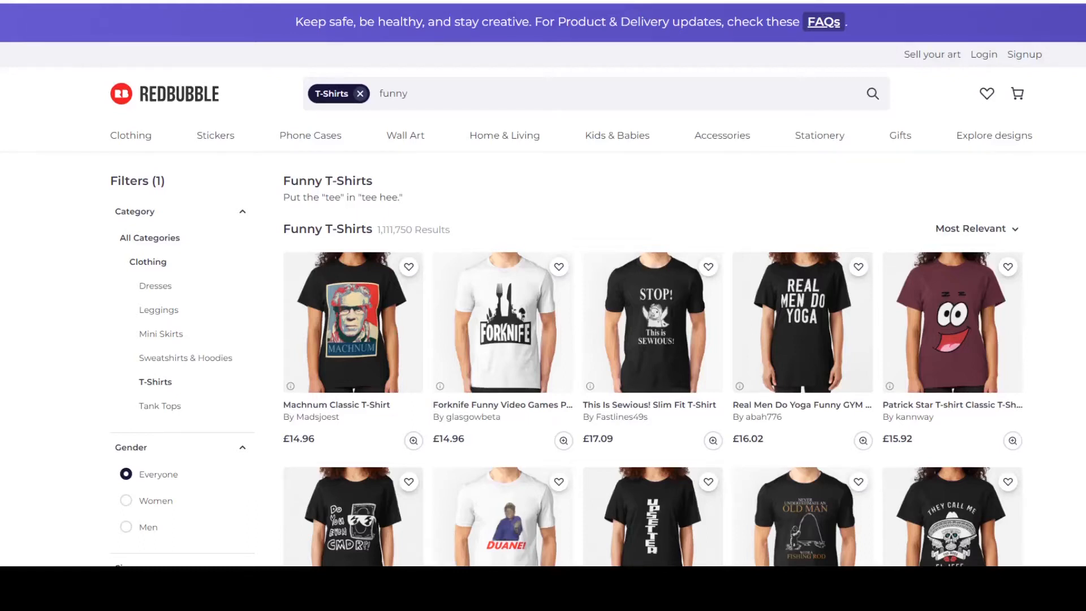
Examine the funny T-shirt listings on Redbubble and the product range on its seller information page.
scroll(261, 301, down, 1)
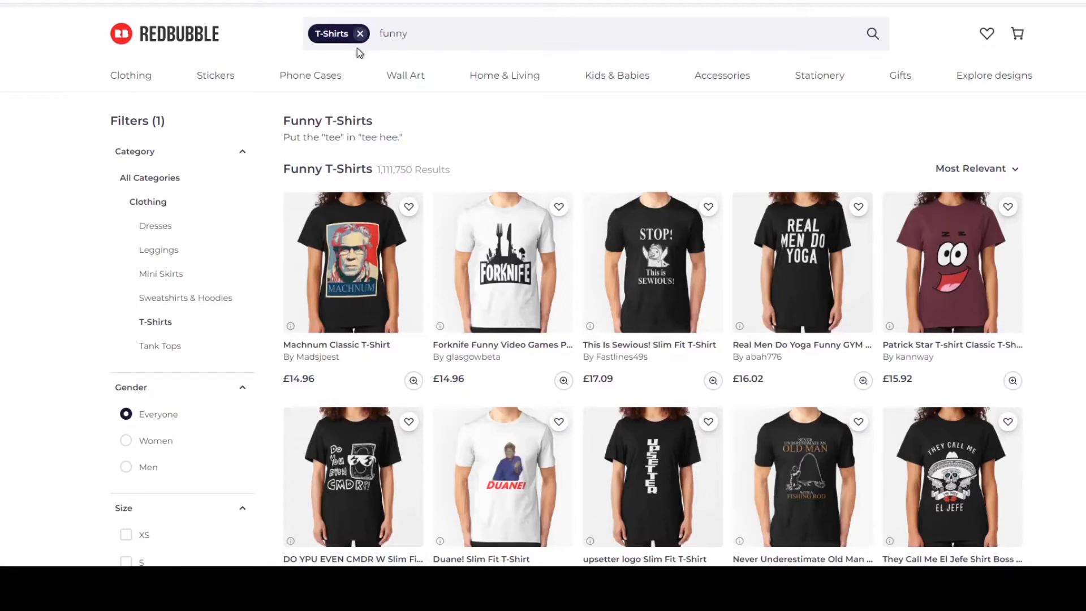
scroll(413, 147, down, 3)
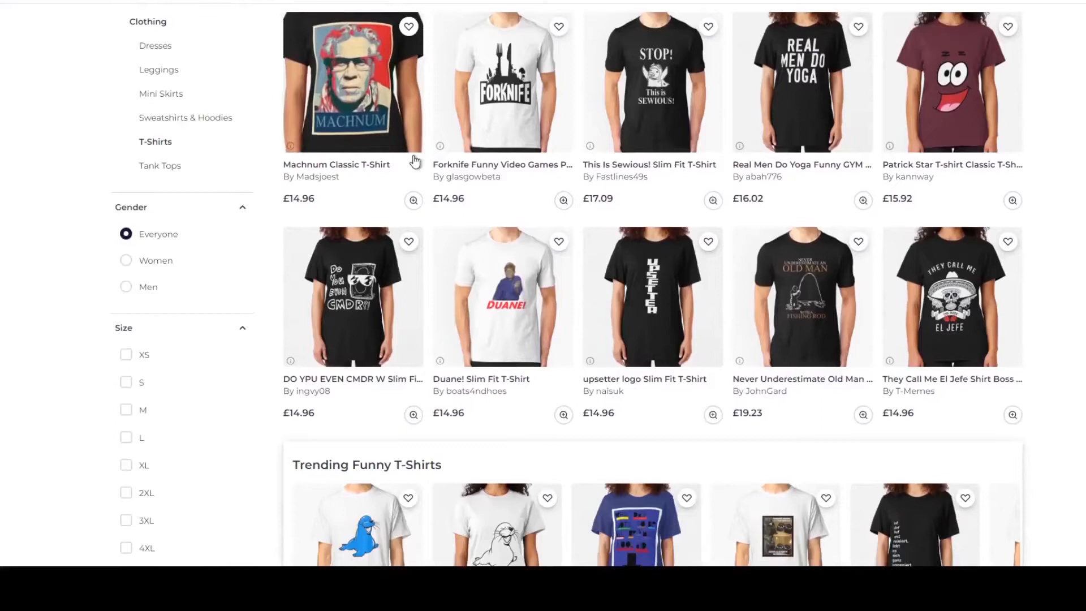
scroll(415, 163, down, 3)
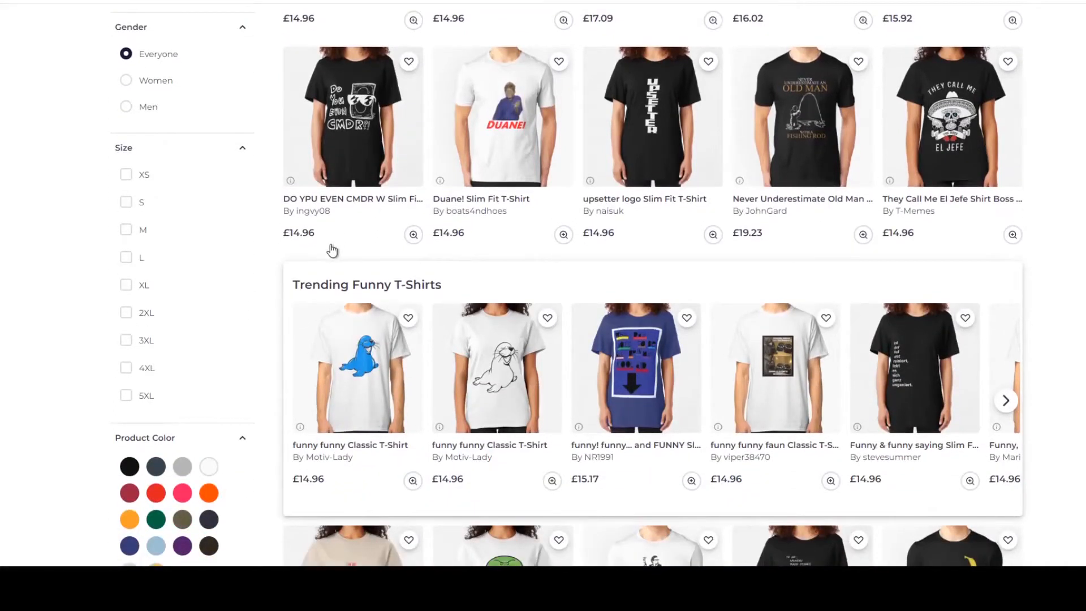
scroll(332, 251, down, 6)
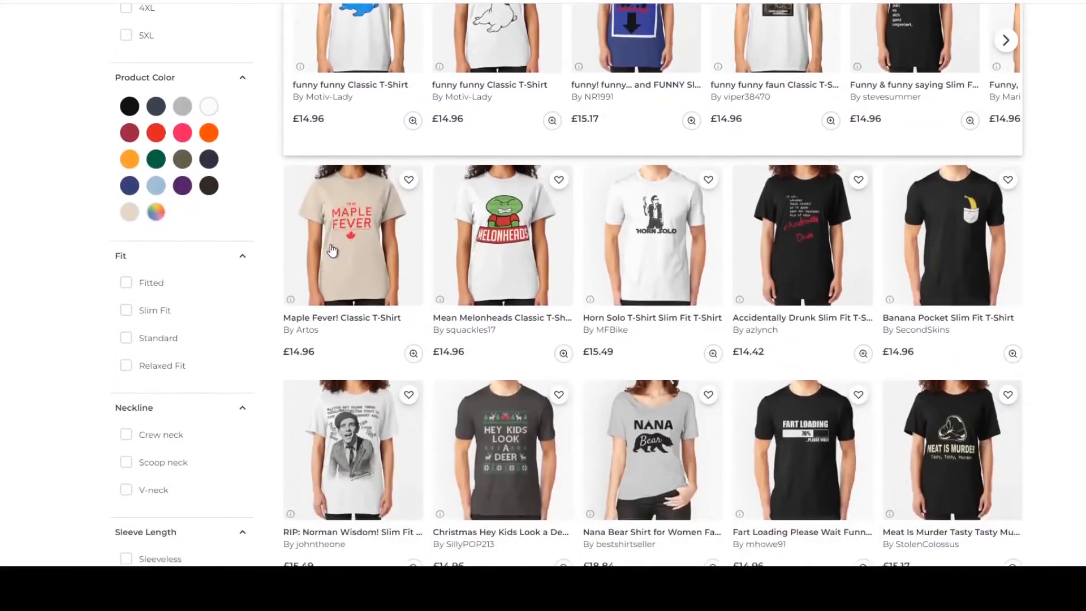
scroll(332, 250, down, 3)
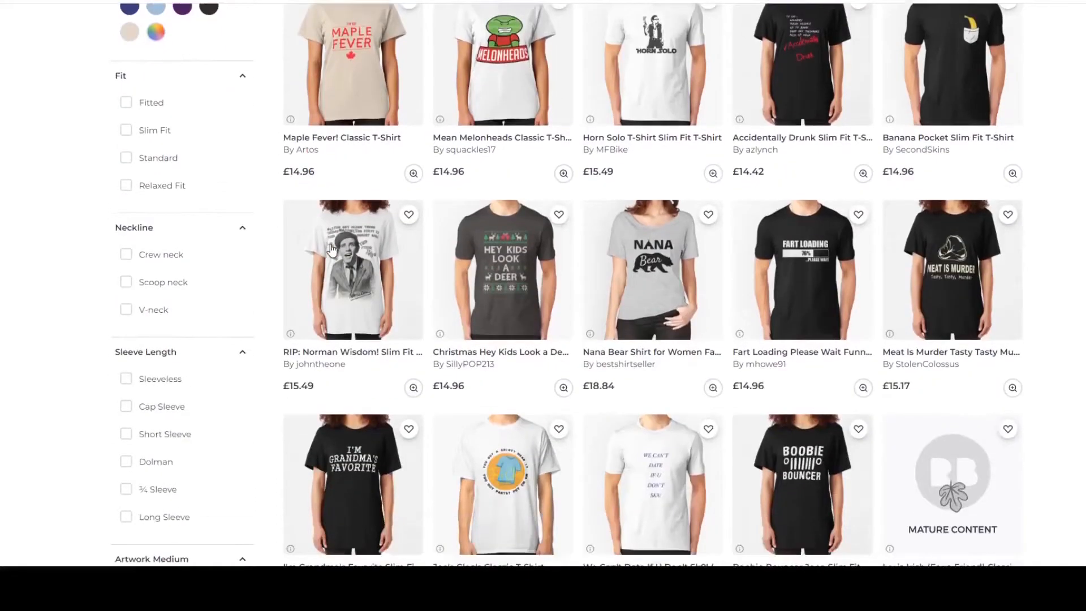
scroll(331, 249, down, 2)
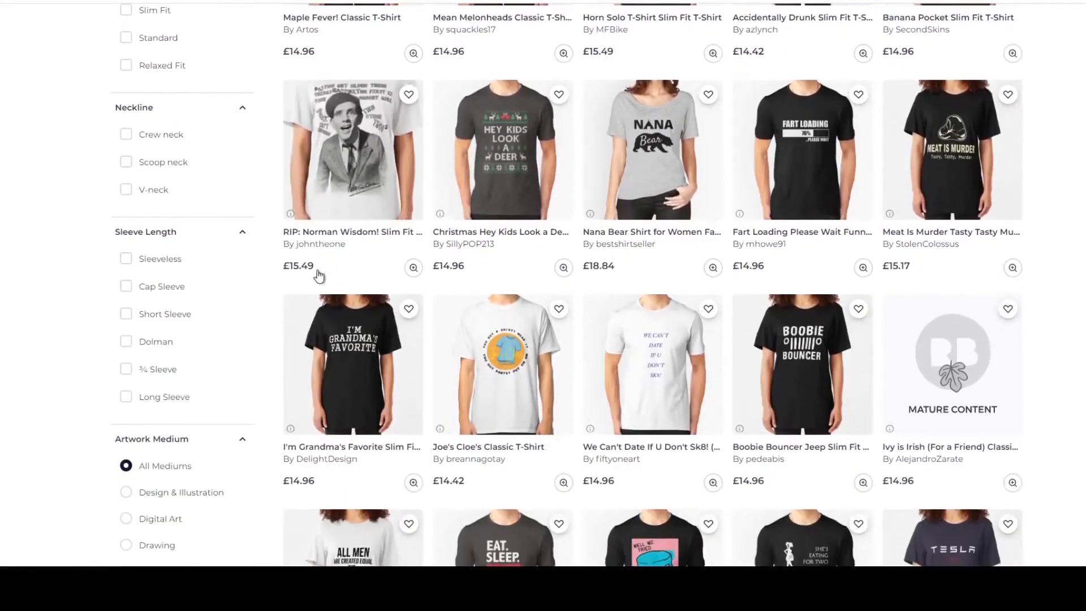
scroll(282, 321, down, 5)
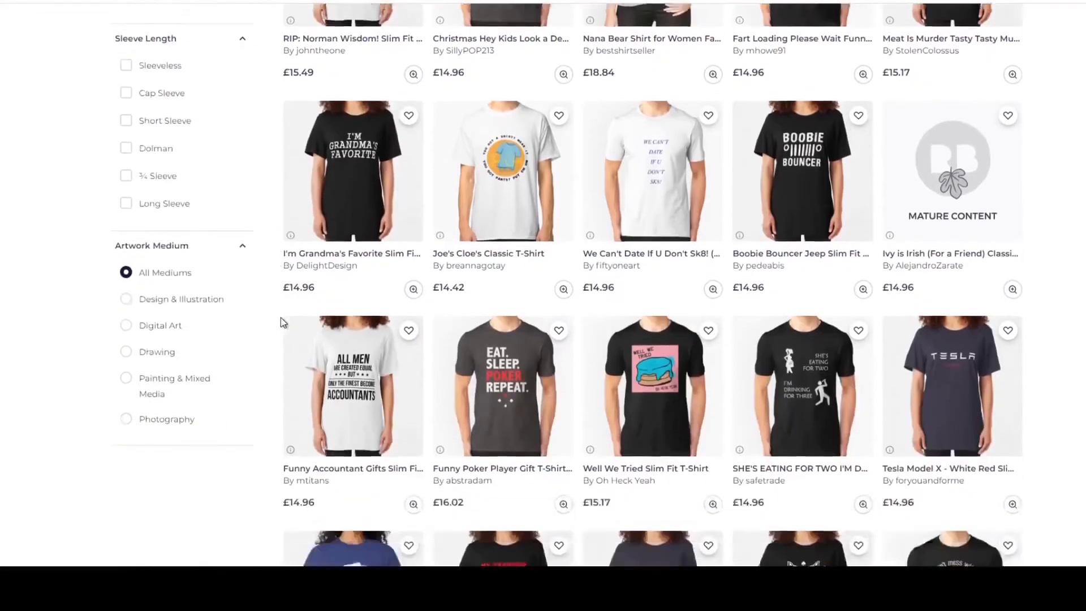
scroll(281, 321, down, 3)
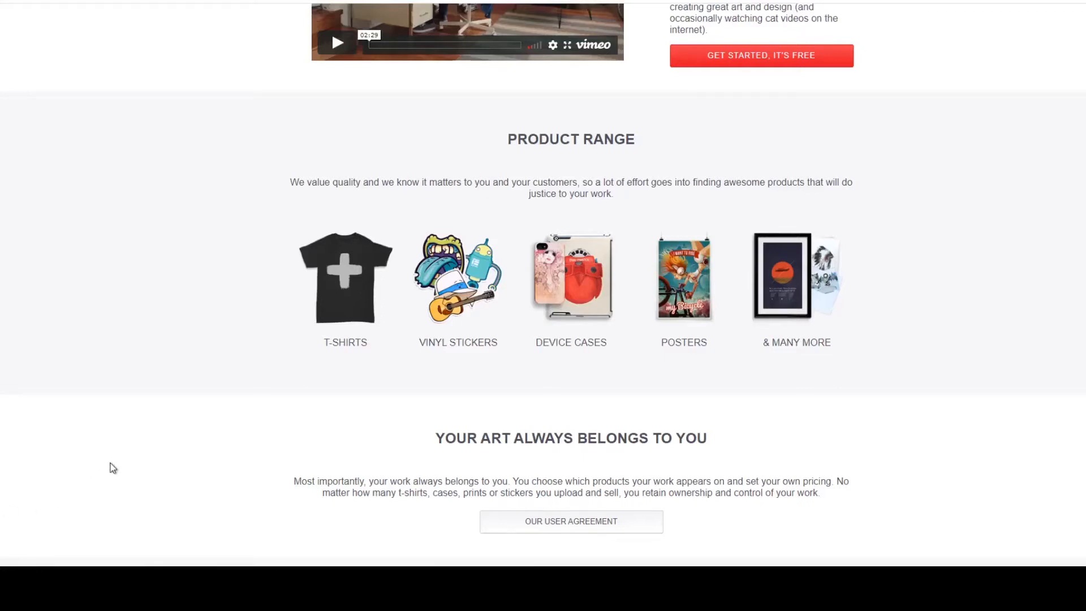
scroll(123, 456, down, 7)
scroll(126, 461, down, 3)
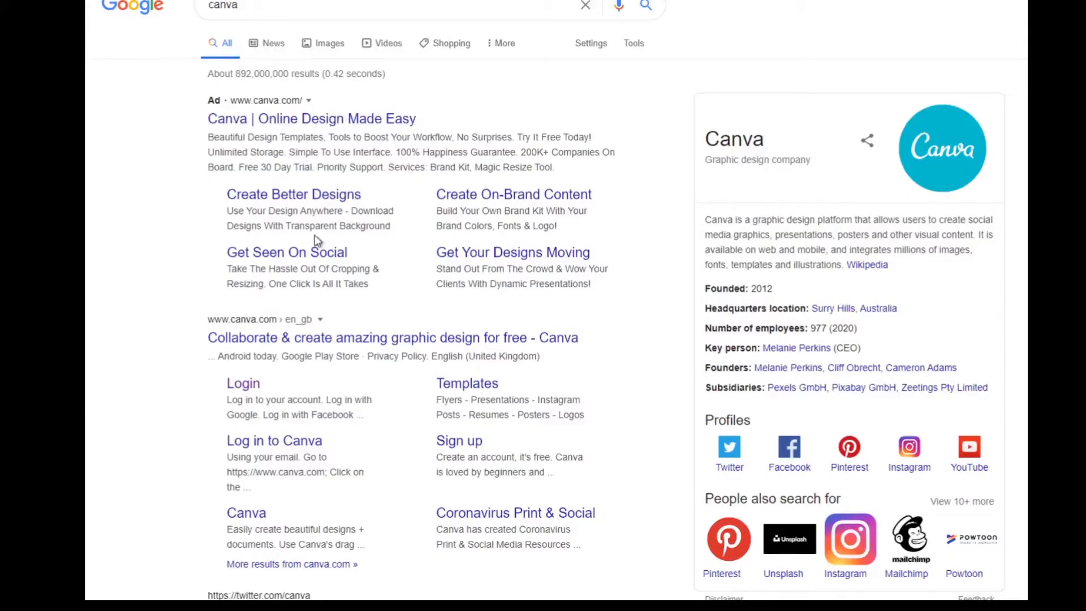
Switch to Canva from the search results and create a custom design 14 in wide and 18 in high.
click(460, 442)
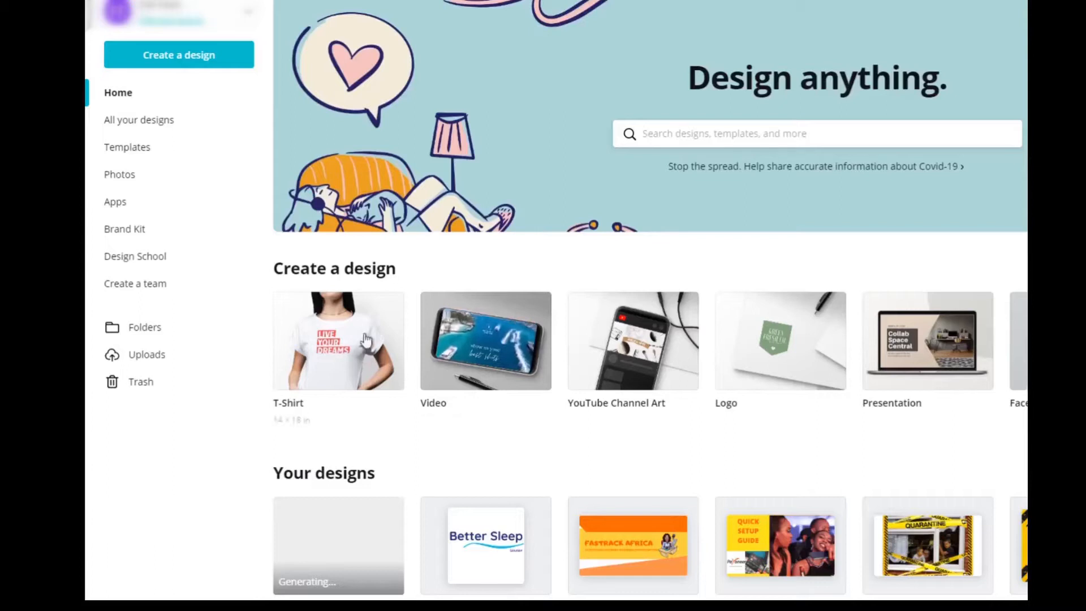
click(181, 64)
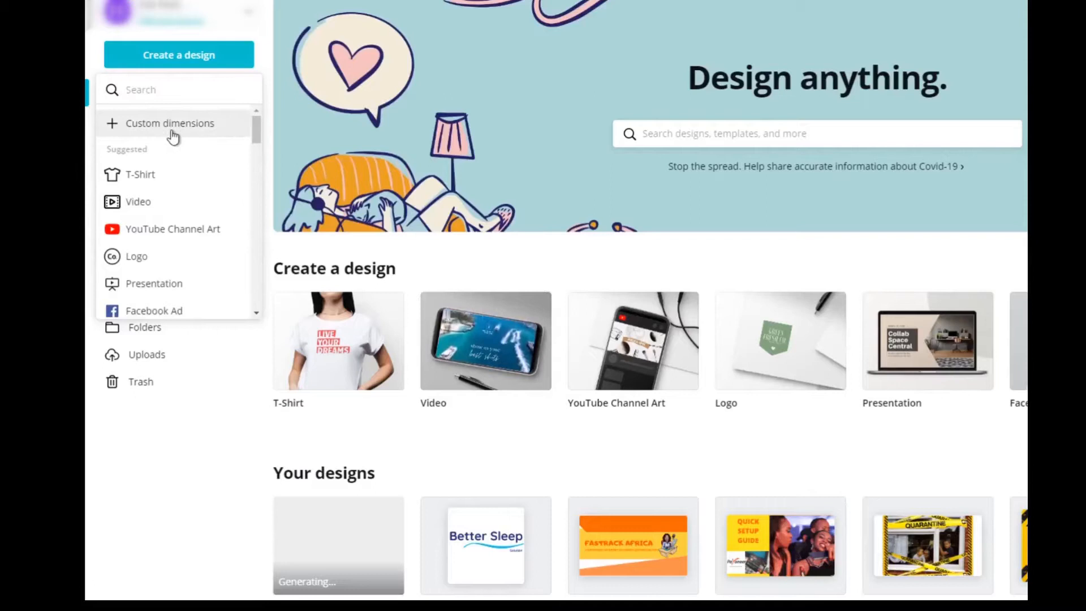
click(172, 134)
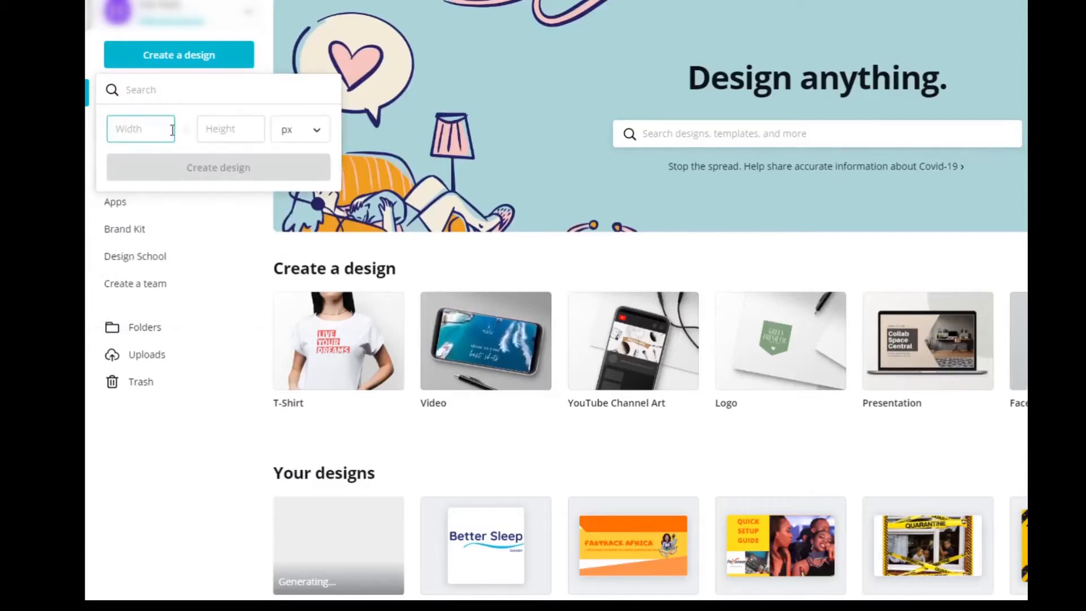
click(321, 139)
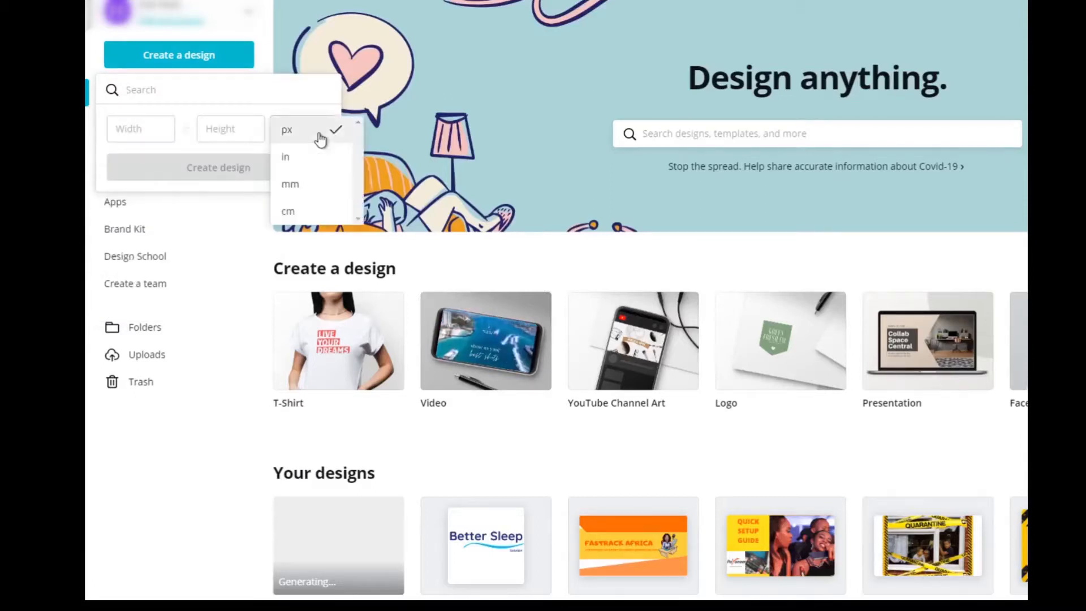
click(303, 160)
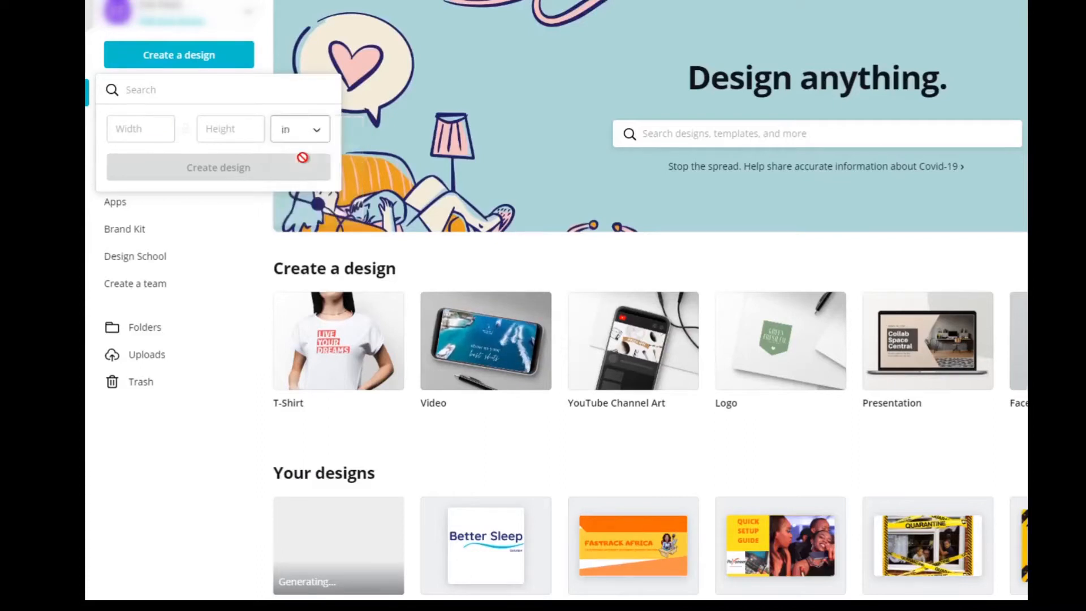
click(171, 131)
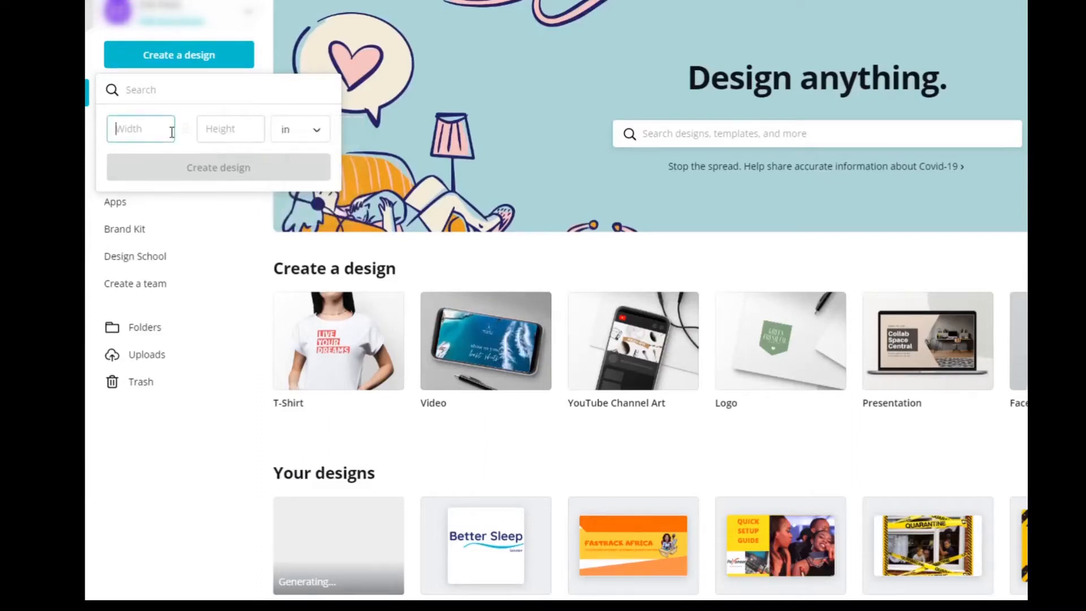
text(14)
key(Tab)
text(18)
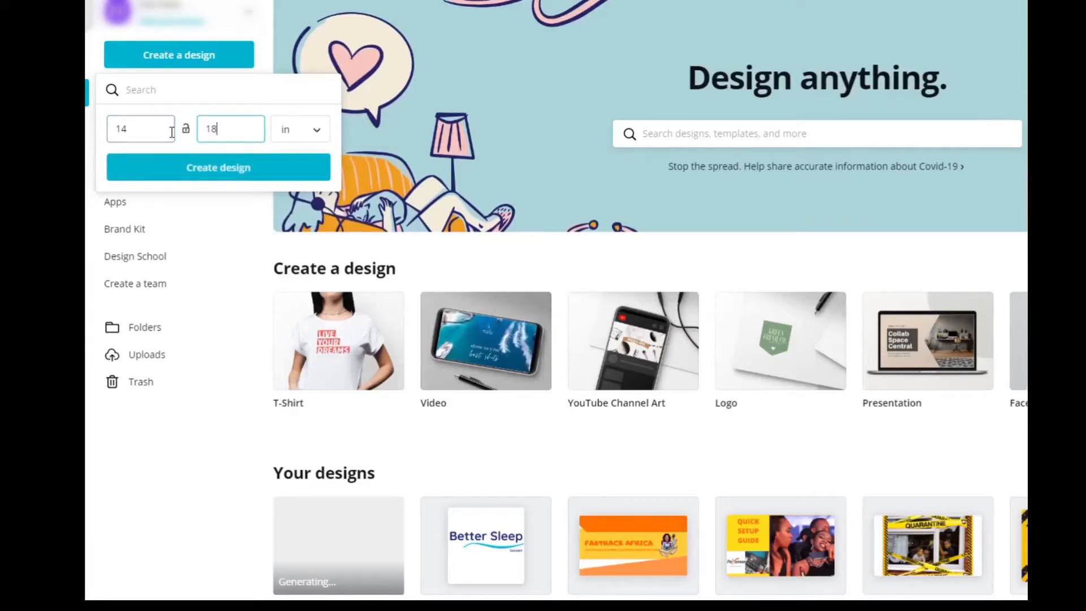
click(231, 177)
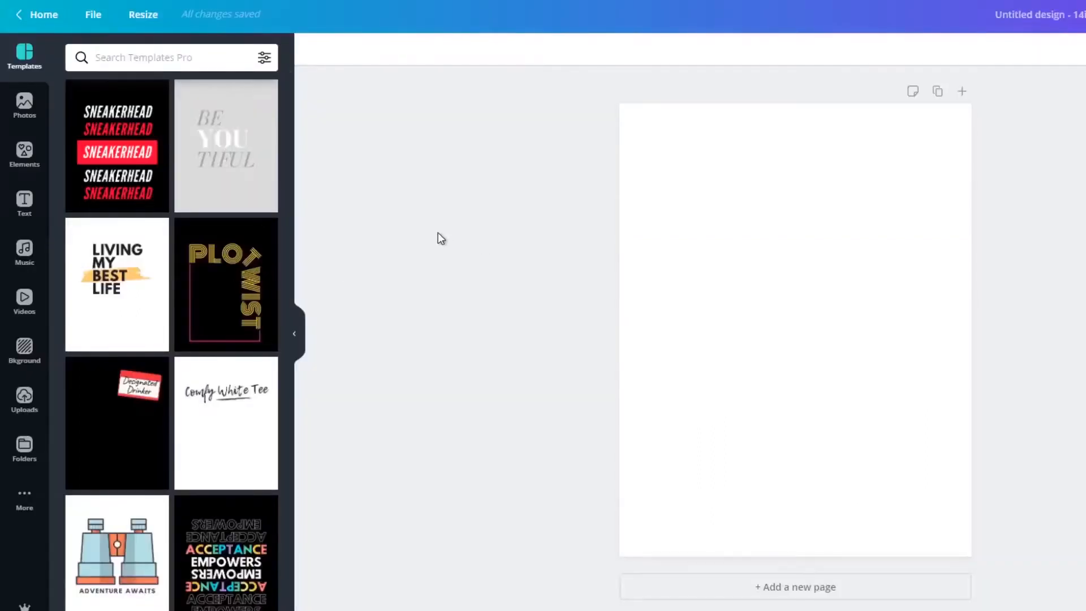
Try the uploaded cartoon of a woman at a desk at full page width and clear it off the page.
click(730, 229)
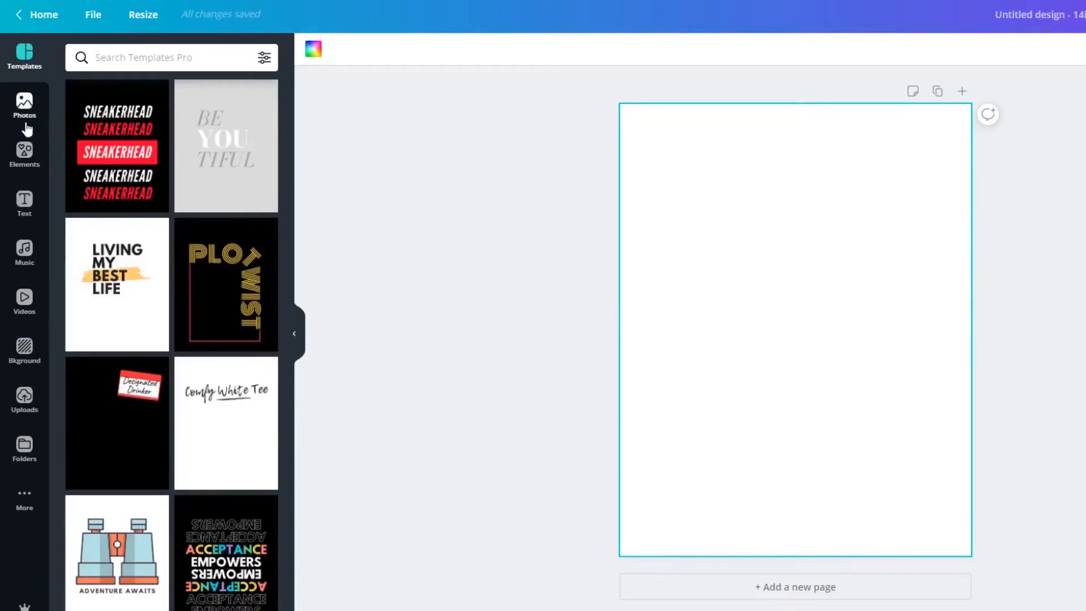
click(25, 396)
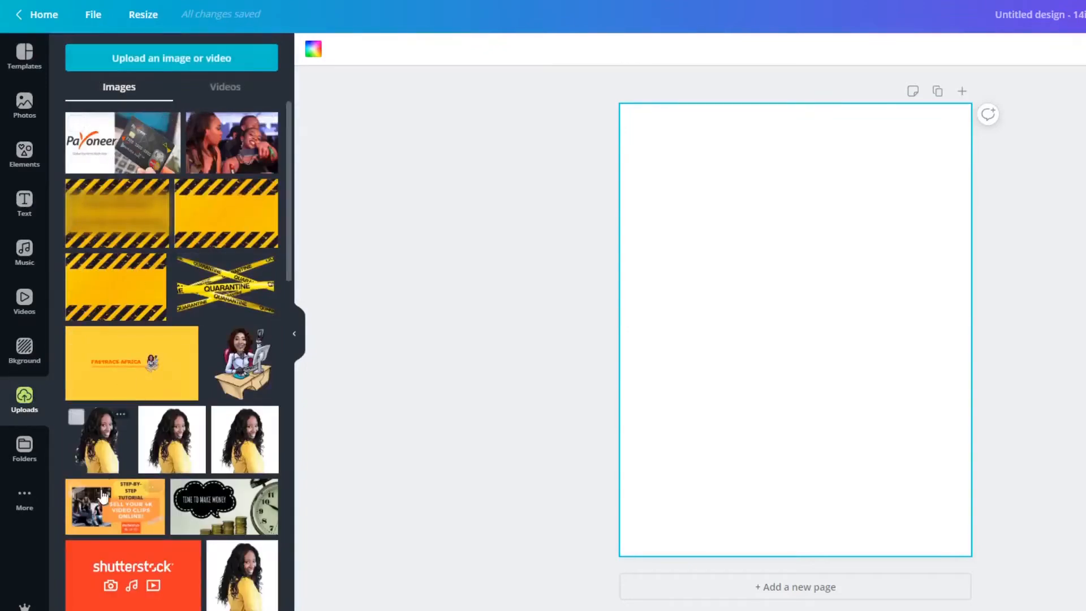
click(233, 358)
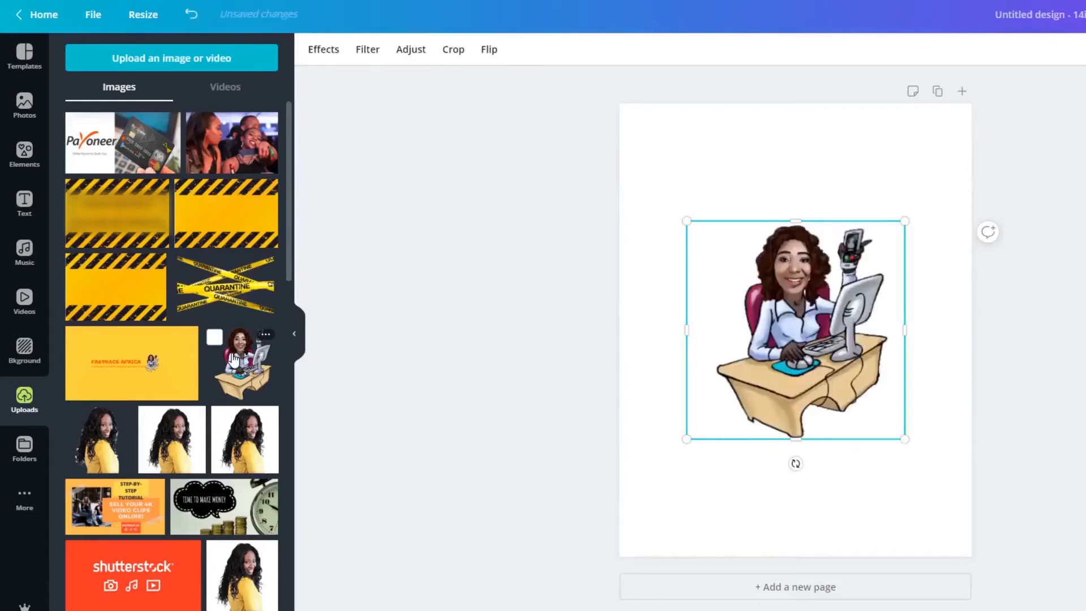
drag(688, 222, 591, 187)
drag(907, 441, 986, 497)
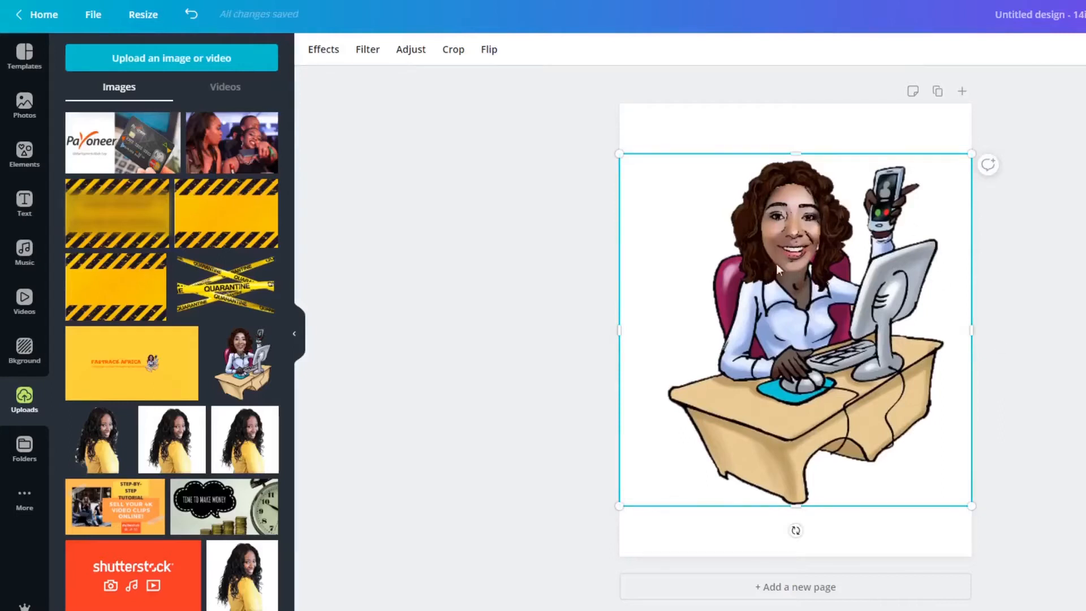
drag(697, 224, 1085, 225)
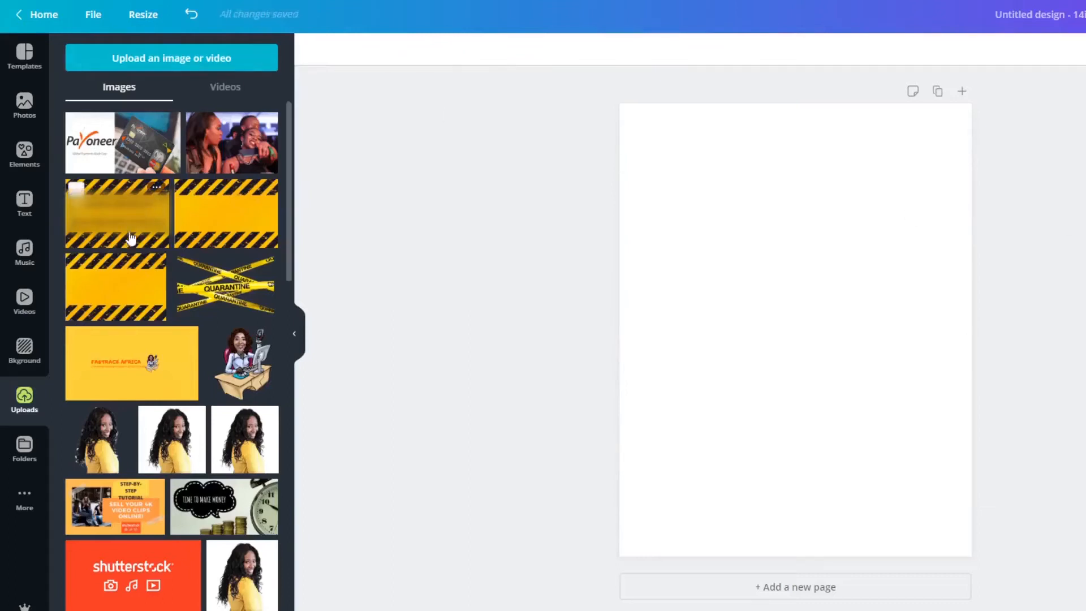
Apply the "Comfy White Tee" template to the blank page and remove its lettering and underline.
click(34, 69)
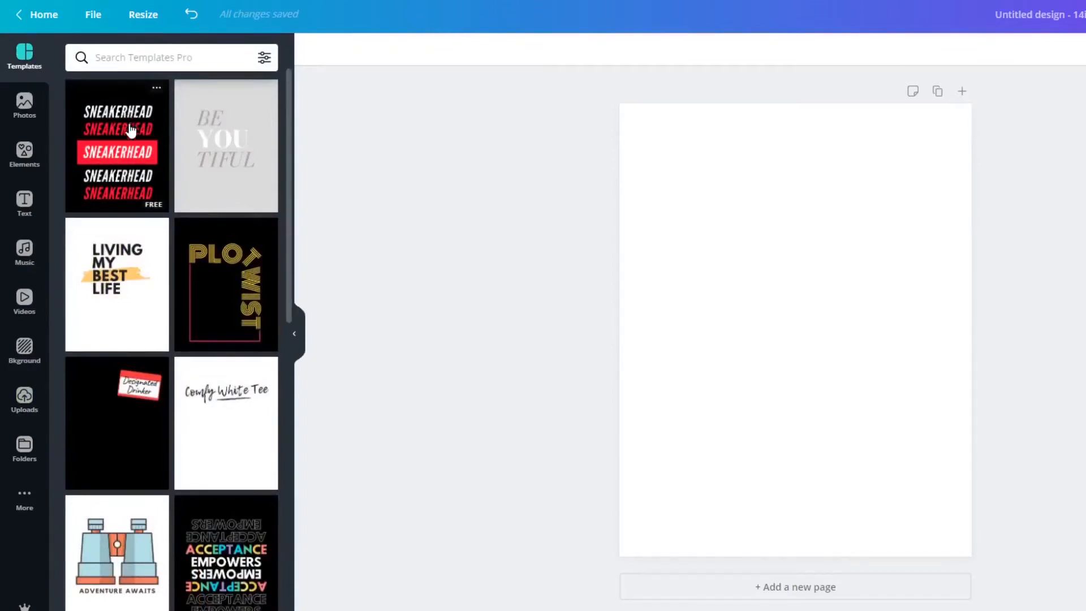
click(203, 444)
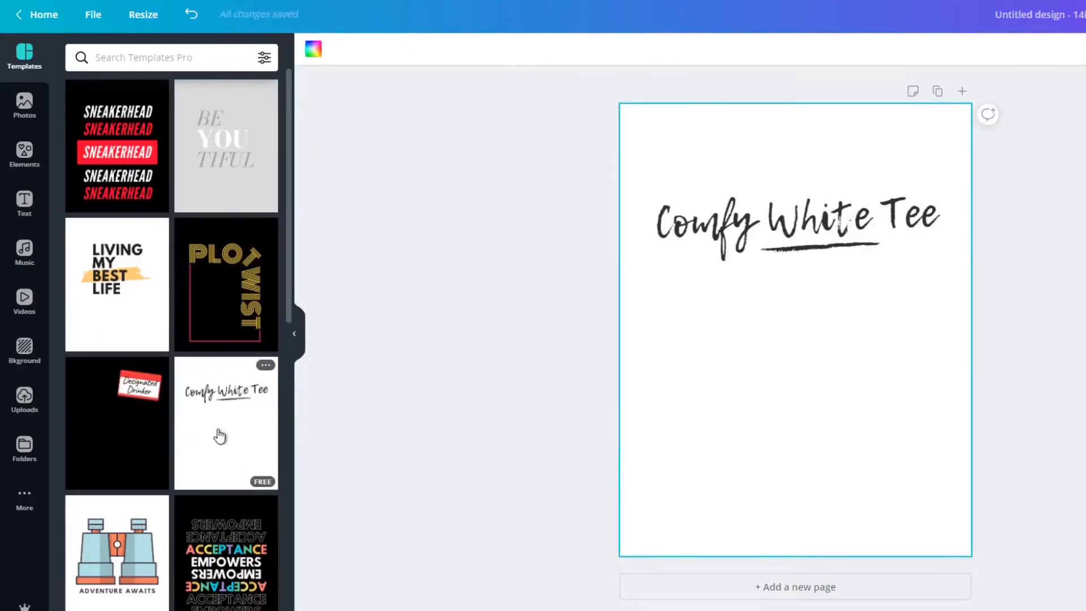
scroll(221, 436, down, 5)
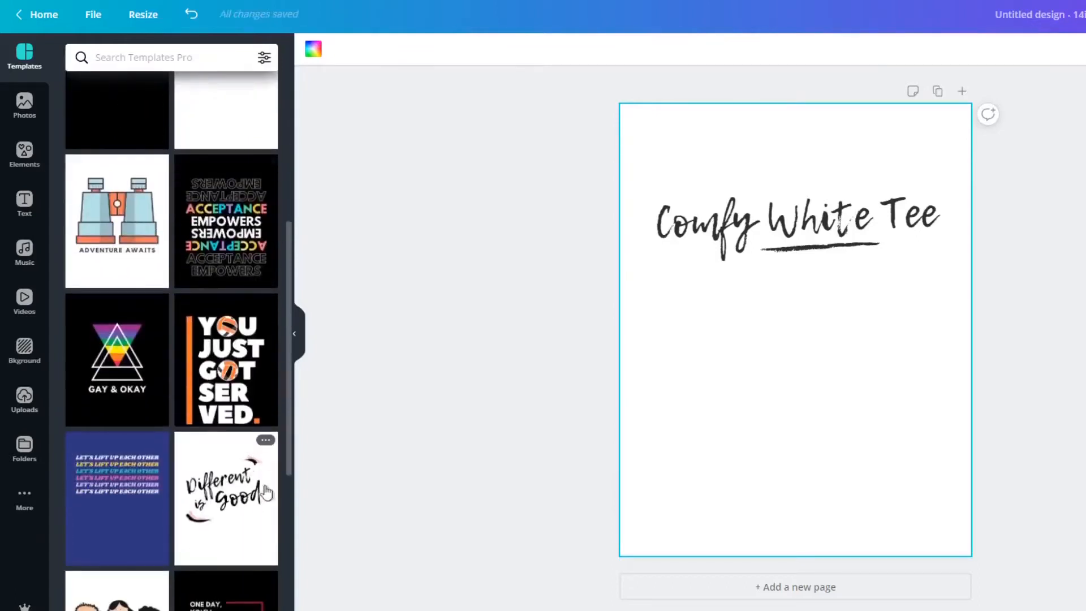
scroll(268, 518, down, 1)
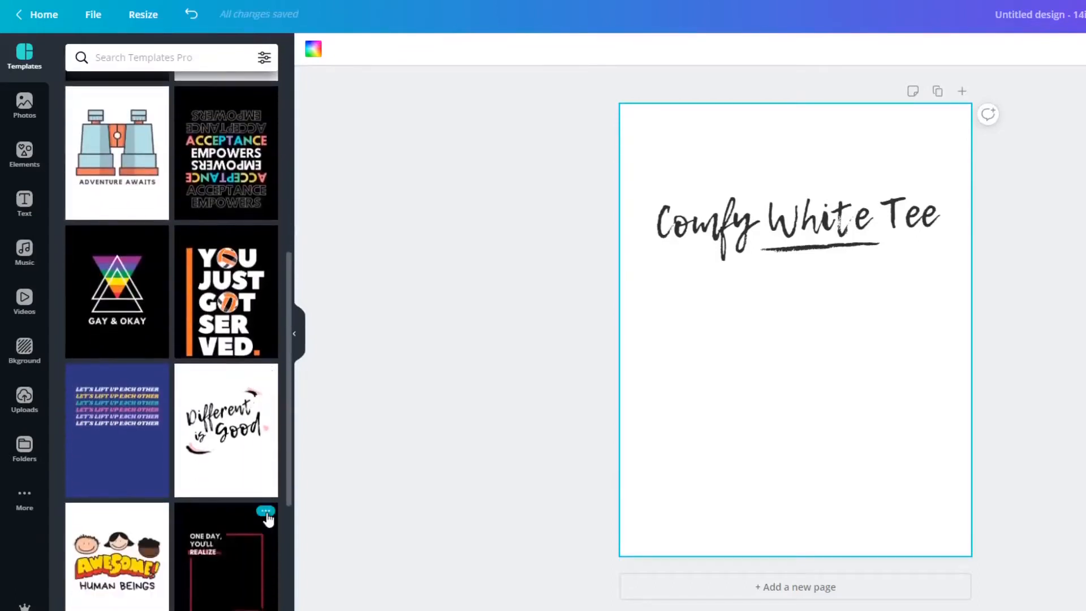
scroll(268, 519, down, 2)
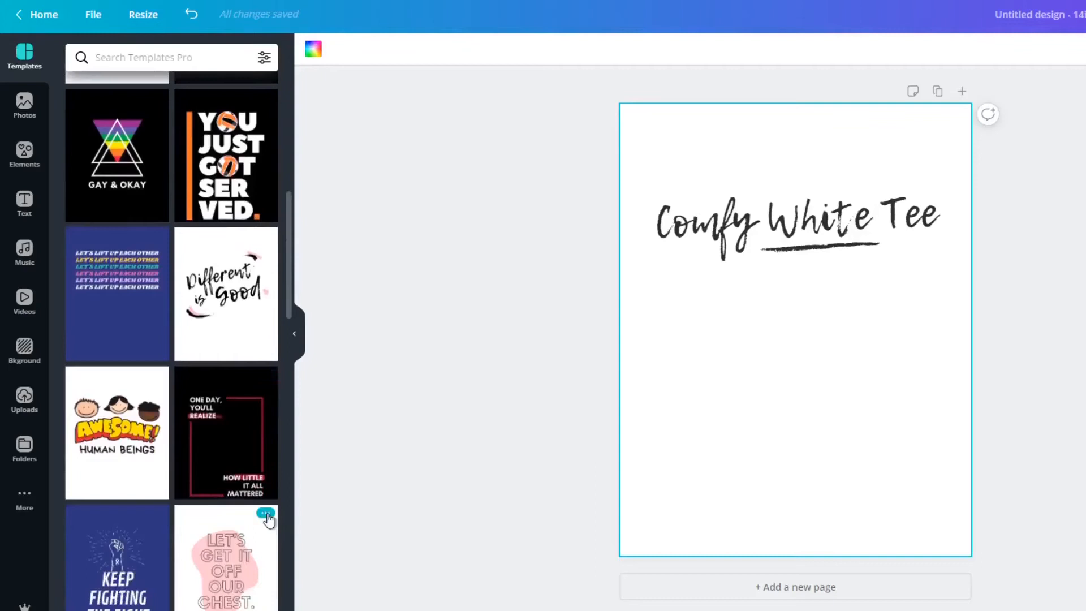
scroll(268, 517, down, 1)
drag(813, 220, 1085, 226)
click(861, 255)
drag(836, 249, 1085, 263)
Apply the "Awesome! Human Beings" template and delete its title graphic, three cartoon faces and caption text.
click(136, 366)
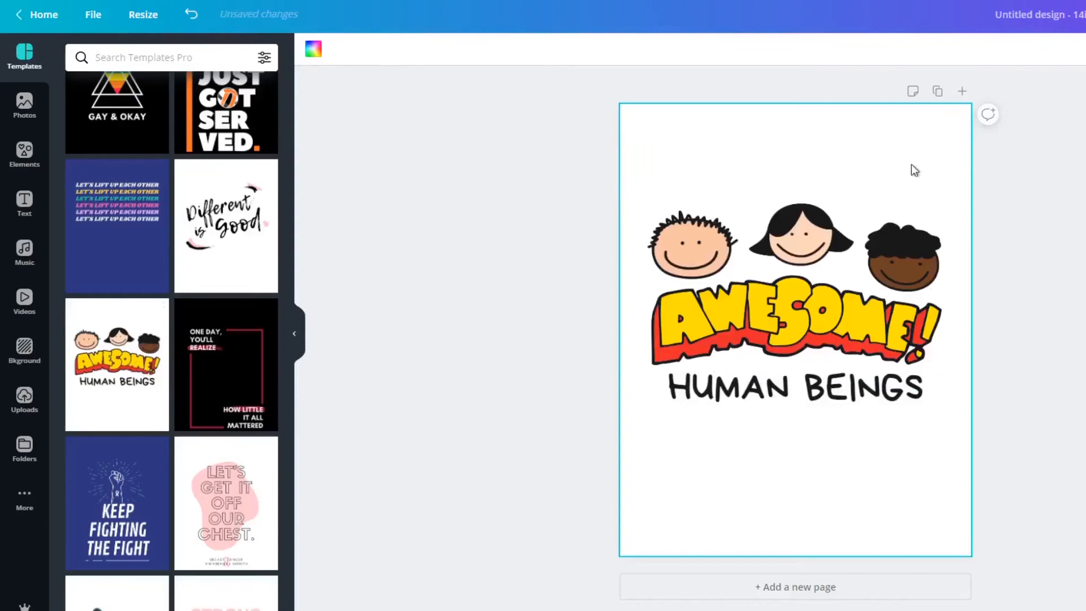
click(824, 297)
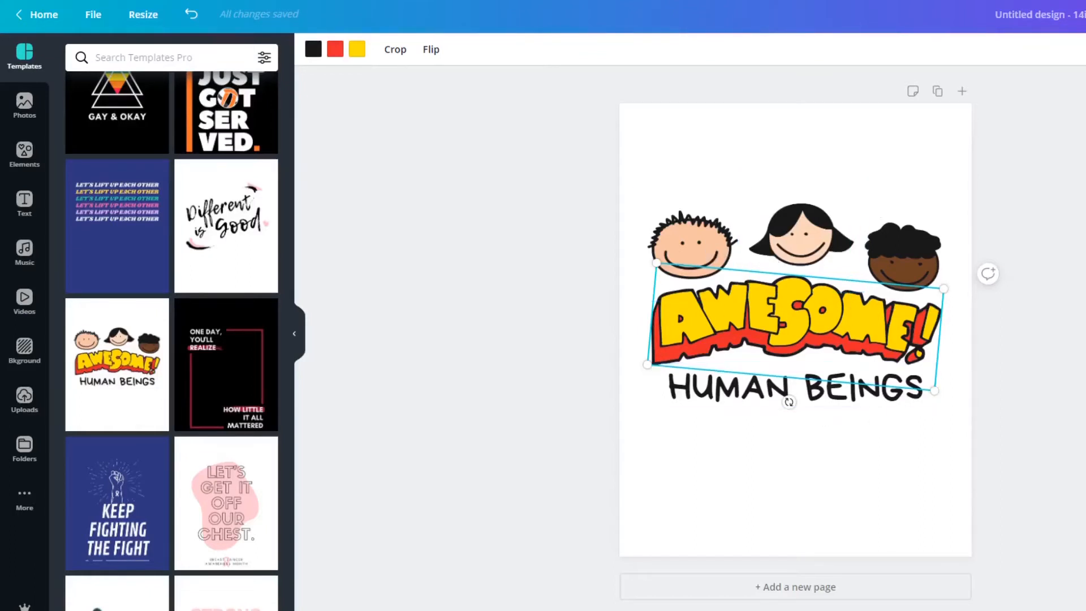
key(Delete)
click(904, 236)
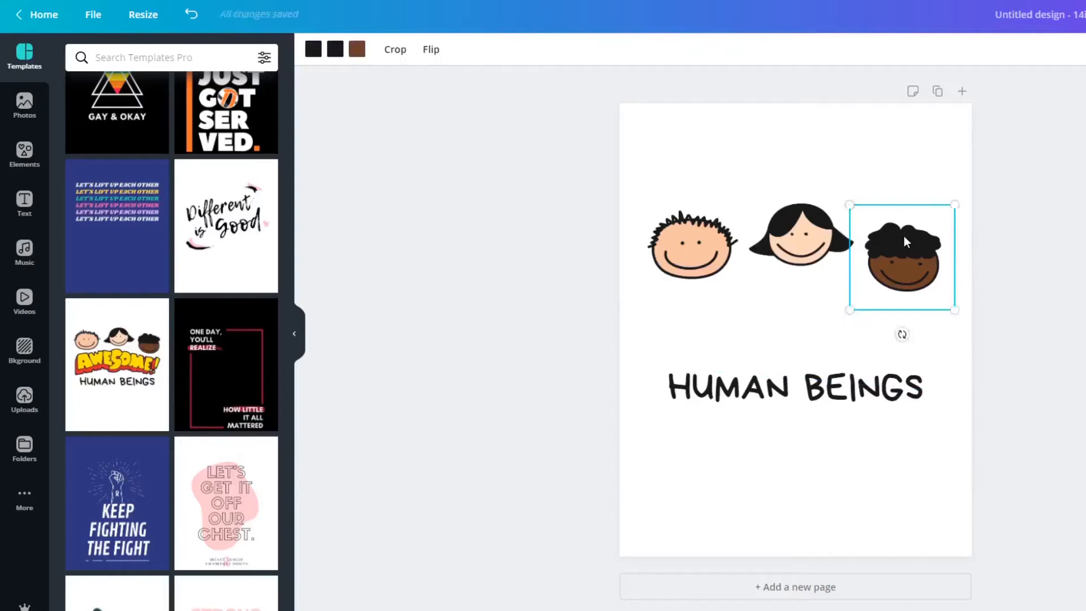
key(Delete)
click(827, 239)
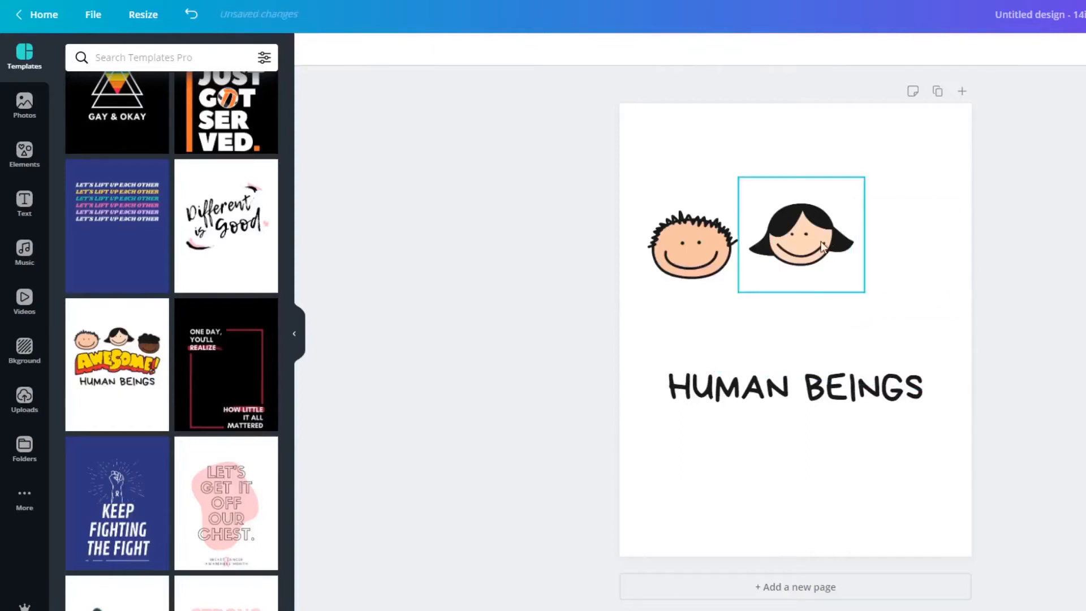
key(Delete)
click(693, 246)
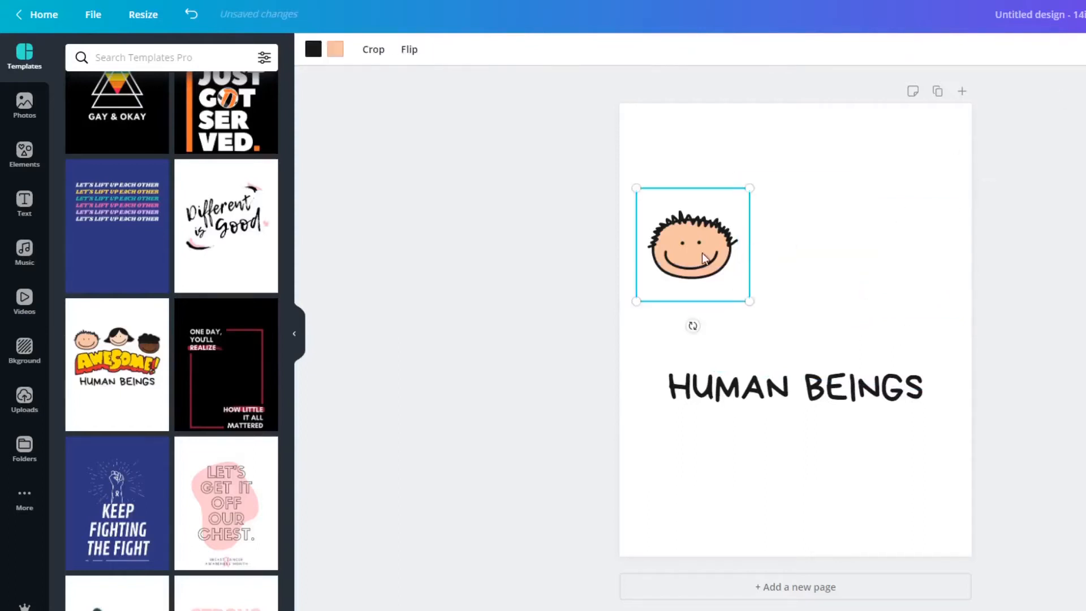
key(Delete)
click(877, 400)
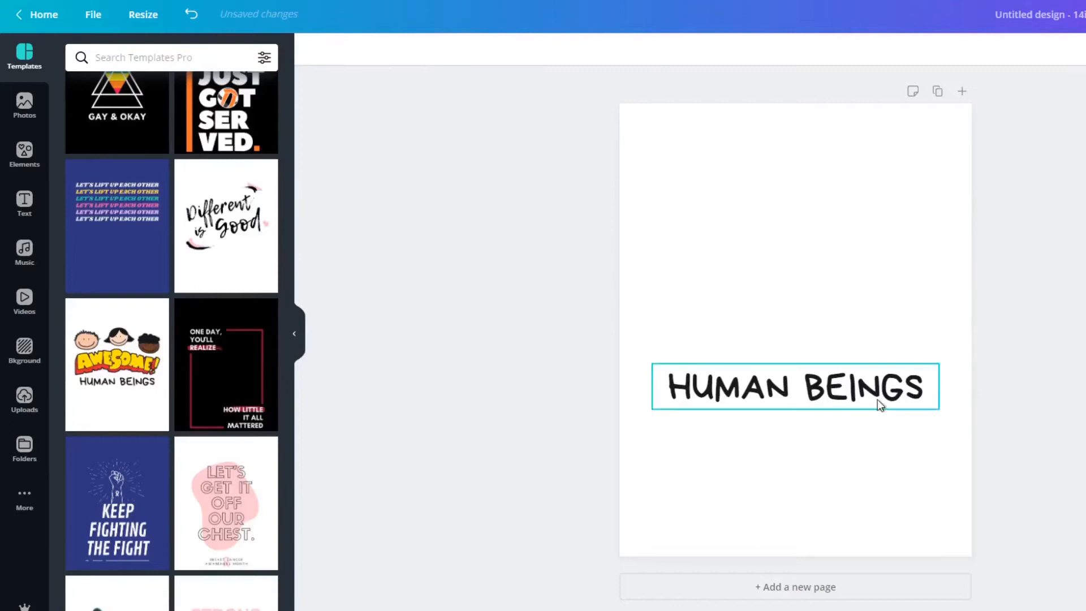
key(Delete)
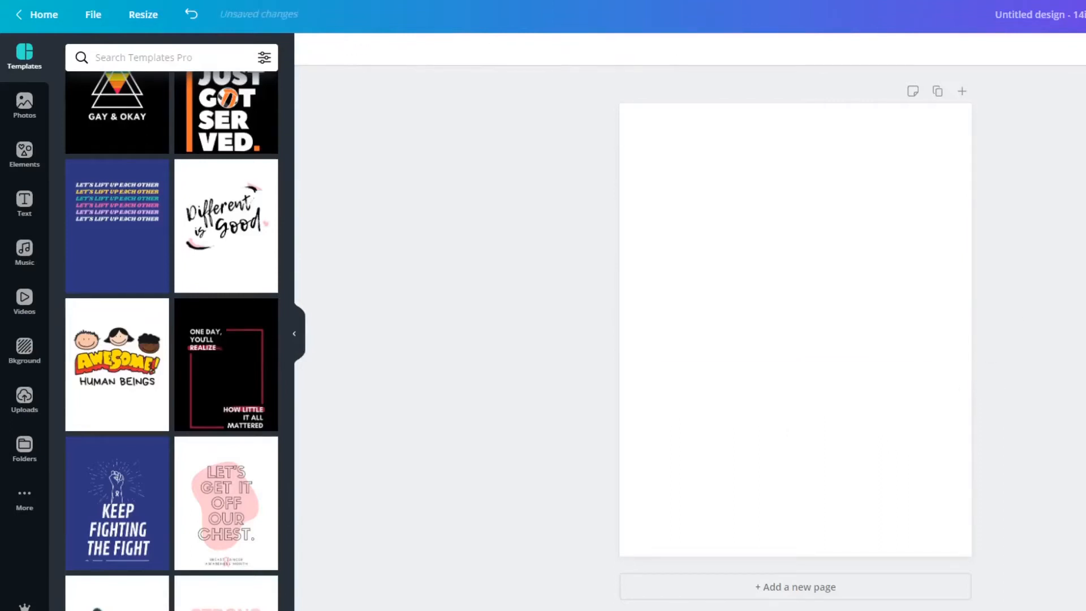
Apply the black "One day, you'll realize how little it all mattered" template to the empty page.
scroll(204, 271, down, 3)
click(205, 266)
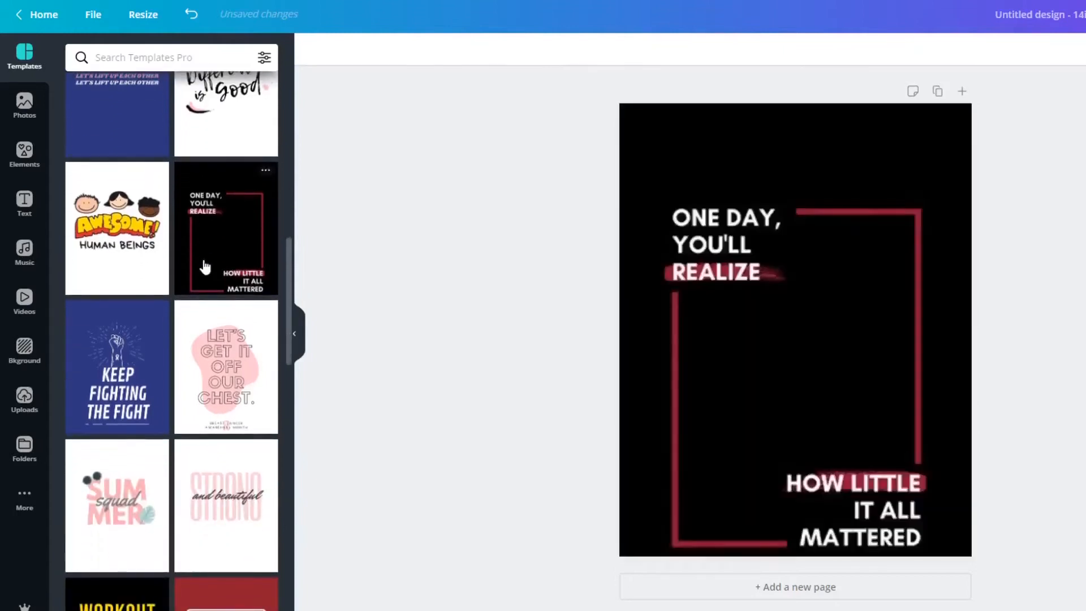
Try removing the black template's background, undo the removal, and undo the template itself to get back to the empty page.
click(645, 300)
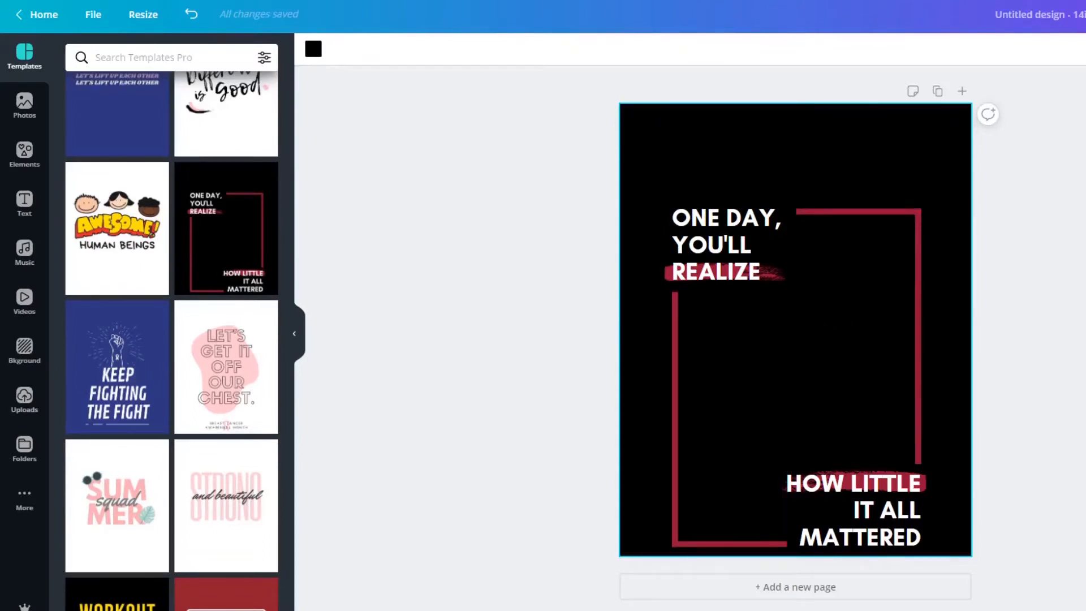
key(Delete)
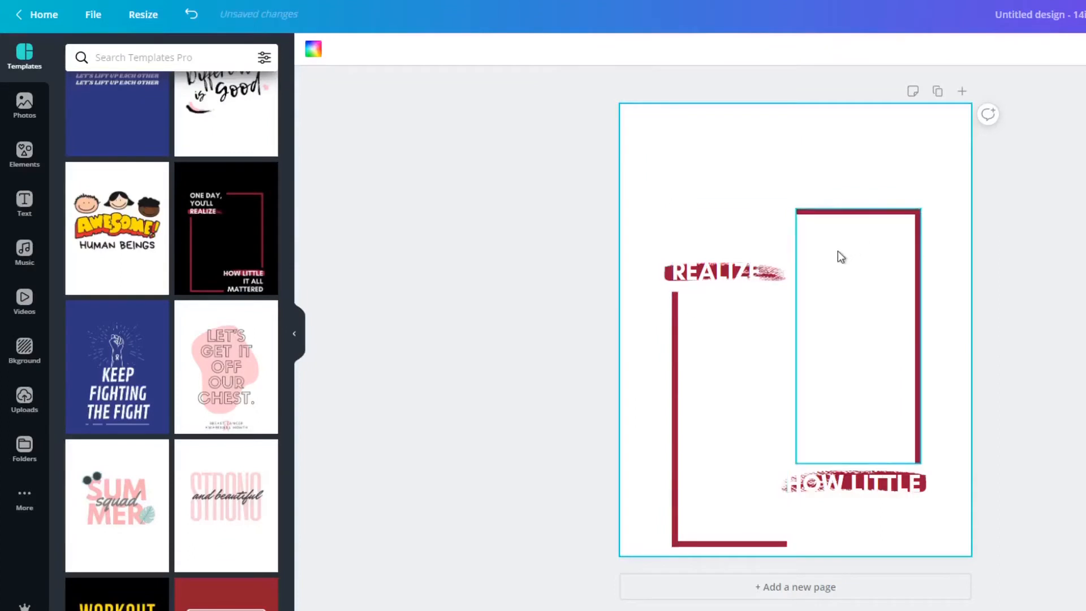
click(185, 18)
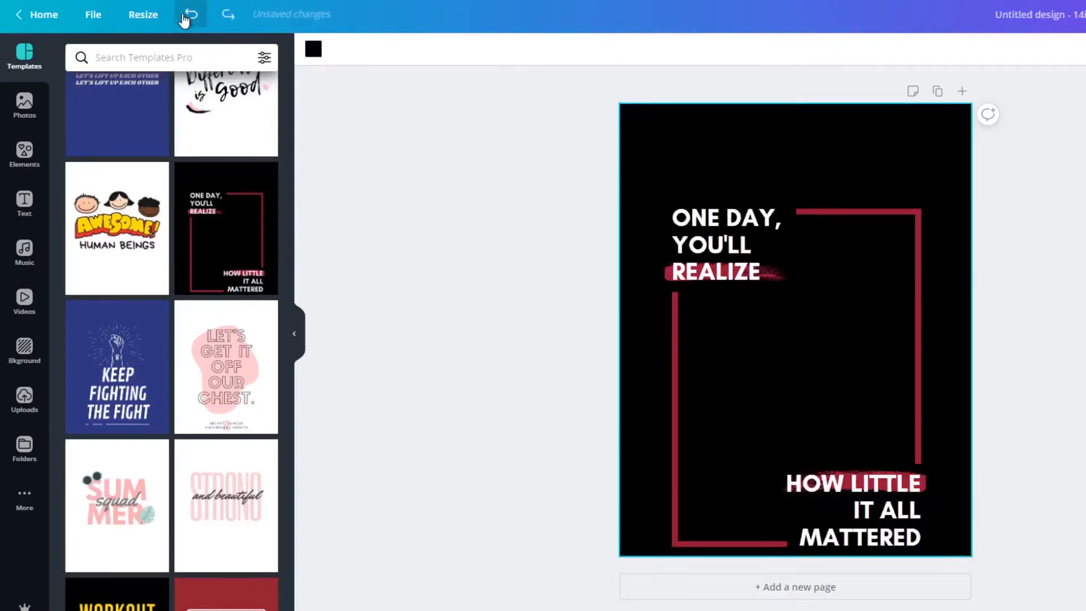
click(185, 19)
Try the "Workout Warrior" template on the blank page and undo it.
scroll(177, 340, down, 3)
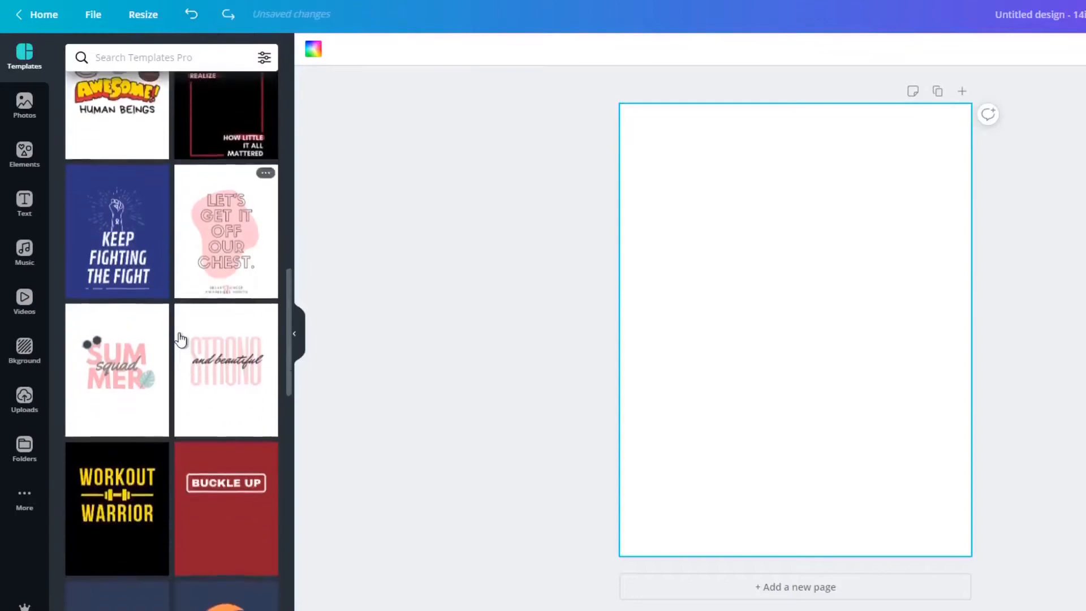
click(113, 425)
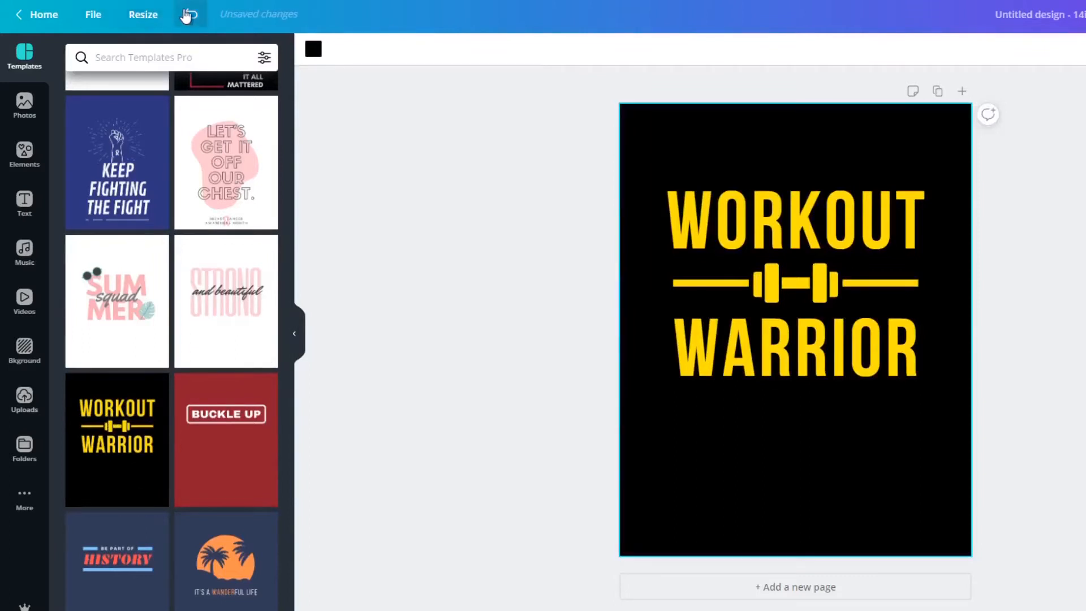
click(189, 14)
Try the stacked "80 80 80" template and the "just meditate" mandala template on the page, undoing each one.
scroll(189, 295, down, 7)
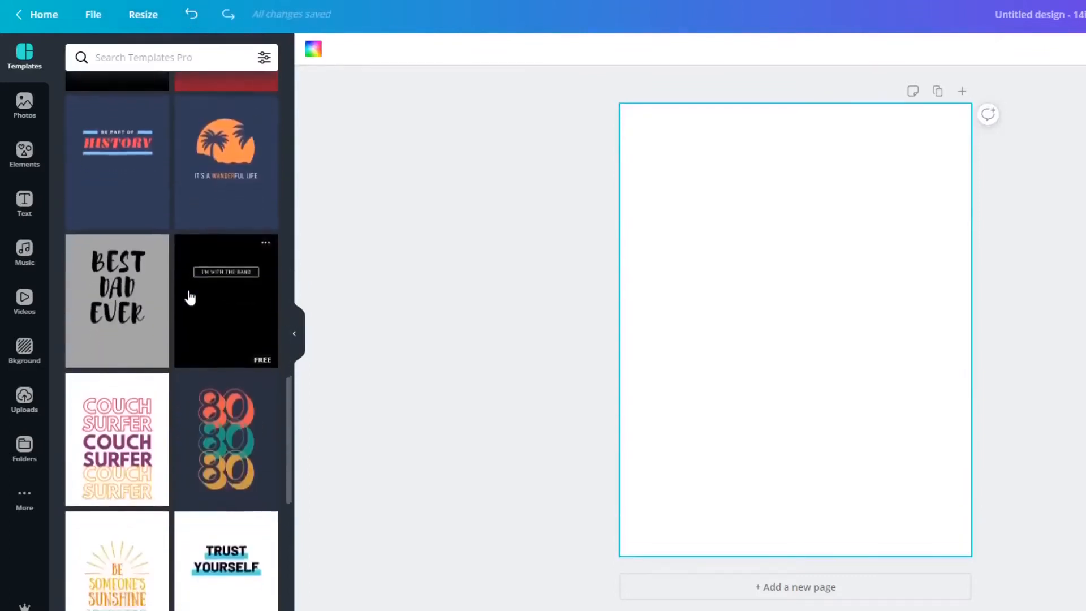
scroll(189, 296, down, 3)
click(212, 270)
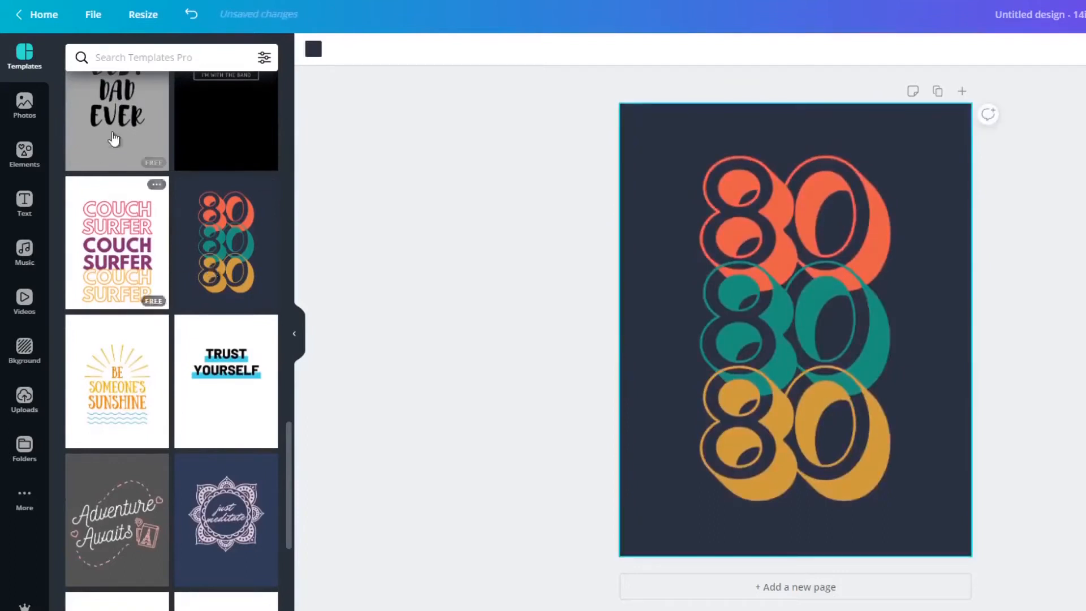
click(192, 17)
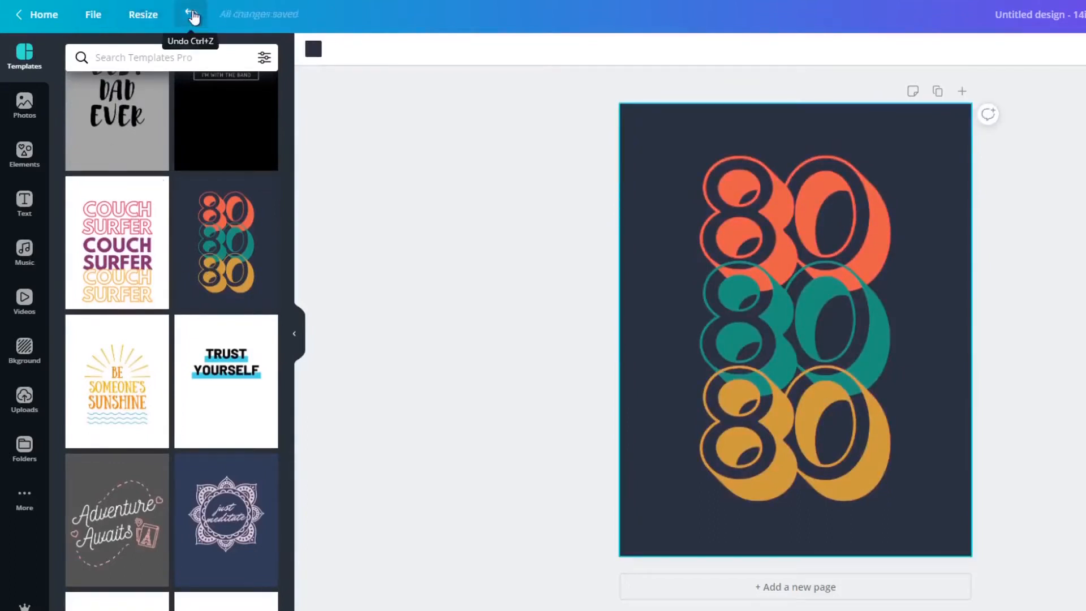
click(237, 539)
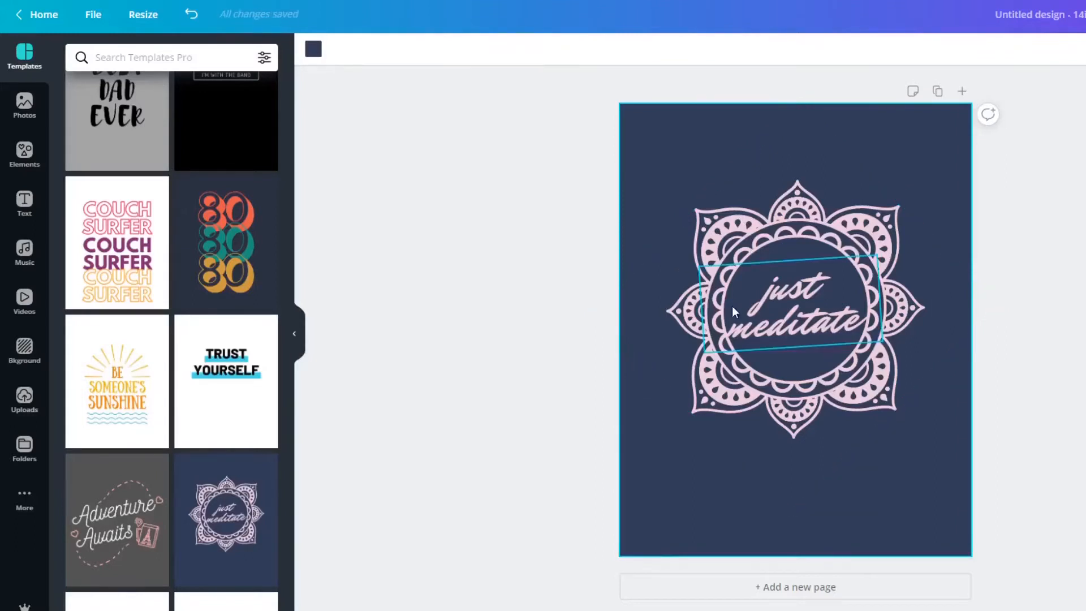
click(193, 16)
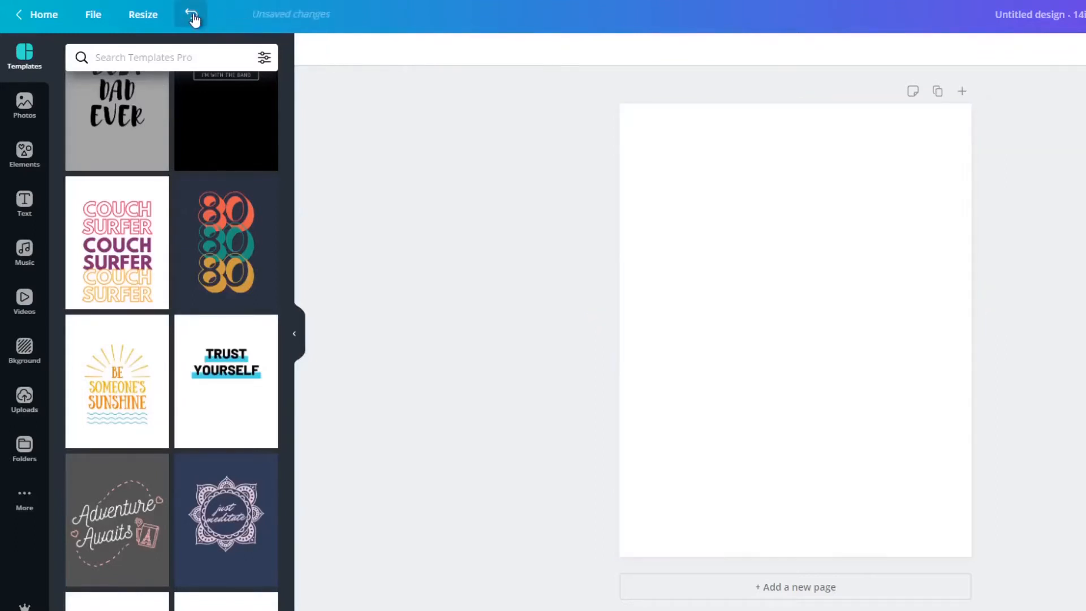
Try the "Stag Squad" template and clear its lettering and stag graphic off the page.
scroll(260, 370, down, 1)
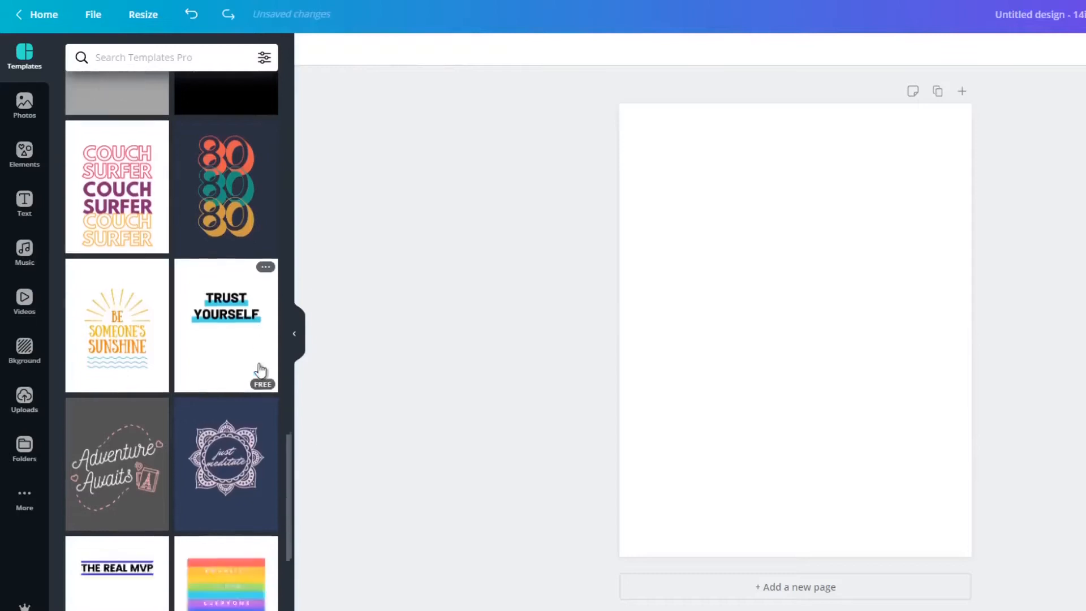
scroll(261, 371, down, 4)
scroll(260, 371, down, 2)
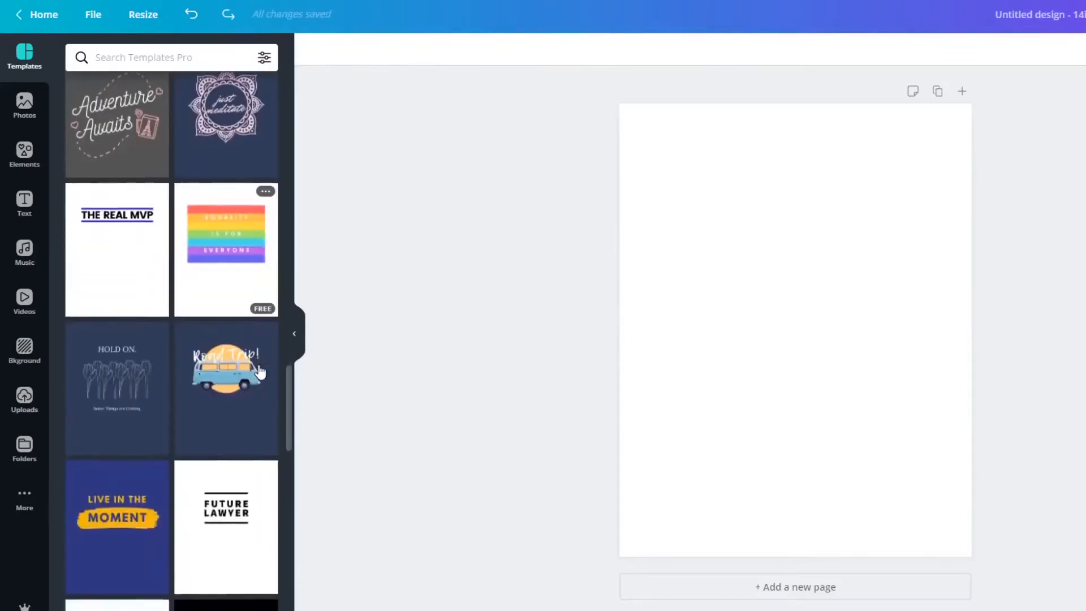
scroll(260, 371, down, 5)
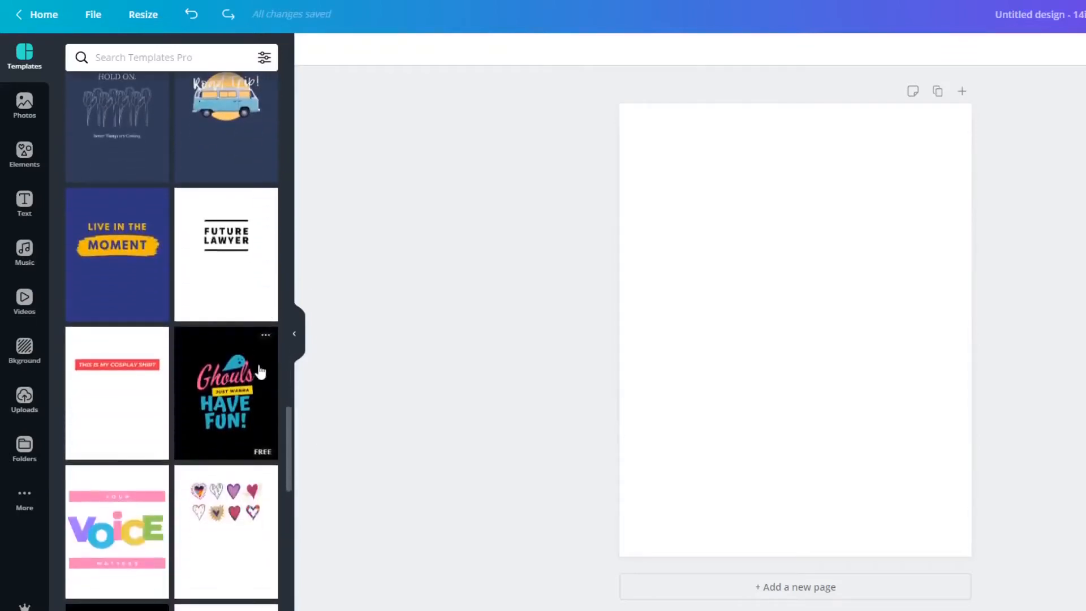
scroll(260, 371, down, 6)
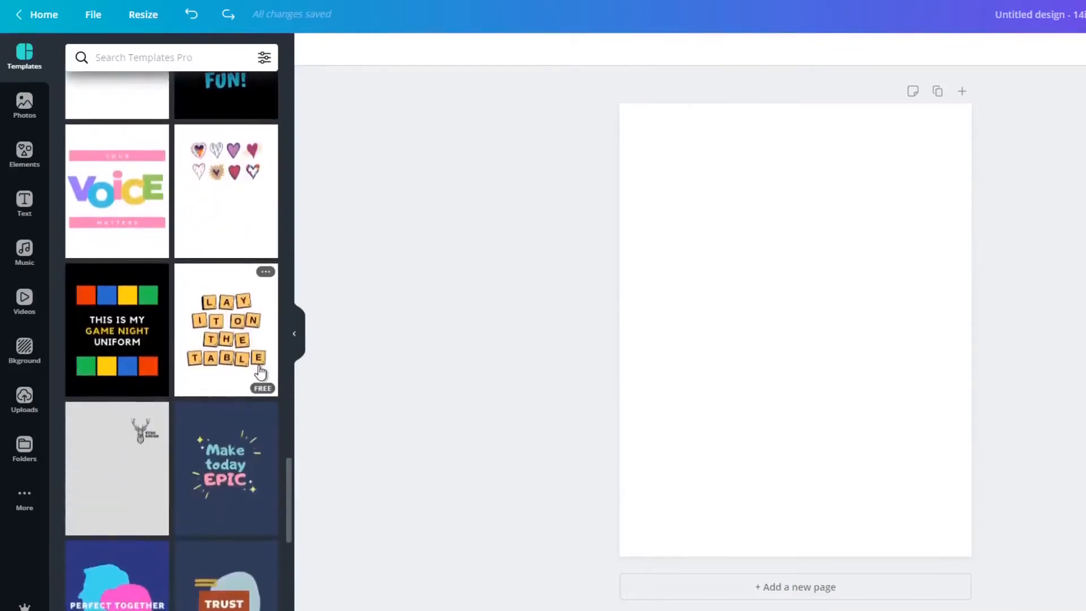
scroll(260, 371, down, 4)
scroll(260, 372, down, 4)
scroll(260, 372, up, 3)
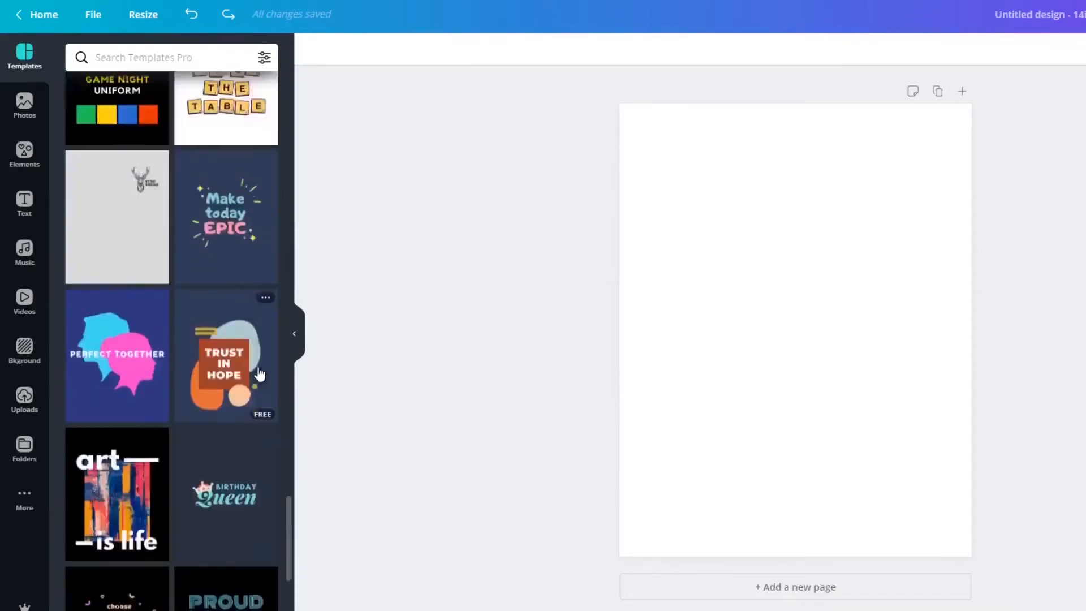
scroll(259, 374, up, 2)
click(138, 336)
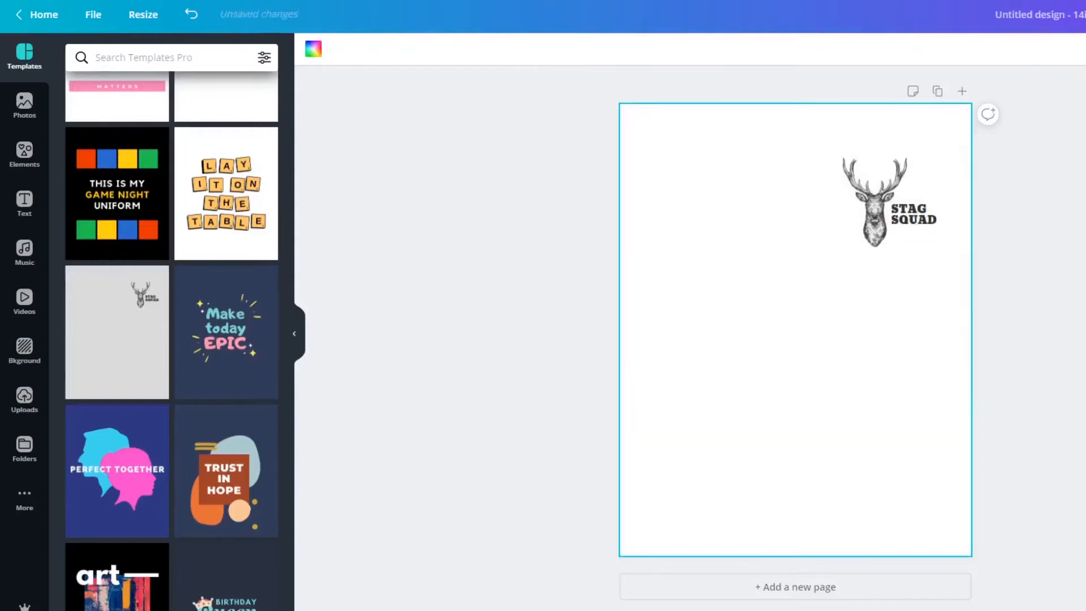
click(913, 212)
drag(913, 212, 1024, 211)
drag(863, 214, 1085, 157)
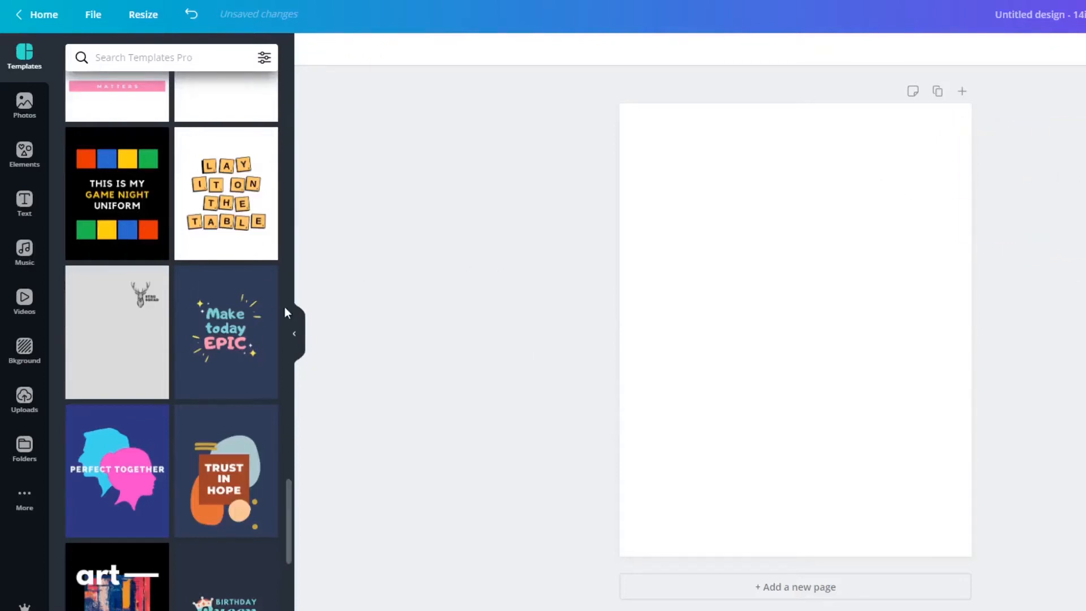
Try the "Make today EPIC" template on the page and undo it.
scroll(283, 308, down, 2)
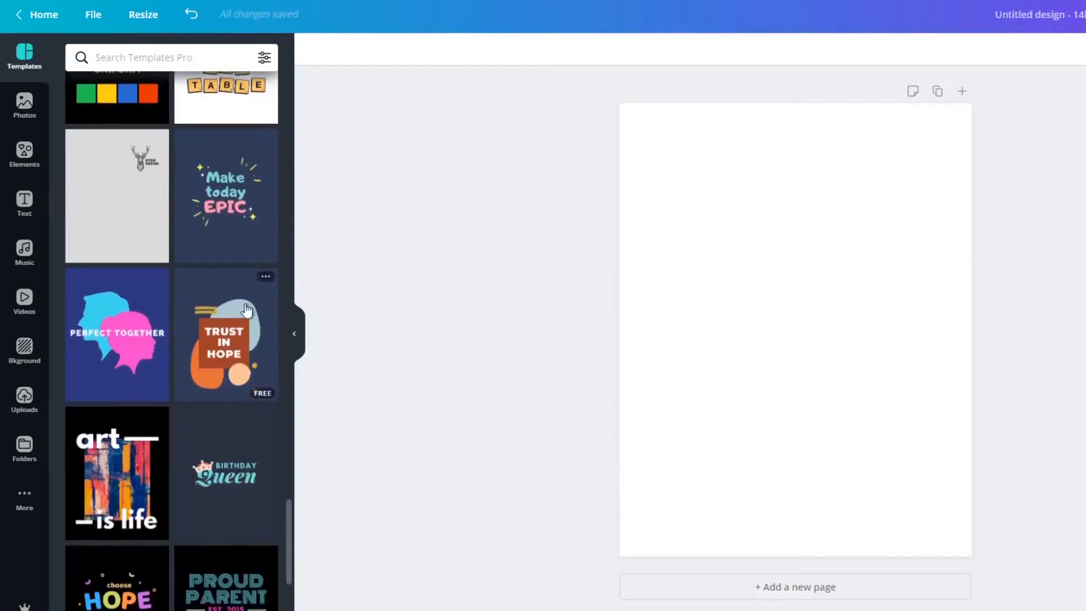
click(227, 220)
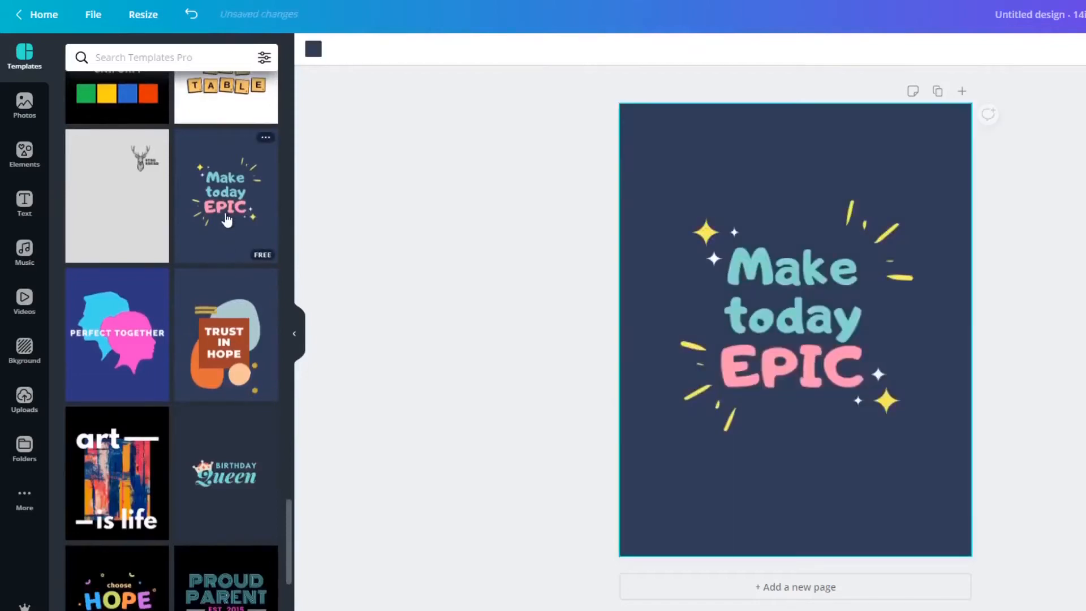
click(192, 15)
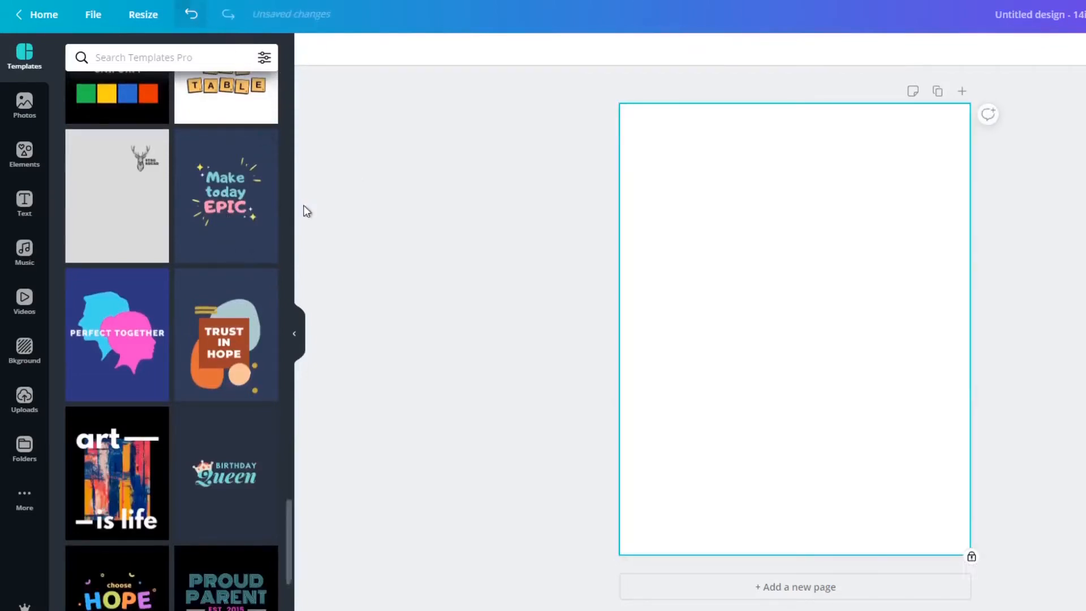
Browse more T-shirt templates further down the collection, and return to the start of the list.
scroll(201, 300, down, 3)
scroll(201, 300, down, 5)
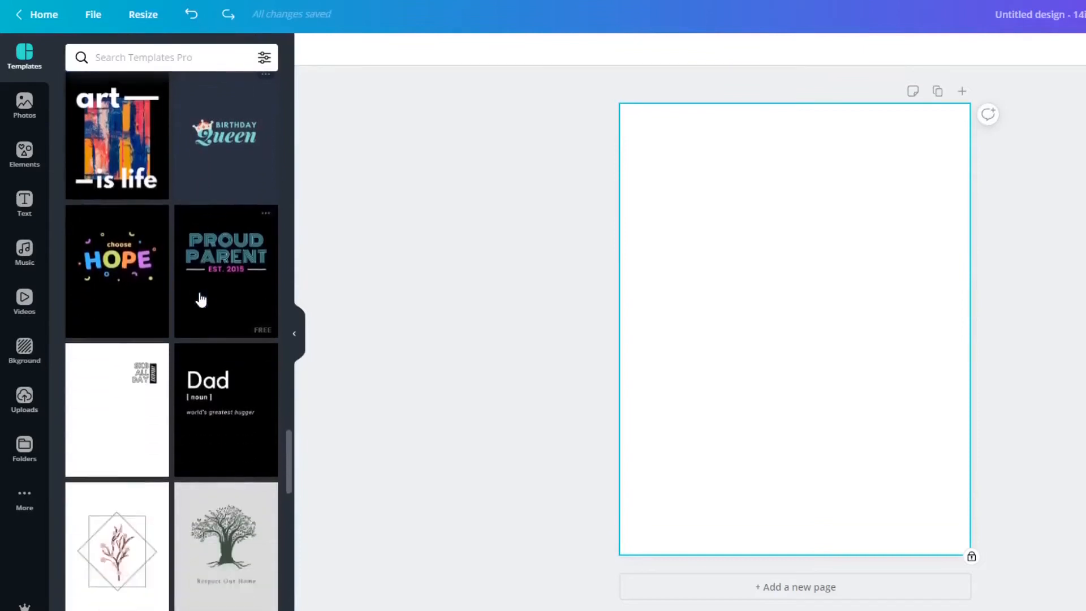
scroll(201, 300, down, 9)
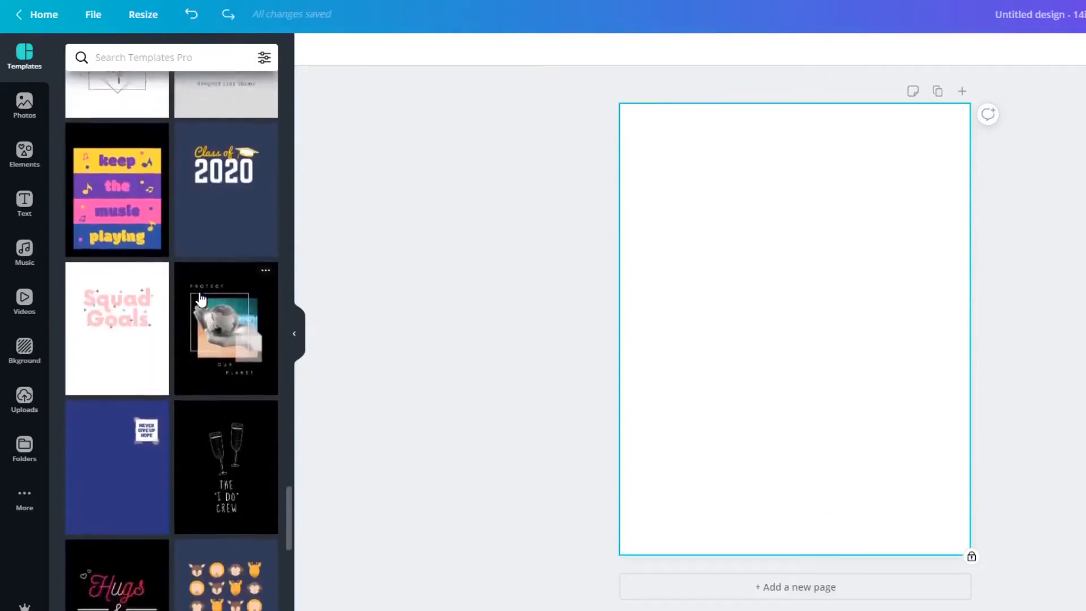
scroll(201, 299, down, 4)
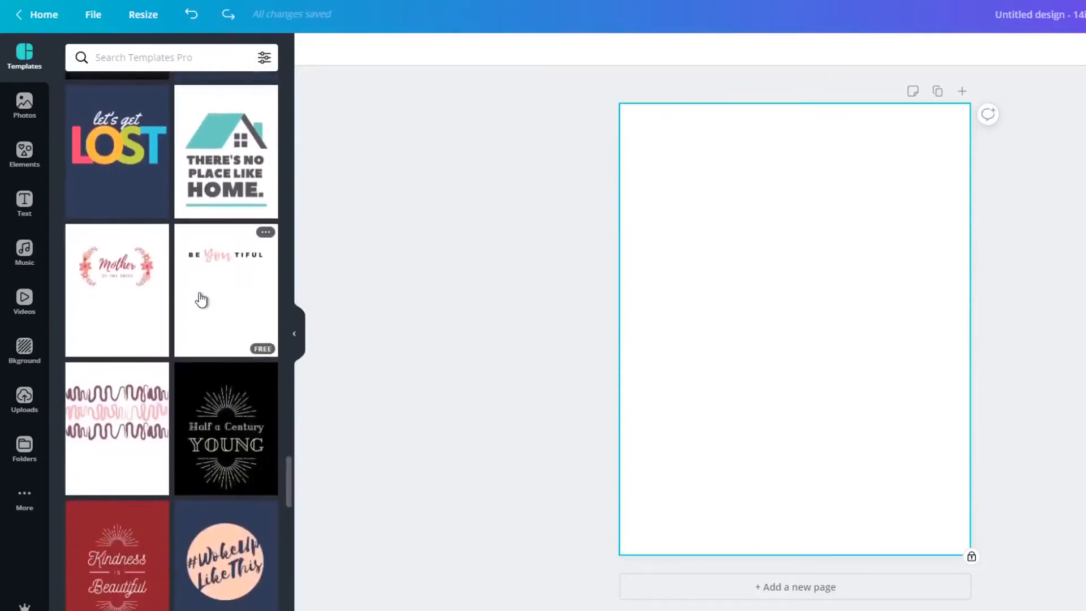
drag(290, 474, 321, 52)
Open the photo library and browse its trending pictures for possible T-shirt design images.
click(34, 111)
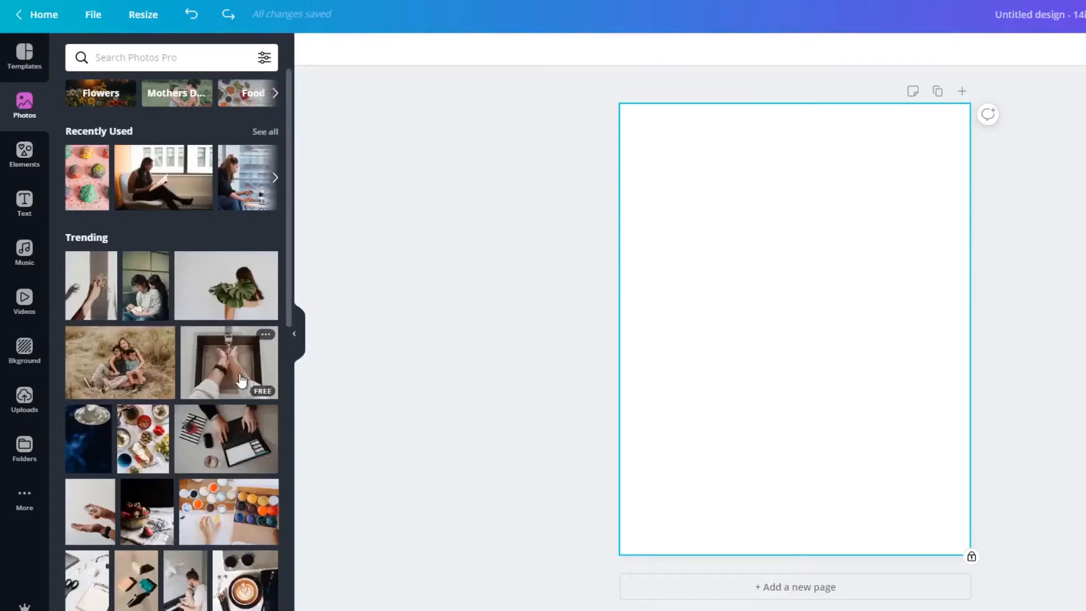
scroll(241, 380, down, 1)
scroll(240, 381, up, 1)
scroll(240, 381, down, 5)
scroll(238, 380, down, 2)
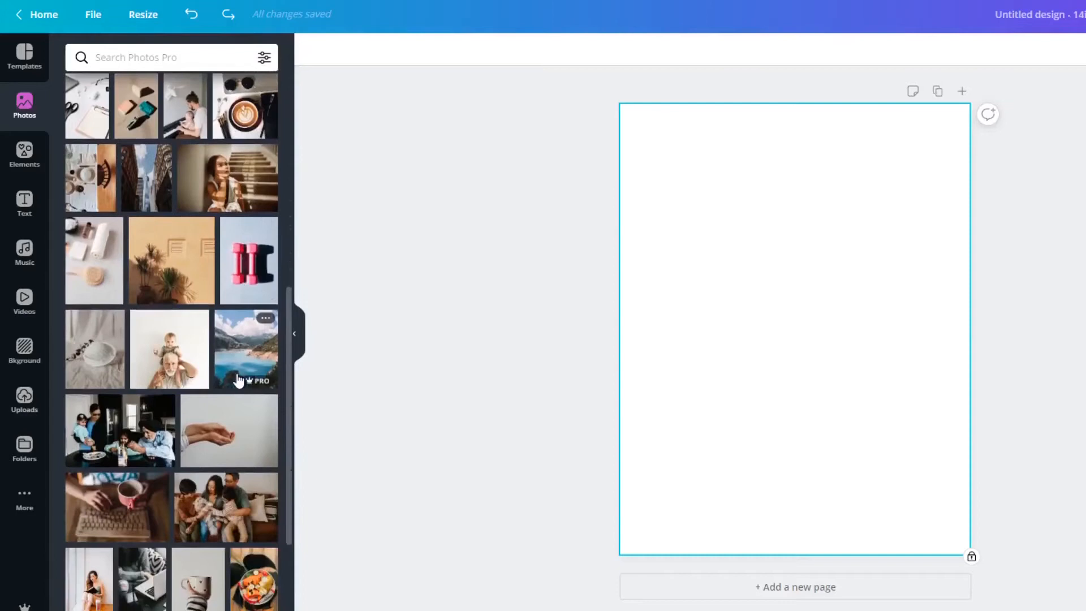
scroll(238, 381, down, 3)
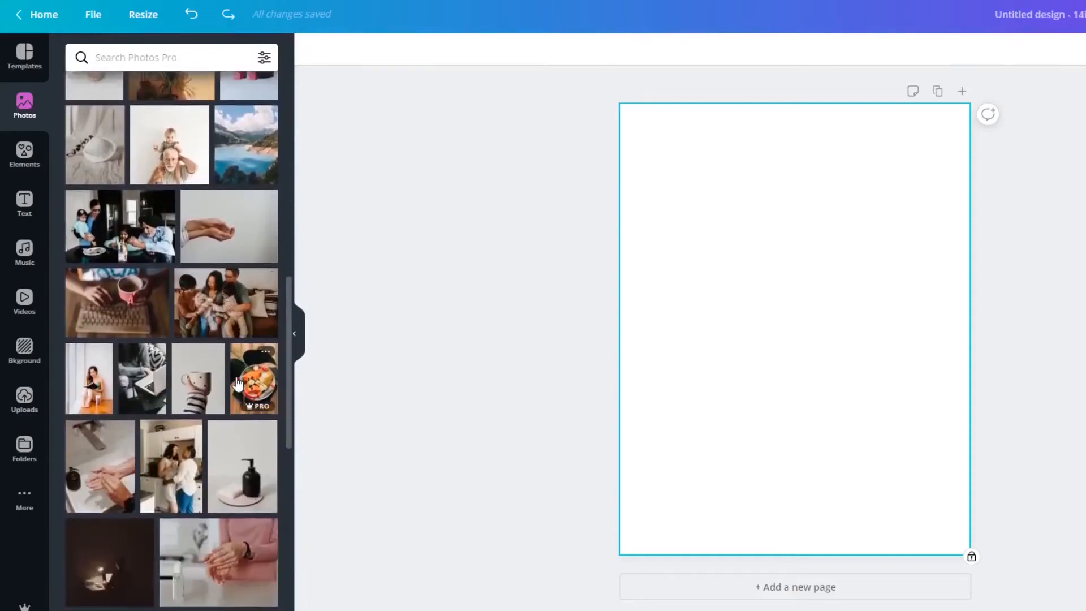
scroll(238, 384, down, 2)
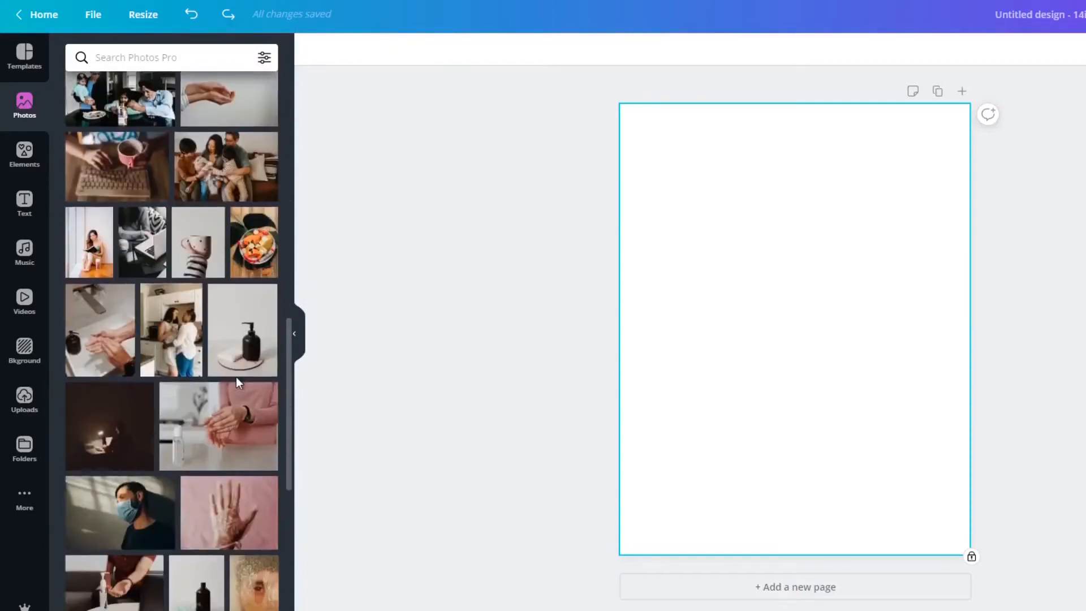
scroll(238, 382, down, 3)
scroll(238, 385, down, 6)
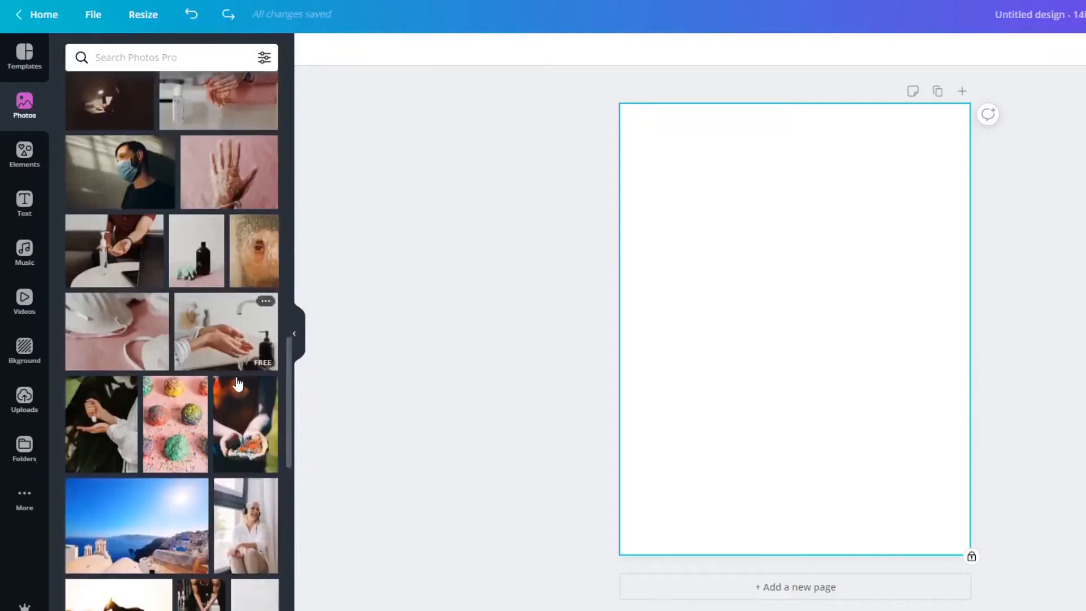
scroll(239, 384, down, 7)
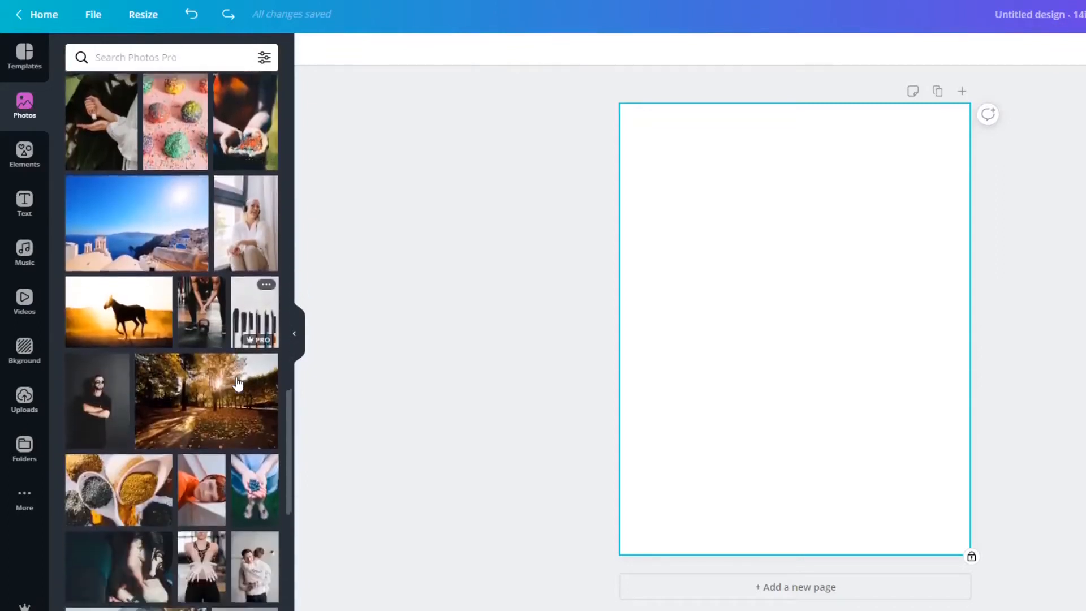
scroll(237, 383, down, 6)
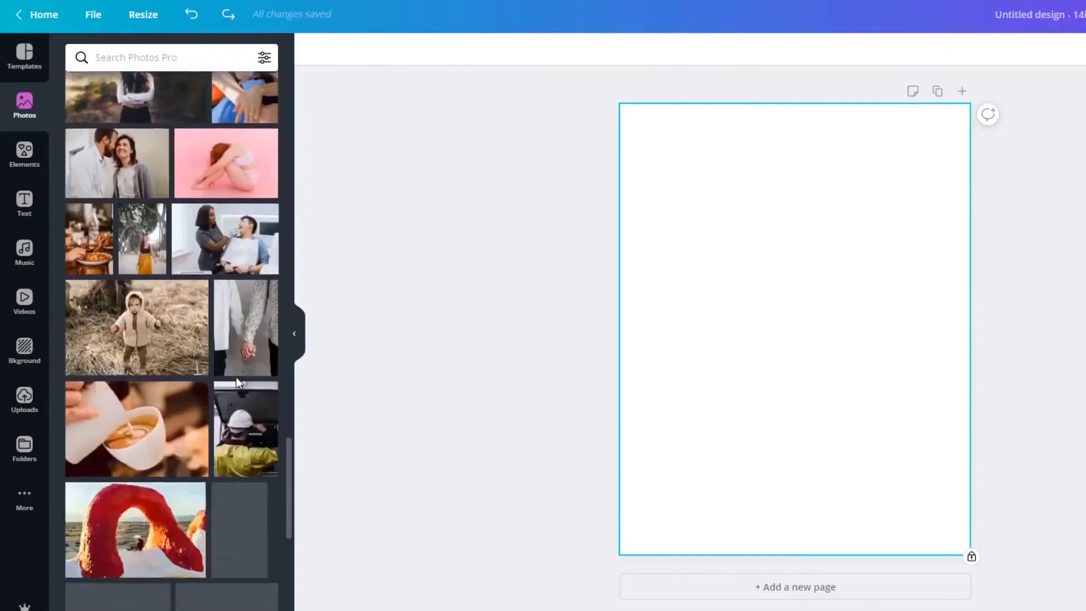
scroll(238, 384, down, 7)
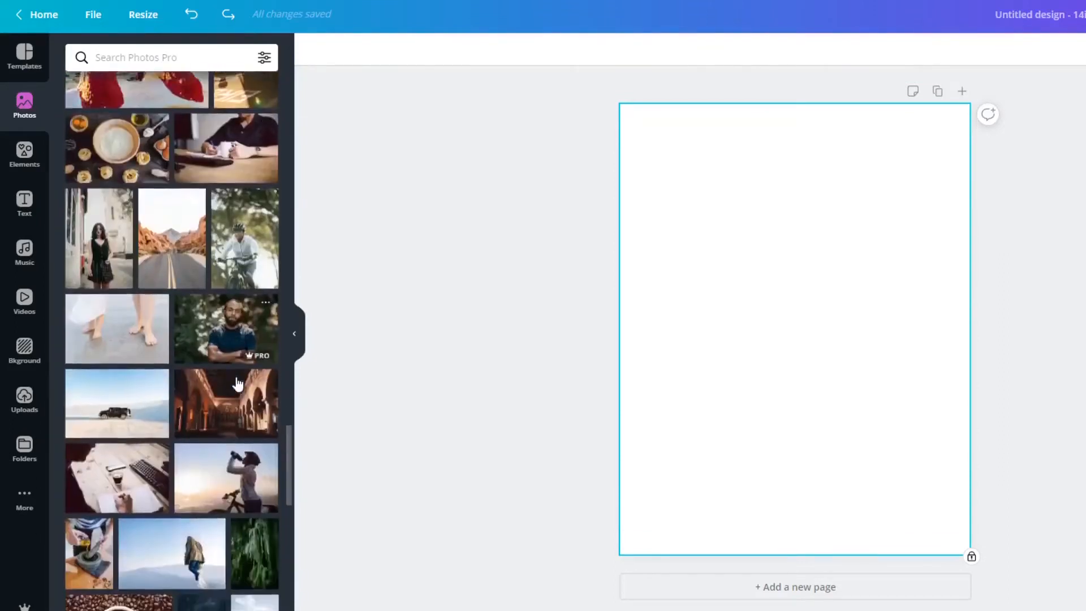
scroll(238, 383, down, 6)
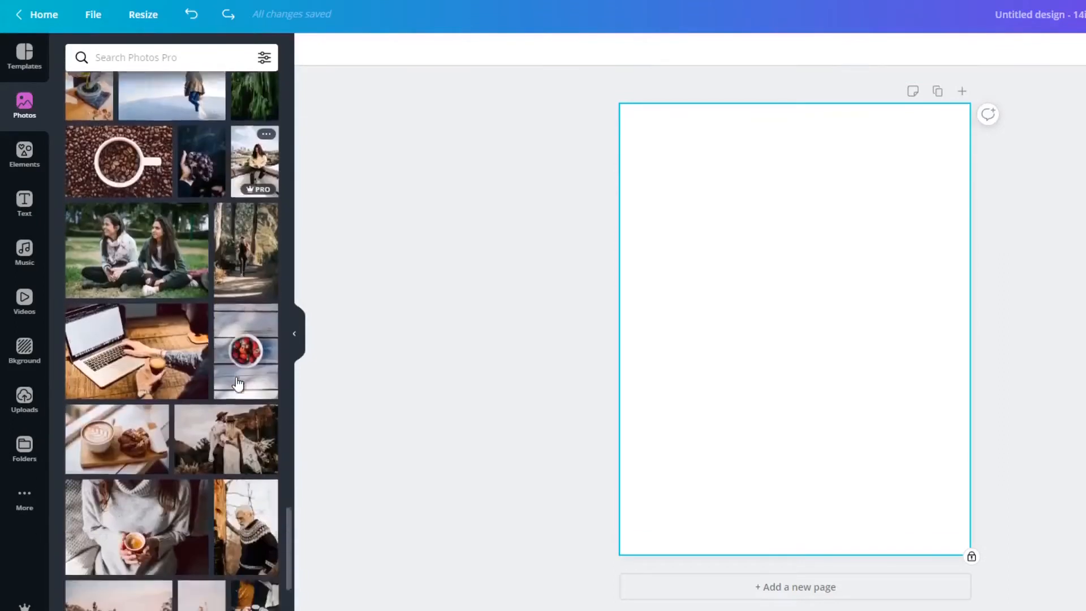
scroll(238, 384, down, 8)
scroll(238, 384, down, 10)
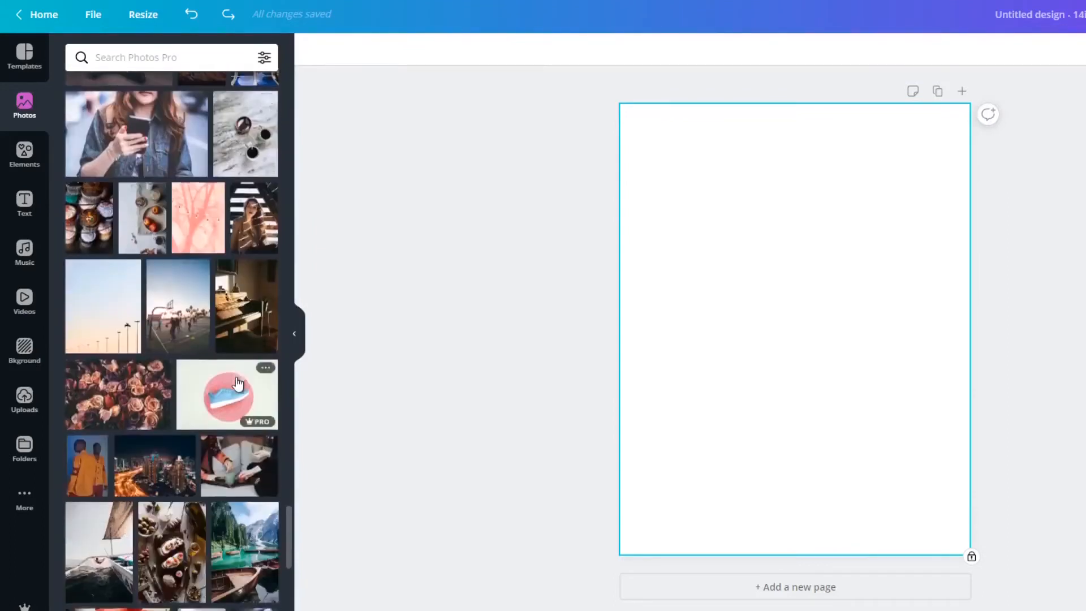
scroll(237, 384, down, 10)
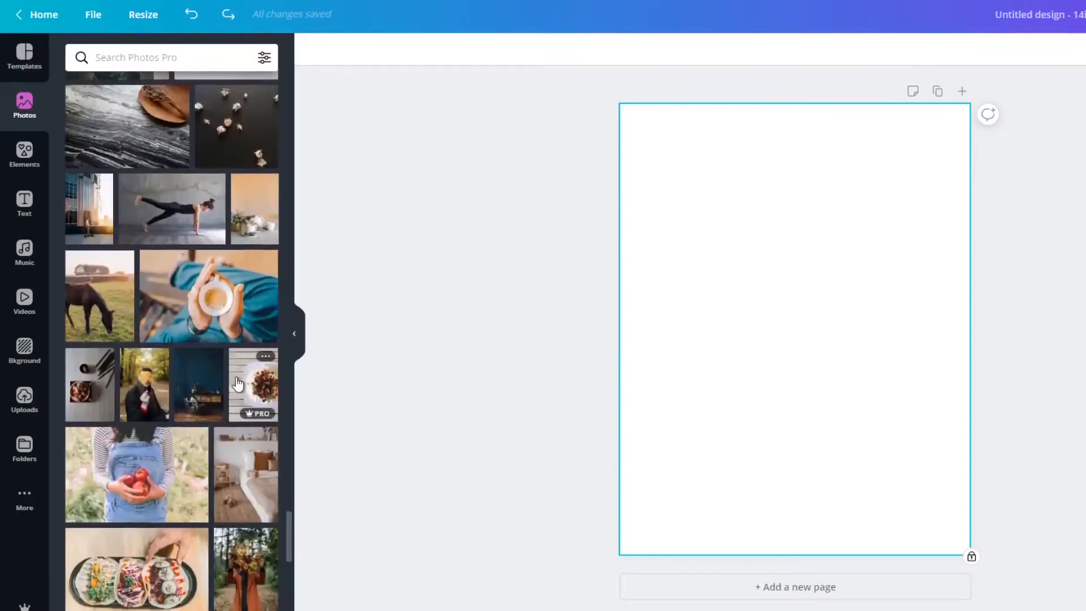
scroll(238, 384, down, 10)
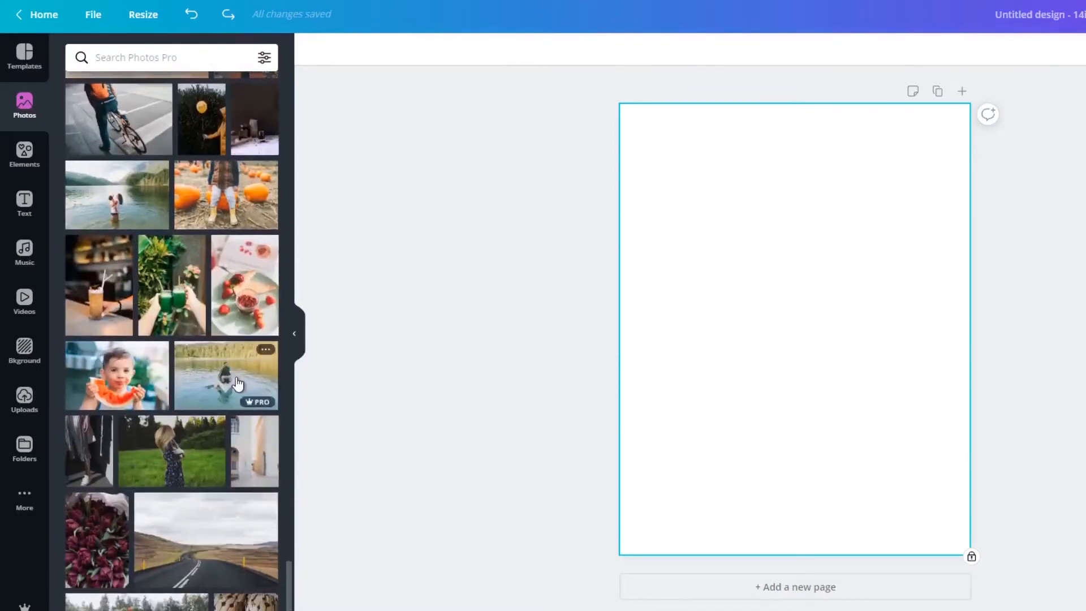
Find the kitten and puppy photo in the photo library and add it to the page.
scroll(238, 384, down, 10)
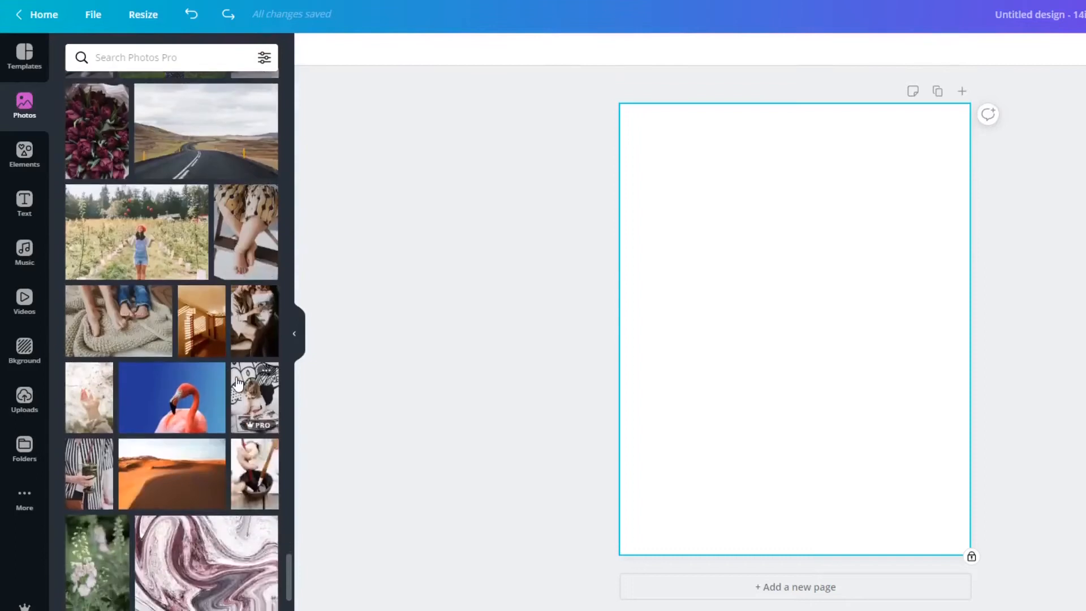
scroll(238, 384, down, 10)
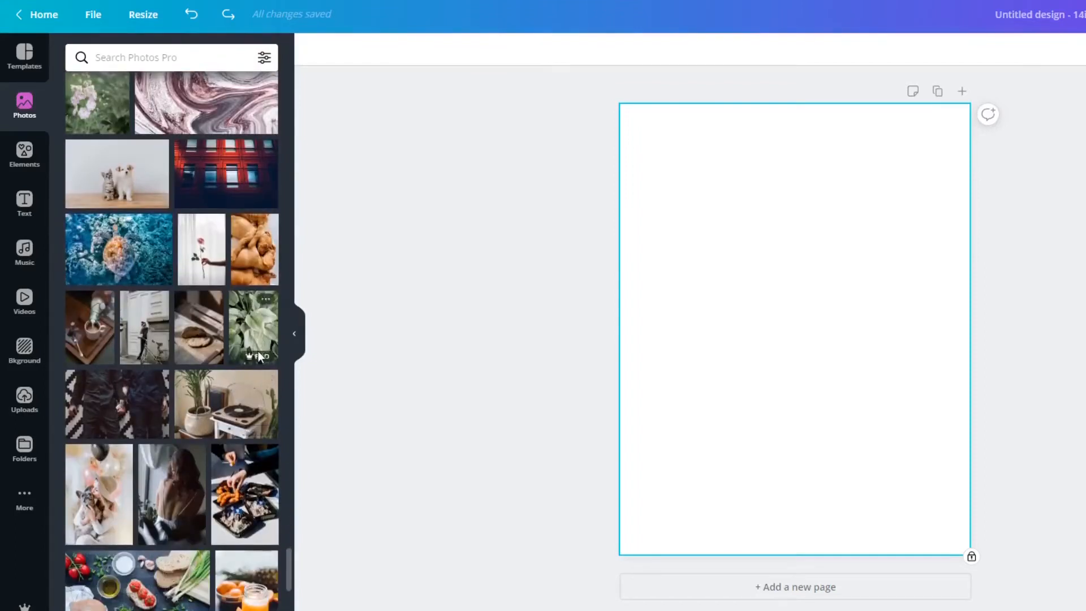
mouse_move(259, 355)
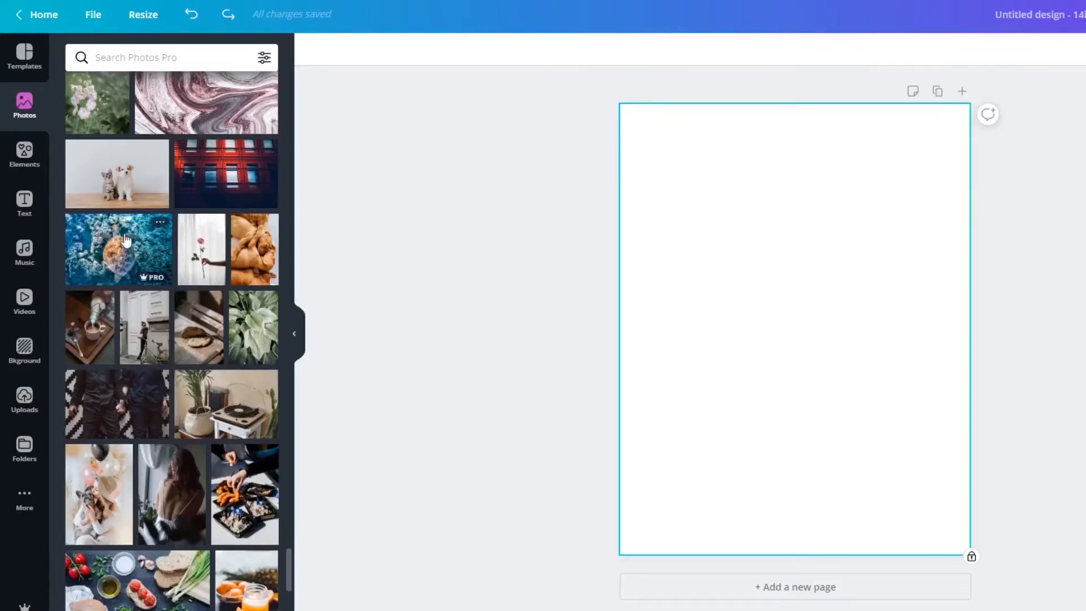
click(119, 185)
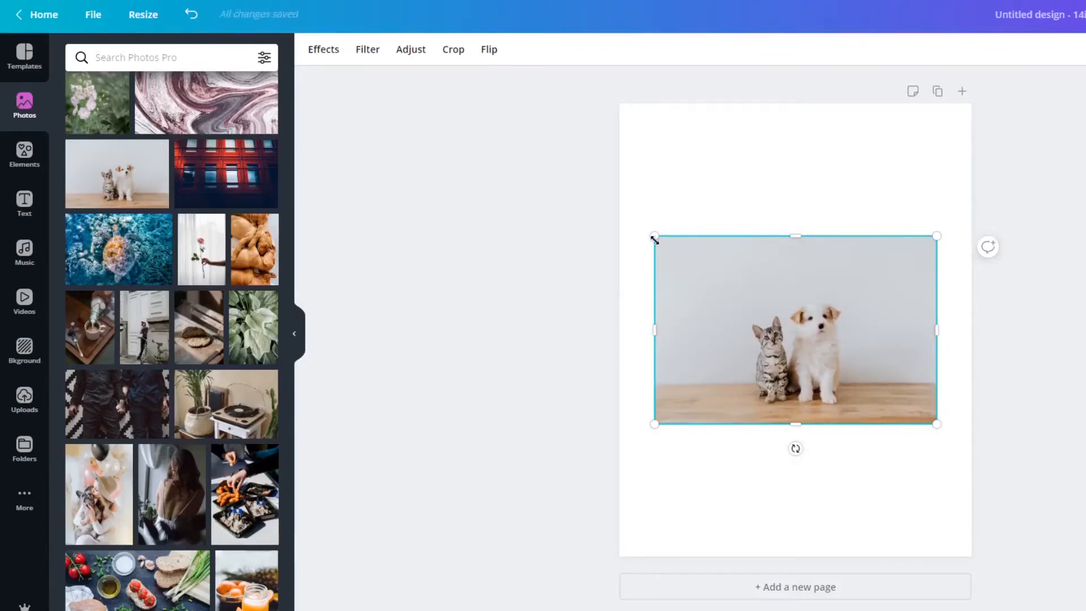
Crop the photo closely around the kitten and puppy, cutting away the empty wall above and at both sides.
click(456, 50)
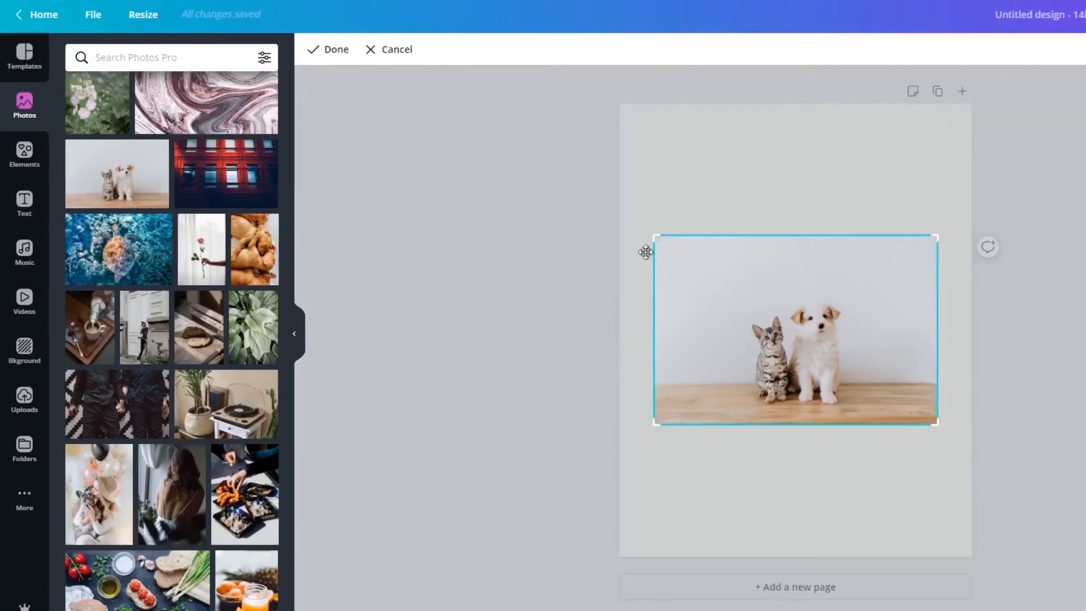
drag(655, 236, 741, 294)
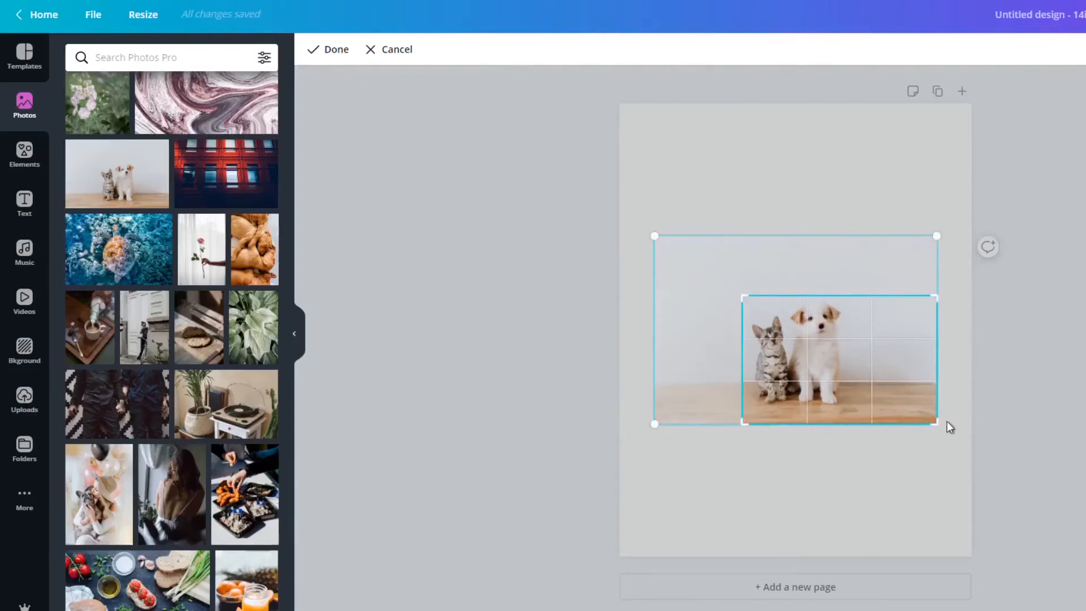
drag(935, 421, 852, 424)
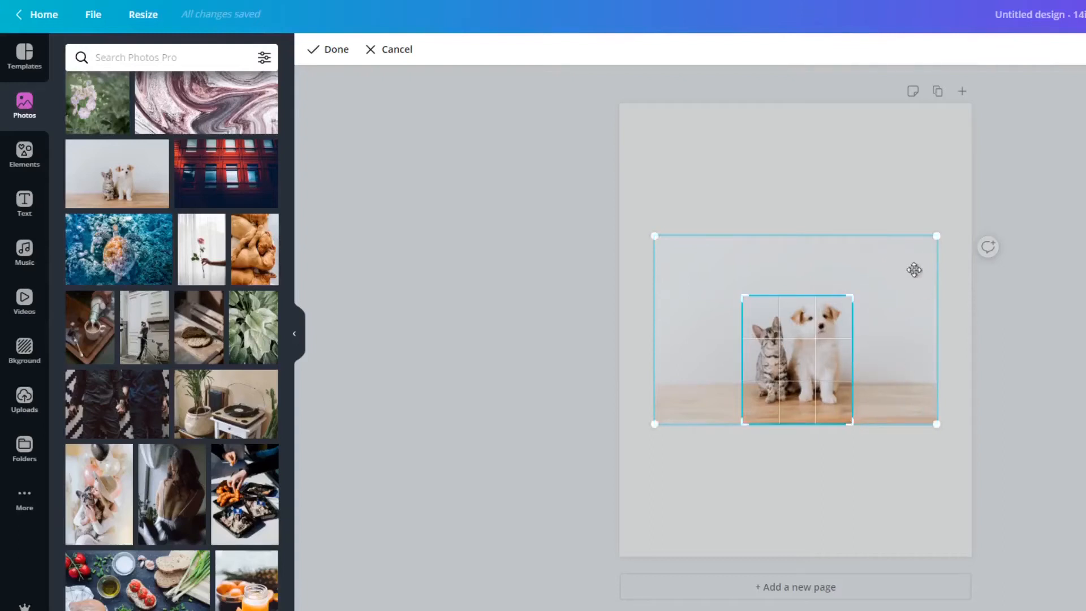
click(336, 51)
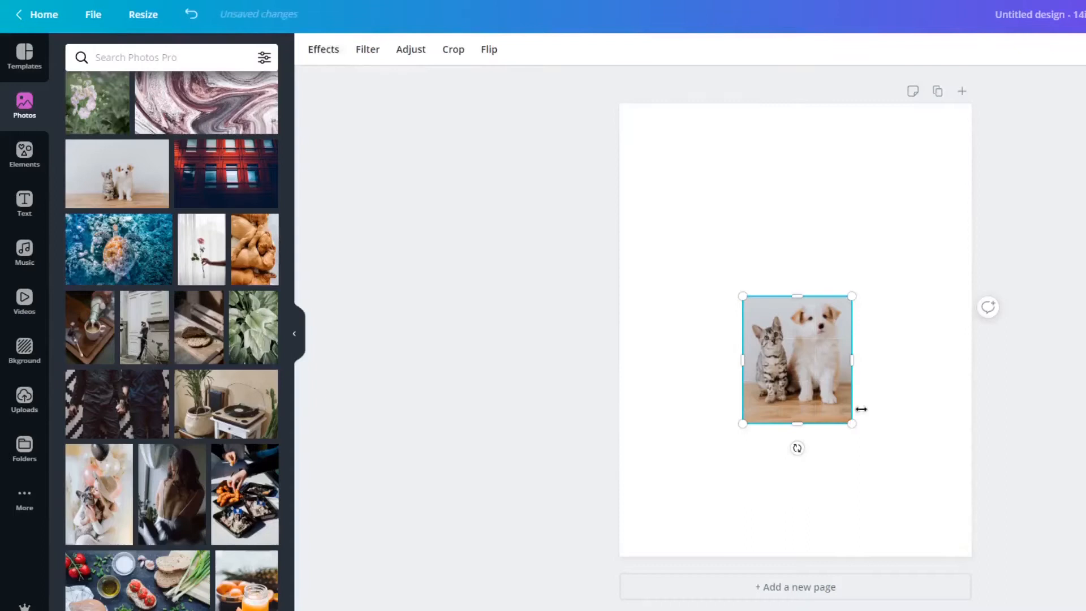
Enlarge the cropped kitten and puppy photo to about 70 percent of the page width and centre it on the page.
drag(853, 294, 1005, 175)
drag(744, 155, 480, 134)
drag(763, 233, 768, 271)
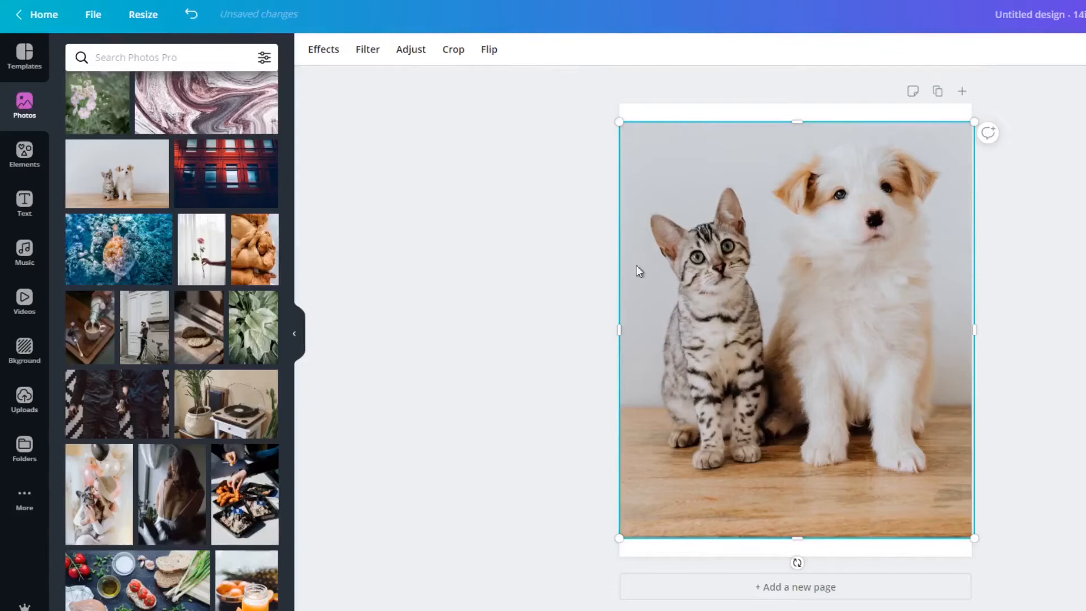
drag(620, 122, 655, 163)
drag(964, 533, 882, 475)
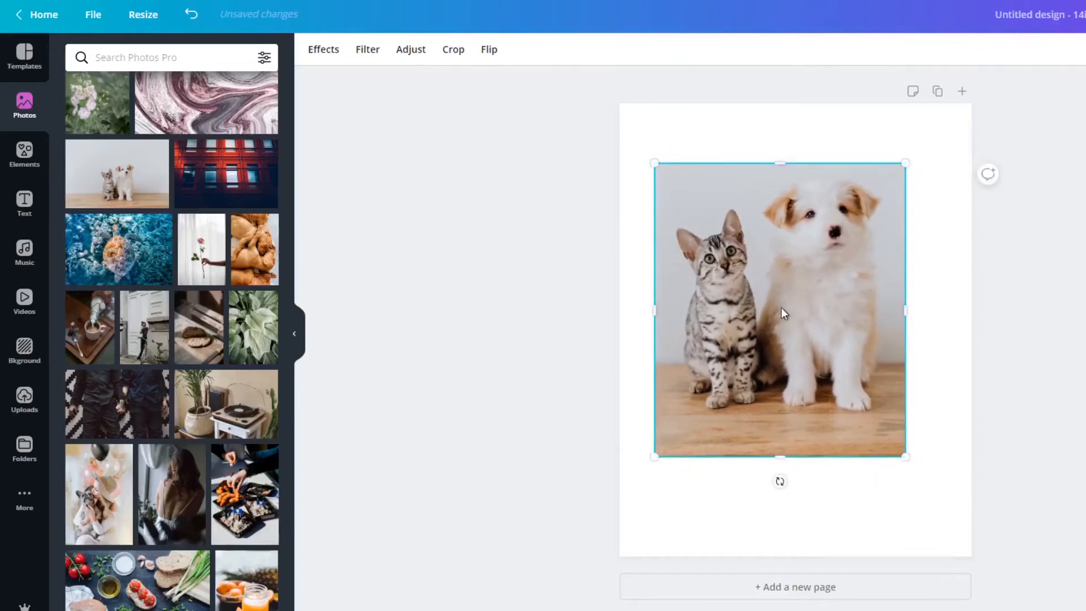
mouse_move(789, 311)
mouse_down()
mouse_move(814, 315)
mouse_move(798, 327)
mouse_up()
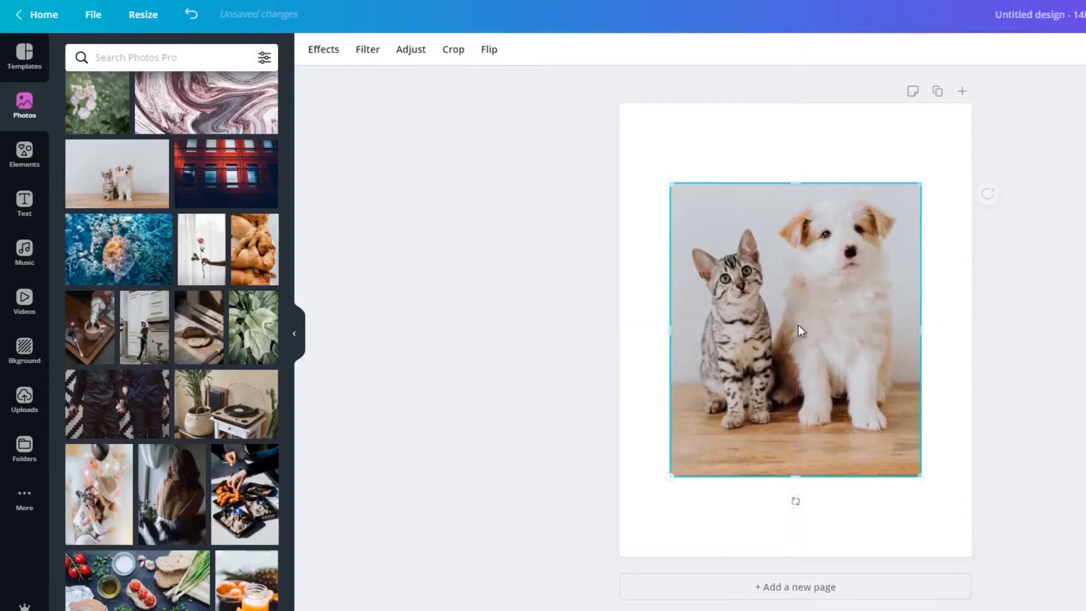
click(988, 194)
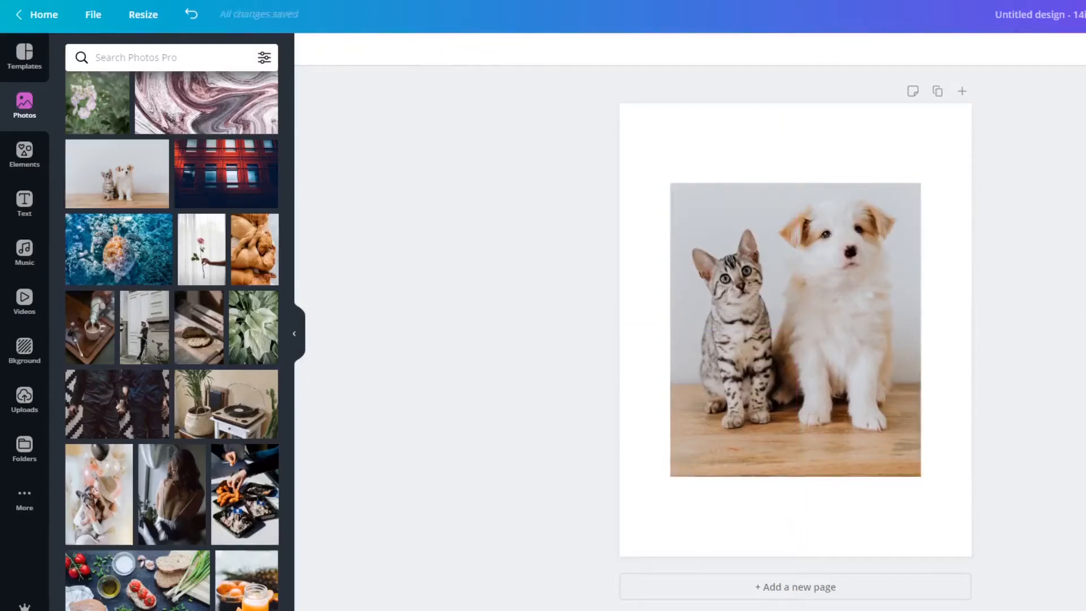
Shrink the kitten and puppy photo to just under half the page width and centre it on the page again.
click(746, 334)
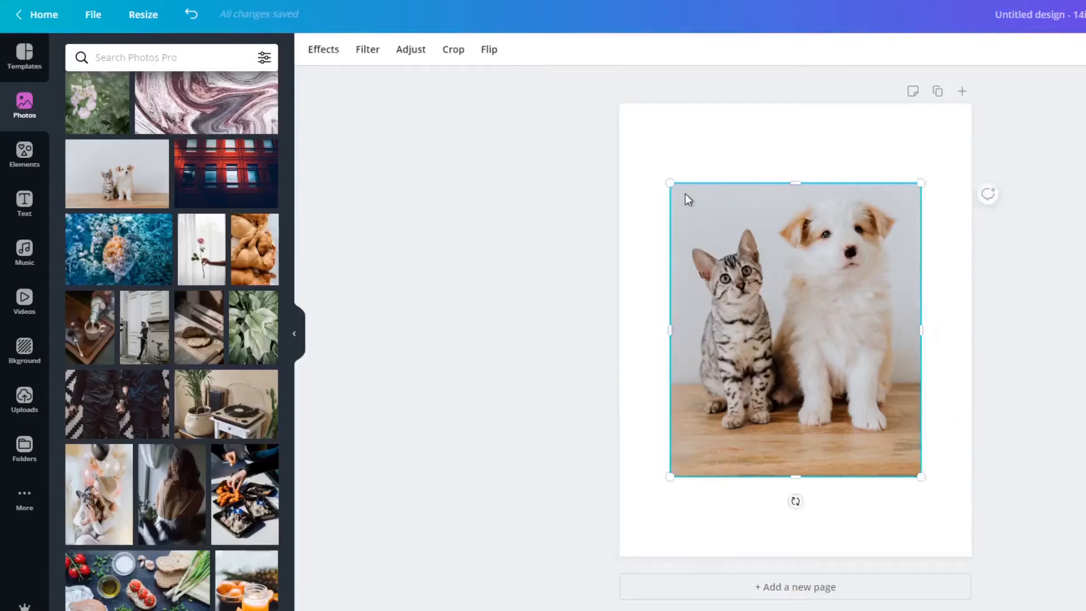
drag(685, 200, 762, 289)
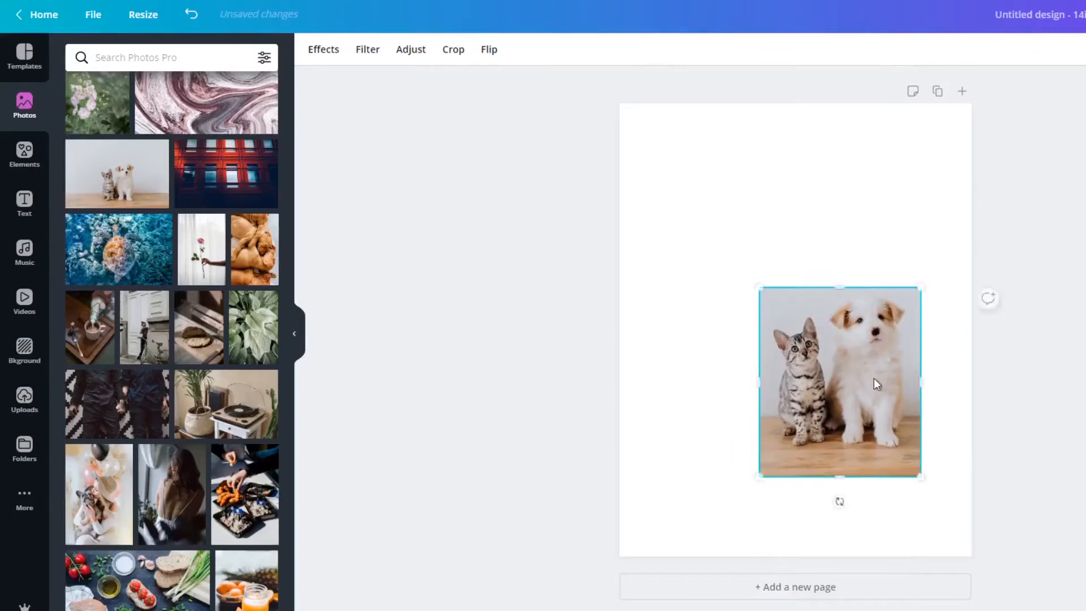
drag(831, 368, 813, 341)
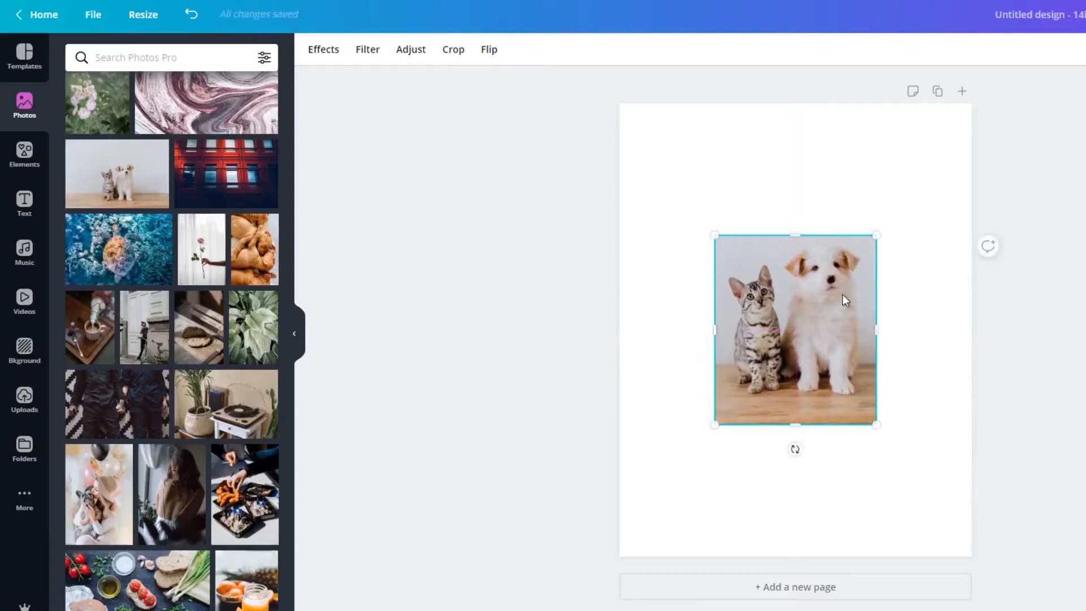
click(1027, 297)
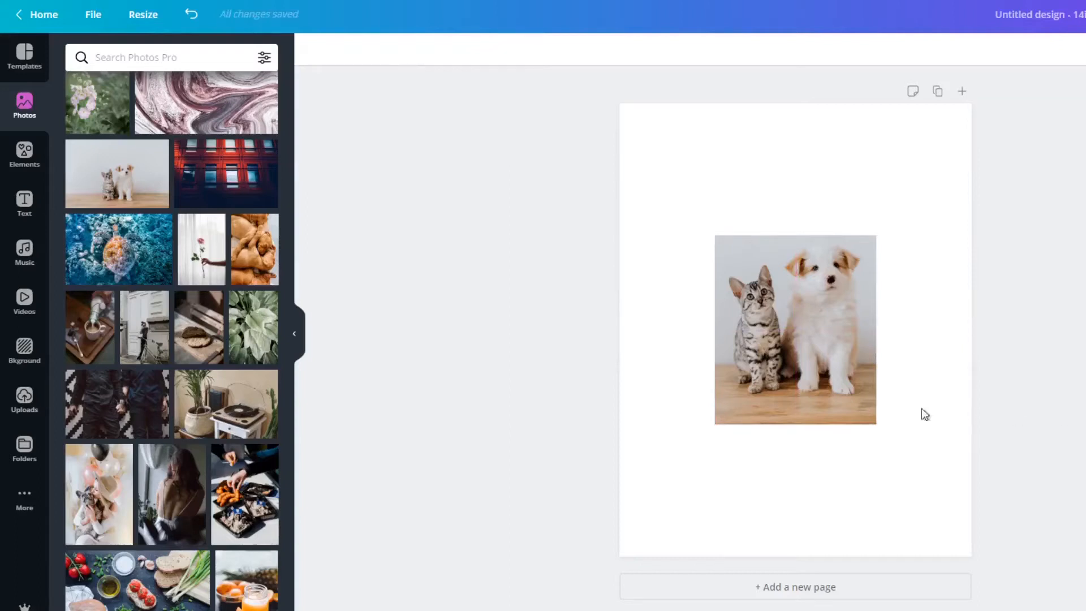
Delete the pet photo and add the featured illustration of the woman with a blonde afro, placed right of the page's centre.
drag(815, 285, 981, 285)
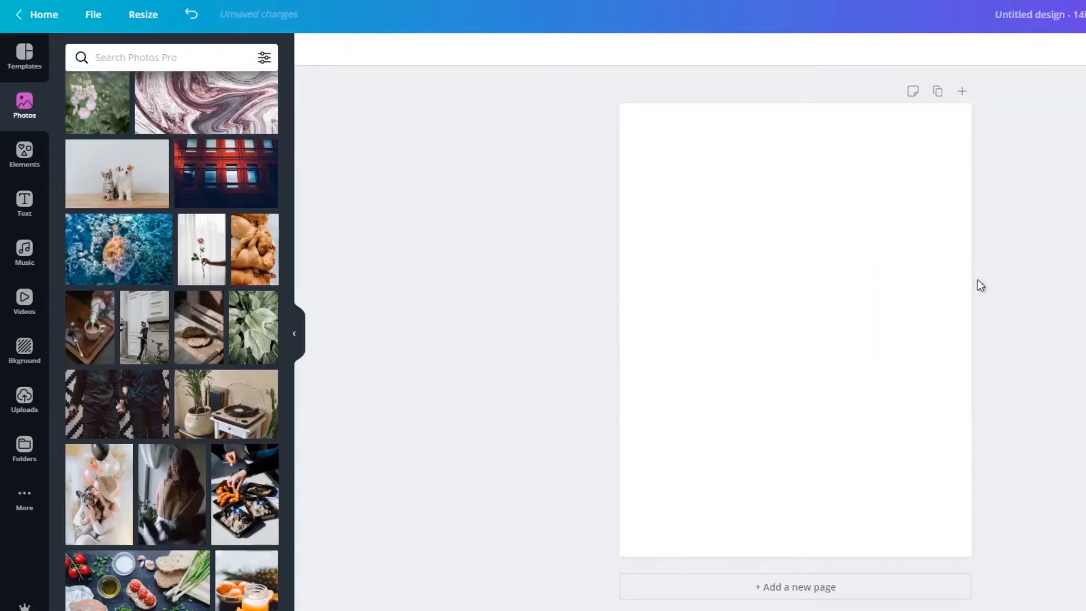
click(26, 156)
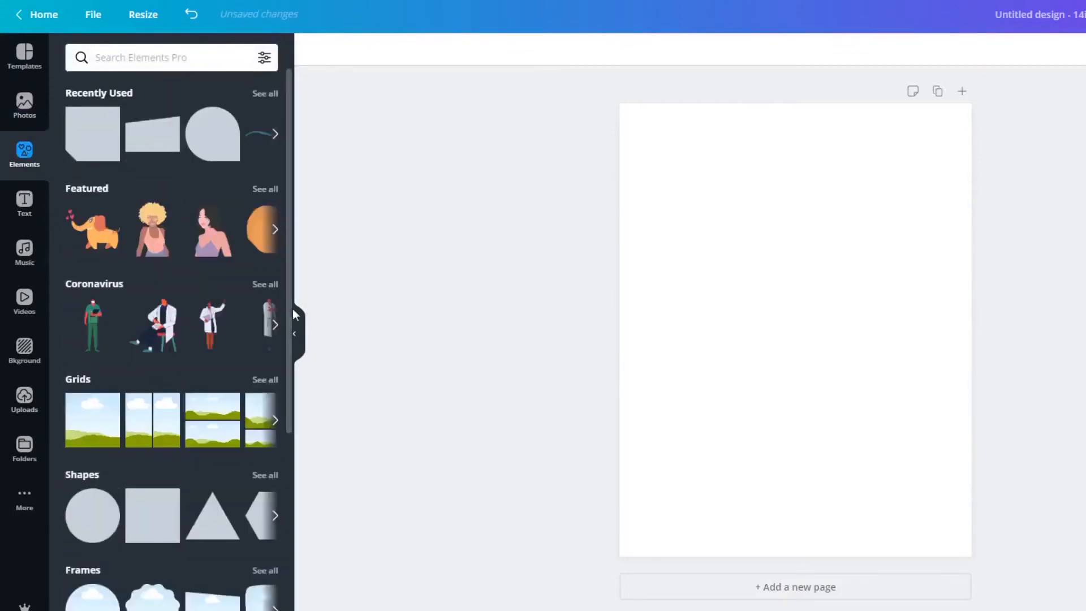
click(147, 226)
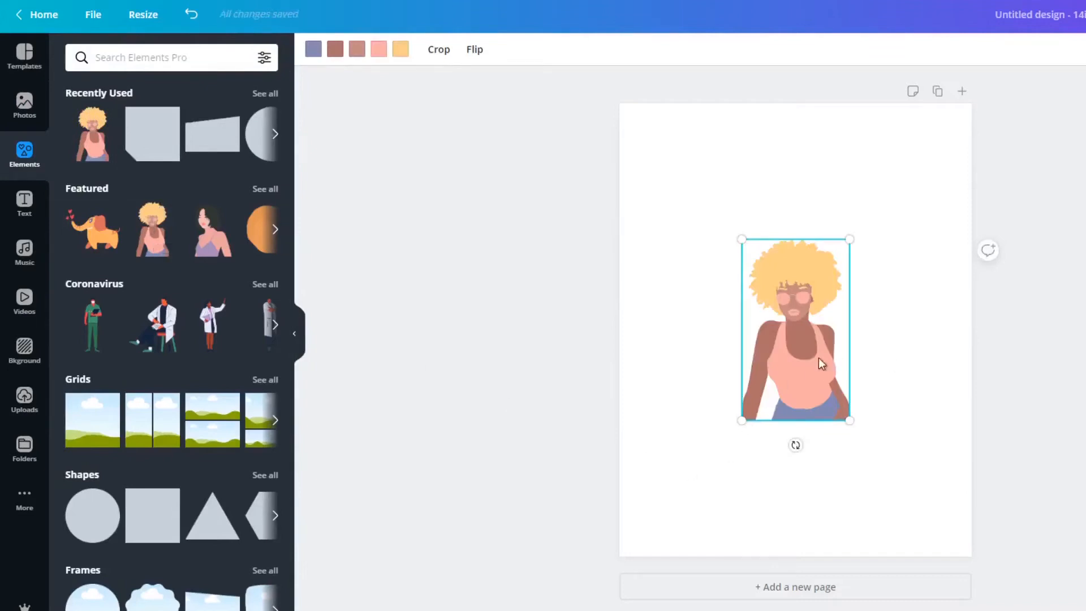
drag(799, 338, 846, 334)
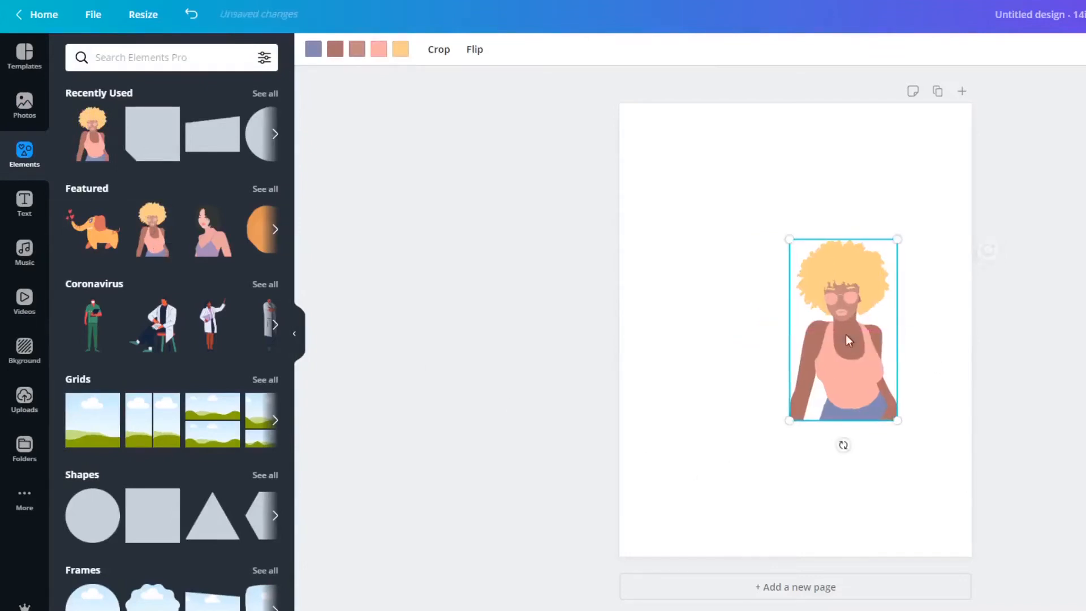
click(892, 464)
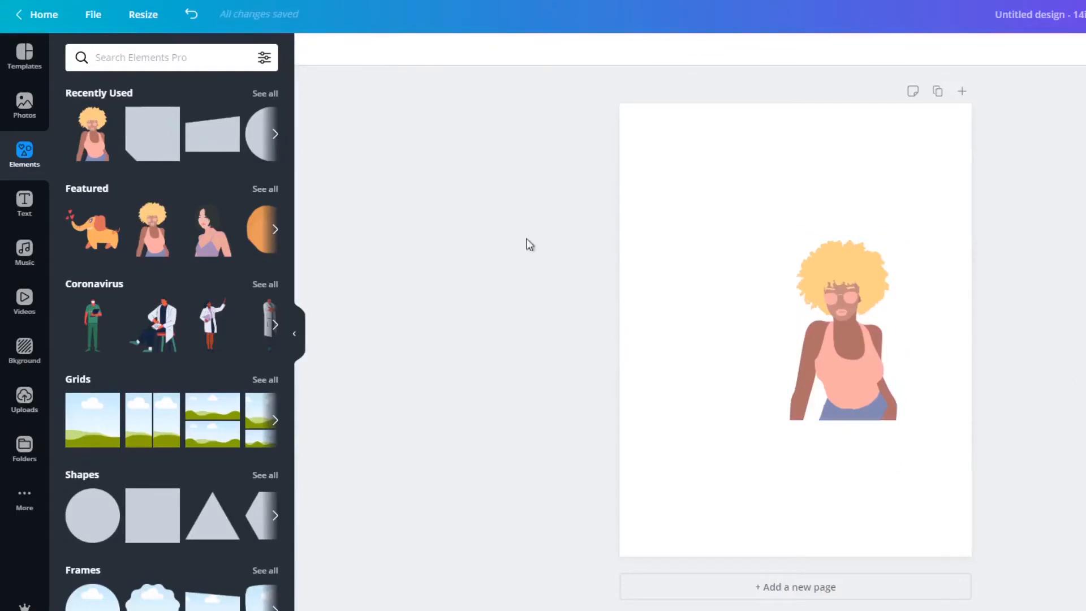
Look through the row of Featured elements and open the full Featured collection.
click(273, 230)
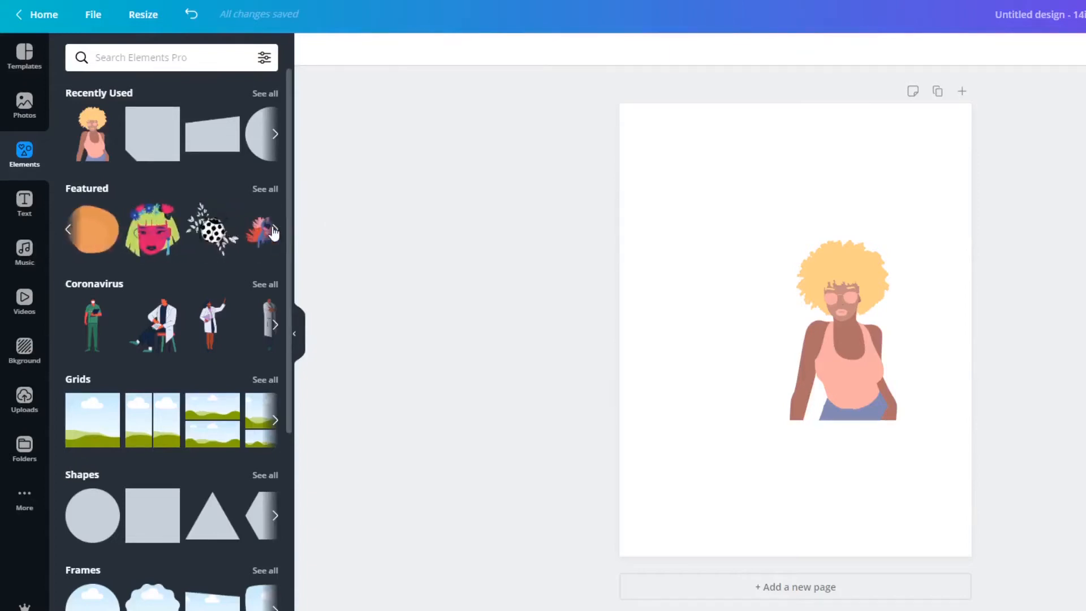
click(273, 231)
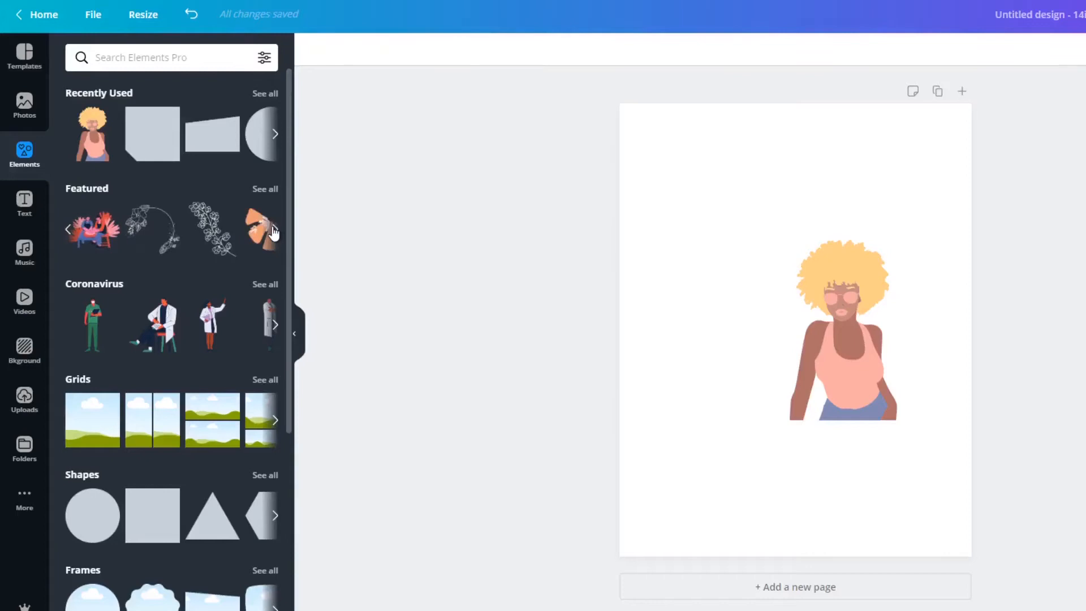
click(273, 231)
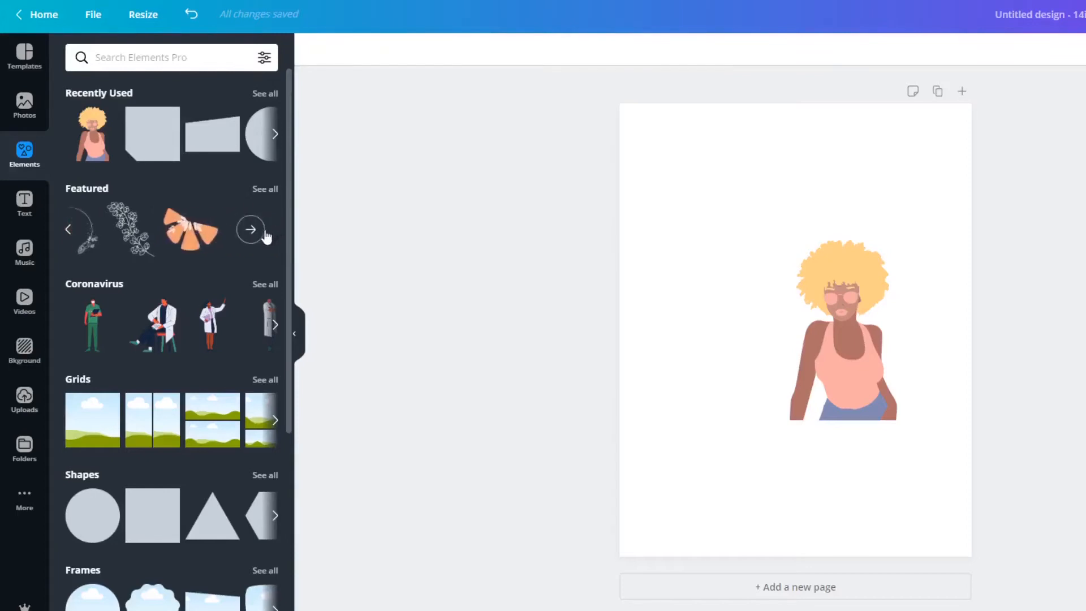
click(260, 230)
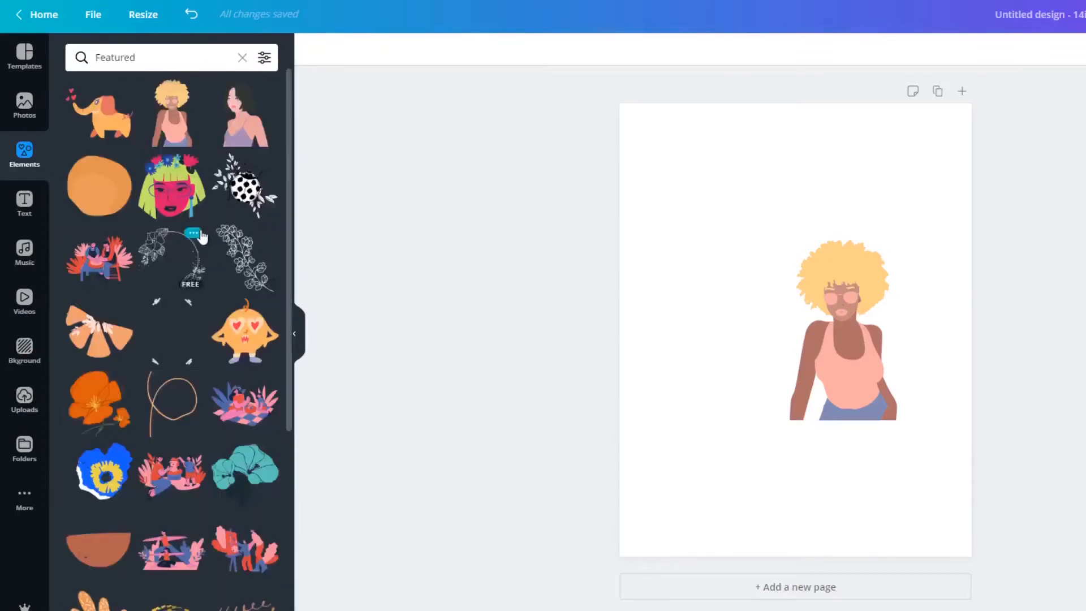
Add the featured illustration of the pale-haired woman in a red top holding a phone, above and left of the blonde-afro woman.
scroll(202, 236, down, 4)
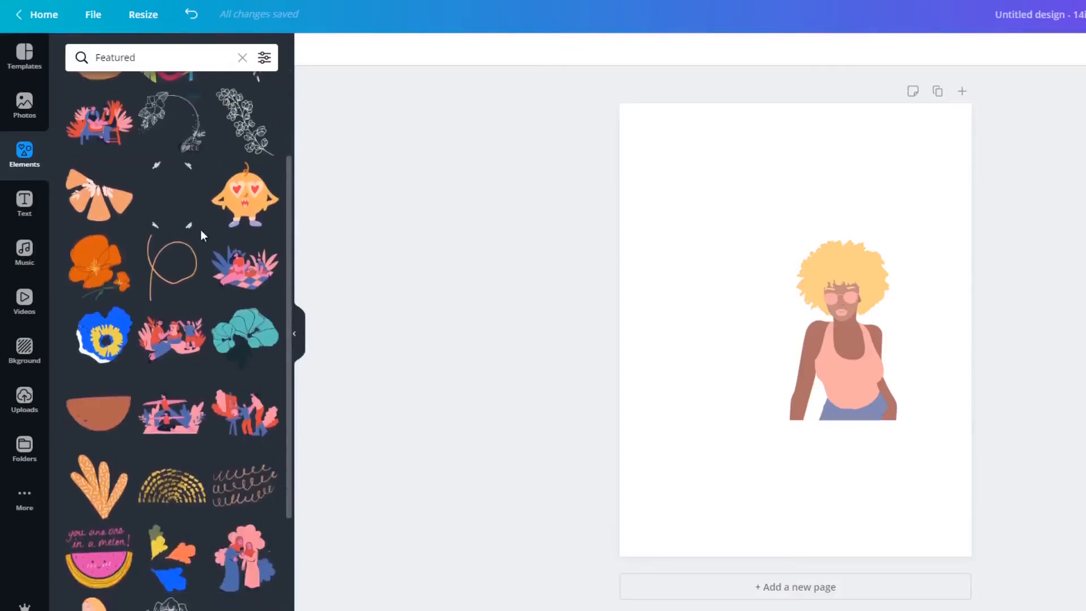
scroll(201, 235, down, 5)
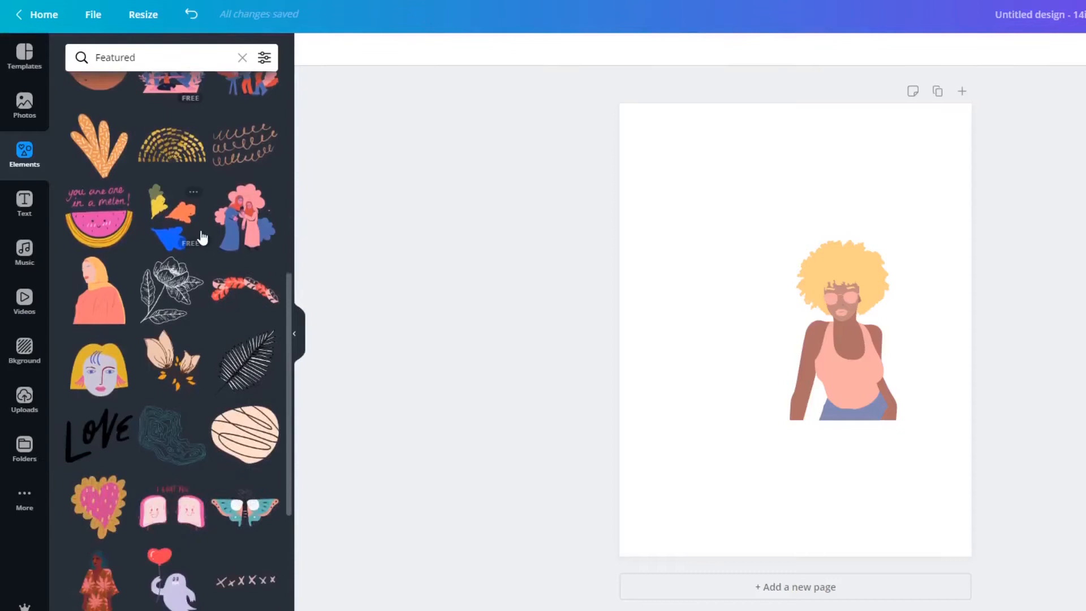
scroll(202, 236, down, 3)
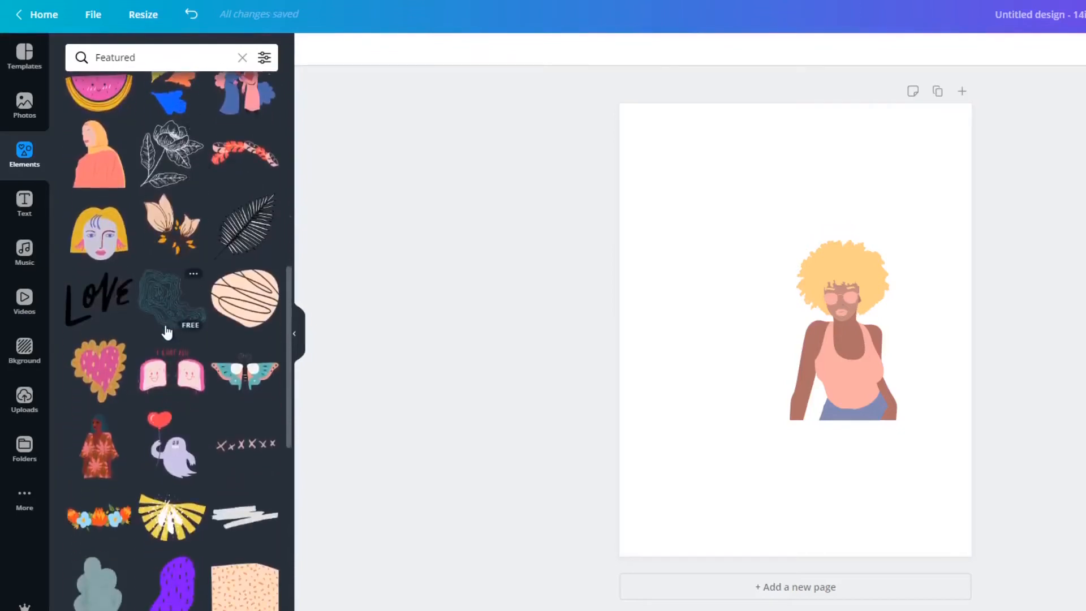
scroll(159, 353, down, 1)
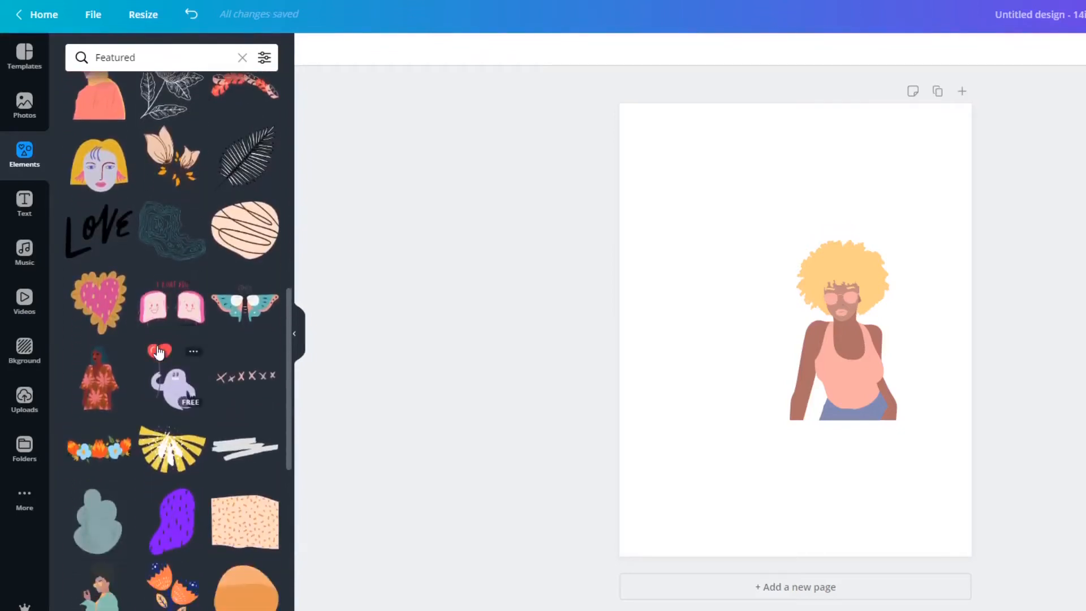
scroll(159, 353, down, 6)
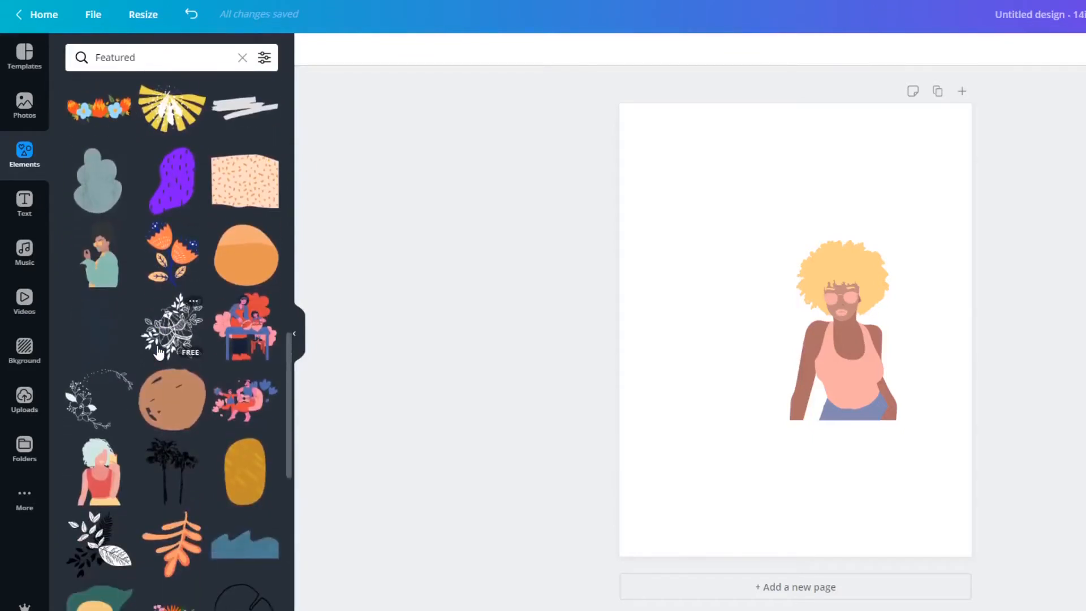
scroll(159, 353, down, 1)
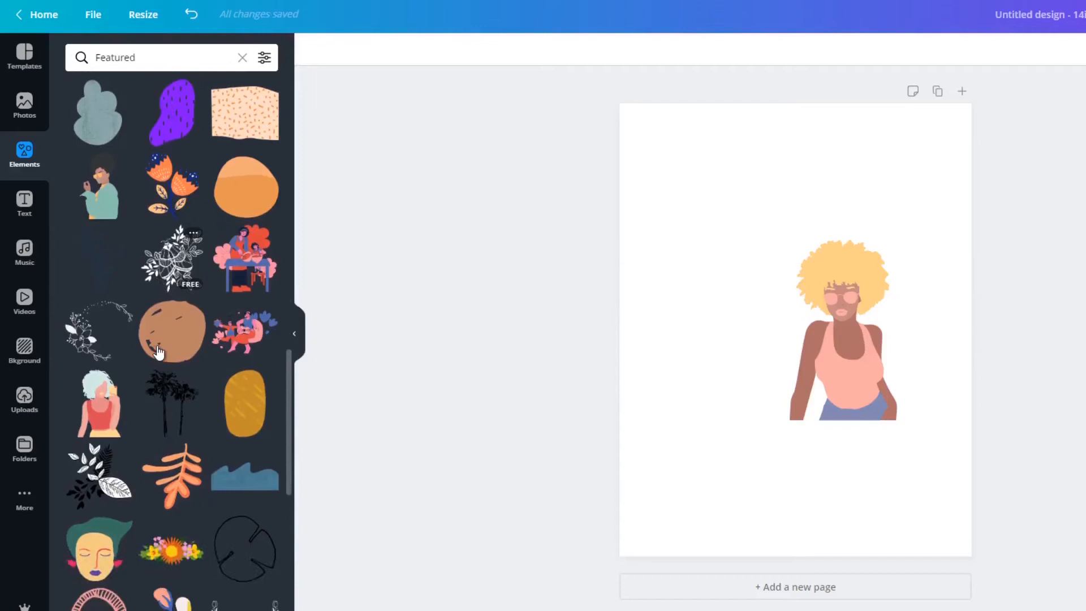
click(112, 397)
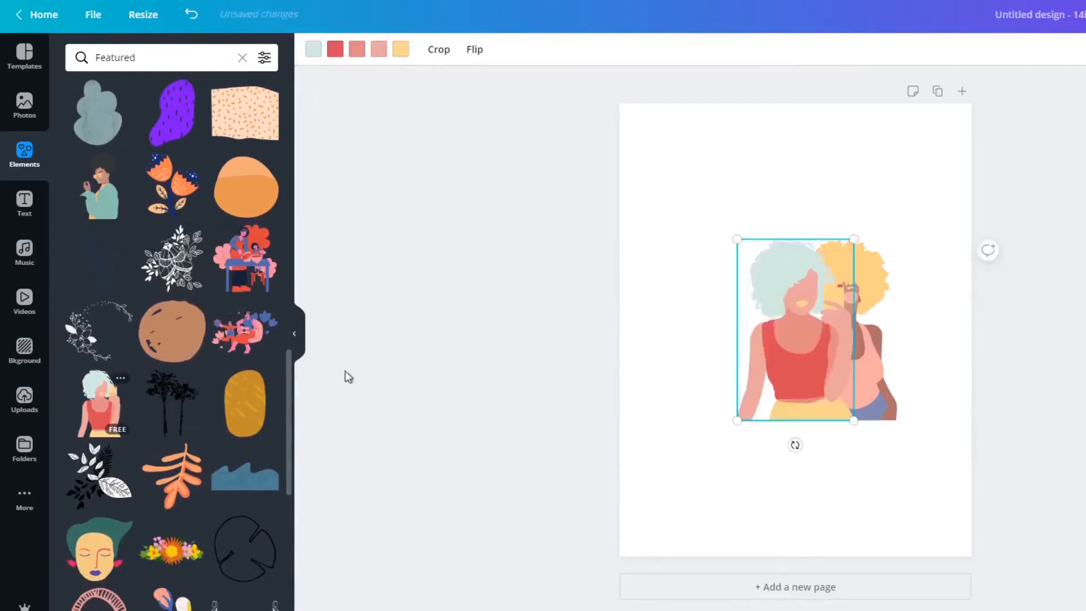
drag(765, 369, 702, 317)
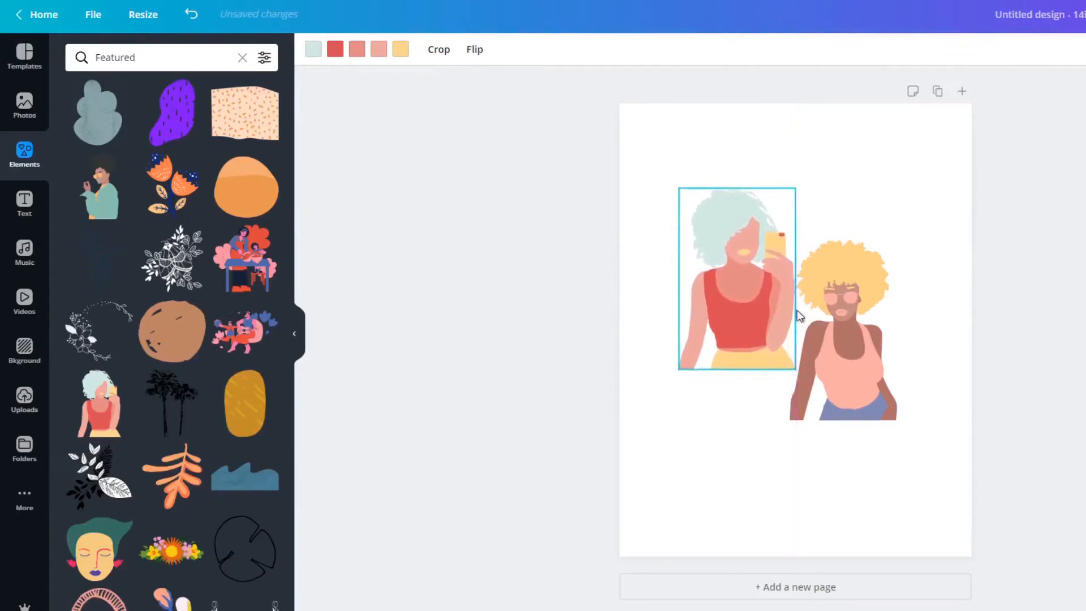
click(1006, 331)
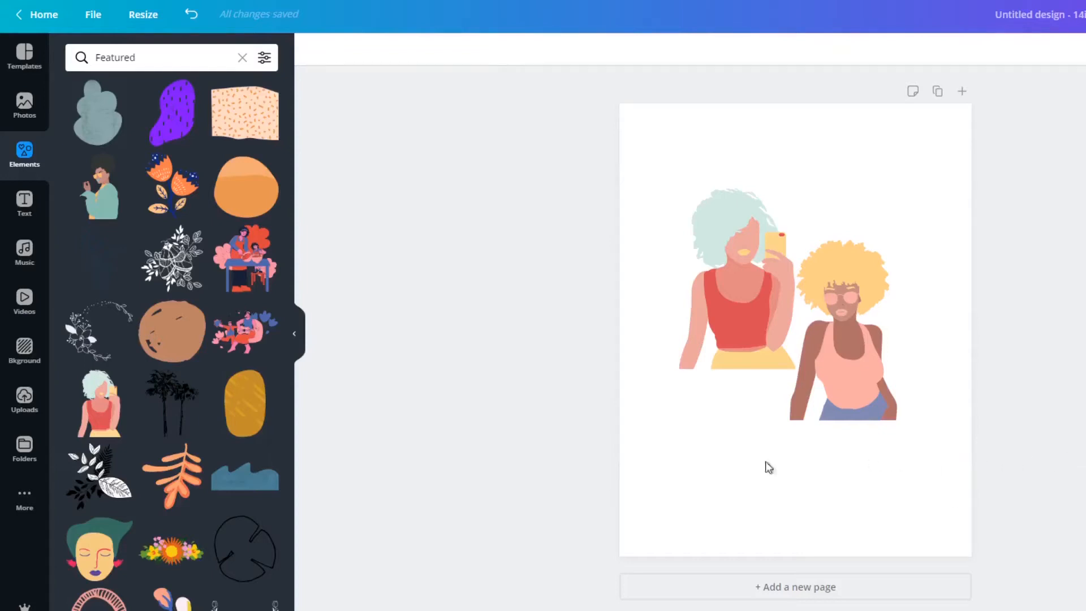
Add the featured pink oval frame and enlarge it to nearly the full page width so it surrounds both women.
scroll(184, 355, down, 3)
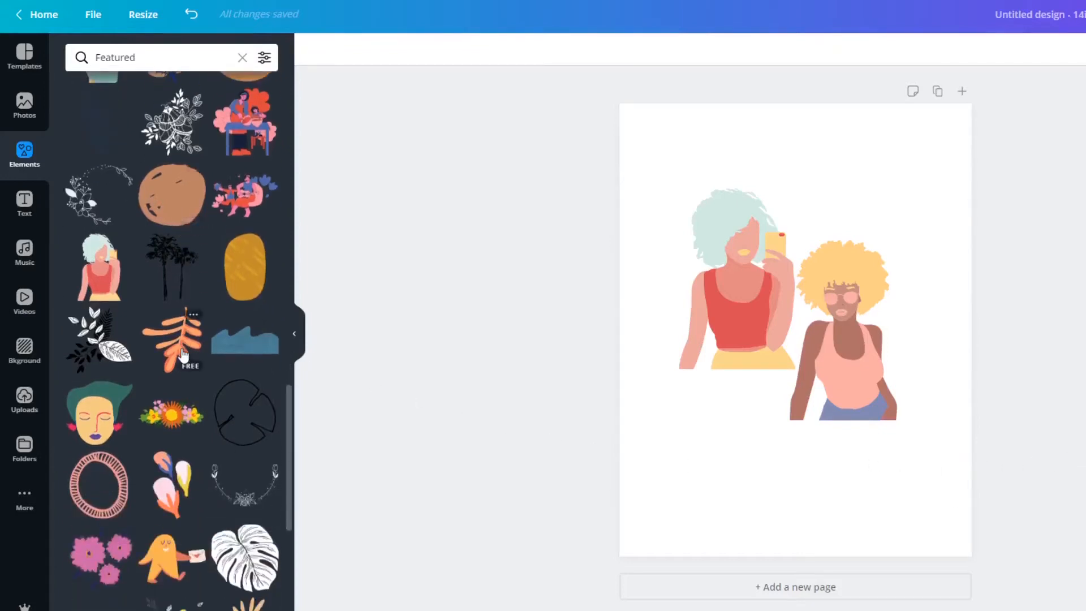
scroll(184, 356, down, 3)
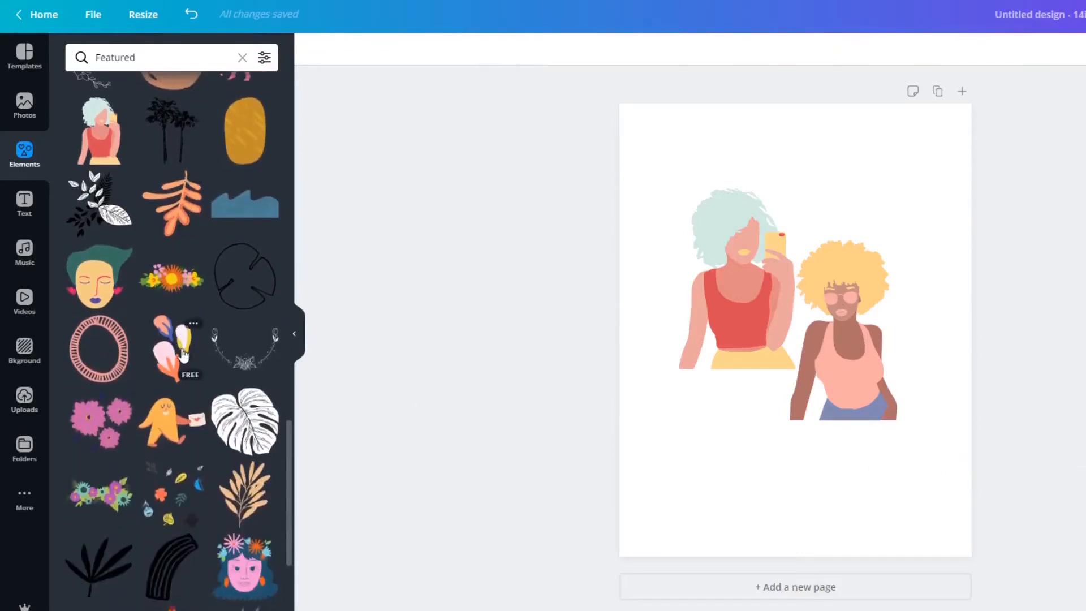
click(96, 351)
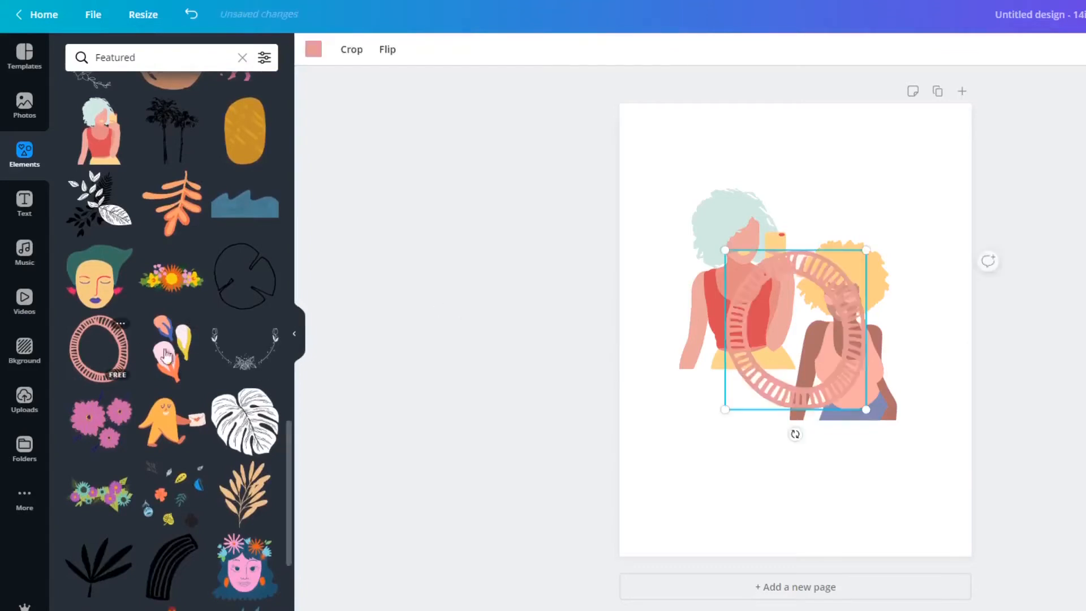
drag(720, 241, 619, 129)
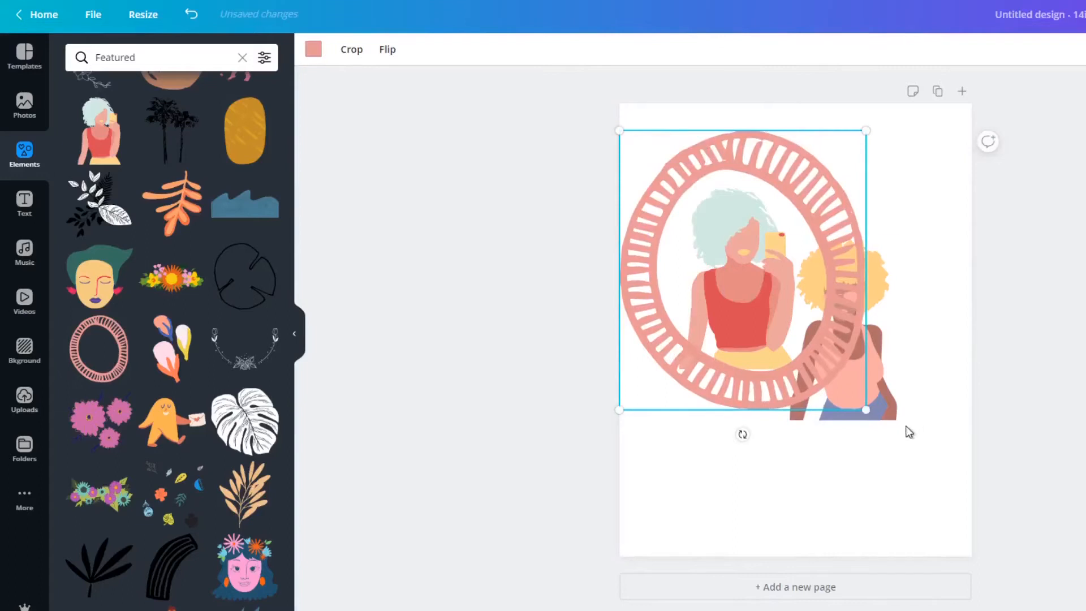
drag(876, 422, 977, 524)
drag(826, 409, 826, 385)
click(795, 529)
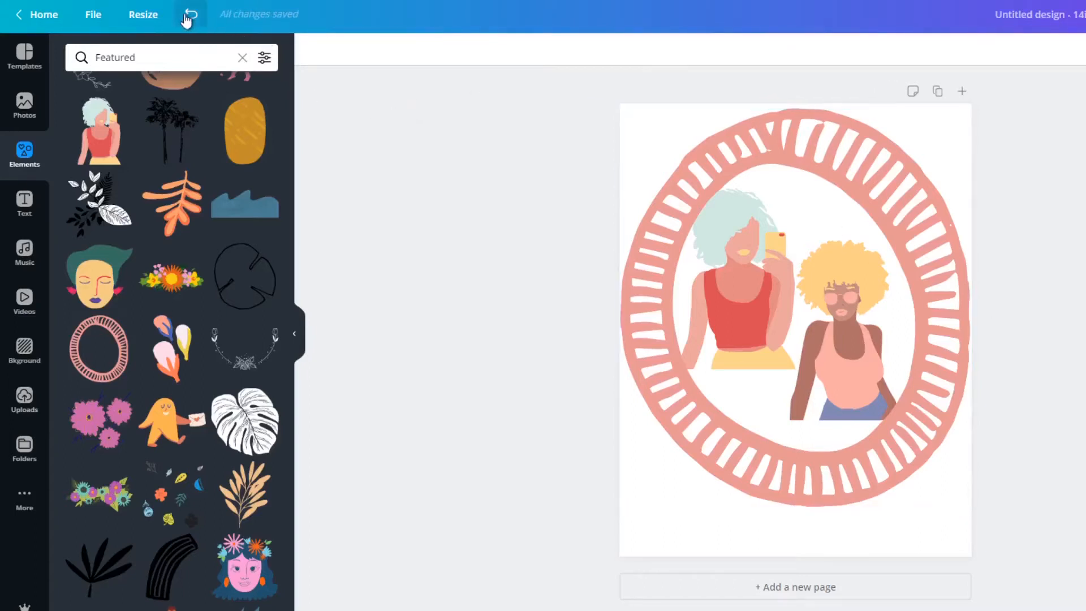
Undo the frame and both women illustrations until the page is empty.
click(189, 17)
click(189, 17)
click(189, 17)
click(189, 17)
click(189, 17)
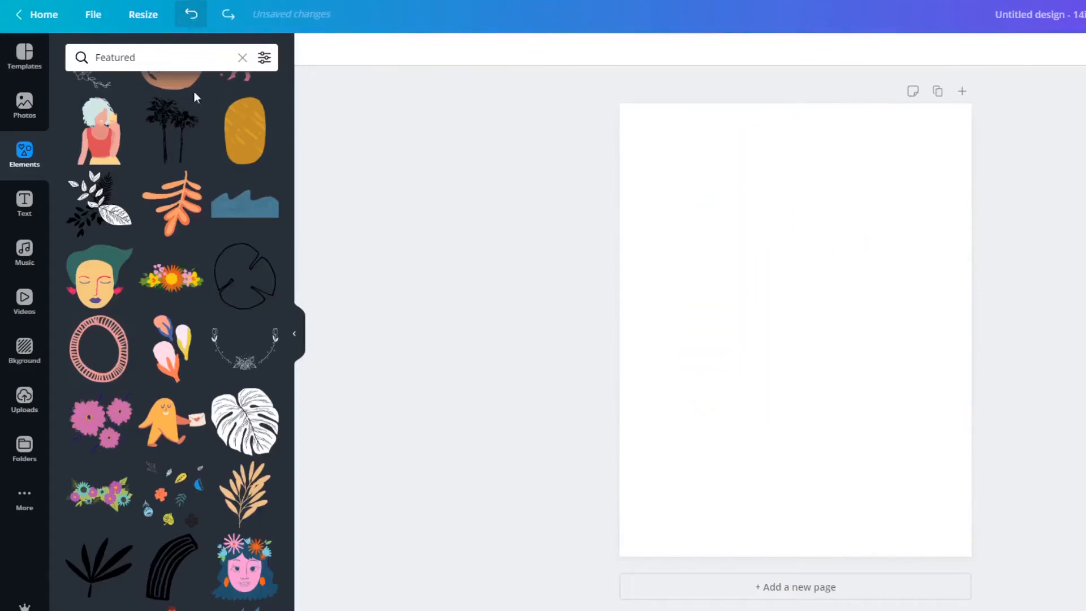
Add the featured graphic of three tulip-like flowers and place it just inside the page's upper-right corner.
click(183, 349)
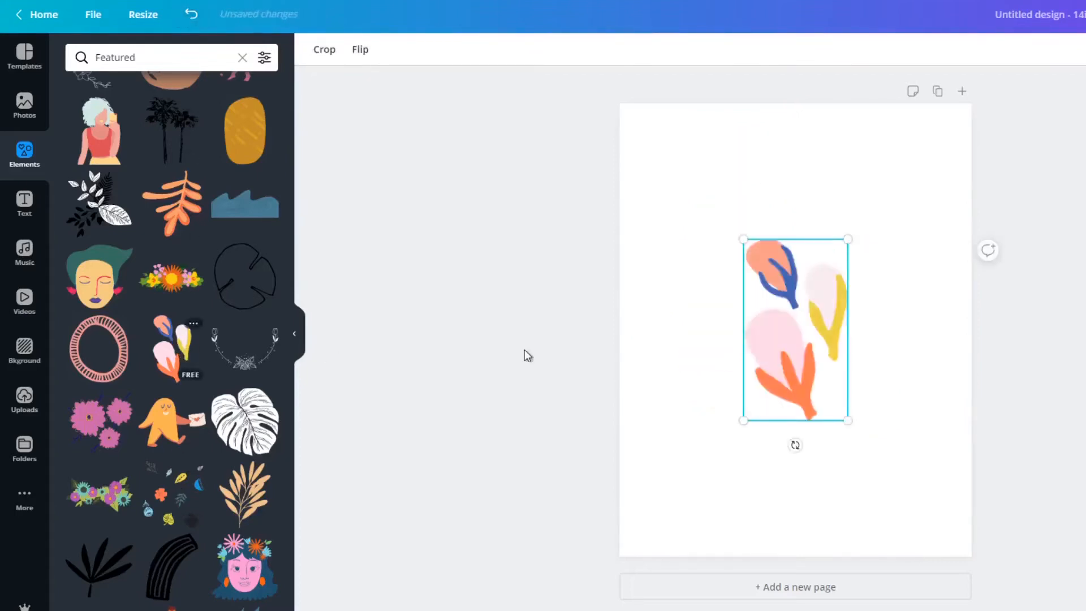
click(1058, 362)
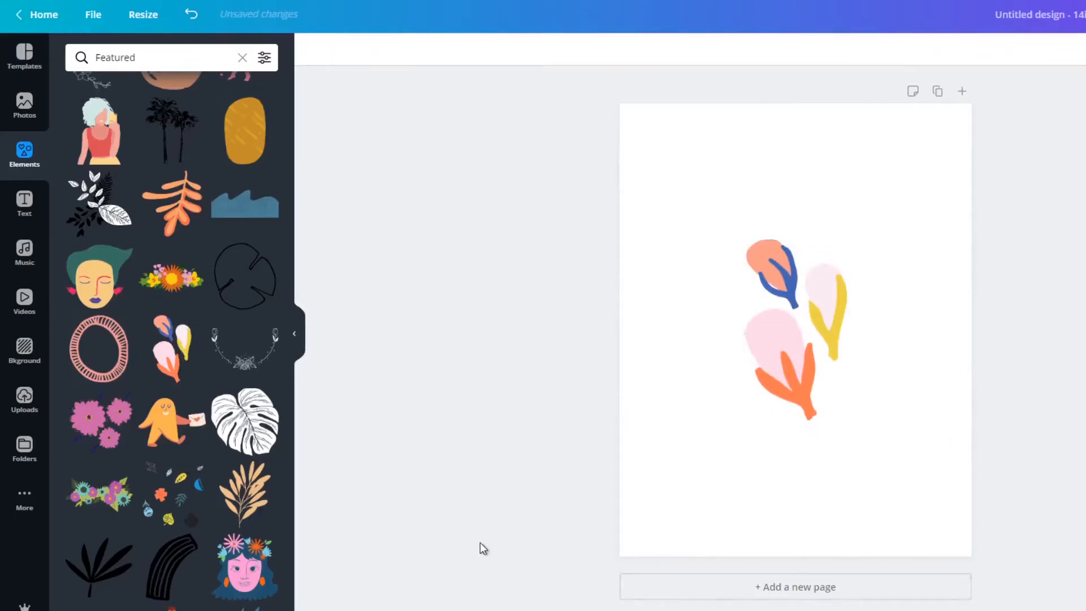
click(773, 365)
drag(804, 320, 905, 208)
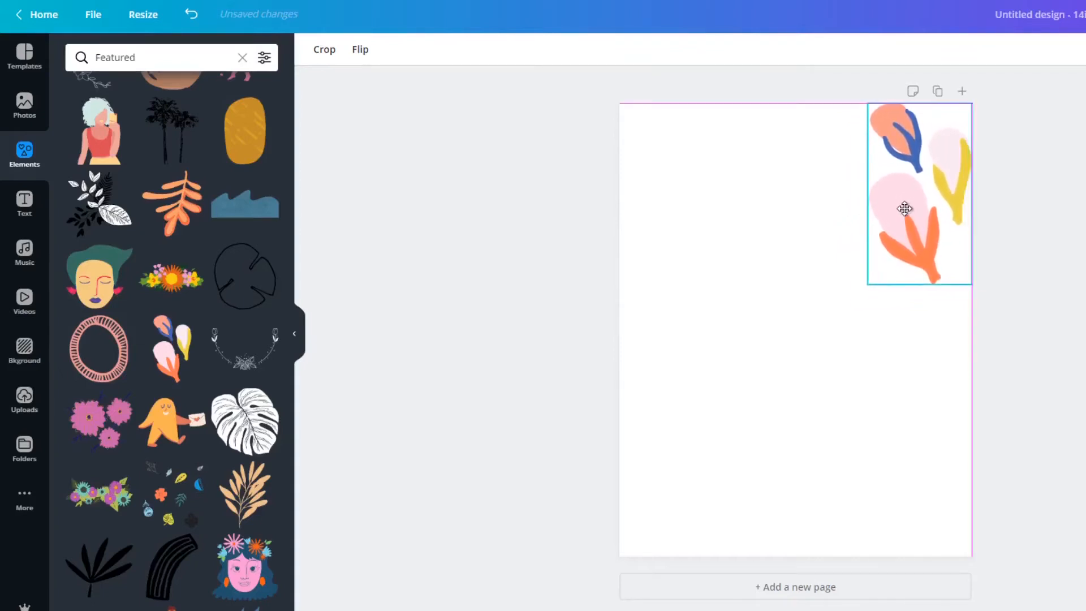
click(929, 385)
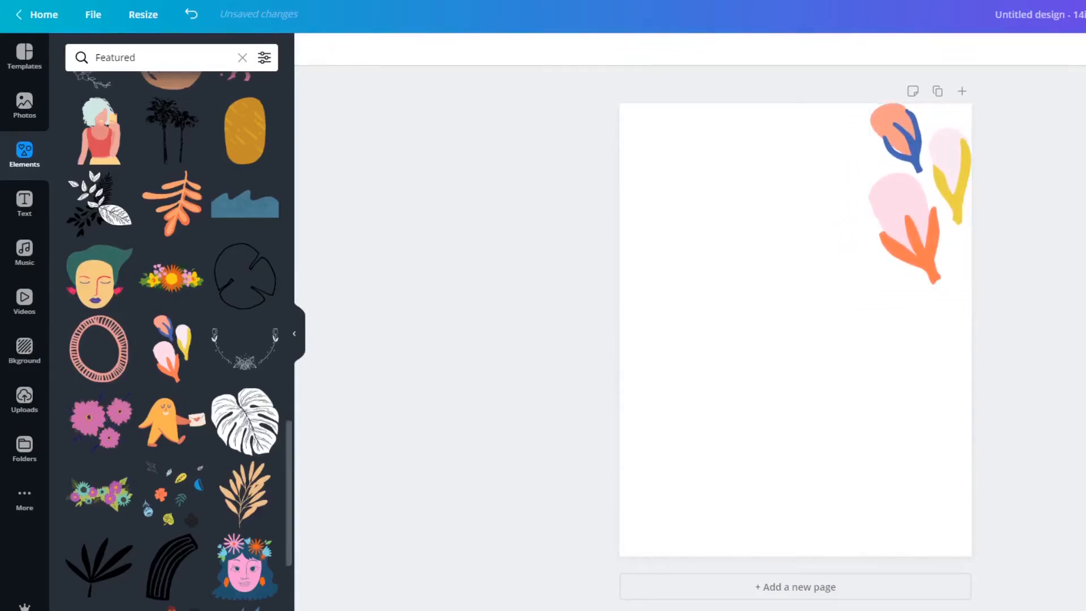
click(898, 210)
drag(904, 207, 899, 214)
click(1083, 242)
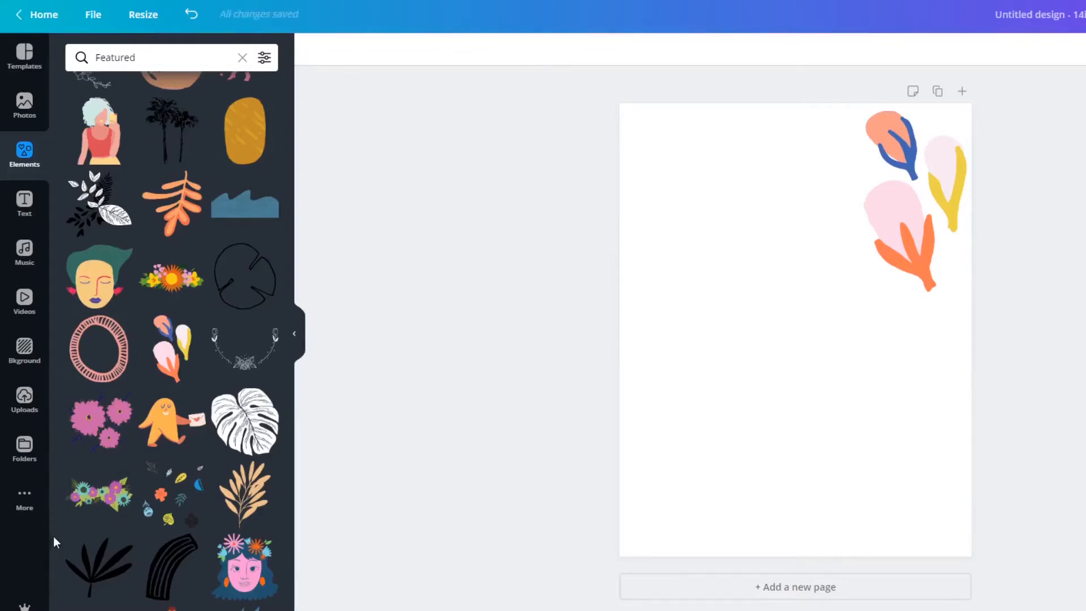
Add the featured graphic of scattered leaves and flowers at the page's lower-left corner and enlarge it to roughly two thirds of the page width.
drag(795, 333, 716, 442)
click(789, 398)
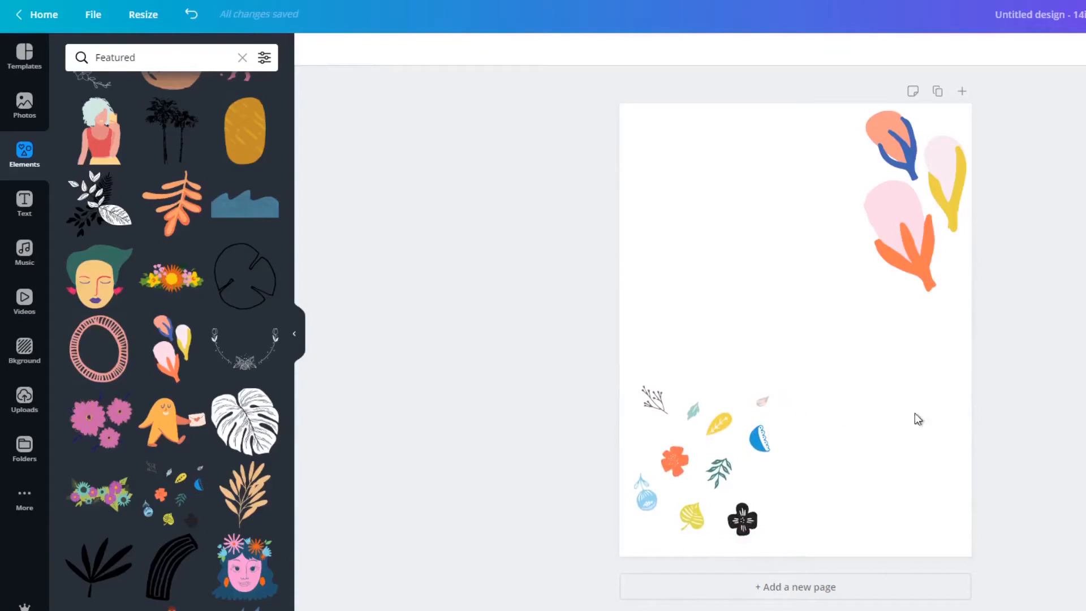
click(762, 404)
drag(772, 375, 860, 282)
click(1077, 298)
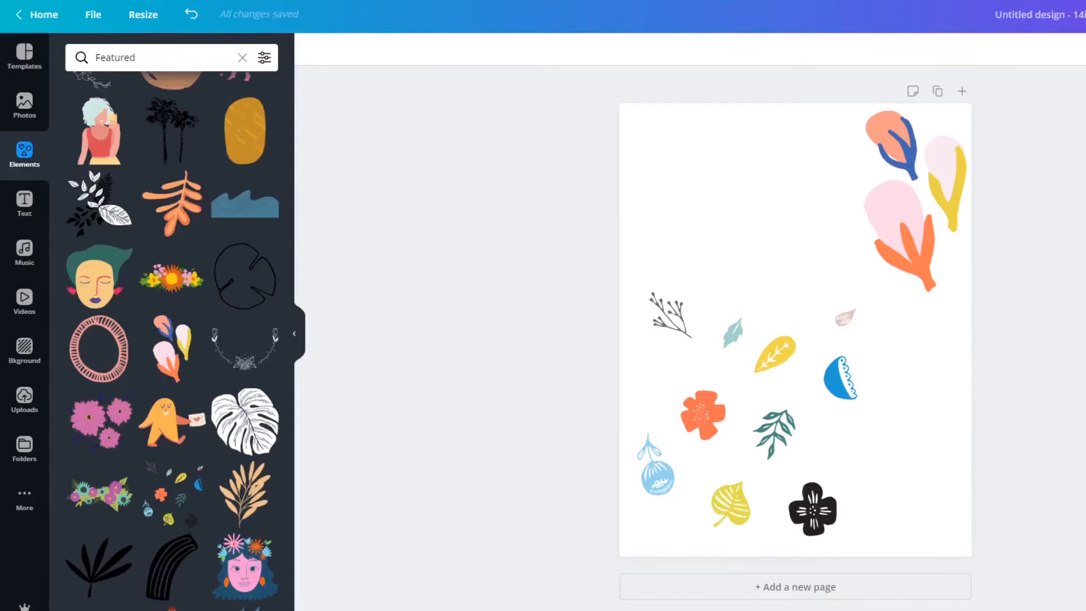
Delete the three-flower graphic and move the scattered leaves and flowers near the middle of the page.
click(948, 262)
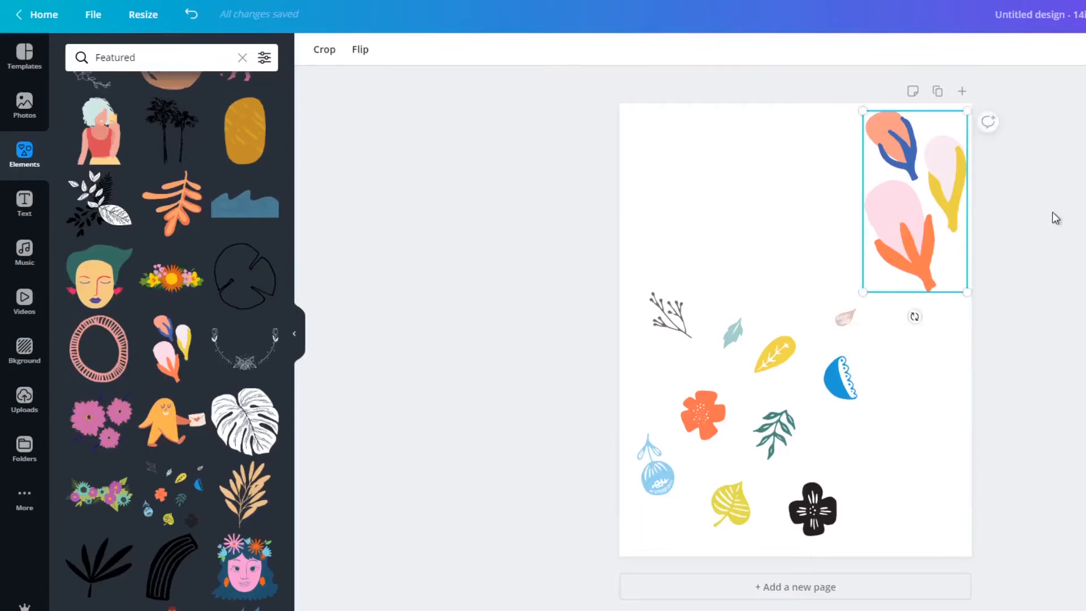
key(Delete)
drag(792, 441, 844, 350)
click(1085, 456)
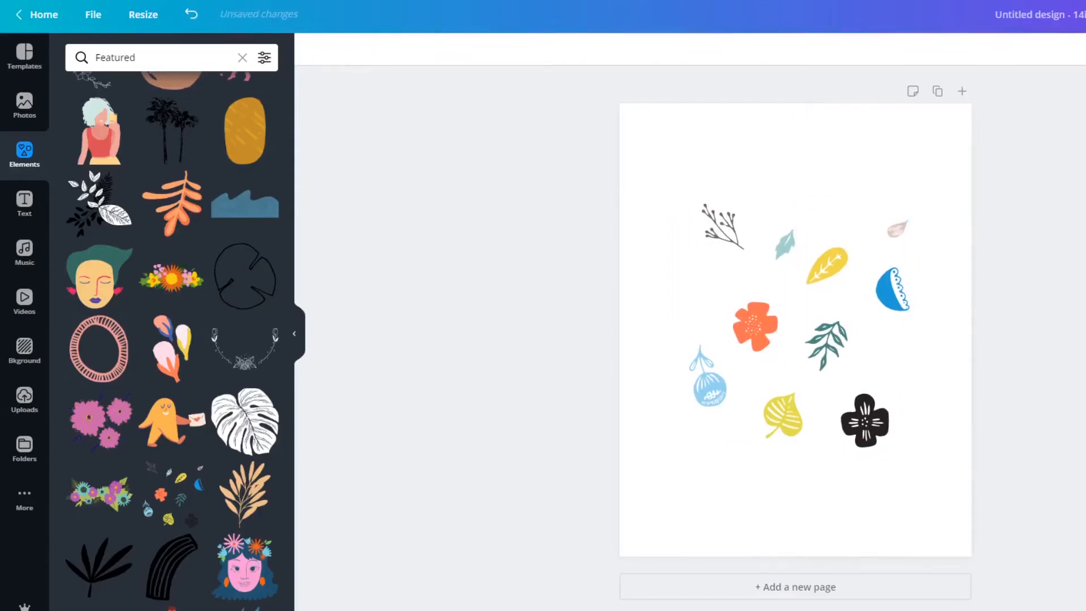
Enlarge the scattered leaves and flowers graphic to about the full page width, and delete it from the page.
click(743, 278)
drag(618, 116, 652, 109)
drag(920, 457, 965, 507)
click(984, 150)
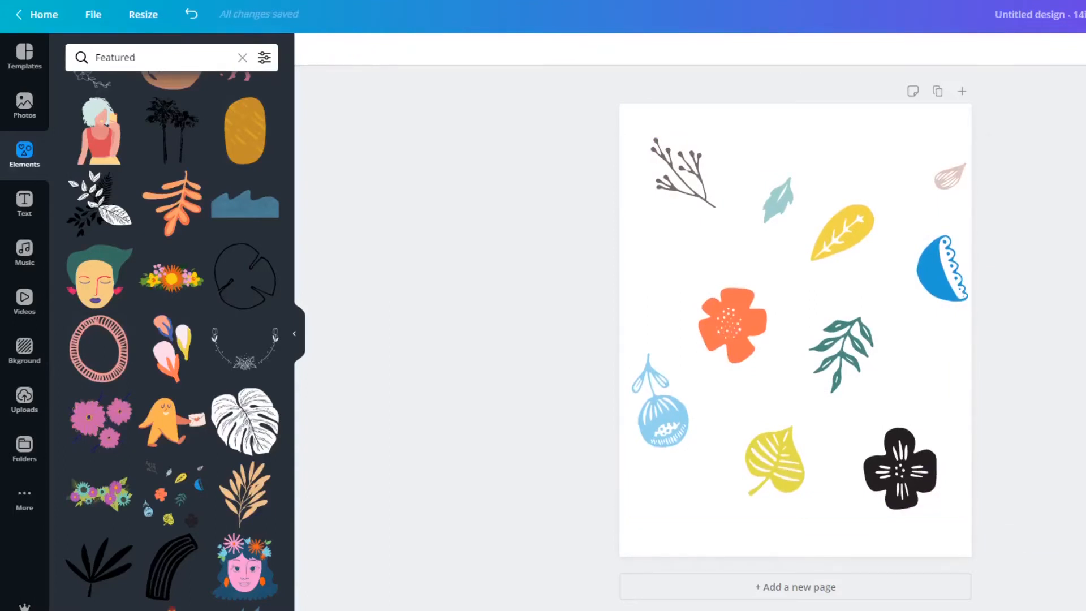
click(847, 220)
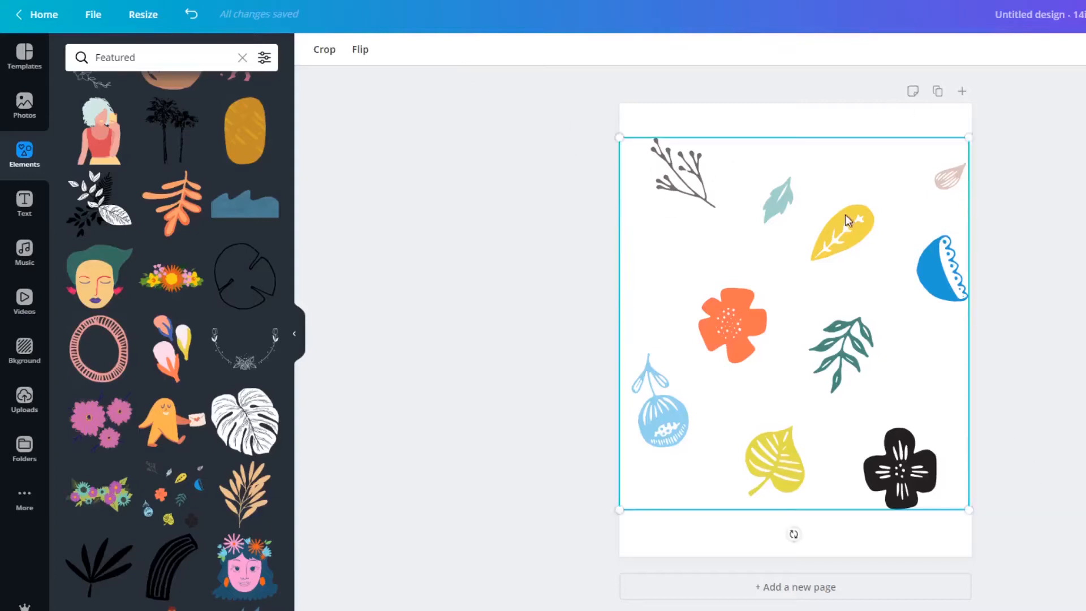
key(Delete)
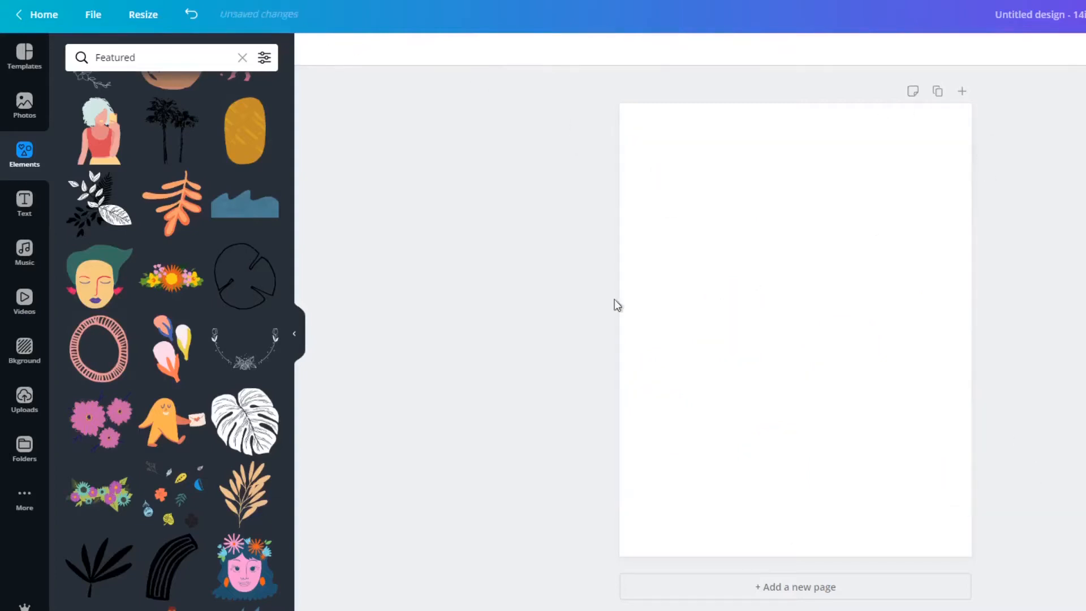
Look through the rest of the Featured collection for further illustrations, plants and shapes.
scroll(201, 294, down, 2)
scroll(200, 291, down, 6)
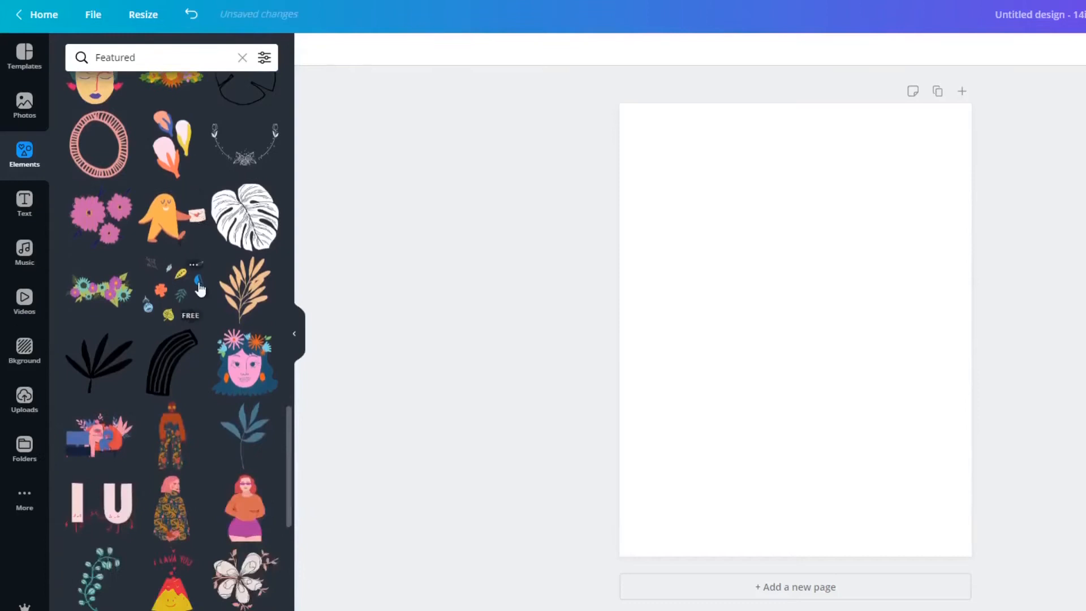
scroll(200, 289, down, 2)
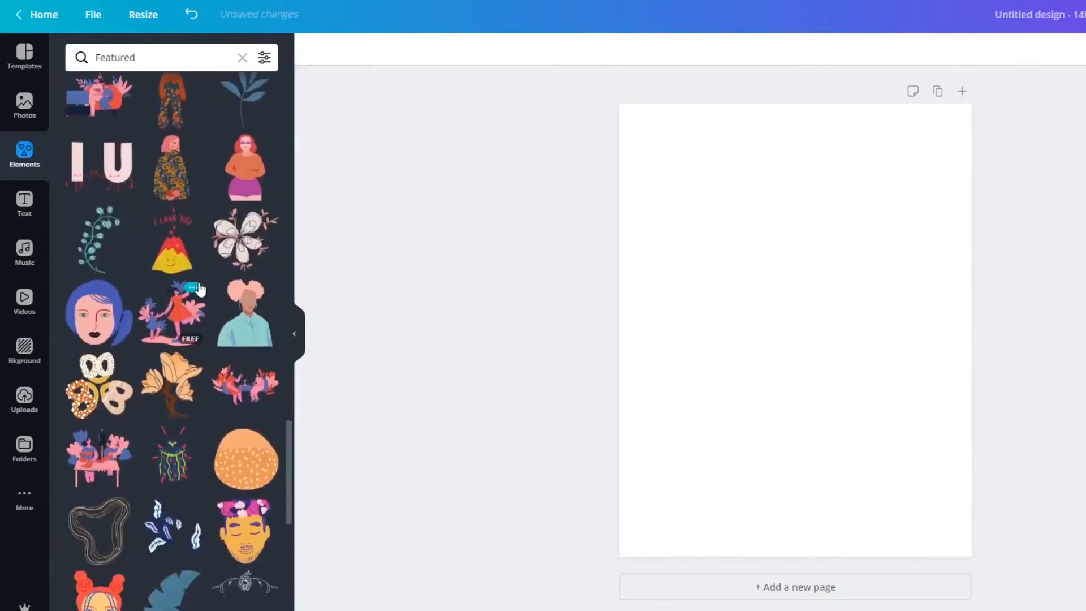
scroll(200, 289, down, 3)
scroll(200, 290, down, 4)
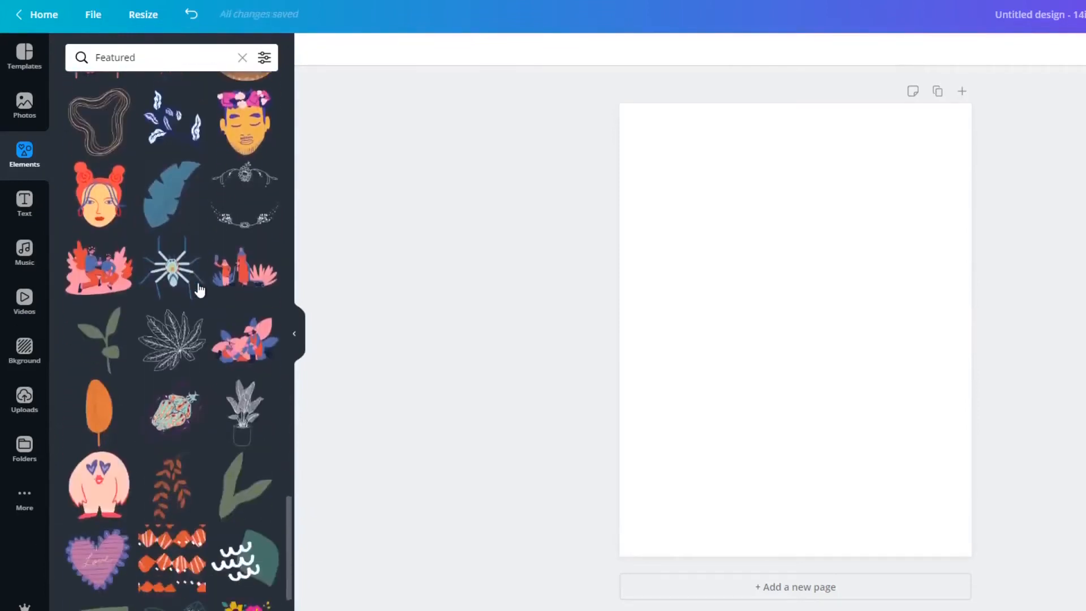
scroll(199, 290, down, 5)
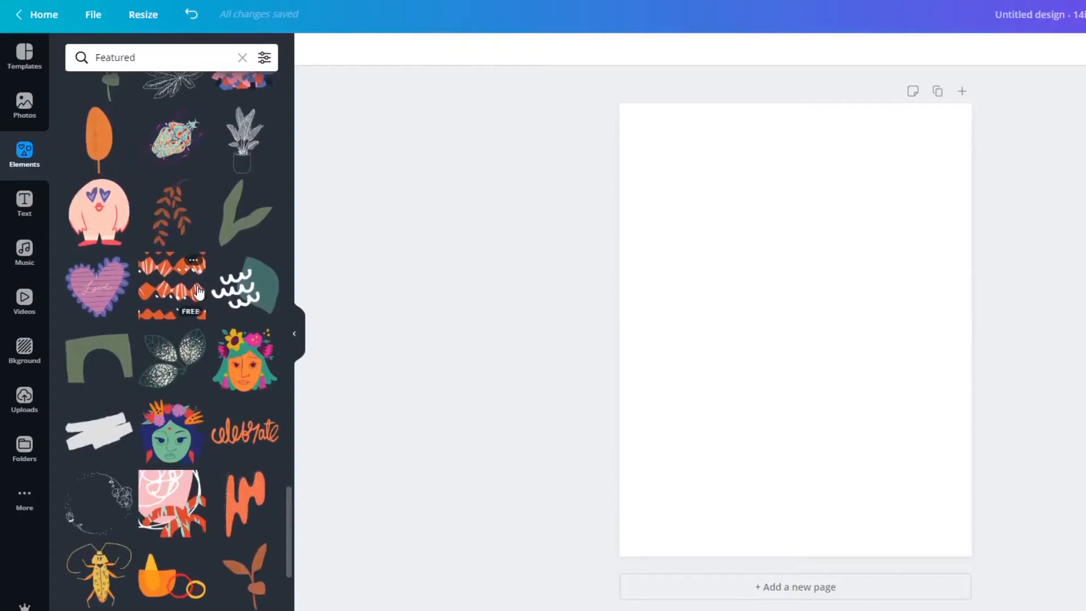
scroll(199, 291, down, 3)
scroll(199, 291, down, 4)
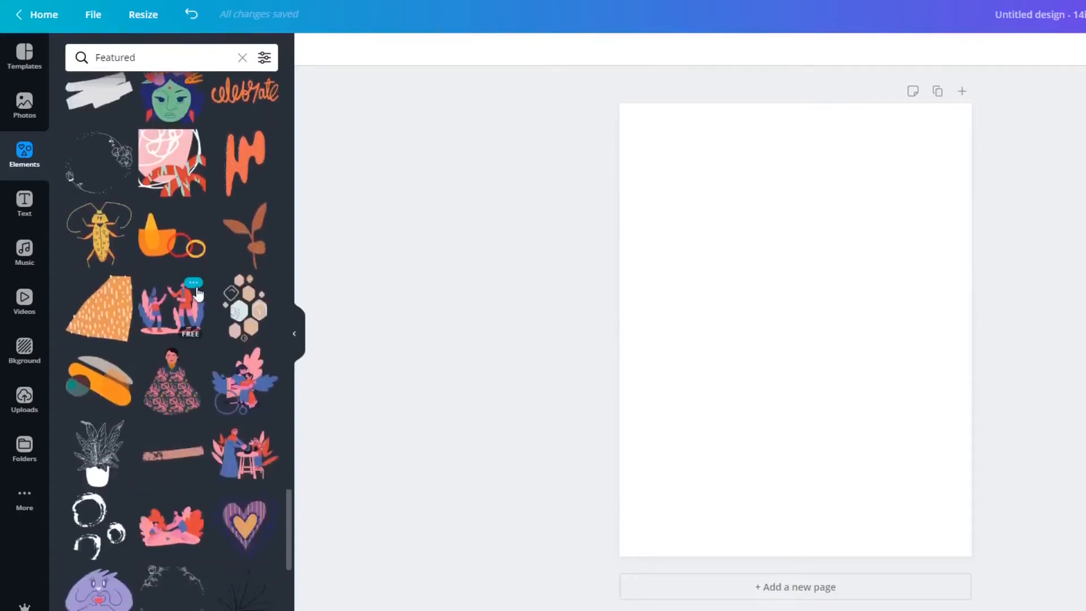
scroll(249, 317, down, 6)
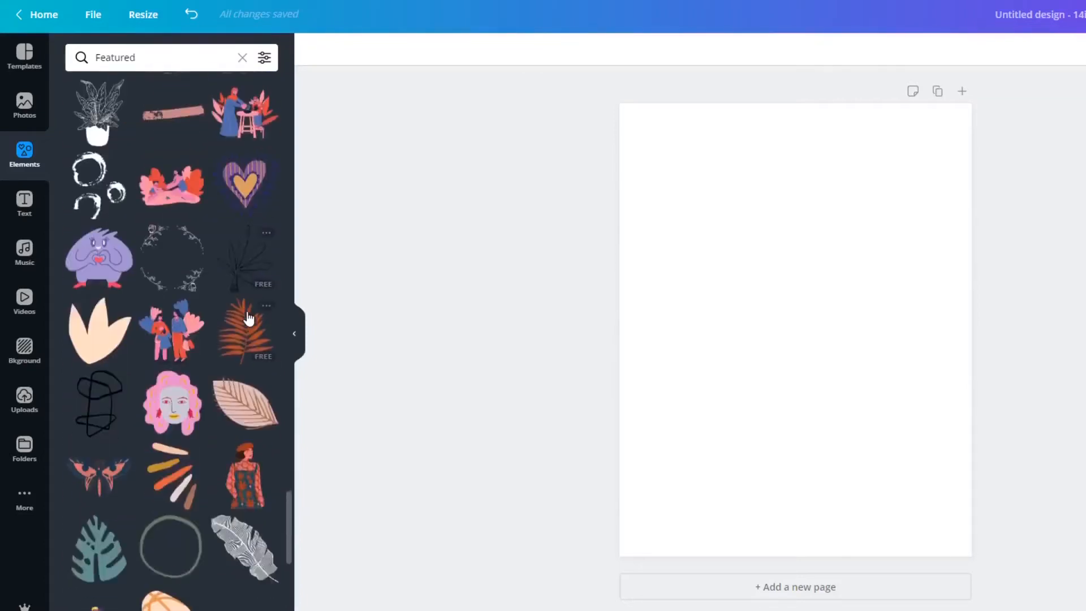
scroll(249, 318, down, 6)
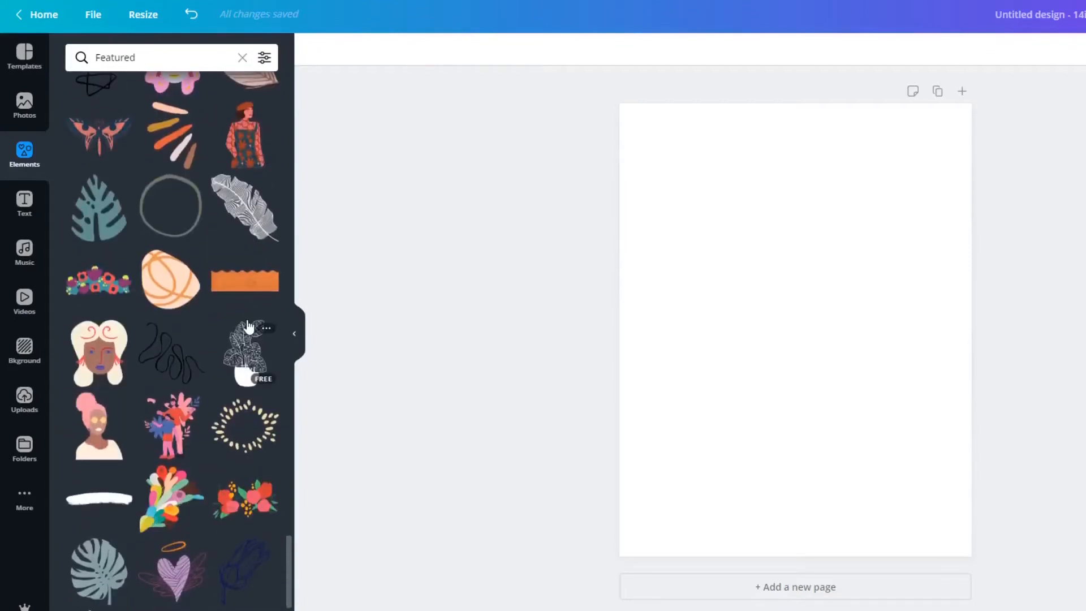
scroll(247, 327, down, 8)
scroll(249, 329, down, 6)
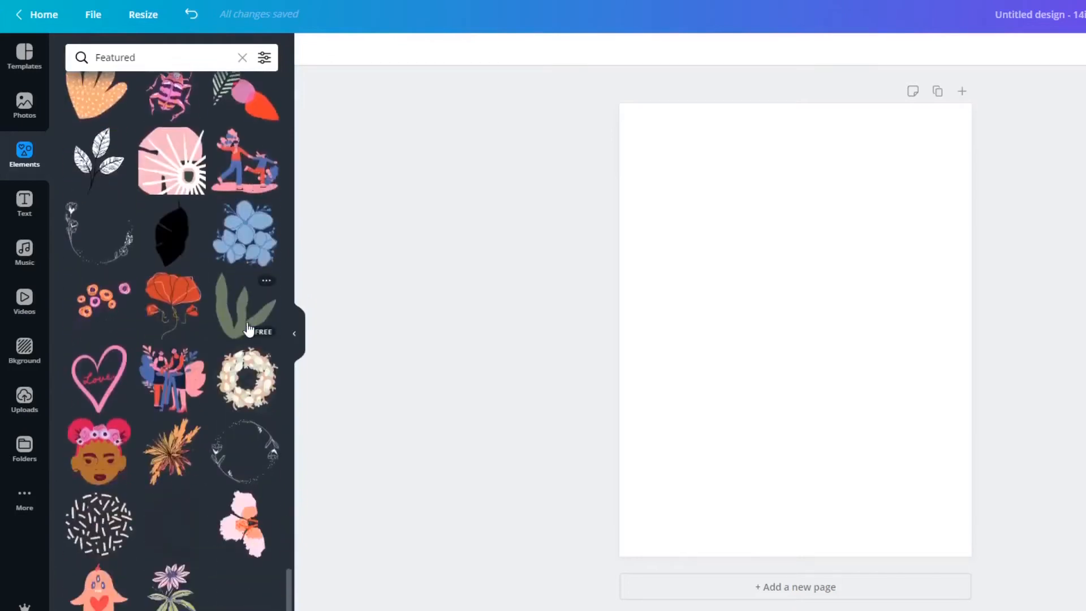
Search the elements for "rainbow" in place of the Featured collection.
double_click(158, 59)
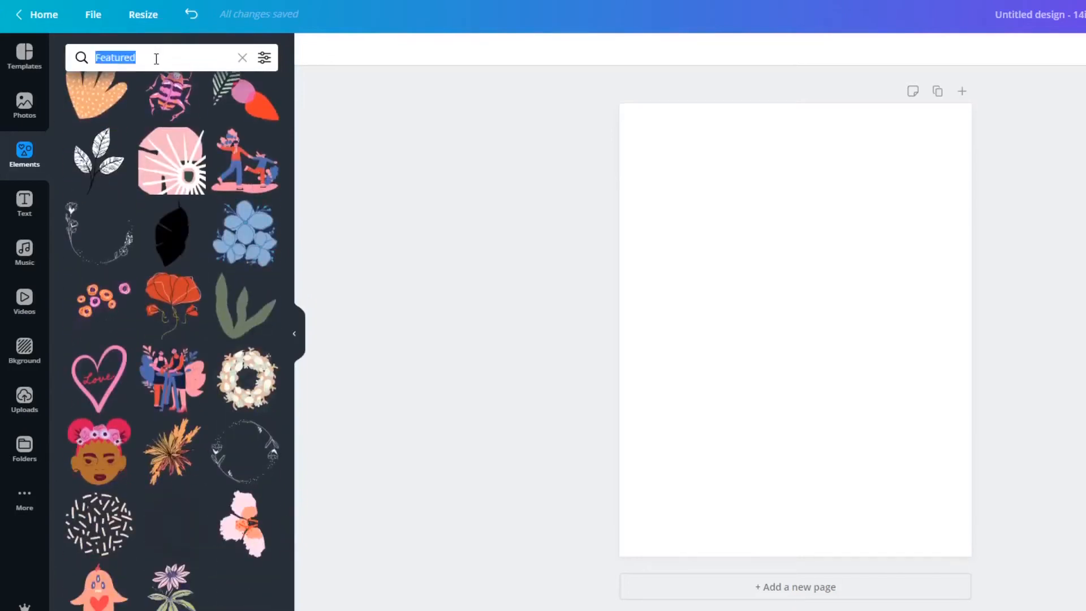
text(rainbow)
key(Return)
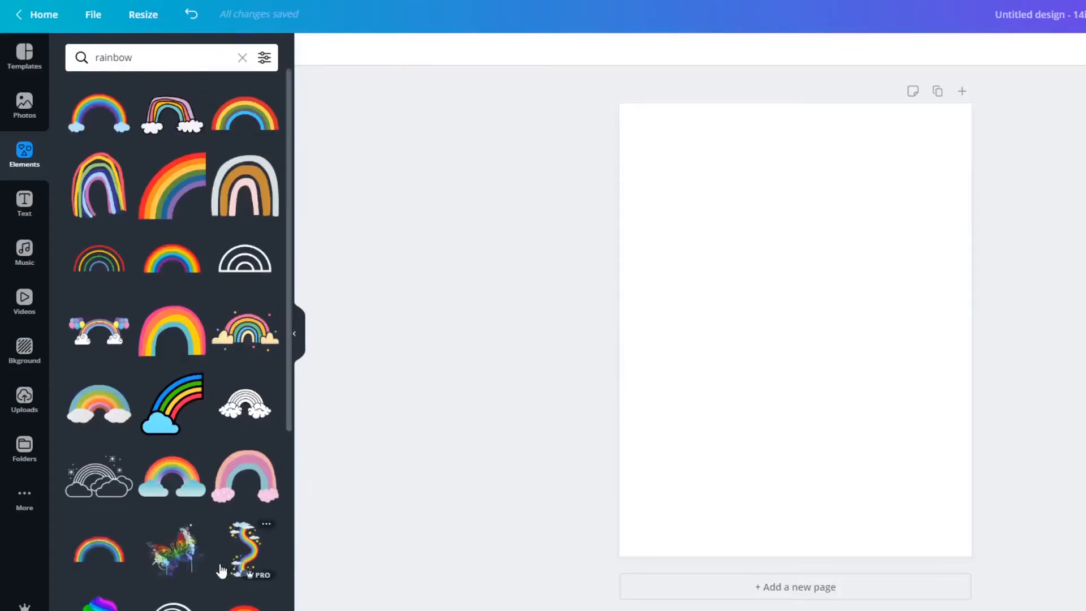
Add the quarter-arc rainbow graphic and place it near the page's upper-right corner.
click(192, 202)
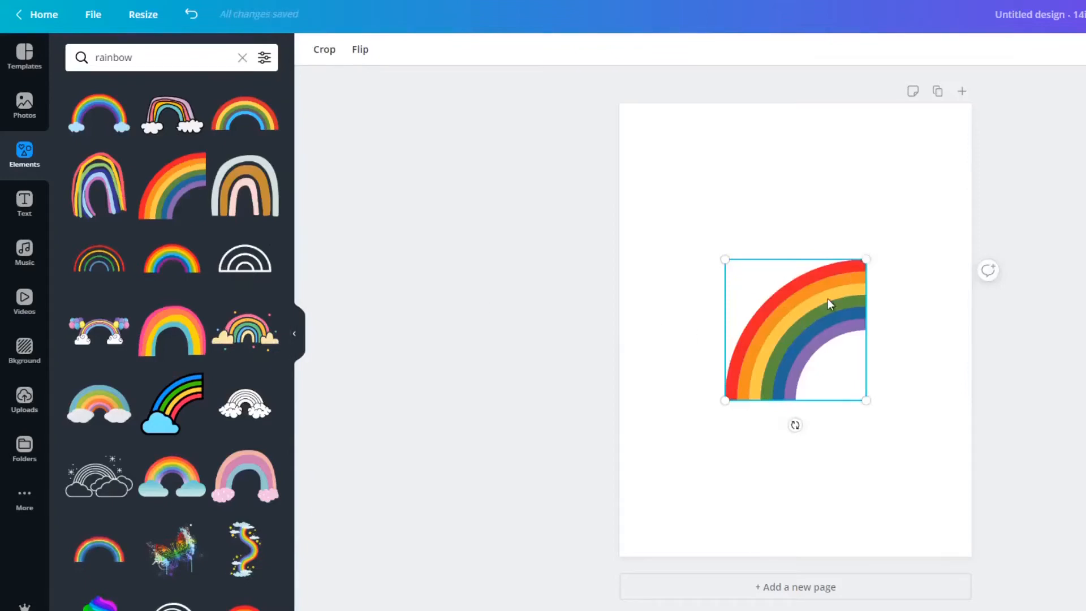
drag(781, 334, 871, 201)
click(863, 299)
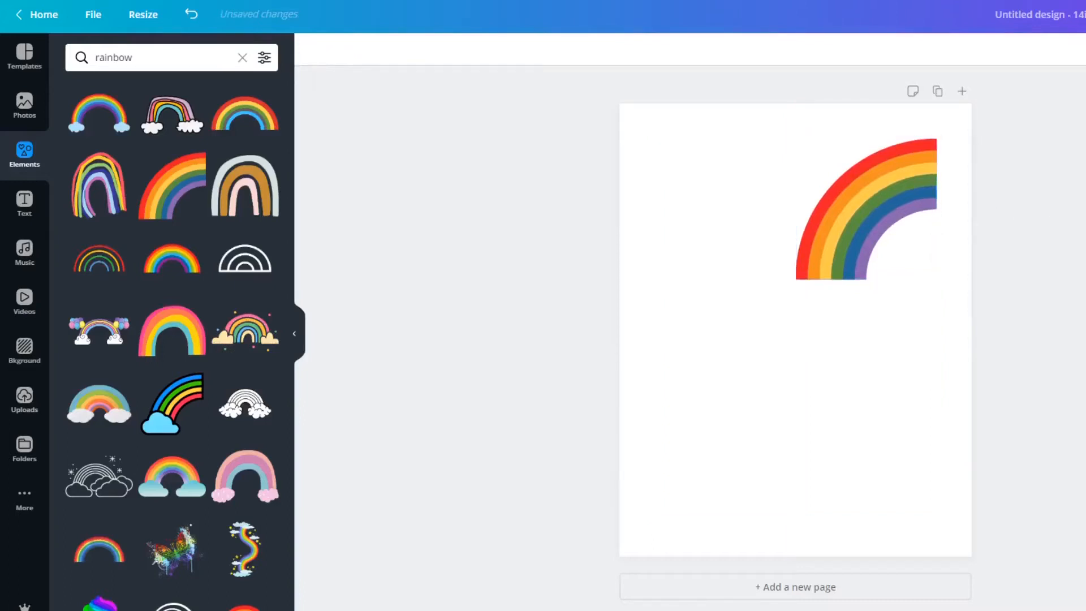
Move the quarter-arc rainbow towards the page's centre and enlarge it to nearly the full page width.
click(877, 236)
drag(877, 236, 789, 295)
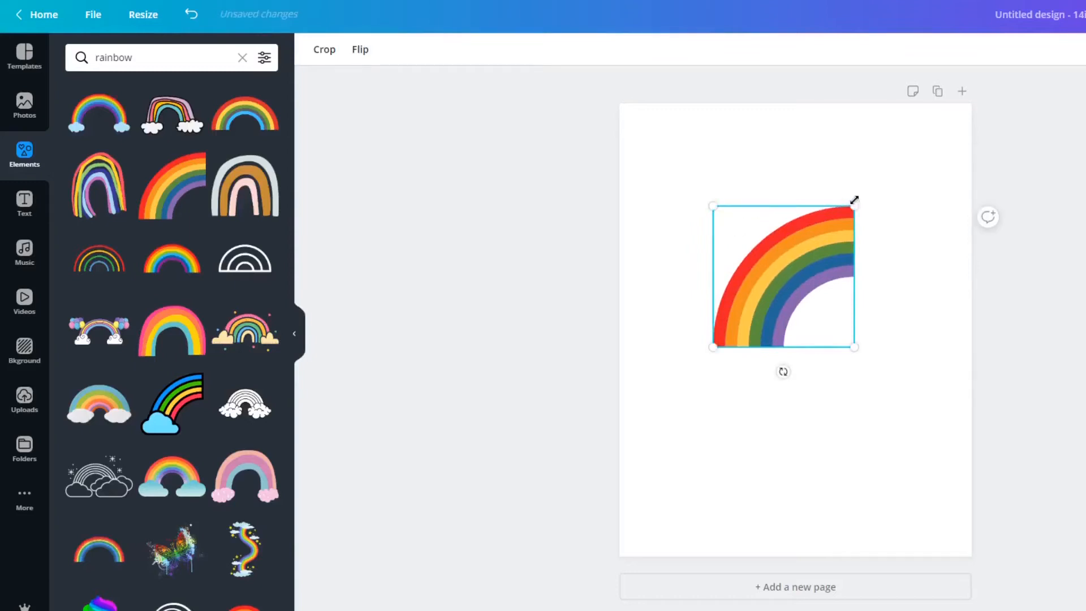
drag(888, 185, 985, 136)
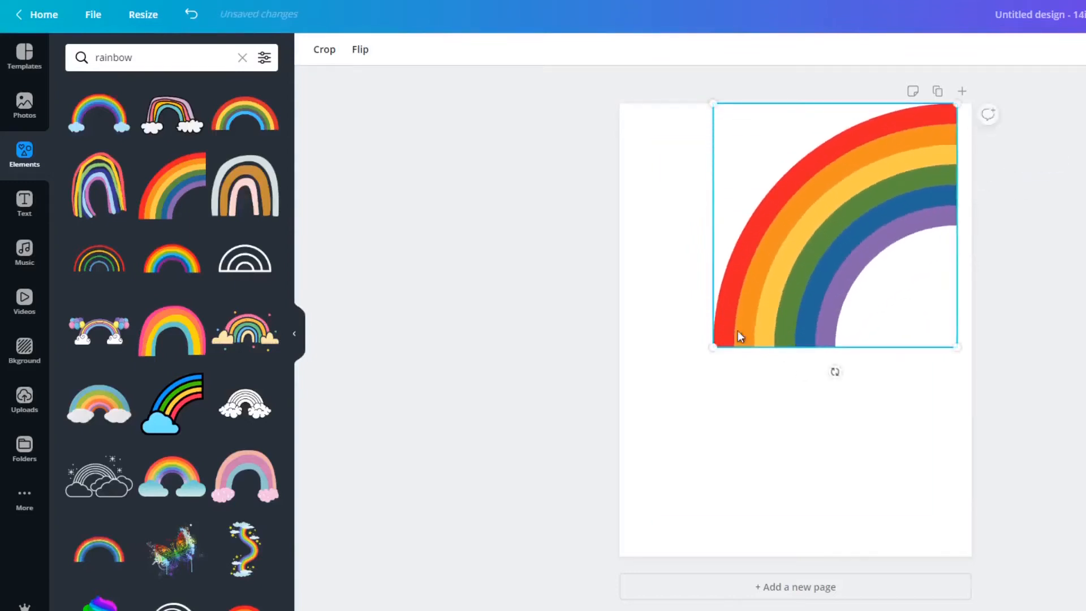
drag(715, 351, 620, 441)
click(997, 374)
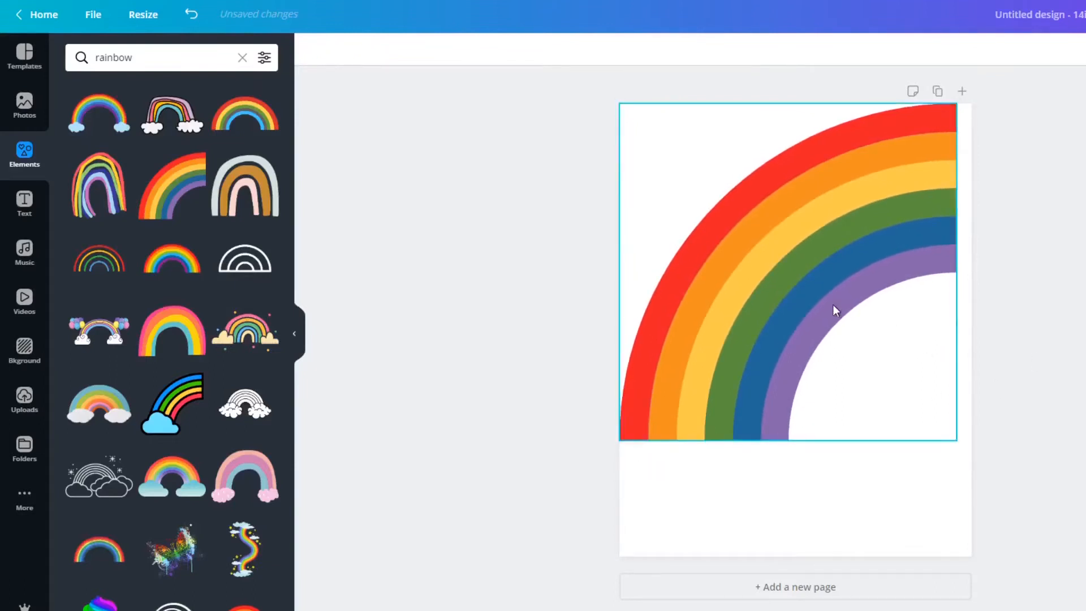
Delete the quarter-arc rainbow from the page and look further through the rainbow graphics.
click(828, 232)
key(Delete)
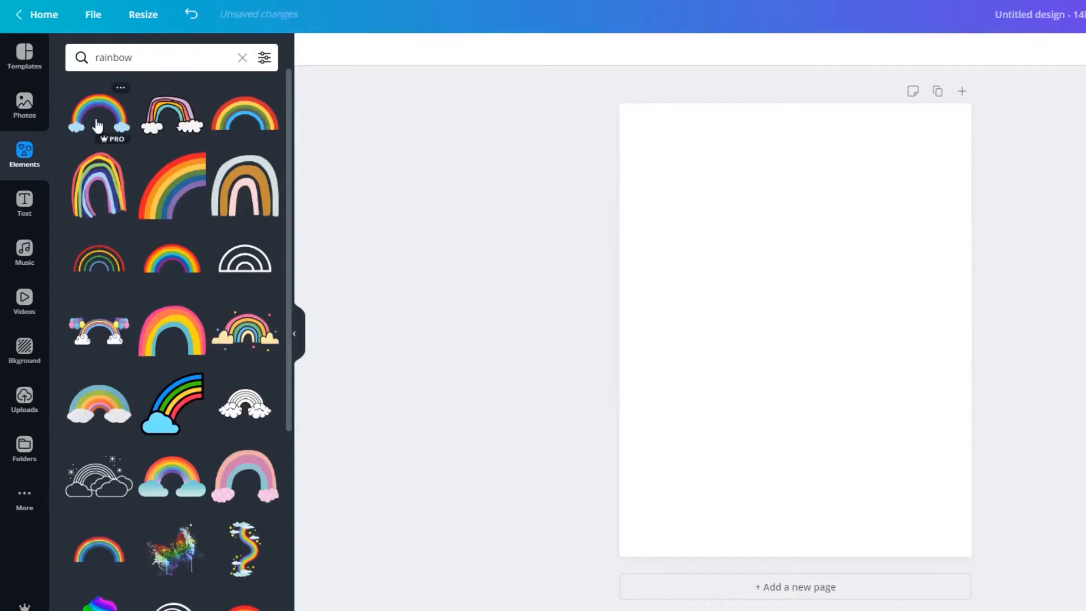
scroll(159, 281, down, 5)
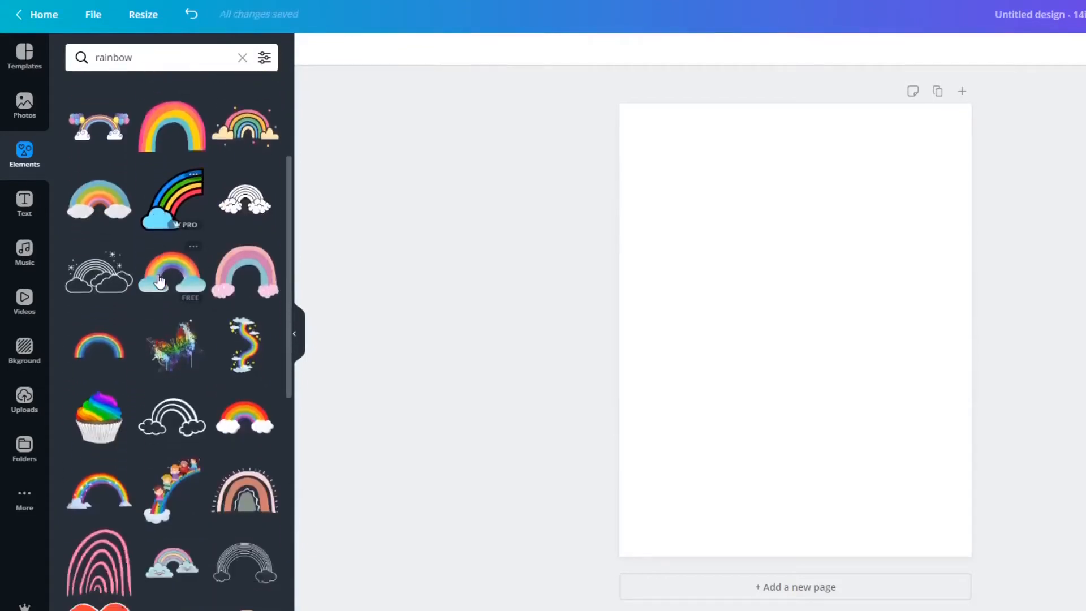
Look further through the rainbow graphics and add the multicoloured rainbow arch with uneven, drip-like ends to the page.
scroll(160, 281, down, 5)
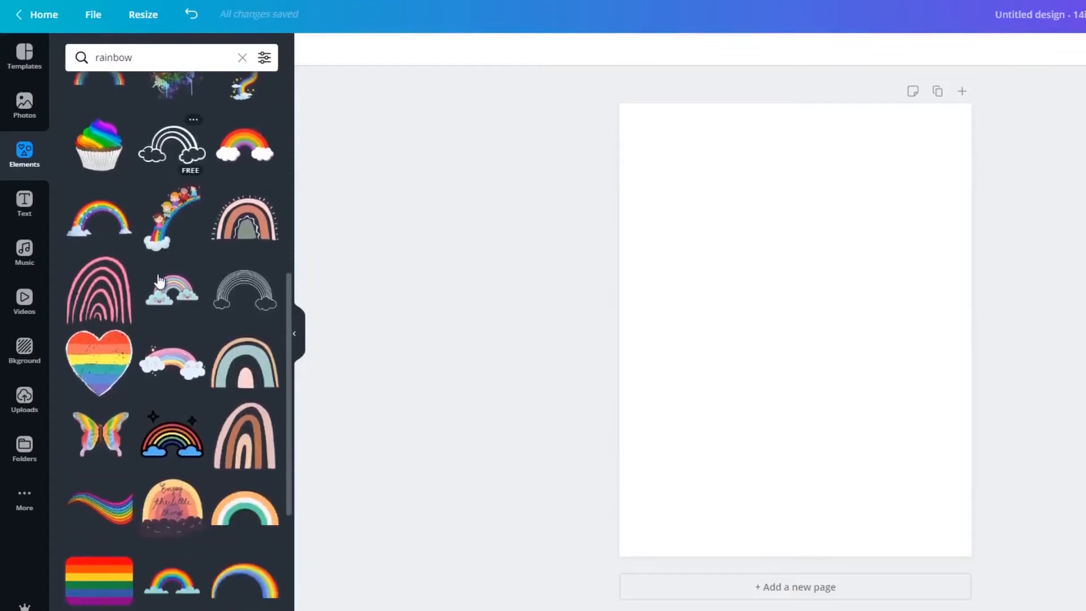
scroll(160, 282, down, 1)
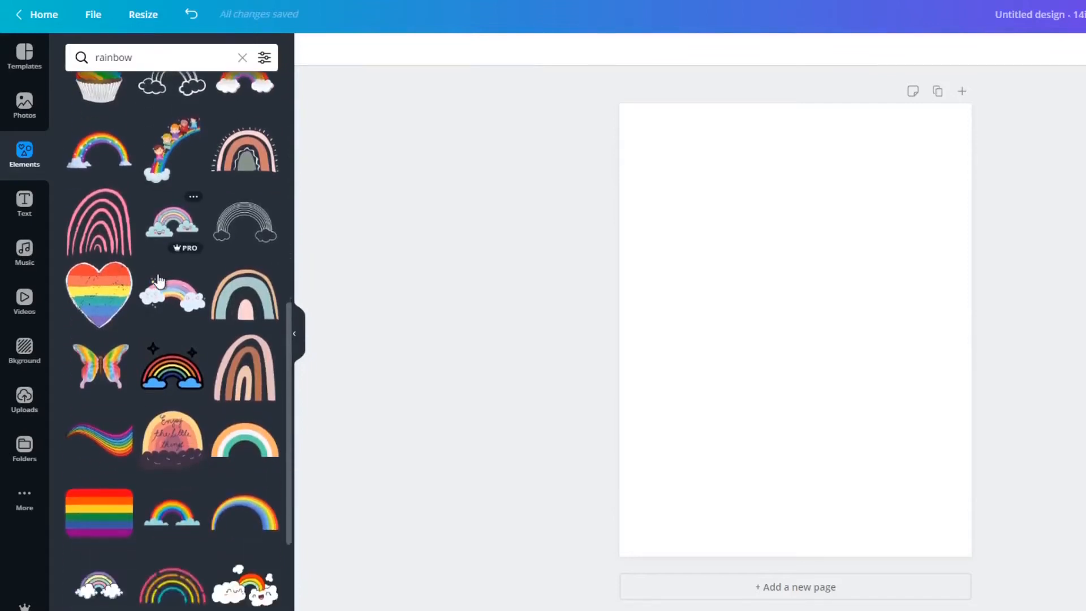
scroll(160, 281, down, 3)
scroll(160, 281, down, 7)
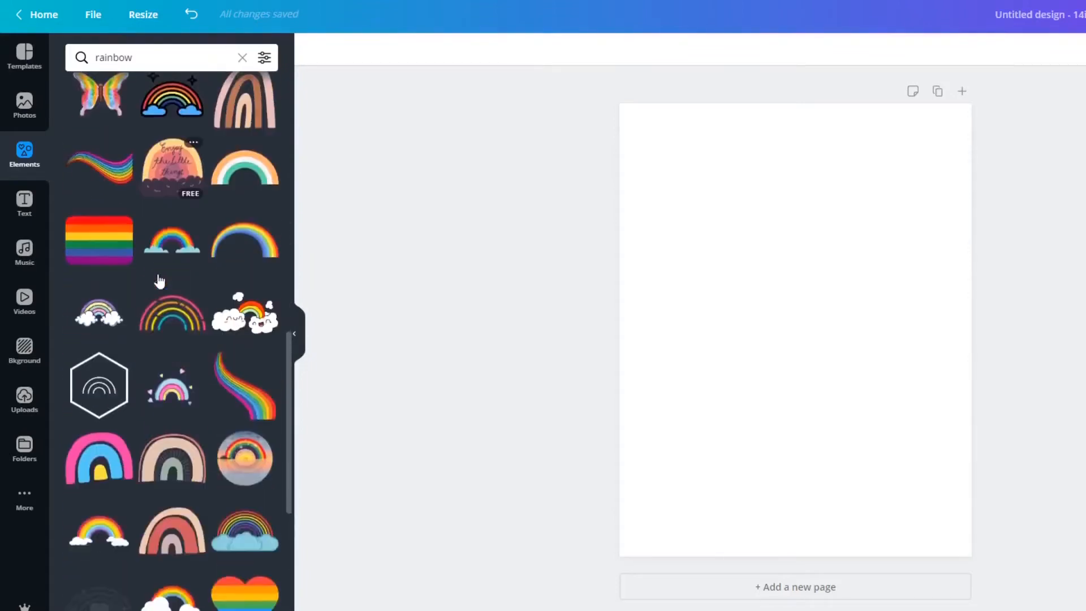
scroll(159, 281, down, 8)
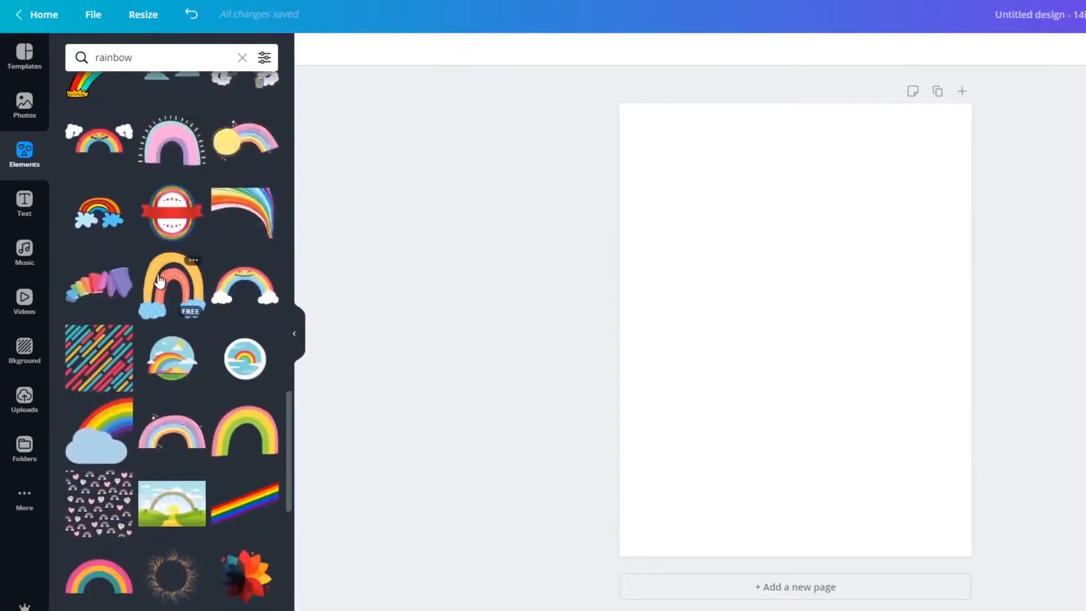
scroll(159, 281, down, 8)
scroll(159, 282, down, 5)
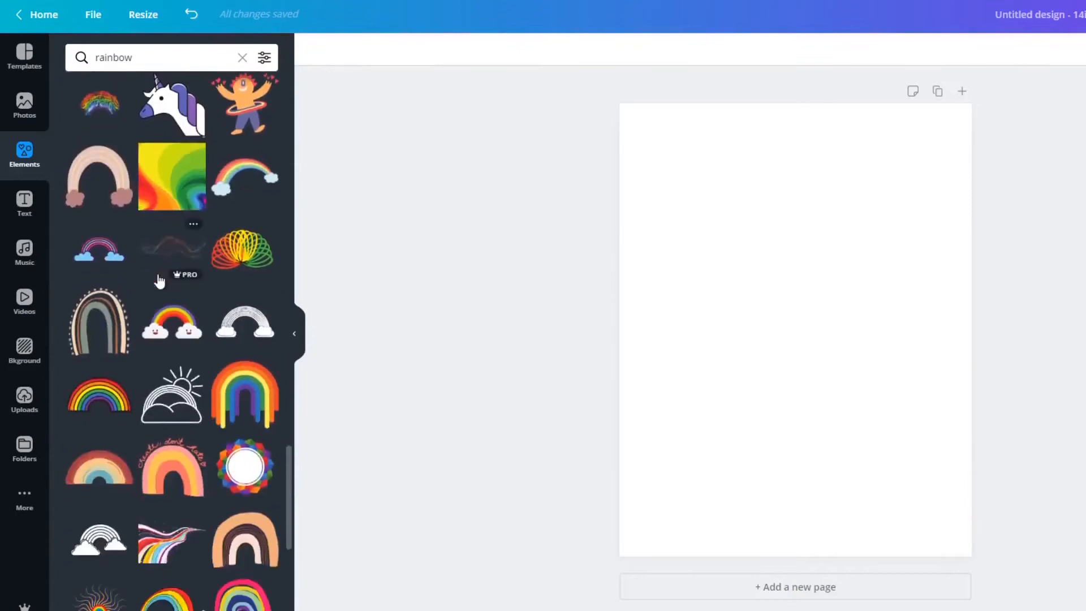
click(253, 274)
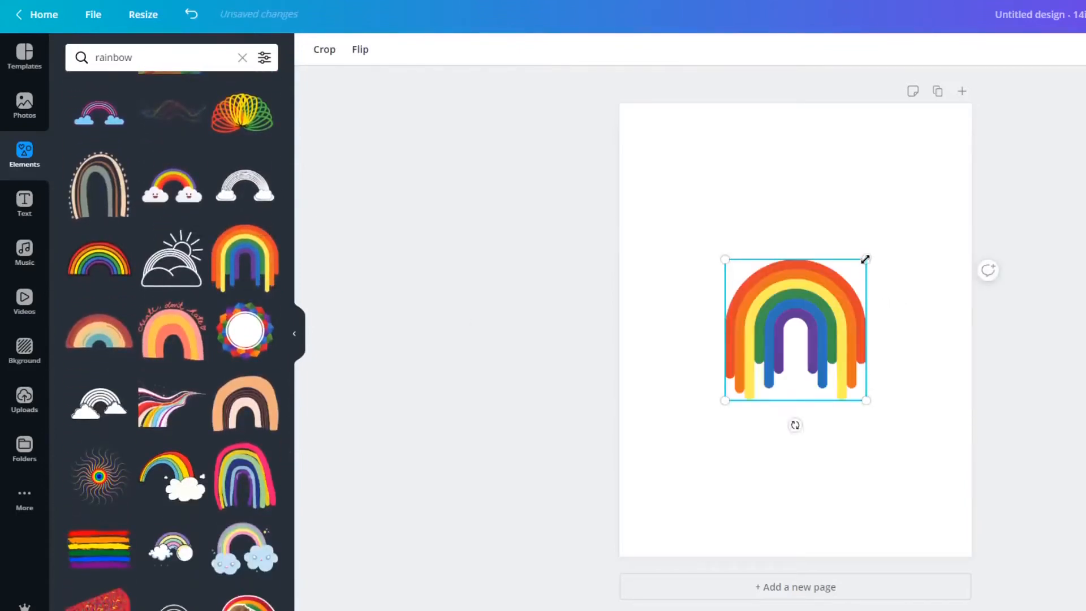
Enlarge the dripping rainbow arch to about half the page width and centre it on the page.
drag(866, 259, 912, 214)
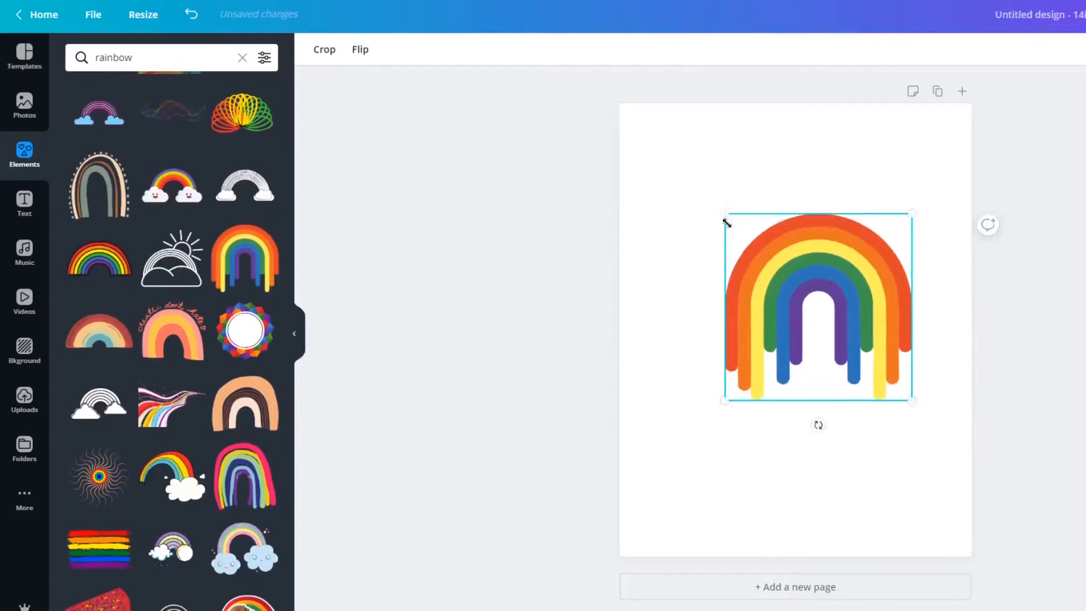
drag(805, 323, 795, 345)
click(571, 283)
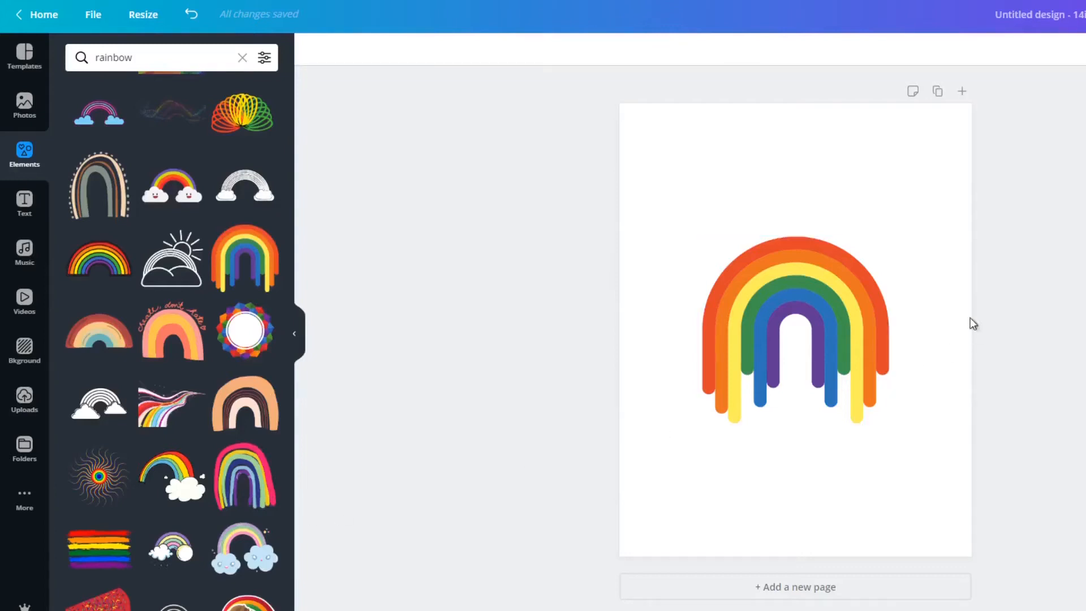
Delete the rainbow arch from the page and add the graphic of six brush-stroke rainbow stripes instead.
click(785, 292)
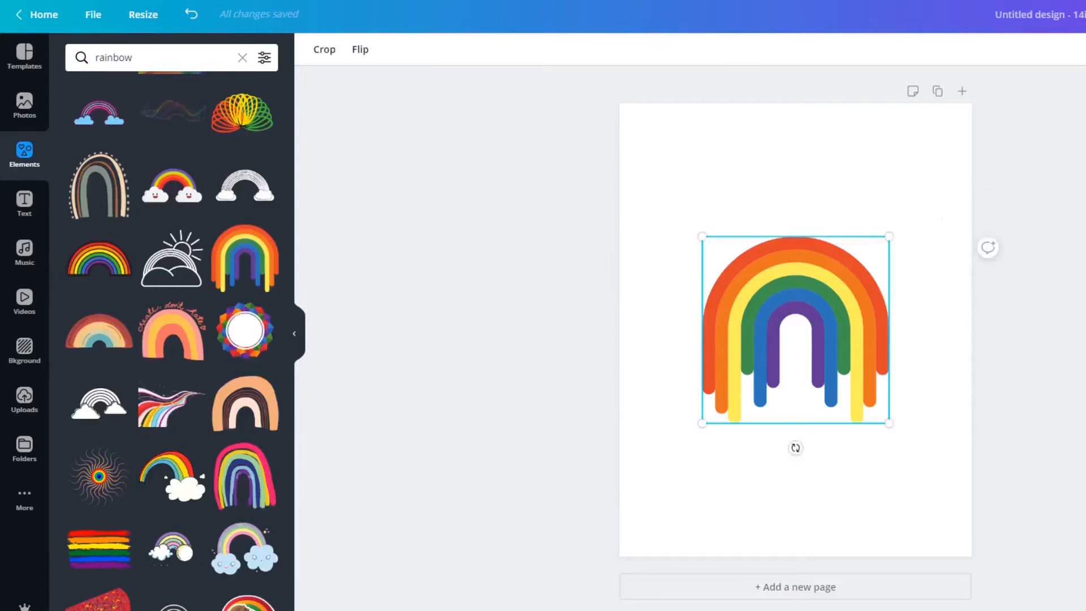
key(Delete)
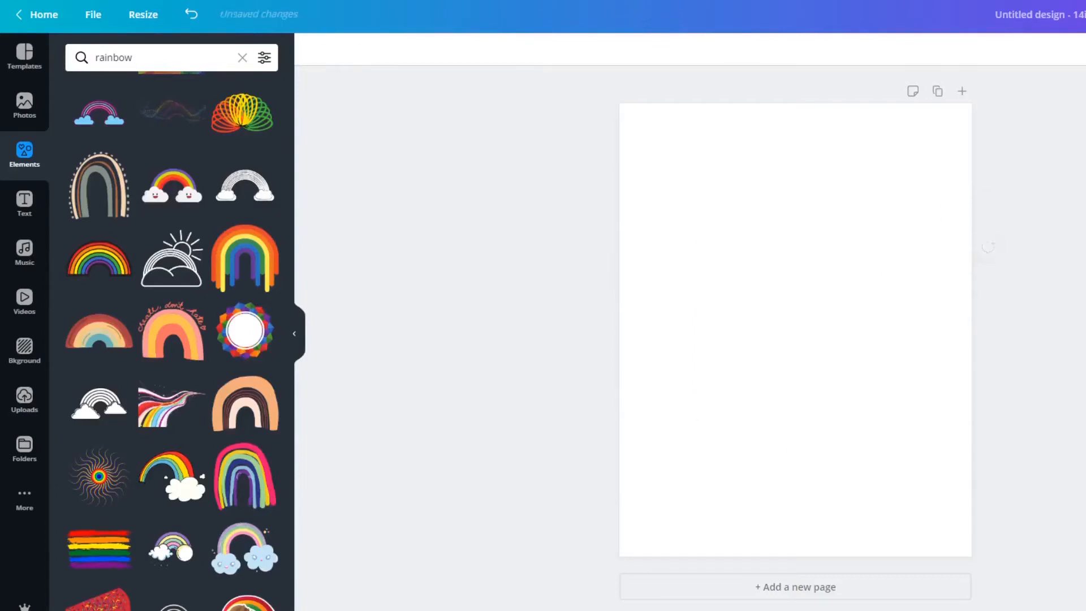
click(78, 552)
click(796, 419)
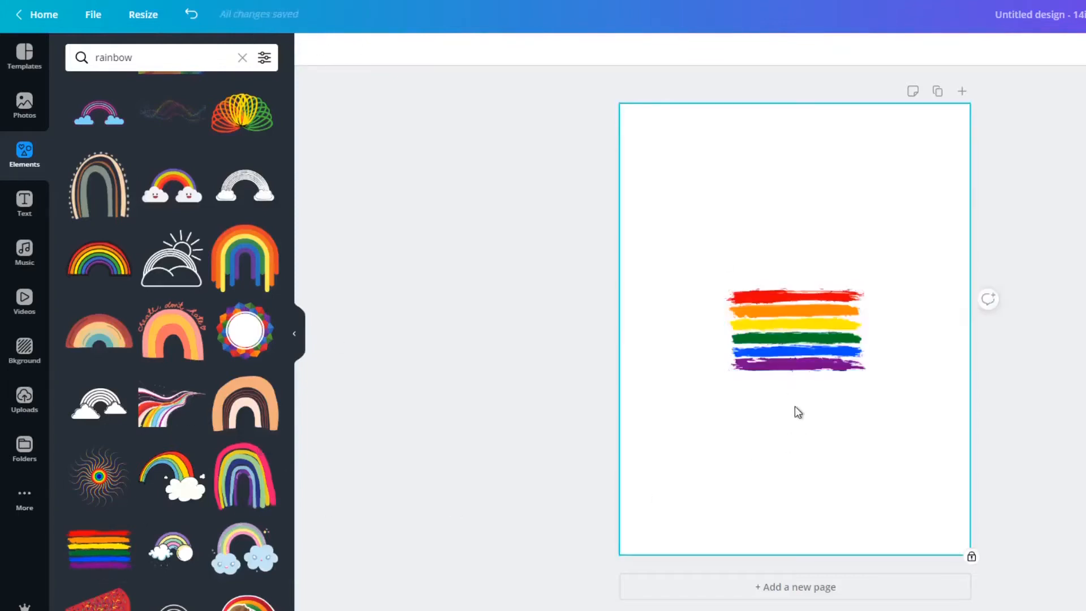
Enlarge the brush-stroke rainbow stripes to the full page width and place them slightly above the page's centre.
click(833, 313)
drag(895, 265, 966, 222)
click(710, 267)
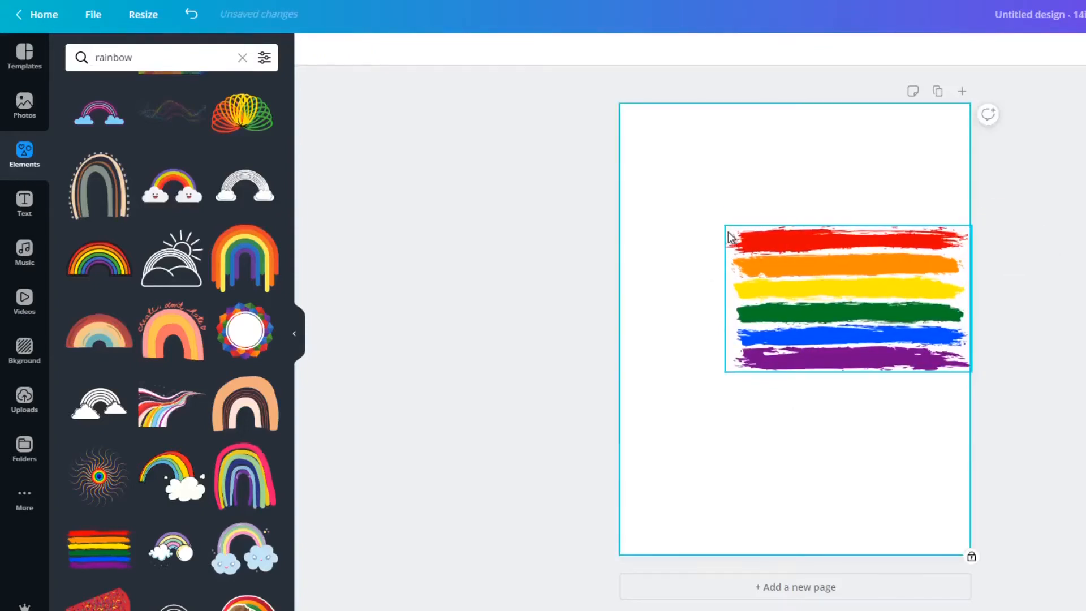
click(731, 235)
drag(681, 226, 614, 220)
drag(819, 286, 822, 291)
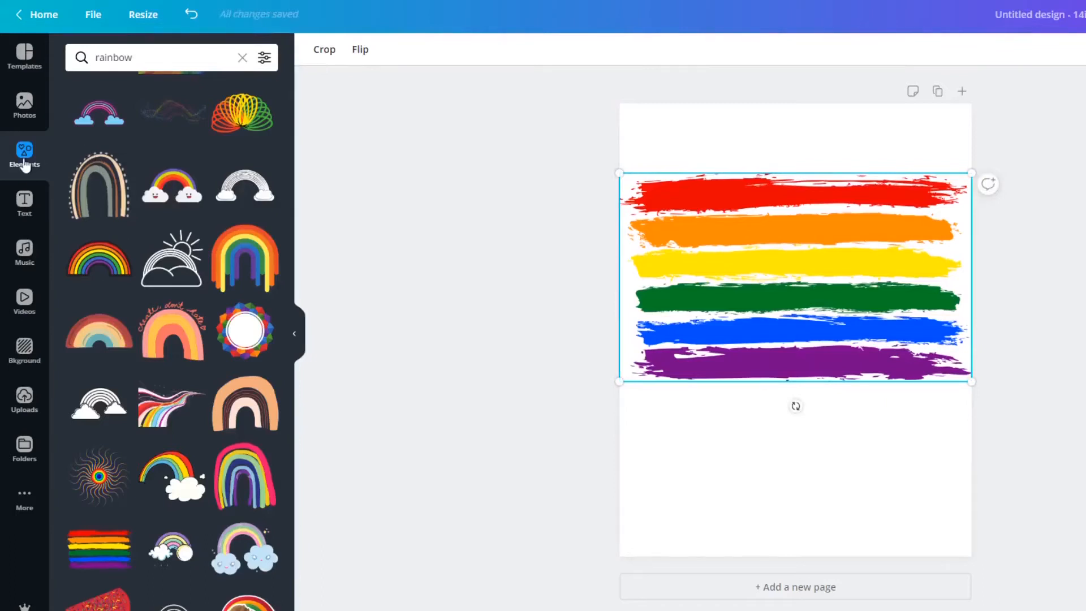
Clear the rainbow search and open the full Stickers collection.
scroll(209, 196, up, 5)
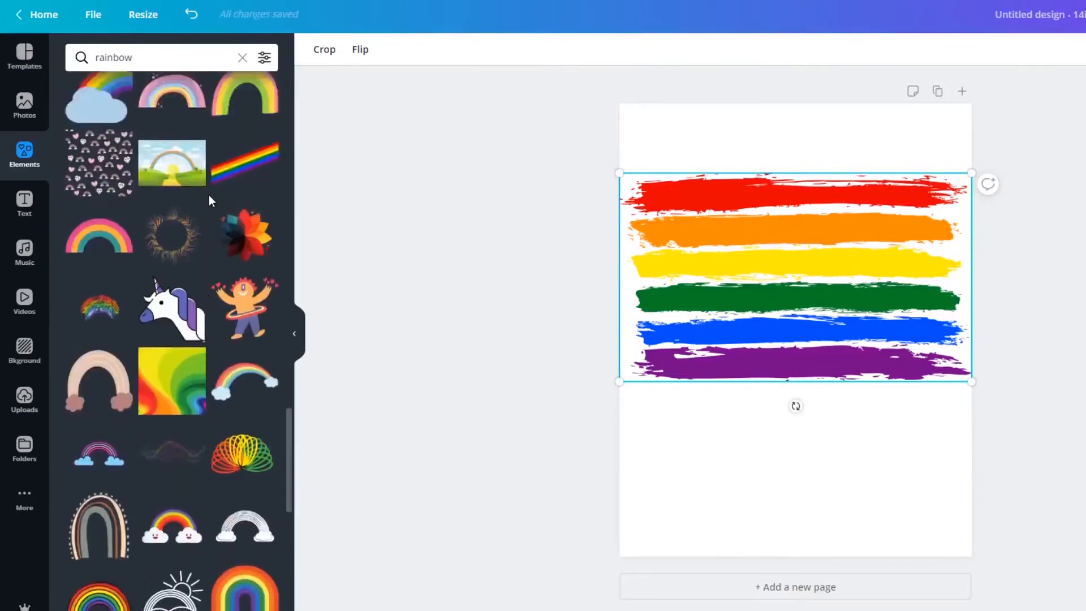
scroll(209, 194, up, 4)
drag(289, 385, 306, 73)
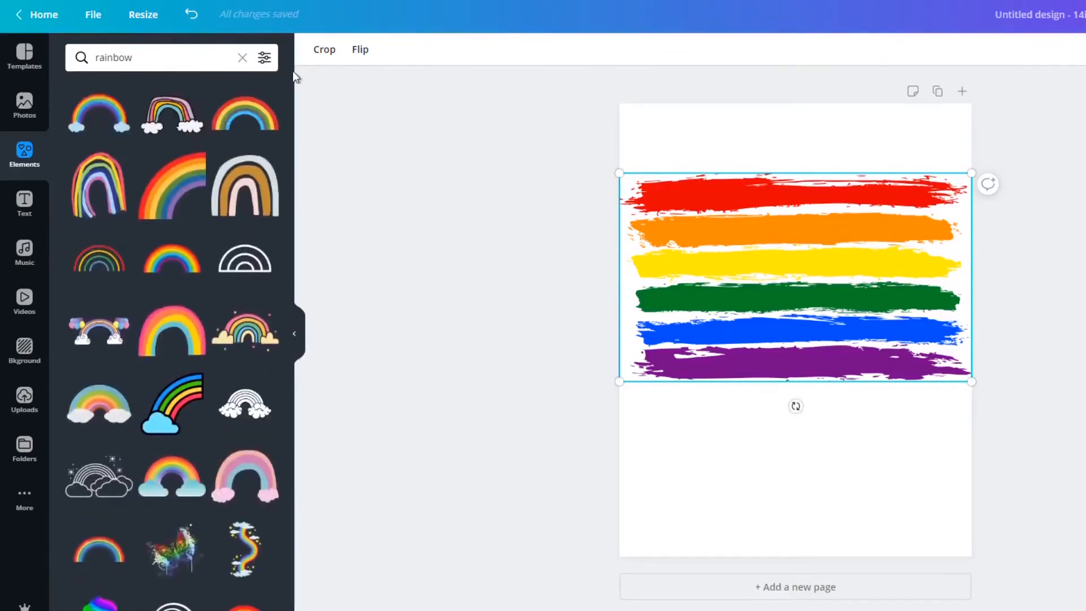
click(242, 57)
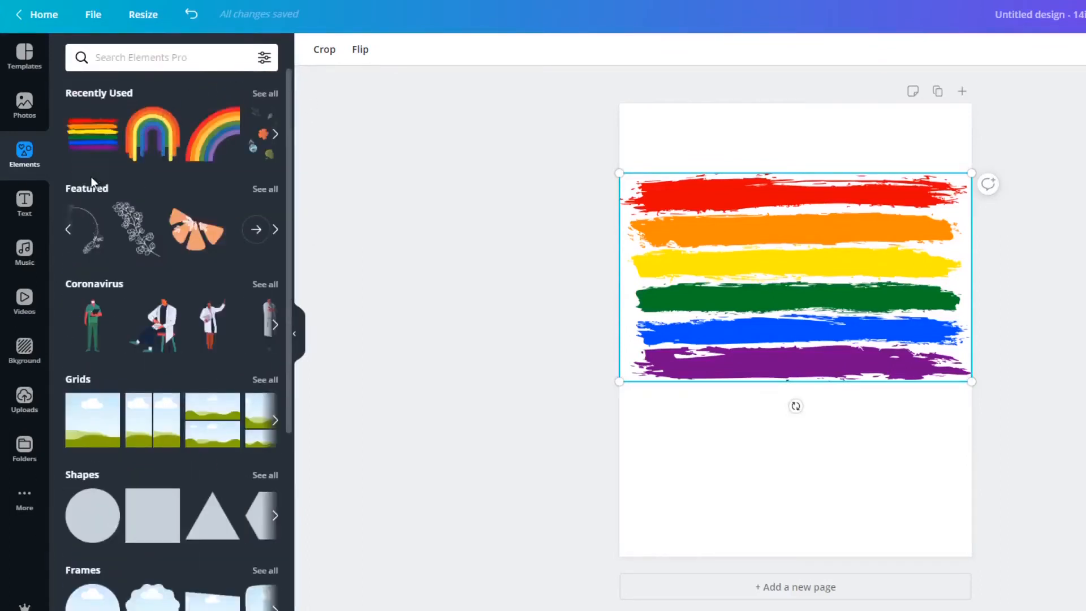
scroll(111, 243, down, 3)
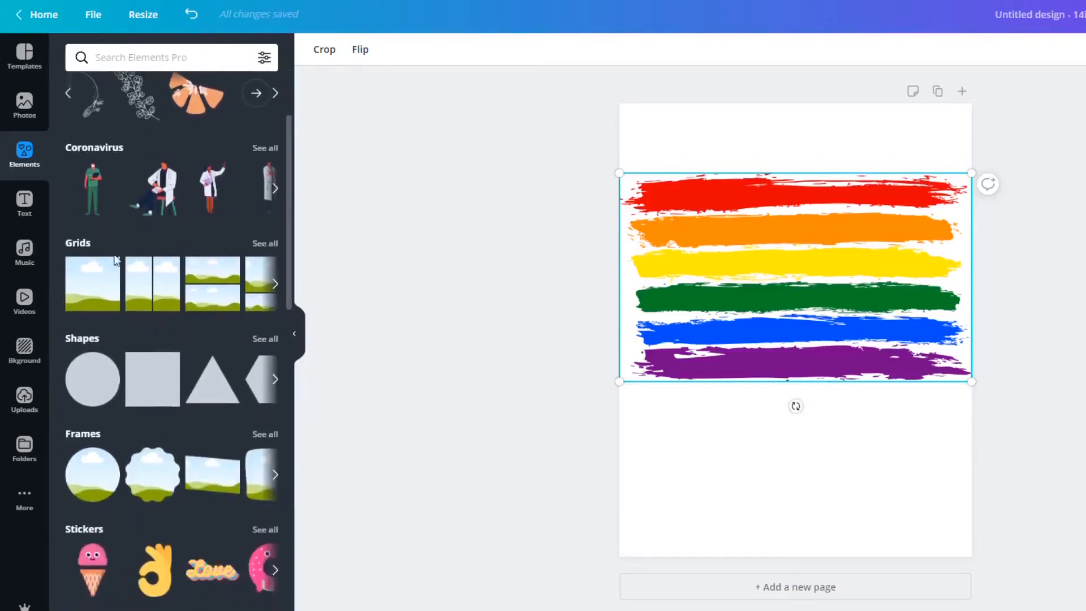
scroll(106, 467, down, 6)
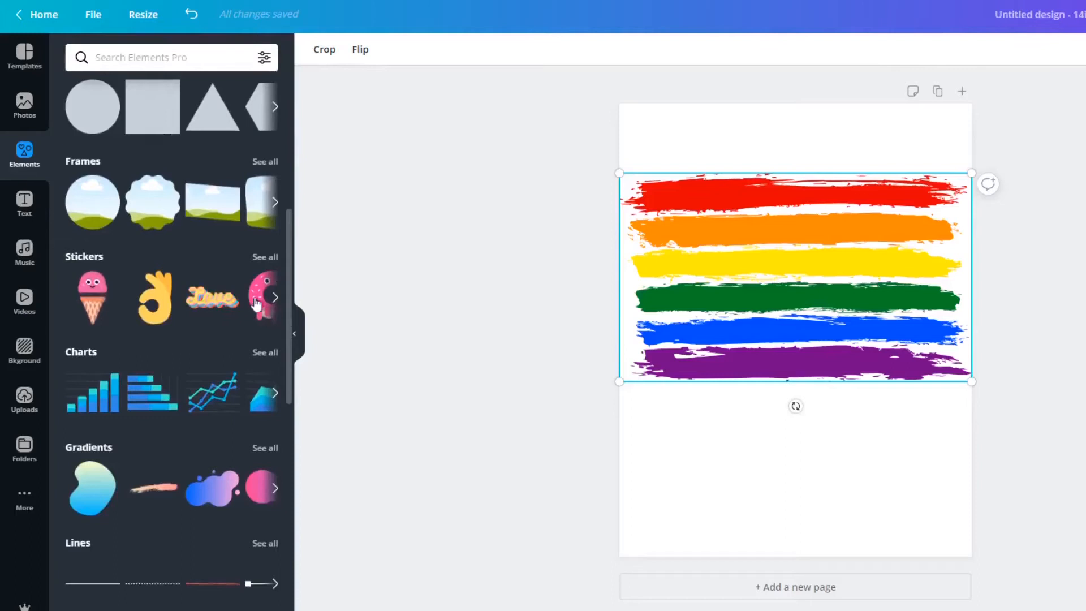
click(265, 257)
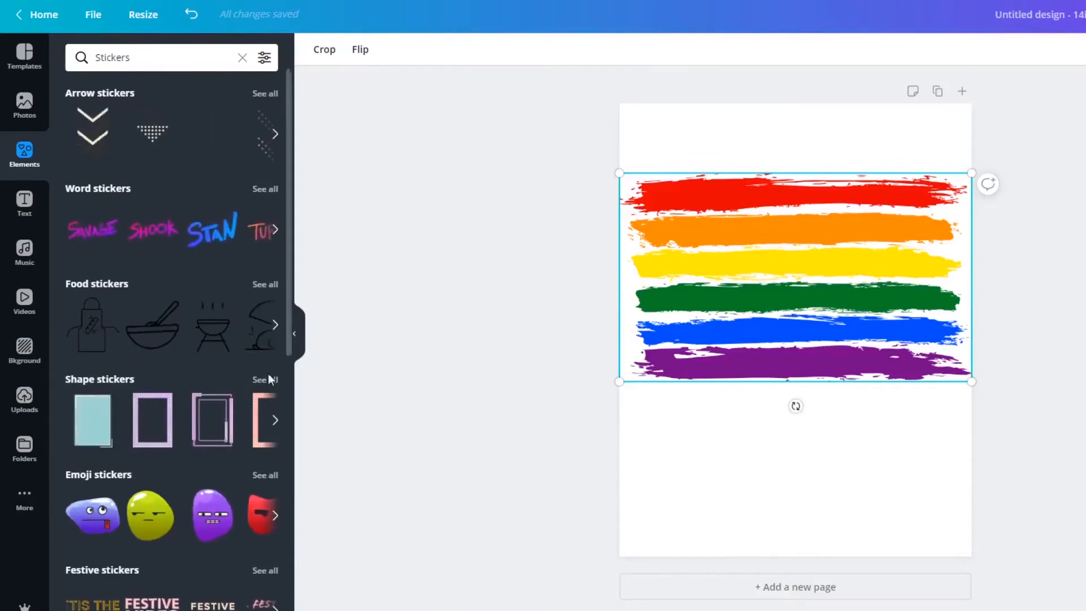
Look through the sticker categories and the full list of stickers for usable design material.
scroll(245, 381, down, 1)
scroll(243, 379, down, 5)
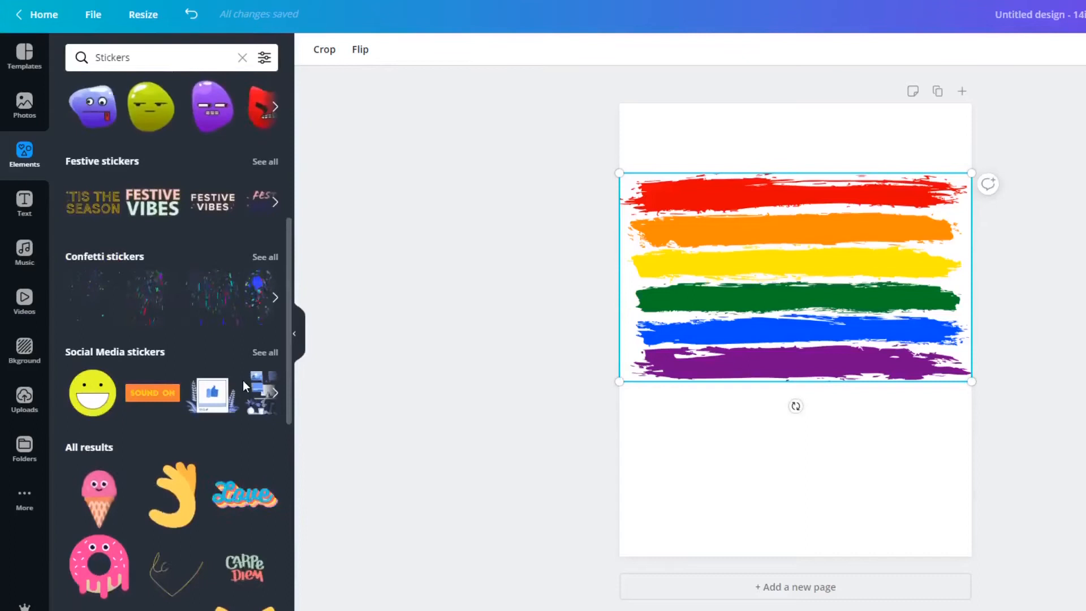
scroll(243, 380, down, 2)
scroll(244, 385, down, 2)
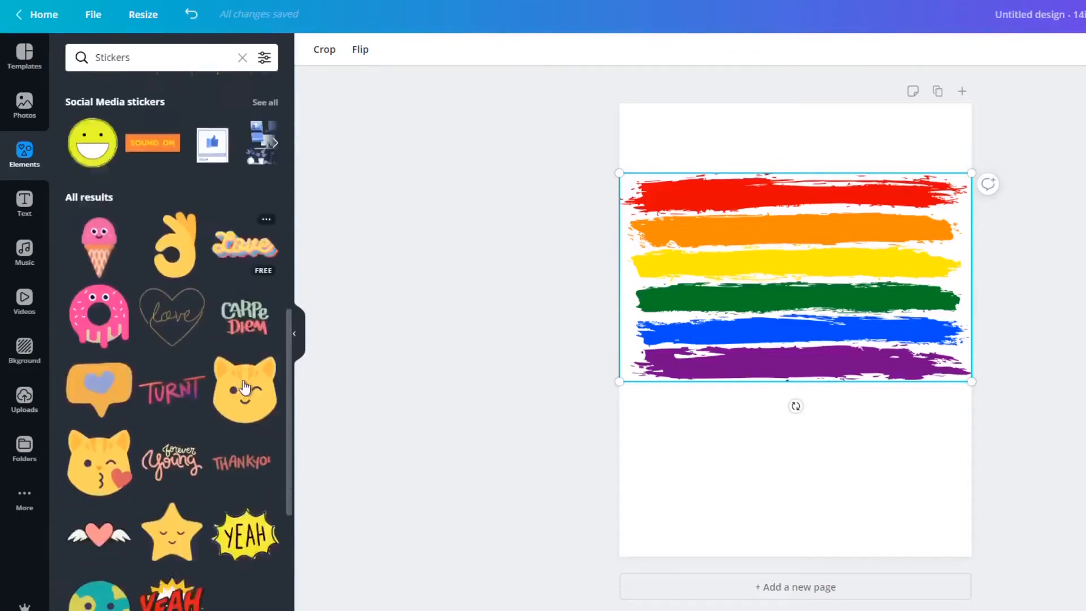
scroll(244, 387, down, 5)
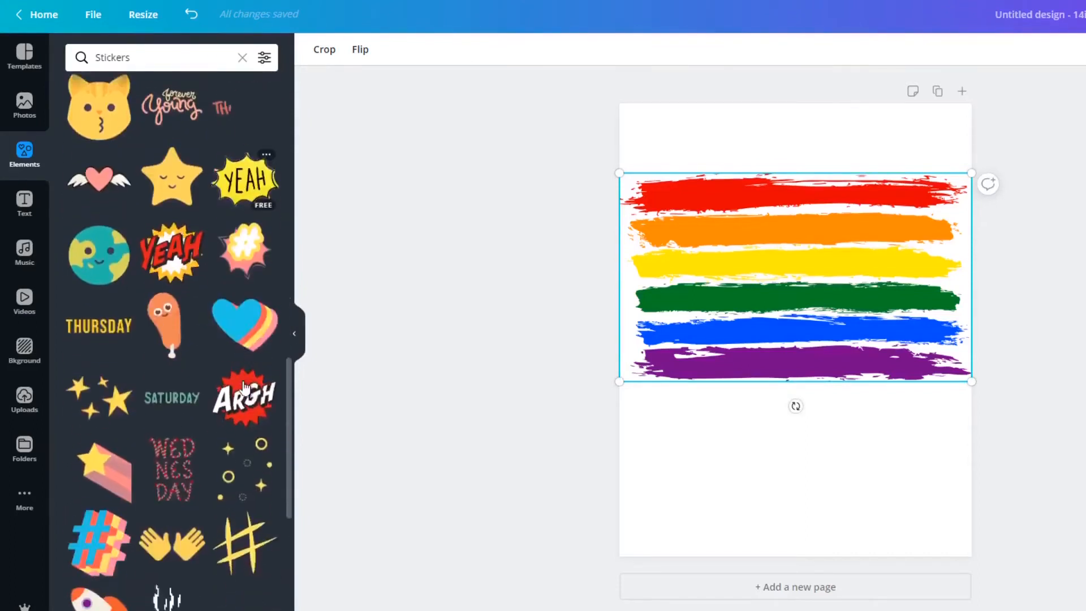
scroll(244, 389, down, 5)
scroll(244, 395, down, 4)
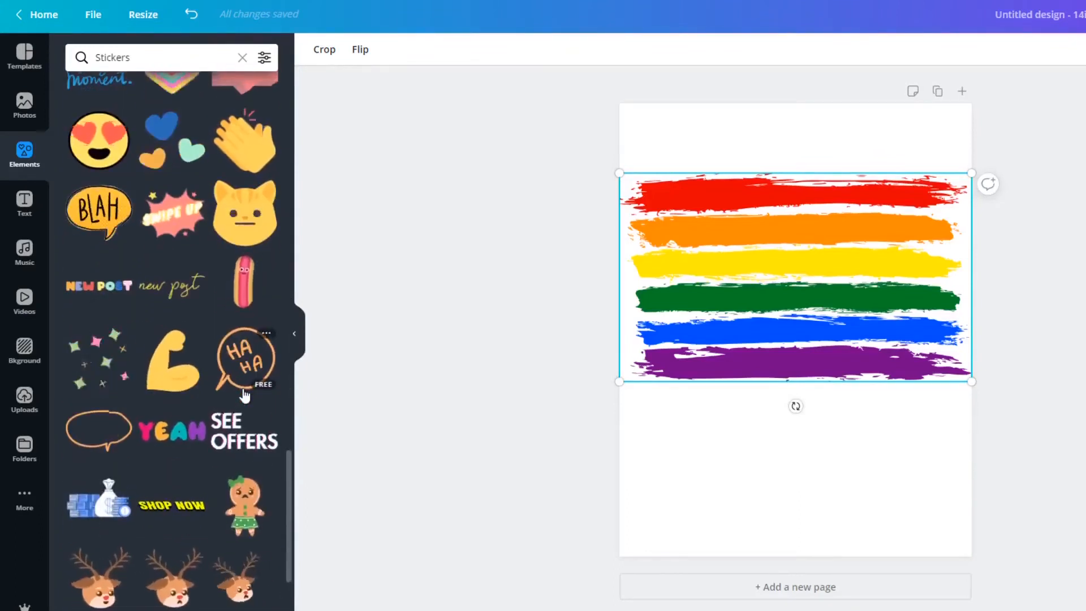
scroll(244, 395, up, 3)
drag(289, 438, 300, 94)
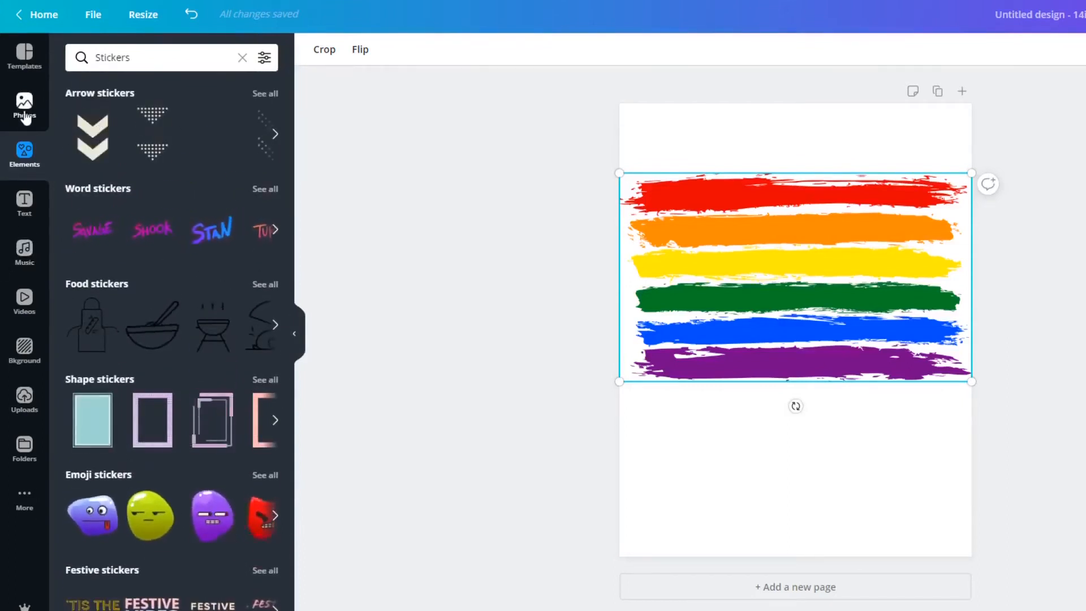
Leave the Stickers collection and open the full Shapes collection.
click(243, 57)
scroll(99, 172, up, 3)
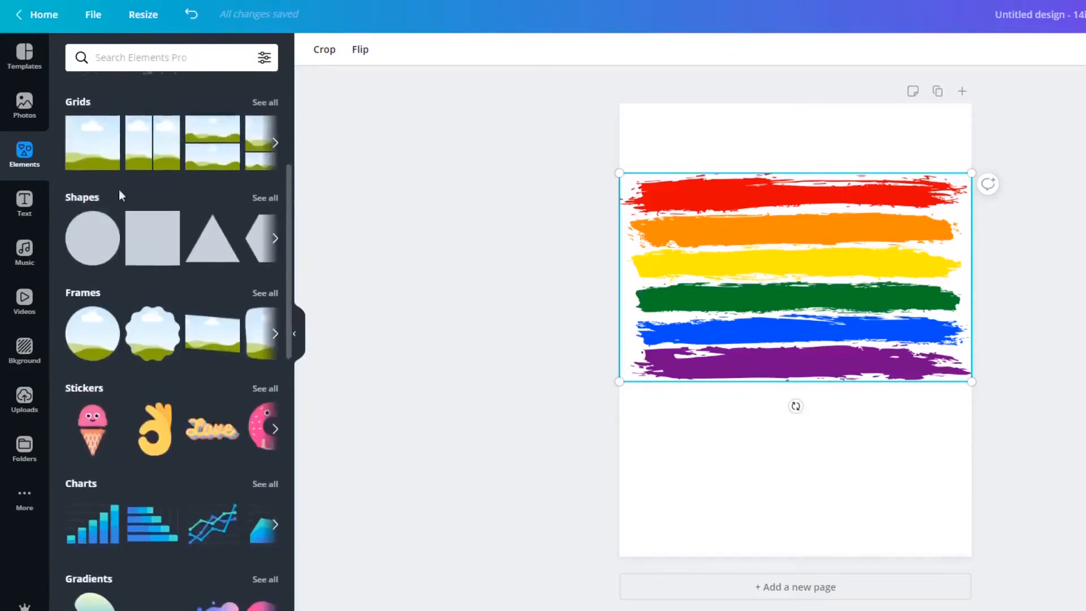
click(267, 203)
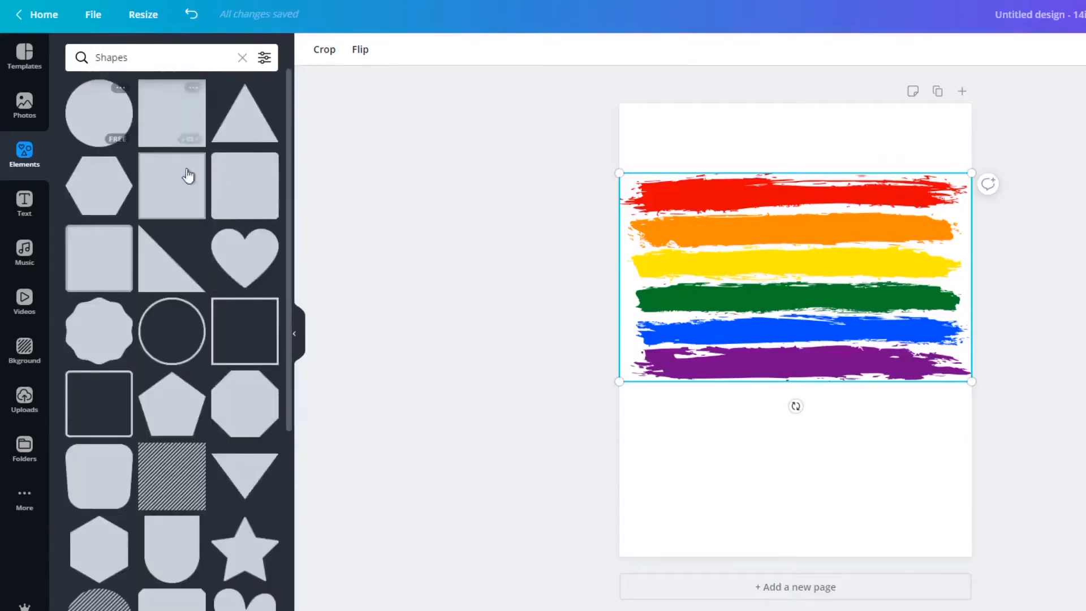
Add the rounded square outline shape and centre it horizontally over the rainbow stripes, with its upper edge level with theirs.
scroll(219, 255, down, 5)
scroll(218, 256, down, 5)
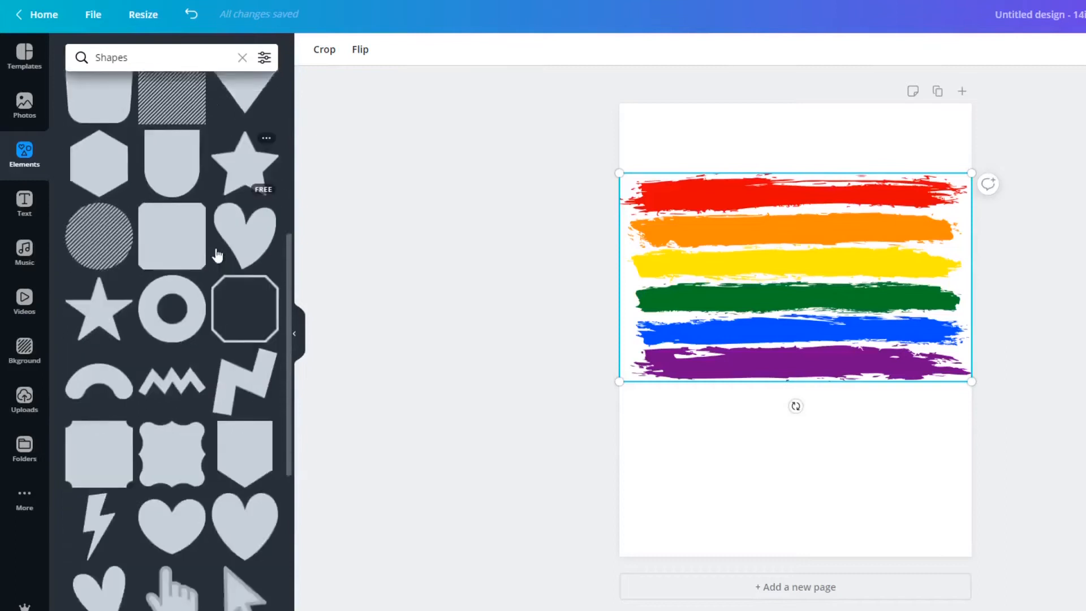
scroll(219, 256, down, 9)
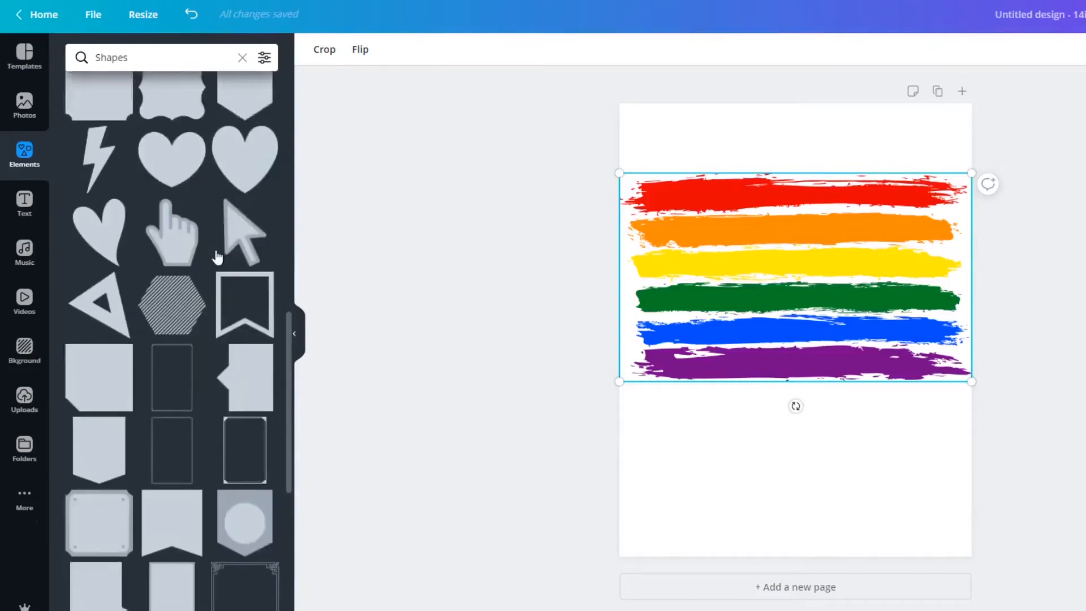
scroll(218, 256, down, 9)
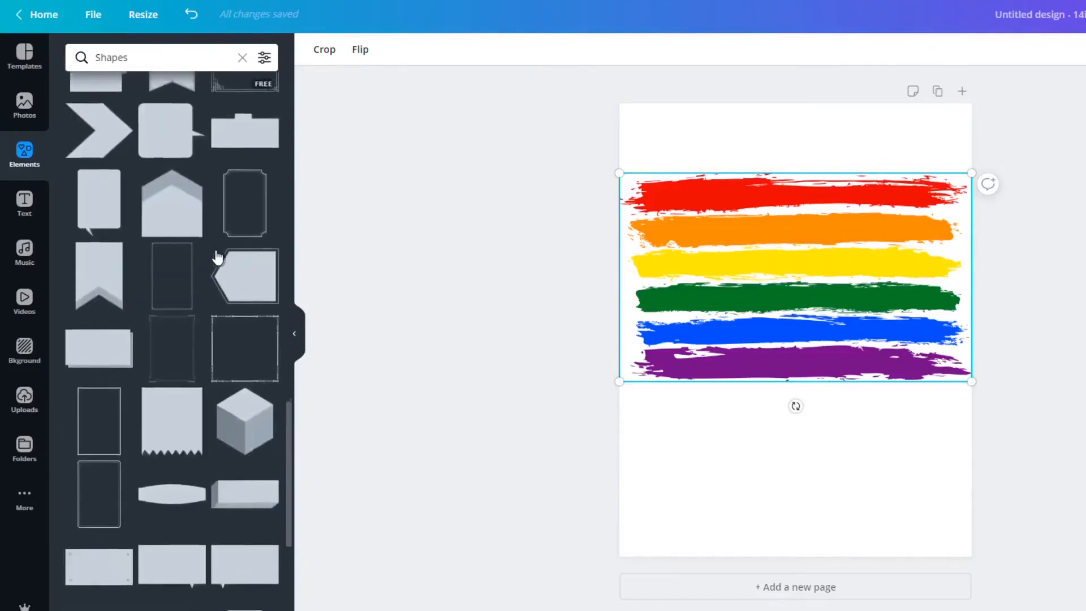
scroll(216, 256, down, 7)
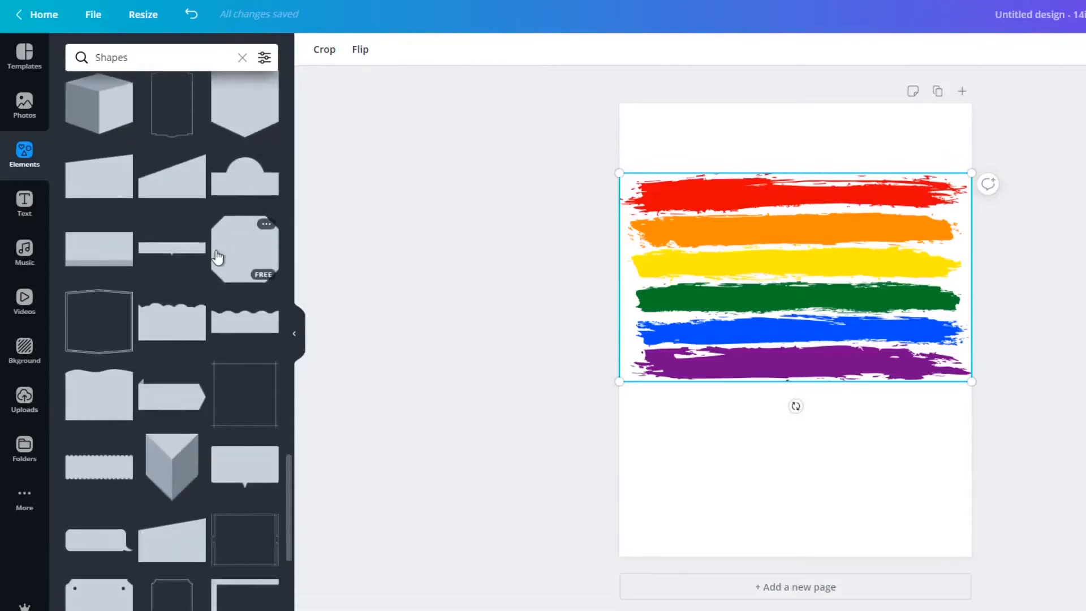
scroll(217, 256, down, 7)
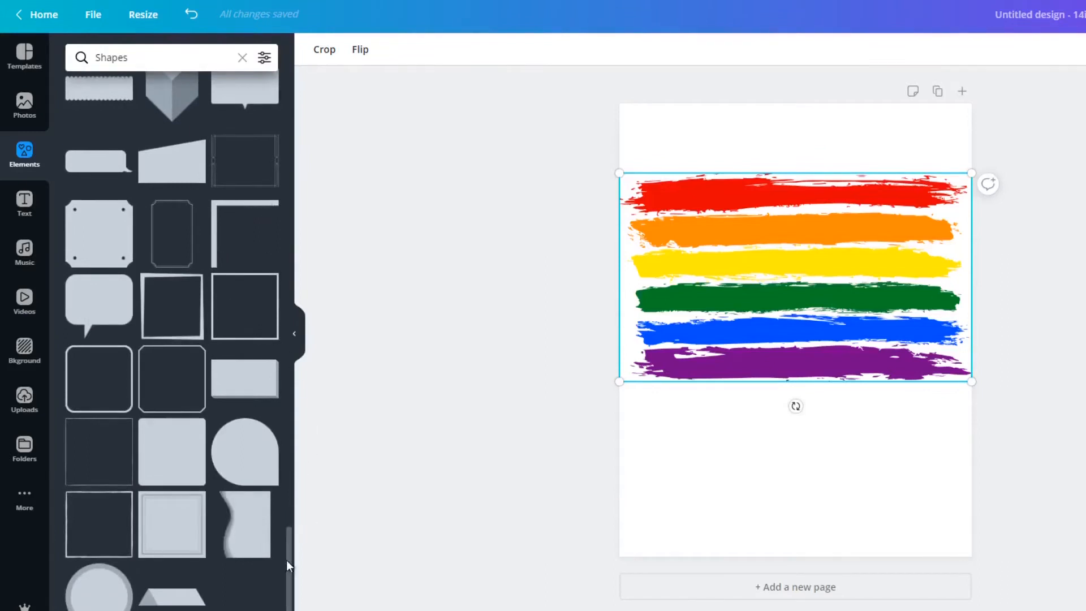
drag(286, 562, 293, 77)
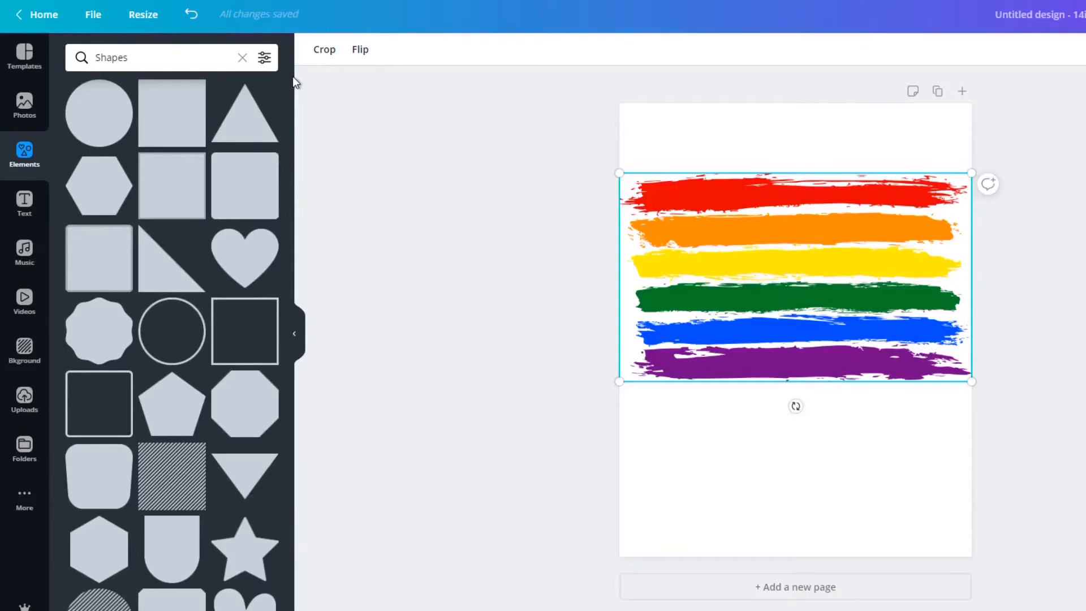
scroll(244, 172, down, 2)
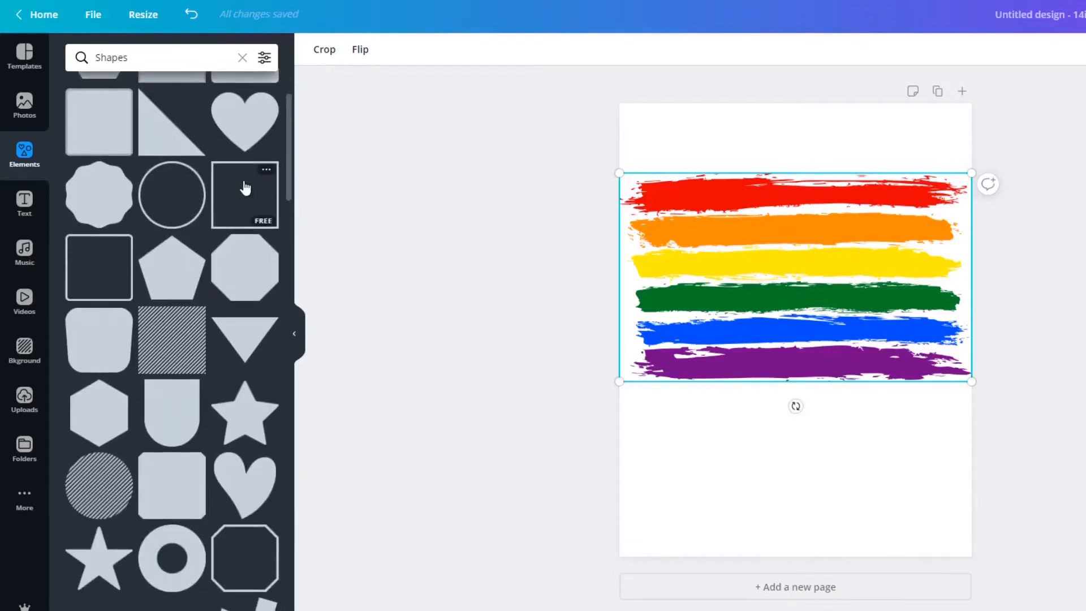
click(105, 275)
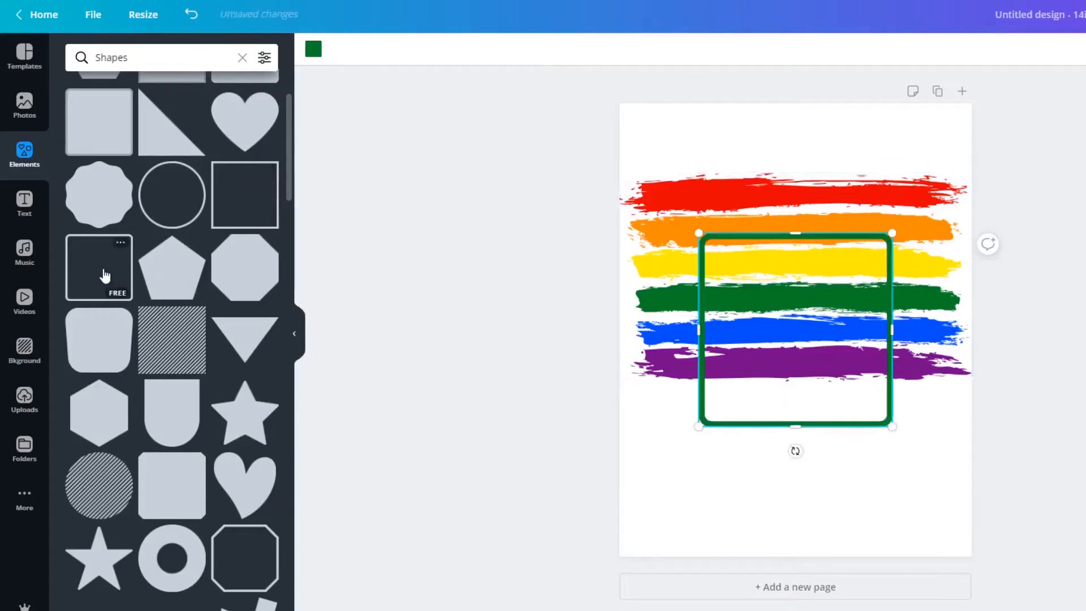
drag(773, 339, 777, 274)
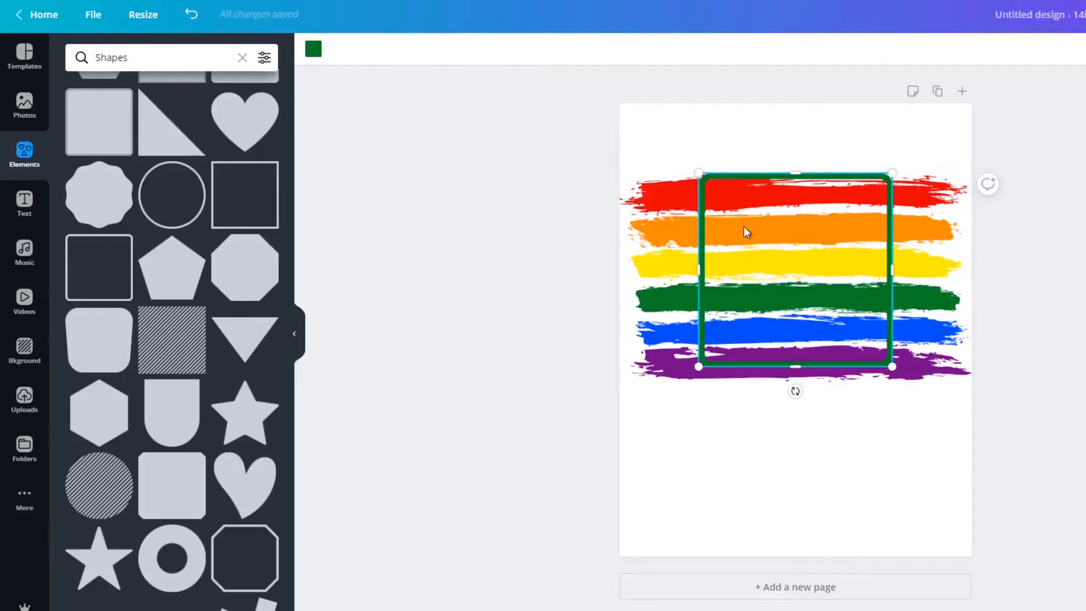
Undo the move and the addition of the rounded square outline shape, leaving only the rainbow stripes.
click(192, 14)
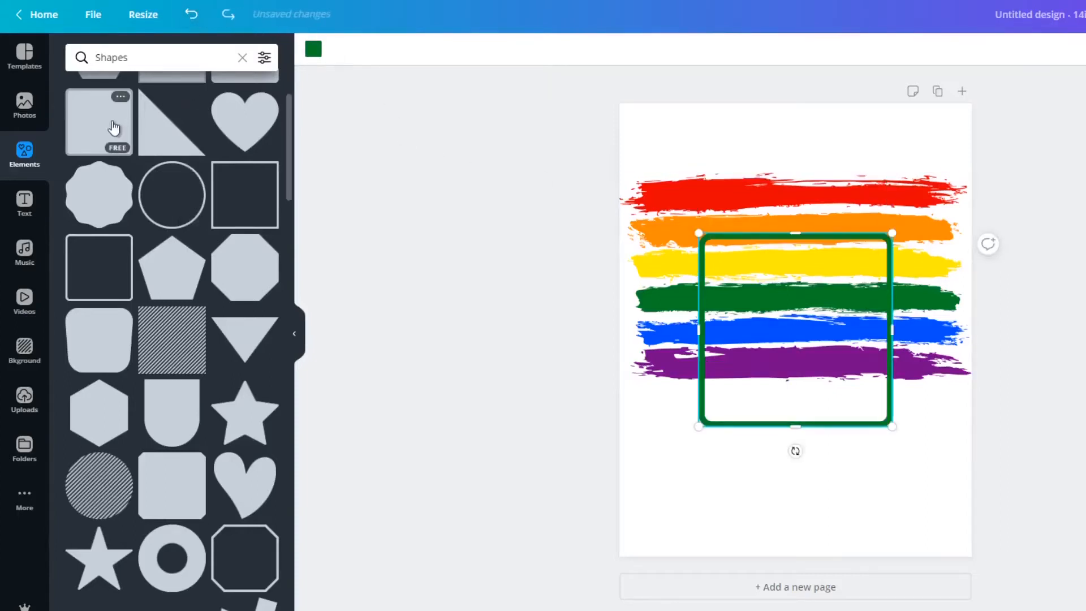
click(192, 15)
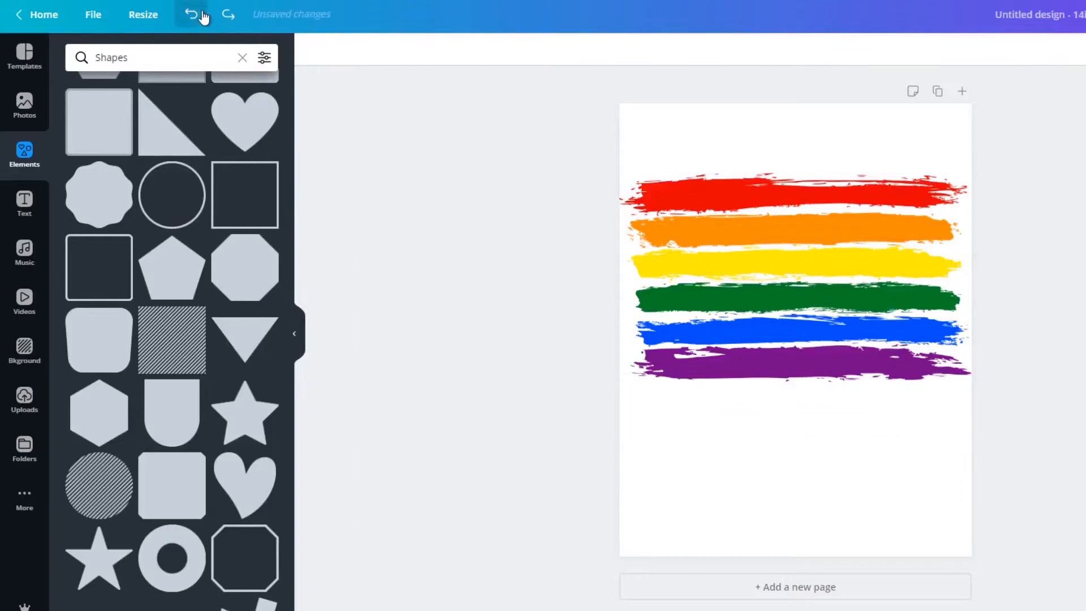
click(115, 127)
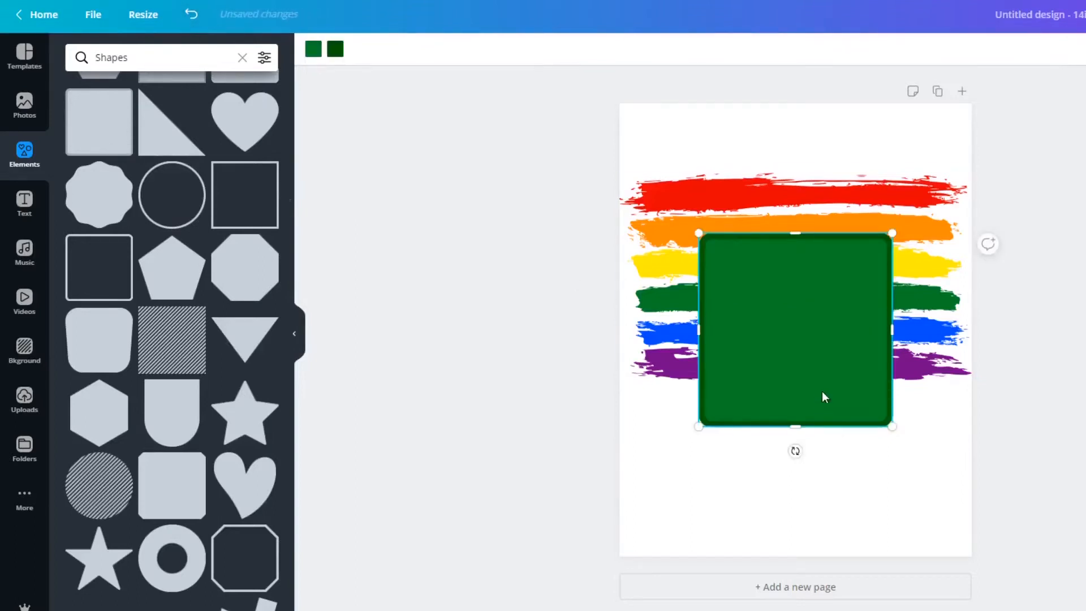
drag(813, 380, 809, 319)
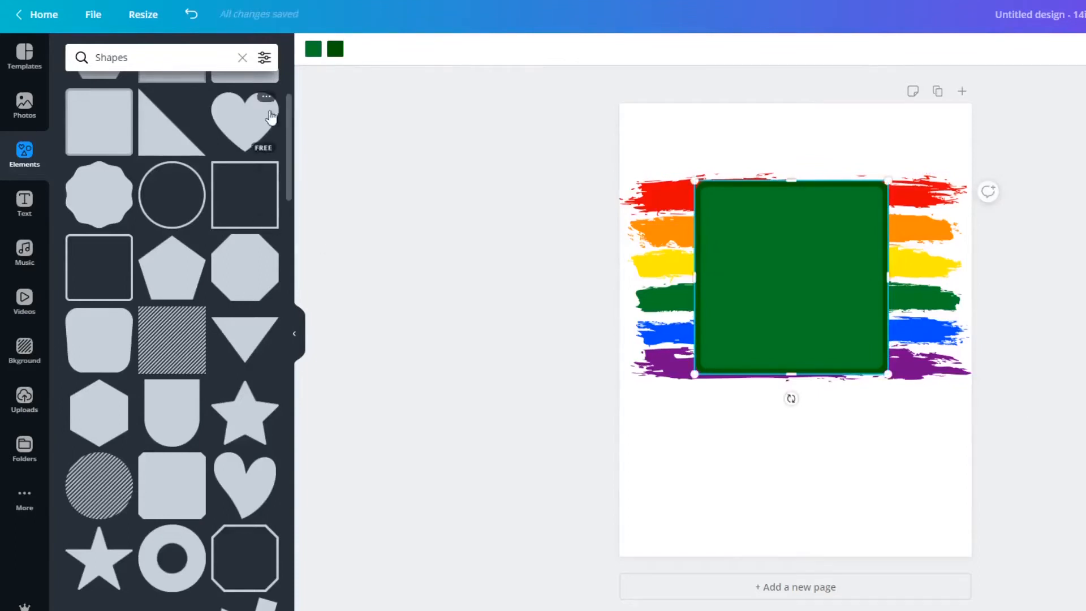
click(190, 16)
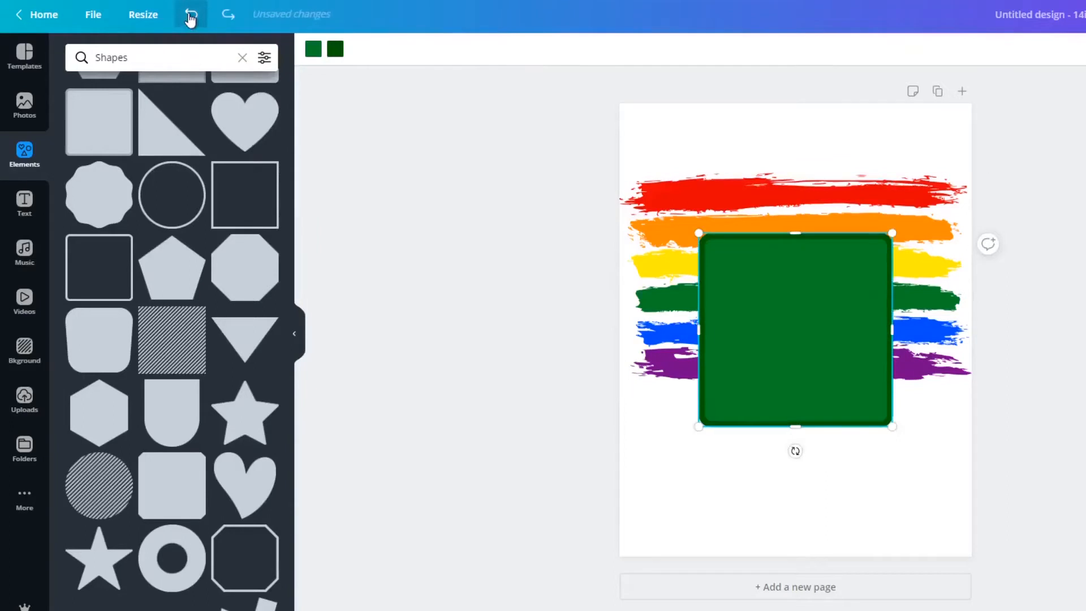
click(190, 16)
Add the wide speech bubble shape with the tail at its lower right and place it over the orange and yellow stripes.
scroll(194, 280, up, 2)
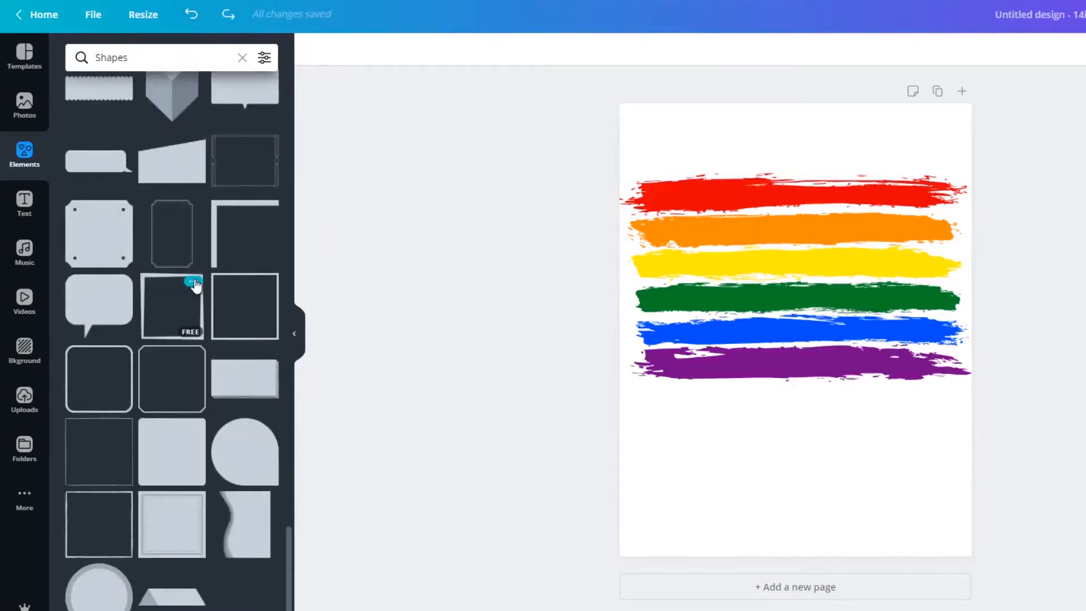
scroll(194, 284, up, 1)
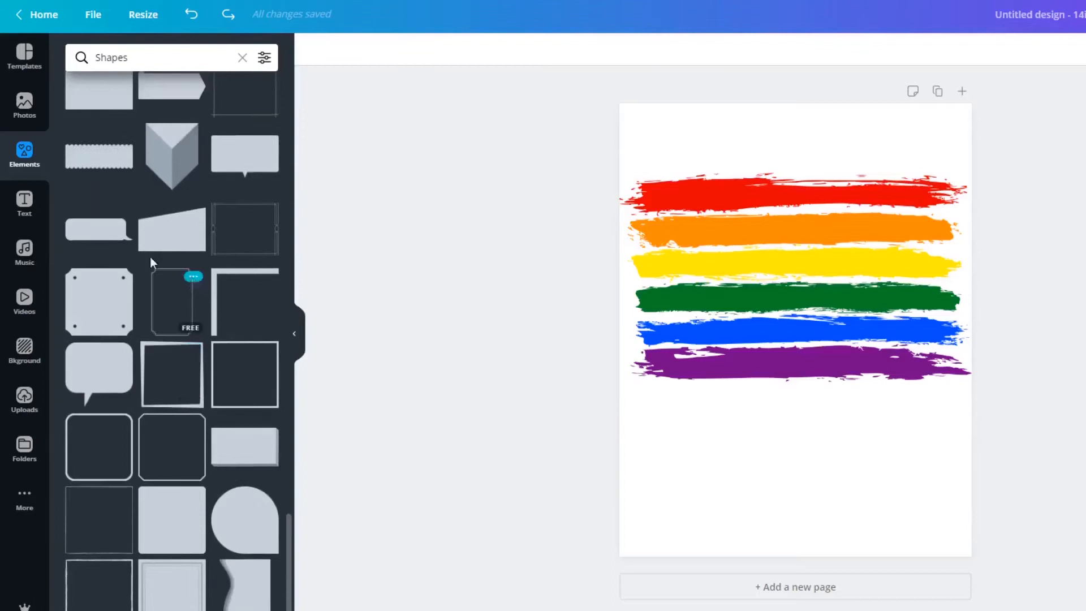
click(109, 240)
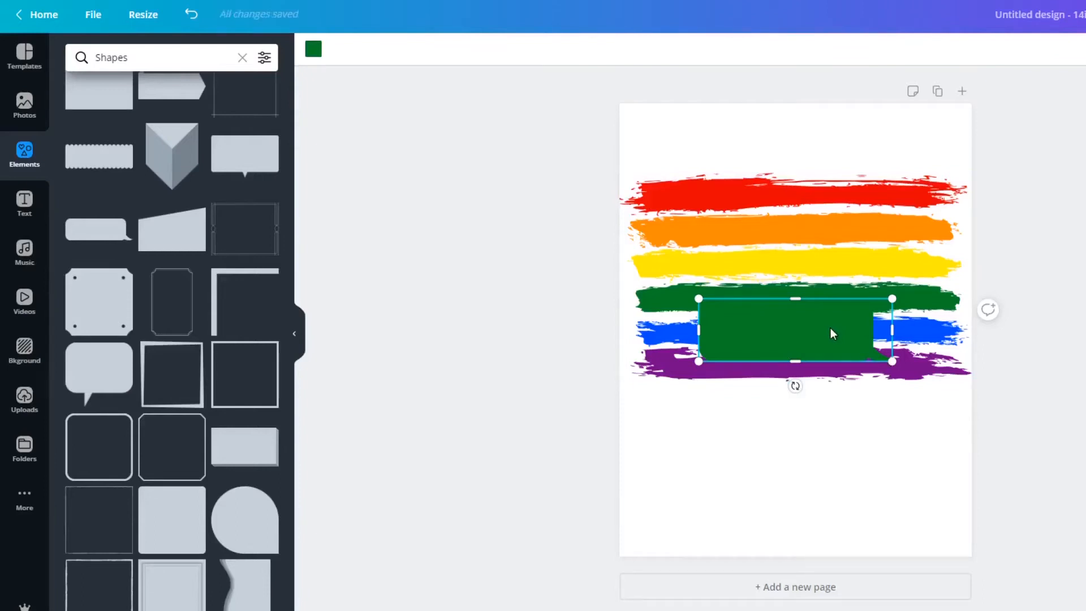
drag(830, 328, 805, 252)
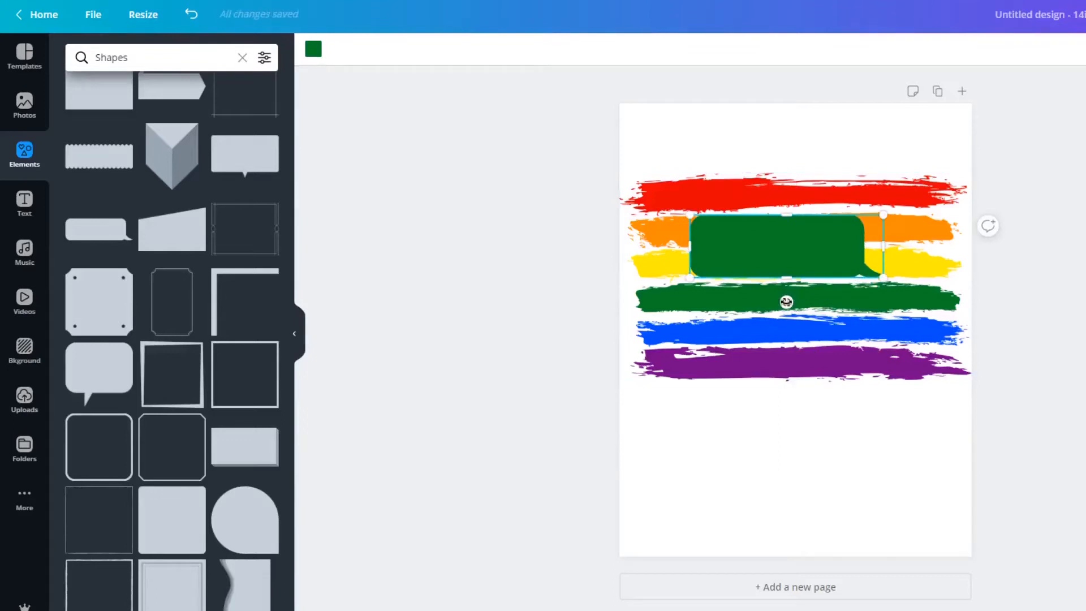
Rotate the speech bubble to -76° so that it stands nearly upright across the stripes.
drag(787, 302, 823, 216)
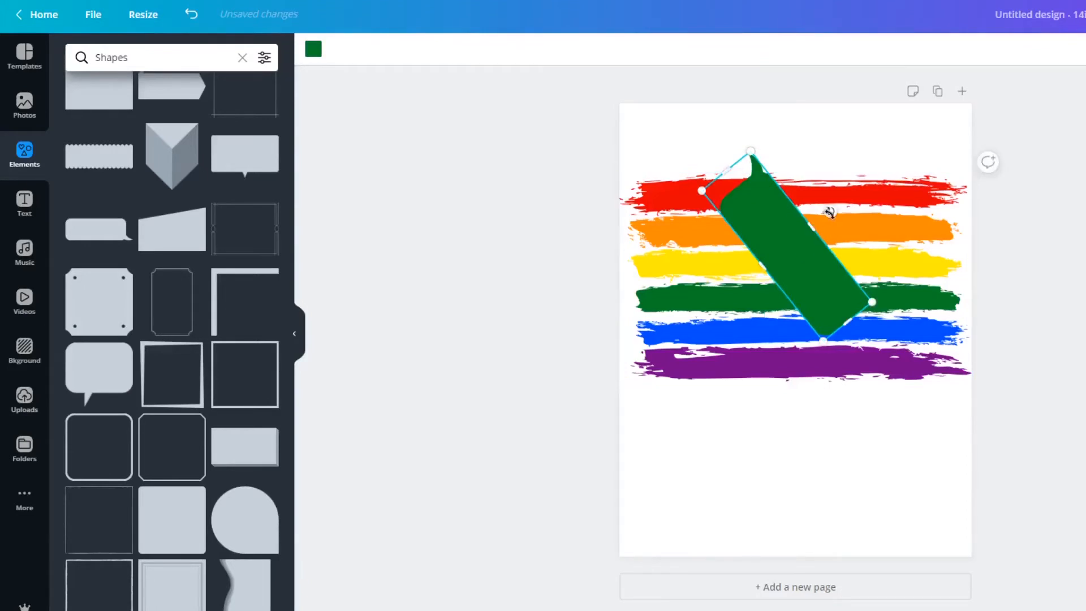
drag(830, 213, 834, 259)
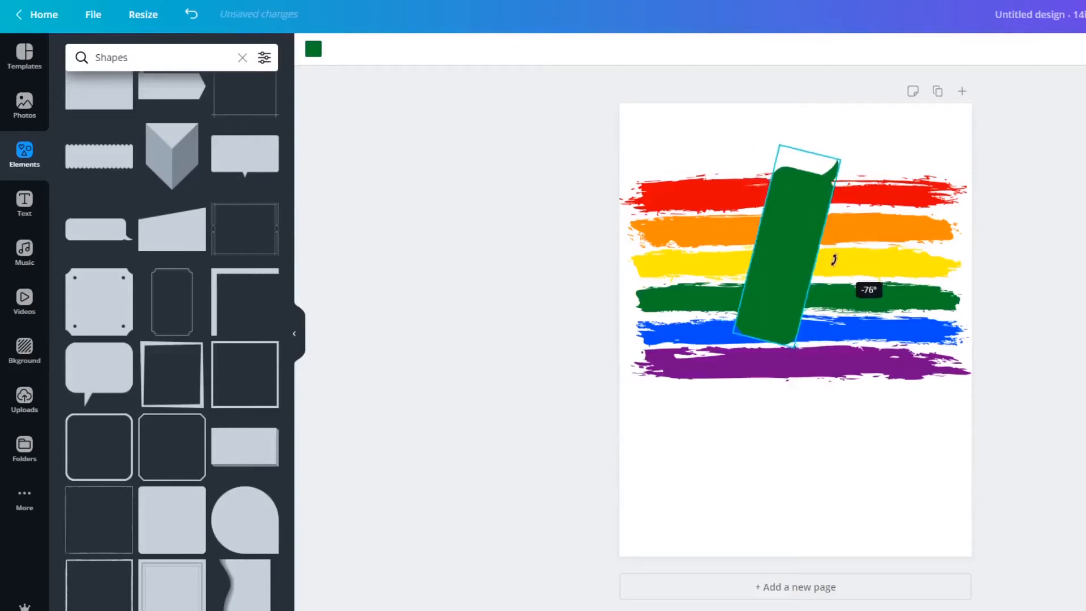
drag(786, 287, 785, 287)
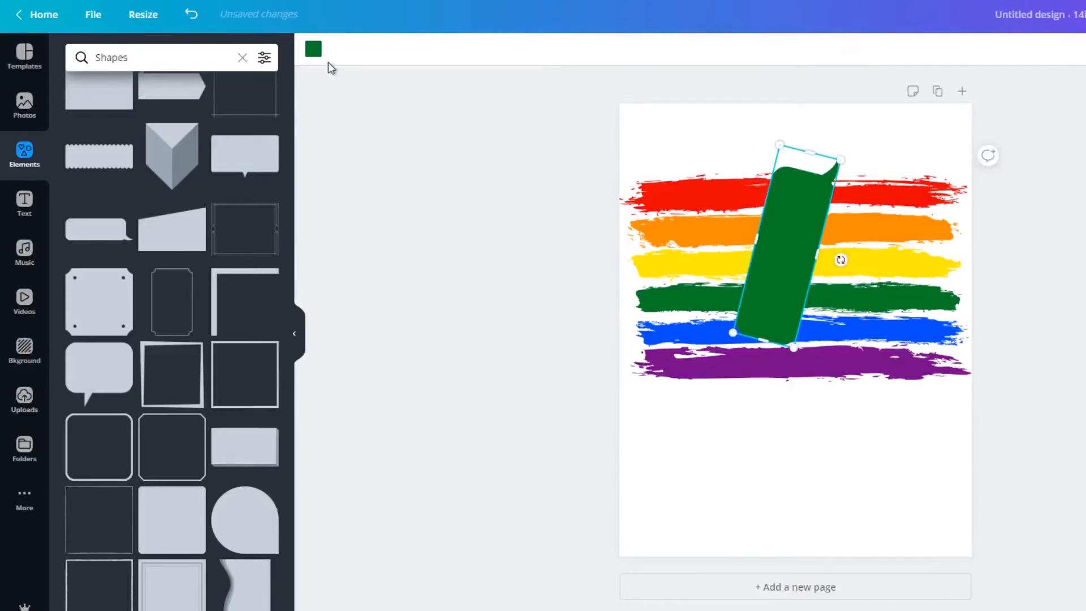
Try white, medium grey and light grey from the default colours on the speech bubble.
click(313, 50)
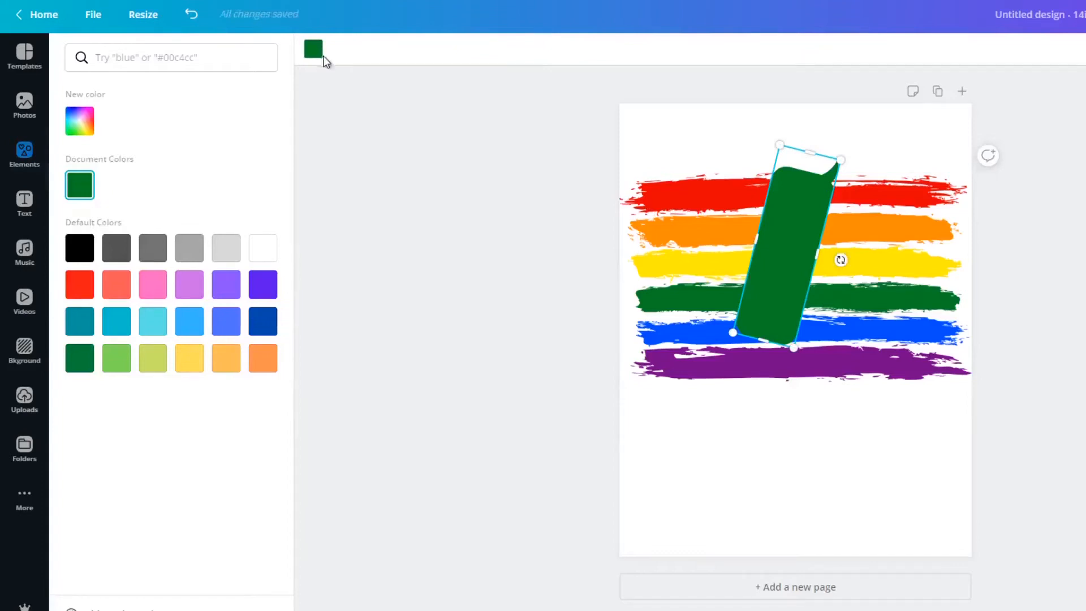
click(271, 254)
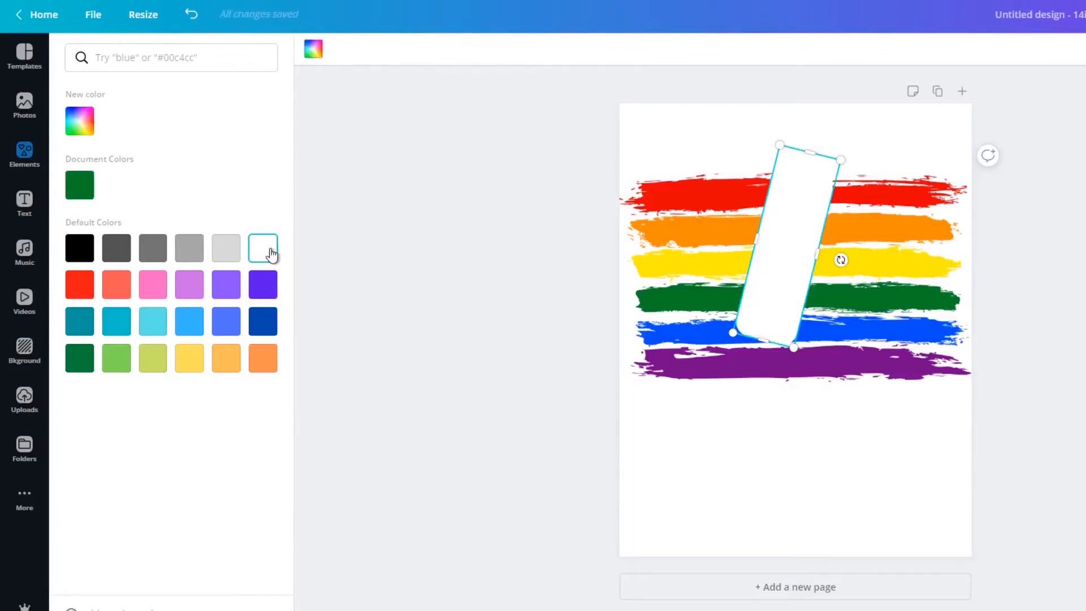
click(195, 258)
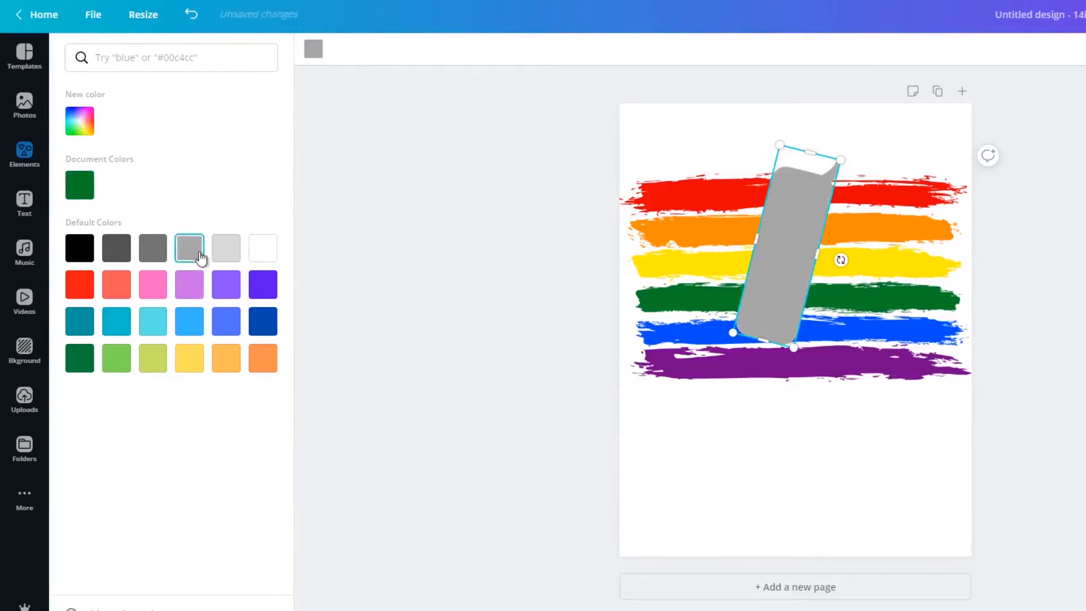
click(226, 250)
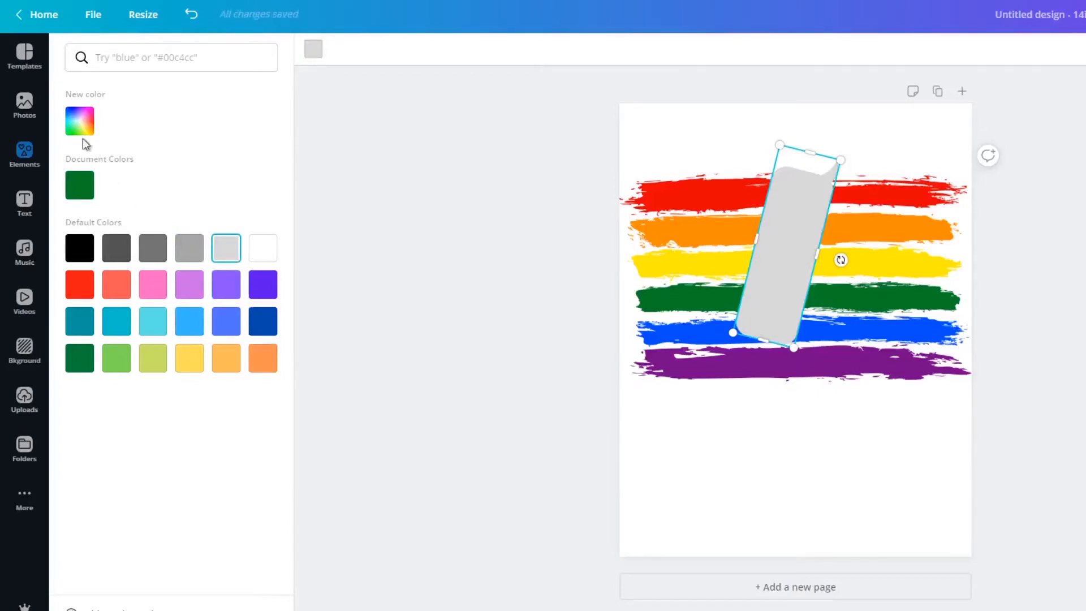
Recolour the speech bubble with the custom pink #f114d5 and rotate it to a flatter diagonal rising to the right.
click(80, 121)
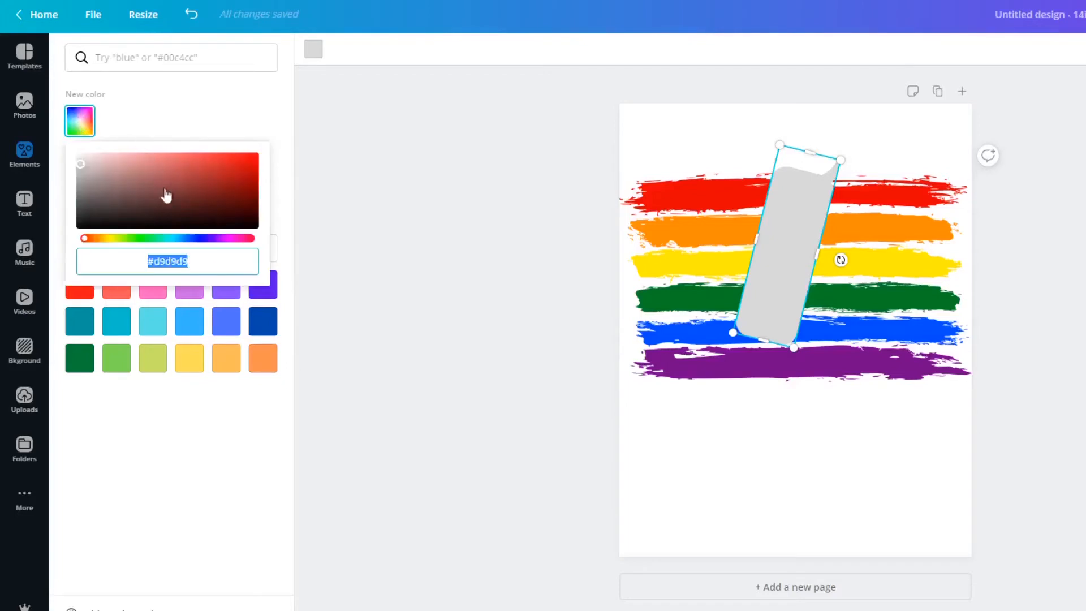
click(235, 238)
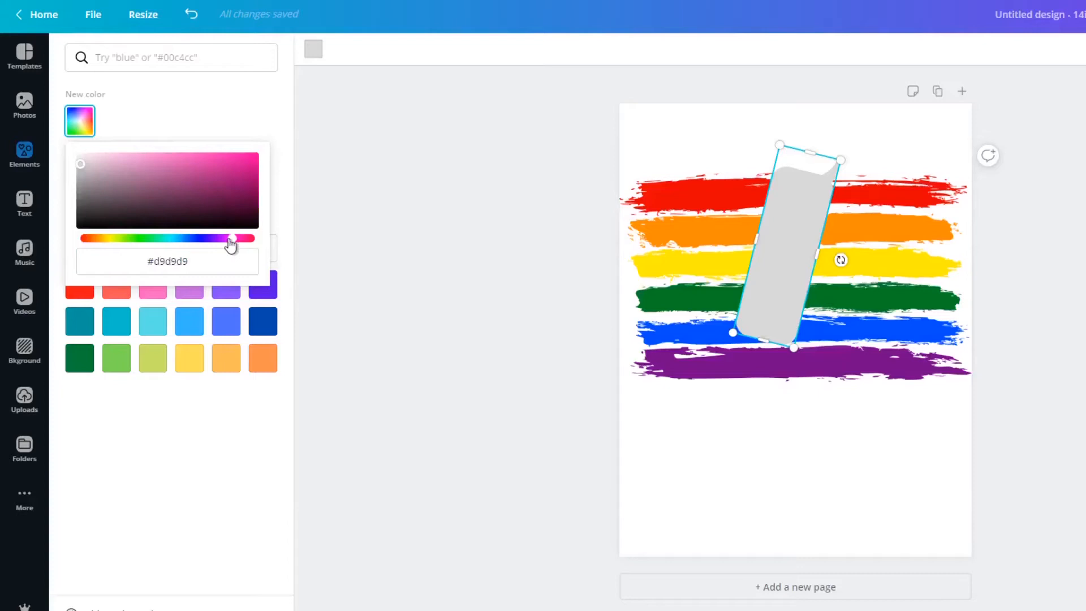
click(244, 157)
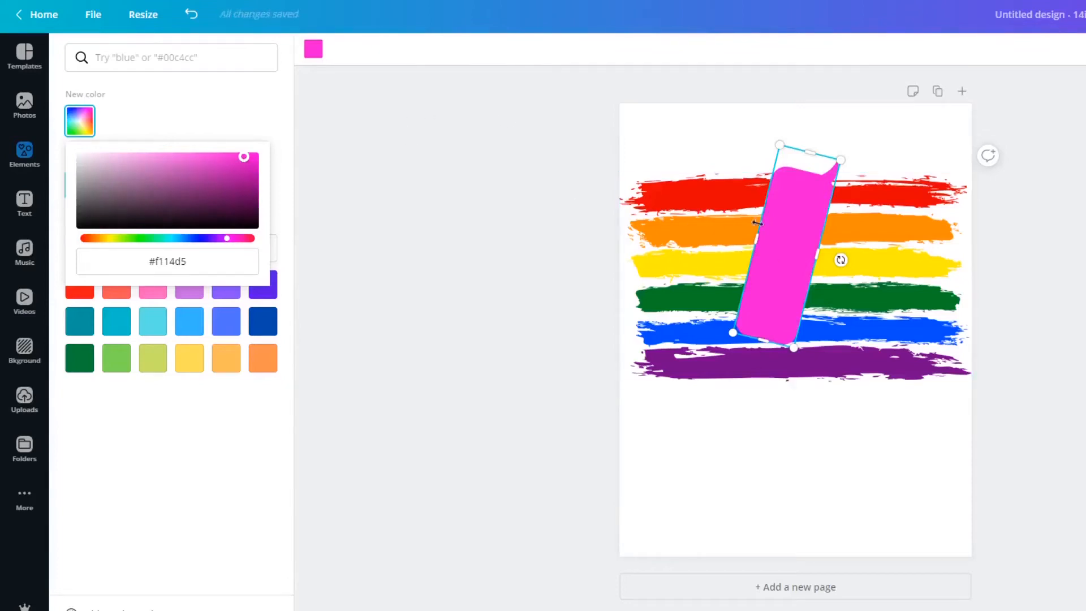
click(820, 258)
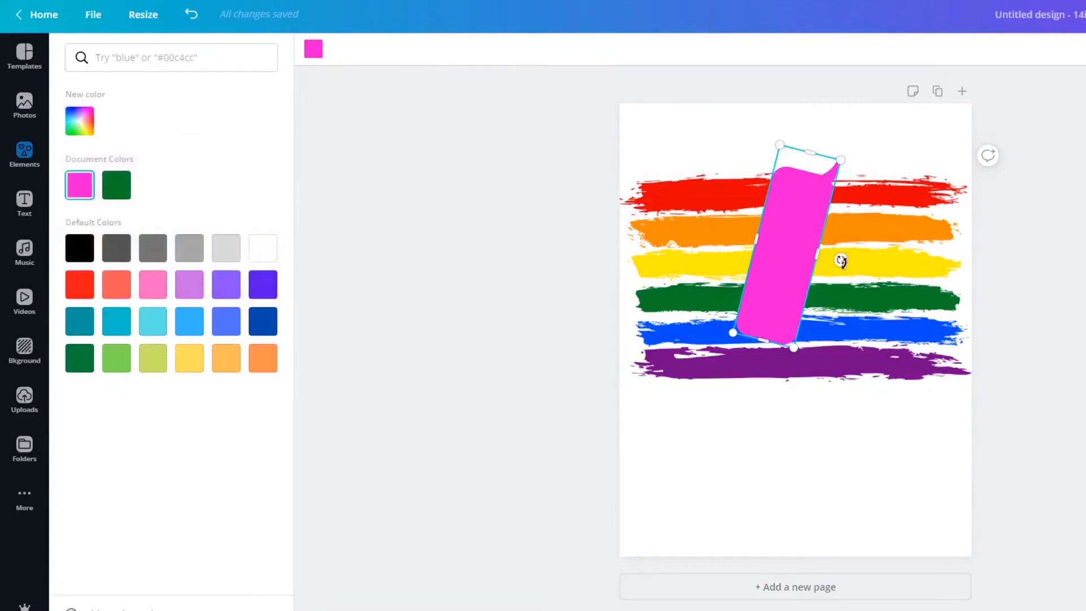
drag(841, 262, 826, 286)
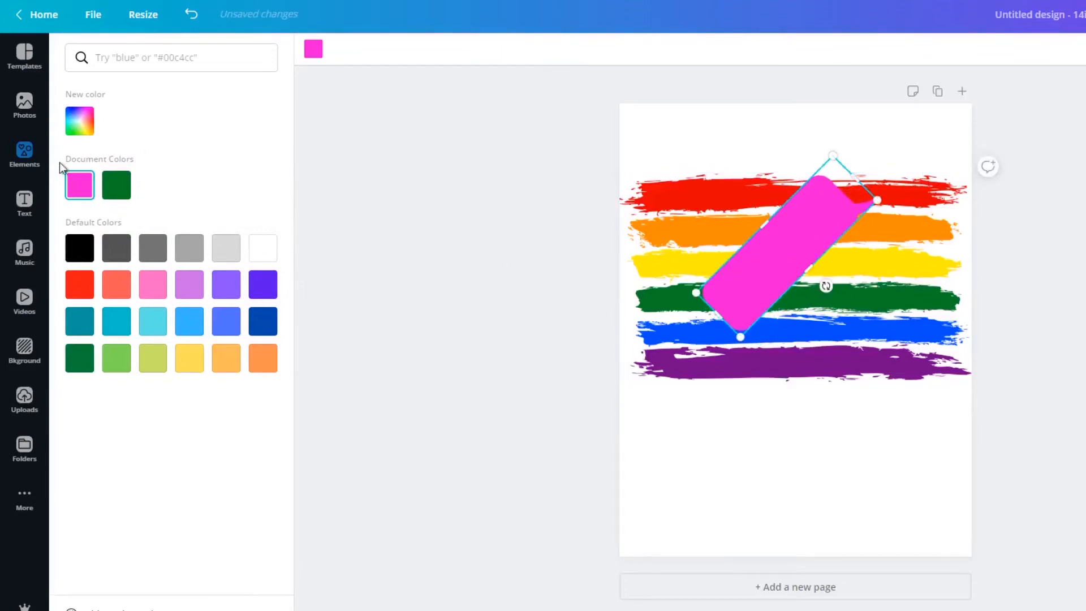
Add a subheading text box and move it up over the middle of the pink speech bubble.
click(24, 160)
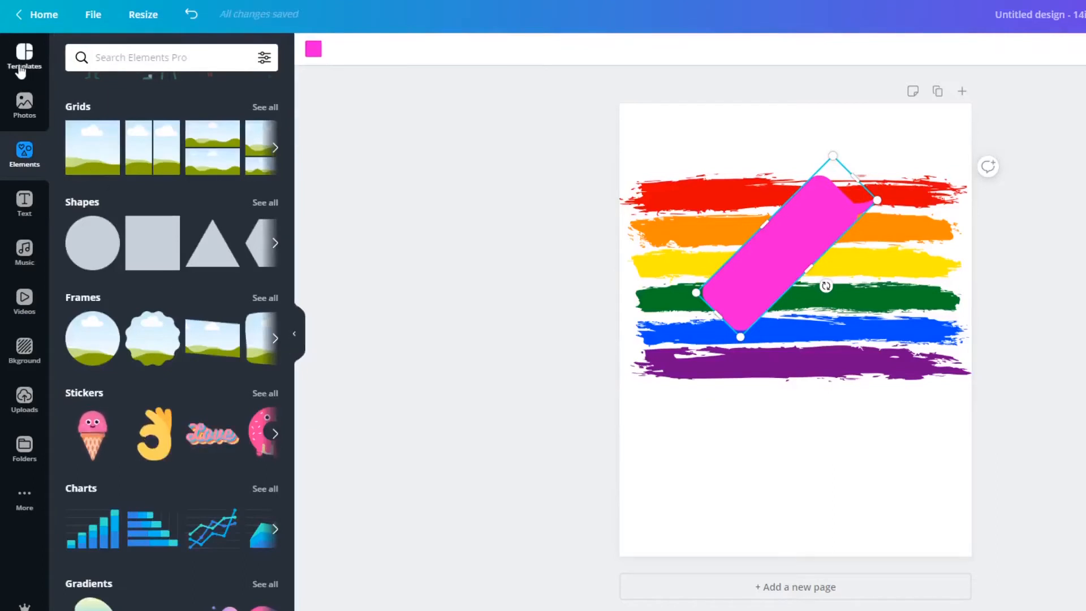
click(24, 205)
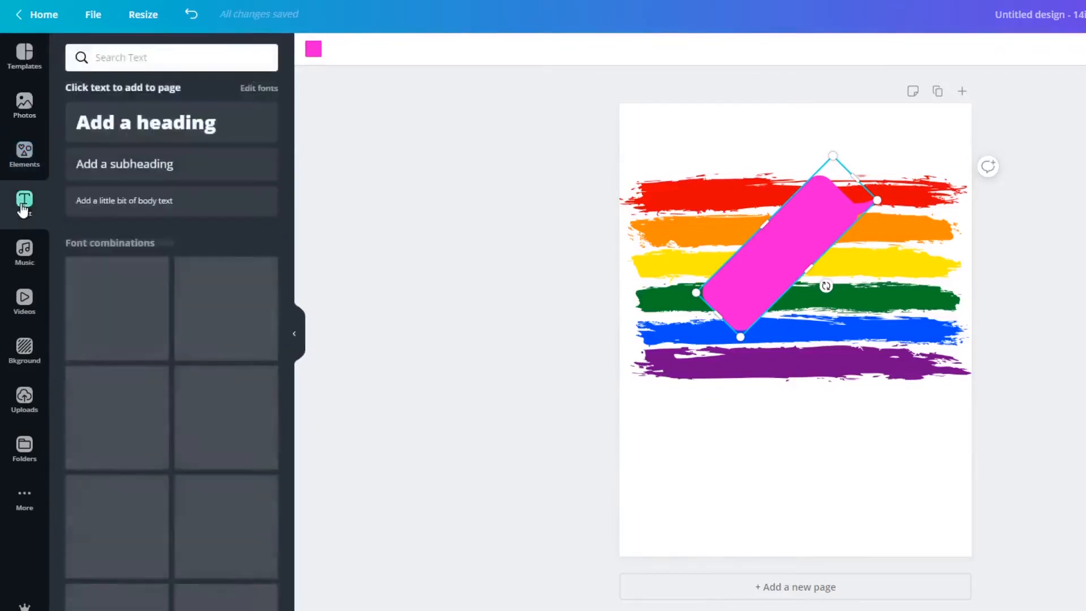
click(164, 175)
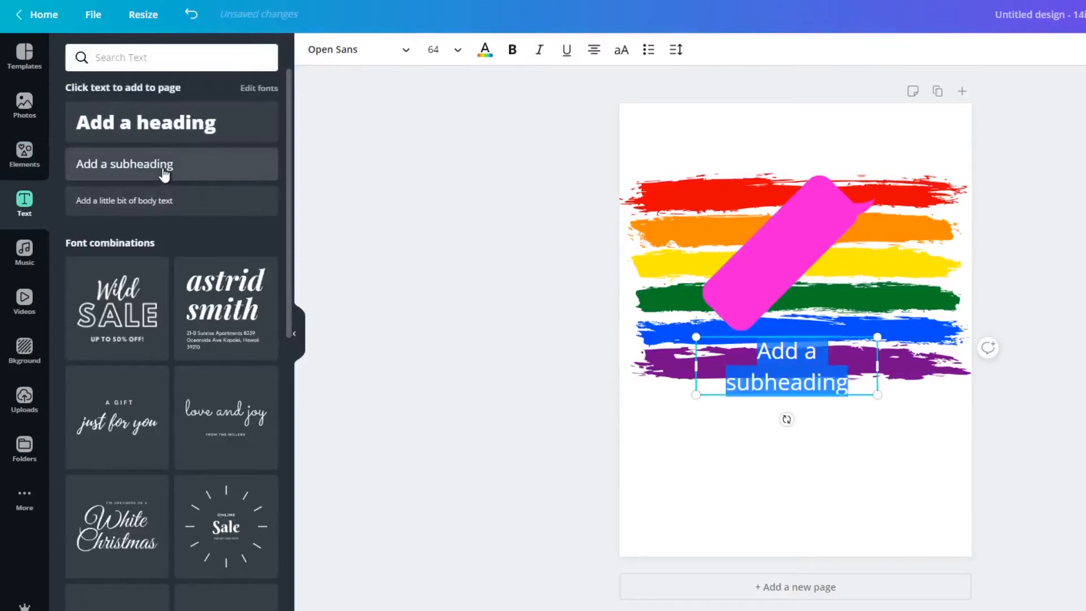
click(814, 381)
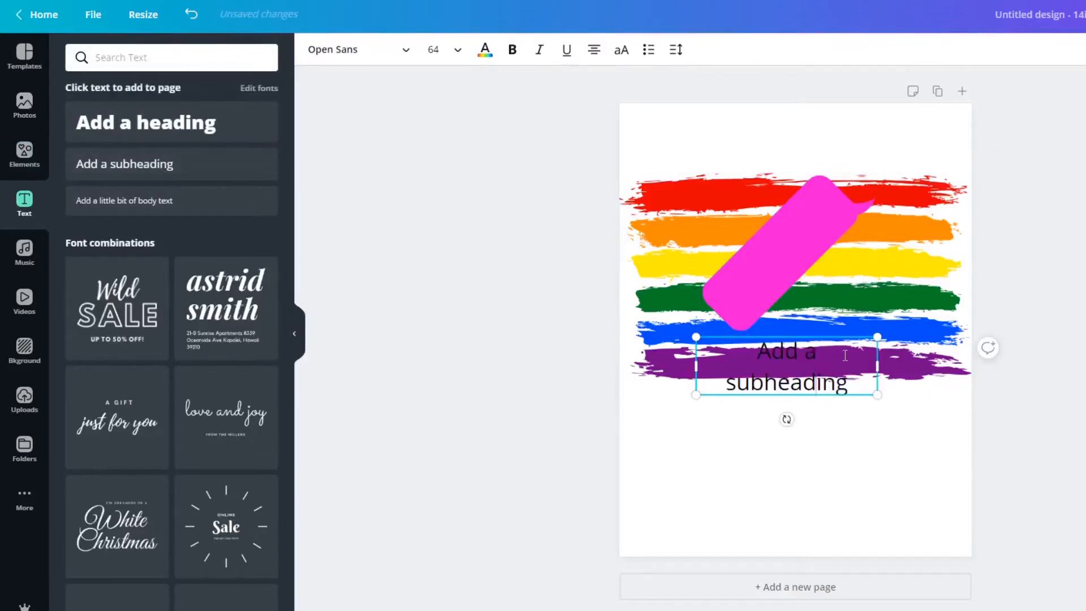
click(778, 444)
drag(803, 374, 802, 254)
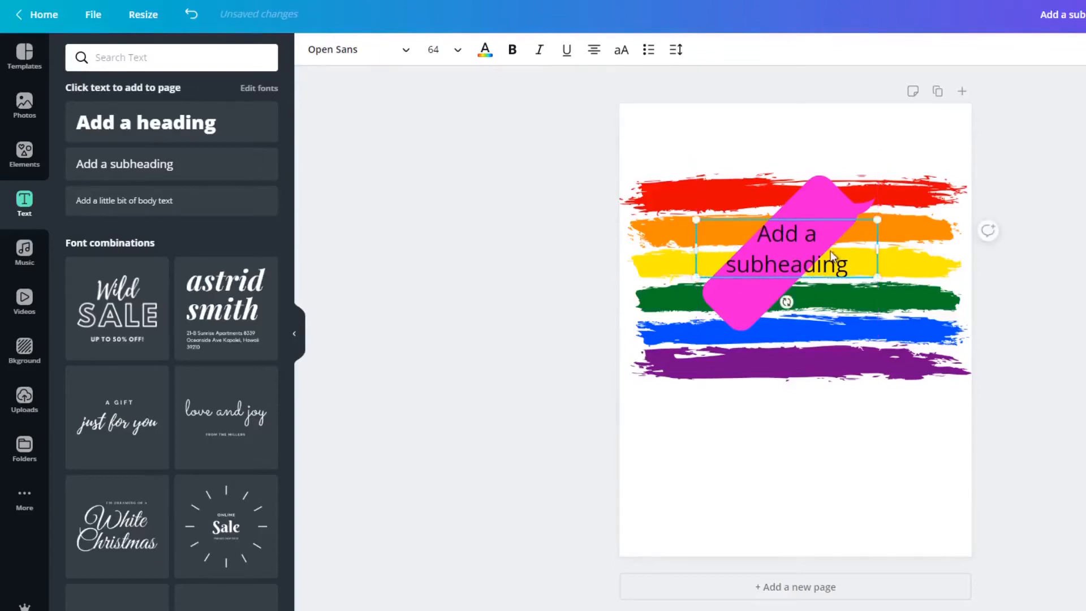
Replace the subheading's placeholder text with "Love NHS".
drag(849, 264, 757, 233)
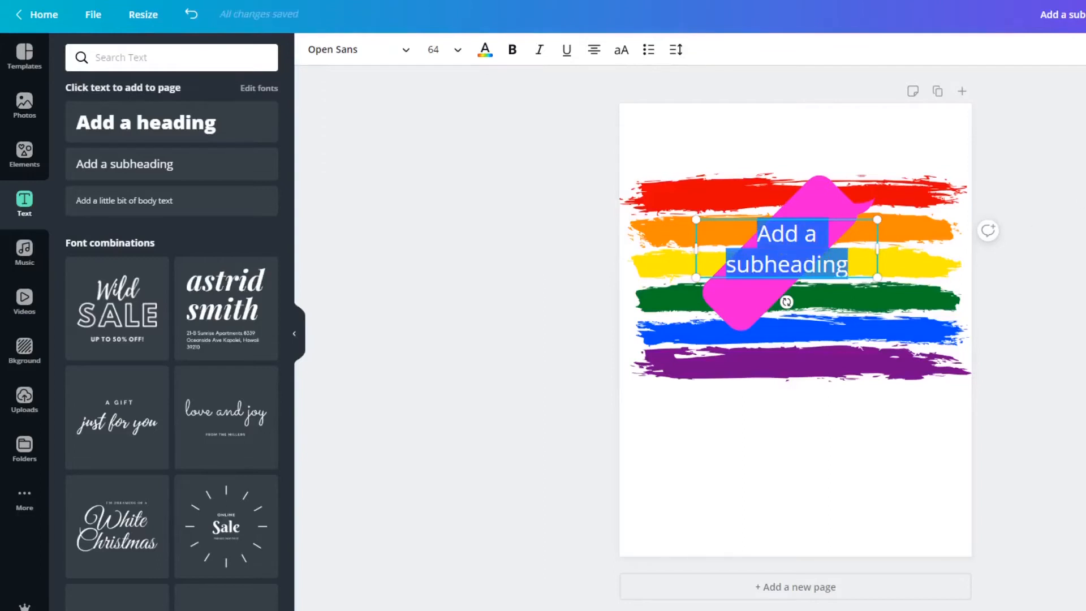
text(Love NHS)
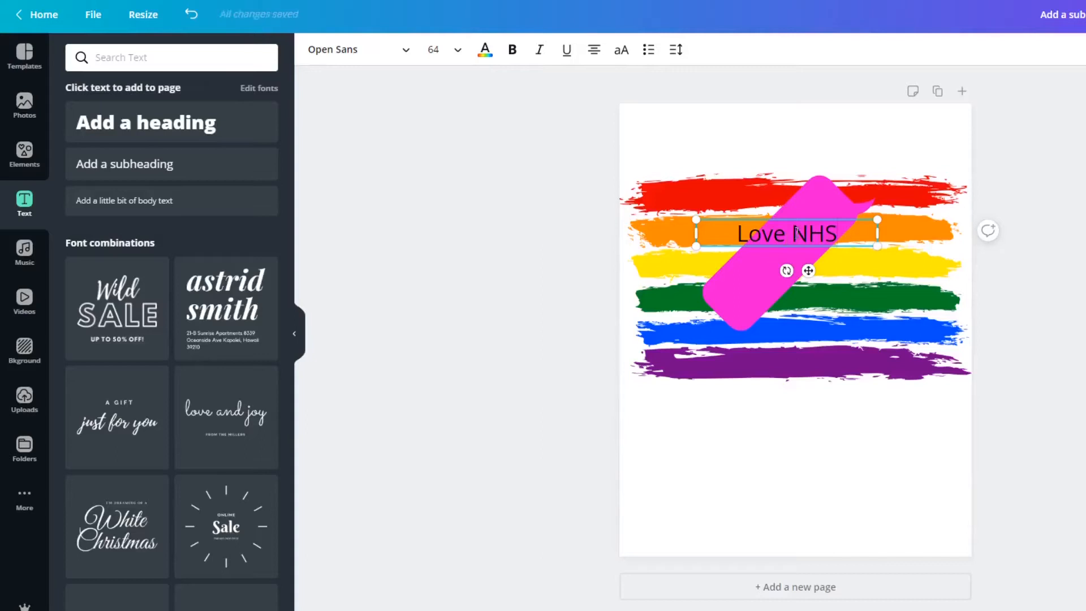
Make the "Love NHS" text bold and set its font size to 88.
triple_click(796, 233)
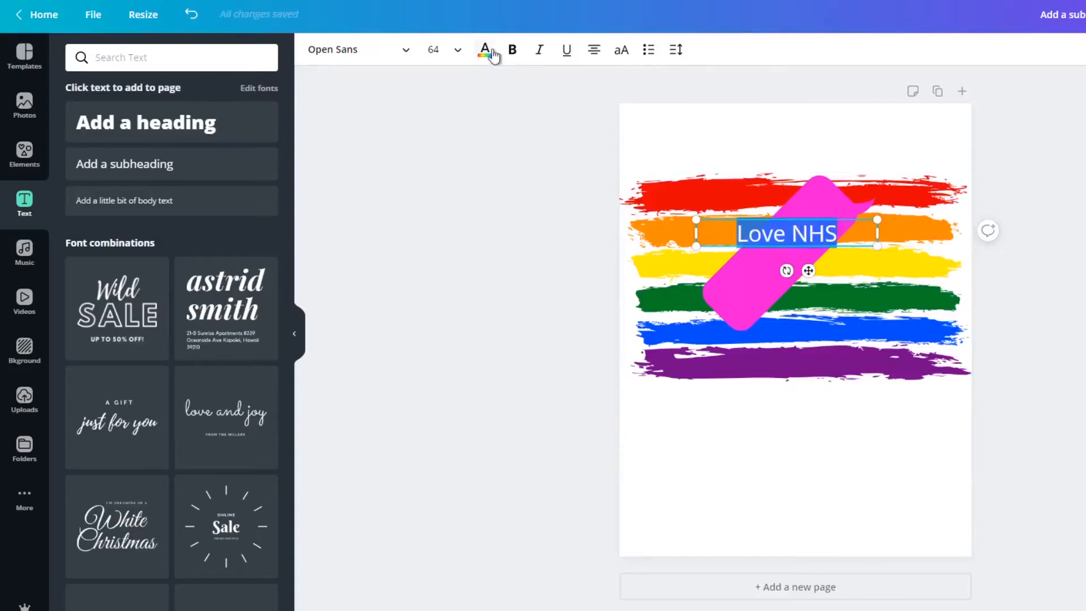
click(513, 52)
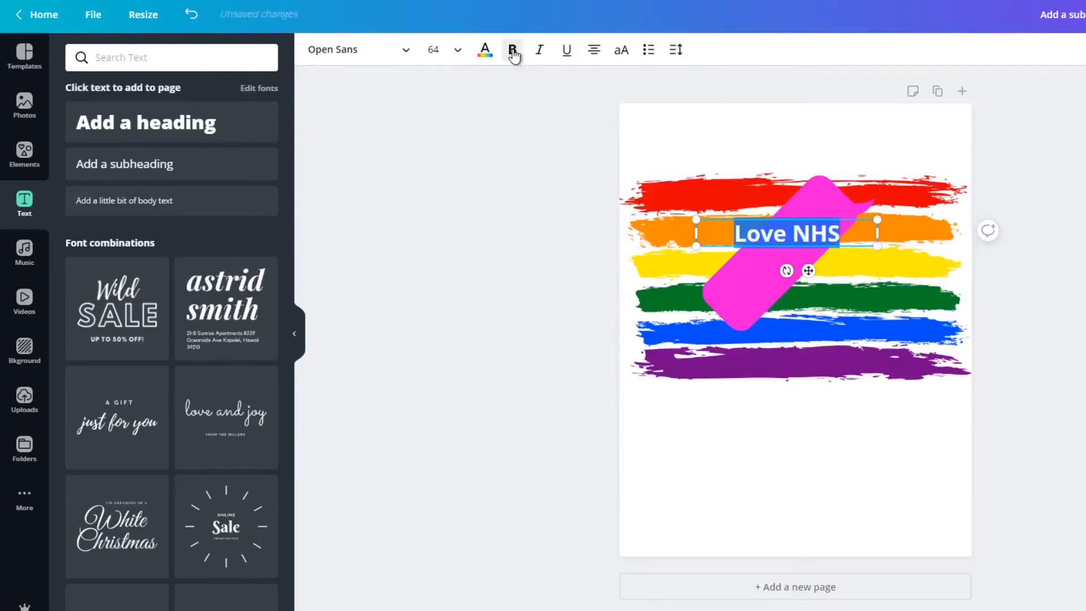
click(459, 51)
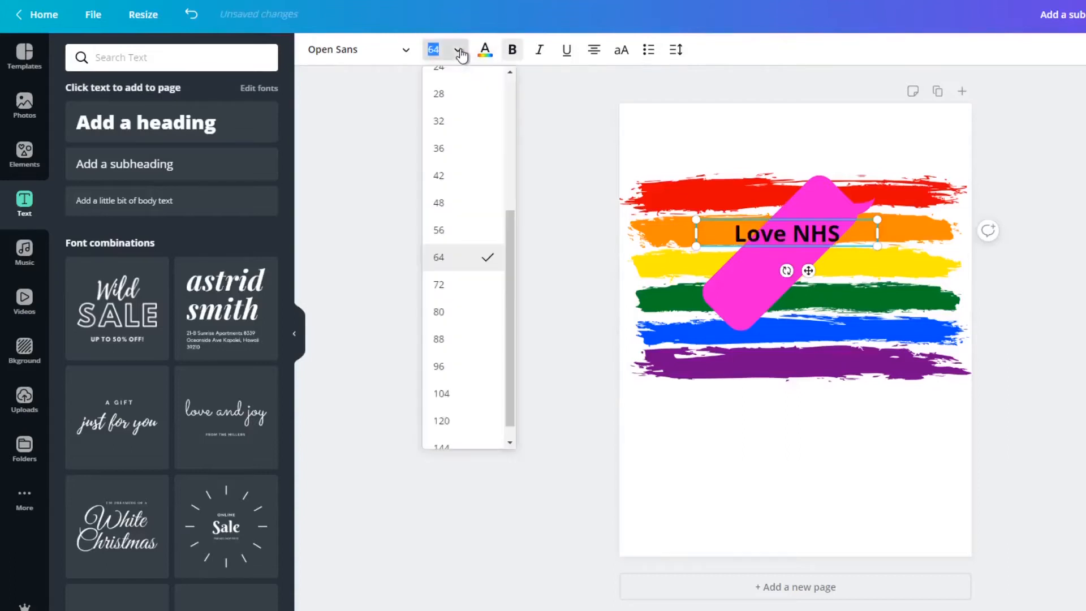
click(461, 345)
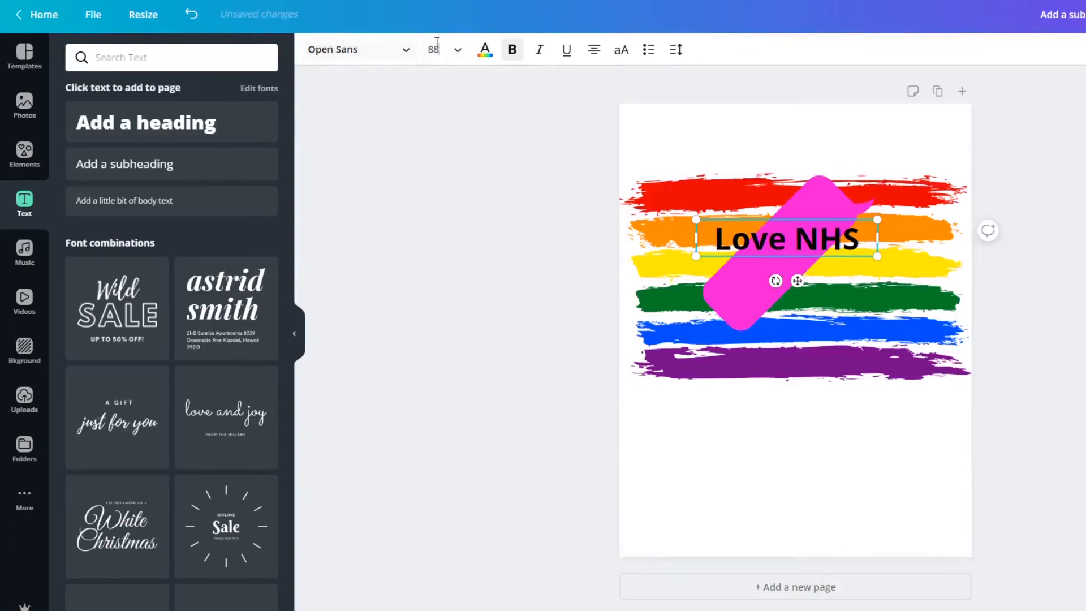
Colour the "Love NHS" text white and move it slightly down, level with the yellow stripe.
click(484, 52)
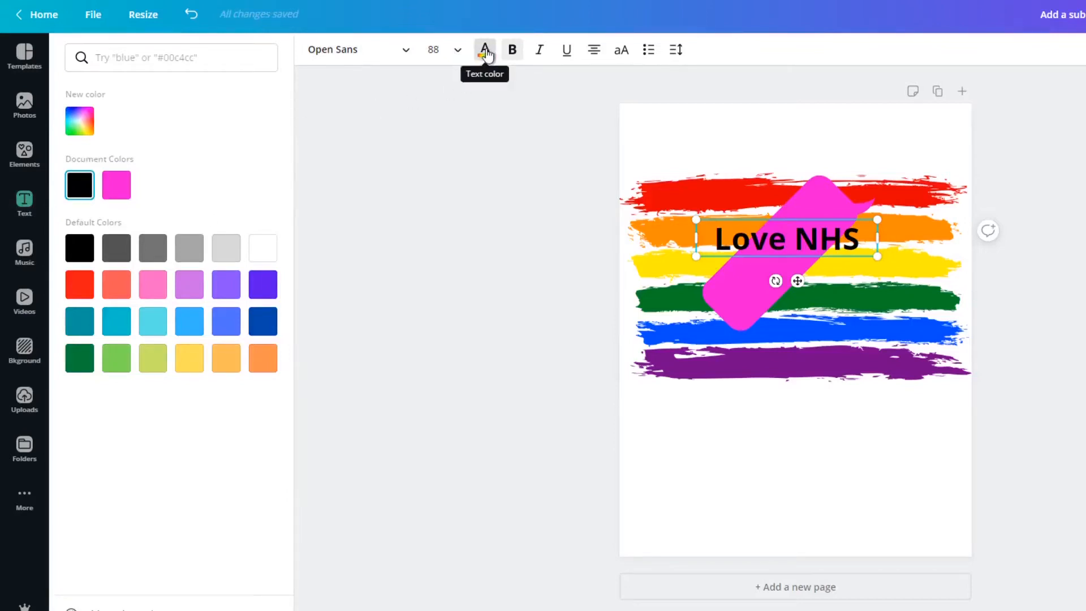
click(273, 259)
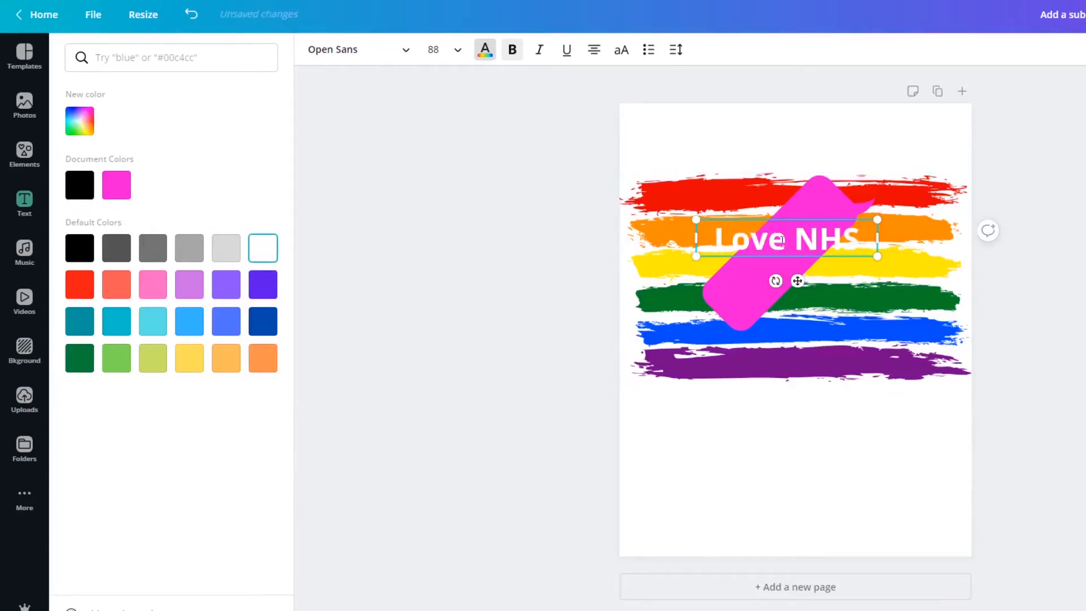
drag(781, 241, 785, 262)
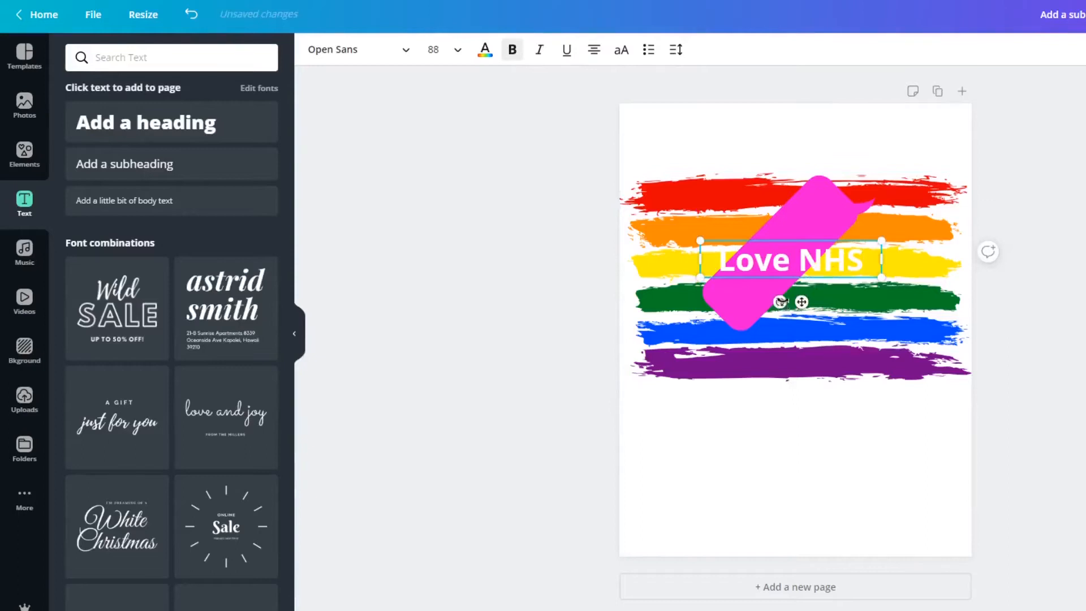
Rotate the "Love NHS" text to about -44° and centre it along the slanted pink speech bubble.
drag(780, 301, 805, 273)
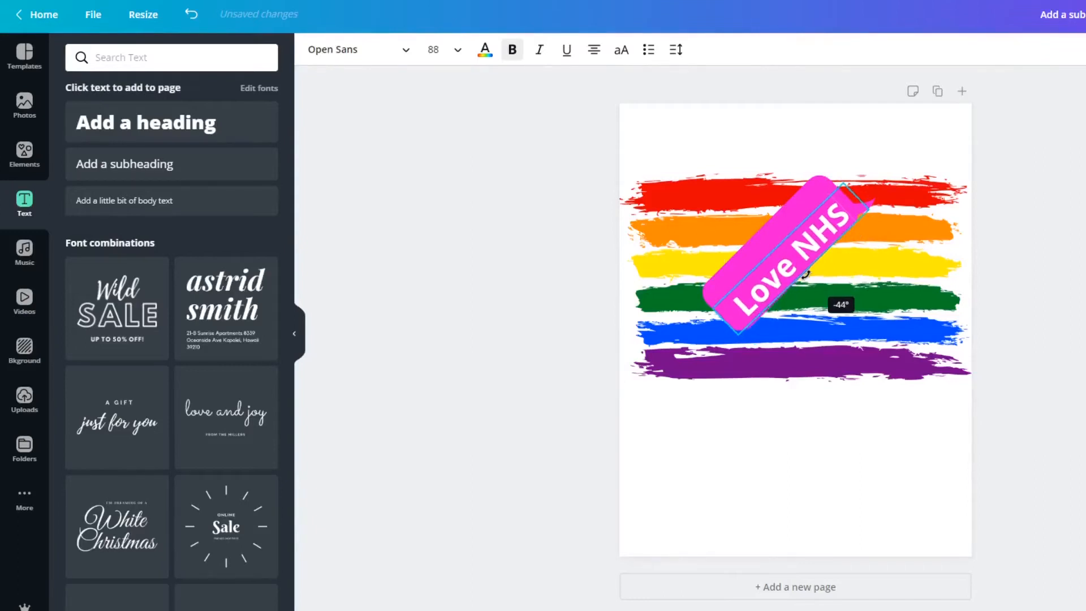
drag(805, 273, 805, 273)
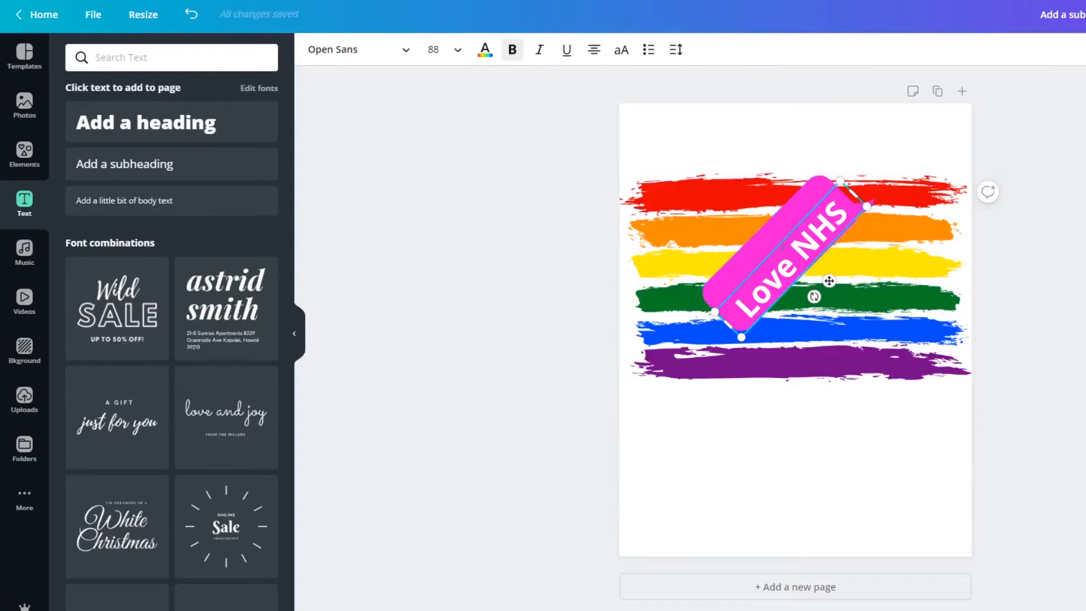
click(722, 142)
click(796, 269)
drag(792, 264, 785, 253)
click(1046, 362)
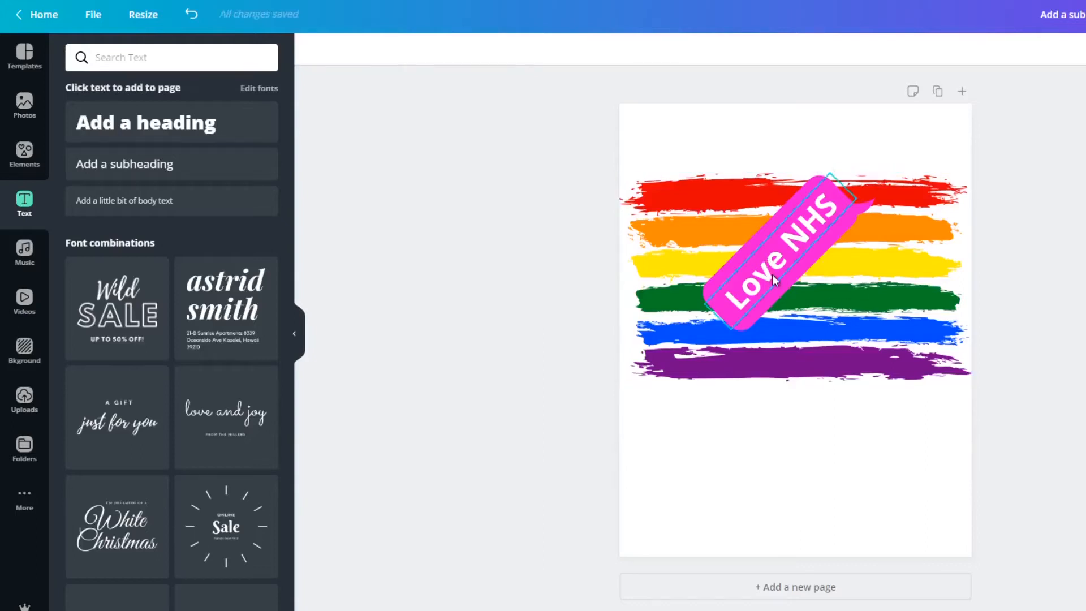
click(802, 284)
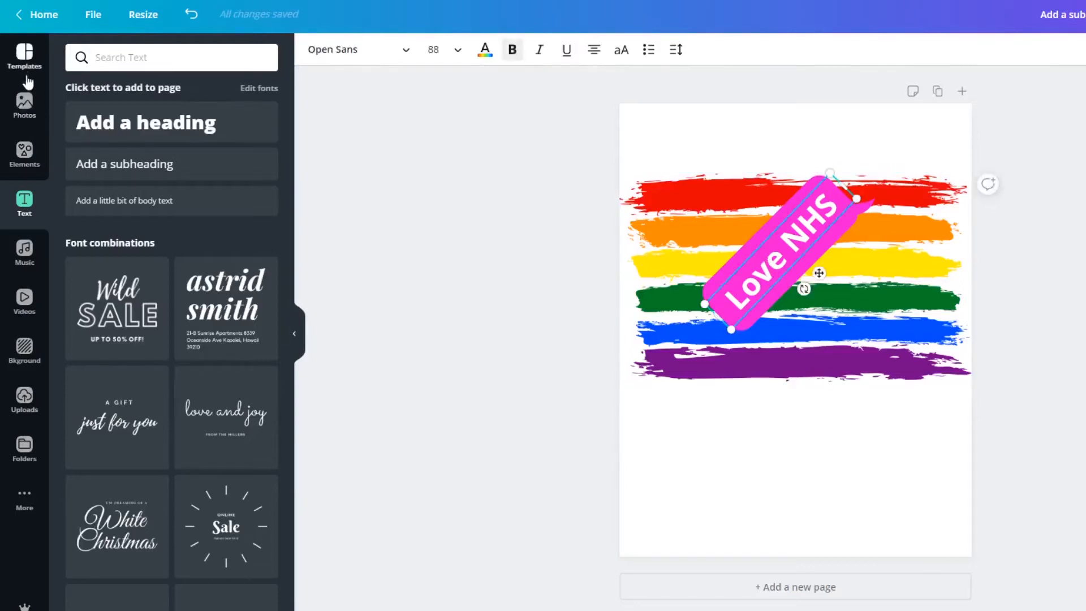
Open the full Handdrawn Love collection in the elements library and browse it to the heart drawings.
click(25, 155)
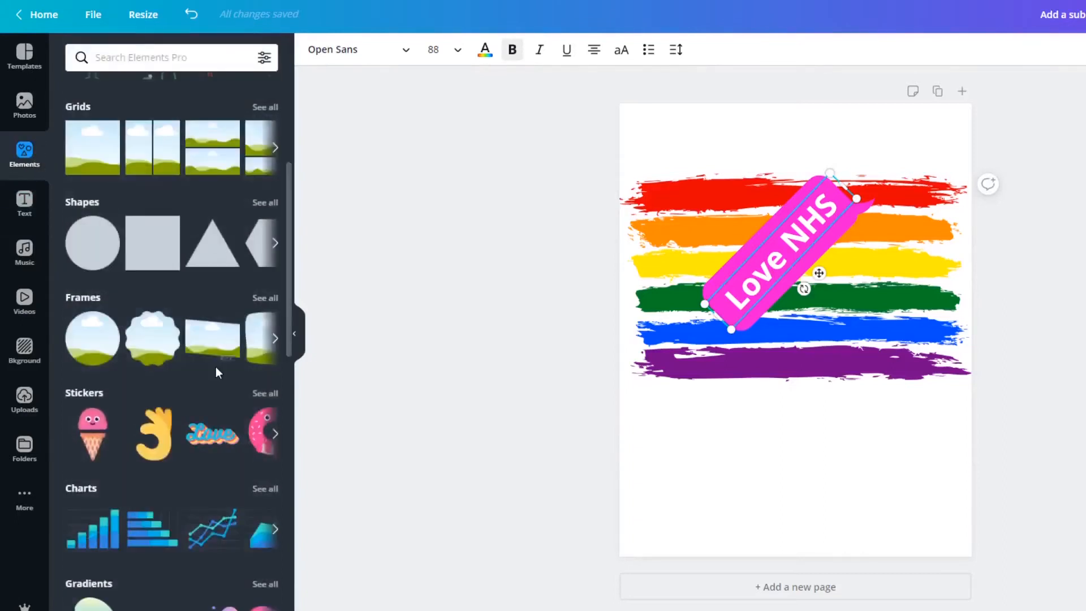
scroll(214, 368, down, 3)
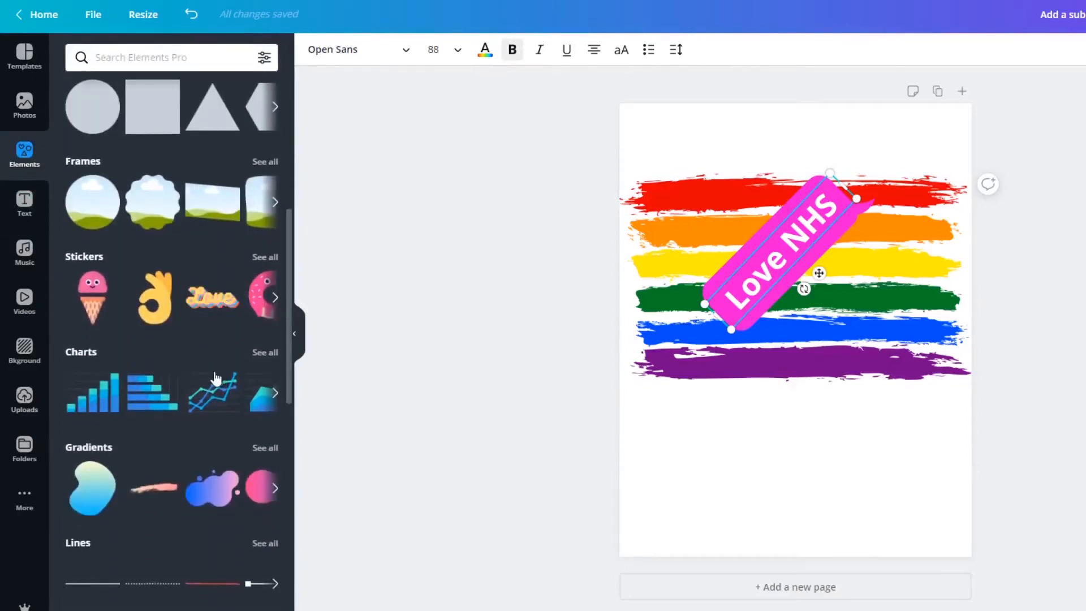
scroll(216, 378, down, 2)
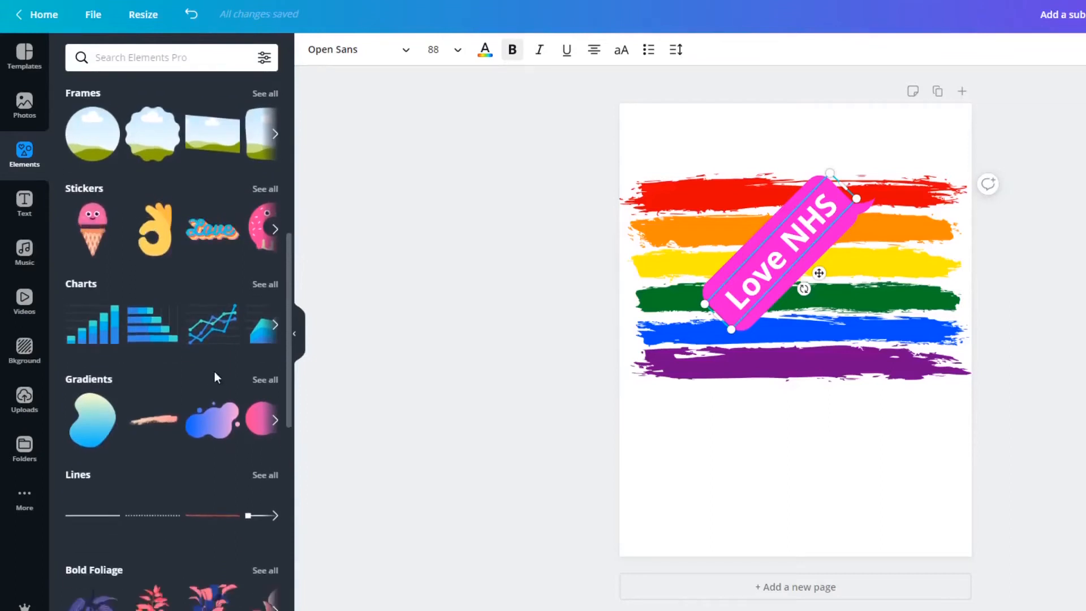
scroll(214, 378, down, 4)
scroll(214, 379, down, 6)
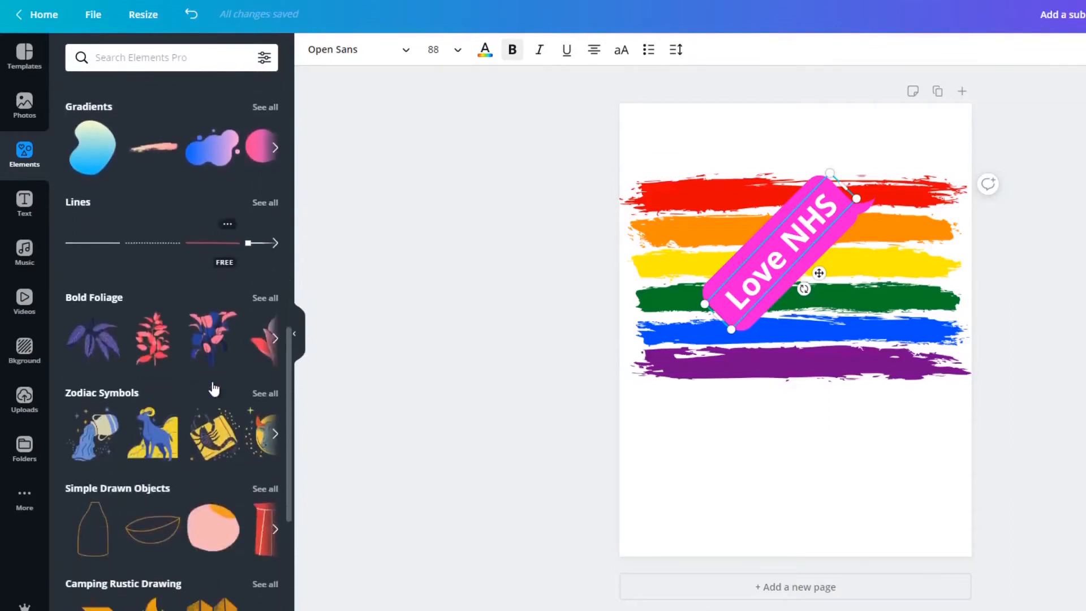
scroll(214, 386, down, 10)
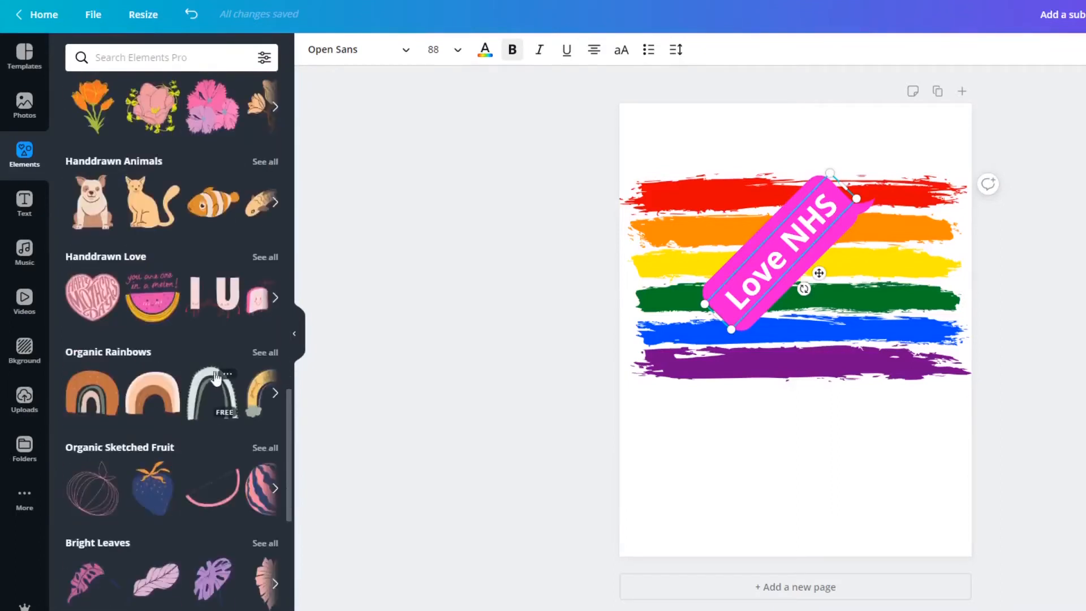
click(263, 257)
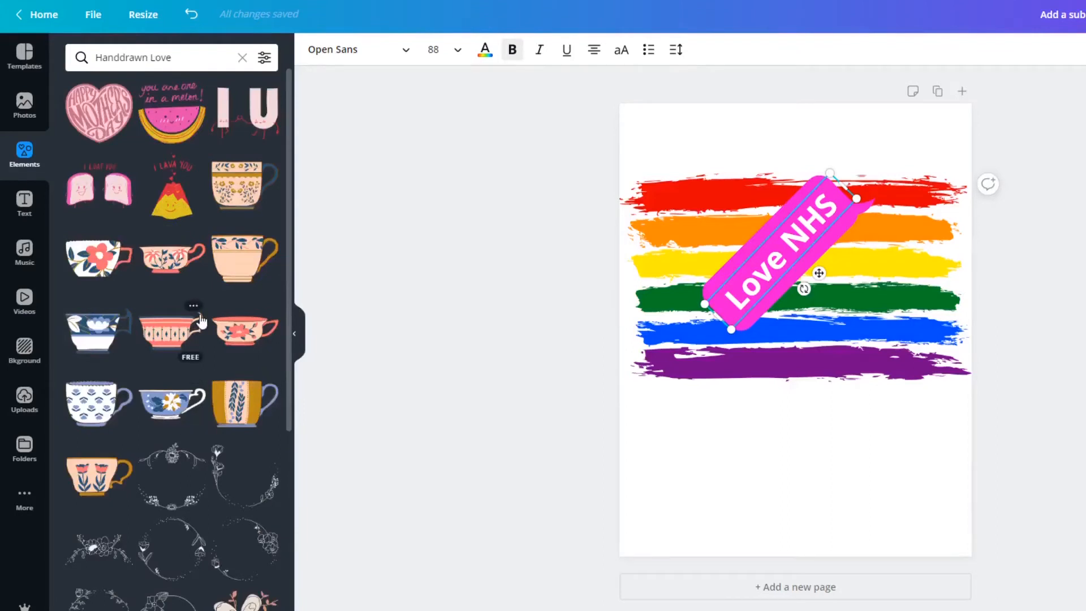
scroll(200, 320, down, 15)
scroll(192, 341, down, 10)
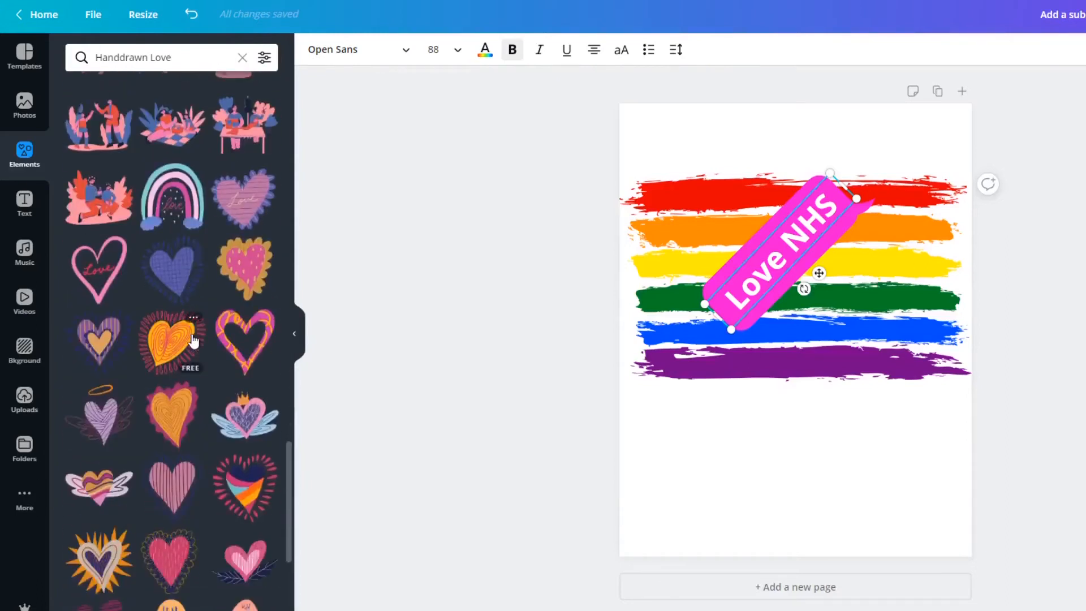
scroll(193, 342, down, 2)
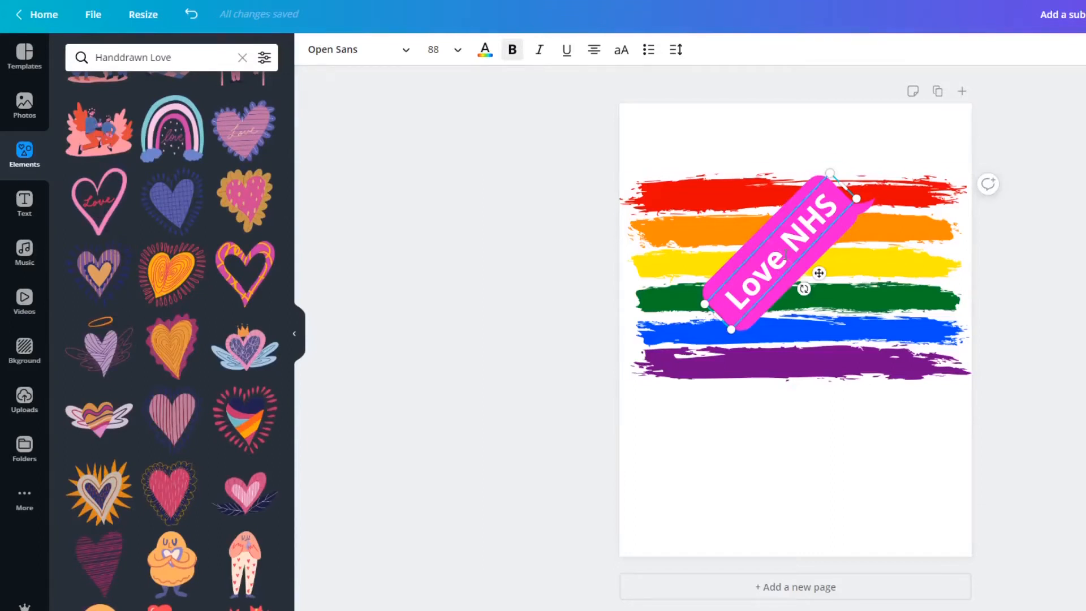
Shorten the text on the pink speech bubble to "NHS".
key(Delete)
key(Delete)
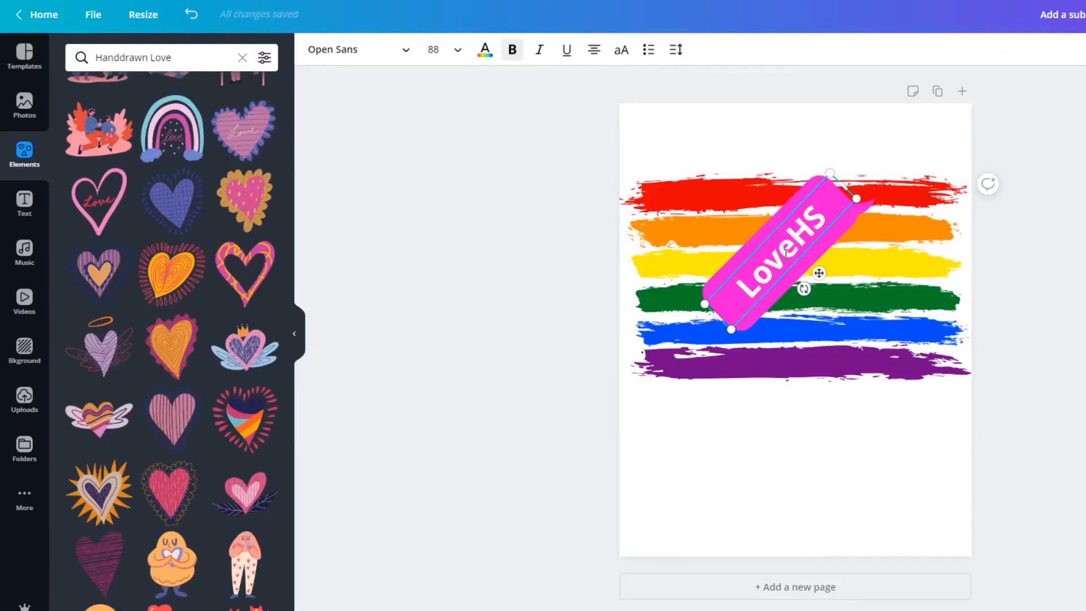
text(N)
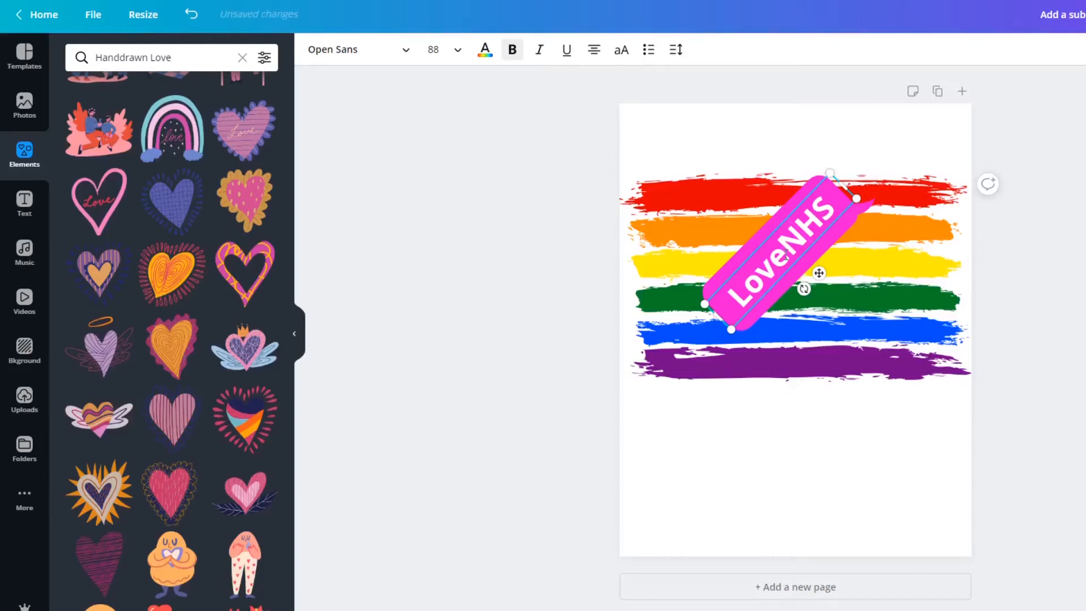
key(BackSpace)
key(BackSpace)
key(BackSpace)
key(BackSpace)
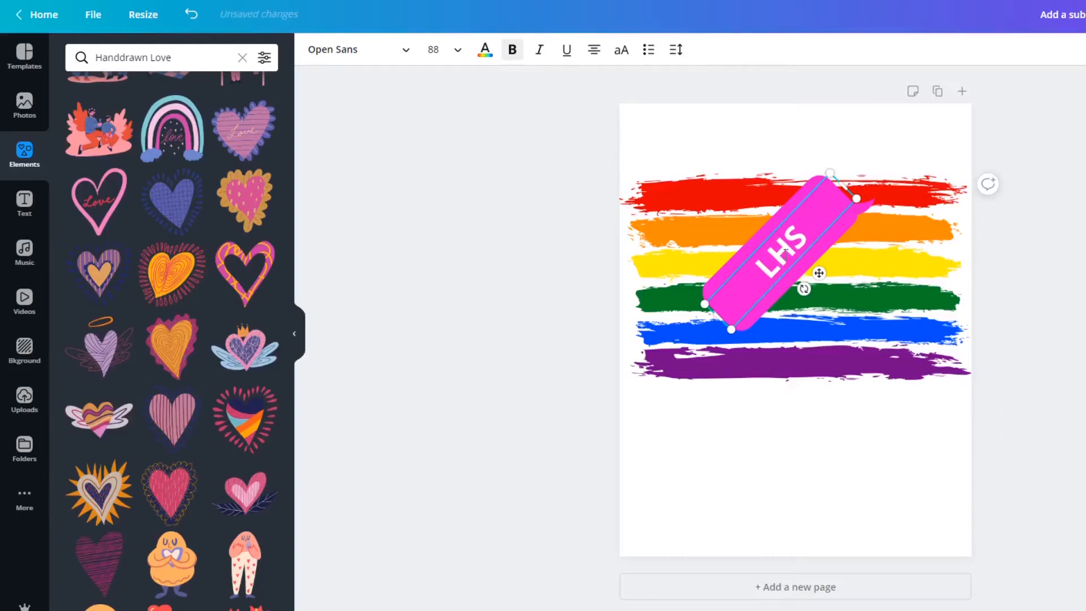
key(BackSpace)
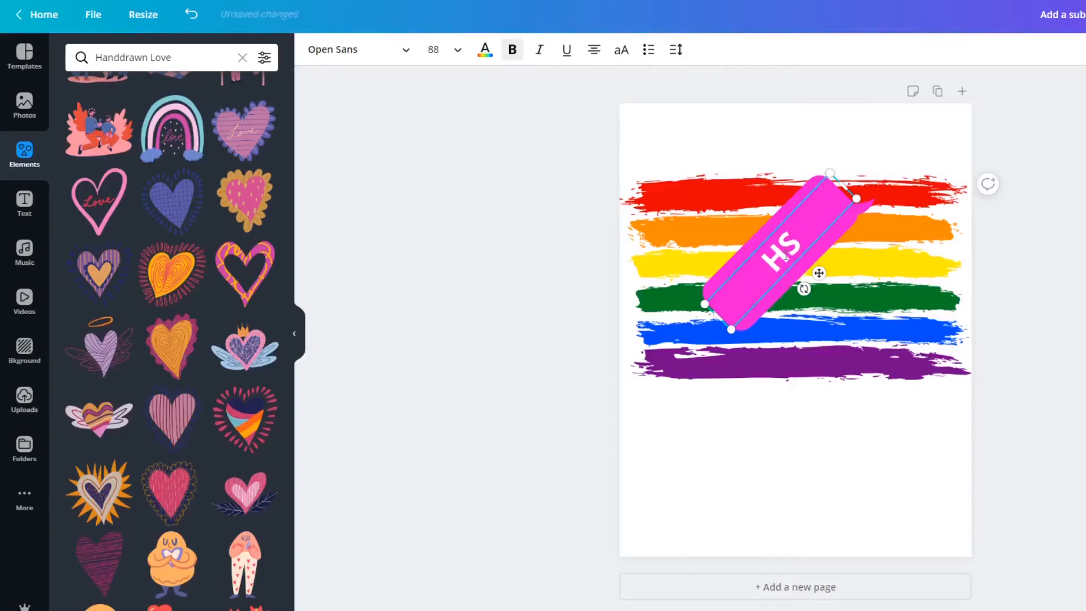
text(N)
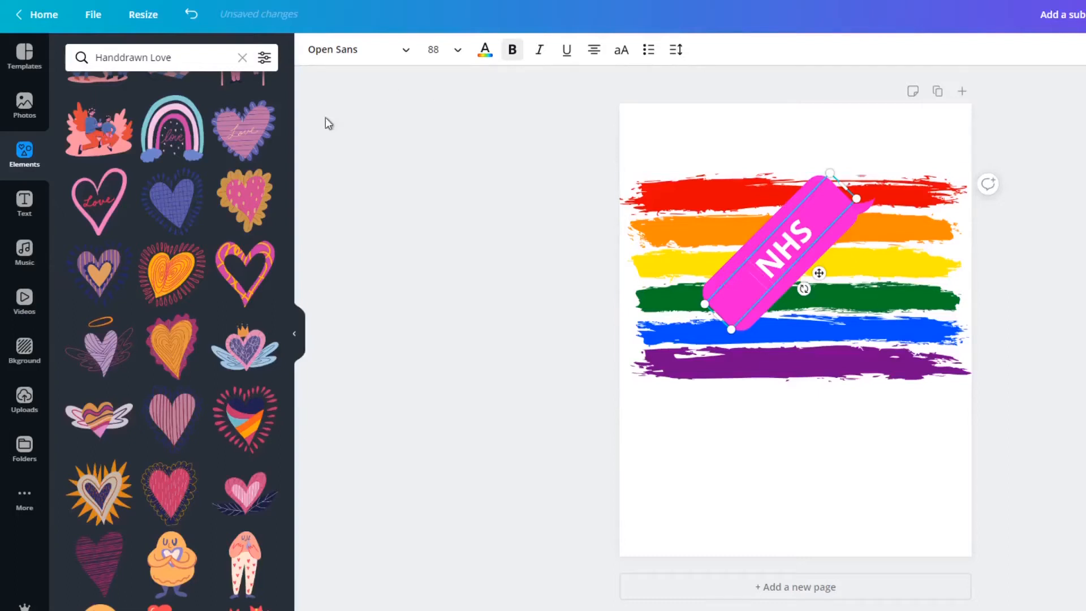
Add the pink outlined heart with the handwritten word "Love" and move it up over the speech bubble so it overlaps "NHS".
click(97, 222)
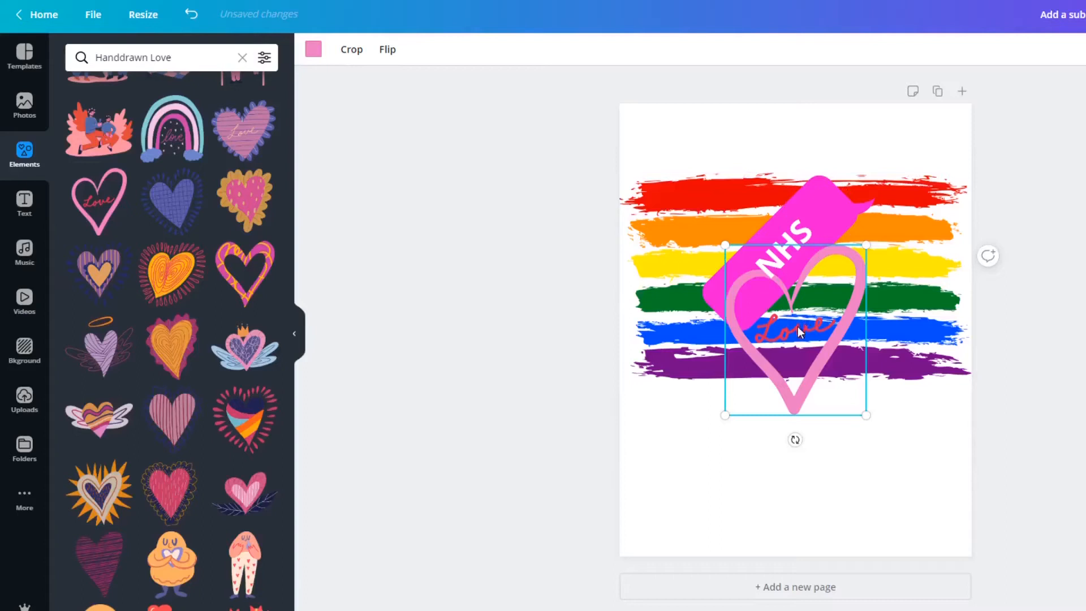
drag(817, 321, 773, 277)
key(Escape)
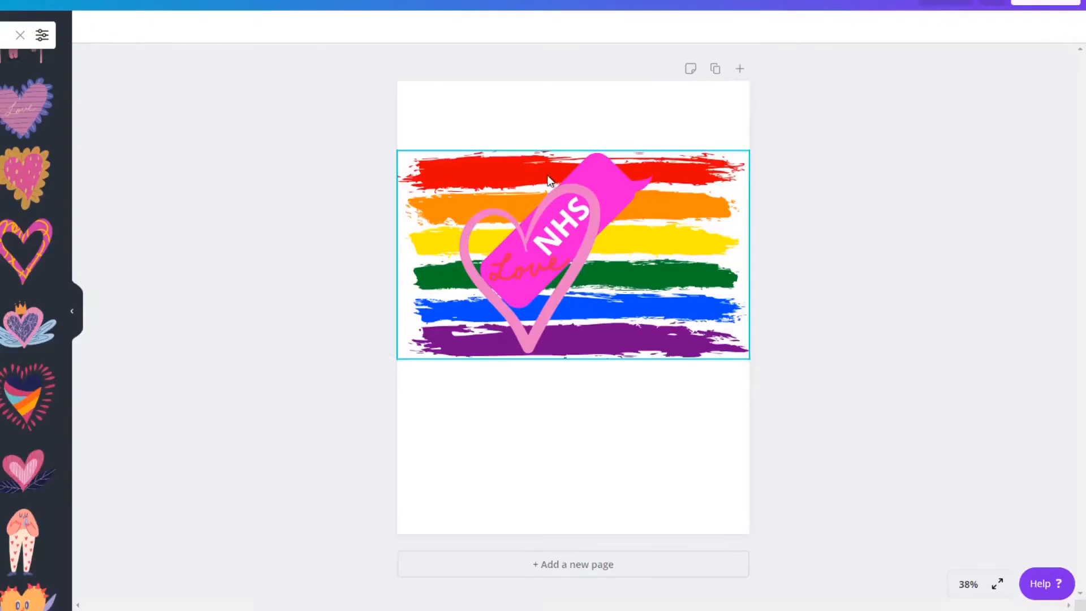
click(772, 204)
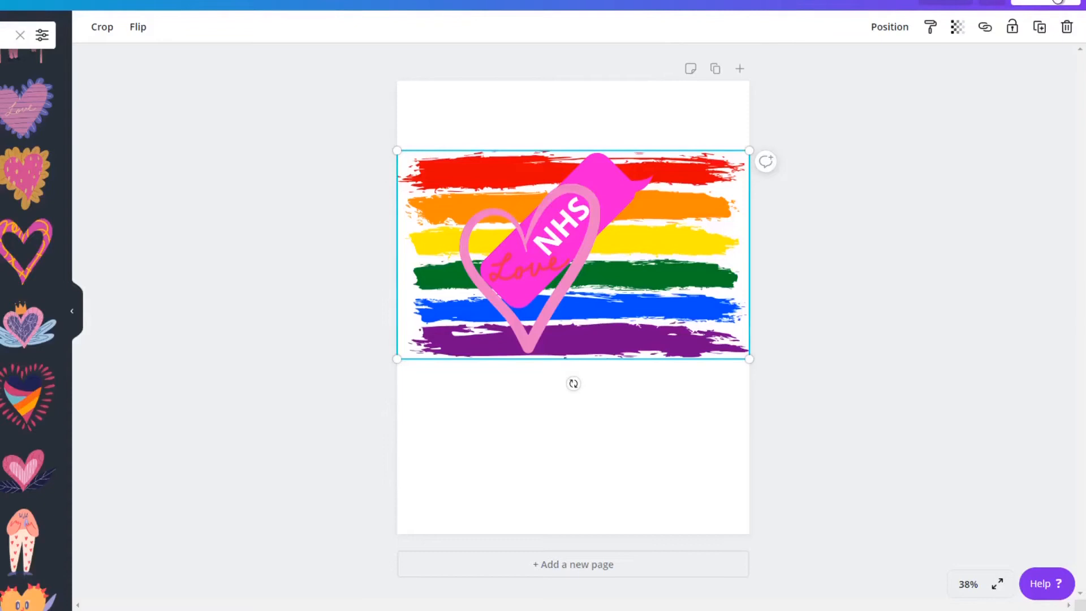
Download the design as a PNG with a transparent background.
click(1057, 2)
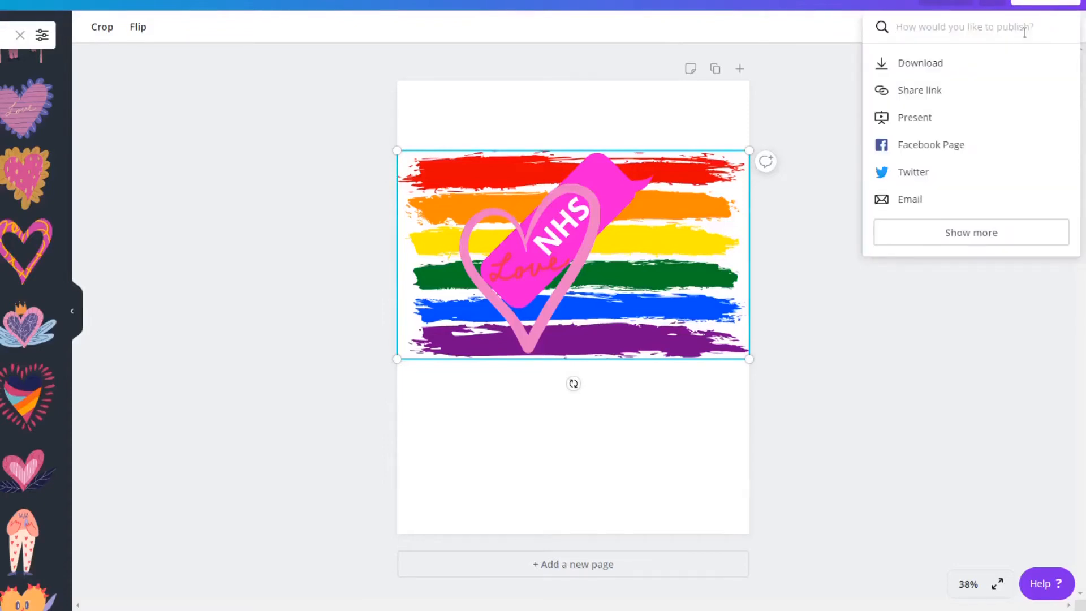
click(932, 72)
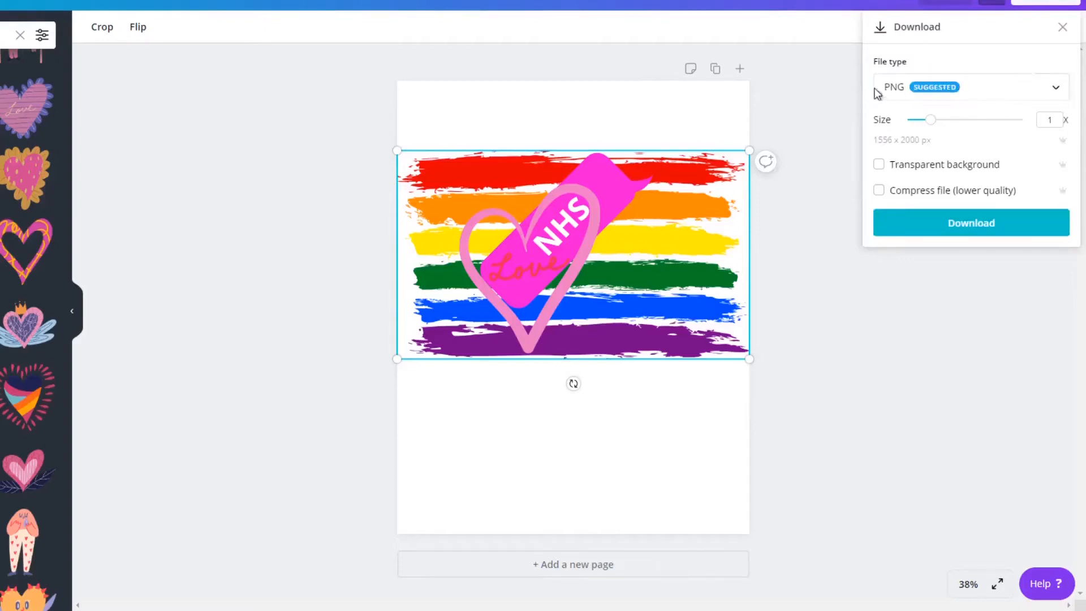
click(1058, 90)
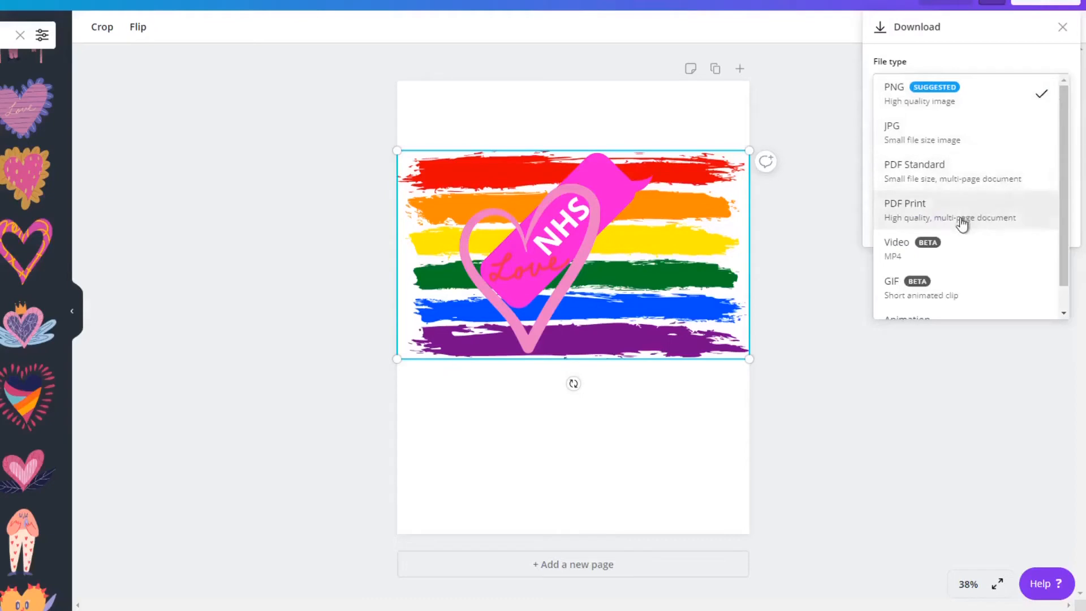
scroll(944, 291, down, 1)
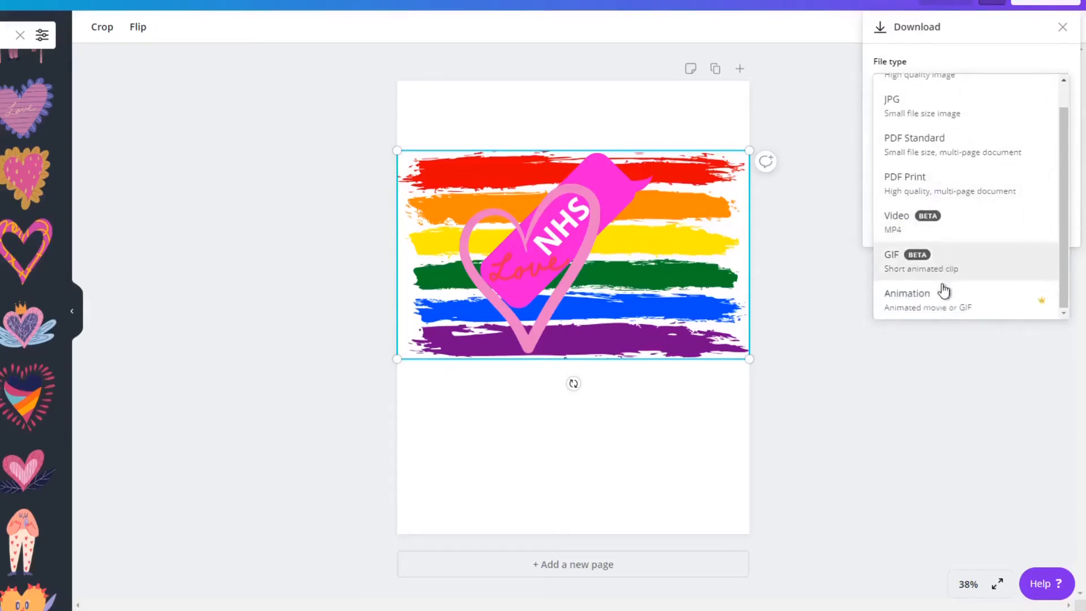
scroll(944, 292, up, 1)
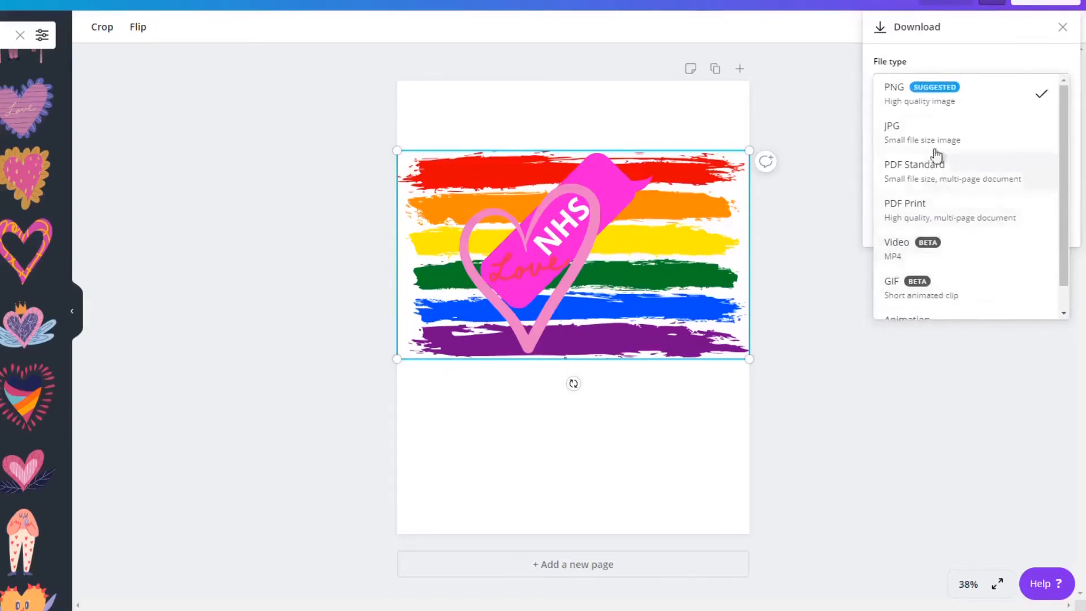
click(940, 104)
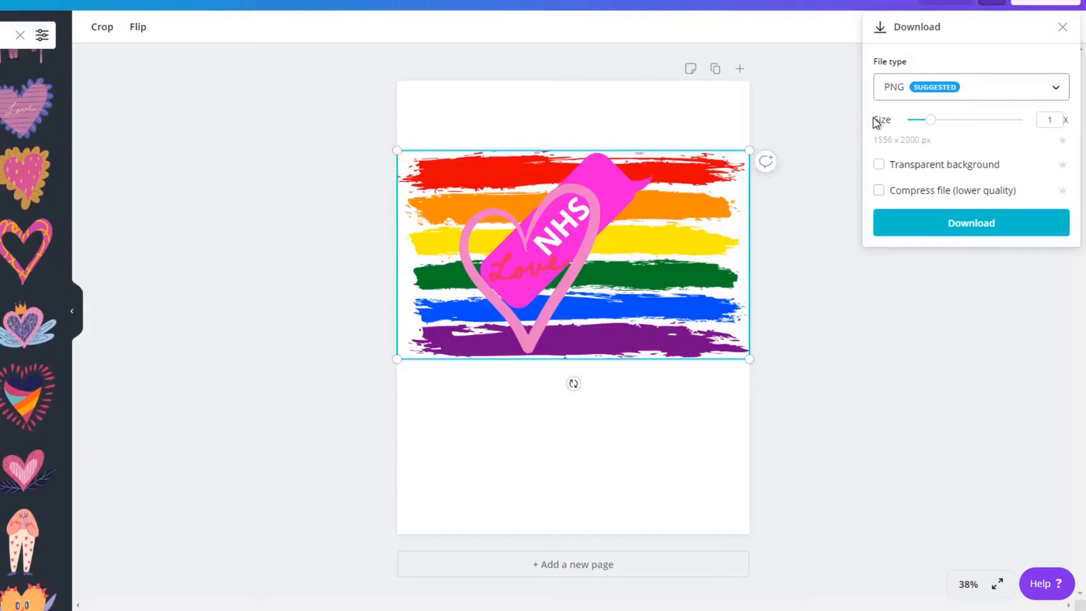
click(881, 168)
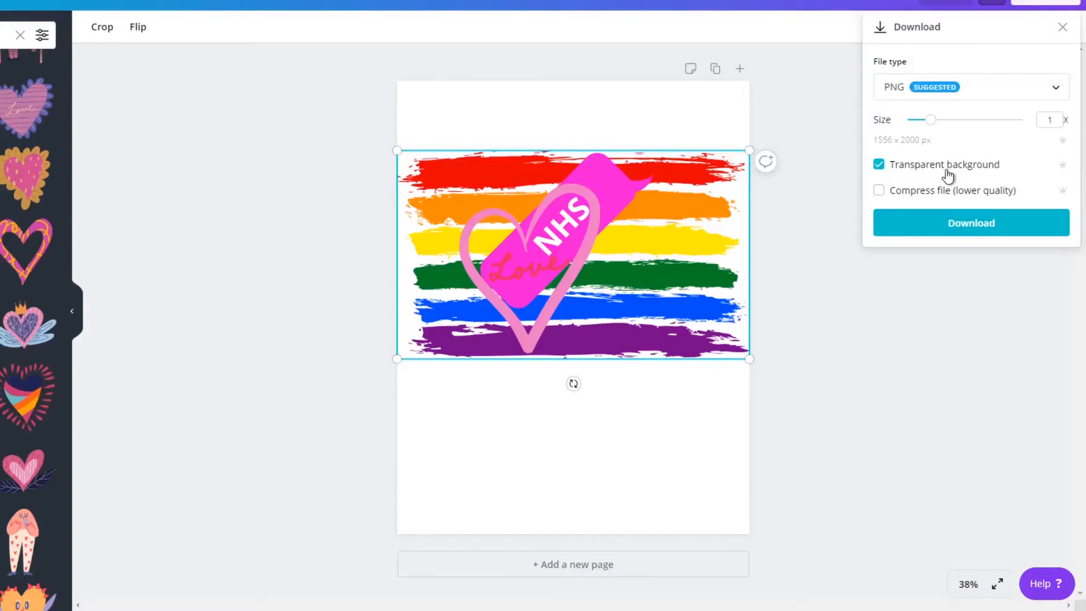
click(971, 227)
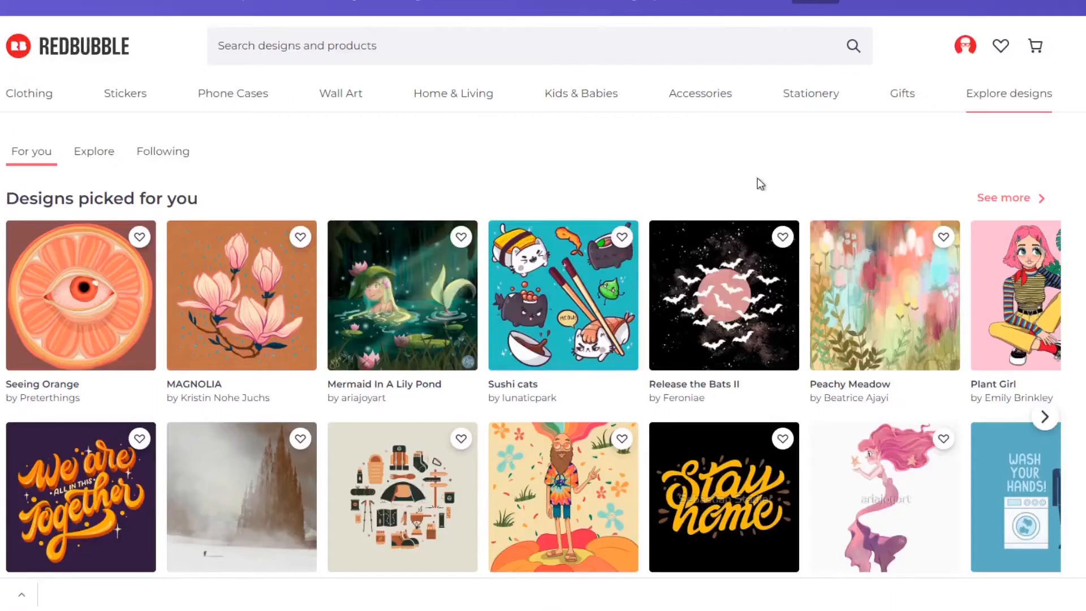
Switch to the Redbubble website and open its "Sell your art" page.
scroll(1010, 128, down, 13)
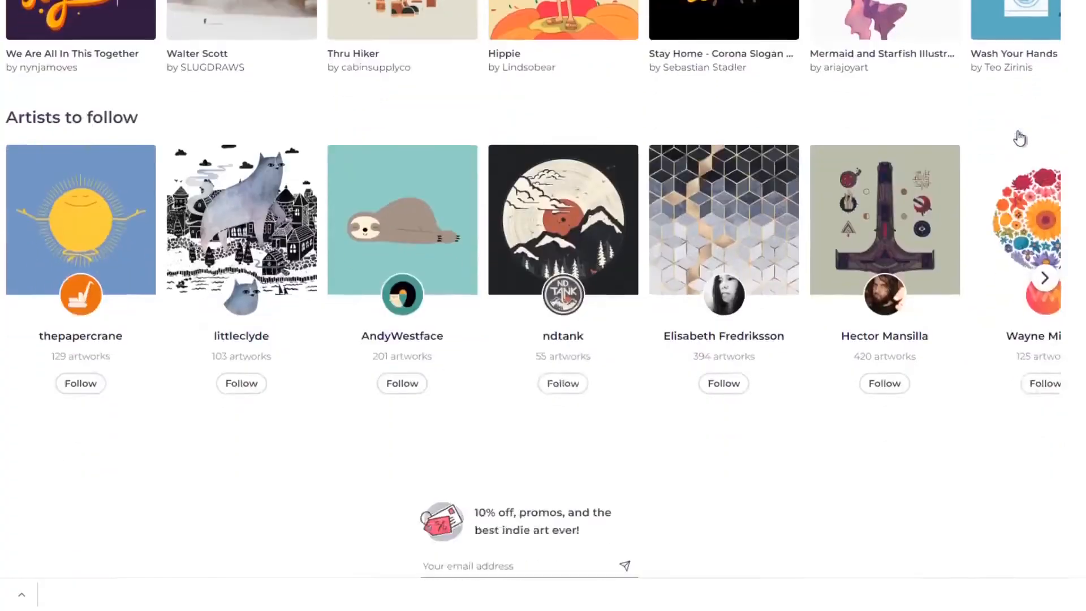
scroll(1020, 136, down, 7)
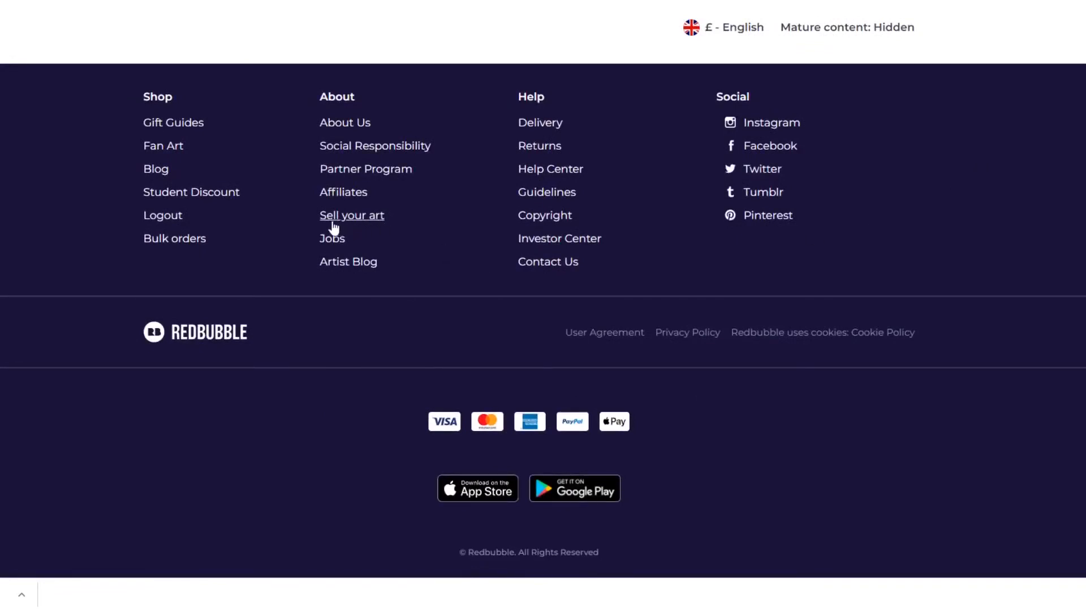
click(377, 224)
Examine the "Sell your art" page's sections on product range, art ownership and the pricing system.
scroll(912, 188, down, 8)
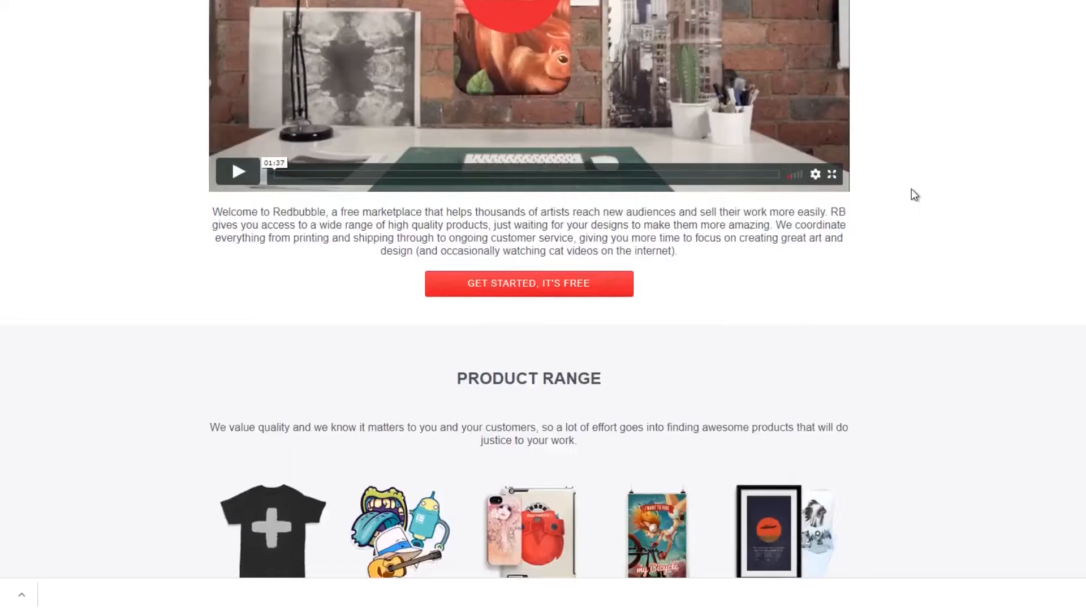
scroll(911, 189, down, 3)
scroll(912, 189, down, 3)
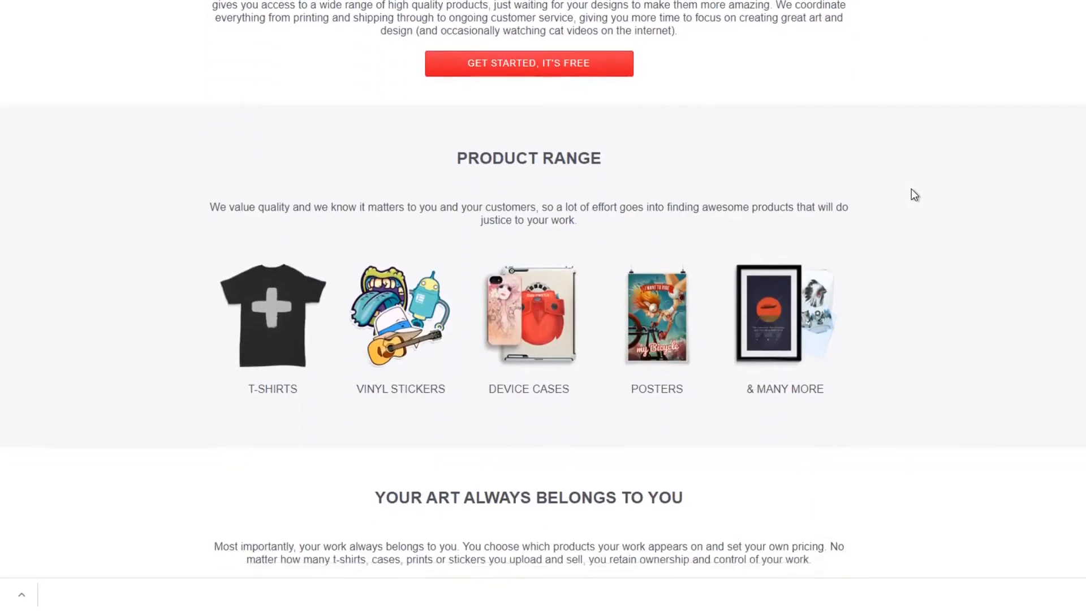
scroll(911, 195, down, 2)
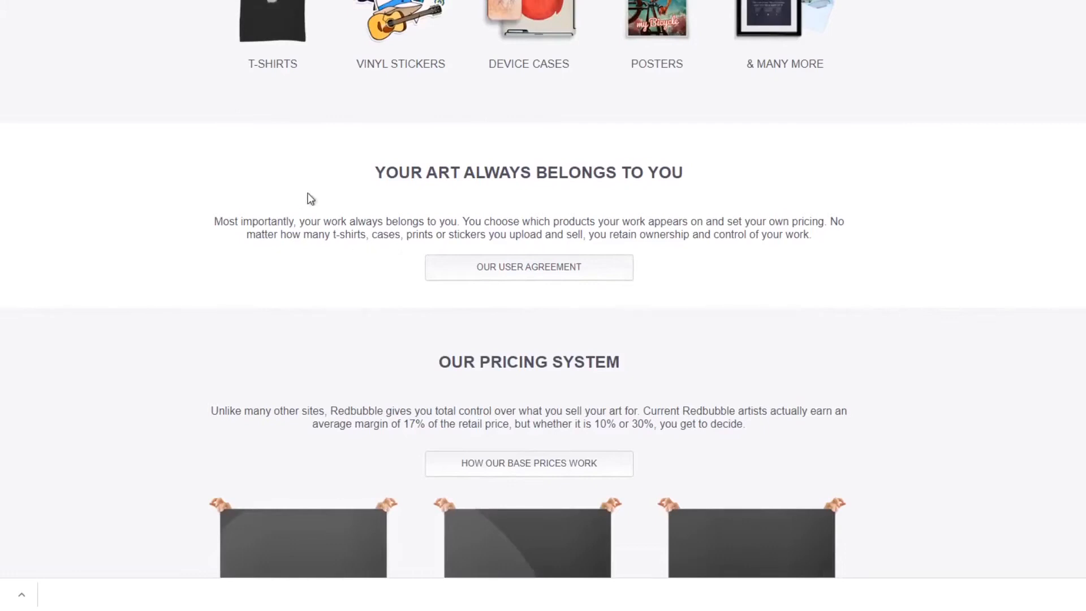
drag(374, 174, 599, 187)
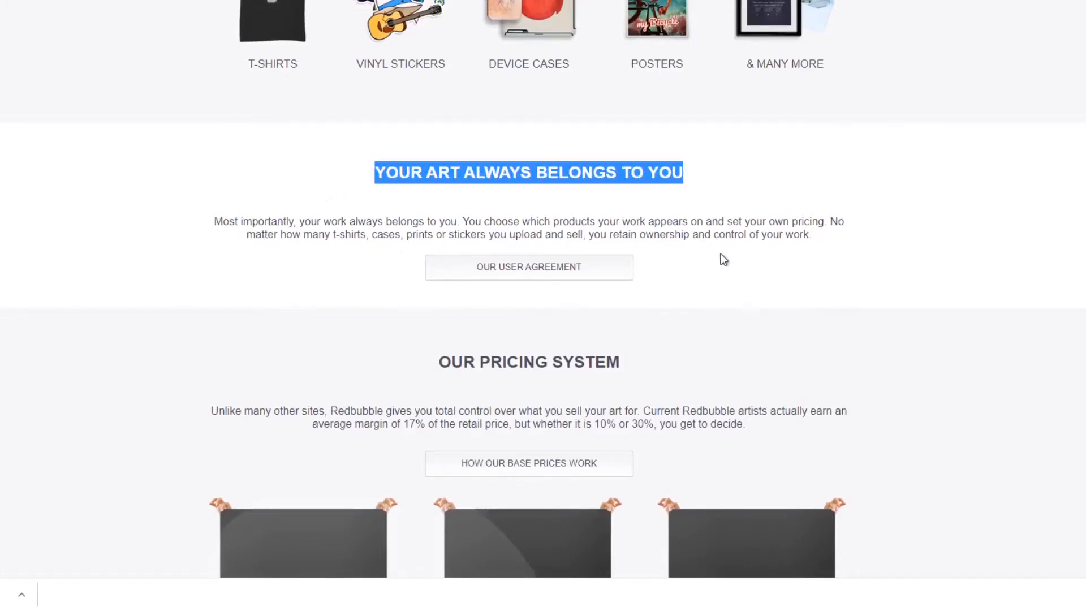
scroll(721, 252, down, 4)
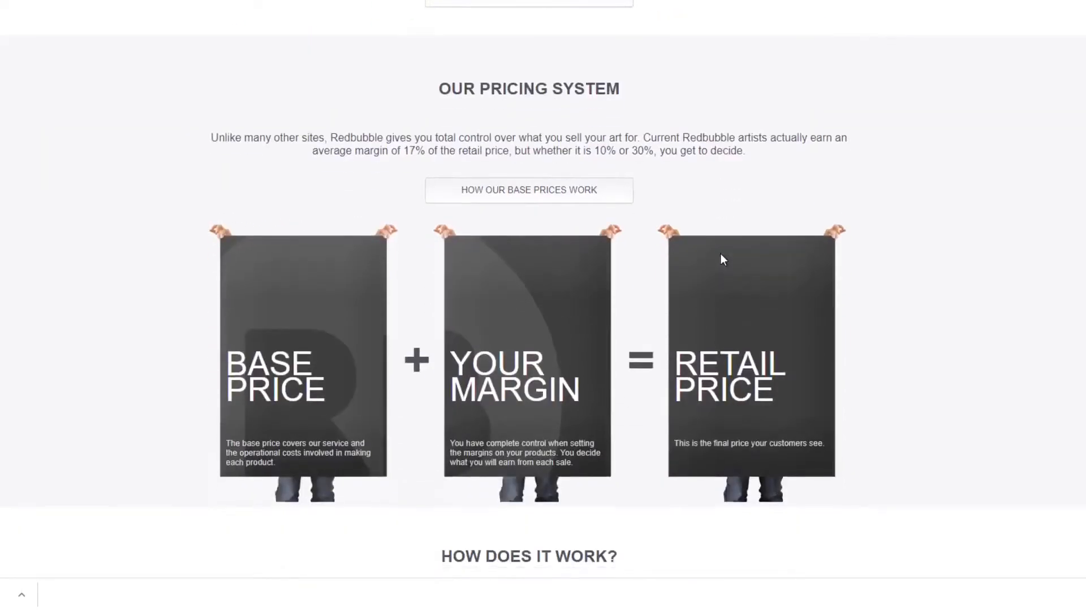
Examine how the base price and artist margin form the retail price, and the "How does it work?" section.
scroll(721, 259, down, 2)
scroll(721, 253, down, 2)
scroll(721, 253, up, 3)
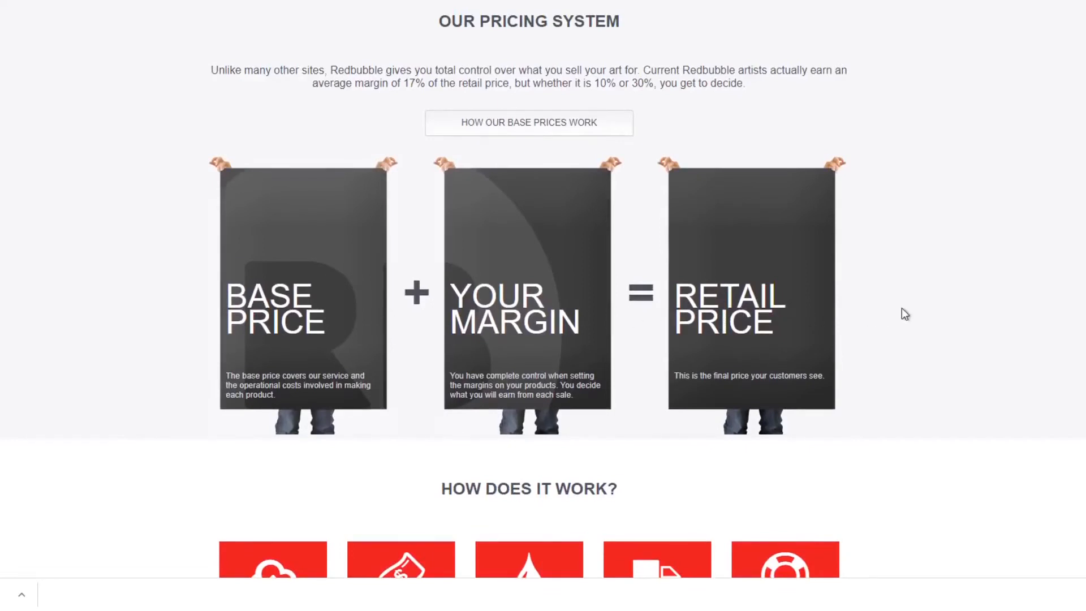
scroll(906, 307, down, 5)
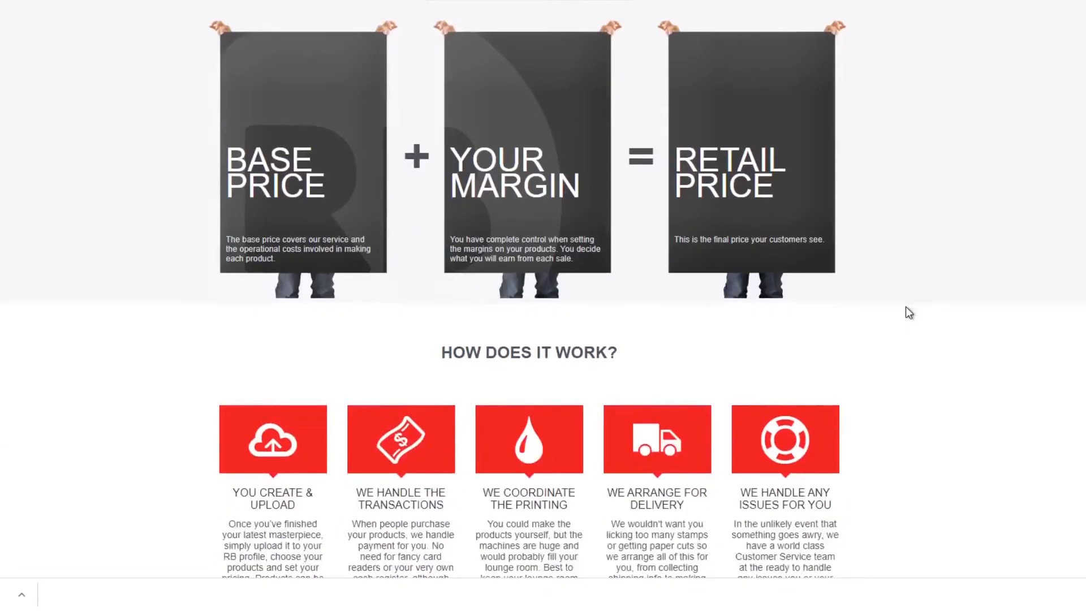
scroll(905, 307, down, 1)
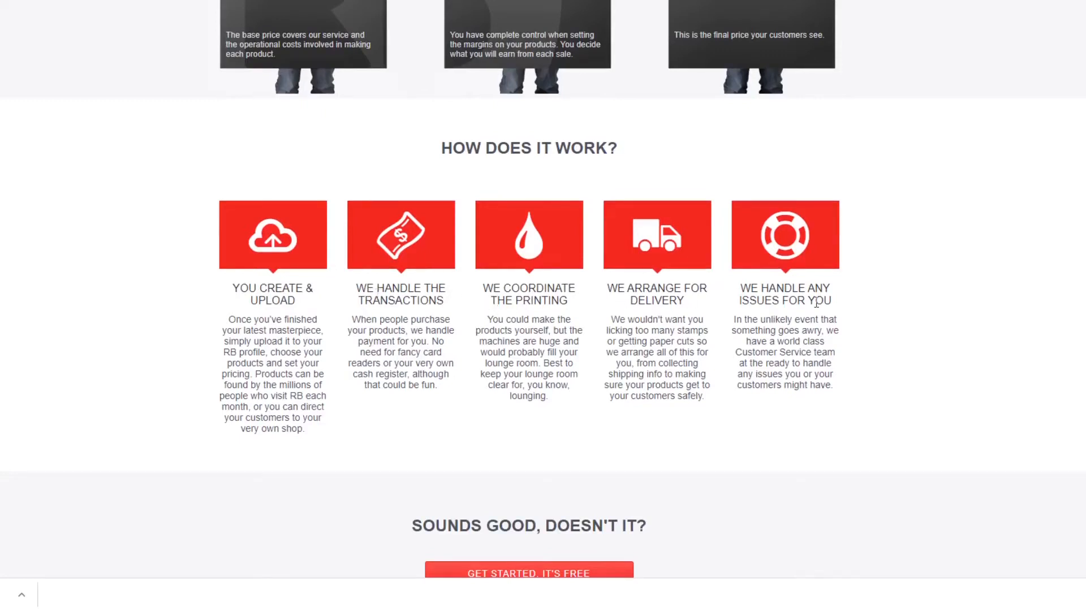
scroll(849, 307, down, 3)
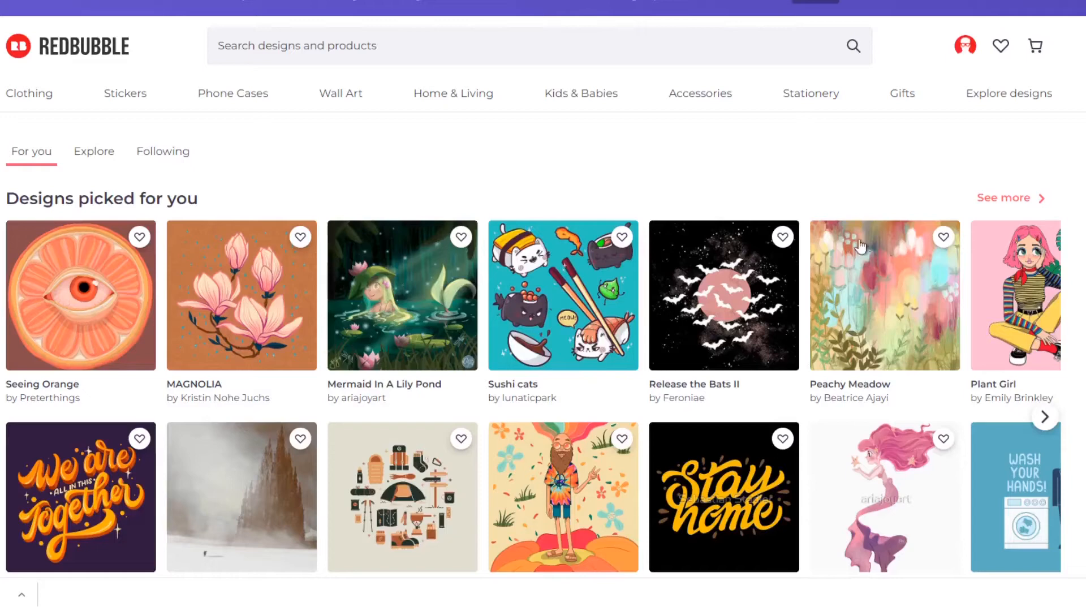
Look through the home page's picked designs and artists to follow, and set mature content to visible.
scroll(802, 170, down, 4)
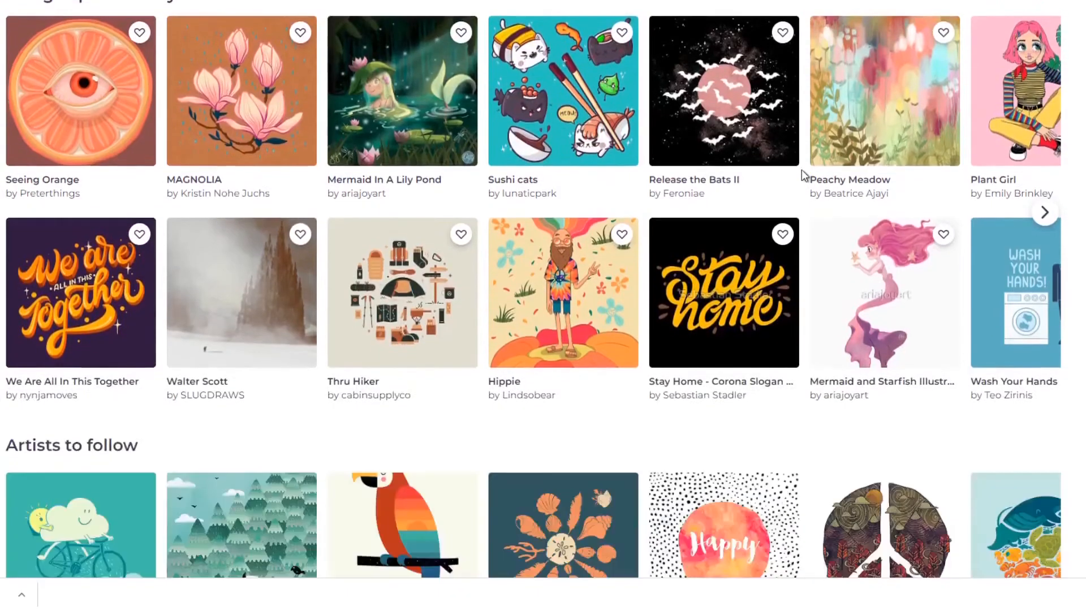
scroll(804, 175, down, 5)
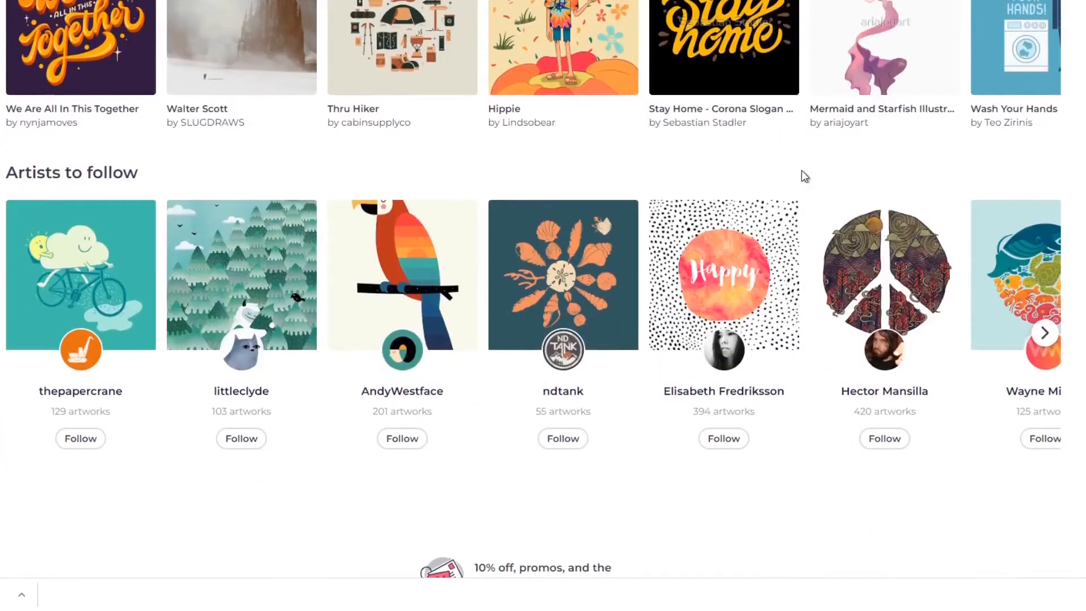
scroll(806, 179, down, 5)
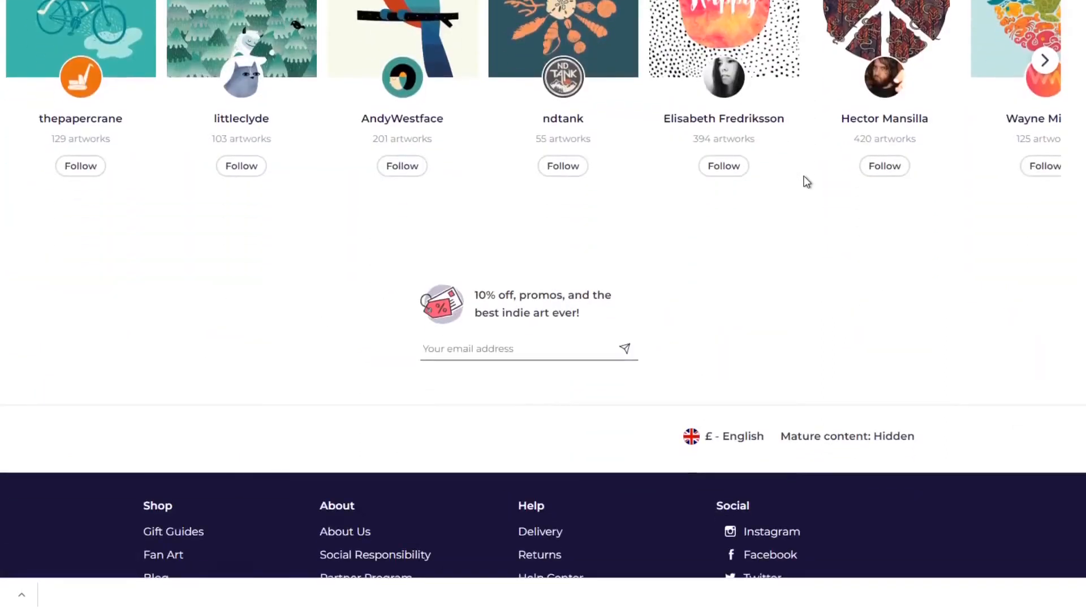
scroll(806, 181, up, 3)
scroll(807, 181, down, 3)
click(803, 446)
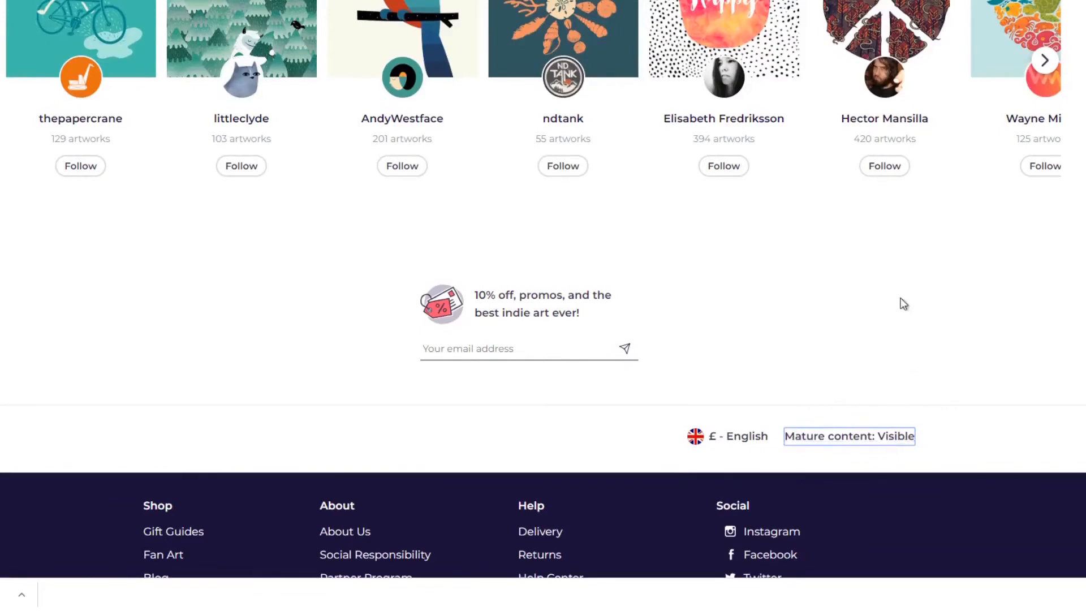
Open the Clothing category and go to its "T-Shirts and Tops" section.
scroll(902, 303, up, 3)
scroll(902, 304, up, 8)
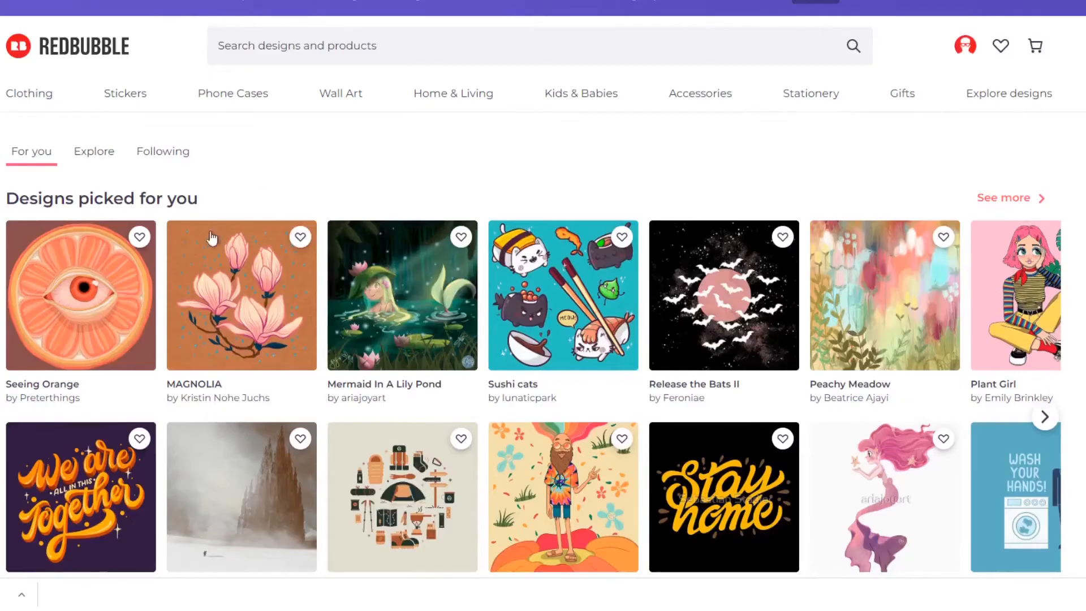
mouse_move(14, 92)
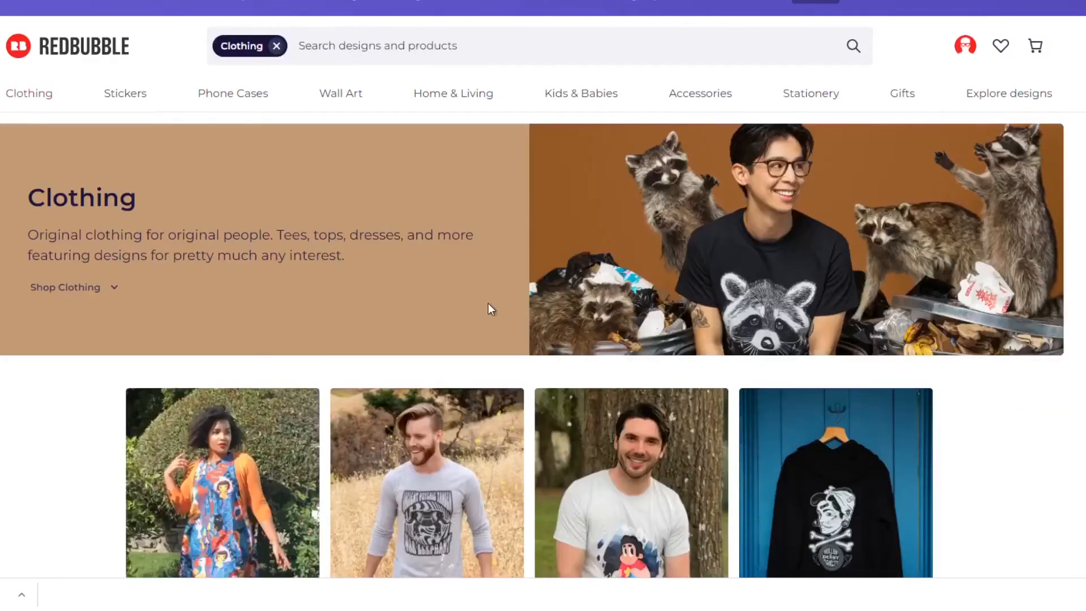
scroll(491, 309, down, 6)
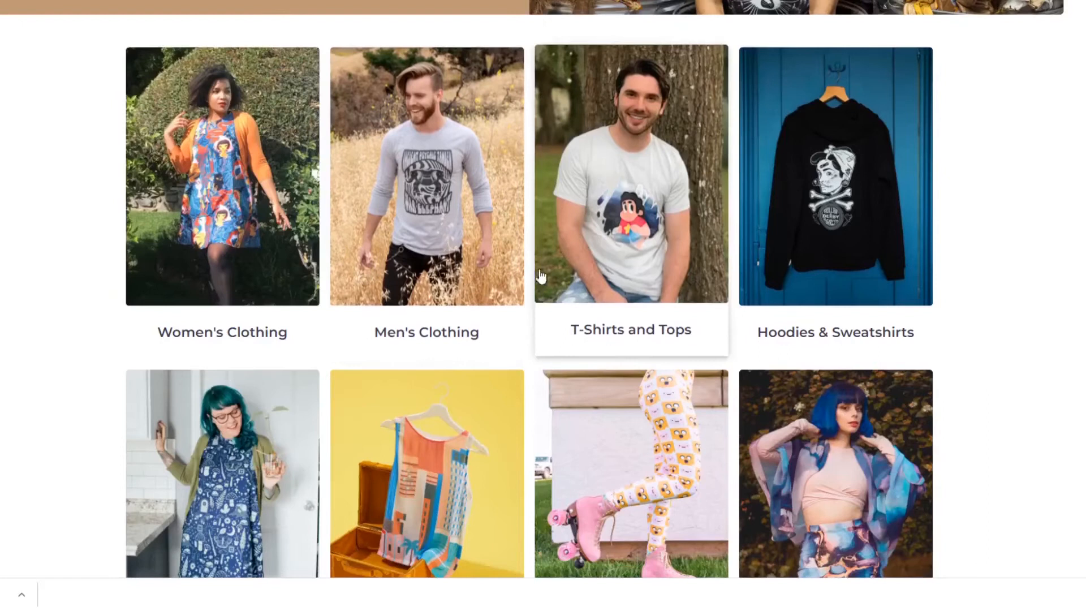
click(586, 240)
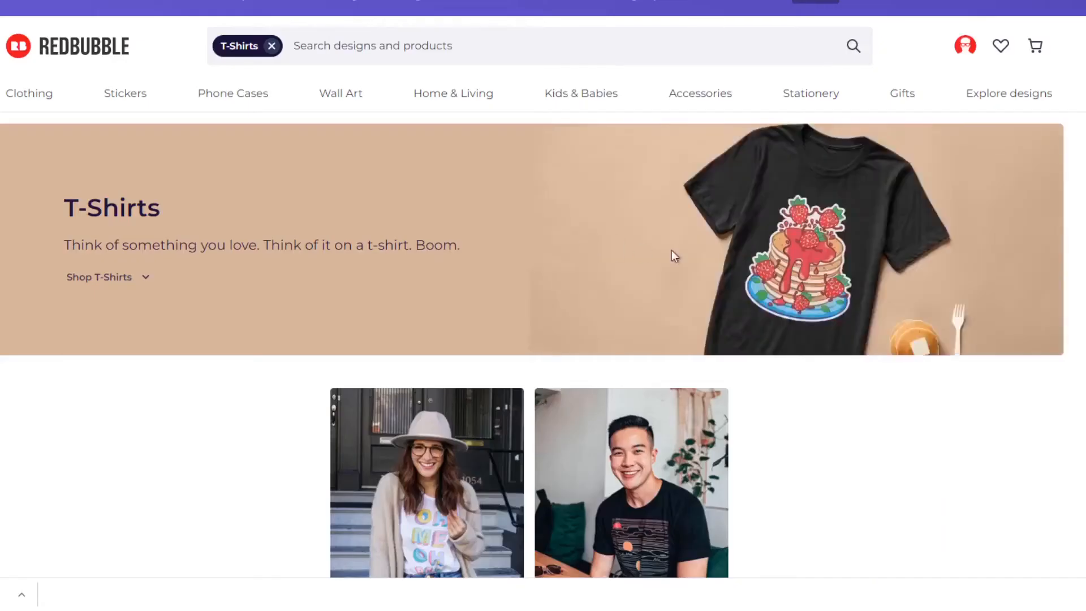
Browse the best-selling and trending T-shirts to compare their designs and prices.
scroll(864, 283, down, 2)
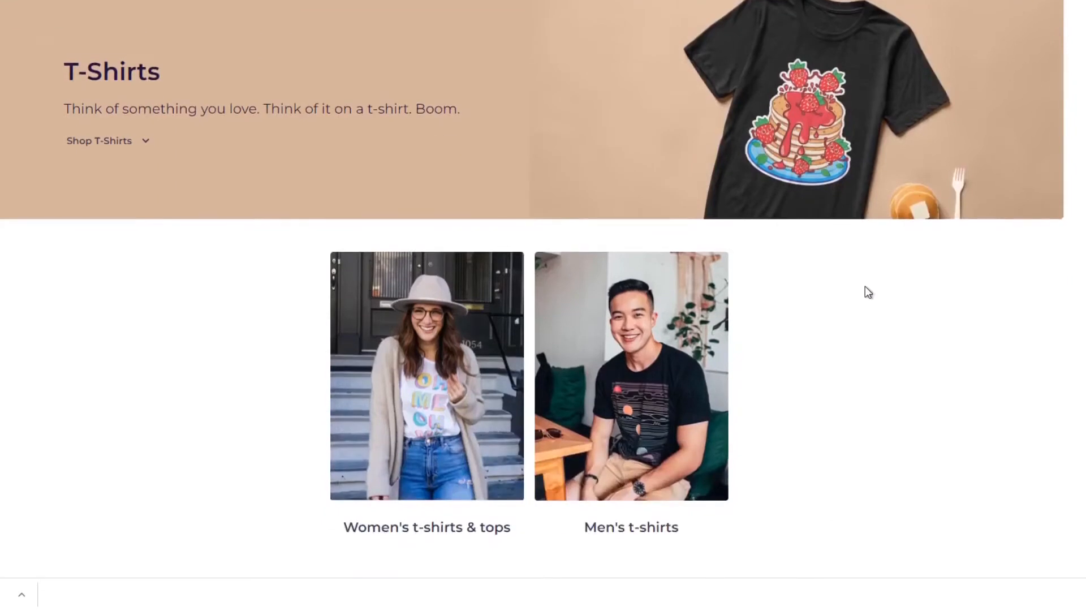
scroll(868, 291, down, 3)
scroll(869, 292, down, 2)
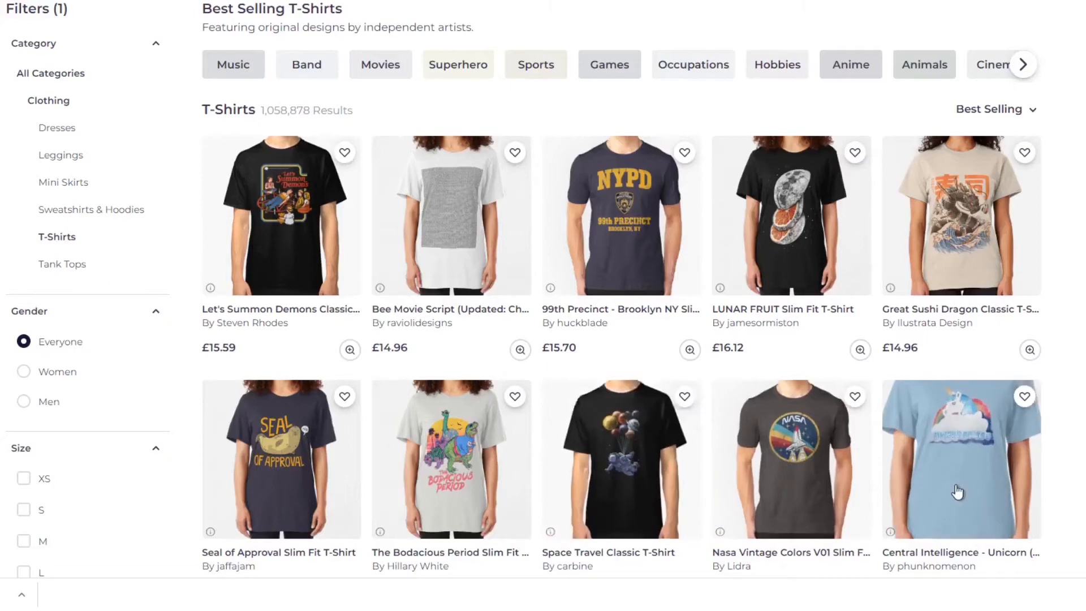
scroll(957, 492, down, 7)
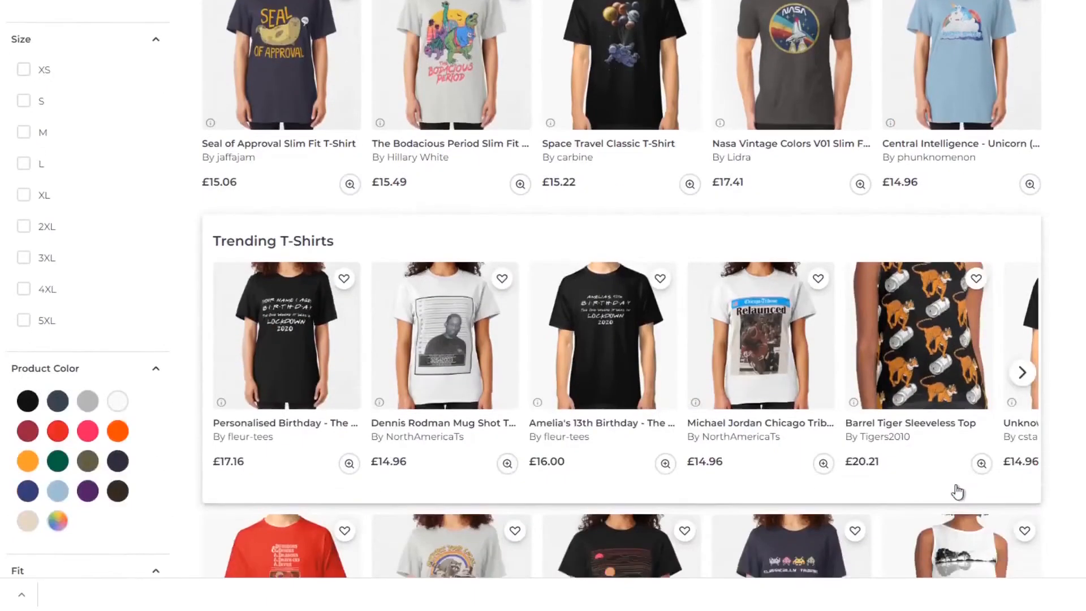
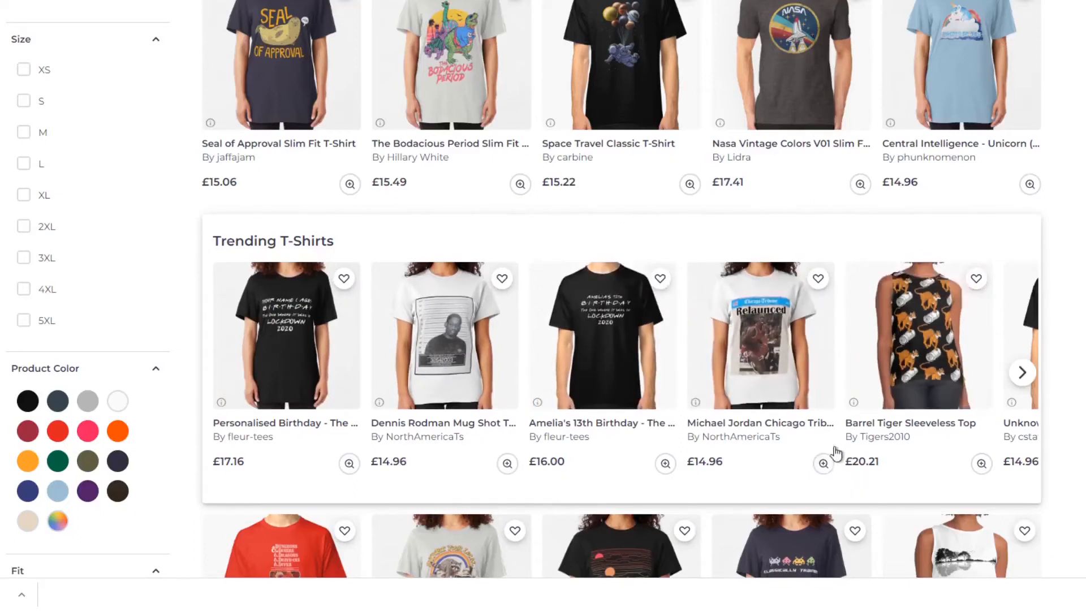
Look through the rest of the best-selling T-shirts to the end of the results page, comparing their slogans, artwork and prices.
scroll(831, 451, up, 3)
scroll(830, 451, down, 6)
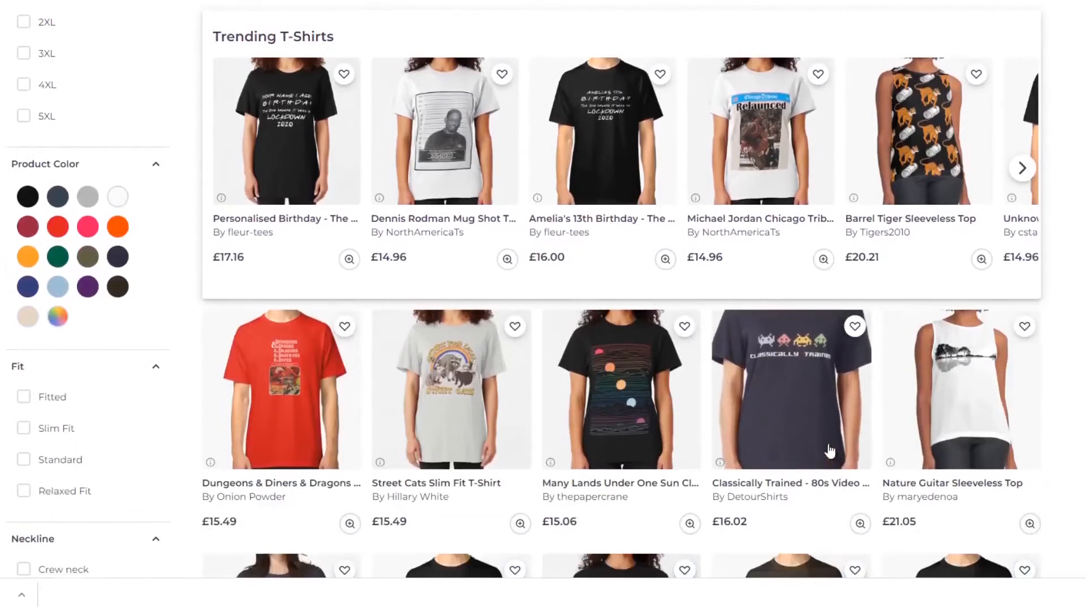
scroll(827, 451, down, 3)
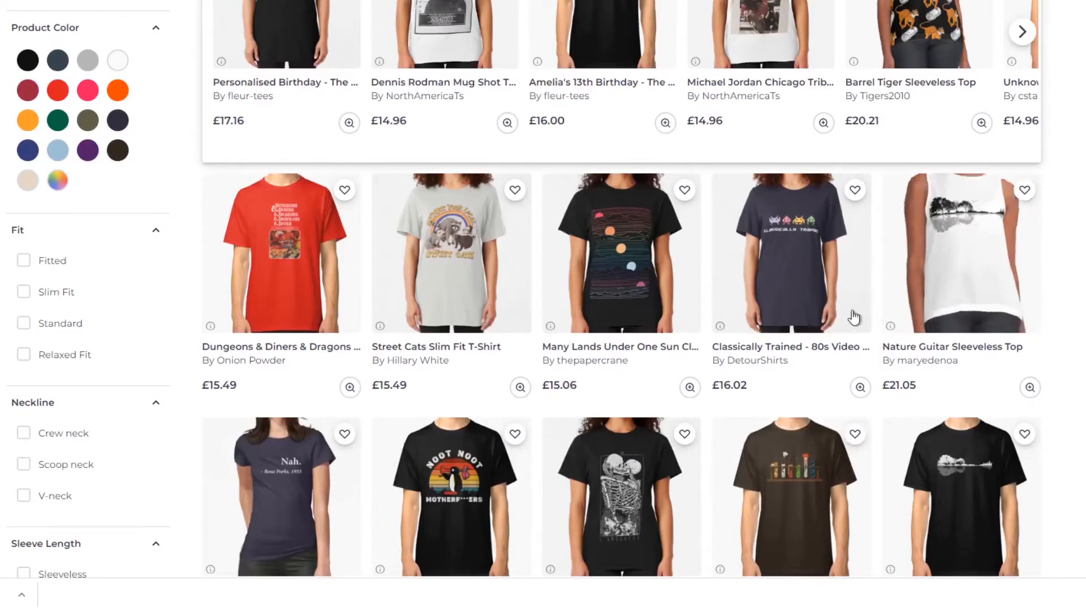
scroll(778, 390, down, 3)
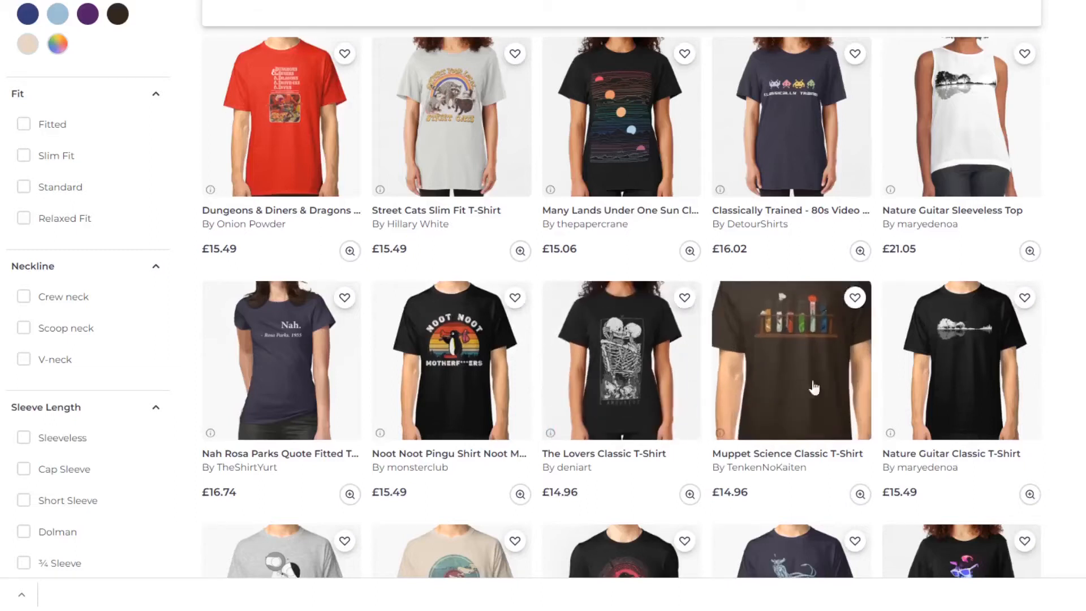
scroll(954, 365, down, 2)
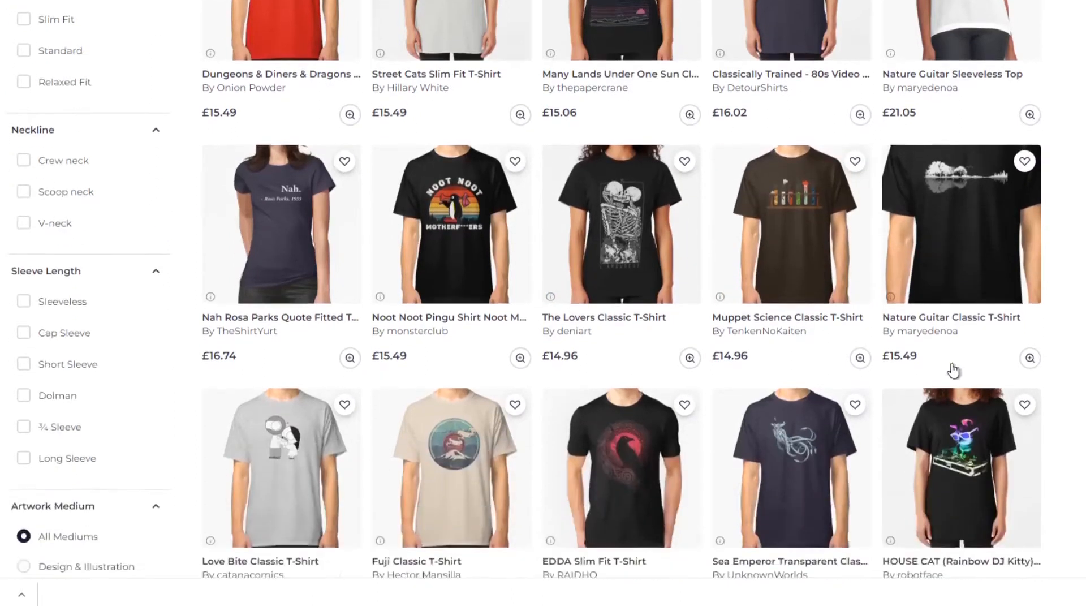
scroll(954, 371, down, 3)
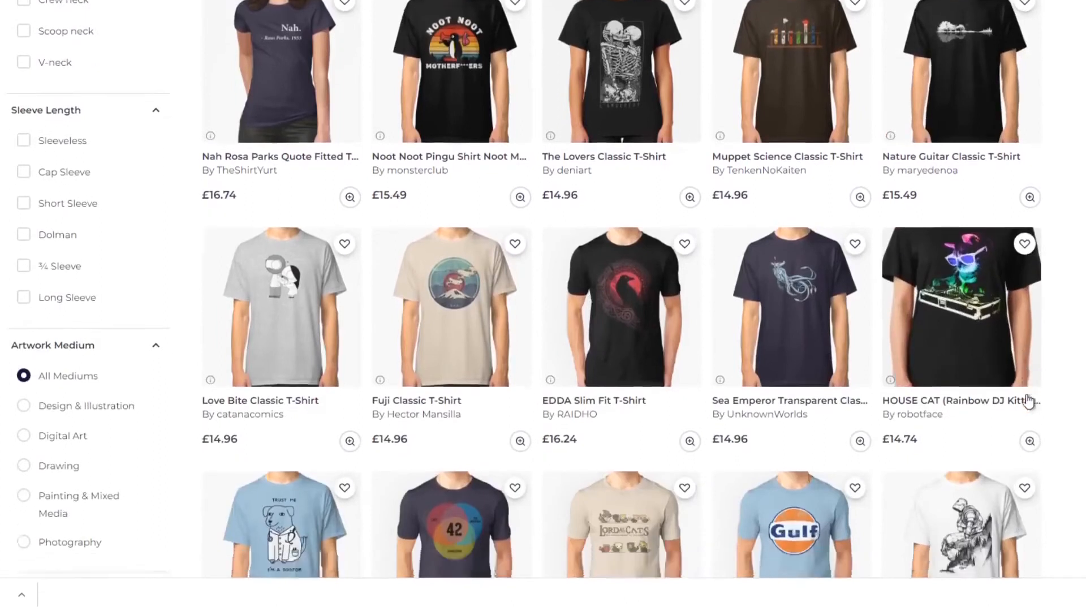
scroll(1029, 401, down, 2)
scroll(1025, 395, down, 1)
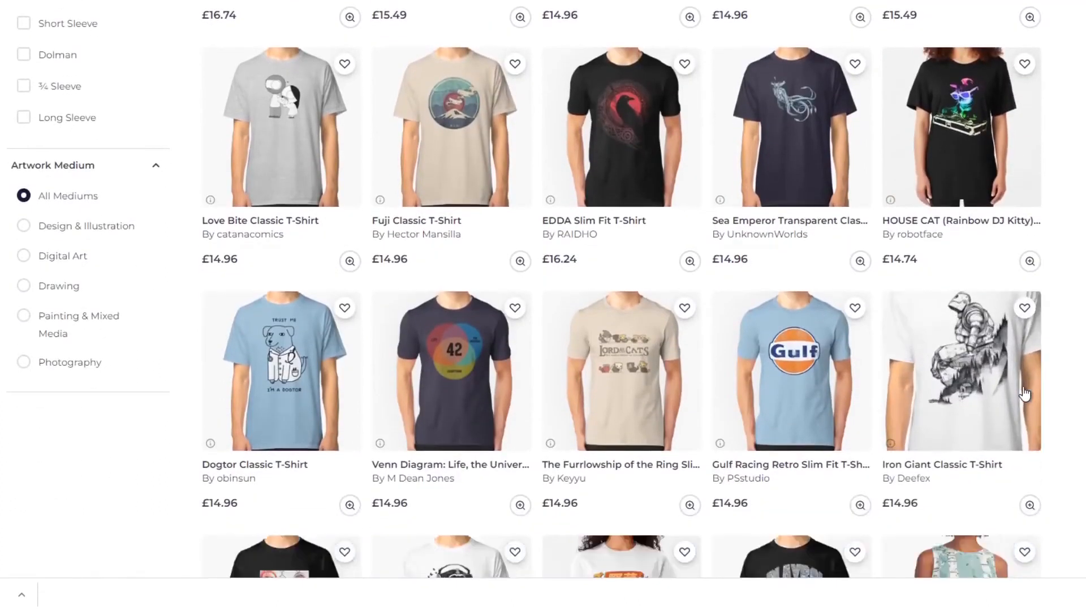
scroll(1079, 369, down, 5)
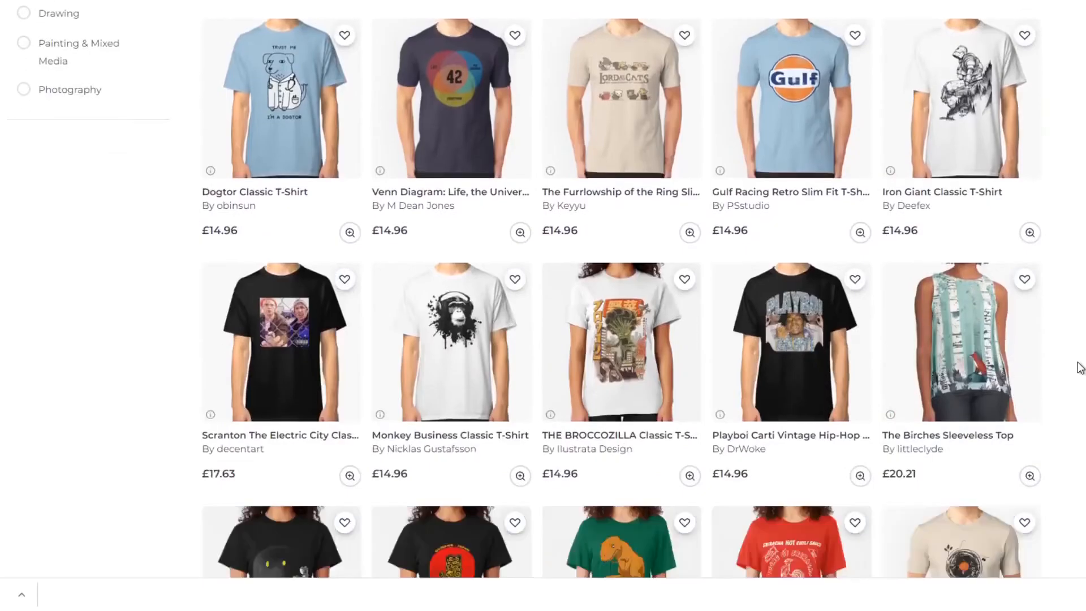
scroll(1081, 367, down, 4)
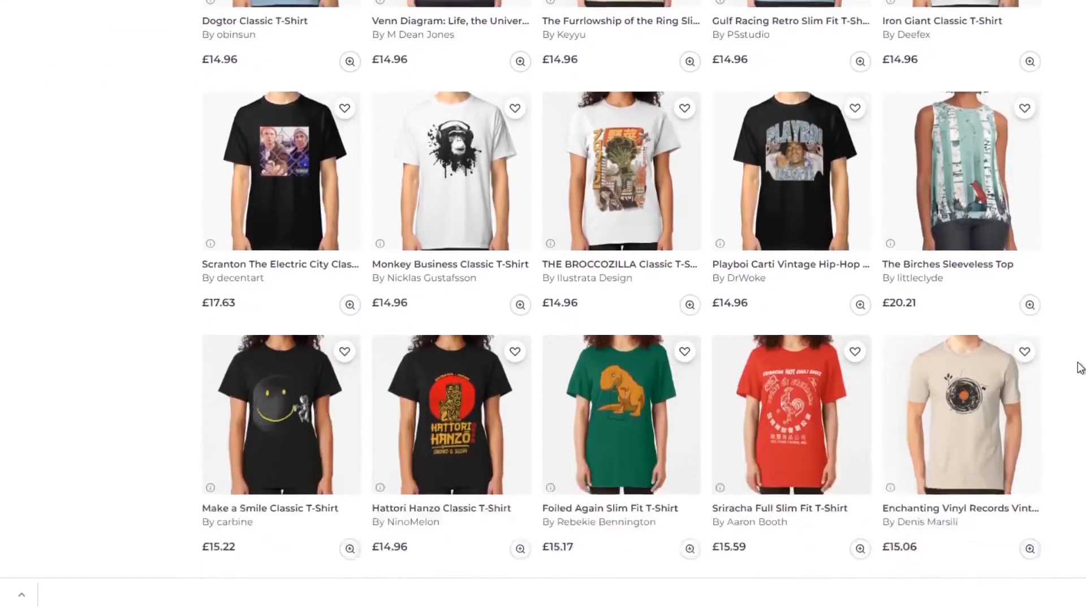
scroll(1080, 368, down, 2)
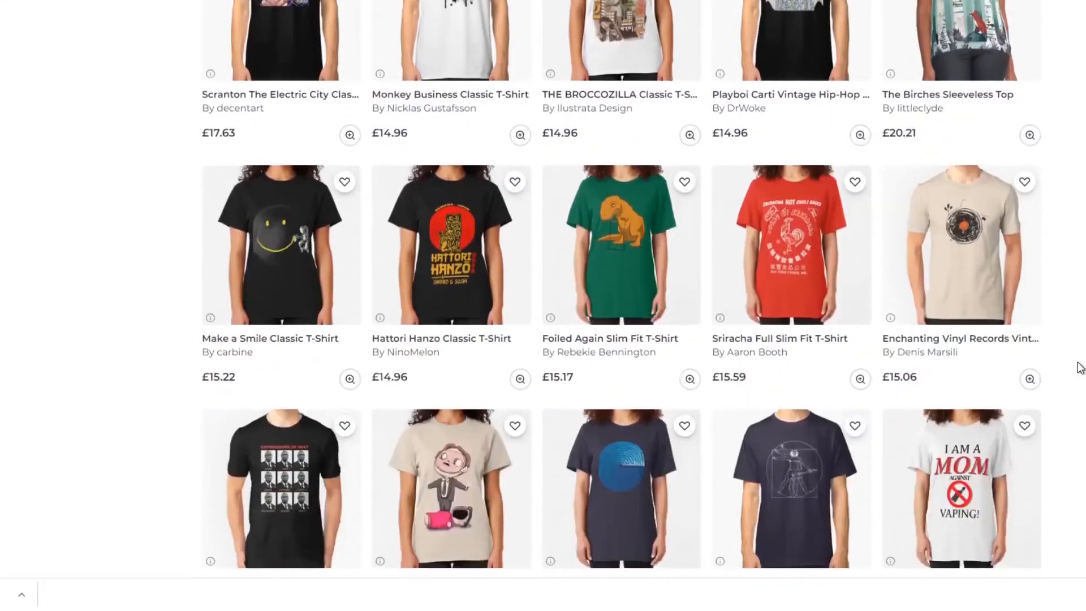
scroll(1081, 367, down, 3)
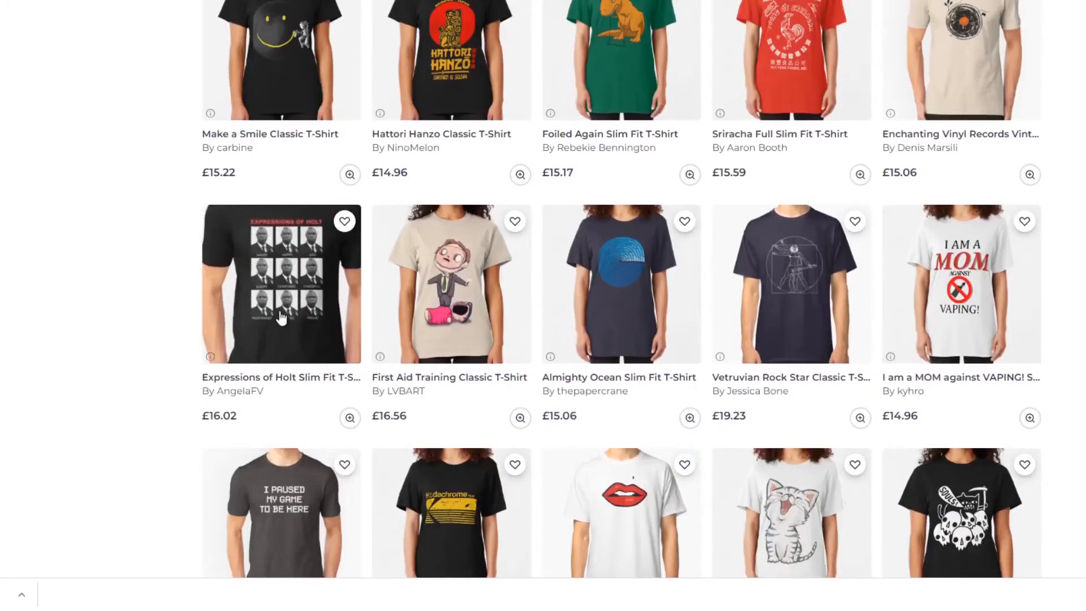
scroll(83, 368, down, 2)
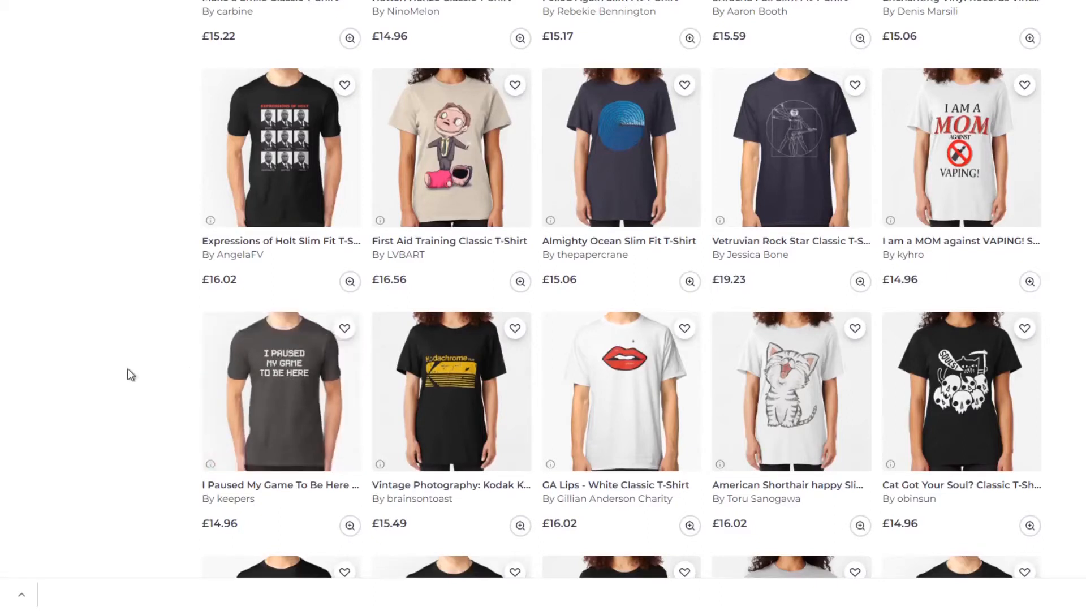
scroll(131, 375, down, 2)
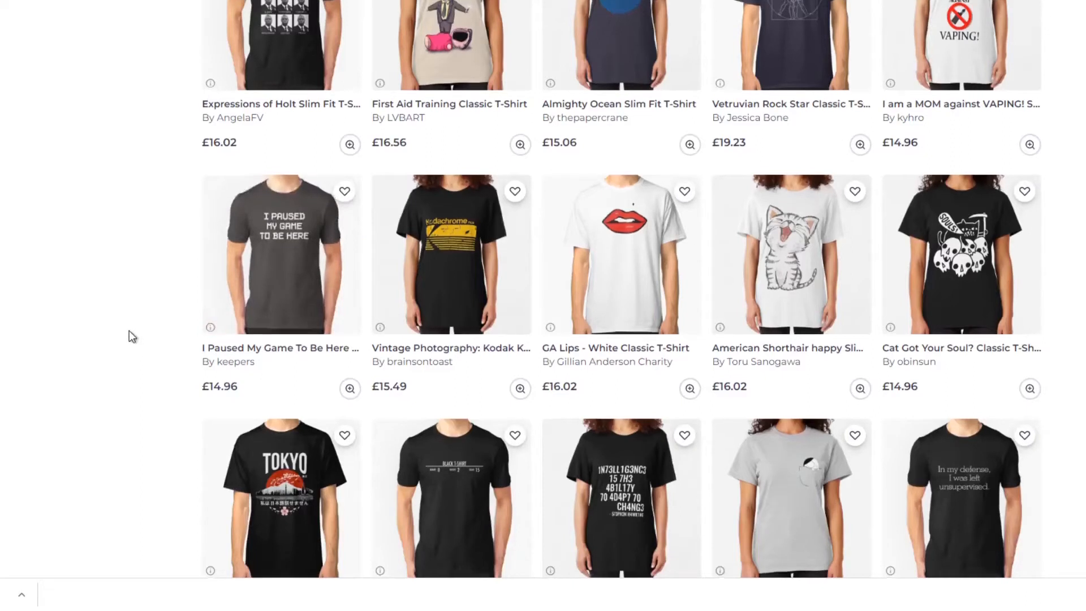
scroll(129, 334, down, 2)
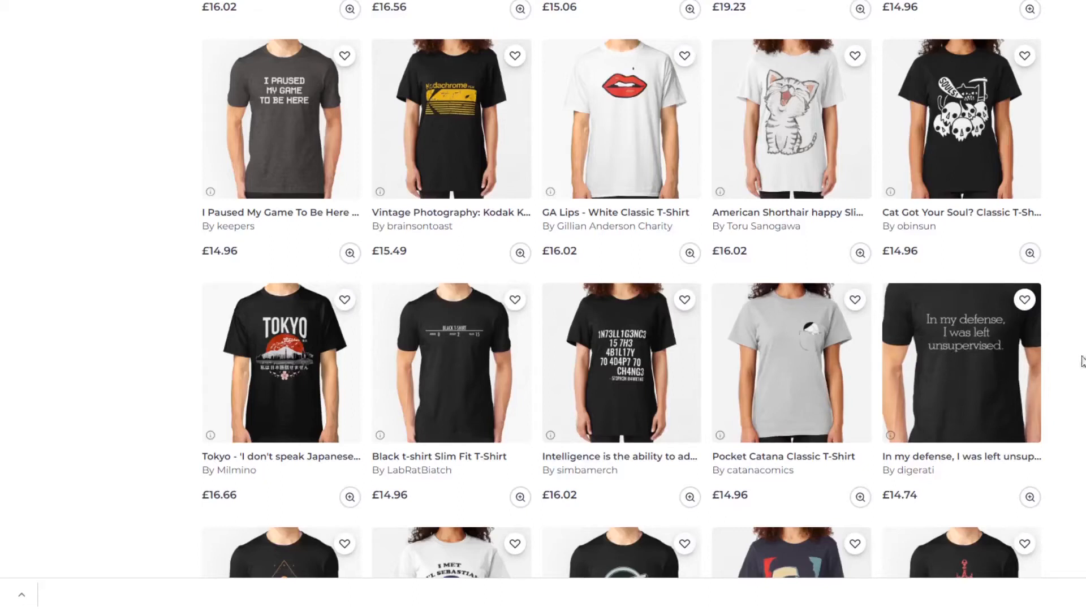
scroll(956, 373, down, 2)
scroll(622, 289, down, 5)
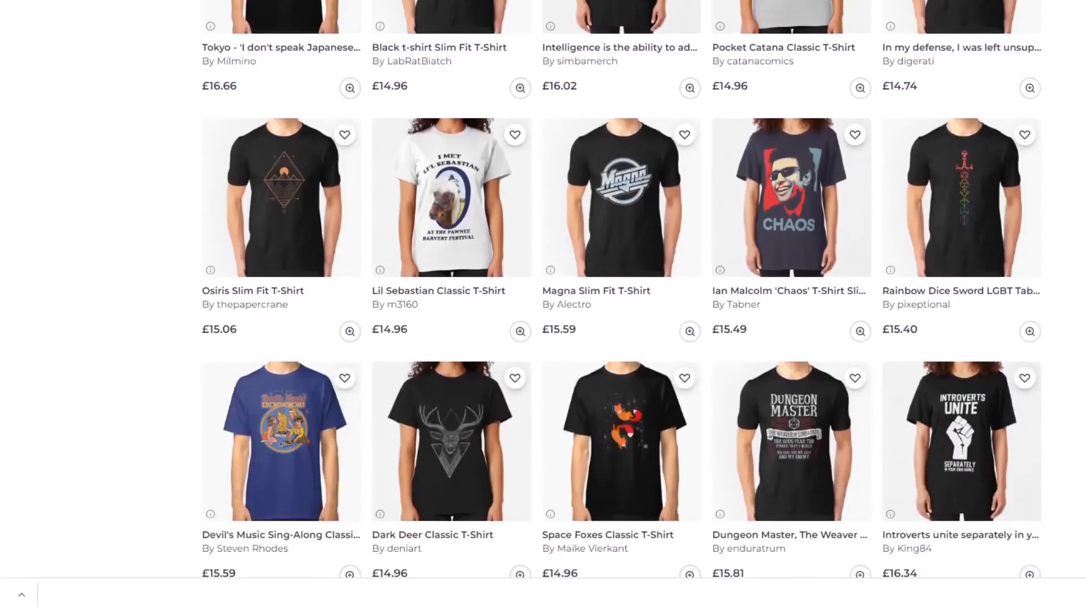
scroll(1045, 311, down, 2)
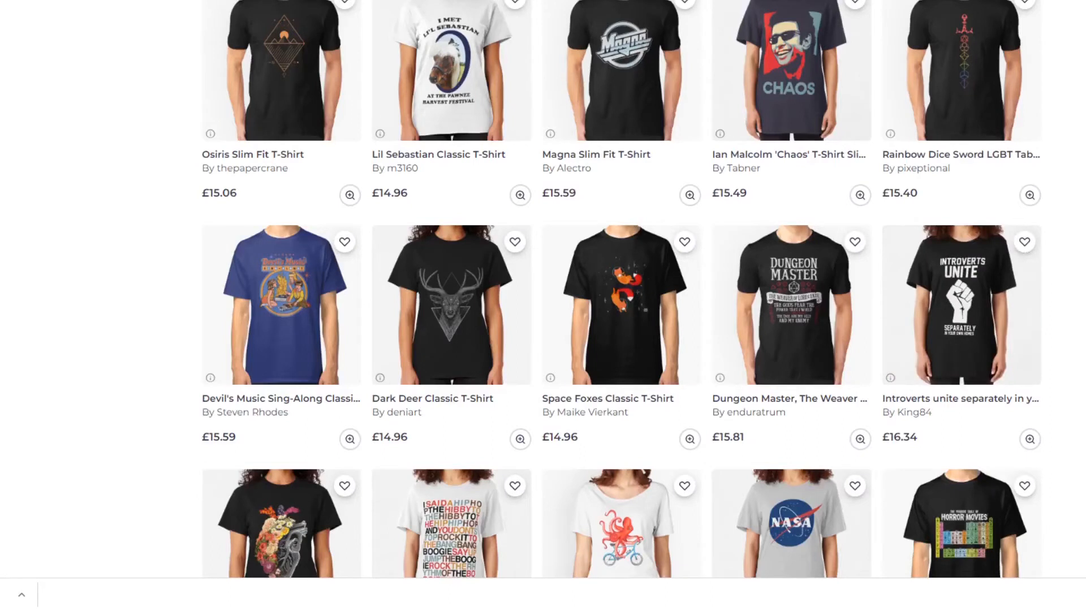
scroll(622, 305, down, 2)
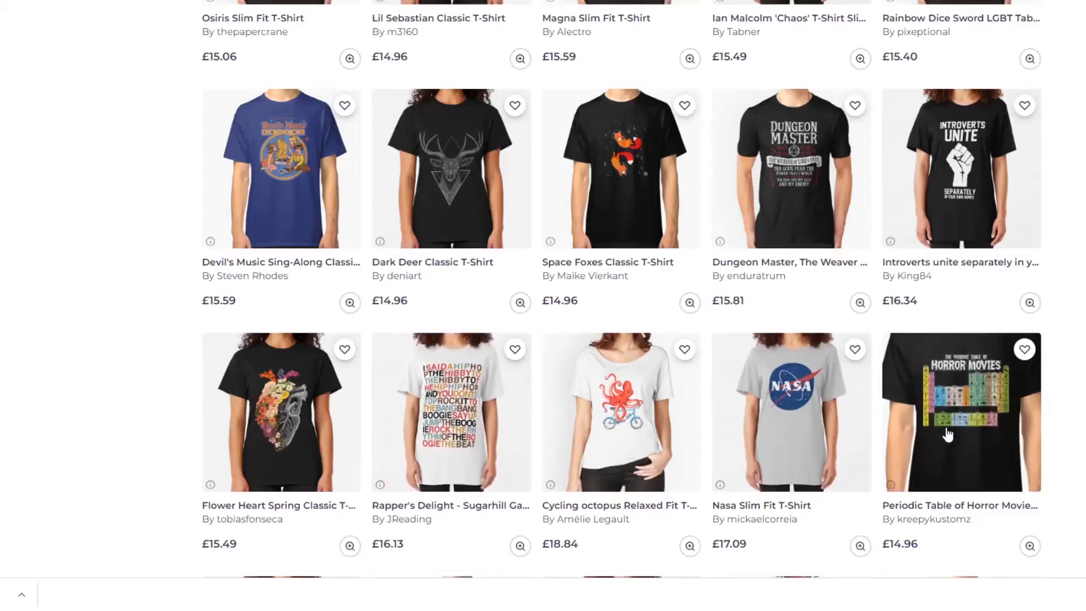
scroll(622, 305, down, 2)
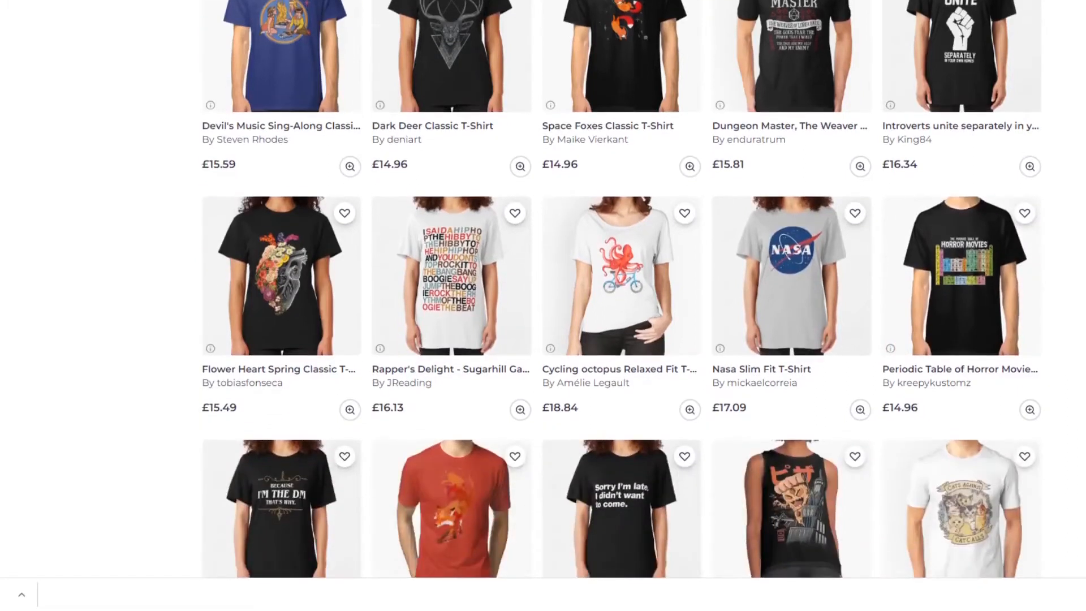
scroll(622, 305, down, 2)
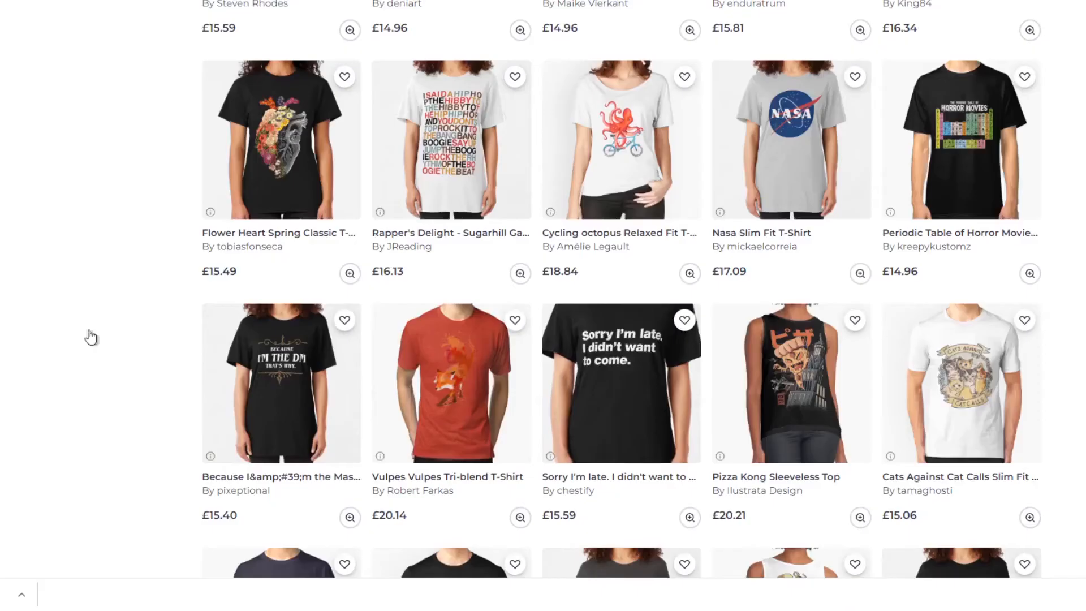
scroll(103, 372, down, 3)
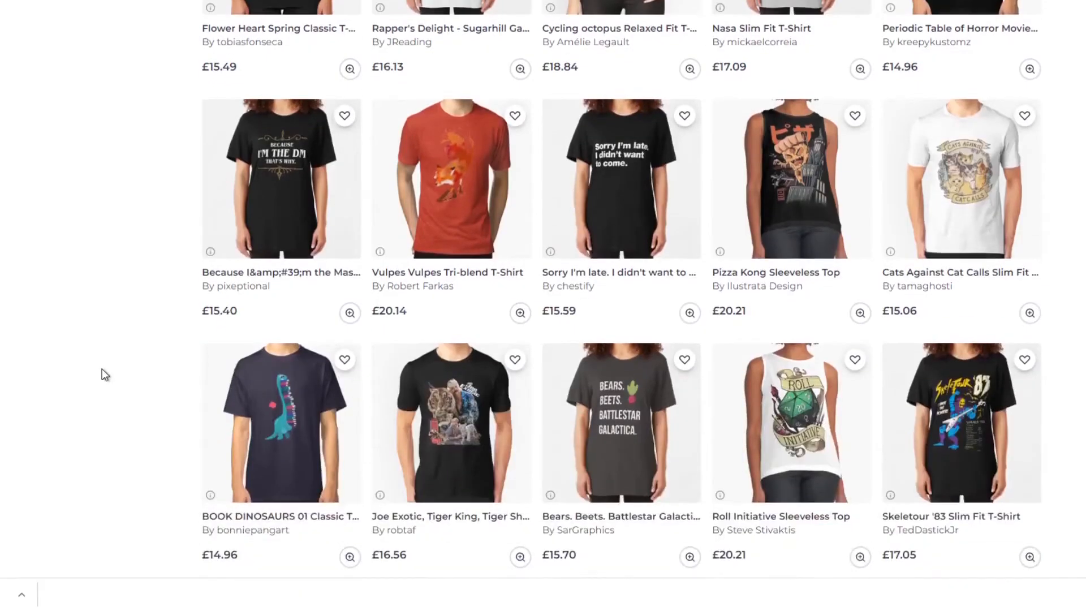
scroll(104, 374, down, 1)
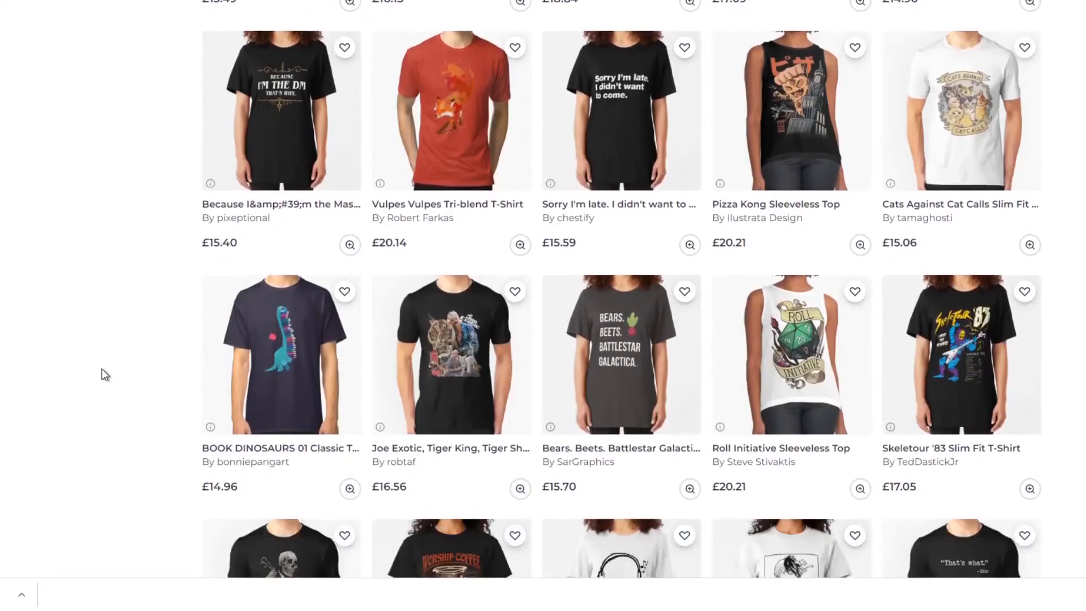
scroll(103, 375, down, 1)
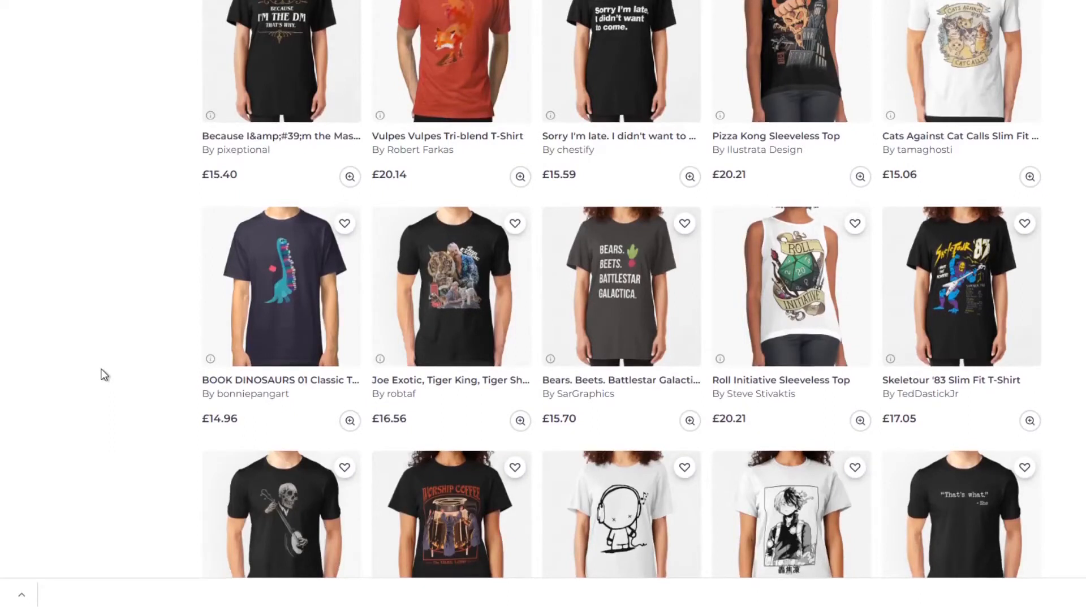
scroll(104, 374, down, 3)
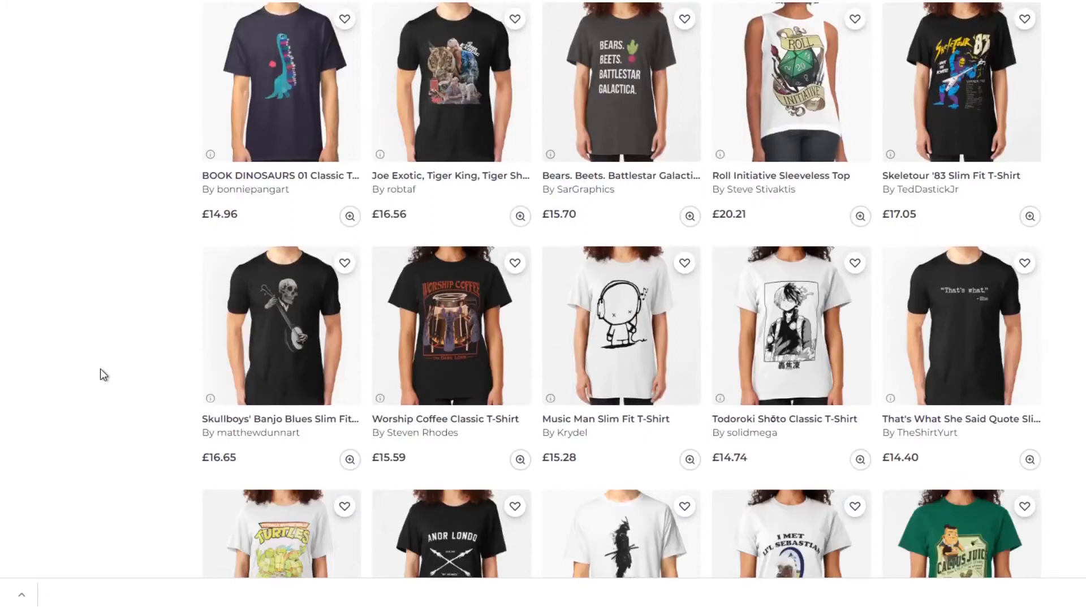
scroll(101, 373, down, 3)
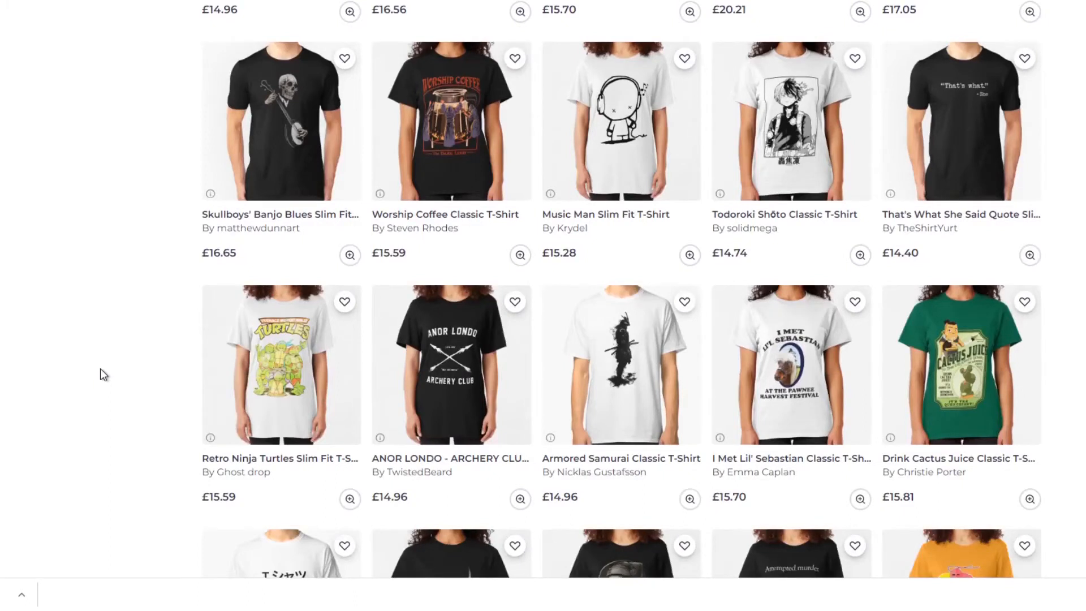
scroll(101, 370, down, 3)
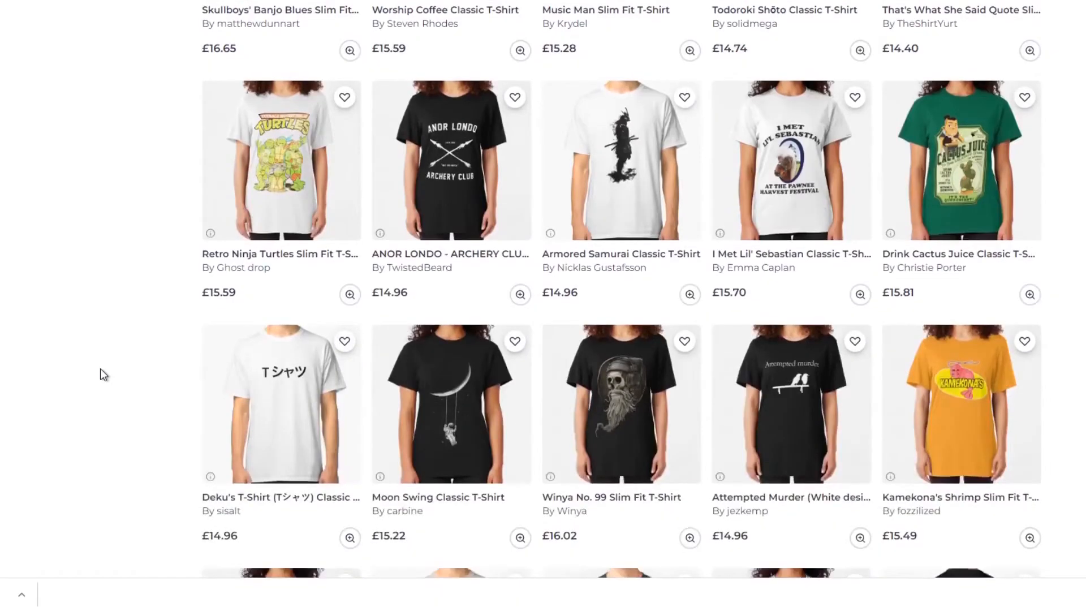
scroll(100, 369, down, 2)
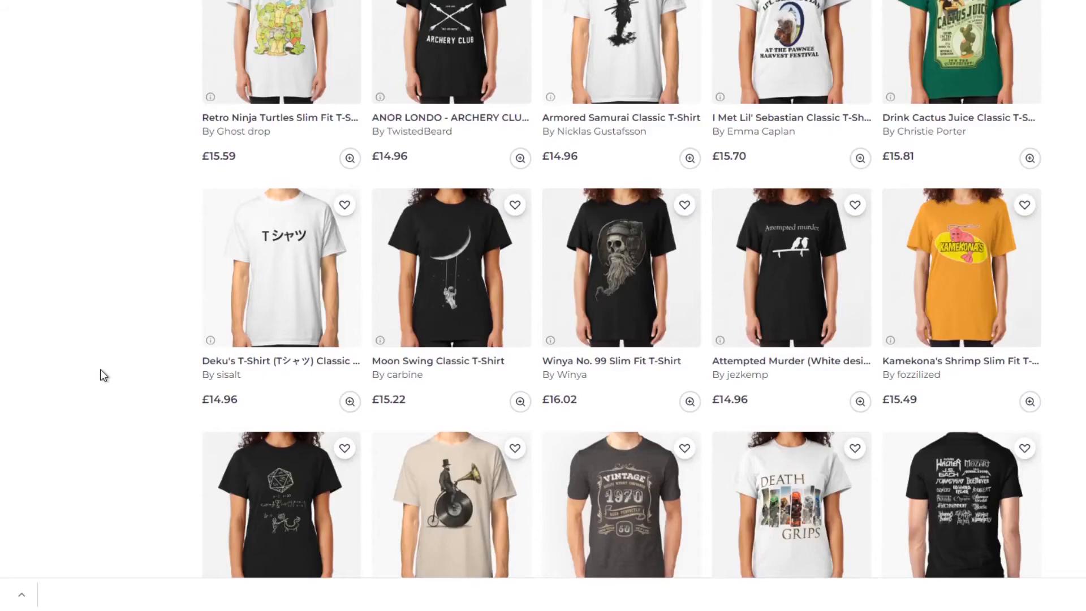
scroll(101, 370, down, 3)
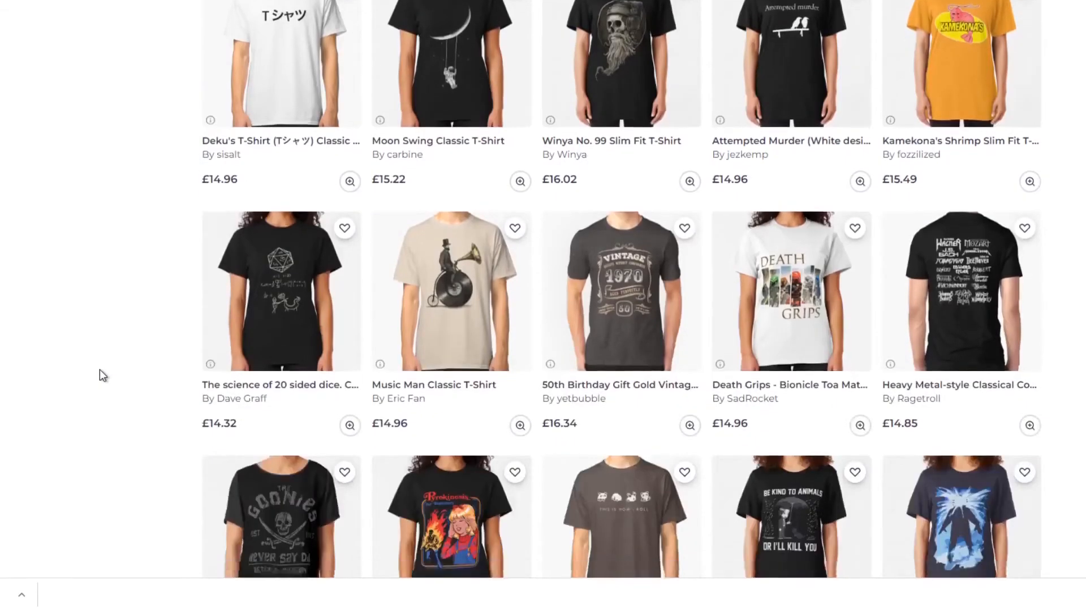
scroll(100, 370, down, 2)
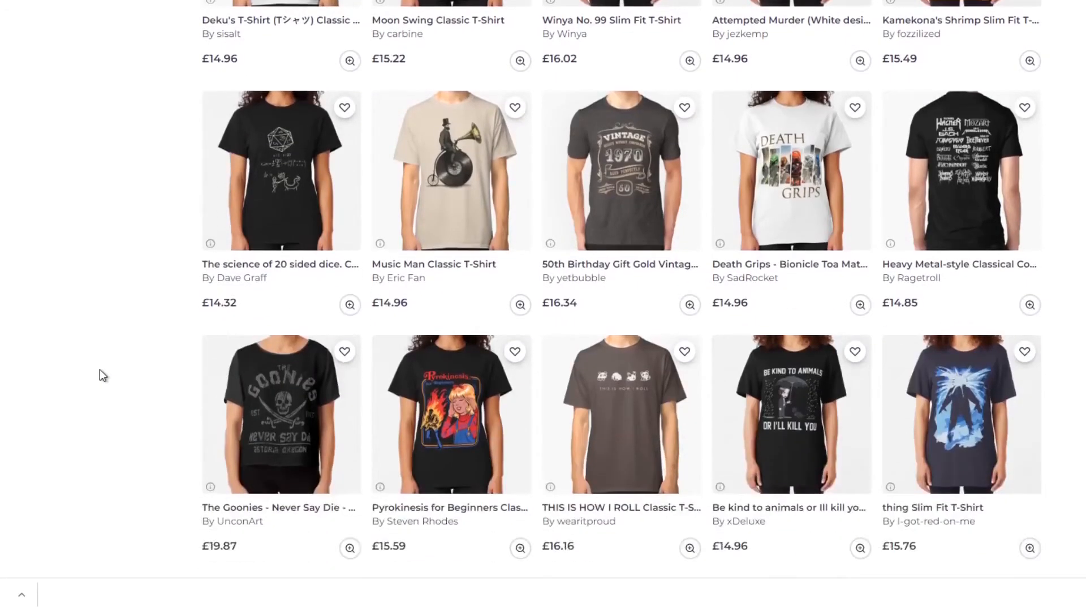
scroll(99, 371, down, 6)
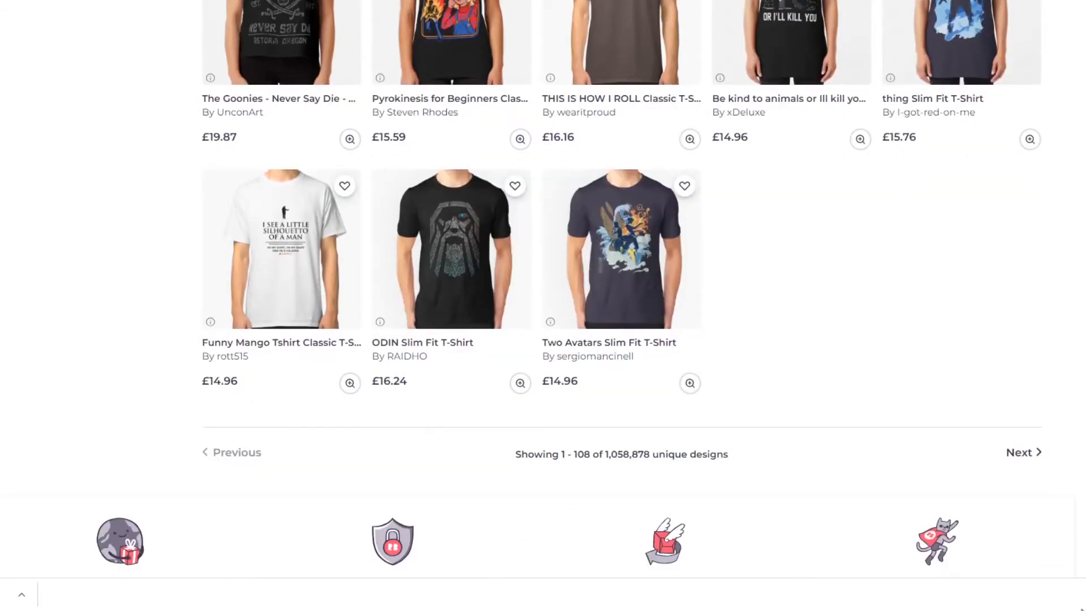
Return to the start of the T-shirt results, look through the suggested themes, and open the Occupations theme.
key(Home)
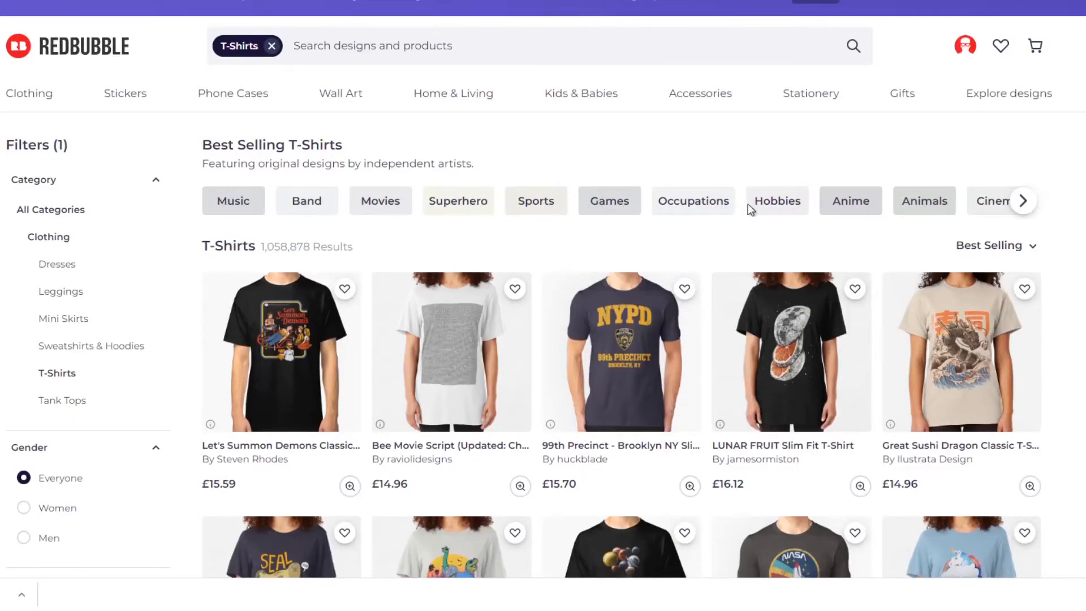
click(1028, 209)
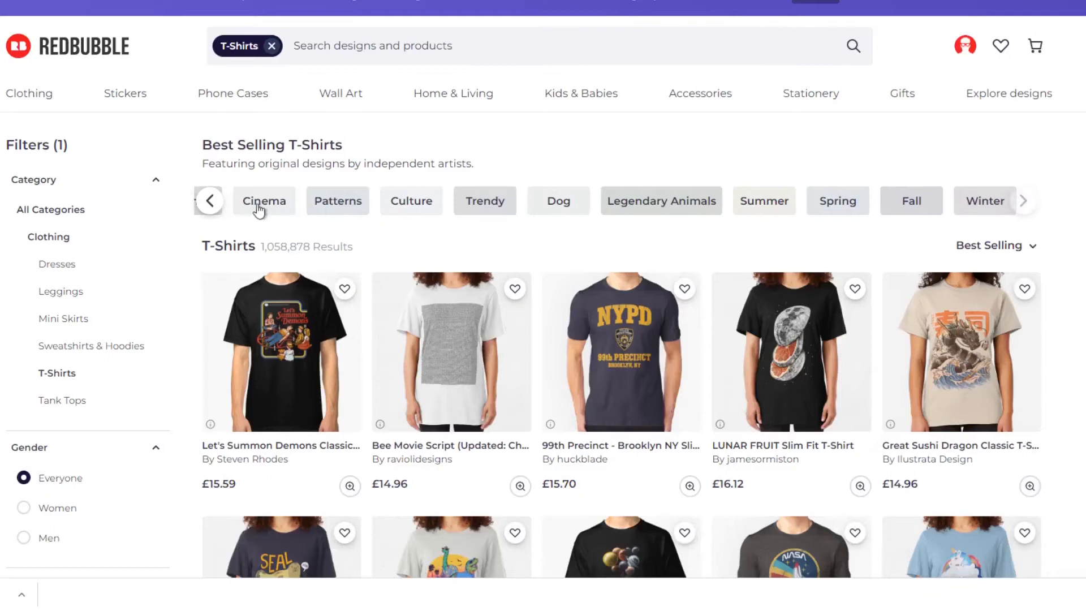
click(217, 205)
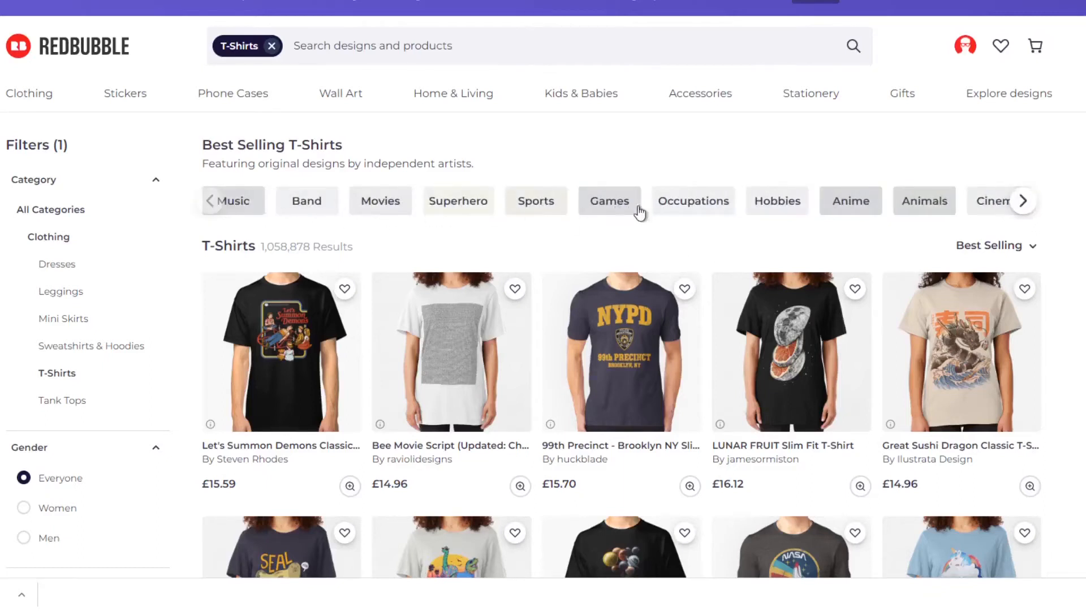
click(721, 211)
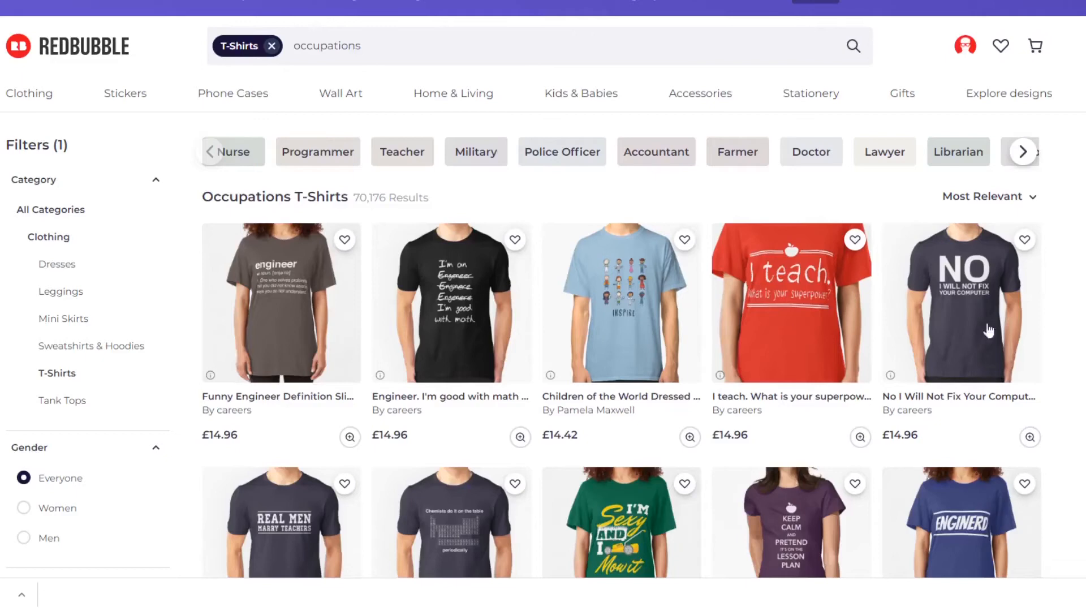
Browse the Occupations T-shirts to study job-related slogans, designs and prices.
scroll(988, 331, down, 3)
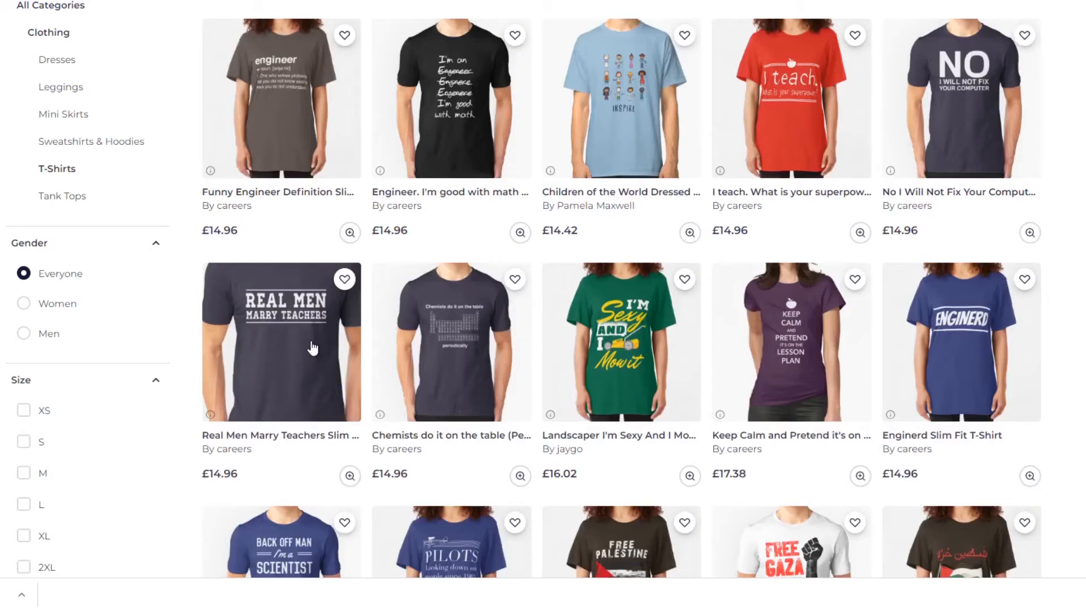
scroll(130, 332, down, 3)
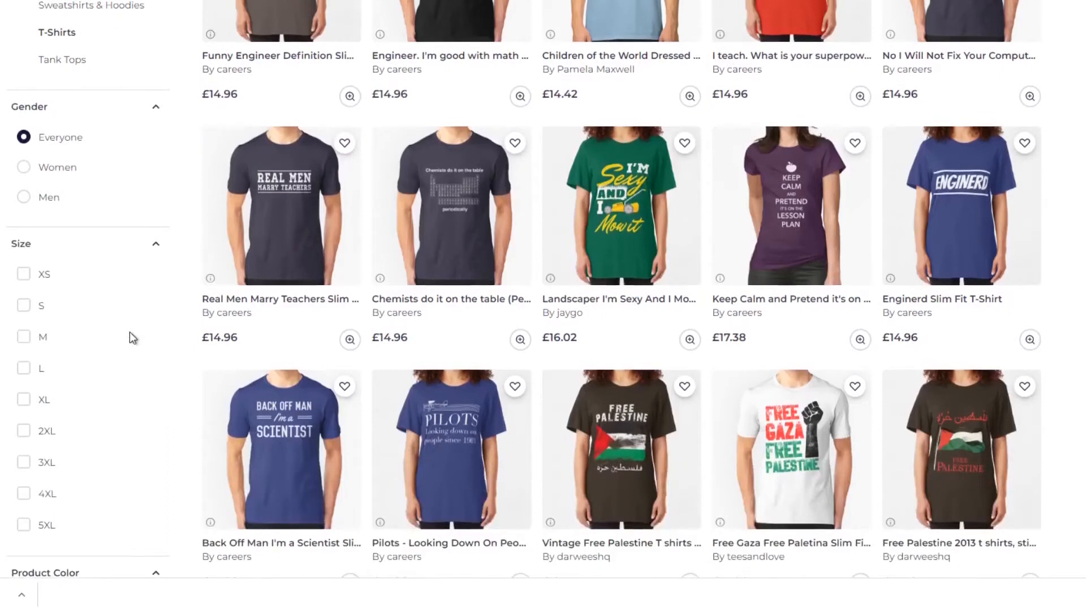
scroll(130, 337, down, 3)
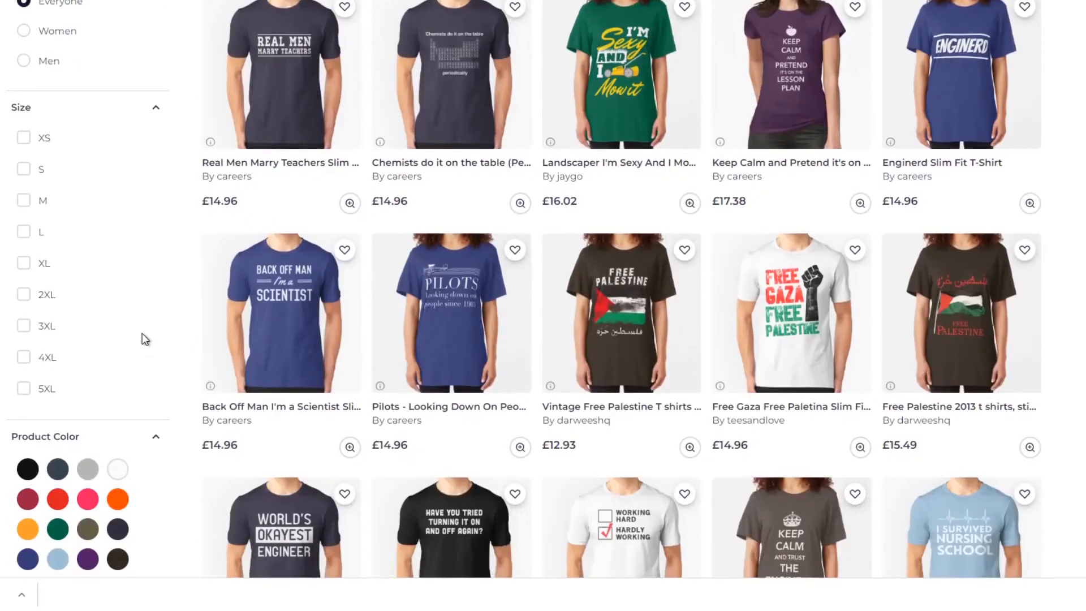
Continue through the Occupations T-shirts, comparing the slogans and prices of the scientist, engineer, nurse, plumber and geologist designs.
scroll(142, 338, down, 3)
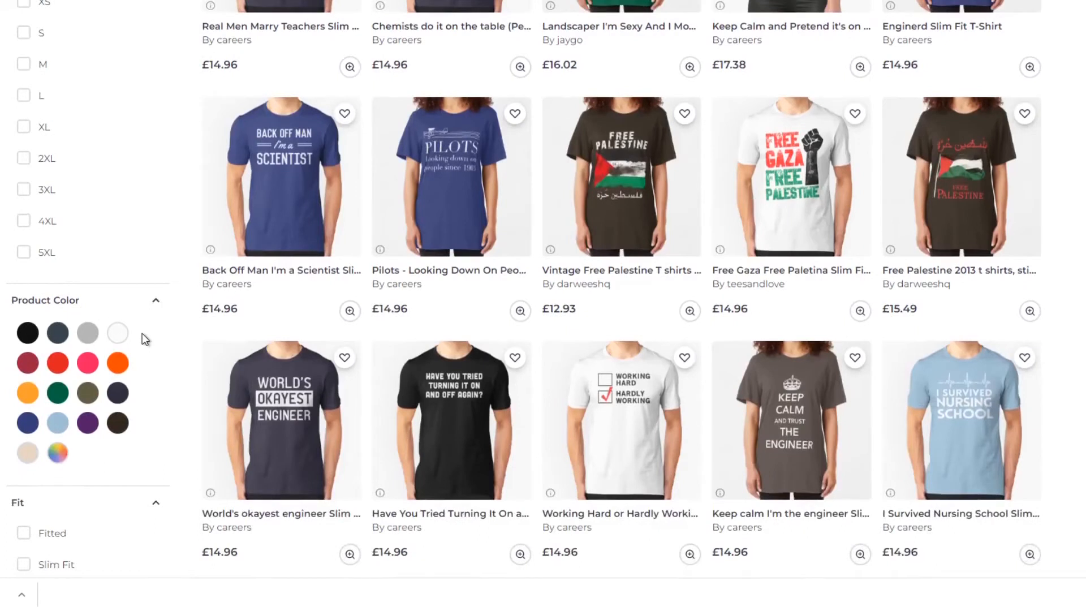
scroll(141, 333, down, 3)
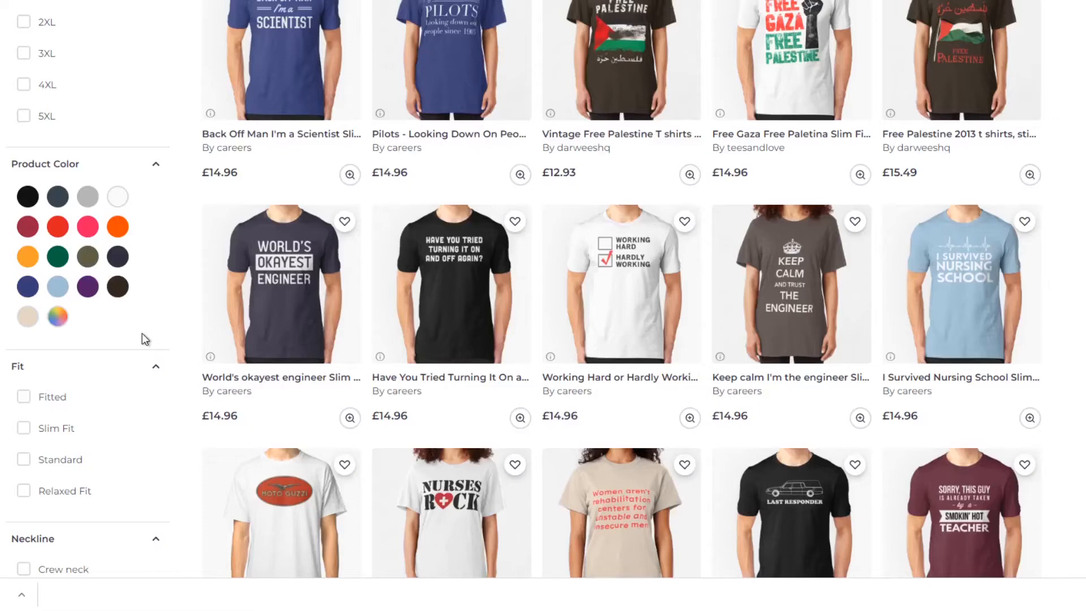
scroll(144, 339, down, 5)
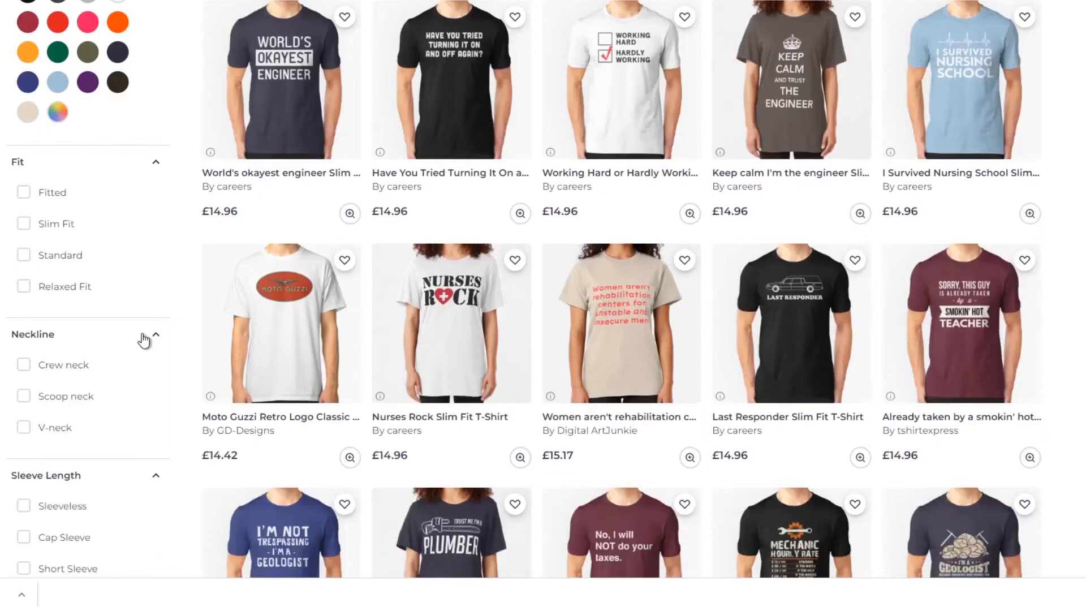
scroll(145, 339, down, 5)
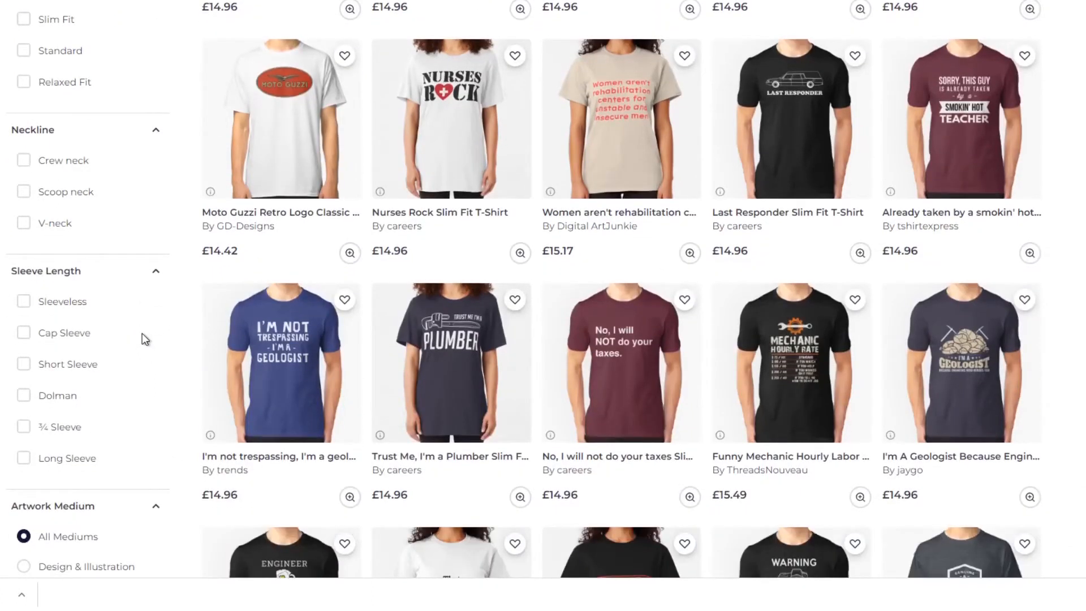
scroll(143, 335, down, 3)
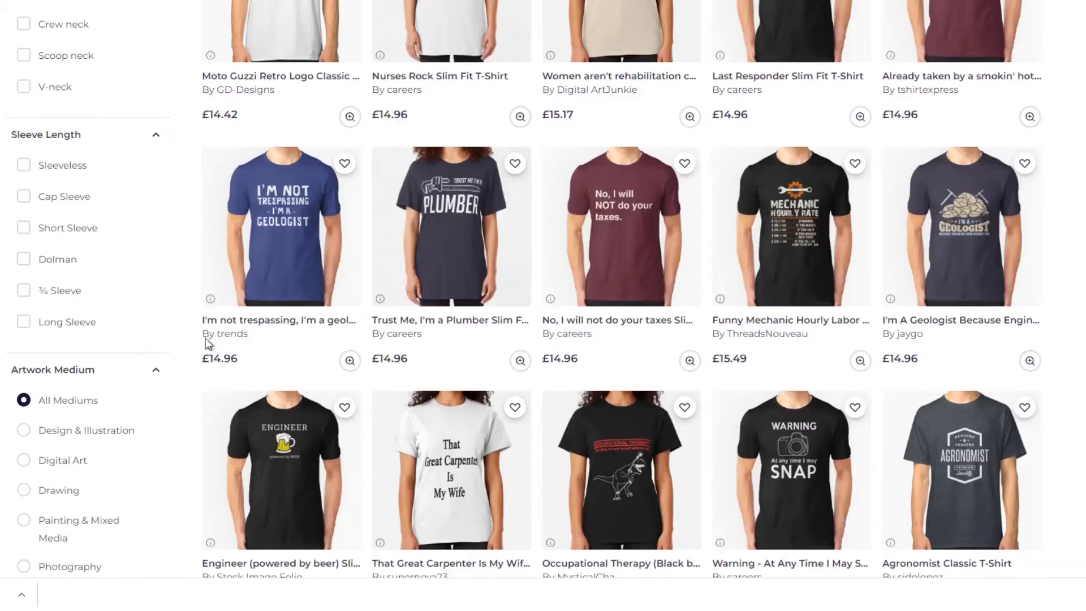
Open the Funny Mechanic Hourly Labor Rates T-shirt, examine its gear-and-wrench artwork and rate-list text, and return to the Occupations results.
click(791, 270)
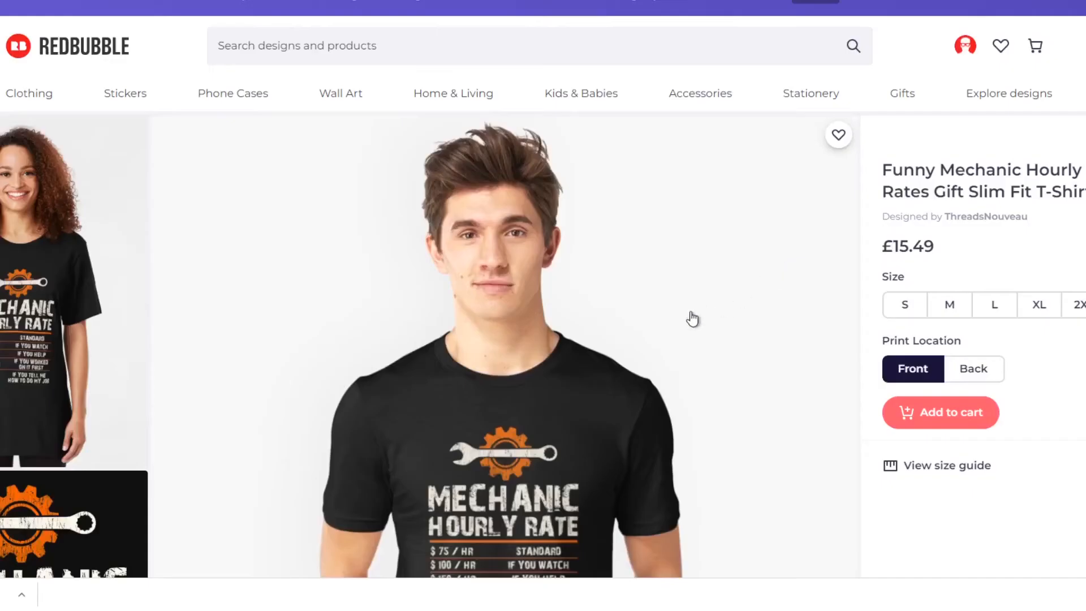
scroll(691, 318, down, 3)
scroll(693, 320, down, 3)
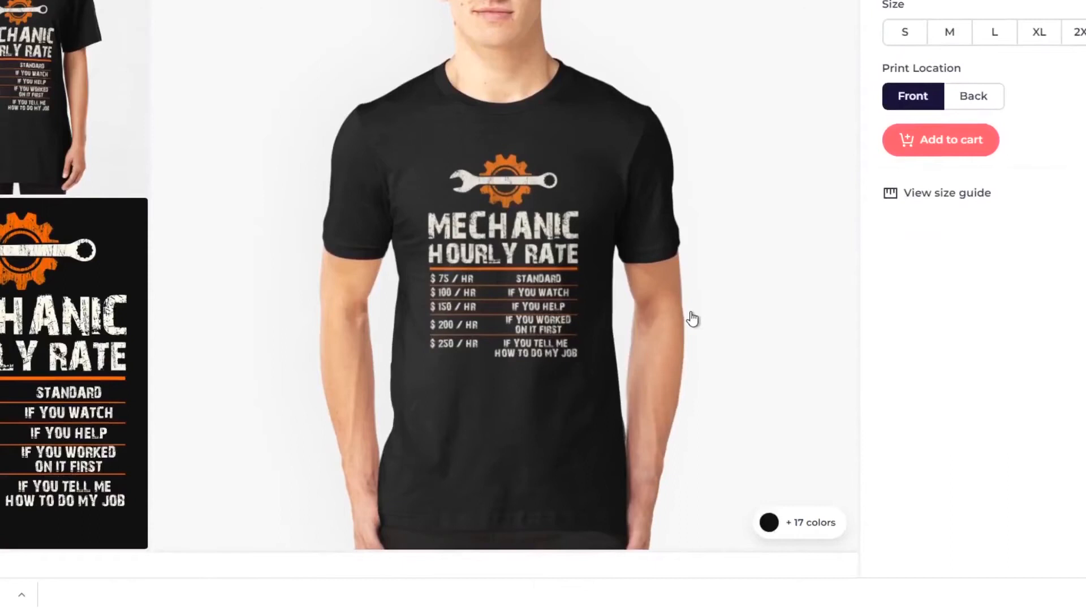
scroll(692, 319, up, 2)
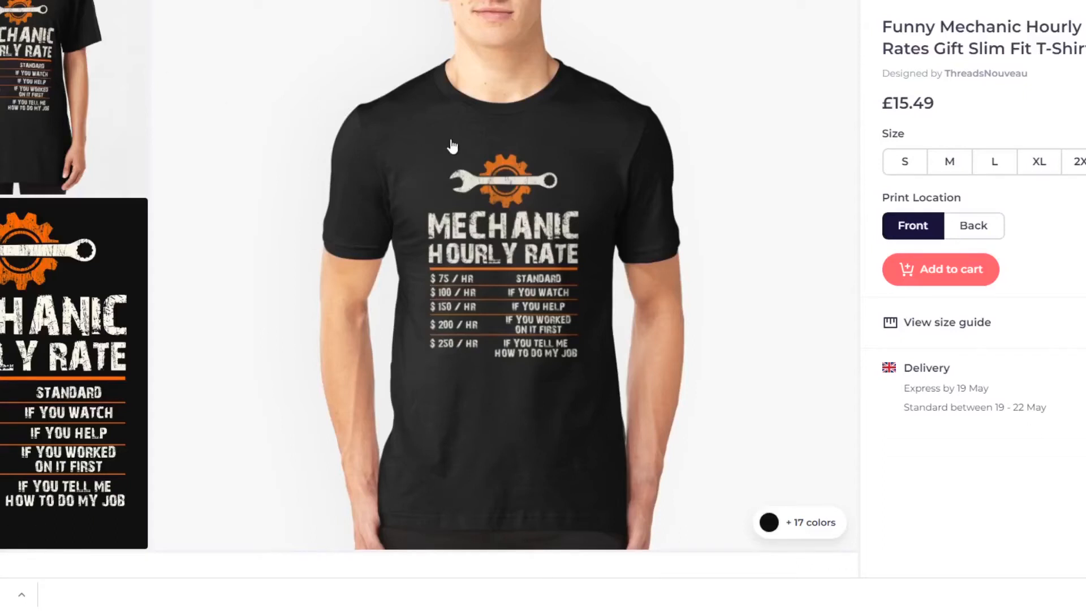
key(alt+Left)
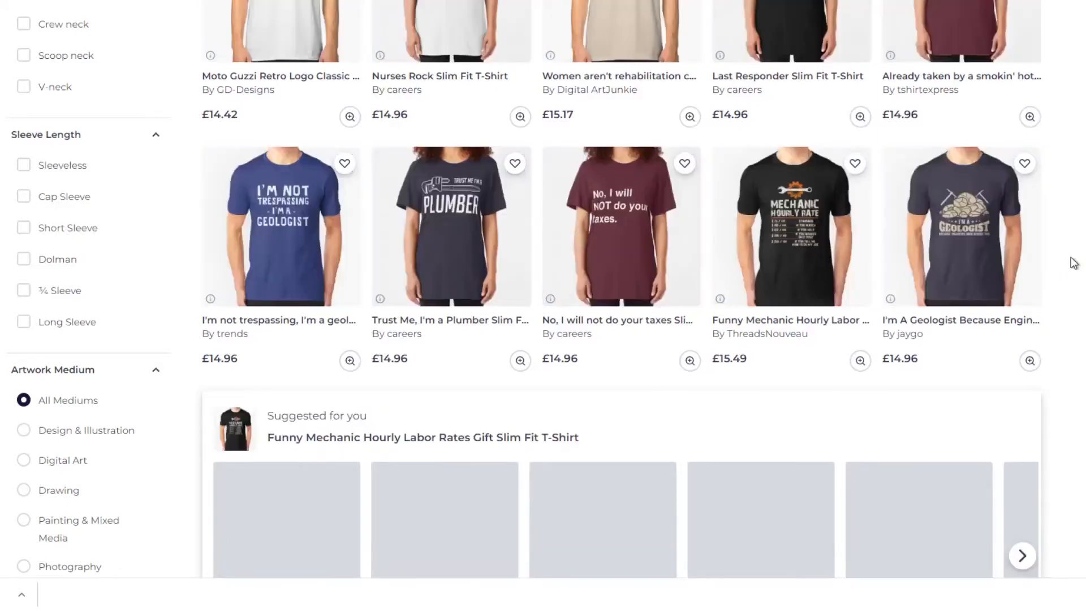
Look through the Occupations T-shirts below the mechanic design, studying the wordplay and artwork aimed at teachers, accountants, doctors, pilots and electricians.
scroll(1070, 264, down, 4)
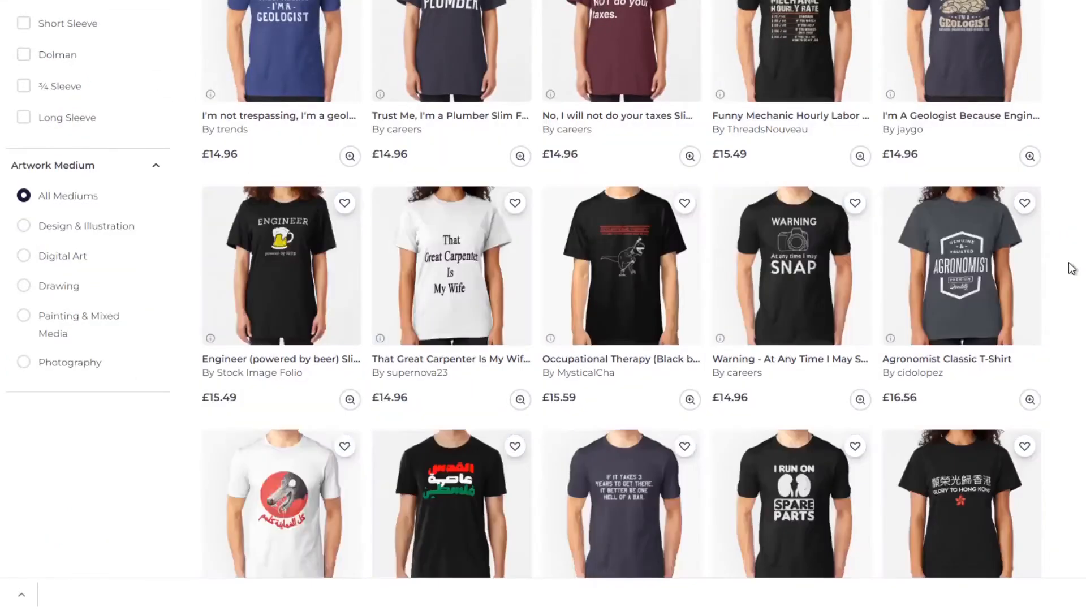
scroll(1071, 267, down, 1)
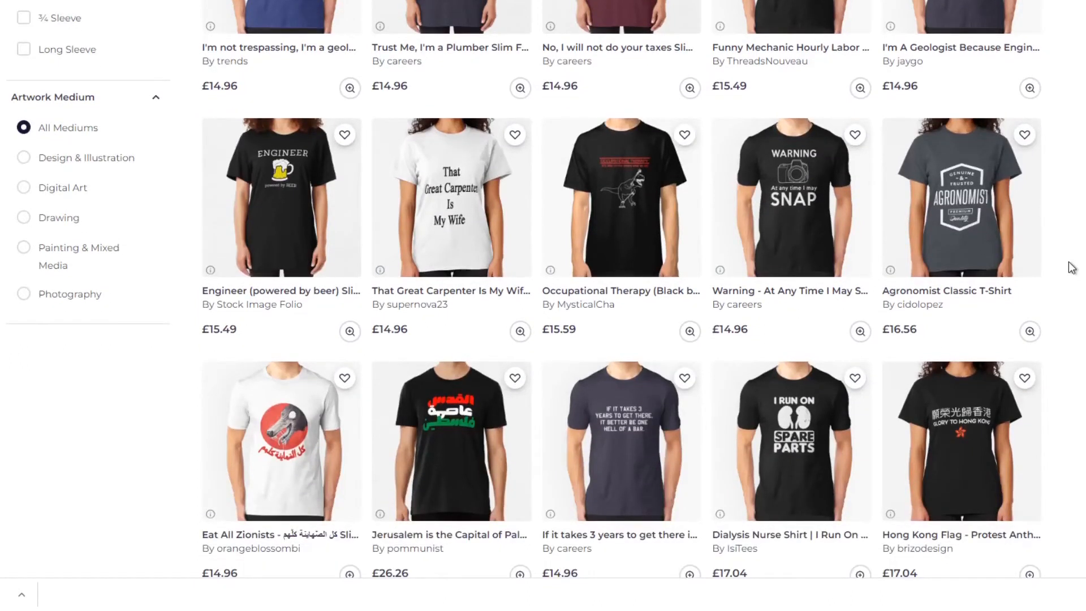
scroll(1072, 268, down, 5)
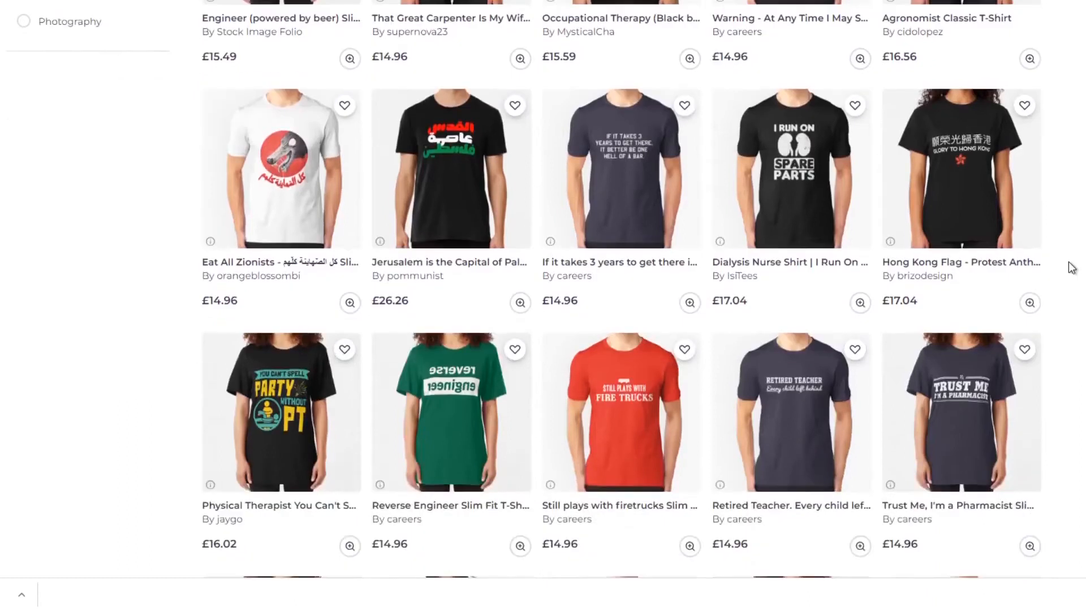
scroll(1071, 267, down, 5)
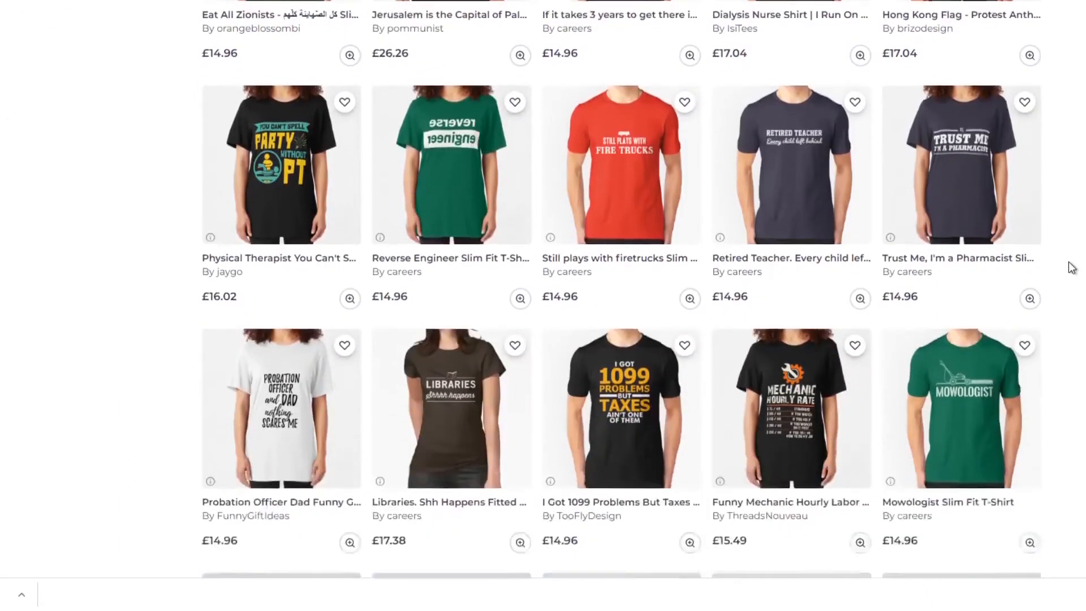
scroll(1072, 268, down, 3)
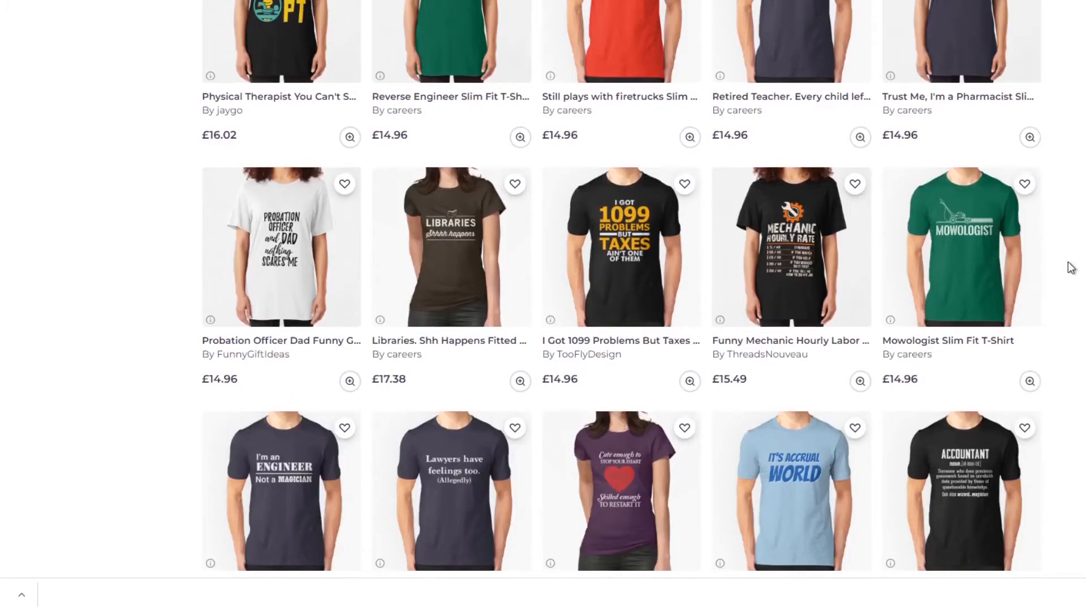
scroll(1071, 267, down, 4)
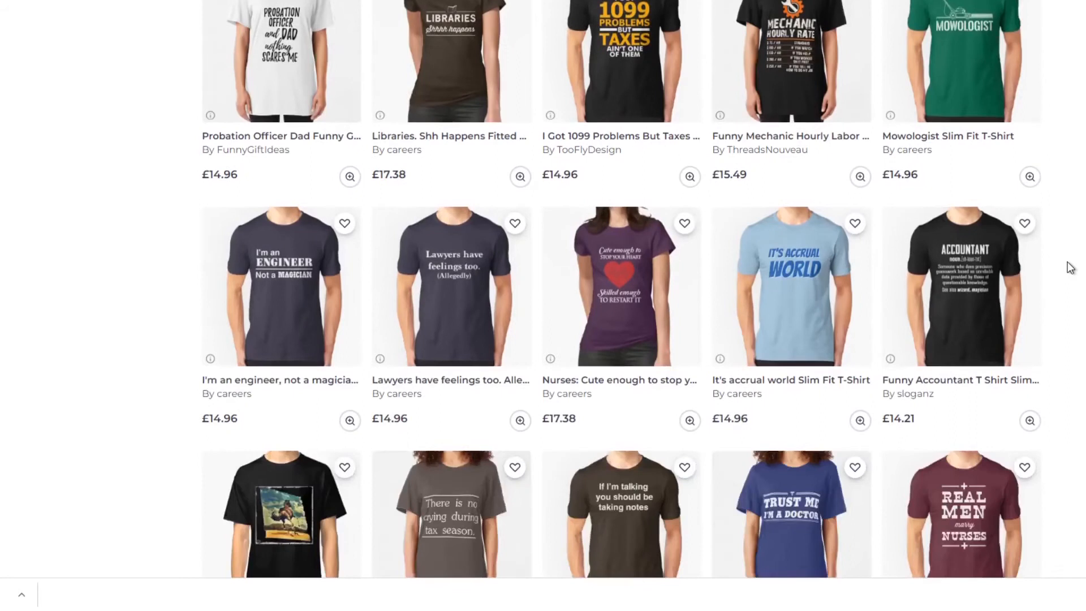
scroll(1070, 268, down, 3)
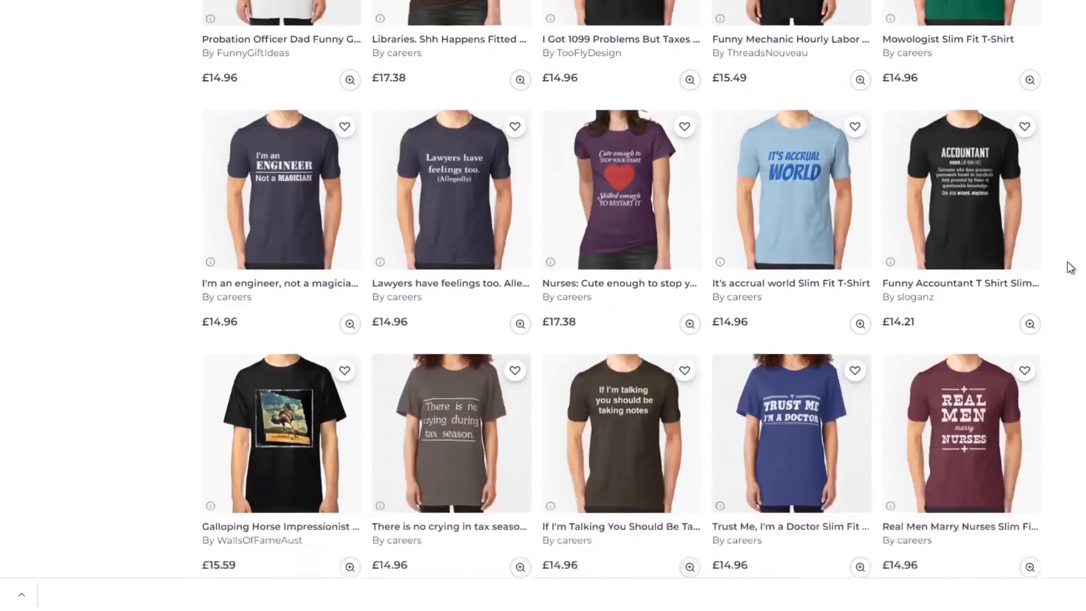
scroll(1071, 267, down, 3)
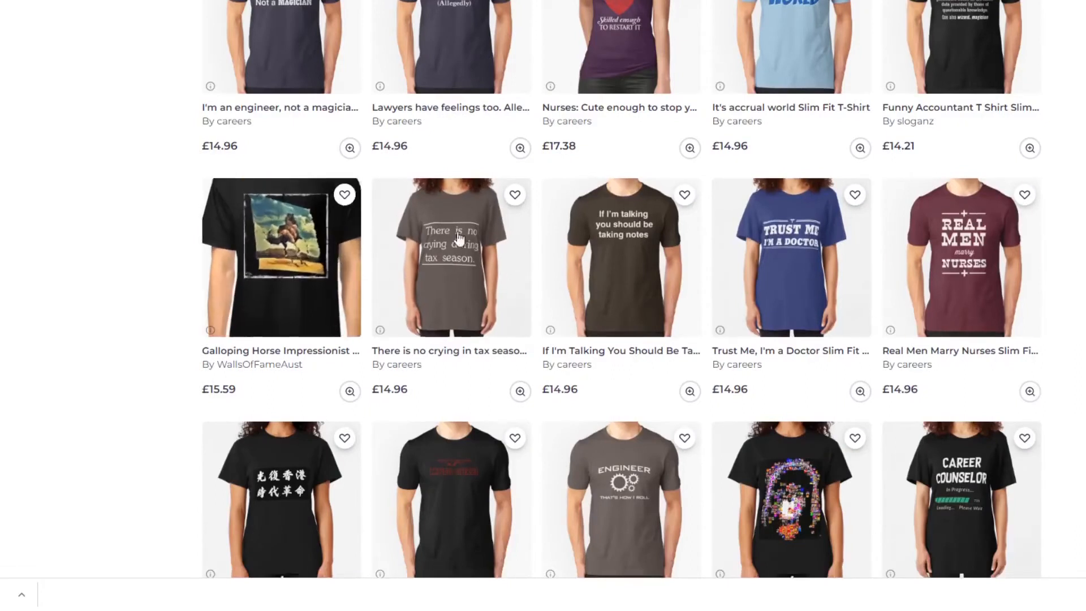
scroll(339, 266, down, 3)
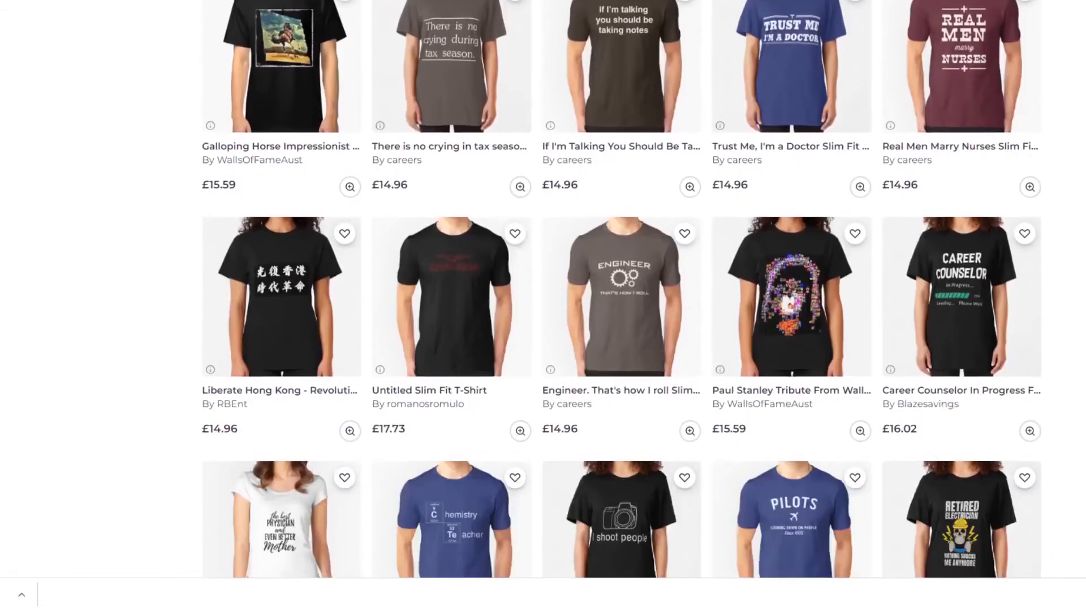
scroll(543, 288, down, 2)
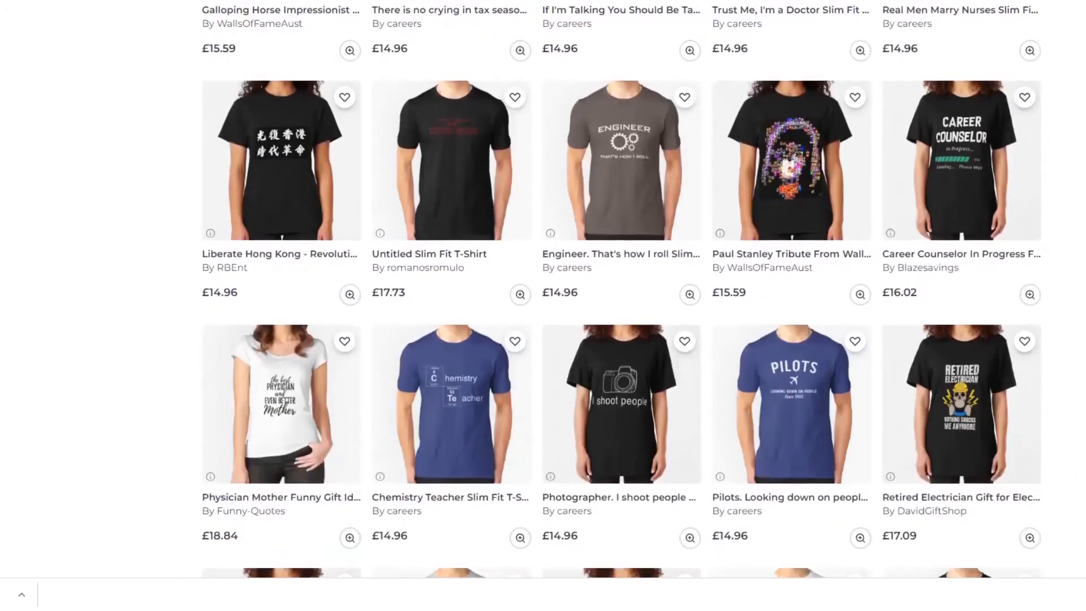
scroll(1060, 281, down, 2)
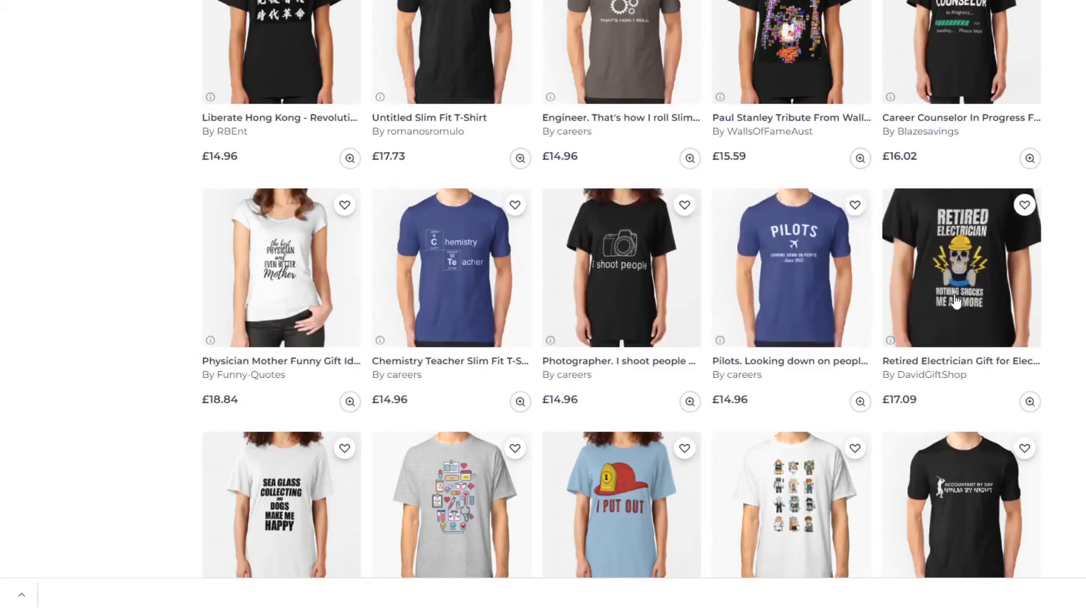
Review the remaining Occupations T-shirts down to the end of the page, comparing the firefighter, lawyer, actuary, nurse and engineer slogans.
scroll(1073, 293, down, 2)
scroll(1075, 293, down, 3)
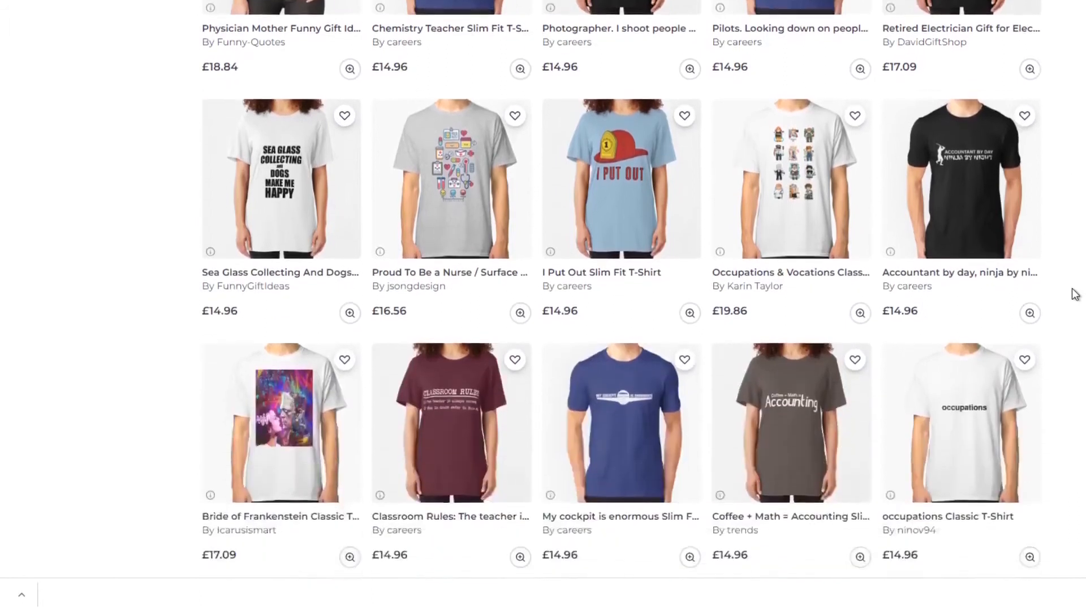
scroll(1075, 293, down, 1)
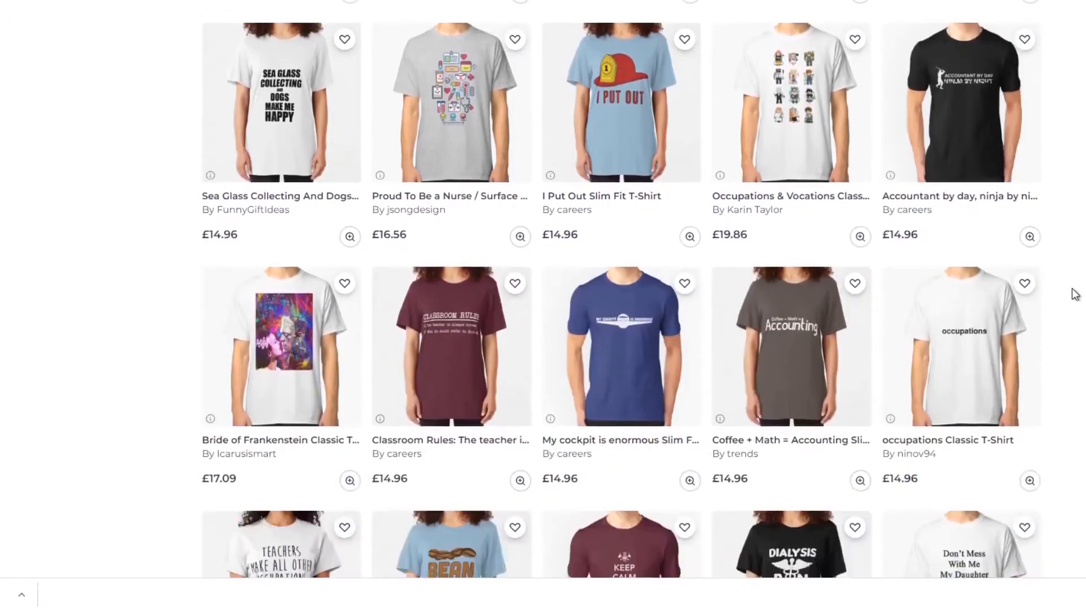
scroll(1075, 293, down, 3)
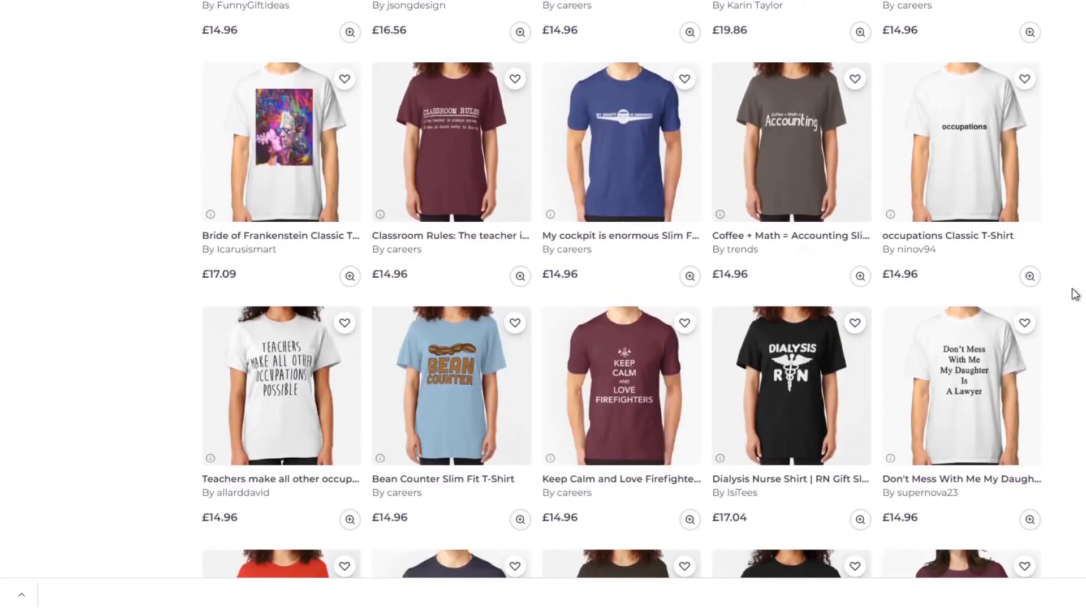
scroll(1075, 293, down, 2)
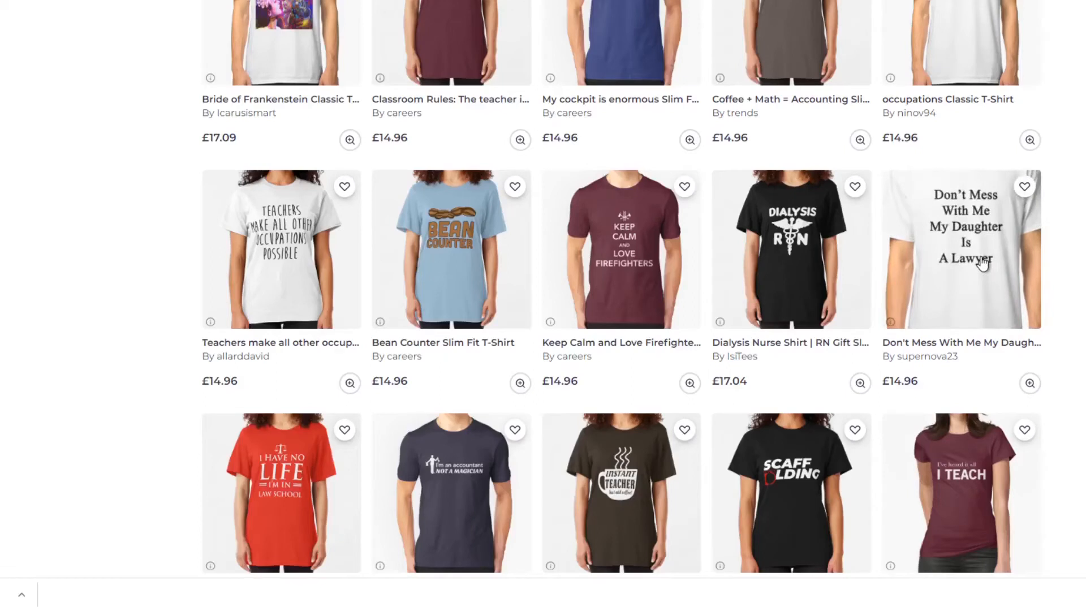
scroll(1085, 264, down, 3)
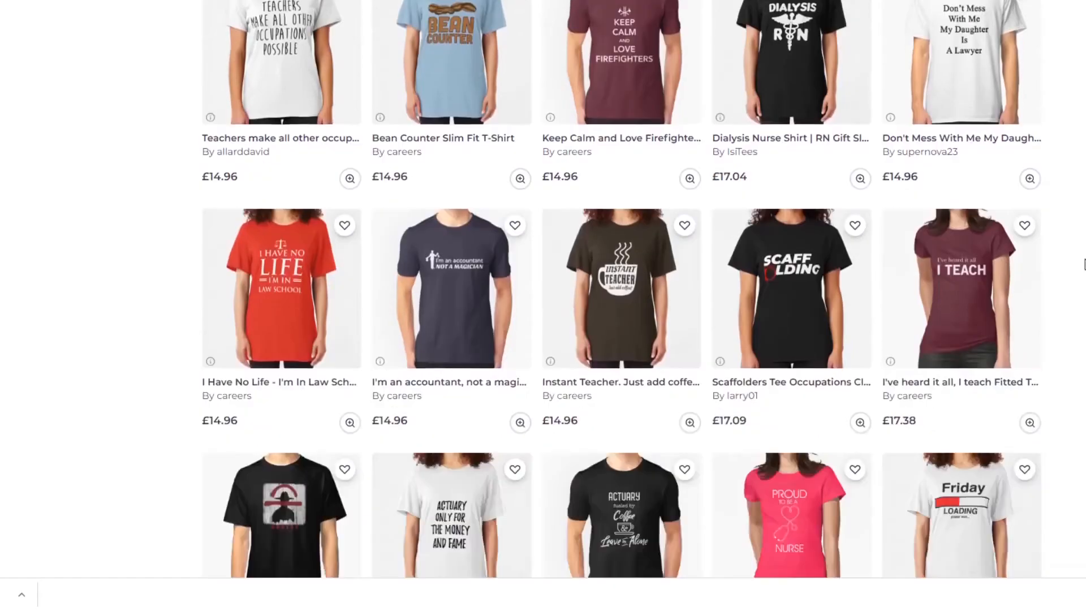
scroll(1085, 265, down, 2)
scroll(1085, 265, down, 3)
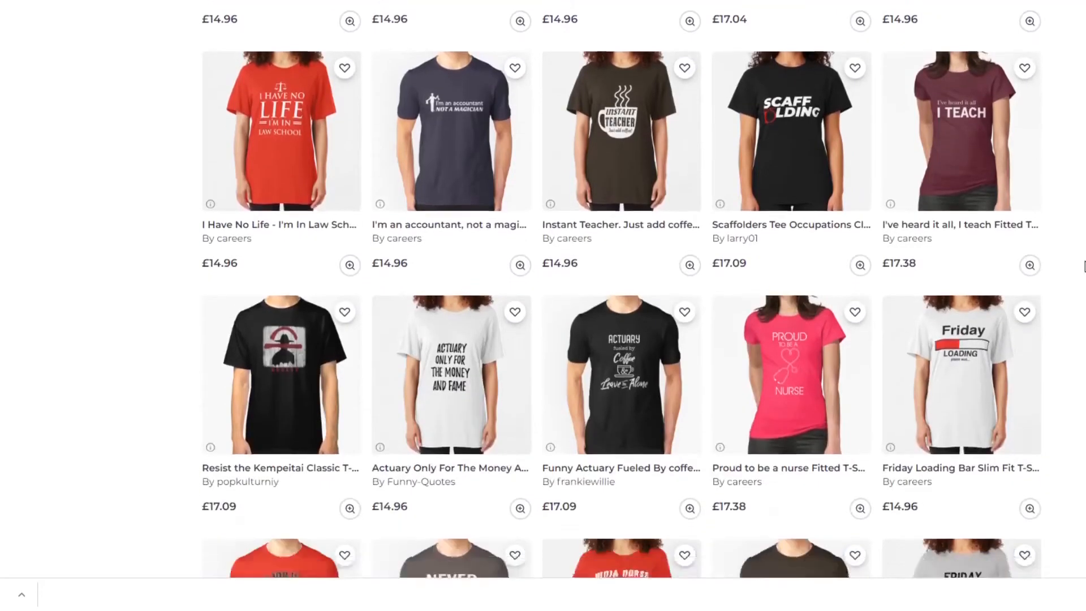
scroll(1084, 266, down, 2)
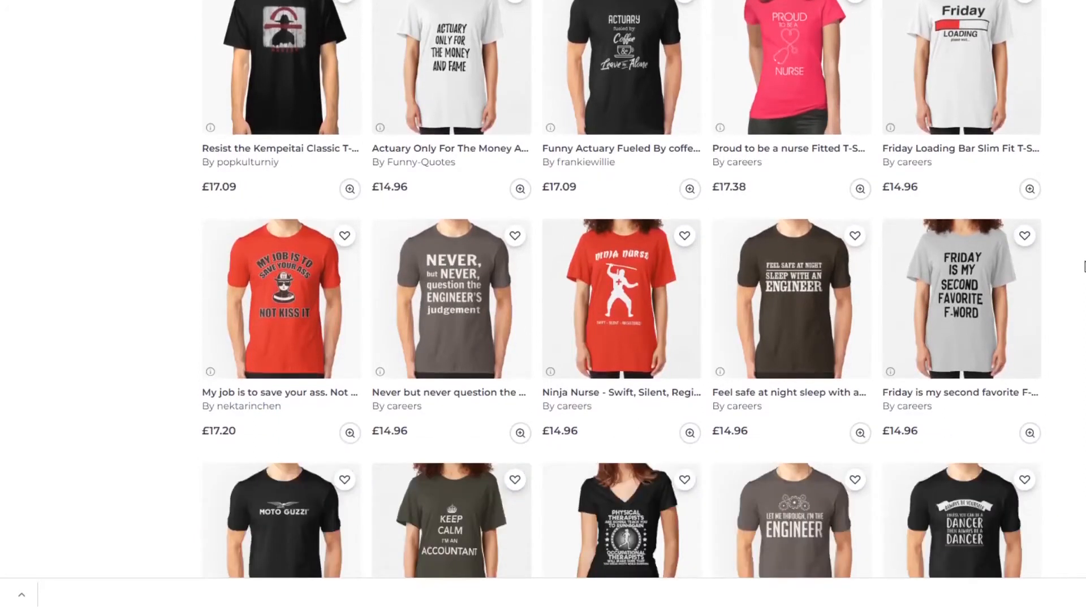
scroll(1073, 273, down, 2)
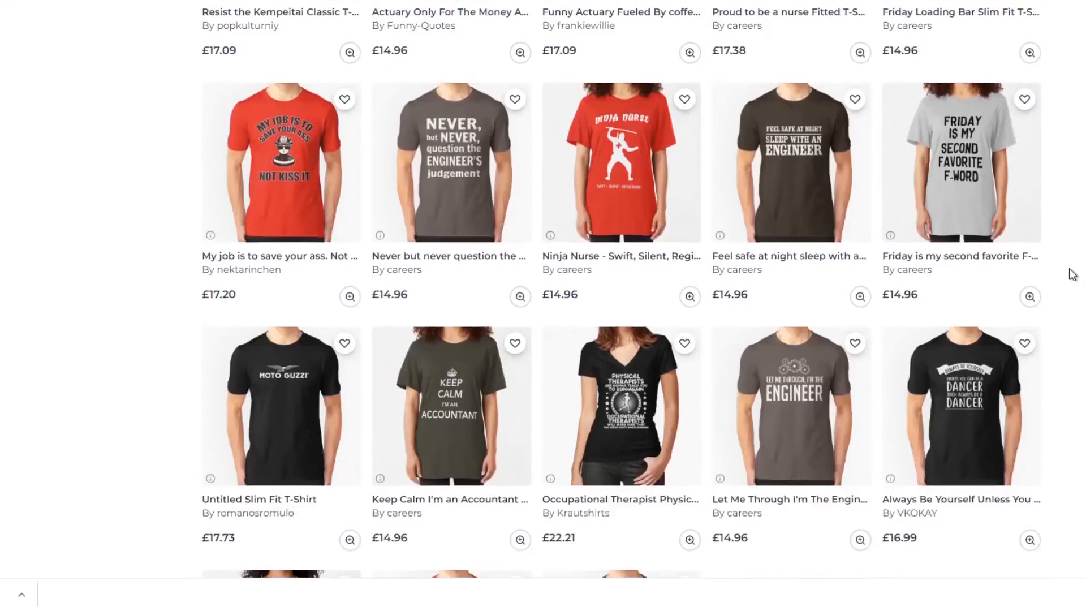
scroll(1074, 274, down, 2)
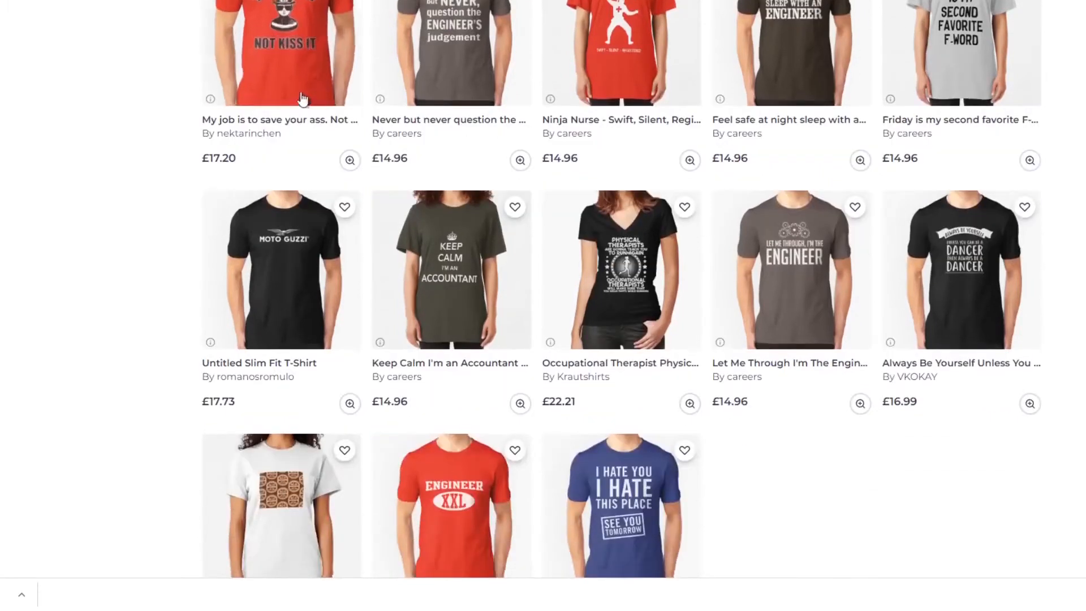
scroll(292, 91, up, 1)
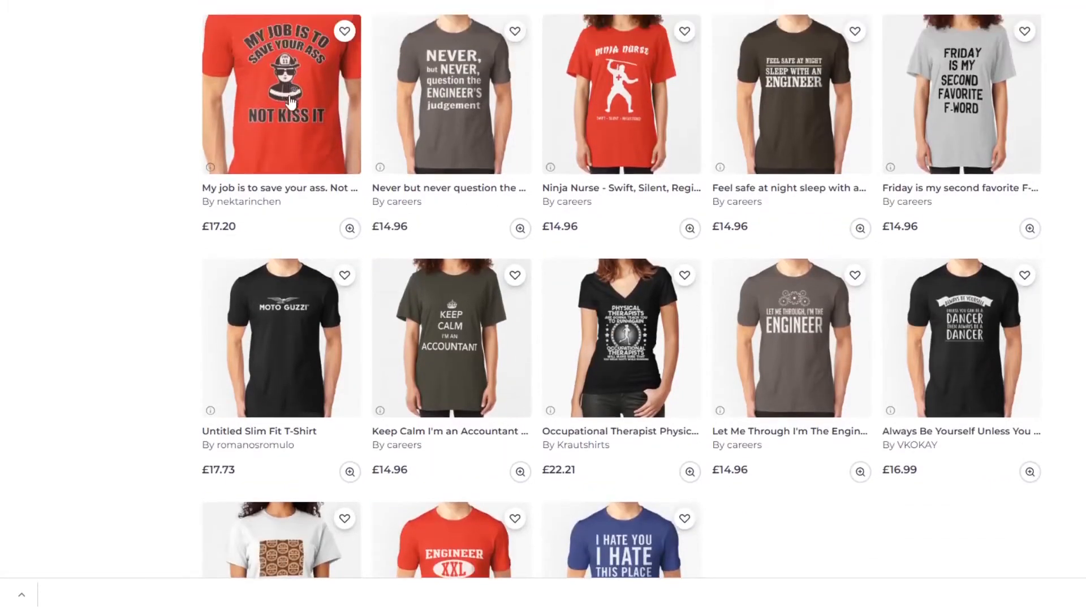
scroll(105, 185, down, 3)
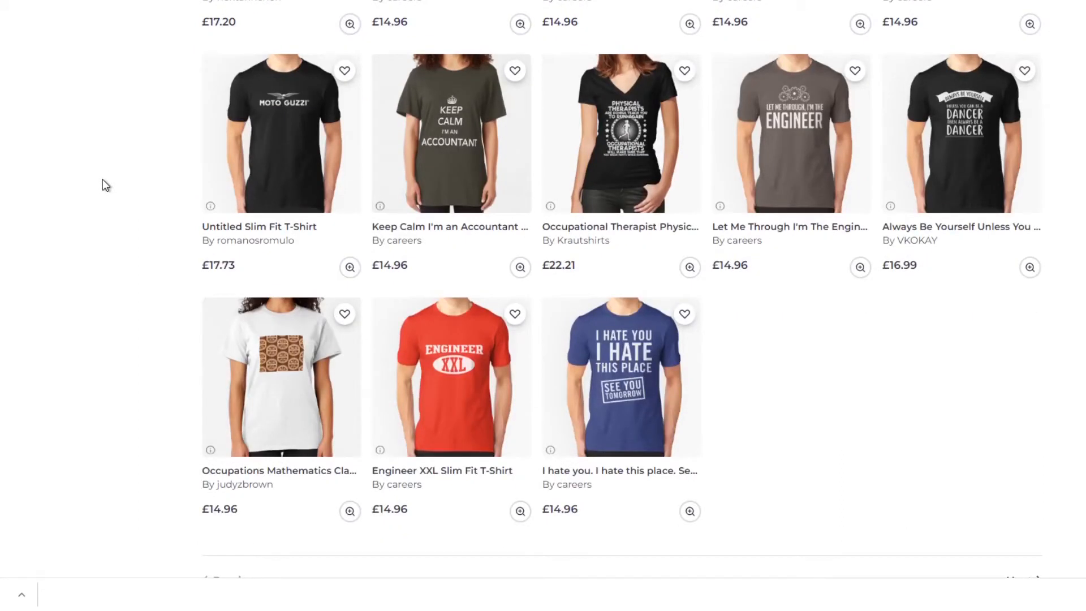
Return to the start of the Occupations T-shirts and check the related occupation themes from Nurse and Programmer through Firefighter and Sailor.
scroll(984, 330, up, 9)
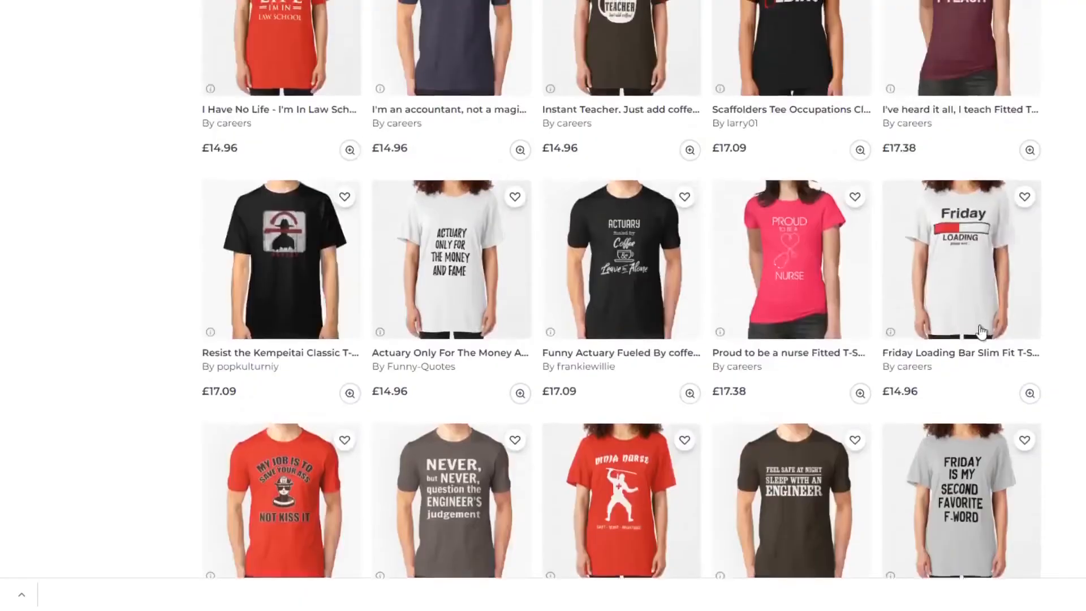
scroll(982, 331, up, 14)
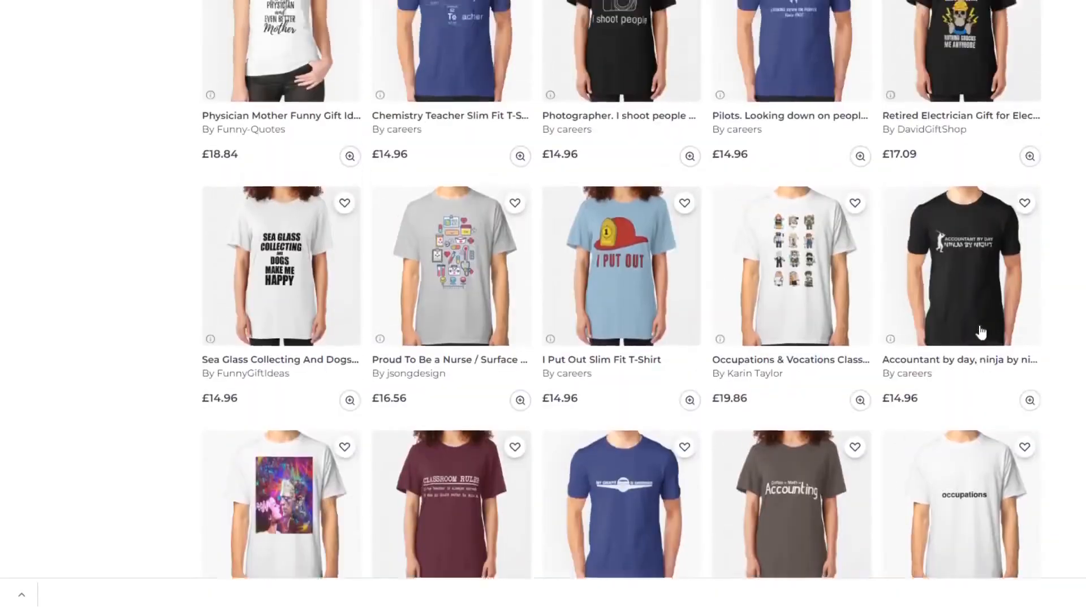
scroll(982, 332, up, 18)
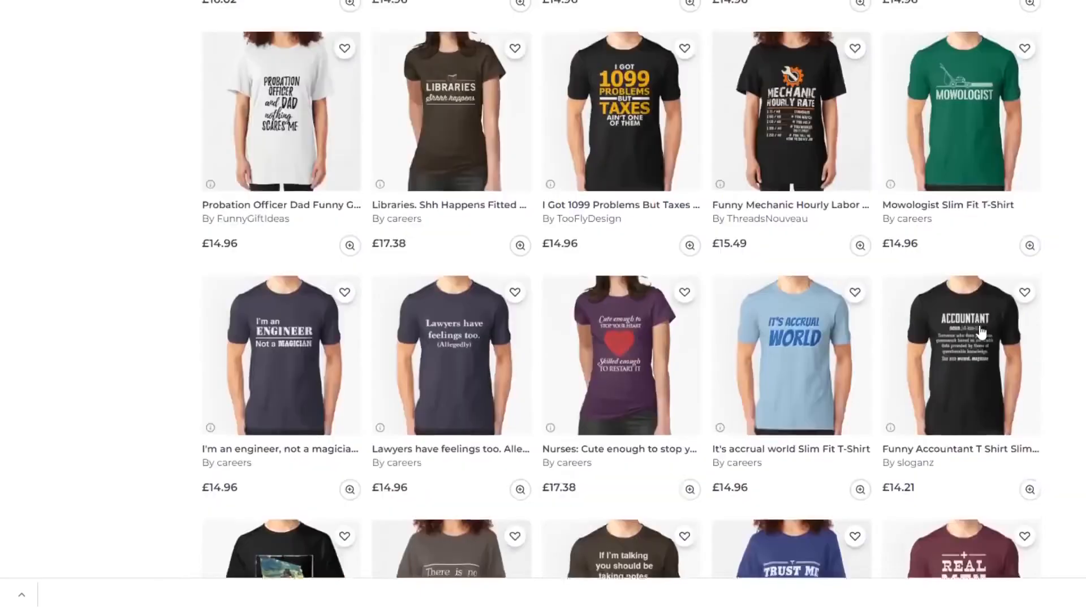
scroll(981, 332, up, 16)
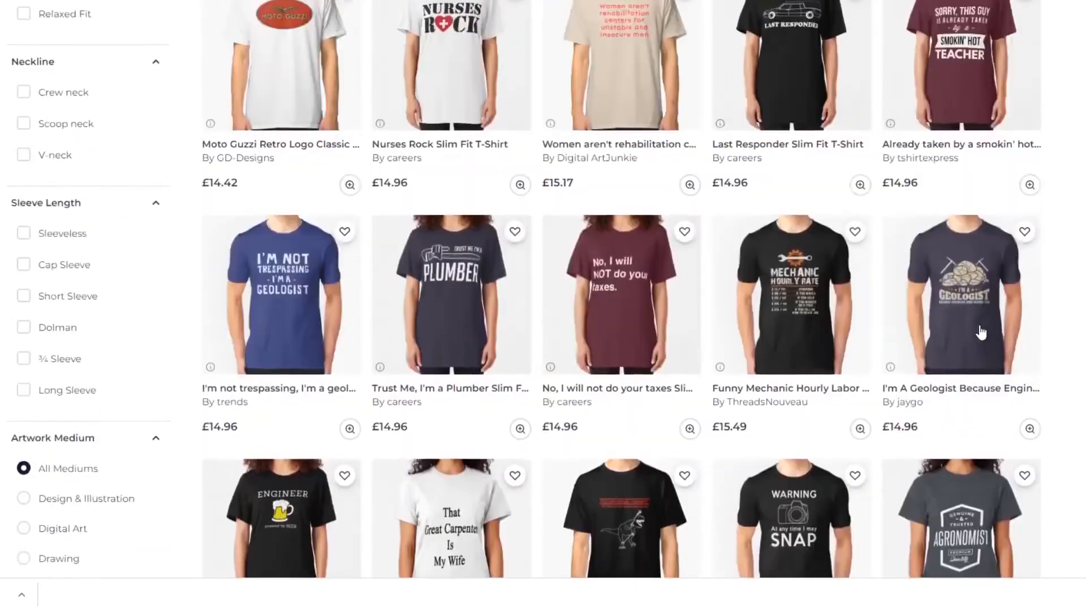
scroll(982, 332, up, 12)
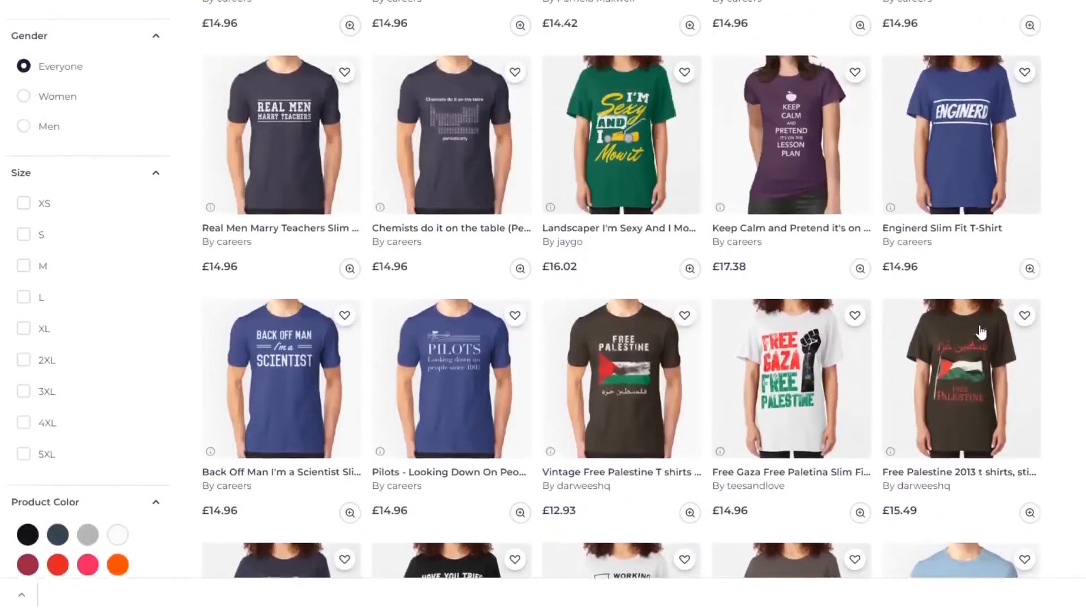
scroll(982, 332, up, 7)
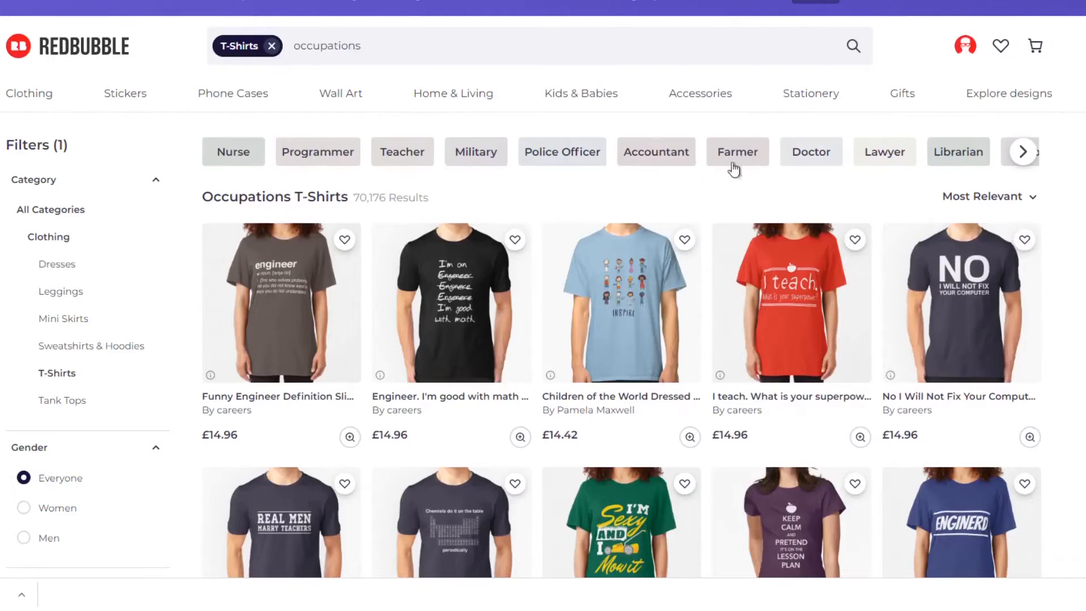
click(1019, 150)
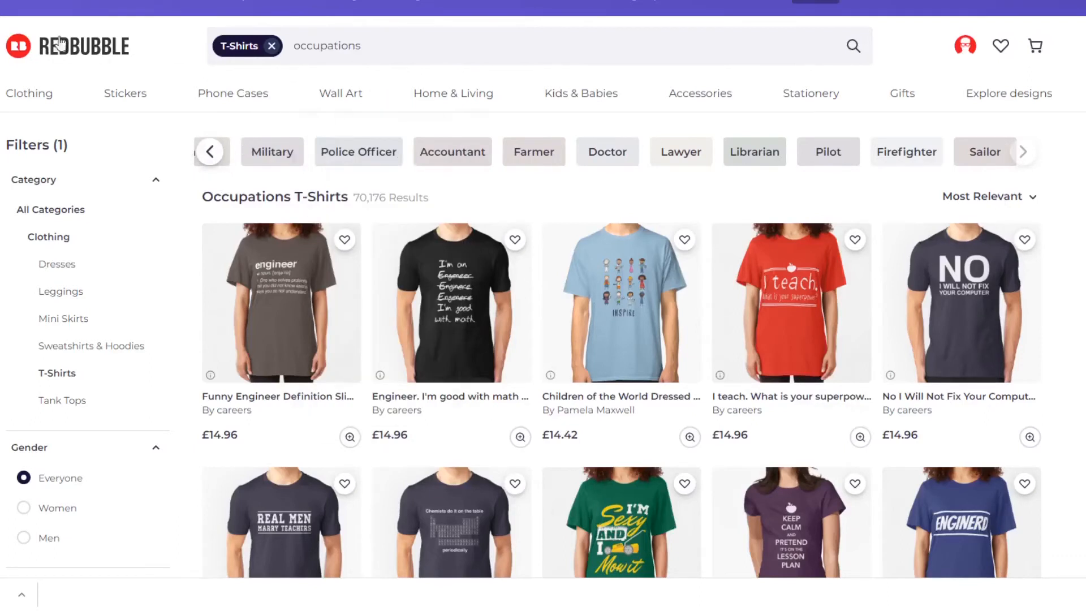
Go back to the best-selling T-shirts and open the Hobbies theme, examining its first crochet, classic car, cycling and woodworking designs.
key(alt+Left)
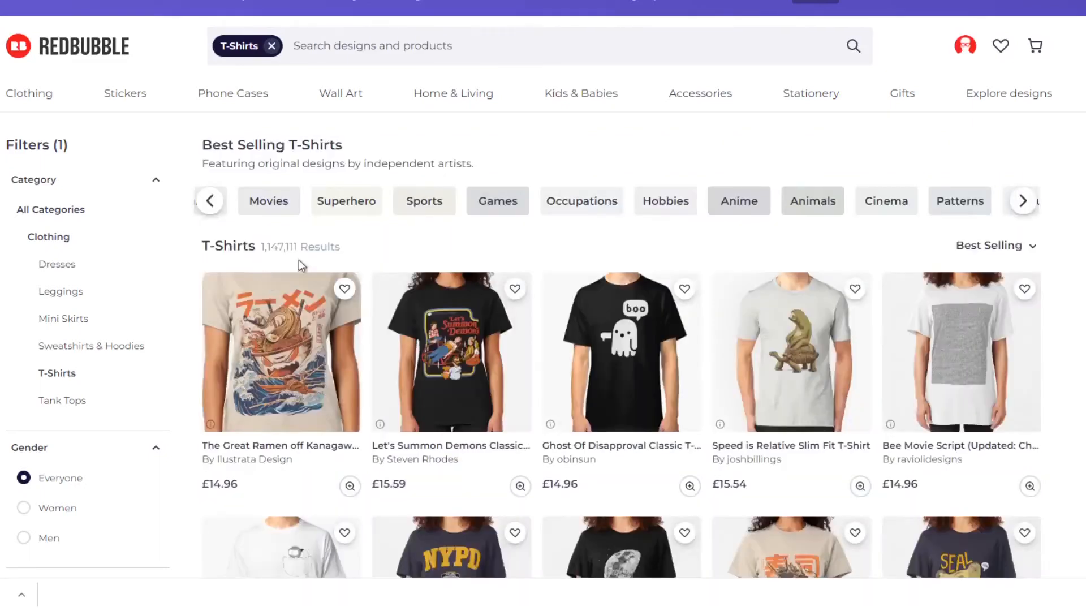
click(656, 205)
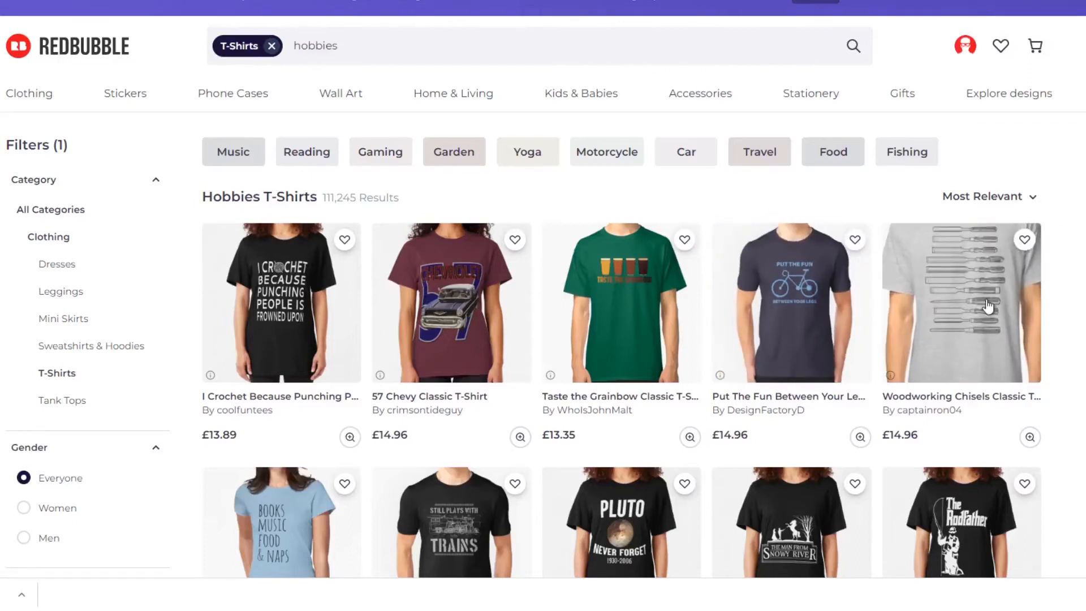
scroll(1052, 312, down, 1)
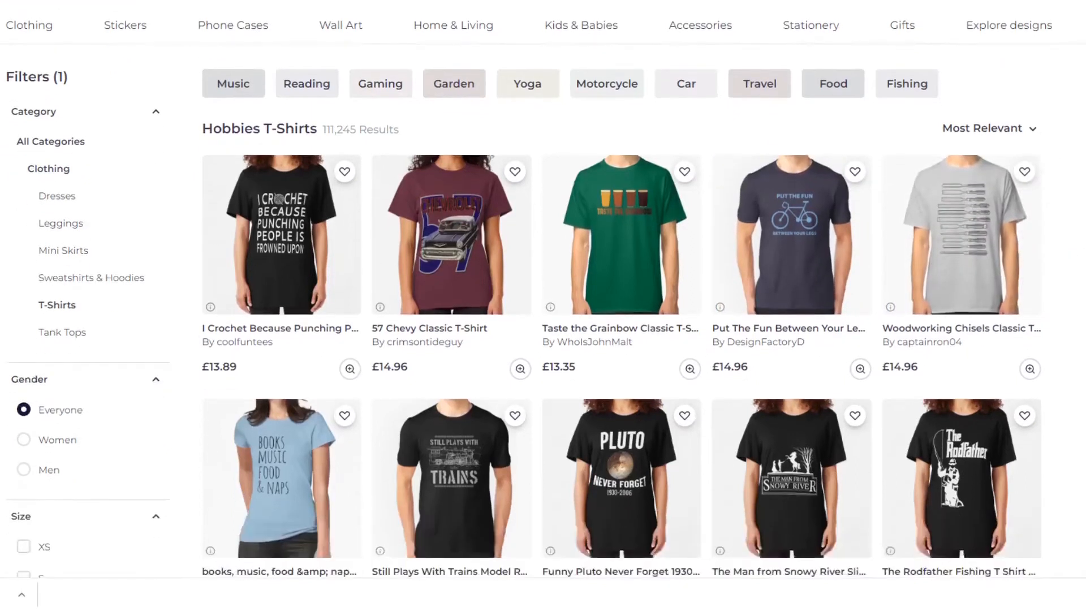
scroll(524, 311, down, 2)
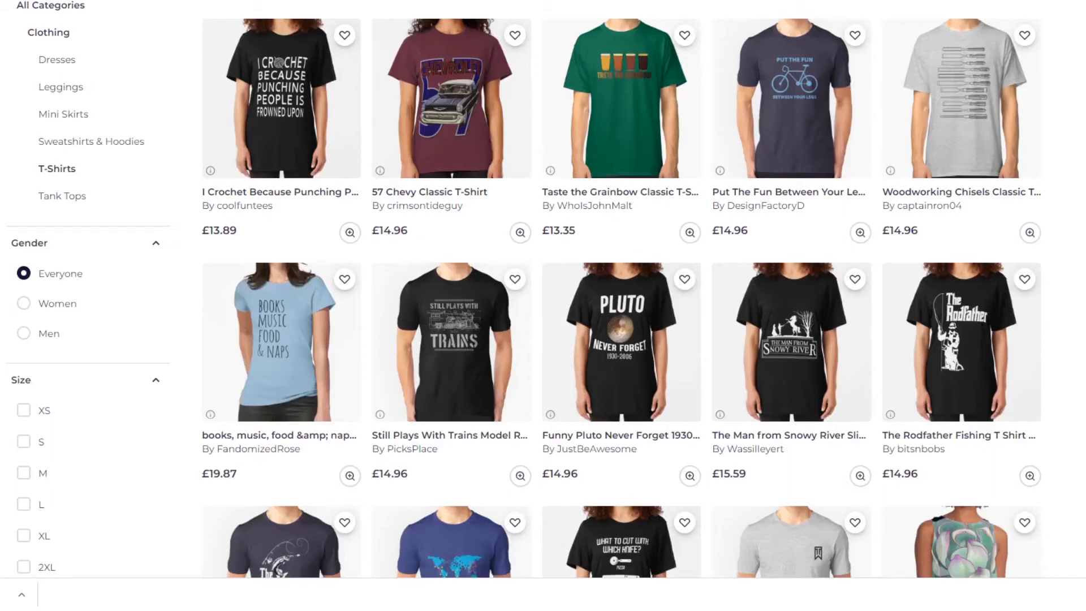
Look through the Hobbies T-shirts, studying the slogans and artwork for fishing, board games, golf, photography, gardening and cycling.
scroll(524, 289, down, 3)
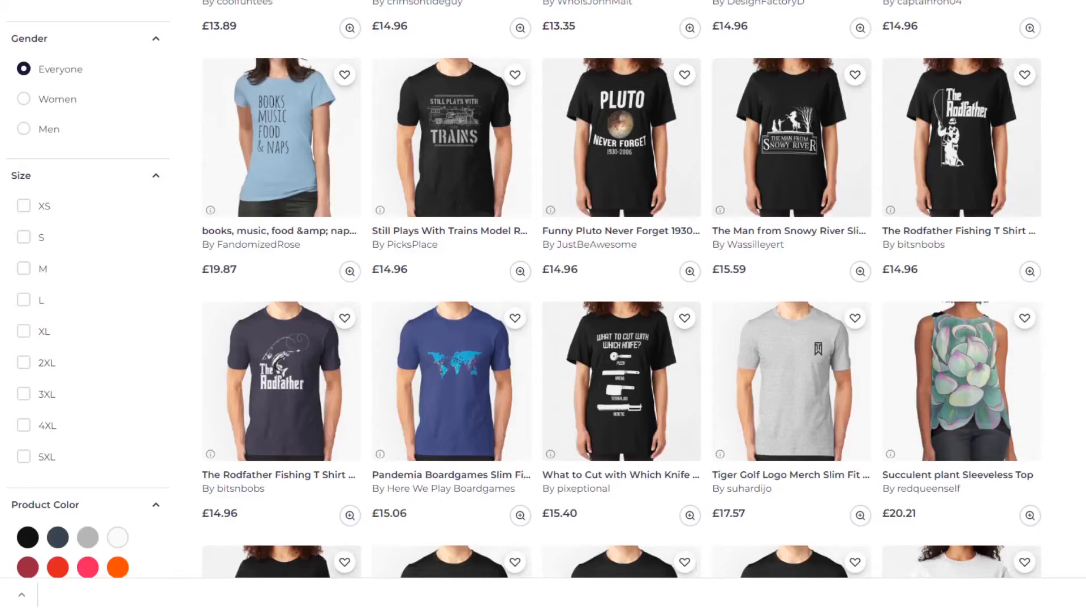
scroll(524, 289, down, 3)
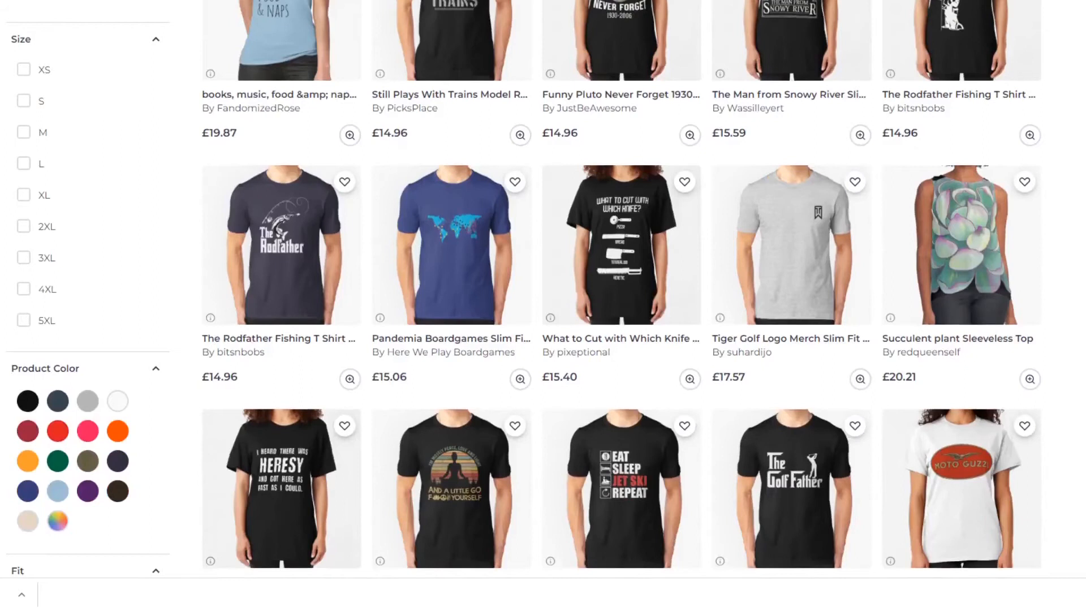
scroll(525, 289, down, 3)
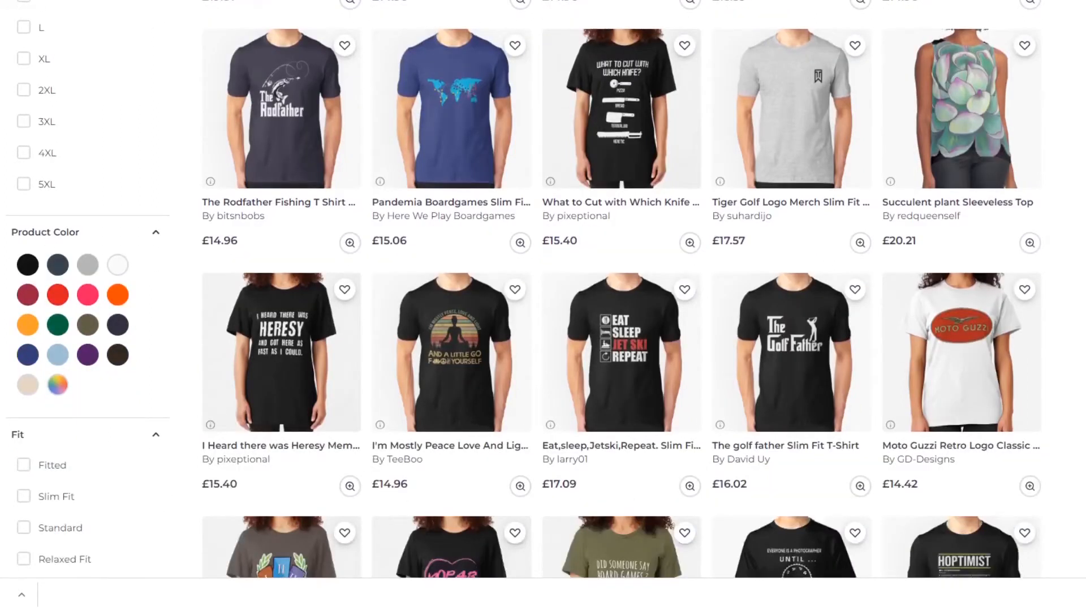
scroll(525, 289, down, 3)
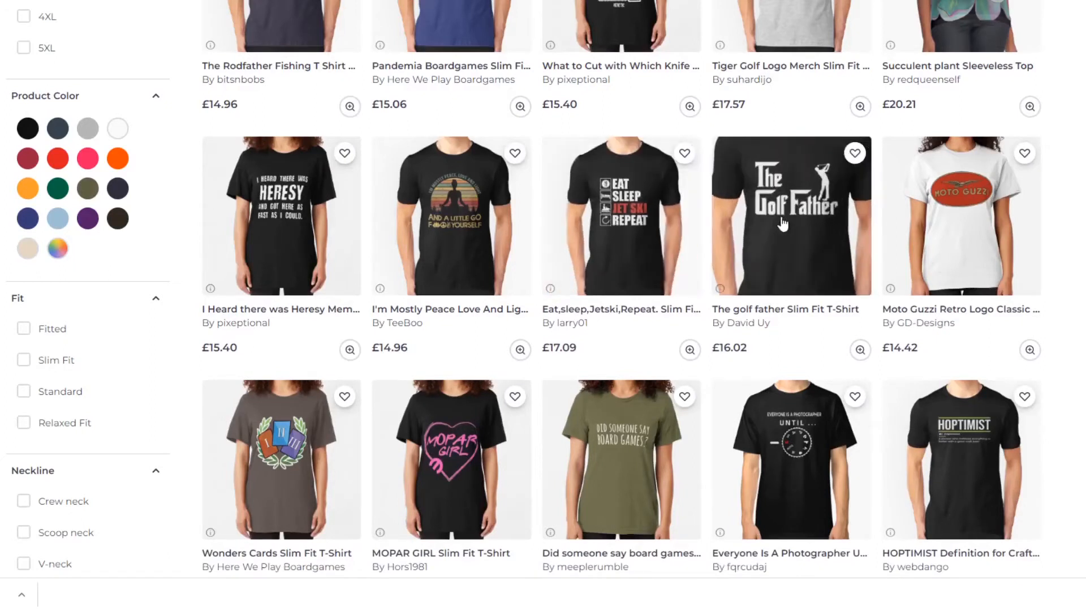
scroll(1082, 246, down, 3)
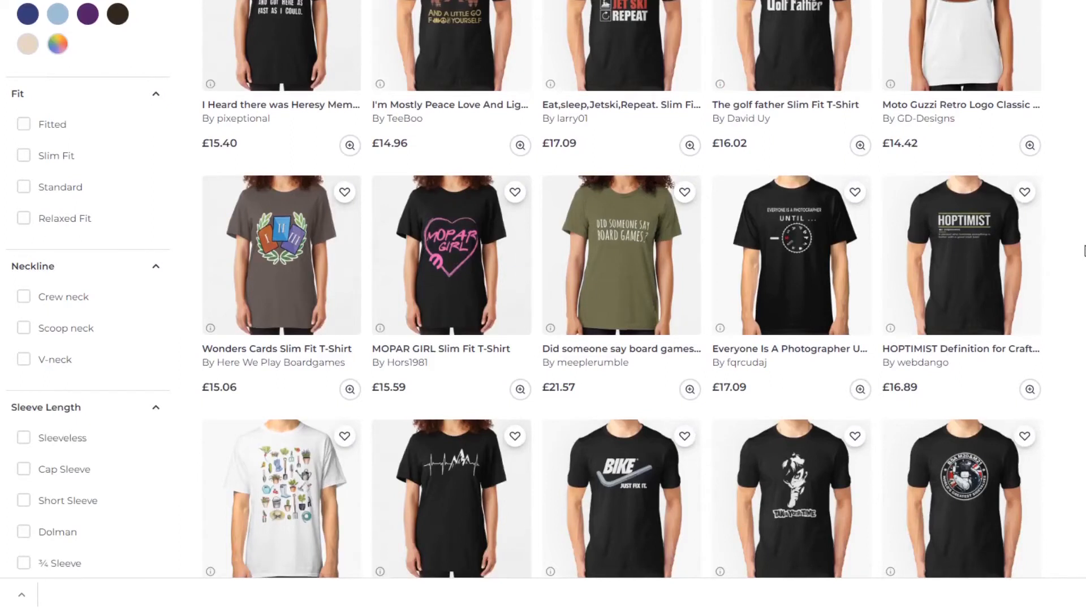
scroll(1082, 250, down, 4)
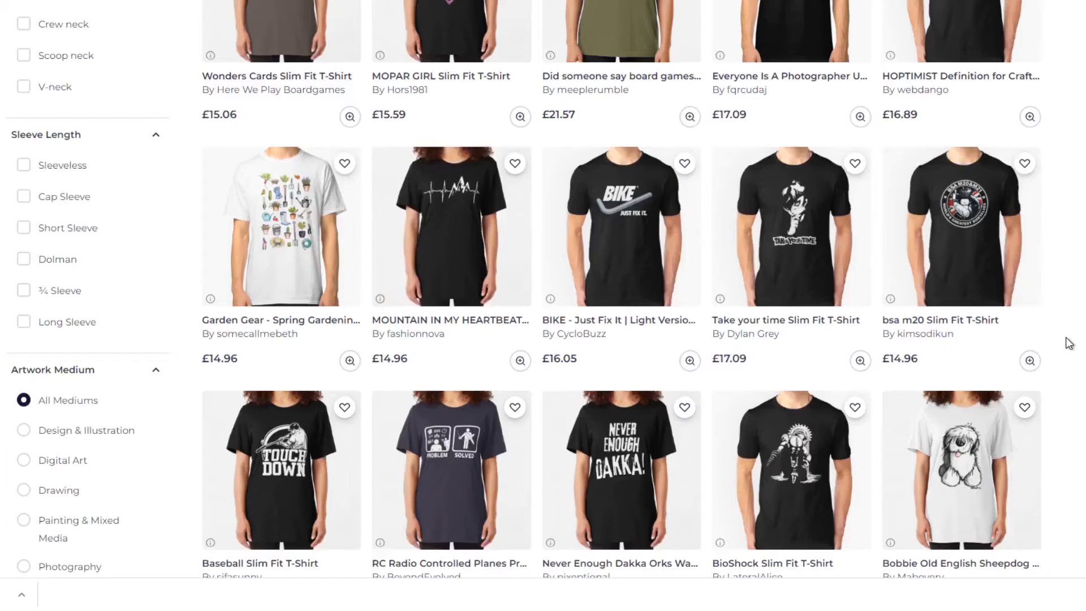
scroll(1069, 343, down, 2)
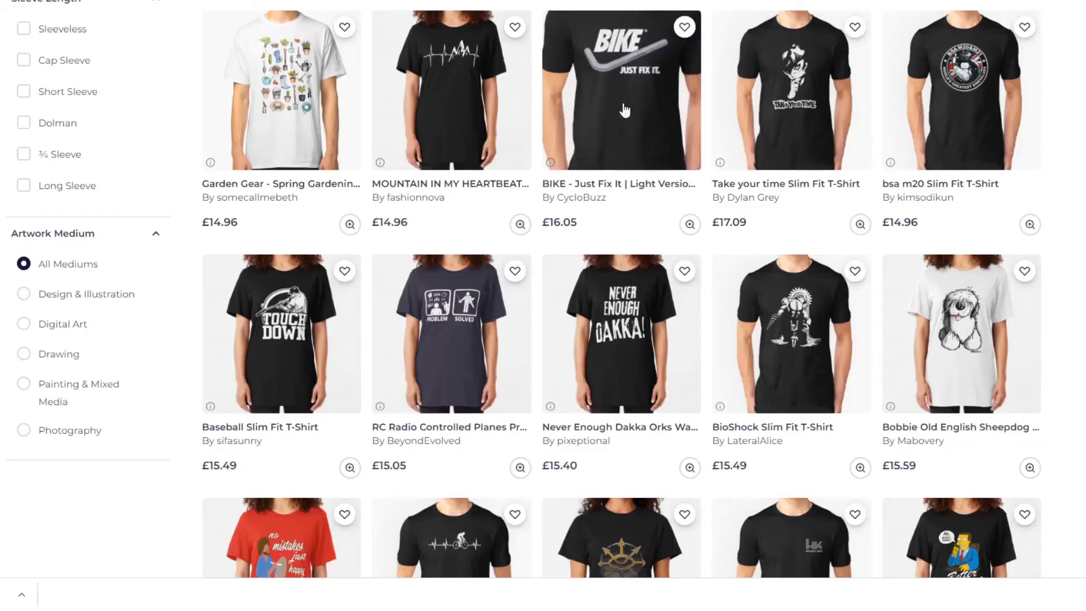
scroll(1079, 331, down, 3)
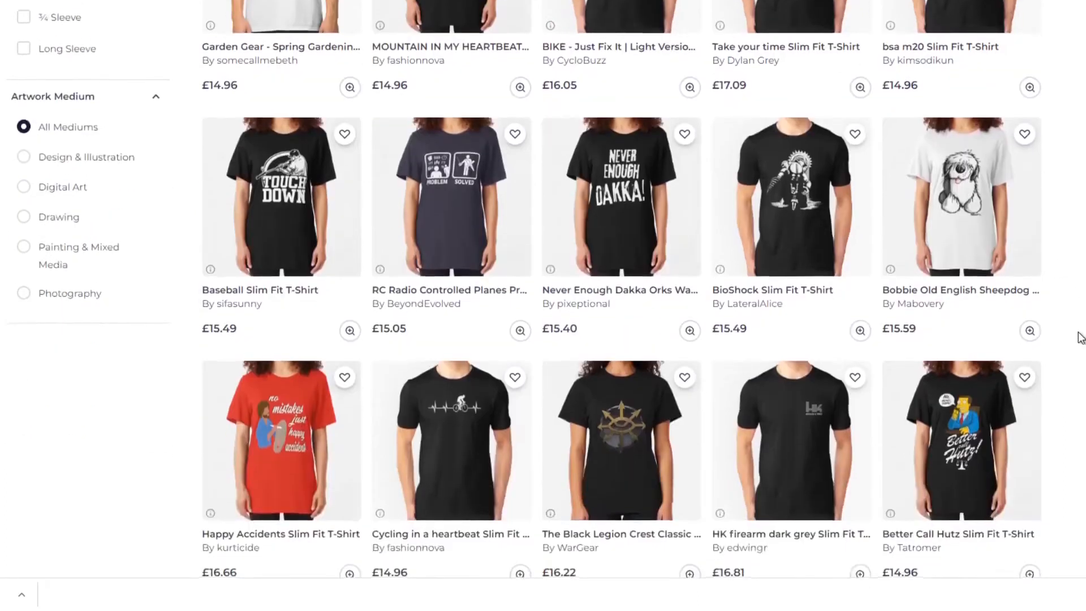
Continue through the Hobbies T-shirts, comparing the hop, motorcycle, chicken, baking, mowing, fishing, gaming and foosball designs.
scroll(1081, 337, down, 3)
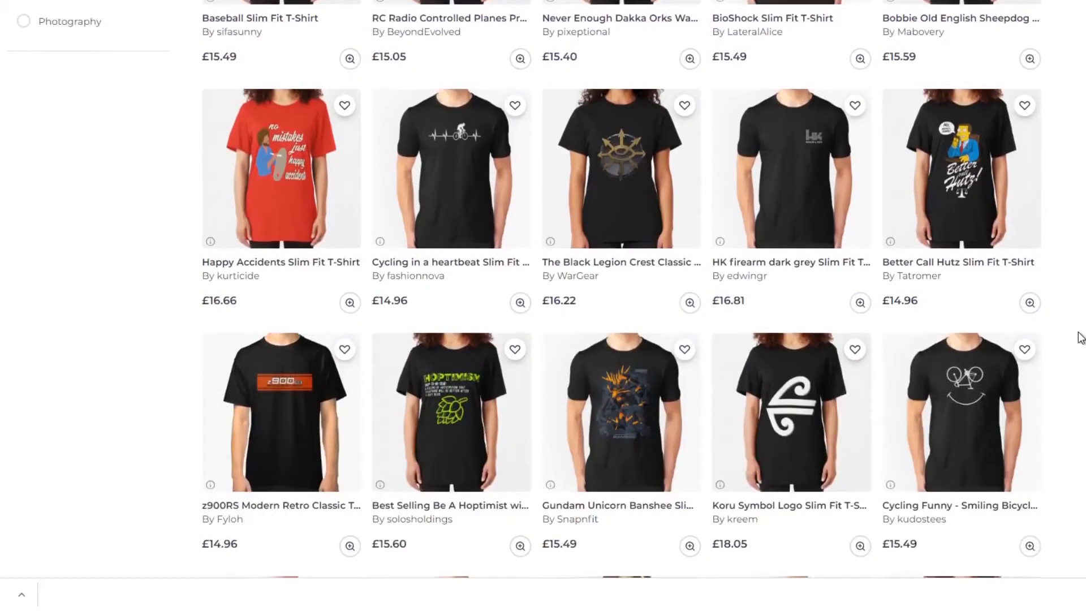
scroll(1080, 338, down, 2)
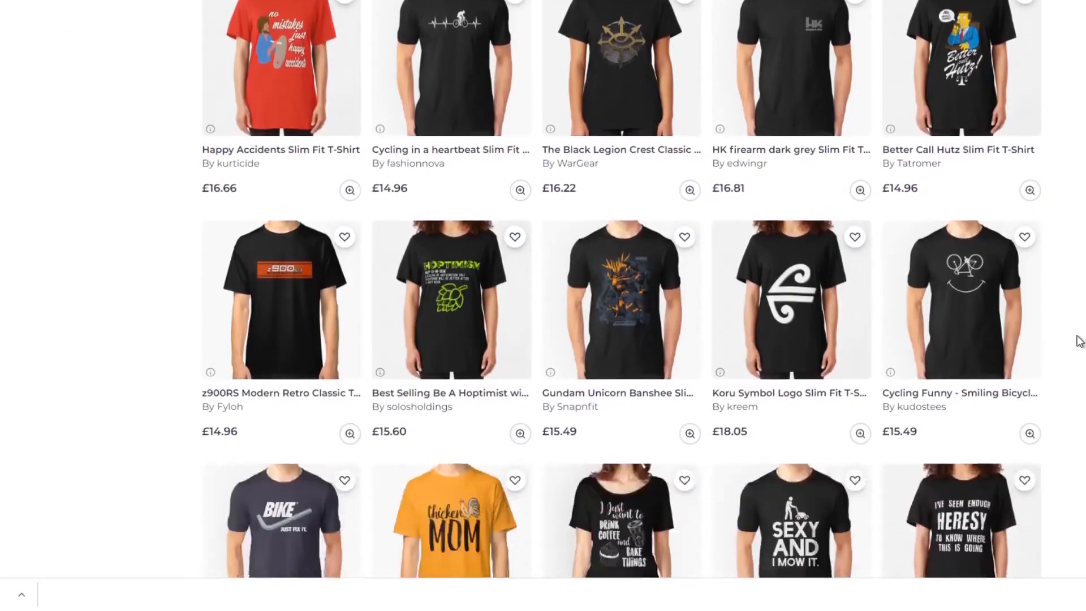
scroll(1080, 340, down, 3)
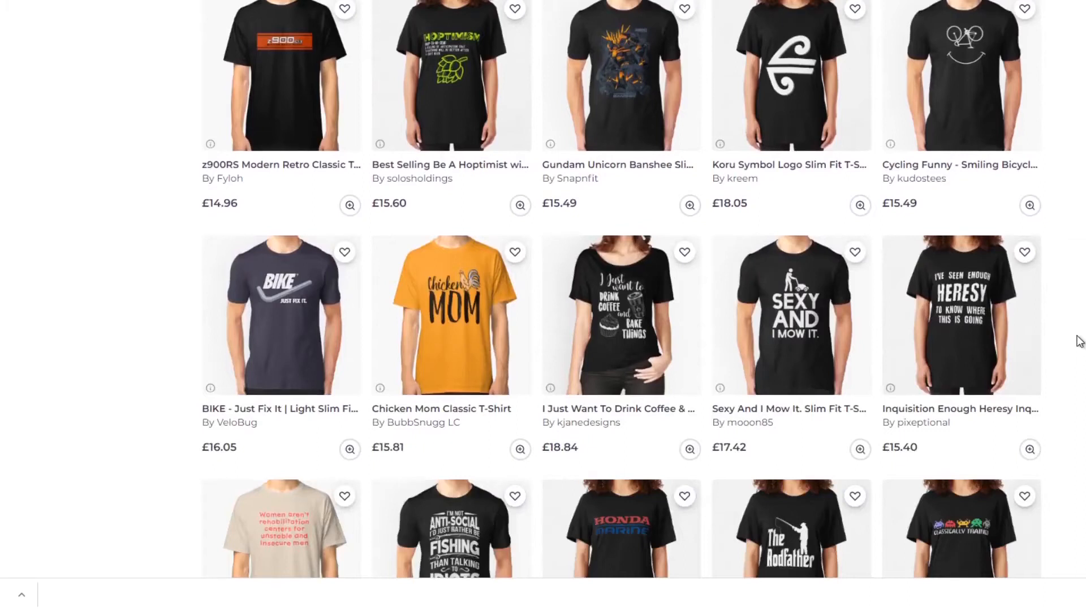
scroll(1080, 340, down, 1)
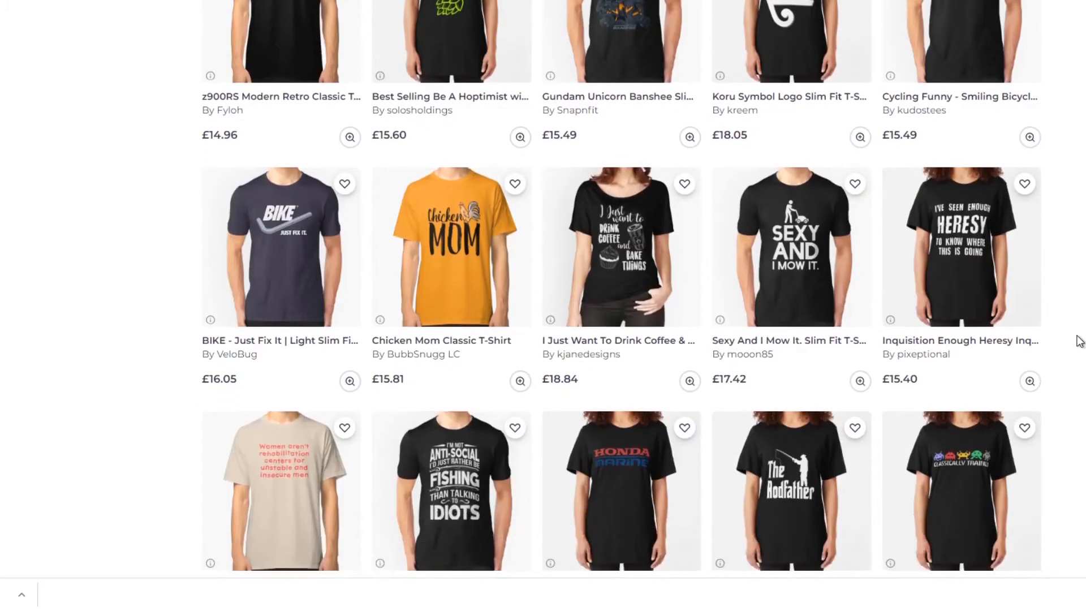
scroll(1080, 340, down, 3)
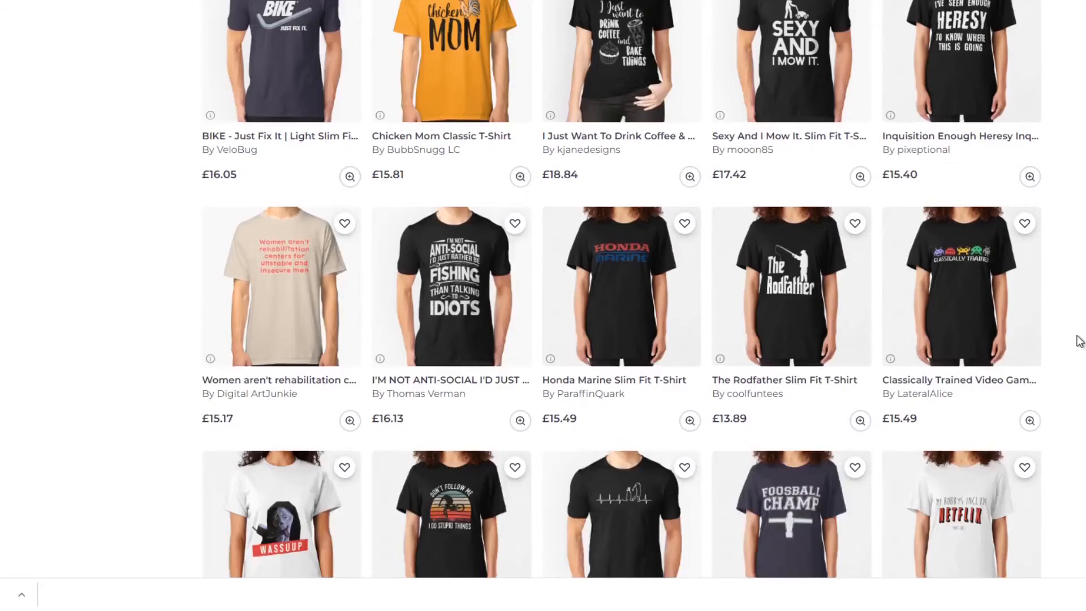
scroll(1080, 340, down, 2)
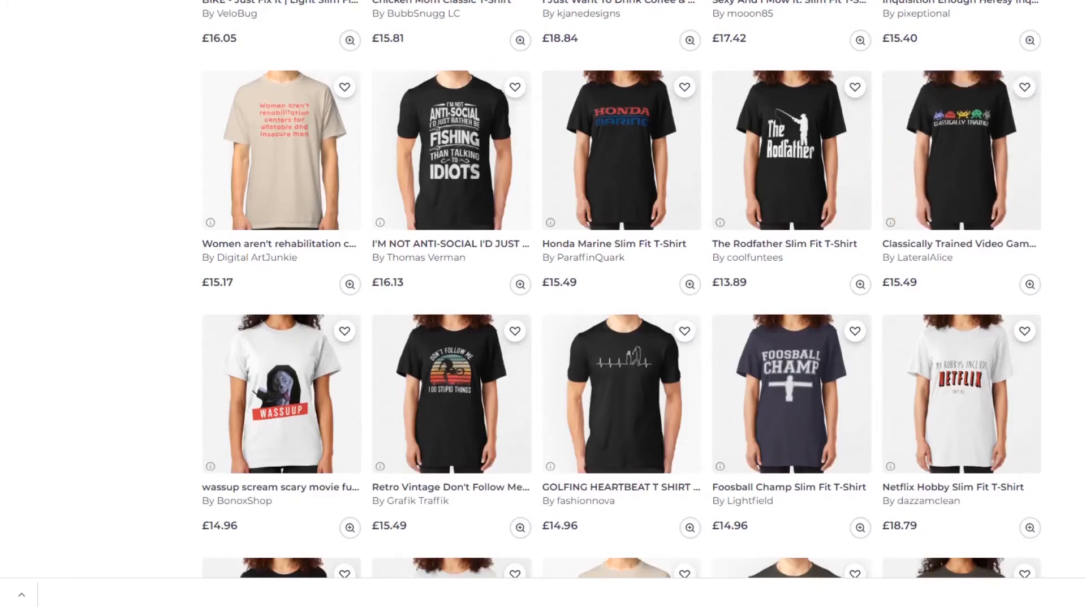
scroll(1081, 340, down, 1)
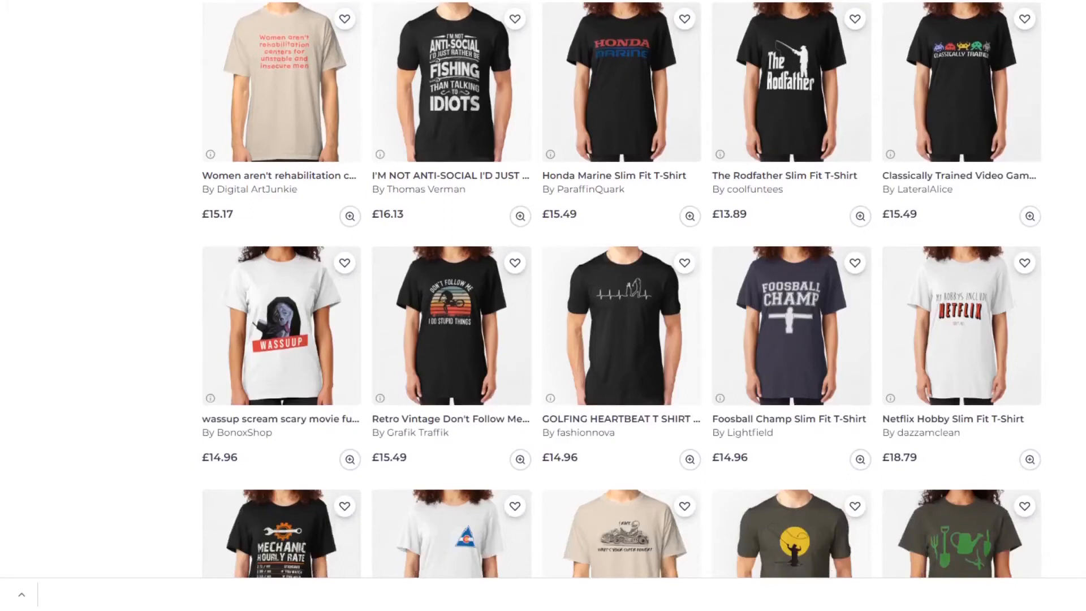
scroll(621, 289, down, 3)
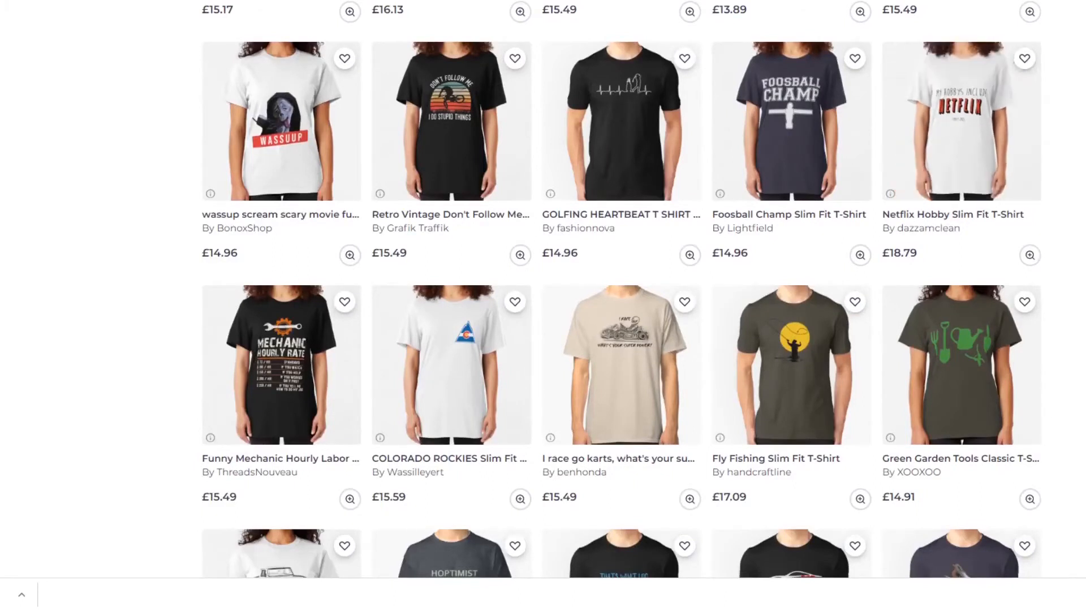
scroll(993, 137, down, 2)
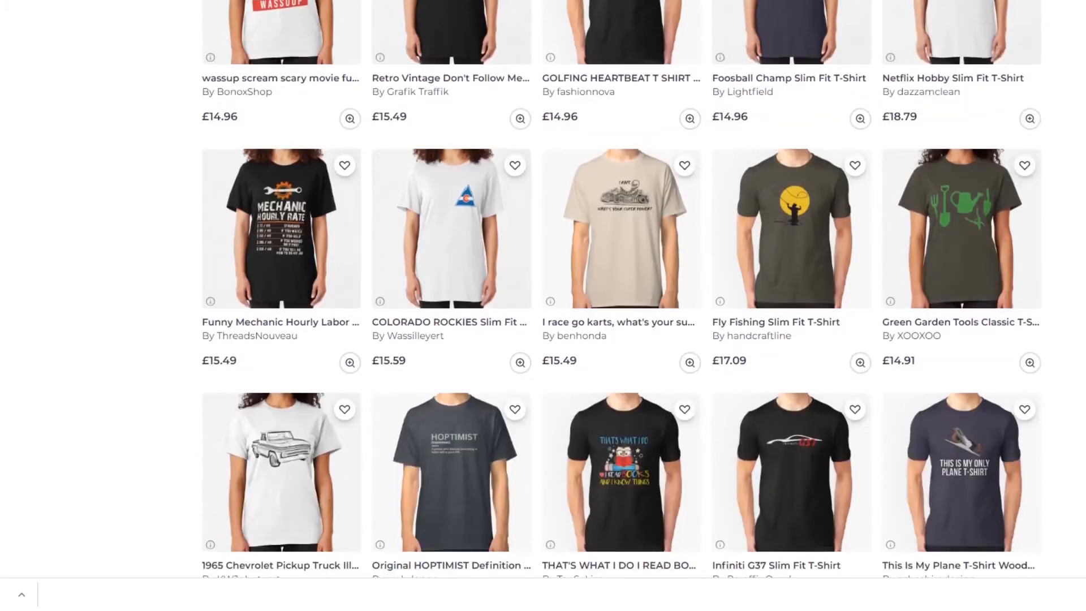
Re-examine the Netflix hobby T-shirt, then review the truck, reading, bonfire, bicycle stunt, running, sewing and paragliding designs below it.
scroll(621, 289, up, 1)
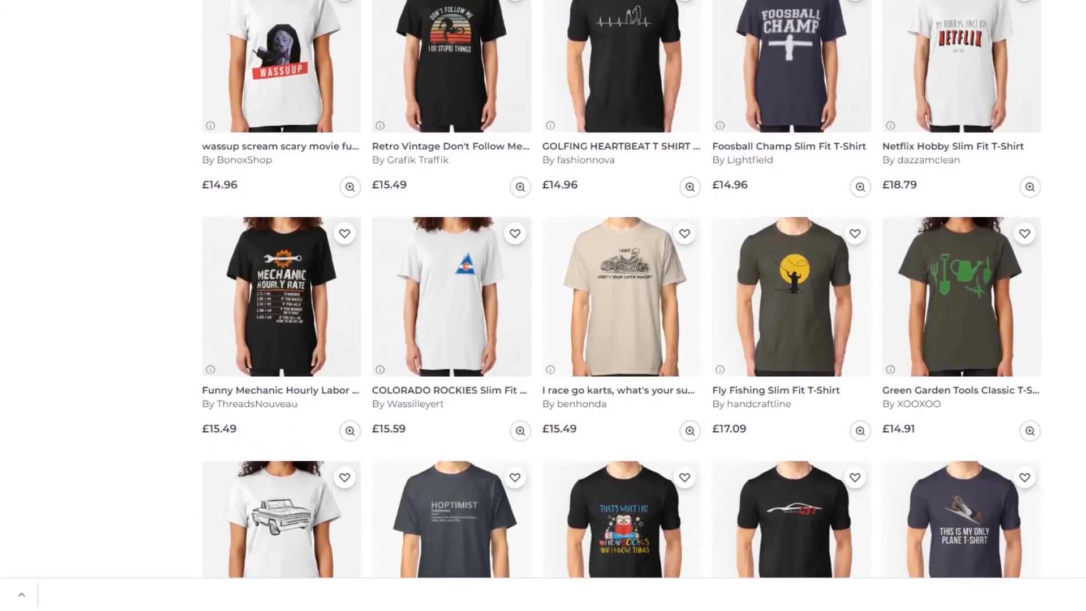
scroll(622, 289, down, 2)
scroll(622, 289, up, 2)
scroll(1018, 161, up, 2)
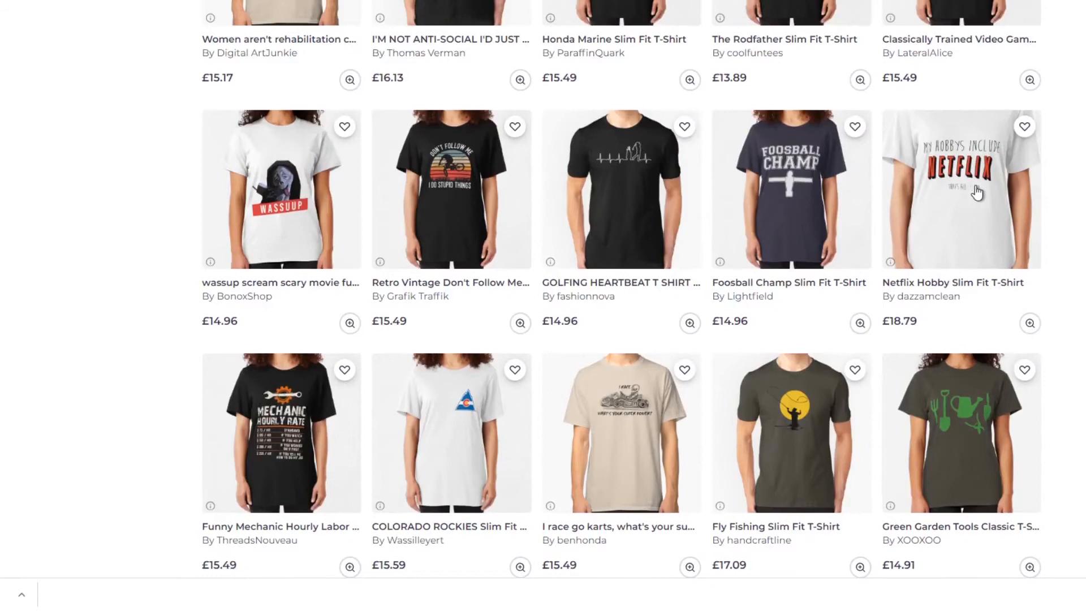
scroll(1057, 225, down, 3)
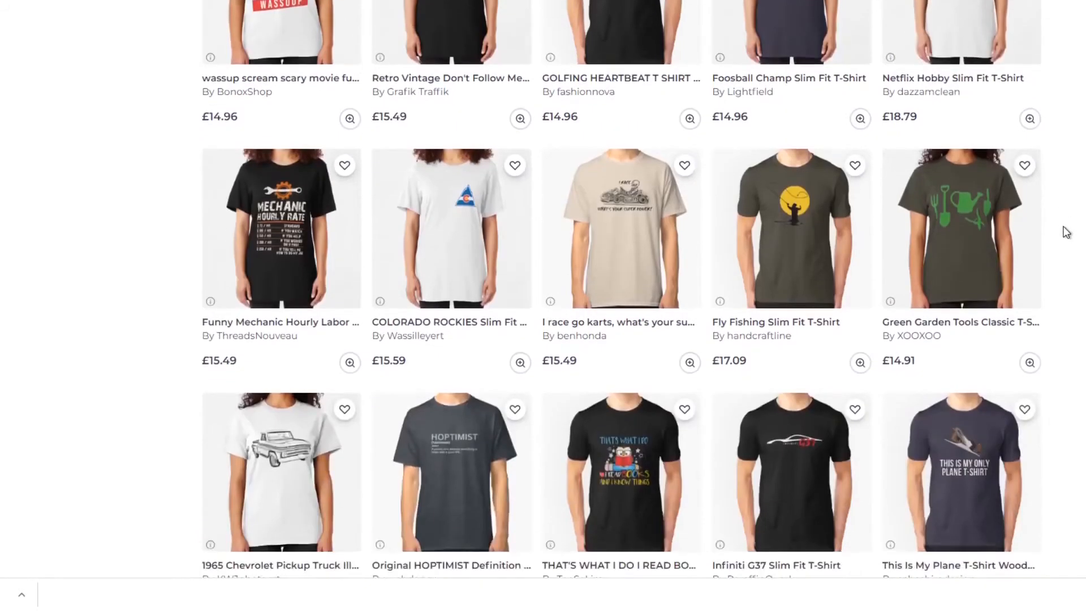
scroll(1066, 232, down, 2)
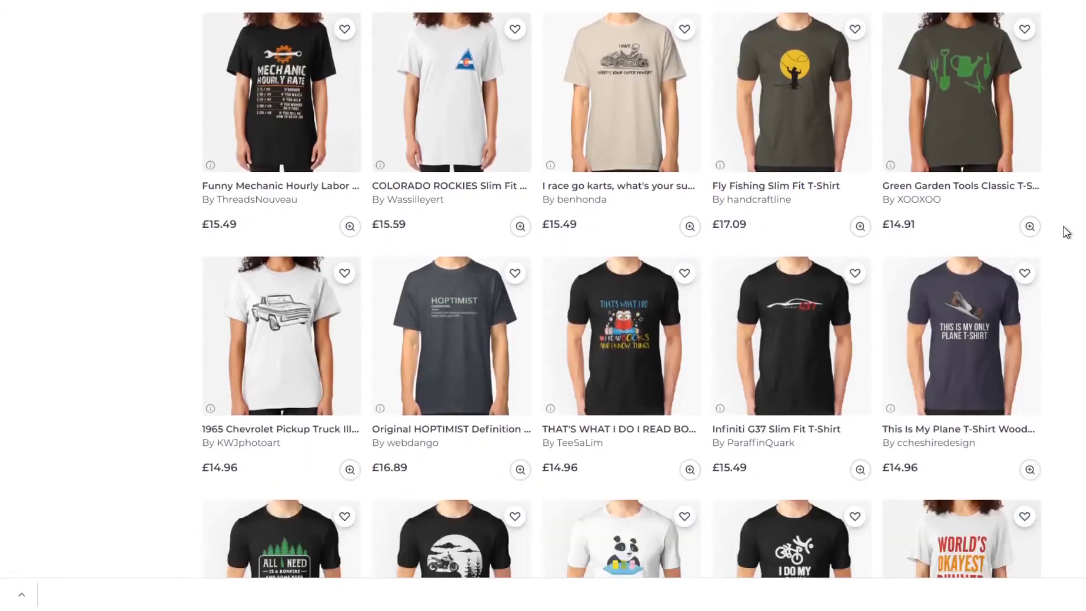
scroll(1066, 231, down, 1)
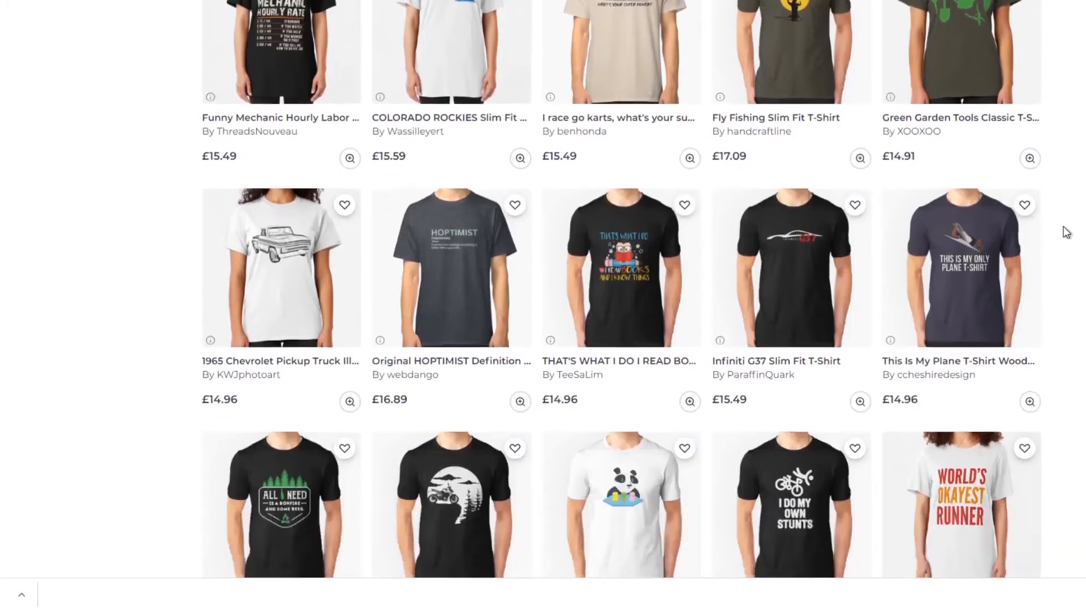
scroll(1066, 233, down, 1)
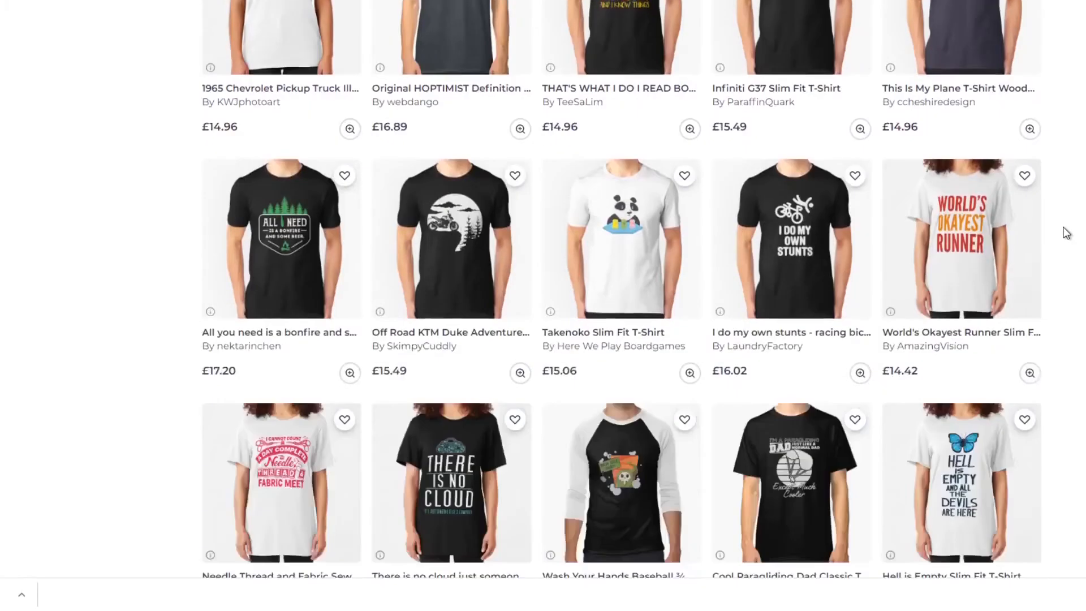
scroll(1067, 233, down, 3)
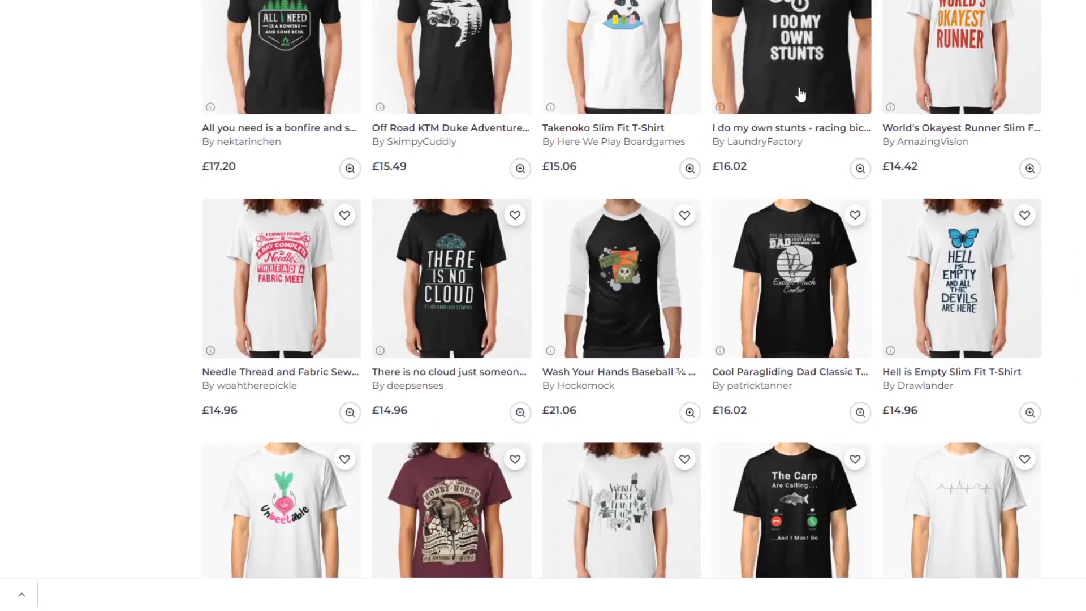
Examine the remaining Hobbies T-shirts to the end of the page, including the gardening, fishing, warship, sewing, biking and basketball designs.
scroll(803, 91, up, 2)
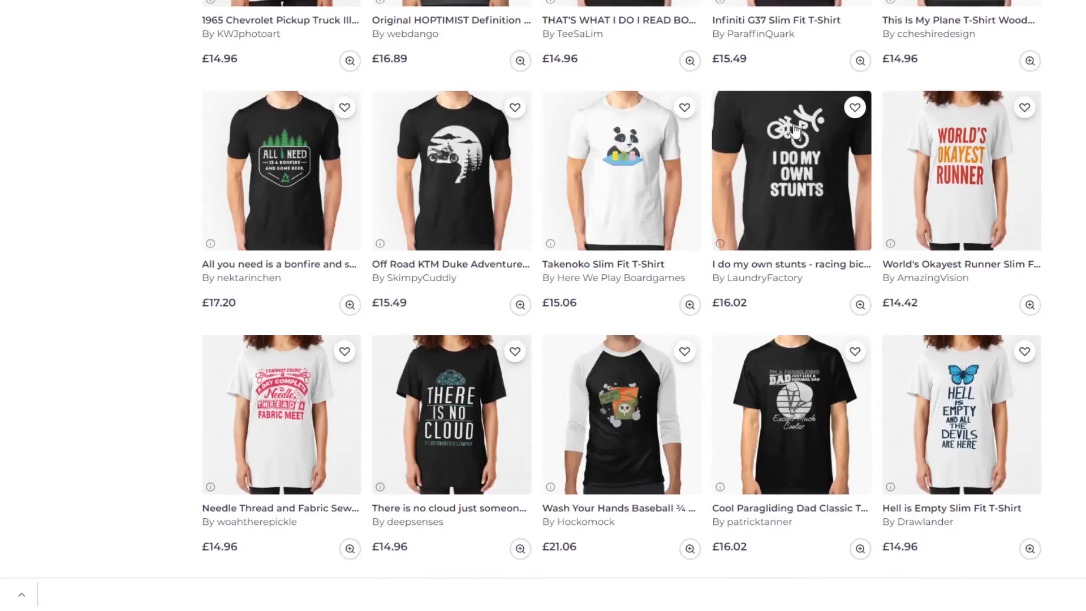
scroll(1064, 219, down, 2)
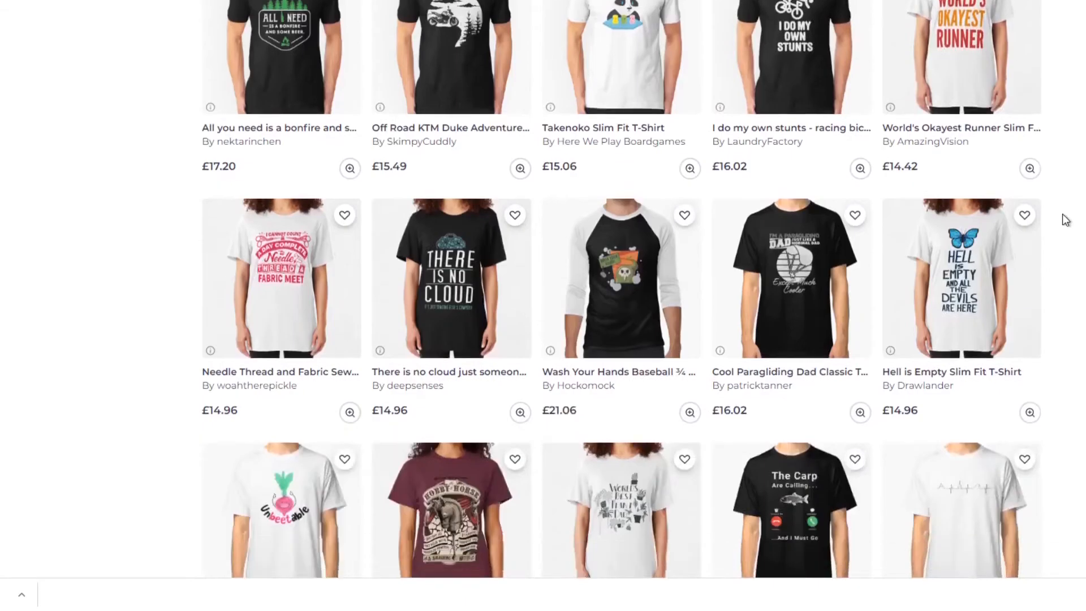
scroll(1065, 220, down, 5)
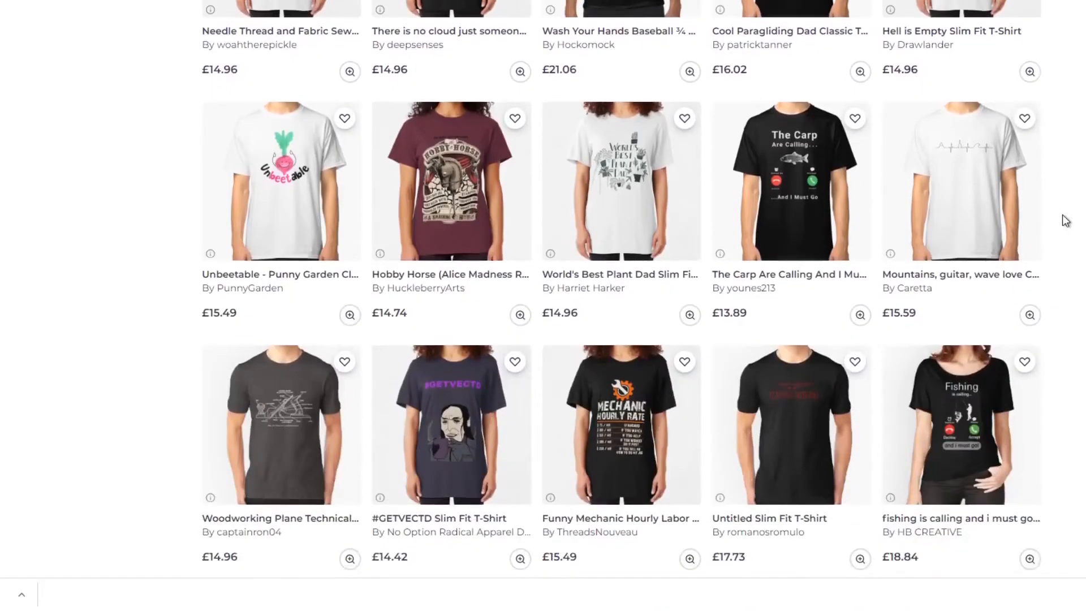
scroll(1066, 220, down, 6)
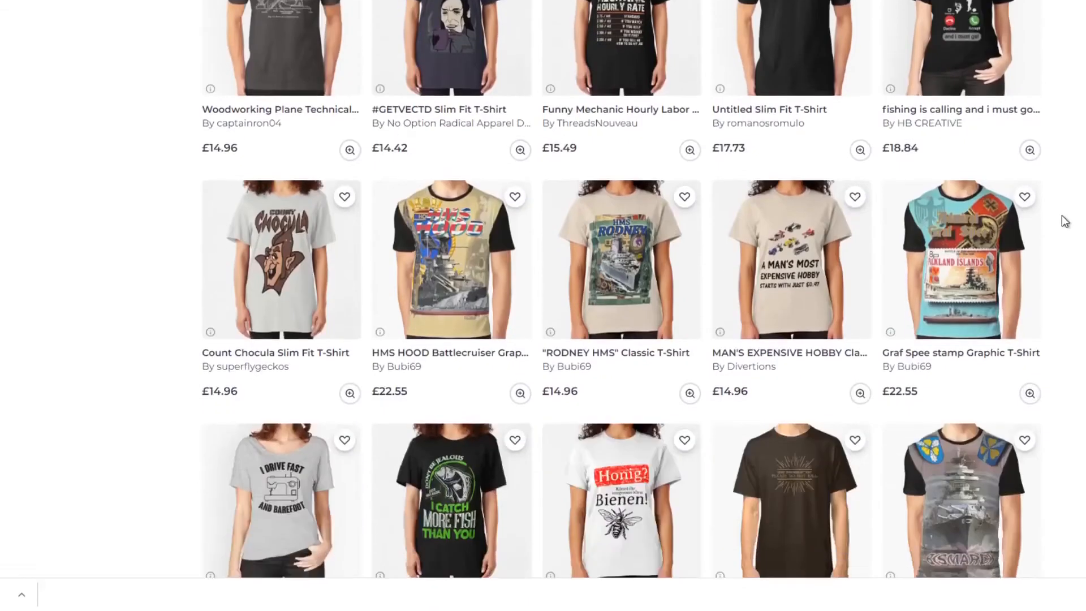
scroll(1066, 220, down, 2)
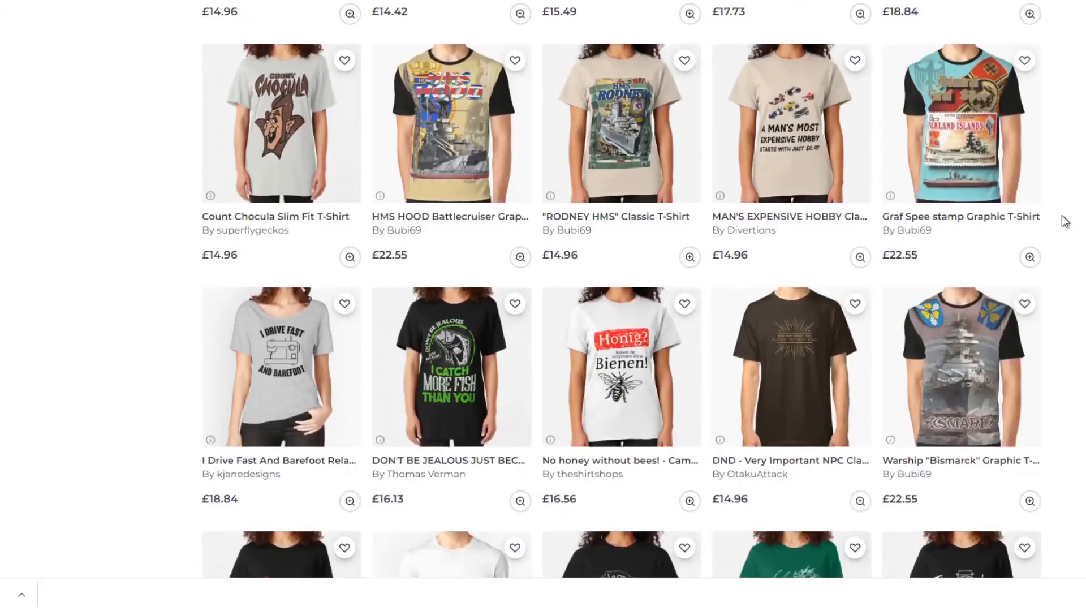
scroll(1065, 221, down, 2)
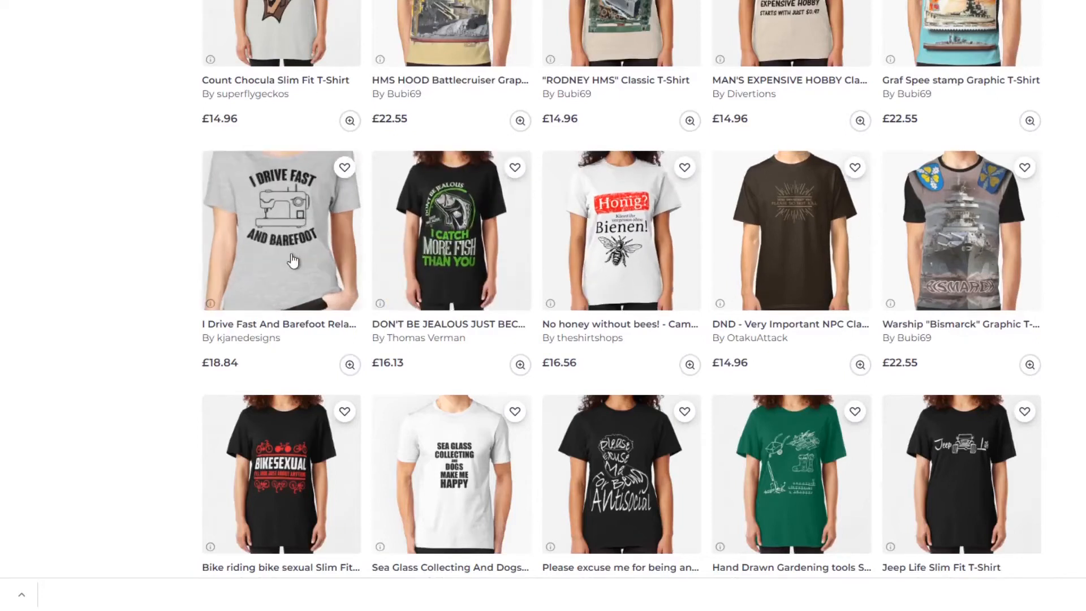
scroll(1045, 364, down, 7)
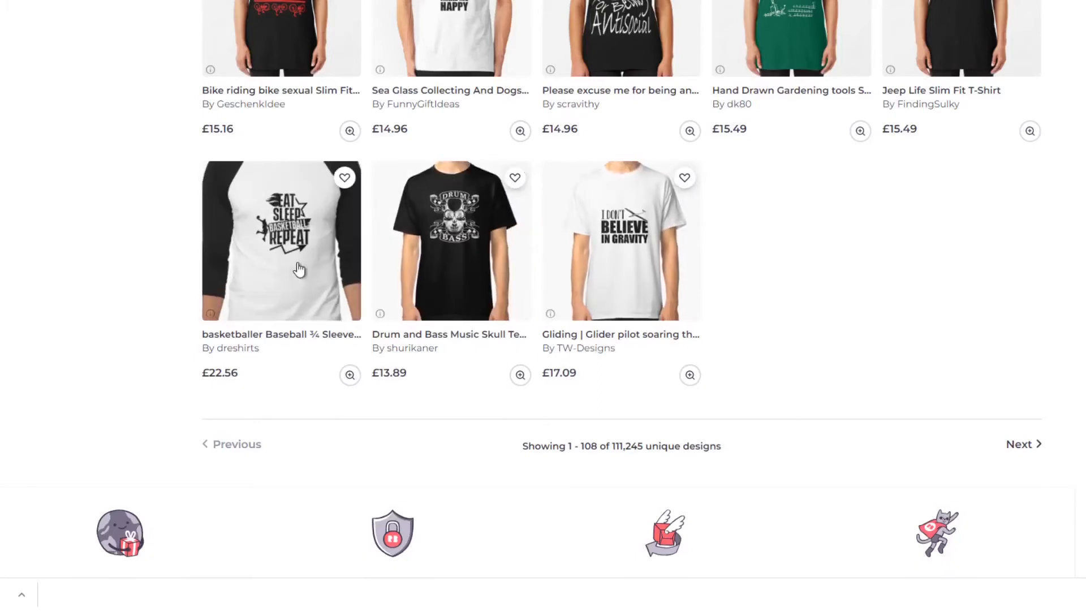
scroll(299, 270, up, 15)
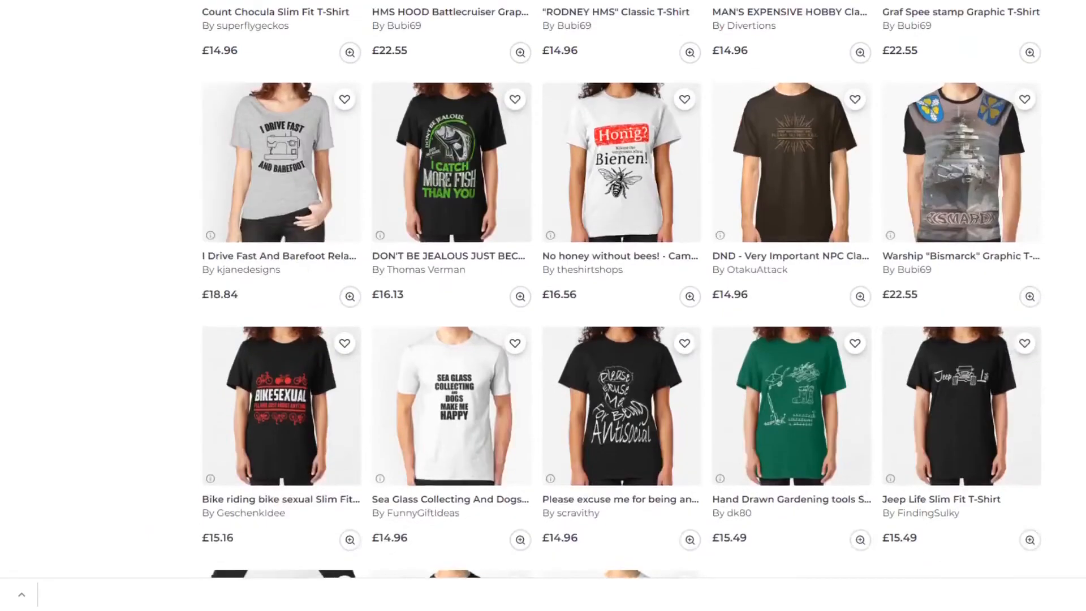
scroll(87, 204, up, 20)
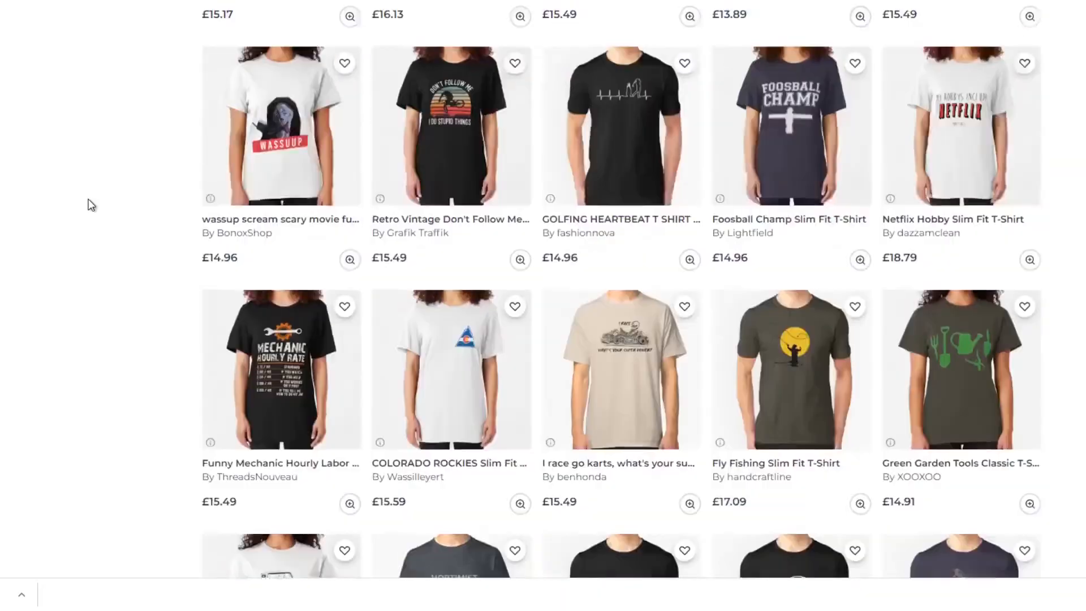
scroll(88, 205, up, 20)
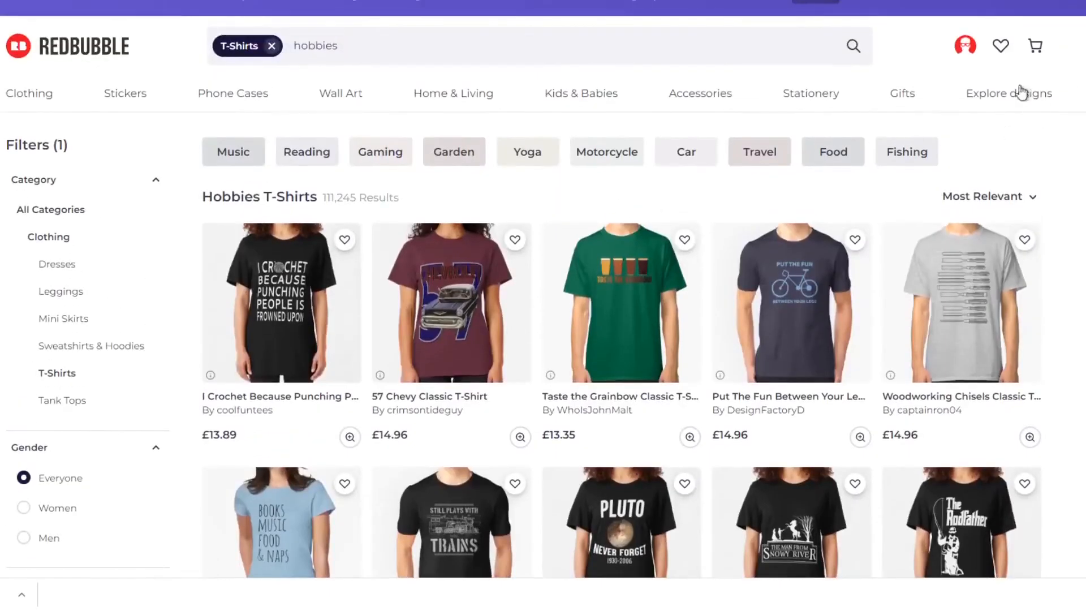
Start a new Redbubble work, upload the NHS Love design to all products and check the first product previews.
click(966, 45)
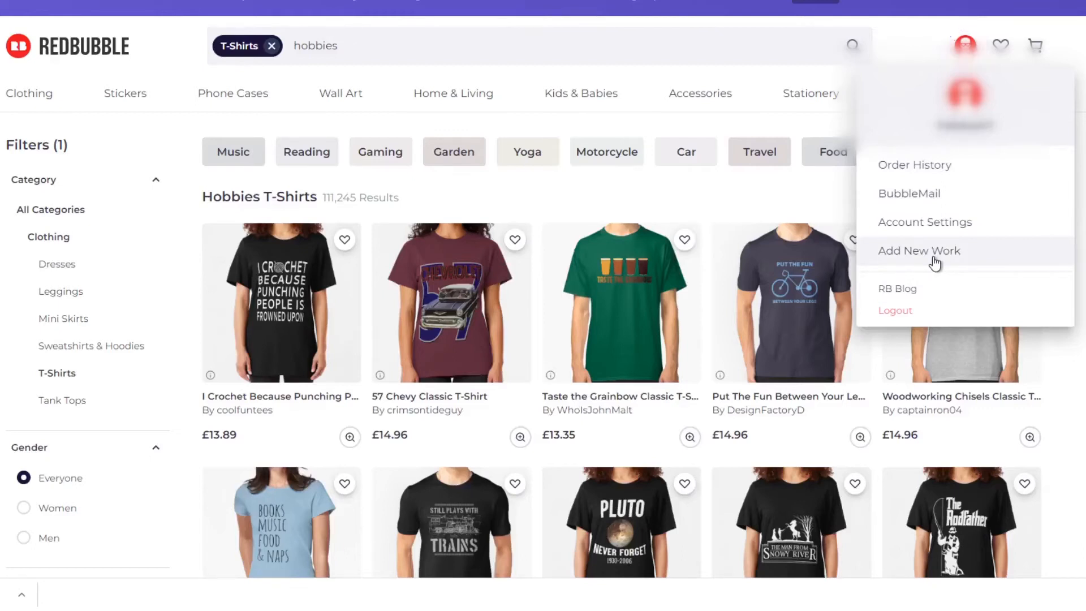
click(917, 251)
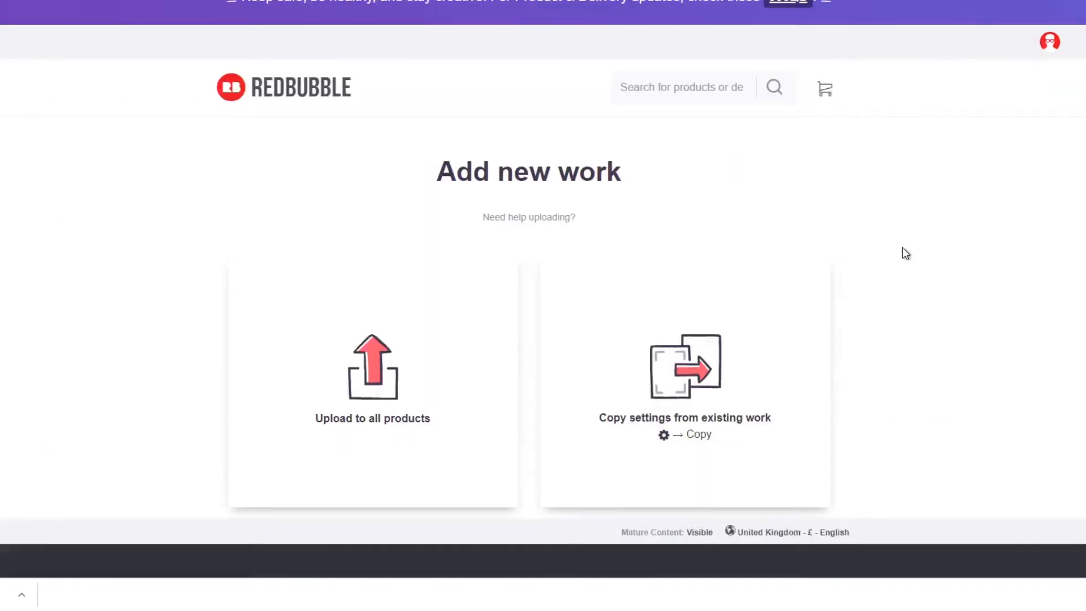
click(321, 371)
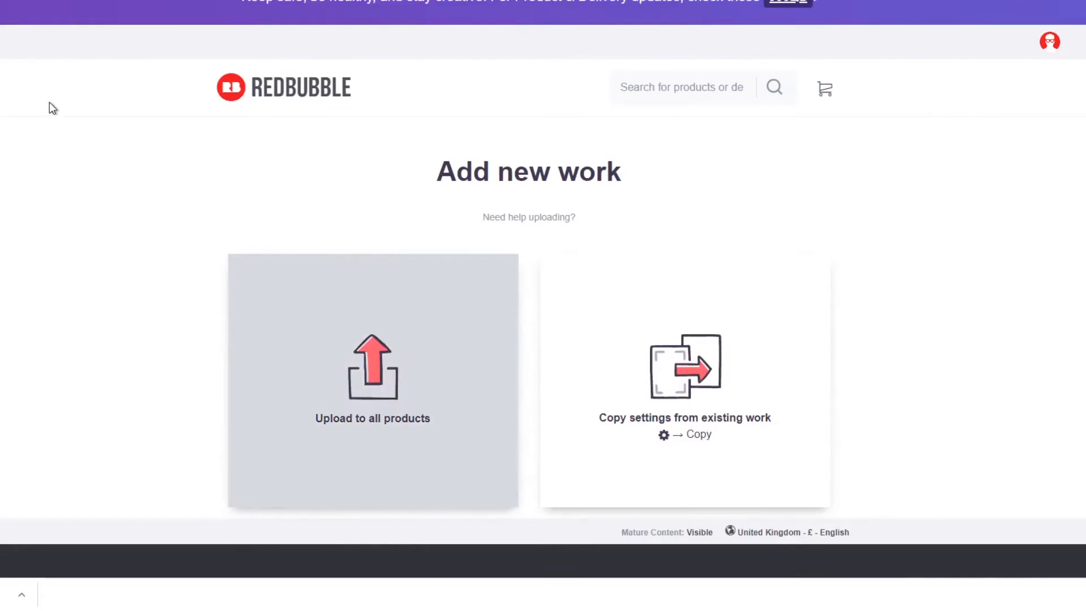
double_click(49, 102)
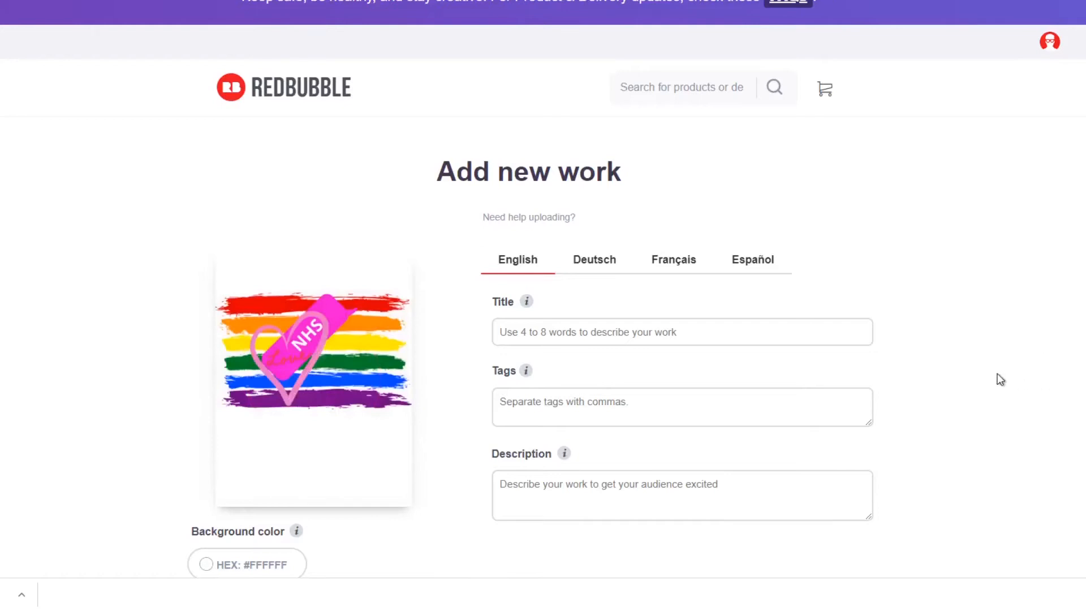
scroll(1000, 379, down, 3)
scroll(1000, 380, down, 3)
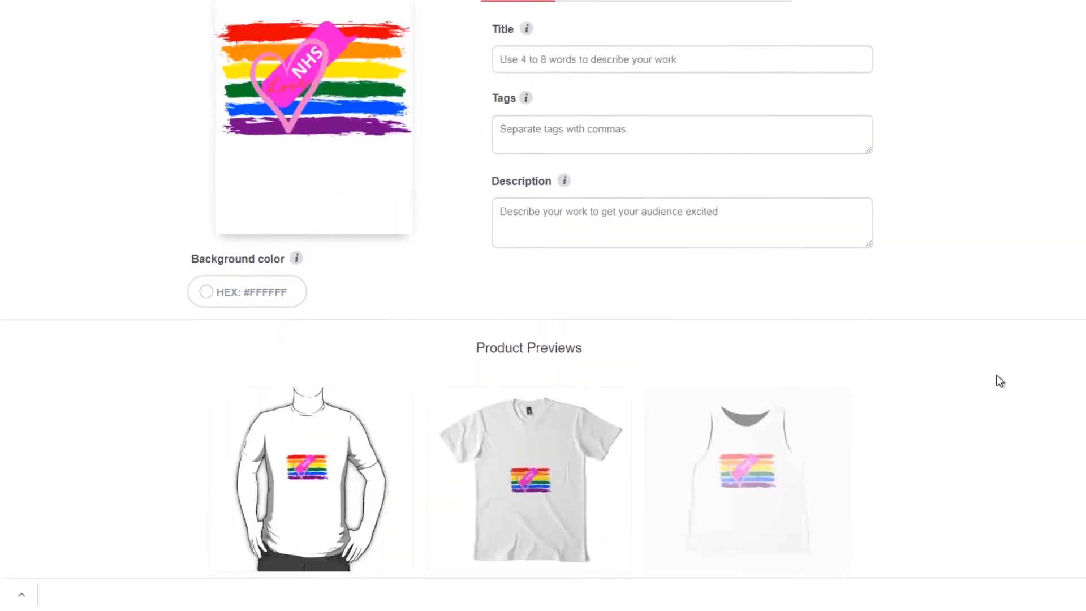
Title the work "Support NHS Staff, Frontline Staff, NHS Heroes Rainbow, We Love Nurses" and tag it NHS, Heroes, Support, Nurses, Frontline, Rainbow.
scroll(1001, 381, up, 5)
click(706, 258)
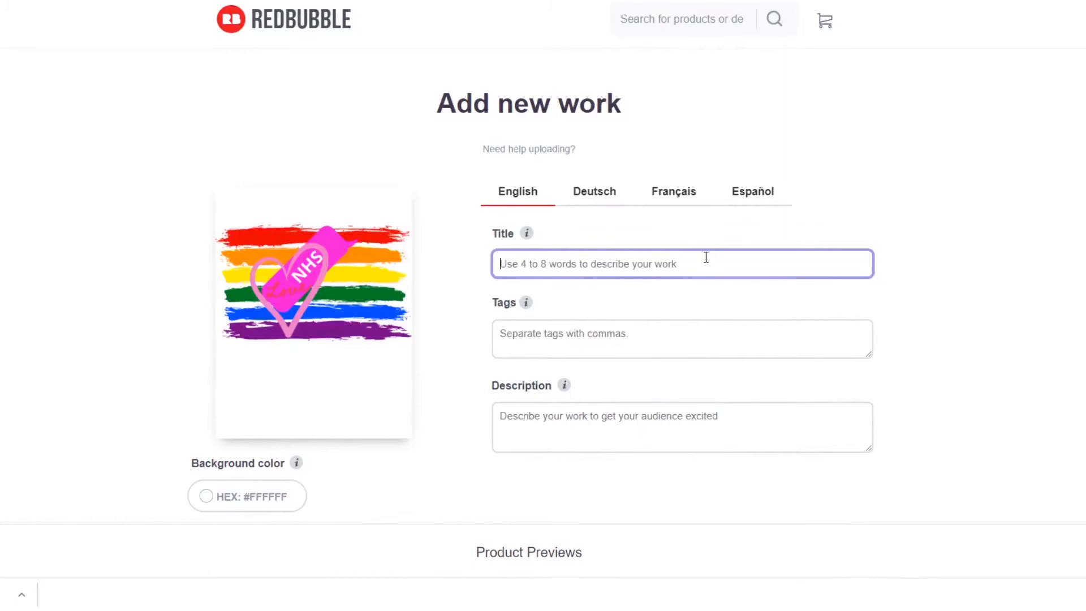
text(Support NHS)
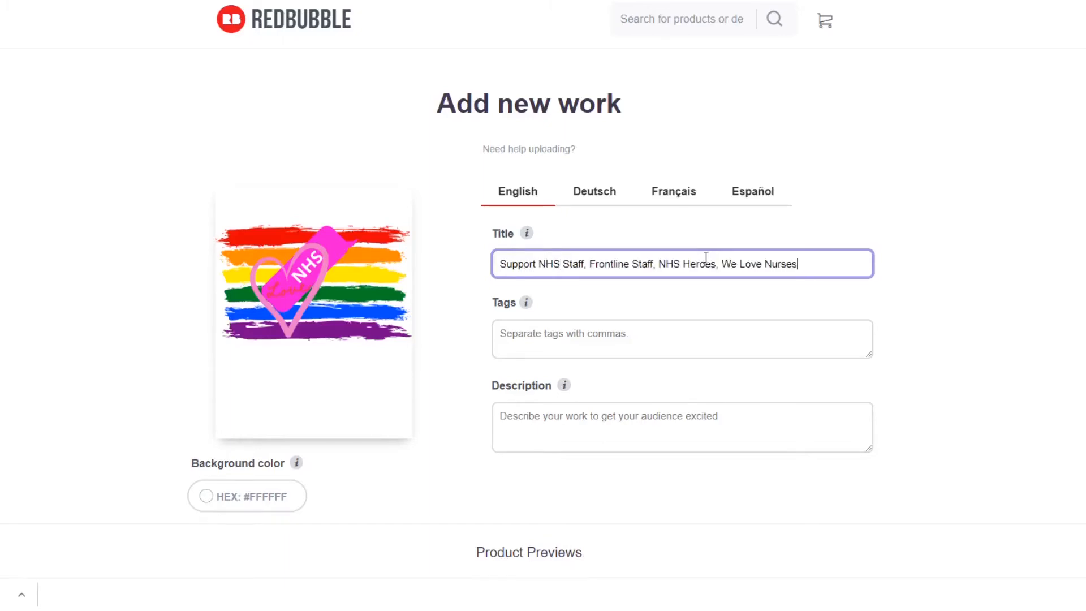
click(733, 338)
text(NHS, Heroes, Support, Nurses, Frontline, Rainbow)
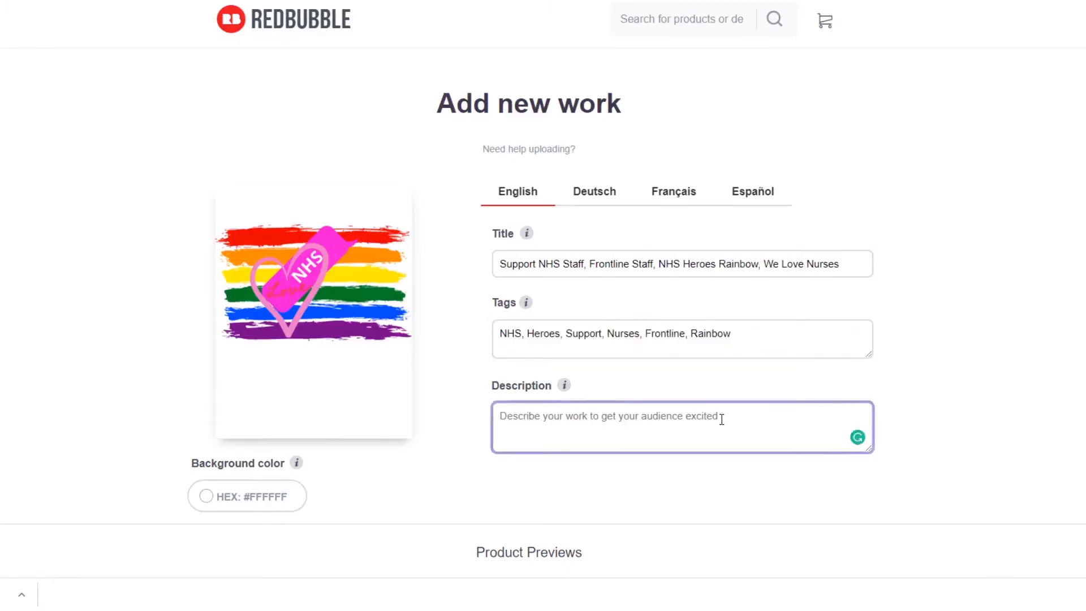
Enter the description "We love our NHS Heroes in the frontline. We support them with this beautiful Rainbow.".
text(We lo)
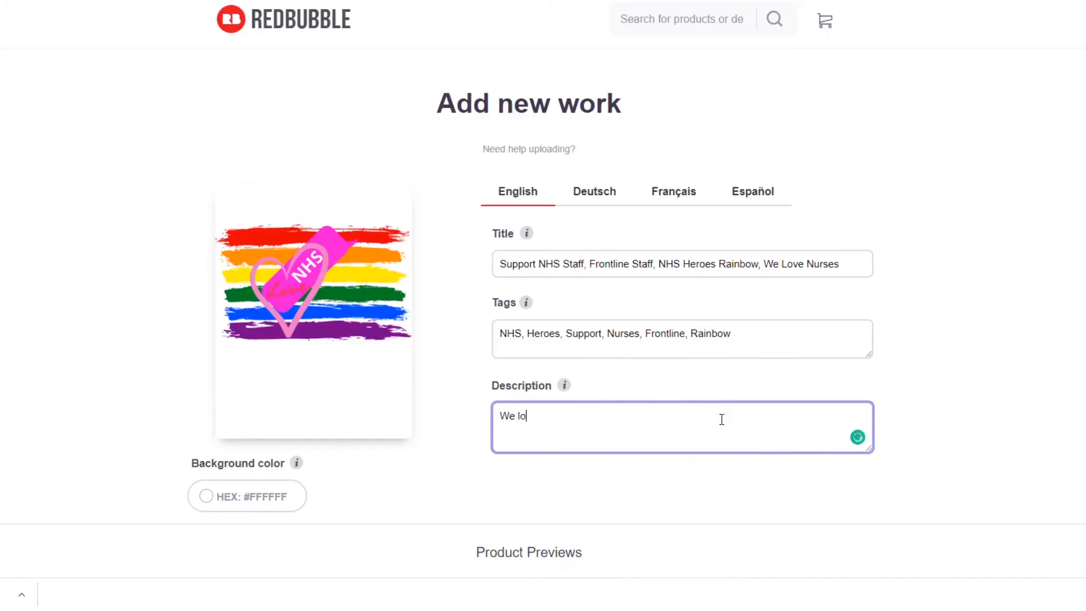
text(ve our ~Hero)
key(BackSpace)
key(BackSpace)
key(BackSpace)
key(BackSpace)
key(BackSpace)
text(NHS Heroes in the frontline. We support them with this beautiful Rainbow.)
scroll(937, 332, down, 5)
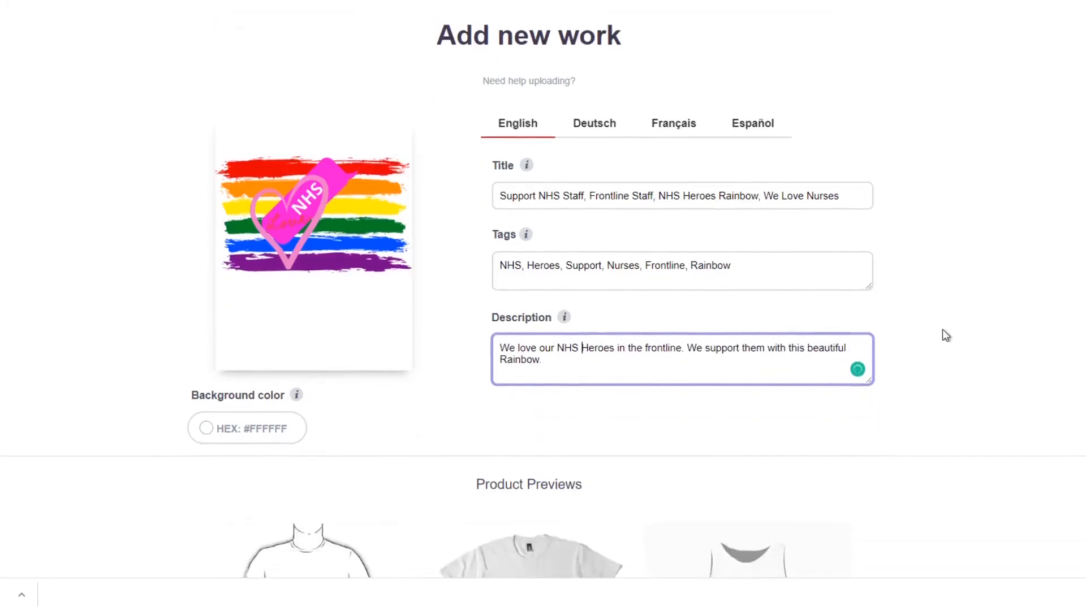
scroll(939, 334, down, 2)
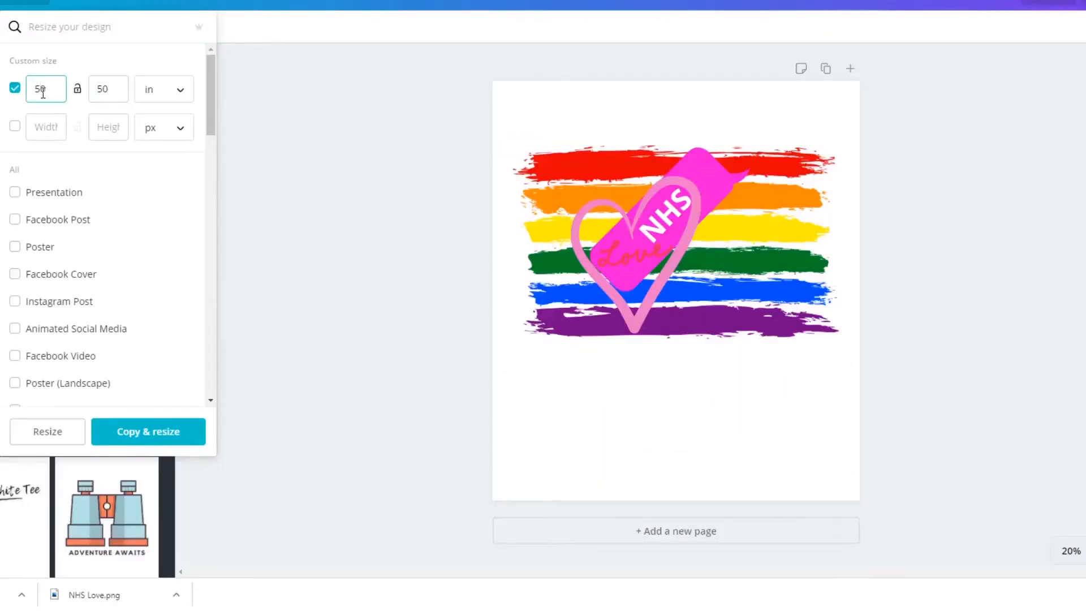
In Canva, create a resized copy of the NHS Love design at 40 × 50 in.
key(BackSpace)
key(BackSpace)
text(40)
click(154, 430)
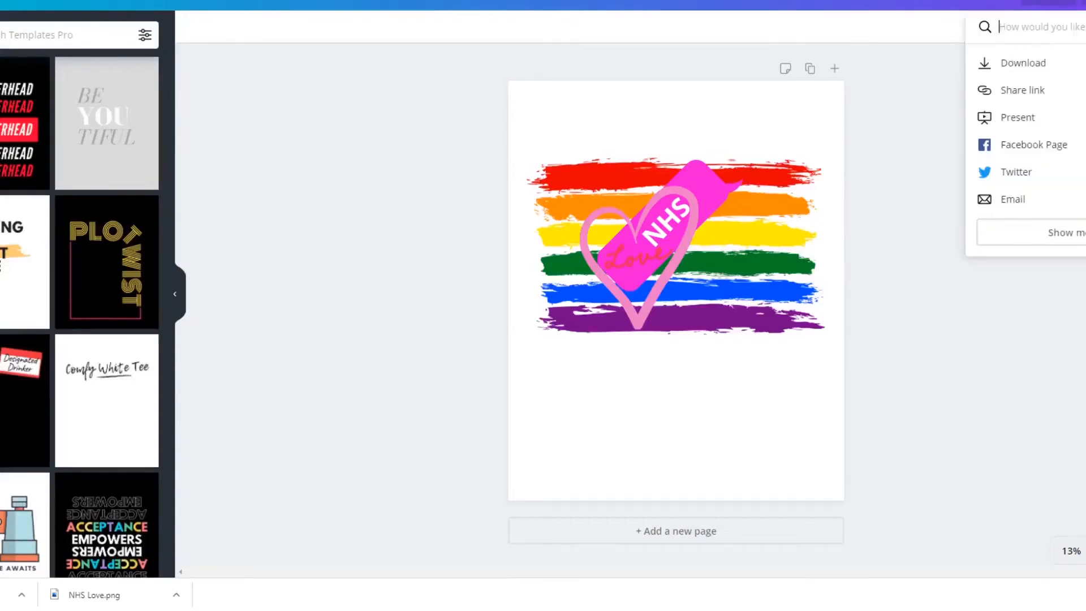
Download the resized NHS Love design as a PNG with a transparent background.
click(1050, 61)
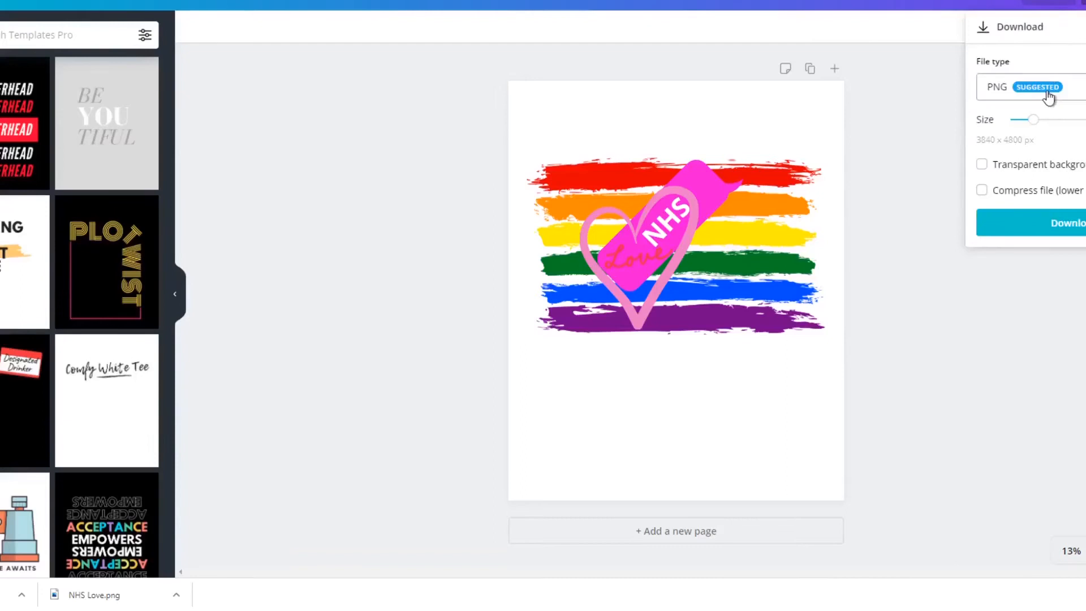
click(982, 164)
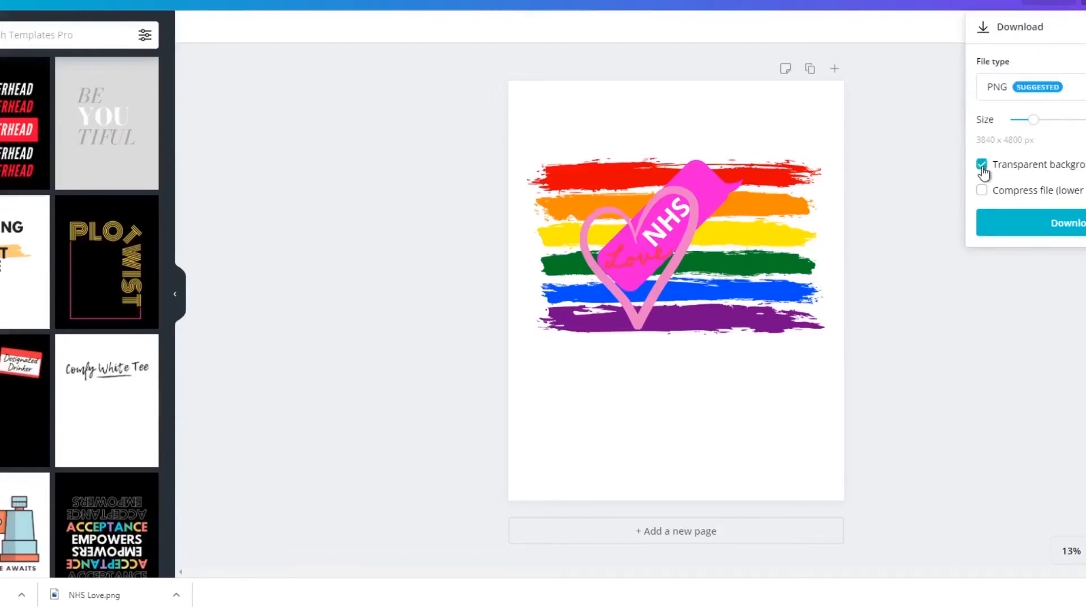
click(1021, 229)
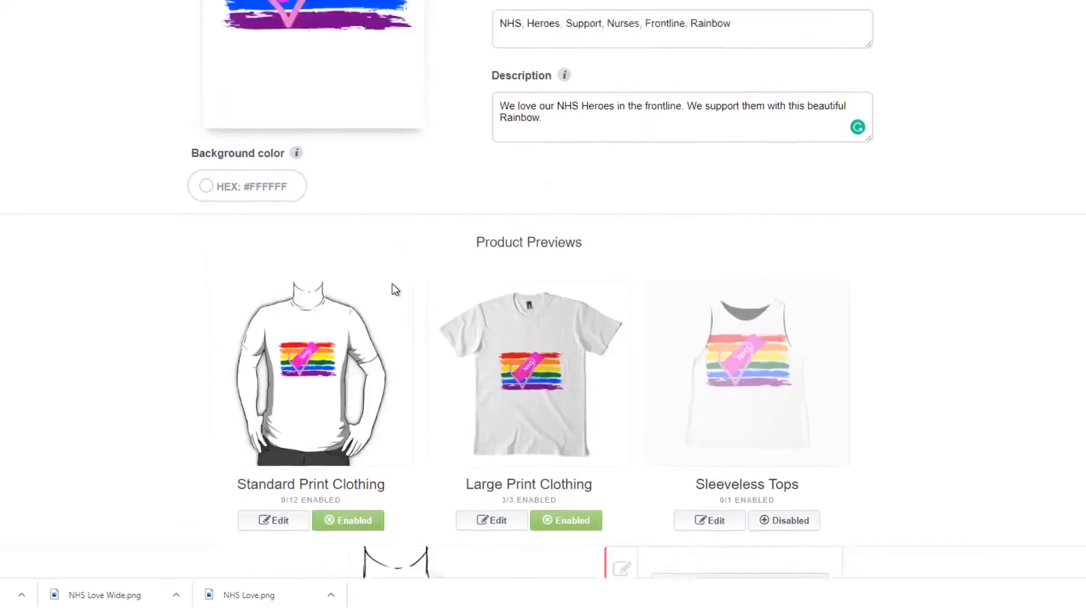
Switch back to Redbubble and replace the new work's image with the resized NHS Love design.
scroll(394, 288, up, 3)
scroll(395, 288, up, 1)
mouse_move(279, 356)
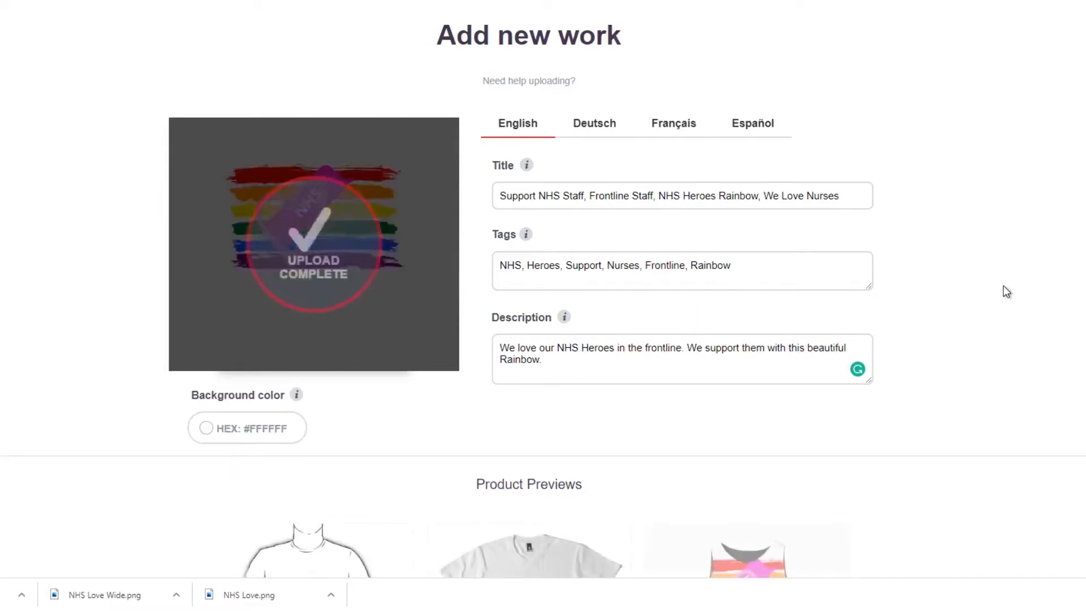
Review the design on the product previews, from clothing and dresses to stickers, phone cases, pillows, prints and shower curtains.
scroll(1007, 292, down, 3)
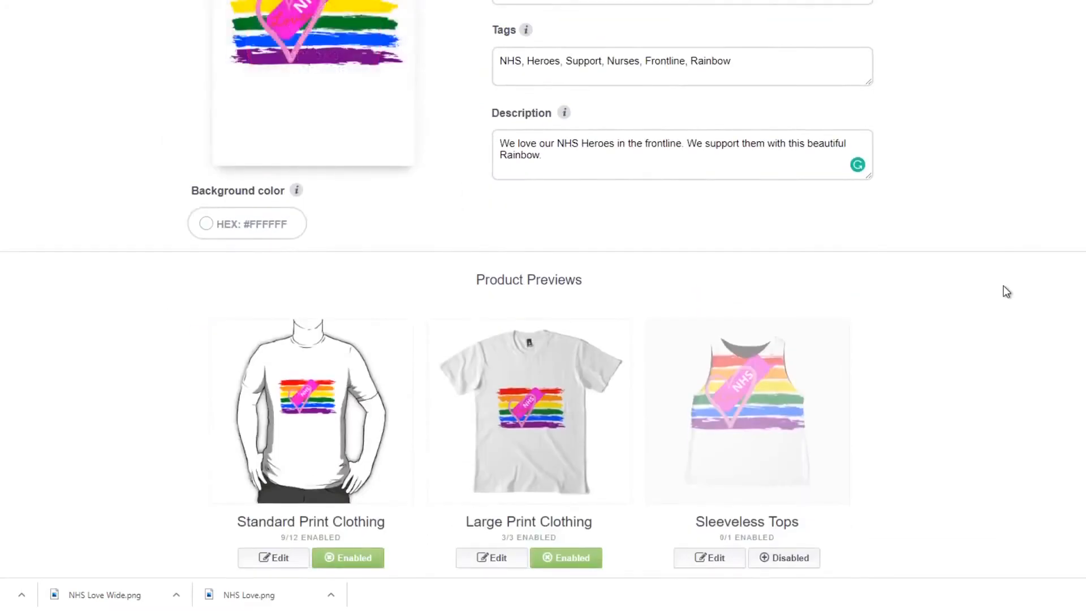
scroll(1007, 291, up, 3)
scroll(1007, 292, down, 5)
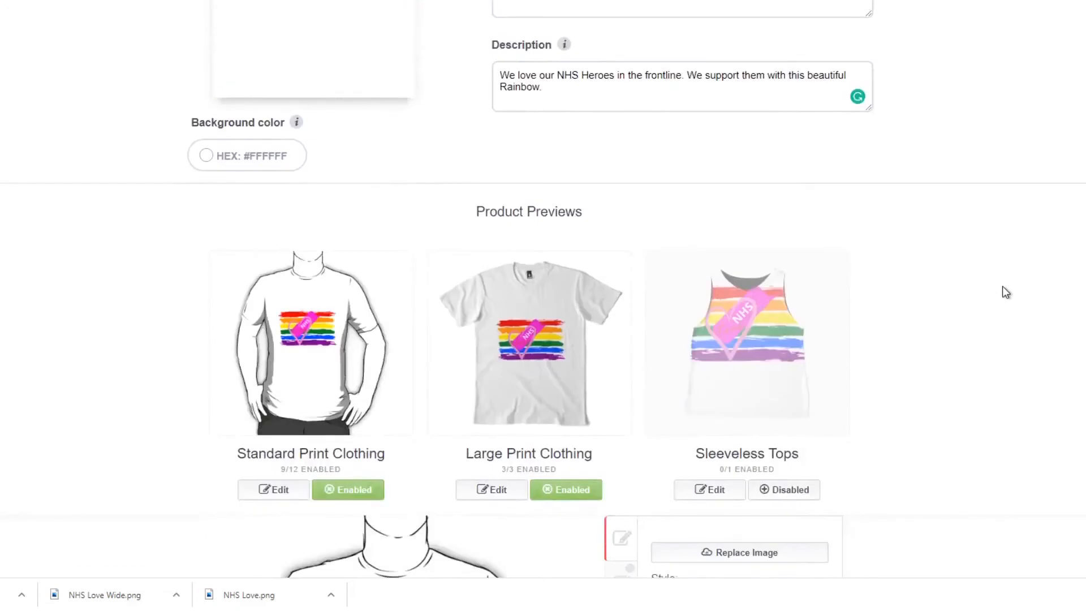
scroll(1006, 292, down, 3)
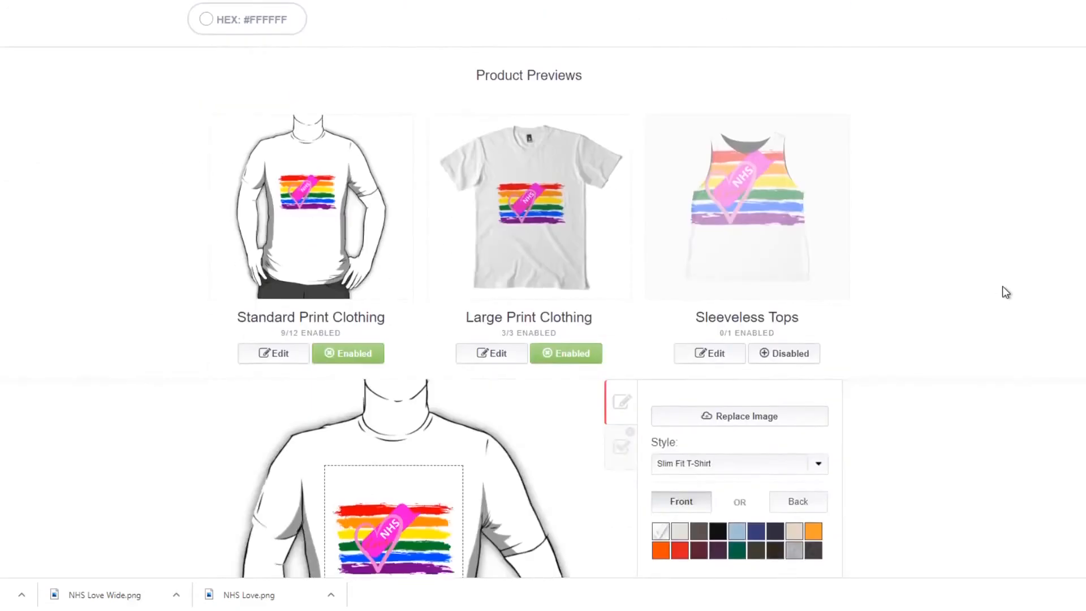
scroll(1003, 289, down, 10)
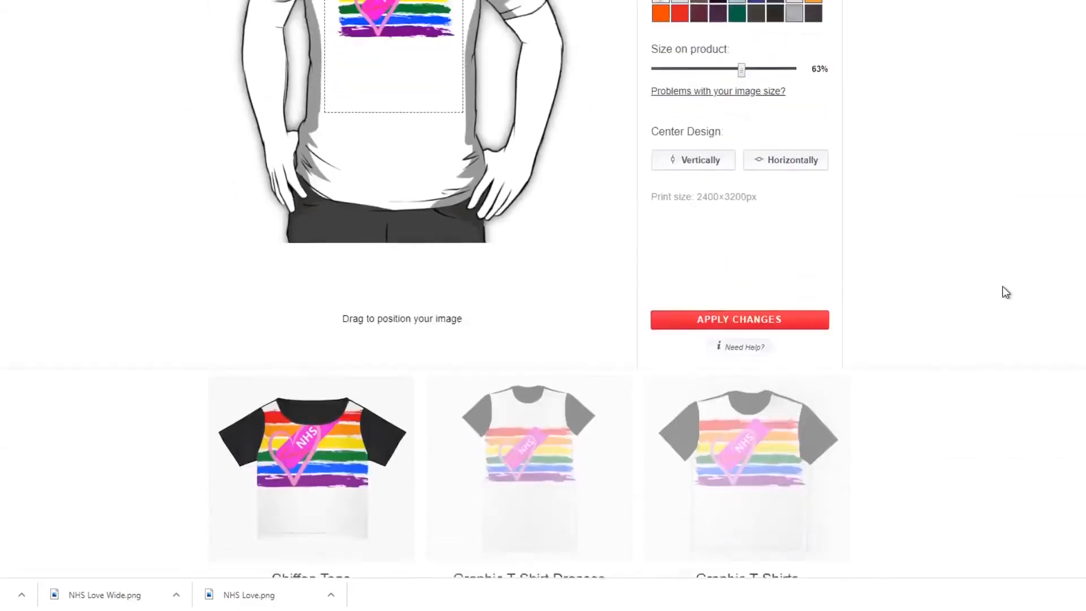
scroll(1006, 292, down, 1)
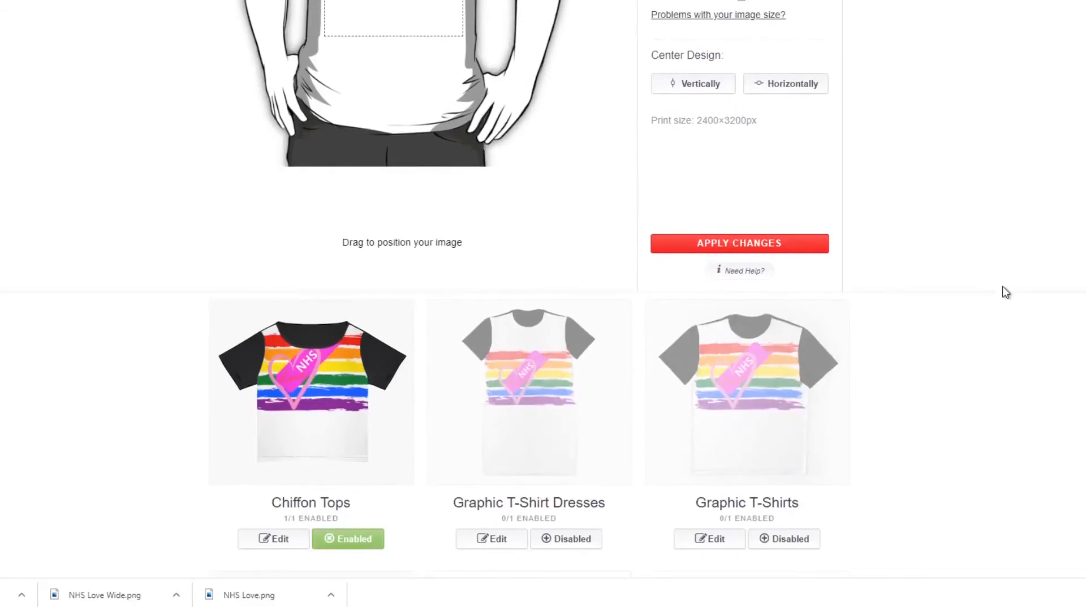
scroll(1006, 291, down, 2)
scroll(1006, 292, down, 5)
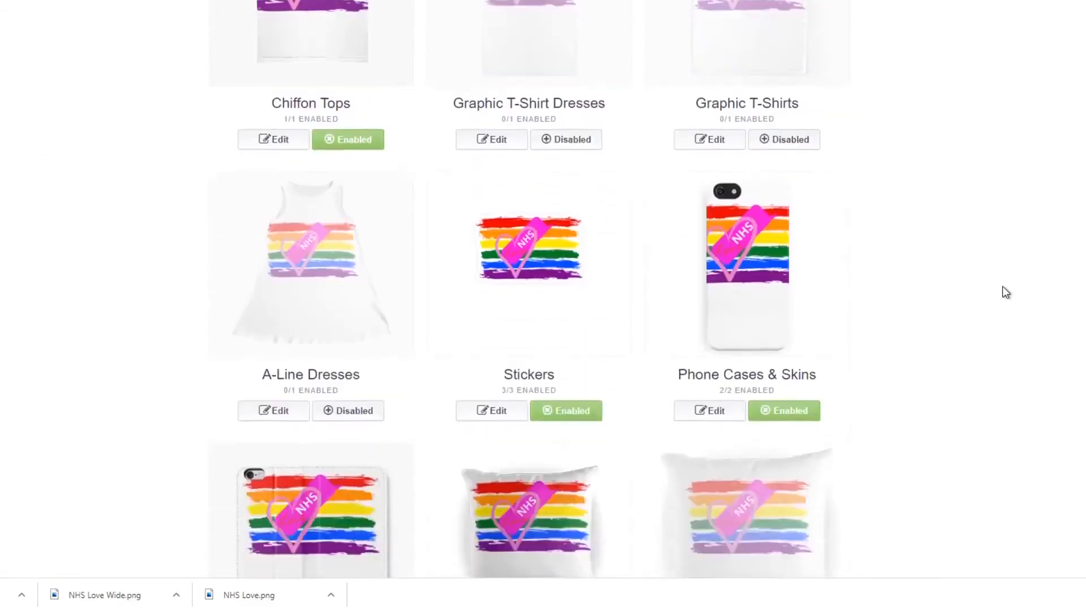
scroll(1006, 292, down, 8)
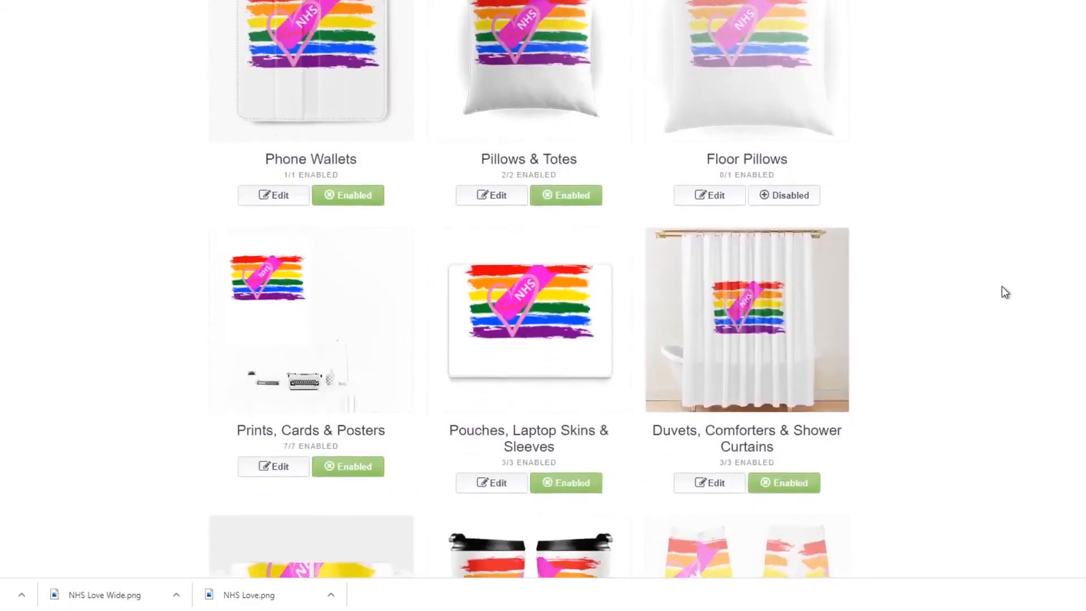
scroll(1004, 292, down, 2)
Open the Large Print Clothing design settings for editing.
scroll(1003, 286, up, 20)
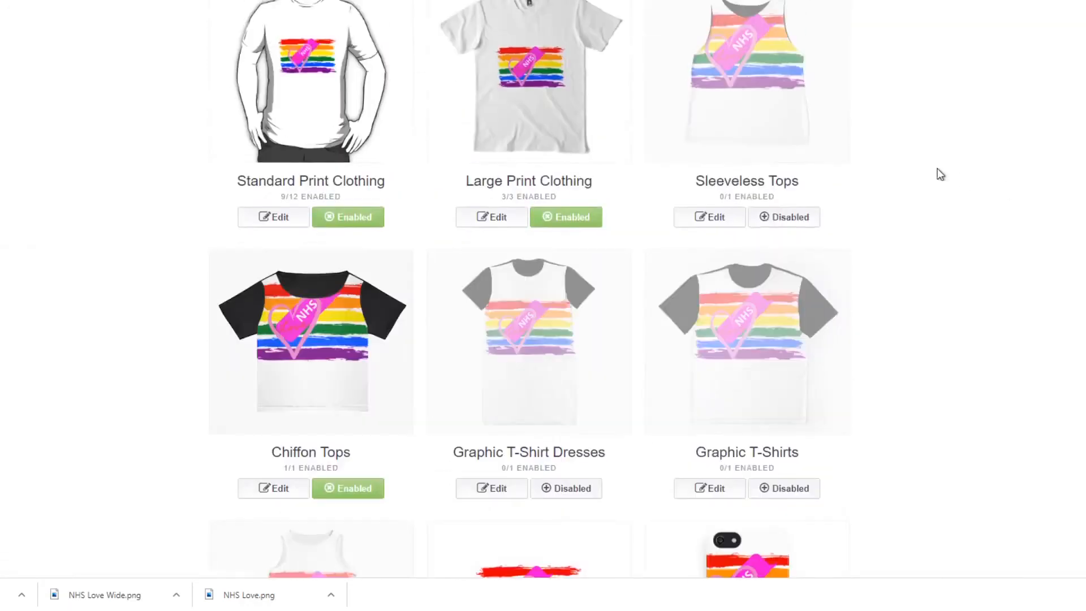
click(567, 139)
scroll(922, 298, down, 2)
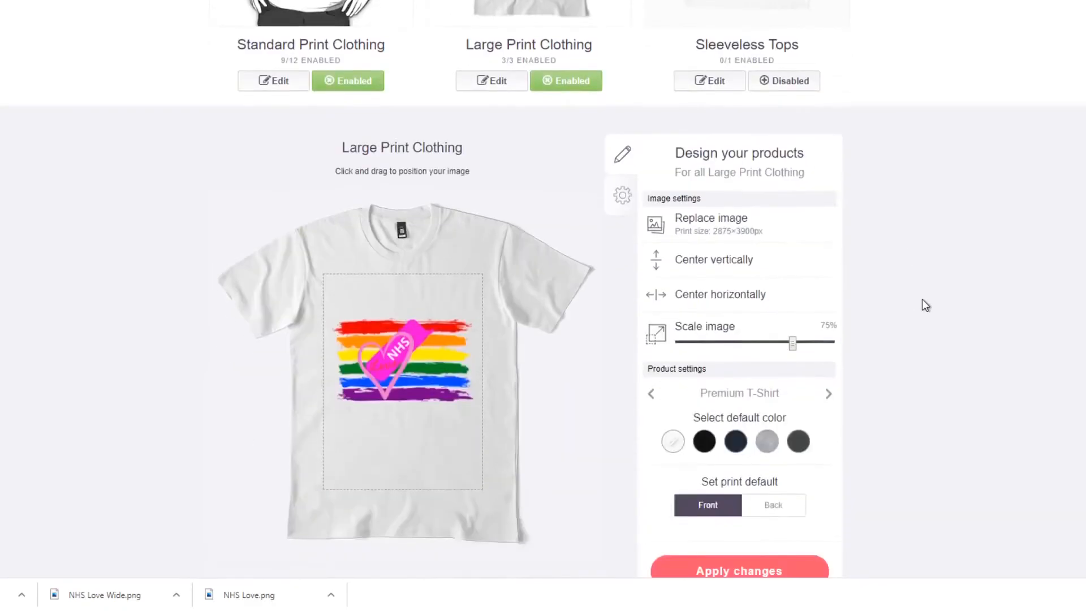
Scale the design on Large Print Clothing to 85% and centre it vertically and horizontally.
mouse_move(793, 342)
mouse_down()
mouse_move(829, 345)
mouse_move(790, 342)
mouse_move(798, 341)
mouse_up()
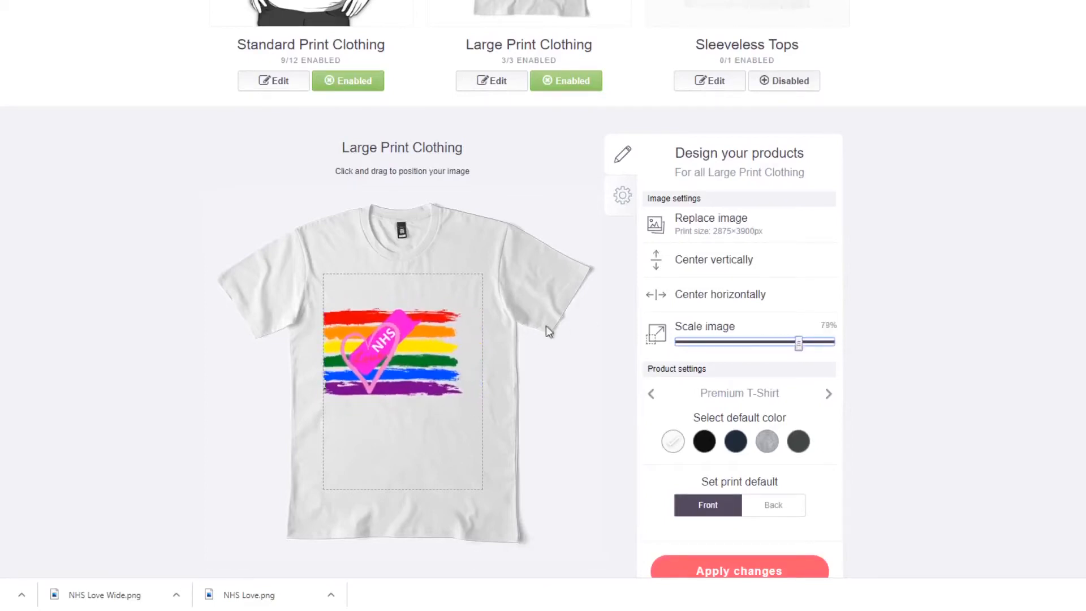
scroll(790, 413, down, 2)
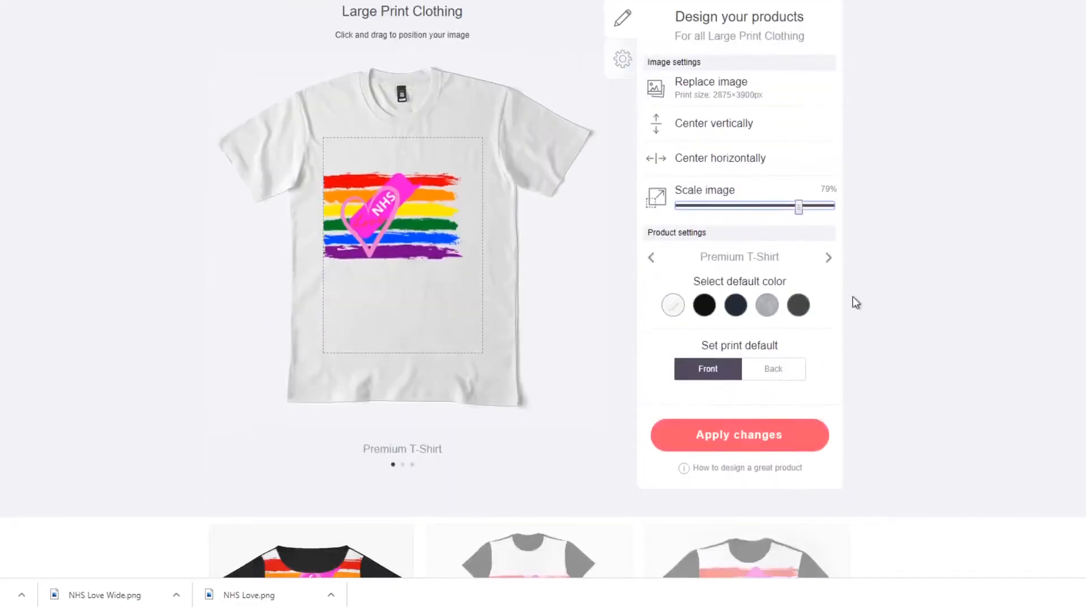
scroll(803, 266, up, 1)
click(719, 198)
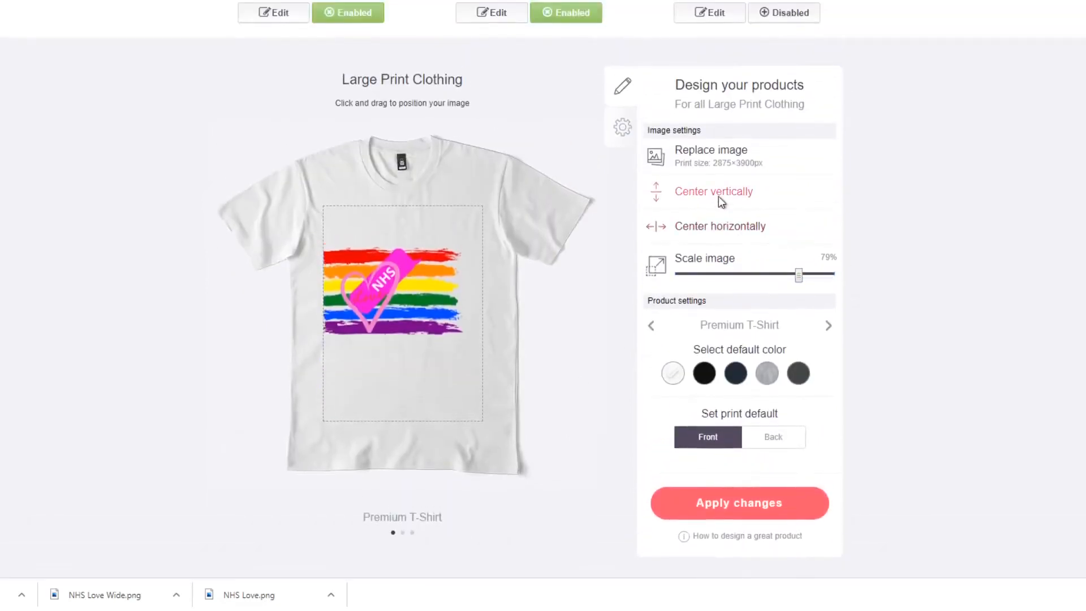
click(722, 227)
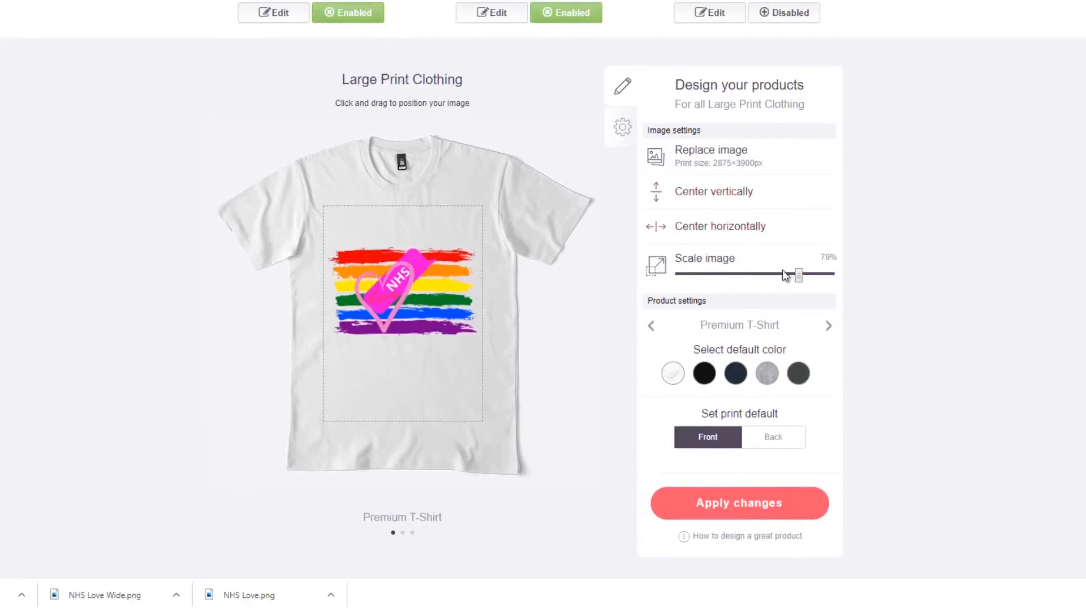
click(809, 273)
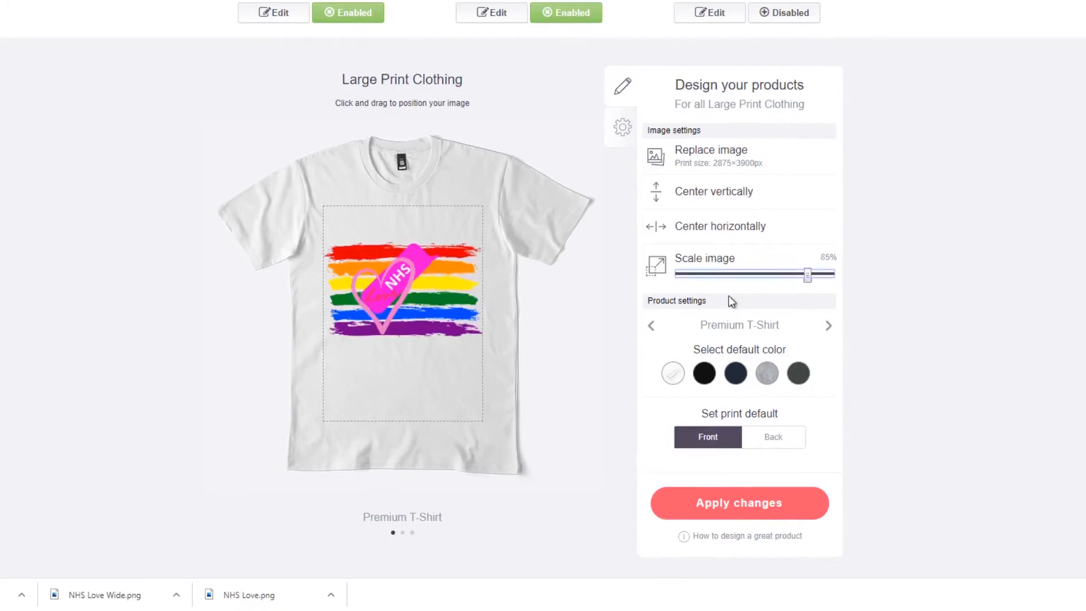
click(749, 203)
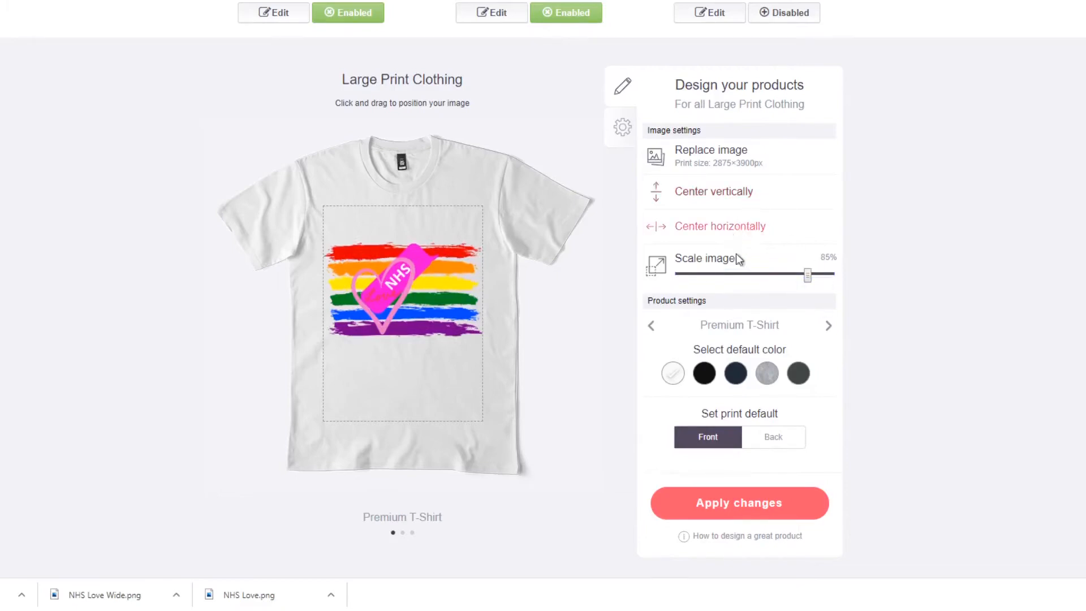
Try black, grey, navy and charcoal on the Premium T-Shirt, set black as its default color and apply the changes.
scroll(874, 294, down, 1)
click(703, 307)
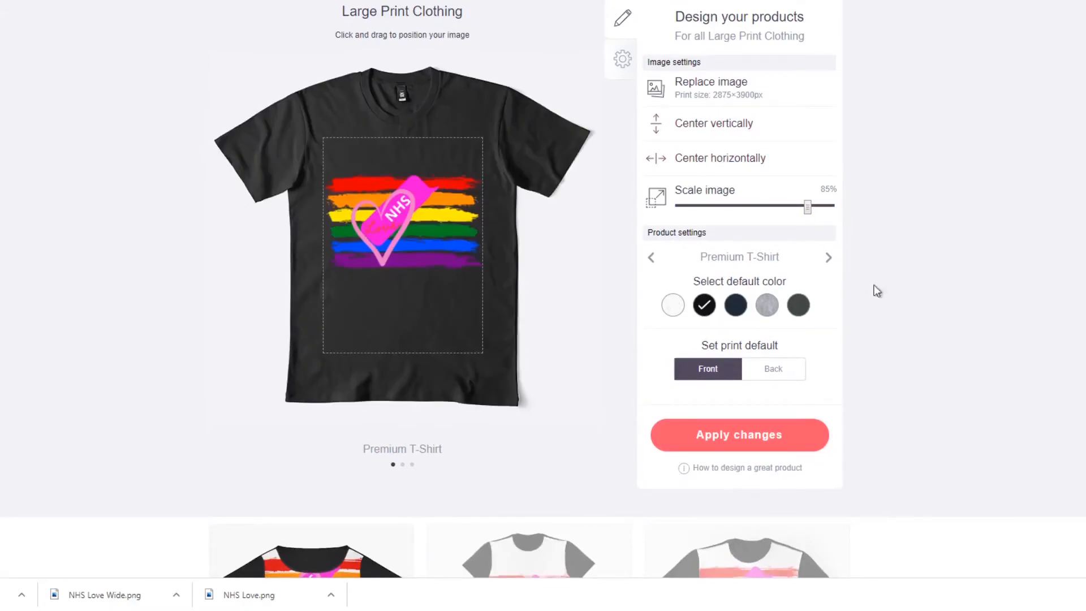
click(762, 308)
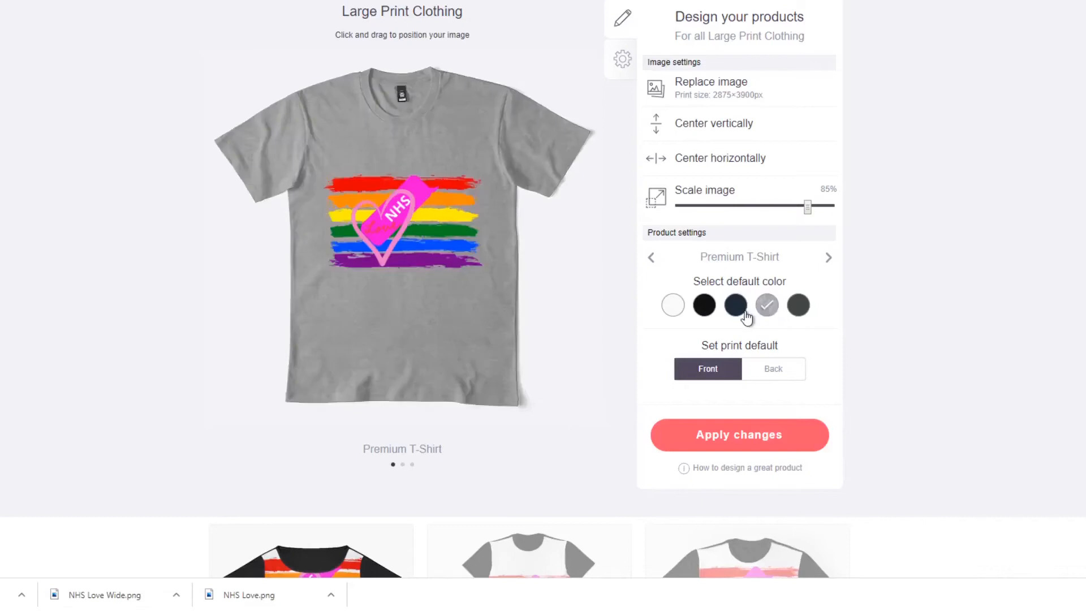
click(744, 314)
click(807, 307)
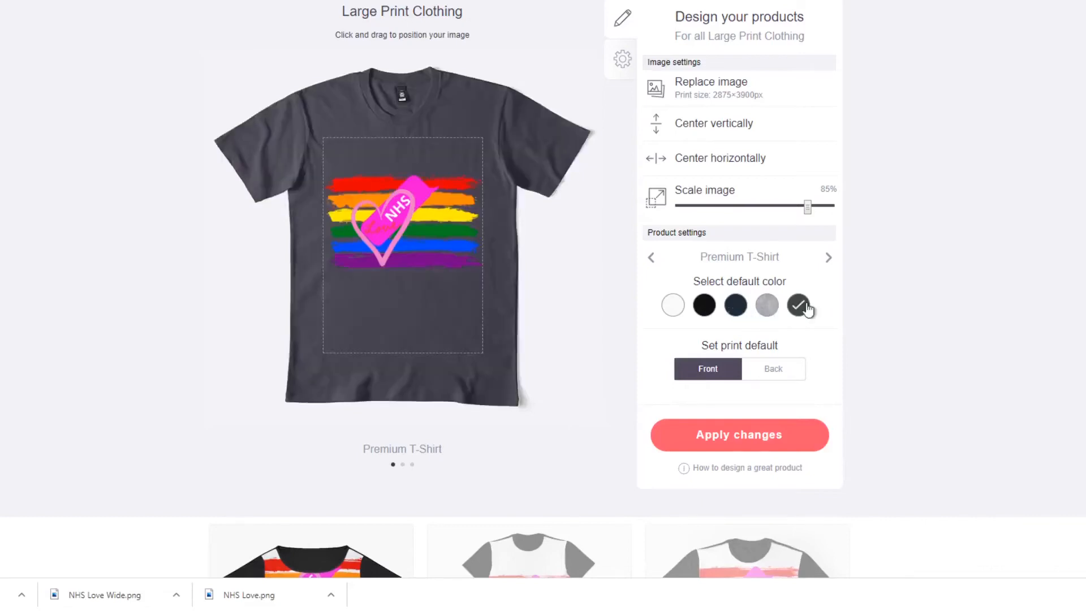
click(706, 311)
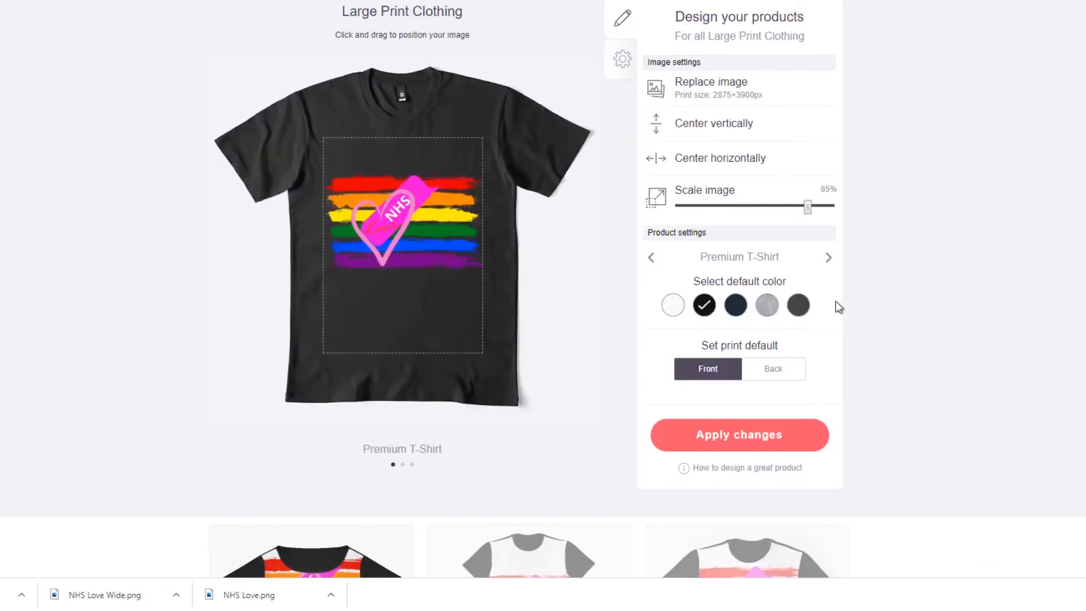
click(726, 432)
Edit Standard Print Clothing, setting the design's size on the Slim Fit T-Shirt to 74% and centering it horizontally.
scroll(796, 347, down, 10)
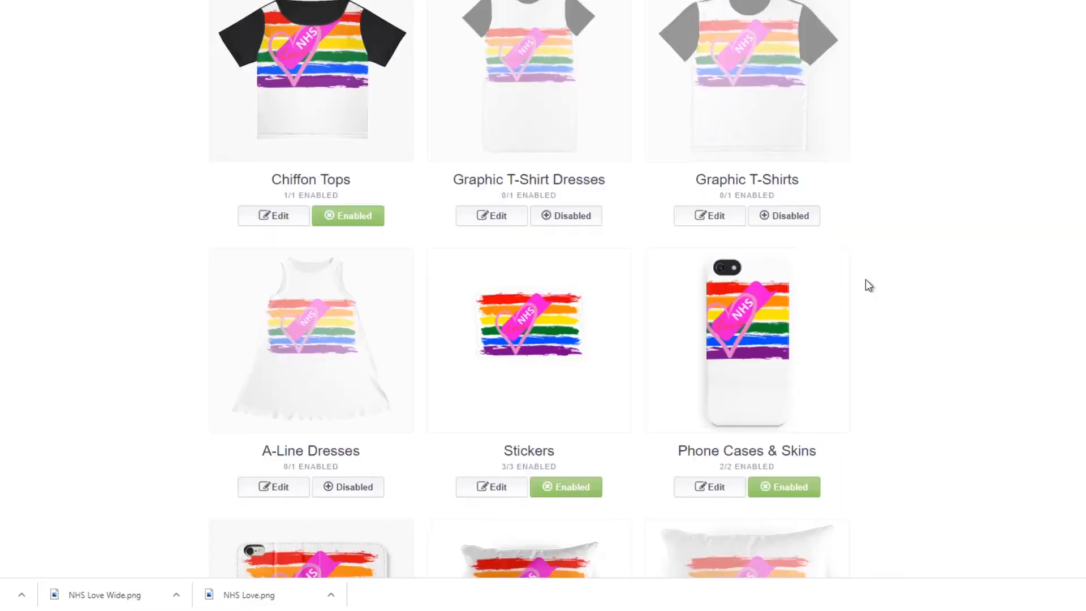
scroll(866, 280, up, 3)
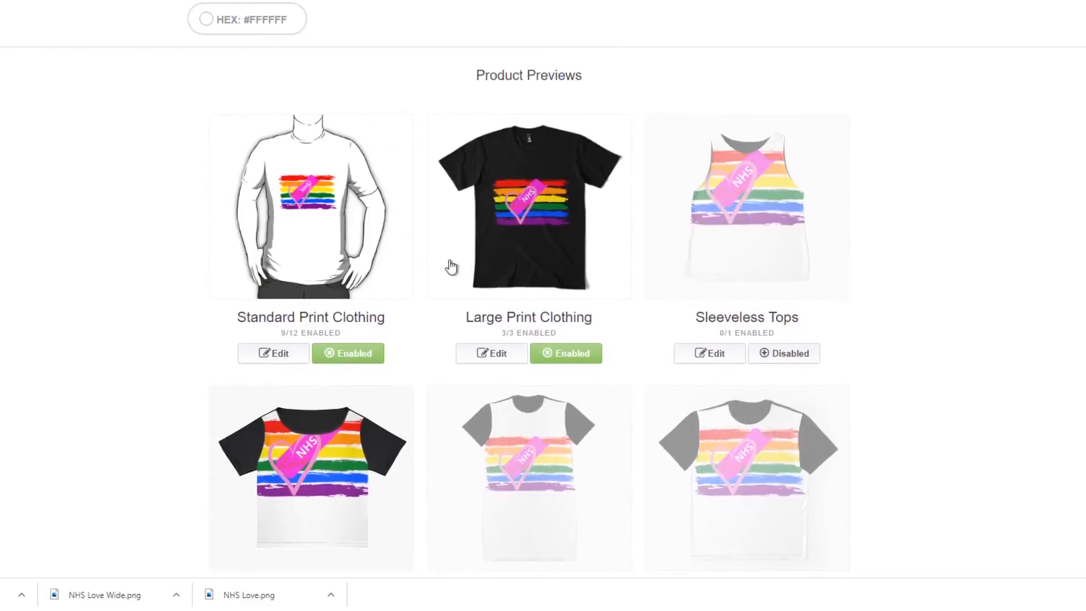
click(335, 254)
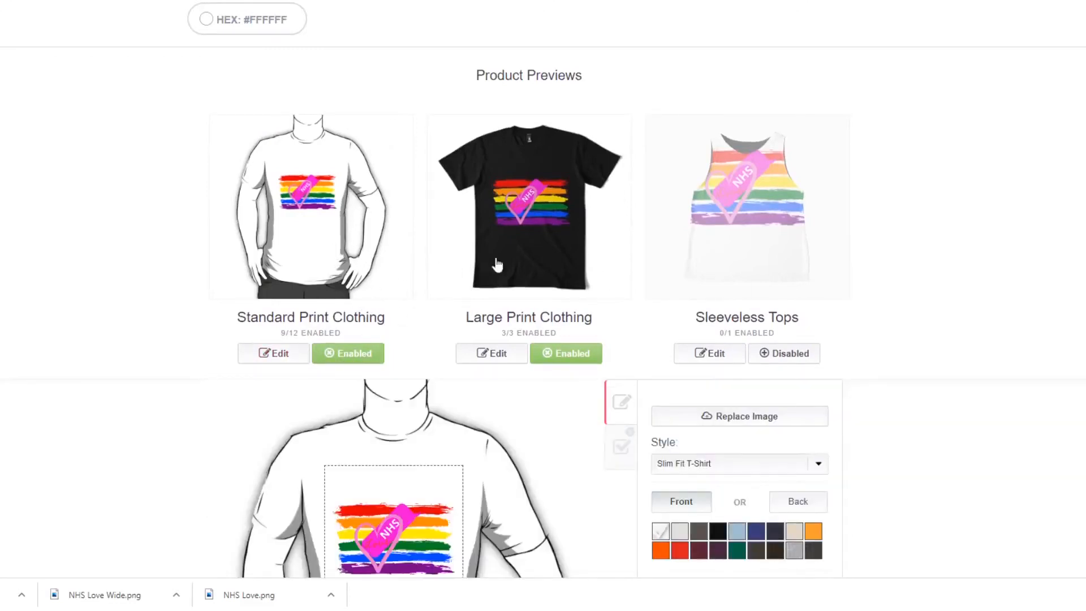
scroll(497, 264, down, 3)
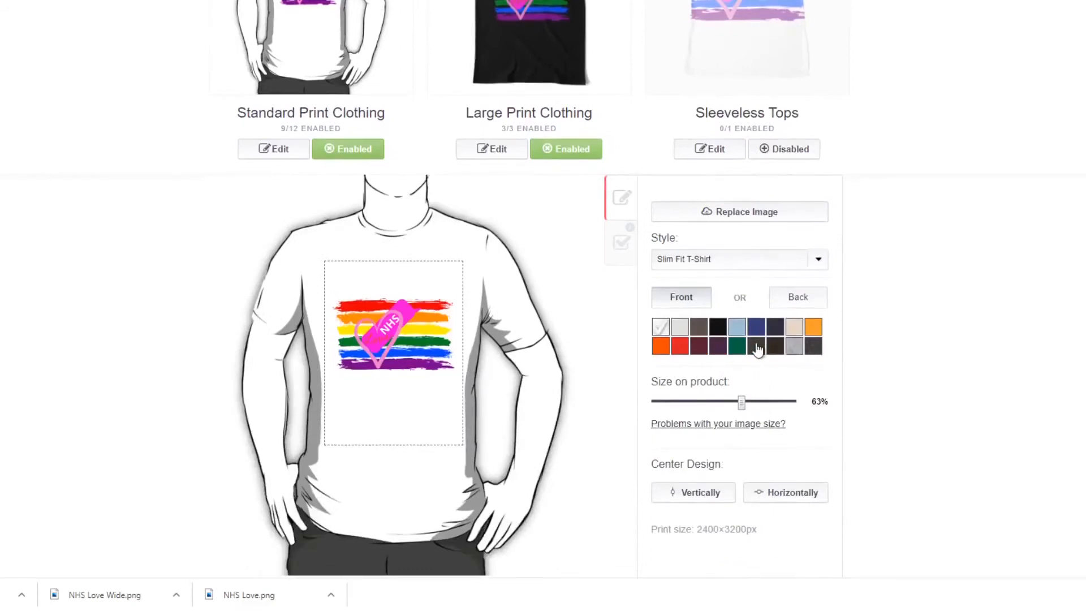
click(758, 402)
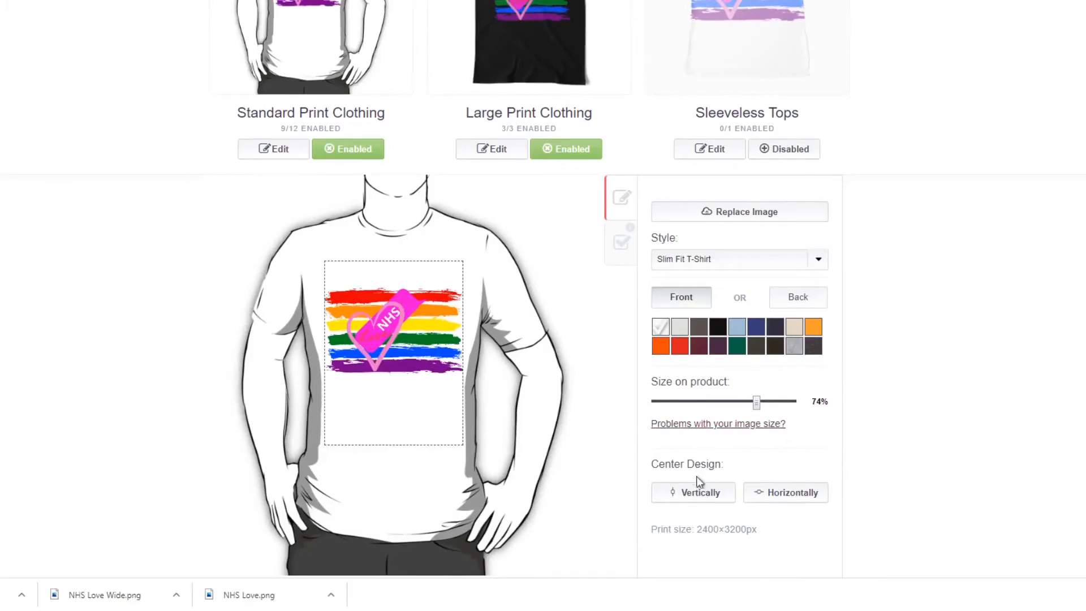
click(771, 497)
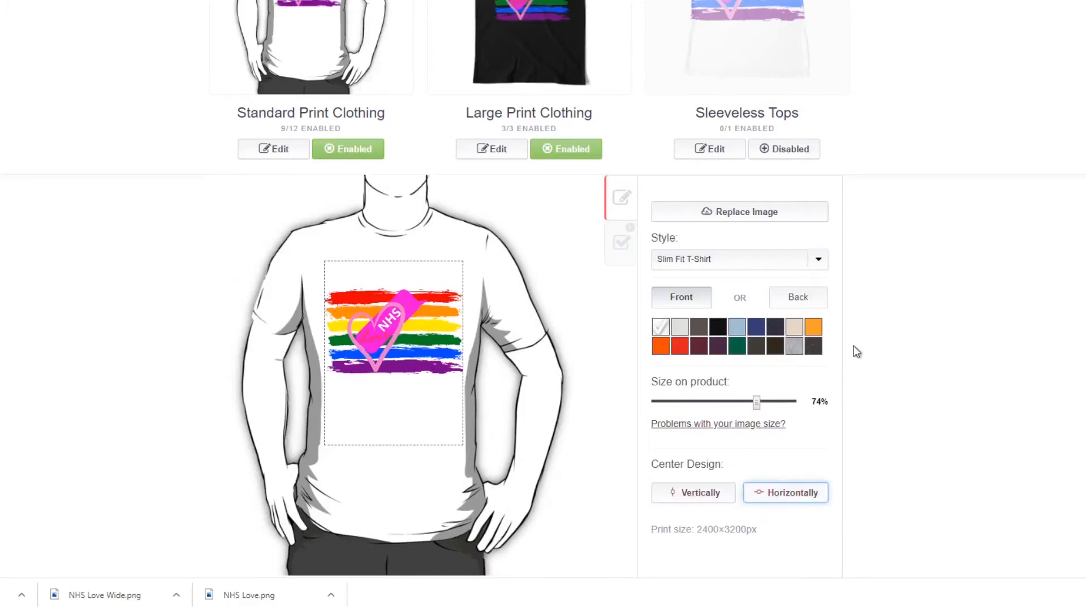
Try light blue on the Slim Fit T-Shirt, choose royal blue instead and apply the Standard Print Clothing changes.
scroll(840, 306, down, 3)
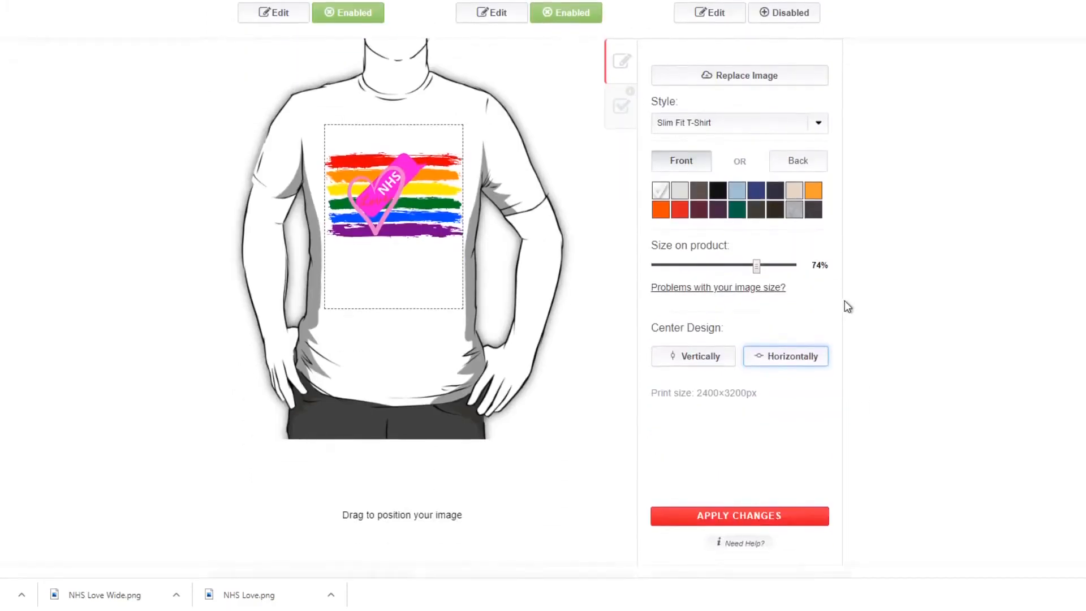
click(735, 194)
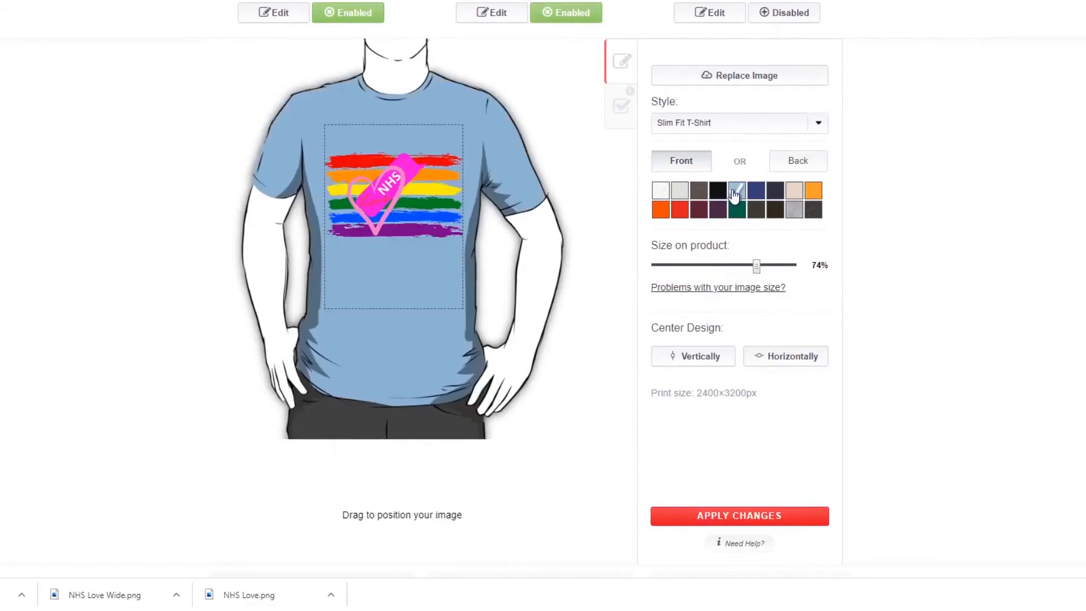
click(757, 196)
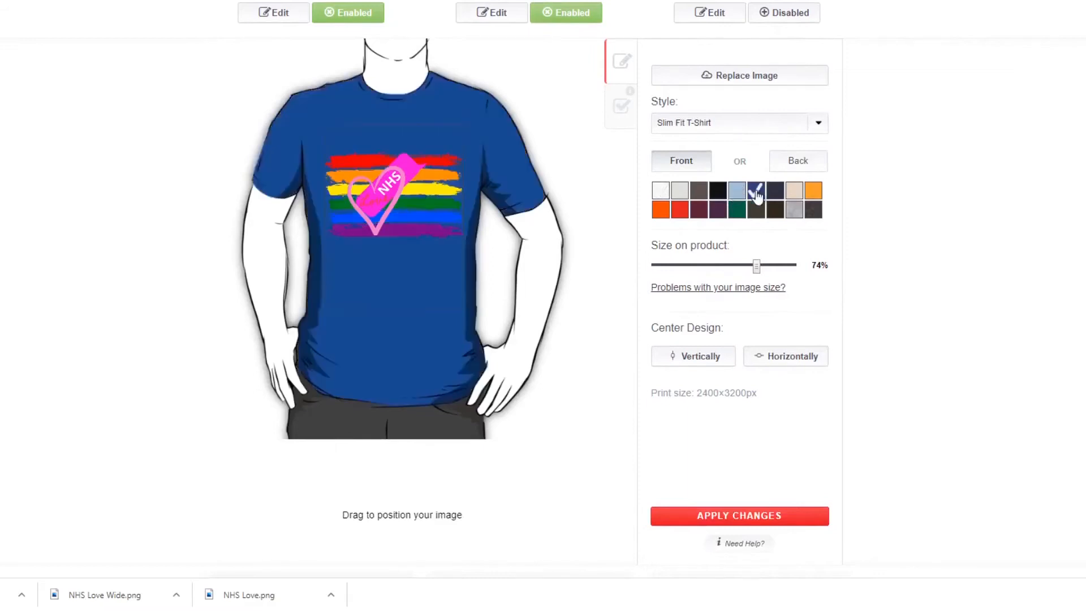
click(786, 517)
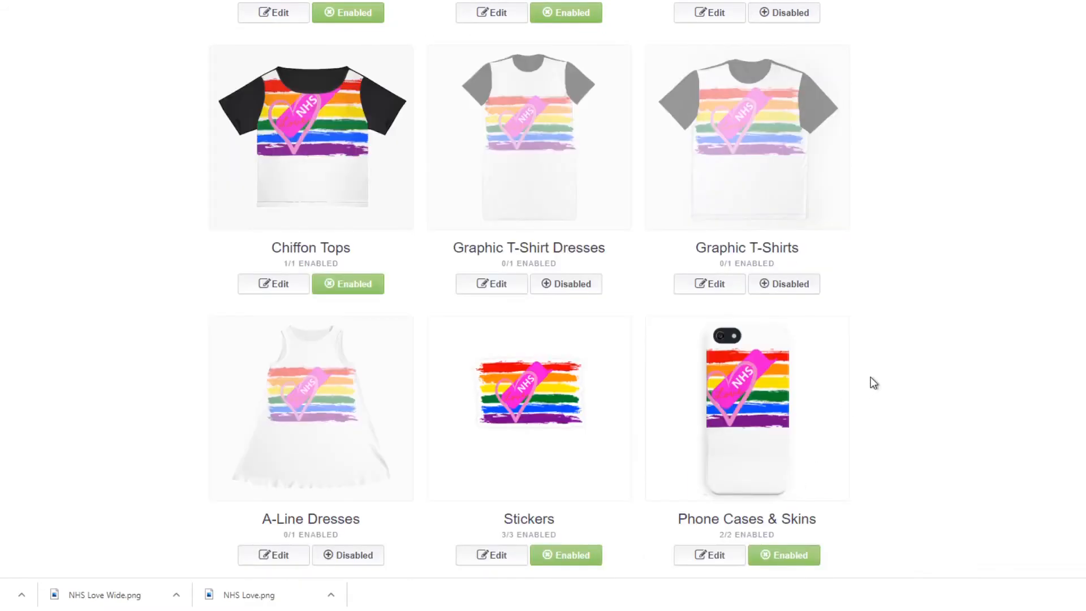
Open the Sleeveless Tops design settings and reduce the design's size on the product to 60%.
scroll(874, 384, up, 6)
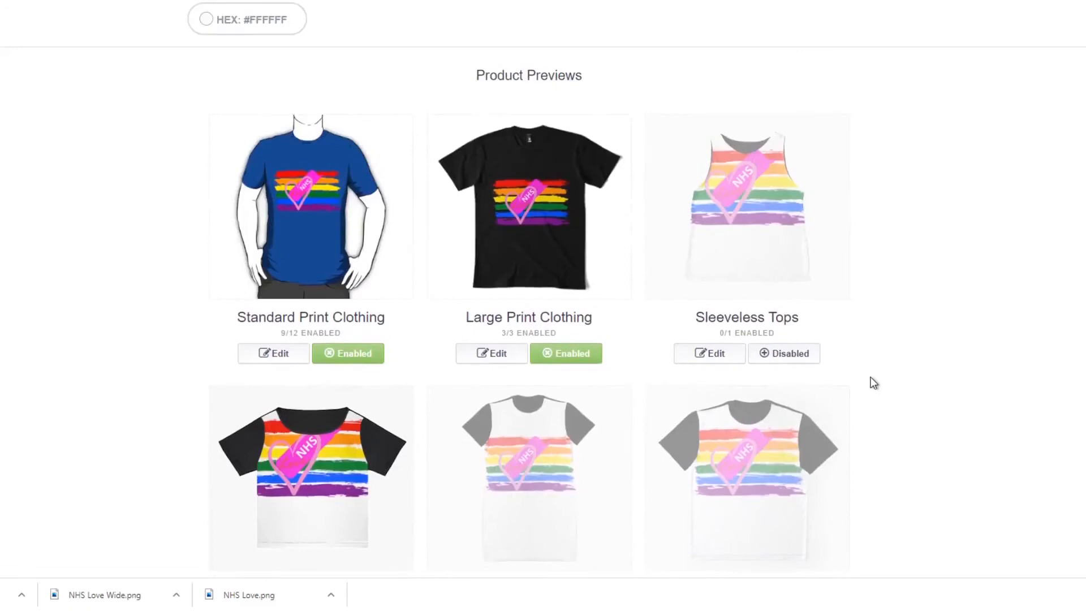
scroll(874, 383, up, 3)
scroll(874, 384, down, 1)
click(792, 311)
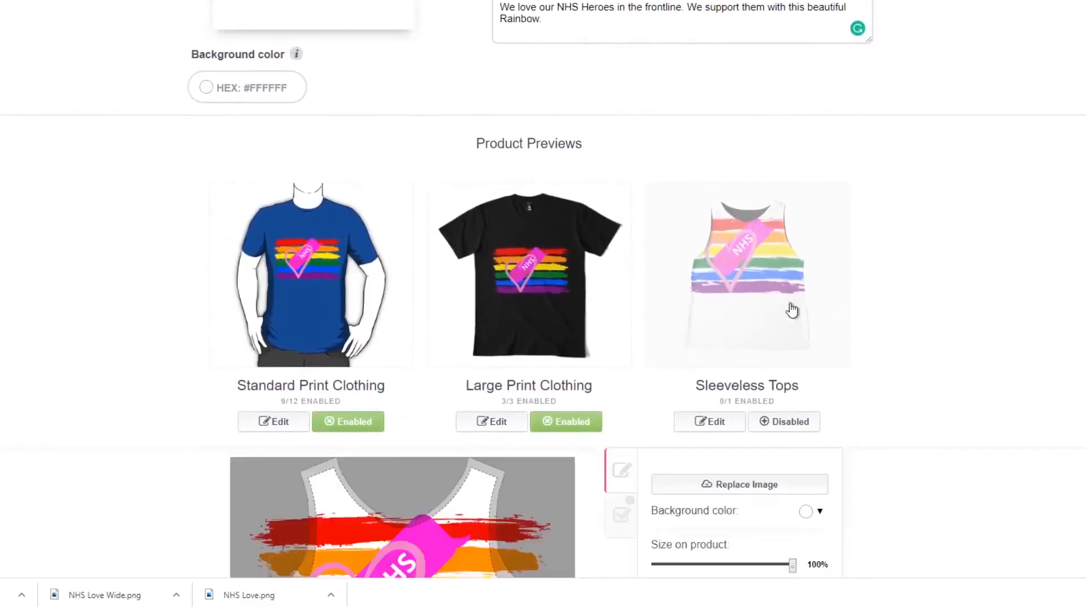
scroll(901, 329, down, 4)
scroll(901, 327, down, 4)
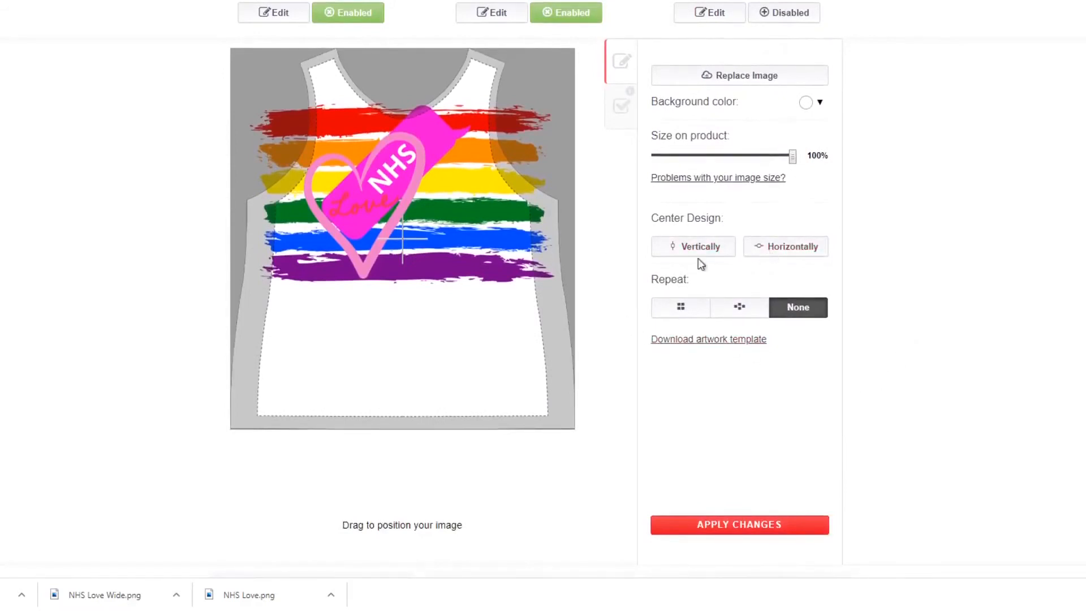
click(735, 155)
mouse_move(735, 155)
mouse_down()
mouse_move(754, 156)
mouse_move(738, 156)
mouse_up()
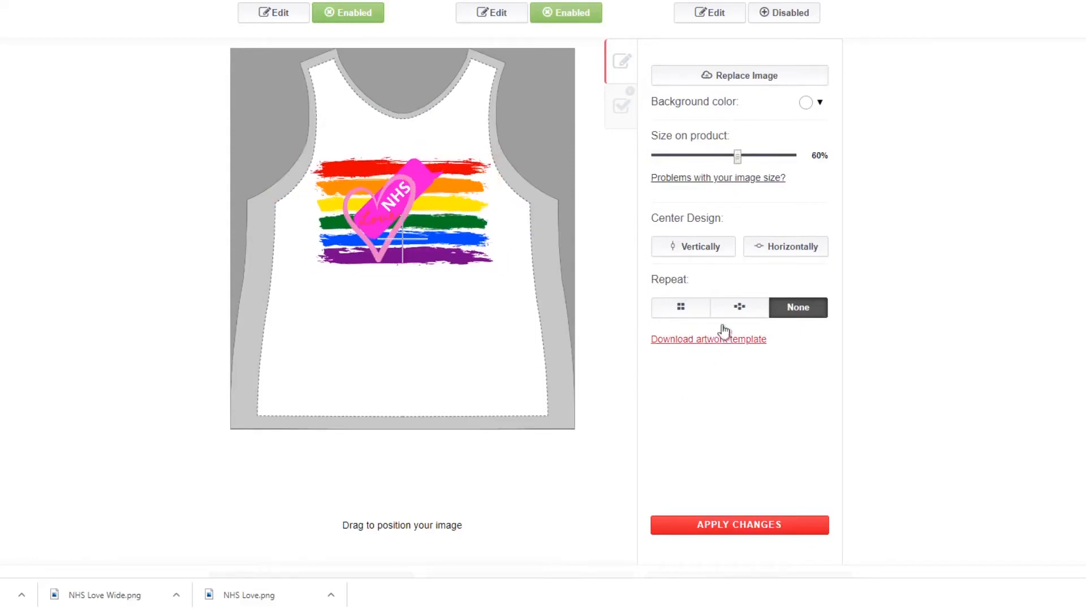
Centre the design on the sleeveless top vertically and horizontally, and move it lower to below the armholes.
click(697, 249)
click(781, 254)
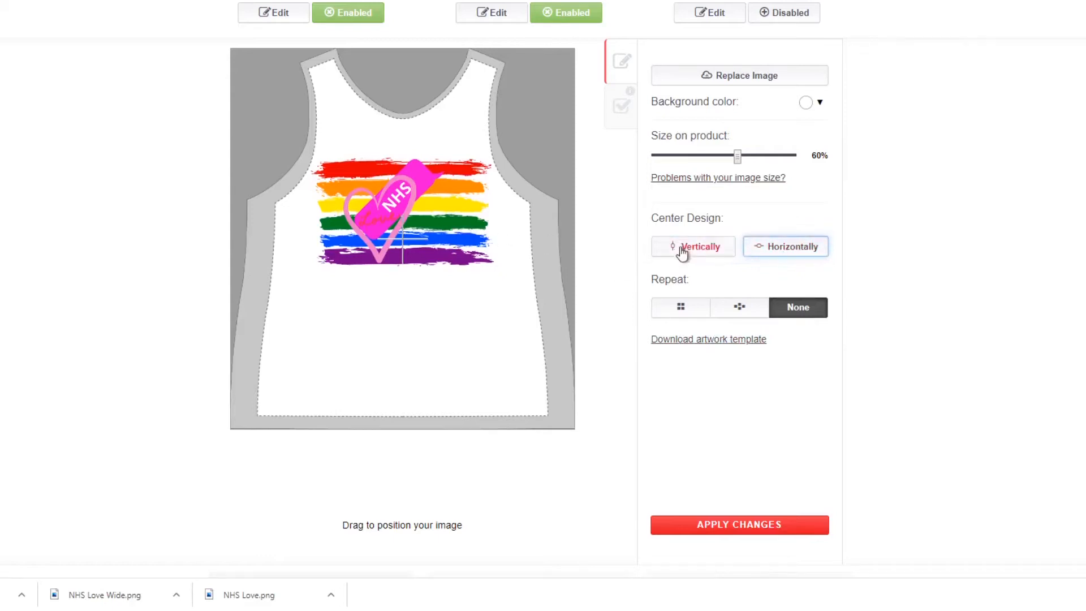
click(418, 239)
drag(413, 221, 414, 267)
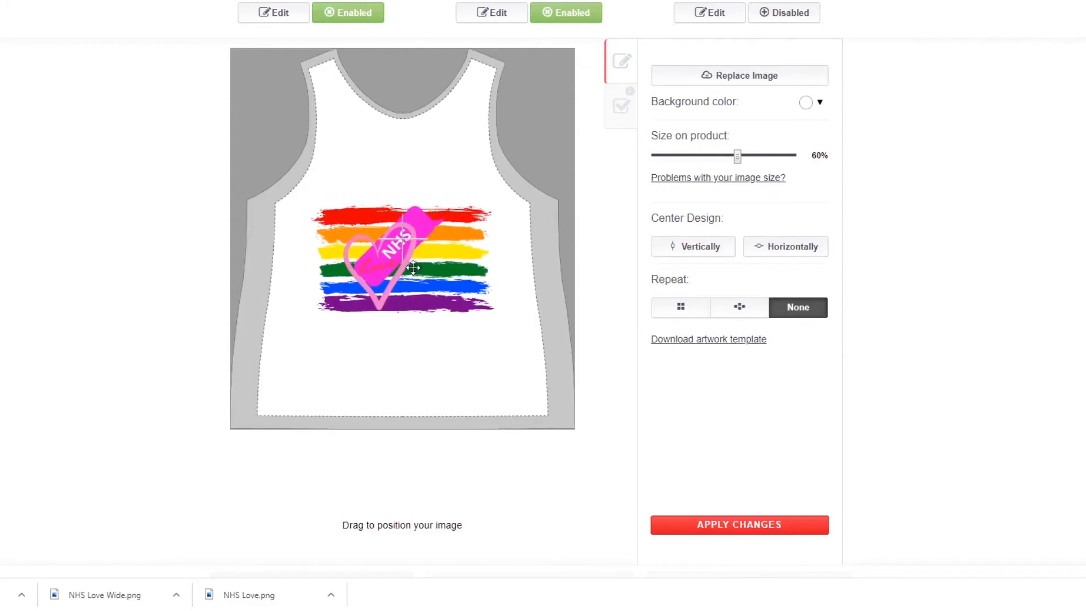
scroll(1047, 284, up, 3)
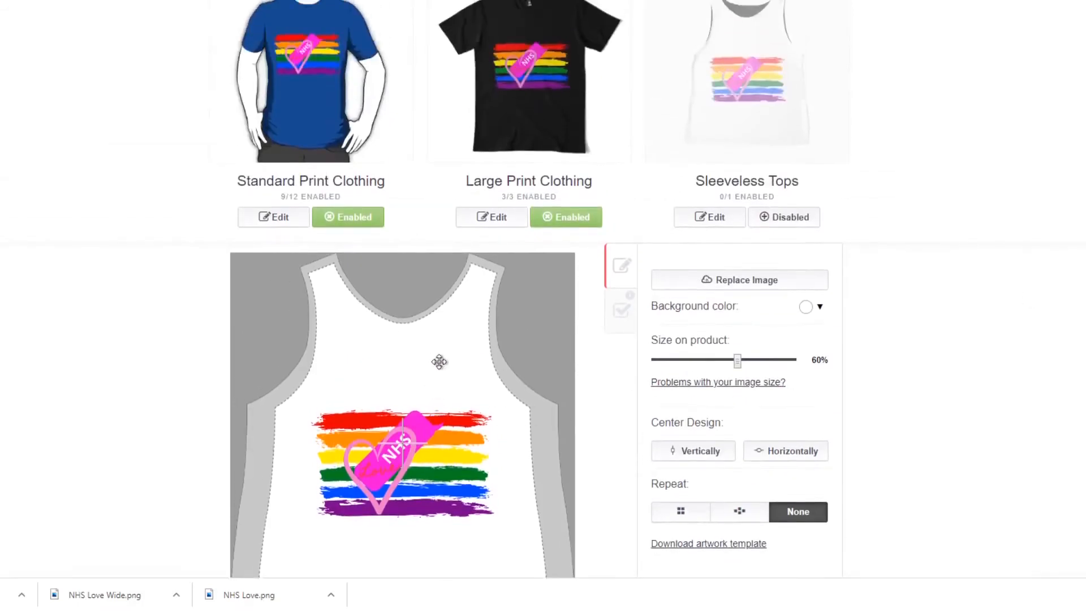
scroll(1047, 385, down, 3)
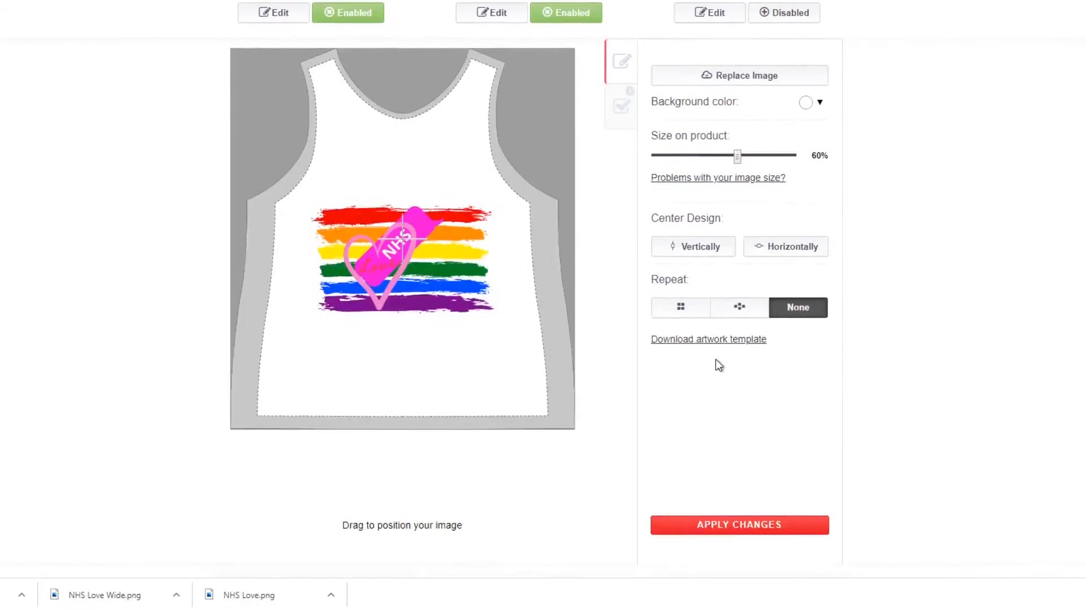
Enlarge the design on the sleeveless top to 86% and move it lower on the chest.
click(773, 156)
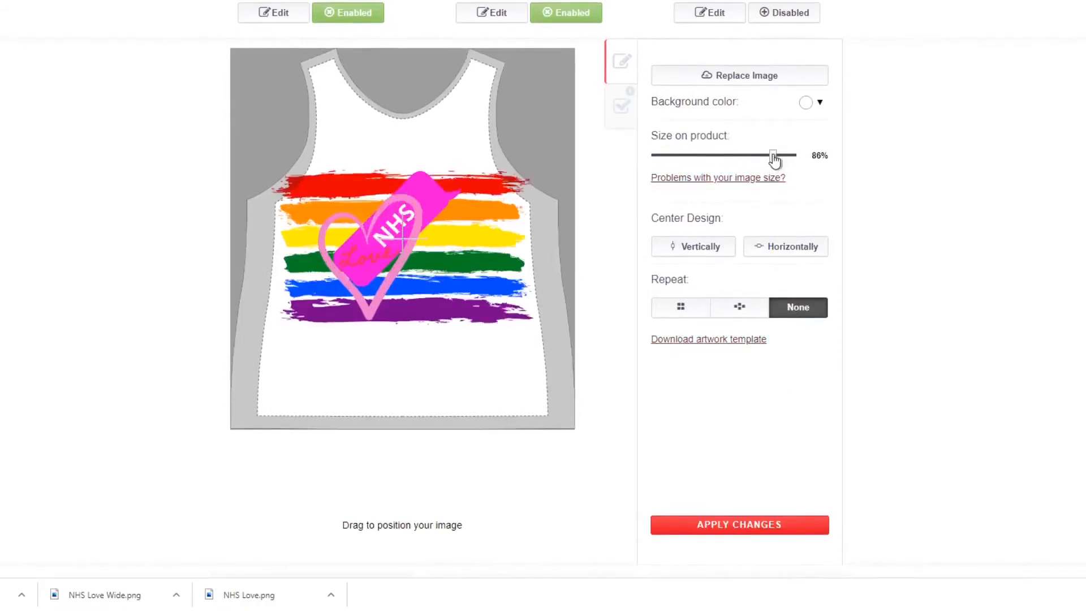
drag(393, 233, 393, 270)
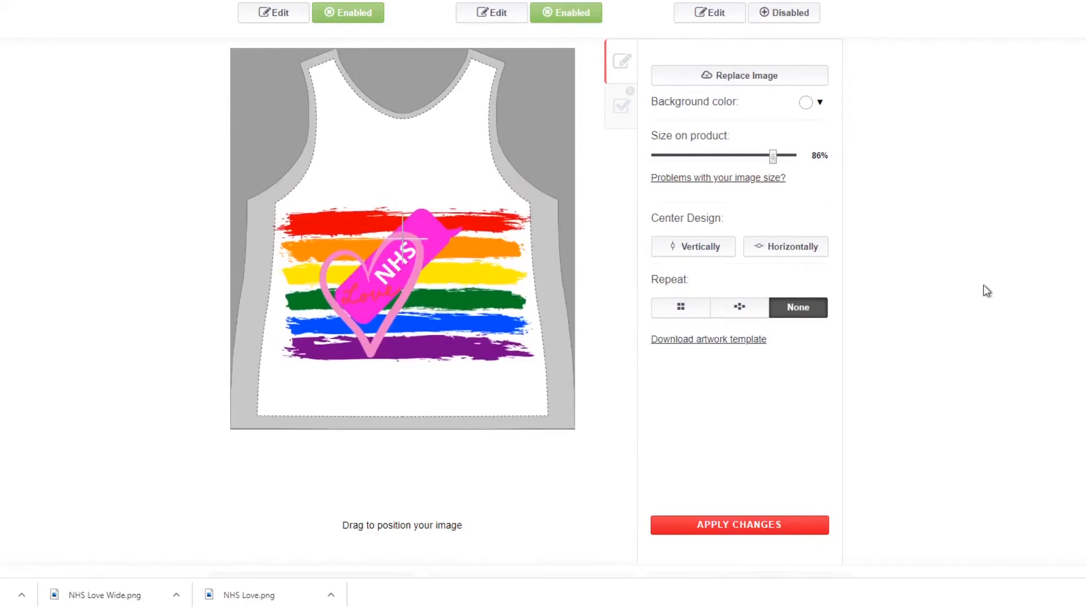
scroll(987, 291, down, 2)
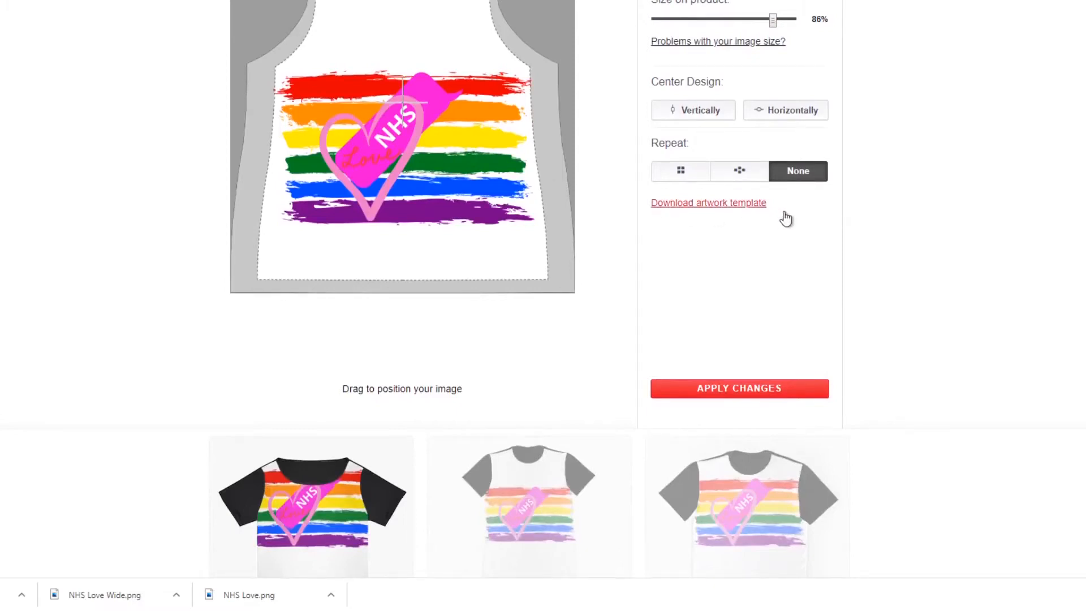
Try the grid repeat and no repeat for the sleeveless top's design, and select the staggered repeat.
click(683, 172)
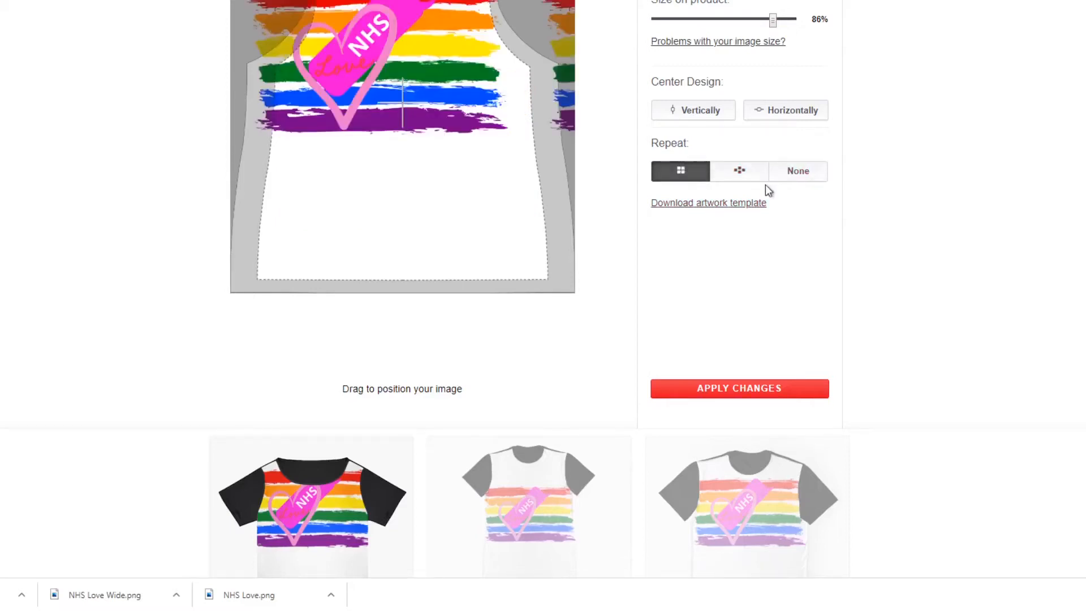
scroll(767, 188, up, 2)
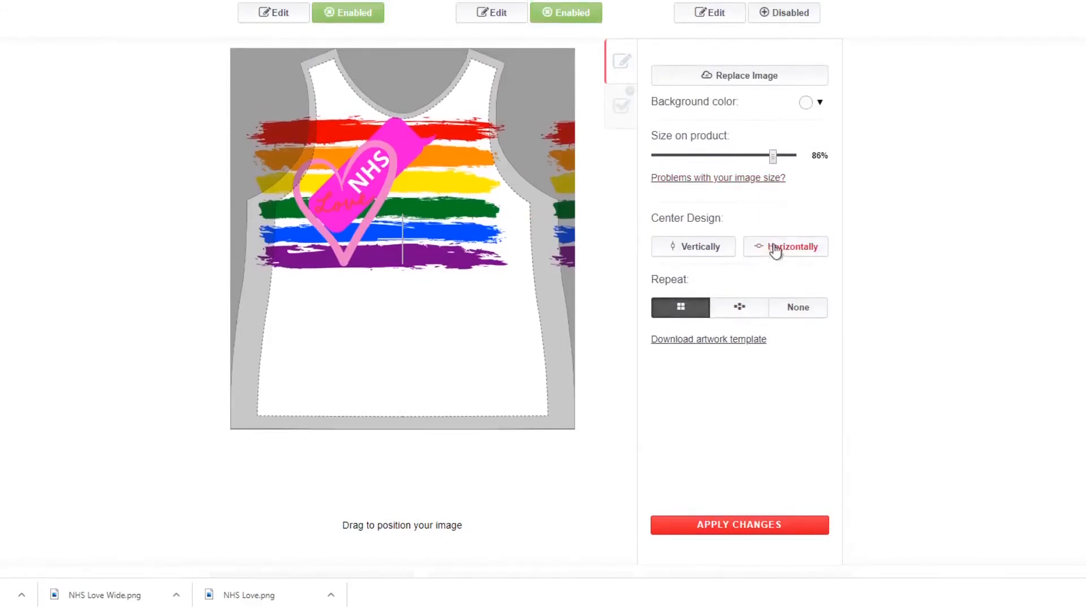
click(790, 312)
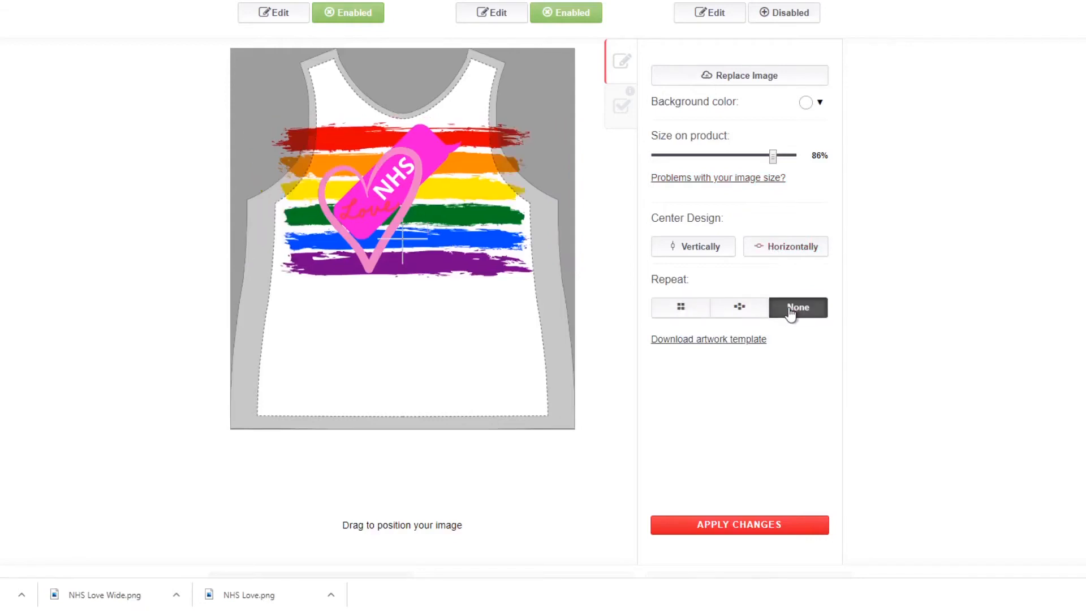
click(757, 315)
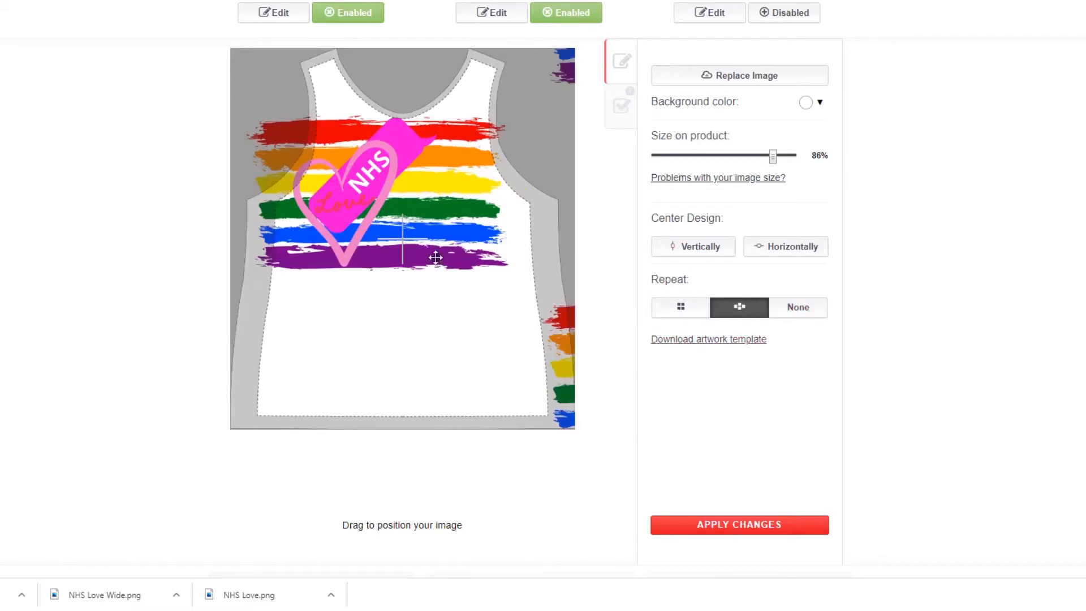
Try the sleeveless top's staggered pattern at 23% and 41% size, repositioning it on the garment each time.
drag(412, 216, 387, 244)
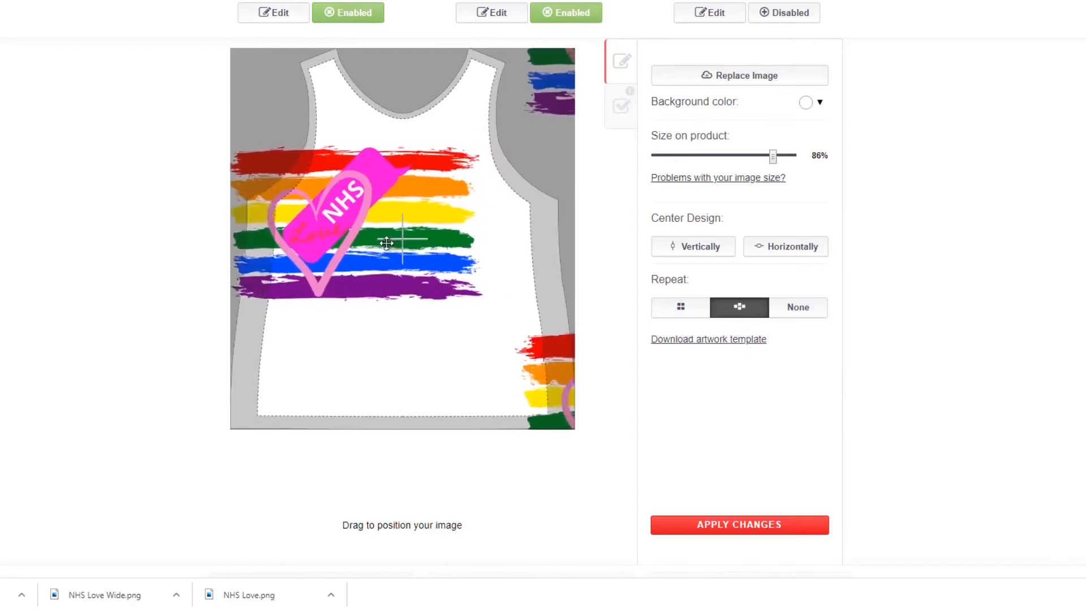
click(686, 160)
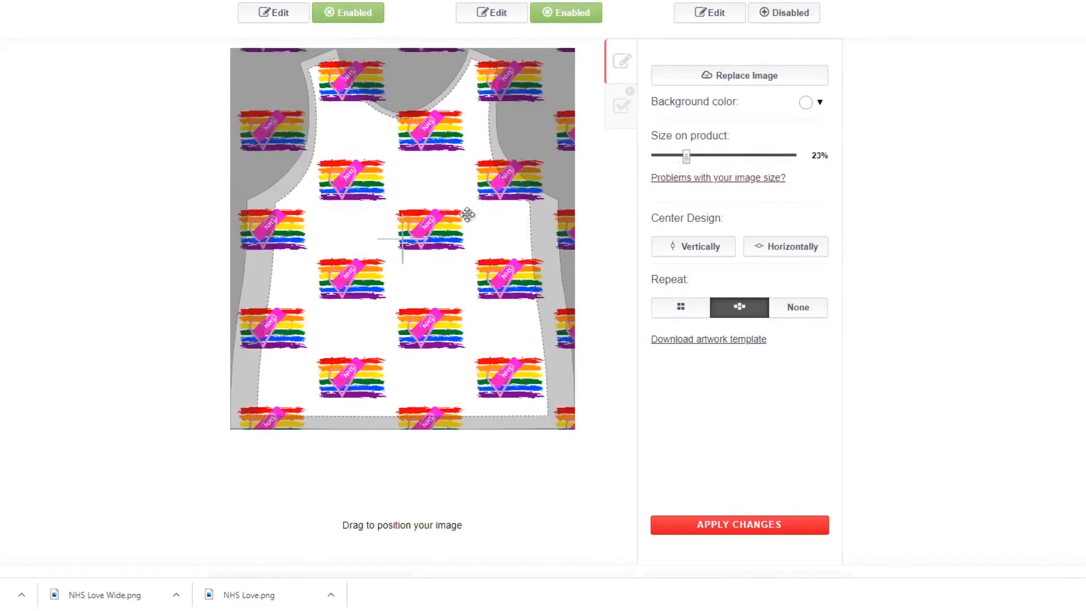
scroll(449, 213, down, 1)
scroll(450, 212, up, 2)
drag(450, 213, 407, 312)
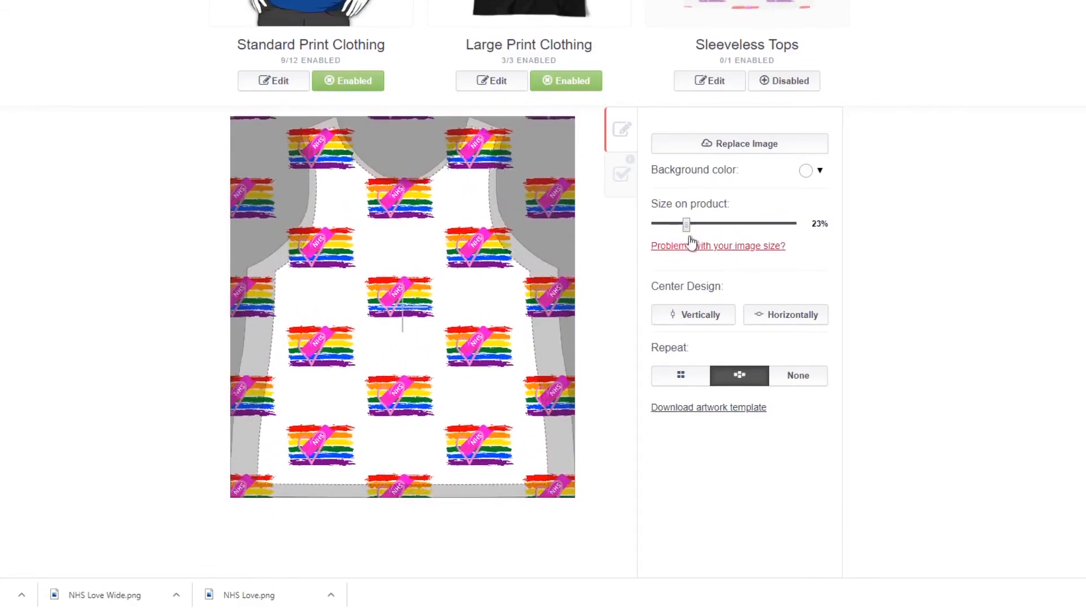
click(712, 224)
drag(458, 320, 487, 364)
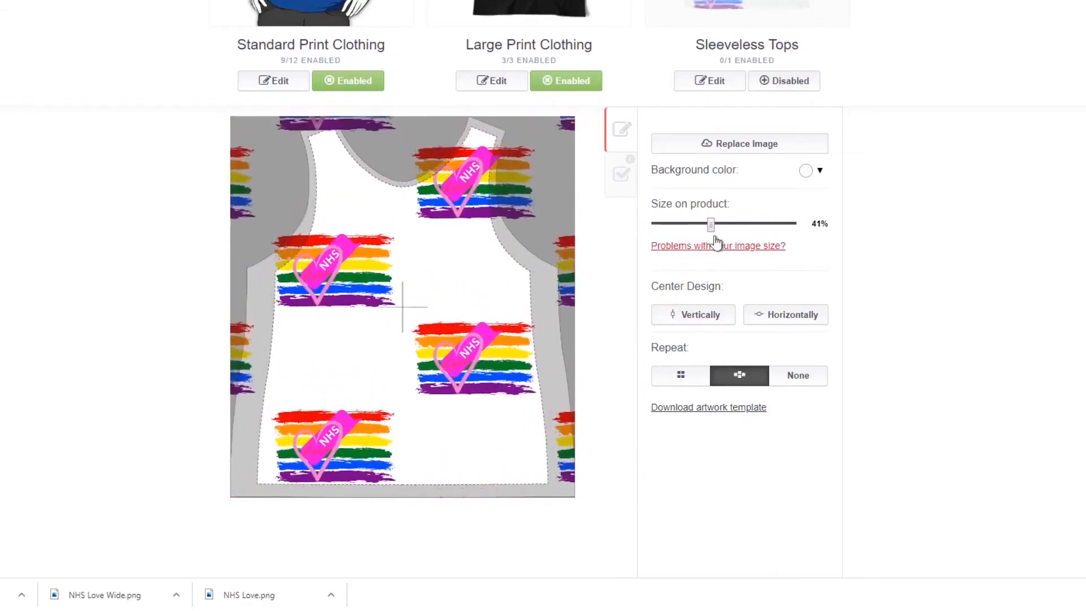
Set the sleeveless top's design size to 34%, position the staggered pattern around the garment's centre, and apply the changes.
click(702, 224)
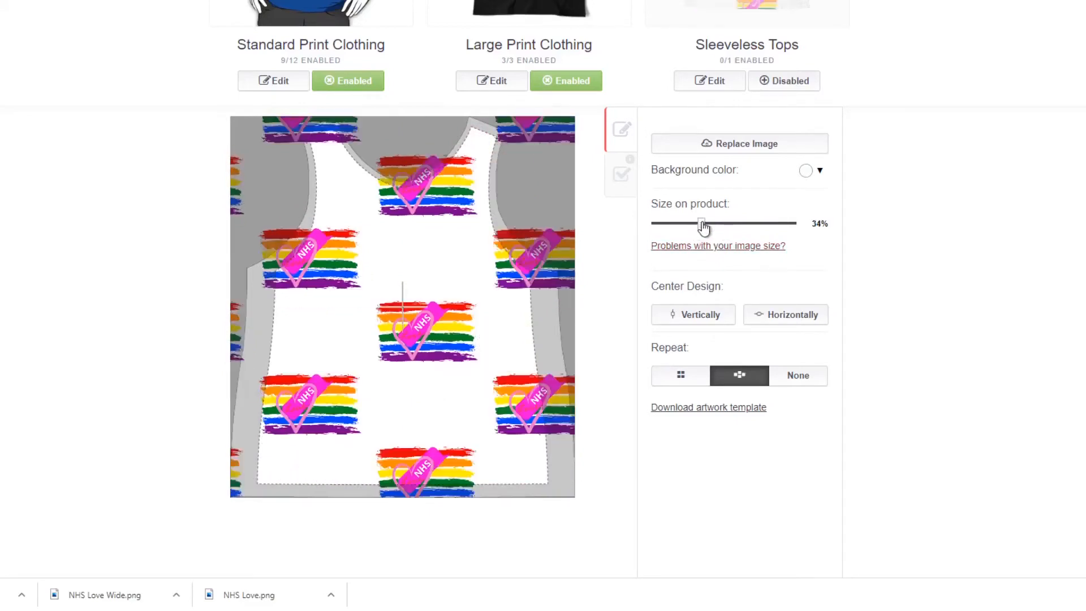
drag(486, 300, 576, 373)
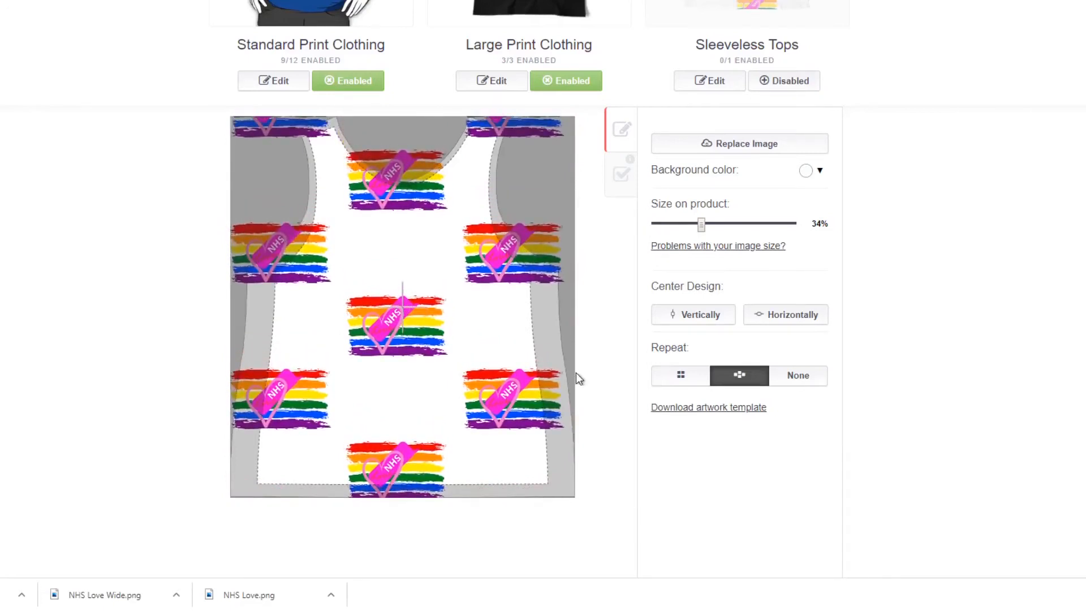
drag(574, 375, 592, 439)
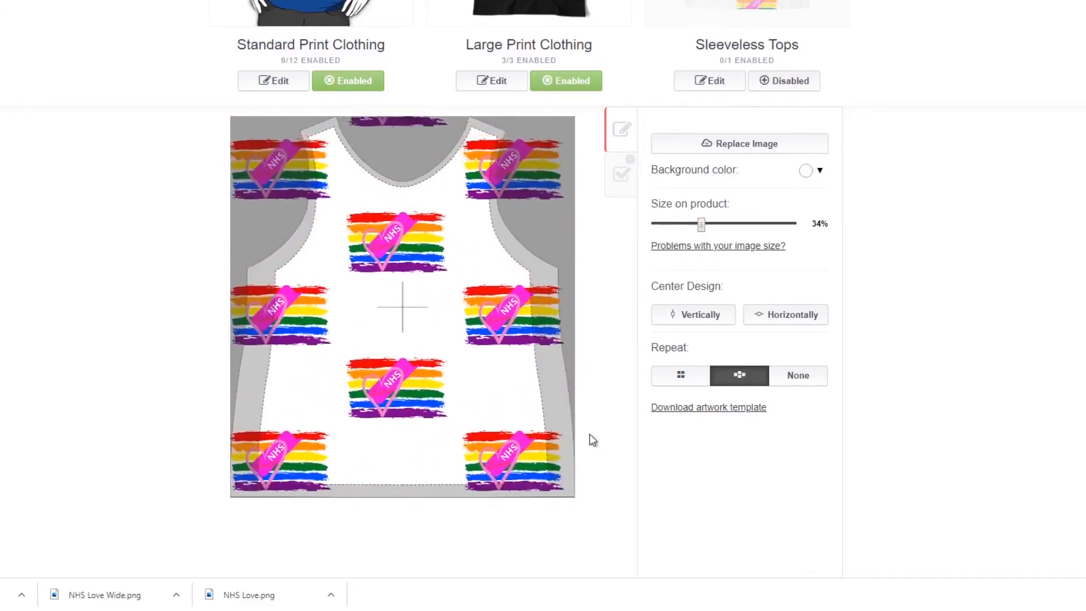
scroll(858, 266, down, 3)
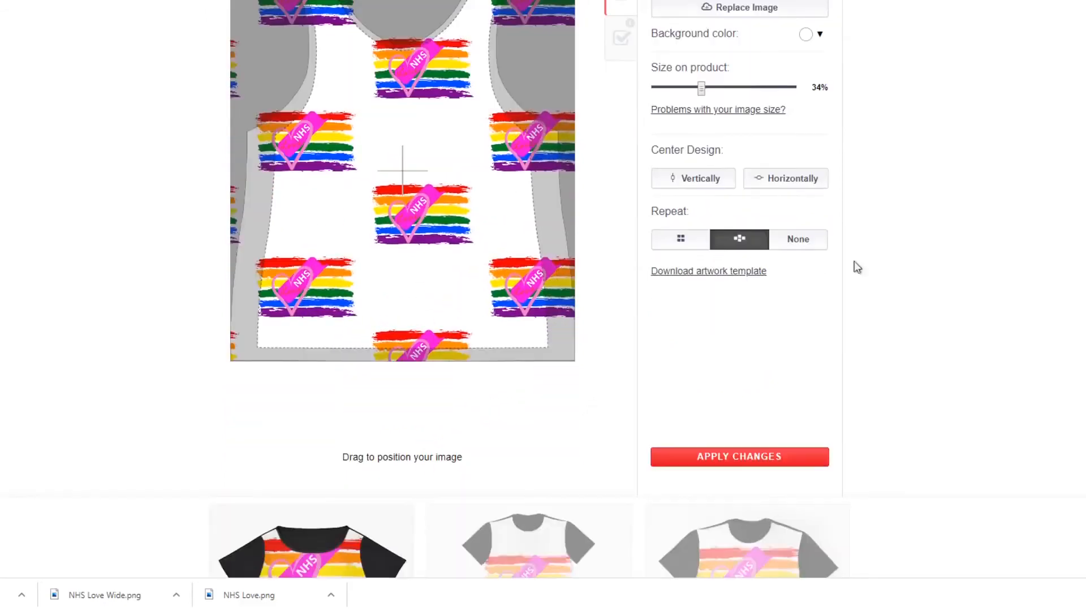
click(773, 456)
scroll(826, 359, up, 5)
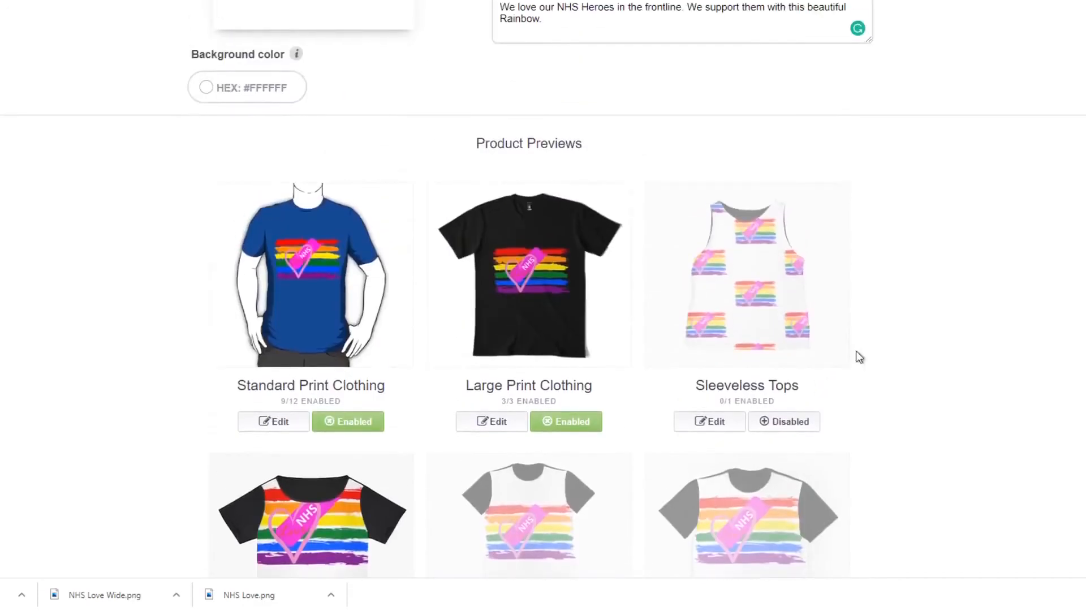
Open the Chiffon Tops design settings, move the design lower on the chest, centre it horizontally, and apply the changes.
scroll(918, 324, down, 5)
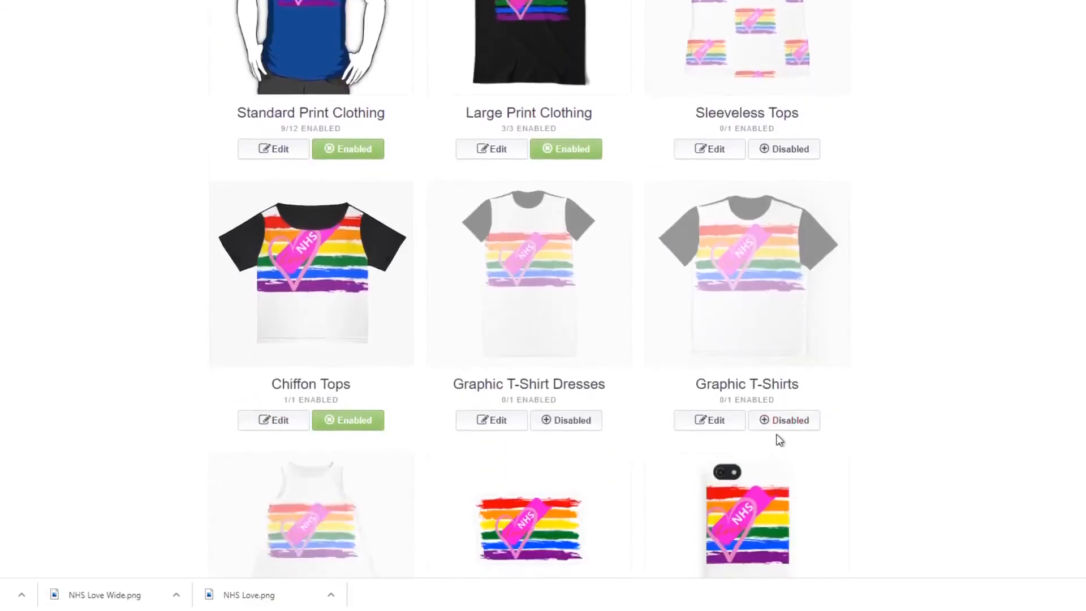
click(273, 425)
scroll(398, 399, down, 3)
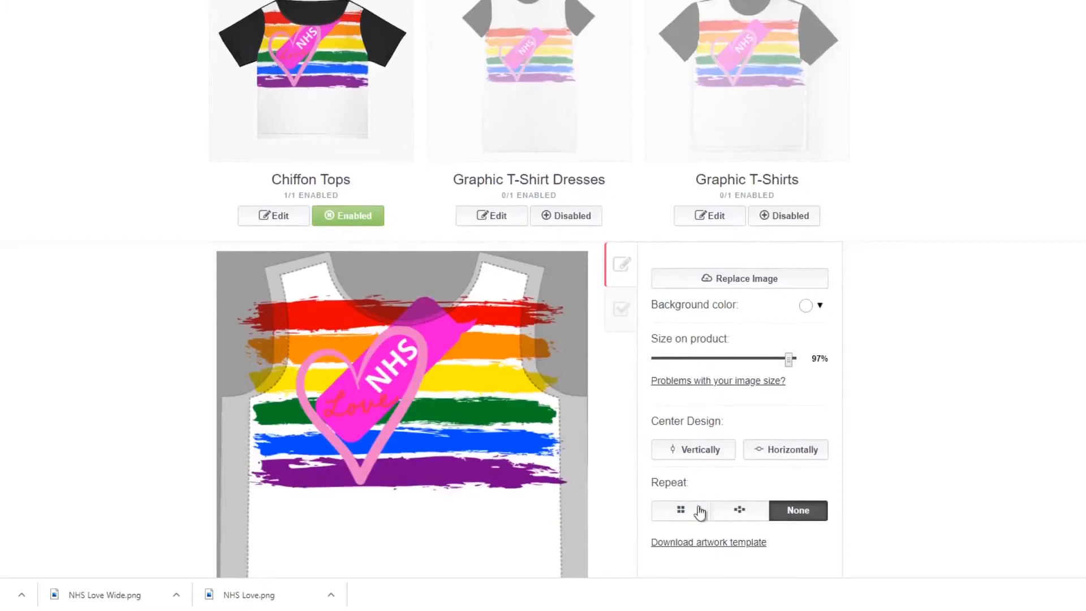
drag(434, 357, 427, 449)
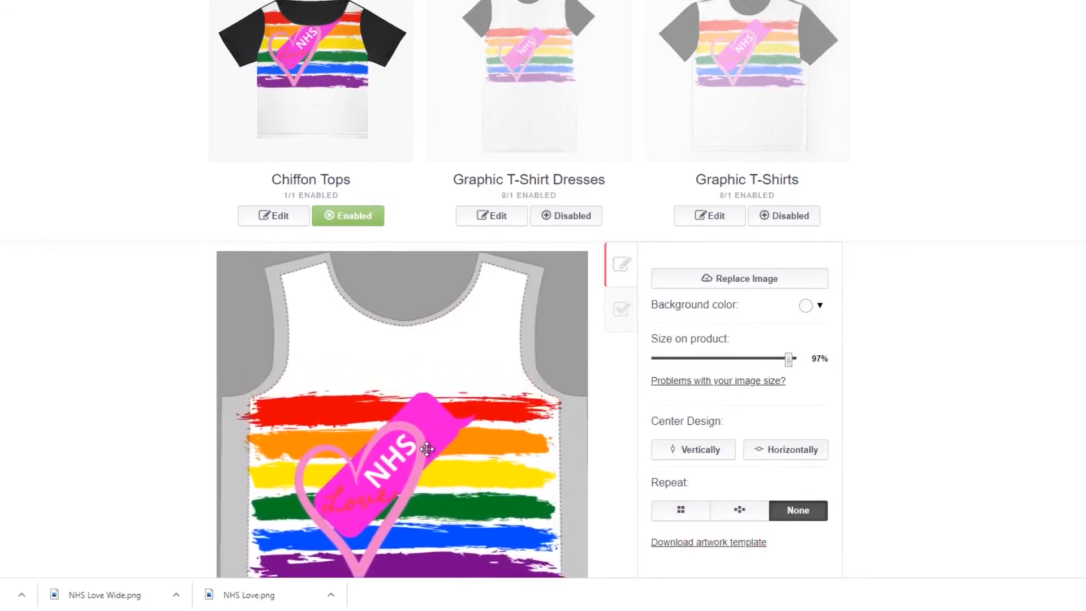
drag(427, 449, 425, 400)
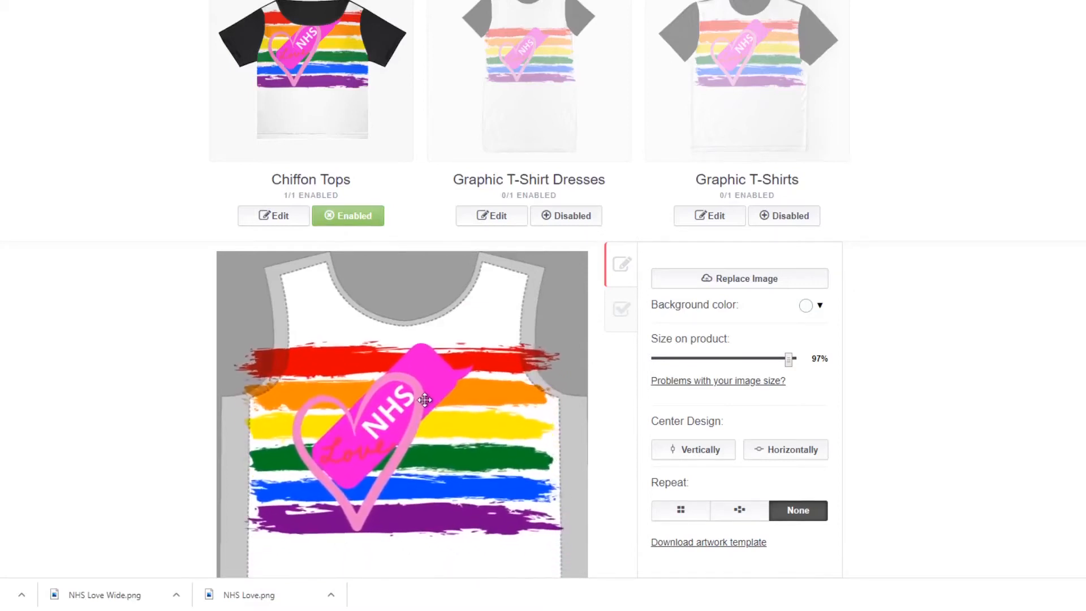
scroll(742, 441, down, 5)
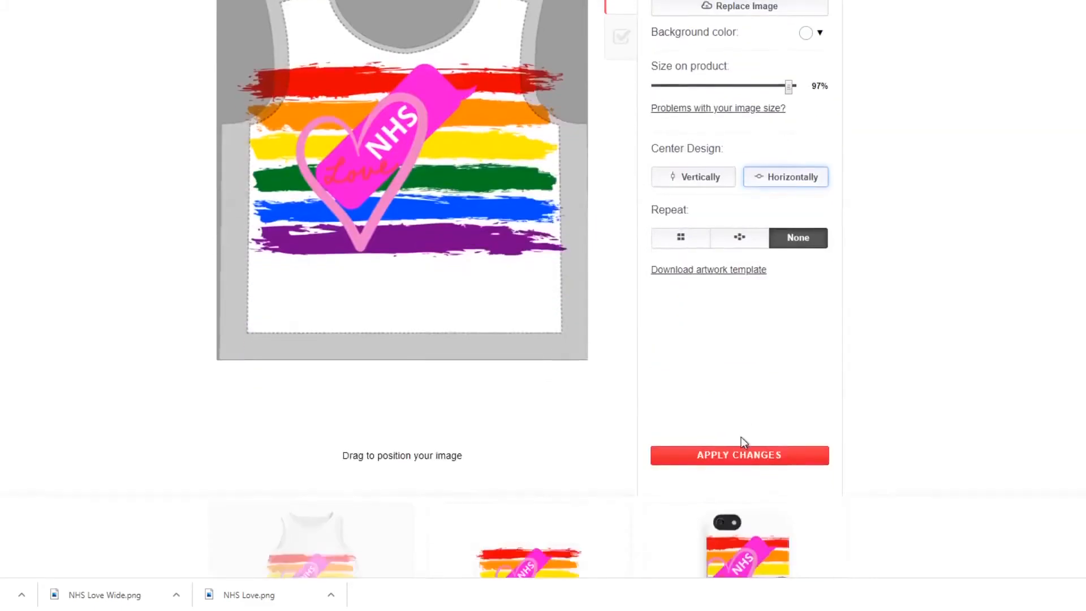
click(742, 459)
scroll(879, 369, up, 7)
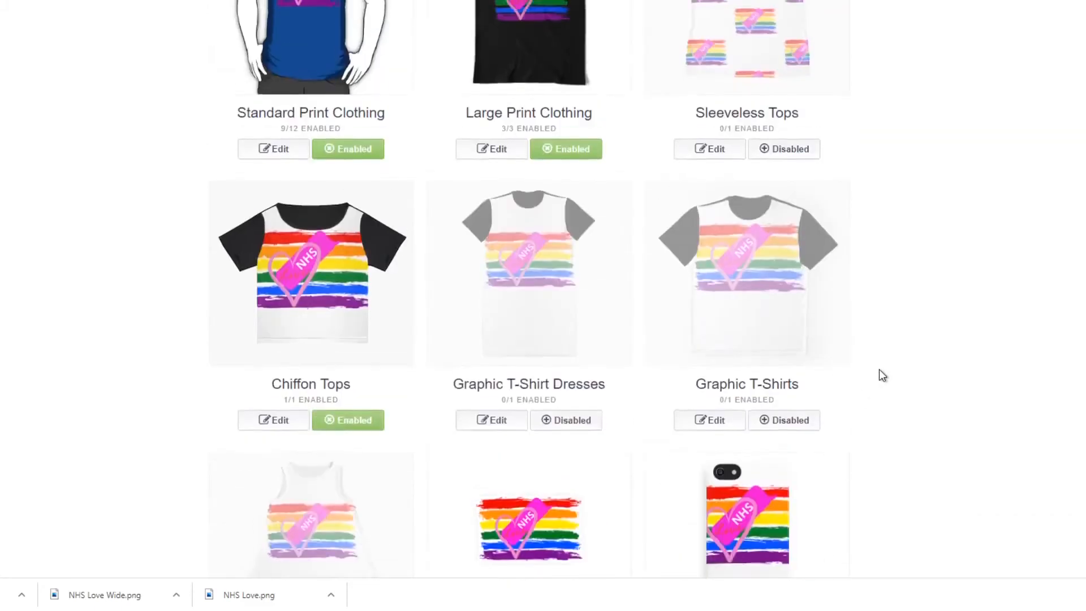
Open the Phone Cases & Skins design settings, reduce the design to 34%, centre it vertically, and select the staggered repeat.
scroll(880, 372, up, 3)
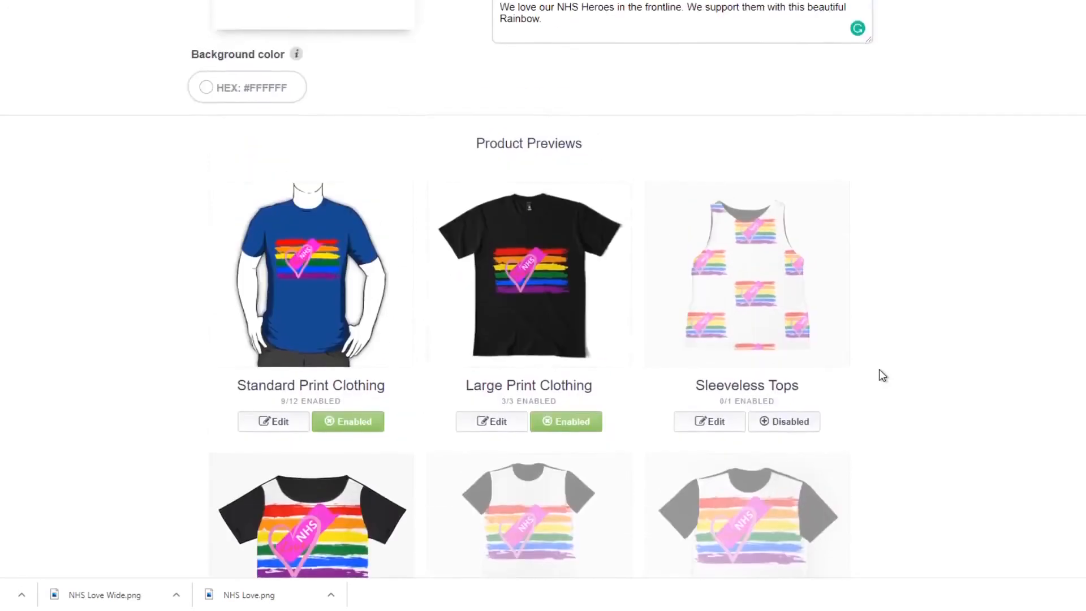
scroll(881, 371, down, 1)
scroll(880, 372, down, 3)
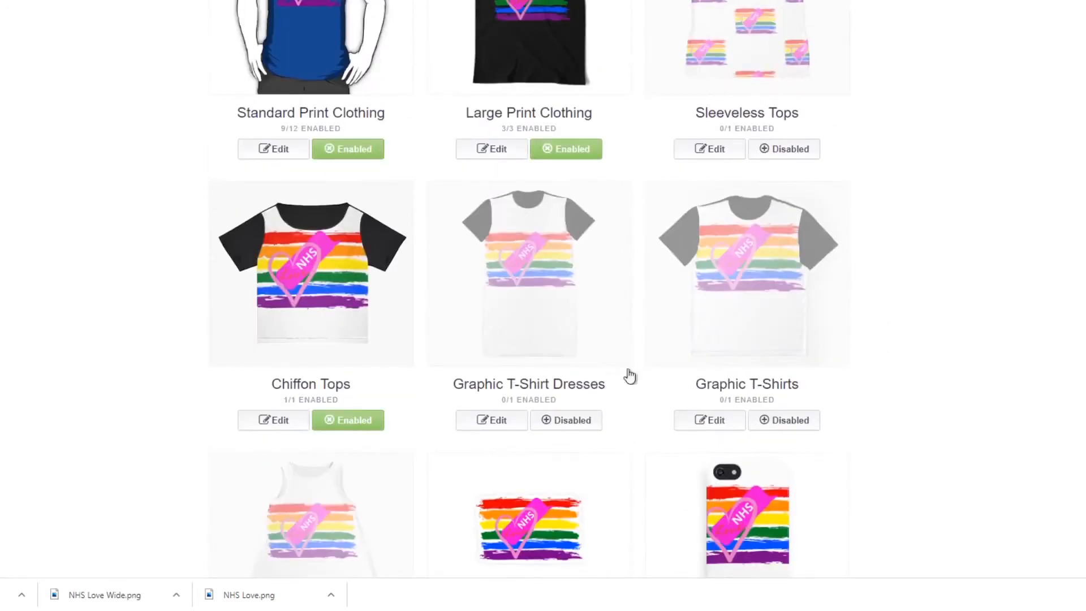
scroll(885, 392, down, 5)
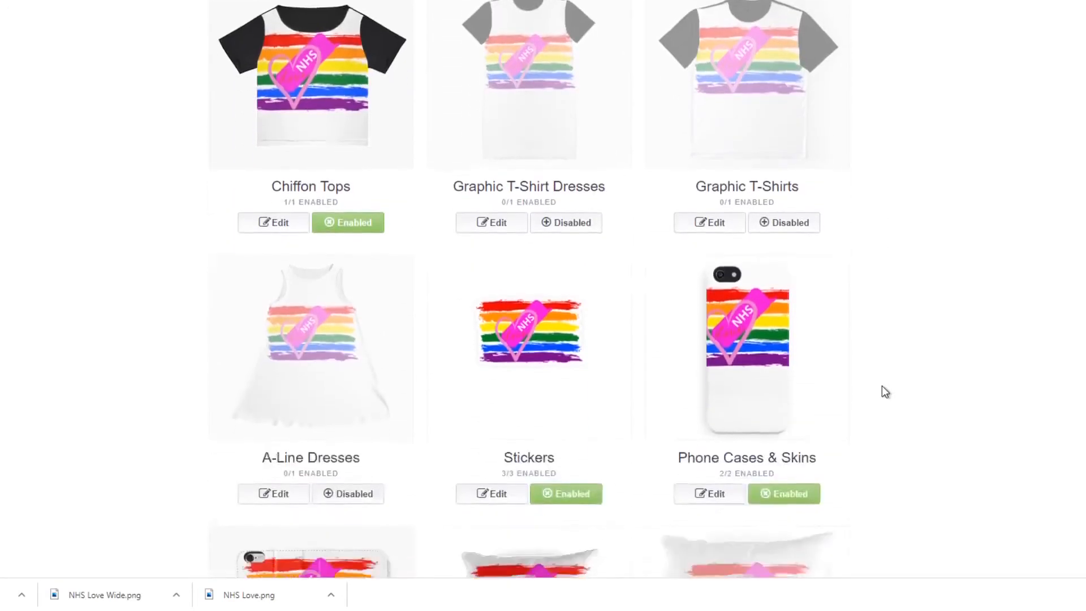
click(739, 359)
scroll(617, 378, down, 3)
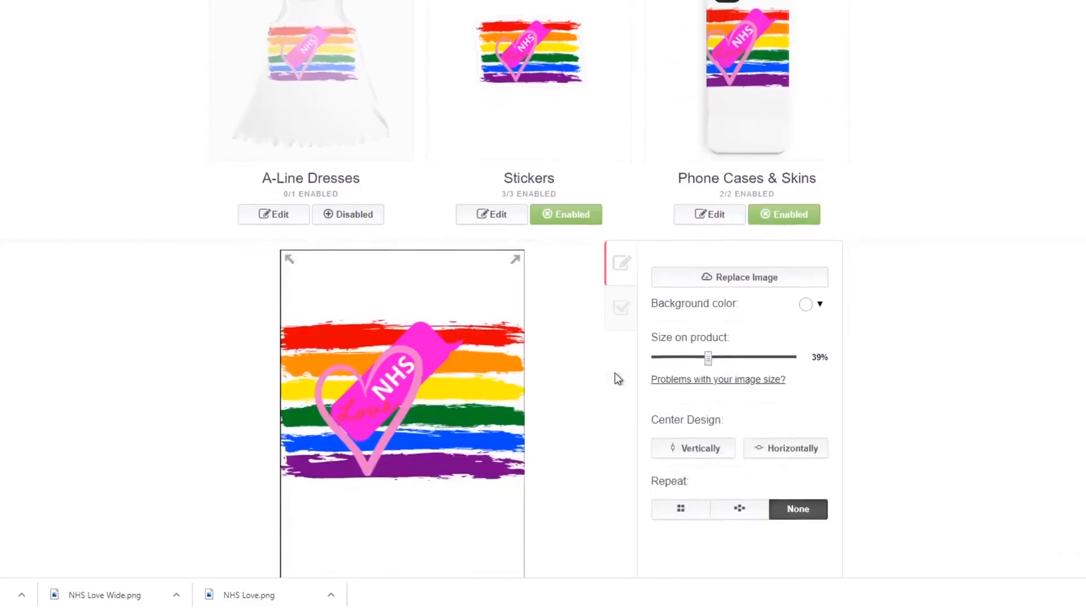
scroll(615, 373, down, 2)
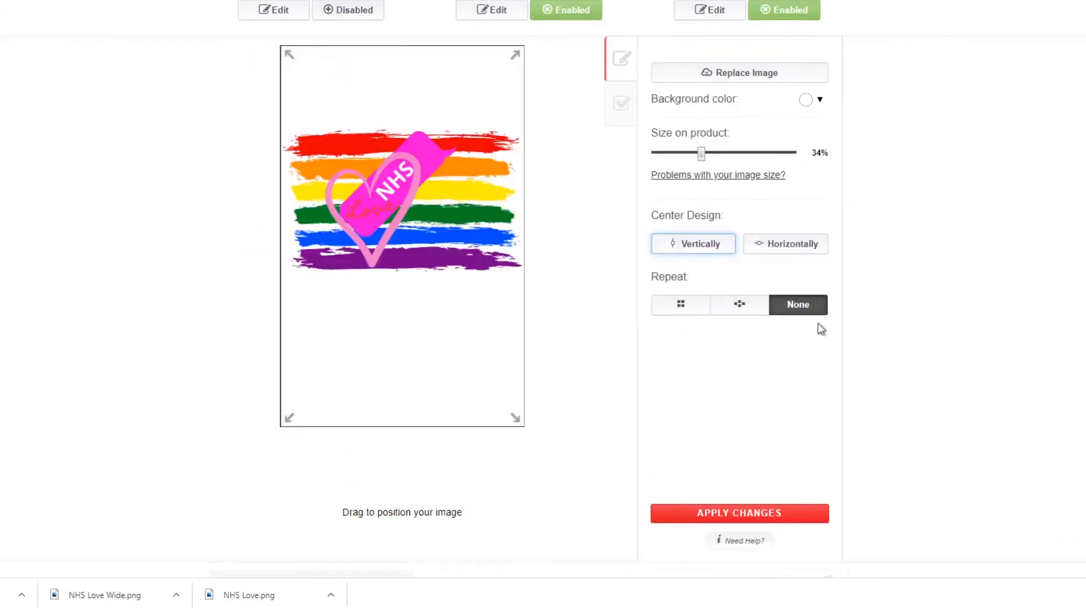
click(746, 307)
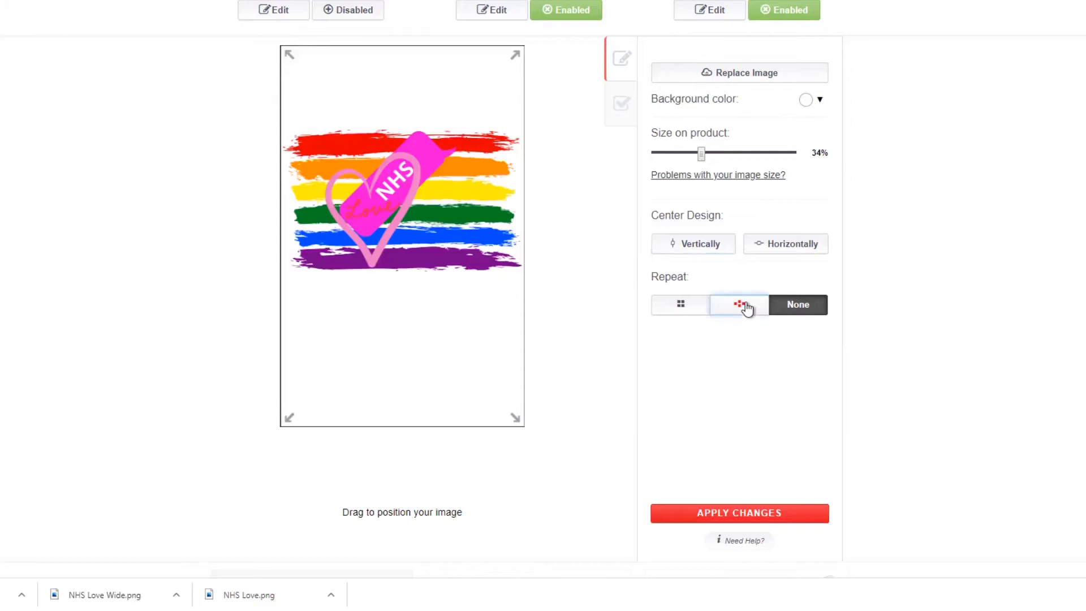
Reduce the phone case design to 22%, position the staggered copies alternating between the case's two sides, and apply the changes.
mouse_move(441, 222)
mouse_down()
mouse_move(435, 229)
mouse_move(429, 205)
mouse_up()
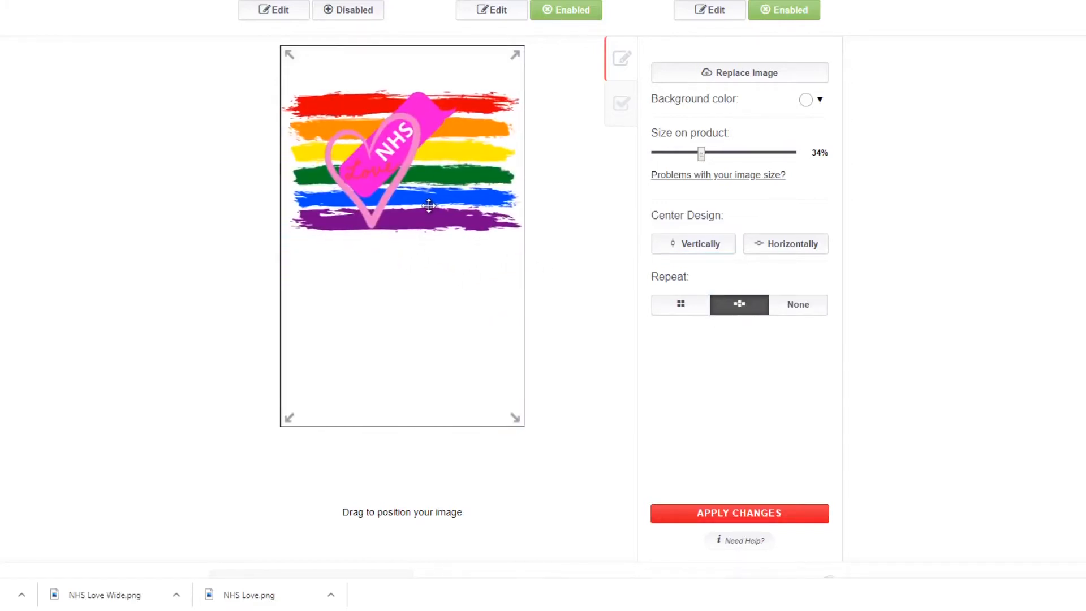
mouse_move(698, 159)
mouse_down()
mouse_move(674, 158)
mouse_move(690, 158)
mouse_up()
drag(421, 199, 378, 216)
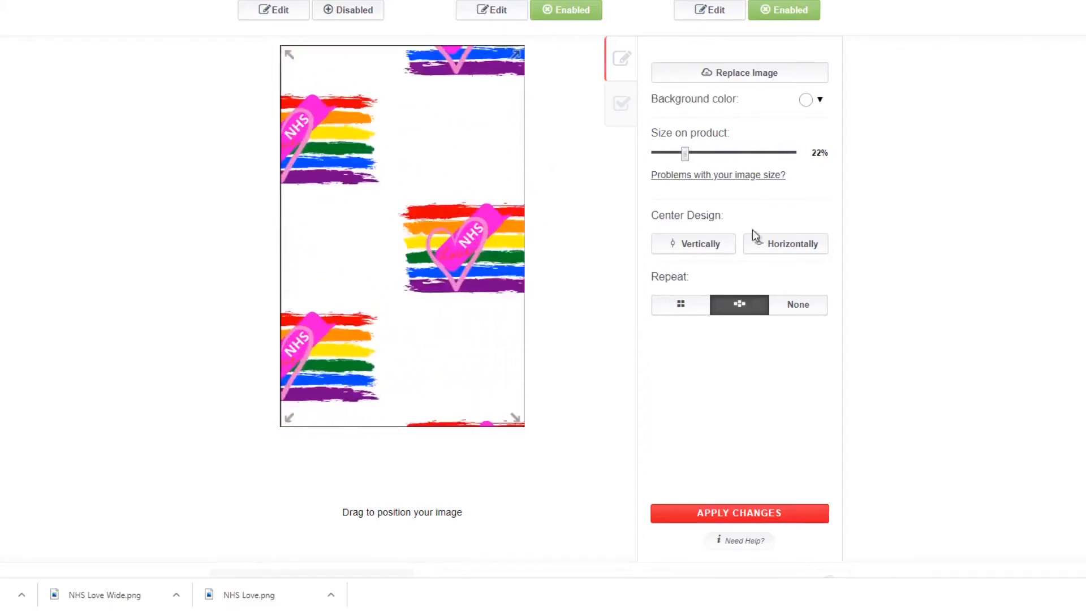
scroll(730, 443, down, 3)
click(769, 388)
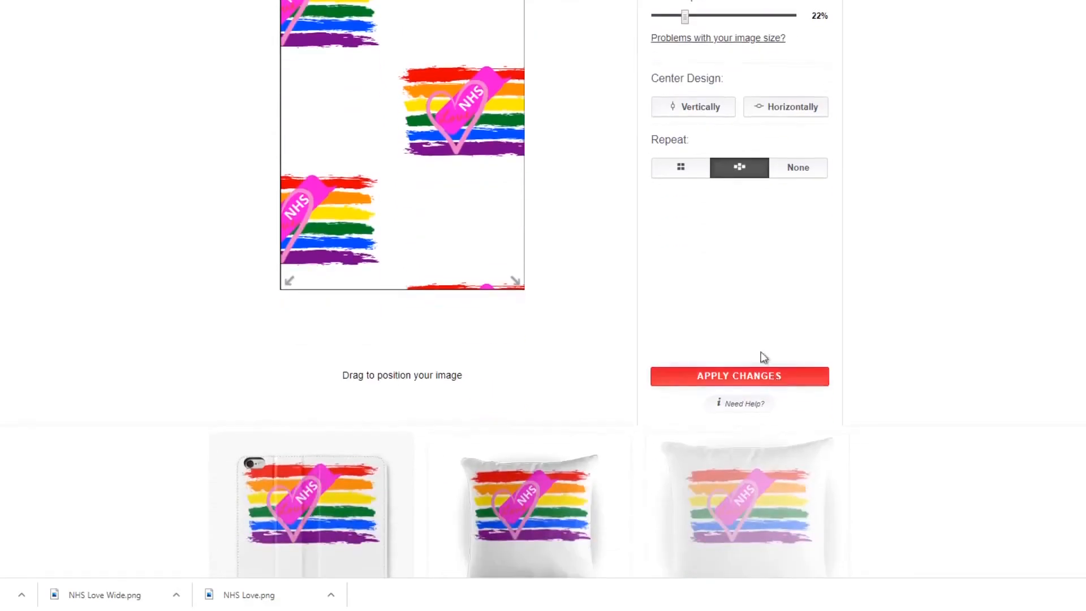
Open the Phone Wallets design settings, move the design below the camera cutout, and select the grid repeat.
scroll(484, 250, up, 3)
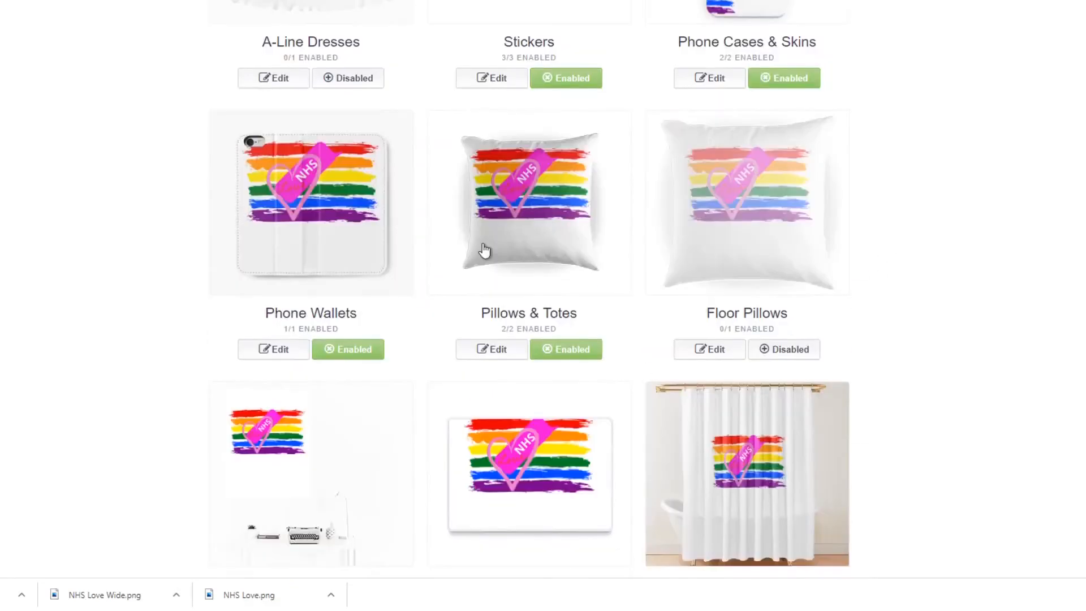
click(288, 238)
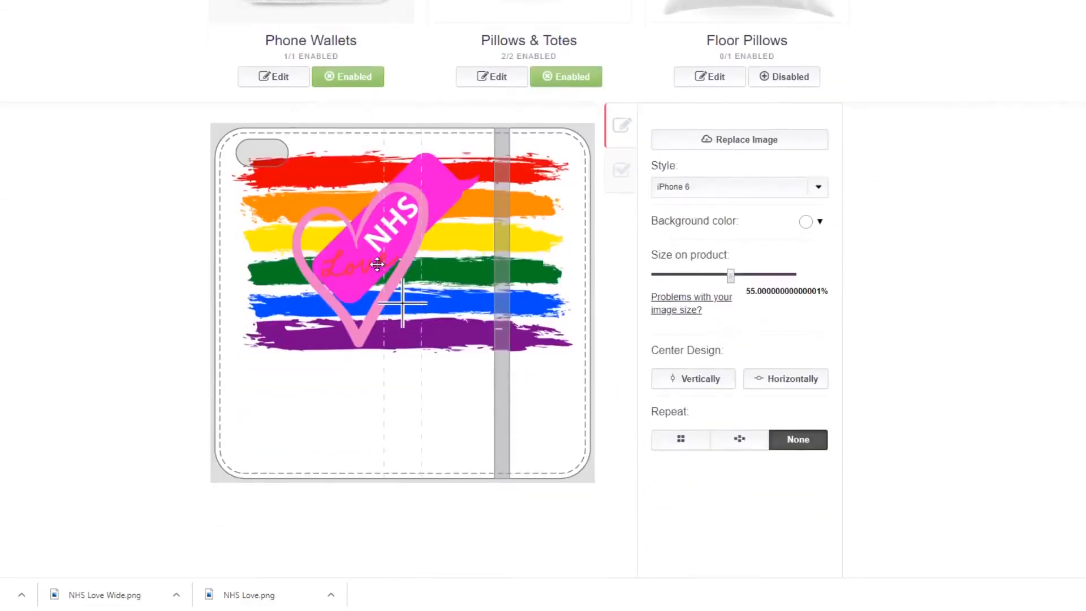
drag(424, 282, 429, 345)
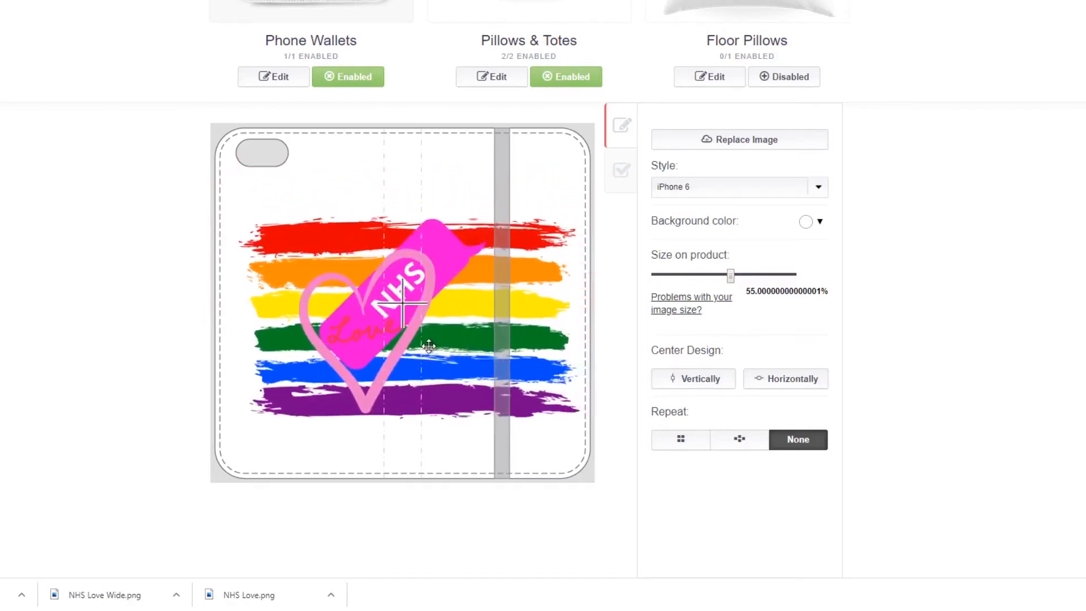
drag(428, 346, 480, 343)
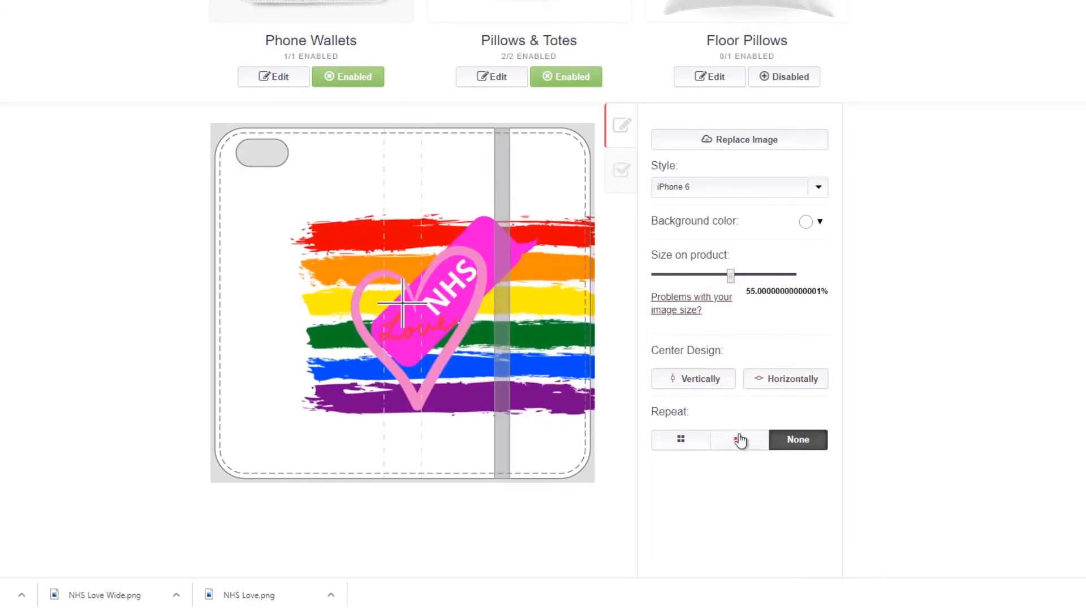
click(680, 441)
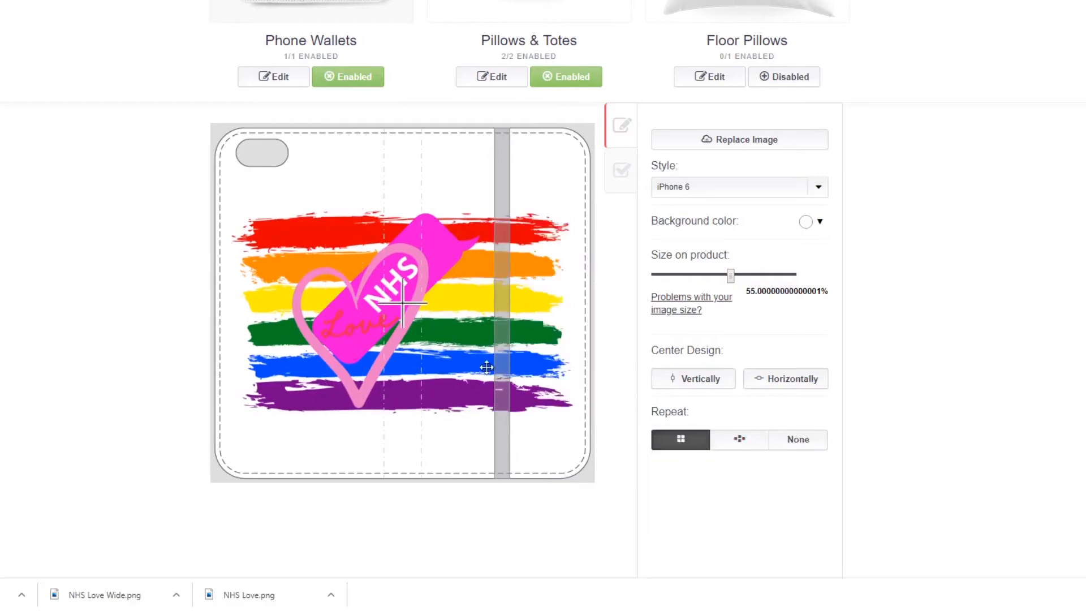
Reduce the phone wallet's grid pattern to 25% and reposition it so two rows of two copies fit the wallet.
drag(730, 276, 711, 277)
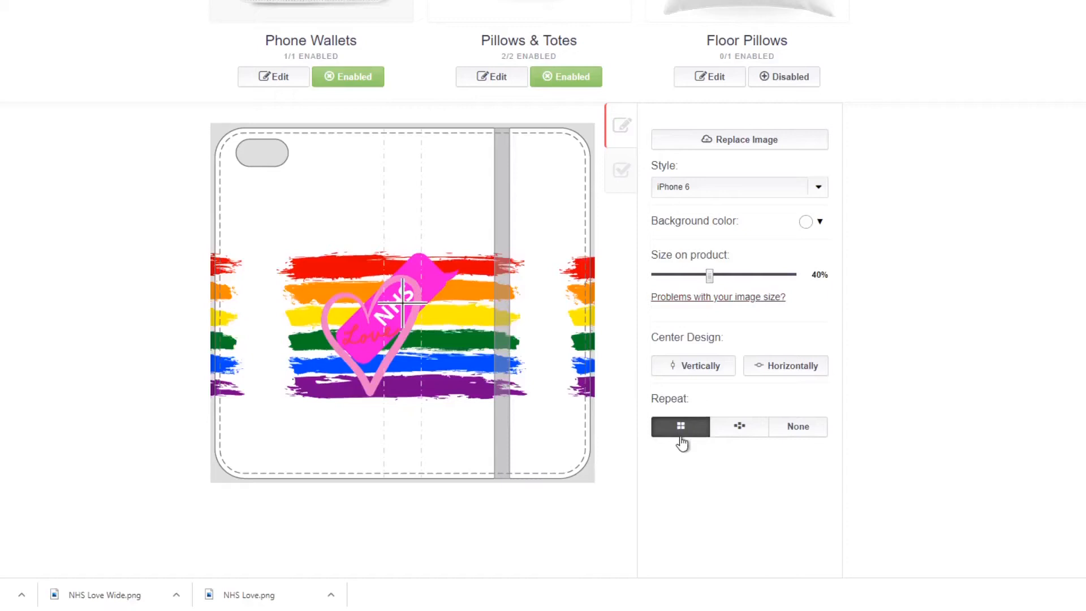
drag(708, 276, 699, 277)
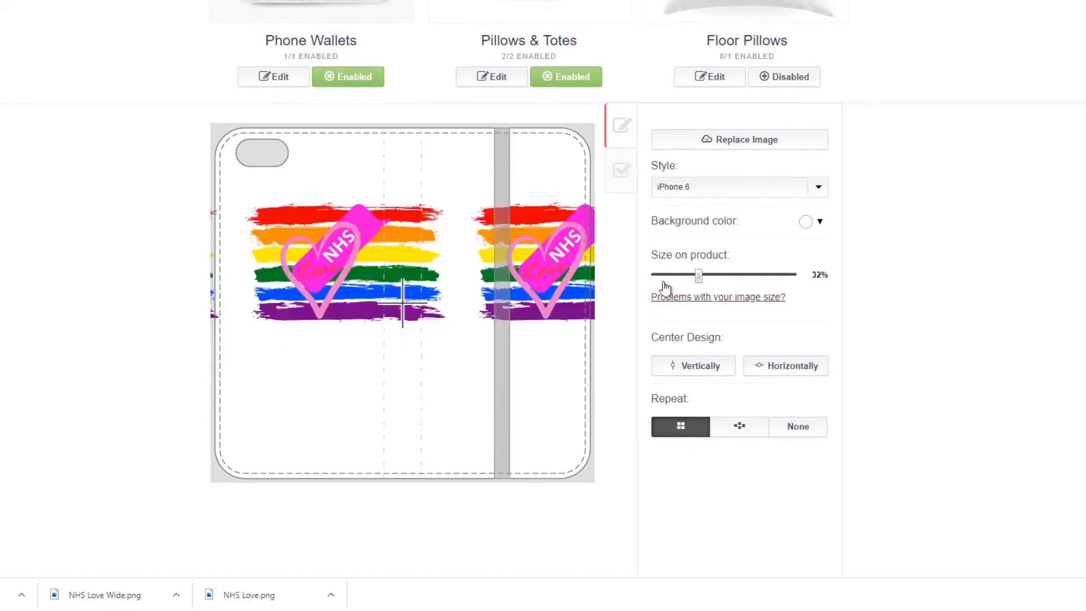
drag(481, 300, 436, 332)
drag(699, 276, 691, 276)
drag(450, 359, 461, 336)
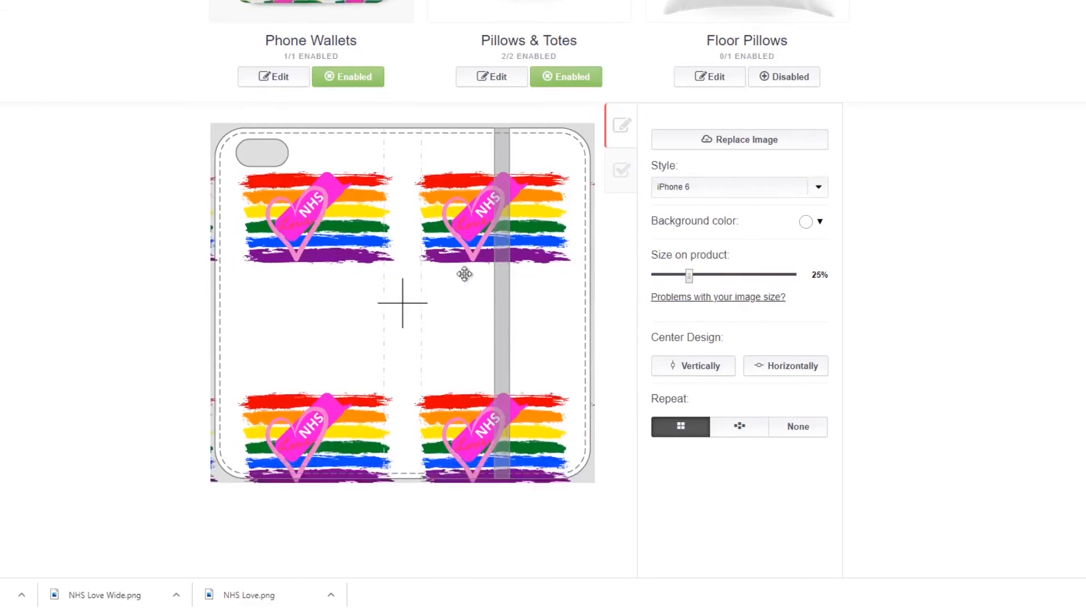
drag(465, 274, 467, 247)
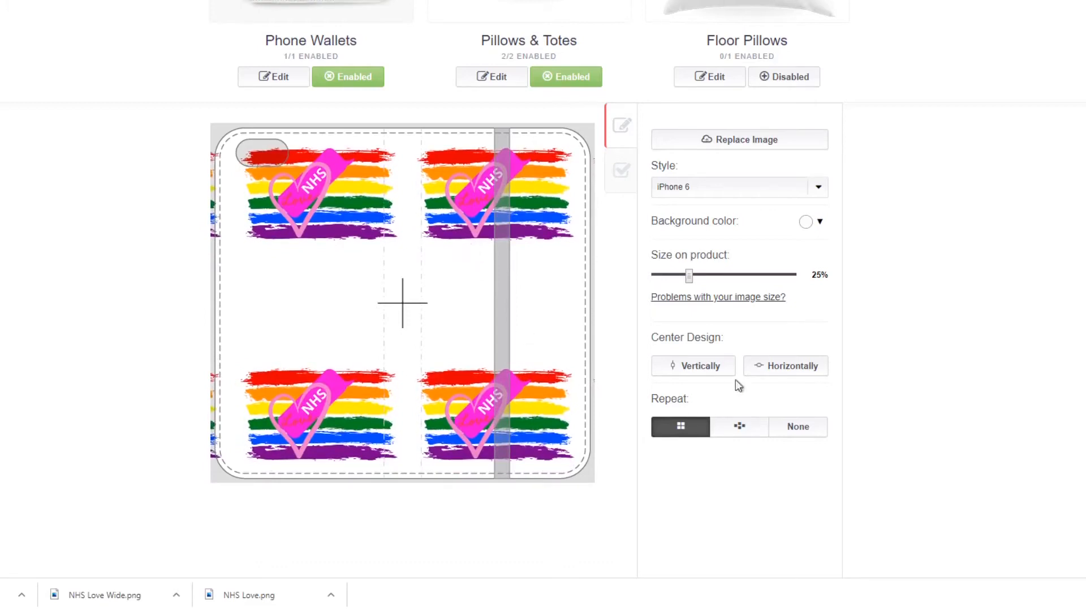
Apply the vertical and horizontal centring to the phone wallet's pattern, and shift it up and right to fit both rows.
click(718, 366)
click(753, 367)
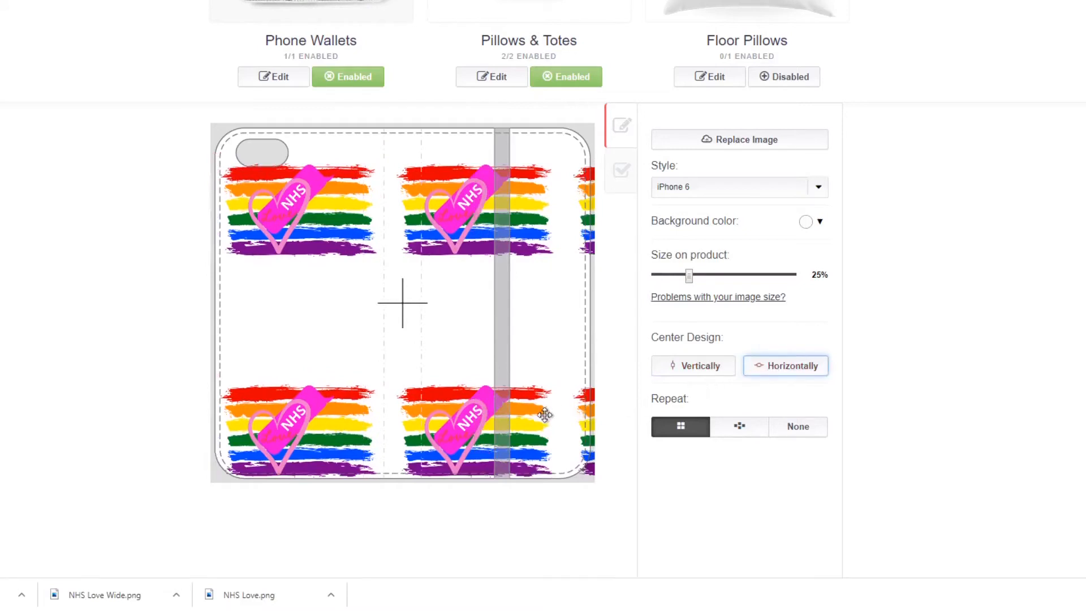
drag(442, 281, 472, 255)
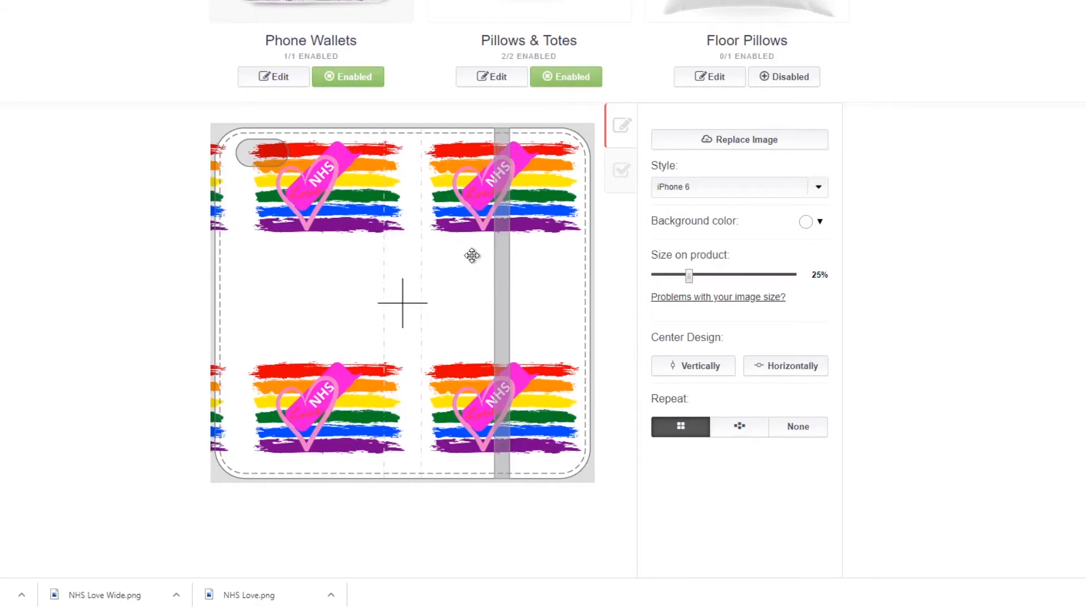
scroll(843, 481, down, 3)
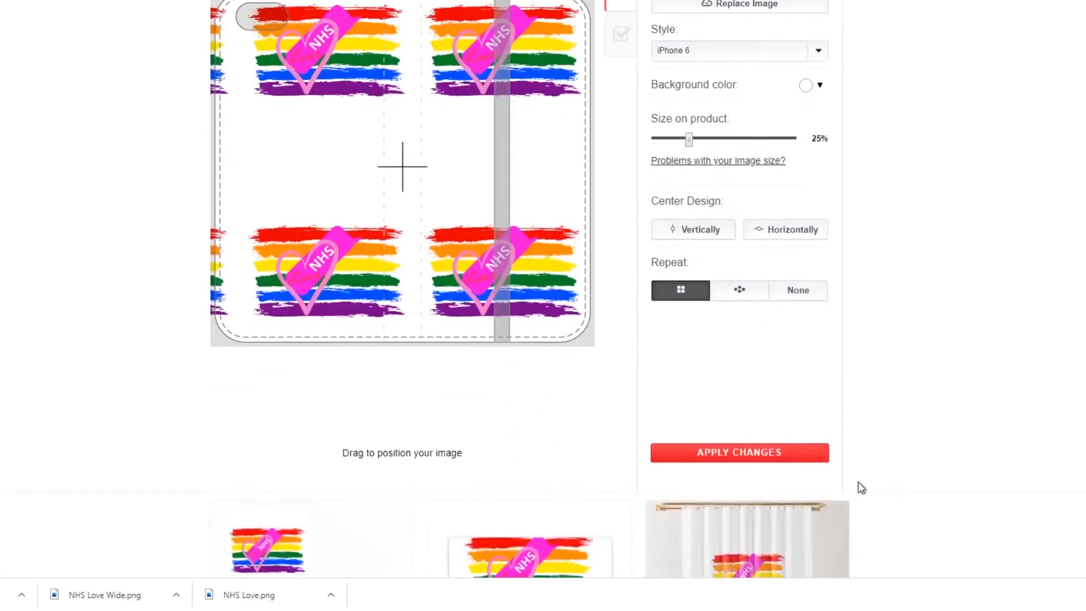
Apply the phone wallet changes, and open the design settings for Duvets, Comforters & Shower Curtains.
click(766, 453)
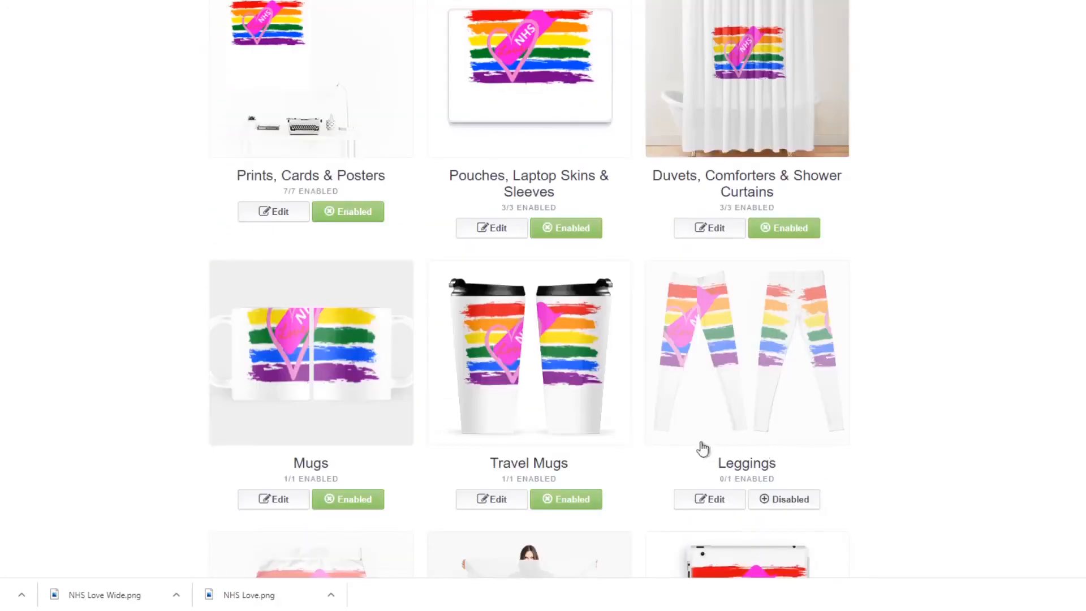
scroll(868, 463, up, 3)
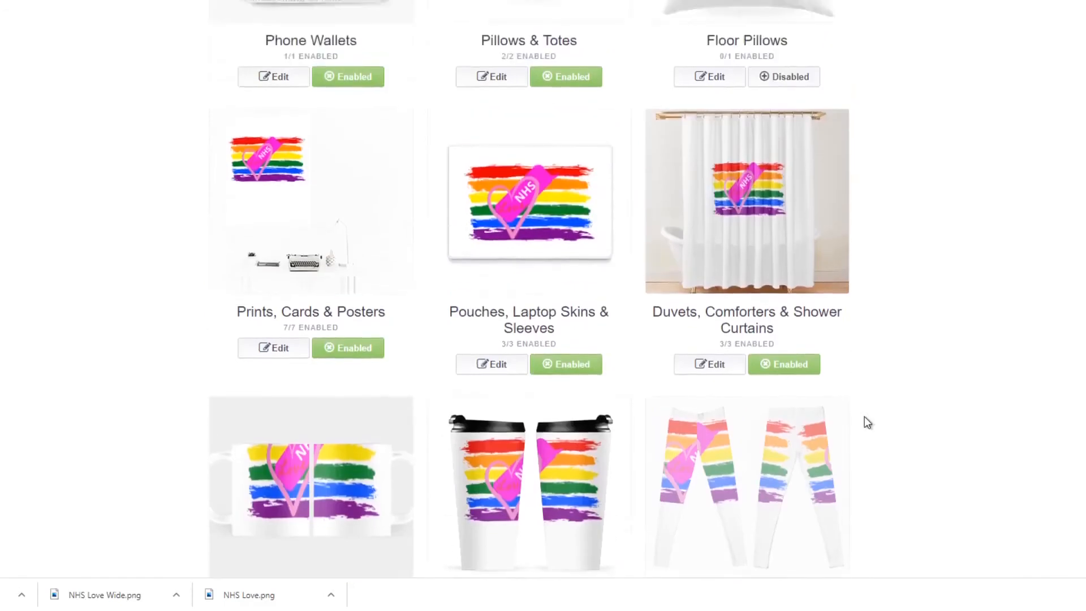
click(766, 232)
scroll(841, 360, down, 1)
scroll(840, 357, down, 5)
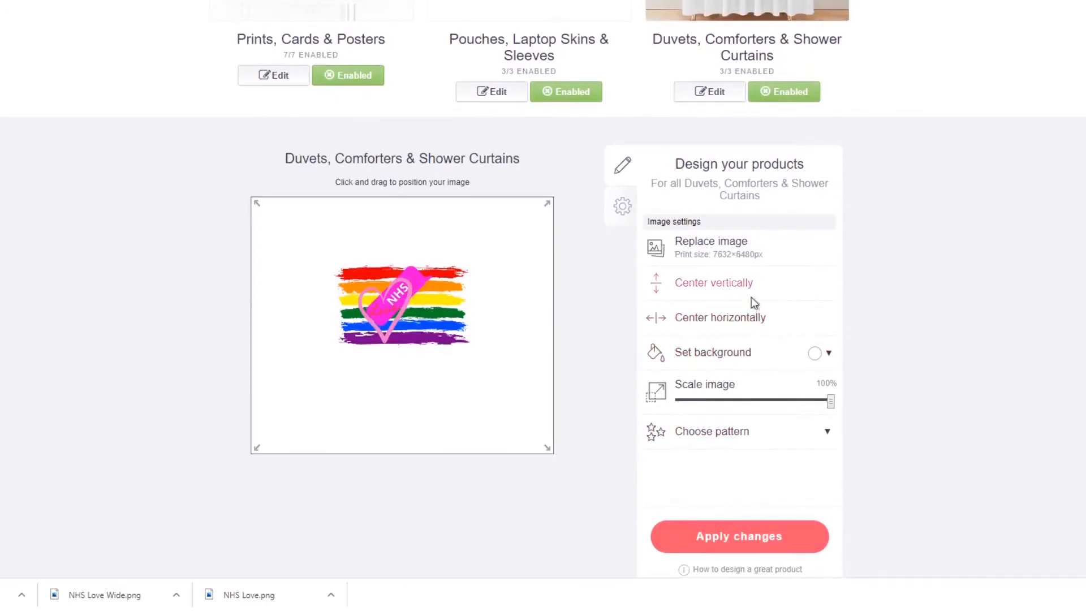
Set the background of the duvets, comforters and shower curtains to the medium blue #575be1.
click(725, 361)
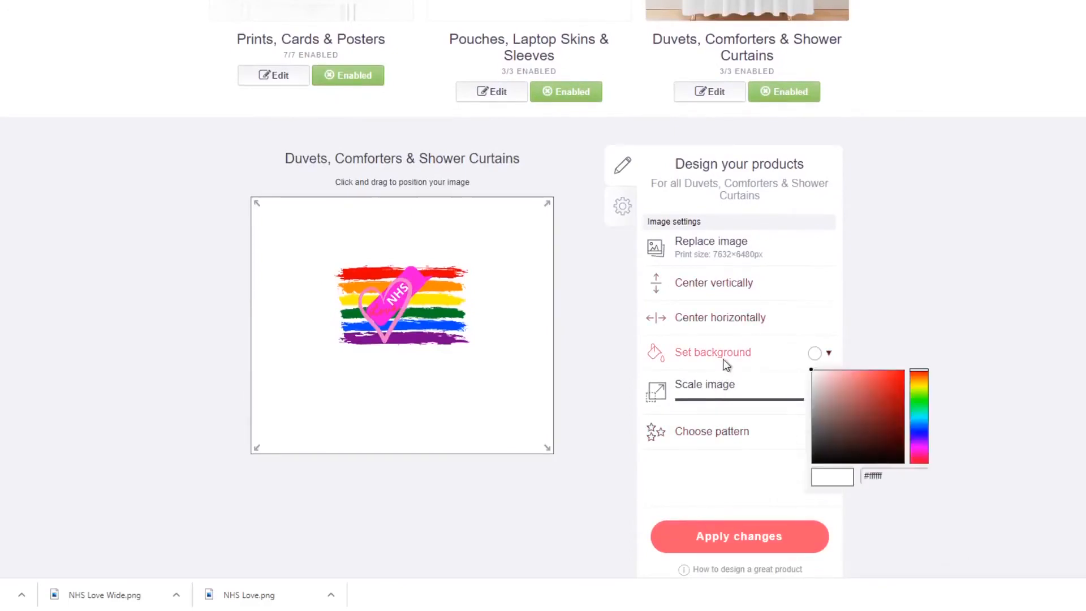
click(922, 431)
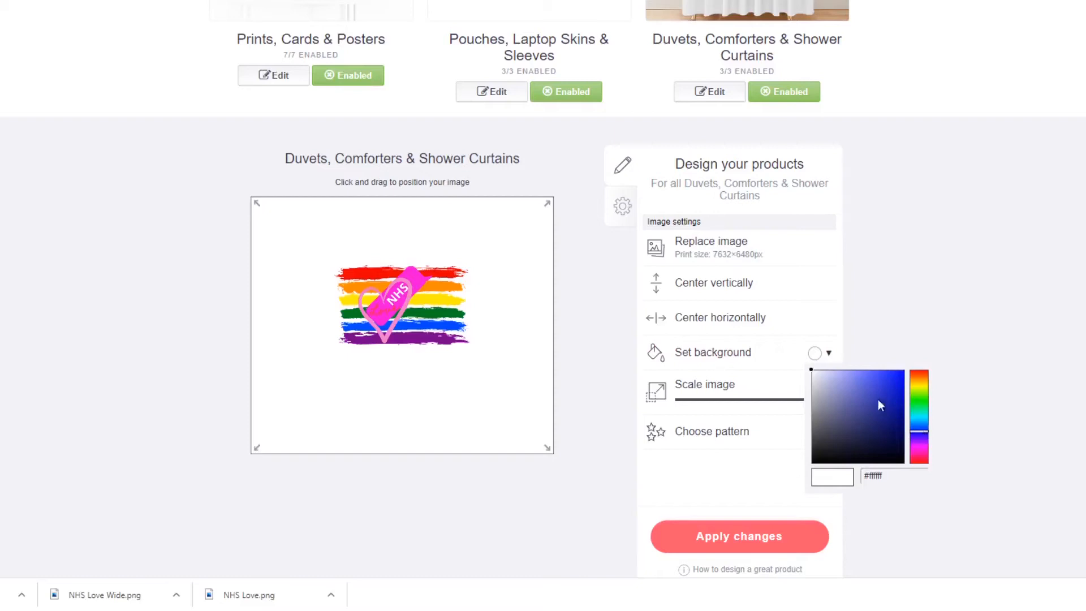
click(849, 382)
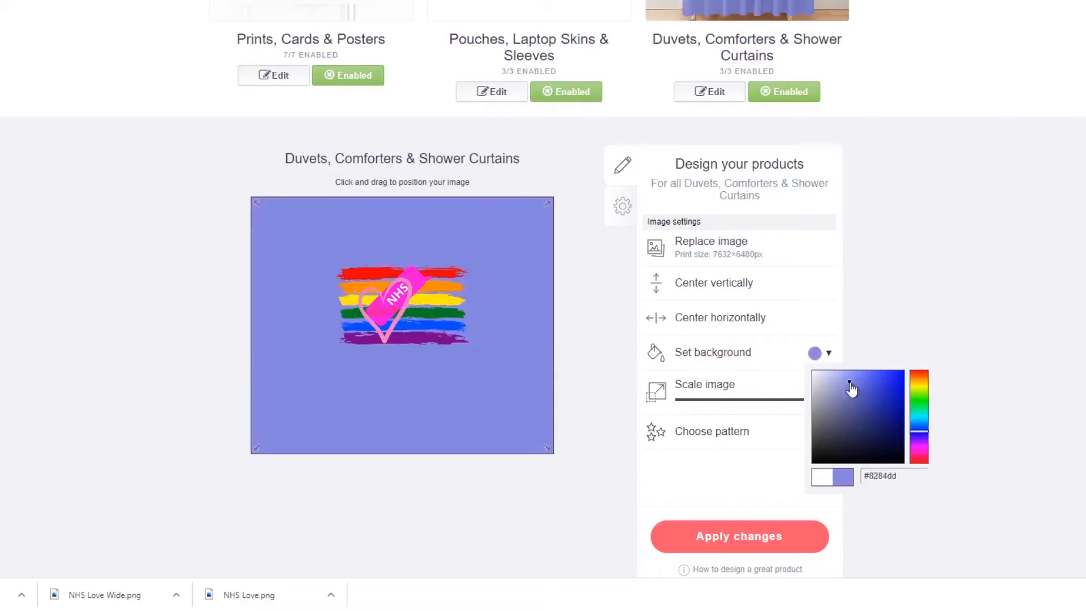
click(868, 382)
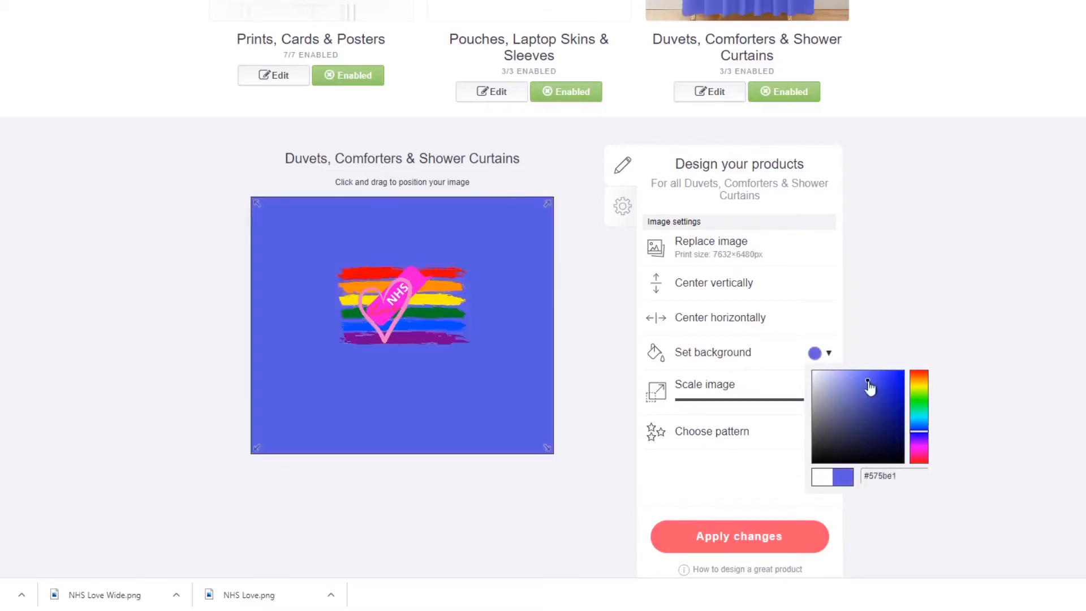
Choose the offset grid pattern for the duvets, comforters and shower curtains, and apply the changes.
click(735, 437)
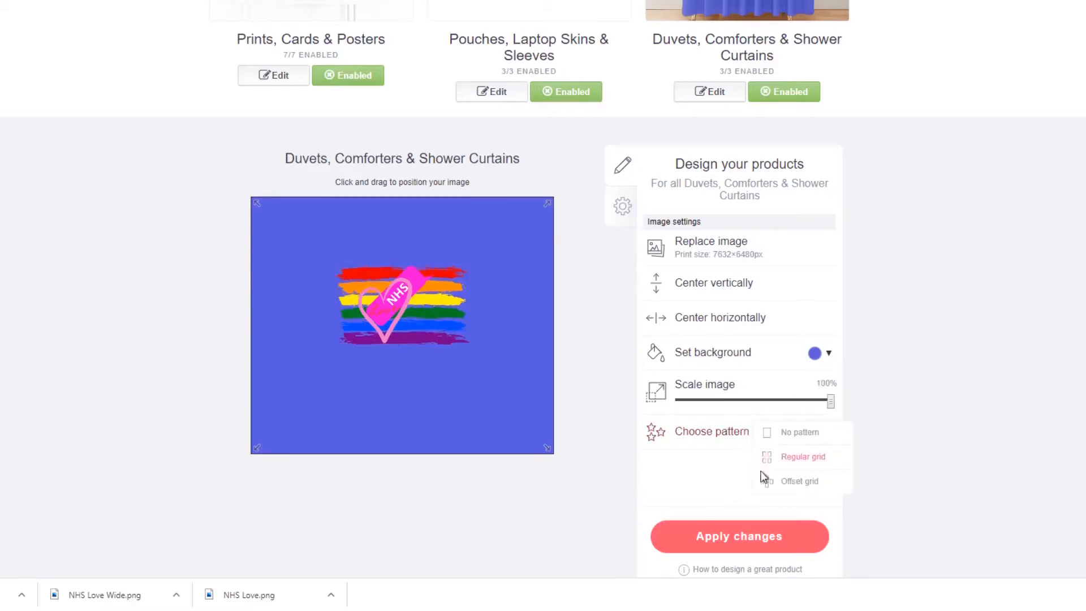
click(781, 486)
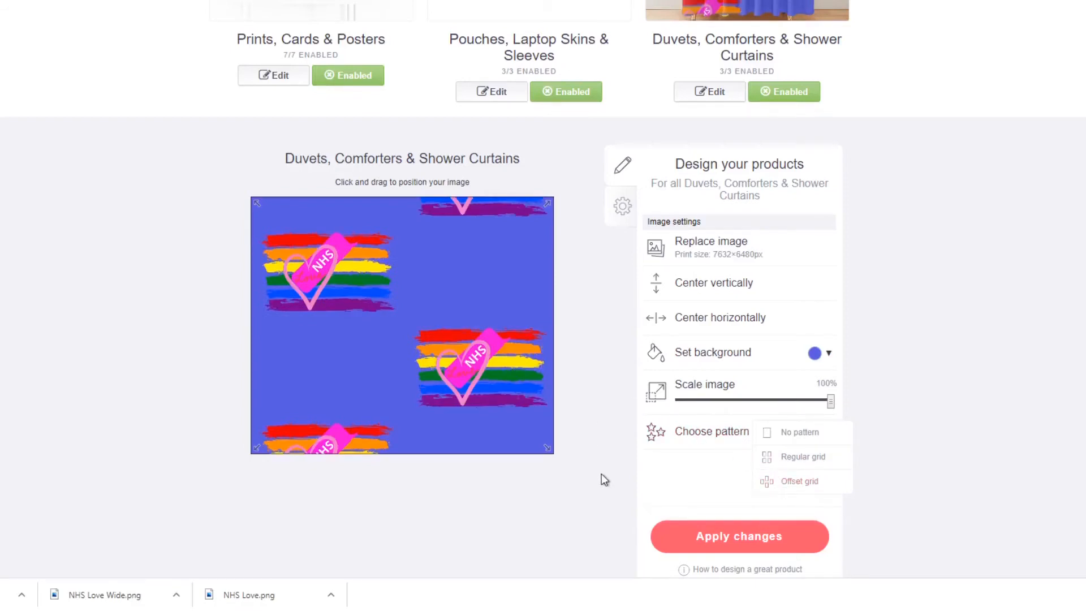
click(939, 377)
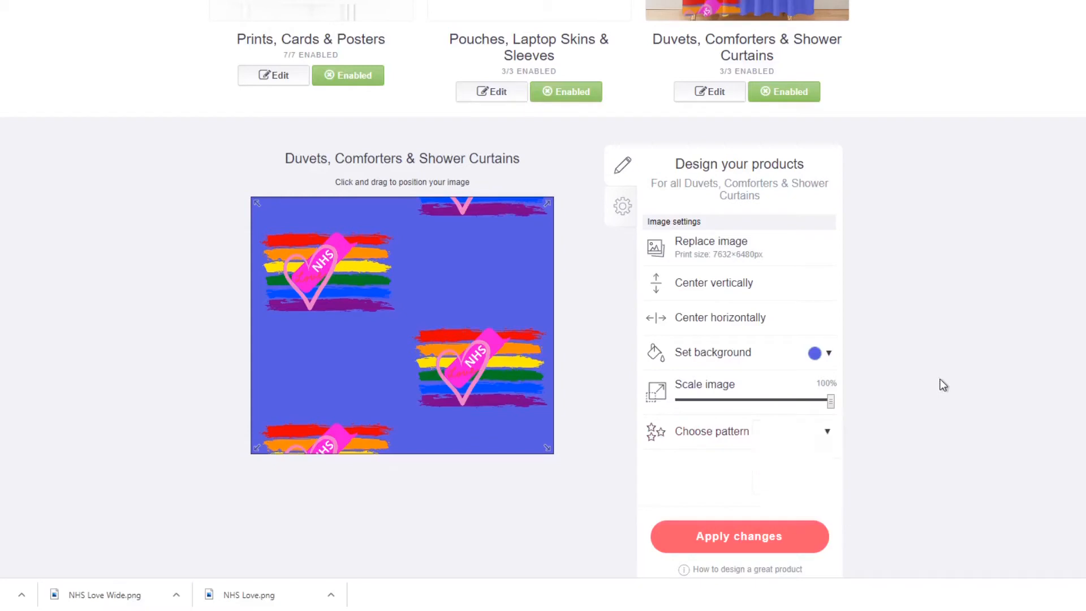
click(766, 531)
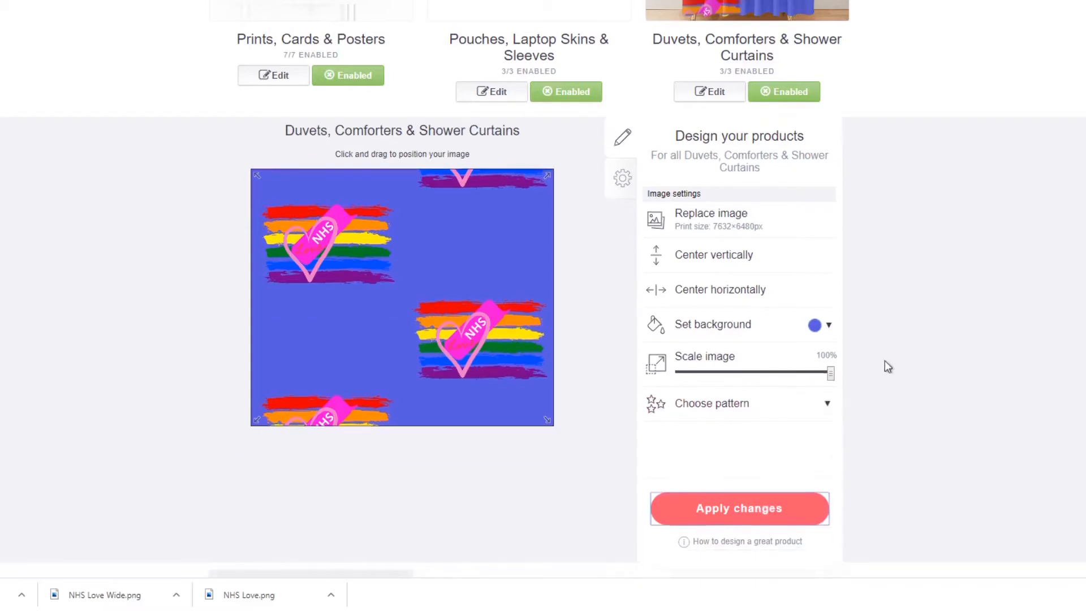
Open the Mugs design settings and move the artwork down to bring the heart and lower stripes within the mug's printable area.
scroll(878, 358, up, 6)
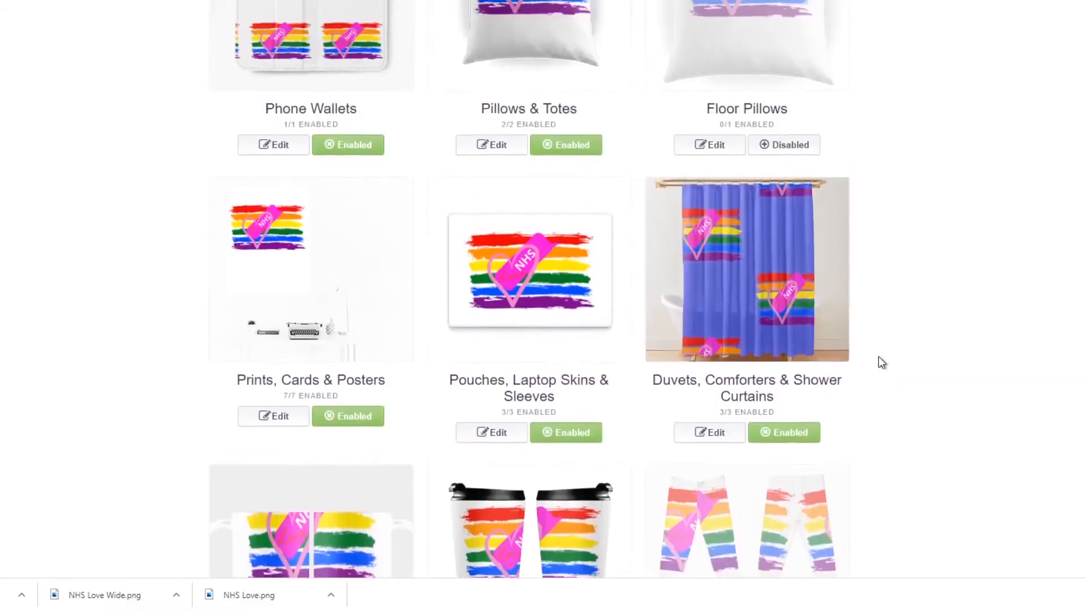
scroll(878, 359, down, 7)
click(283, 295)
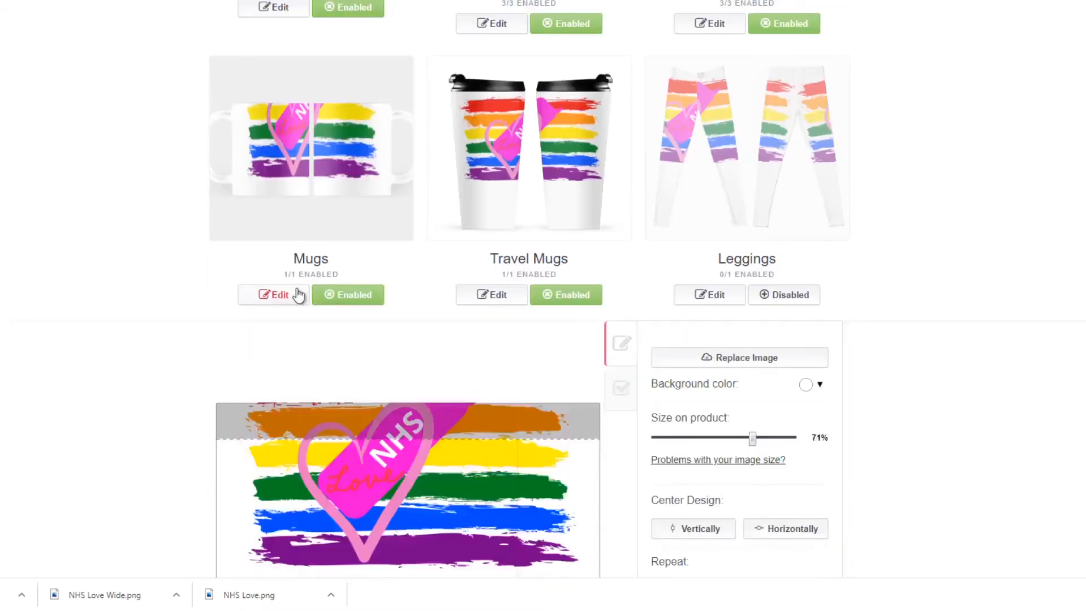
scroll(744, 304, down, 3)
scroll(662, 337, up, 3)
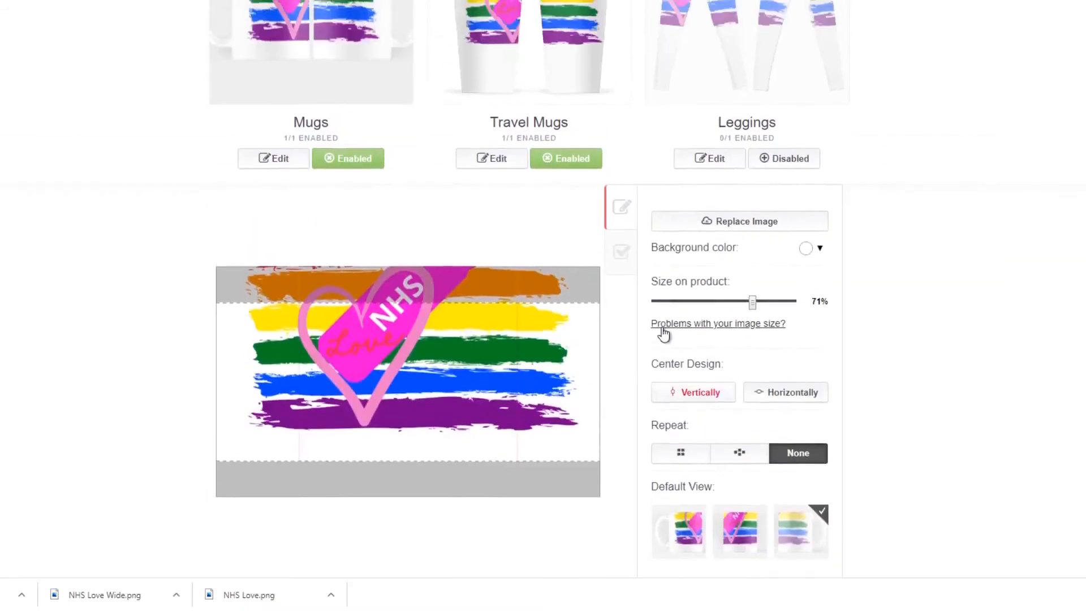
drag(492, 478, 484, 529)
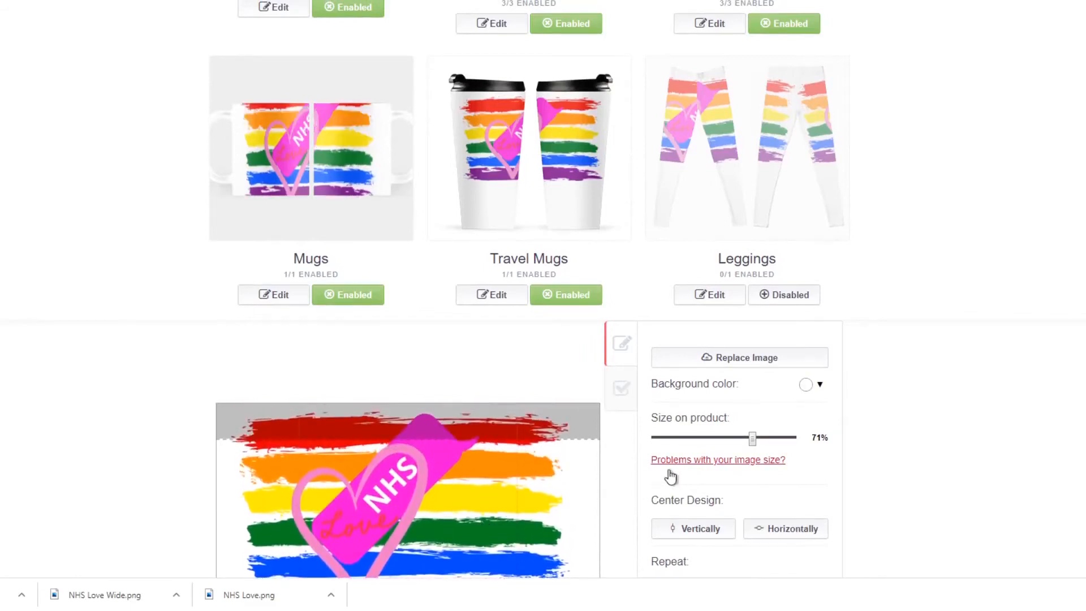
scroll(677, 475, down, 1)
drag(485, 449, 470, 430)
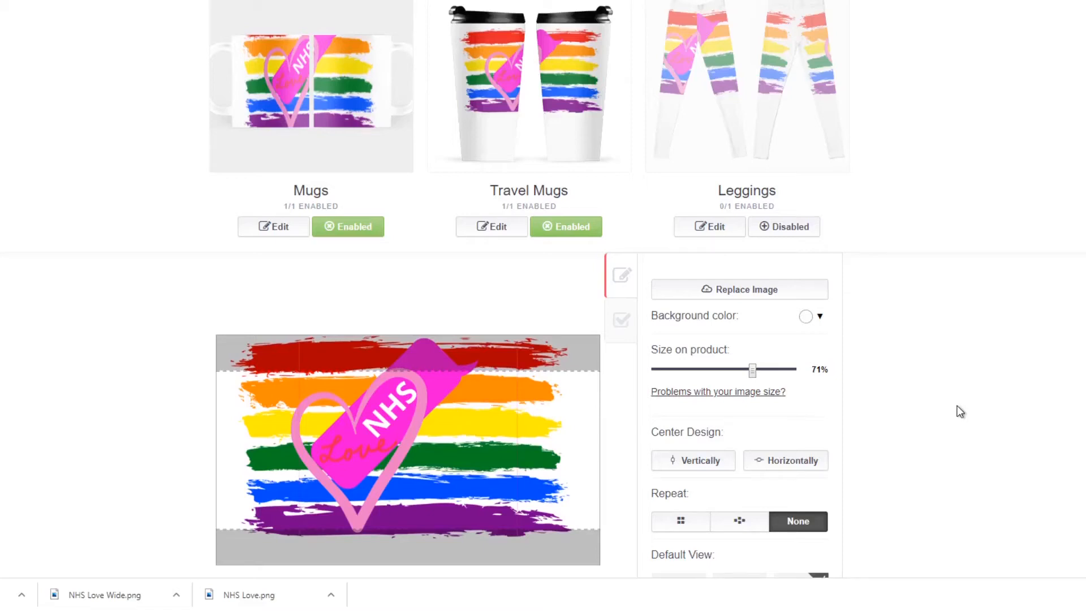
Set the mug's default view to the middle preview, and apply the design at 53% size, centred horizontally.
scroll(960, 412, down, 3)
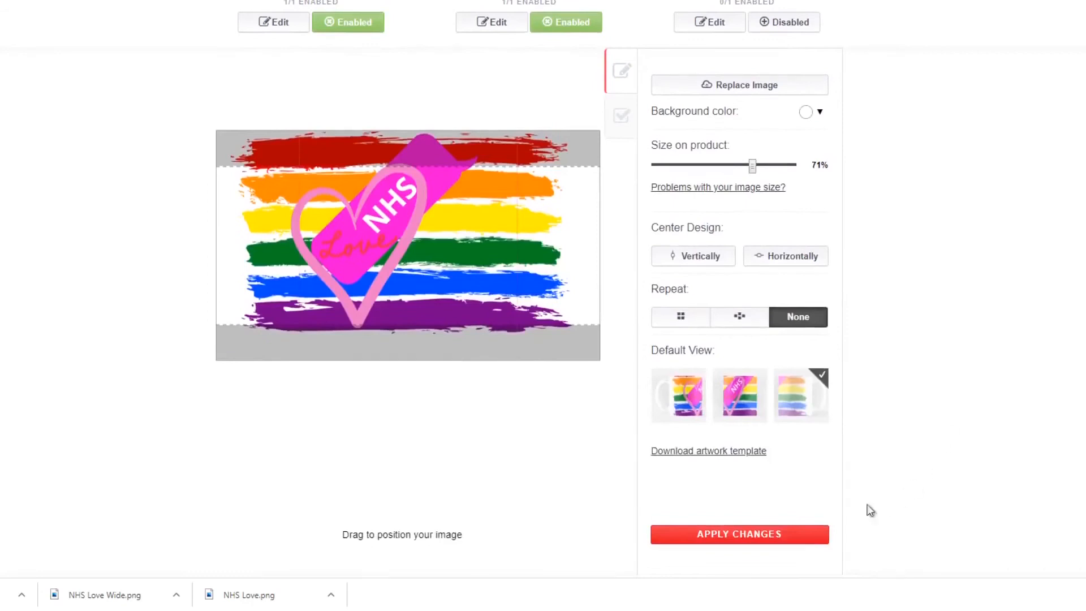
click(734, 401)
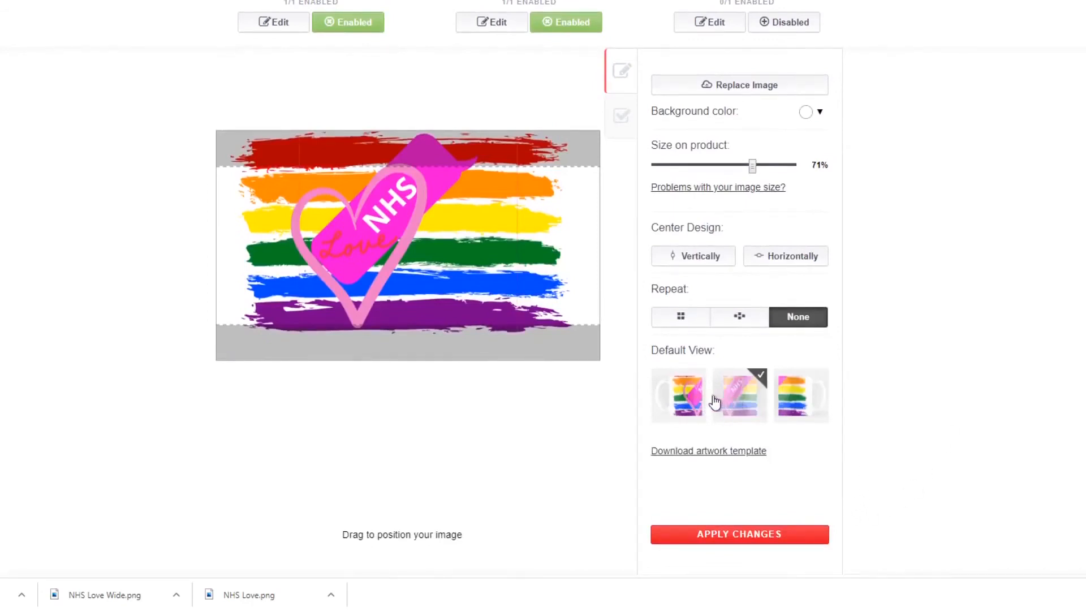
scroll(790, 407, up, 2)
click(788, 399)
scroll(873, 369, down, 2)
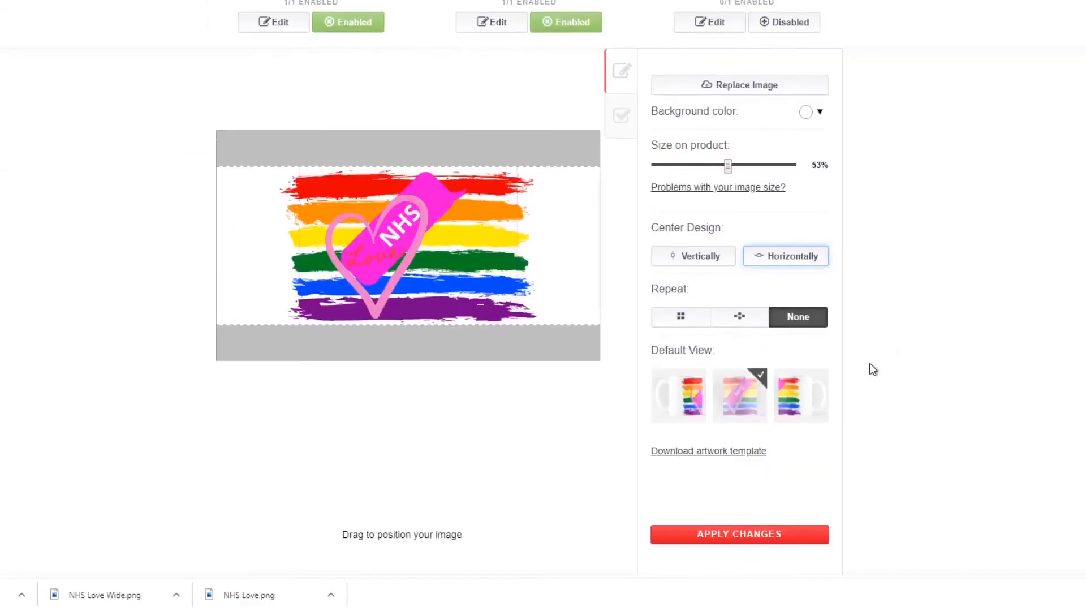
scroll(872, 368, down, 1)
click(770, 470)
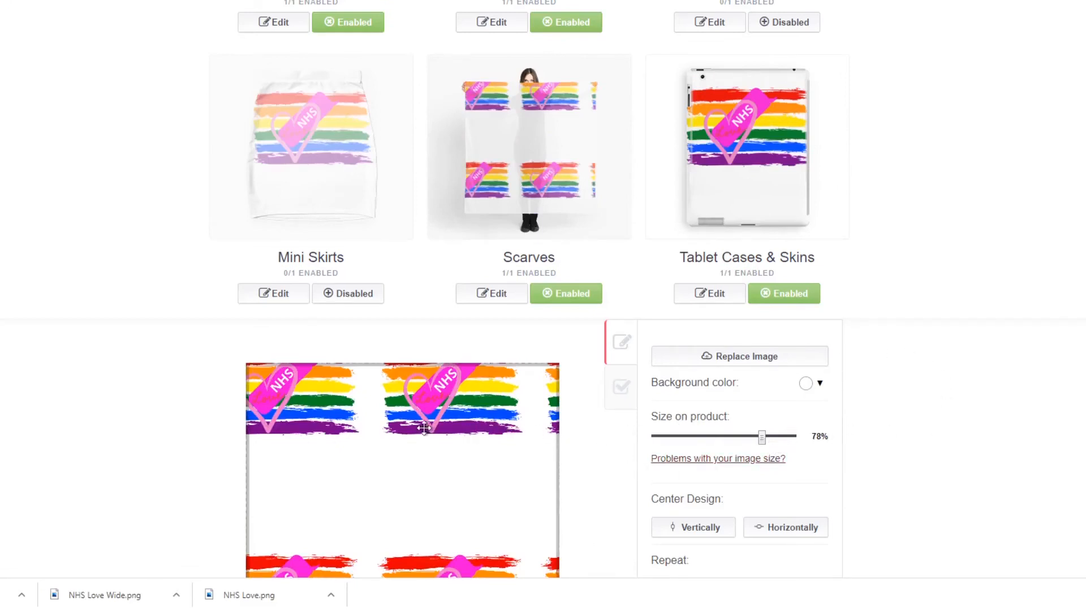
Reposition the scarf's grid pattern so two rows of two complete copies fit the fabric, and apply the changes.
drag(423, 428, 459, 450)
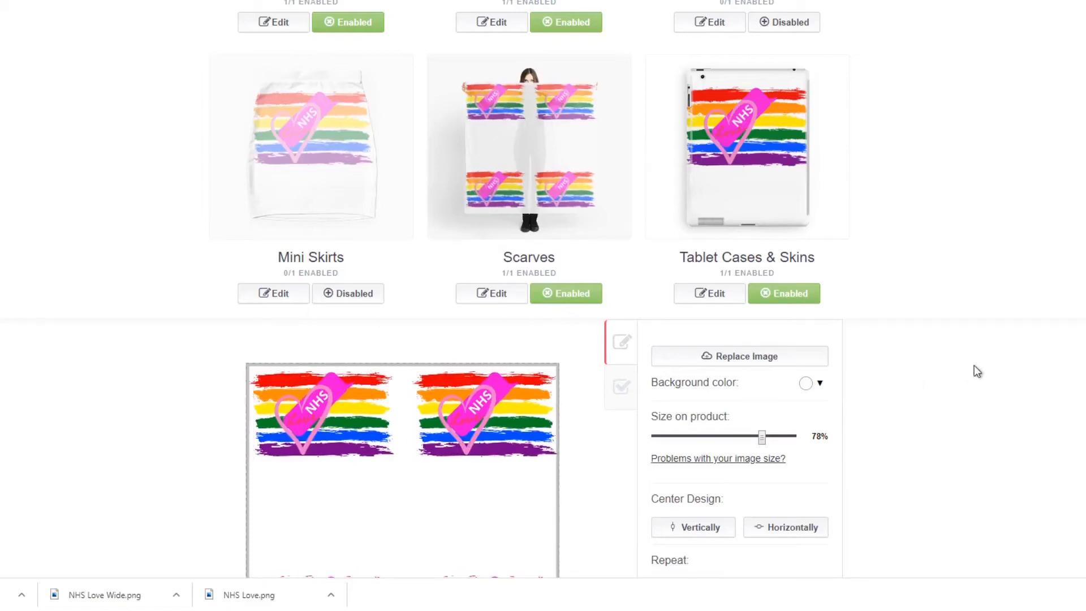
scroll(978, 372, down, 2)
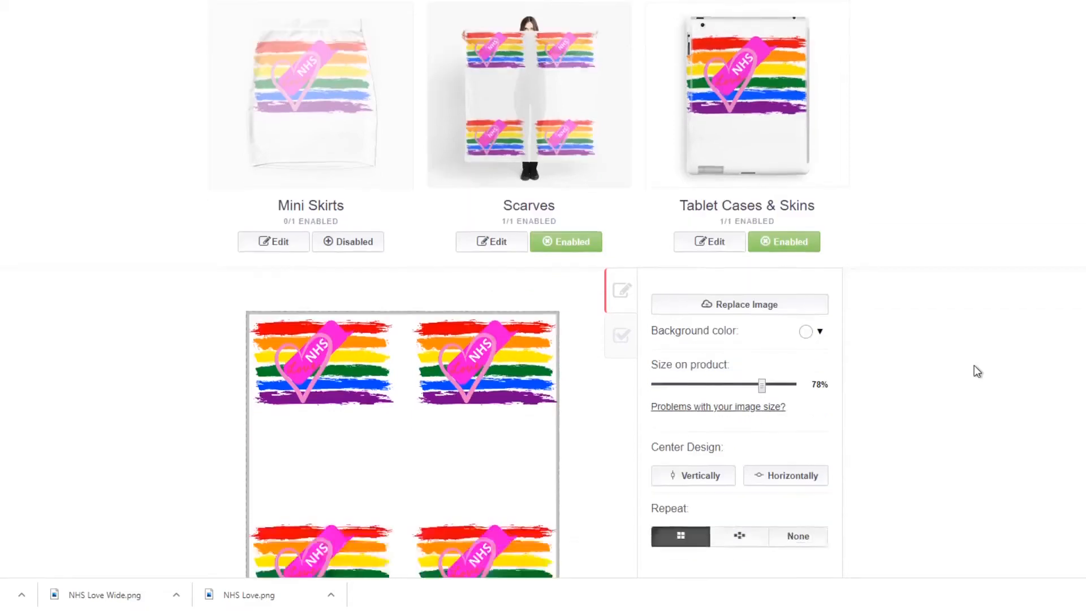
scroll(978, 372, down, 3)
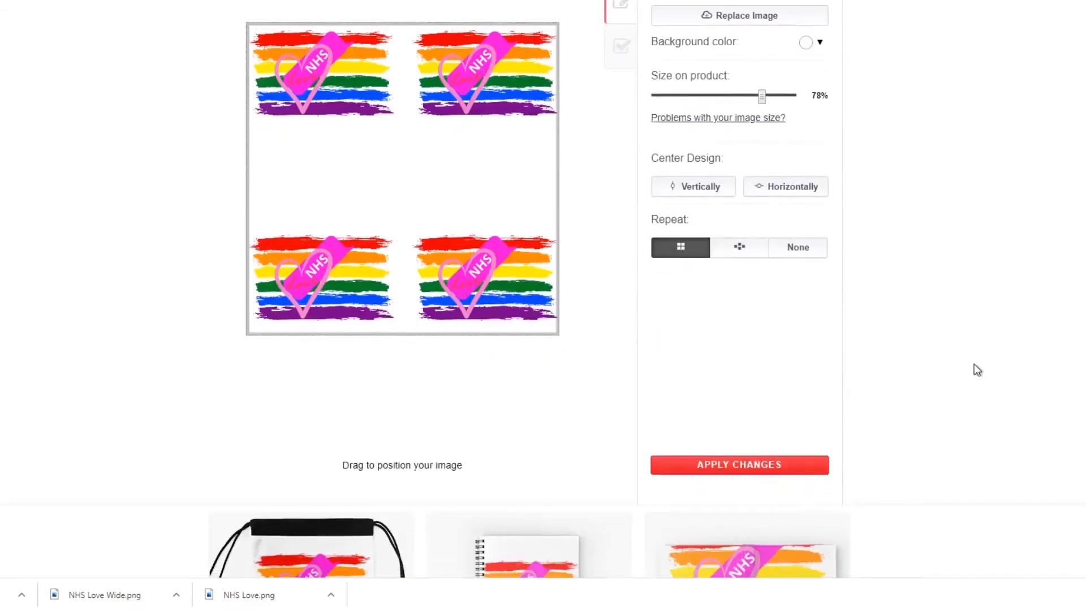
scroll(978, 372, down, 2)
click(759, 335)
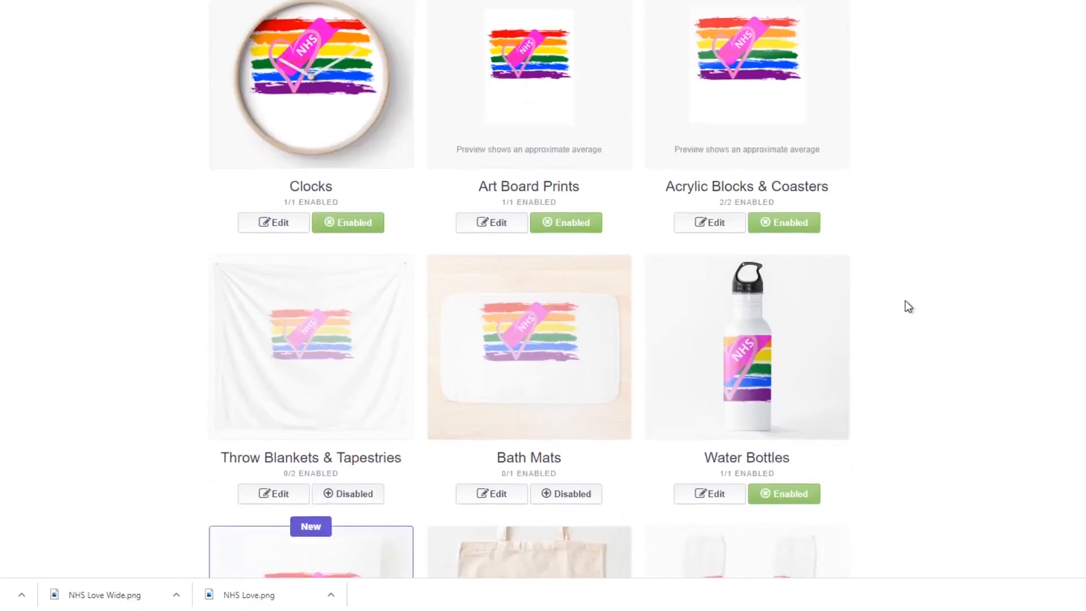
Open the Clocks design settings, and position the artwork in the middle of the clock face, trying the horizontal and vertical centring.
scroll(905, 301, up, 5)
scroll(905, 300, down, 3)
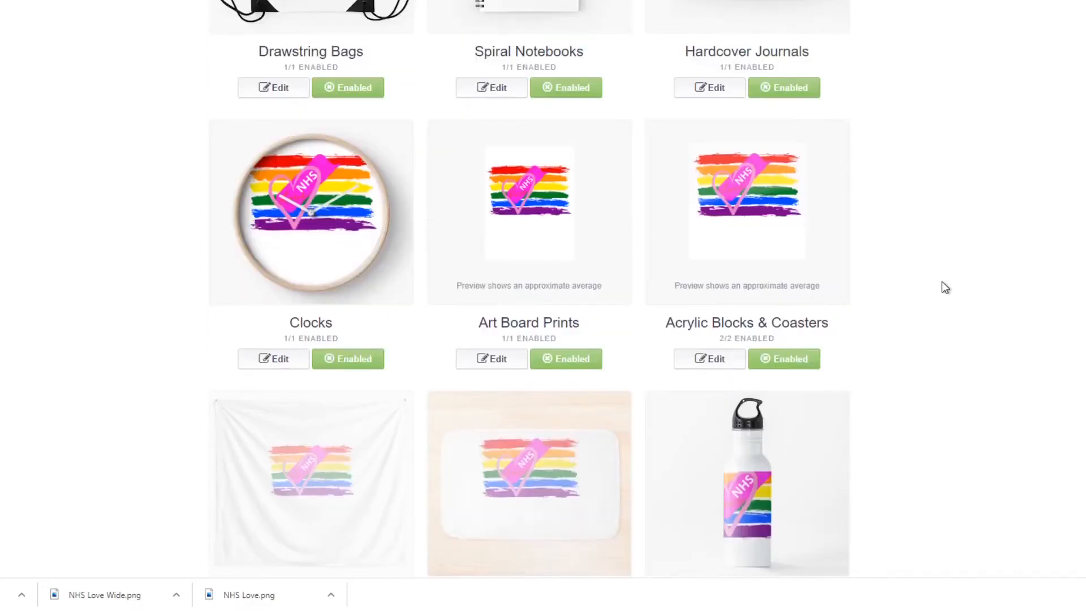
click(276, 359)
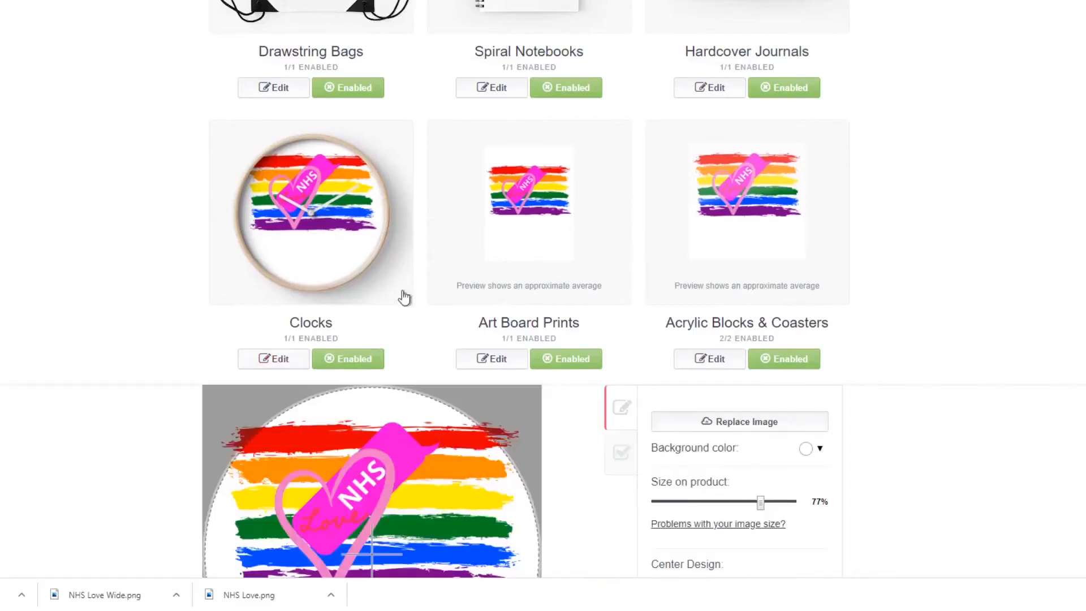
scroll(589, 331, down, 3)
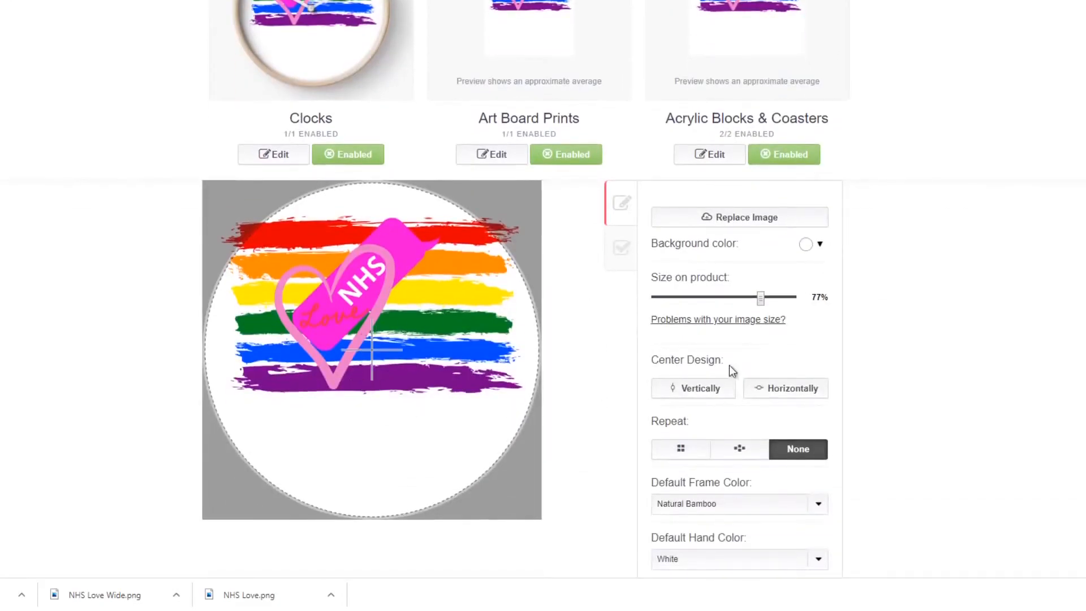
drag(380, 294, 380, 337)
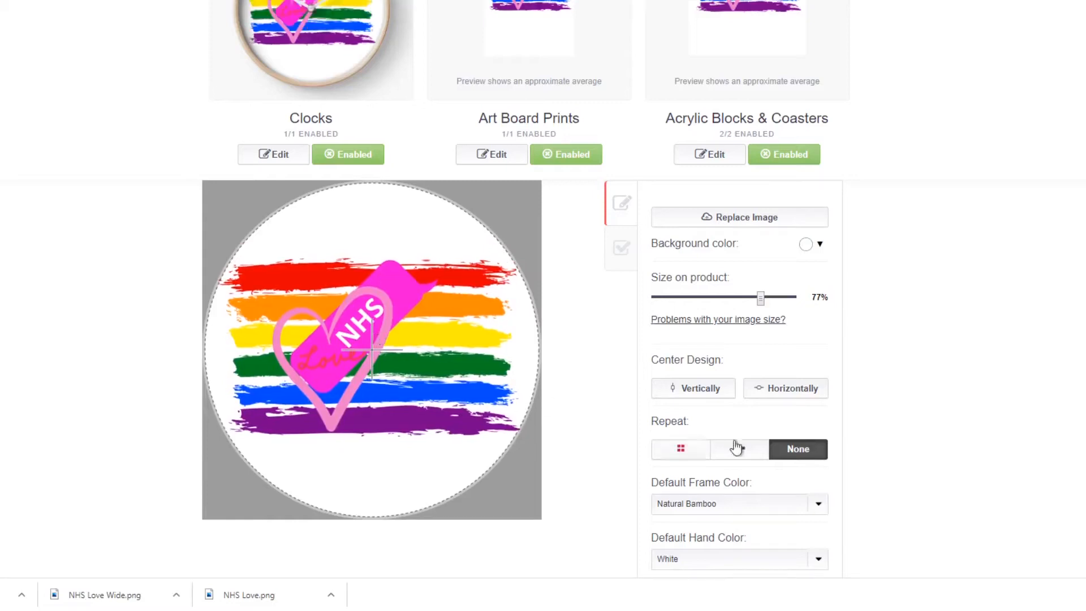
click(800, 399)
click(691, 399)
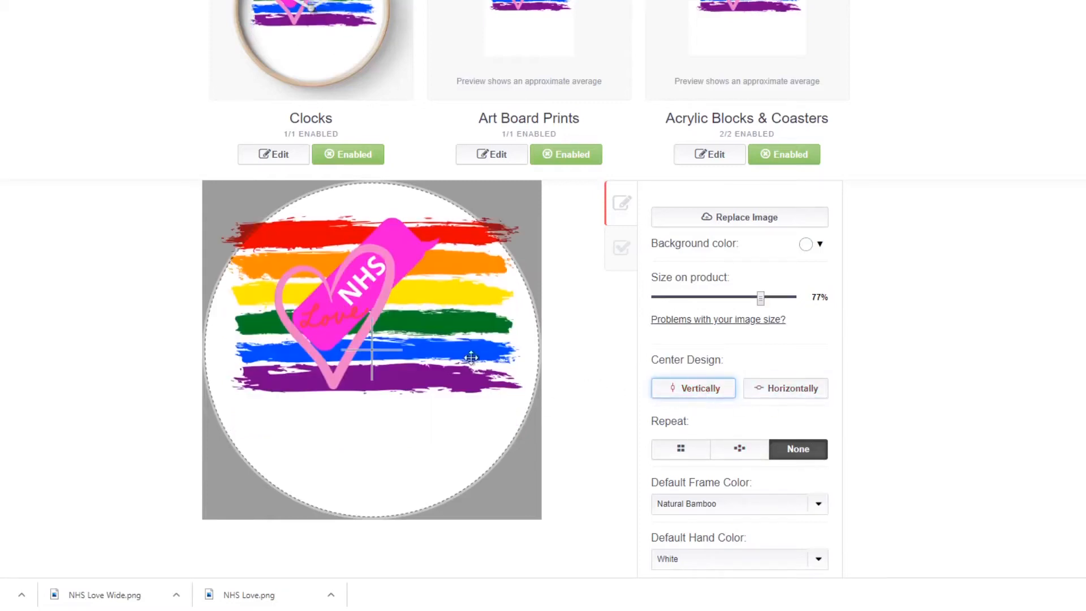
scroll(442, 292, up, 3)
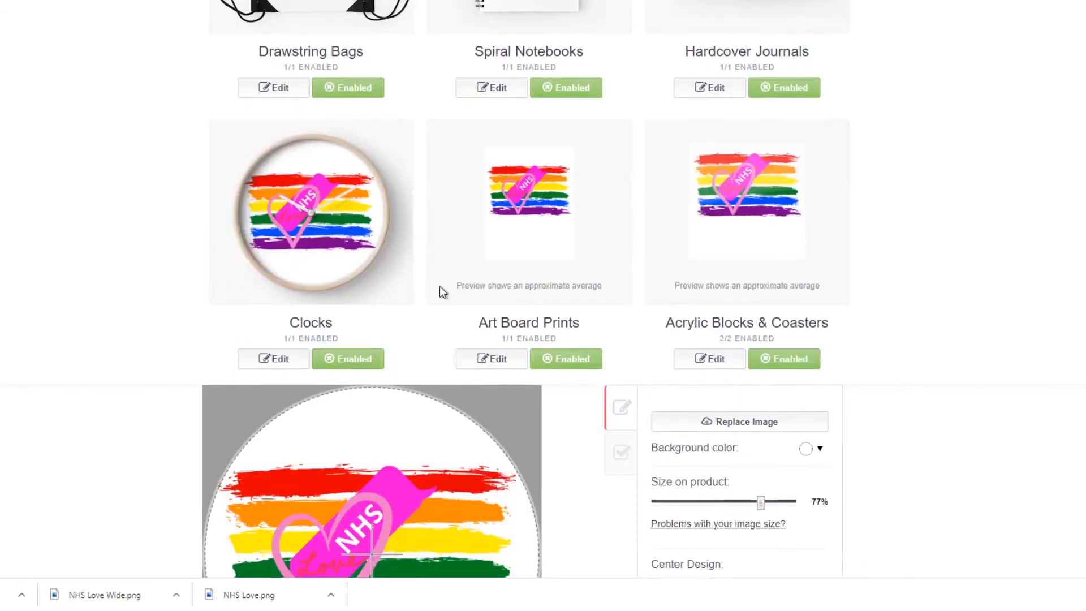
Open the design settings for Pin Buttons.
scroll(890, 281, down, 10)
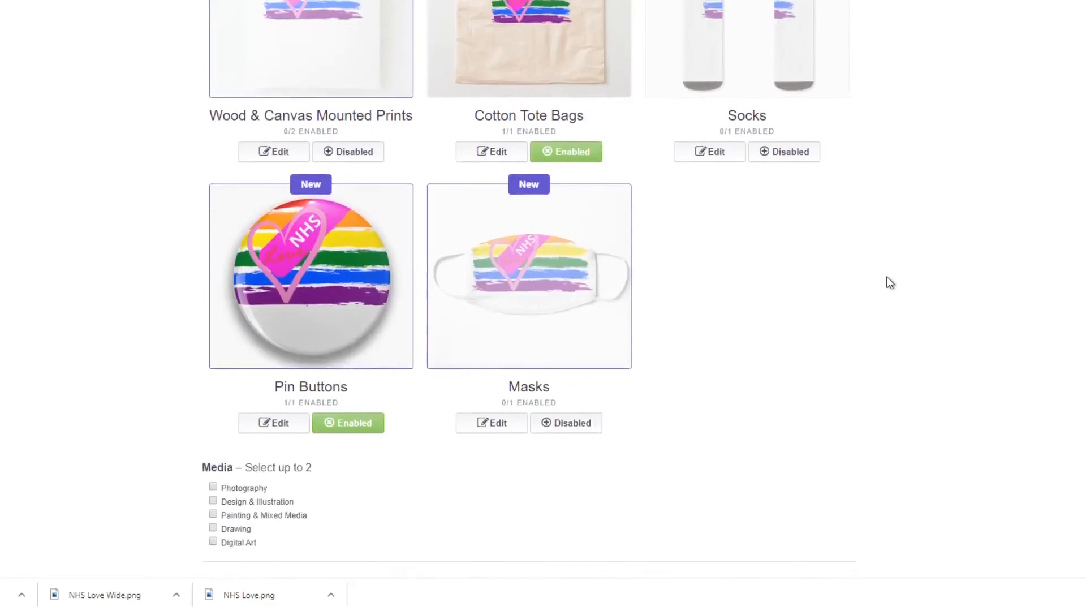
click(331, 295)
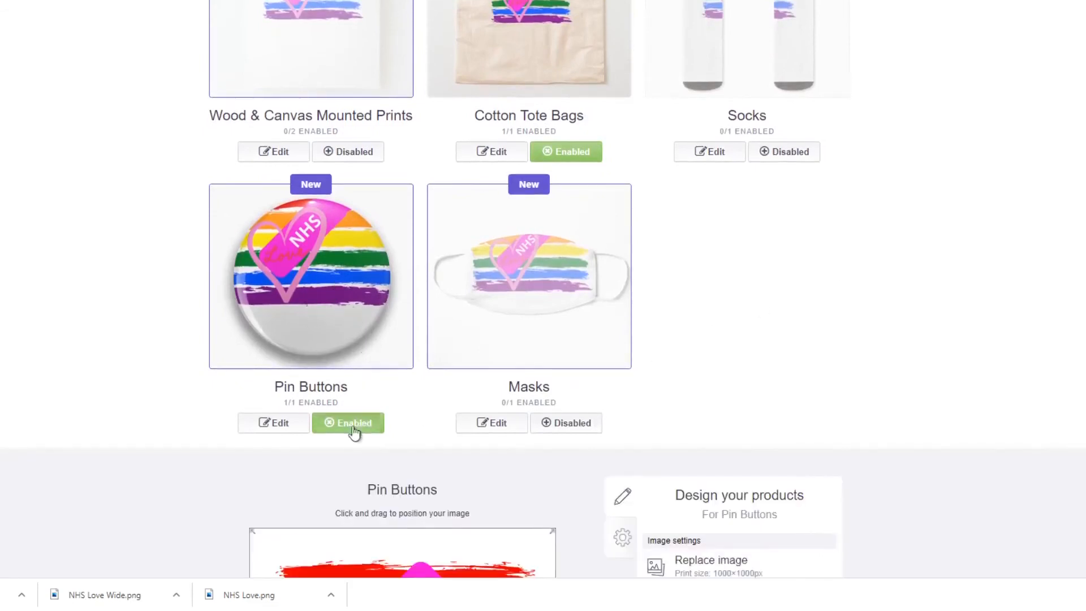
click(296, 431)
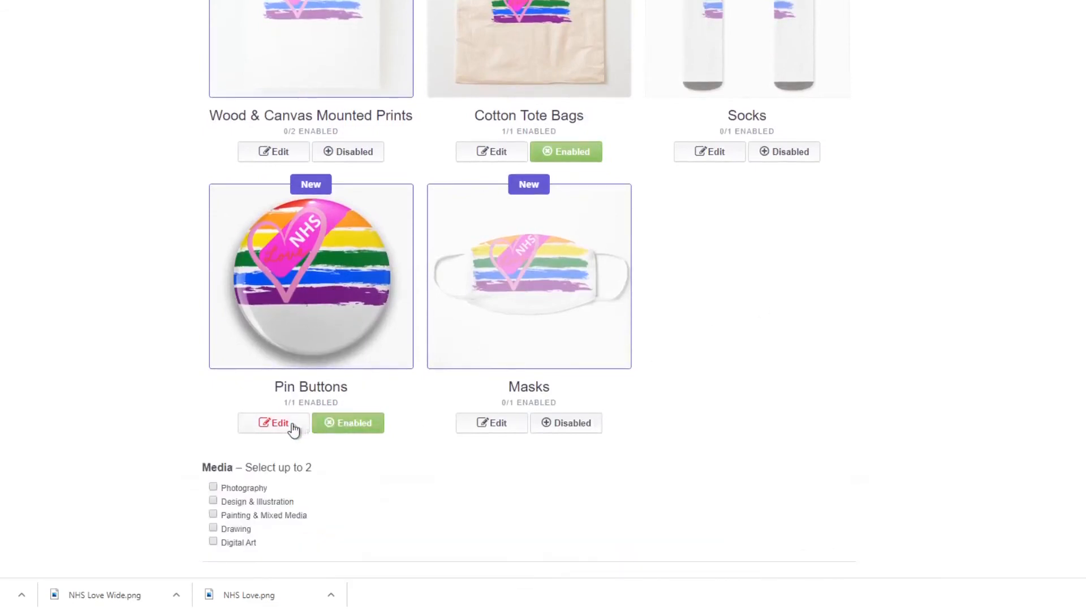
click(296, 432)
scroll(725, 352, down, 6)
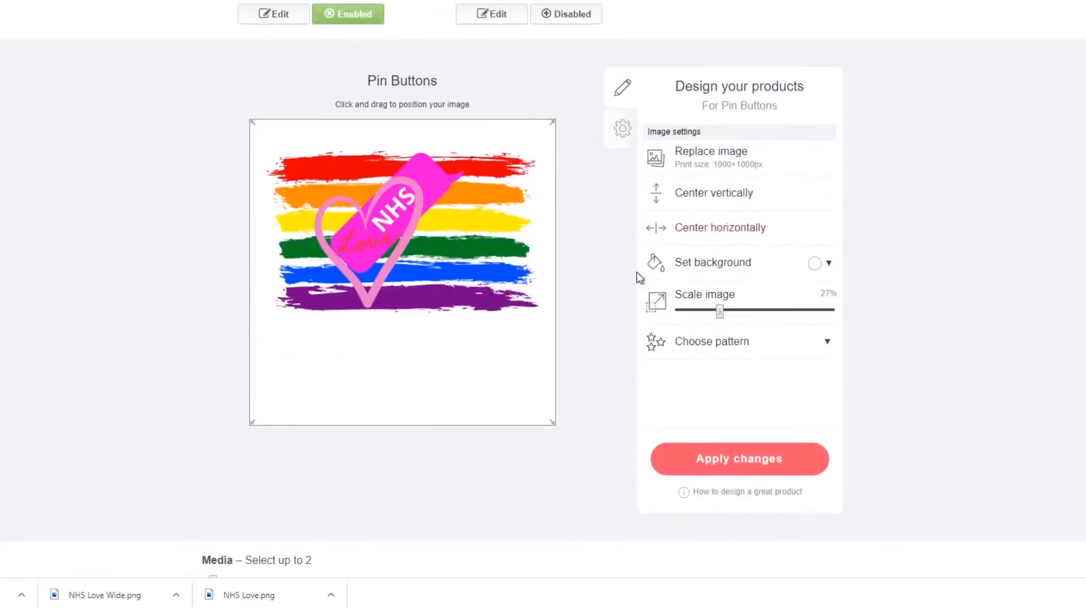
scroll(792, 196, up, 3)
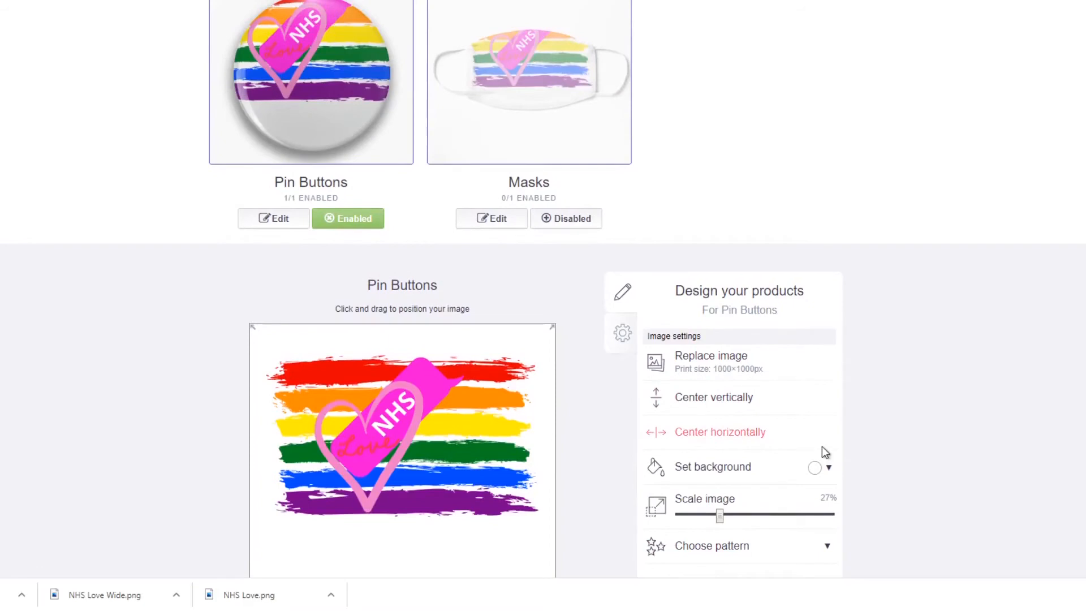
Move the pin button artwork down to the middle of the badge, keeping the white background and 27% scale, and apply the changes.
drag(448, 420, 440, 435)
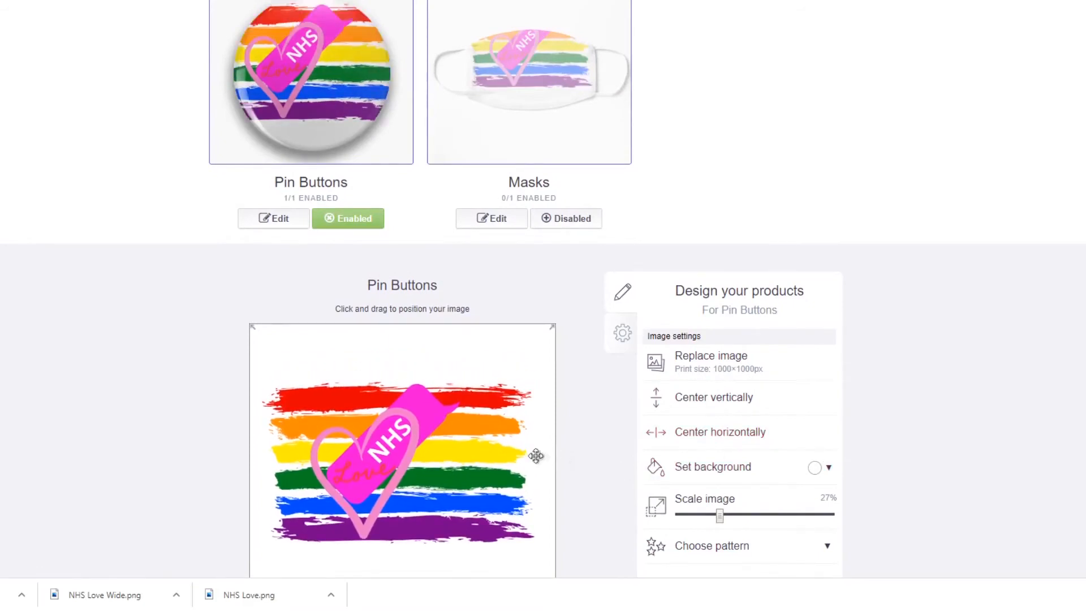
drag(444, 445, 431, 455)
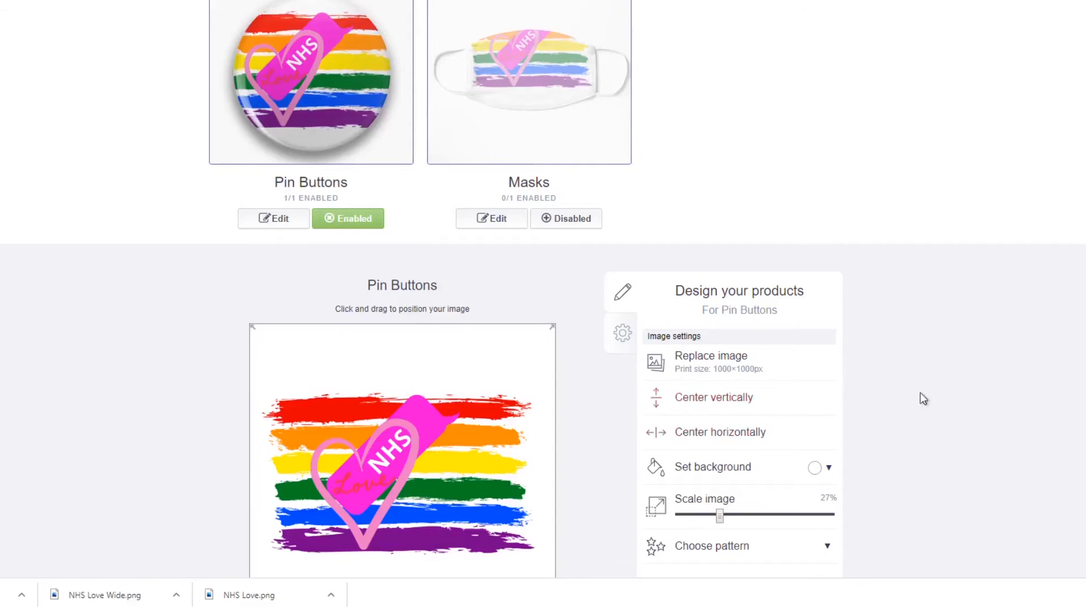
scroll(945, 390, down, 3)
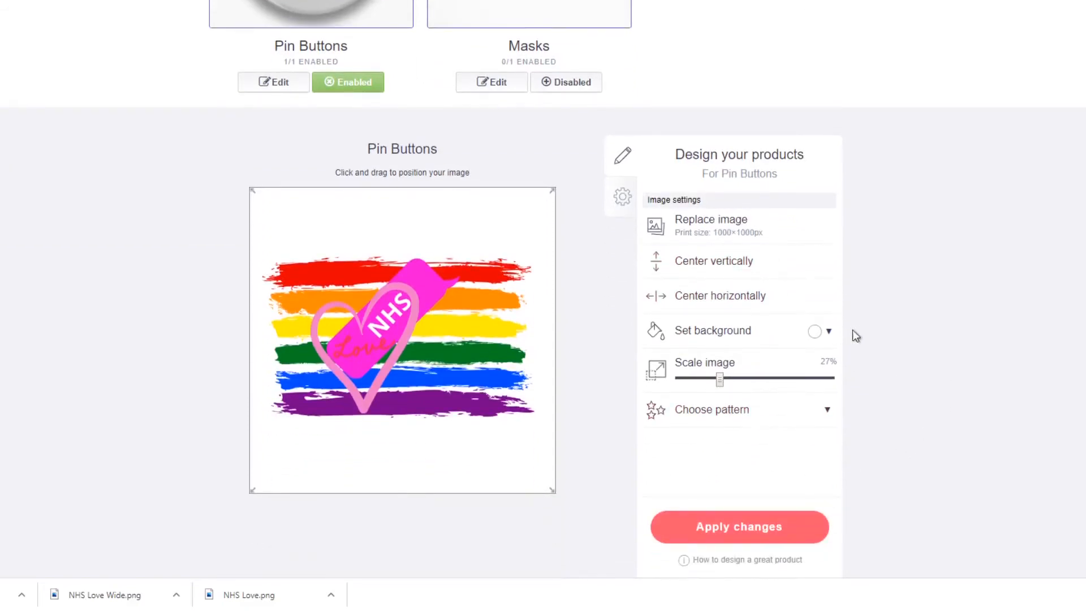
scroll(495, 283, up, 3)
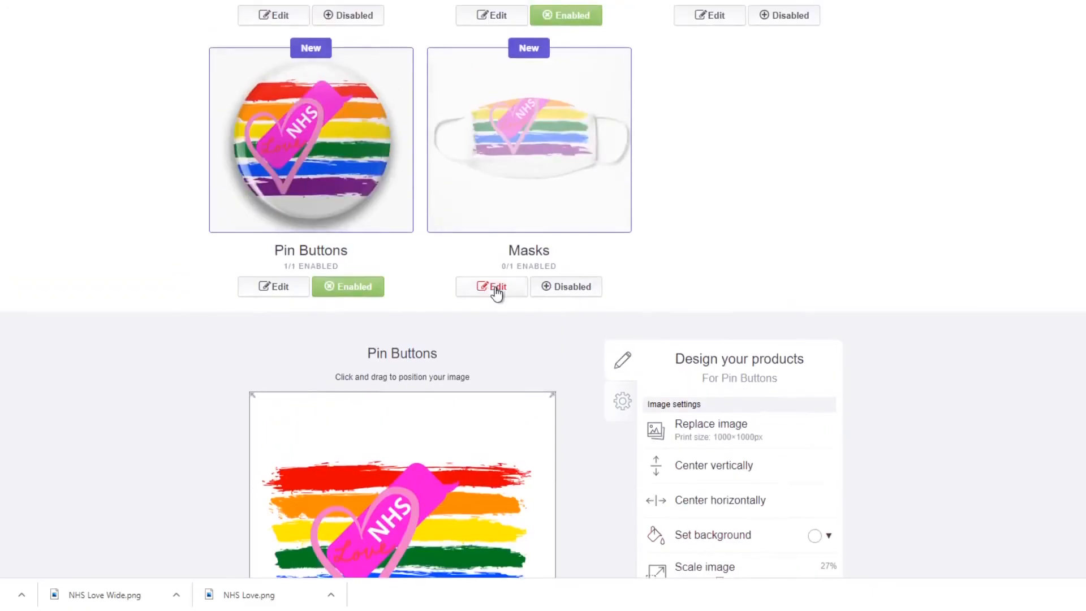
scroll(497, 294, down, 3)
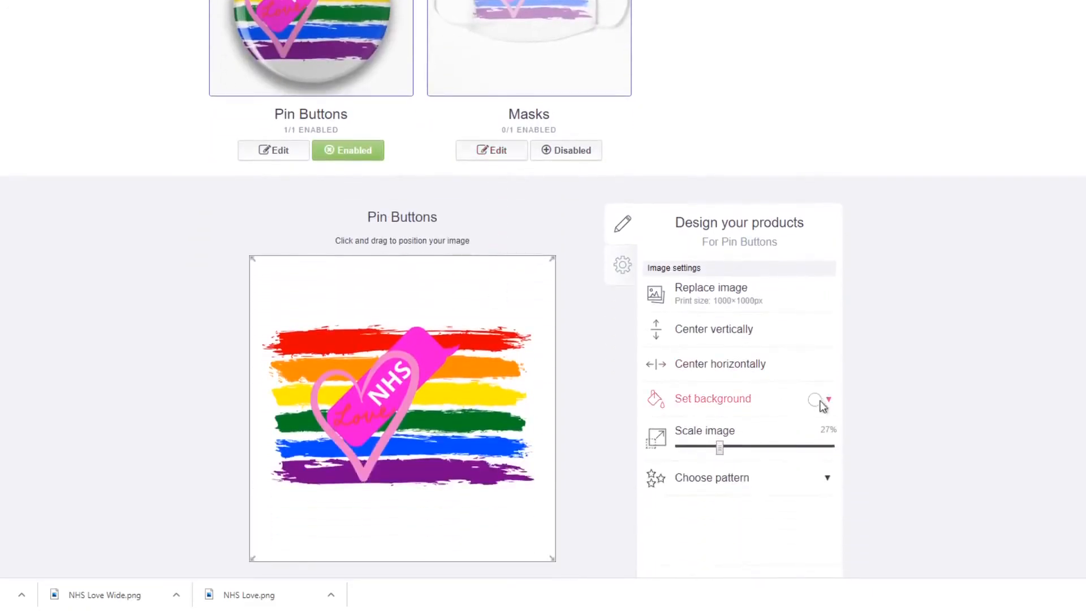
click(830, 401)
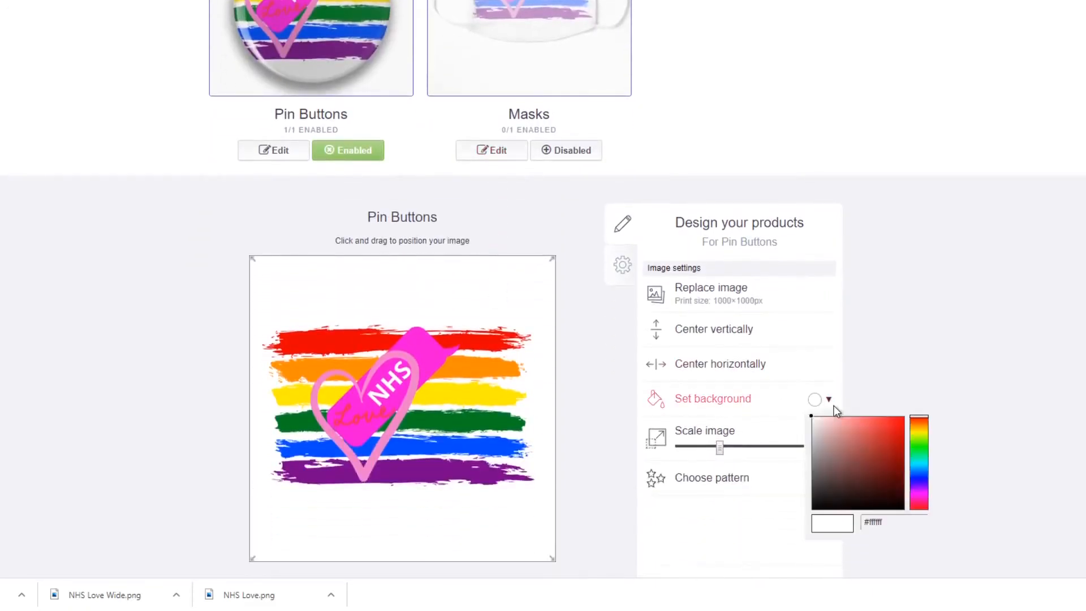
click(899, 367)
scroll(768, 426, down, 3)
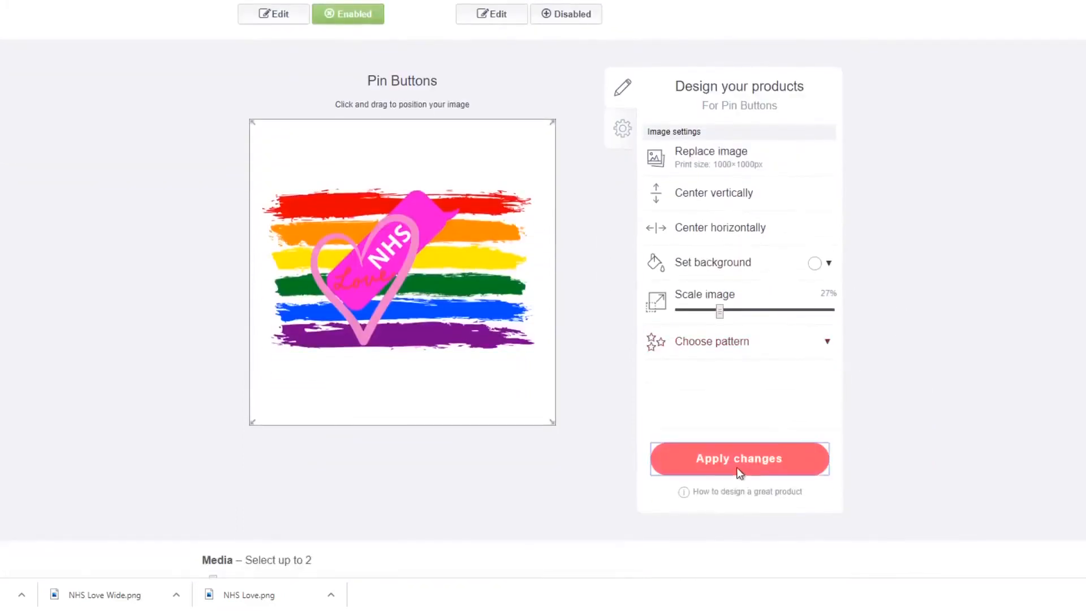
click(737, 468)
Mark the work as not mature content and confirm having the right to sell products containing this artwork.
scroll(695, 397, down, 3)
scroll(695, 396, up, 2)
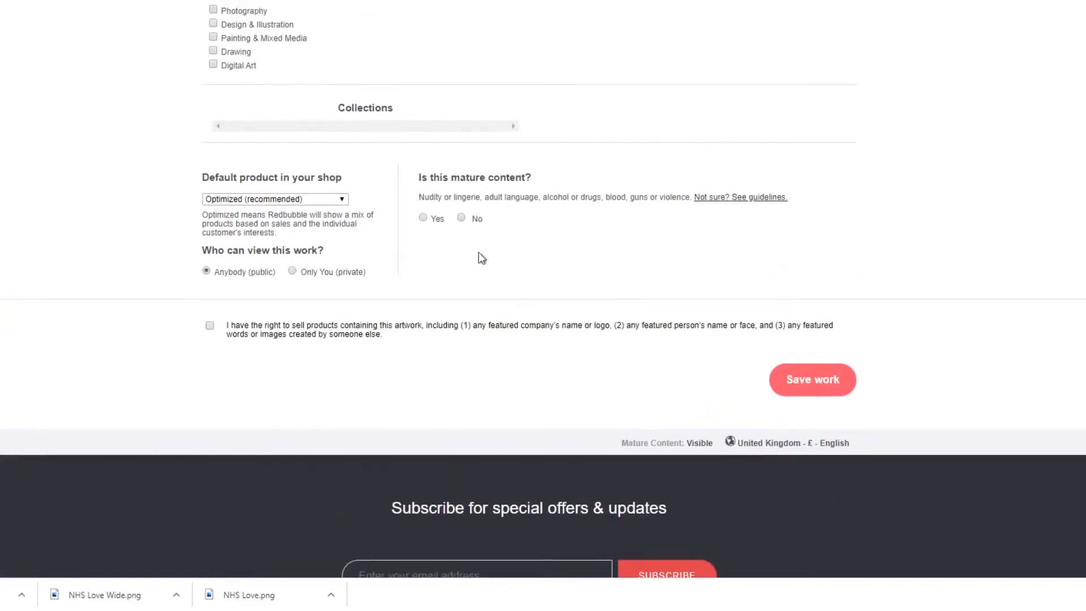
click(461, 217)
click(209, 325)
Choose Digital Art and Photography as the two media types for the work.
scroll(517, 316, up, 3)
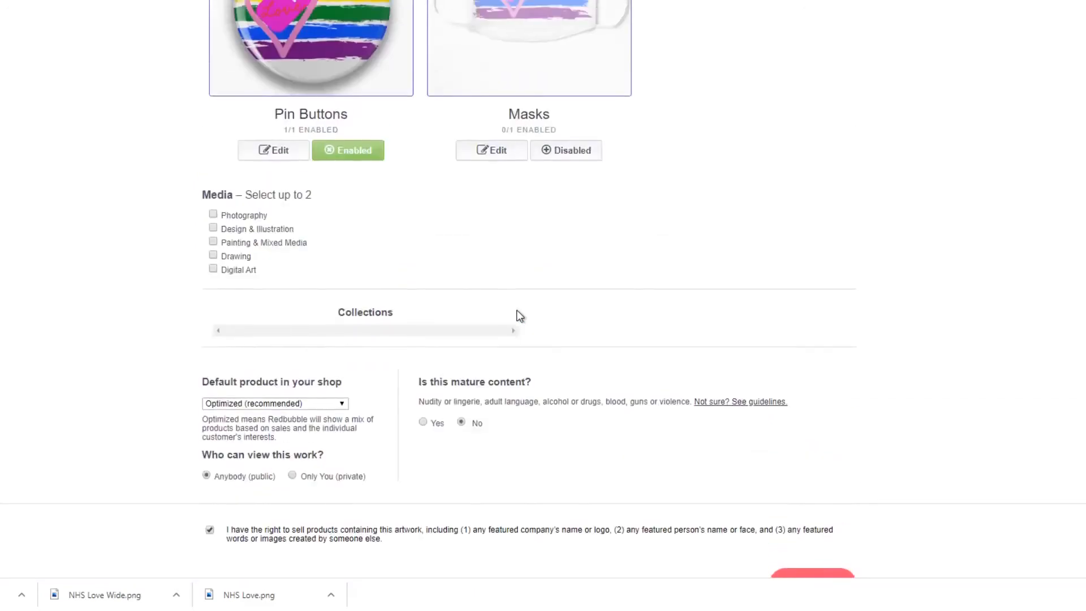
scroll(520, 316, up, 2)
click(213, 405)
click(213, 350)
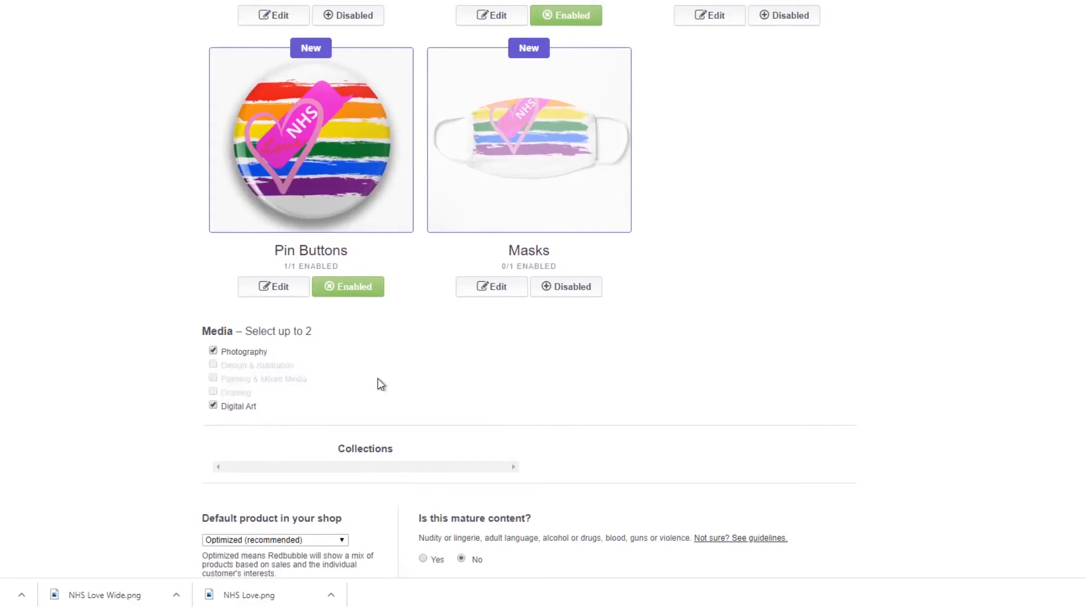
Review the product previews and their enabled states, along with the work's title, tags and description.
scroll(381, 383, up, 4)
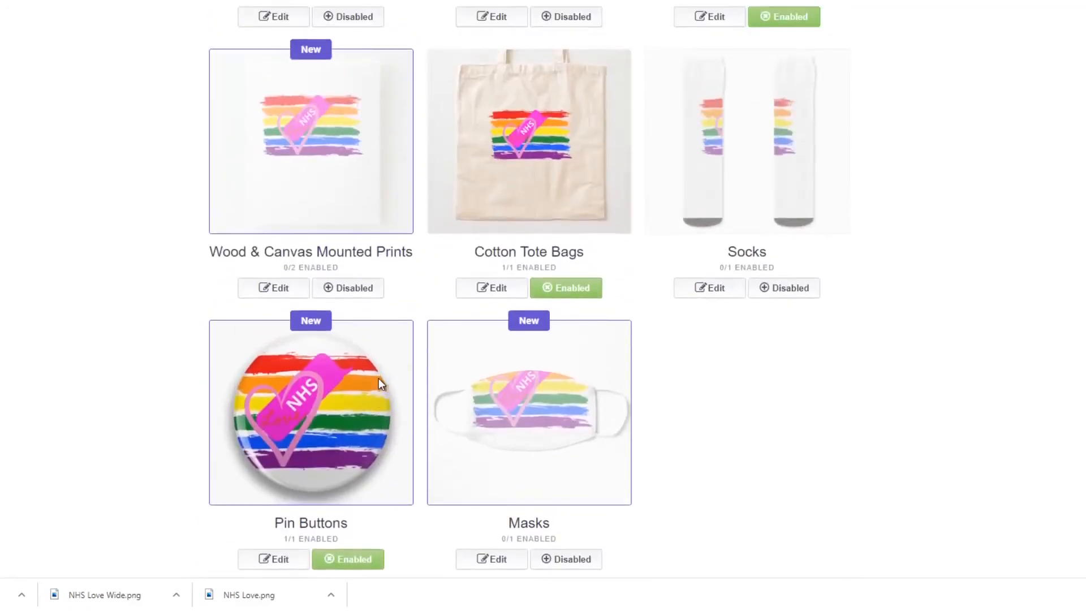
scroll(378, 378, up, 2)
scroll(630, 417, up, 3)
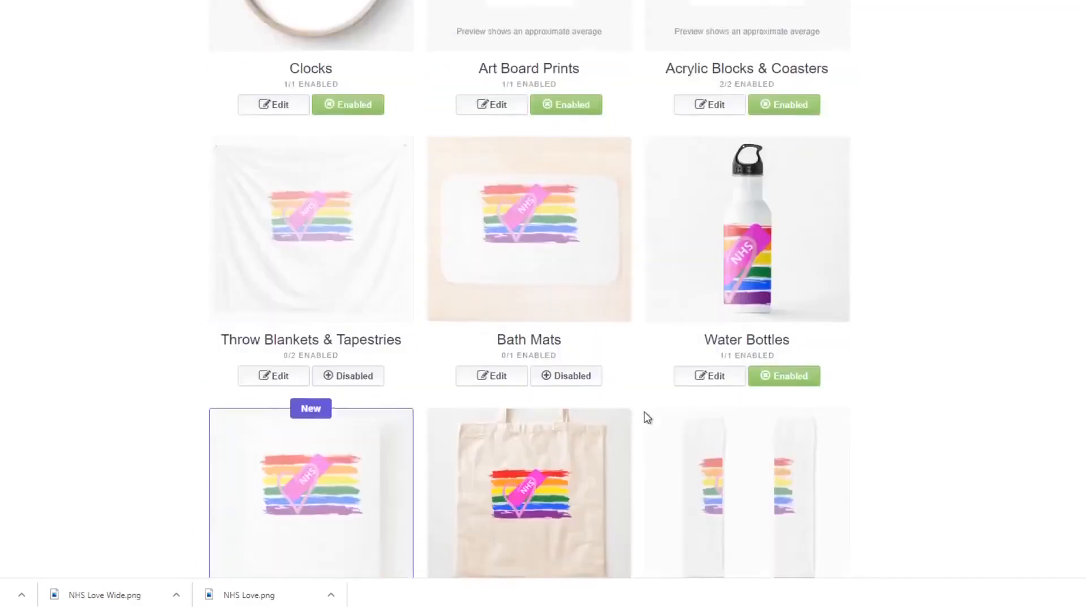
scroll(648, 417, up, 15)
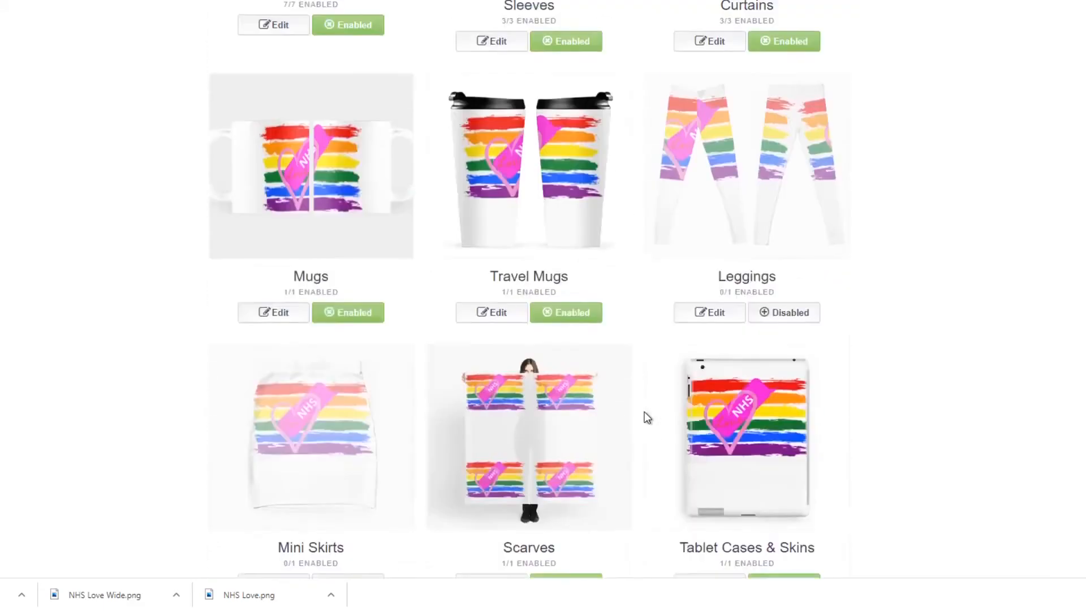
scroll(648, 418, up, 14)
scroll(647, 418, up, 12)
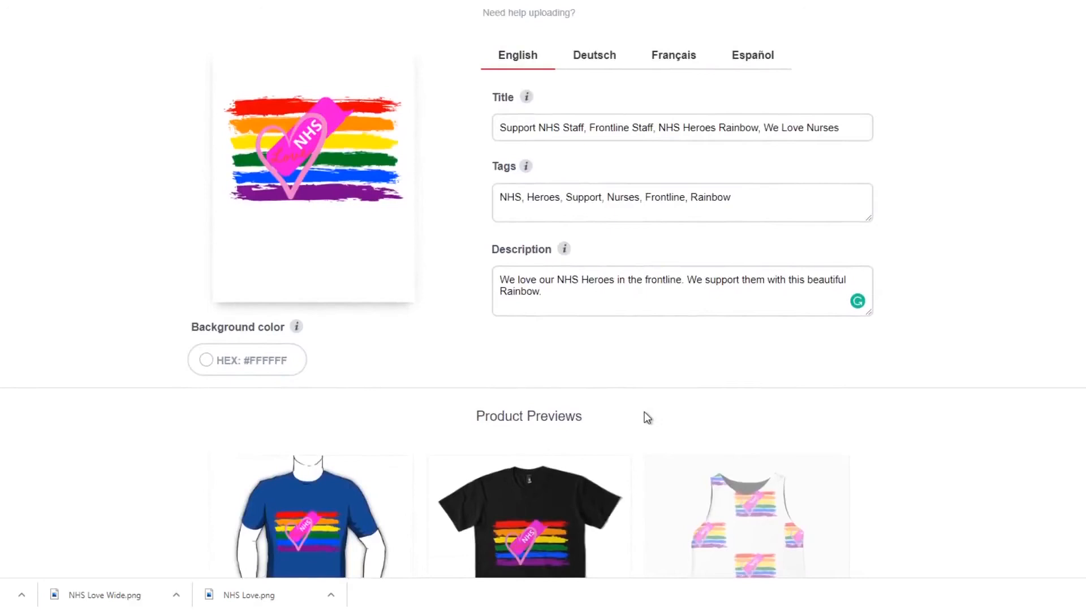
scroll(648, 418, up, 4)
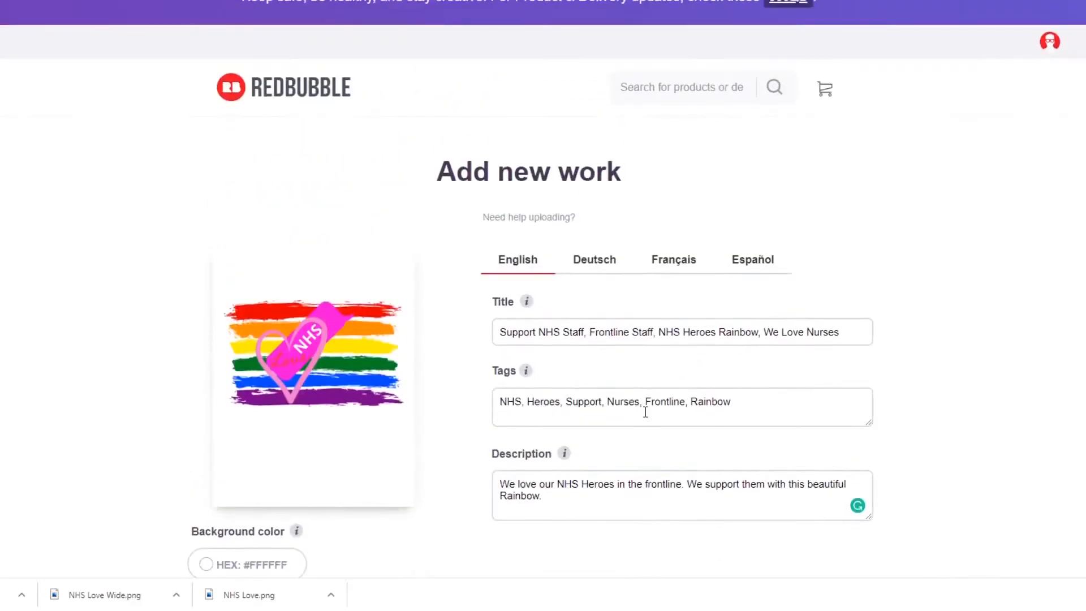
Save the new work to submit the design with all its product settings.
drag(1085, 62, 1085, 540)
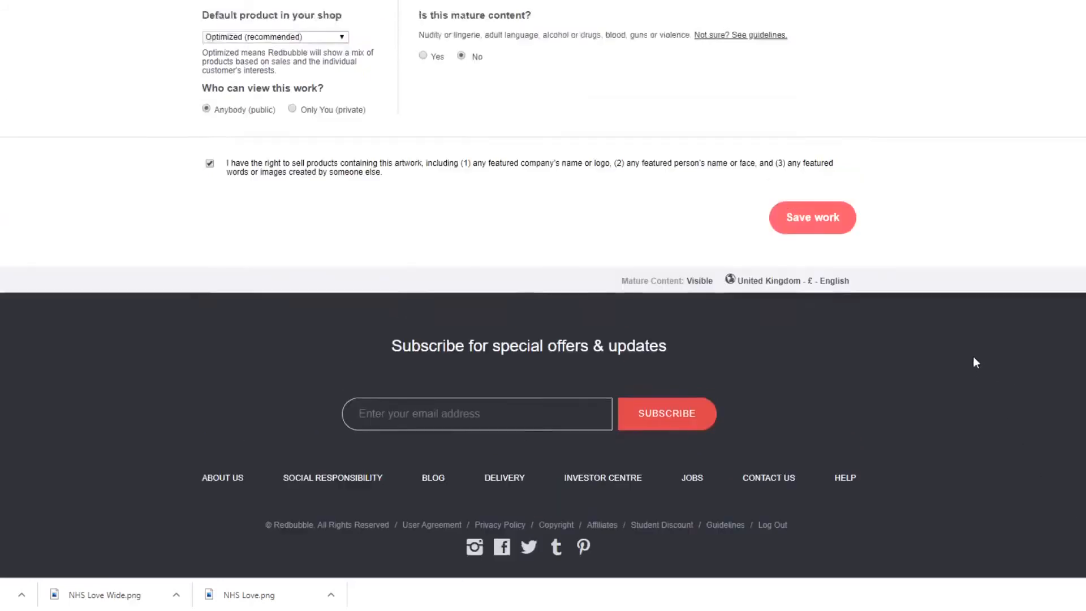
scroll(973, 362, up, 3)
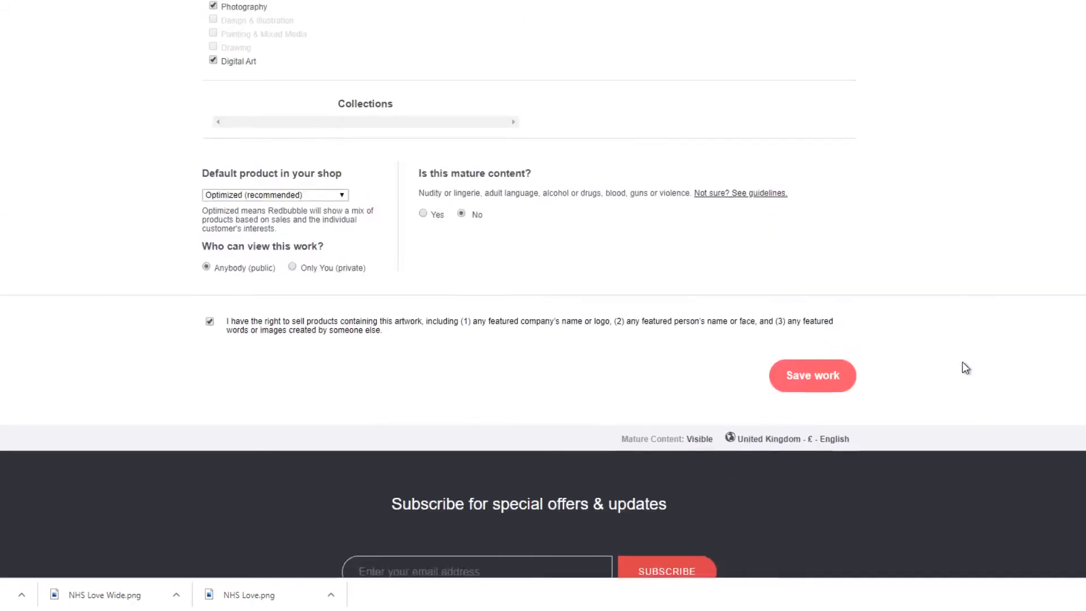
click(839, 389)
scroll(837, 263, up, 4)
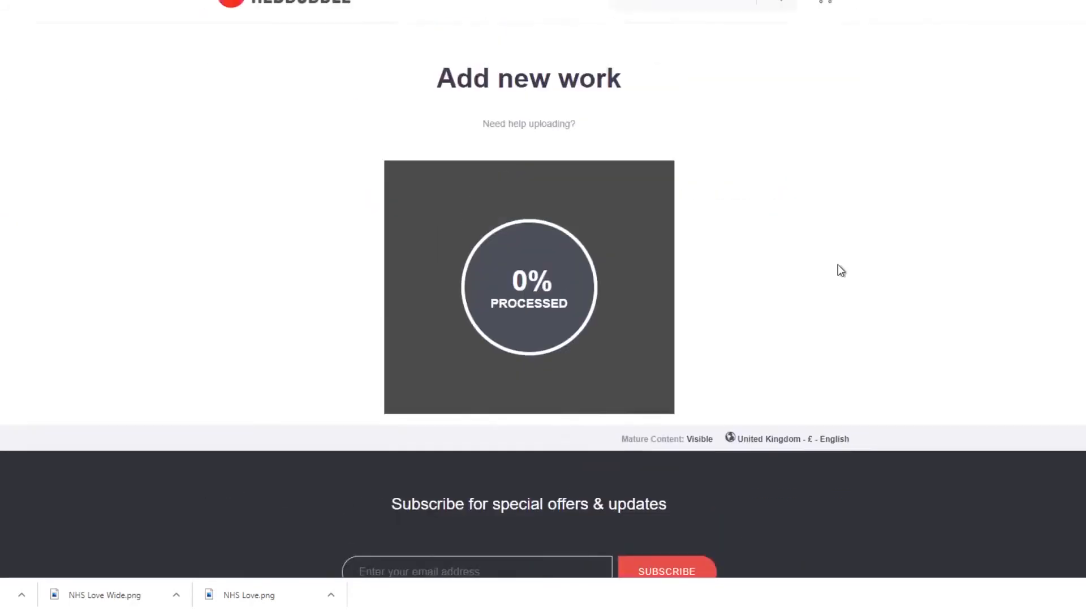
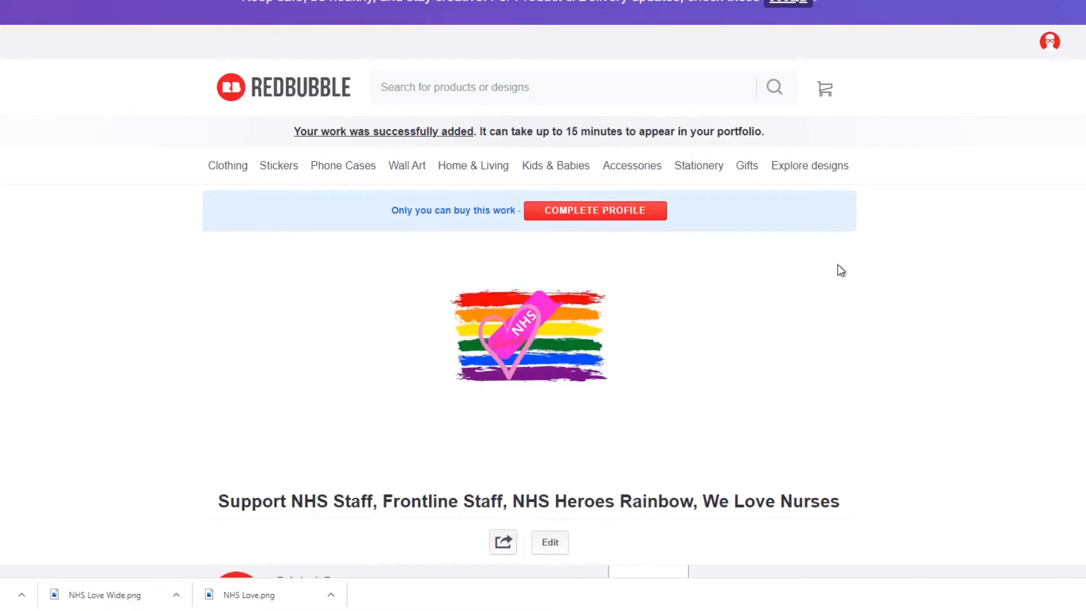
Review the published work's page and its product previews, from apparel and cases through wall art, home decor, accessories and stationery.
scroll(698, 257, down, 5)
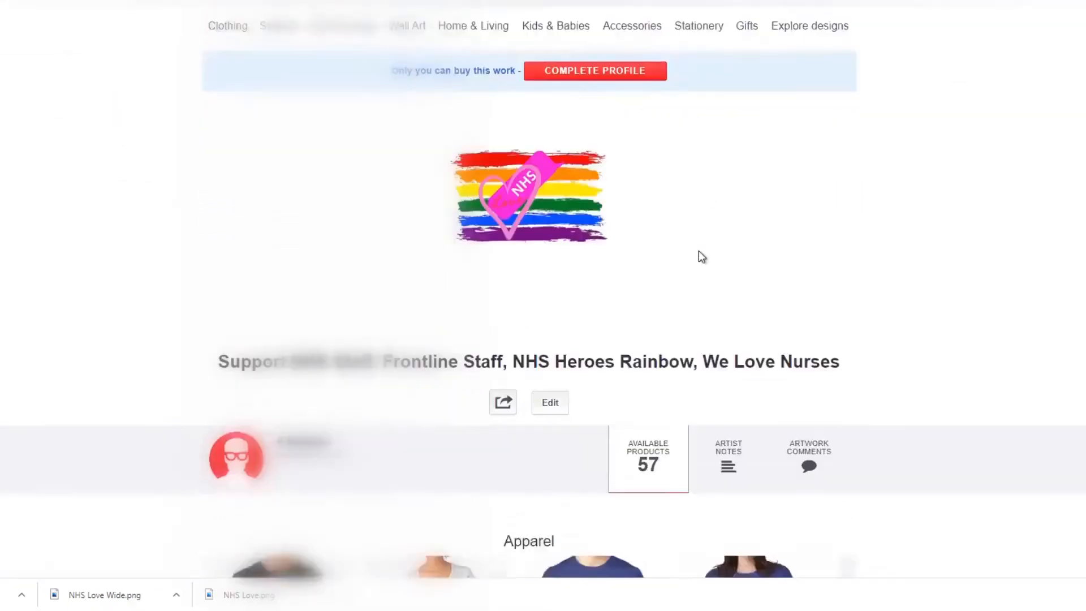
scroll(950, 316, down, 1)
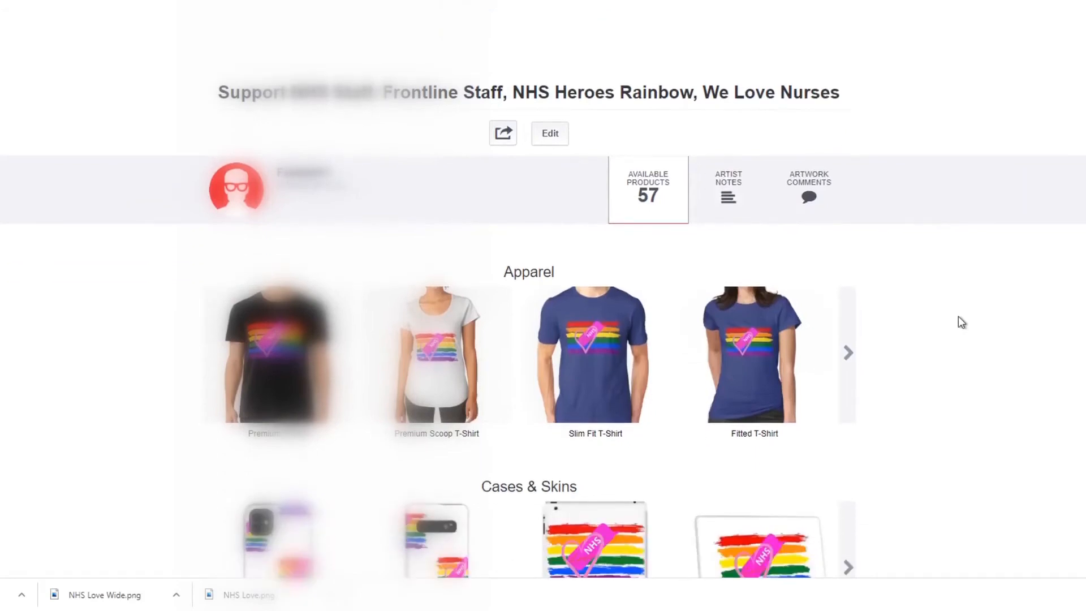
scroll(959, 317, down, 2)
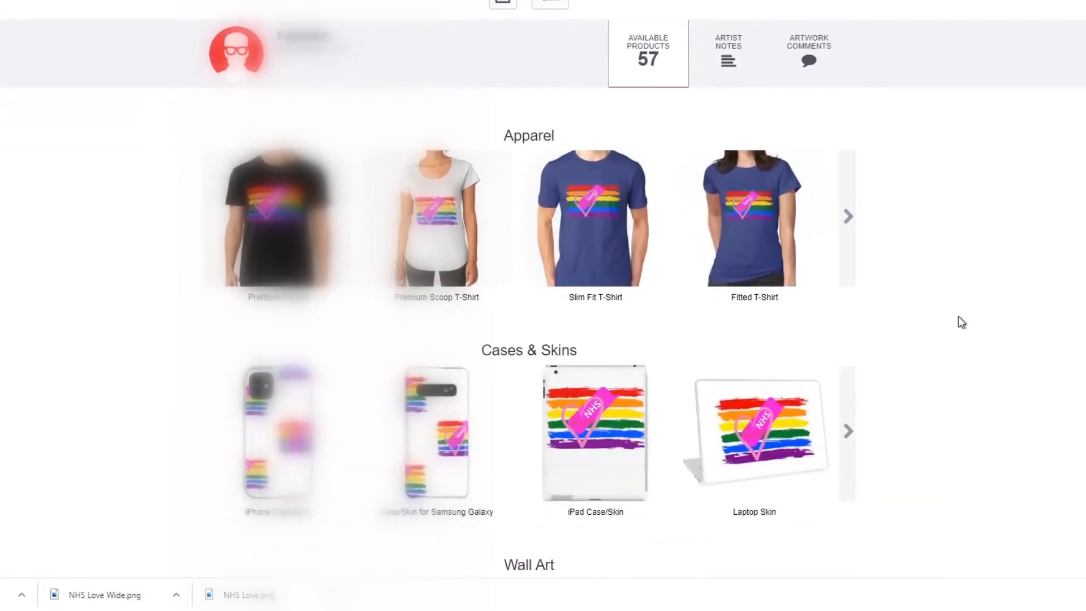
scroll(959, 317, down, 1)
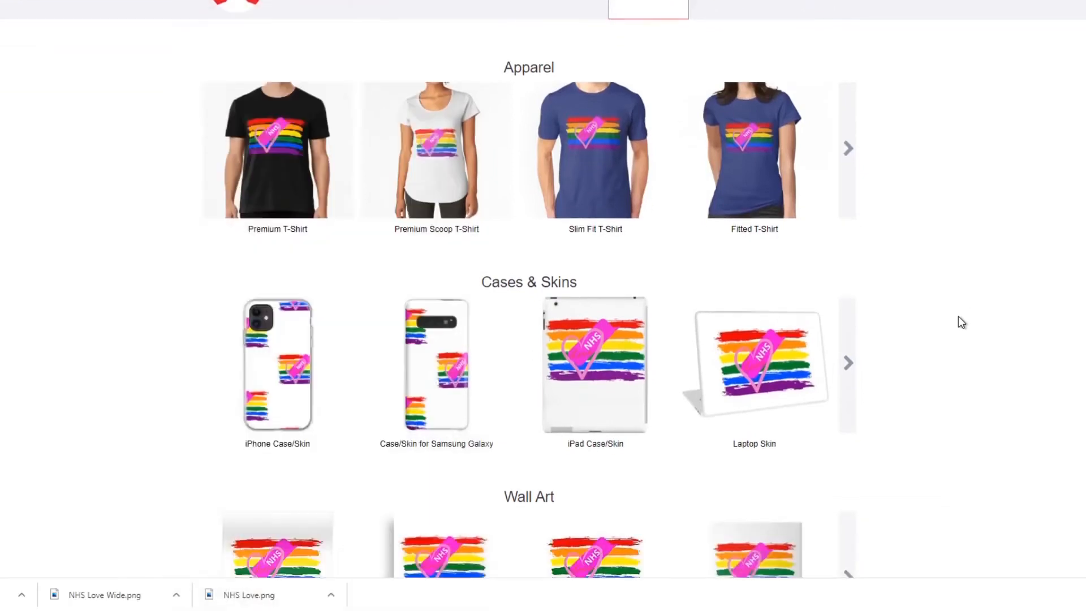
scroll(959, 317, down, 2)
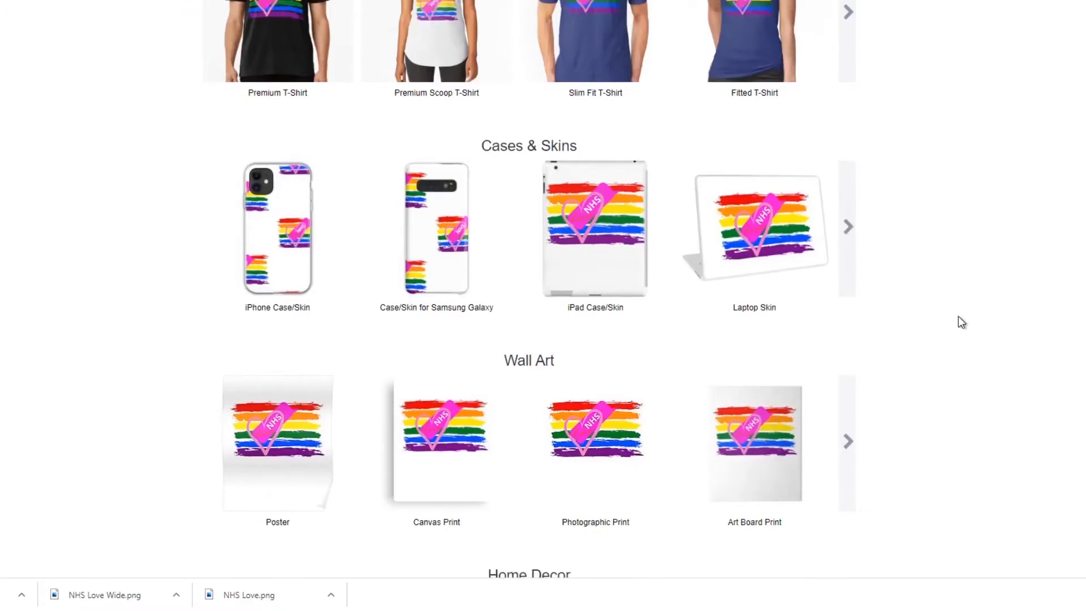
scroll(962, 321, down, 2)
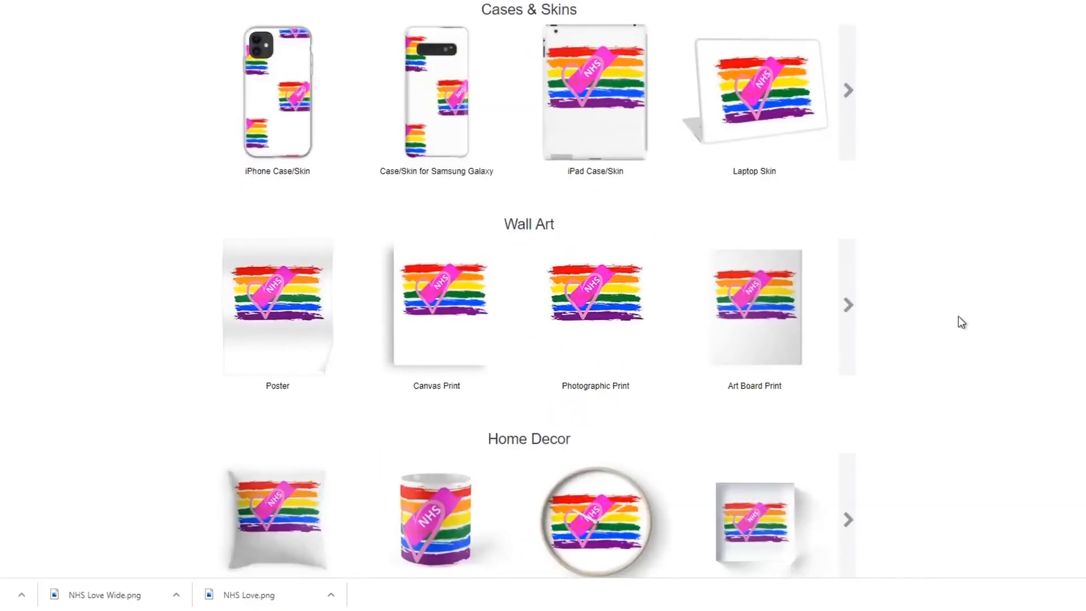
scroll(960, 321, down, 2)
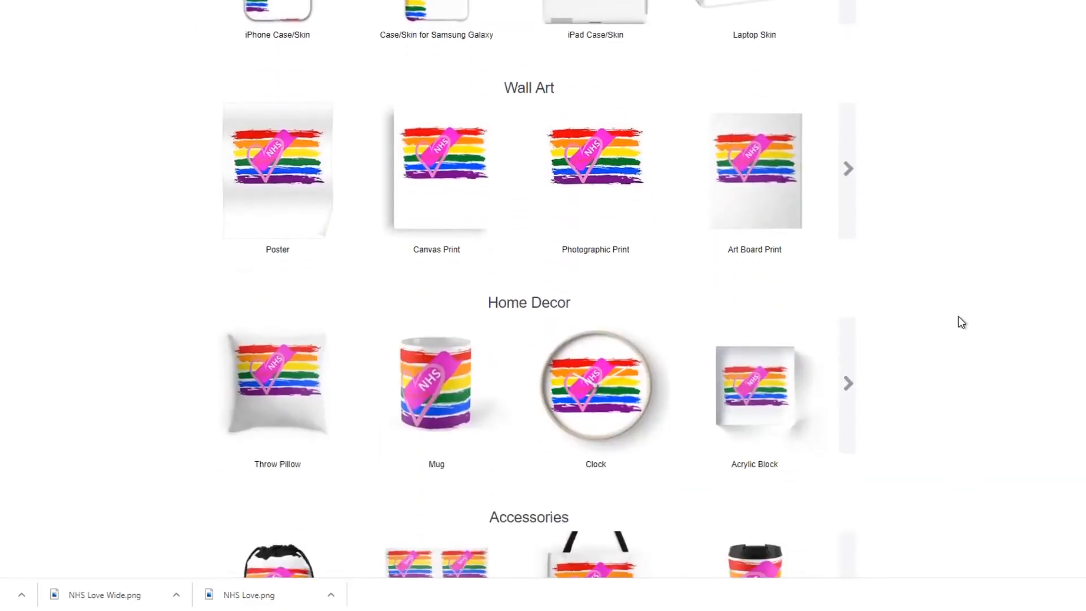
scroll(962, 322, down, 2)
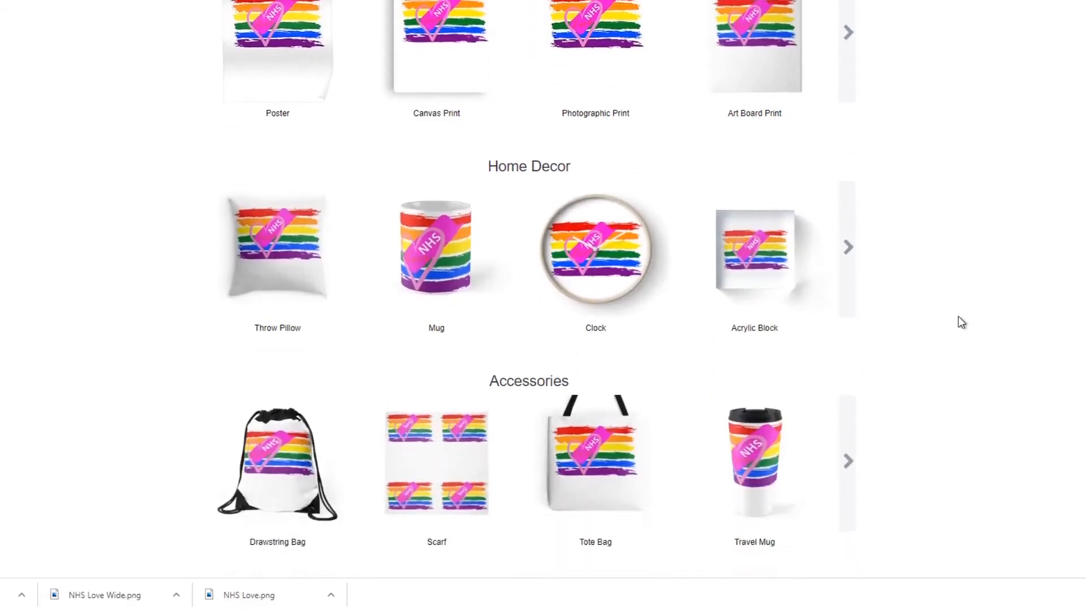
scroll(962, 322, down, 1)
scroll(962, 322, down, 3)
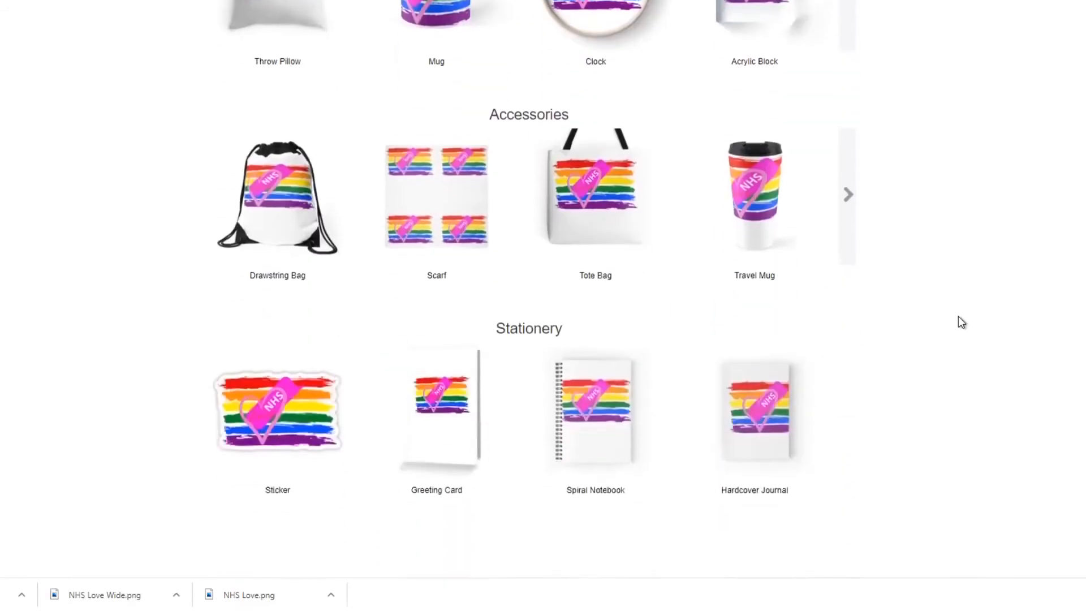
scroll(958, 316, down, 4)
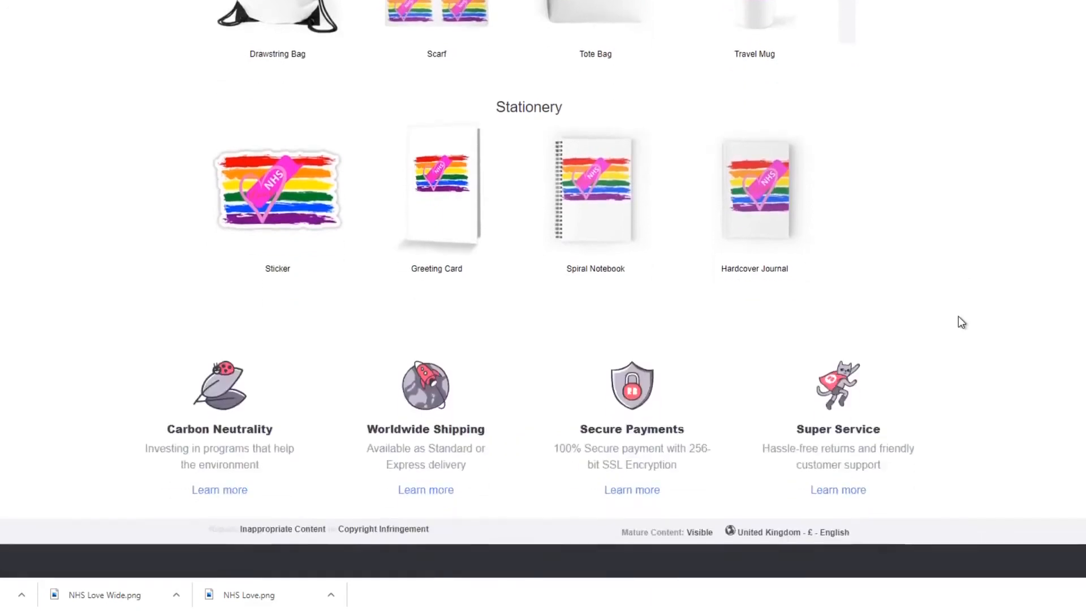
scroll(958, 316, up, 20)
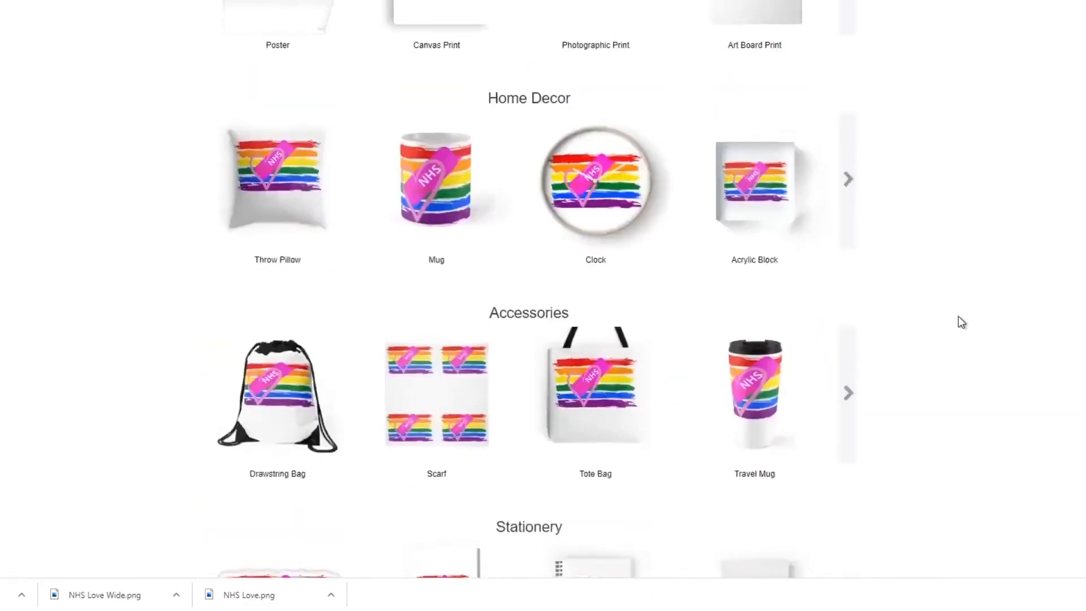
scroll(958, 317, up, 1)
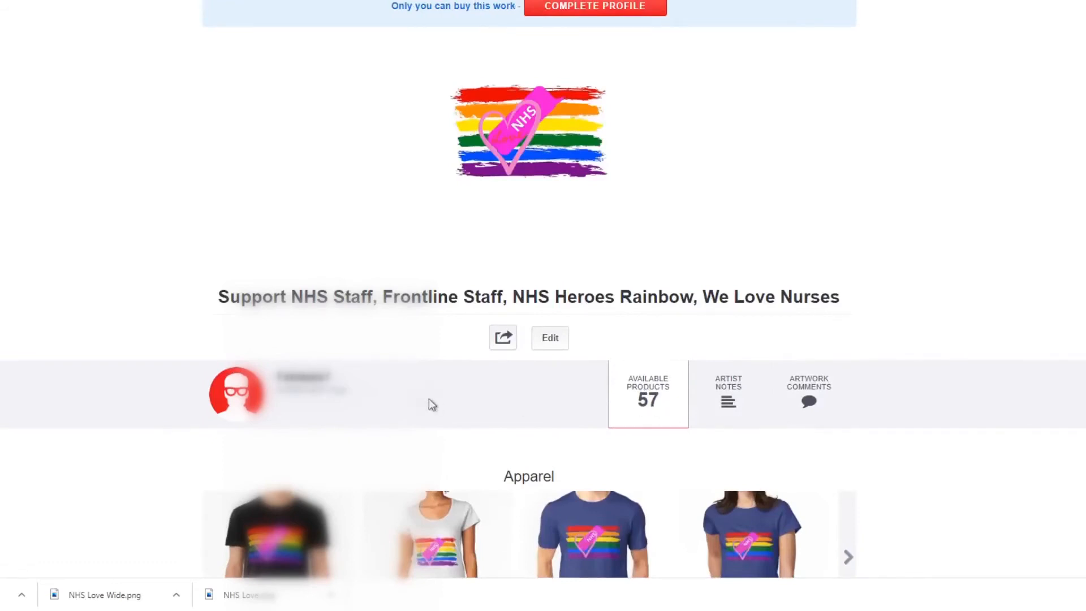
scroll(607, 335, up, 4)
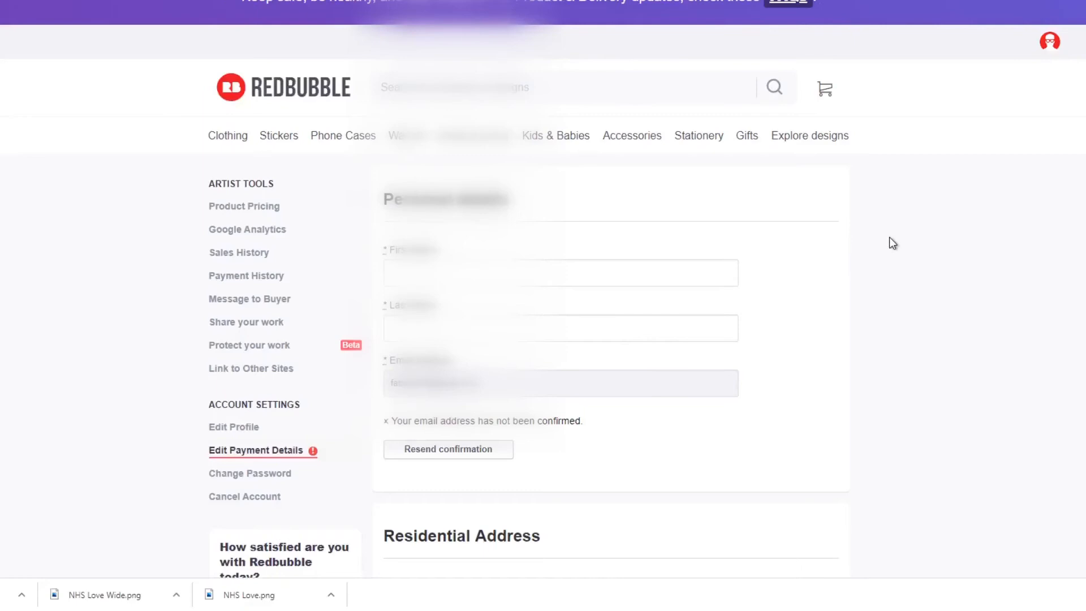
Set the payment currency in the payment details to United States Dollars (USD) - PayPal or ACH Bank Transfer.
scroll(890, 238, down, 3)
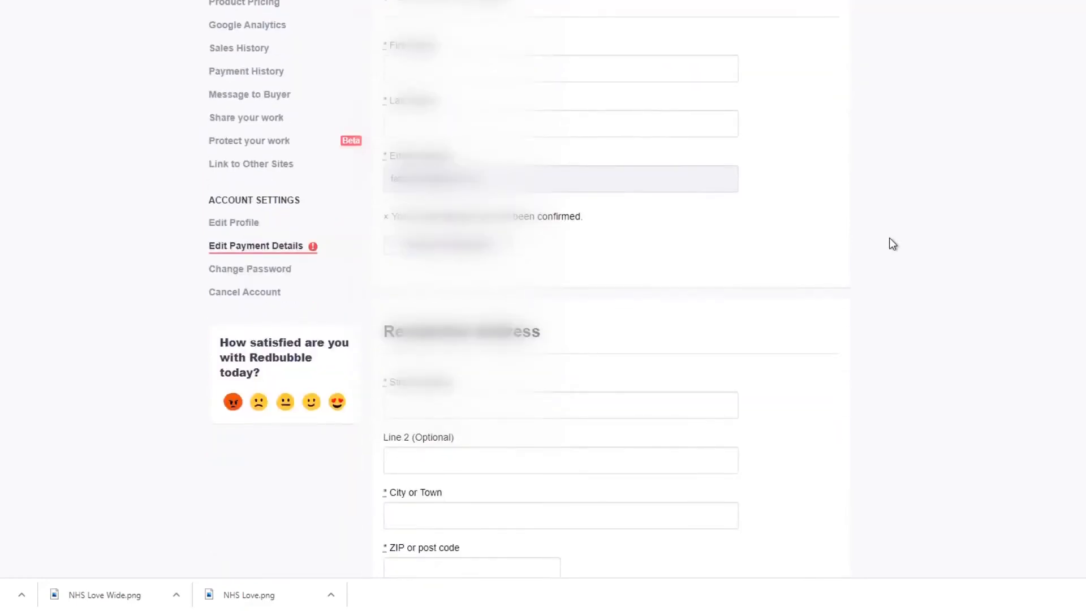
scroll(889, 238, down, 6)
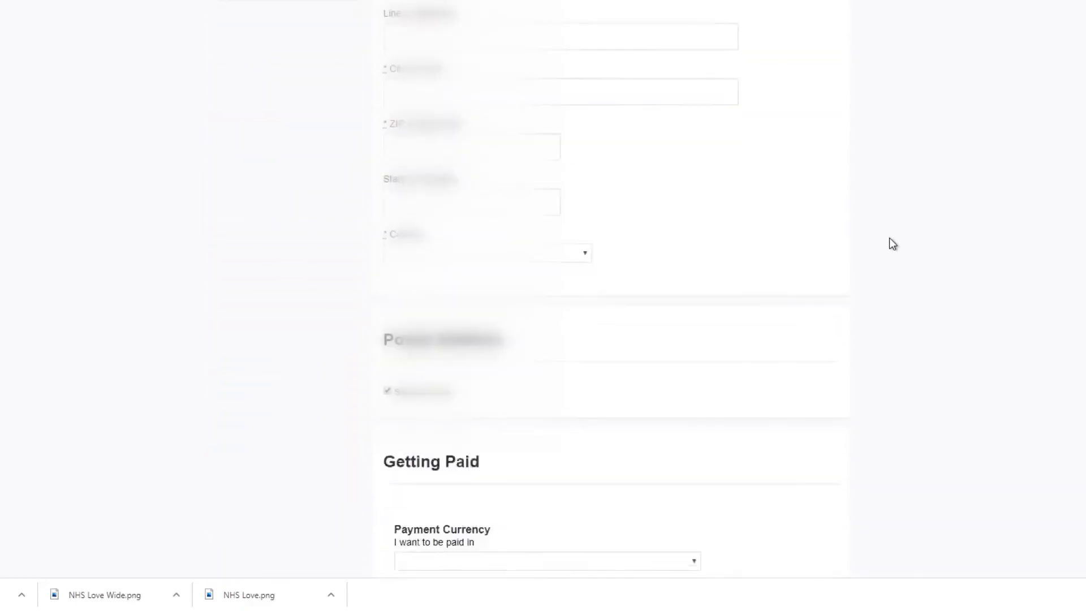
scroll(890, 238, down, 2)
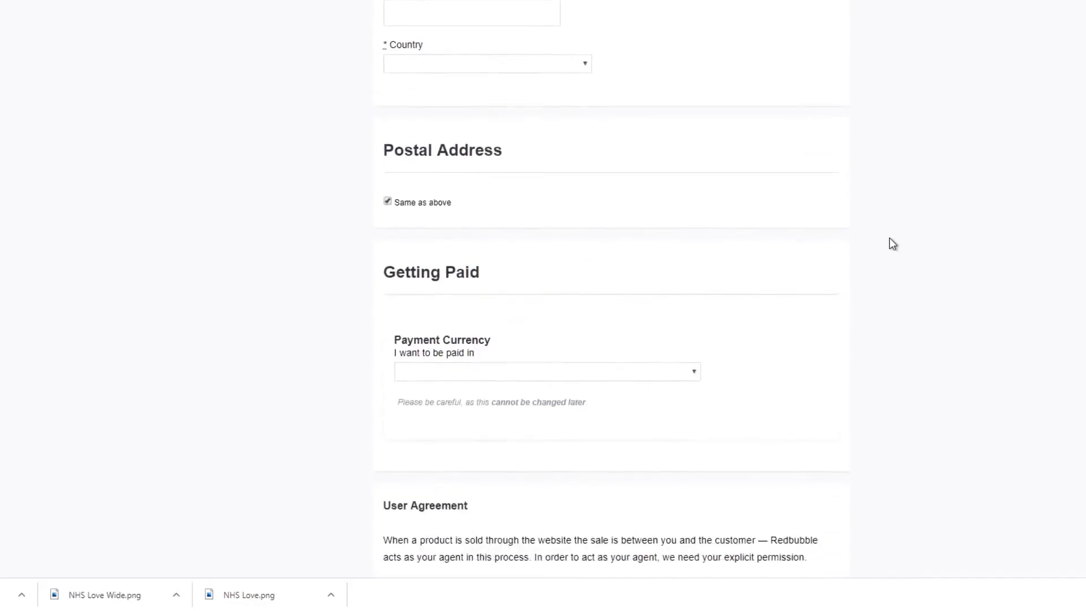
scroll(890, 244, down, 3)
click(695, 171)
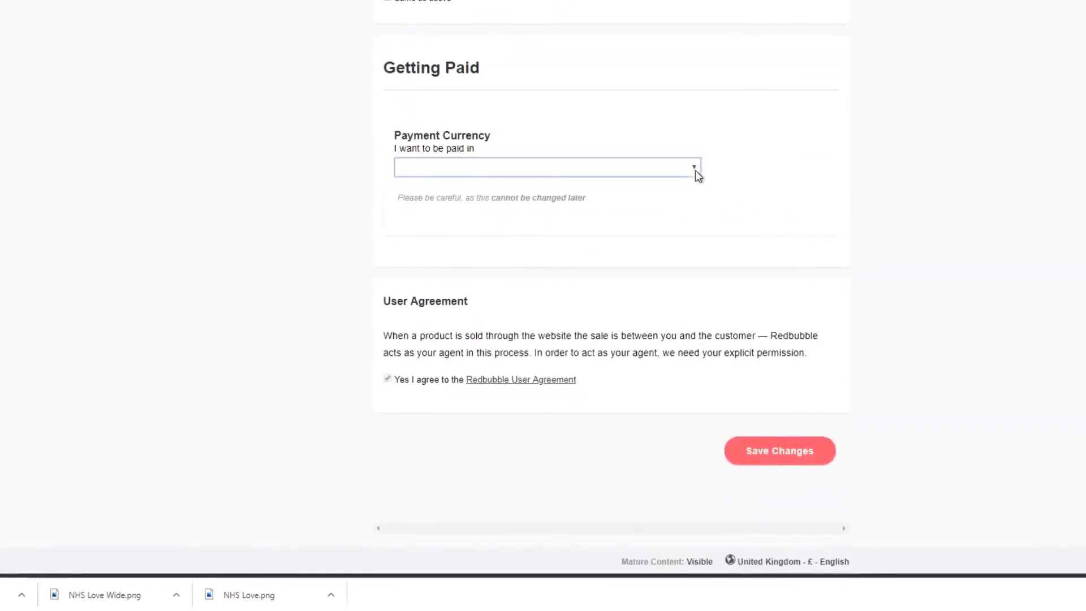
click(651, 242)
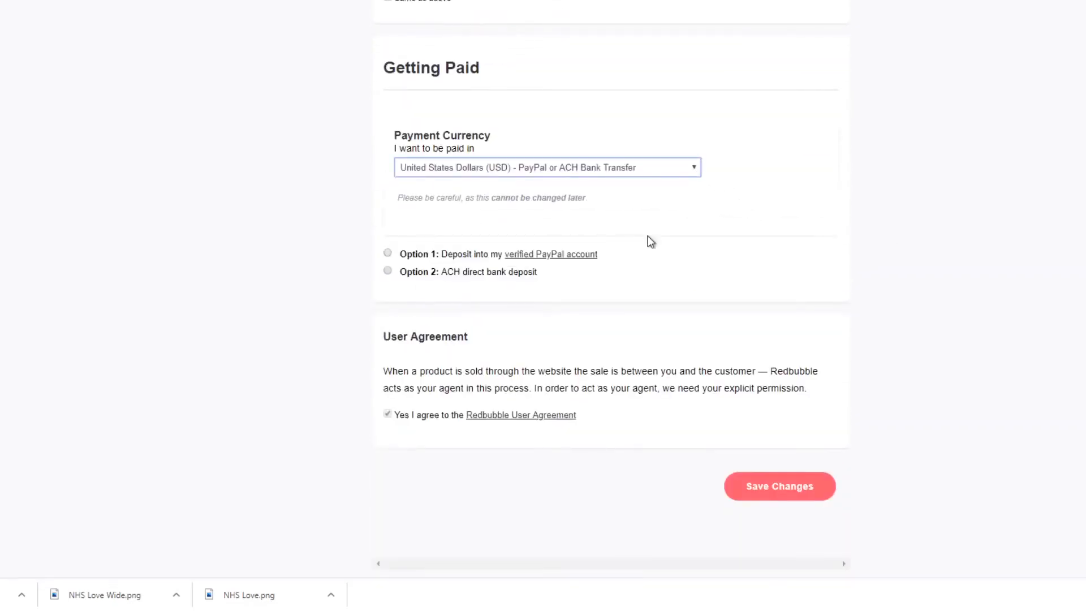
Choose ACH direct bank deposit as the way of getting paid.
scroll(651, 242, down, 2)
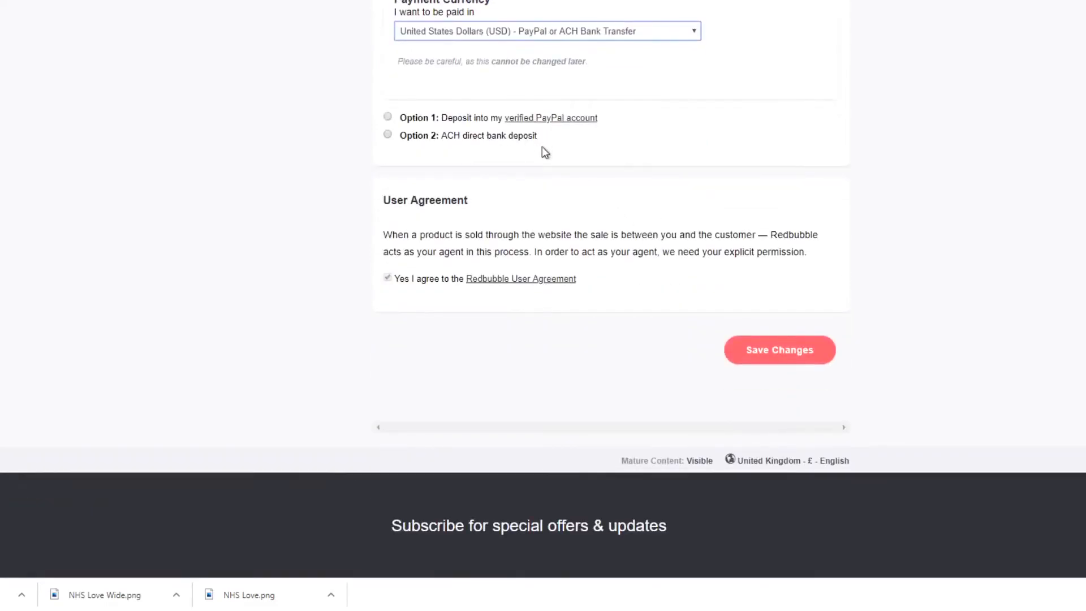
click(388, 134)
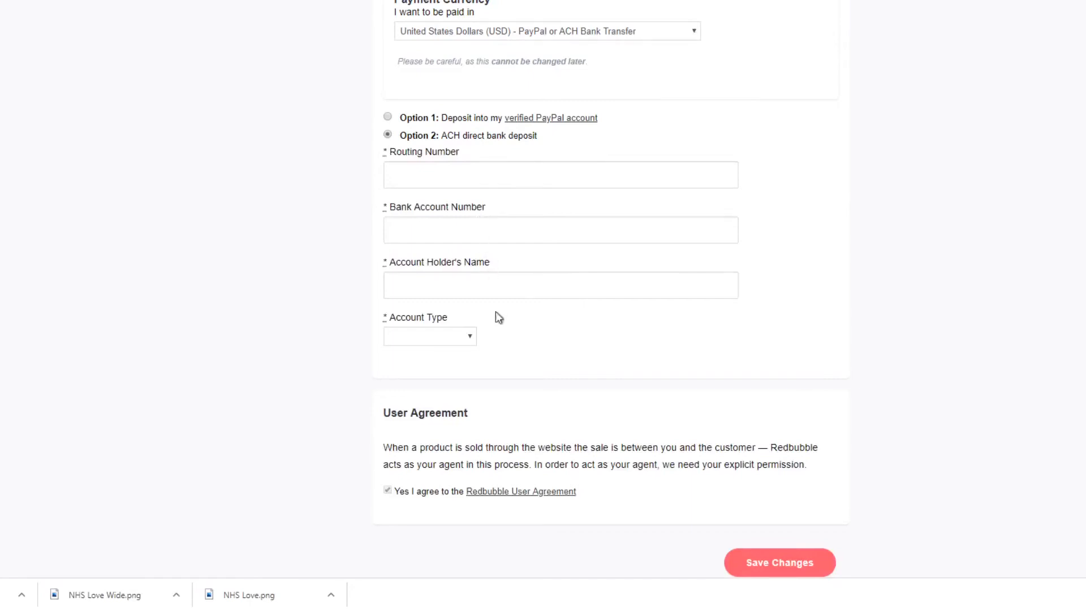
scroll(497, 333, down, 3)
Fill in the account owner's first name and last name in the personal details.
scroll(977, 441, up, 15)
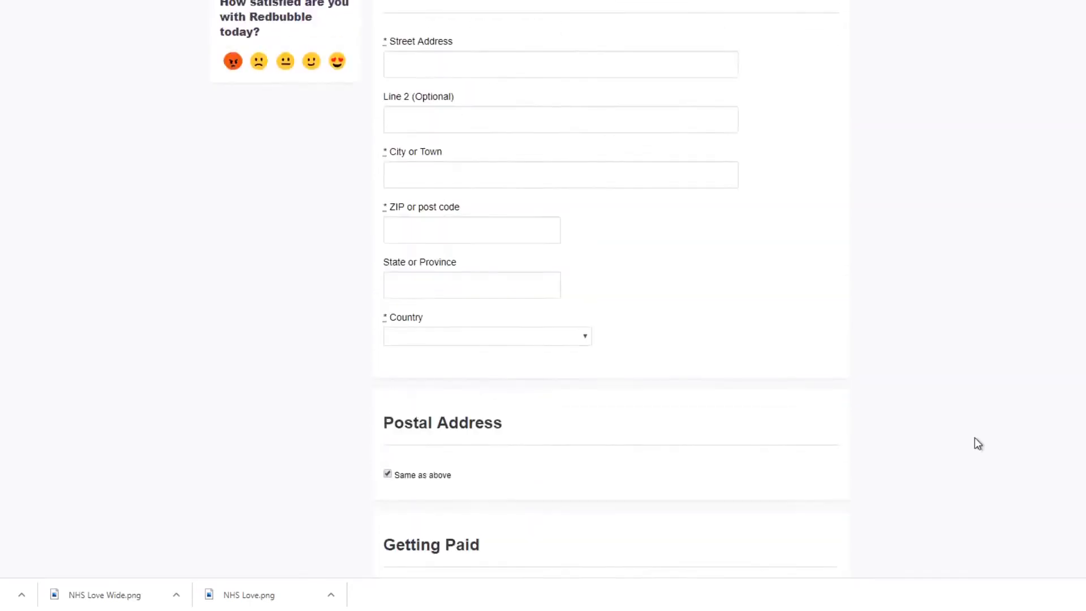
scroll(977, 444, up, 4)
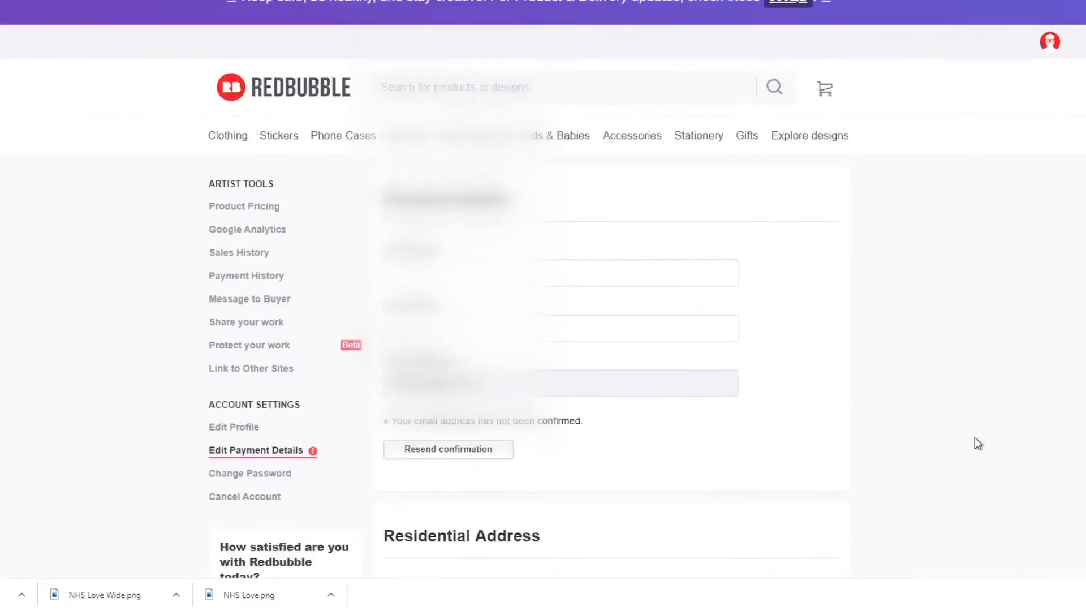
click(453, 310)
click(450, 329)
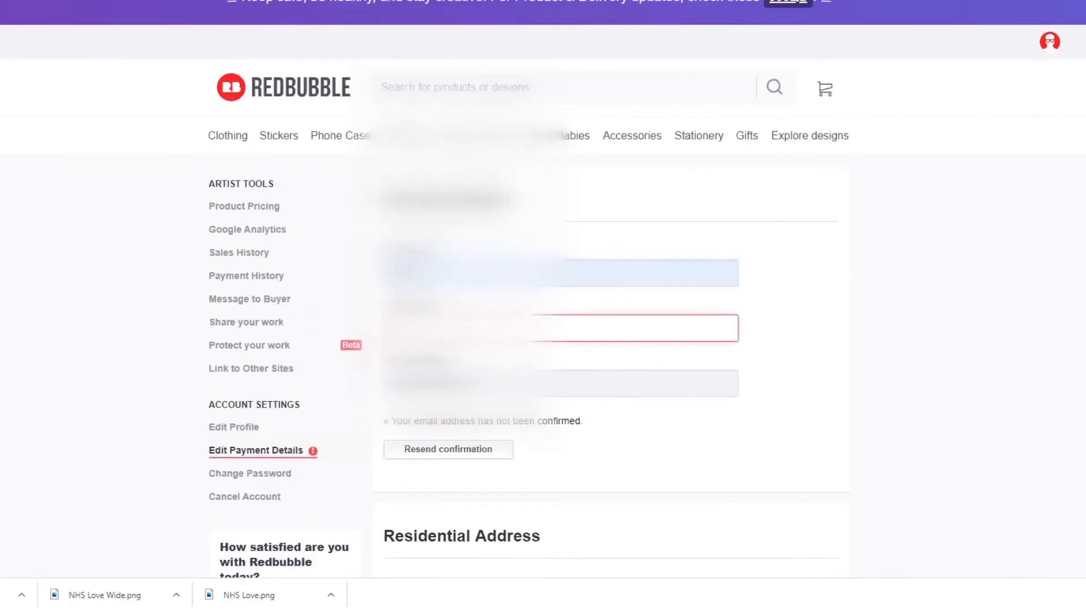
click(444, 370)
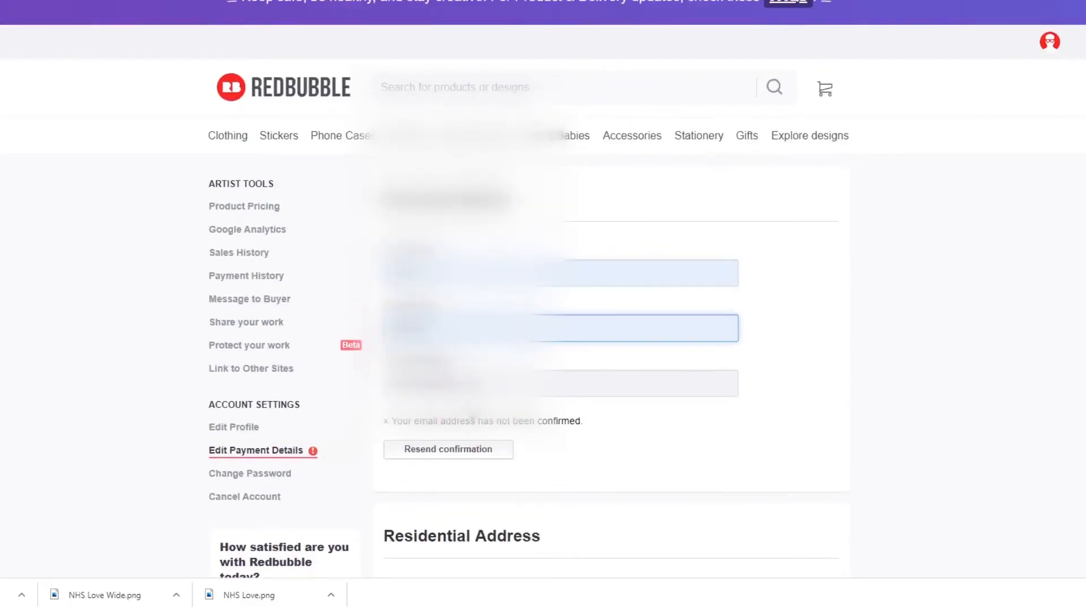
Resend the email confirmation and follow the confirmation link in the Redbubble message in the mailbox.
scroll(491, 431, down, 2)
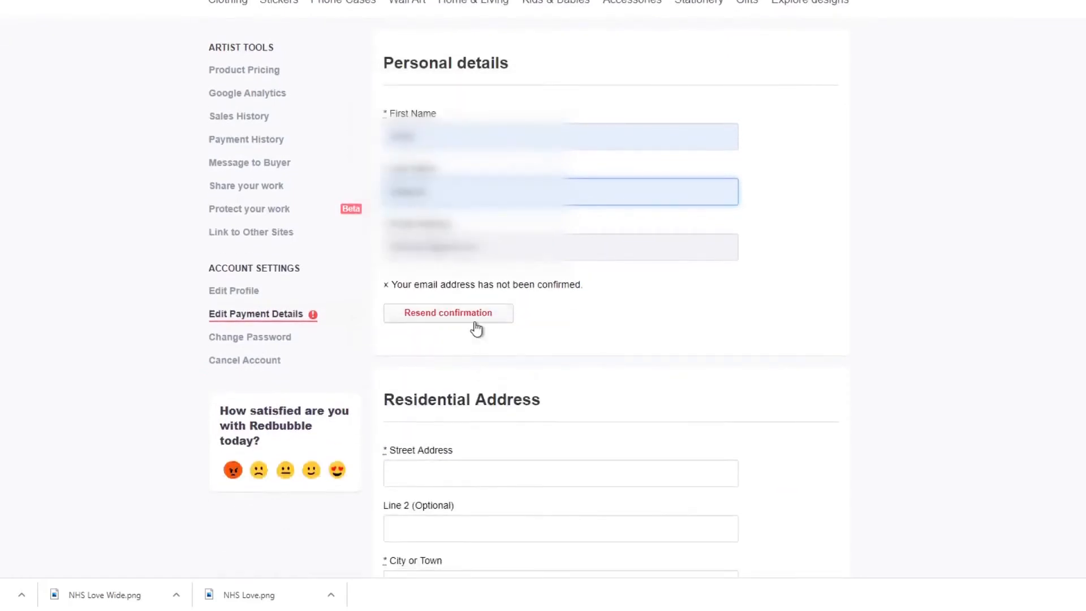
click(494, 319)
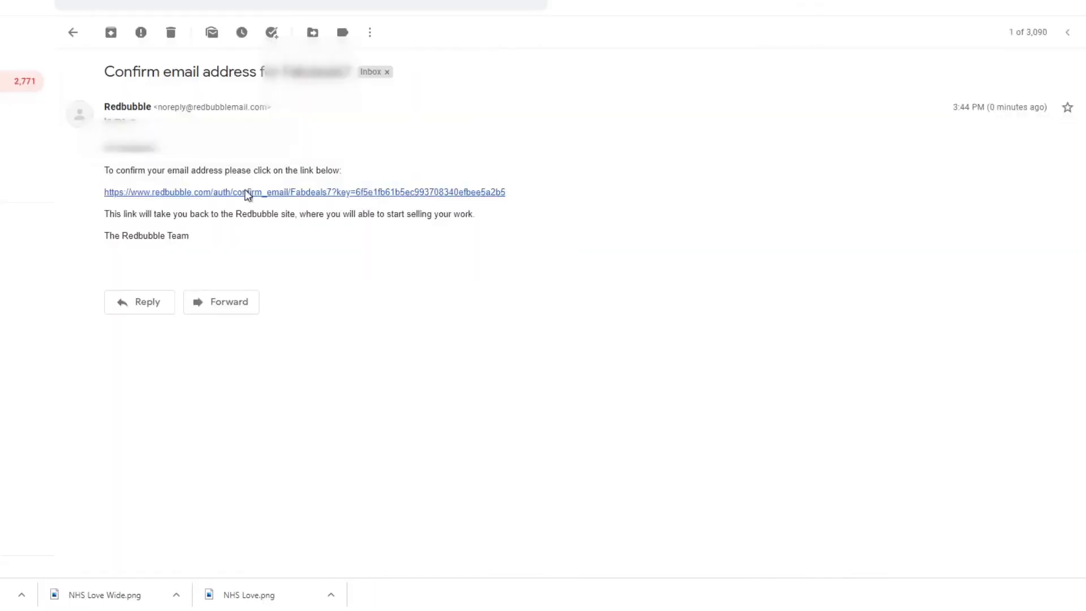
click(247, 193)
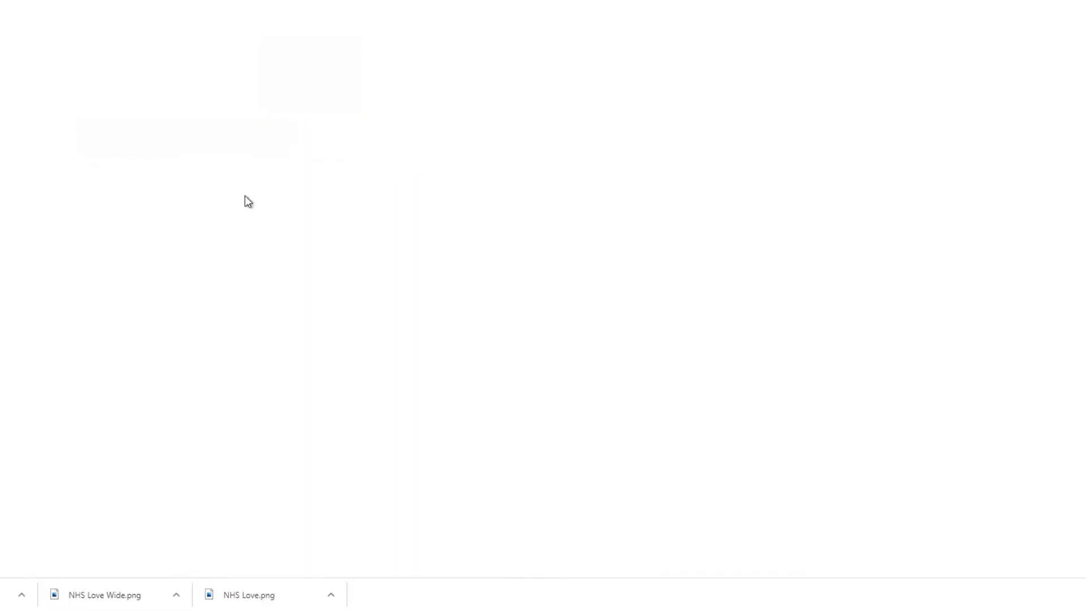
Go to the portfolio management page showing the uploaded NHS rainbow work.
mouse_move(1050, 45)
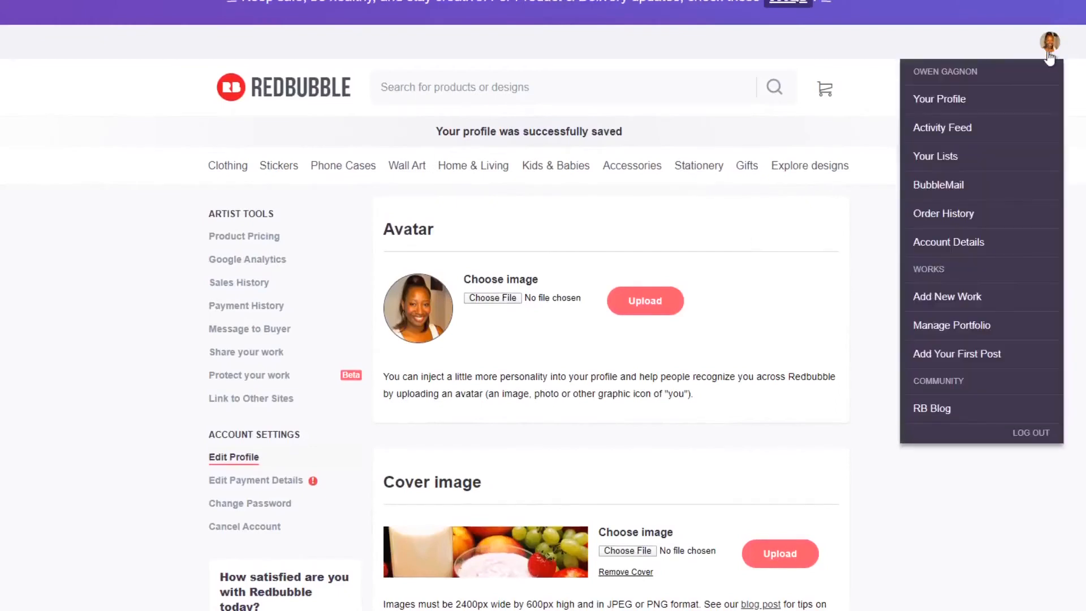
click(945, 333)
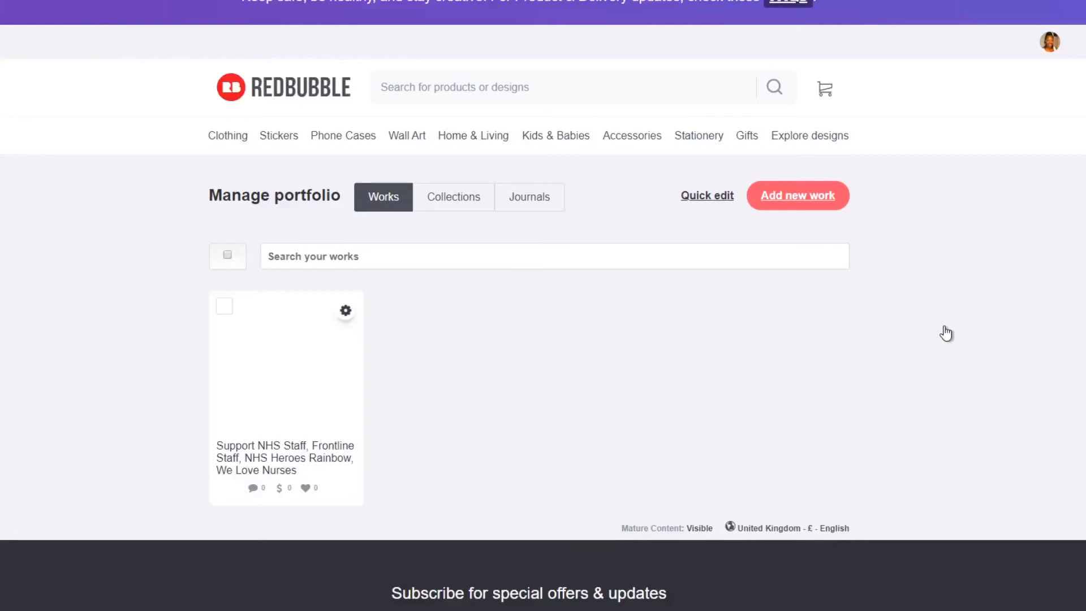
scroll(319, 258, down, 1)
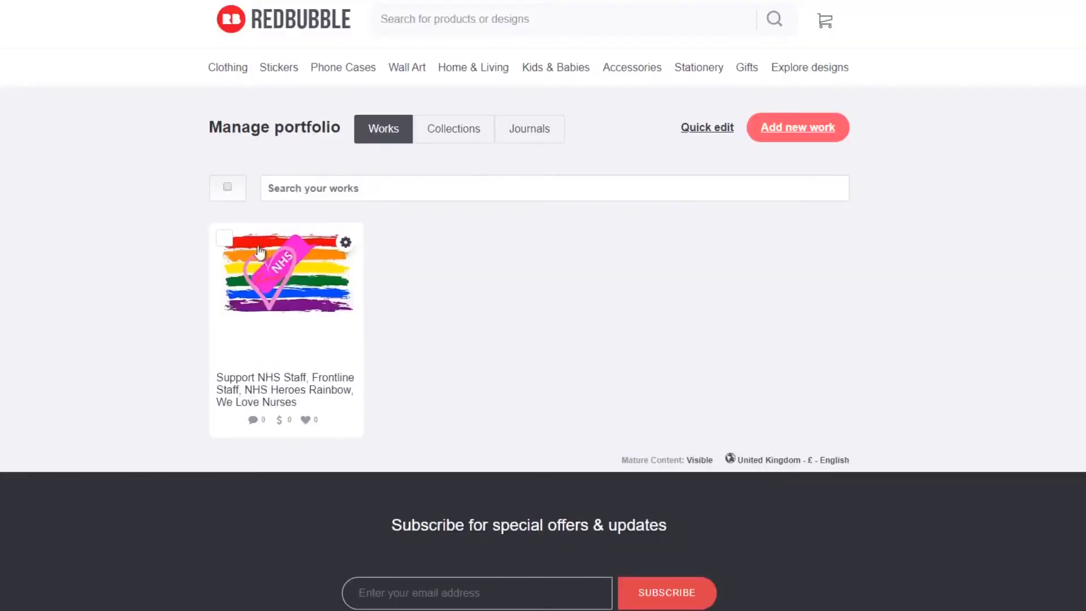
Select the NHS rainbow work and enable it on T-Shirts & Hoodies.
click(226, 241)
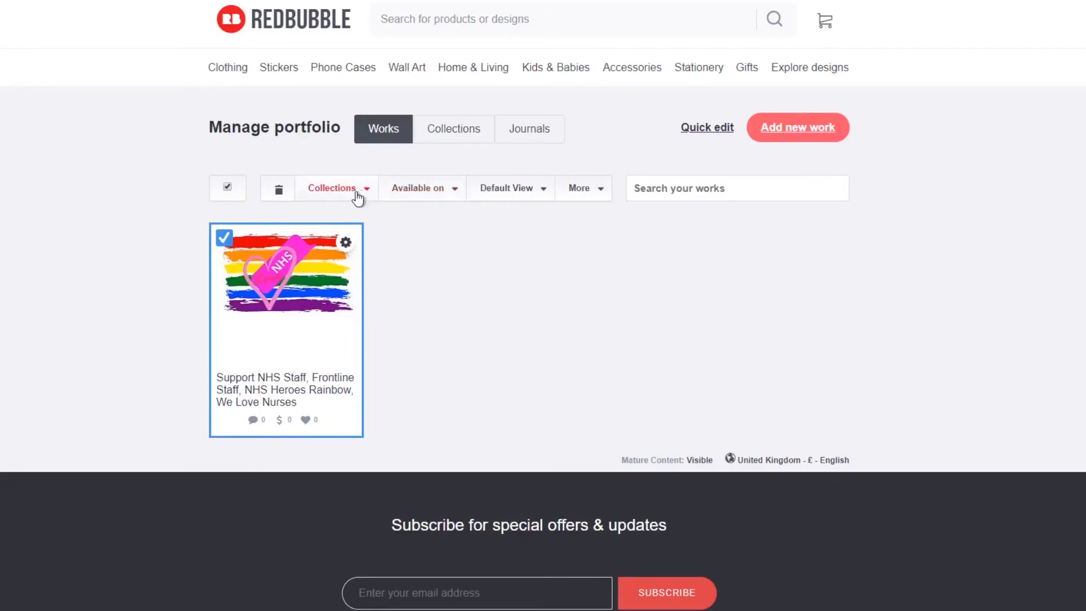
click(438, 199)
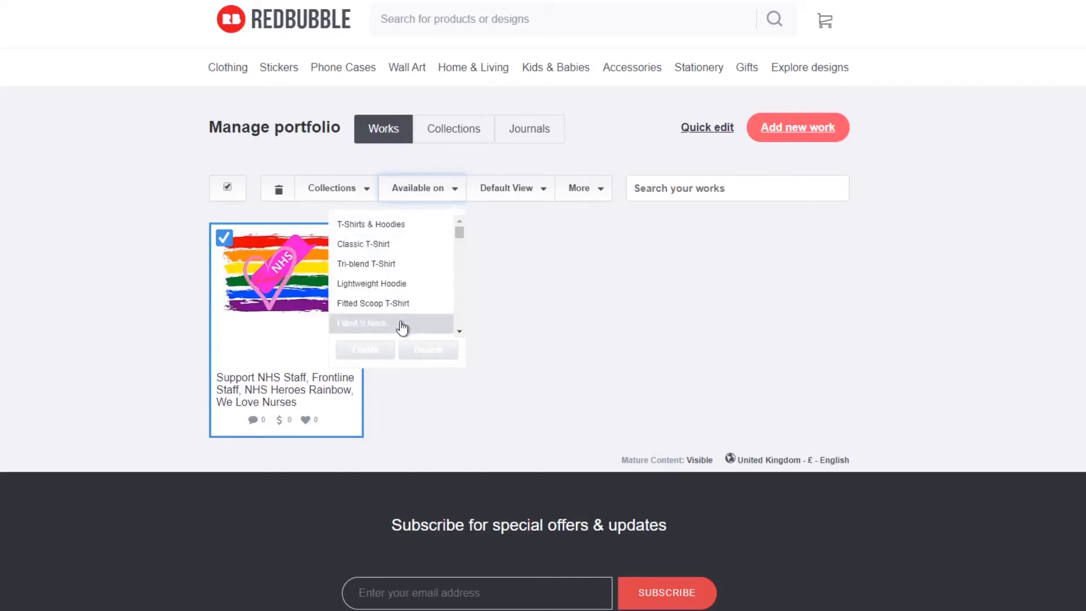
click(405, 229)
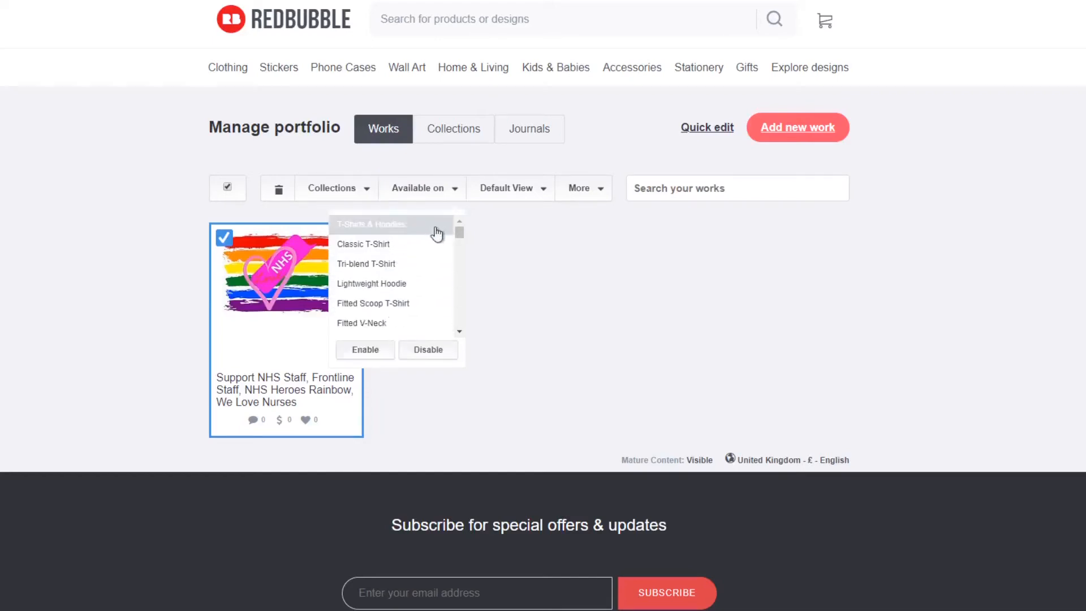
click(379, 351)
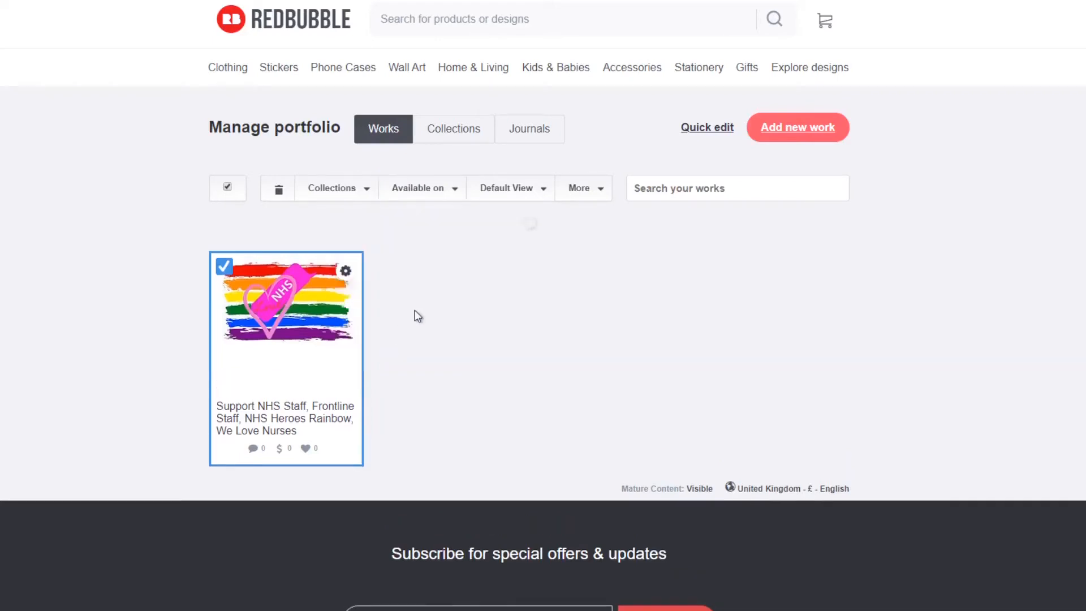
Set the default view of the selected NHS rainbow work to Optimized (recommended).
click(522, 197)
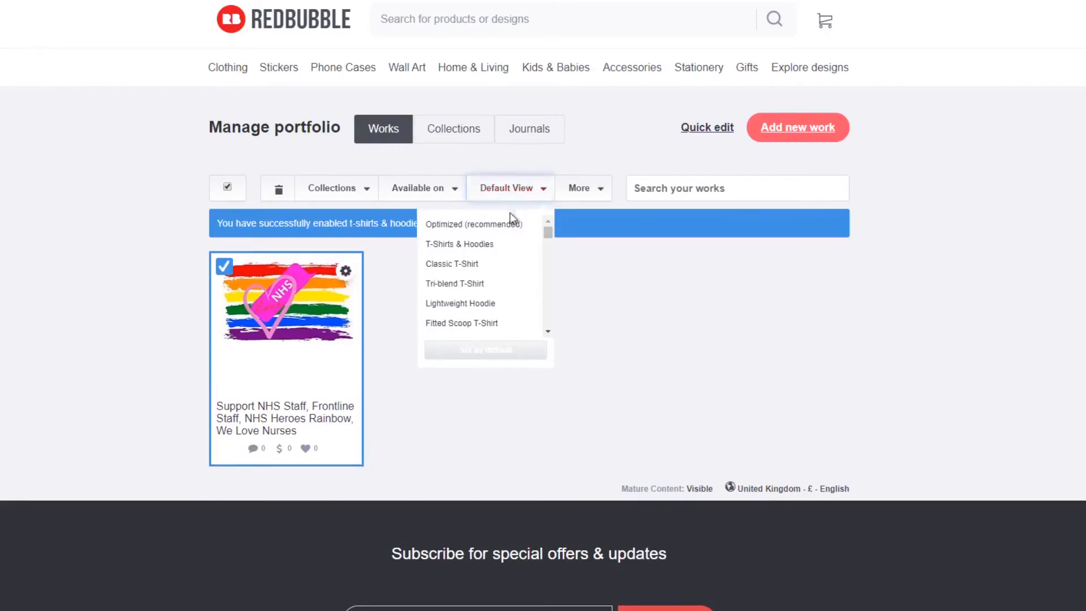
click(511, 225)
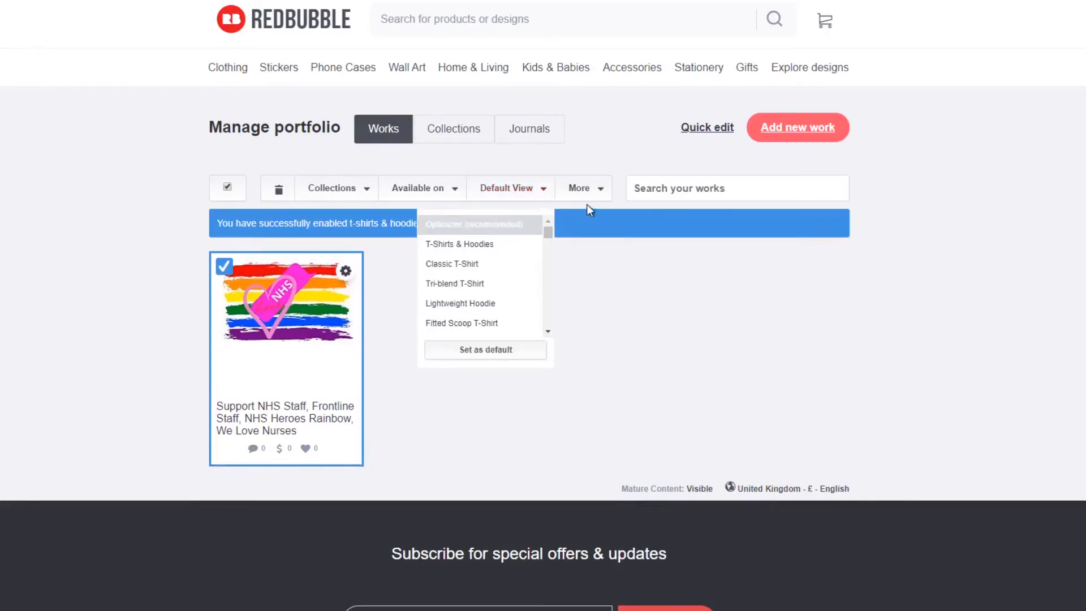
click(484, 349)
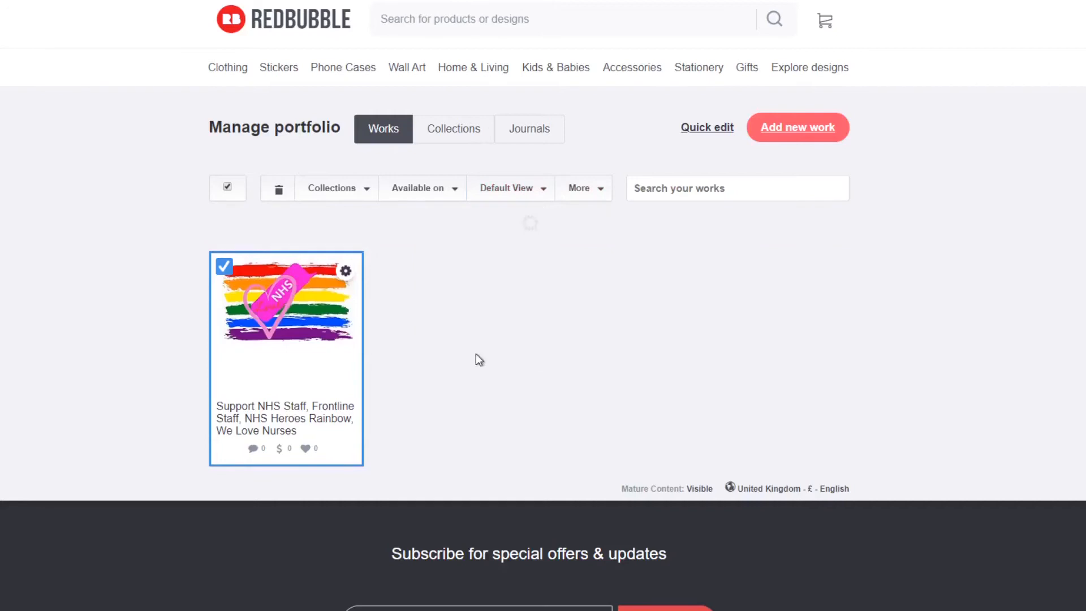
Make the selected NHS rainbow work public so that anyone can see it.
click(600, 196)
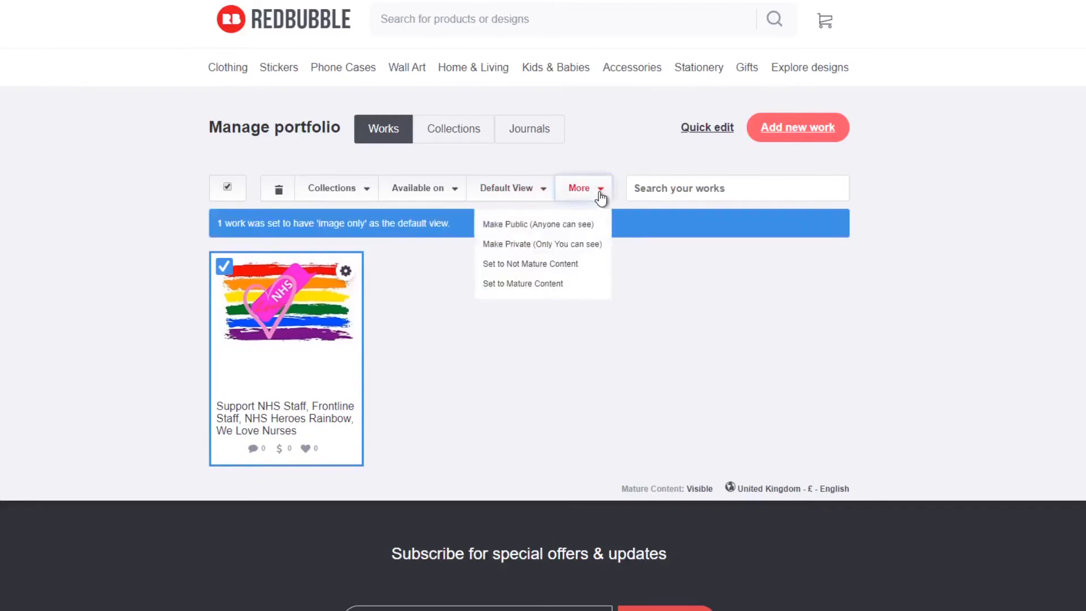
click(578, 233)
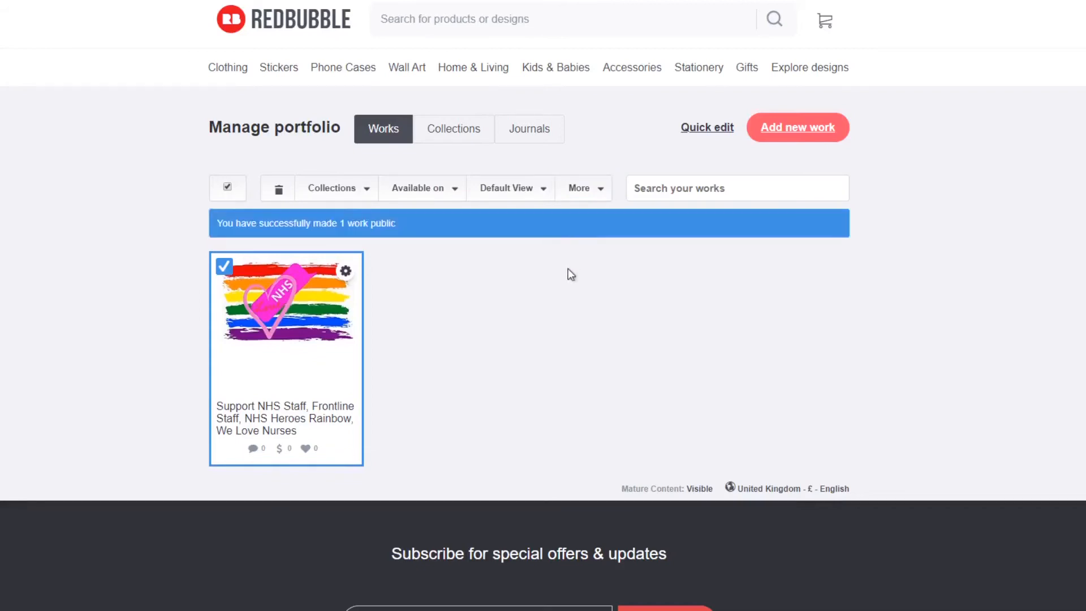
click(370, 192)
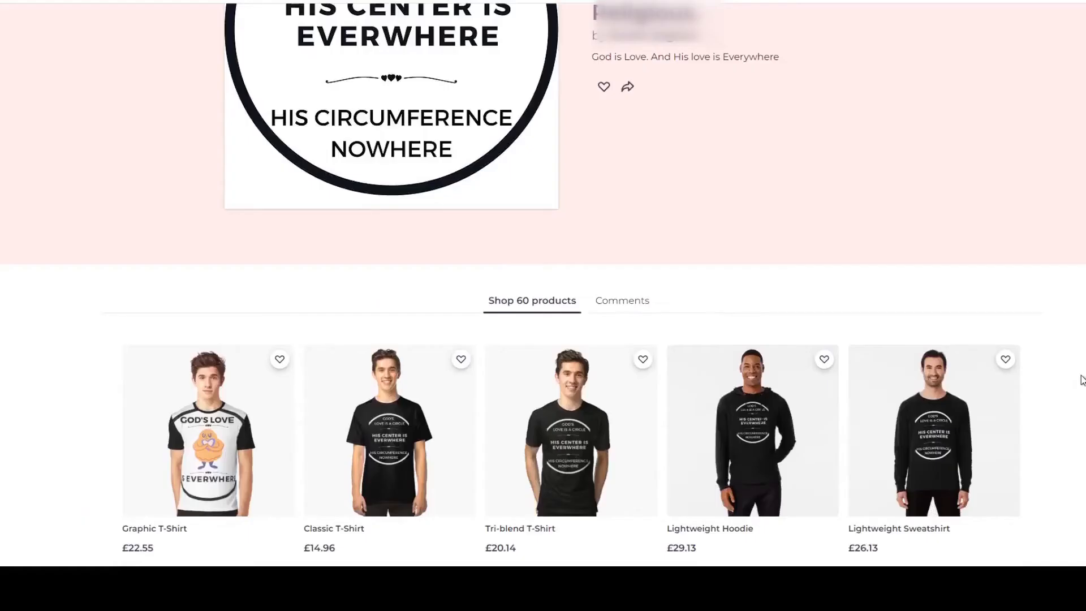
Look through all the products offered with the "God's Love Is a Circle" design, from T-shirts to stickers, and their prices.
scroll(1082, 380, down, 3)
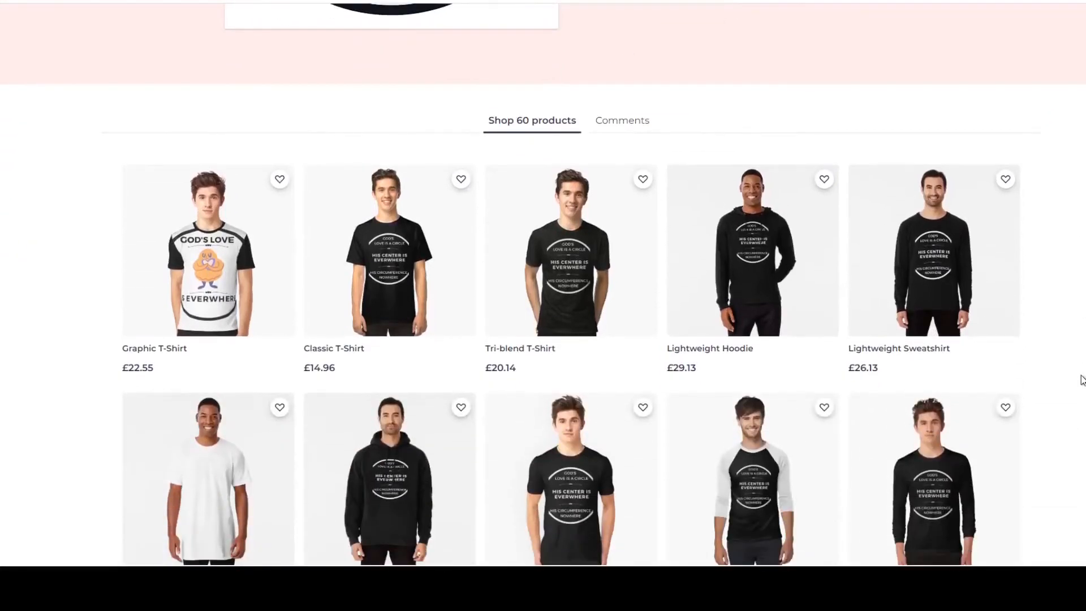
scroll(1082, 380, down, 3)
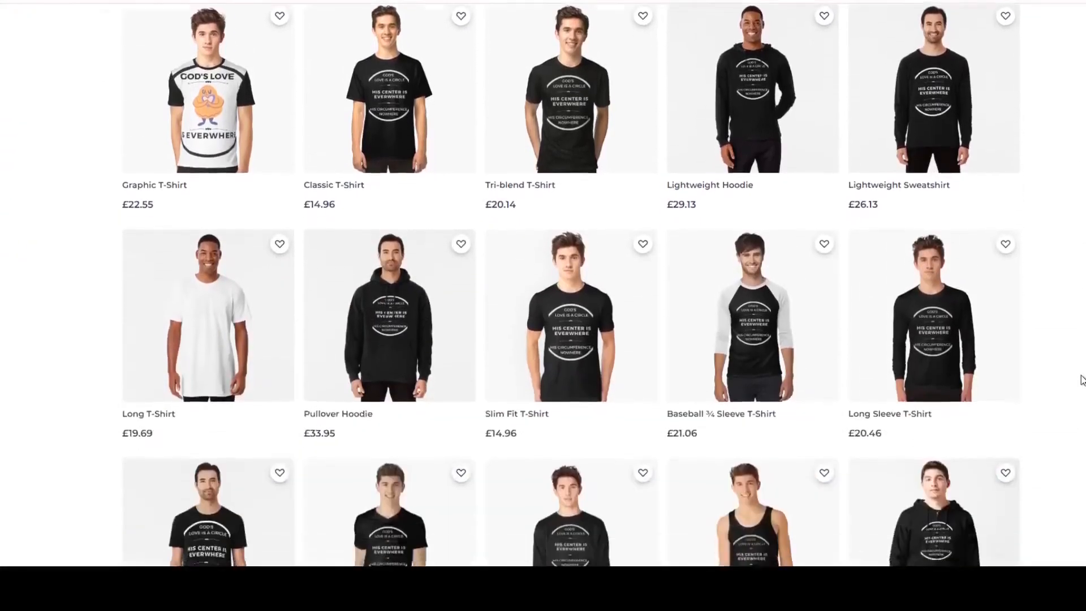
scroll(1082, 380, down, 3)
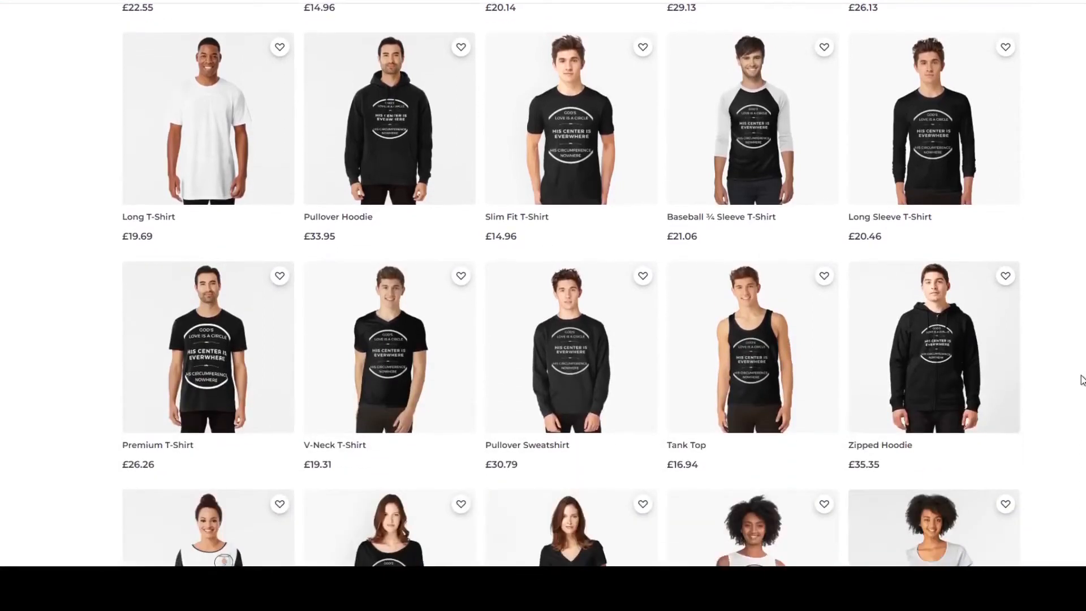
scroll(1082, 380, down, 3)
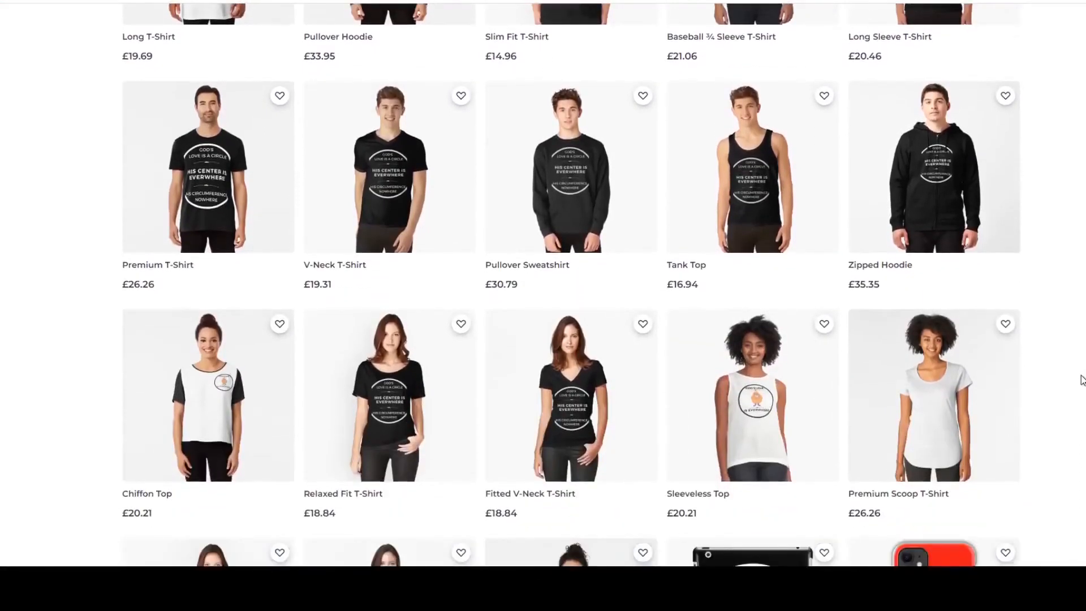
scroll(1082, 380, down, 2)
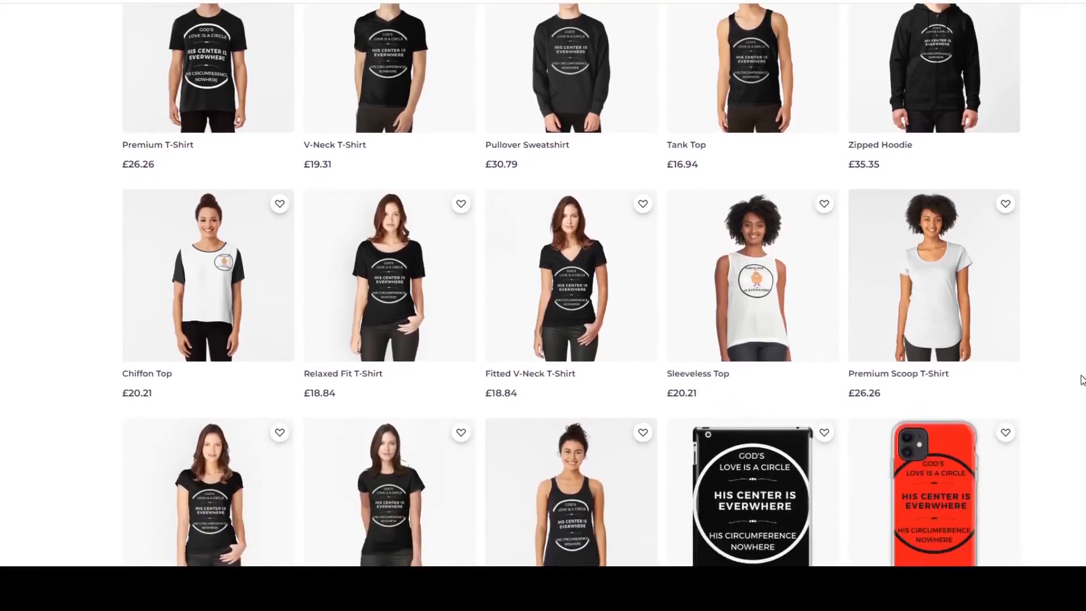
scroll(1082, 380, down, 2)
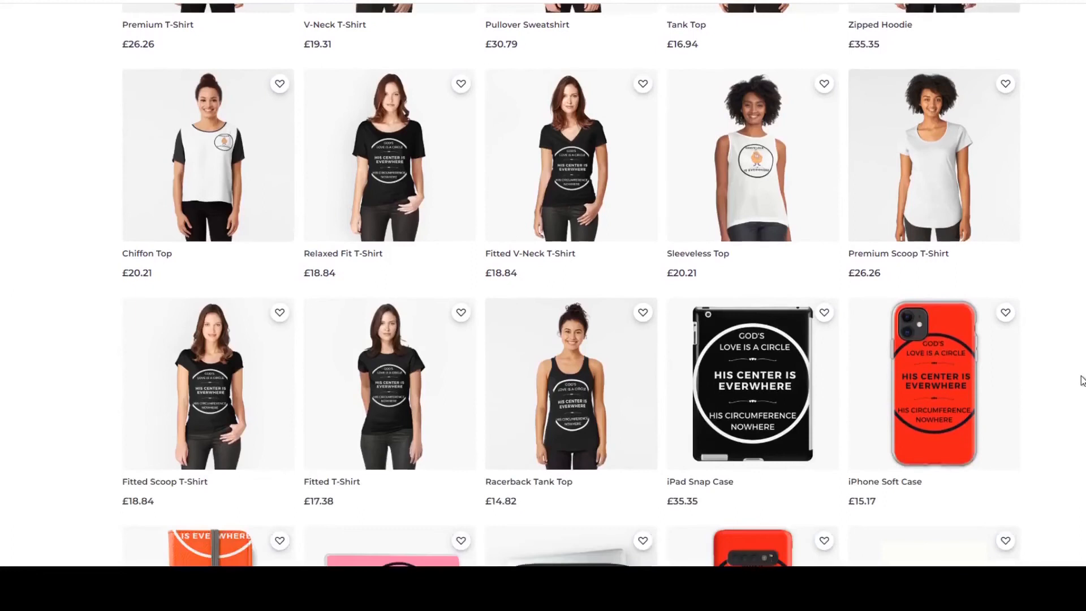
scroll(1082, 380, down, 2)
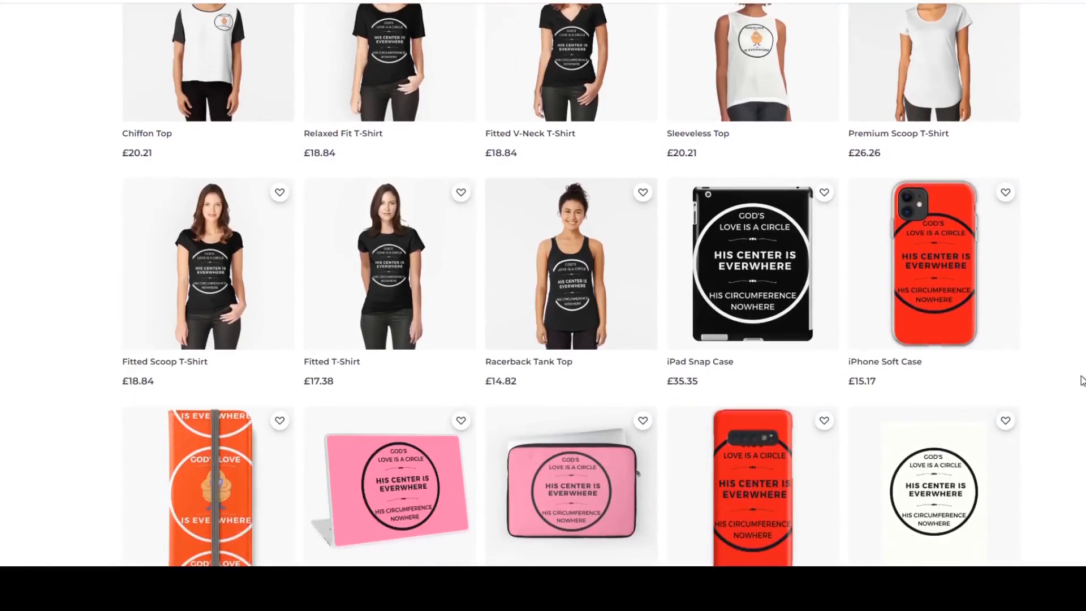
scroll(1082, 381, down, 2)
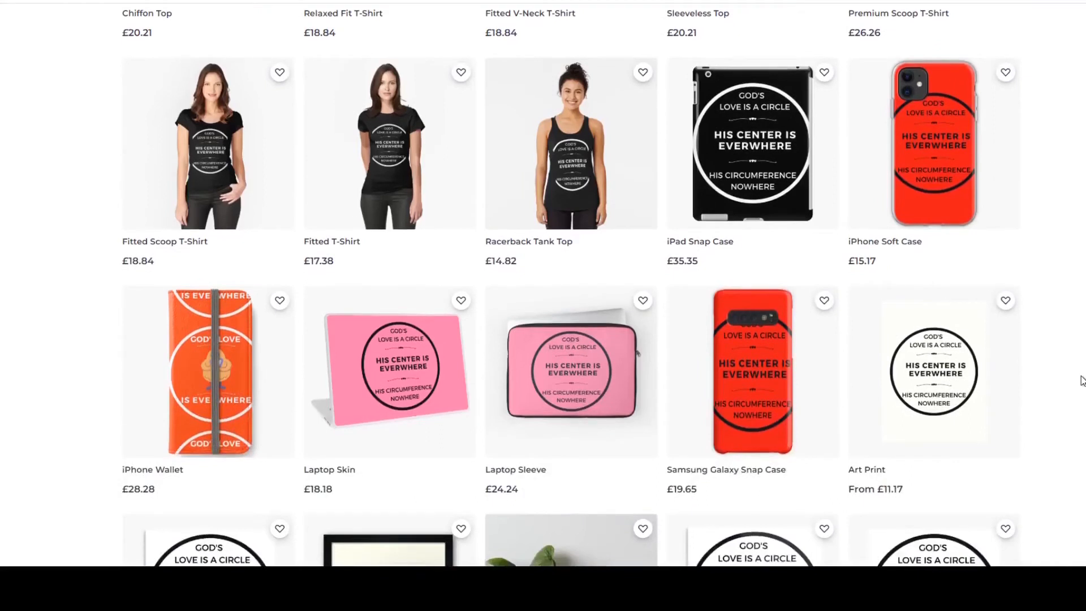
scroll(1082, 381, down, 4)
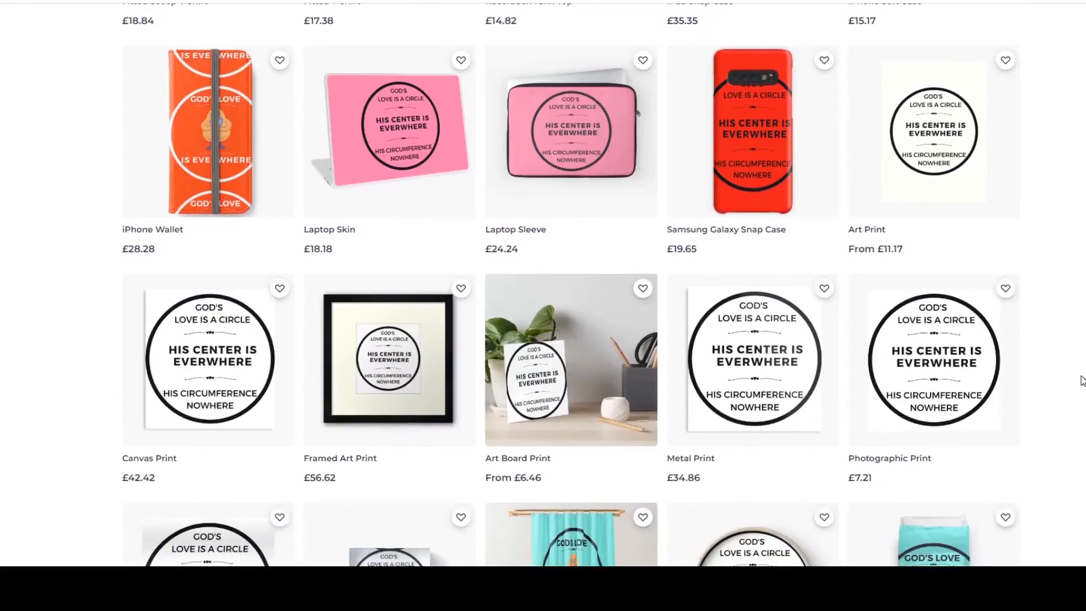
scroll(1082, 380, down, 2)
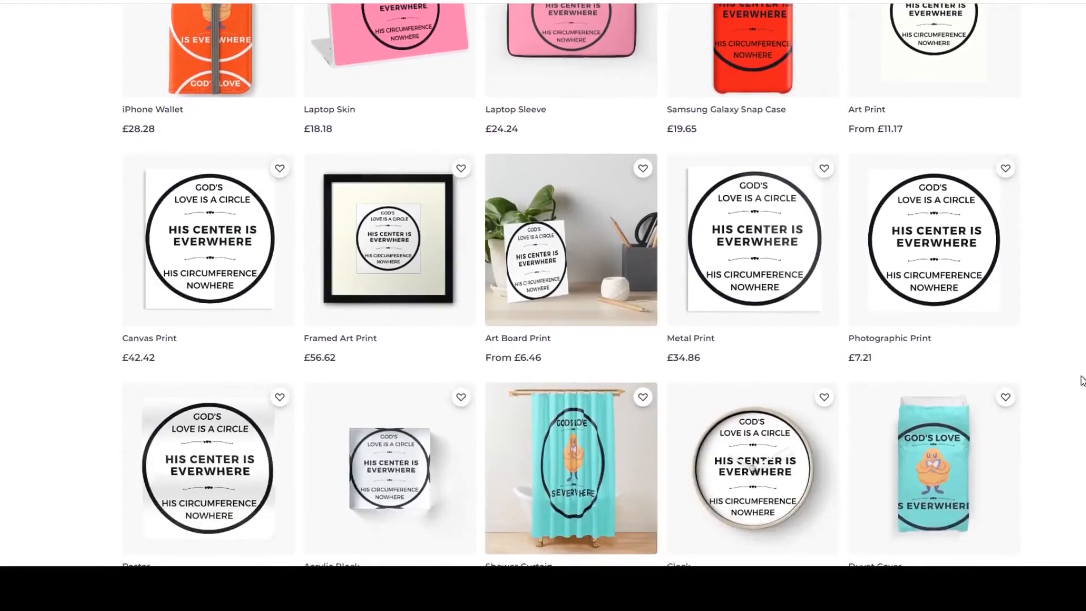
scroll(1082, 380, down, 1)
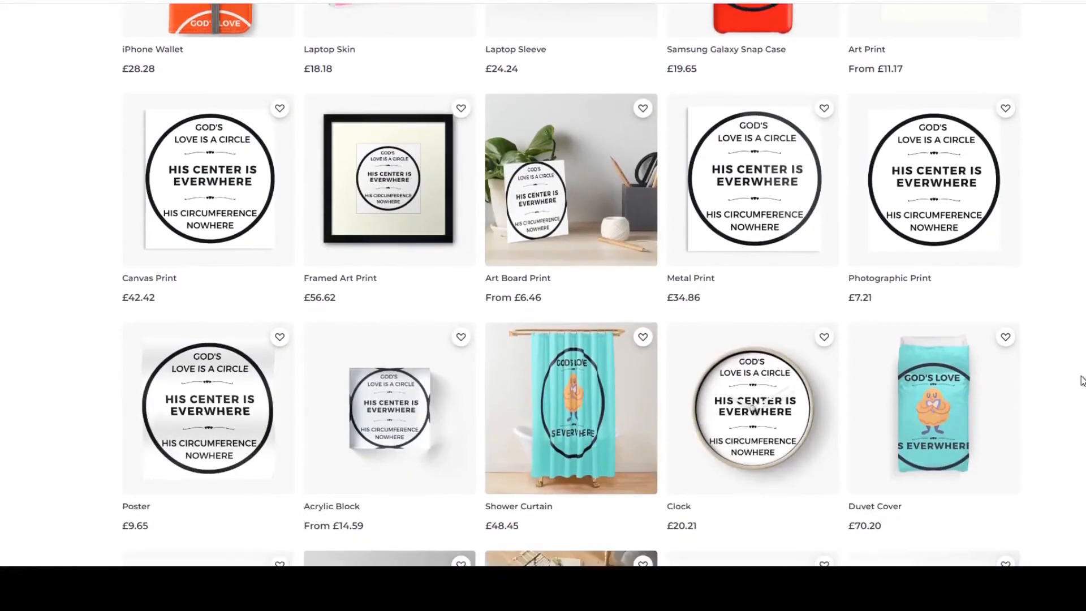
scroll(1082, 381, down, 4)
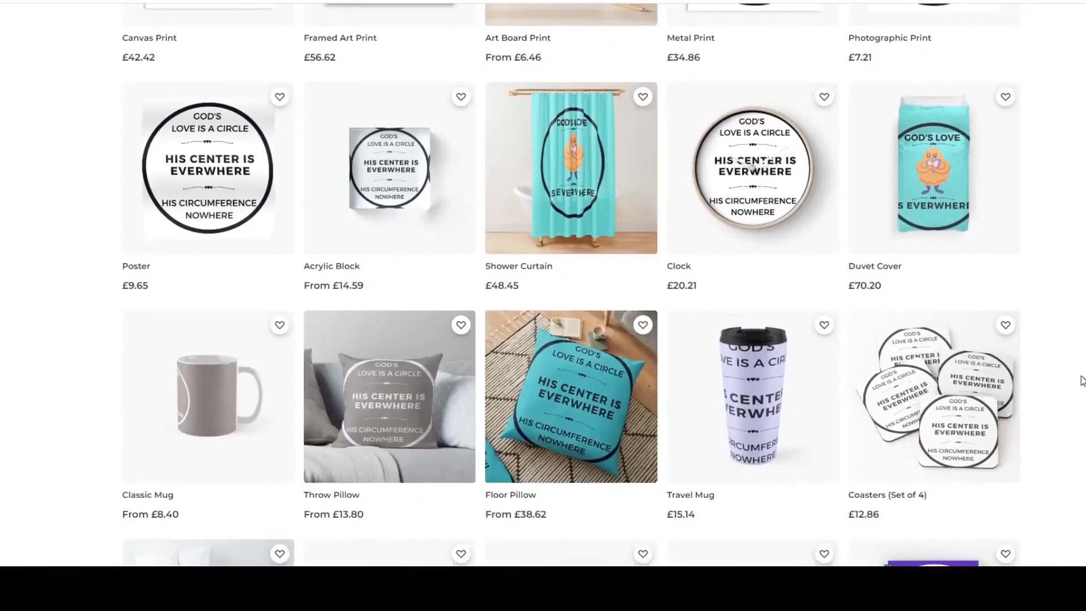
scroll(1082, 380, down, 1)
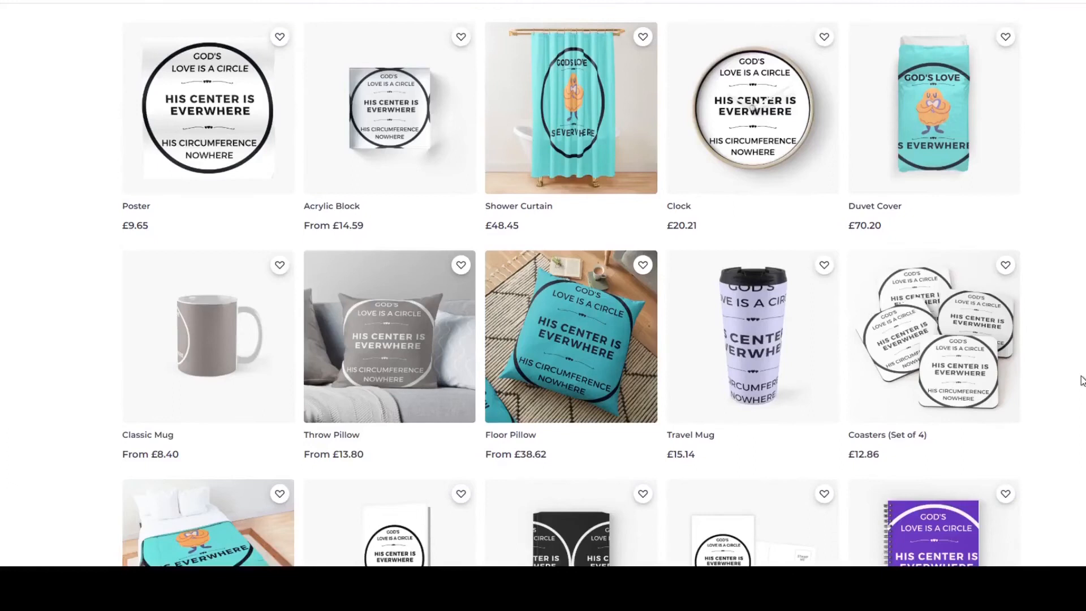
scroll(1082, 380, down, 3)
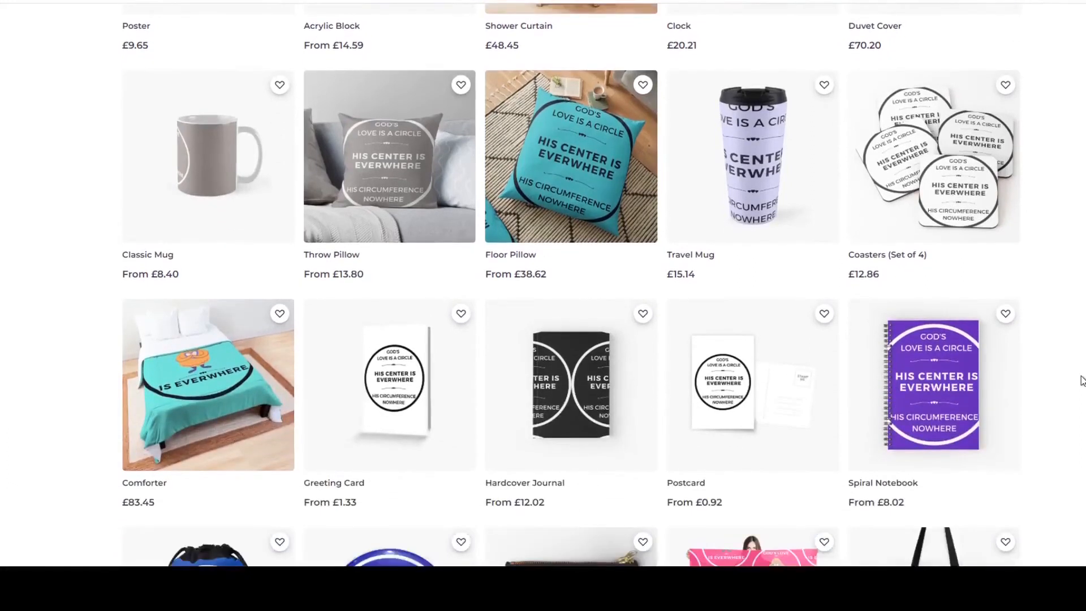
scroll(1083, 380, down, 1)
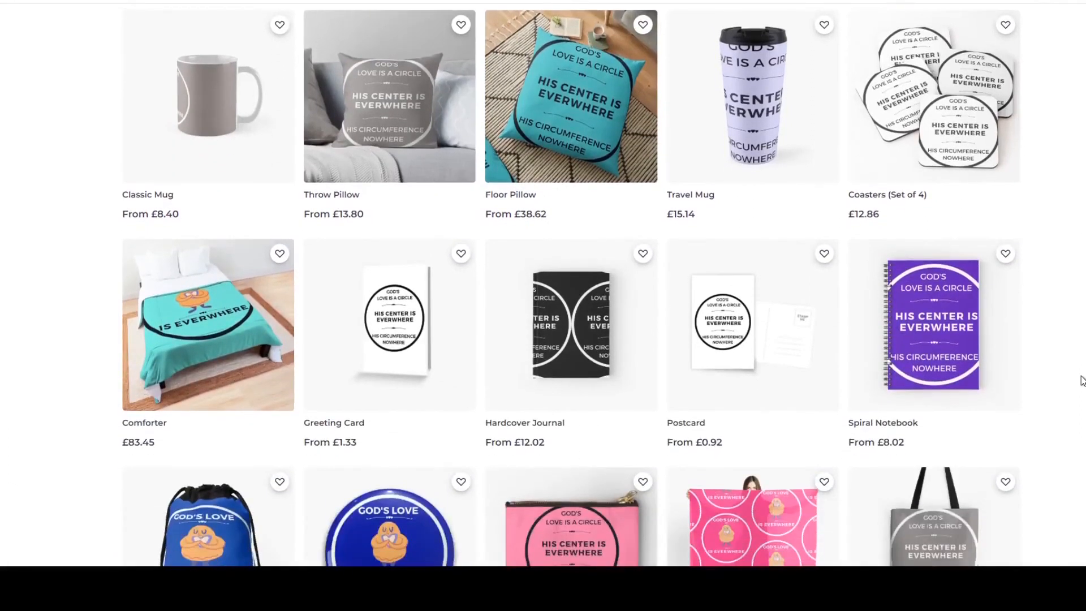
scroll(1082, 380, down, 3)
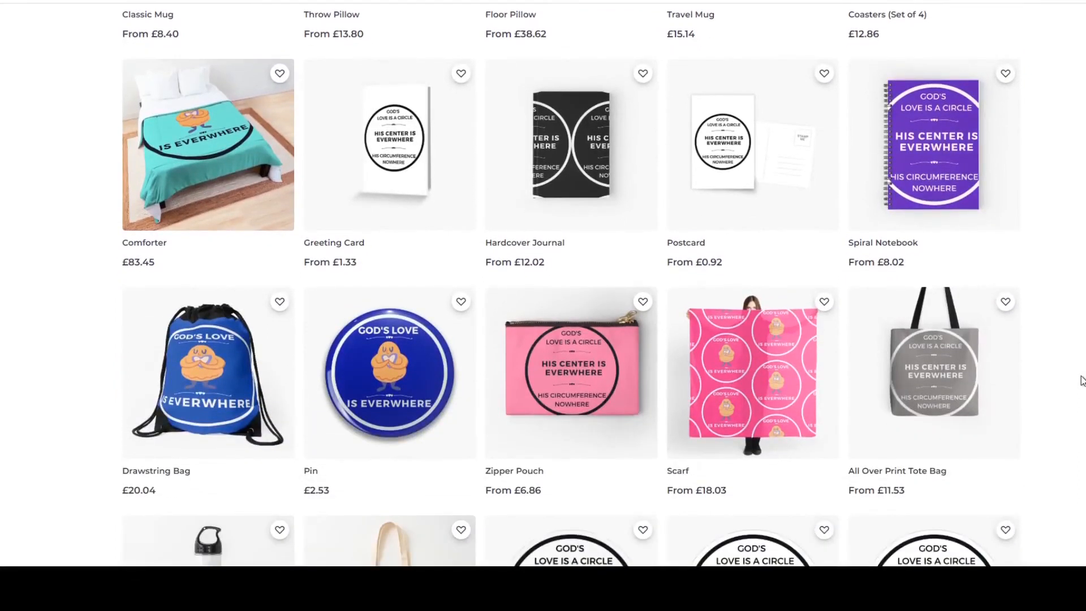
scroll(1082, 380, down, 4)
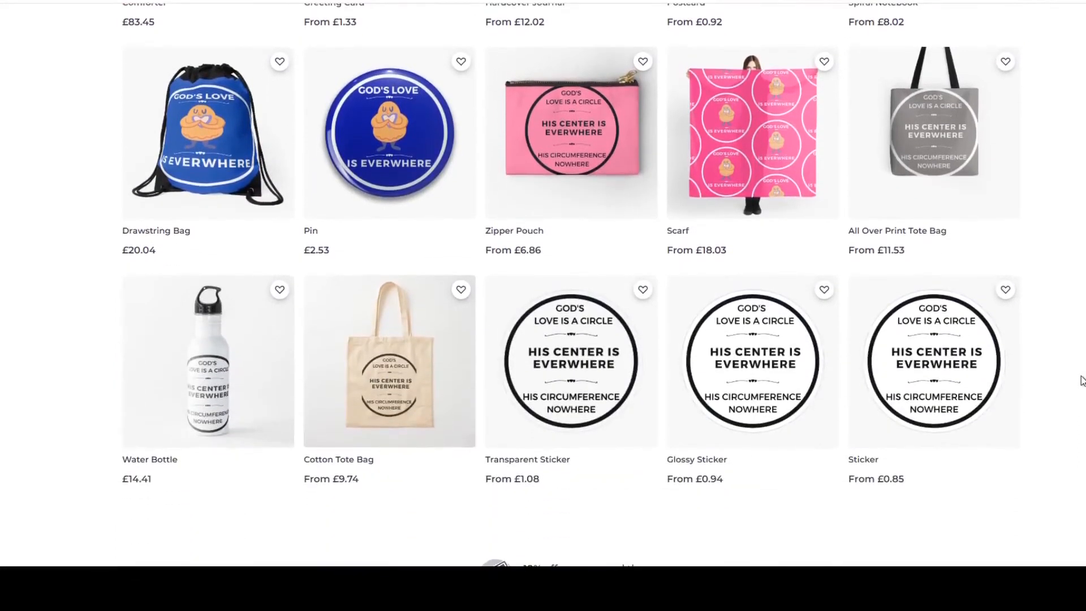
scroll(1082, 380, down, 3)
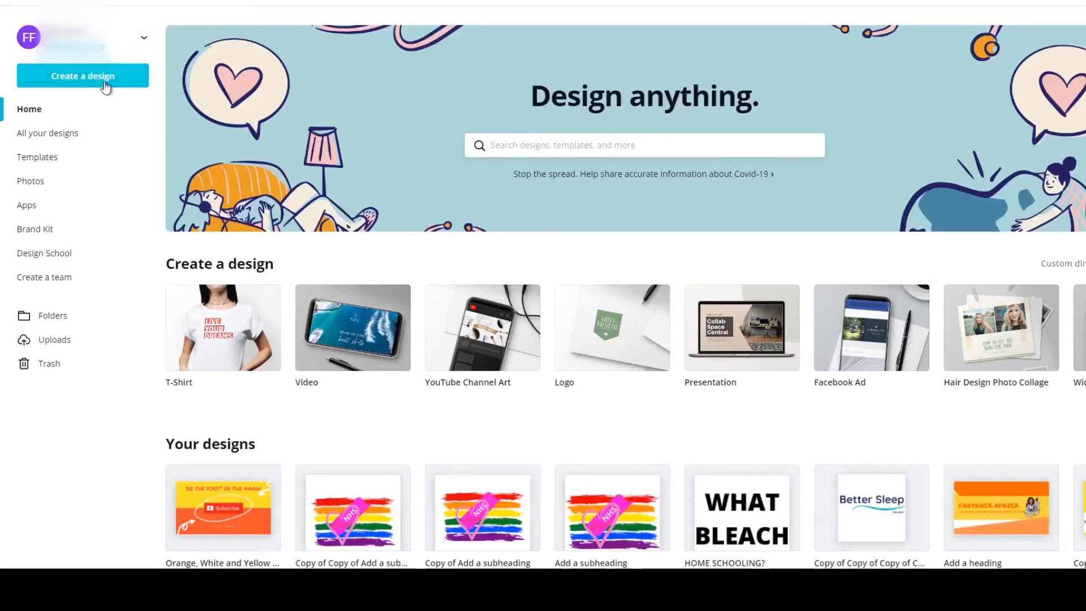
In Canva, create a blank design with custom dimensions of 50 in width by 54 in height.
click(105, 82)
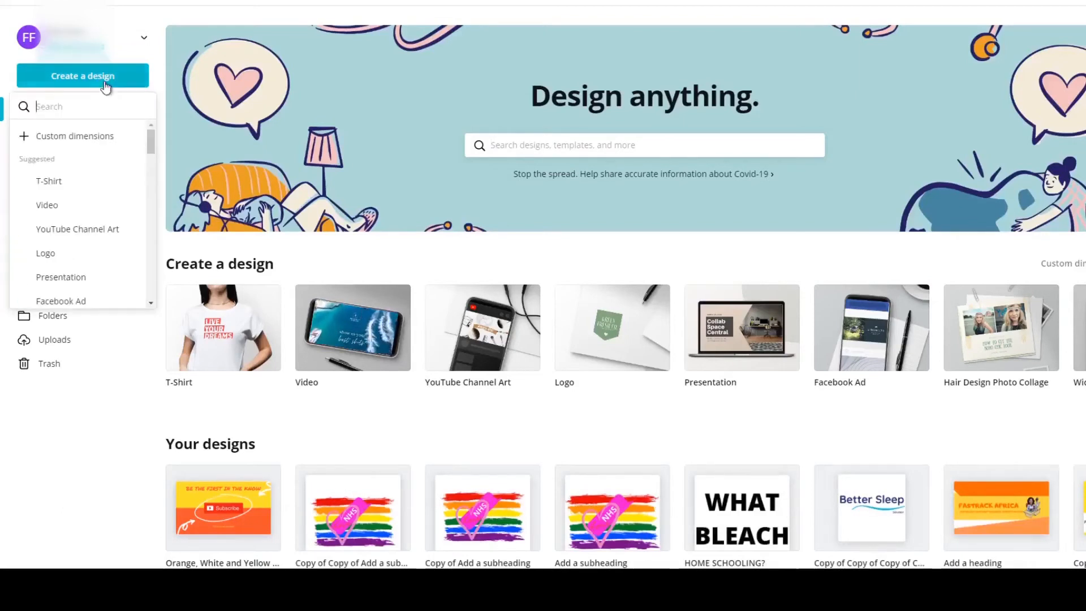
click(92, 141)
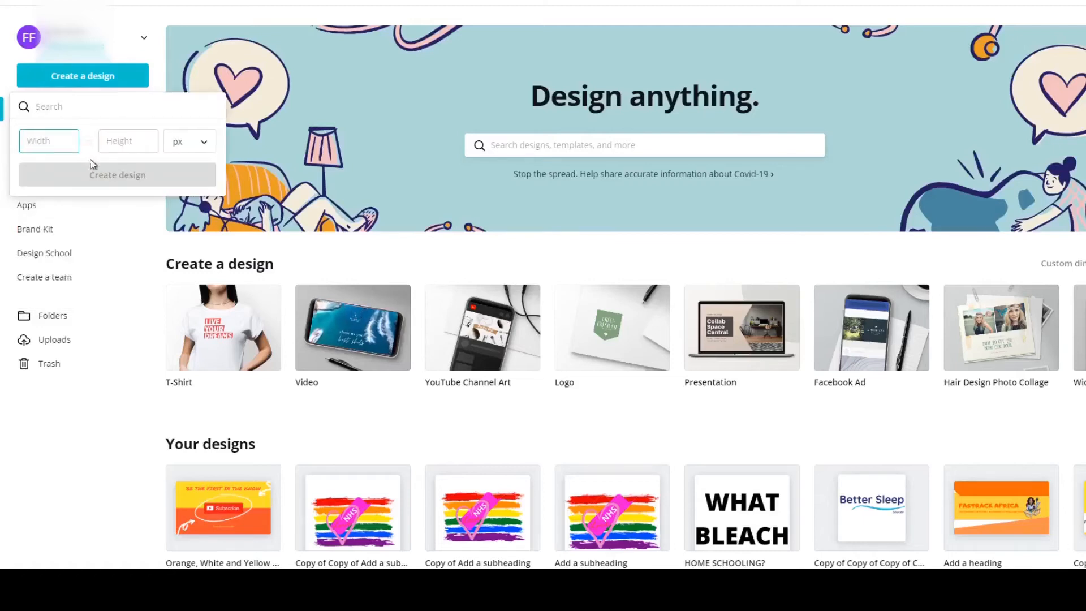
click(198, 145)
click(196, 165)
click(76, 142)
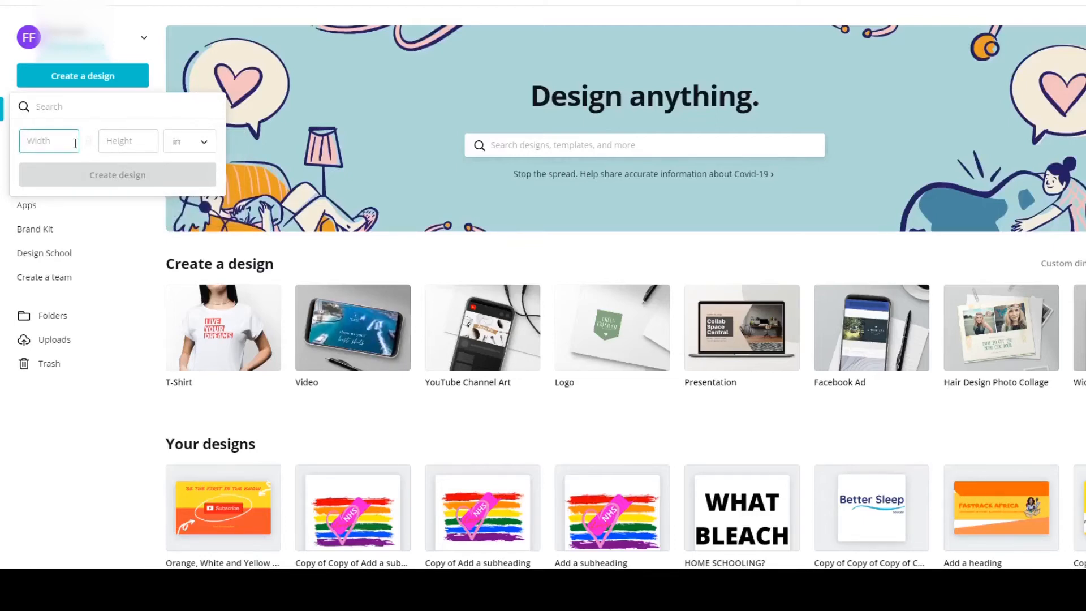
text(50)
click(153, 145)
text(554)
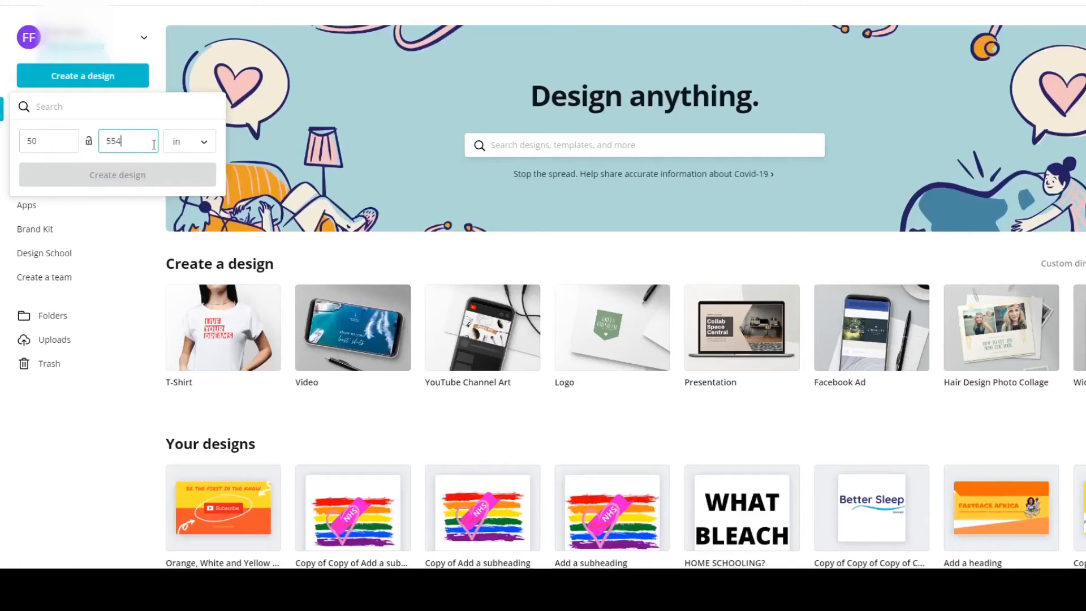
key(BackSpace)
key(BackSpace)
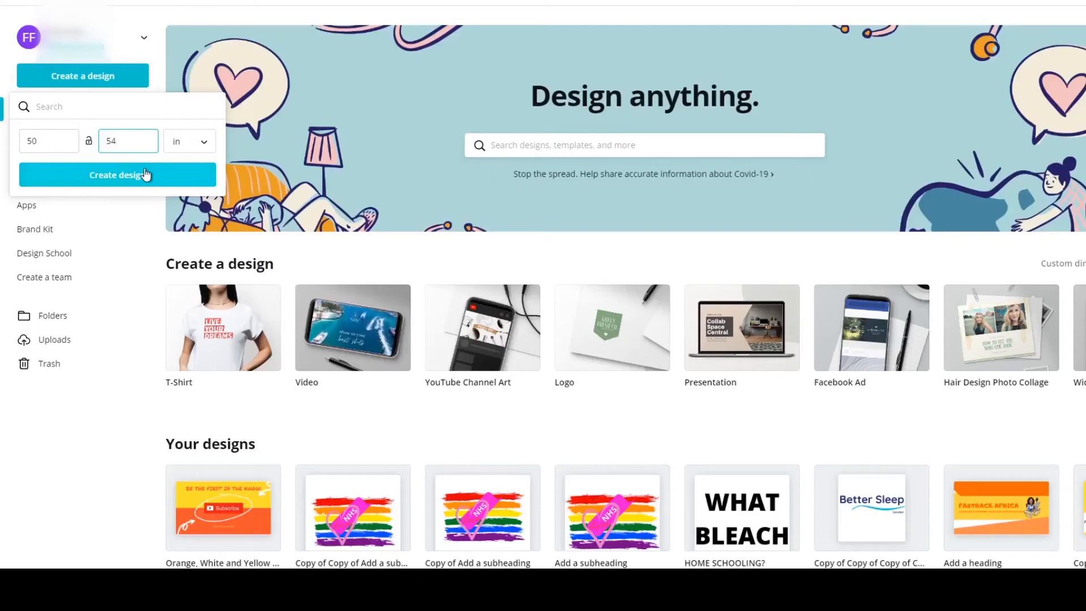
click(130, 185)
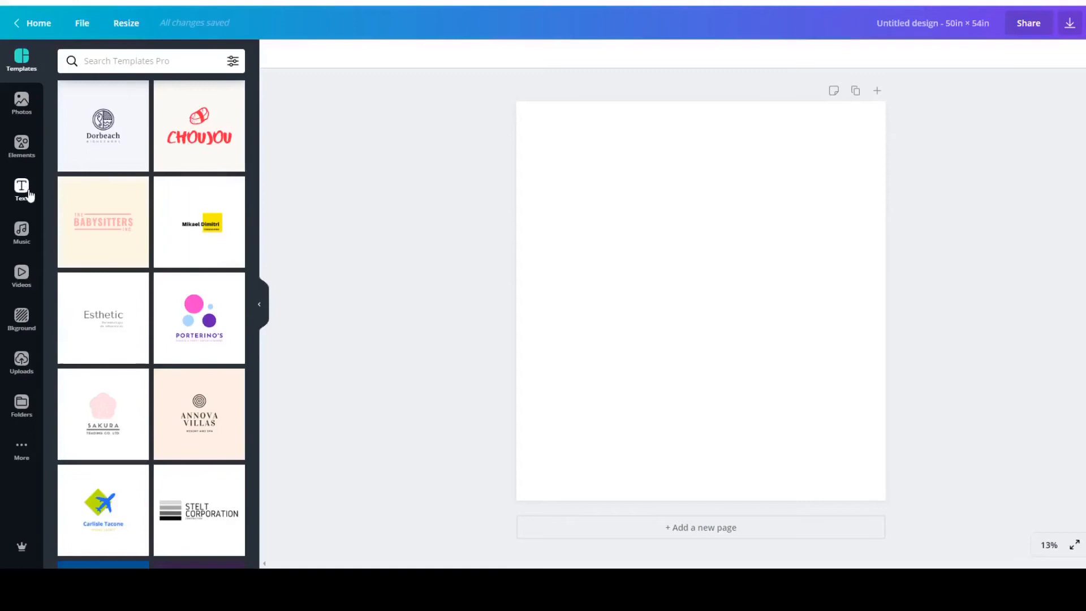
Add a heading reading "WHAT BLEACH" to the blank page.
click(29, 192)
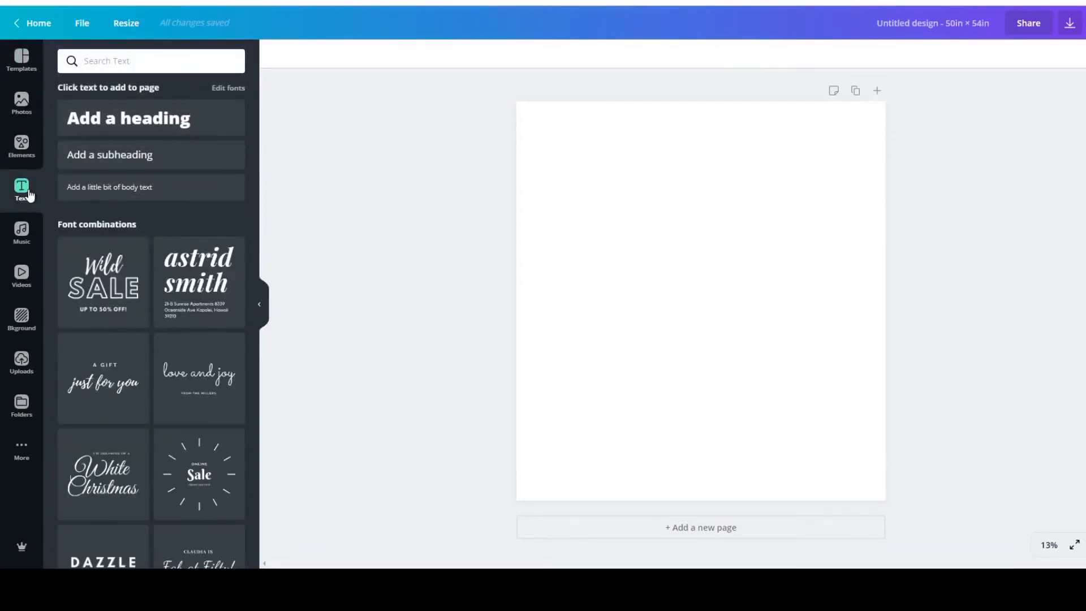
click(146, 118)
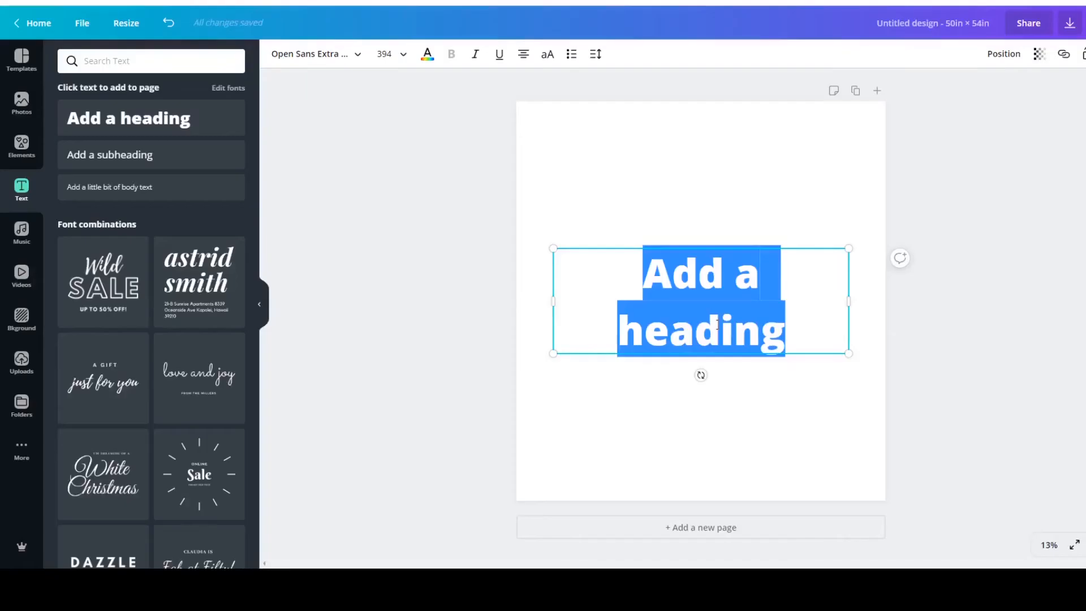
text(W)
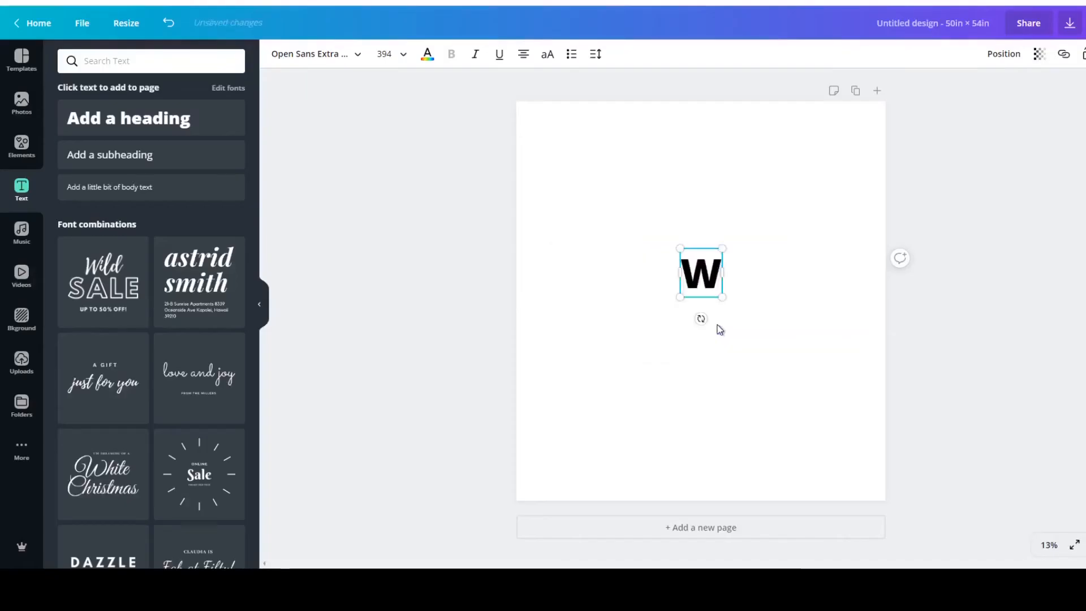
text(HAT BLAC)
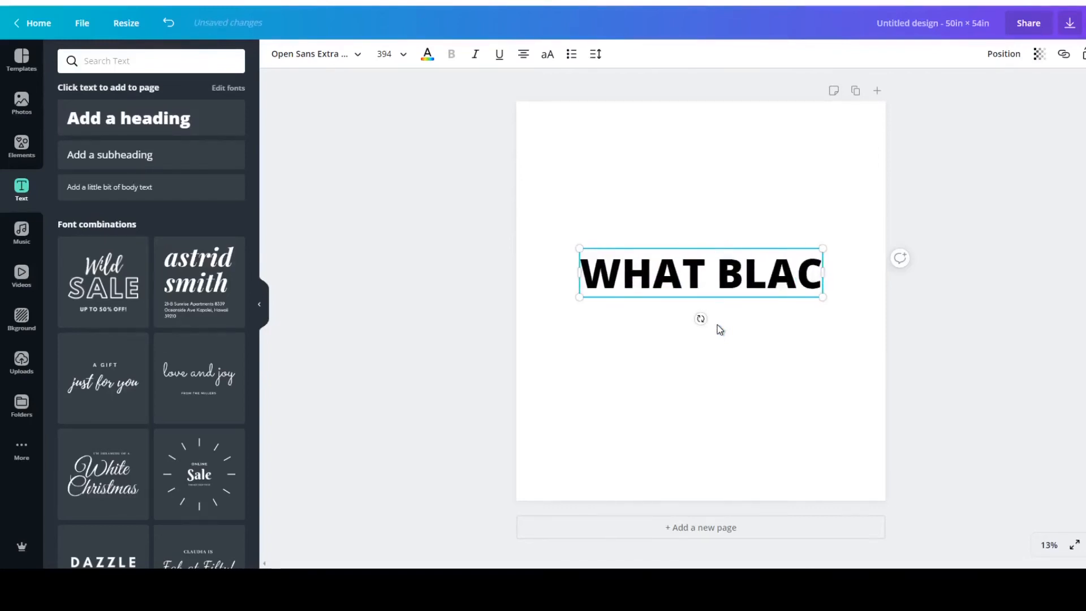
key(BackSpace)
key(BackSpace)
text(EA)
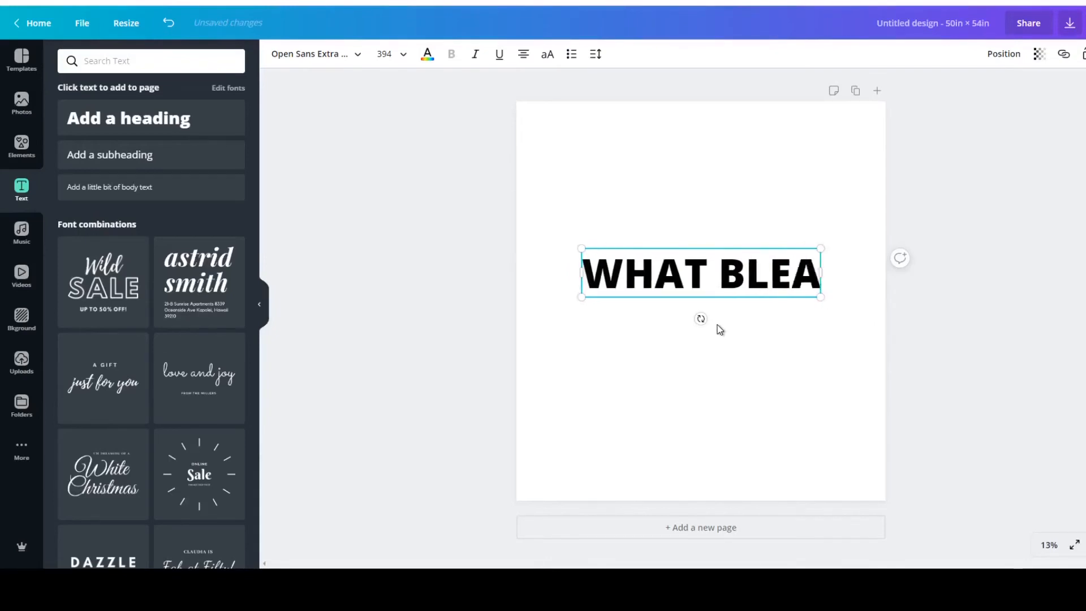
text(CH)
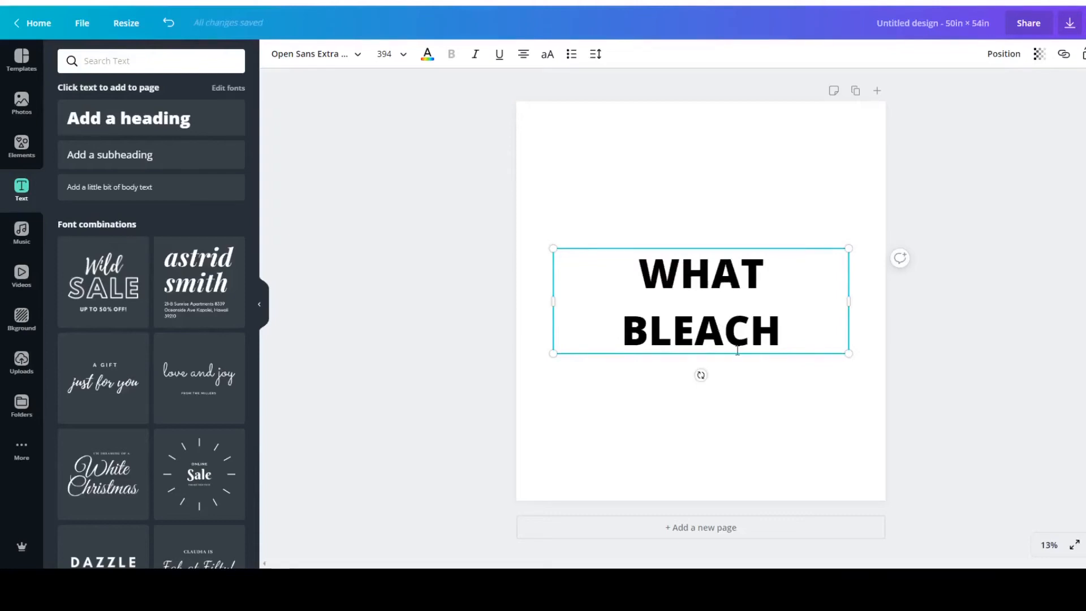
click(605, 395)
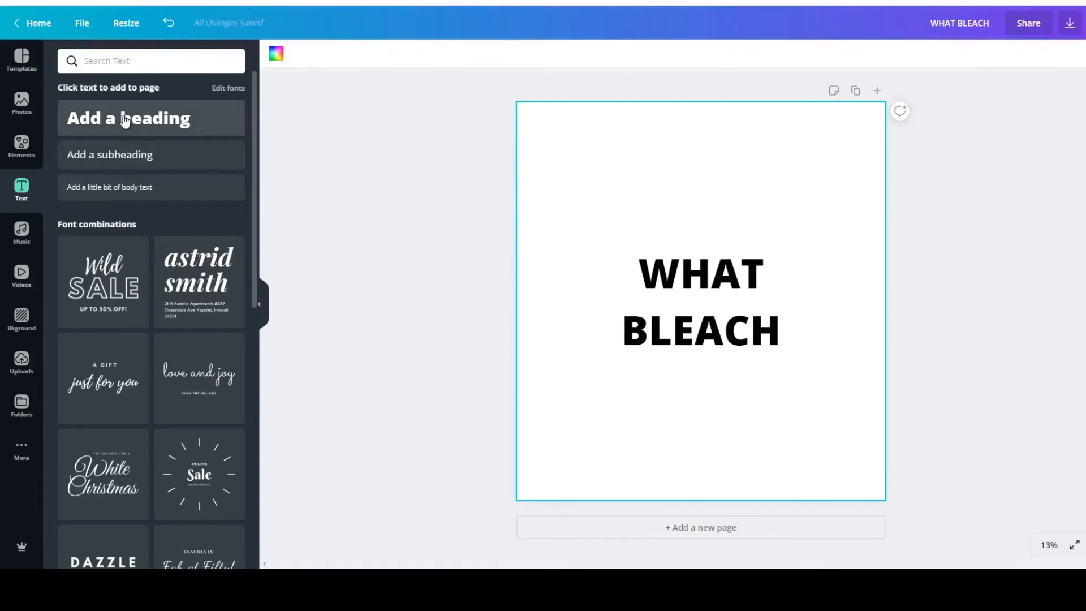
Add a subheading text box and place it directly beneath the WHAT BLEACH heading.
click(126, 164)
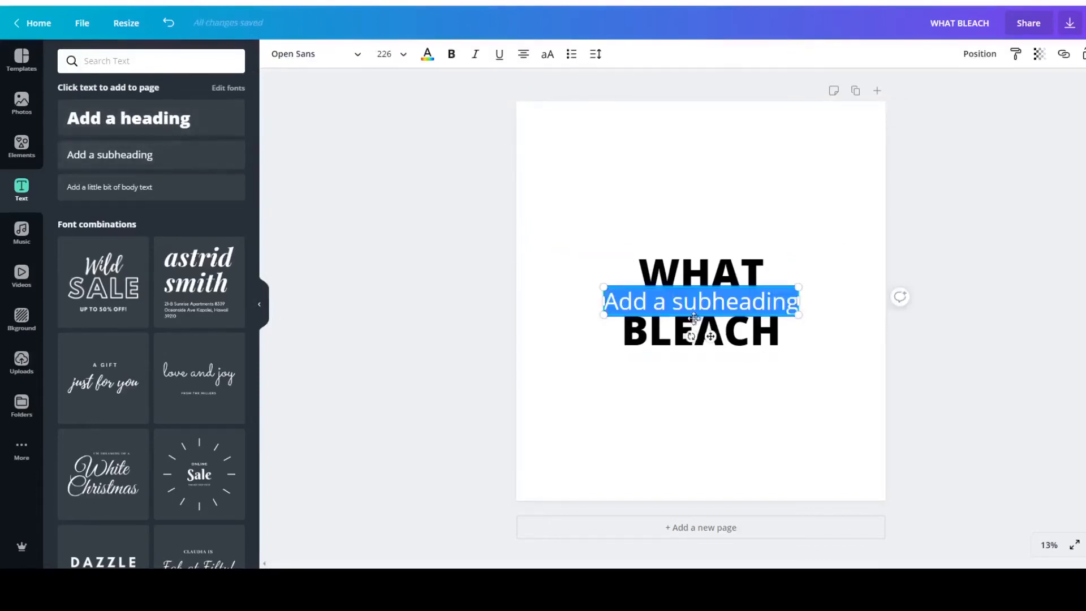
click(715, 306)
click(731, 218)
click(717, 303)
drag(717, 304, 725, 368)
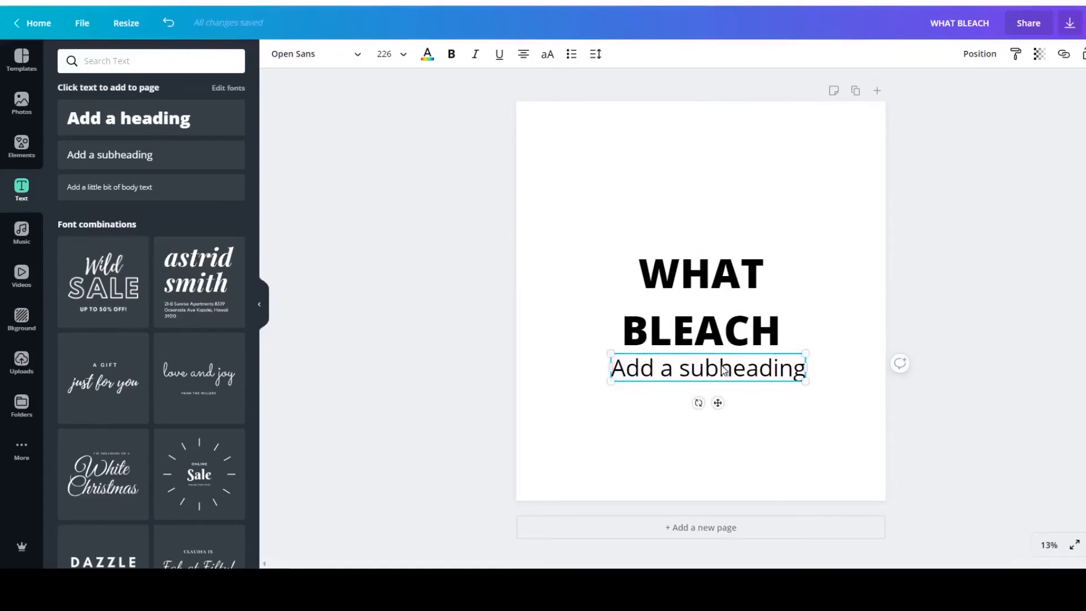
Replace the subheading's placeholder text with "I was ONLY teasing".
double_click(723, 368)
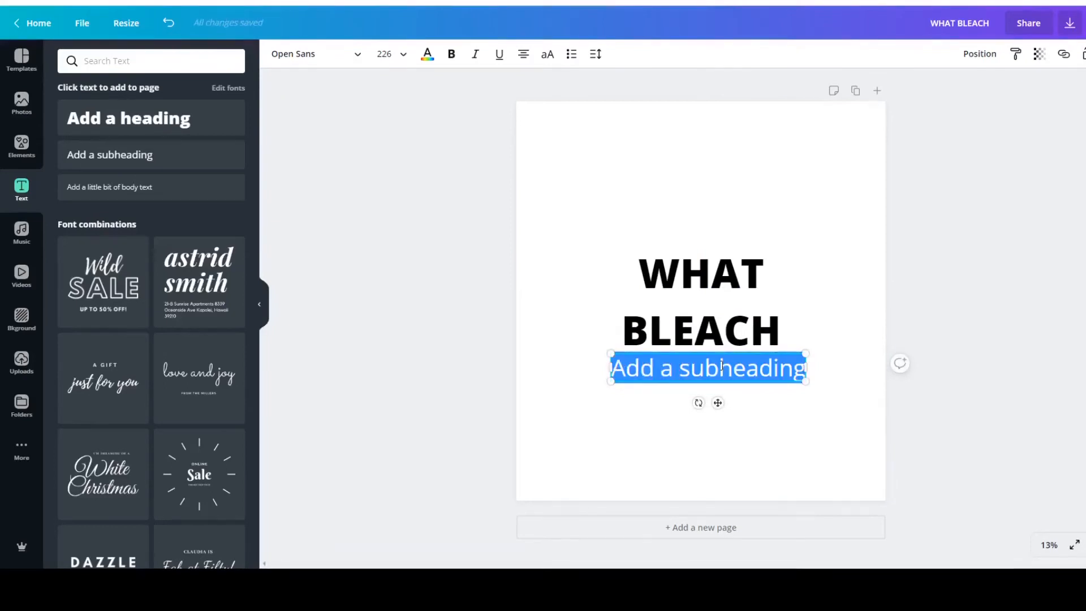
text(i WAS O)
key(BackSpace)
key(BackSpace)
key(BackSpace)
key(BackSpace)
key(BackSpace)
key(BackSpace)
key(BackSpace)
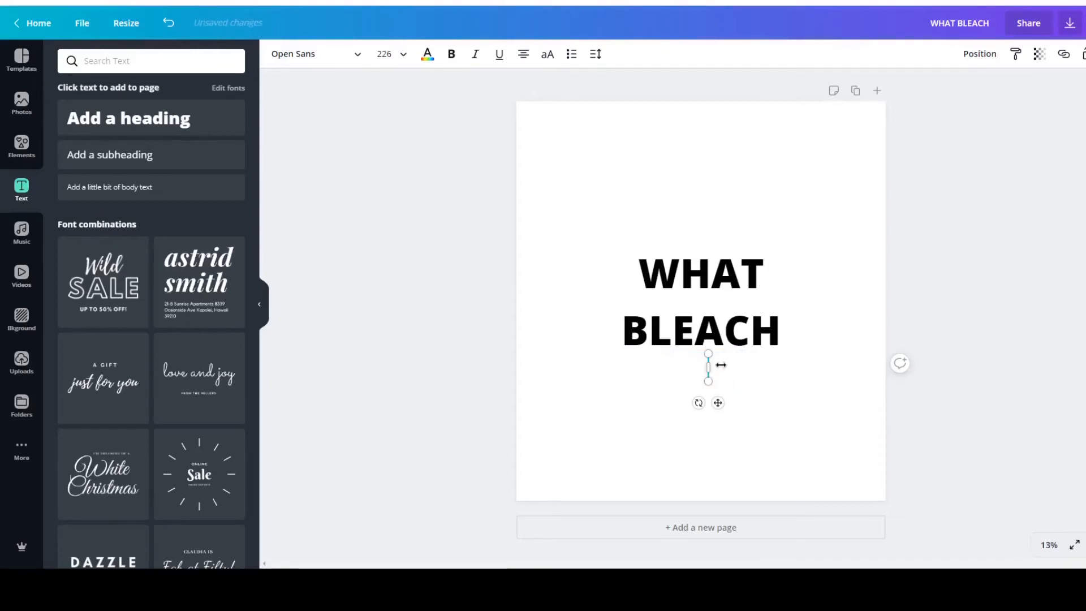
text(I was ONLY)
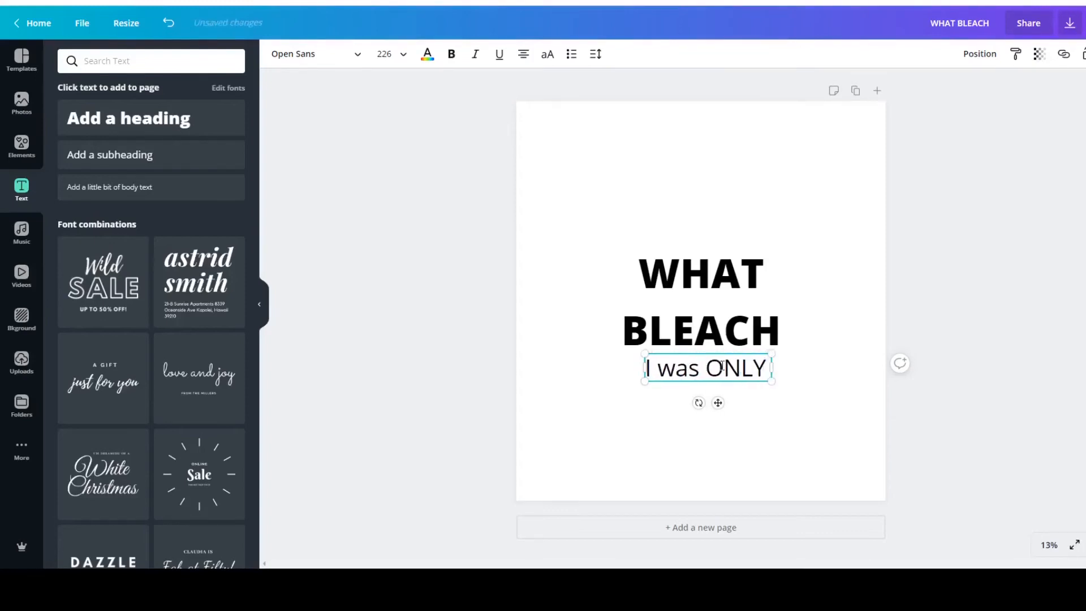
text( teasing)
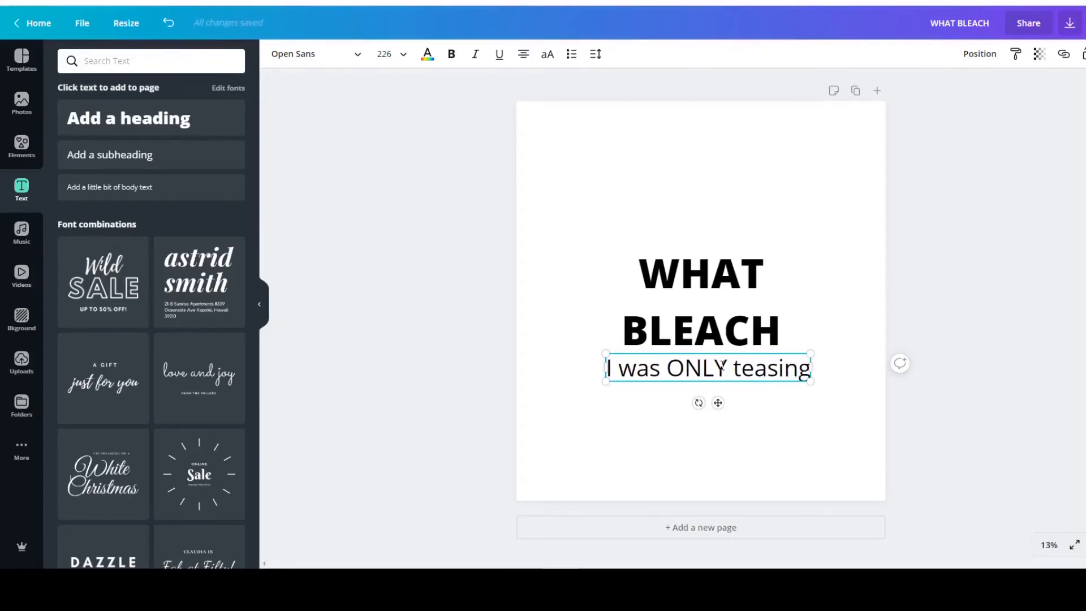
Make the whole "I was ONLY teasing" line bold.
triple_click(761, 371)
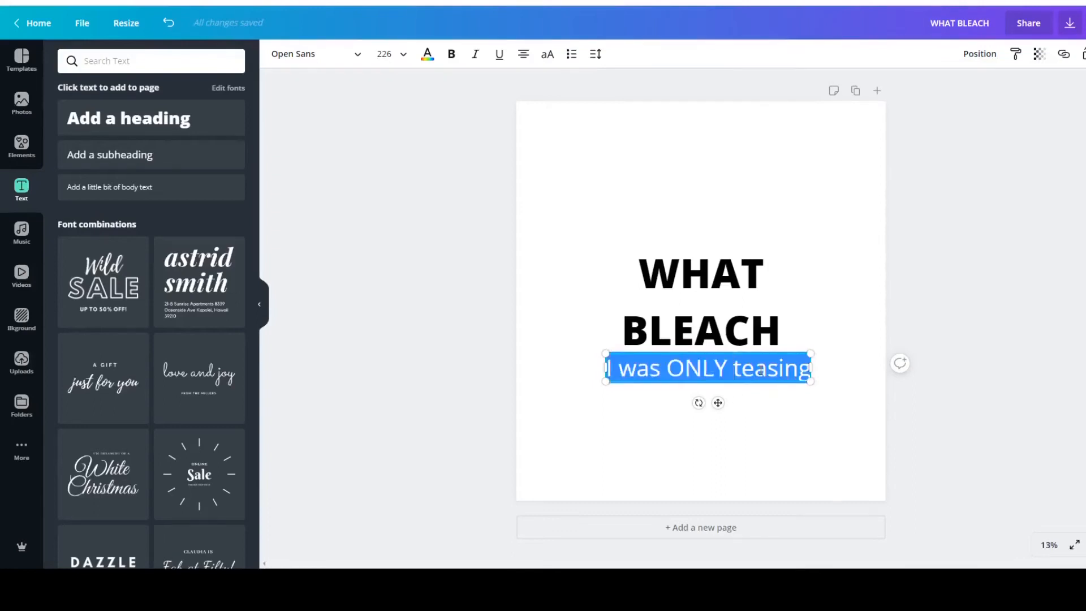
click(454, 54)
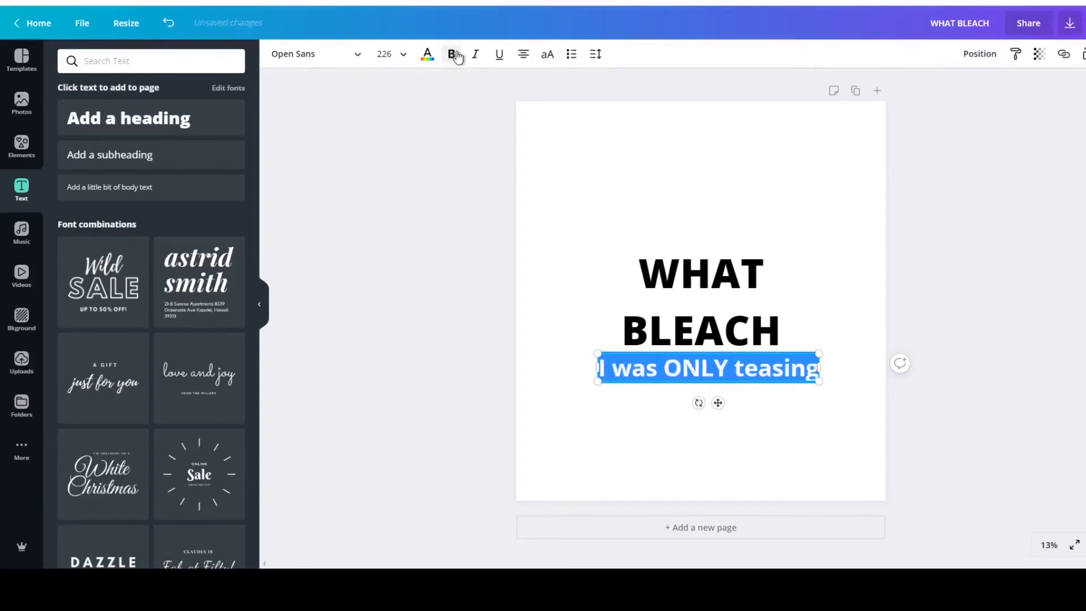
click(698, 223)
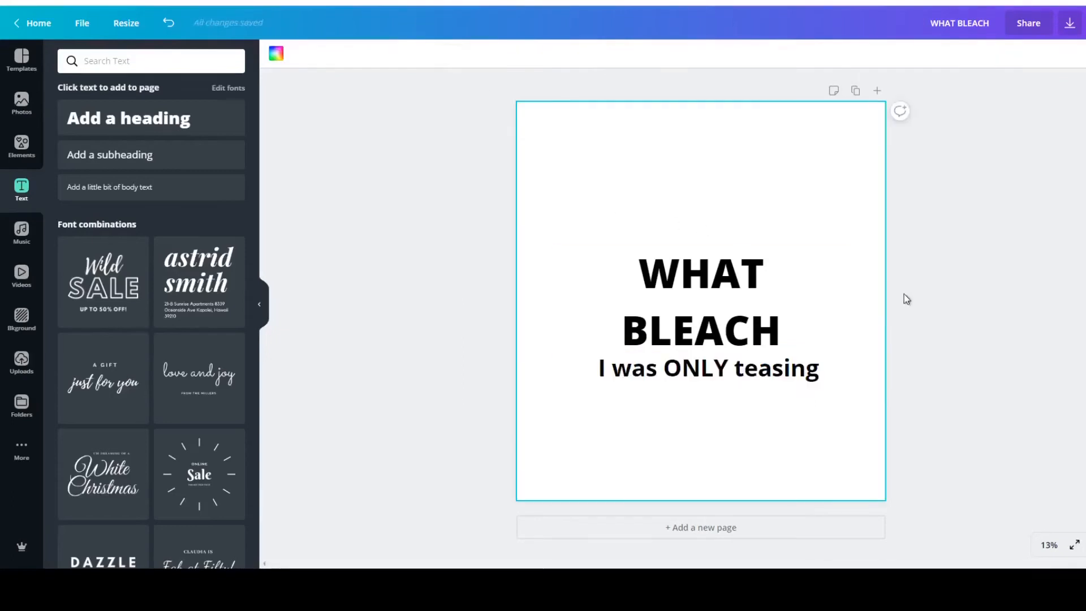
Move the WHAT BLEACH heading higher on the page and bring the "I was ONLY teasing" line up directly beneath it.
click(764, 331)
drag(744, 328, 743, 268)
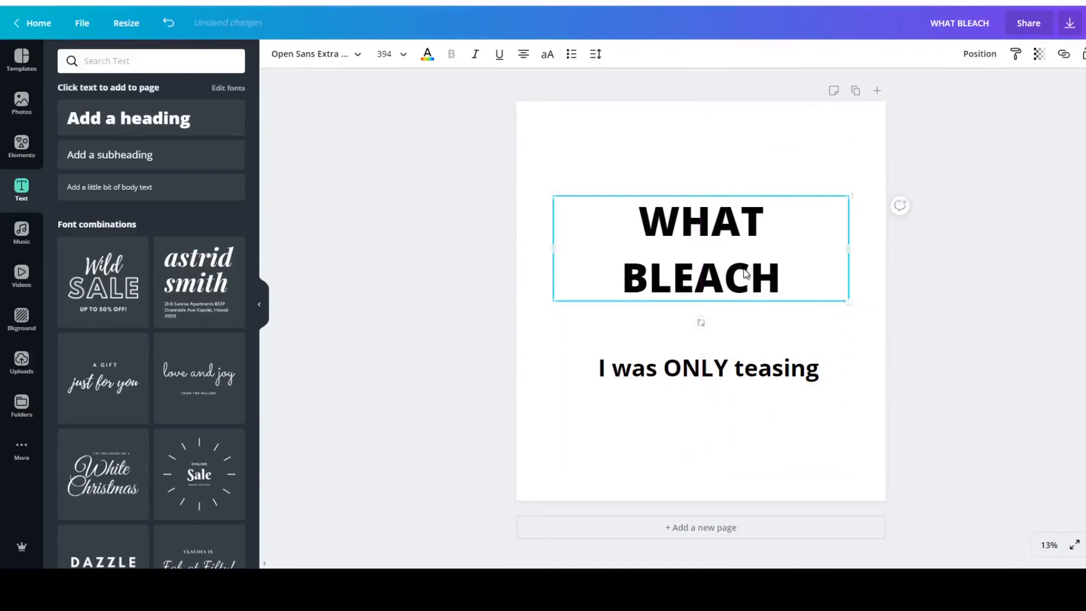
click(714, 383)
double_click(719, 371)
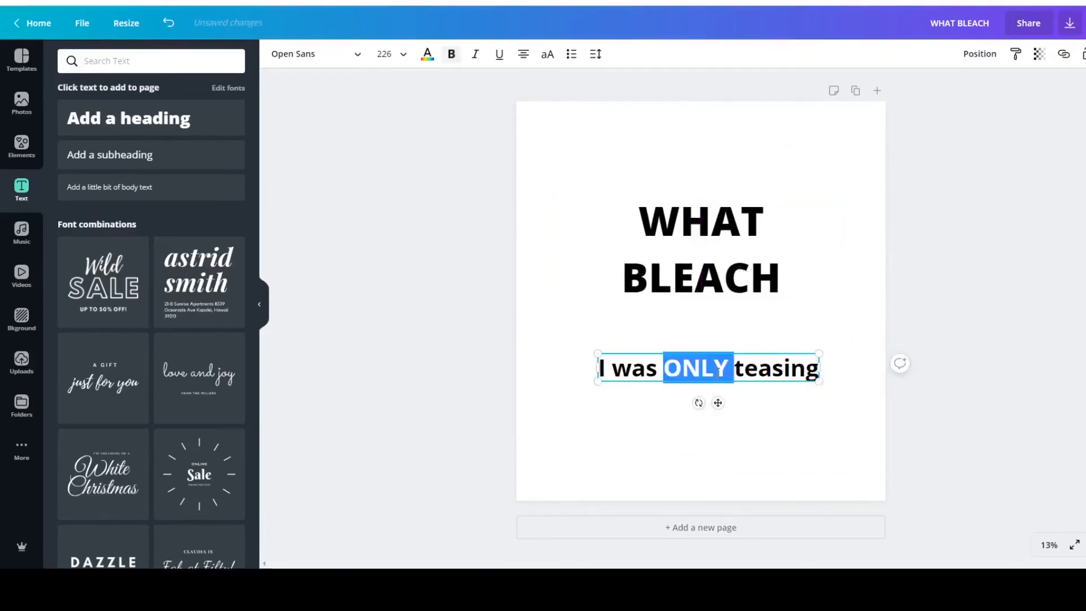
click(759, 337)
drag(743, 371, 737, 319)
click(465, 369)
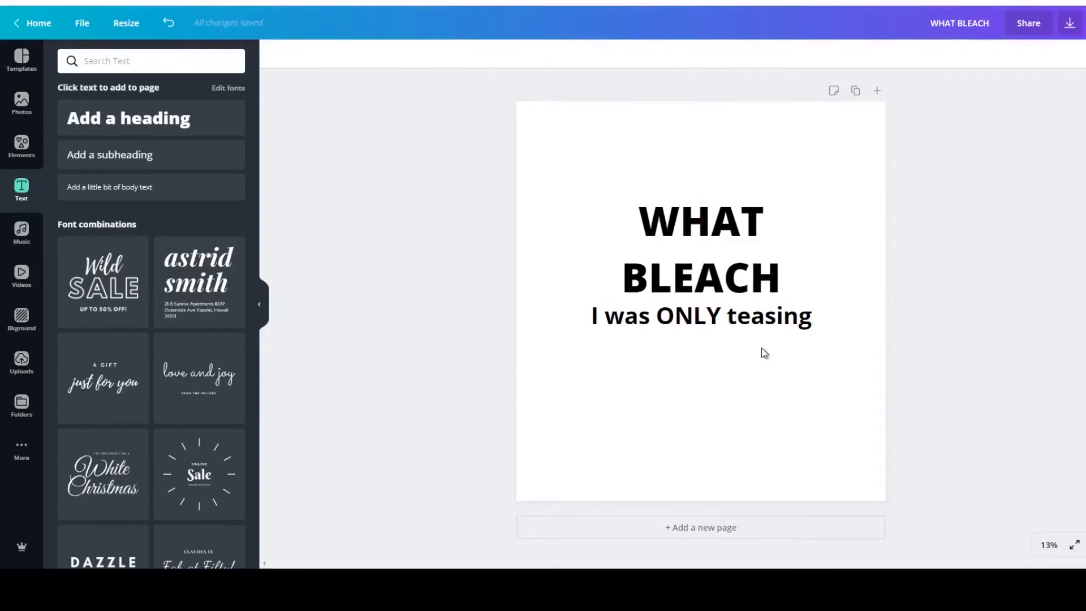
Try the Cheque font on the WHAT BLEACH heading.
click(688, 242)
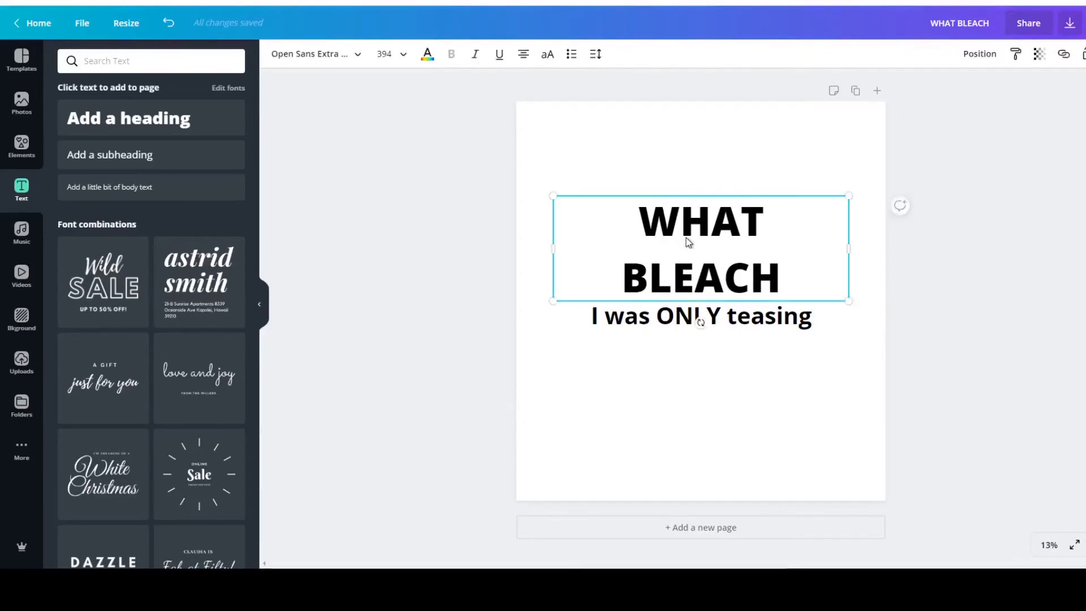
click(360, 55)
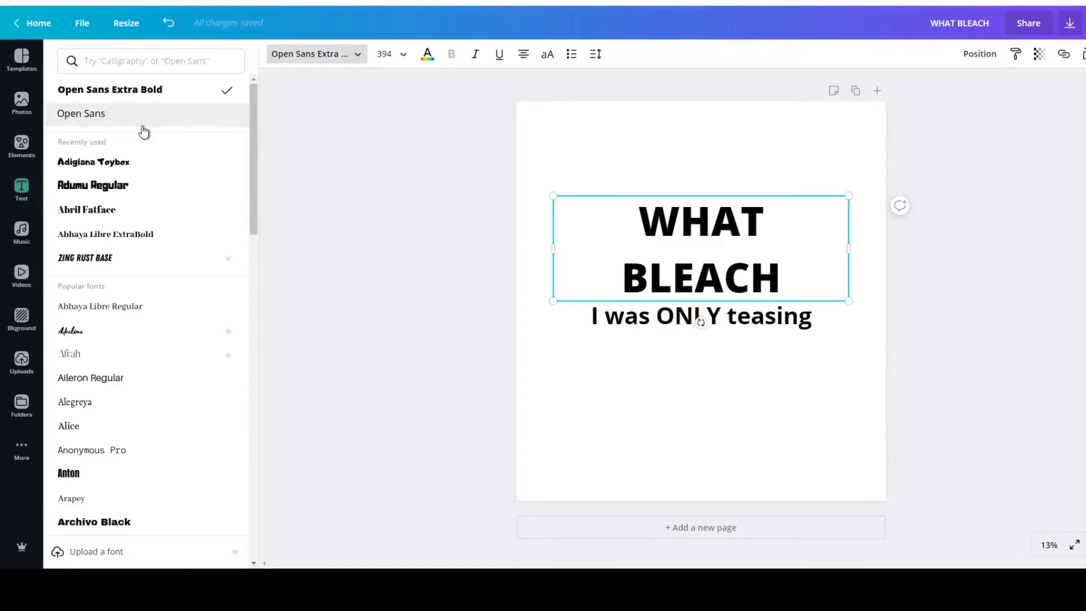
drag(260, 129, 247, 298)
click(138, 289)
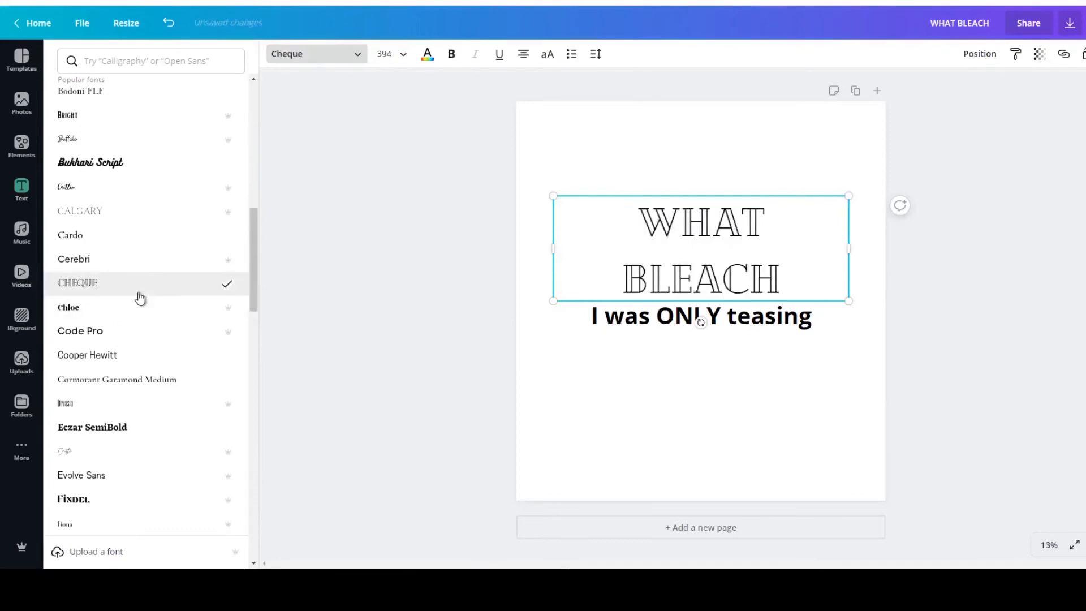
click(403, 326)
click(1037, 307)
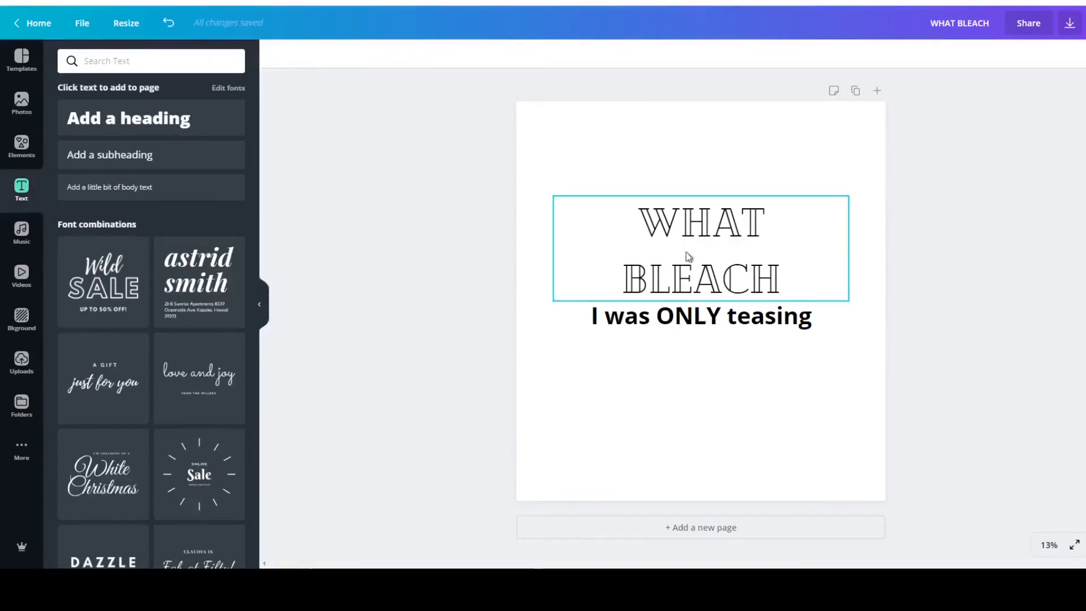
Try the Horizon font on the WHAT BLEACH heading.
click(665, 227)
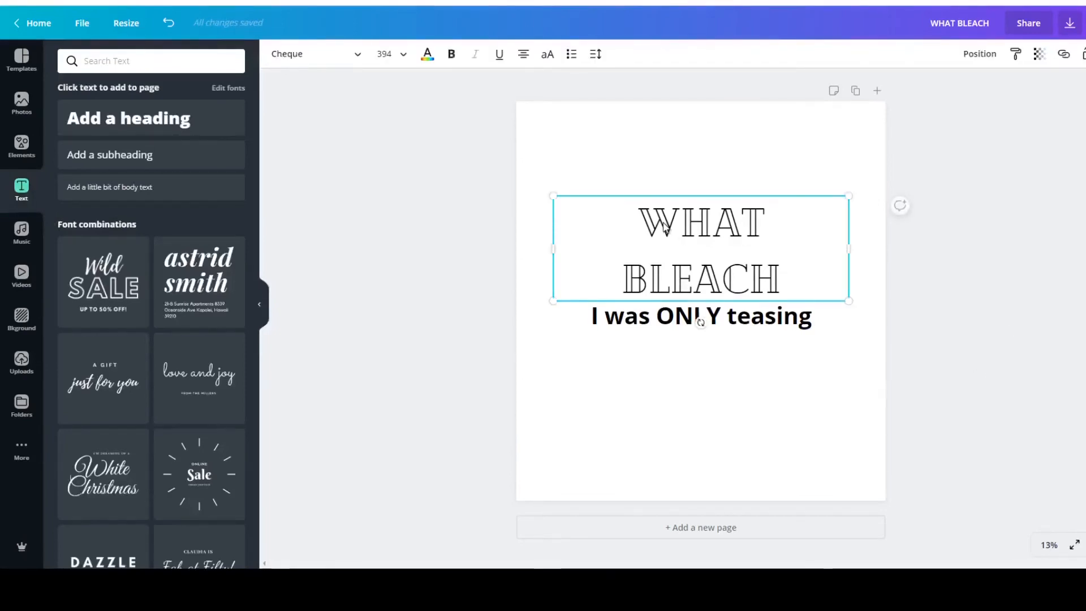
click(350, 52)
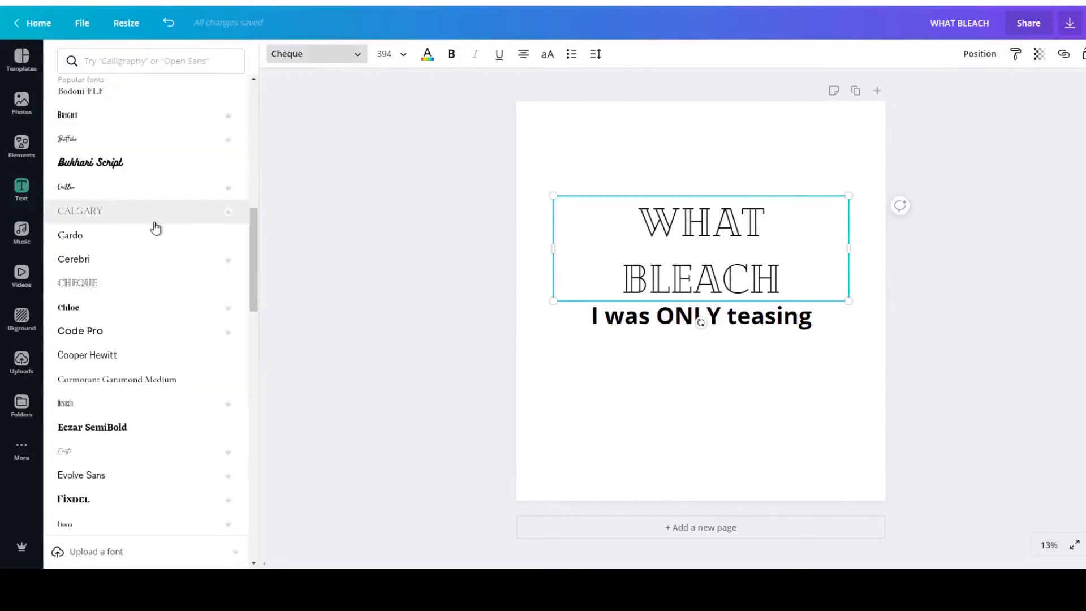
drag(254, 250, 253, 326)
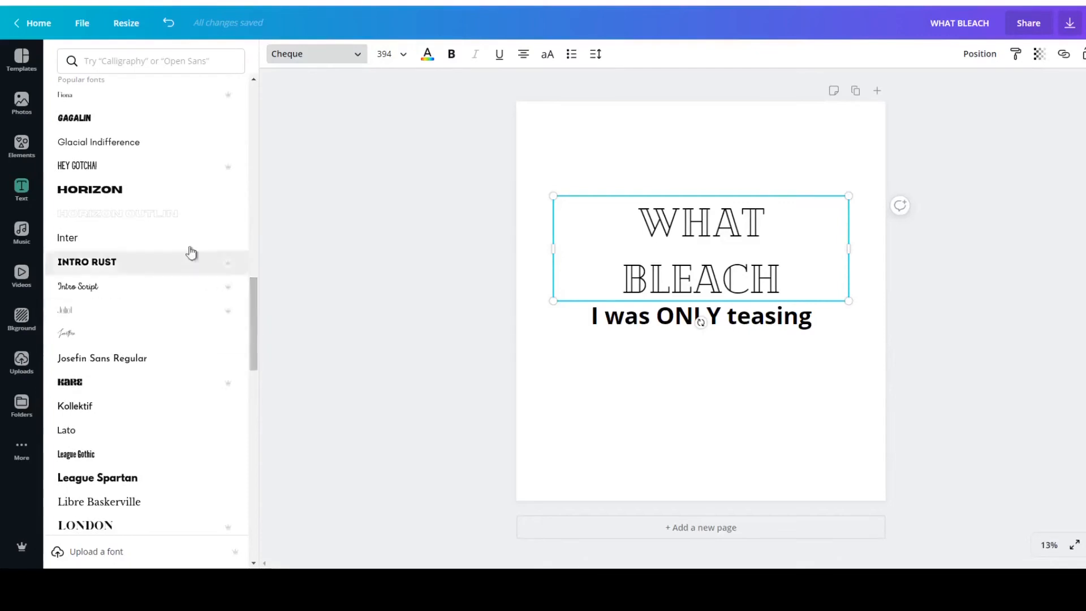
click(119, 189)
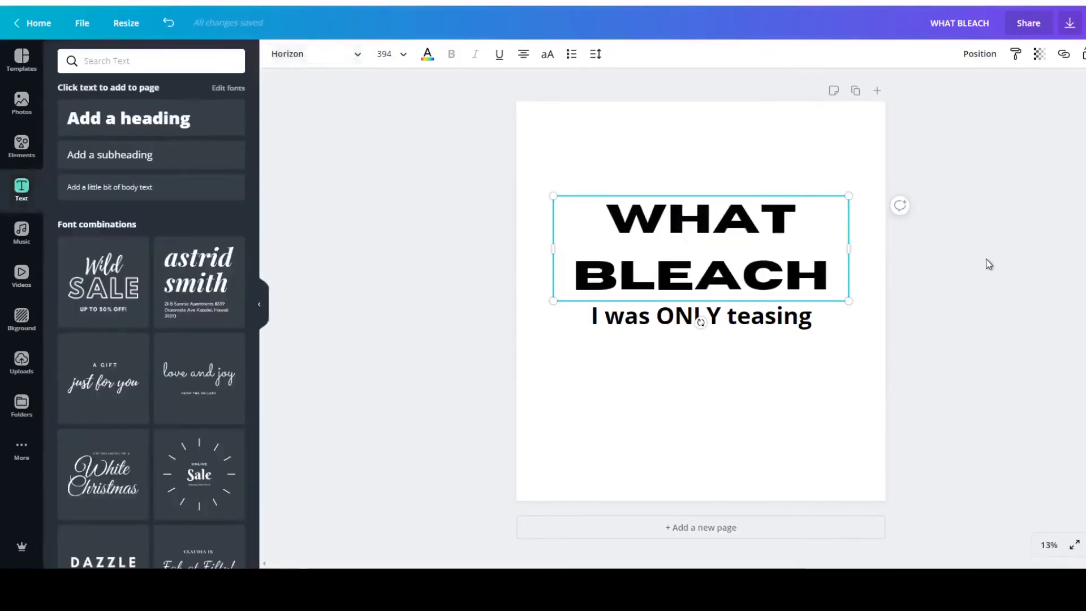
click(1006, 313)
Try the Versailles font on the WHAT BLEACH heading.
click(142, 131)
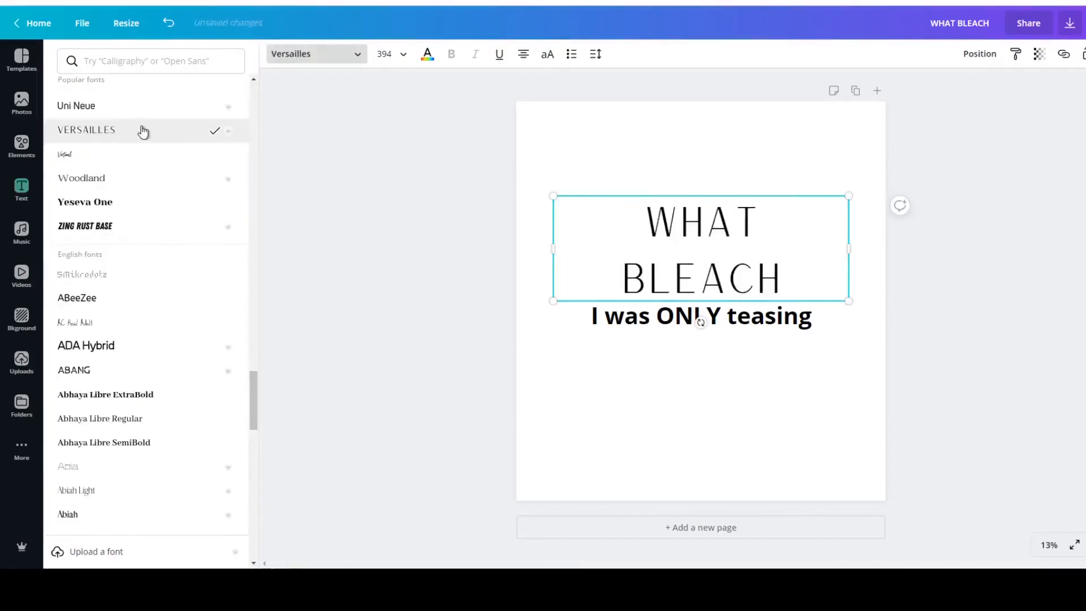
click(956, 335)
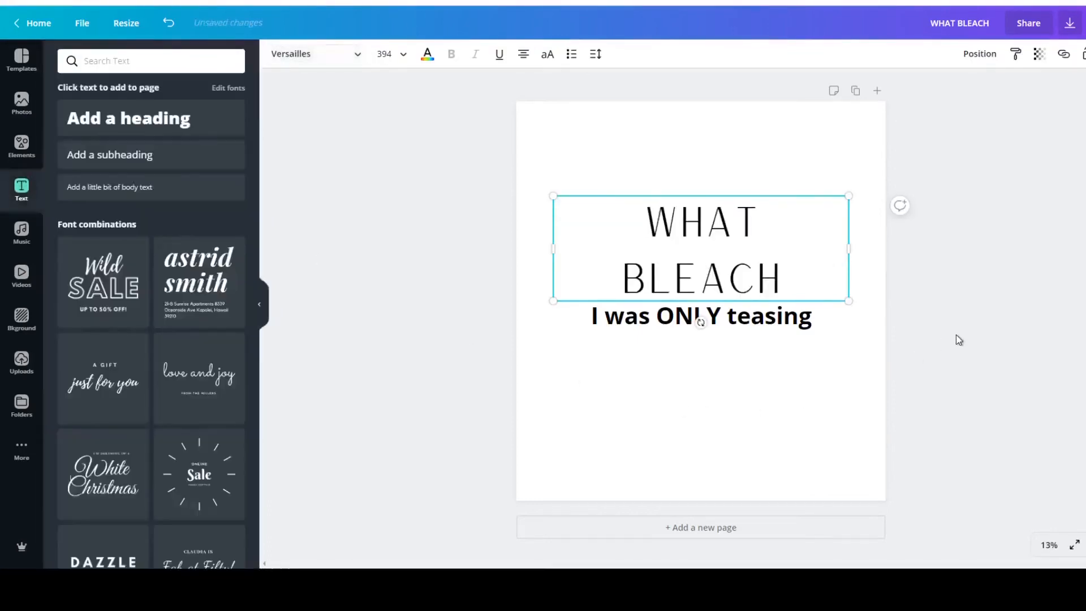
click(939, 369)
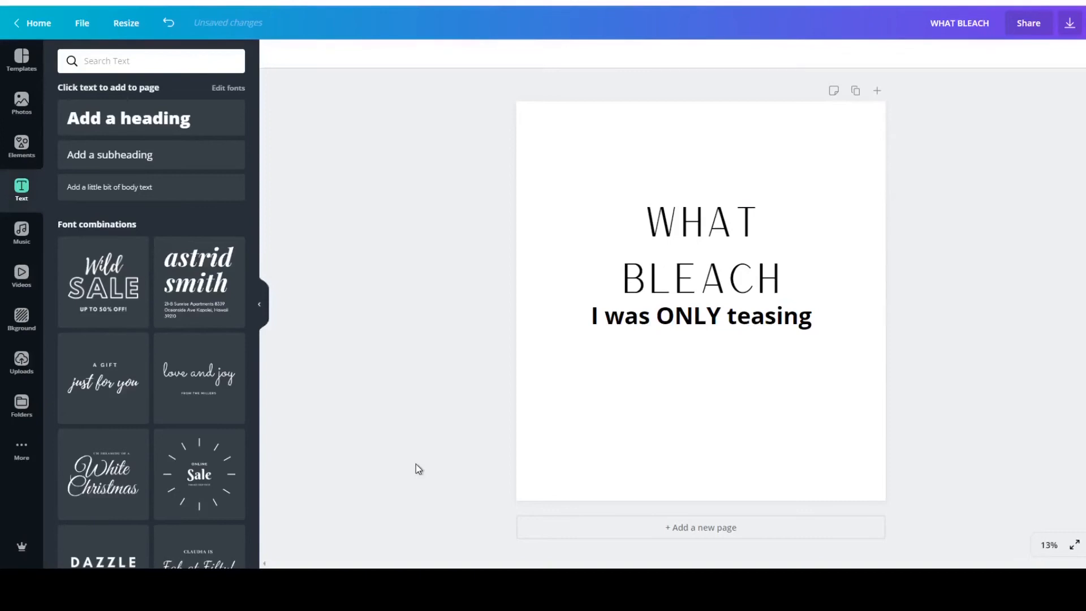
Change the font of the WHAT BLEACH heading to Abys.
click(697, 261)
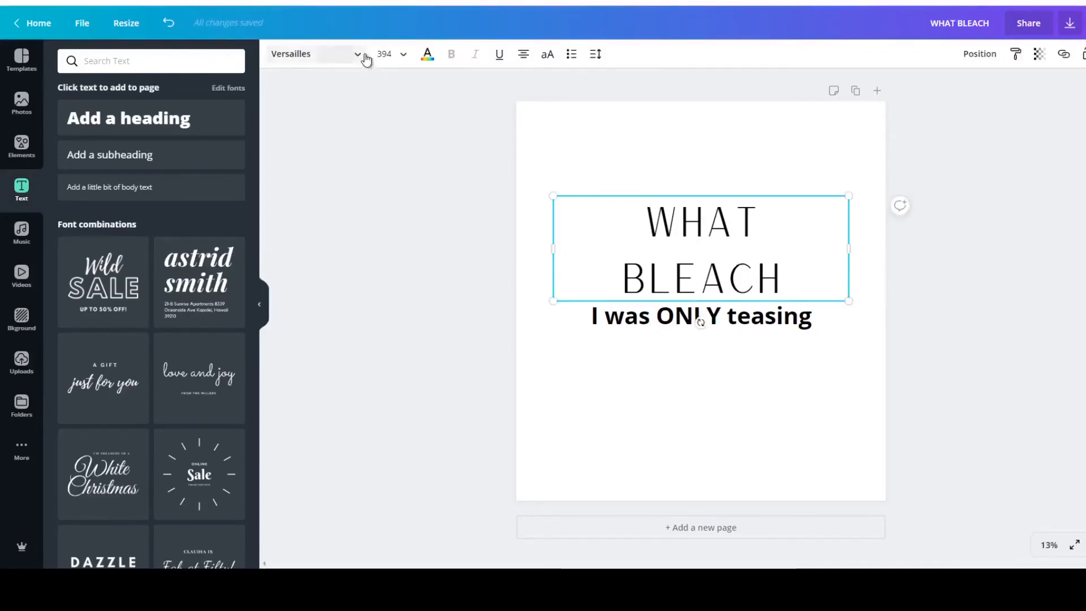
click(363, 55)
scroll(177, 274, down, 10)
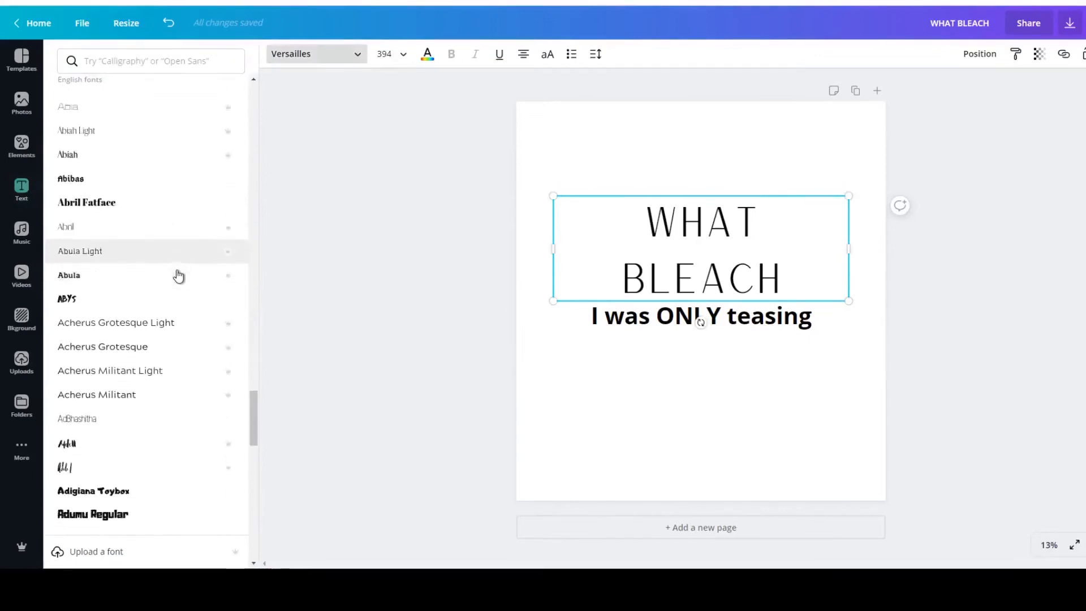
scroll(177, 274, down, 2)
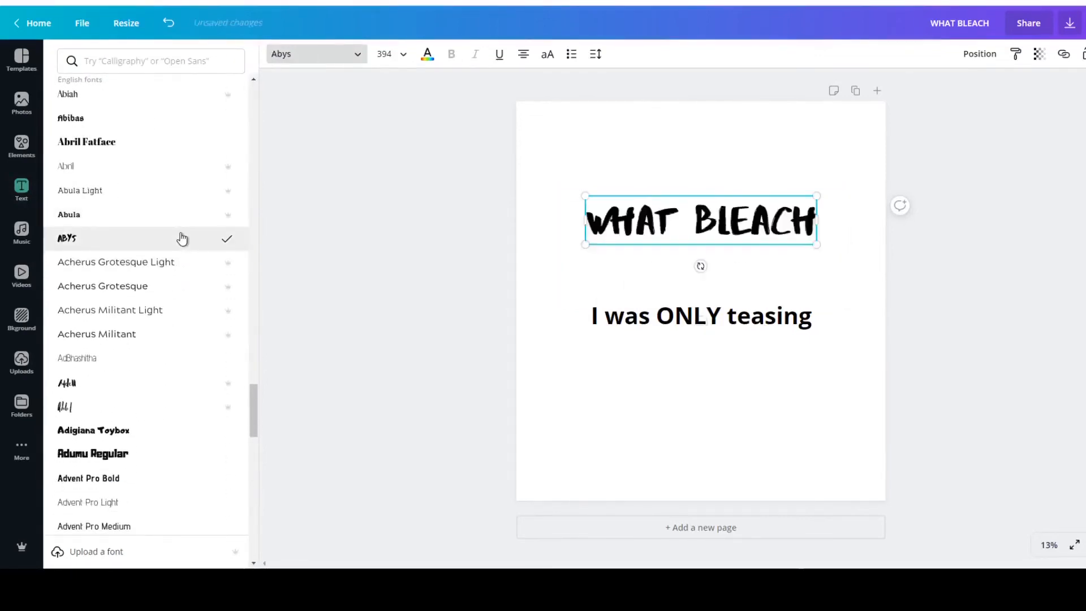
click(1060, 279)
click(996, 353)
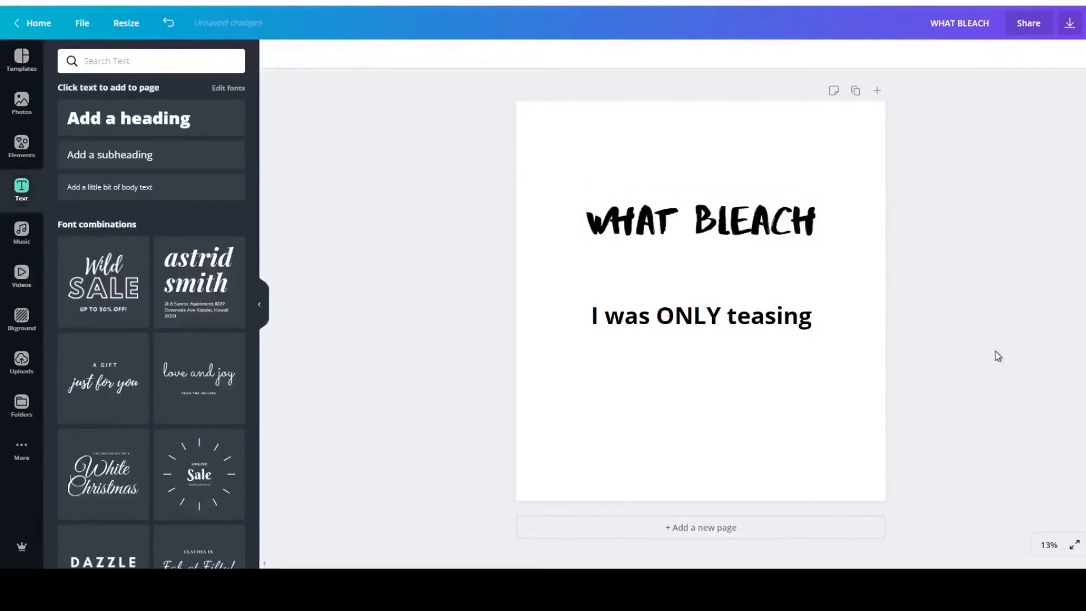
Try the Allura font on the WHAT BLEACH heading.
click(702, 220)
click(359, 54)
scroll(154, 315, down, 5)
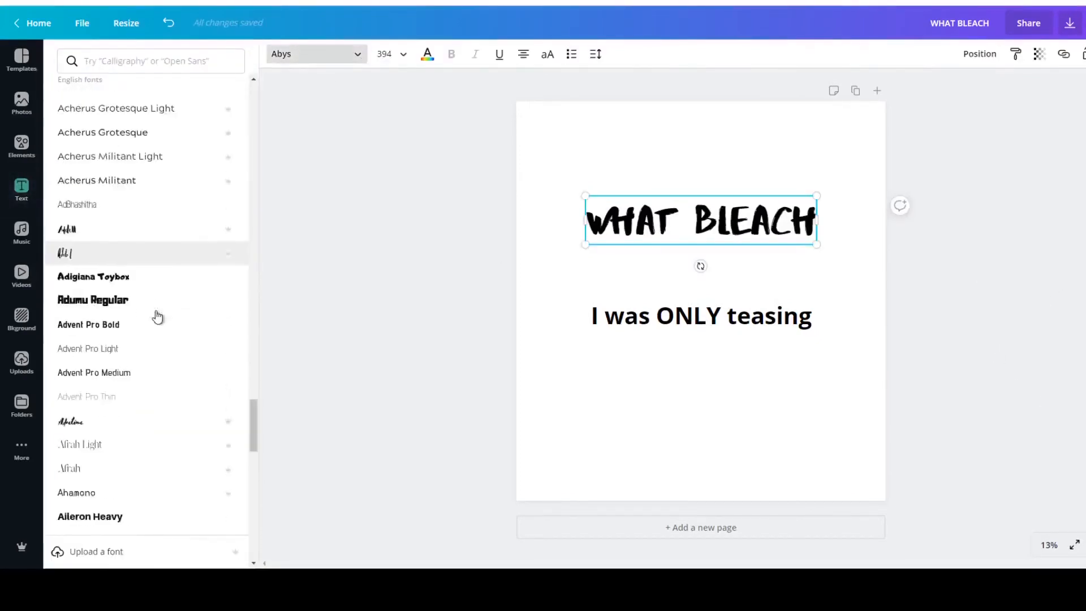
scroll(157, 317, down, 8)
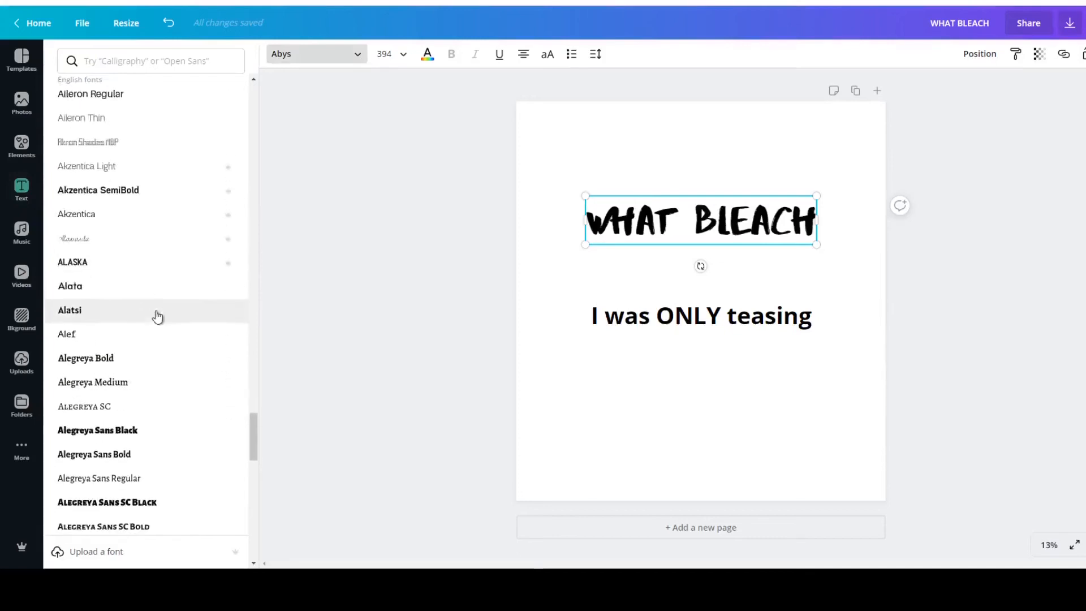
scroll(157, 317, down, 6)
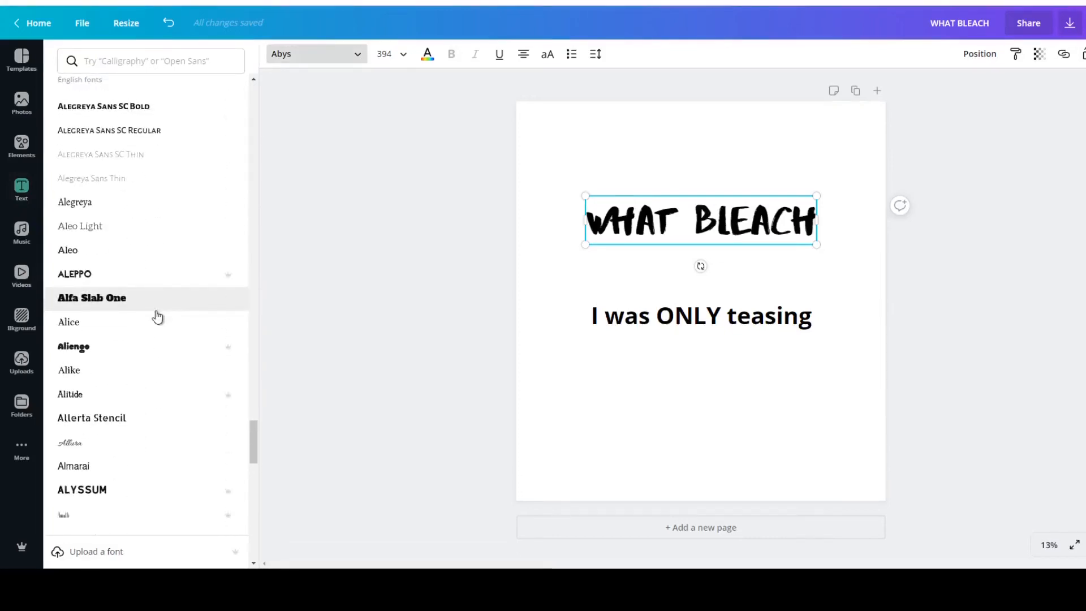
scroll(157, 317, down, 3)
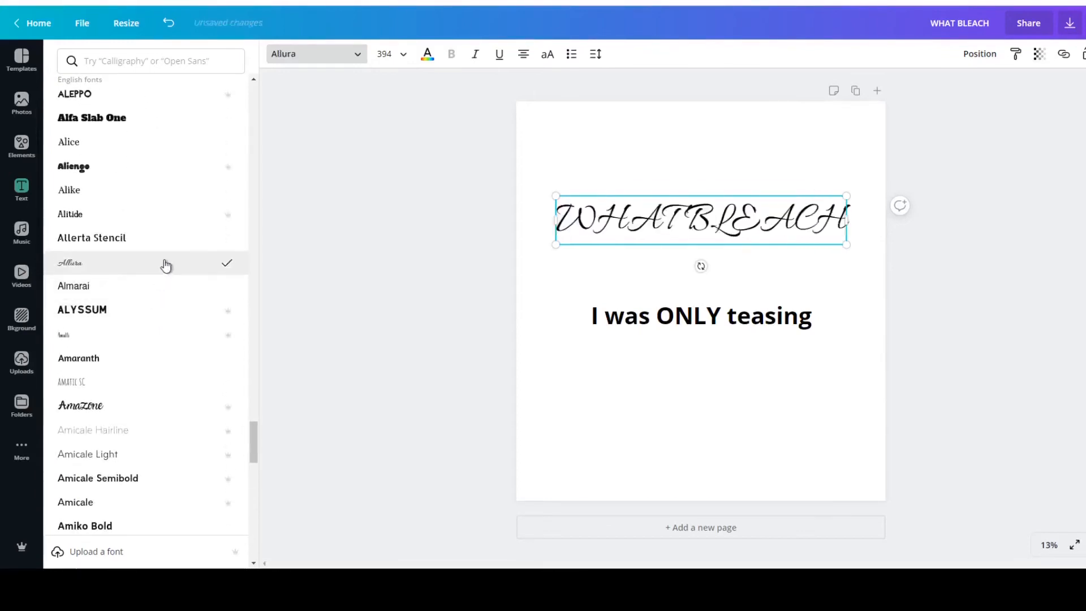
click(980, 262)
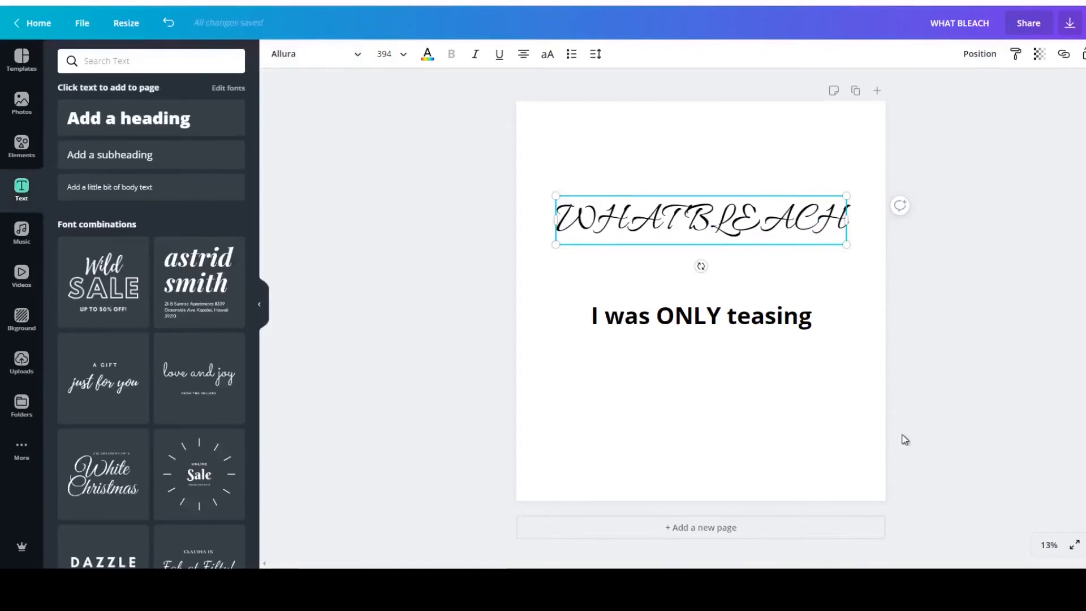
click(966, 365)
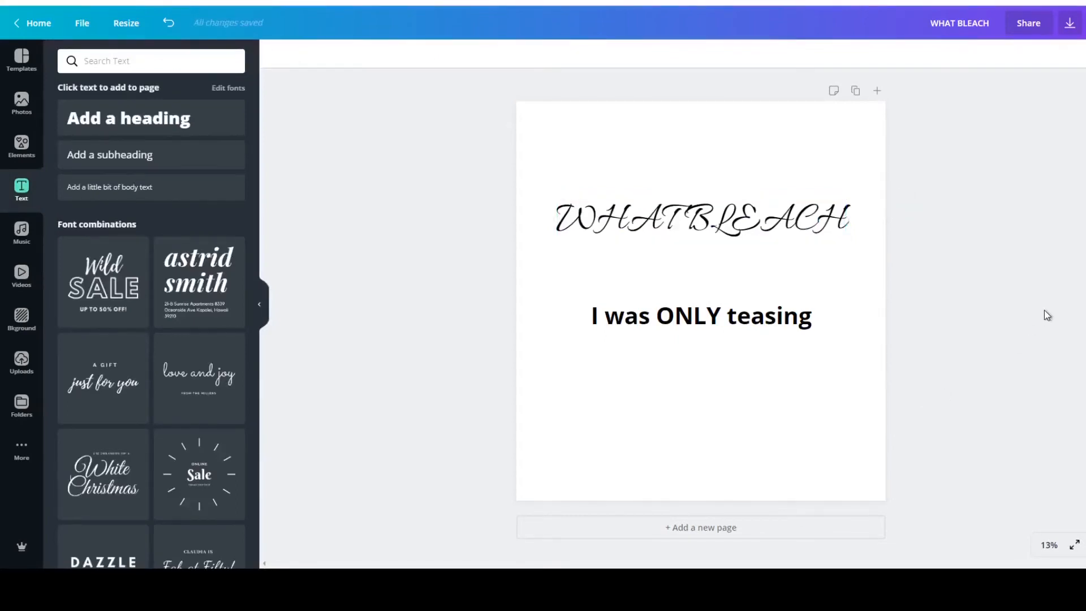
Change the font of the WHAT BLEACH heading to Horizon.
click(662, 235)
click(359, 57)
scroll(154, 285, up, 10)
scroll(155, 286, up, 15)
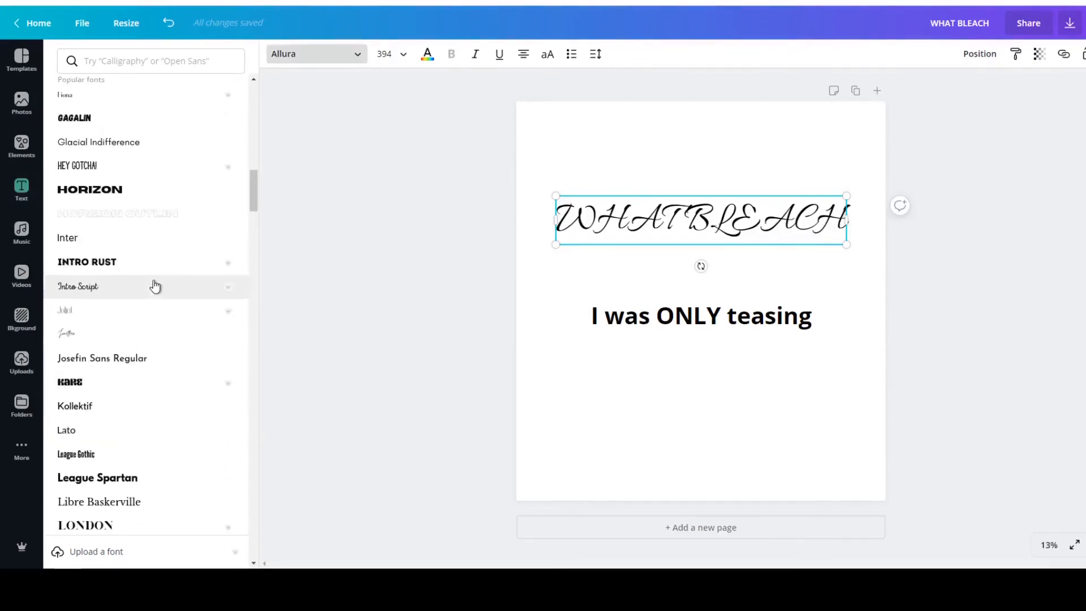
click(77, 189)
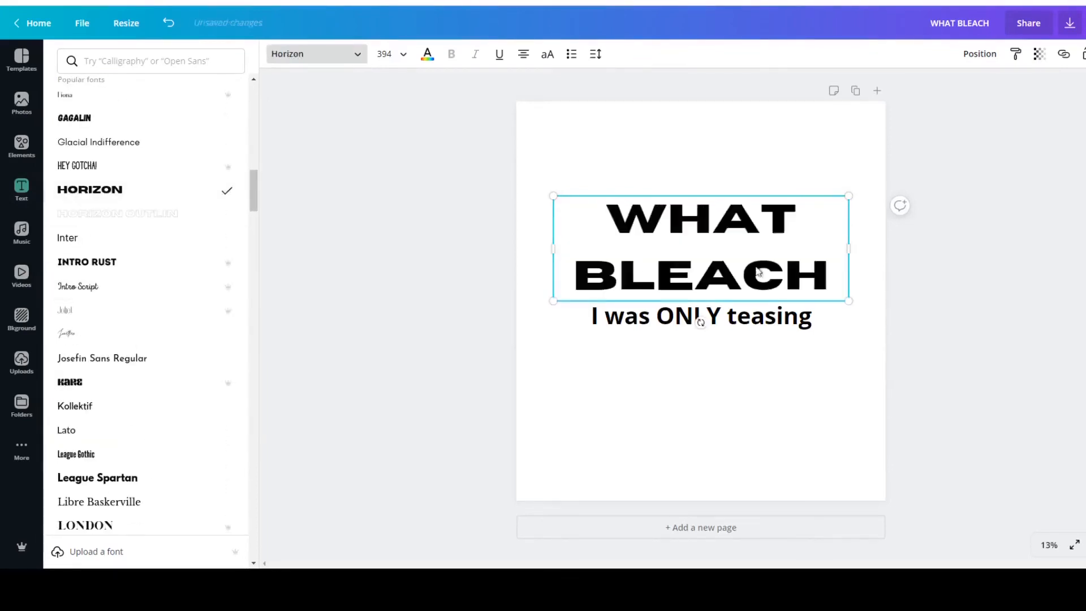
click(986, 266)
Change the font of the "I was ONLY teasing" text to Architects Daughter.
click(767, 322)
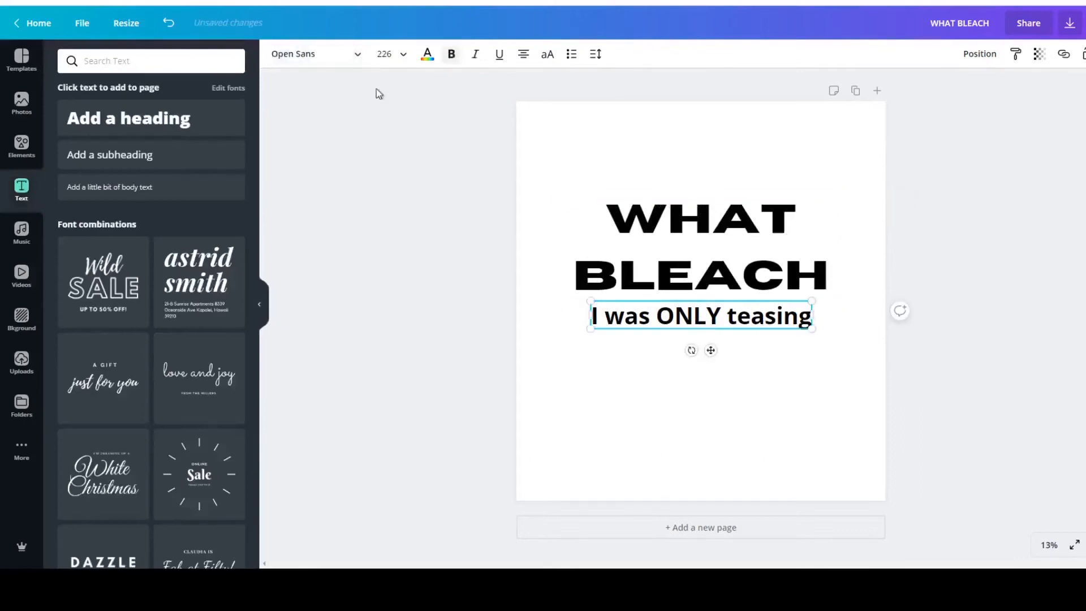
click(359, 55)
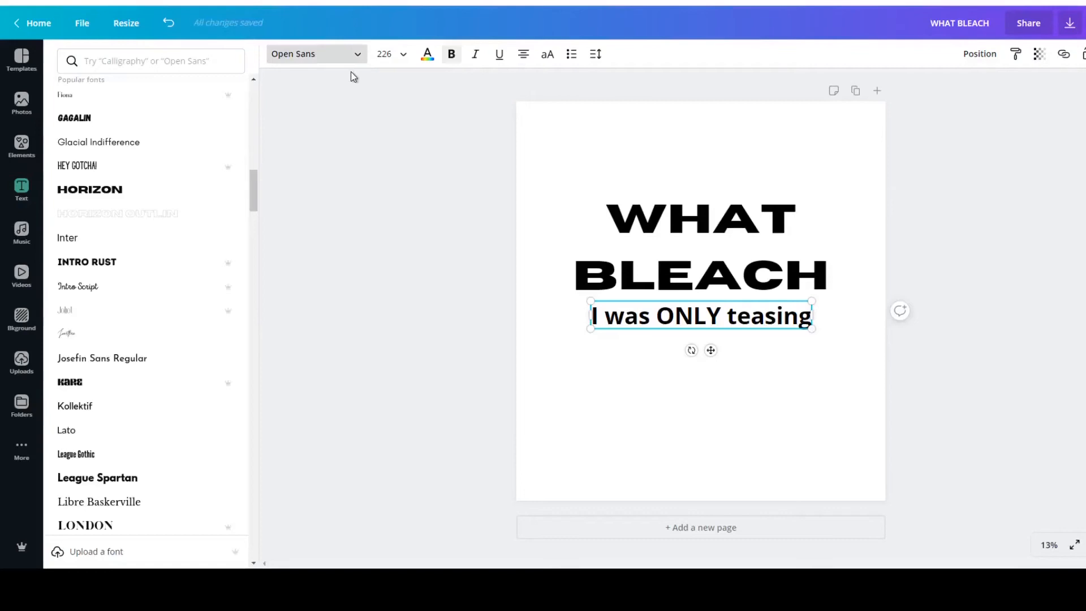
scroll(186, 185, down, 10)
scroll(186, 185, down, 5)
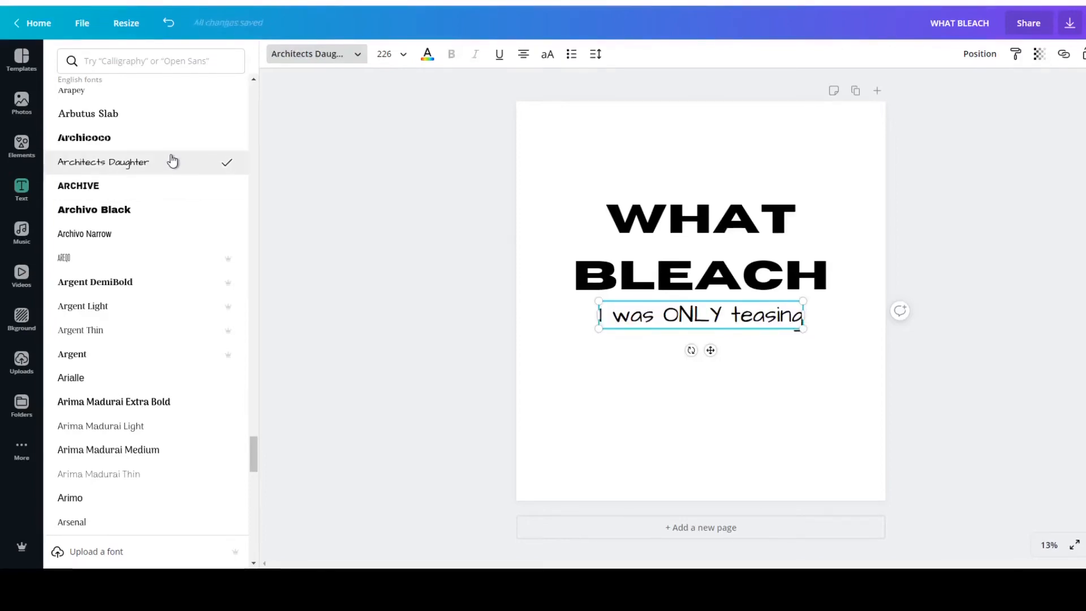
click(956, 290)
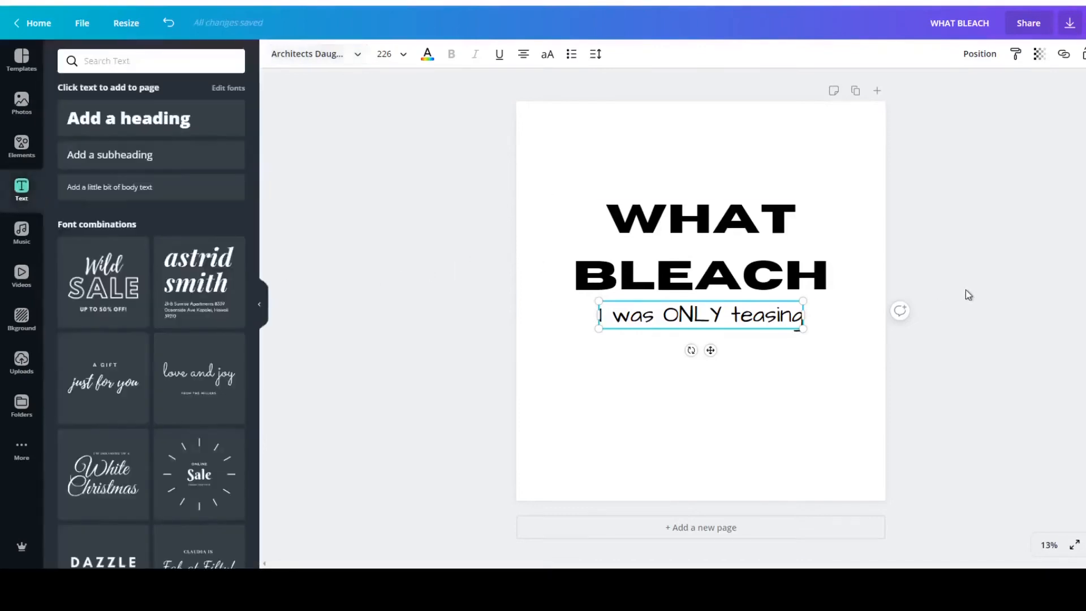
click(974, 277)
Try a custom green text colour, #2ca838, on the WHAT BLEACH heading.
click(730, 232)
click(429, 56)
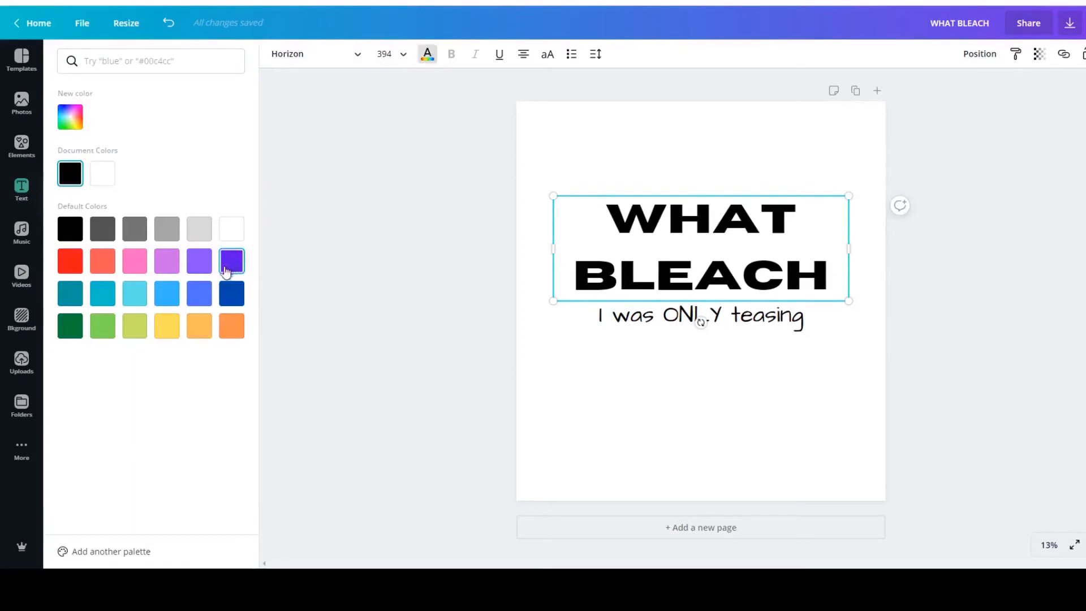
click(69, 123)
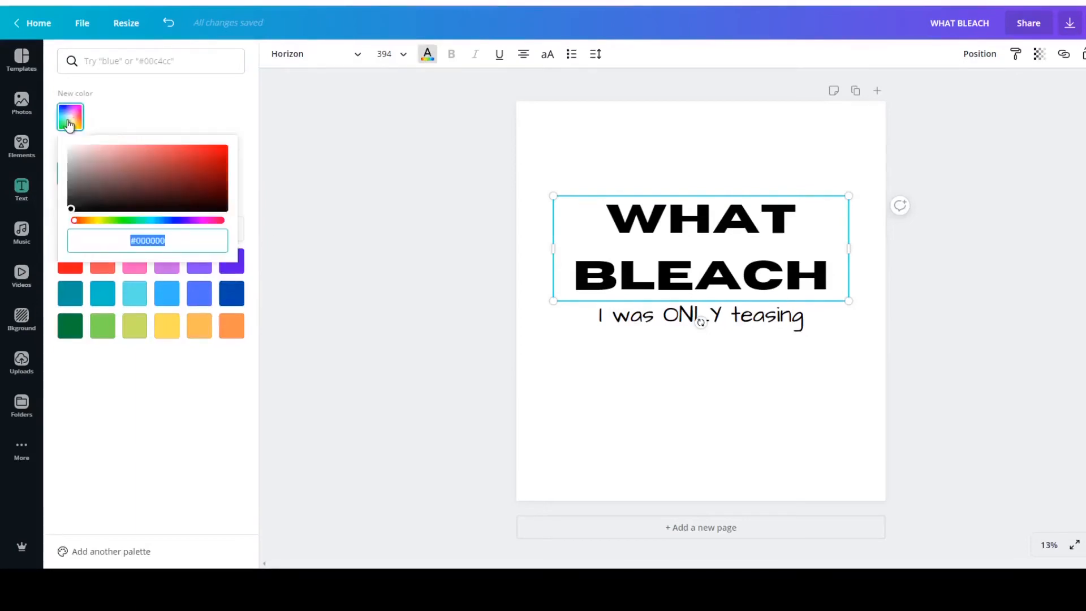
click(126, 222)
click(186, 170)
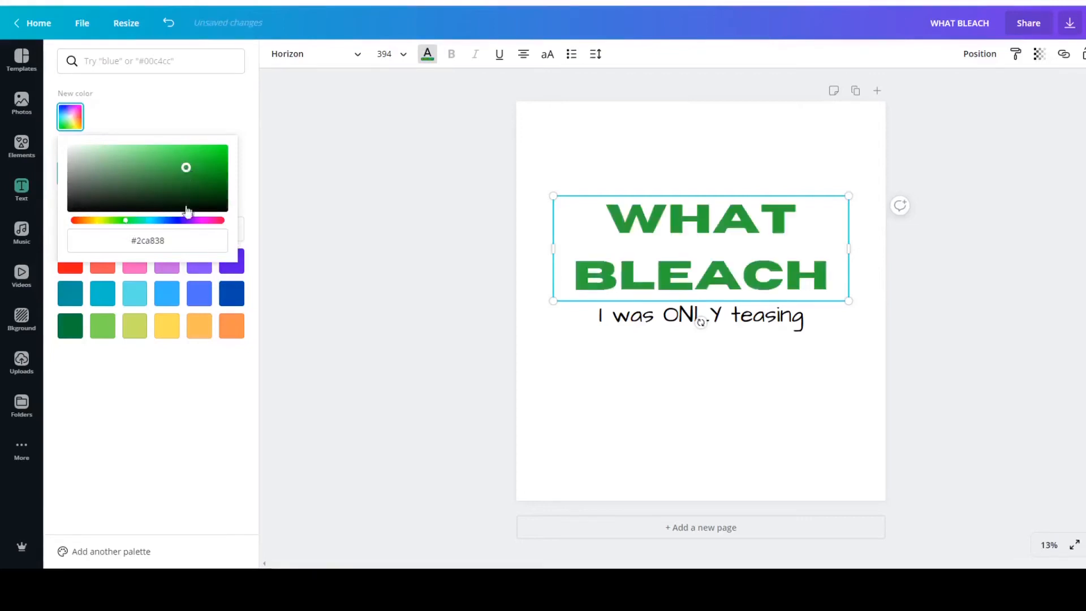
Try a custom blue, #3b18eb, and a pale lavender, #c2b8f6, on the WHAT BLEACH heading.
click(177, 220)
click(212, 151)
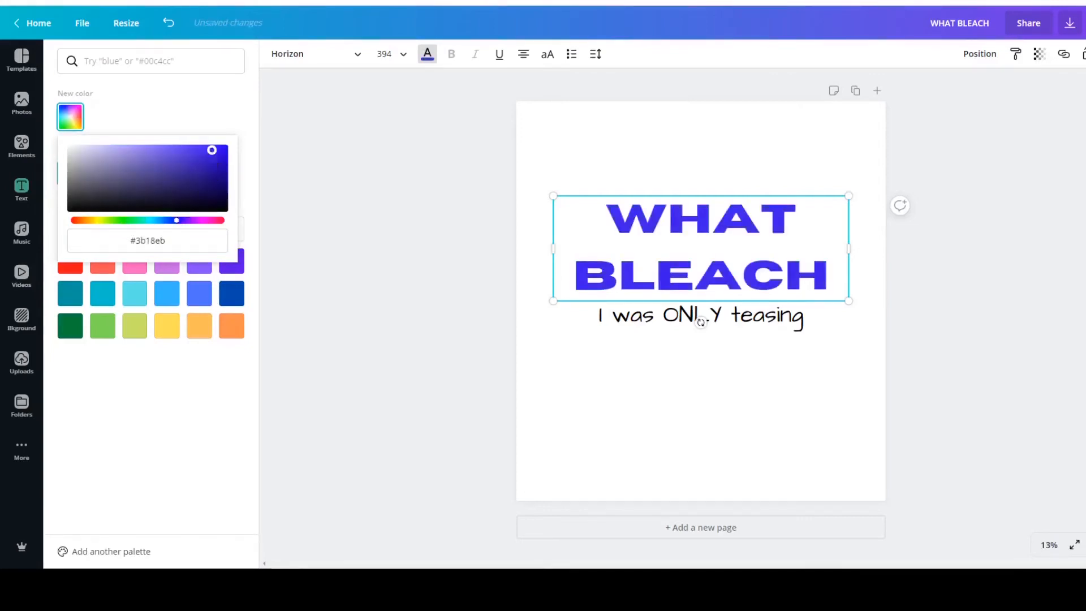
click(108, 148)
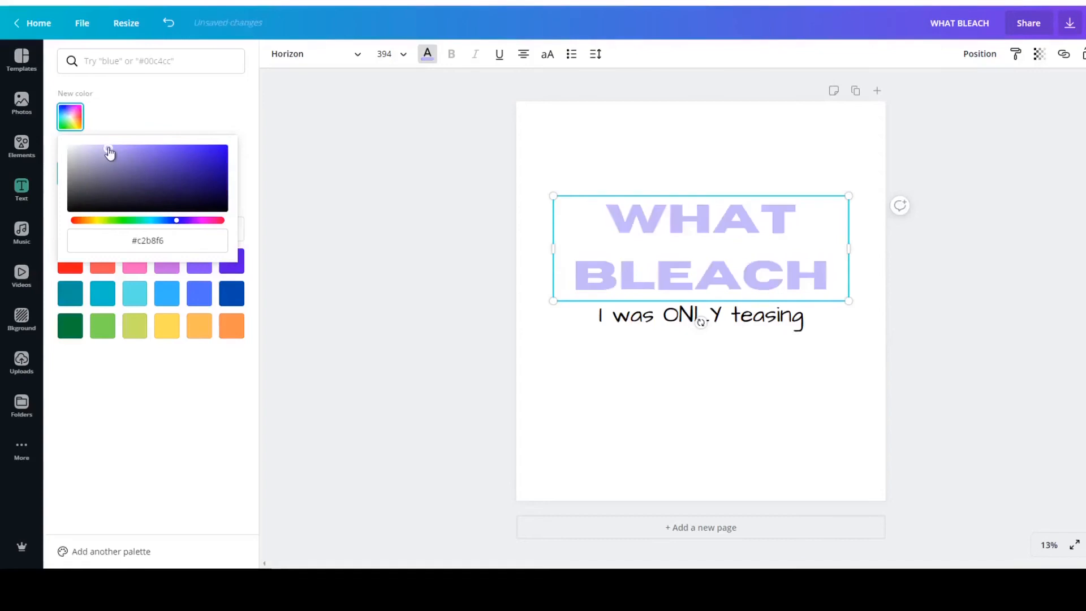
Try a custom pale pink, #f6b8bb, and a stronger red on the WHAT BLEACH heading.
click(220, 221)
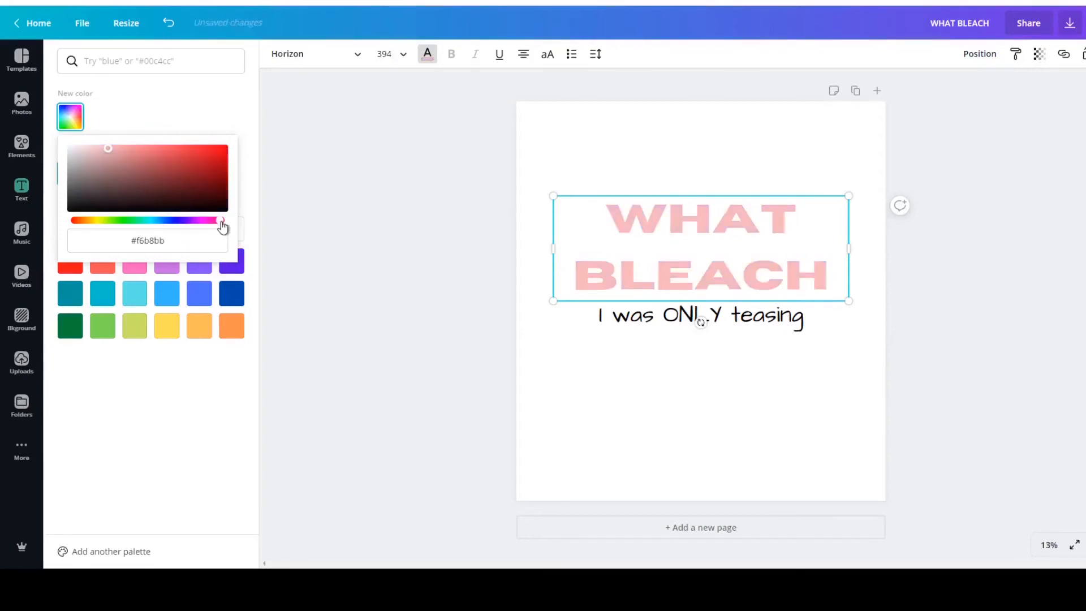
click(199, 158)
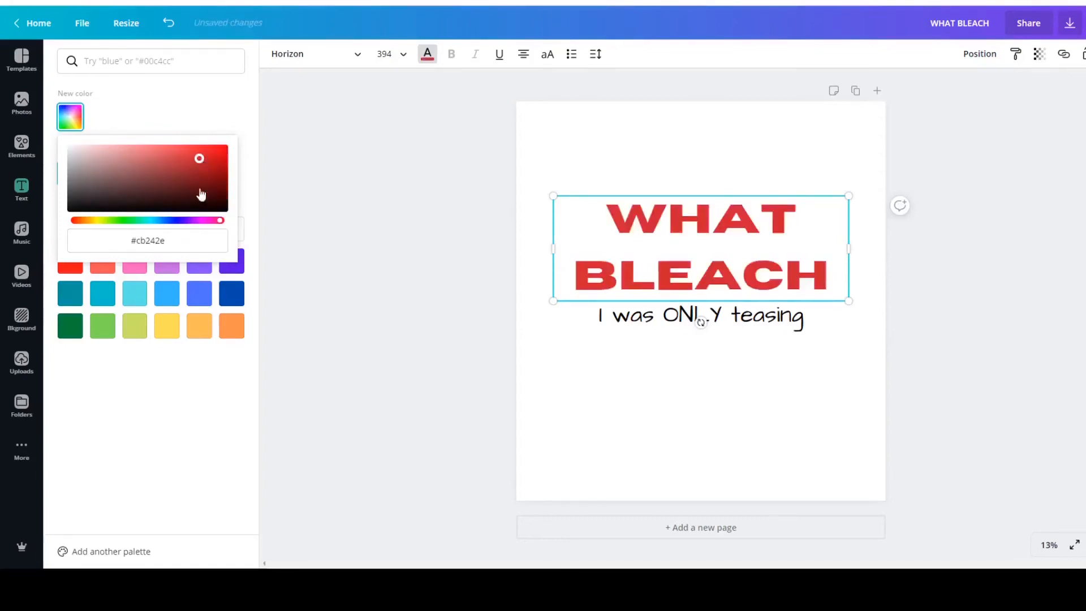
click(189, 116)
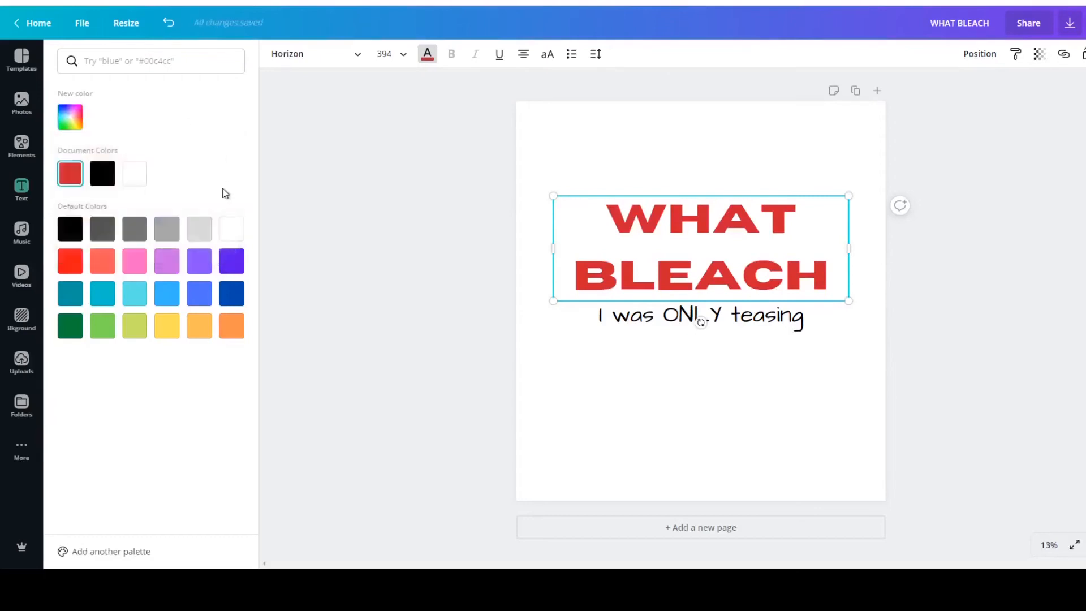
Try white on the WHAT BLEACH heading and set its text colour back to black.
click(242, 236)
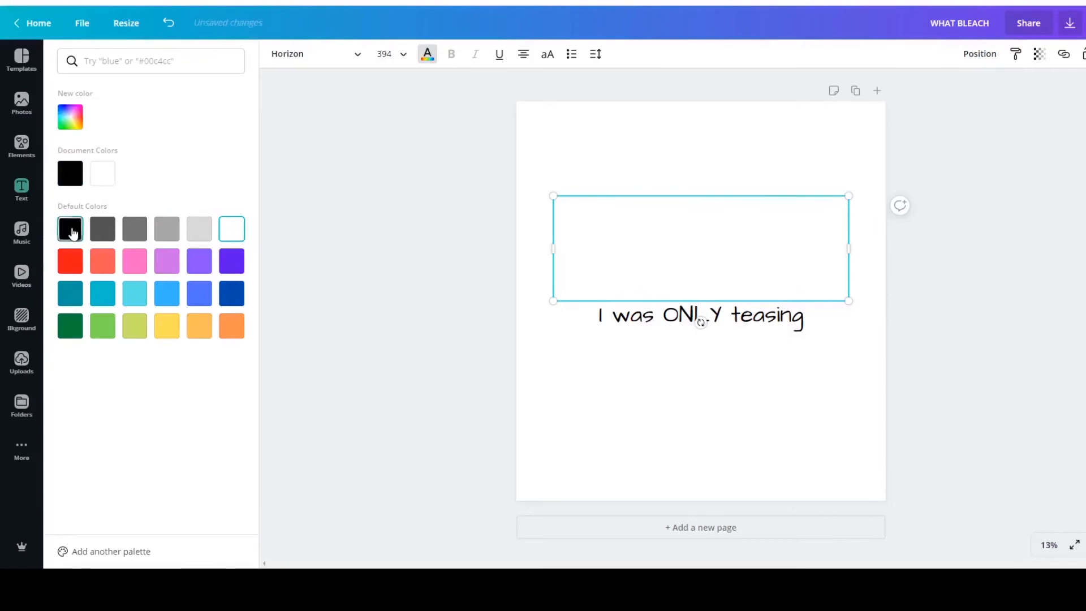
click(69, 229)
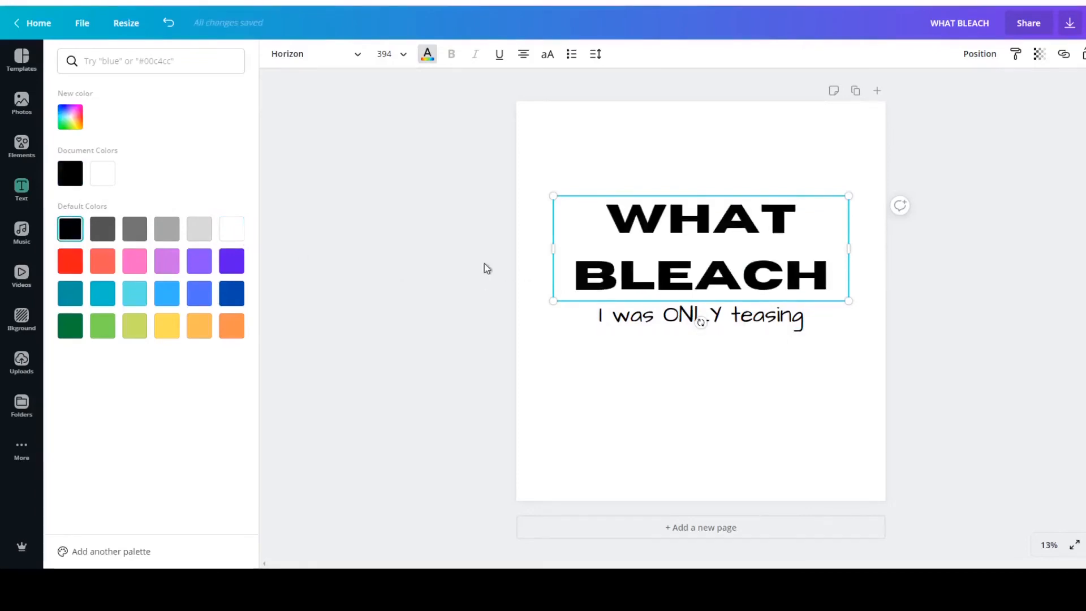
click(485, 268)
click(428, 141)
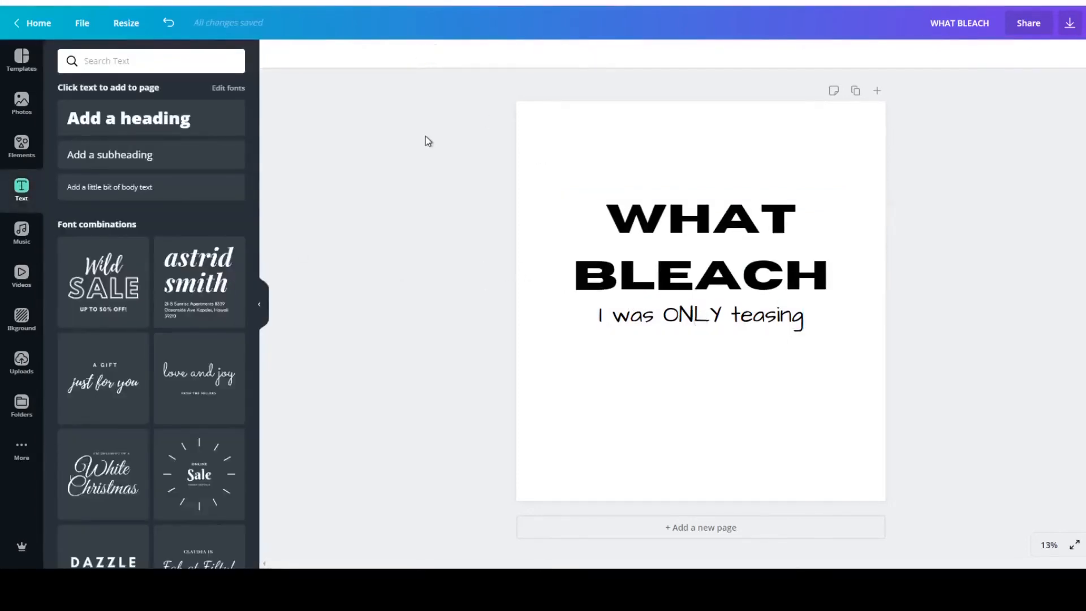
Try underlining the WHAT BLEACH heading and remove the underline again.
click(646, 249)
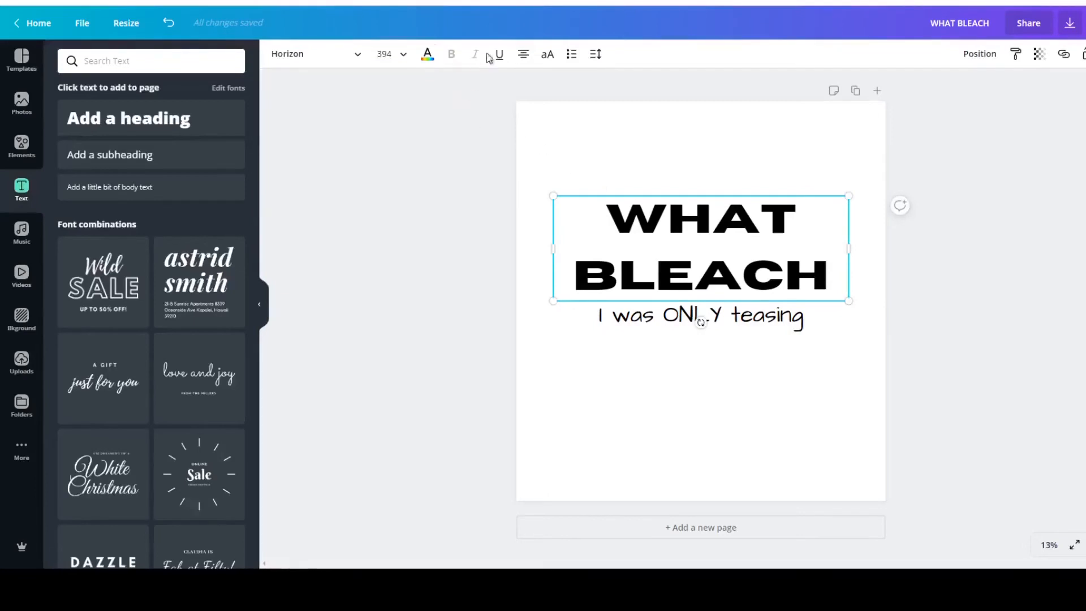
click(986, 247)
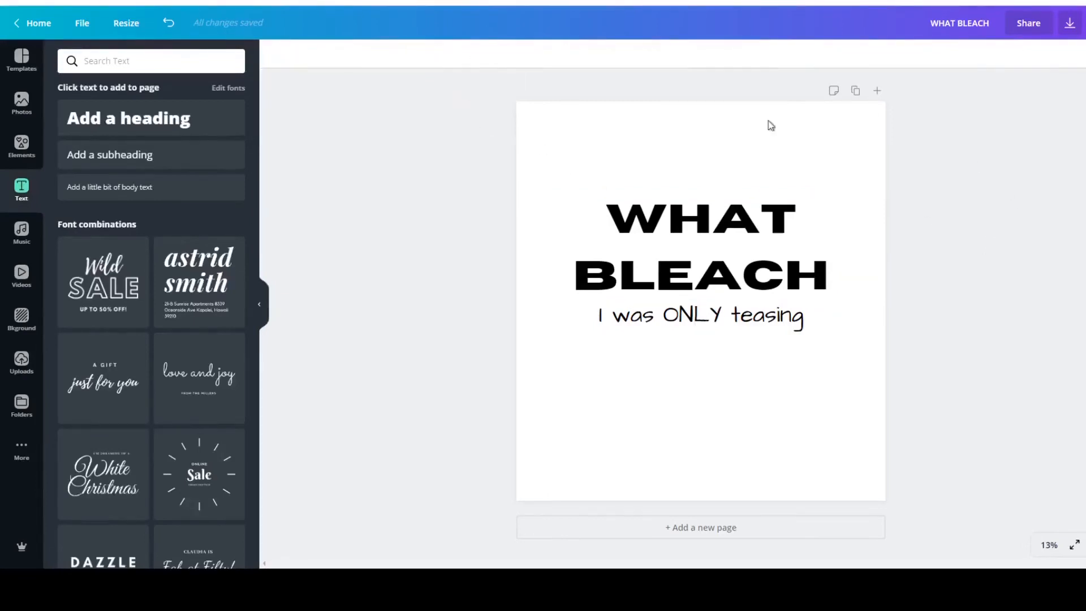
click(643, 250)
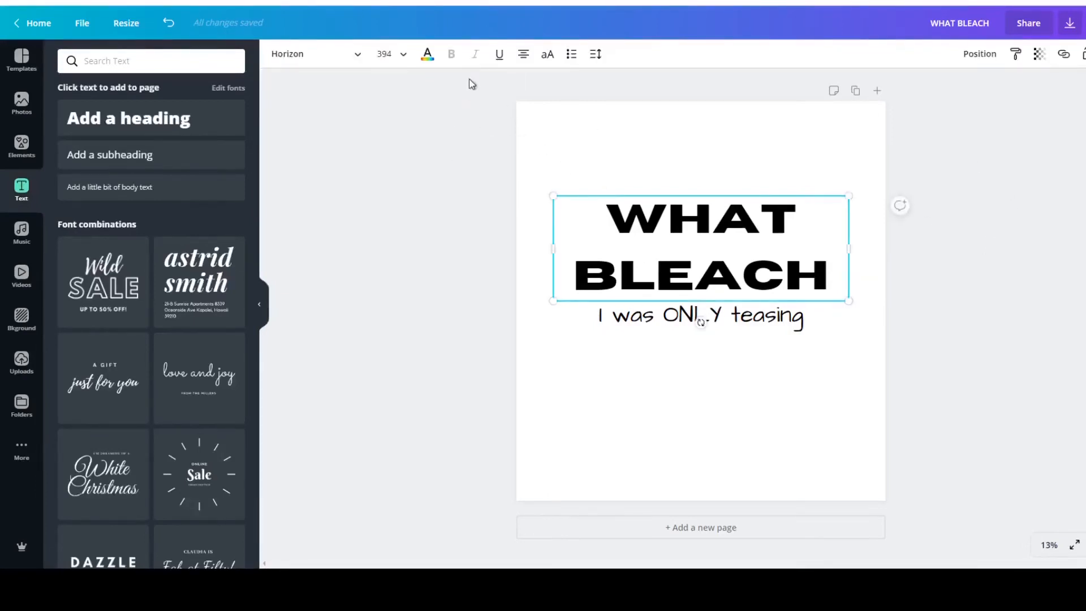
click(499, 57)
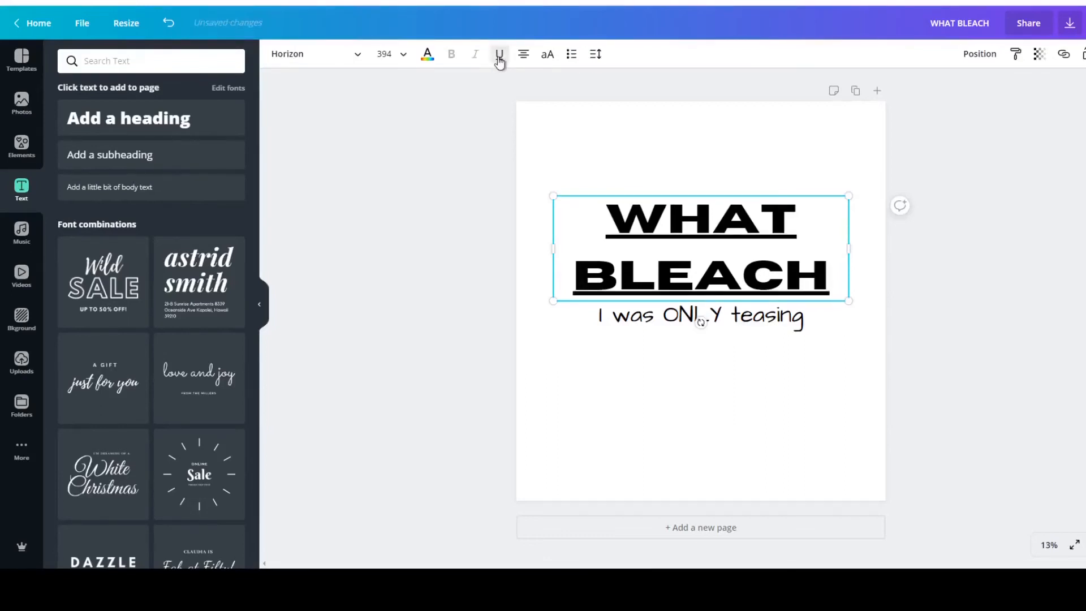
click(1020, 270)
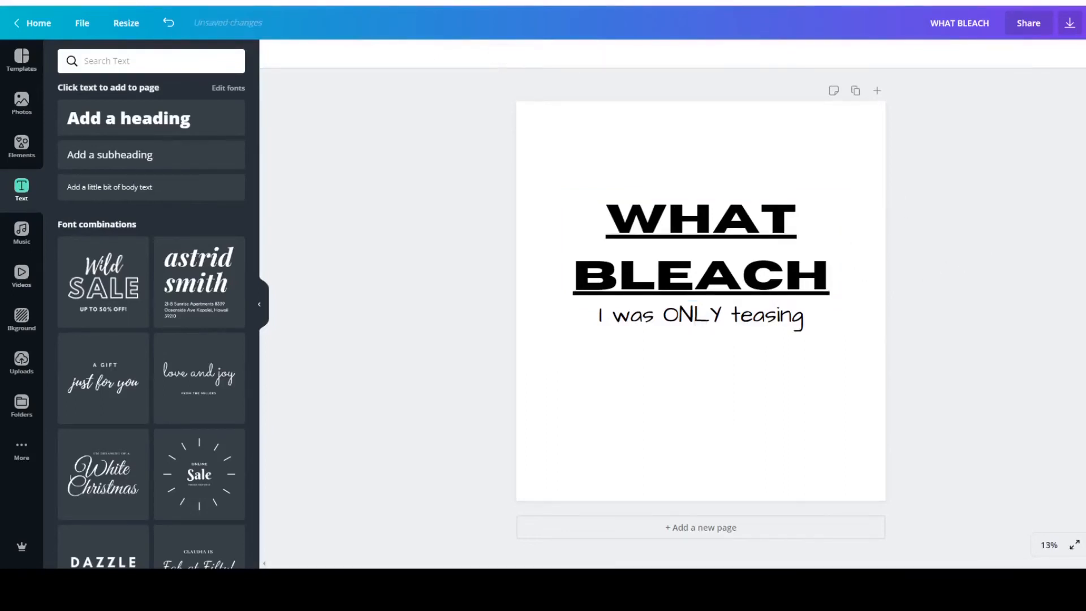
click(595, 205)
click(501, 61)
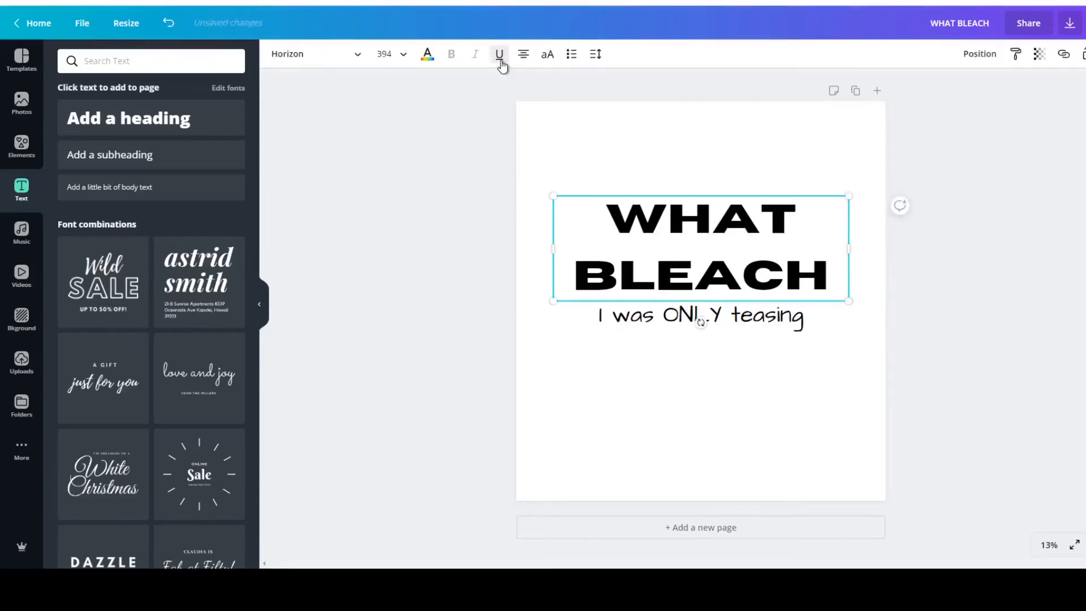
Try left and right alignment on the WHAT BLEACH heading and return it to centre alignment.
click(525, 55)
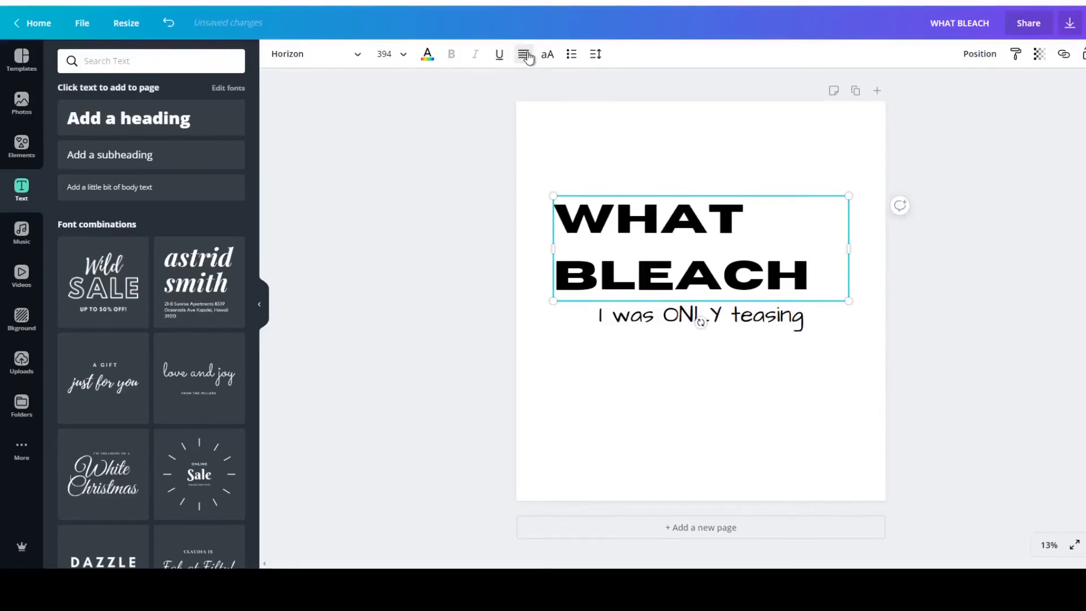
click(525, 55)
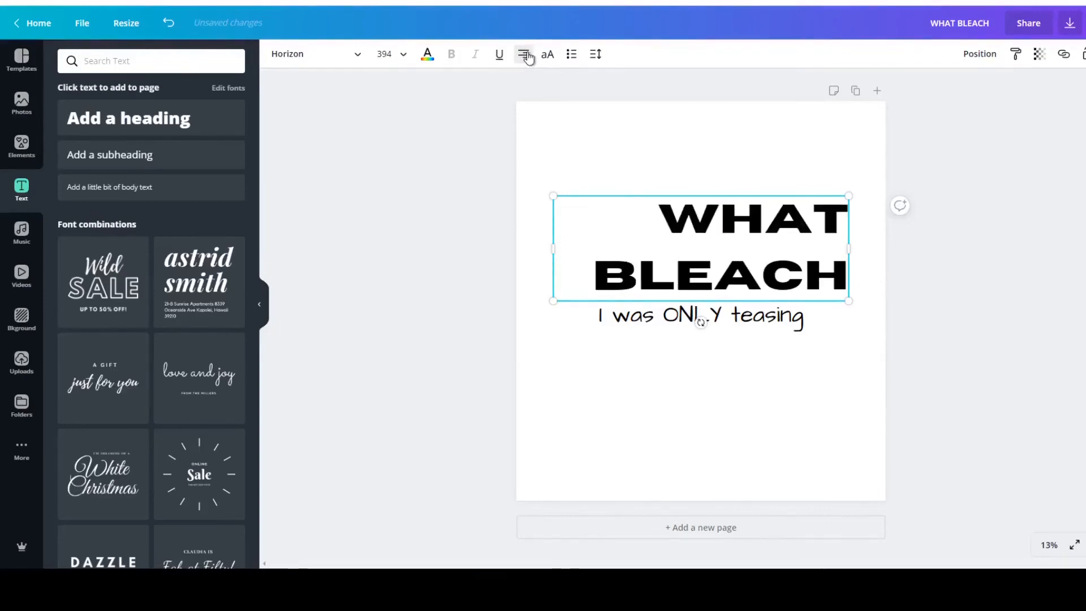
click(525, 57)
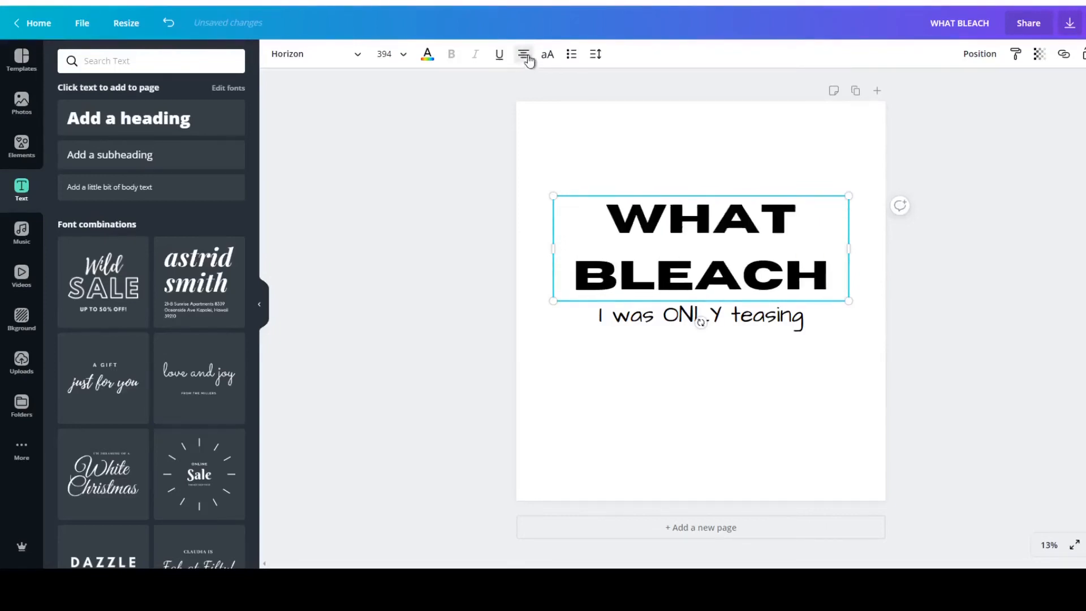
click(982, 248)
Move the WHAT BLEACH heading and the "I was ONLY teasing" line off the page.
click(688, 299)
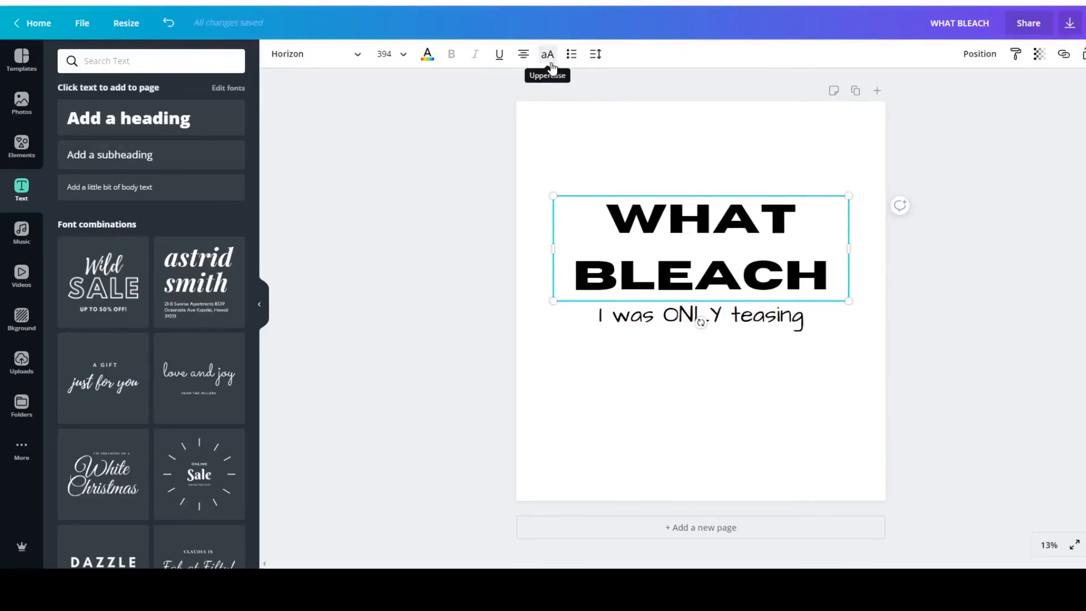
key(ctrl+z)
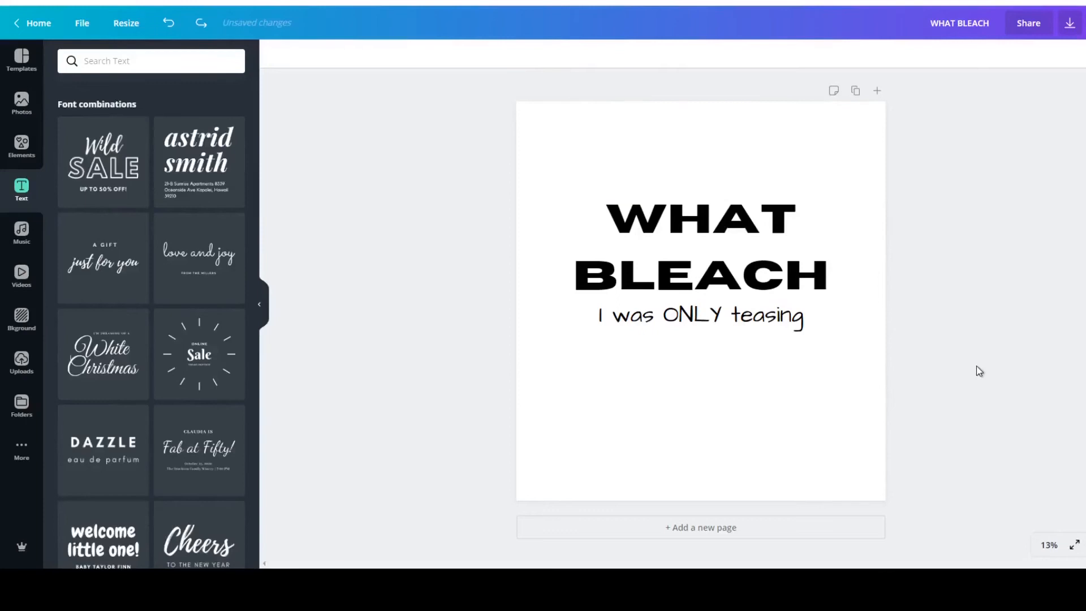
drag(696, 240, 1001, 203)
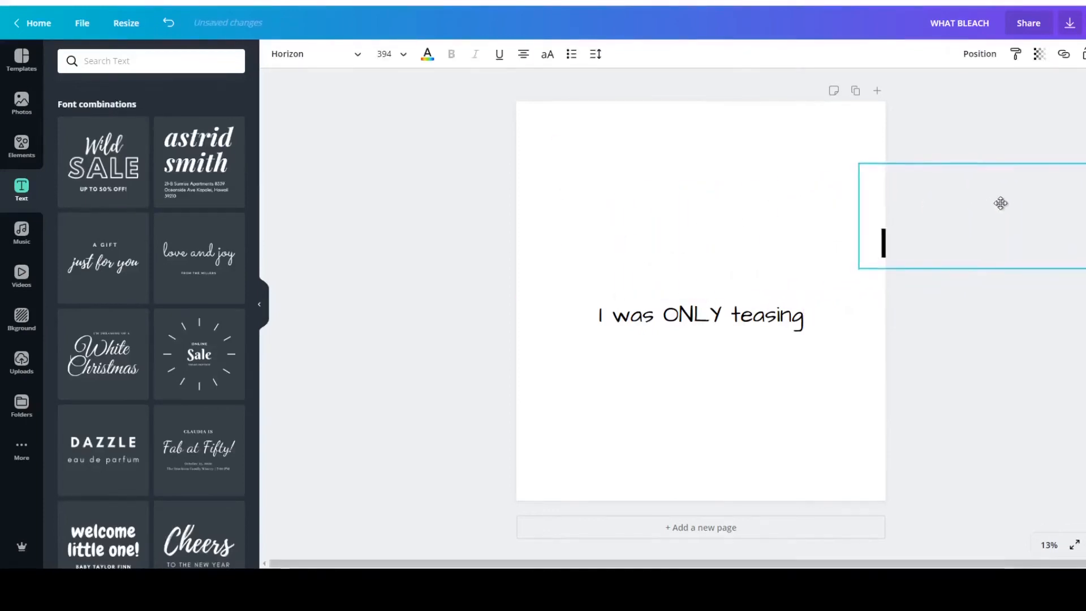
drag(698, 322, 984, 313)
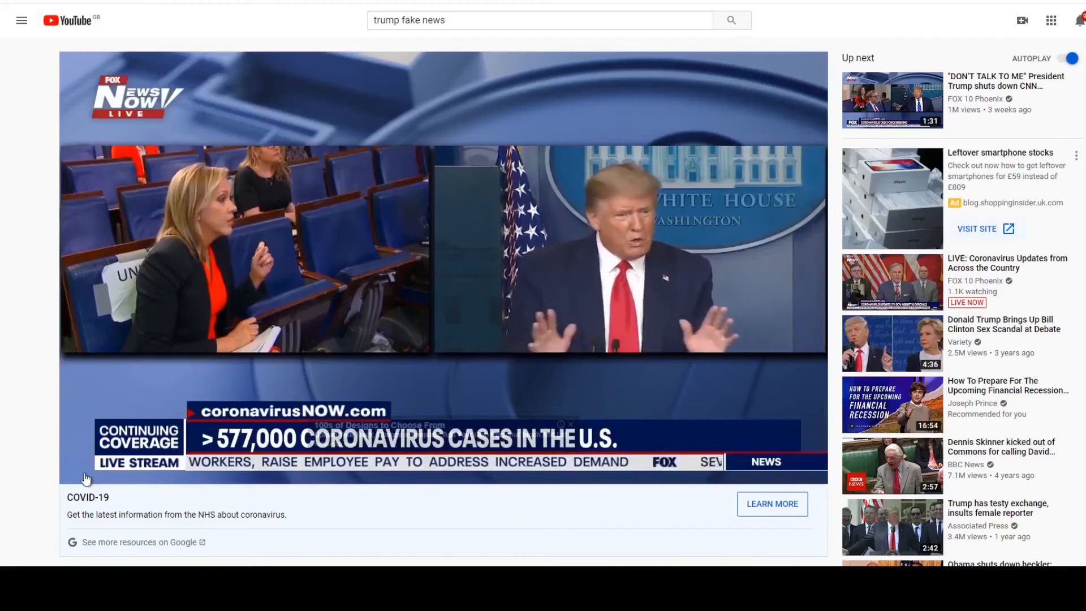
Move the GOD IS LIKE A CIRCLE artwork off the page and apply the SUPER SOGBU circle logo template.
mouse_move(84, 478)
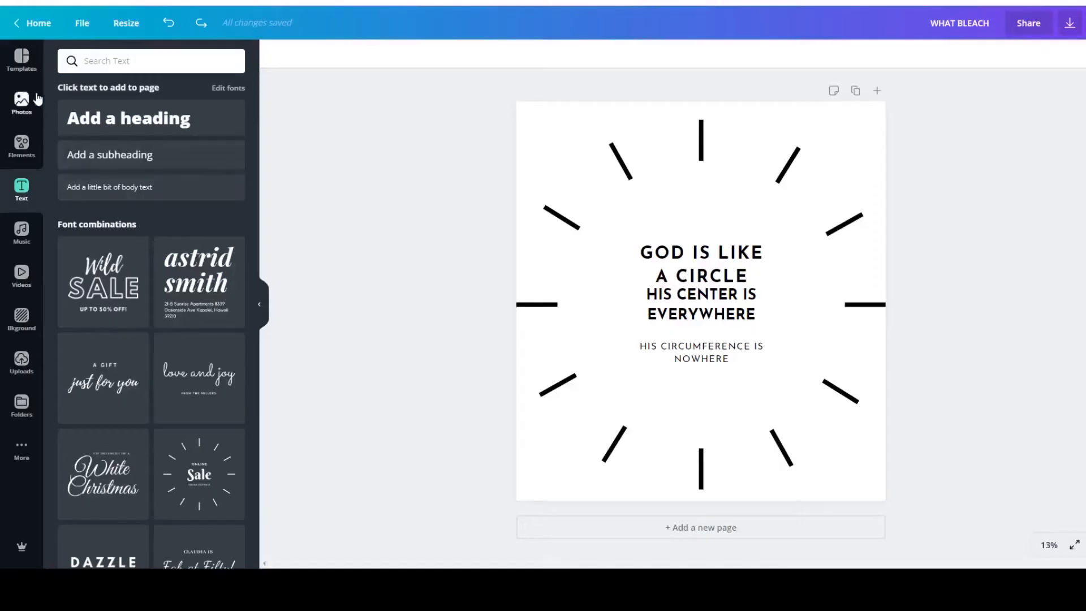
click(29, 65)
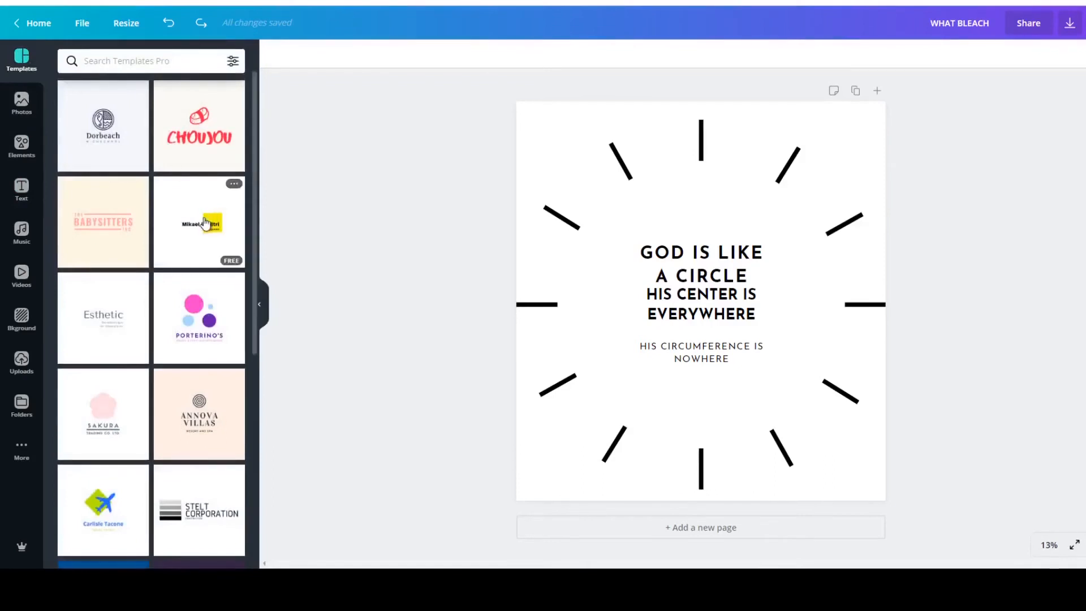
scroll(208, 235, down, 5)
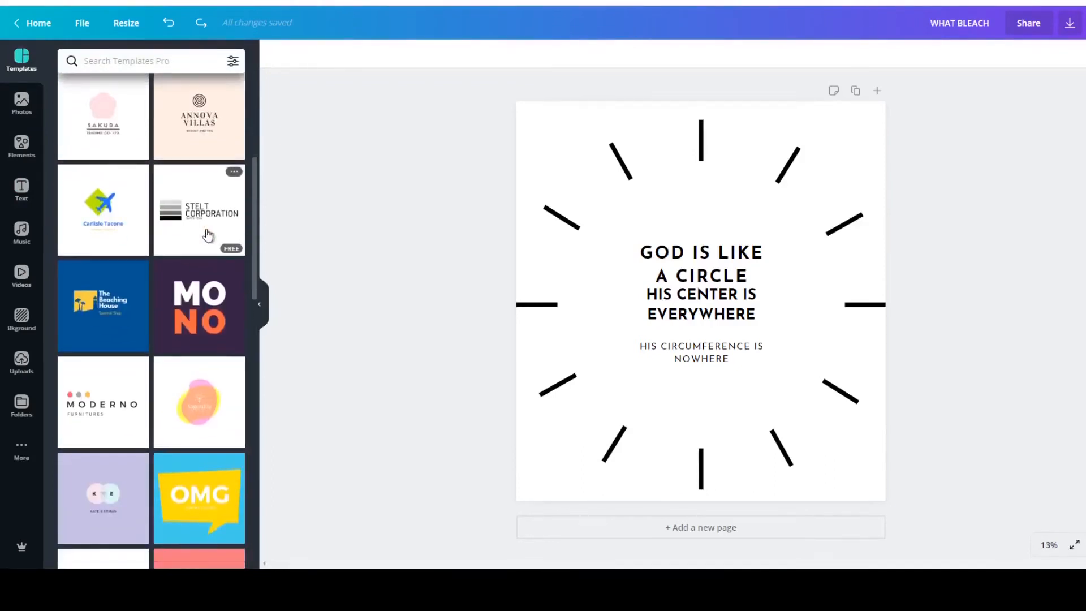
scroll(208, 236, down, 15)
scroll(208, 248, down, 5)
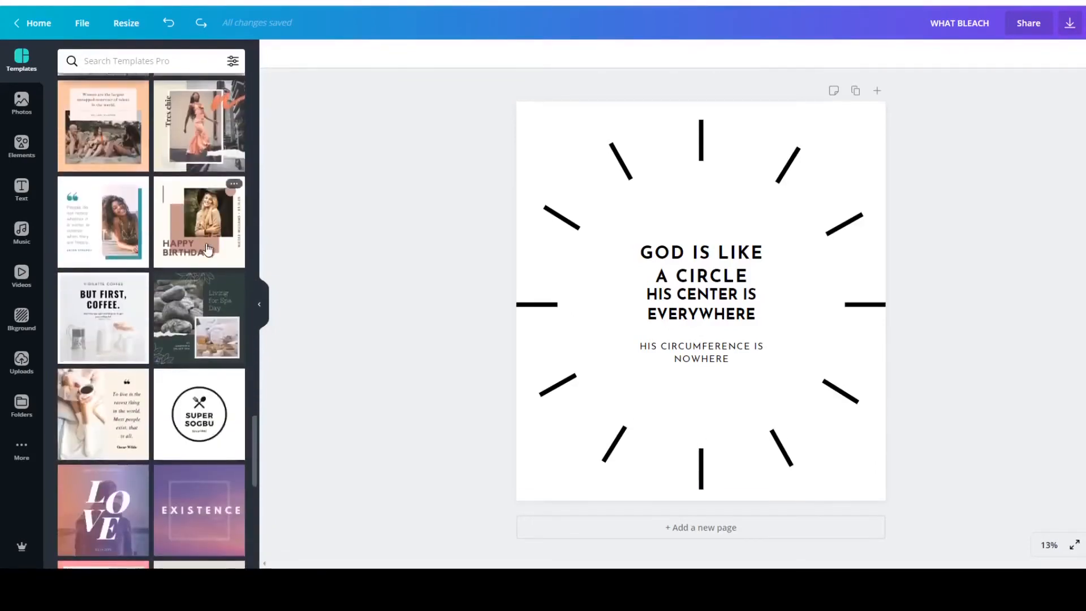
scroll(208, 249, down, 5)
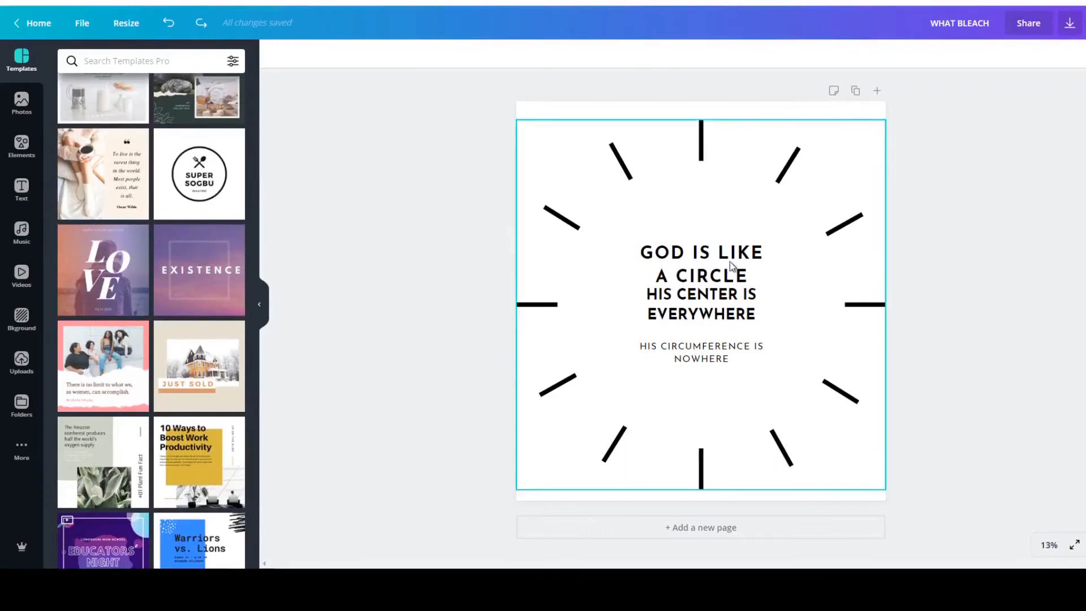
click(666, 304)
drag(573, 312, 987, 300)
click(201, 173)
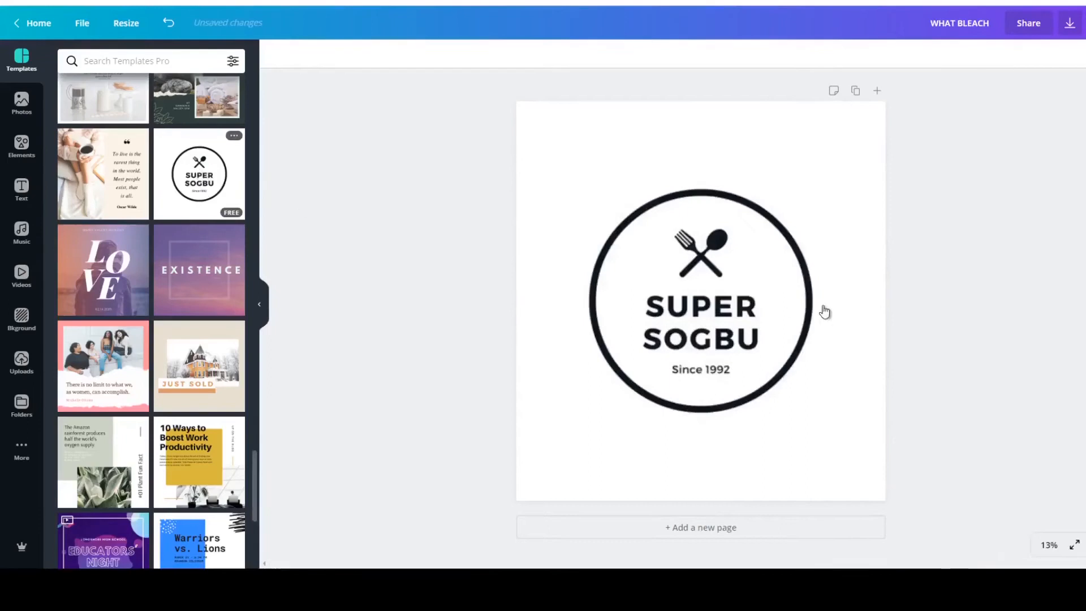
Delete the crossed fork and spoon icon from the SUPER SOGBU logo.
click(788, 311)
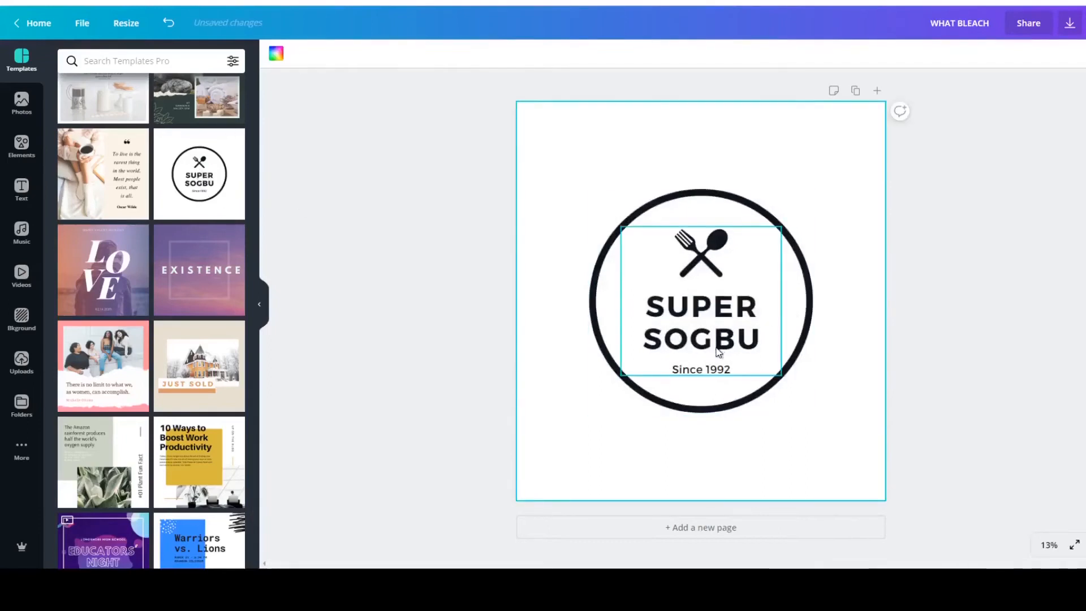
click(719, 288)
click(714, 272)
double_click(712, 266)
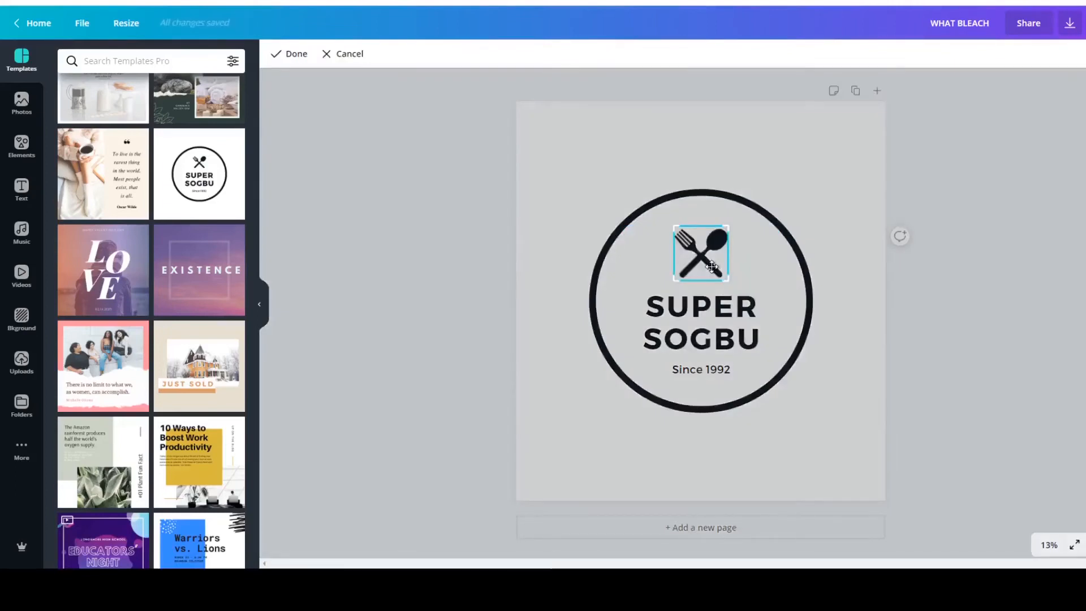
click(792, 272)
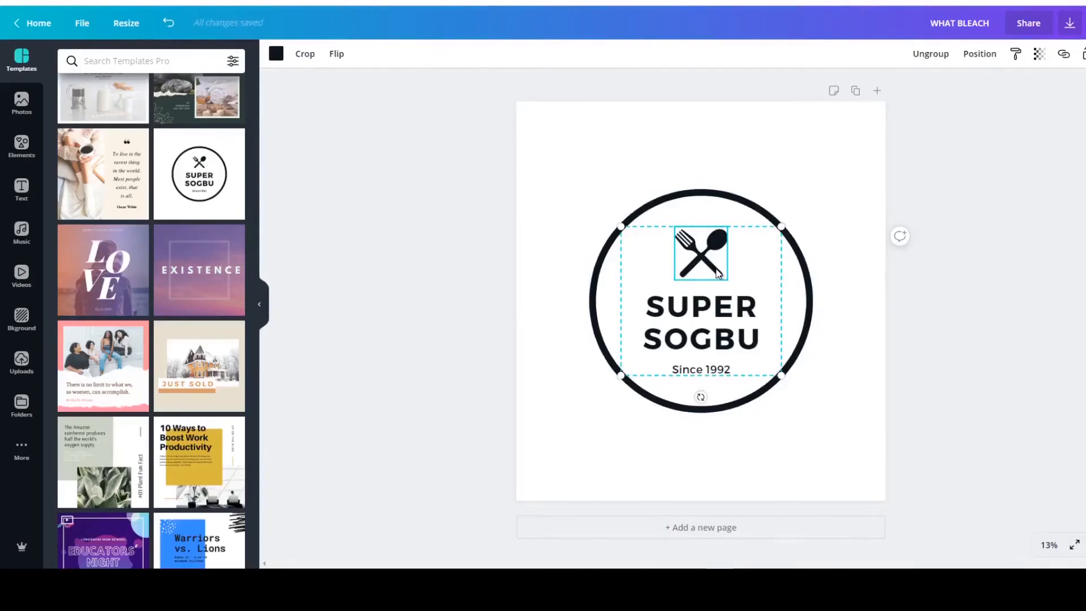
key(Delete)
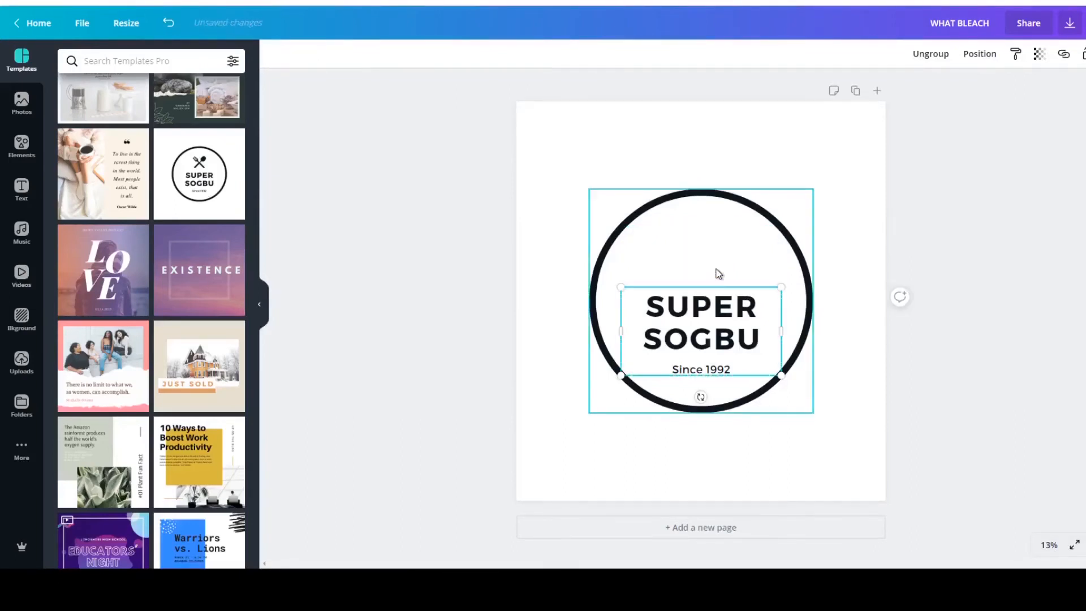
click(719, 273)
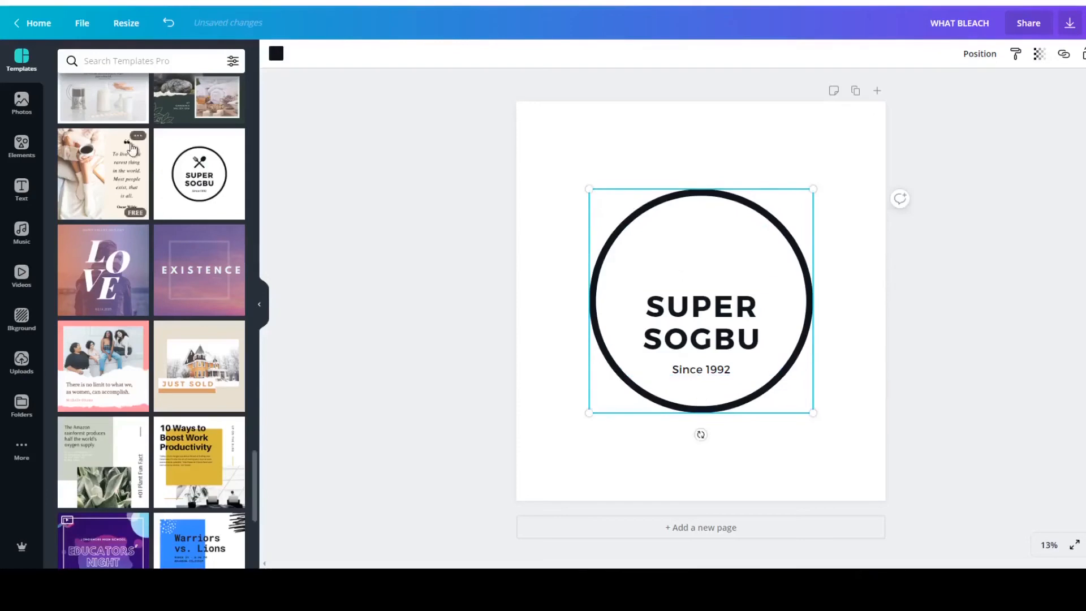
Add a heading, shrink it to font size 242 and place it inside the circle above SUPER SOGBU.
click(22, 192)
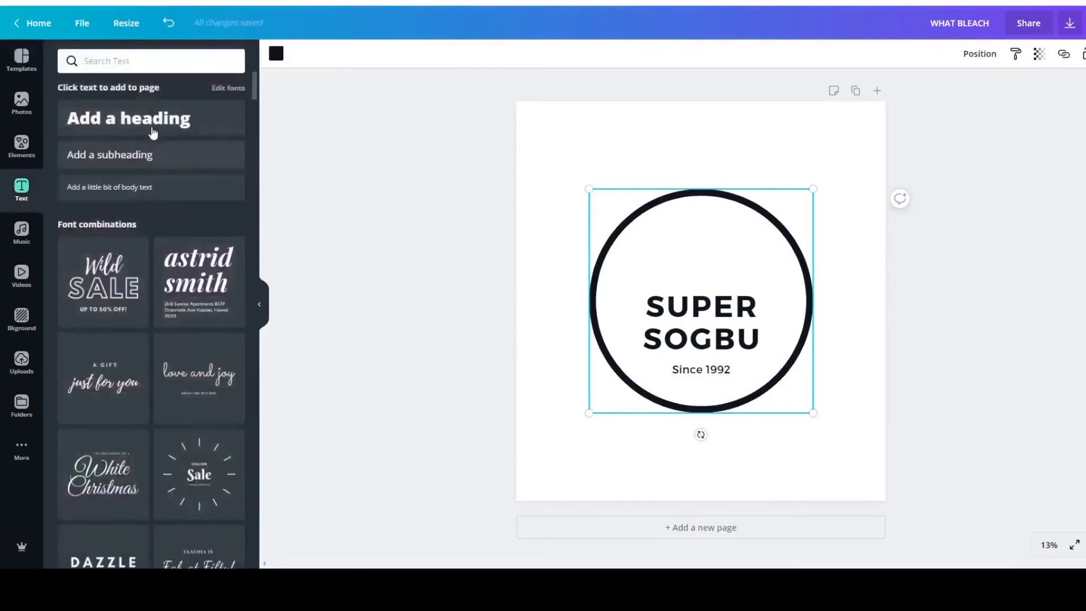
click(157, 124)
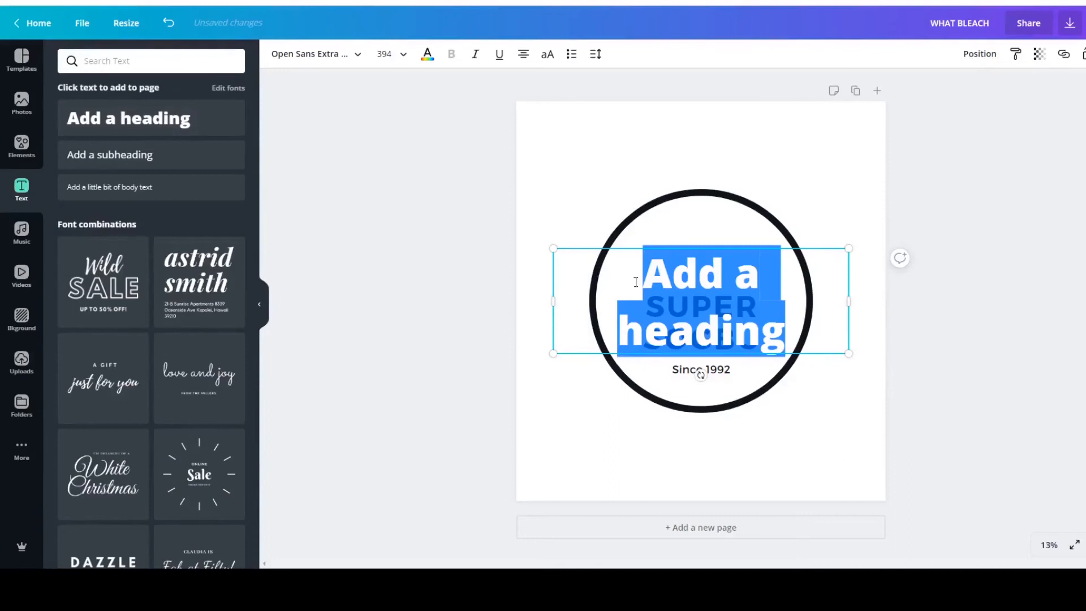
drag(551, 248, 676, 266)
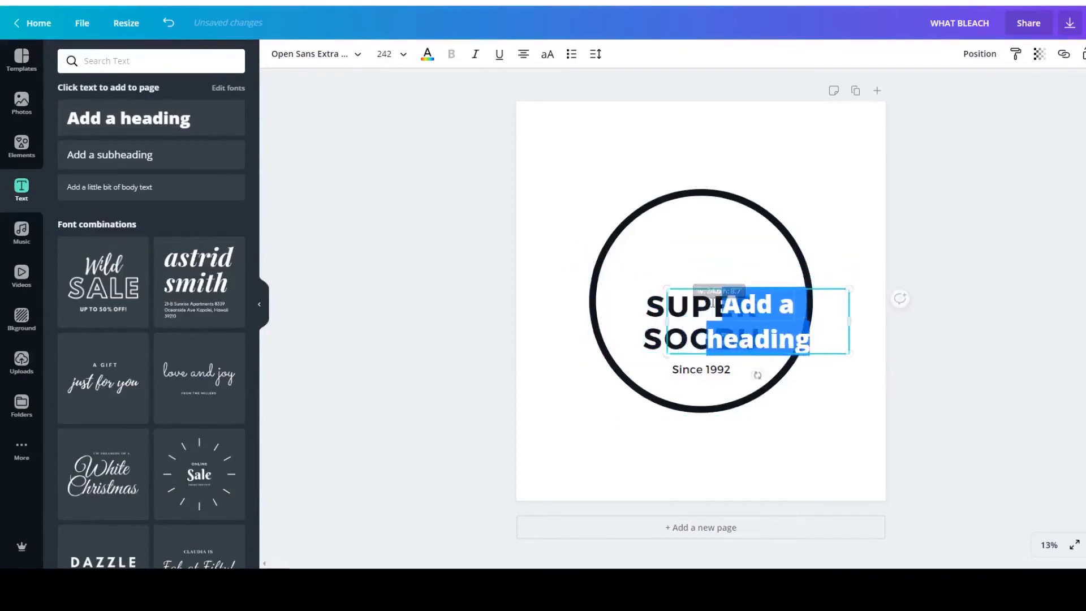
click(855, 154)
drag(725, 321, 673, 260)
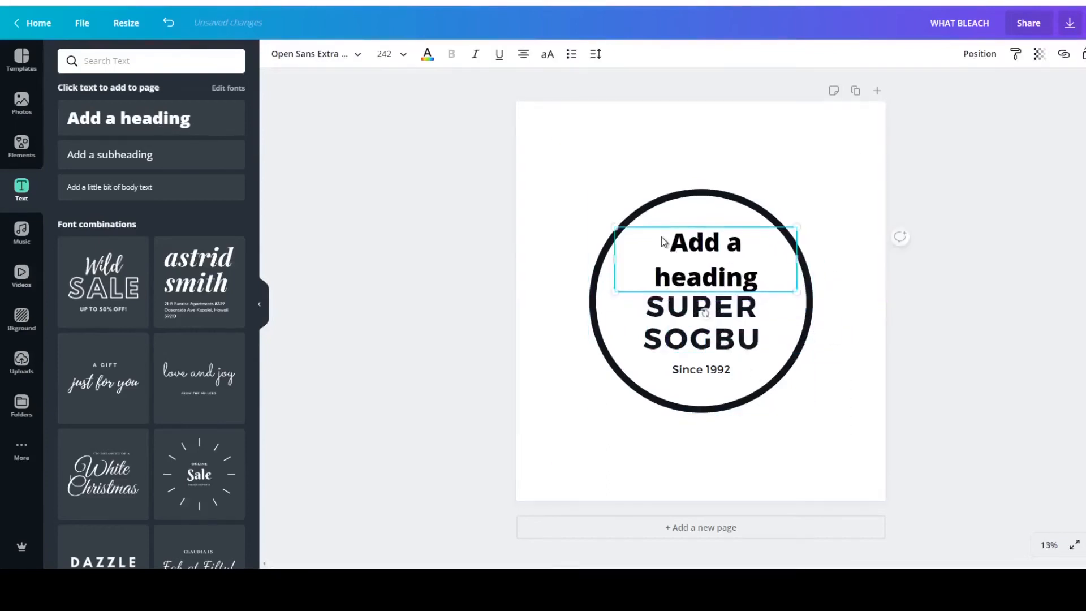
Enlarge the black circle so that it spans the full width of the page.
click(617, 206)
drag(586, 188, 480, 148)
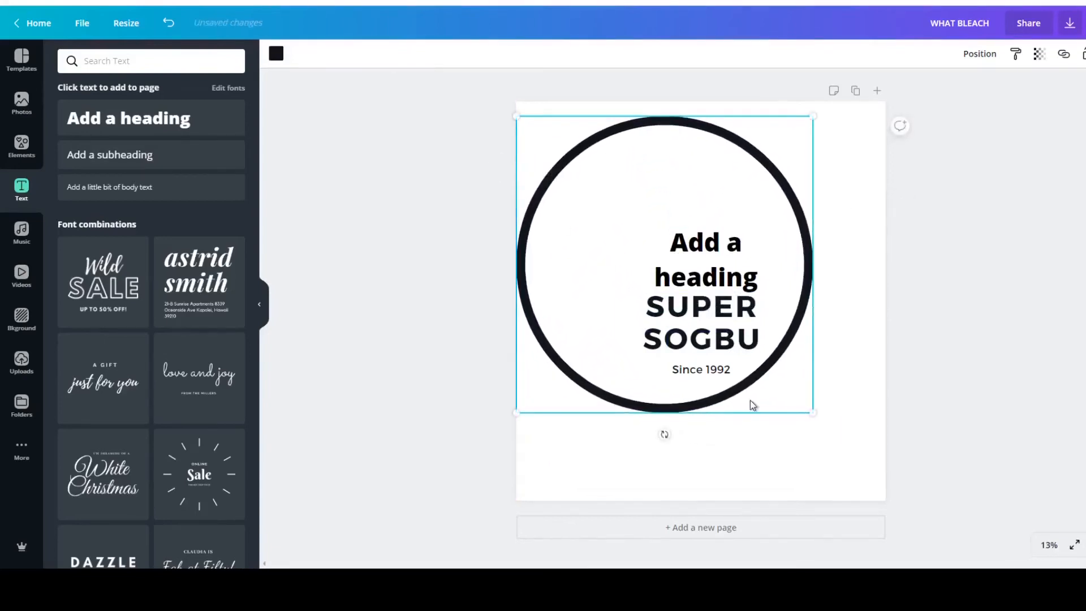
drag(817, 411, 891, 482)
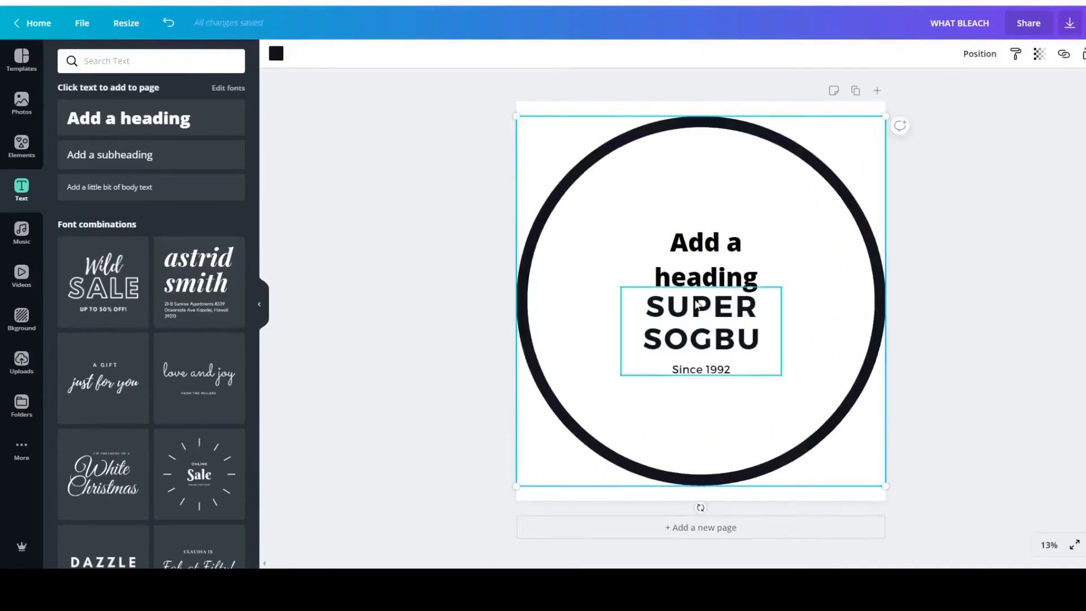
Open the font choices for the added heading and clear the previous font search.
click(700, 260)
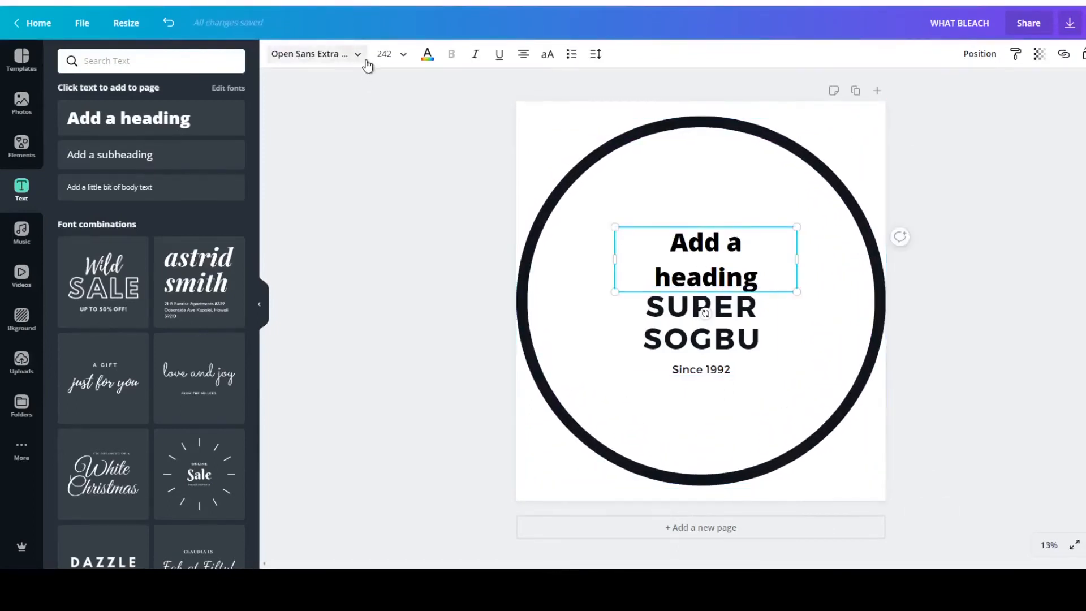
click(364, 59)
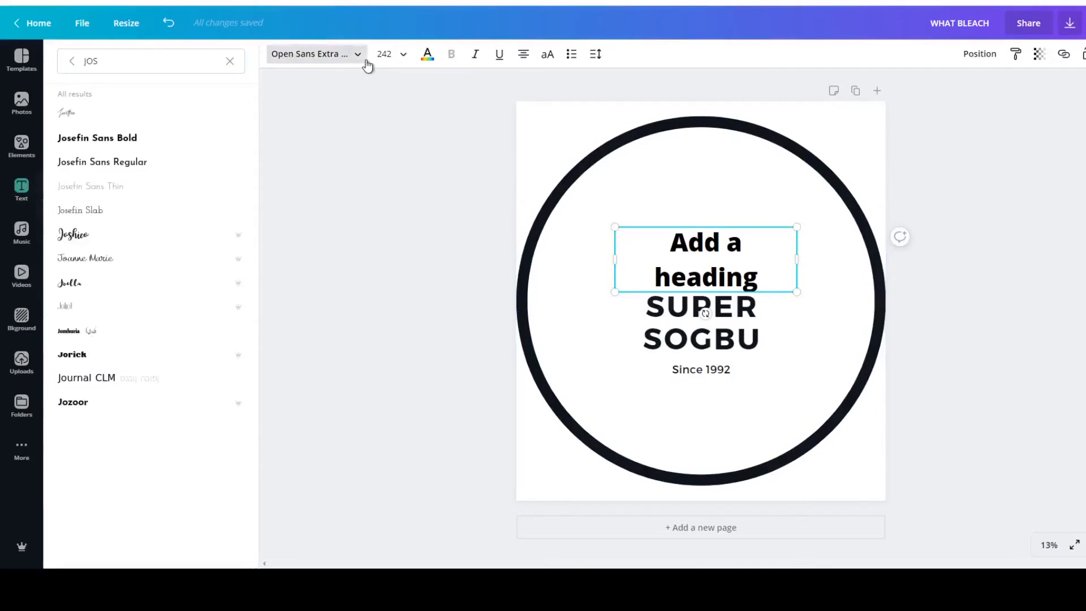
click(226, 62)
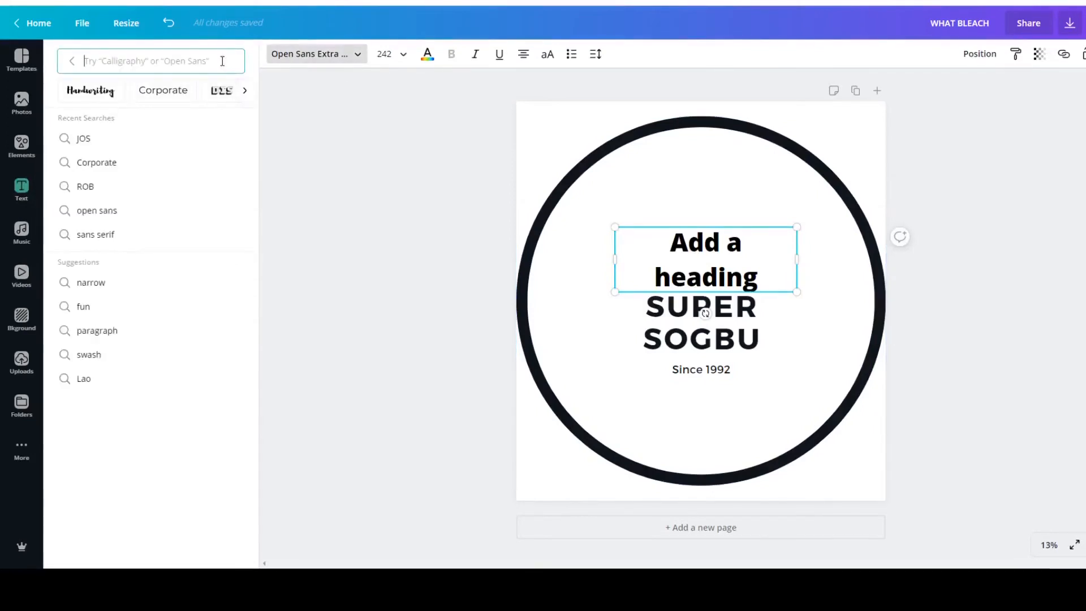
text(MOS)
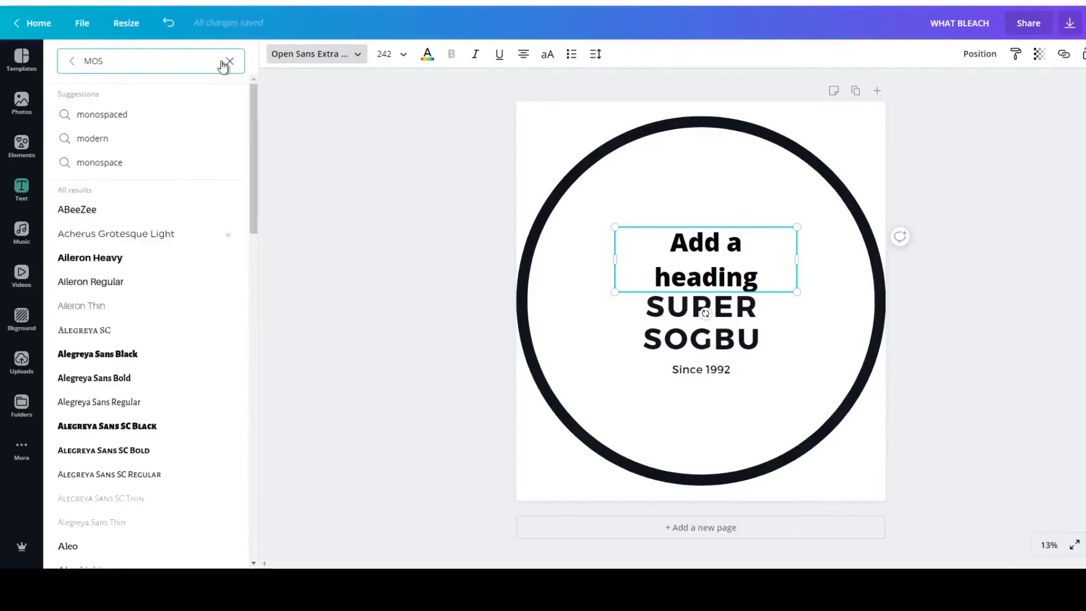
text(S)
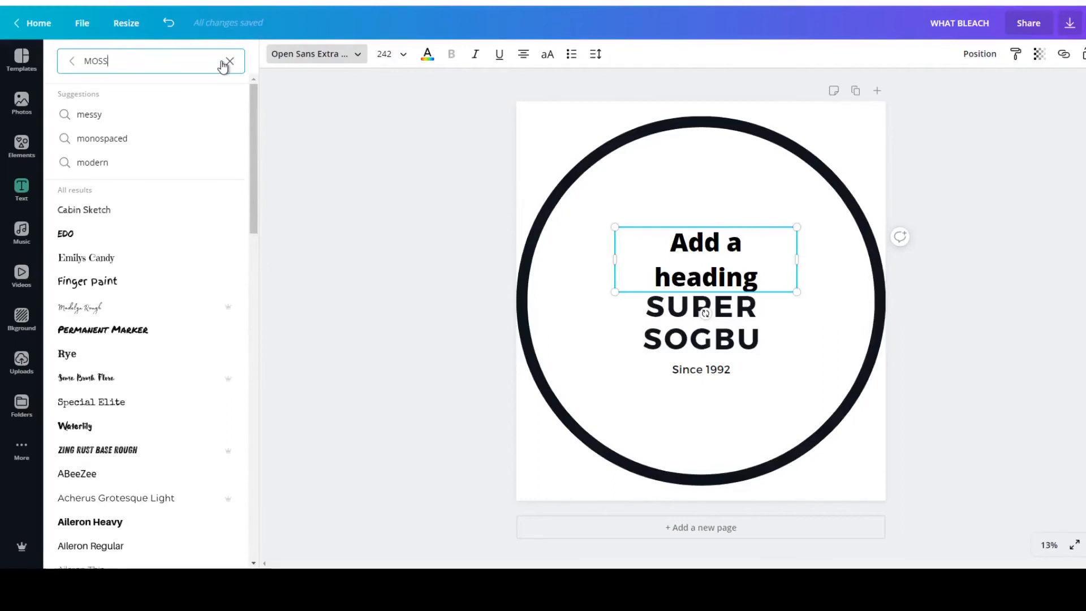
key(BackSpace)
key(BackSpace)
key(BackSpace)
key(BackSpace)
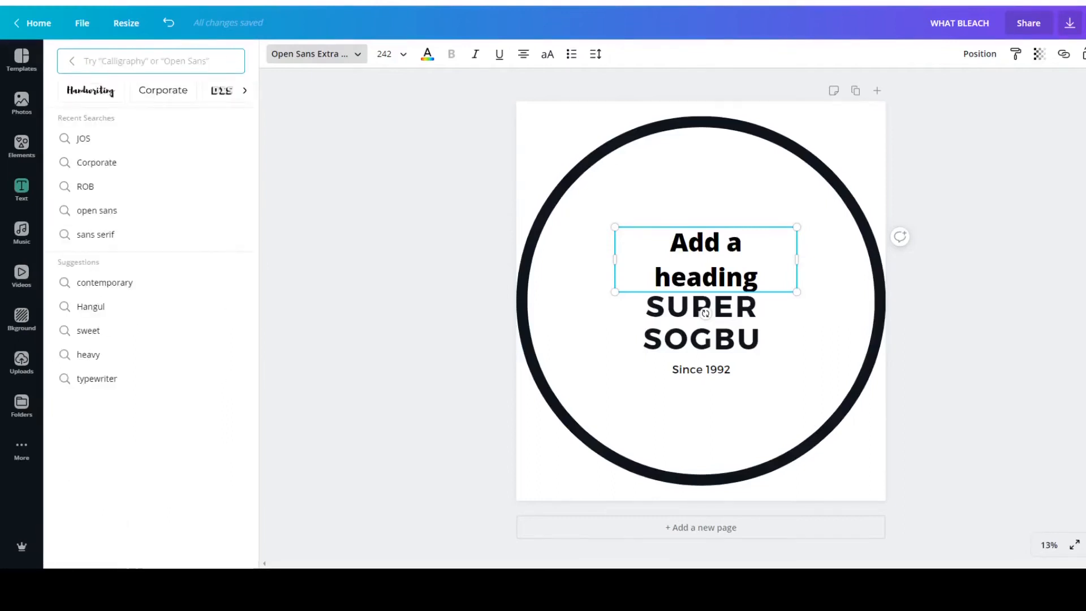
Search the fonts for MONT and set the added heading in Montserrat Classic.
click(761, 333)
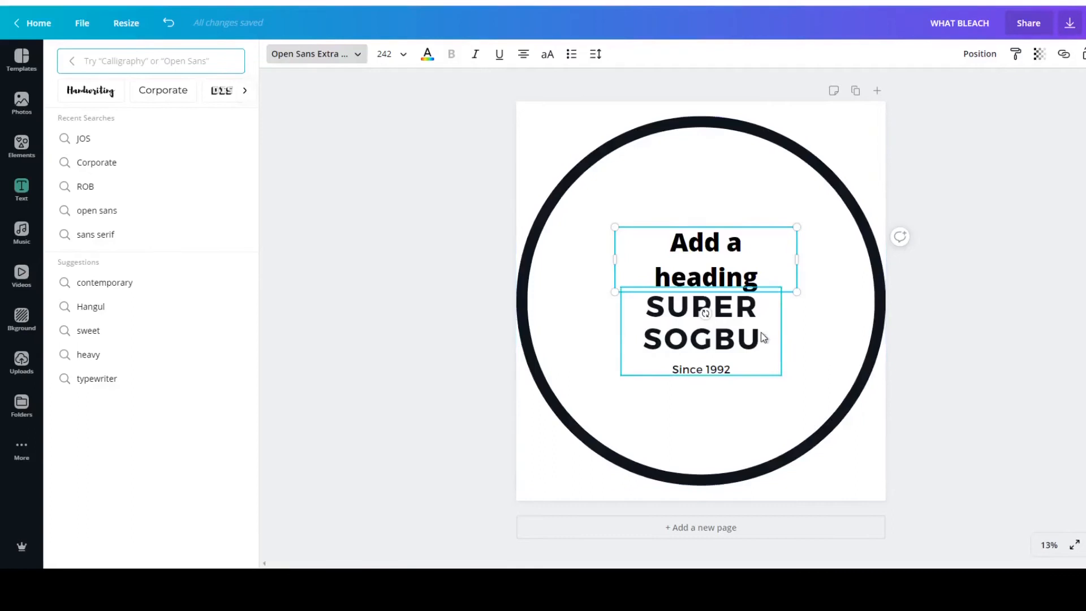
click(705, 249)
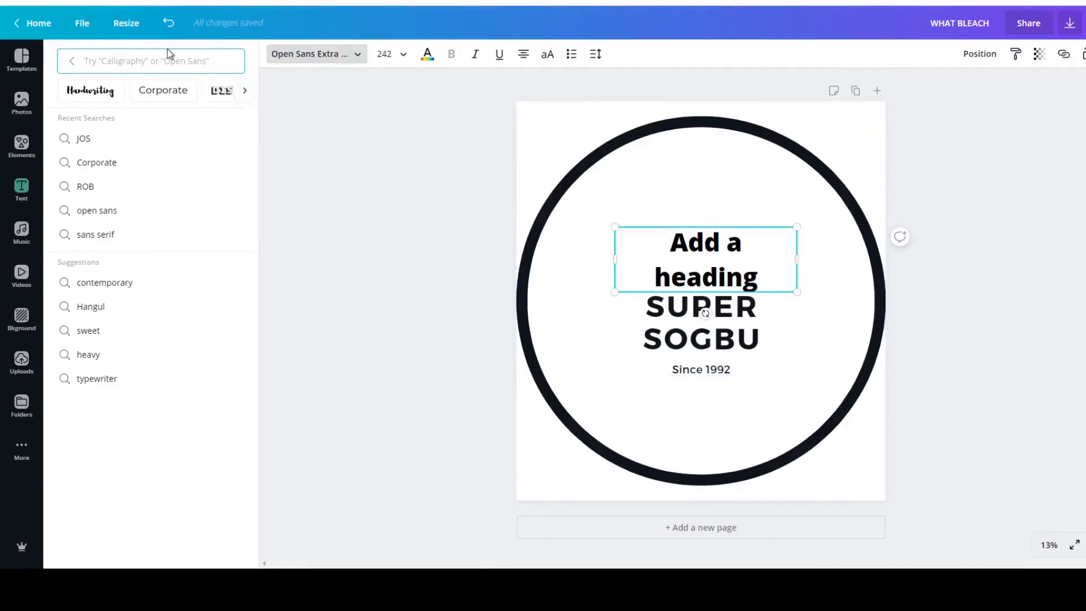
text(MONT)
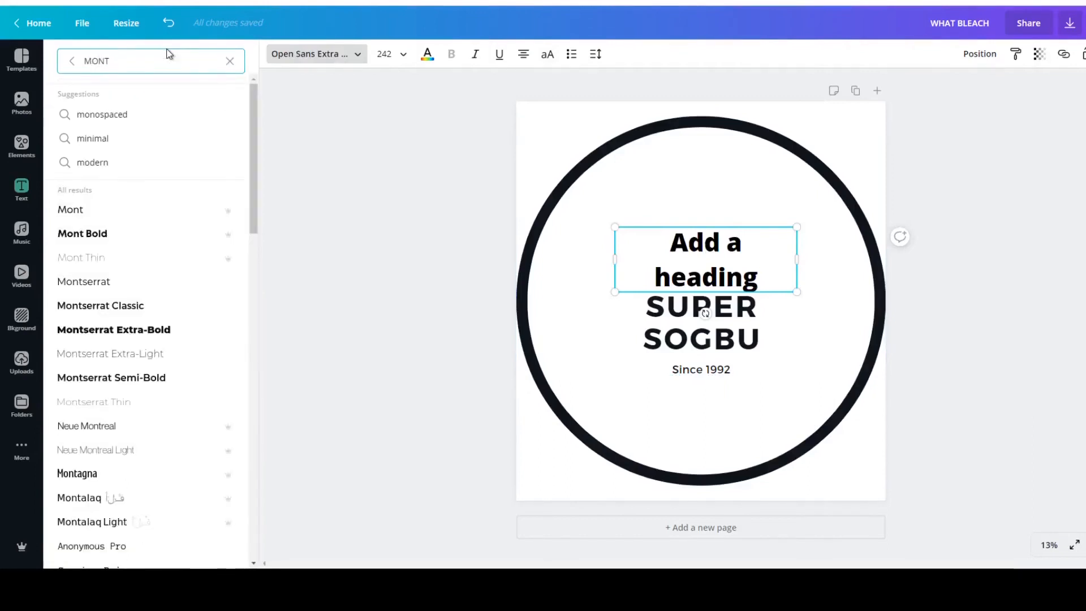
click(122, 311)
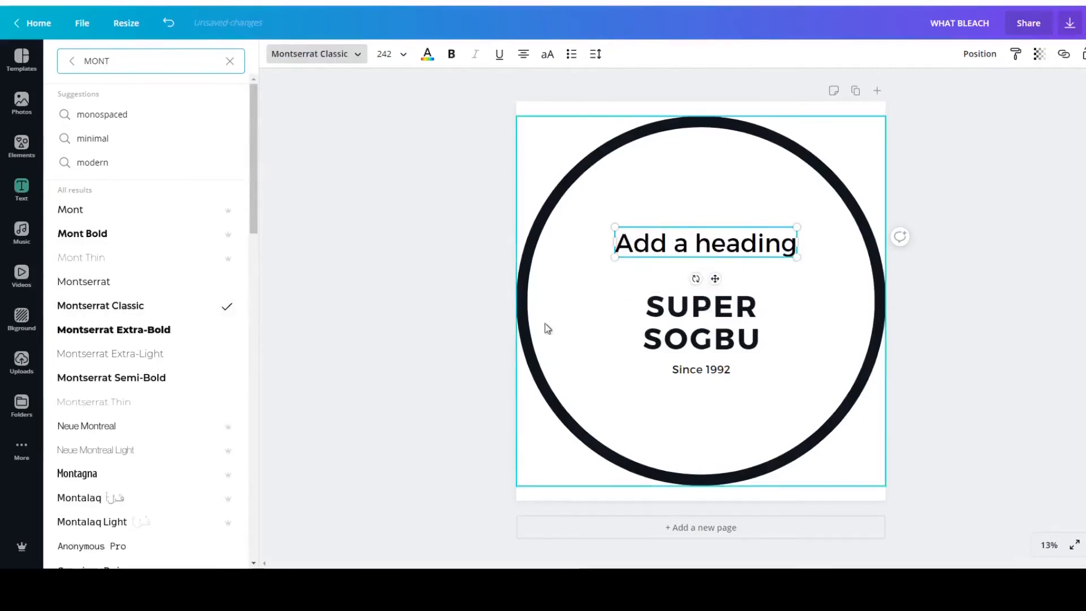
click(662, 316)
Replace the added heading's text with GOD'S on one line and LOVE IS A CIRCLE on the line below.
click(704, 245)
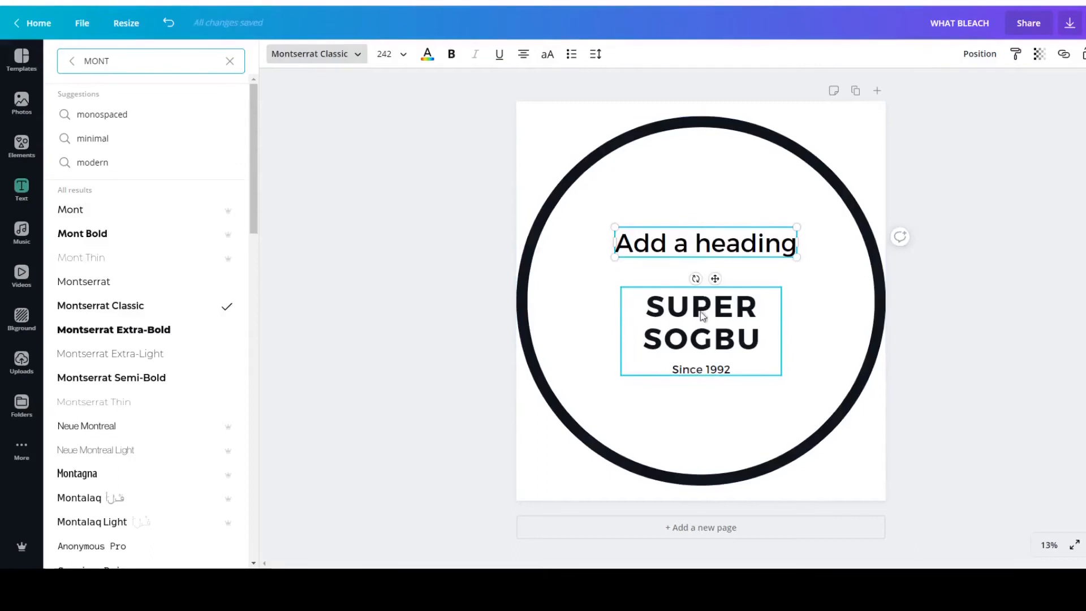
triple_click(708, 244)
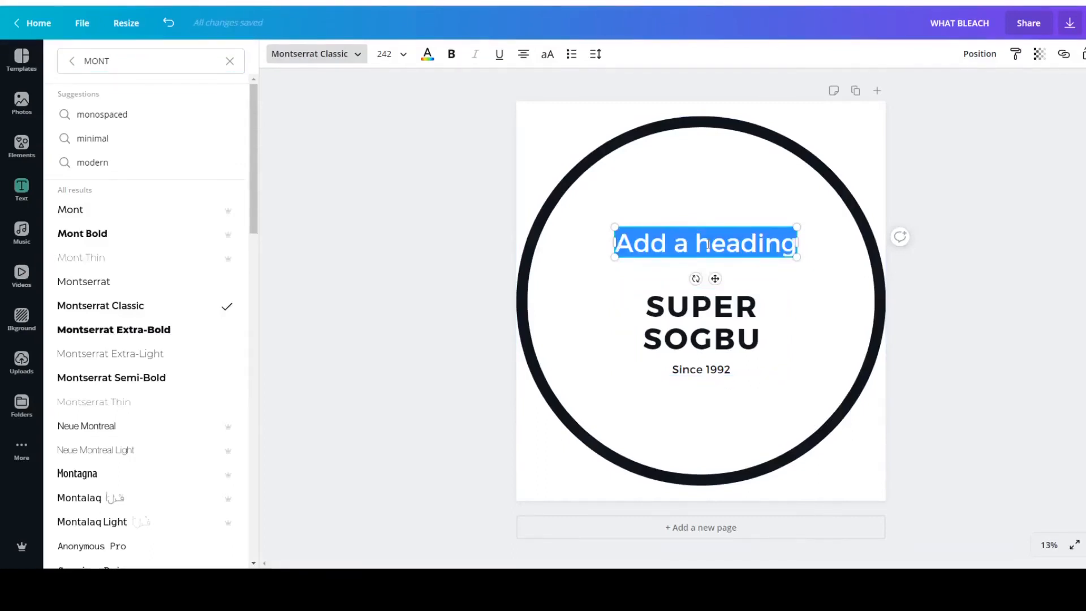
text(gO)
key(BackSpace)
key(BackSpace)
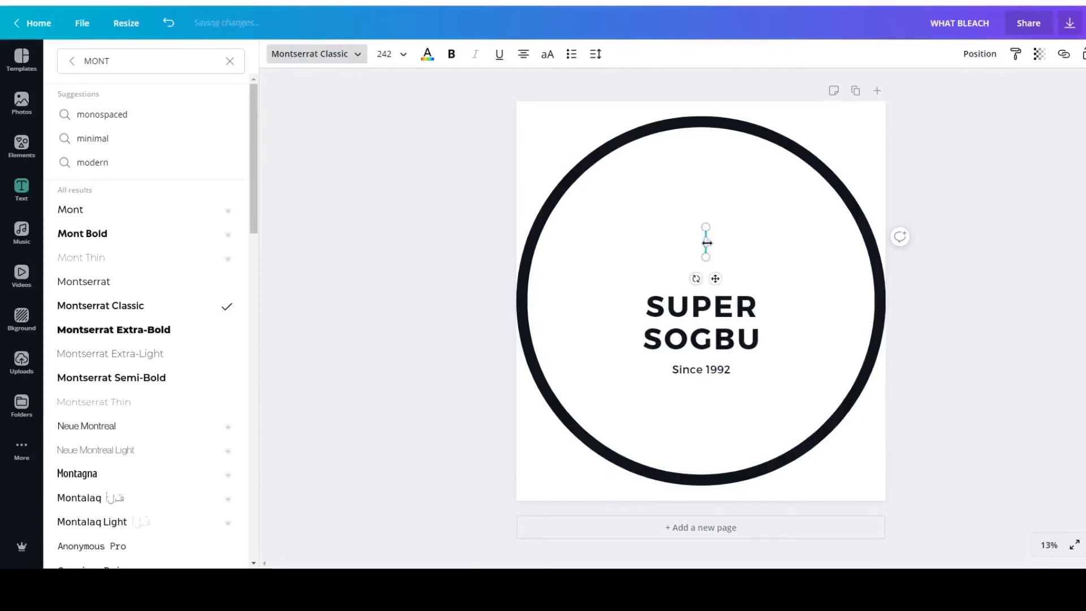
text(GOD)
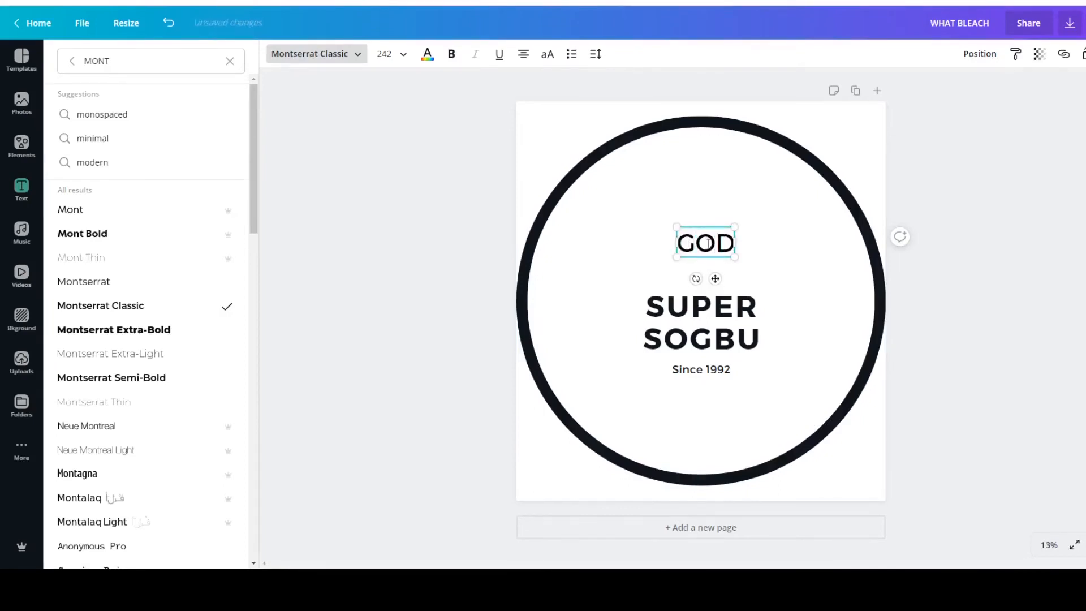
text('S)
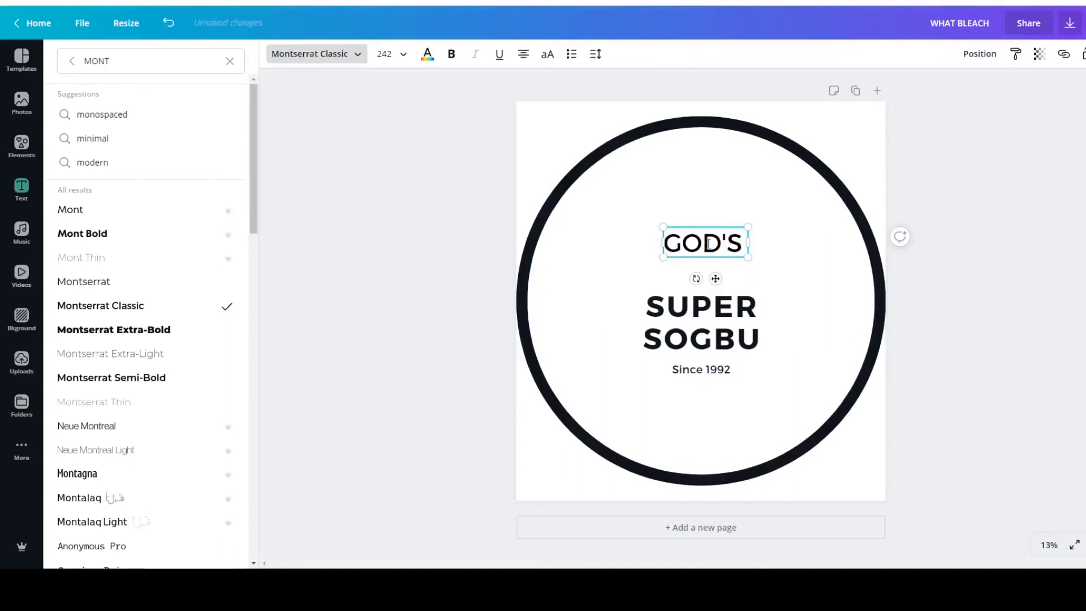
key(Return)
text(L)
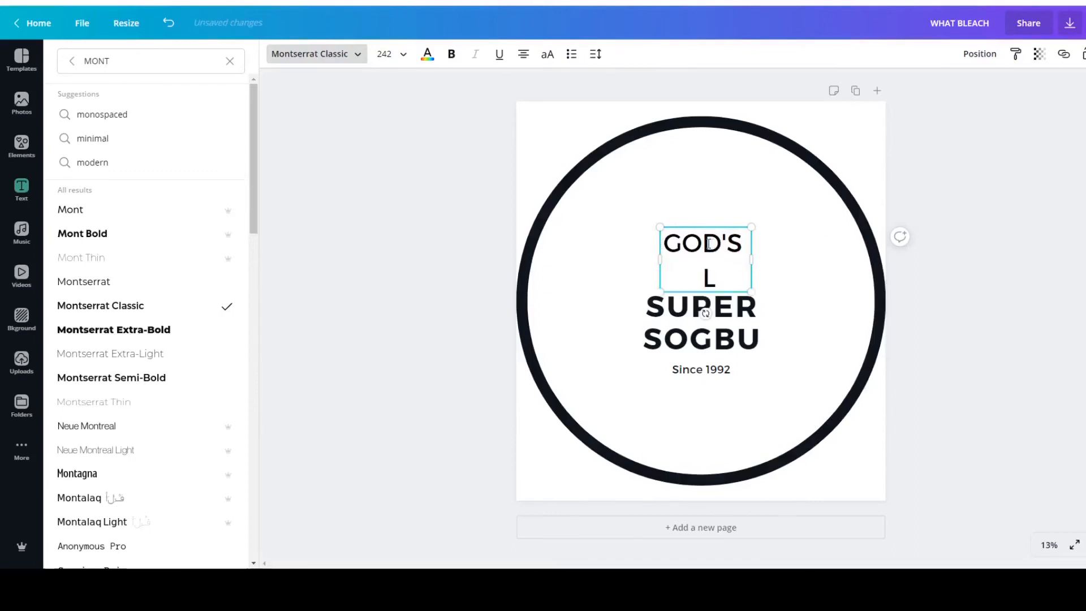
text(OVE)
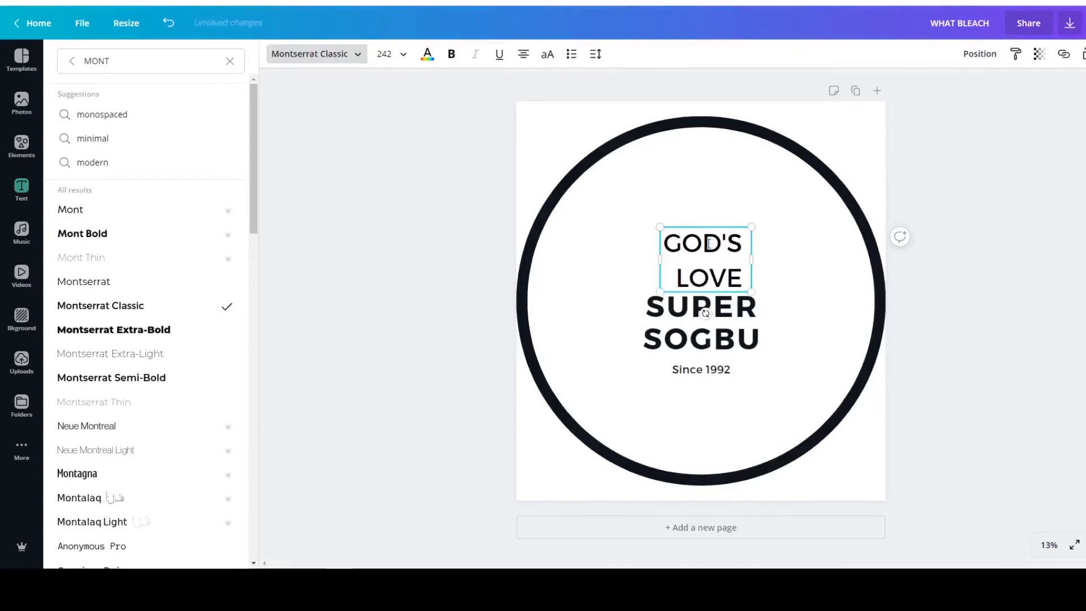
text( IS A)
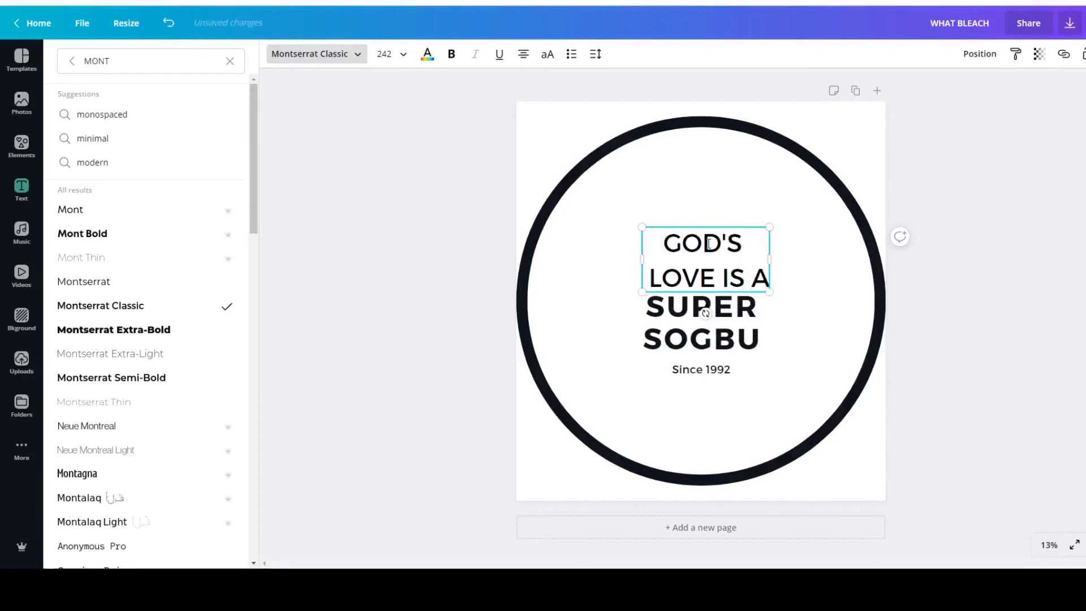
text( CIRCLE)
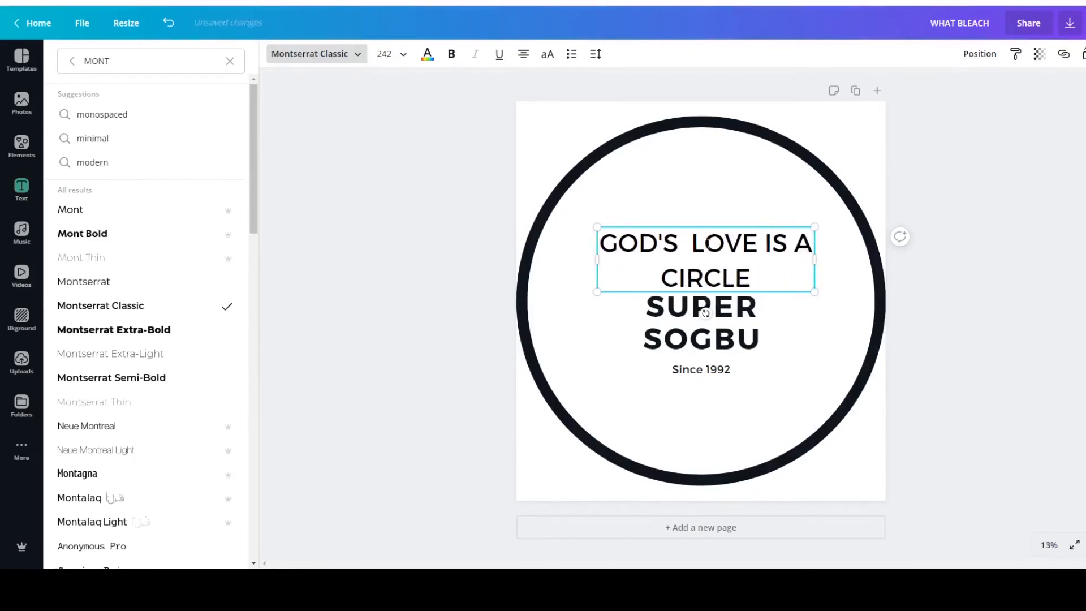
Replace the bold SUPER SOGBU text with HIS CENTER IS EVERWHERE.
click(719, 324)
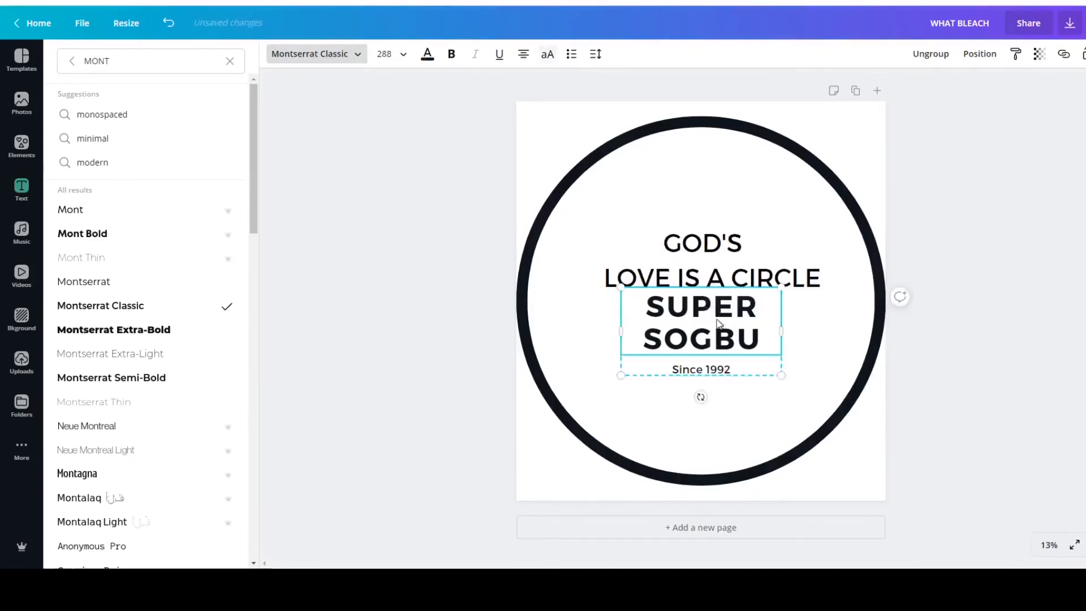
triple_click(738, 340)
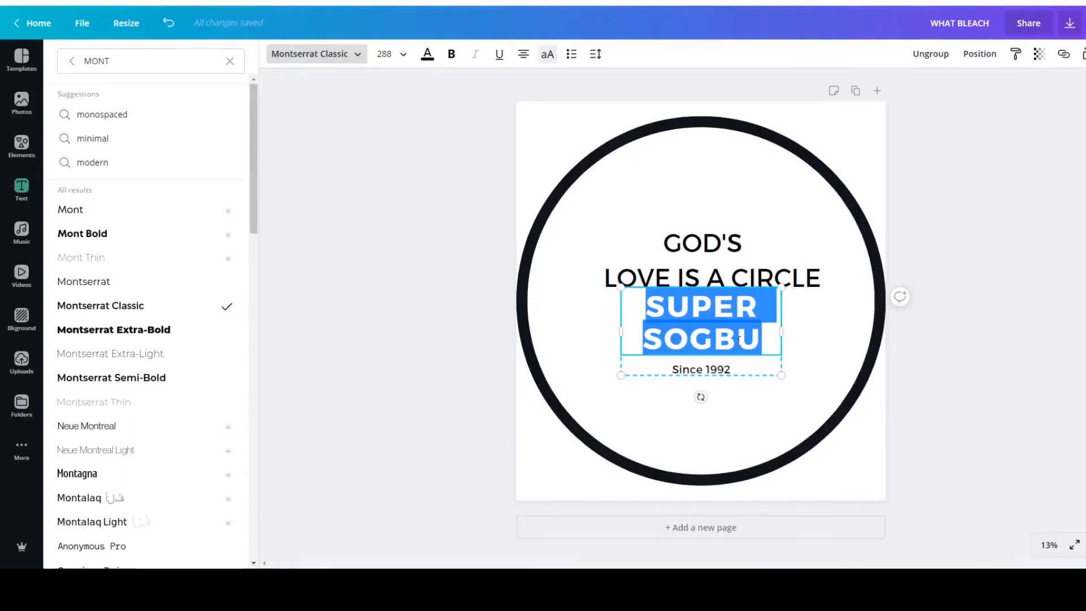
text(HIS)
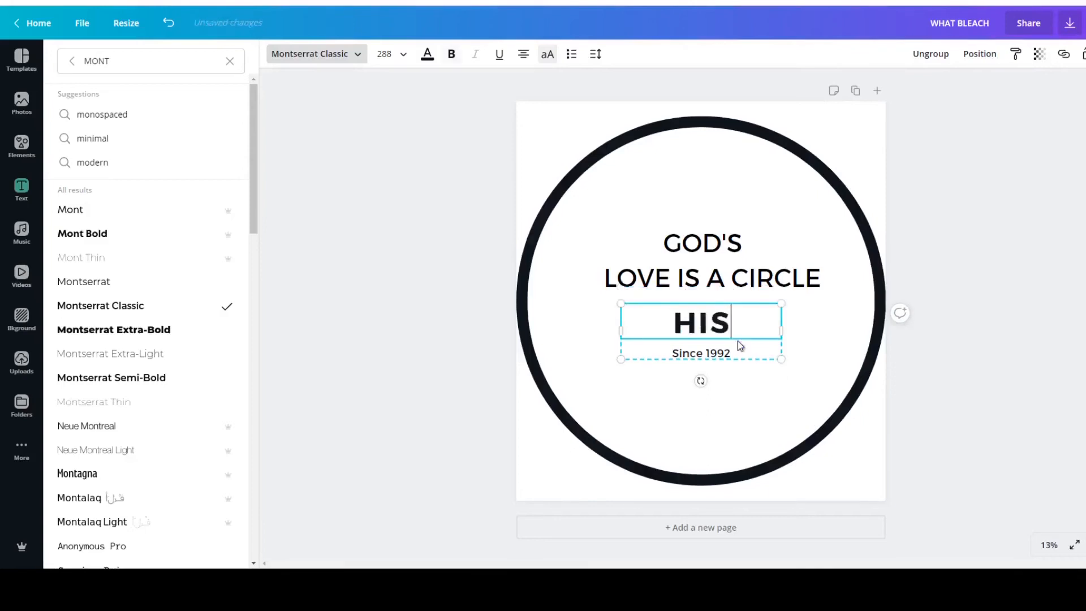
text( CENTER)
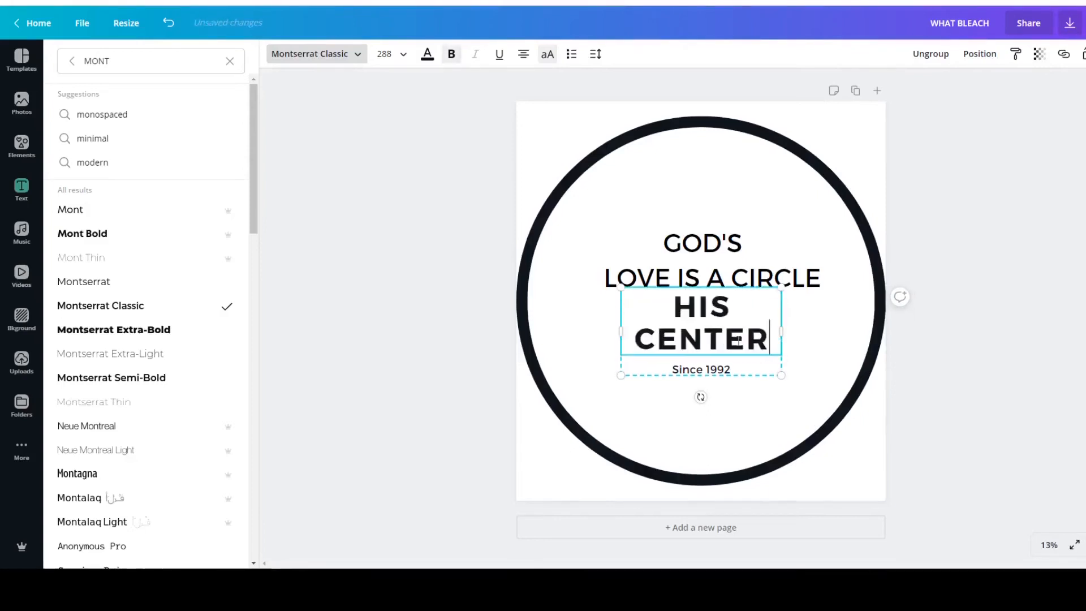
text( IS EVE)
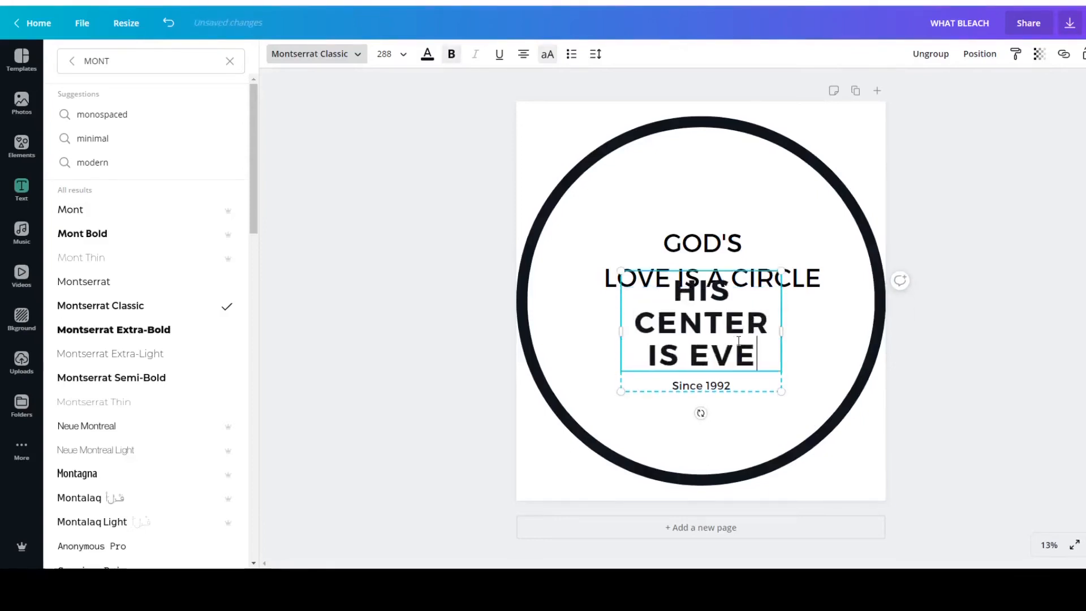
text(RWHERE)
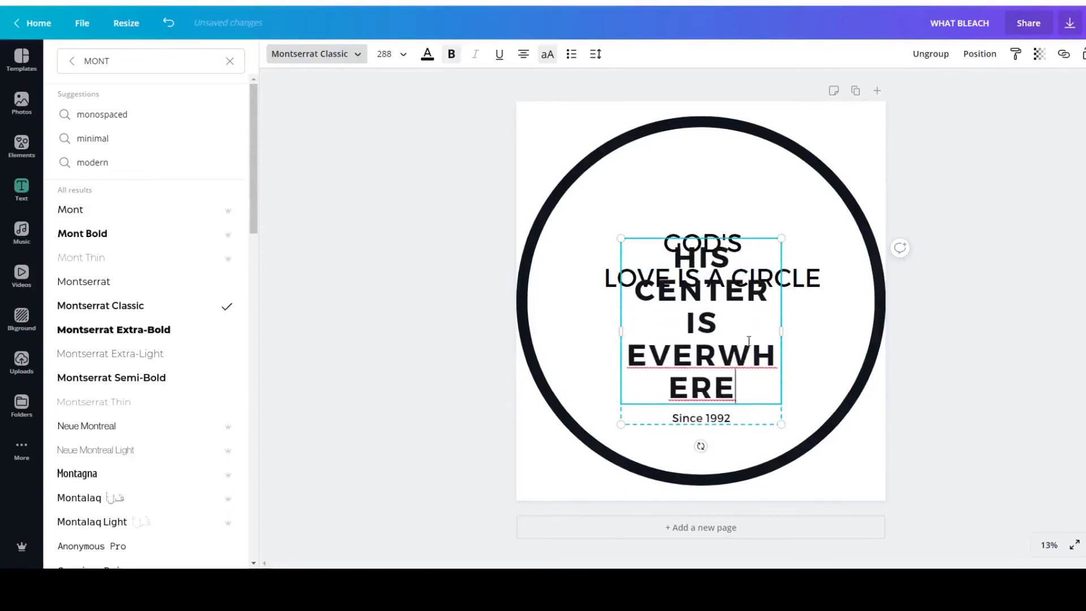
click(816, 352)
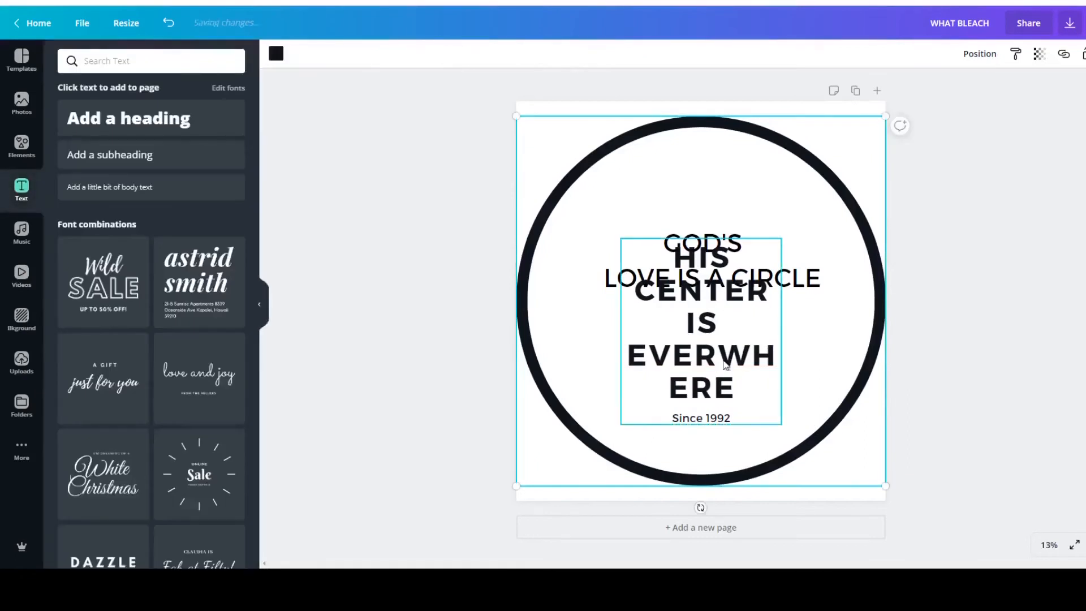
Enlarge the HIS CENTER IS EVERWHERE text group to font size 300 and move the GOD'S LOVE IS A CIRCLE heading above it.
click(646, 277)
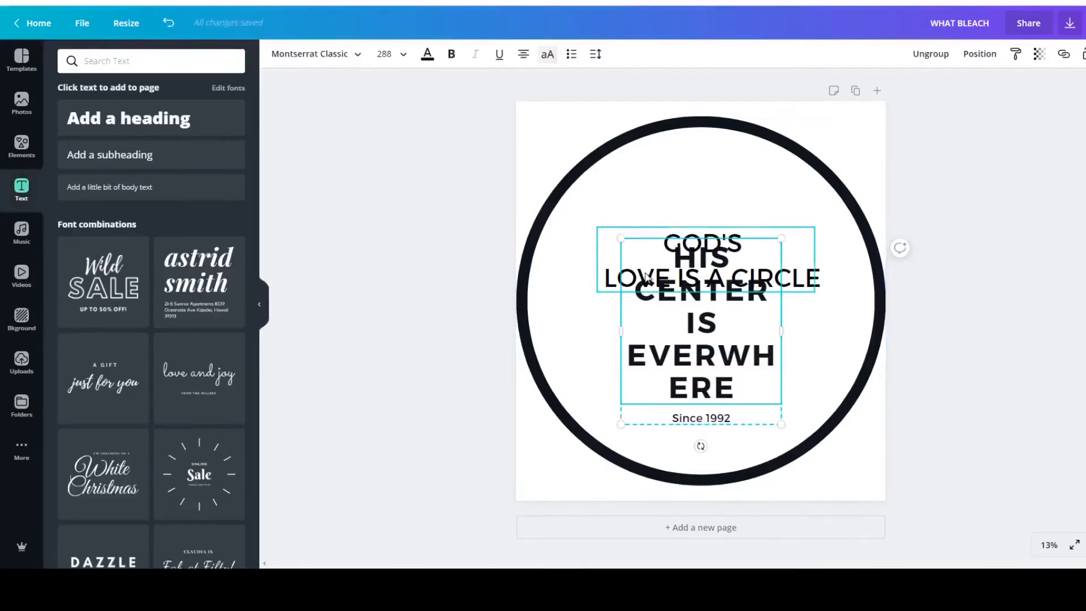
mouse_move(621, 238)
mouse_down()
mouse_move(585, 238)
mouse_move(669, 239)
mouse_move(602, 244)
mouse_up()
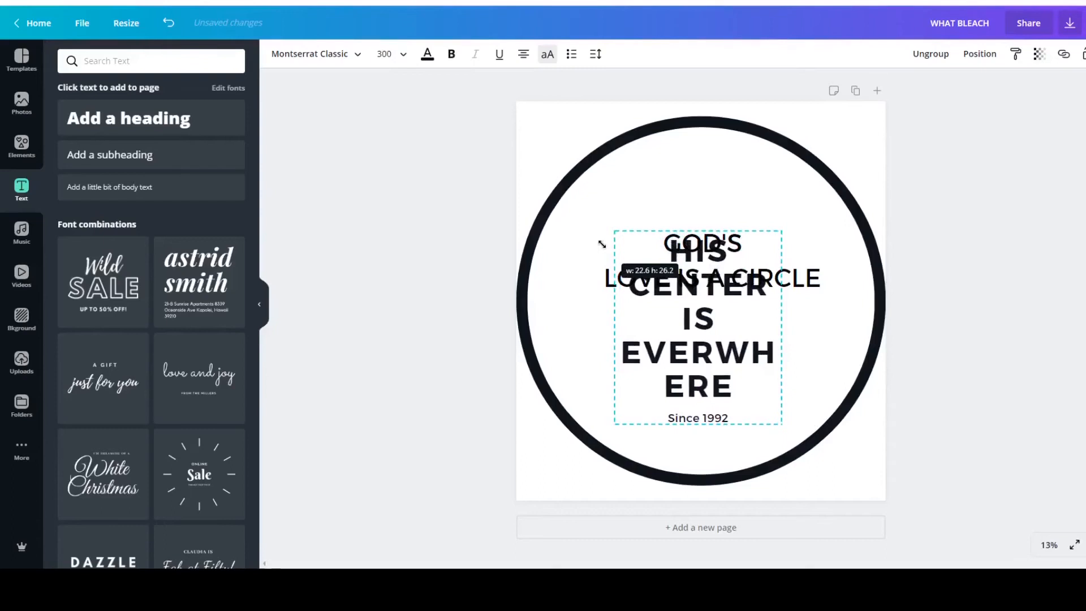
click(794, 270)
drag(794, 271, 793, 180)
click(716, 188)
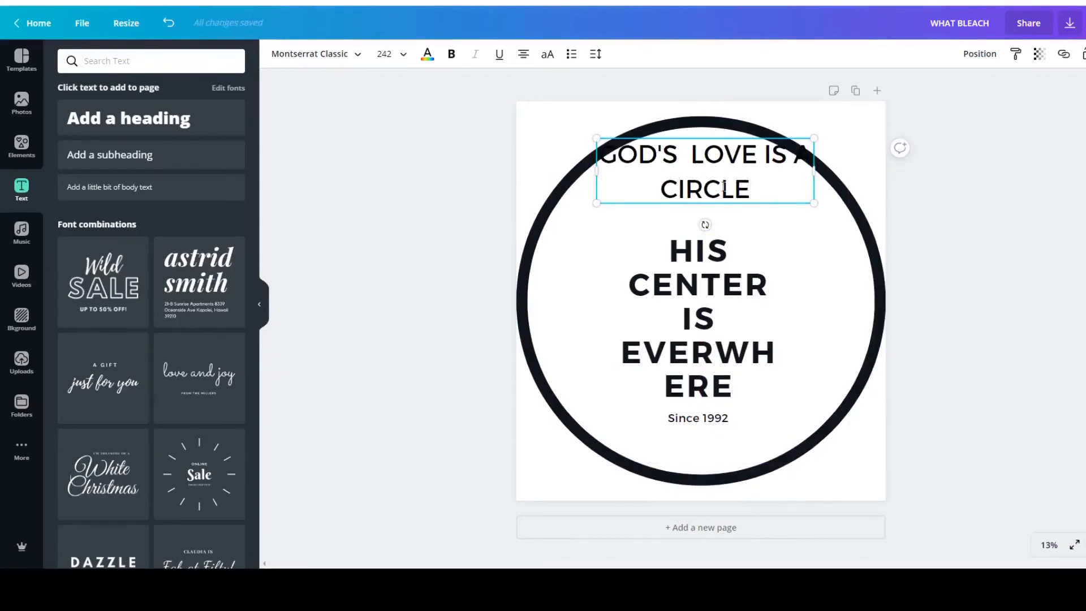
triple_click(725, 190)
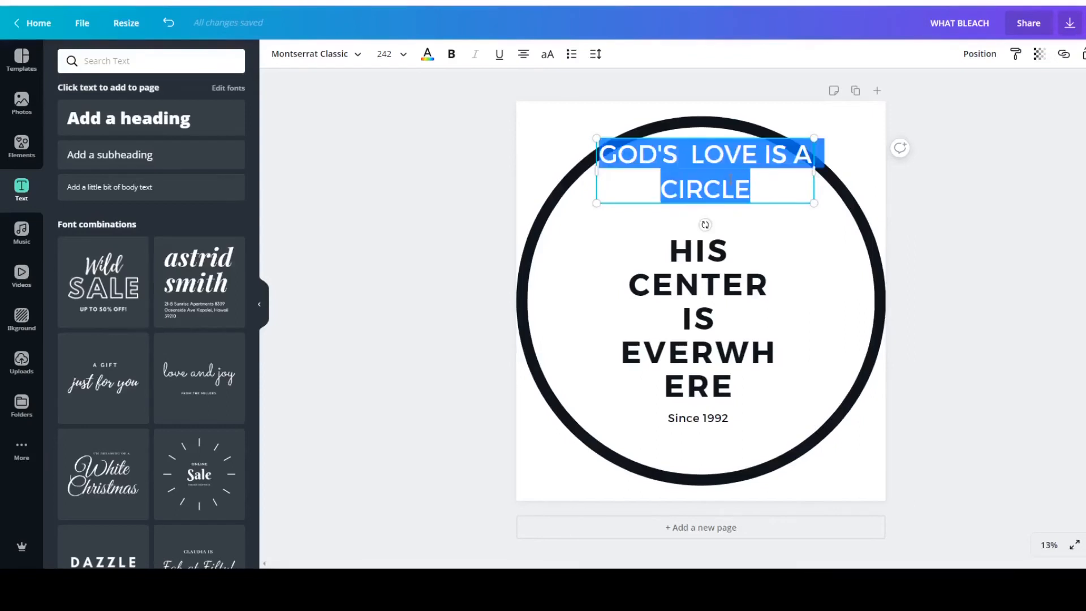
click(915, 198)
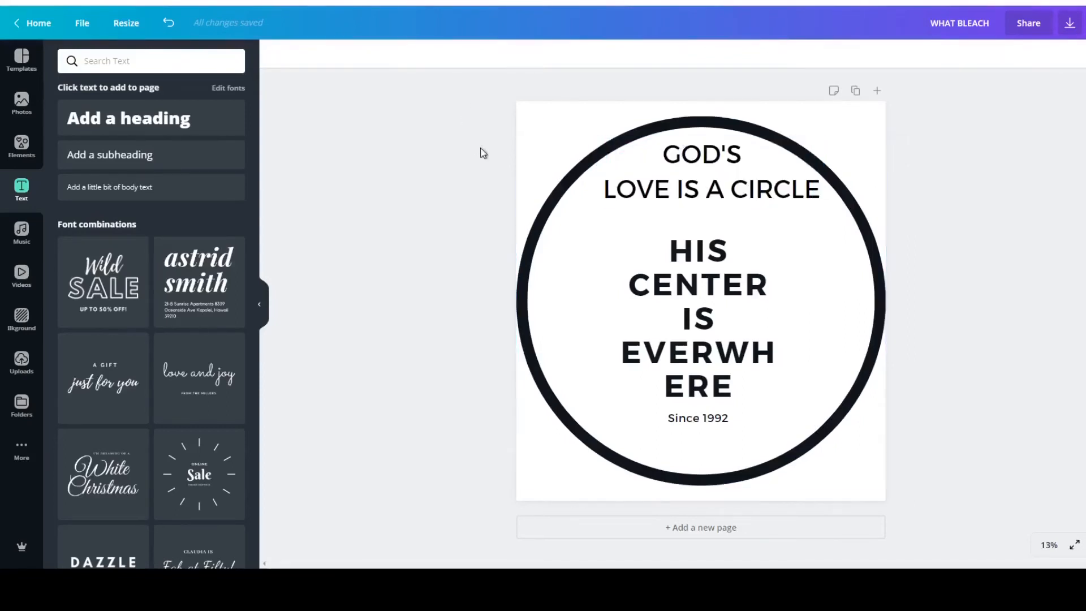
Nudge the GOD'S LOVE IS A CIRCLE heading up inside the circle and move the HIS CENTER text group up beneath it.
click(684, 180)
drag(684, 180, 683, 170)
click(451, 185)
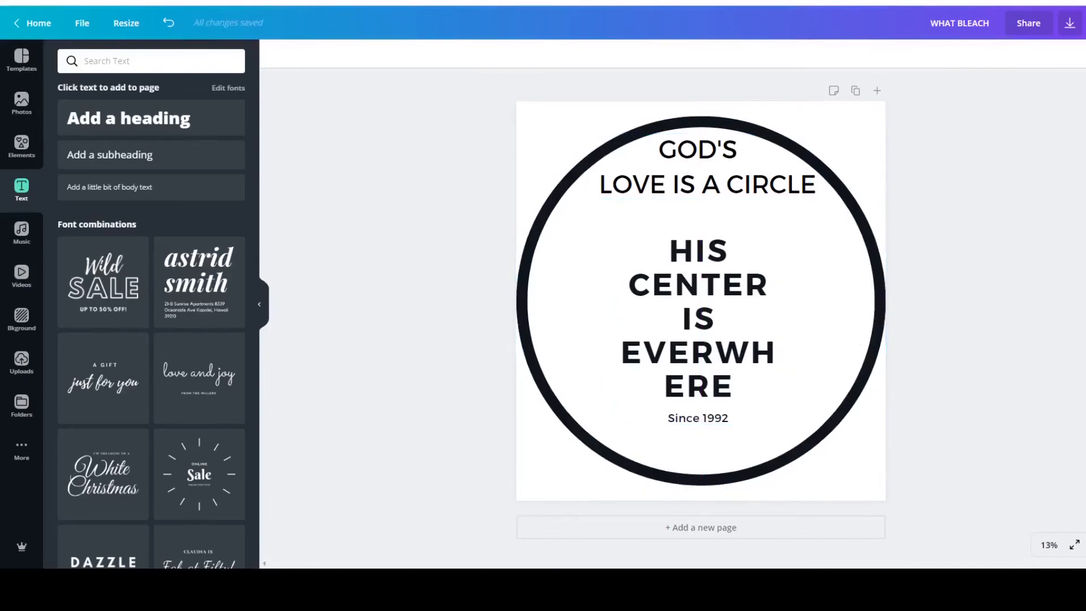
click(721, 350)
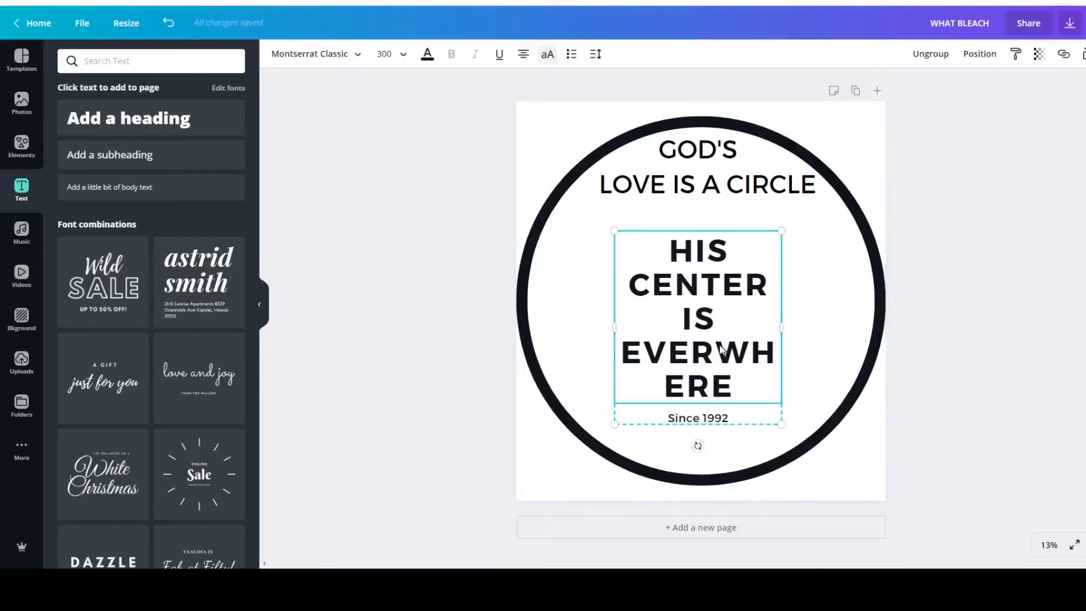
drag(711, 359, 715, 334)
click(982, 368)
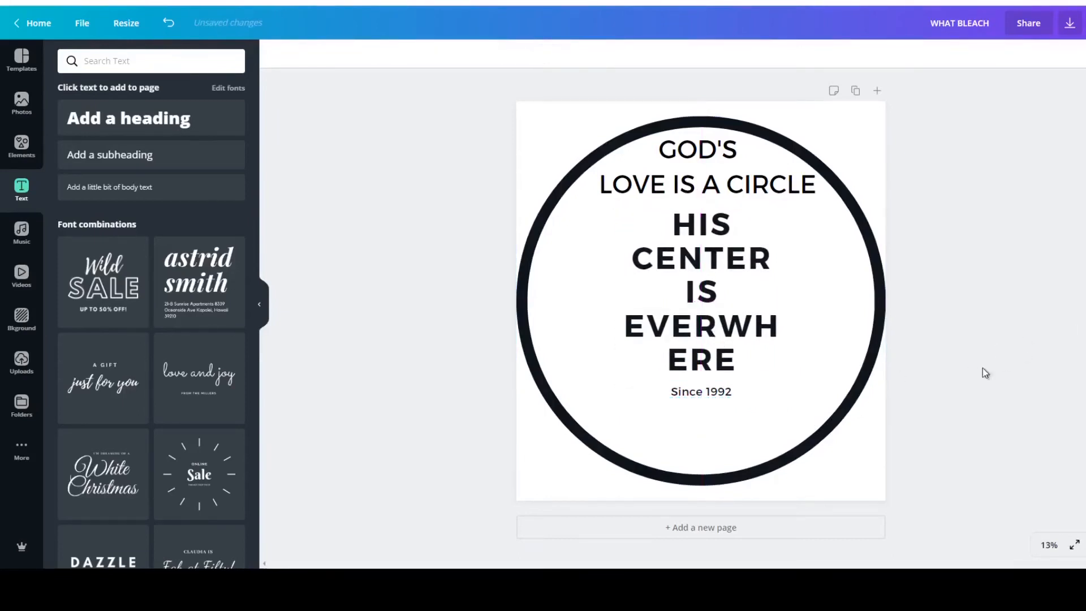
Widen the HIS CENTER text group on both sides beyond the circle so that its bold text wraps onto two lines.
click(794, 341)
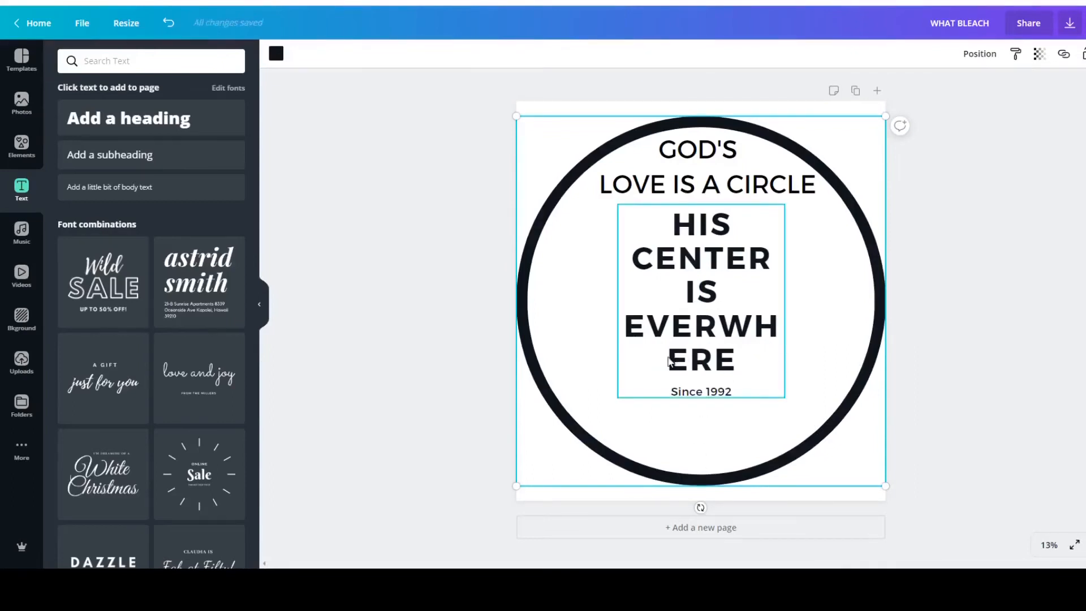
click(633, 381)
drag(617, 305, 538, 302)
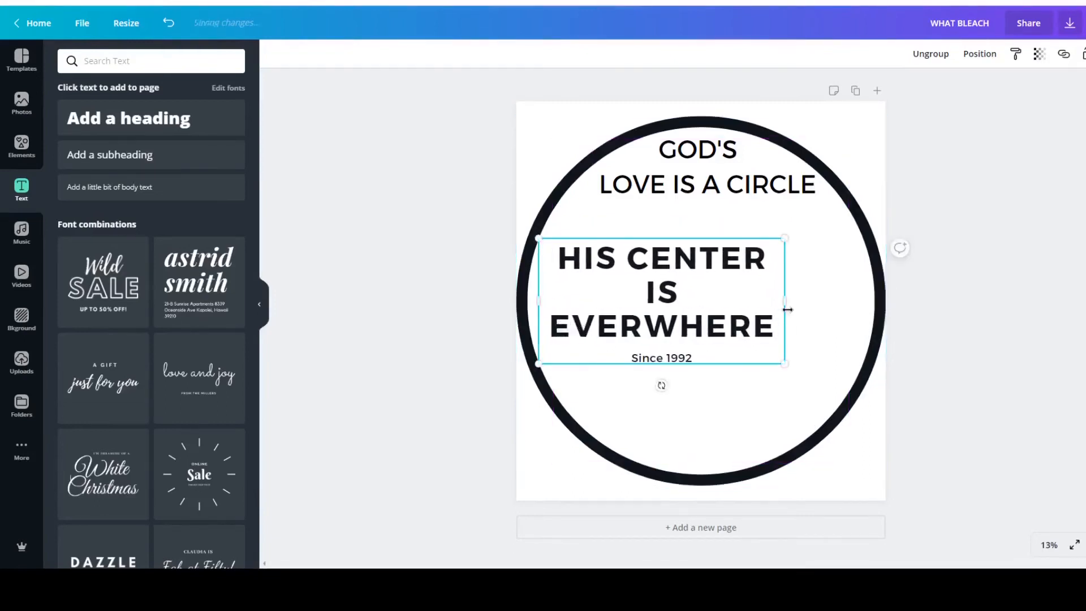
drag(787, 300, 951, 303)
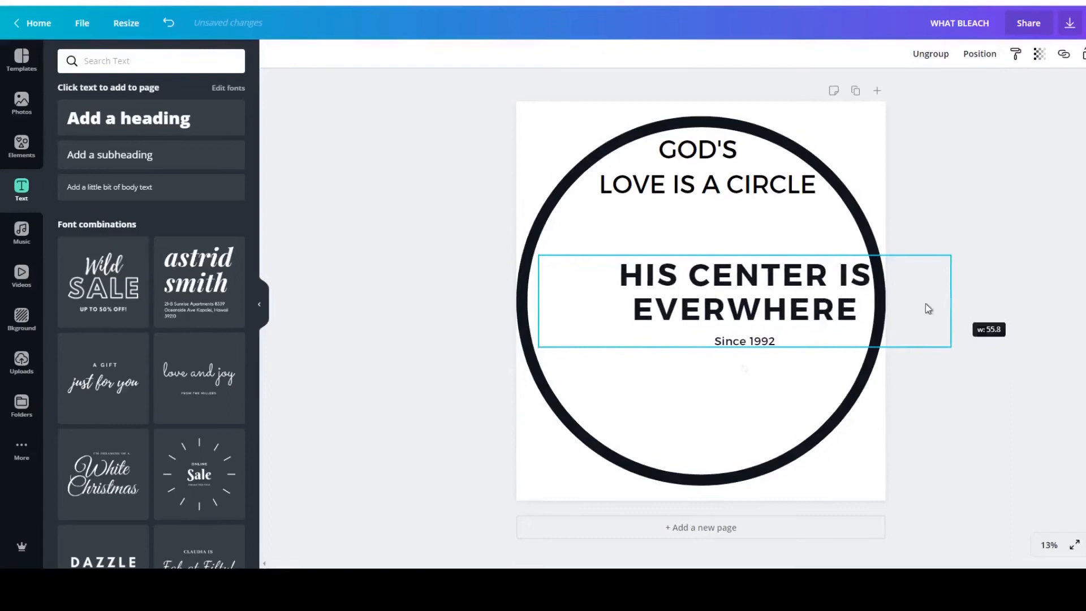
drag(541, 305, 473, 301)
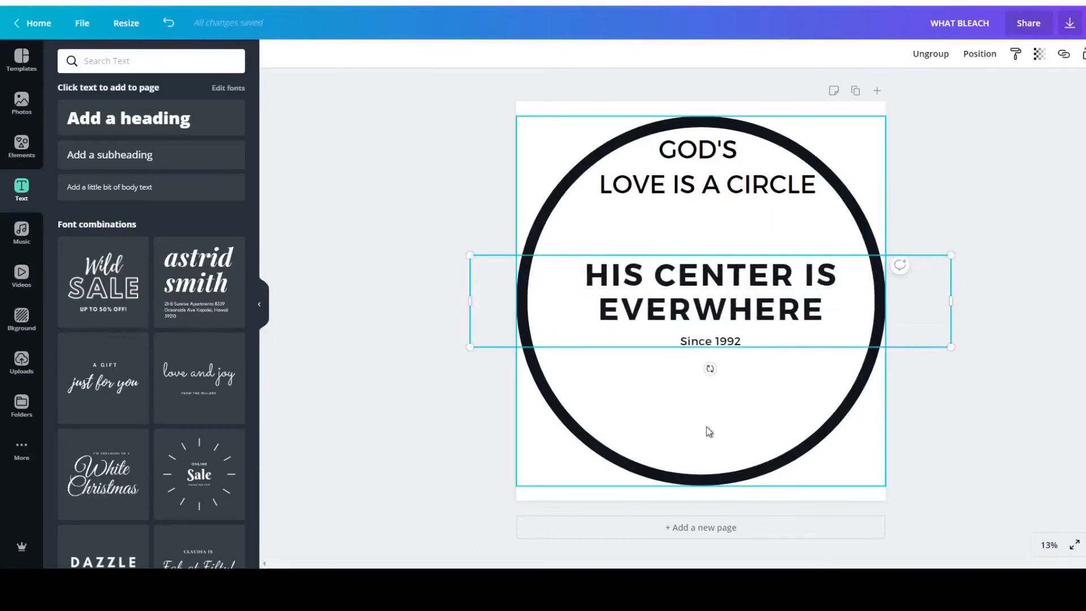
Delete the Since 1992 text beneath HIS CENTER IS EVERWHERE.
click(734, 342)
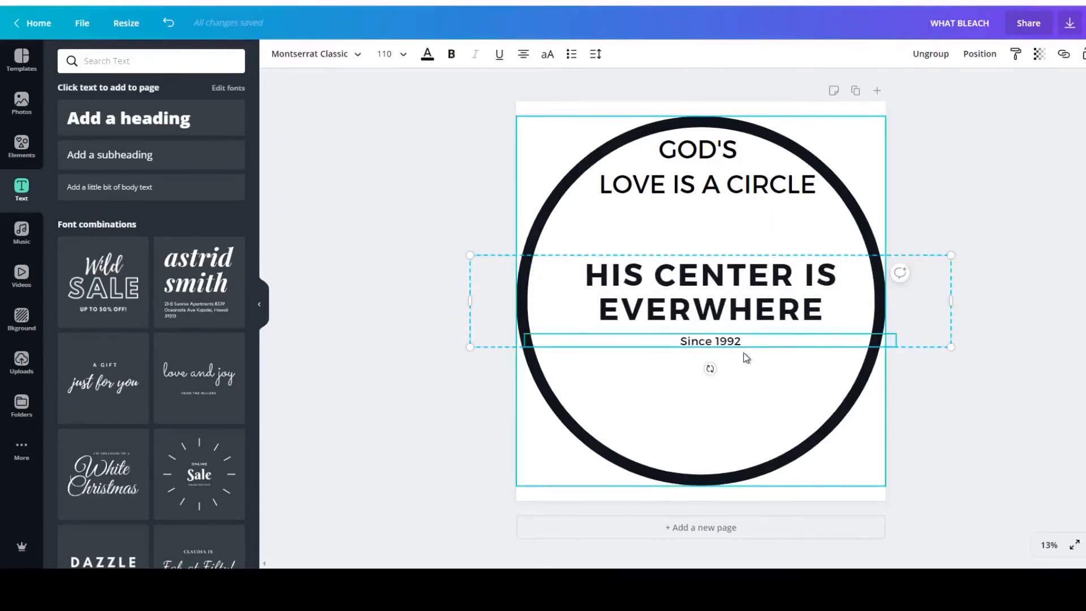
drag(706, 341, 682, 342)
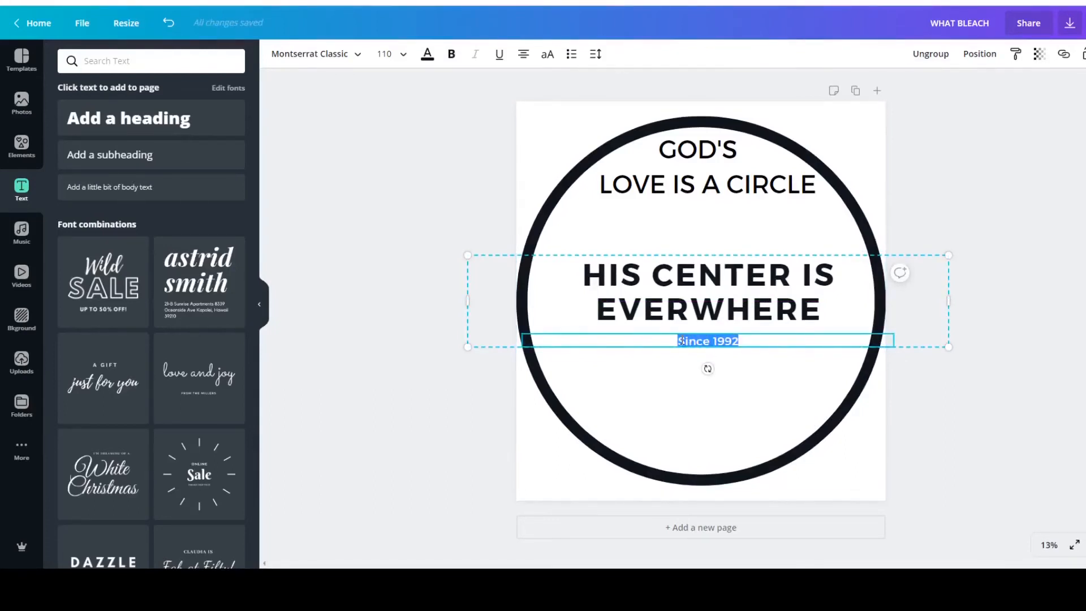
key(BackSpace)
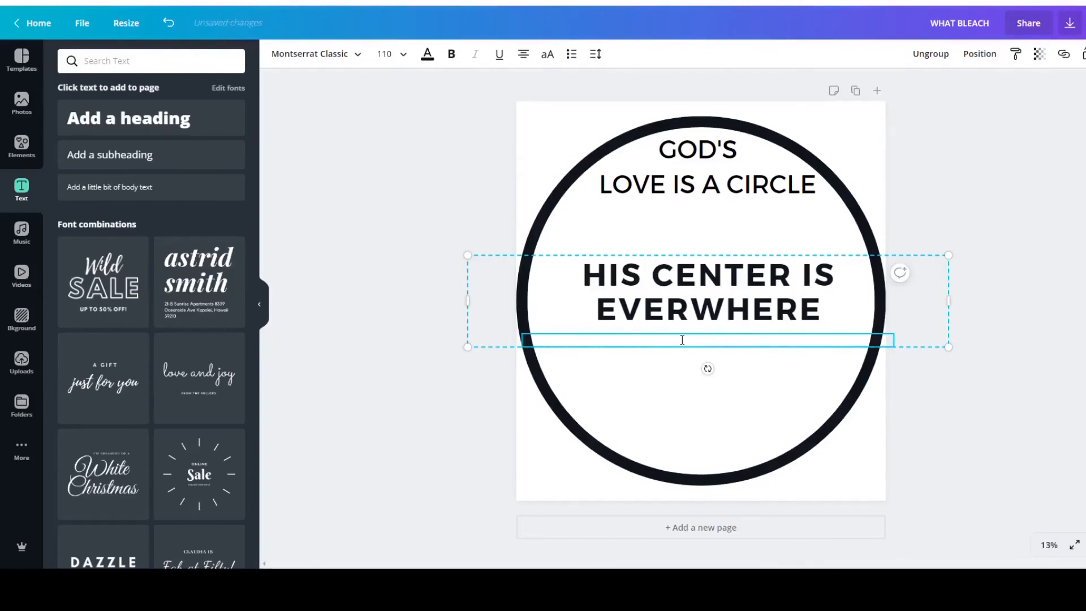
click(705, 362)
Move the GOD'S LOVE IS A CIRCLE heading down to just above HIS CENTER IS, centred on the page.
click(699, 173)
drag(701, 168, 696, 195)
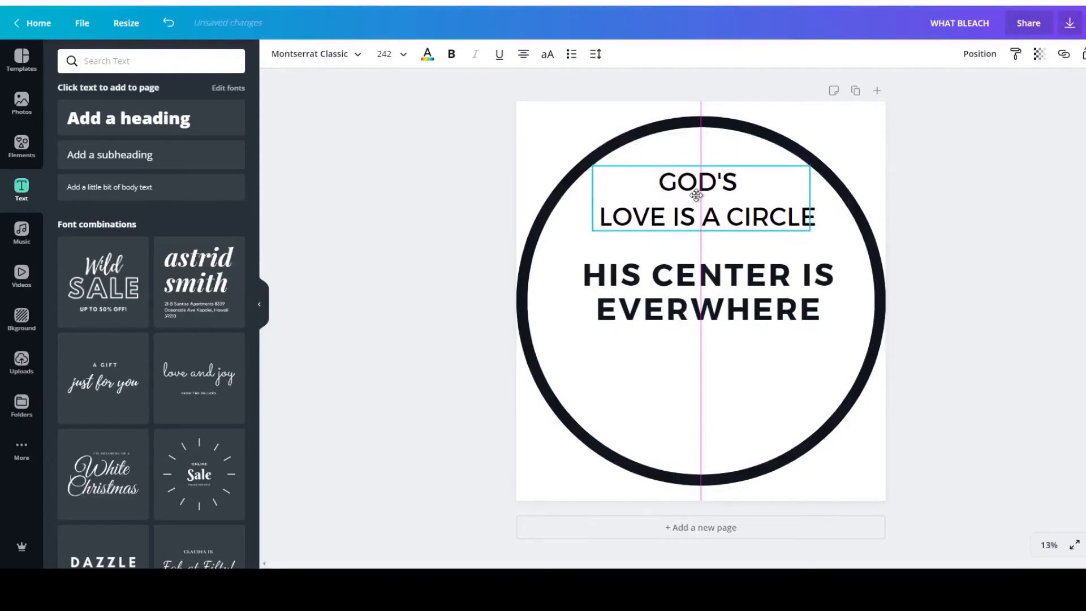
drag(697, 196, 696, 198)
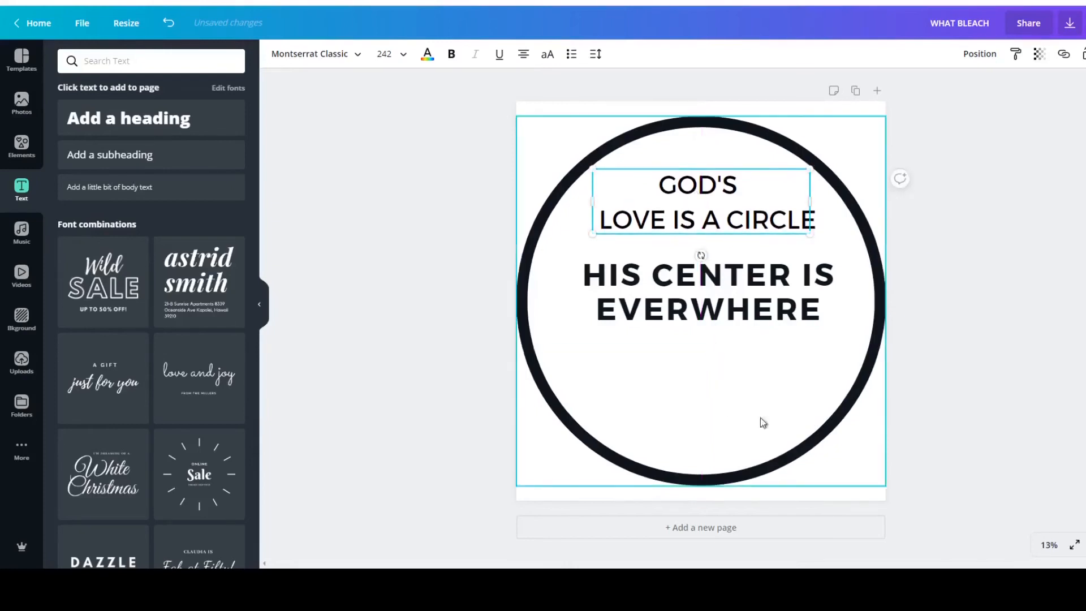
click(1030, 348)
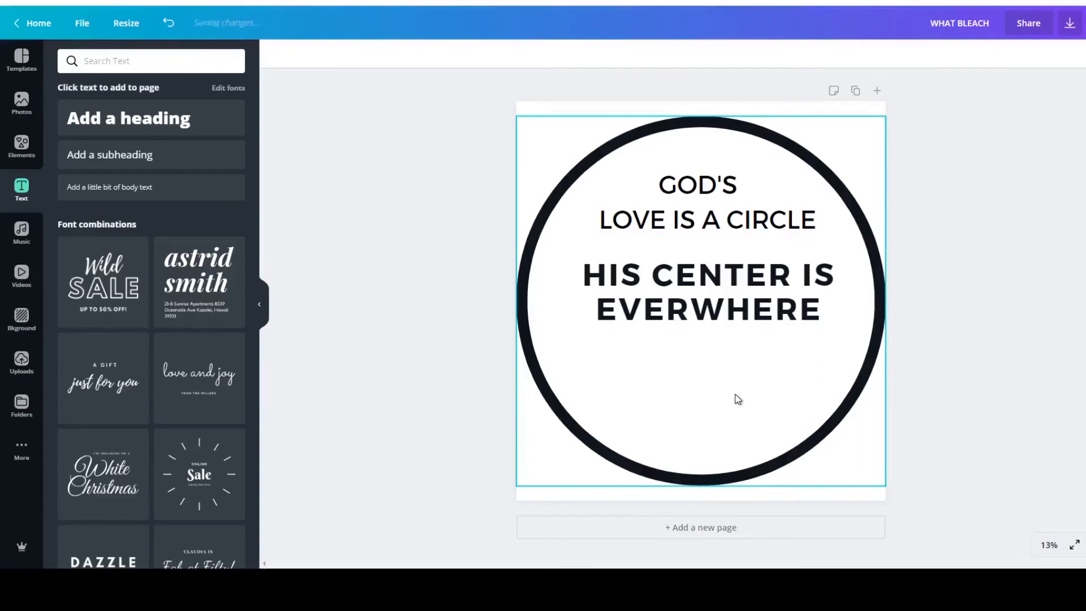
click(691, 369)
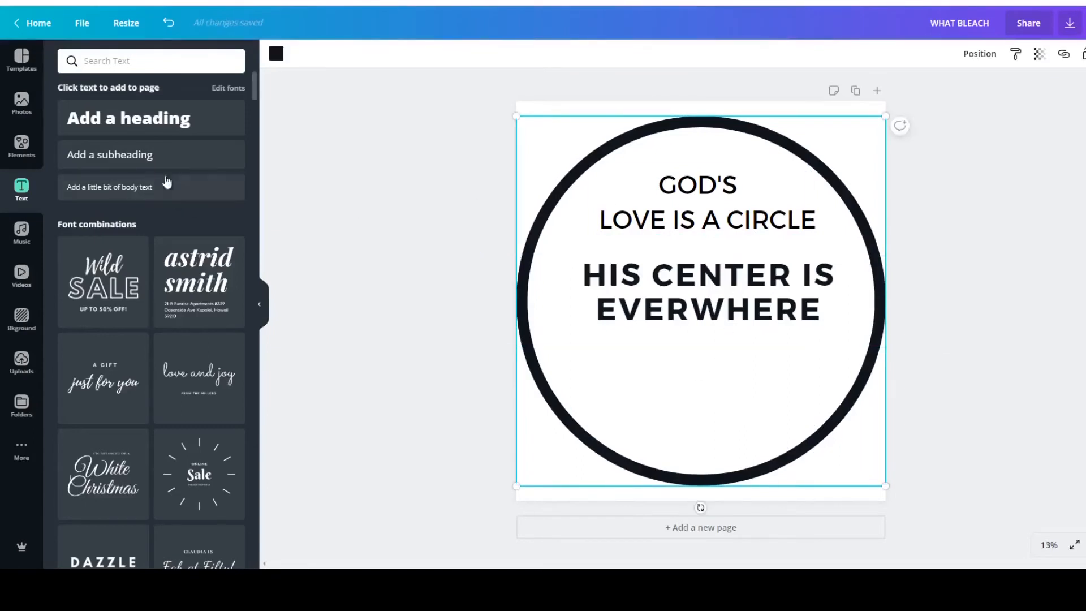
Add a new heading text box and move it beneath EVERWHERE inside the circle.
click(132, 120)
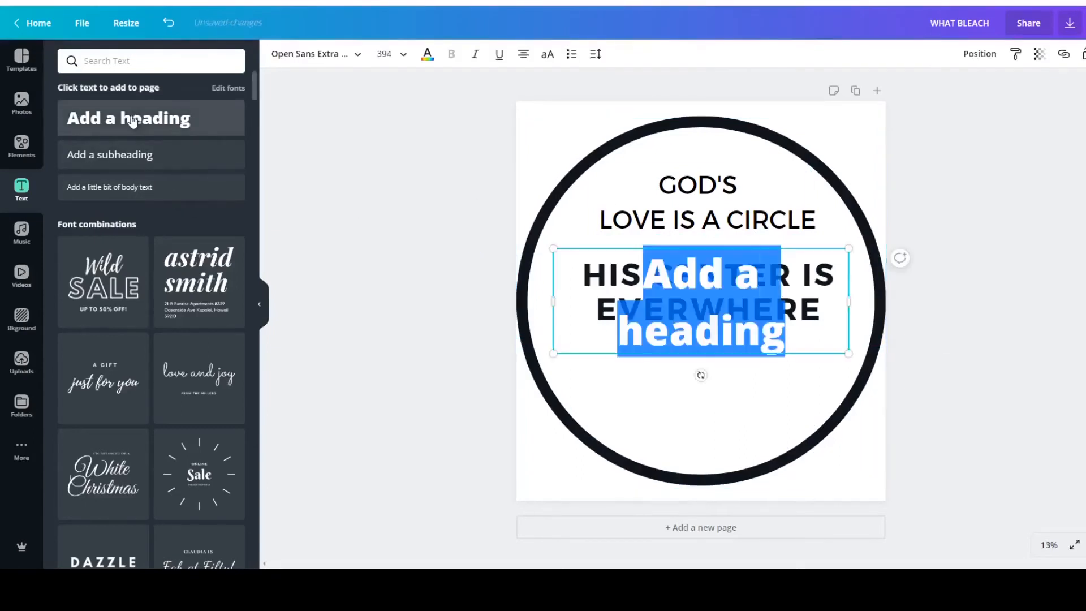
click(715, 358)
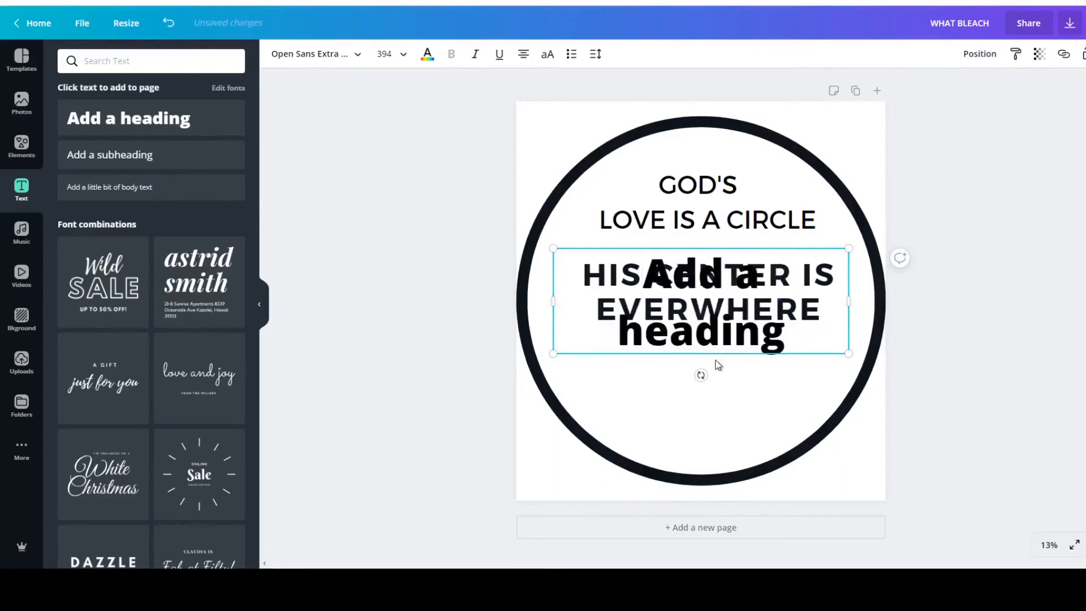
click(986, 253)
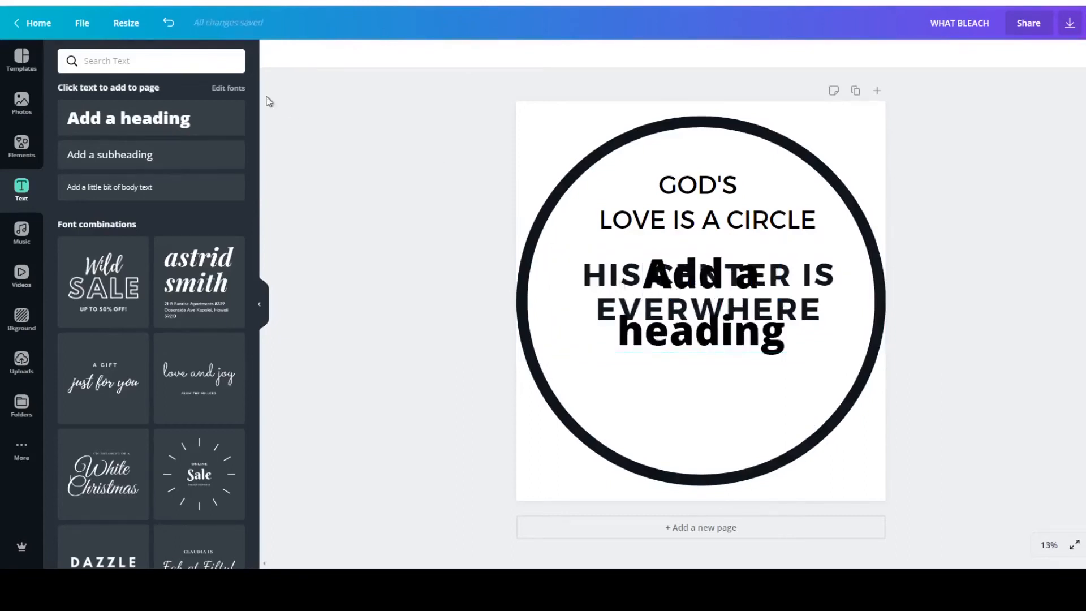
click(650, 257)
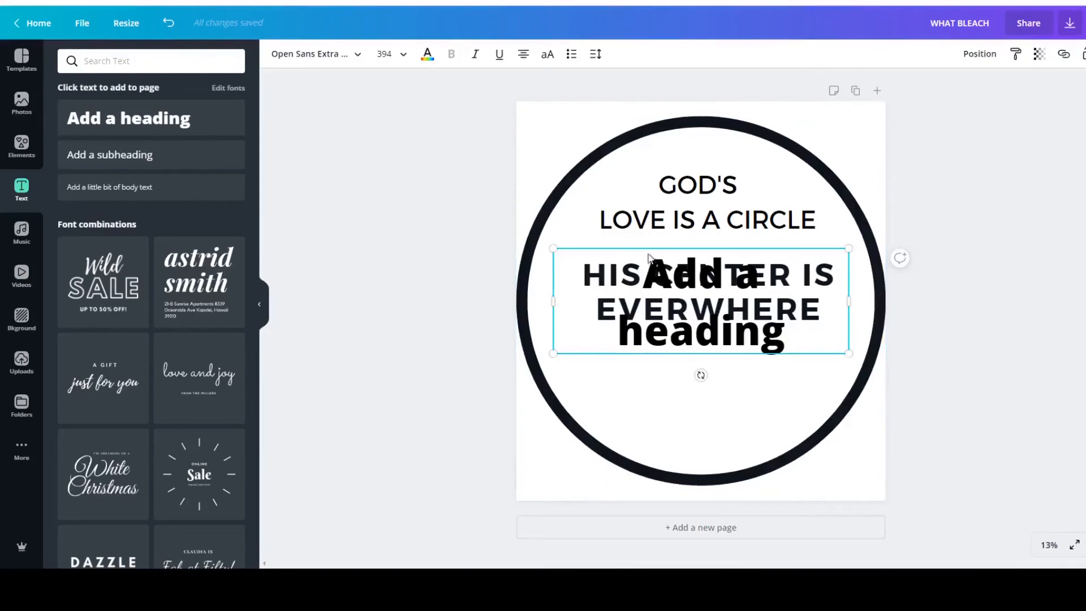
drag(634, 270, 636, 352)
double_click(678, 389)
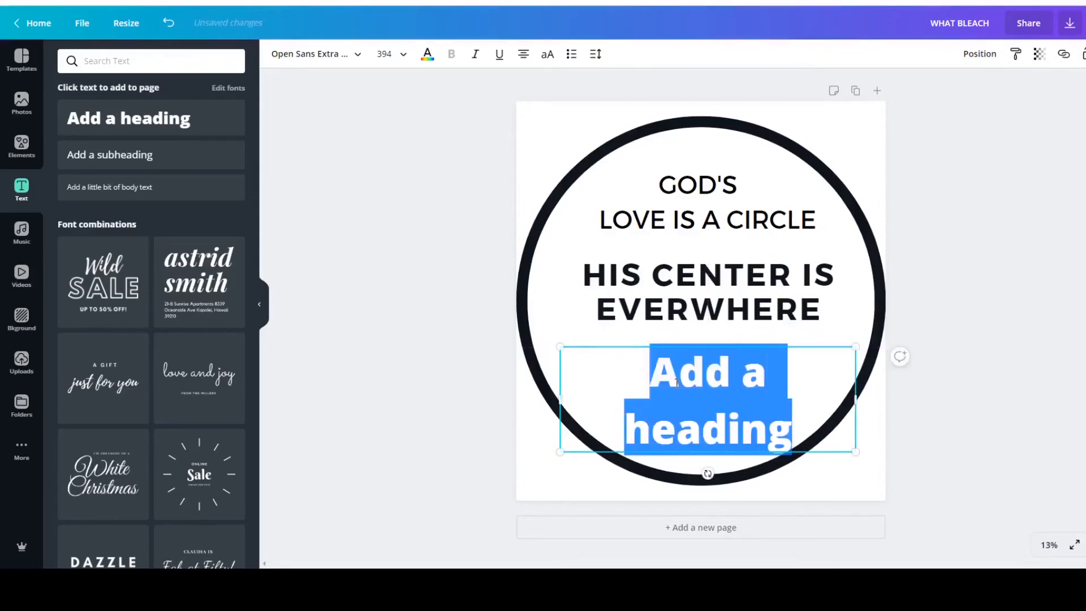
key(Escape)
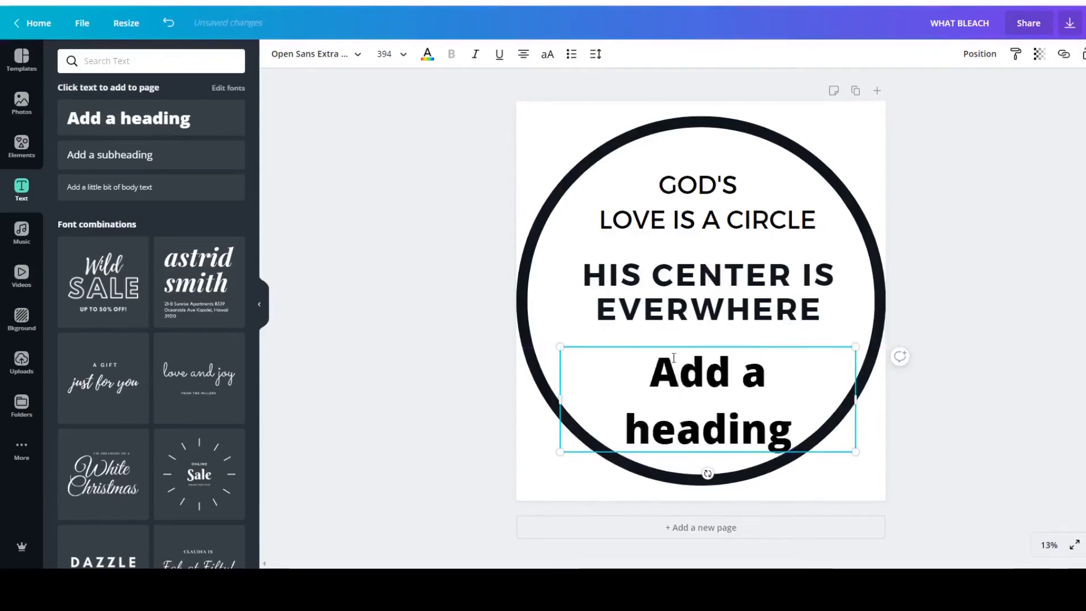
Set the new heading's font to Montserrat Classic.
click(475, 328)
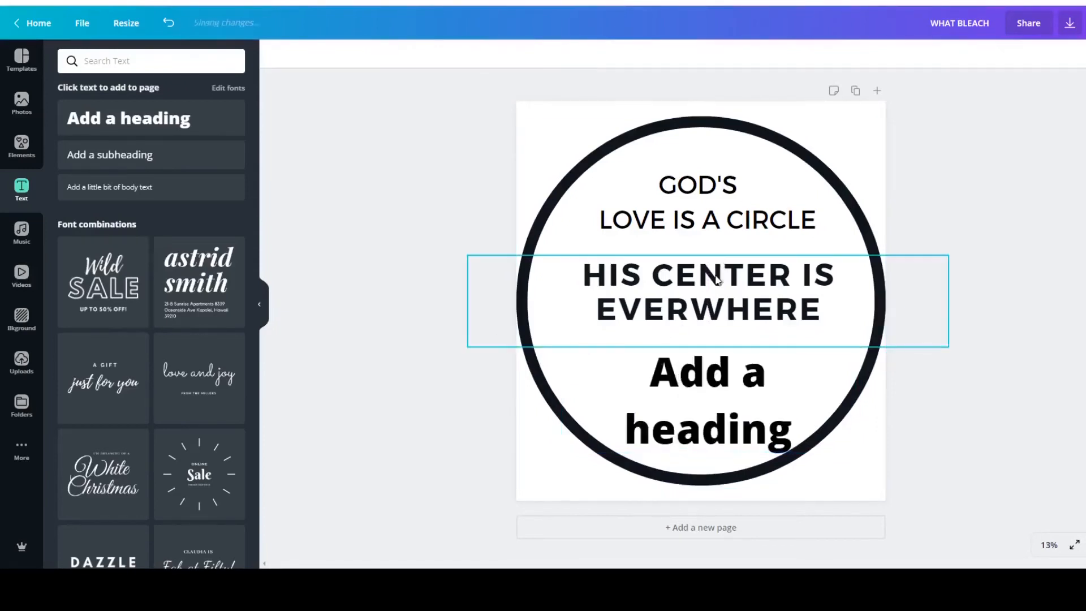
click(701, 397)
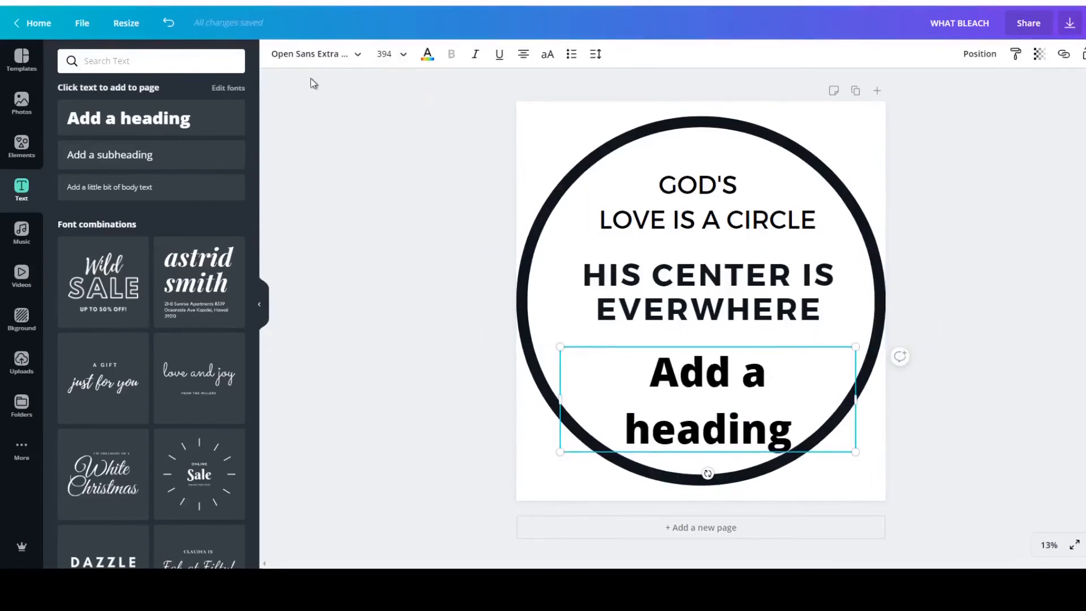
click(360, 59)
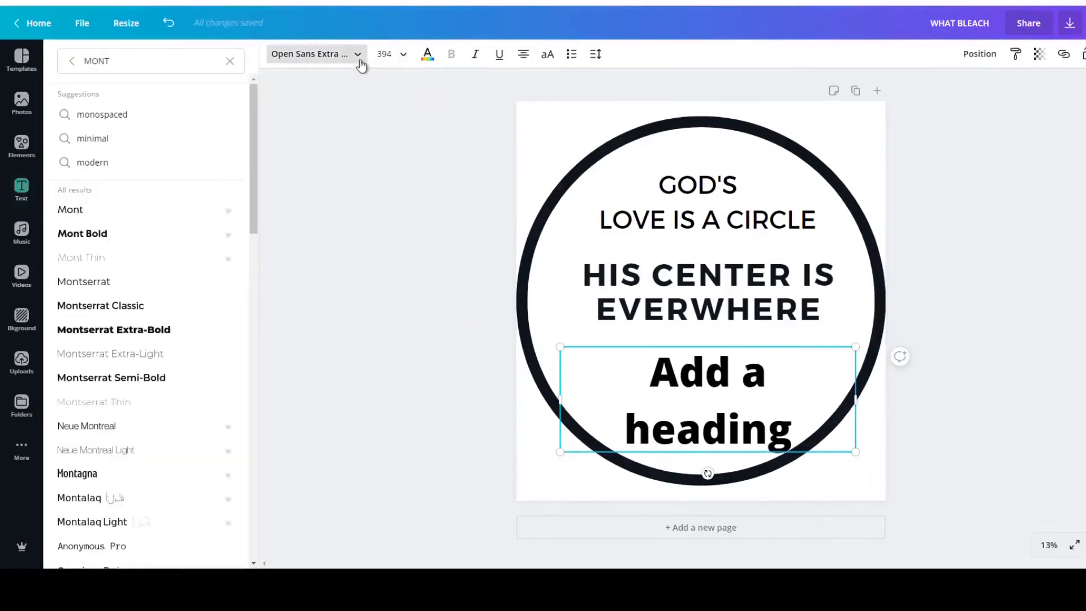
click(135, 307)
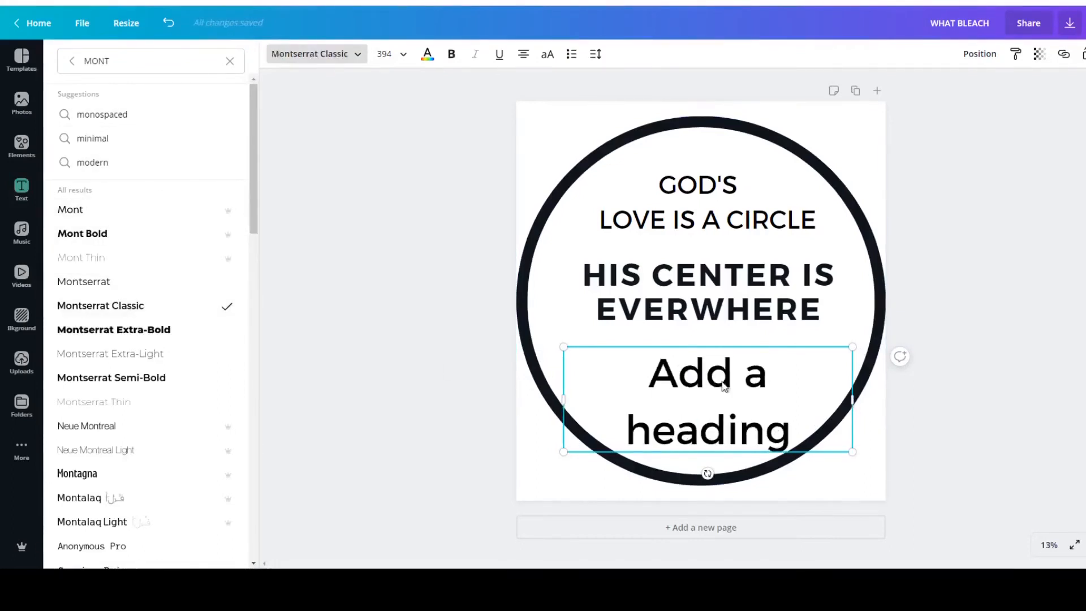
Replace the new heading's placeholder text with HIS CIRCUMFERENCE NOWHERE in capitals.
drag(795, 444, 662, 366)
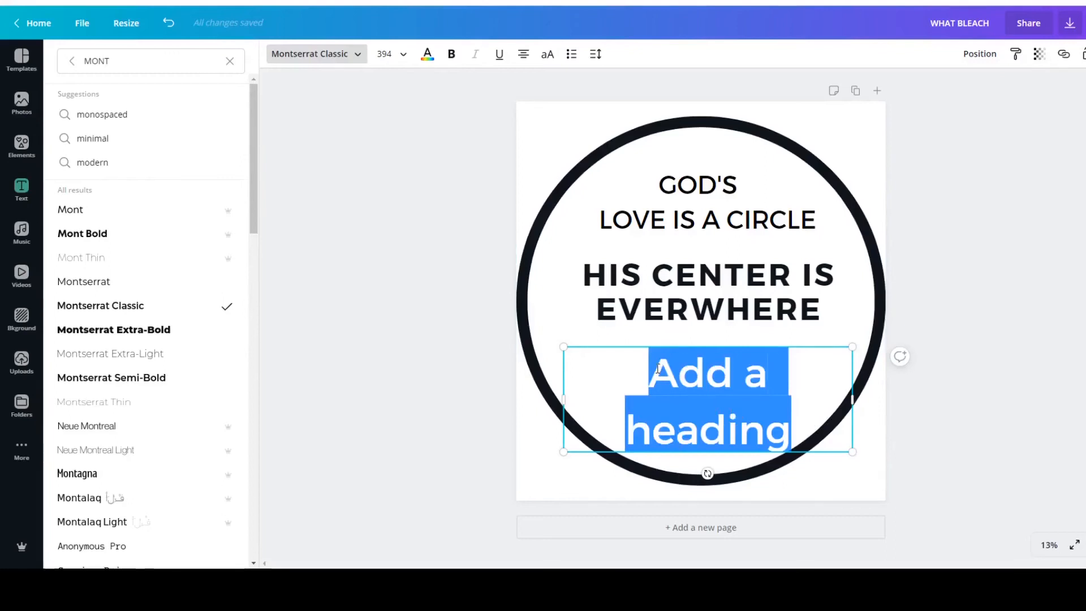
text(h)
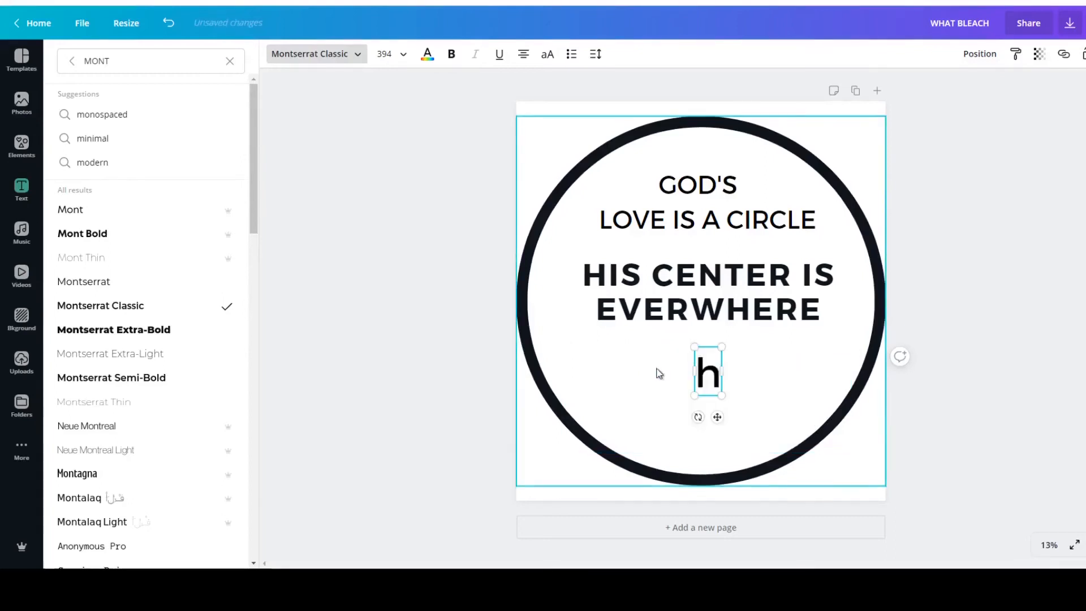
key(BackSpace)
text(HIS)
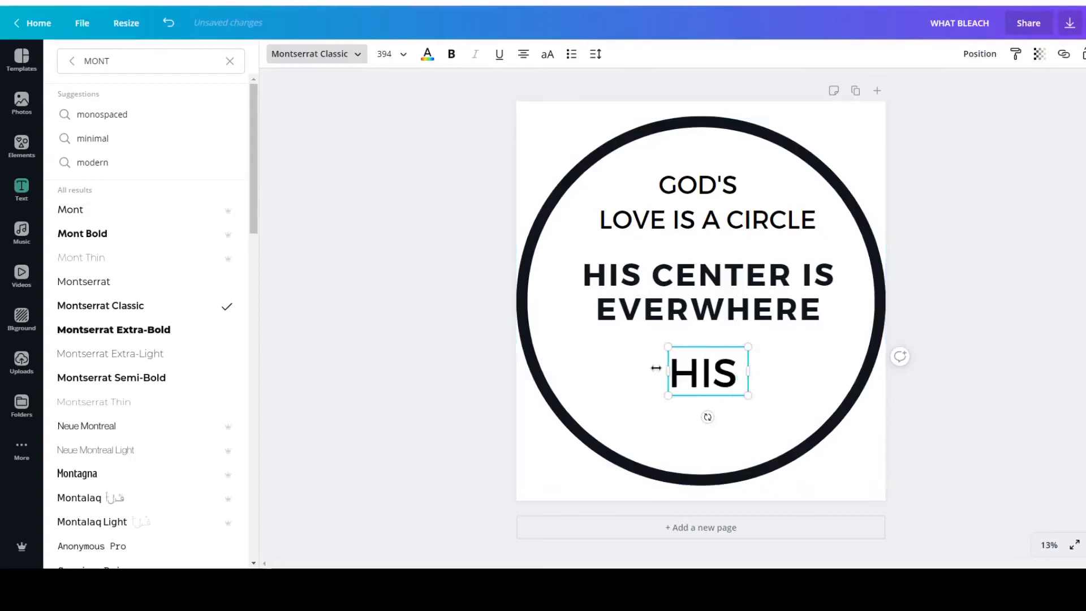
text( CI)
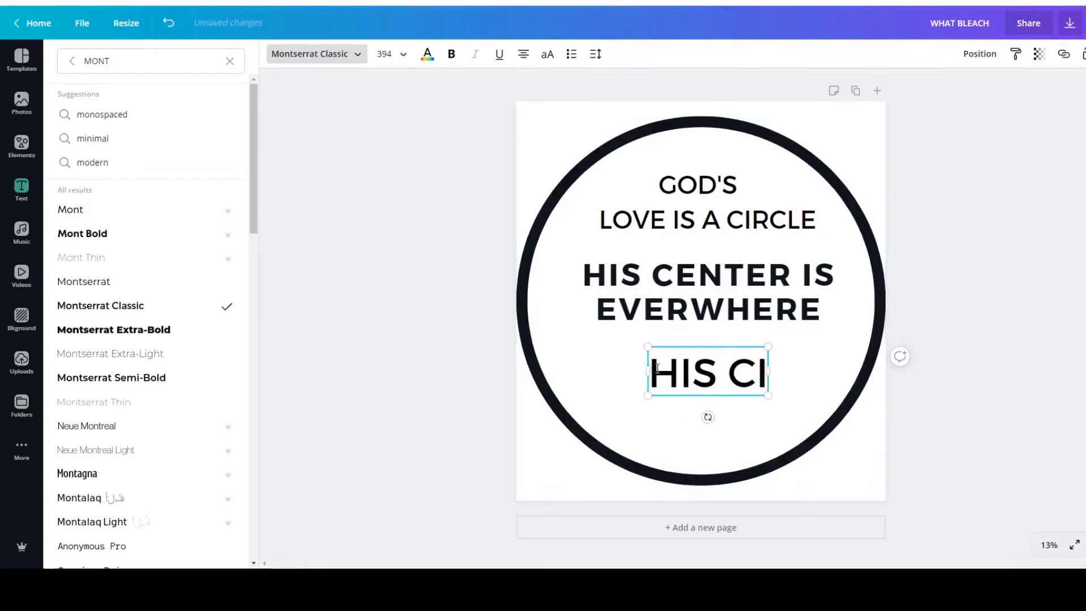
text(RCUM)
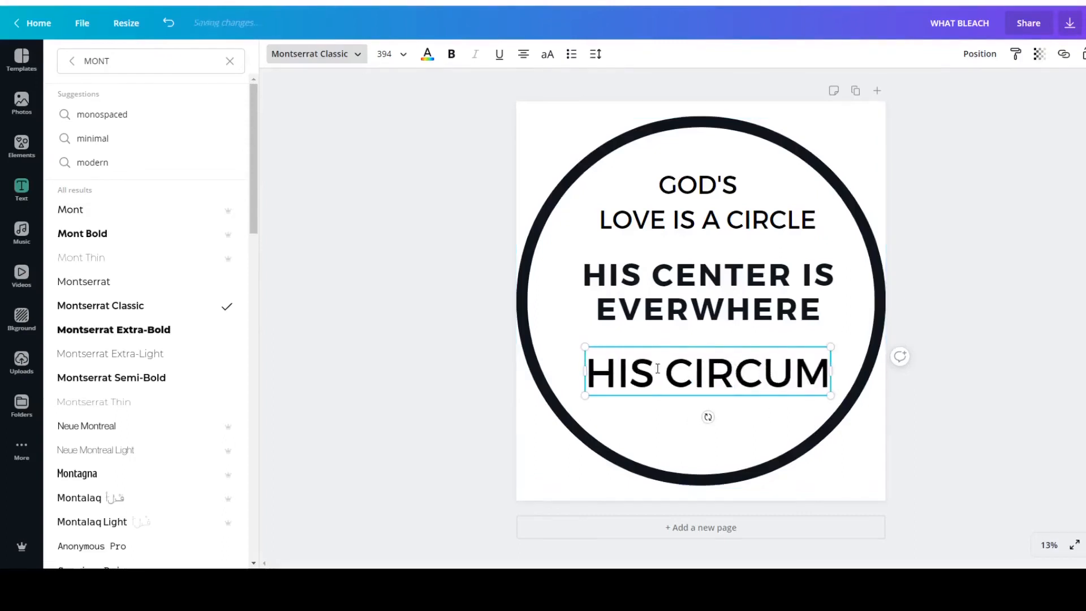
text(FERENCE)
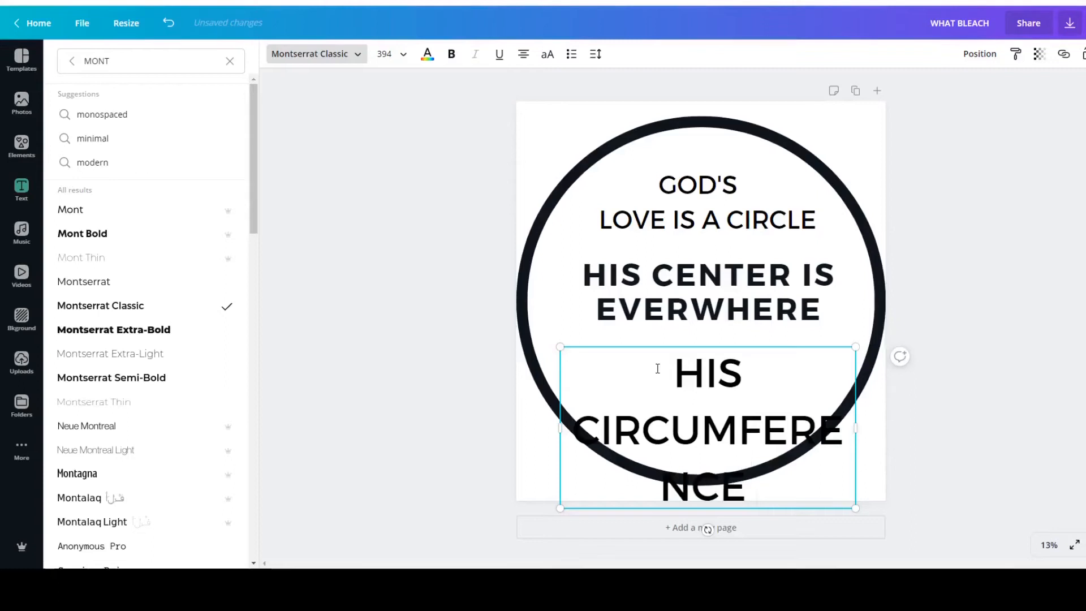
text( NOWHERE)
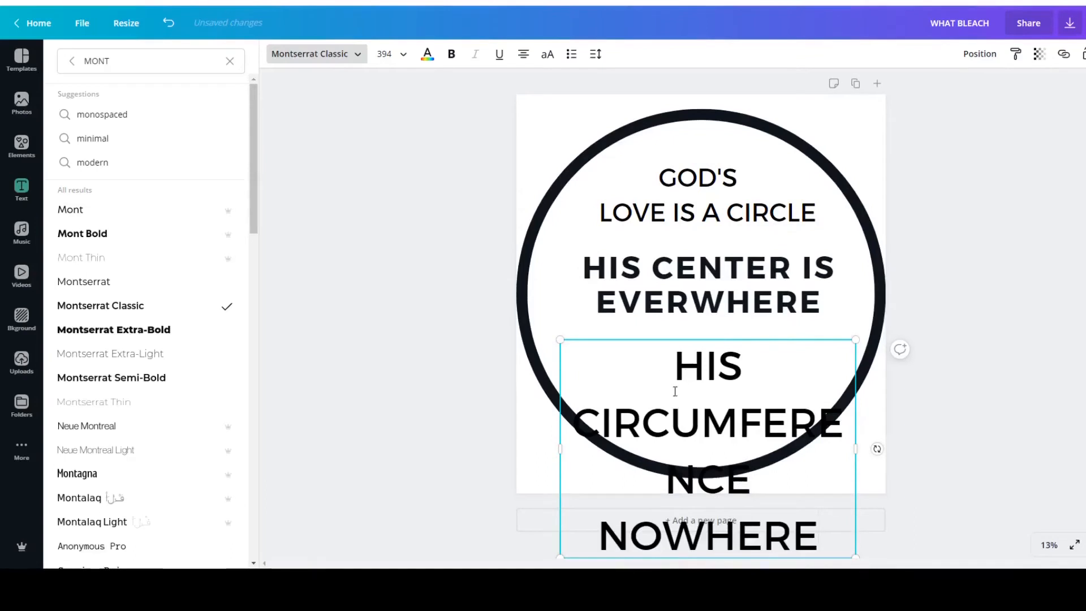
Move the HIS CIRCUMFERENCE NOWHERE text up and scale it down to size 214, on two lines beneath EVERWHERE.
click(671, 191)
click(686, 419)
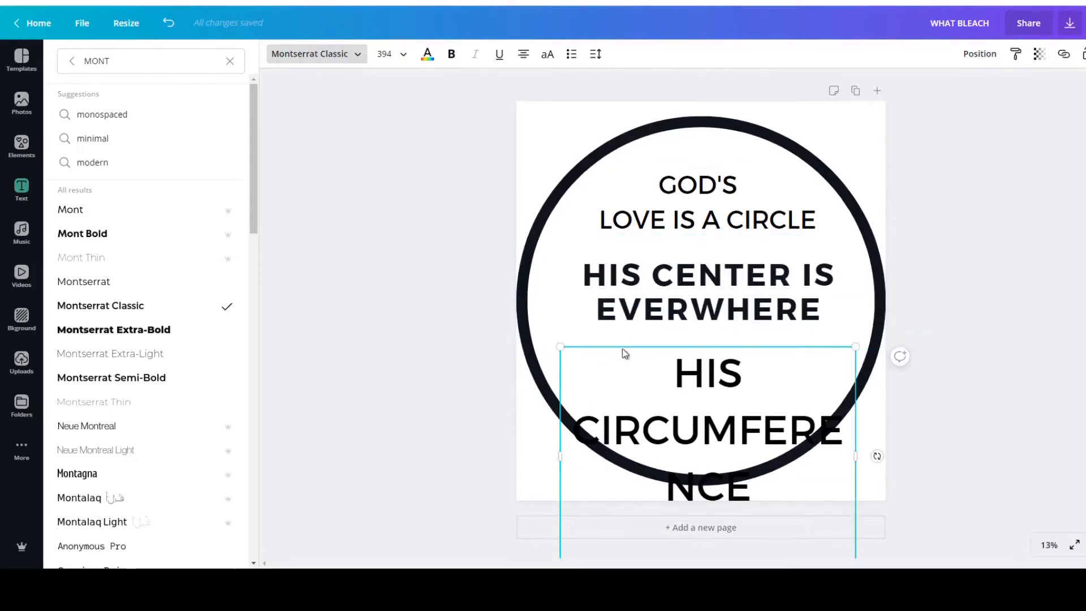
drag(694, 406, 694, 334)
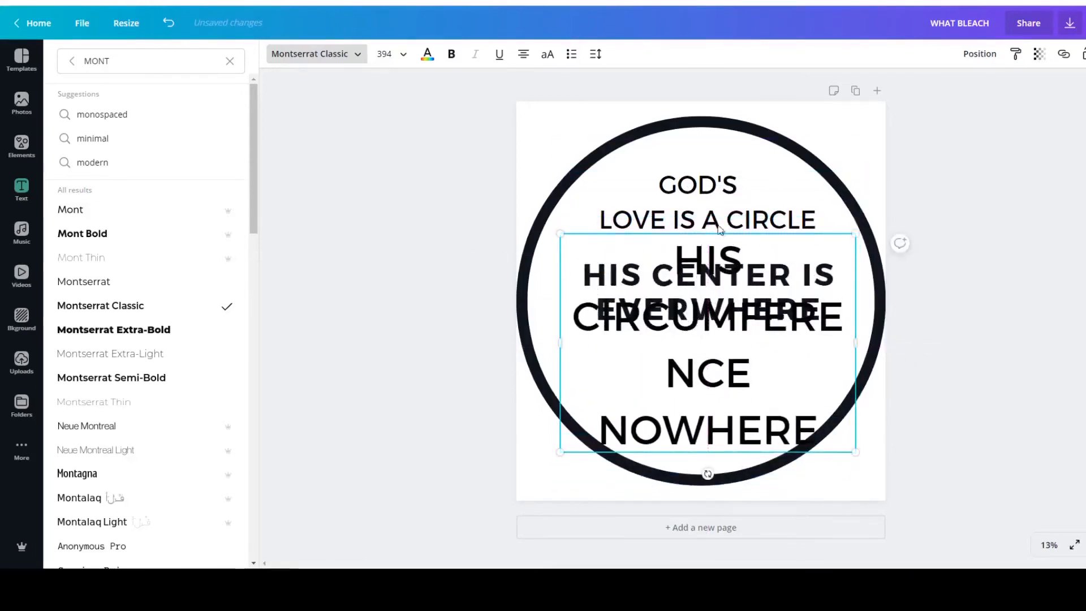
click(977, 232)
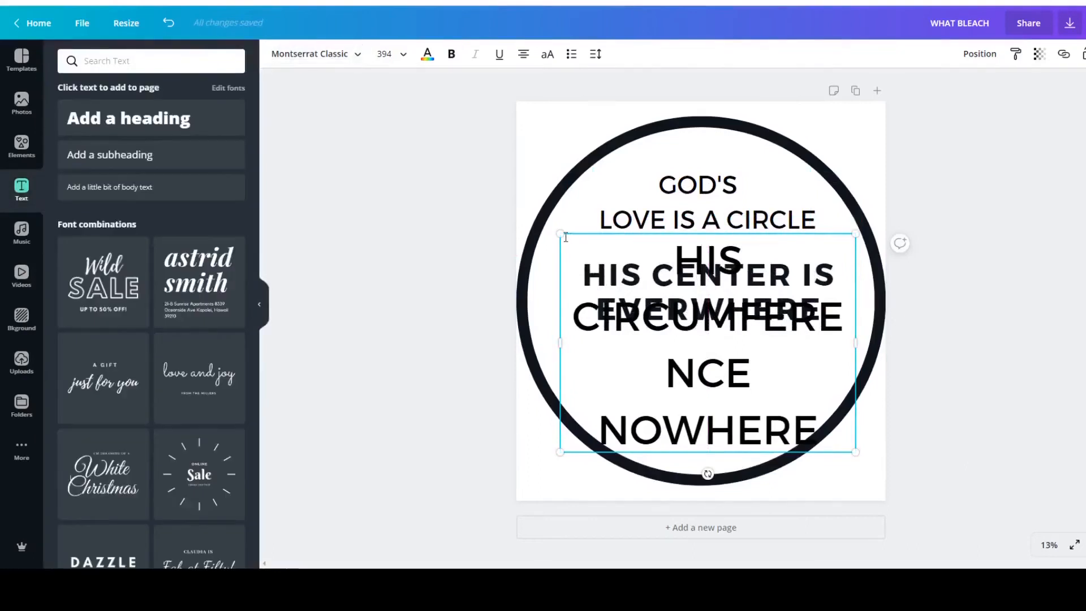
drag(560, 234, 523, 390)
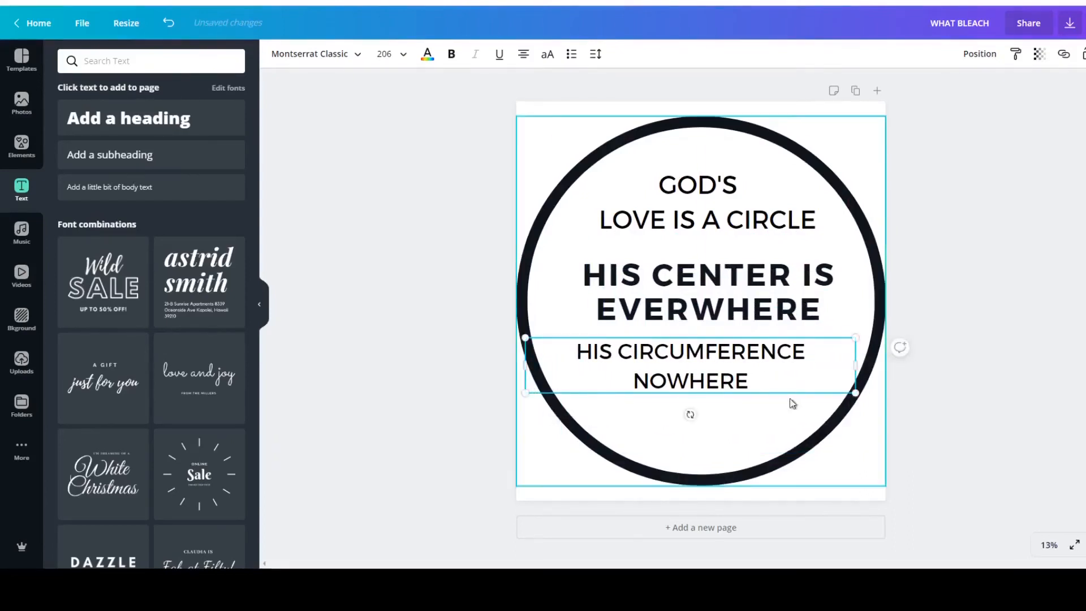
drag(854, 393, 867, 394)
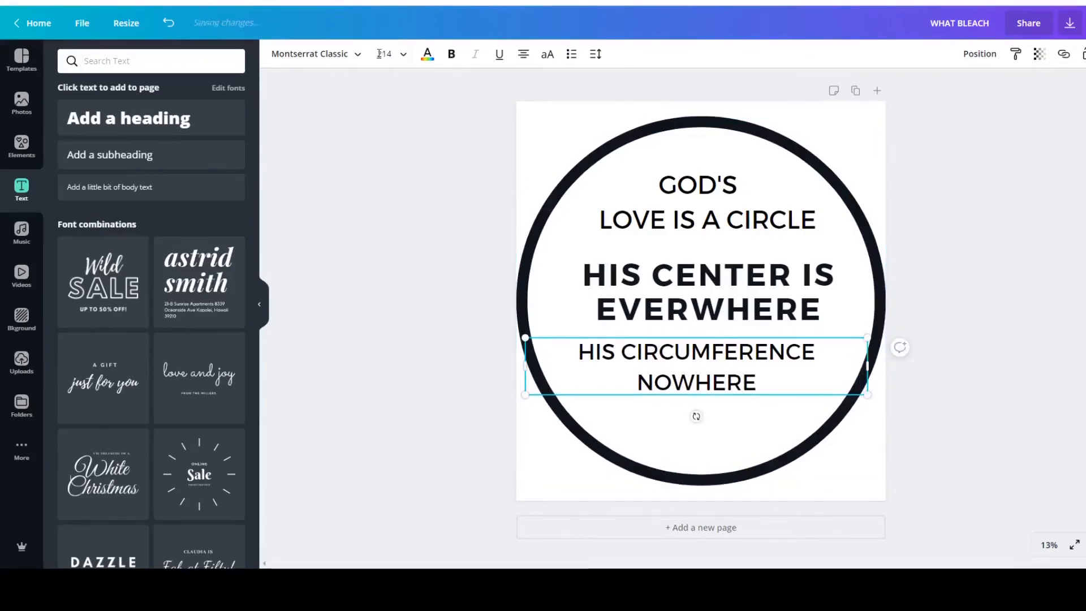
Enlarge the HIS CIRCUMFERENCE NOWHERE text to size 242 to match the GOD'S LOVE IS A CIRCLE heading.
click(727, 192)
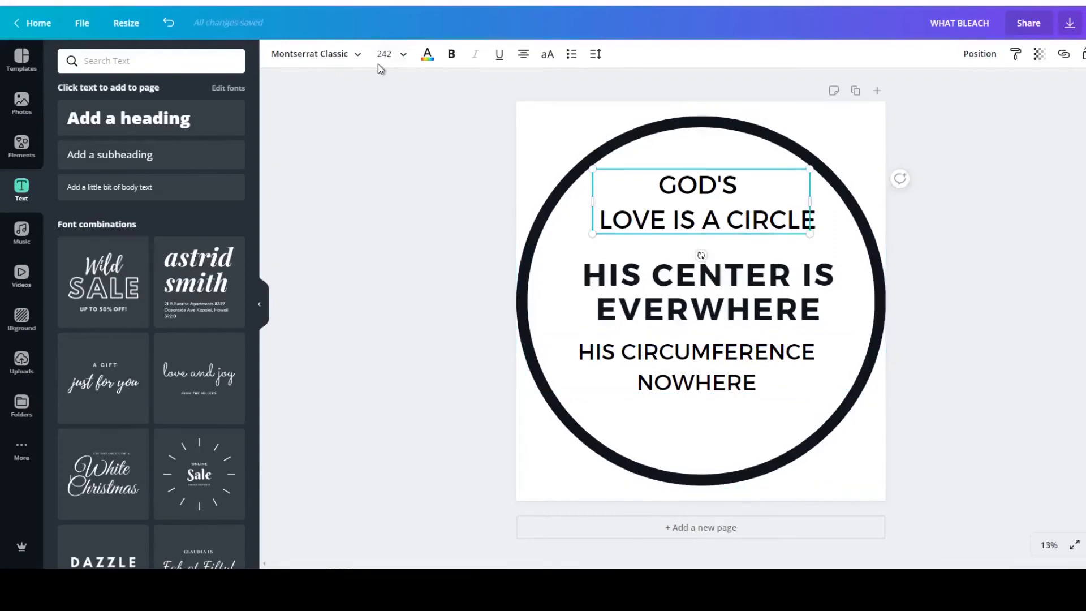
click(644, 389)
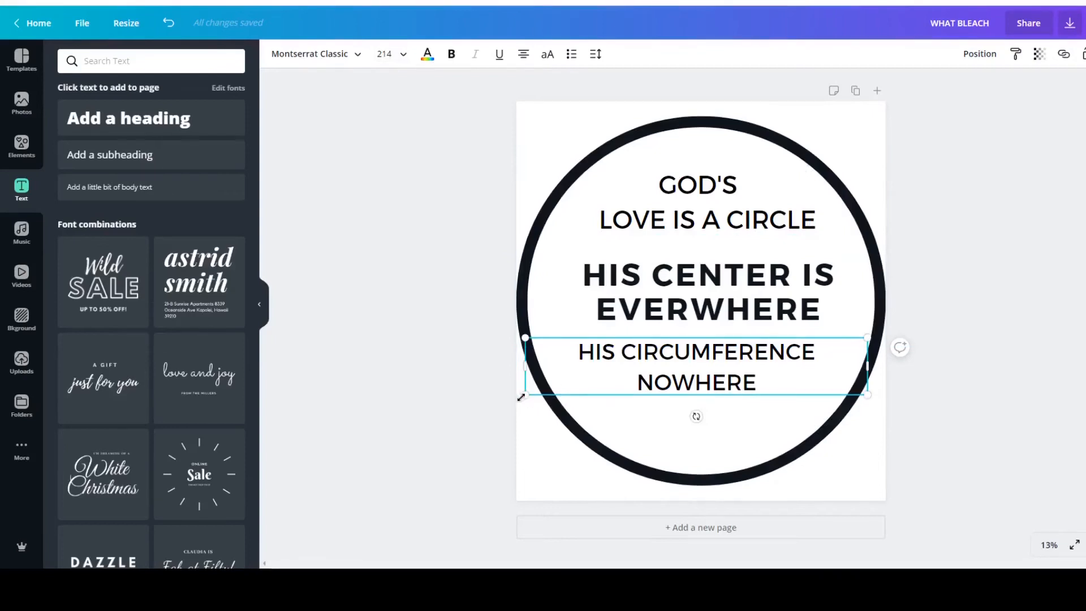
drag(524, 397, 477, 411)
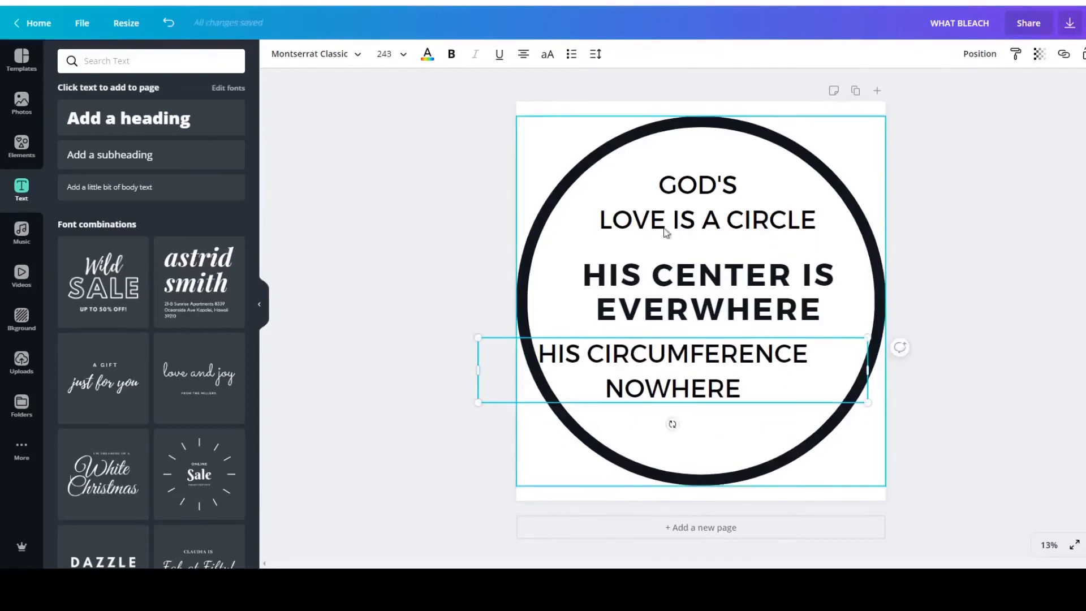
click(674, 200)
click(686, 371)
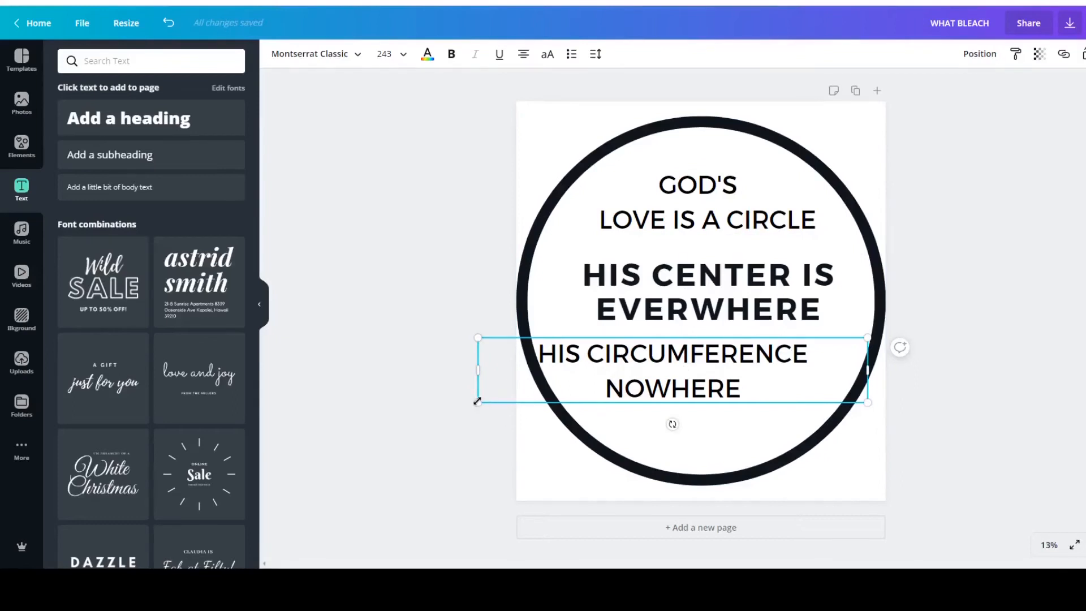
drag(477, 401, 480, 401)
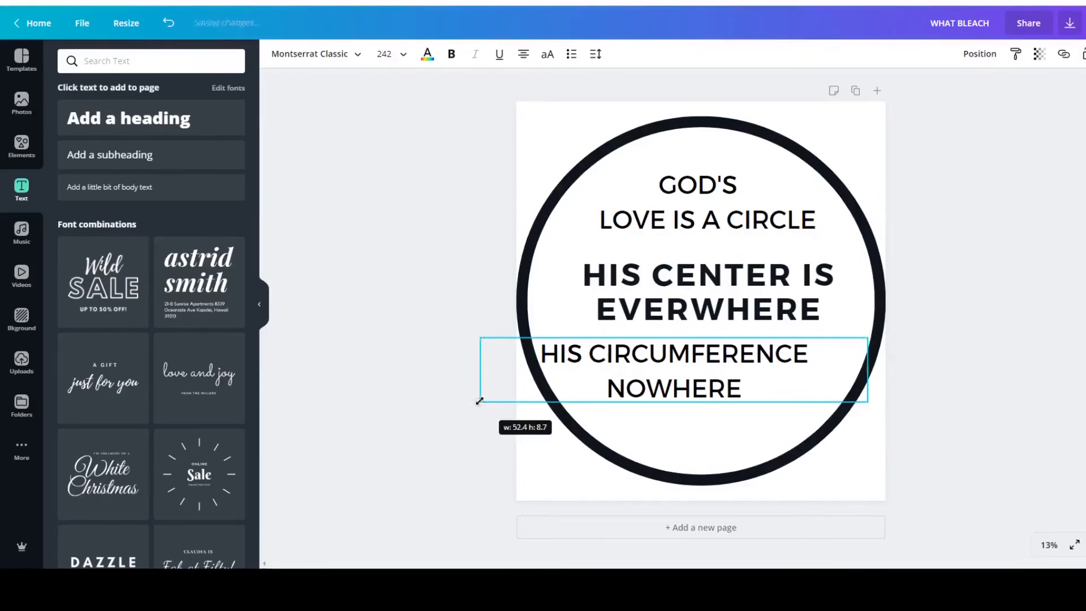
Centre the HIS CIRCUMFERENCE NOWHERE text horizontally on the page.
click(983, 264)
click(735, 383)
drag(679, 371, 689, 366)
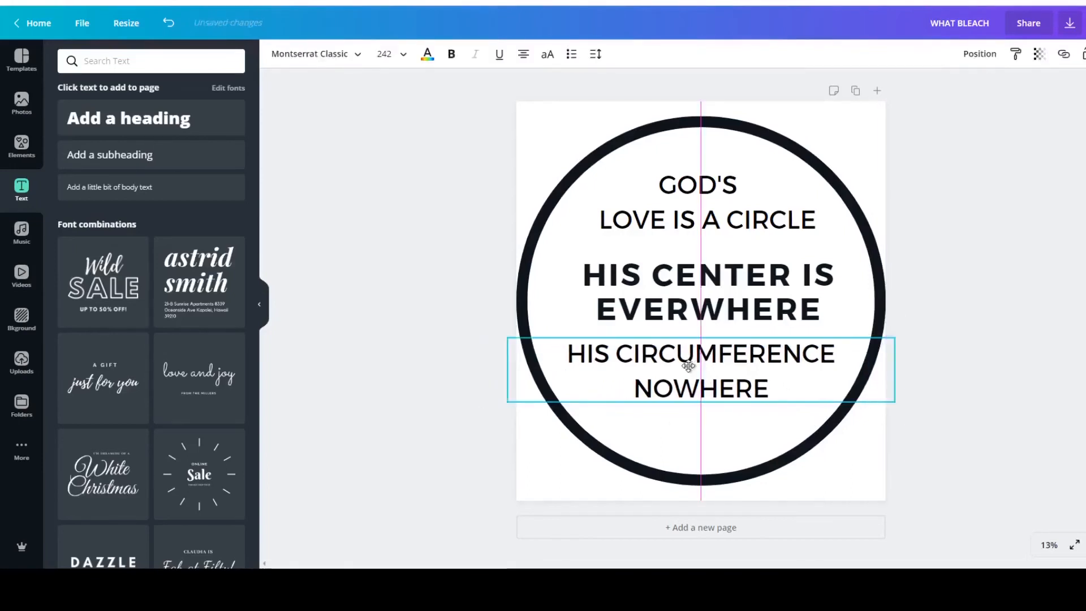
click(982, 230)
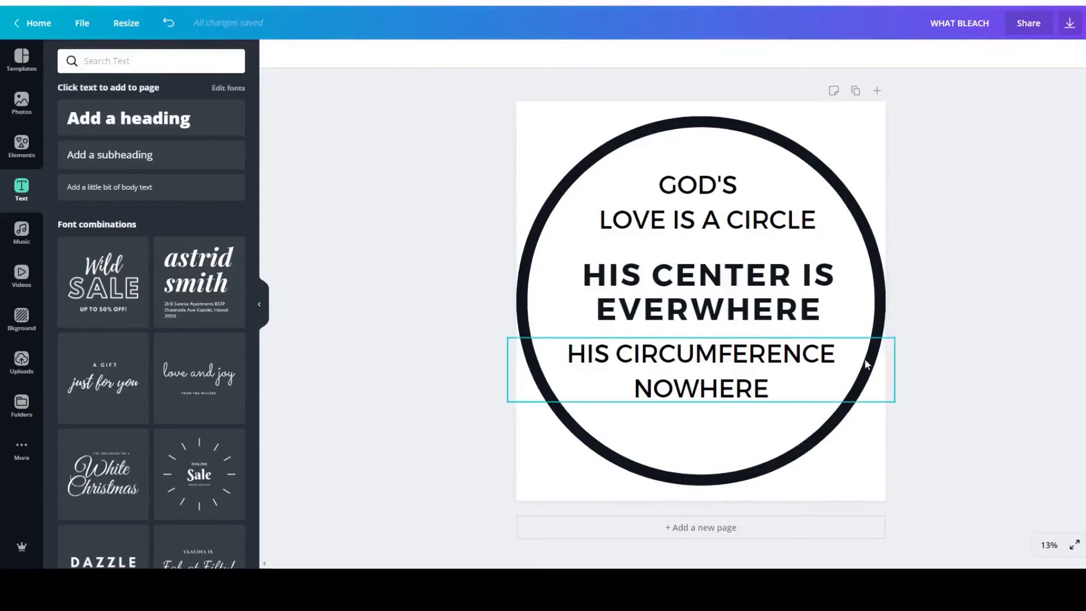
Move HIS CIRCUMFERENCE NOWHERE down and GOD'S LOVE IS A CIRCLE up to leave wide gaps around the bold centre text.
click(679, 368)
drag(679, 368, 675, 409)
drag(730, 206, 731, 183)
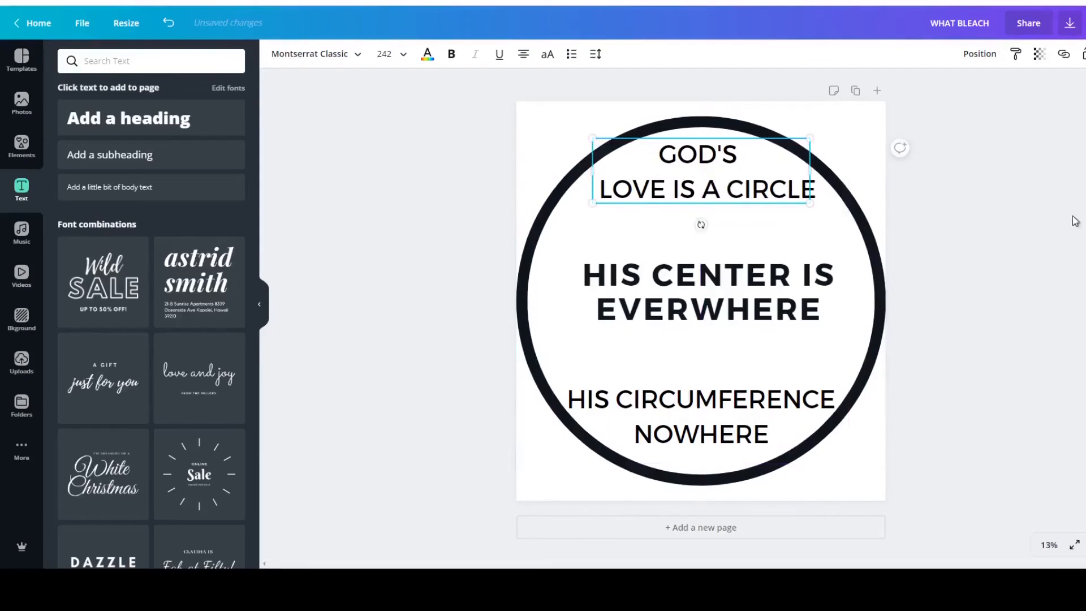
click(999, 327)
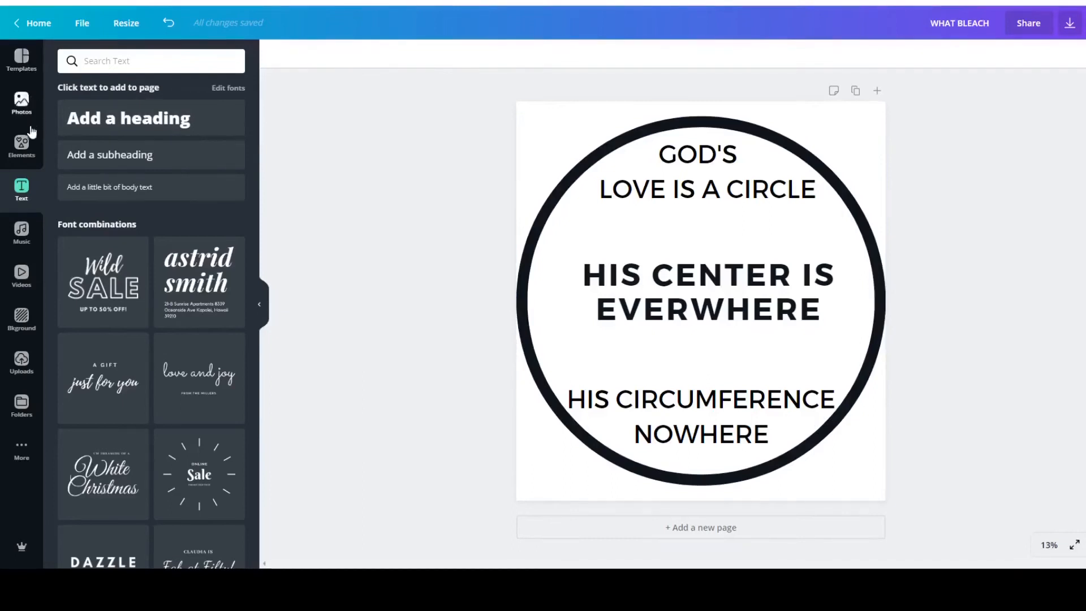
Browse the element categories for decorative artwork and look through the full Handdrawn Love collection.
click(29, 148)
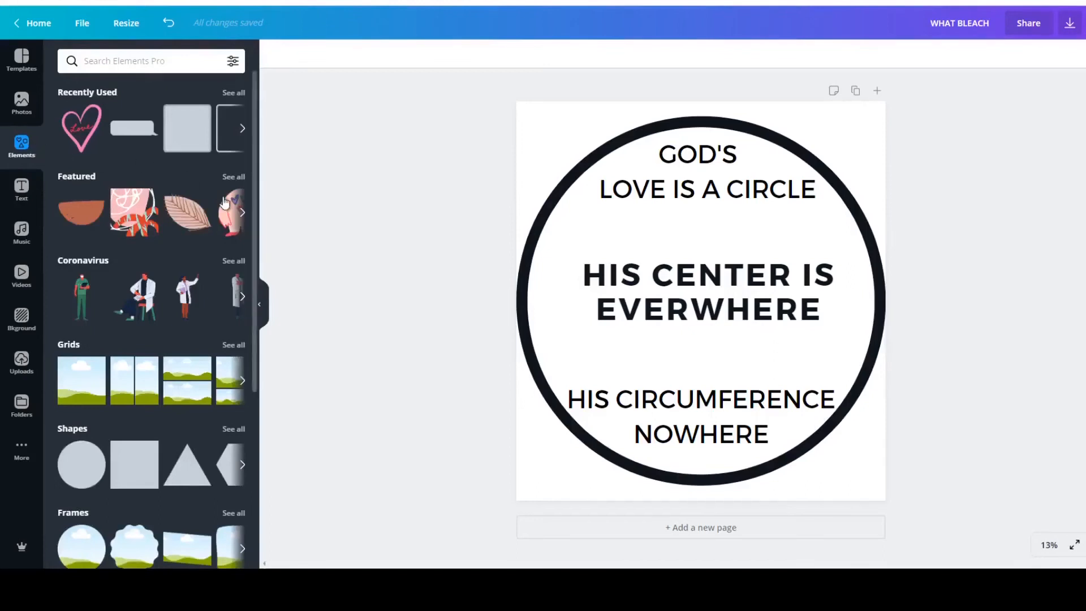
scroll(225, 203, down, 1)
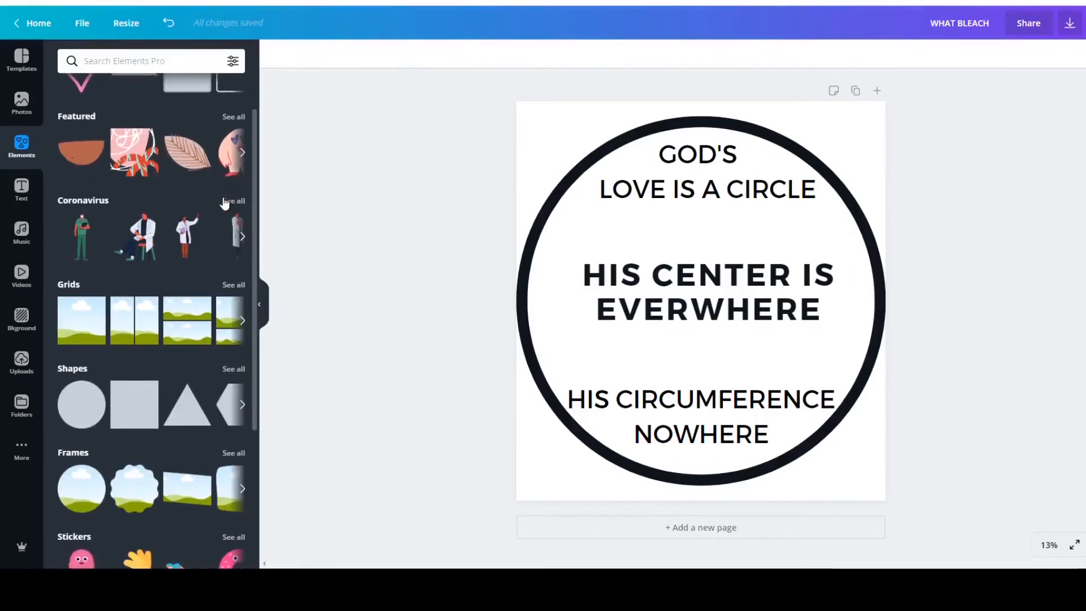
scroll(225, 203, down, 1)
scroll(225, 202, down, 4)
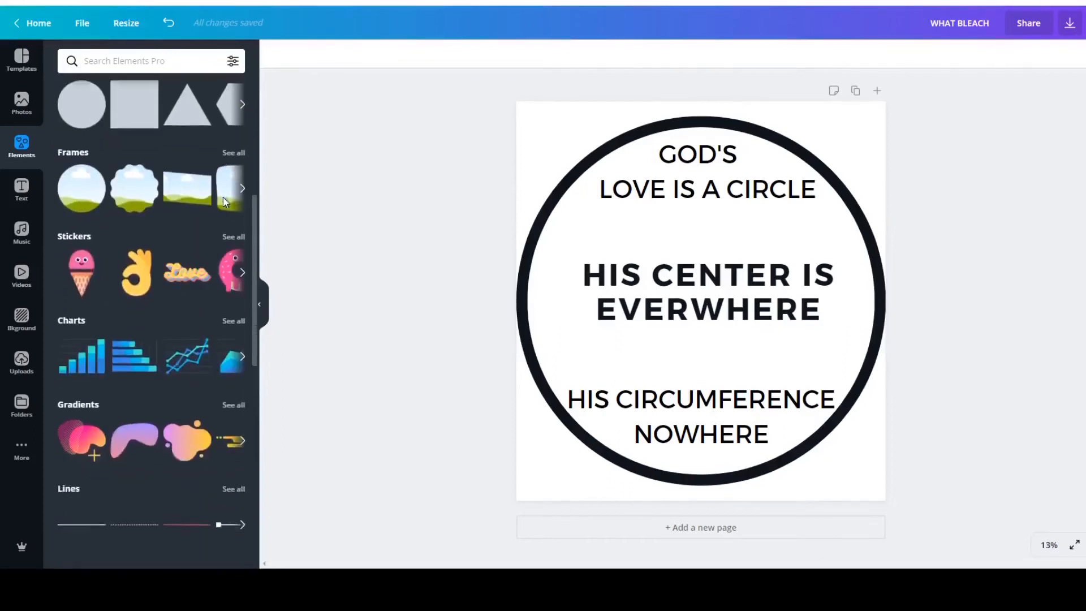
scroll(225, 203, down, 4)
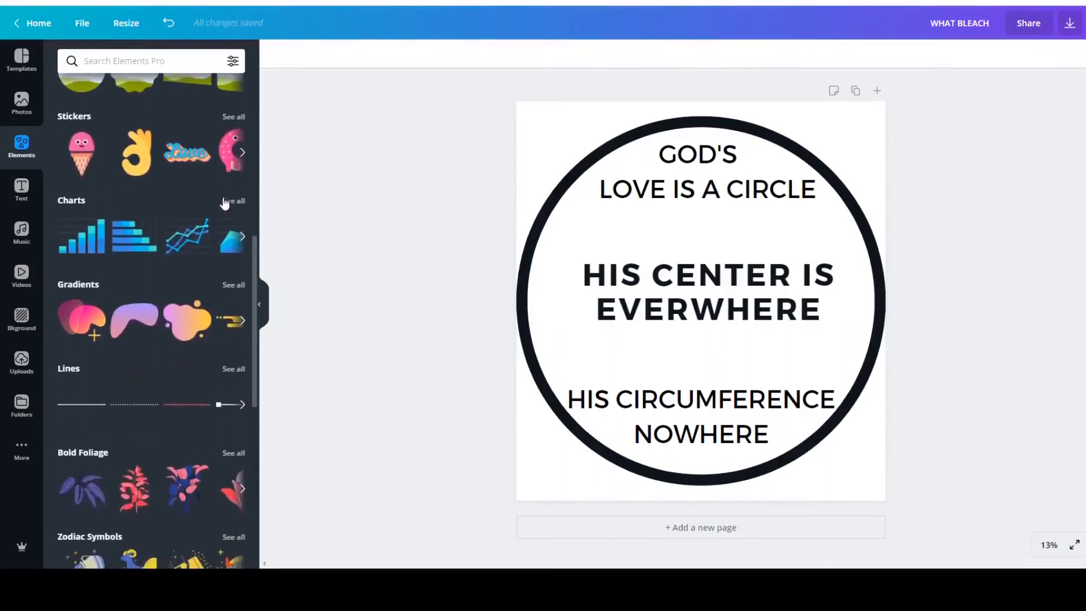
scroll(225, 203, down, 2)
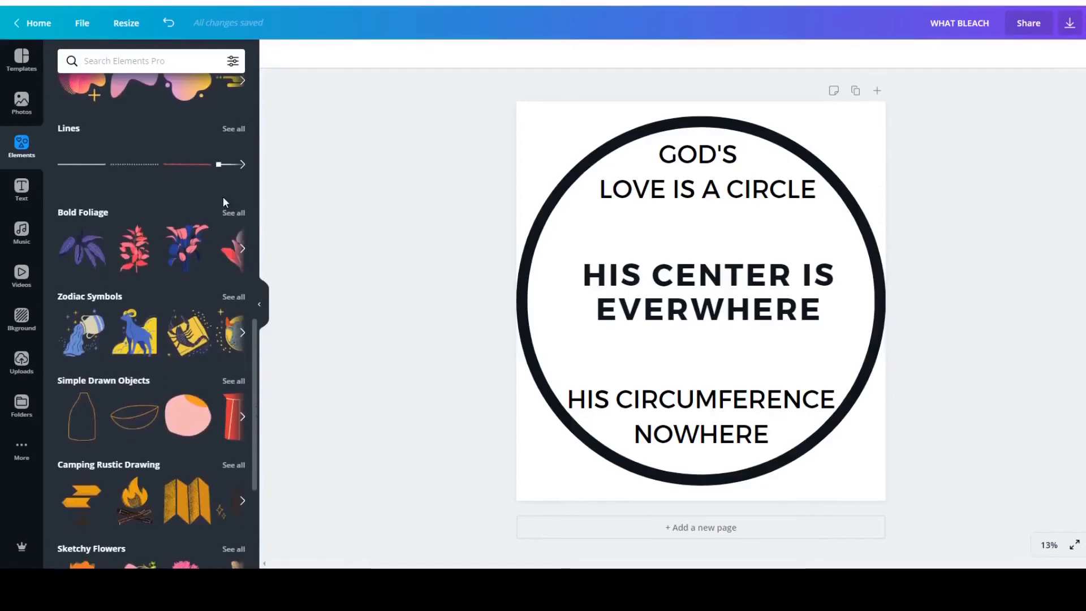
scroll(225, 203, down, 6)
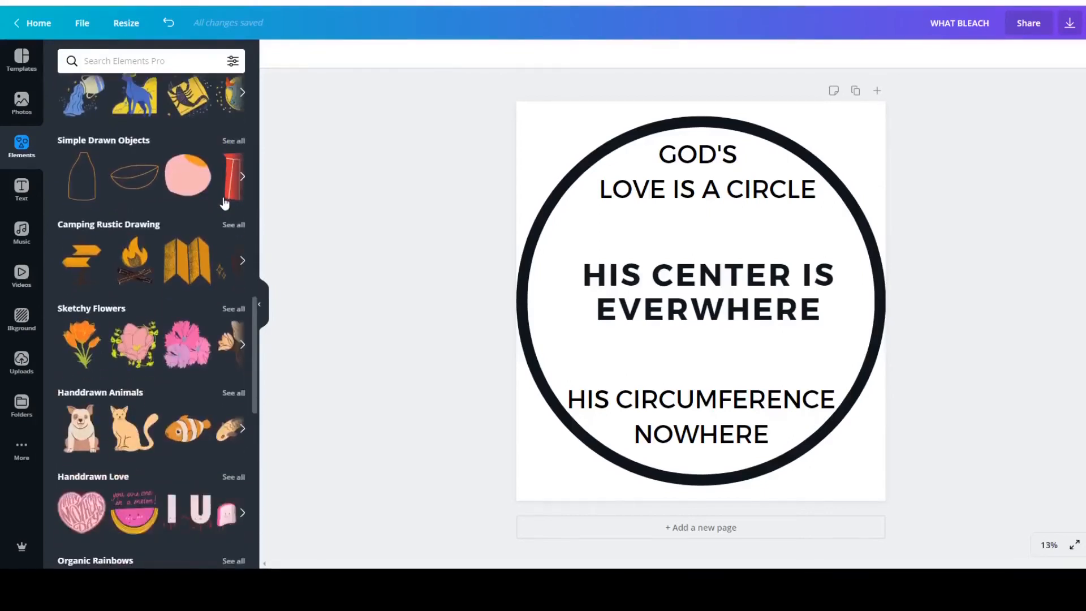
scroll(224, 203, down, 4)
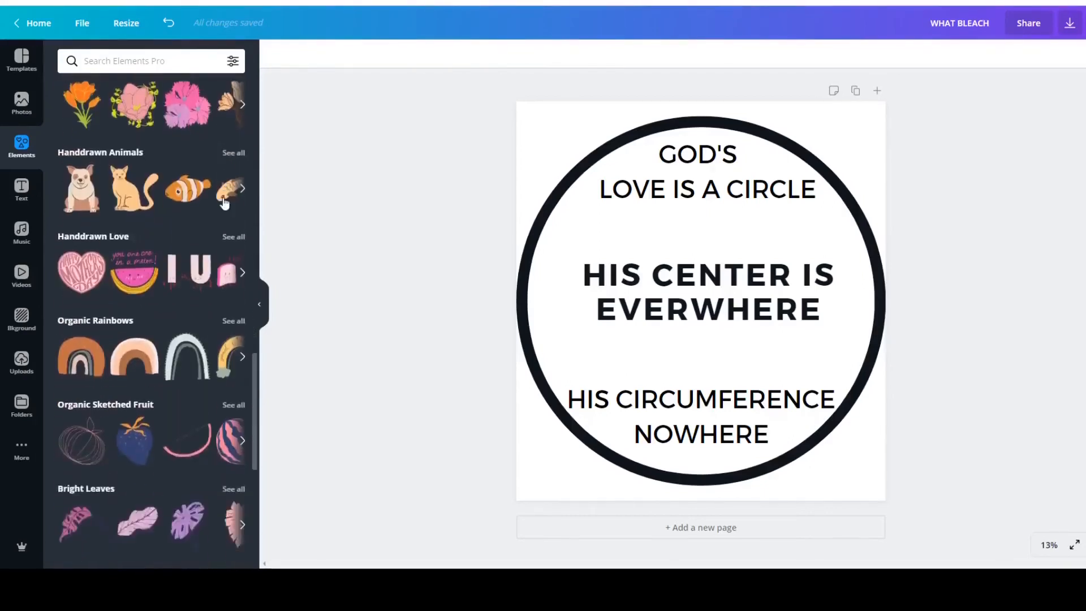
scroll(224, 203, up, 1)
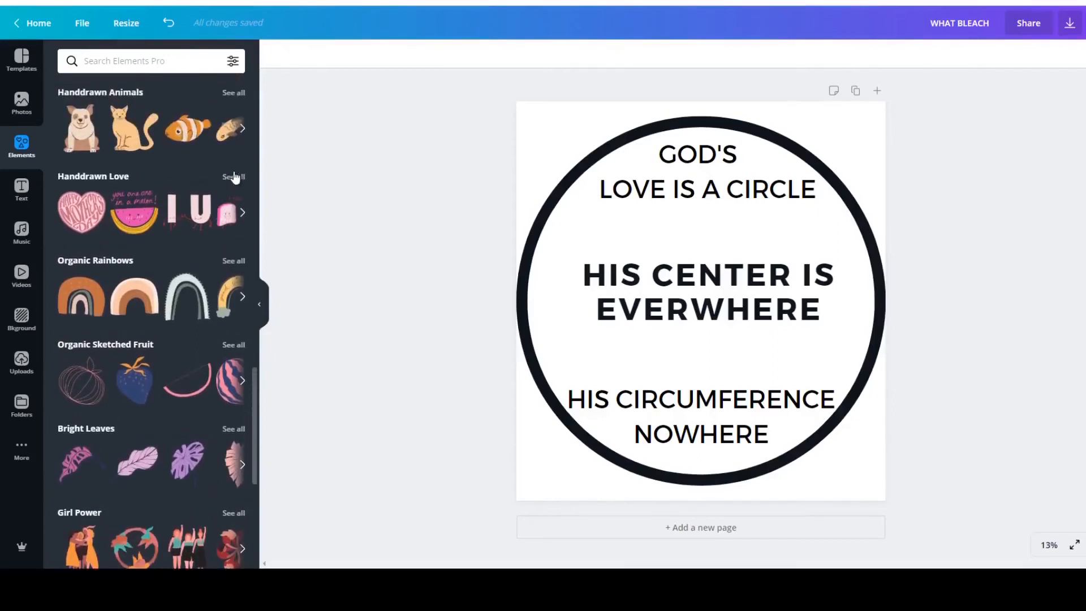
click(234, 178)
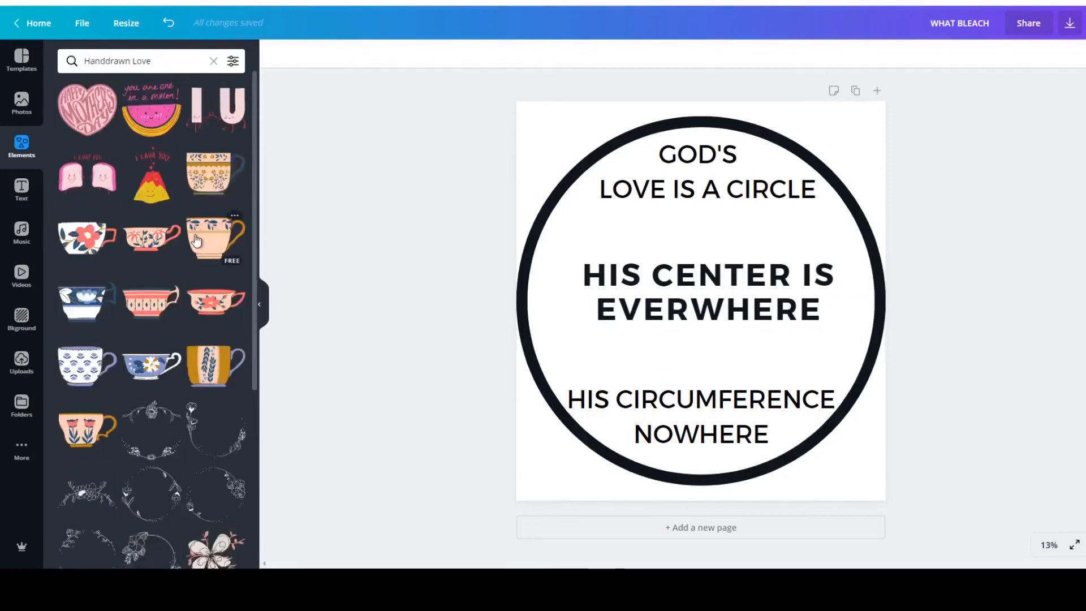
scroll(180, 310, down, 5)
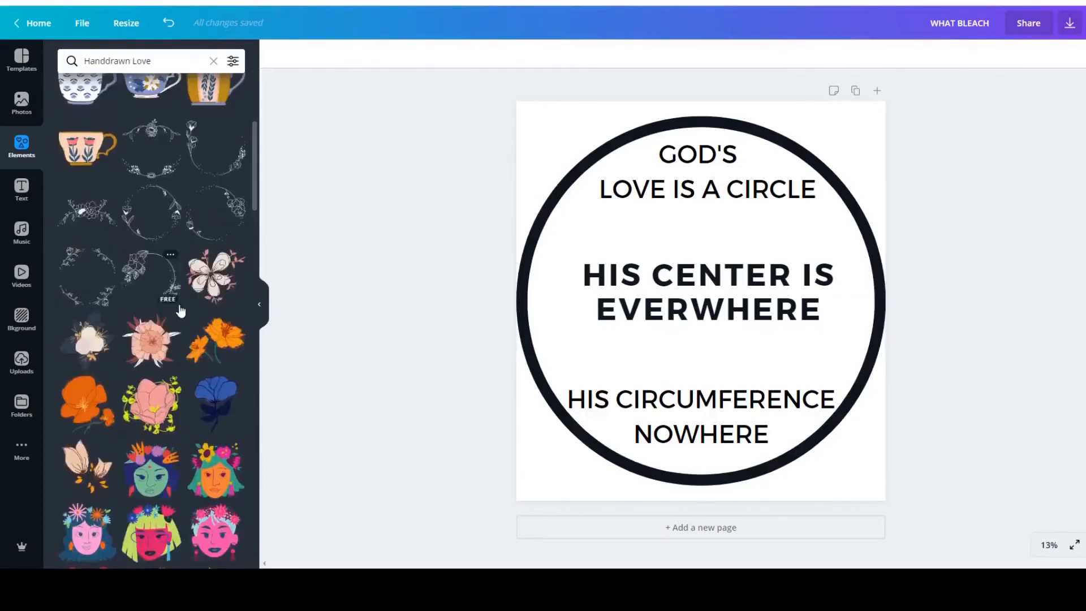
Try the hand-drawn rose wreath as a frame, enlarged to span the full page around the black circle.
click(82, 288)
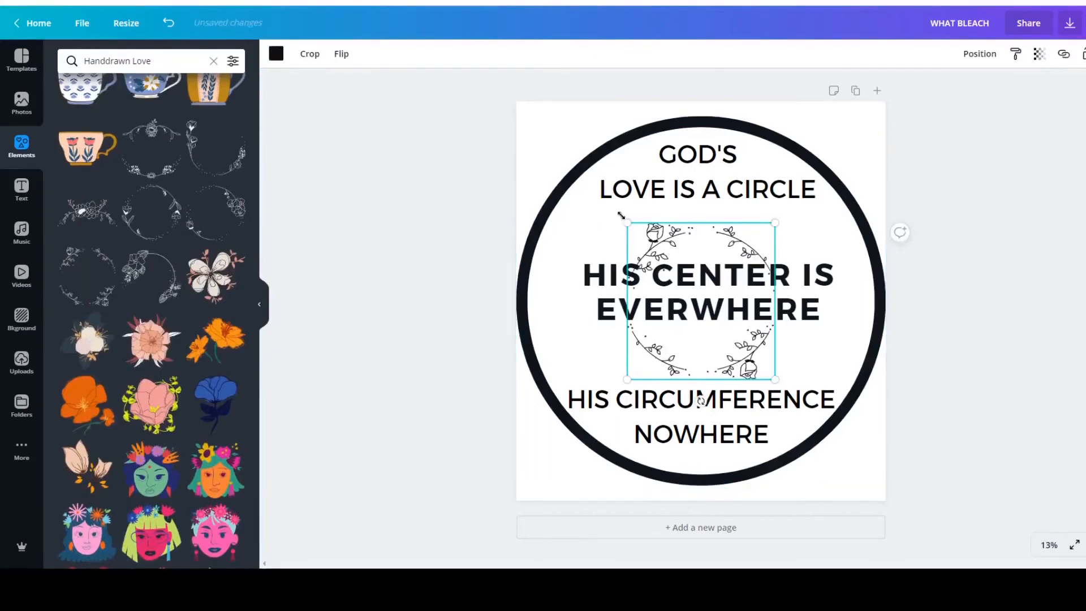
drag(621, 215, 552, 221)
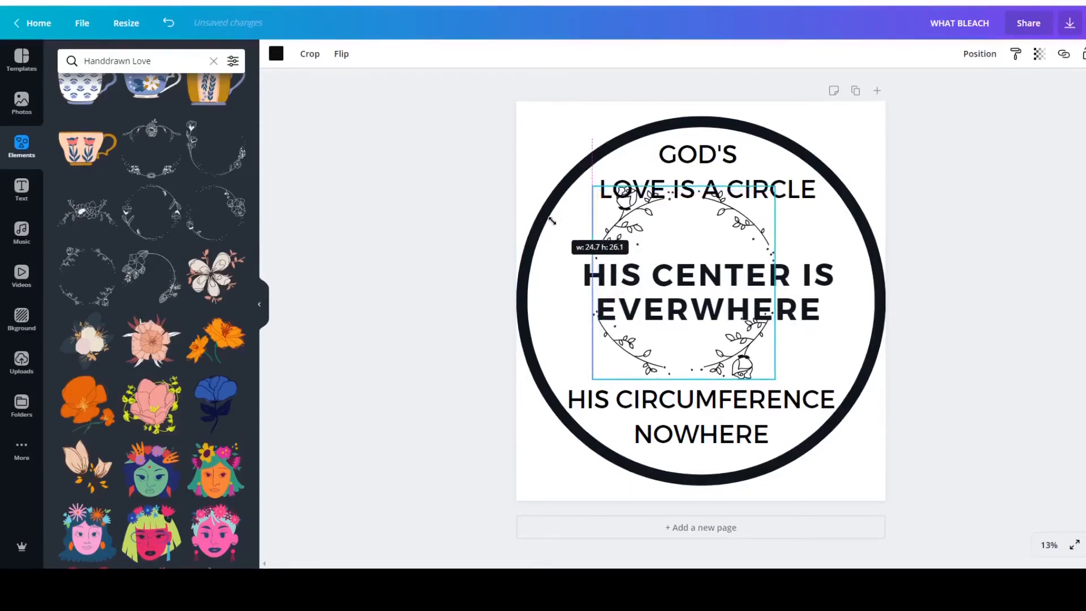
drag(775, 378, 833, 482)
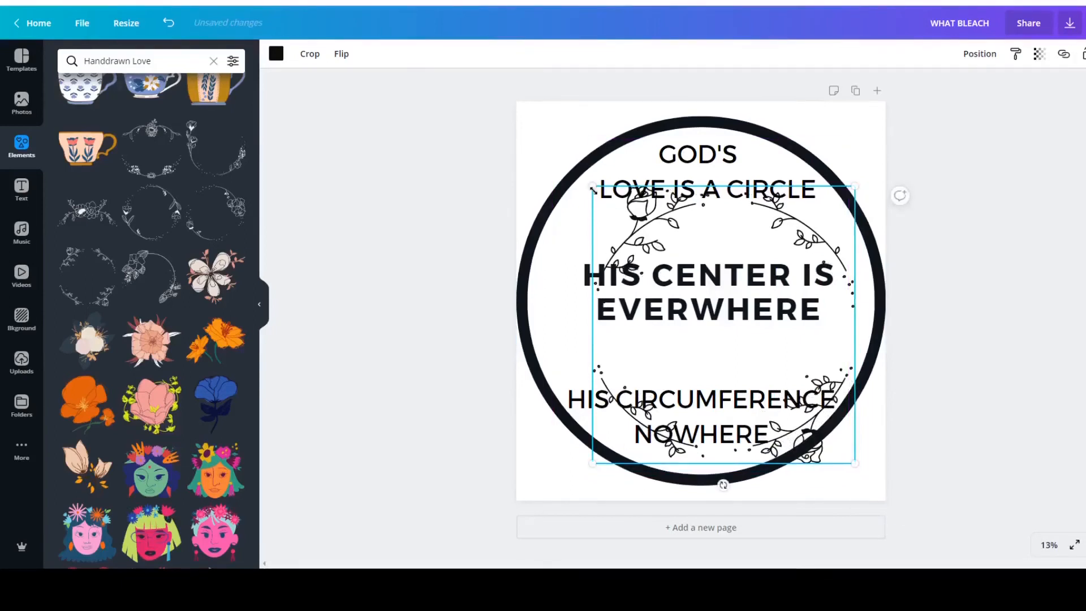
drag(592, 186, 509, 136)
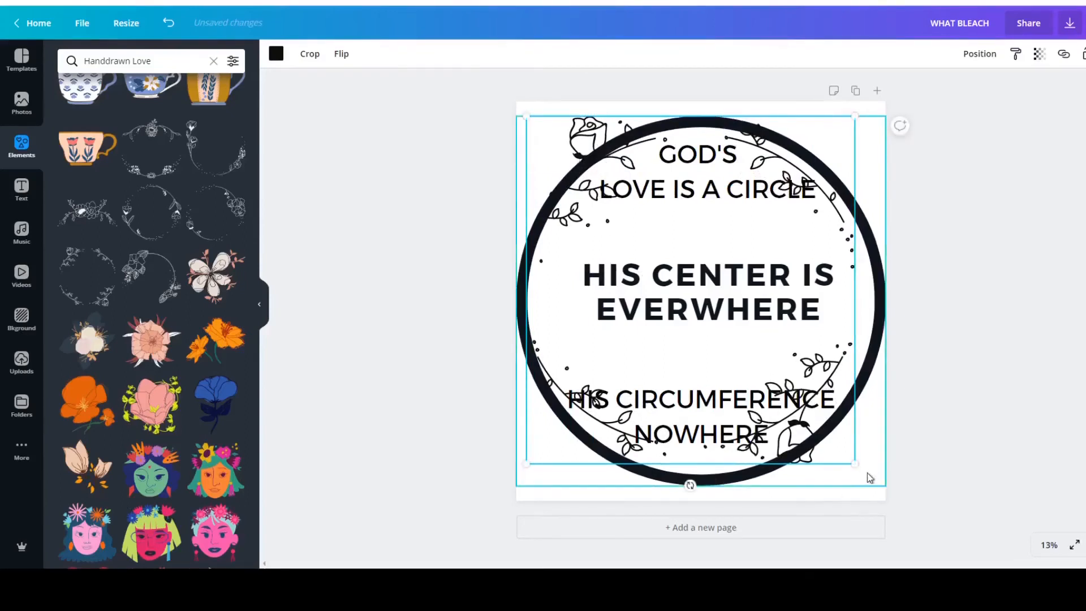
drag(864, 474, 880, 503)
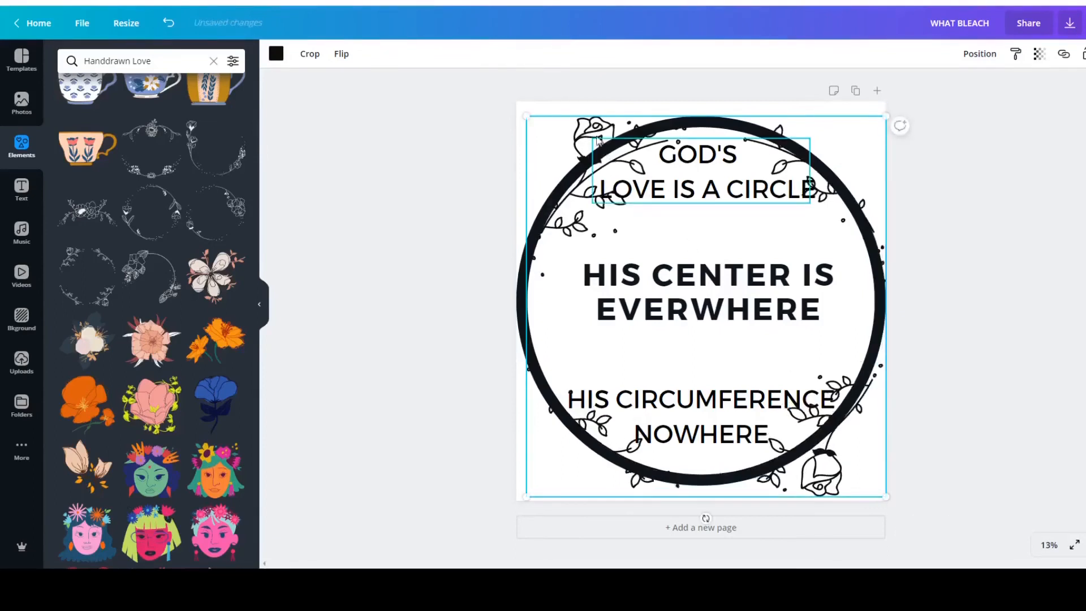
drag(530, 117, 517, 106)
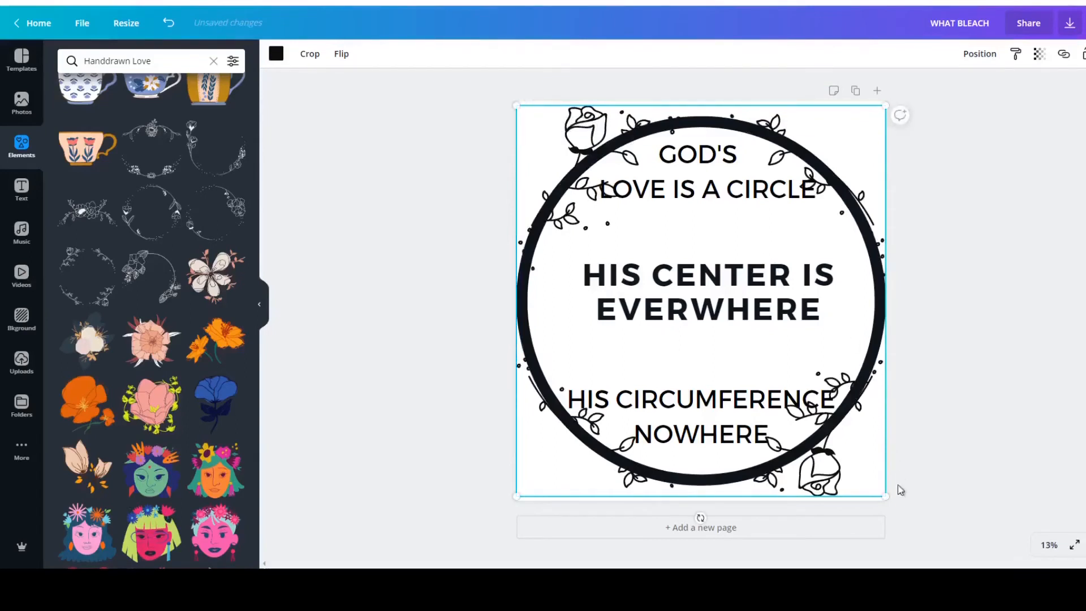
drag(887, 498, 890, 500)
click(1005, 390)
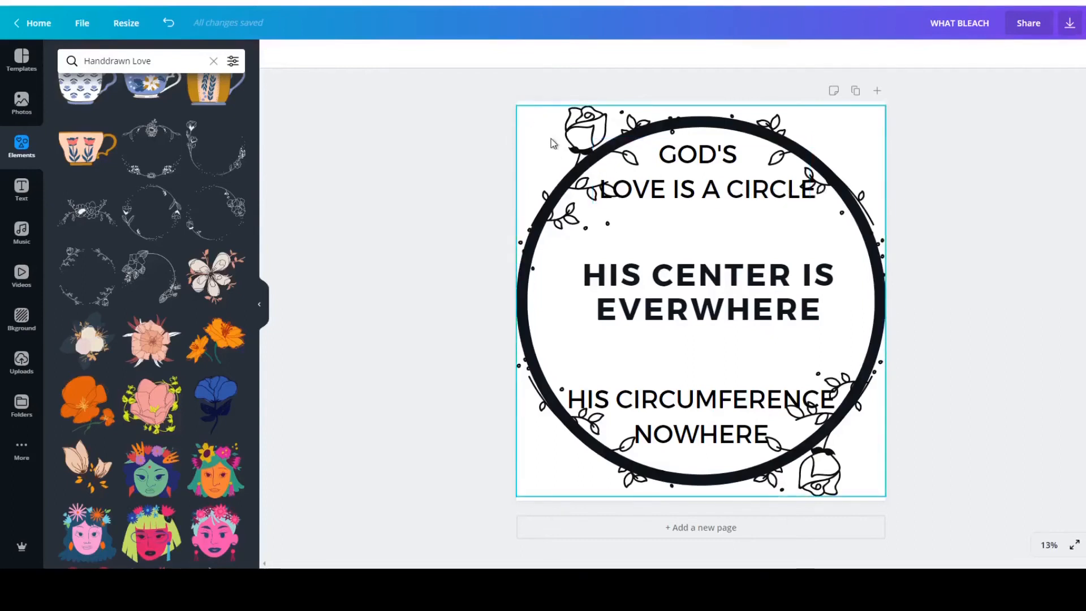
Try stretching the rose wreath slightly past the page's upper-left corner, then back inward.
click(559, 160)
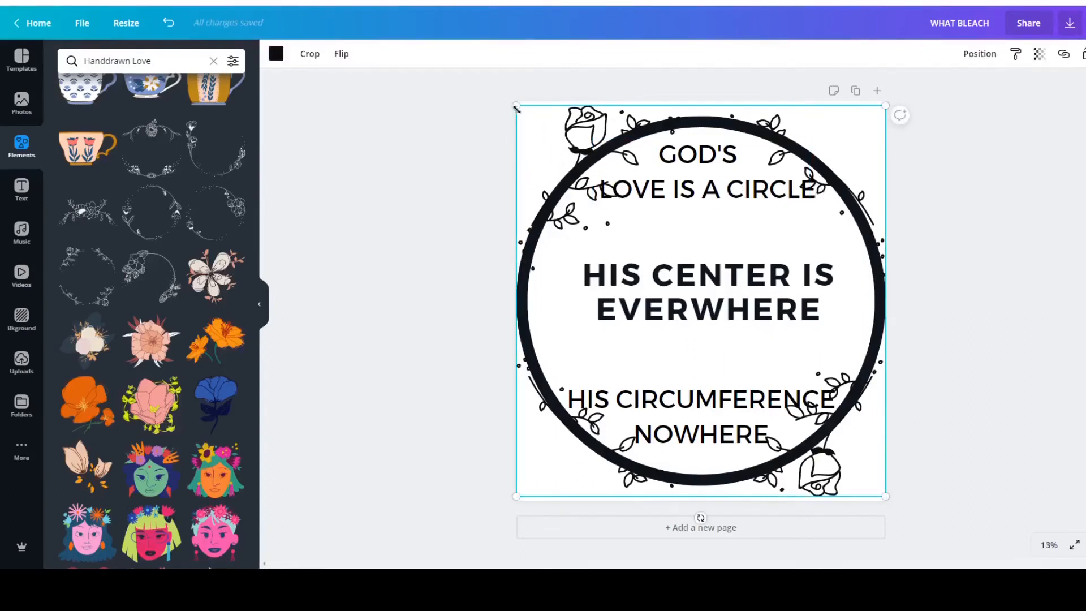
drag(515, 103, 509, 100)
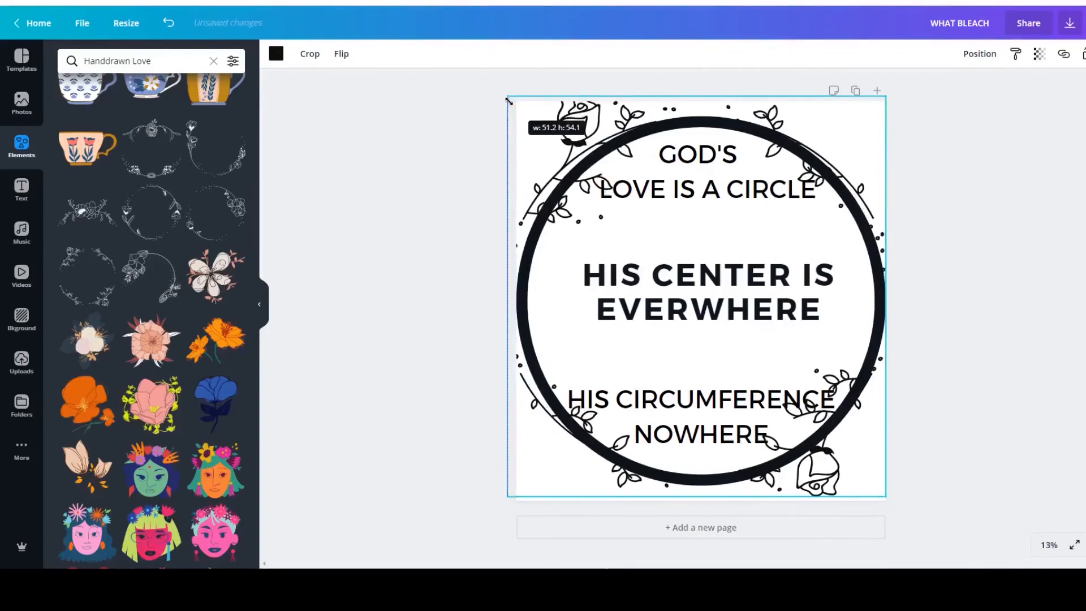
drag(509, 100, 522, 109)
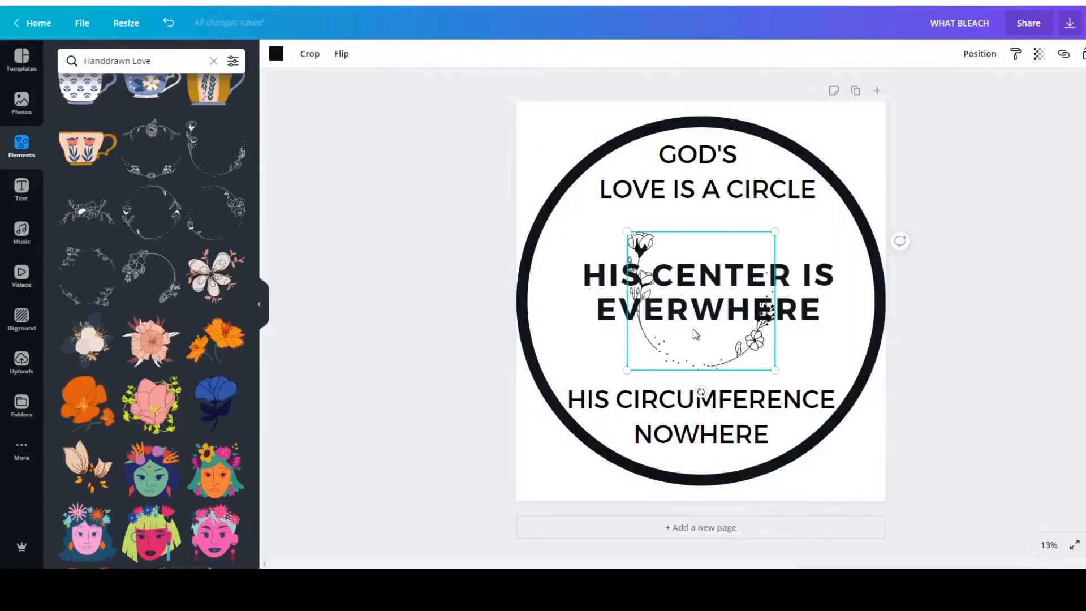
Try the open floral wreath near the circle's left edge, undo it, and add and position it there again.
drag(685, 332, 609, 324)
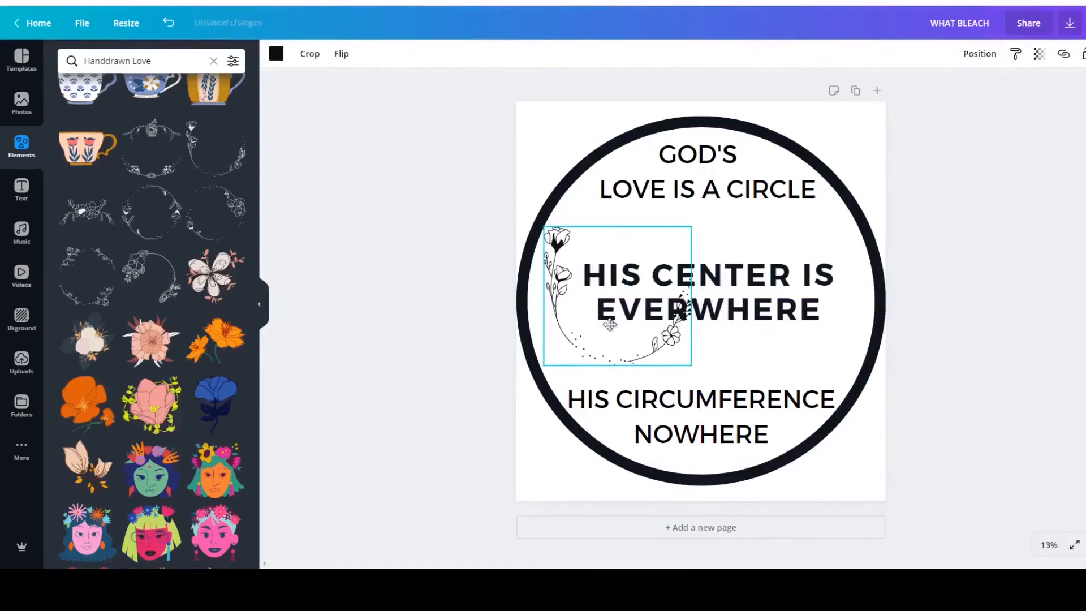
key(ctrl+z)
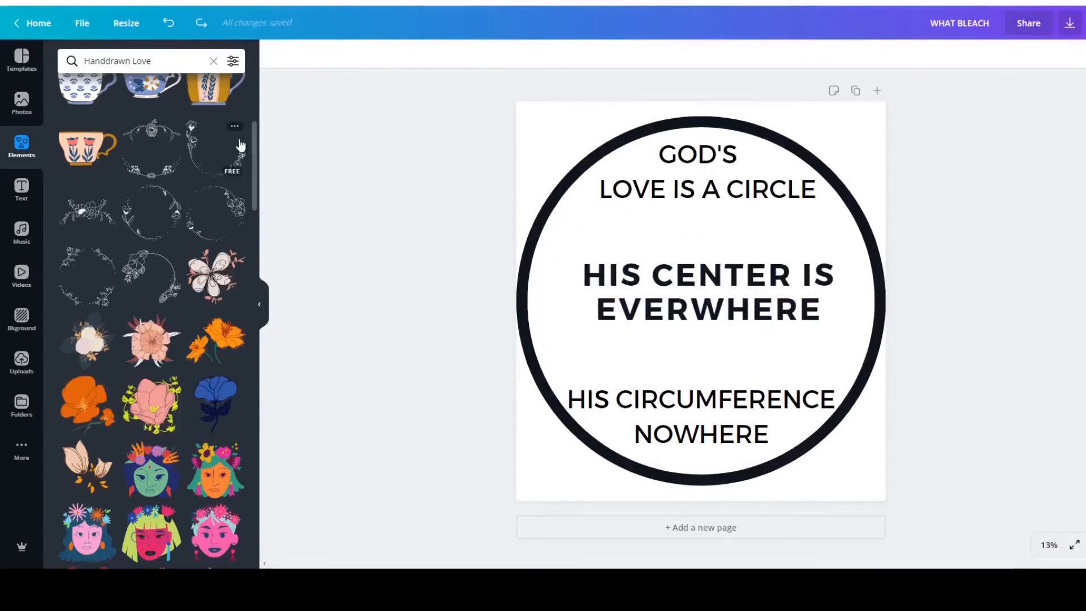
click(232, 153)
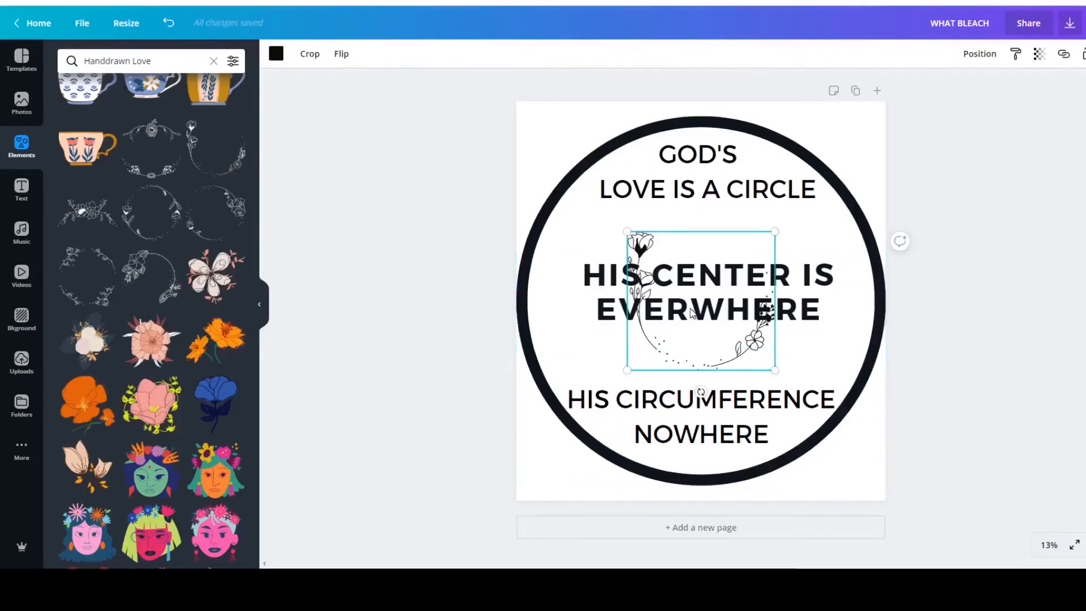
drag(695, 334, 612, 323)
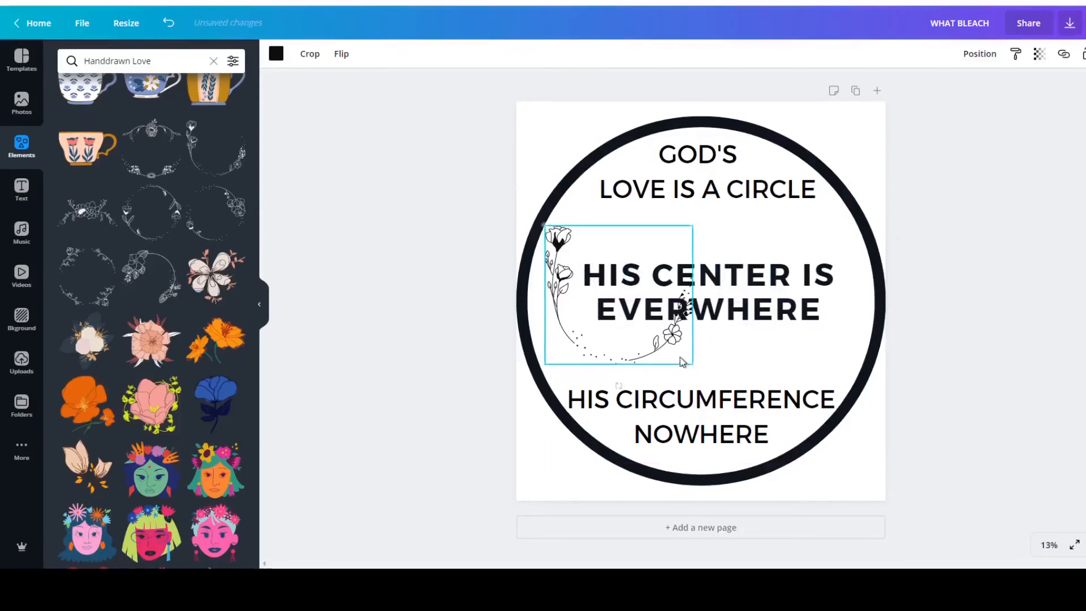
Enlarge the open floral wreath in two stages and shift it upward along the circle's left inner edge.
drag(697, 367, 715, 406)
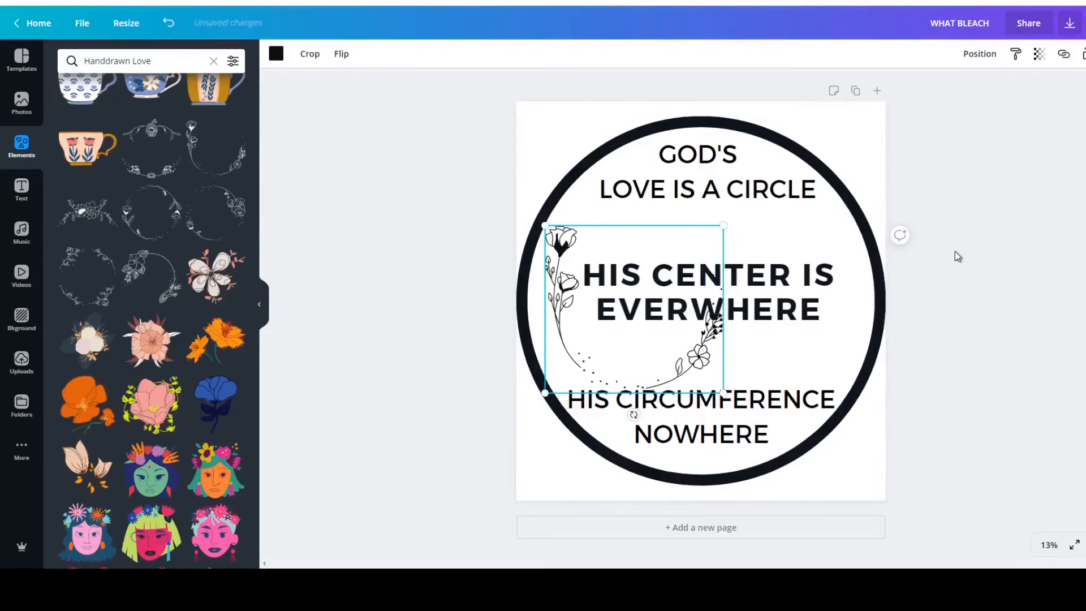
drag(624, 288, 632, 272)
mouse_move(654, 335)
mouse_down()
mouse_move(646, 330)
mouse_move(651, 338)
mouse_up()
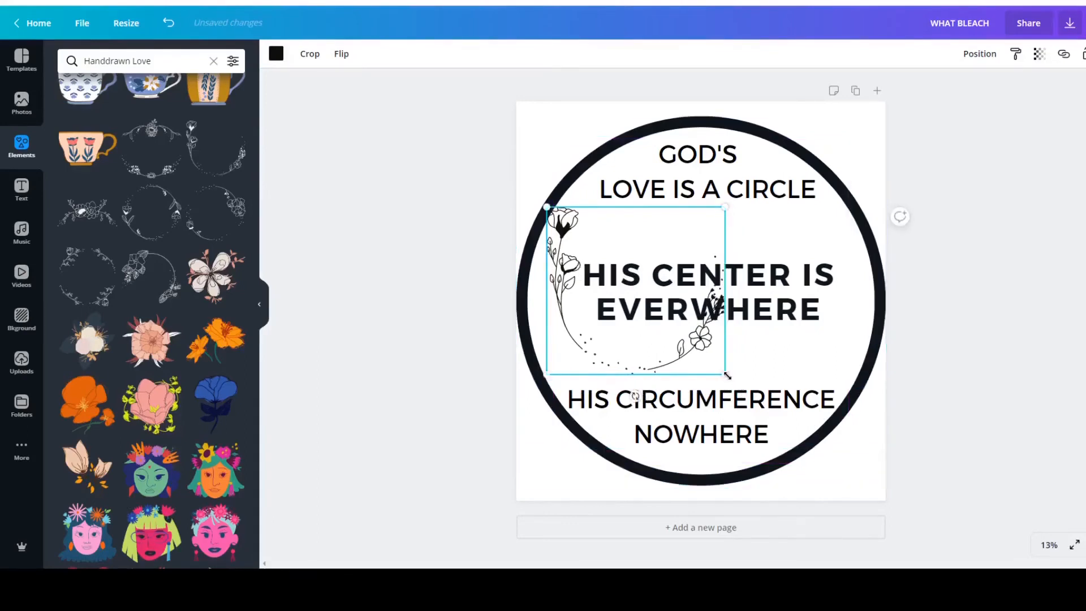
drag(725, 376, 742, 417)
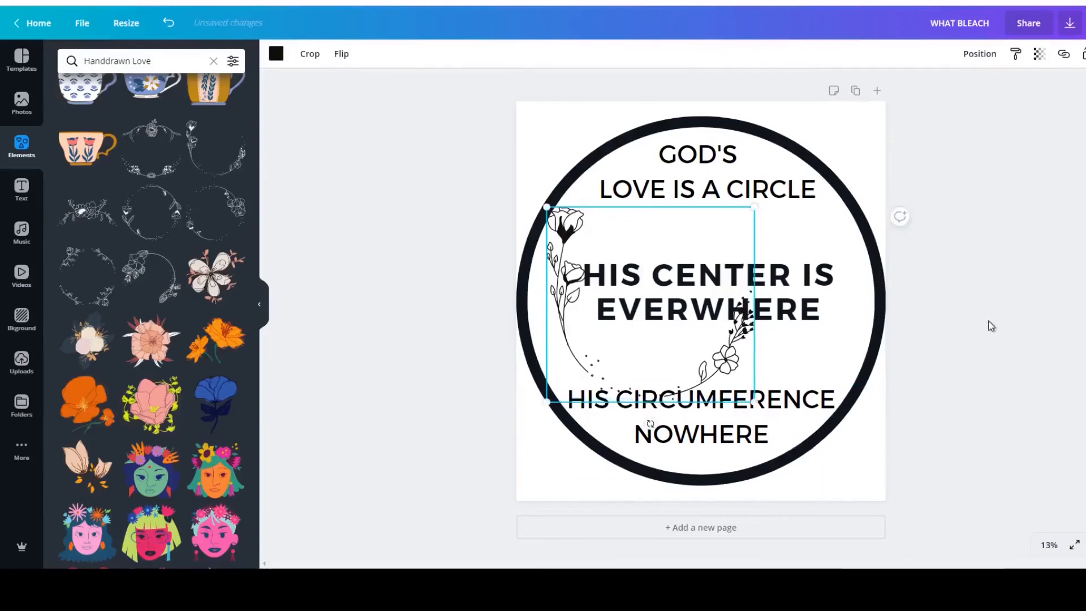
click(1010, 331)
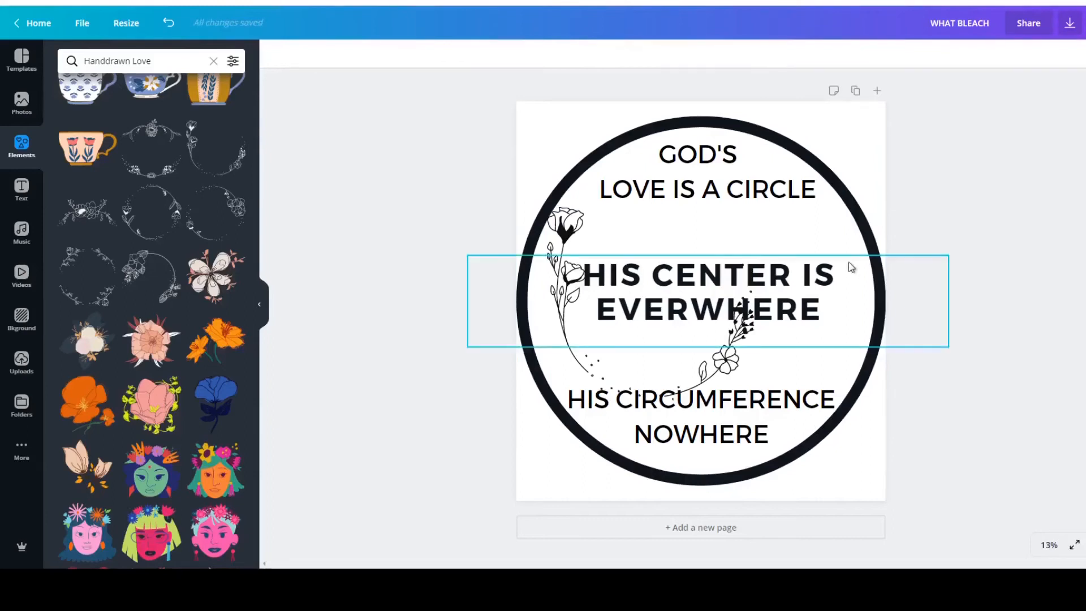
Undo the open floral wreath's resizing, moves and insertion, leaving only the circle and three texts.
click(172, 33)
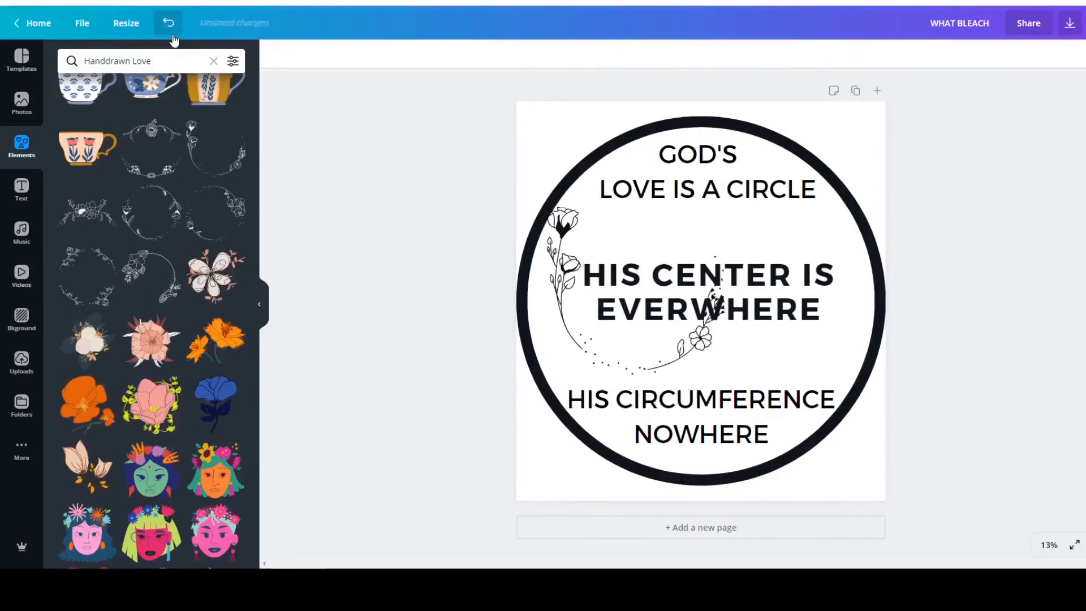
click(172, 36)
click(172, 35)
click(172, 35)
click(172, 35)
click(172, 35)
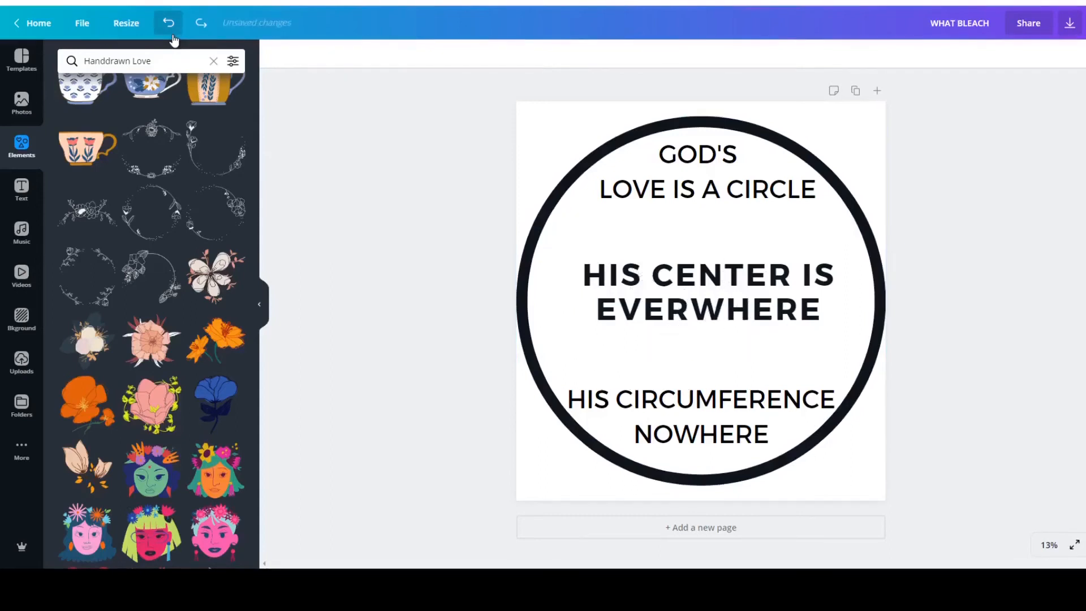
Clear the Handdrawn Love search and open the full Lines collection of elements.
scroll(158, 288, up, 5)
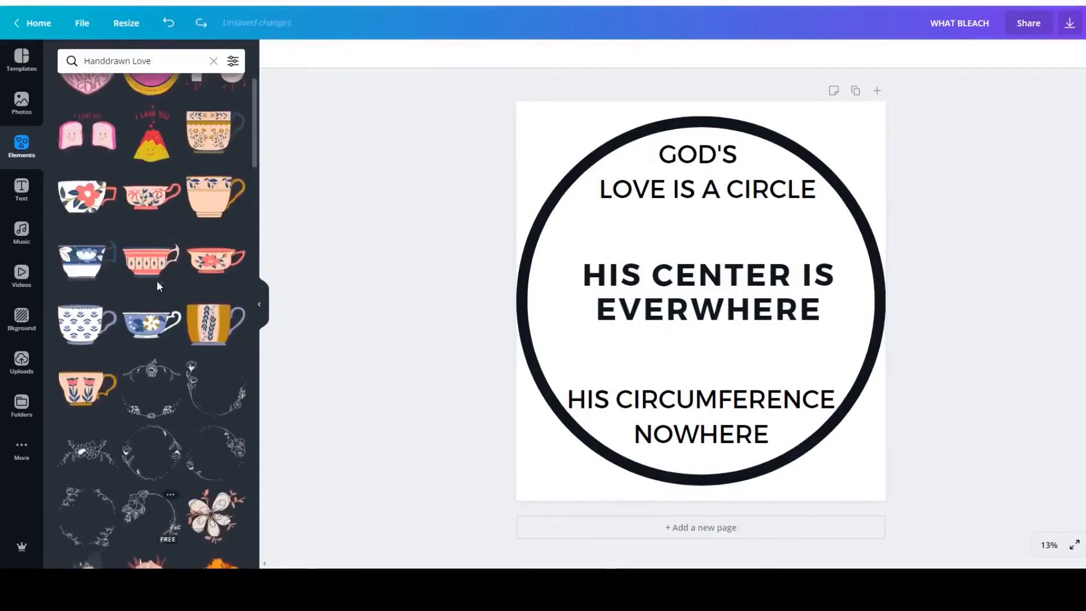
click(214, 61)
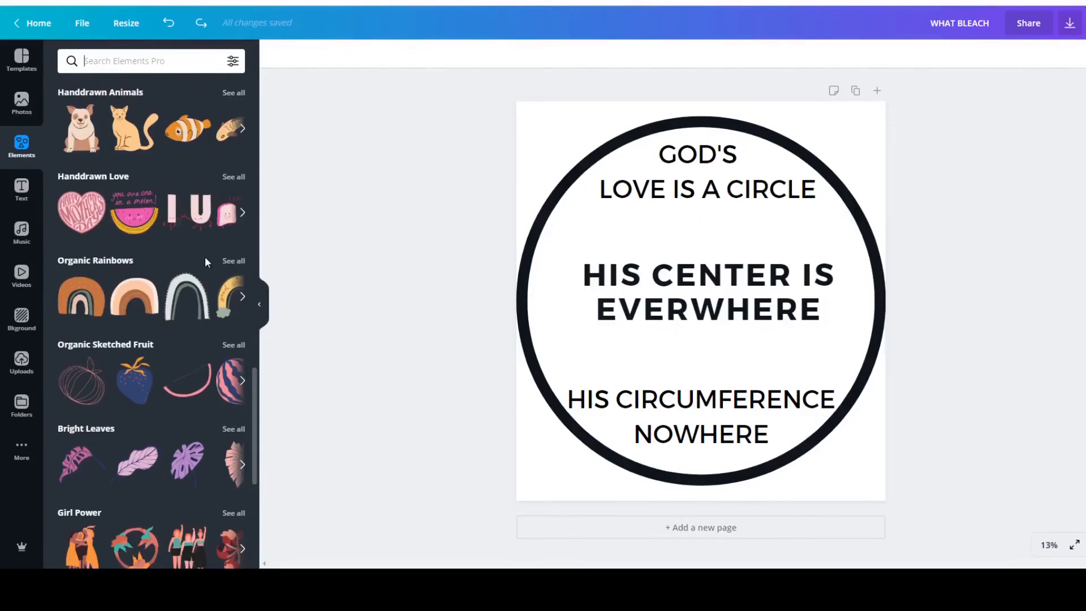
scroll(205, 257, up, 8)
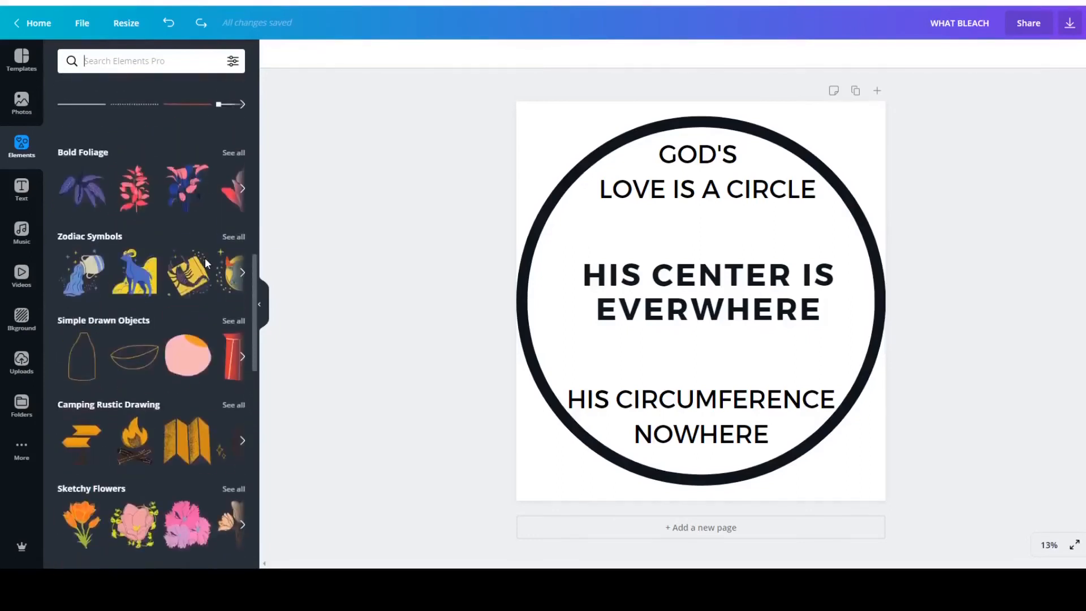
scroll(205, 260, up, 3)
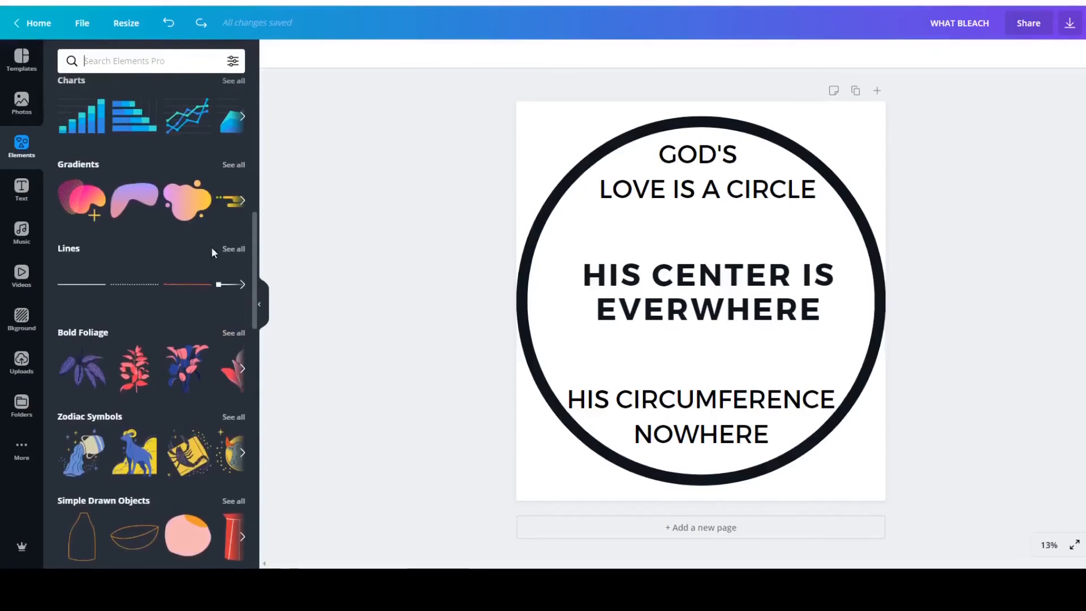
click(234, 249)
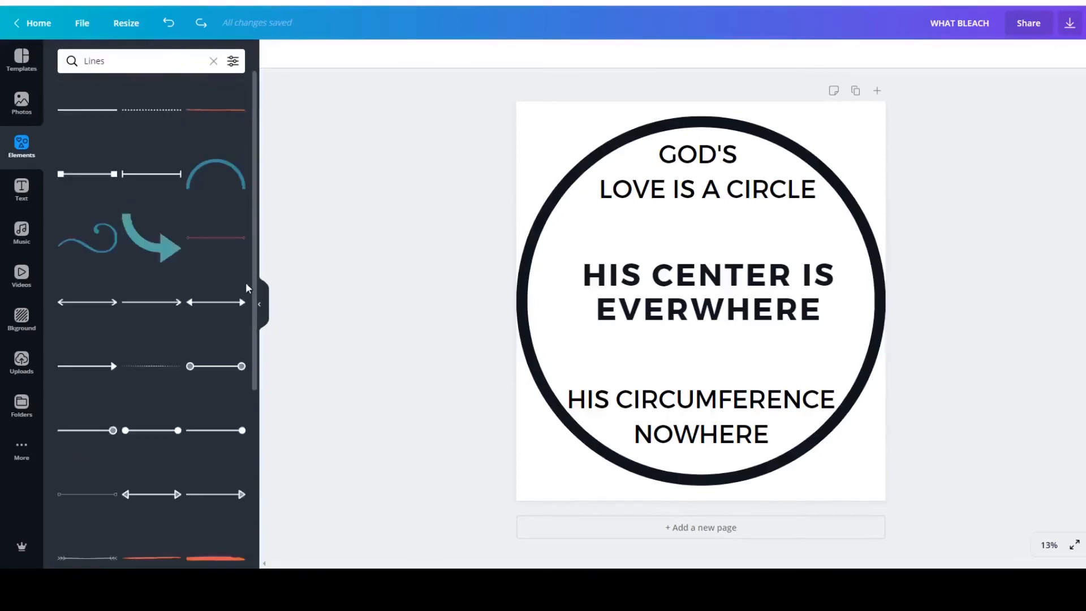
Try the pink chevron wreath from the Lines collection, enlarging it to surround the black circle.
scroll(179, 317, down, 10)
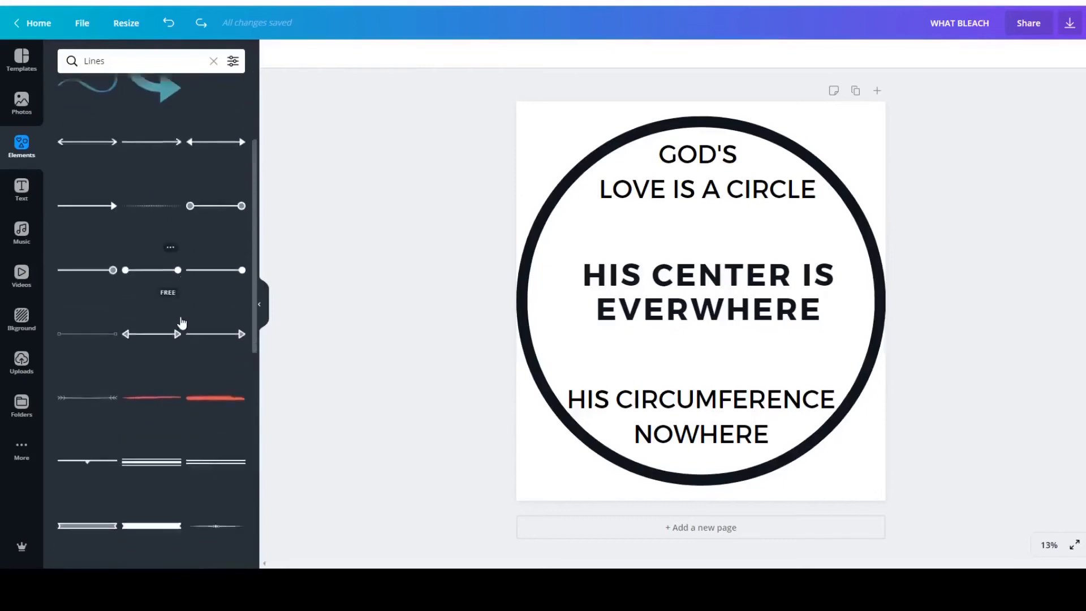
scroll(181, 322, down, 3)
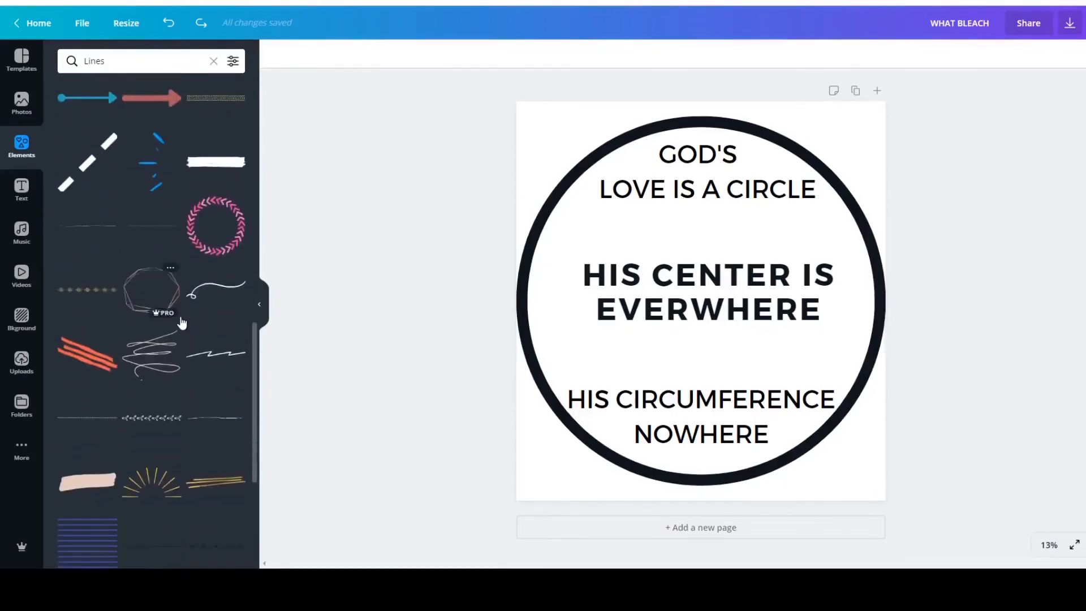
click(224, 228)
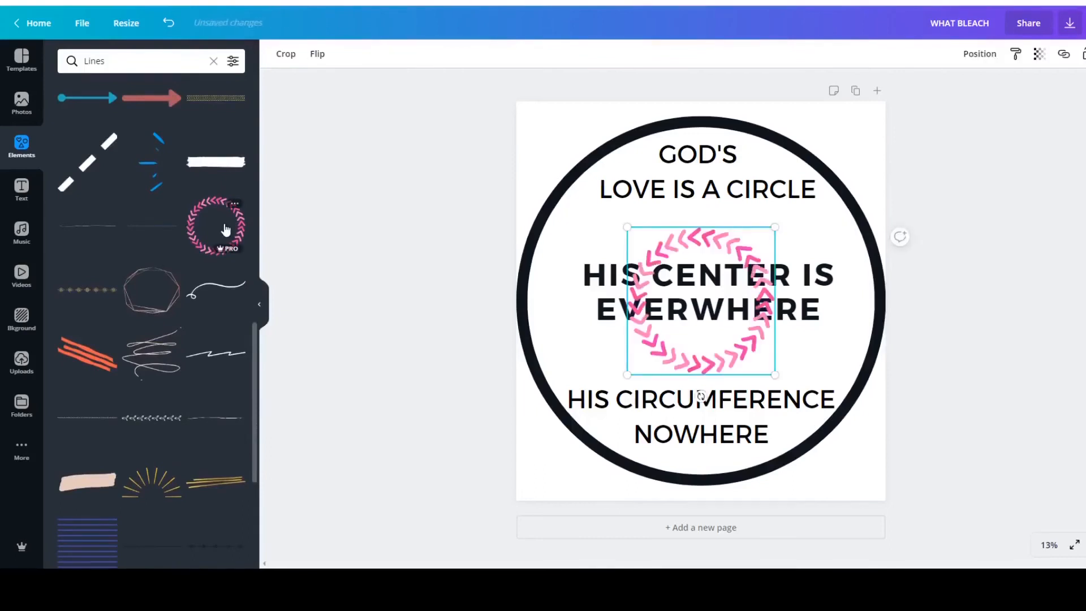
drag(628, 226, 462, 139)
drag(773, 373, 917, 521)
drag(917, 521, 917, 517)
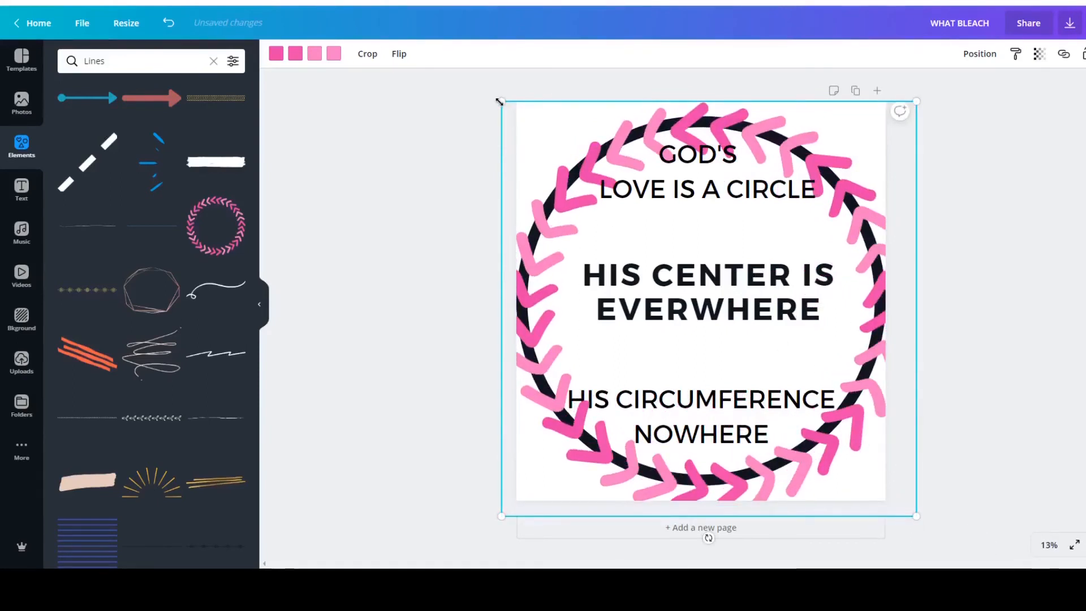
drag(495, 93, 495, 95)
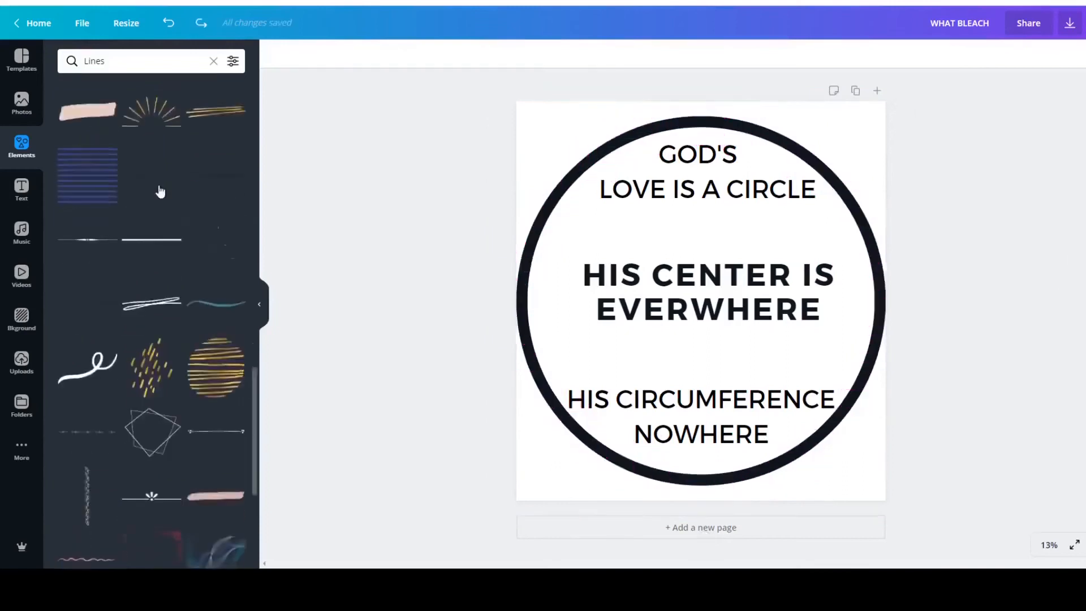
Try the translucent blue wave graphic over the middle text, enlarging it and shifting it toward the circle's right side.
scroll(160, 193, down, 1)
scroll(161, 192, down, 2)
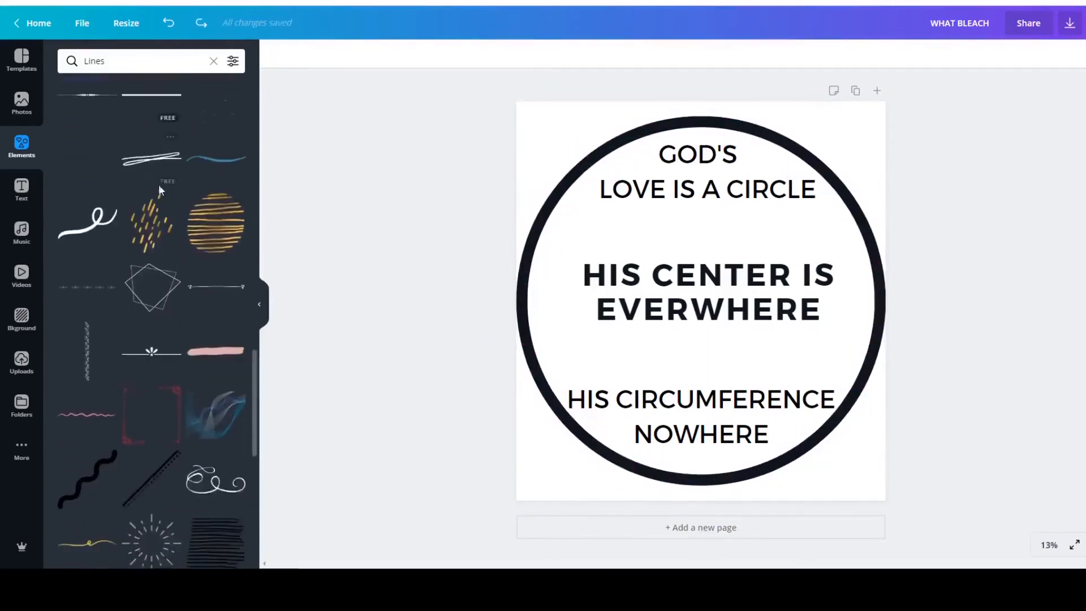
scroll(161, 192, down, 2)
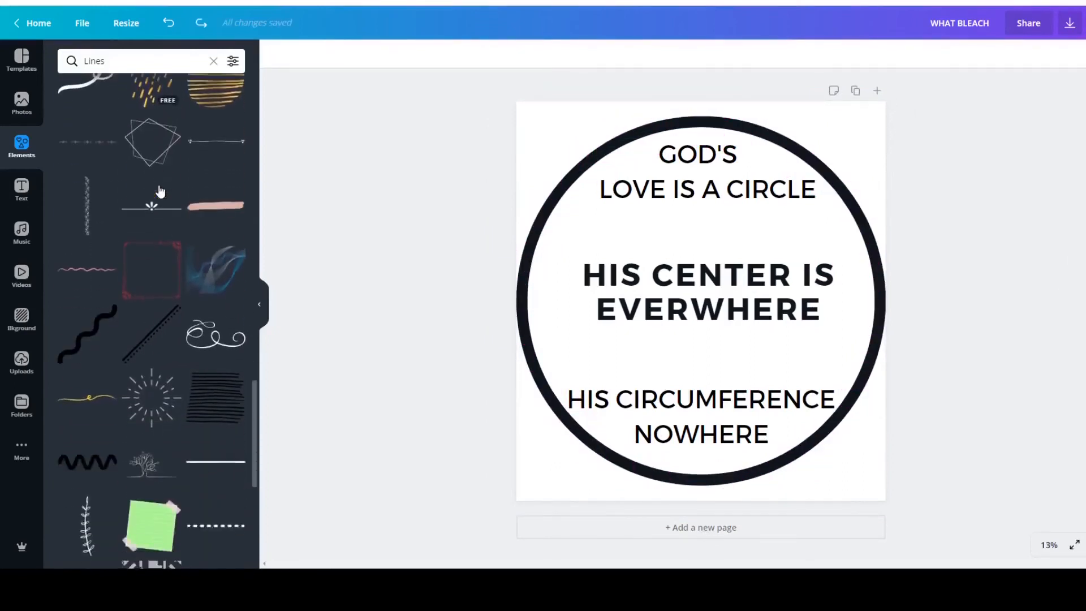
click(215, 287)
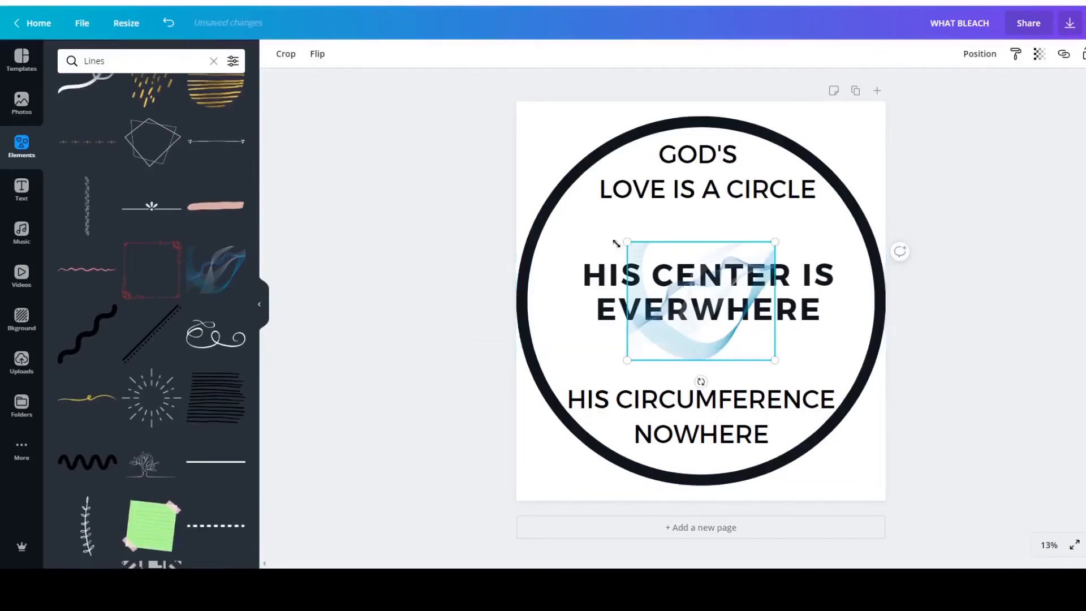
drag(632, 243, 557, 209)
drag(772, 359, 823, 355)
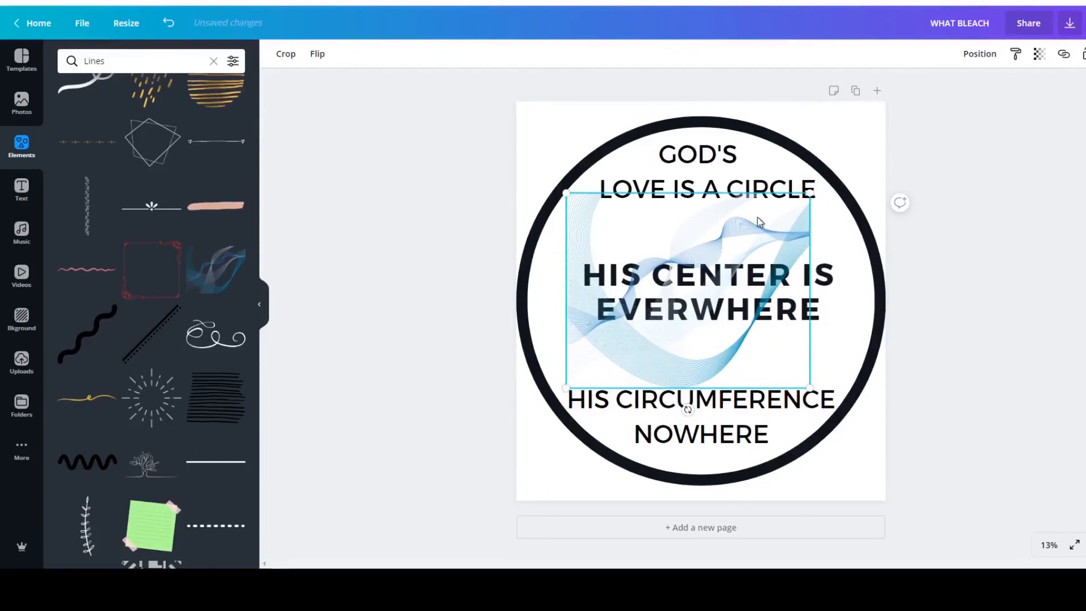
drag(655, 230, 679, 230)
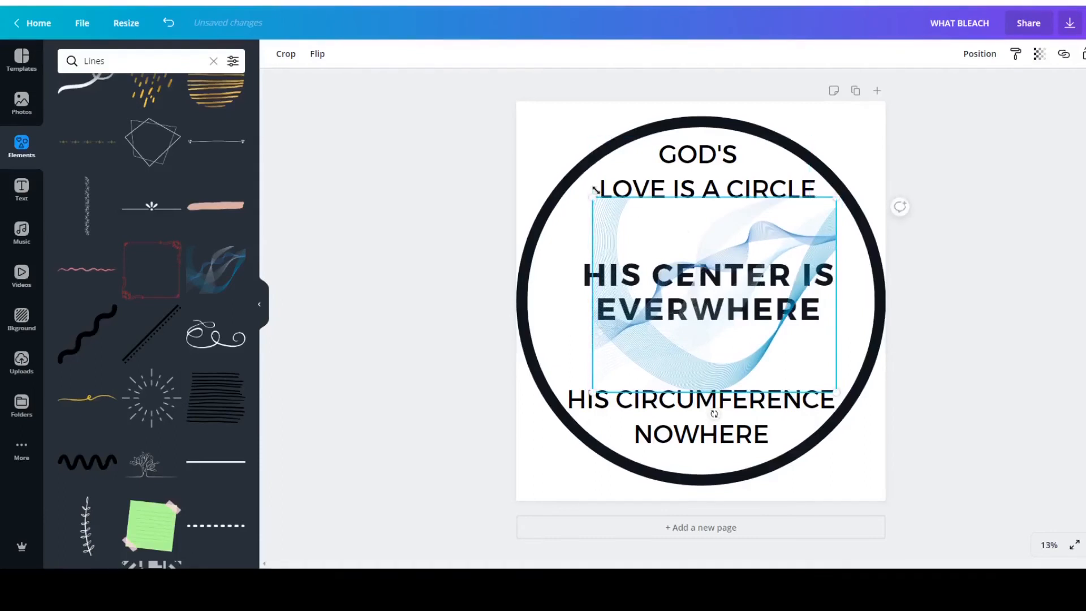
drag(589, 201, 581, 199)
click(1041, 315)
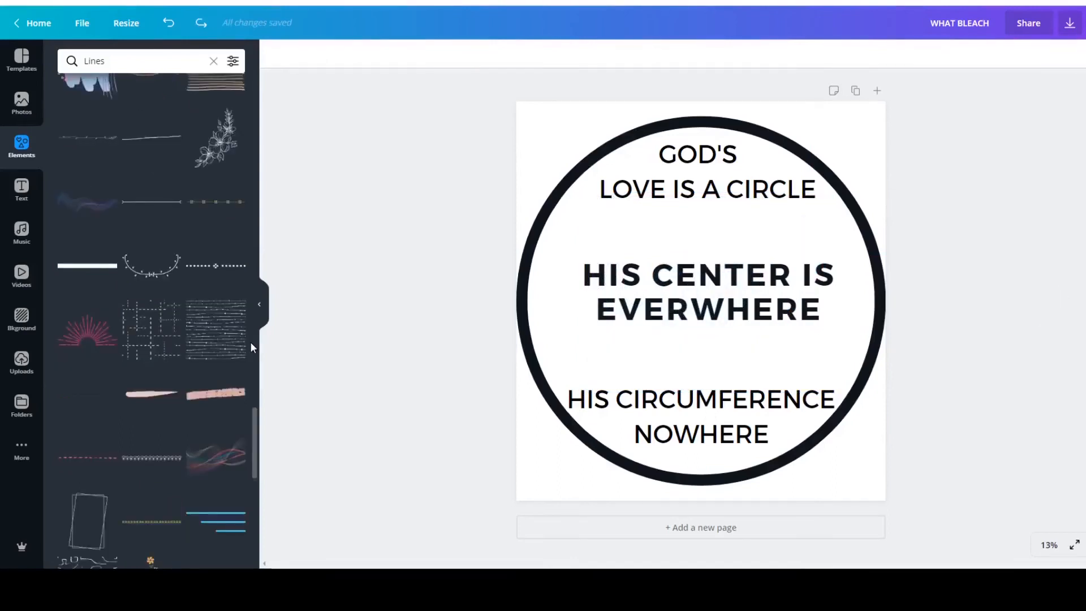
Try the line-drawn flower branch beside the middle text, scaling it down to fit inside the circle's right edge.
click(218, 139)
drag(694, 319, 830, 317)
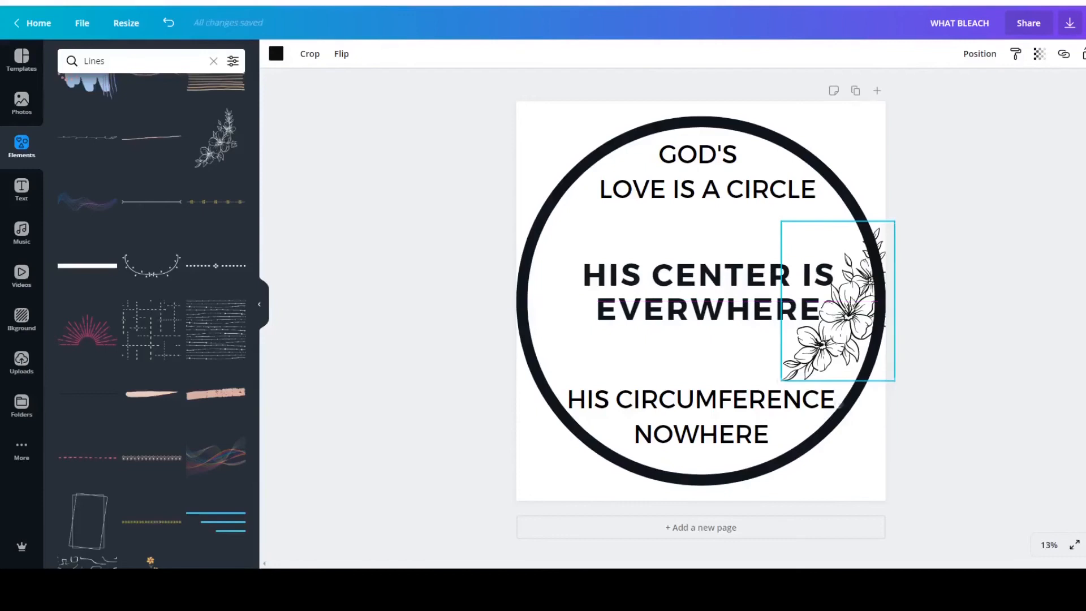
drag(895, 222, 866, 262)
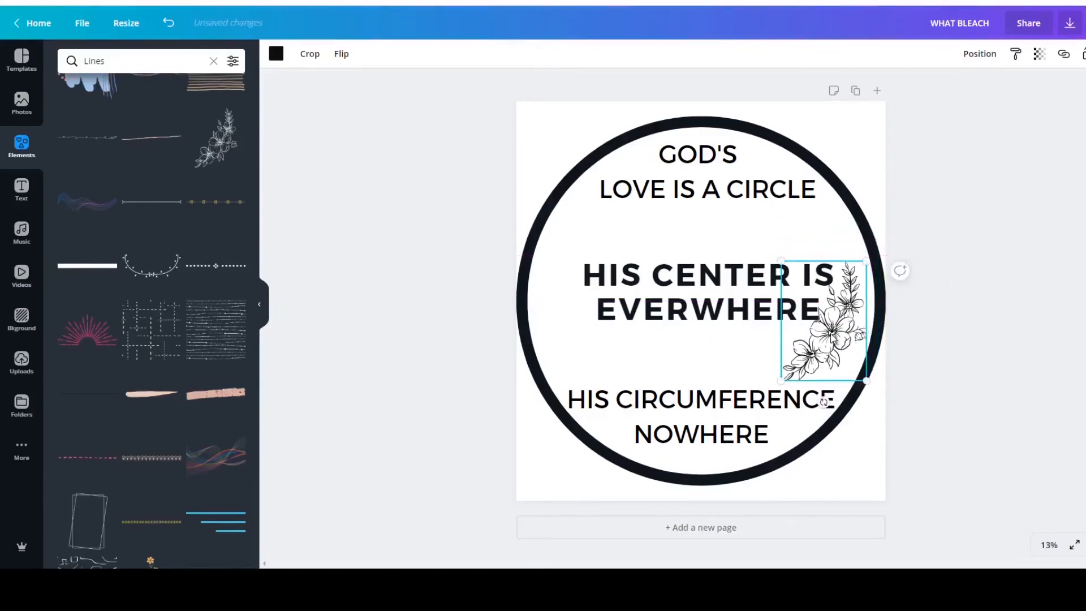
drag(830, 333, 830, 339)
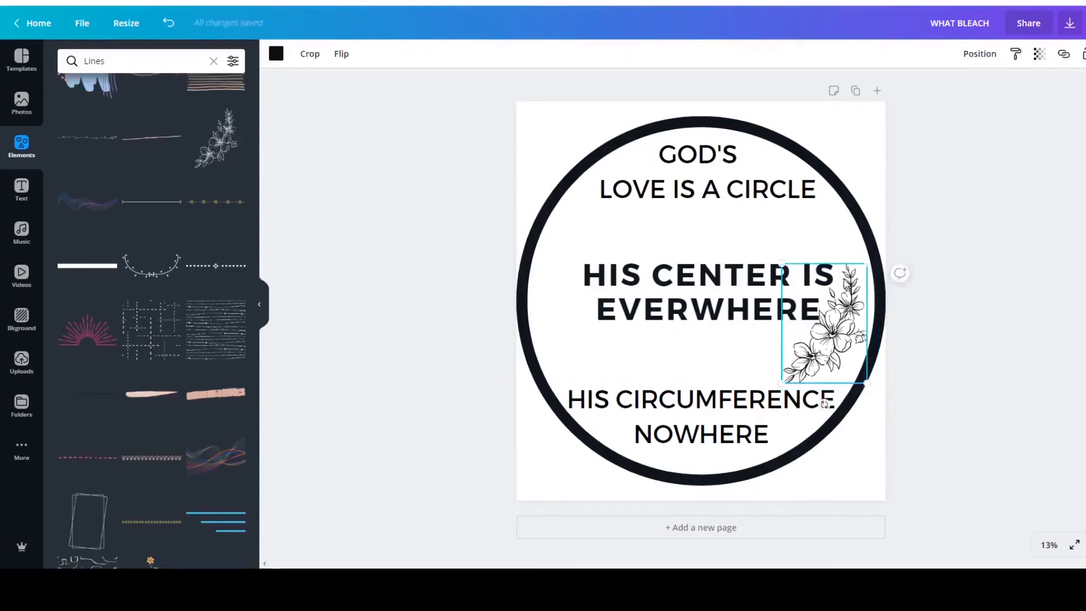
drag(782, 263, 823, 278)
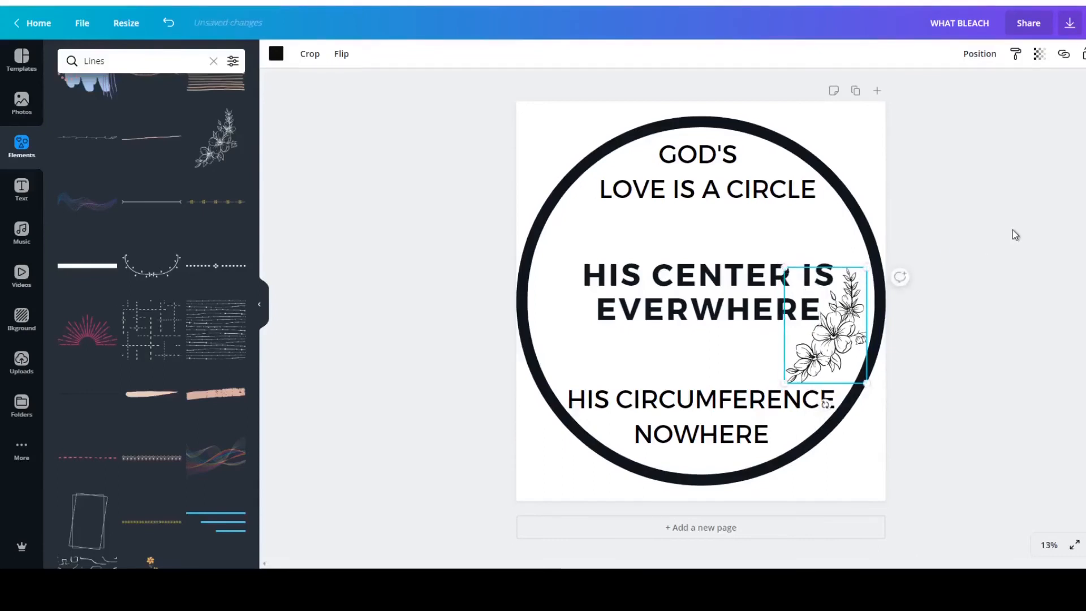
click(1012, 229)
Undo the flower branch's resizing, moves and insertion.
scroll(151, 317, down, 4)
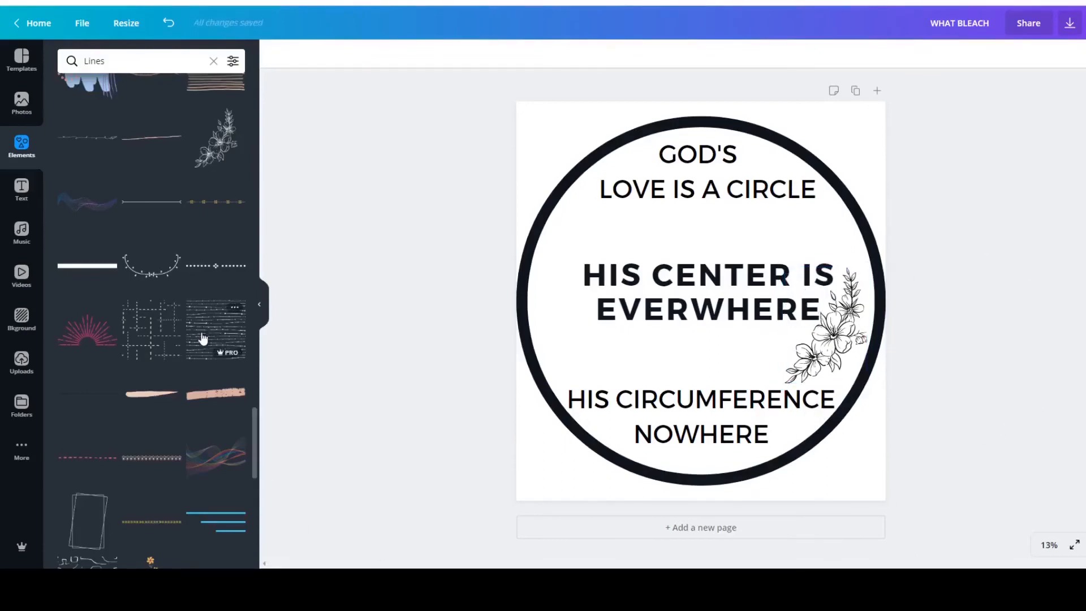
click(169, 23)
click(169, 23)
click(169, 24)
click(169, 24)
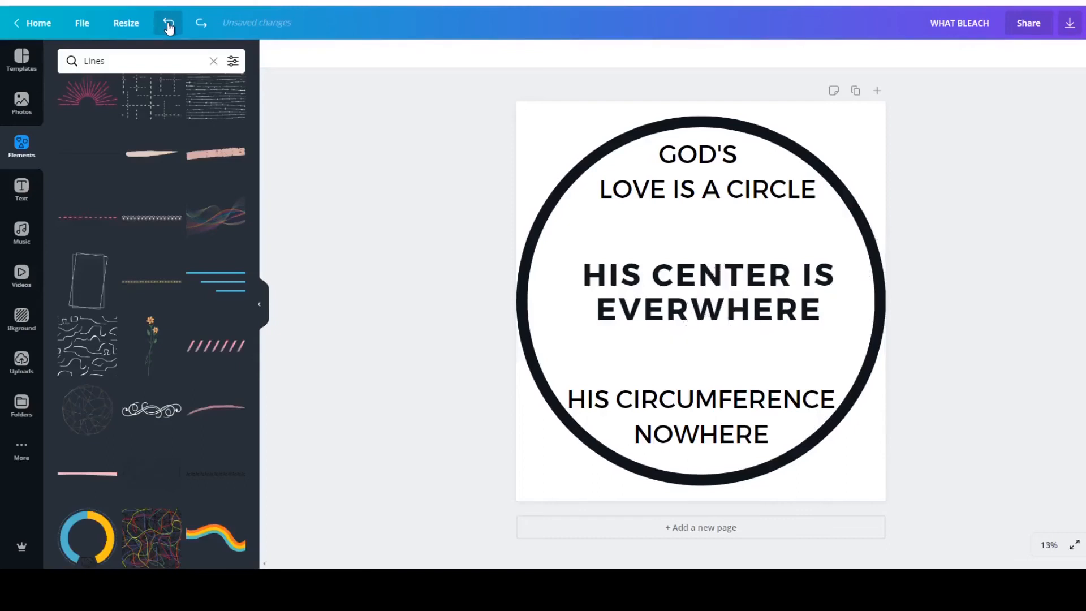
Try the black swirl flourish, stretching it across the circle and moving it below the middle text.
click(157, 424)
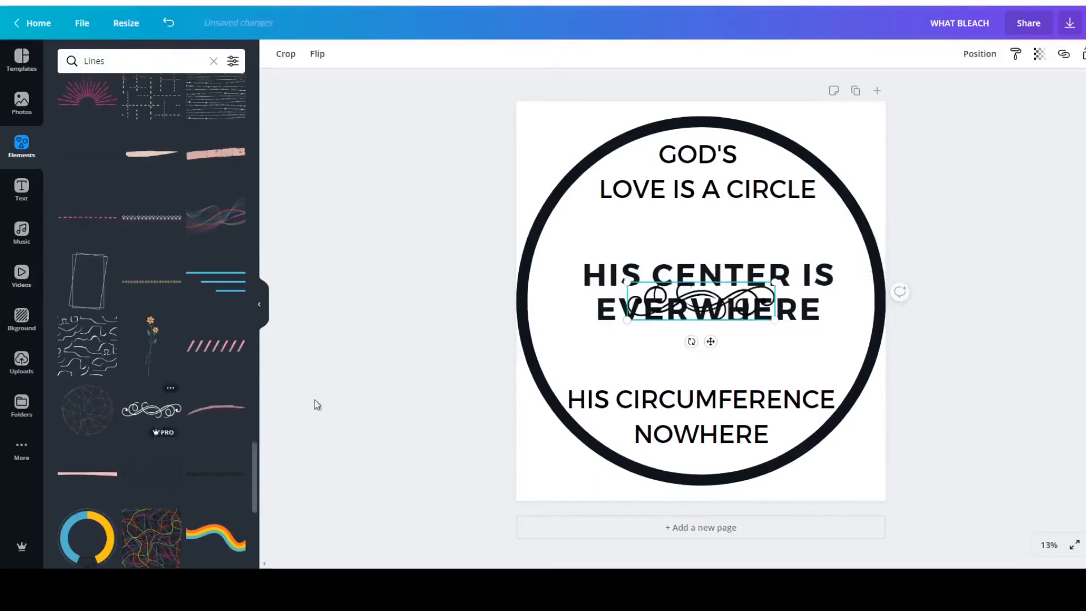
drag(627, 282, 525, 275)
drag(778, 260, 897, 252)
drag(716, 285, 729, 350)
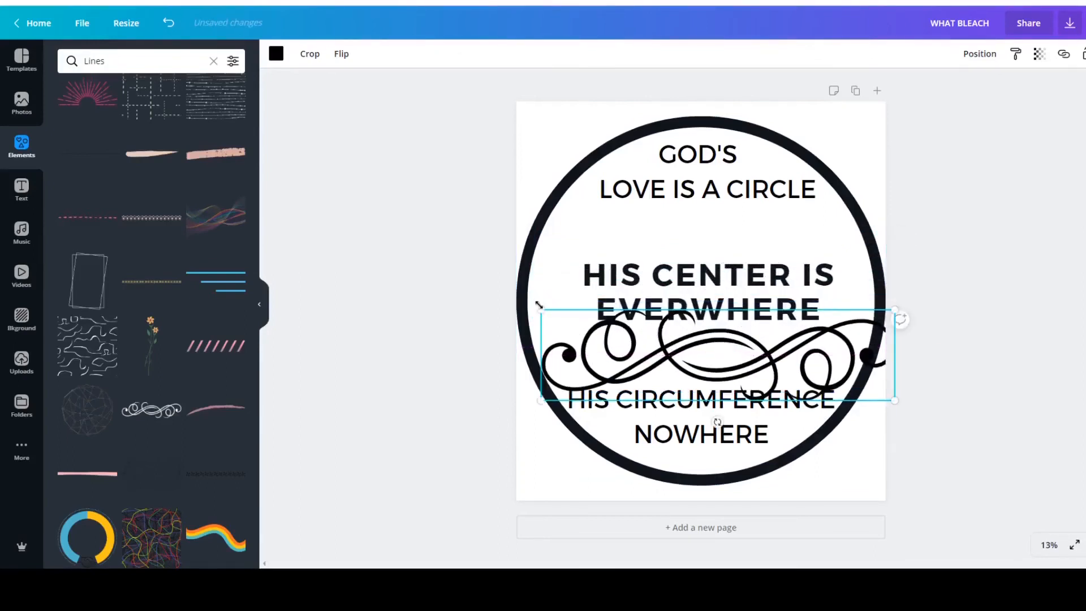
Shrink the swirl flourish in two stages and recentre it between the middle and lower texts.
drag(537, 312, 585, 321)
drag(689, 339, 651, 338)
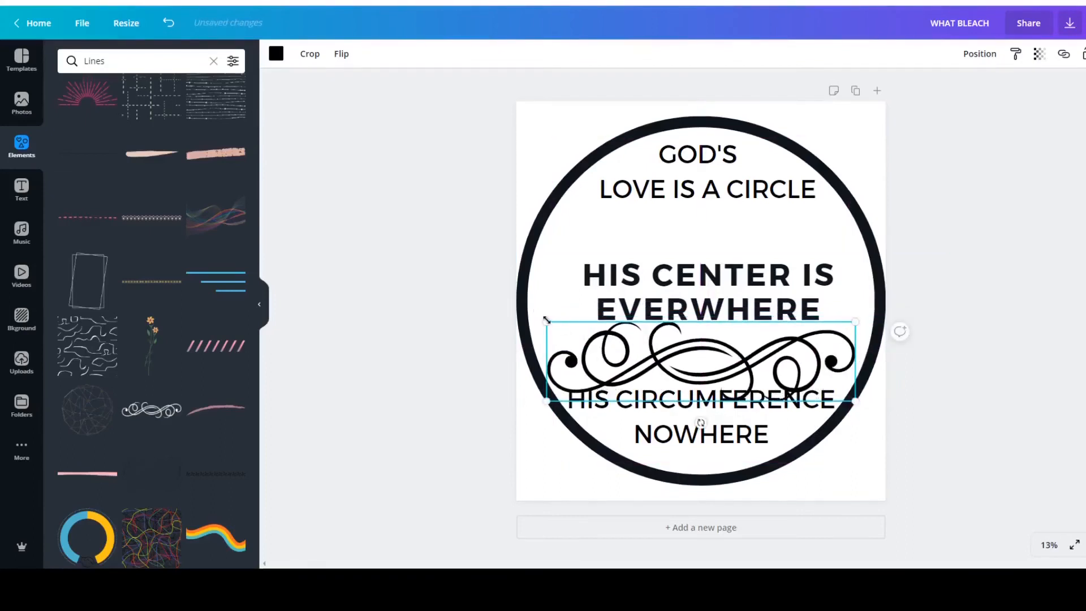
drag(556, 322, 593, 334)
drag(662, 357, 639, 346)
click(972, 213)
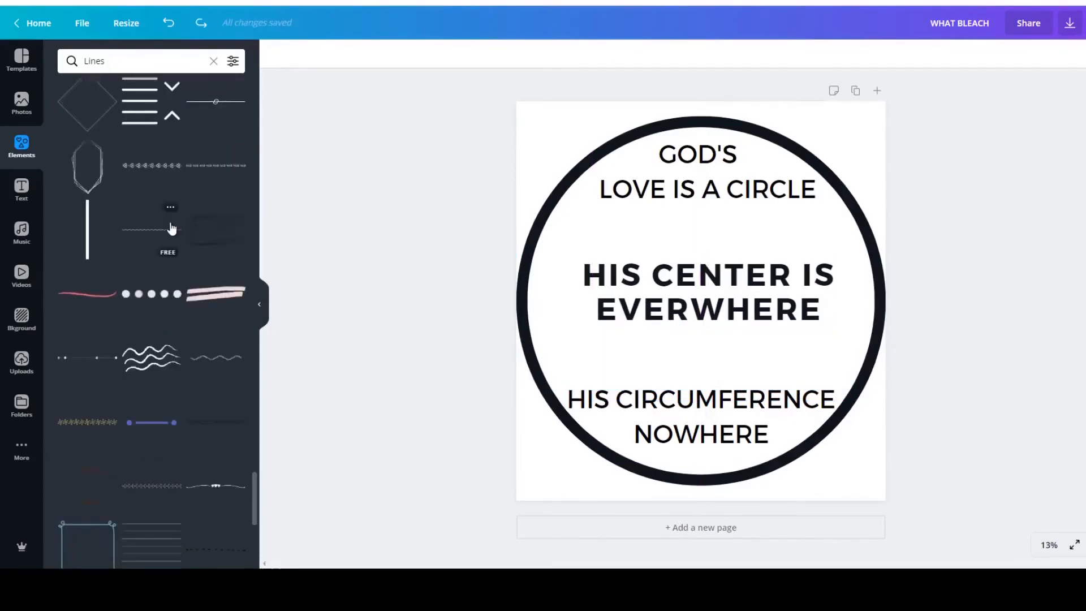
Add the thin divider line with three hearts and centre it between the middle and lower texts.
scroll(171, 229, down, 3)
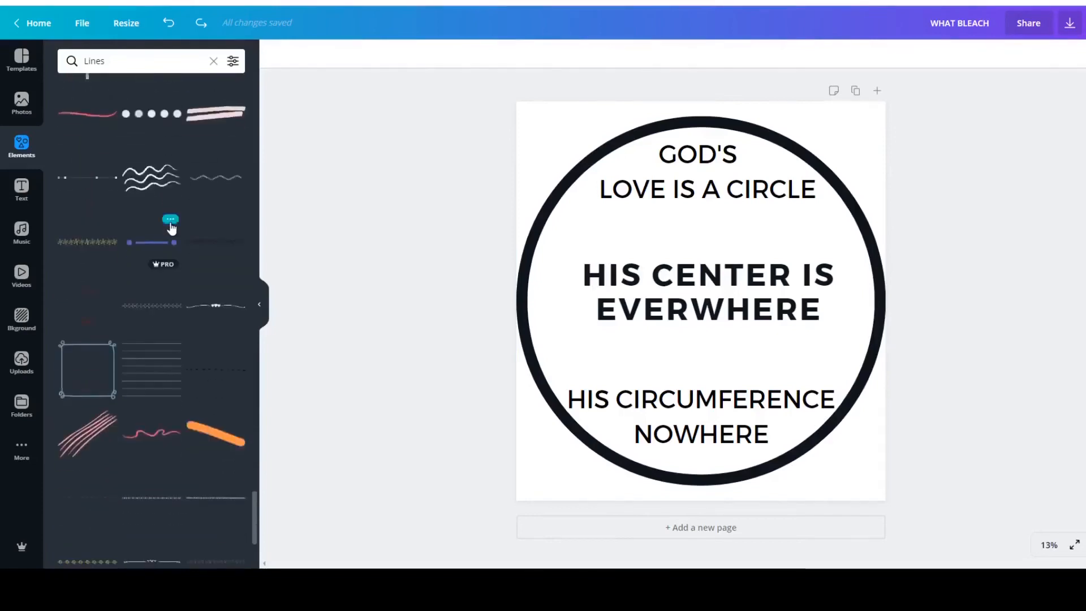
click(212, 305)
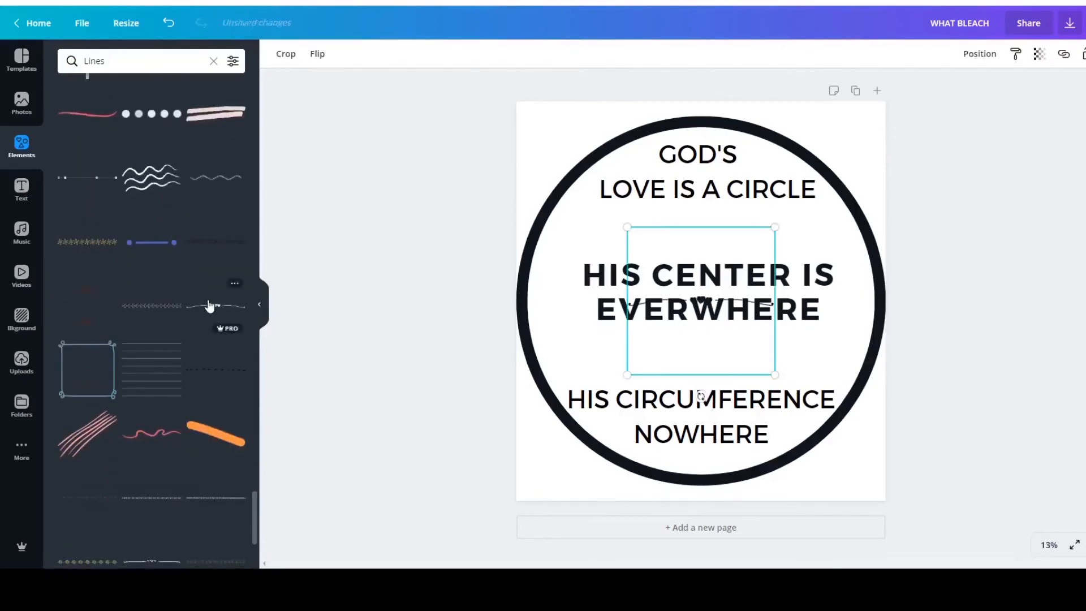
drag(700, 302, 705, 354)
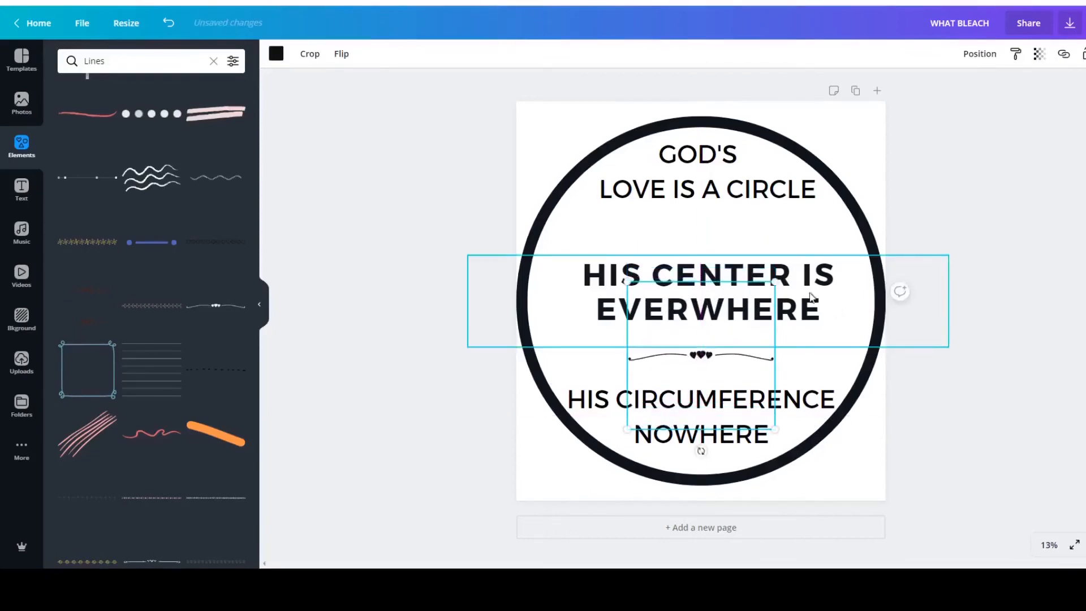
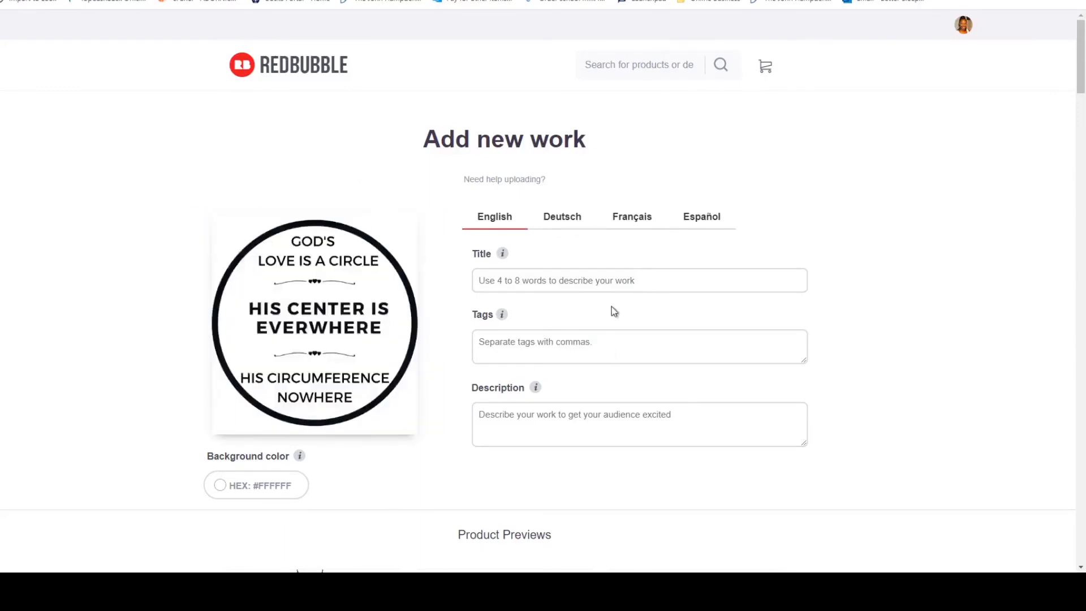
Enter title "God's Love for men women children. Religious.", tags "Religion, Religious, God, Christian, Islam, Jewish, Men, Women, Kids", description "God is Love. And His love is Everywhere".
click(623, 277)
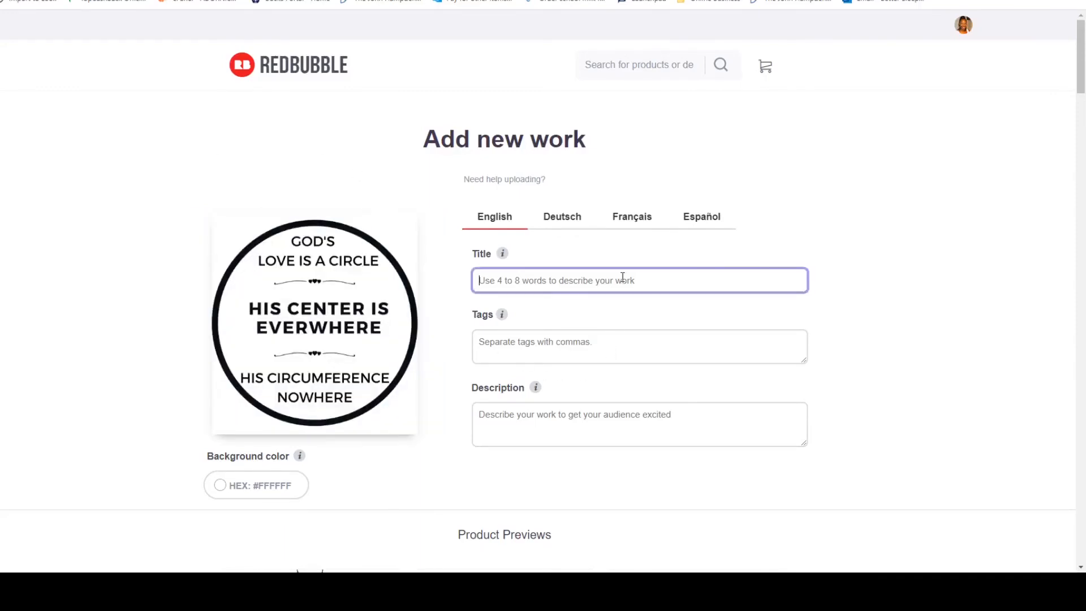
text(C)
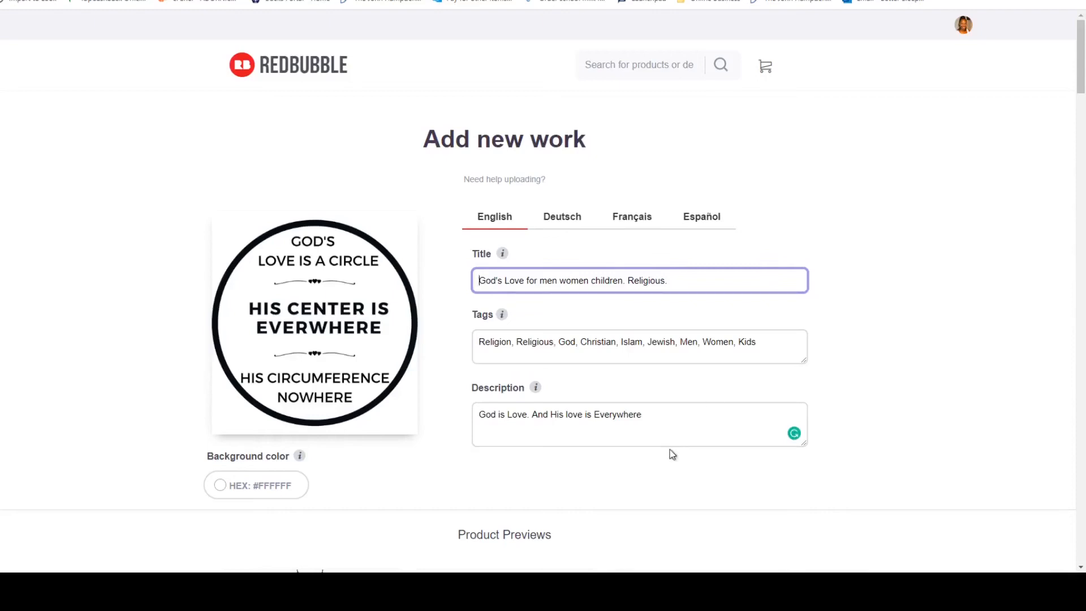
Review how the design fits each product preview and which products are enabled, down to the media and mature-content options.
scroll(688, 411, down, 3)
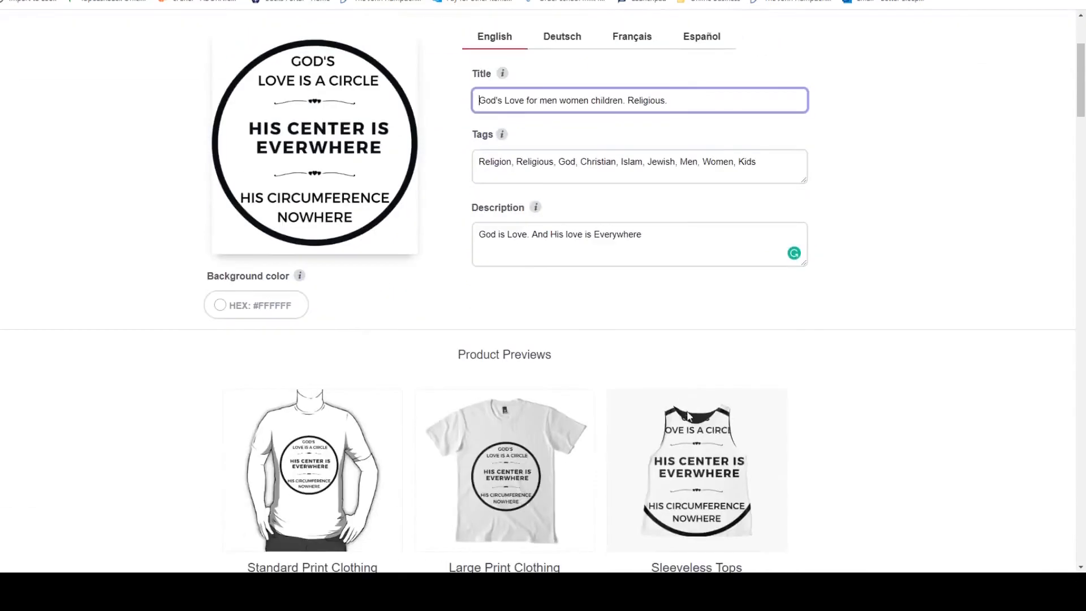
scroll(688, 417, down, 3)
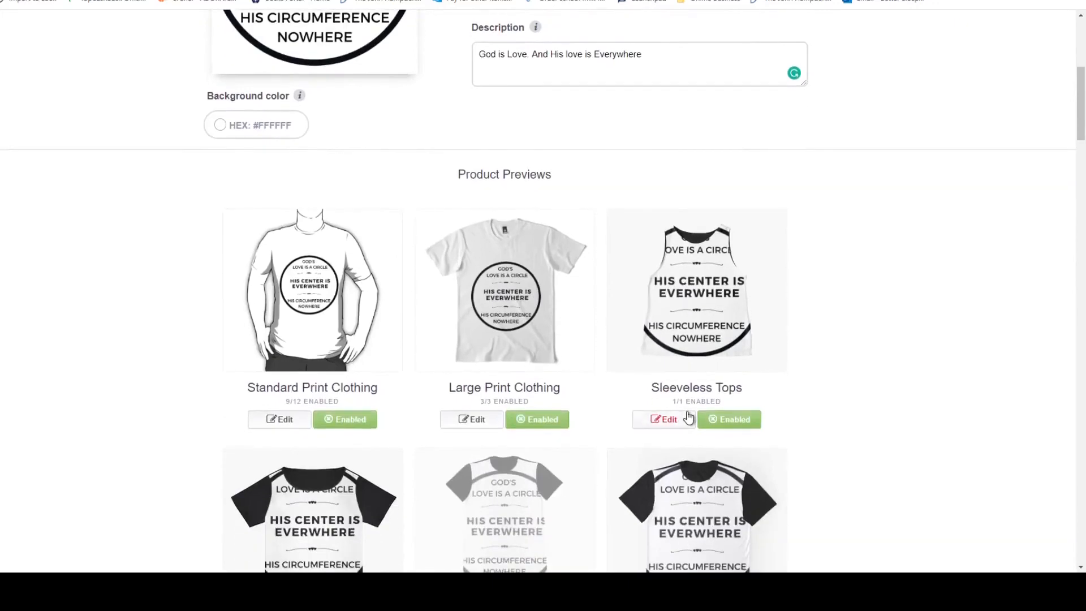
scroll(688, 417, down, 1)
scroll(688, 417, down, 6)
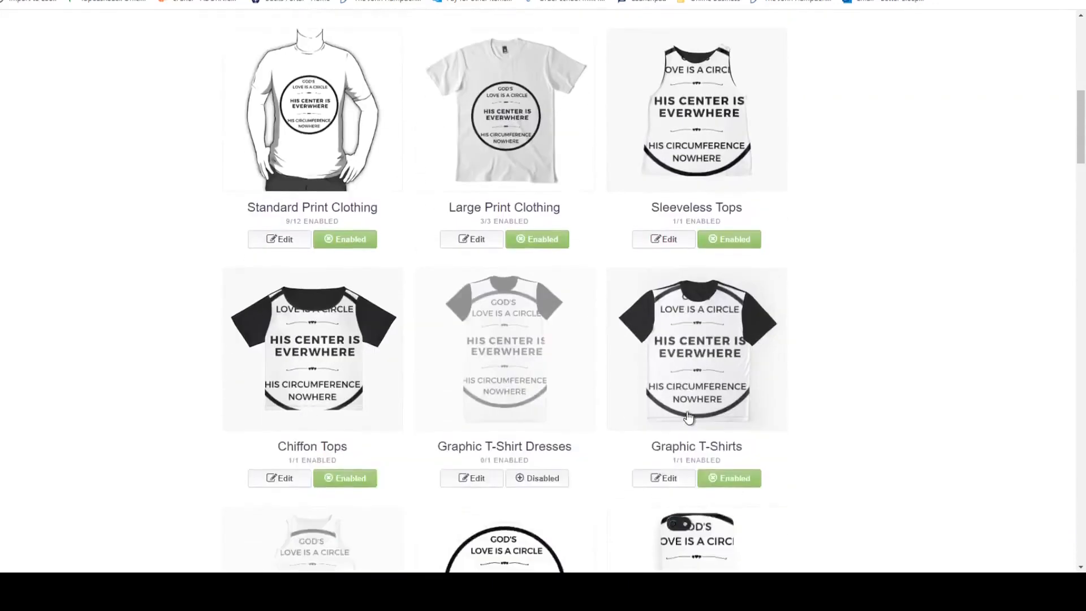
scroll(688, 417, down, 2)
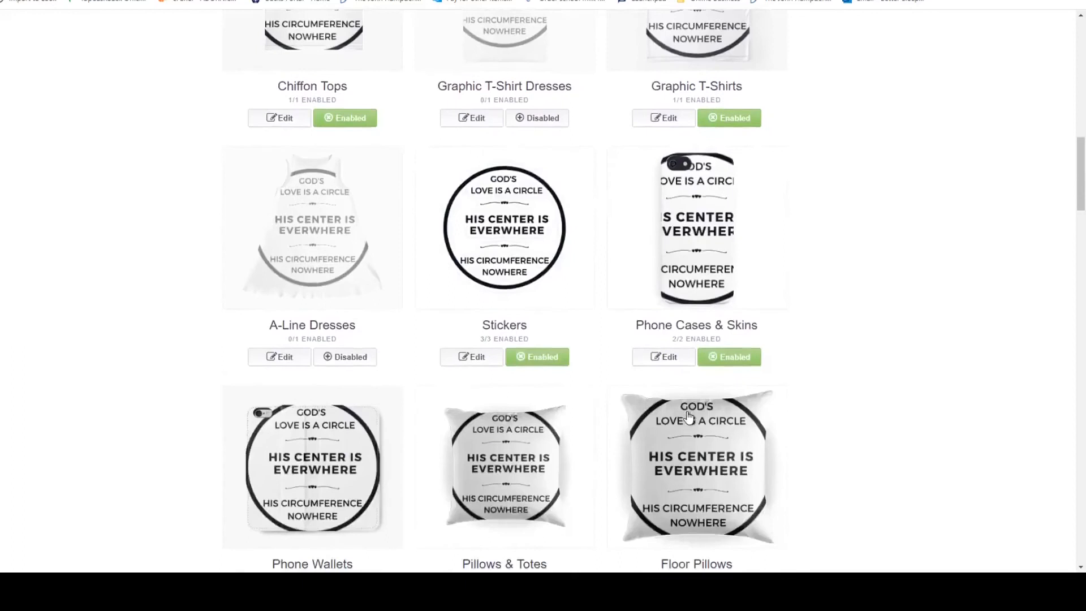
scroll(688, 416, down, 6)
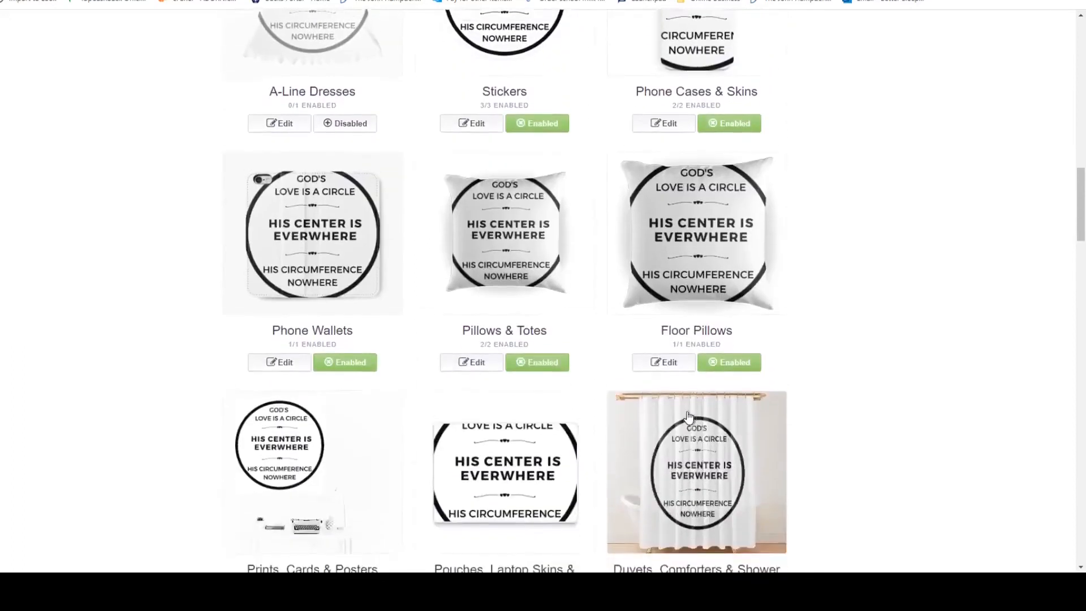
scroll(689, 416, down, 8)
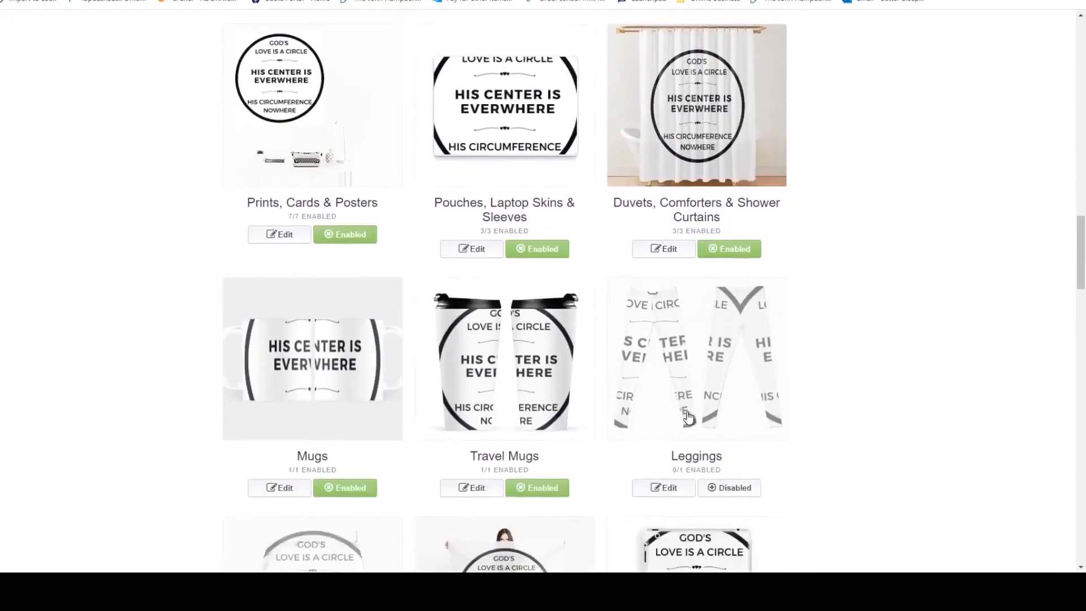
scroll(688, 417, down, 8)
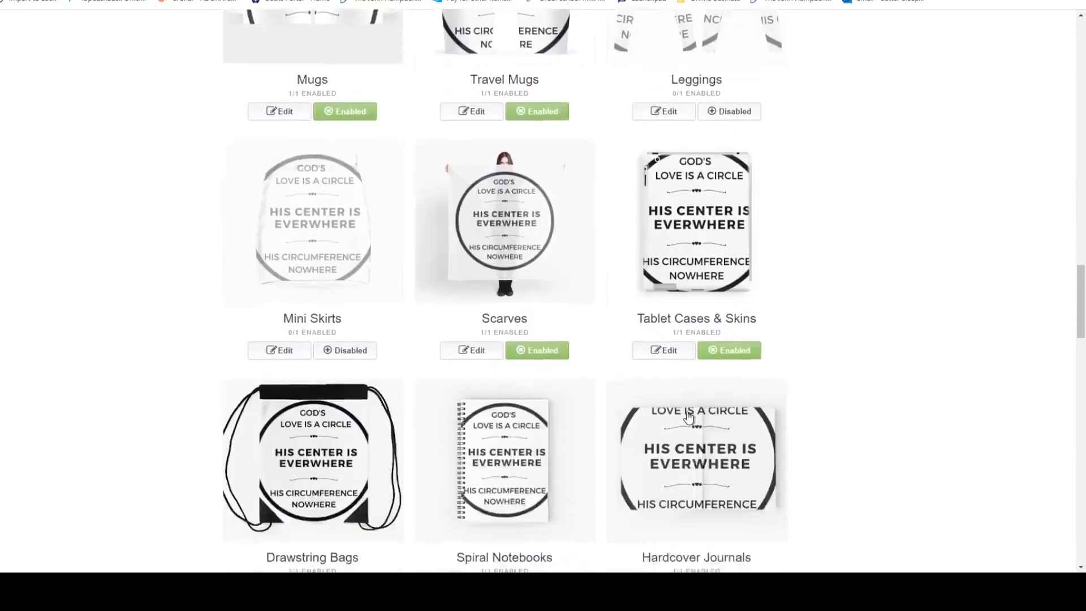
scroll(688, 417, down, 8)
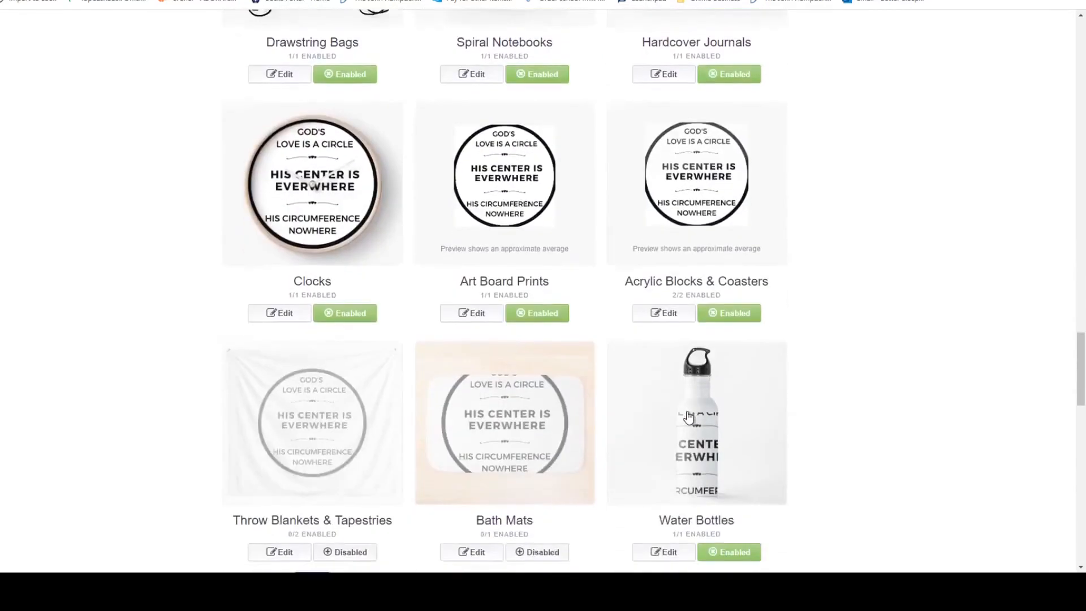
scroll(689, 417, down, 7)
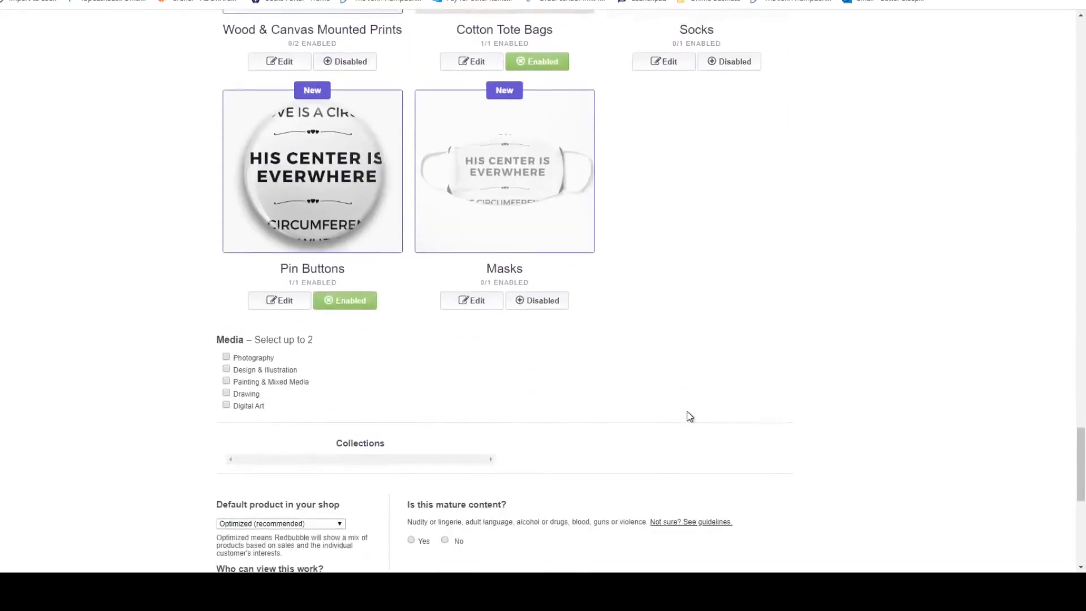
scroll(688, 417, up, 5)
drag(1083, 429, 1082, 57)
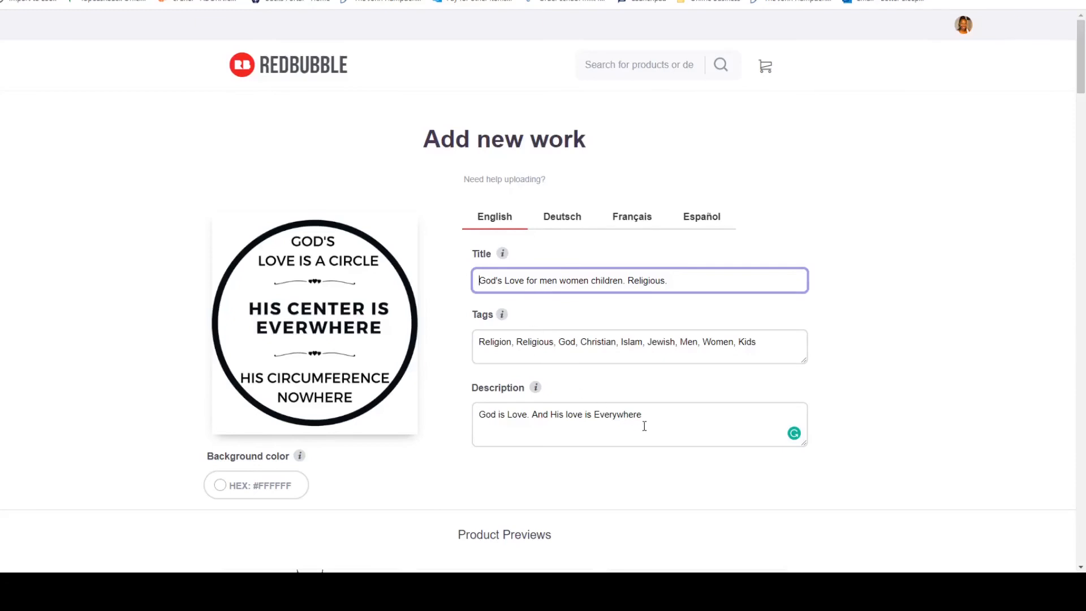
Open the Standard Print Clothing product for editing.
scroll(644, 426, down, 6)
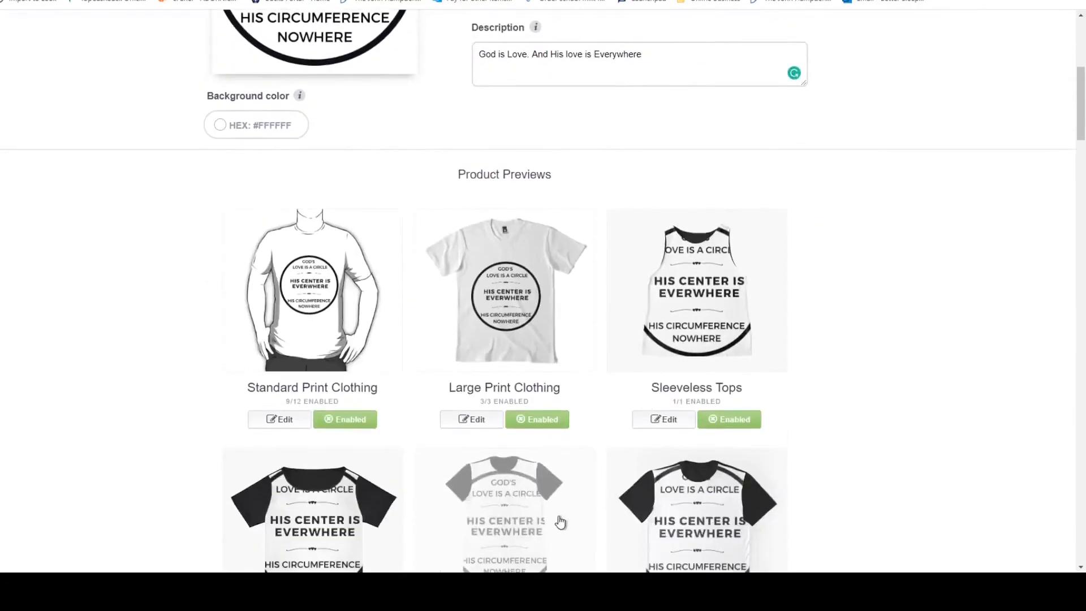
scroll(532, 534, down, 1)
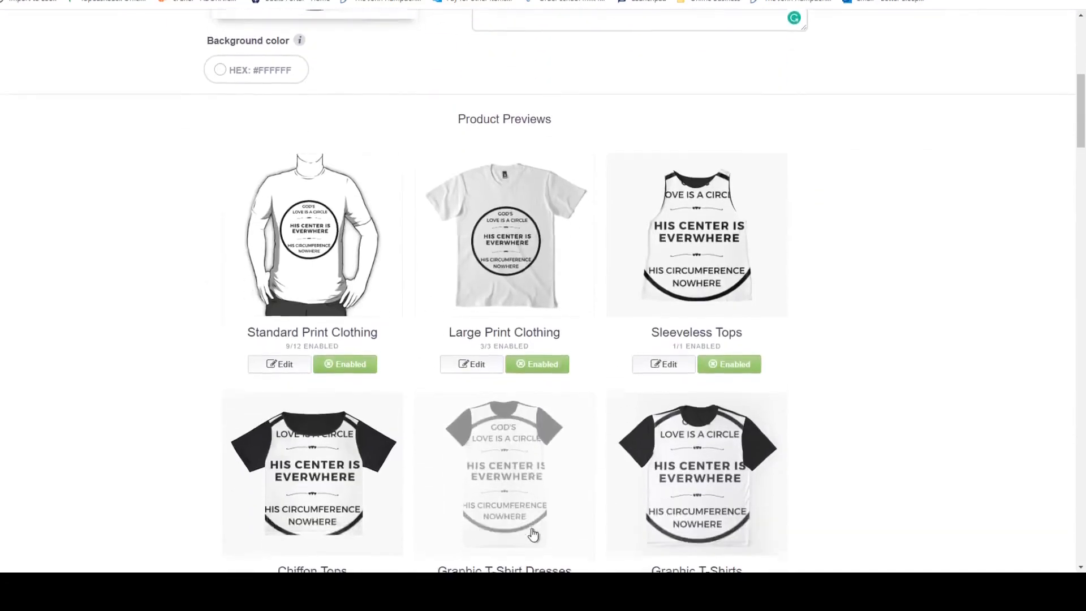
click(272, 362)
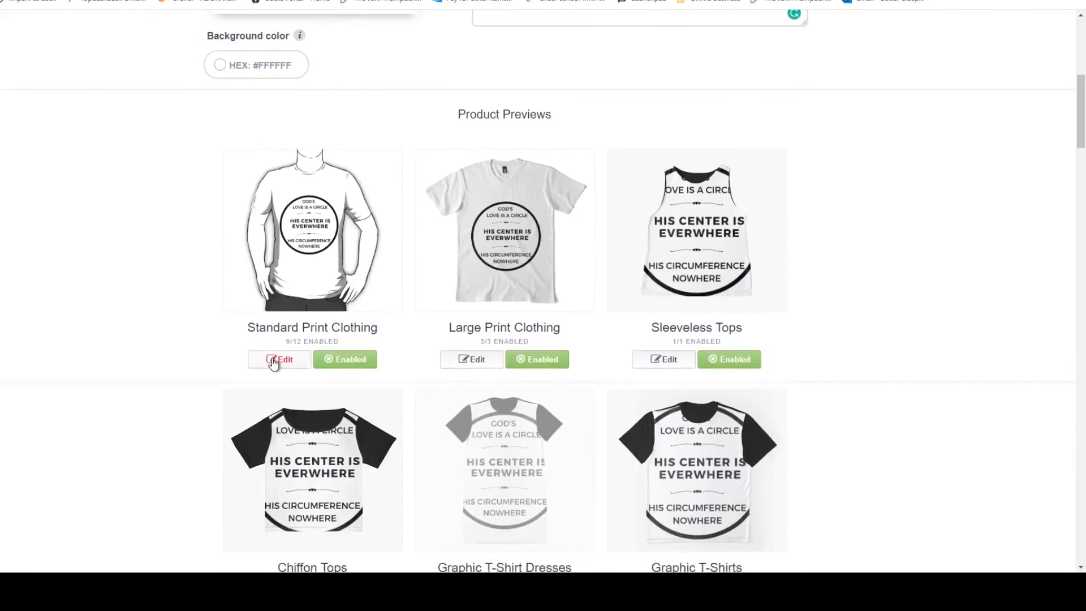
scroll(877, 287, down, 3)
scroll(877, 287, down, 1)
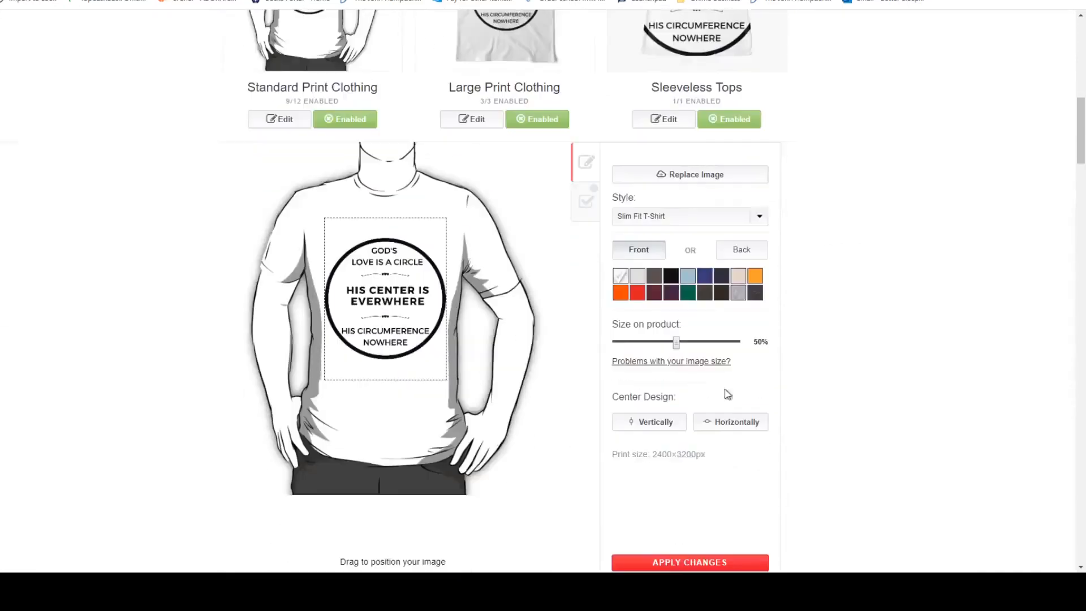
Try black and light grey as the Slim Fit T-Shirt colour, and return it to white.
click(670, 279)
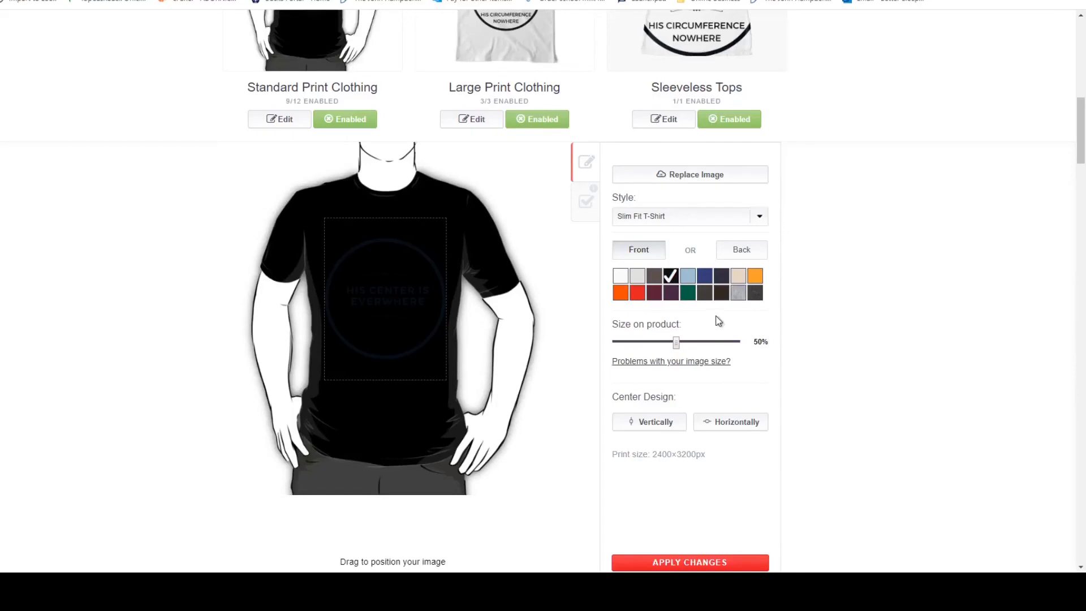
click(637, 276)
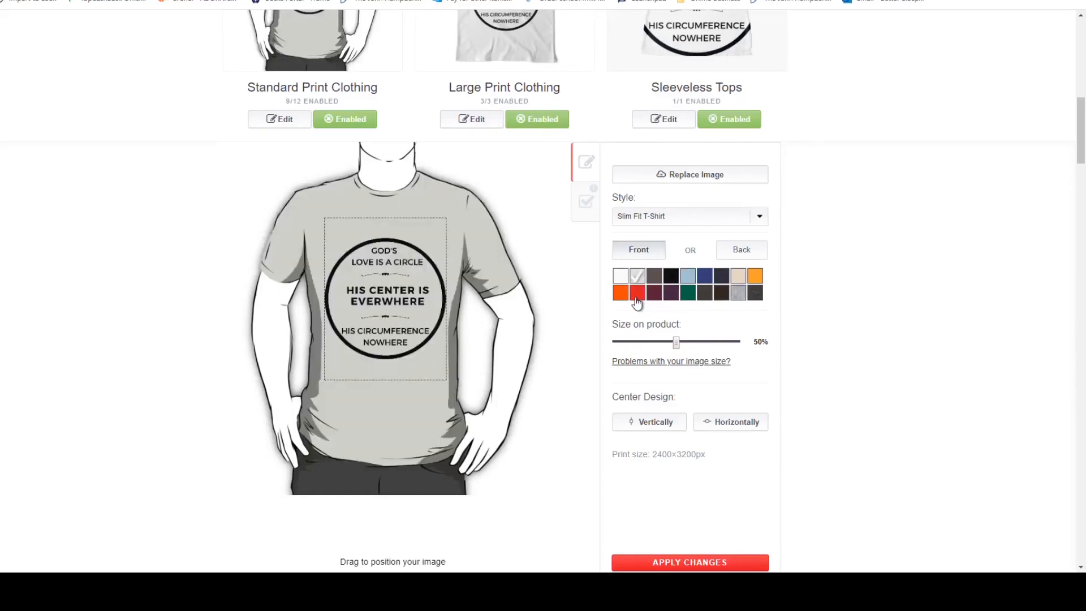
scroll(895, 320, up, 2)
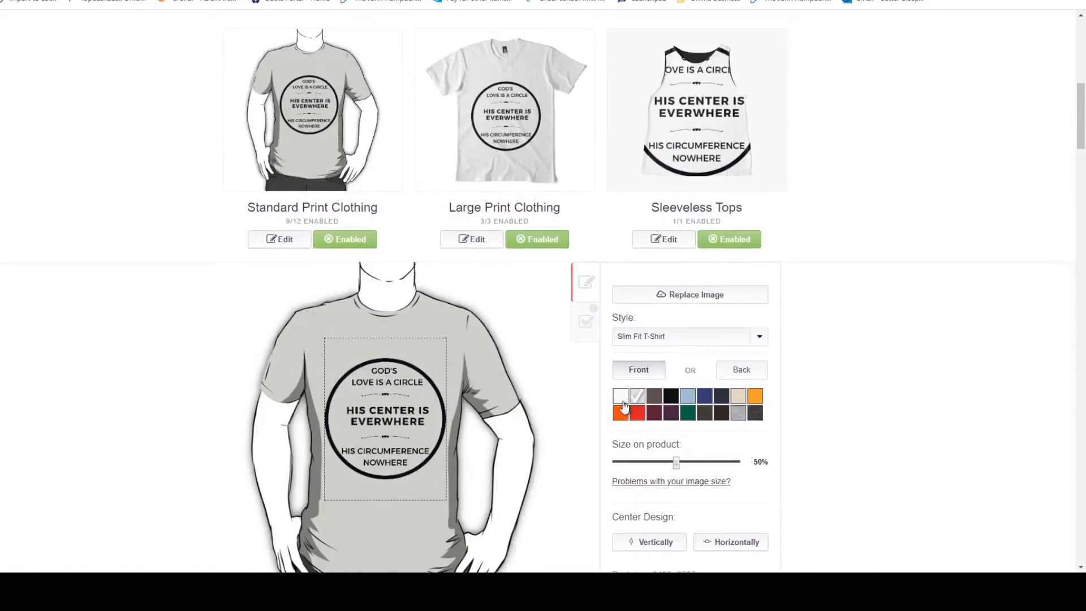
click(621, 398)
scroll(887, 331, down, 2)
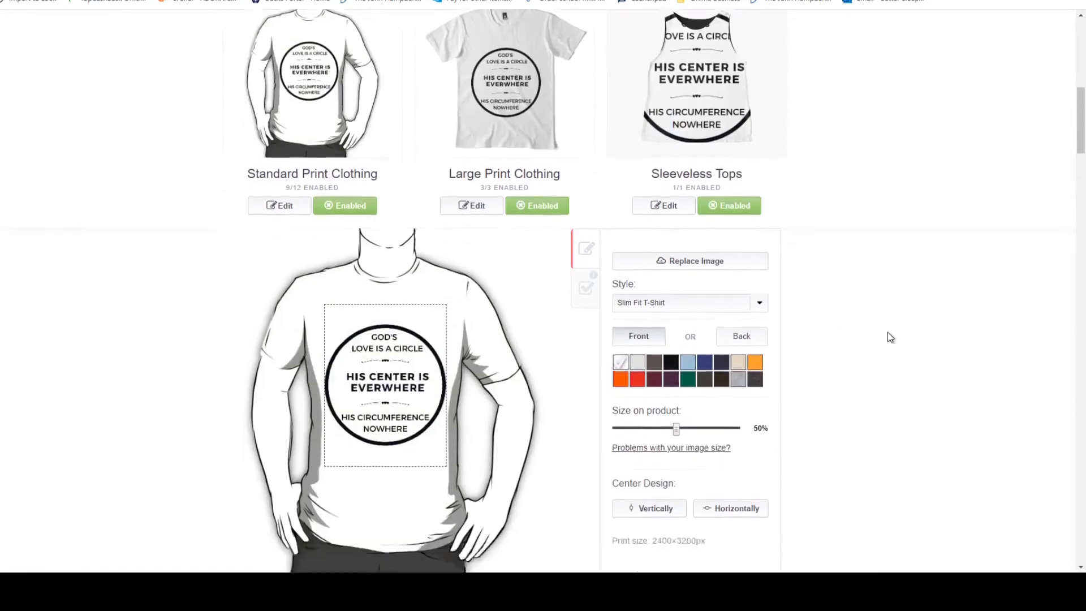
Place the design on the back of the Slim Fit T-Shirt.
click(746, 251)
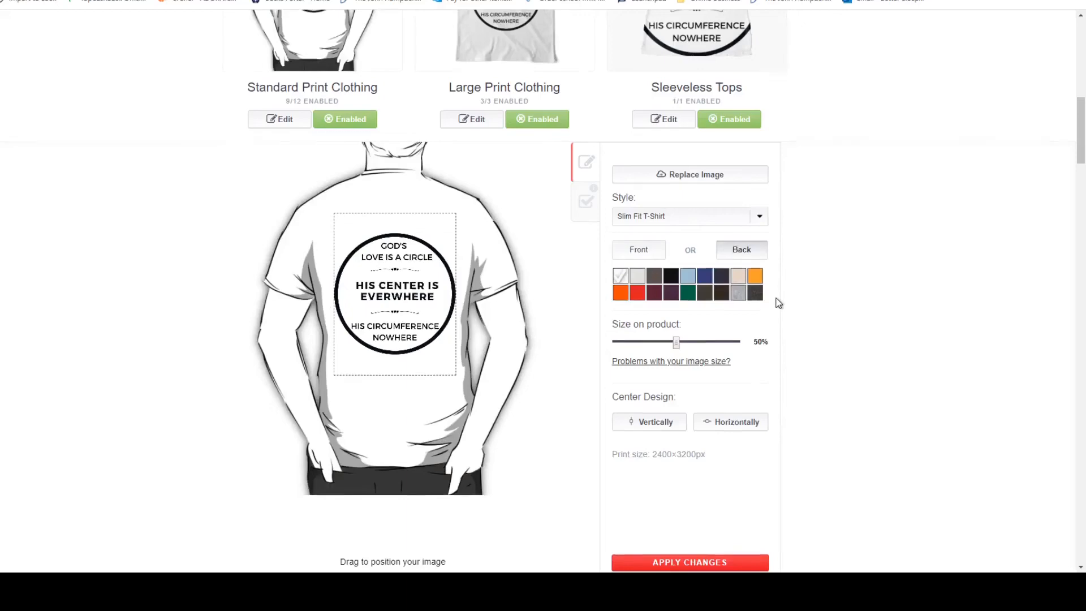
scroll(778, 304, up, 2)
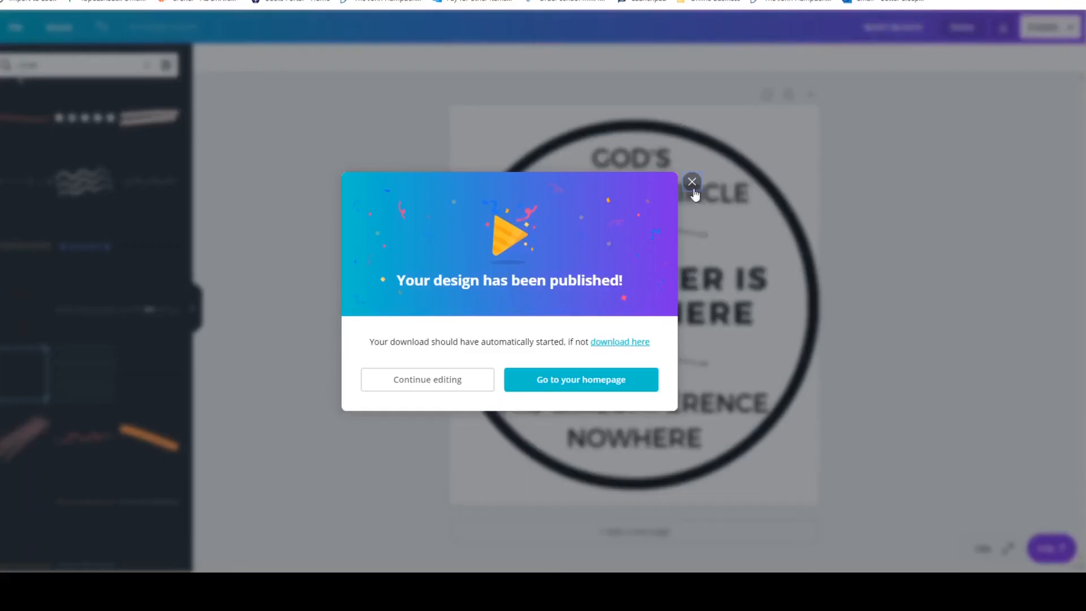
Switch to the Canva design and change the "GOD'S LOVE IS A CIRCLE" text colour to white.
click(693, 183)
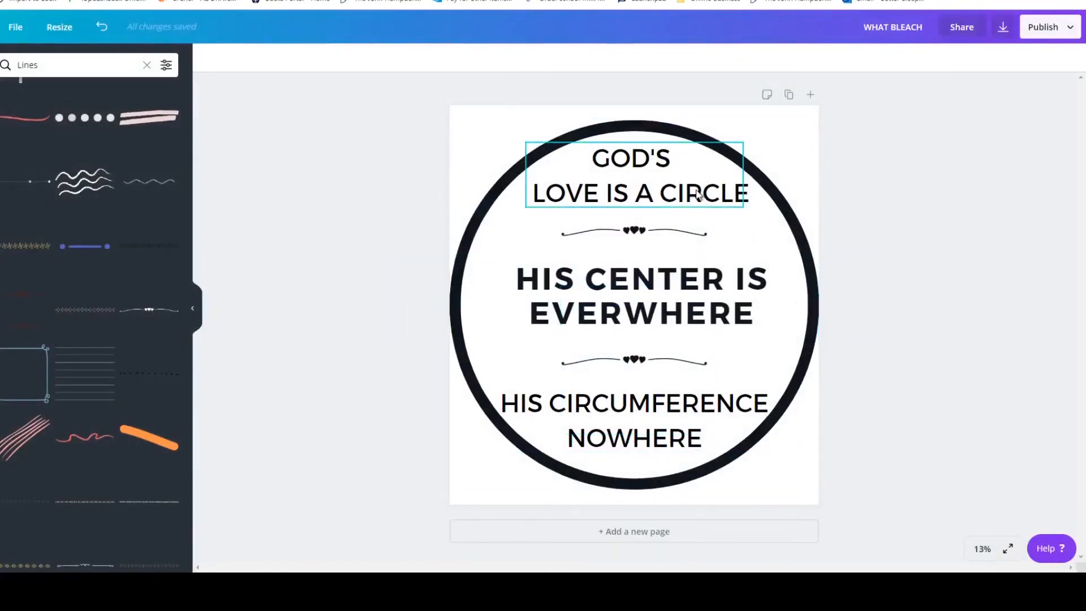
click(729, 178)
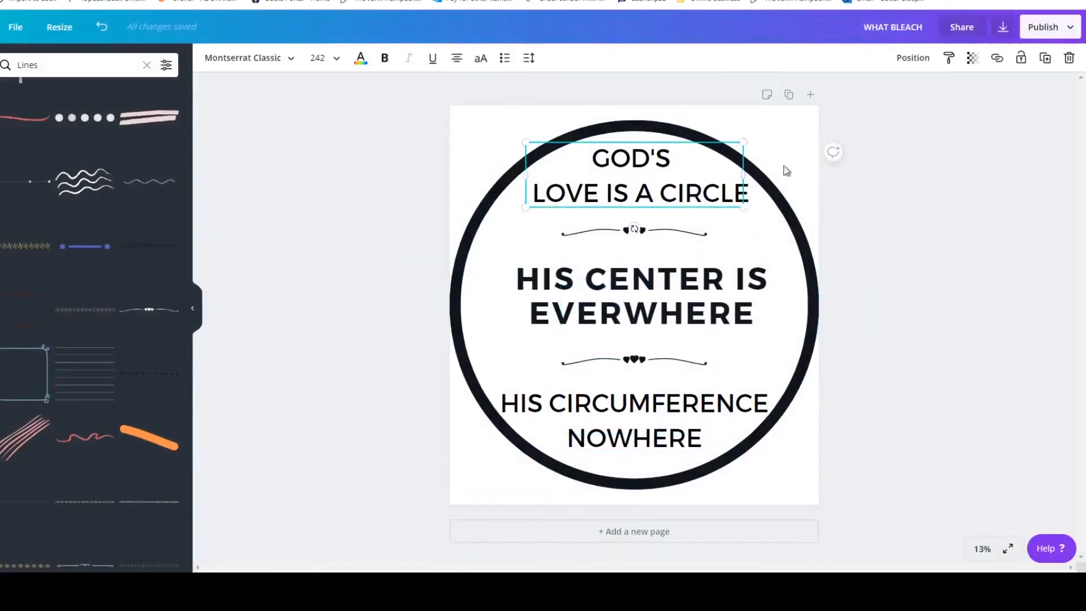
click(366, 61)
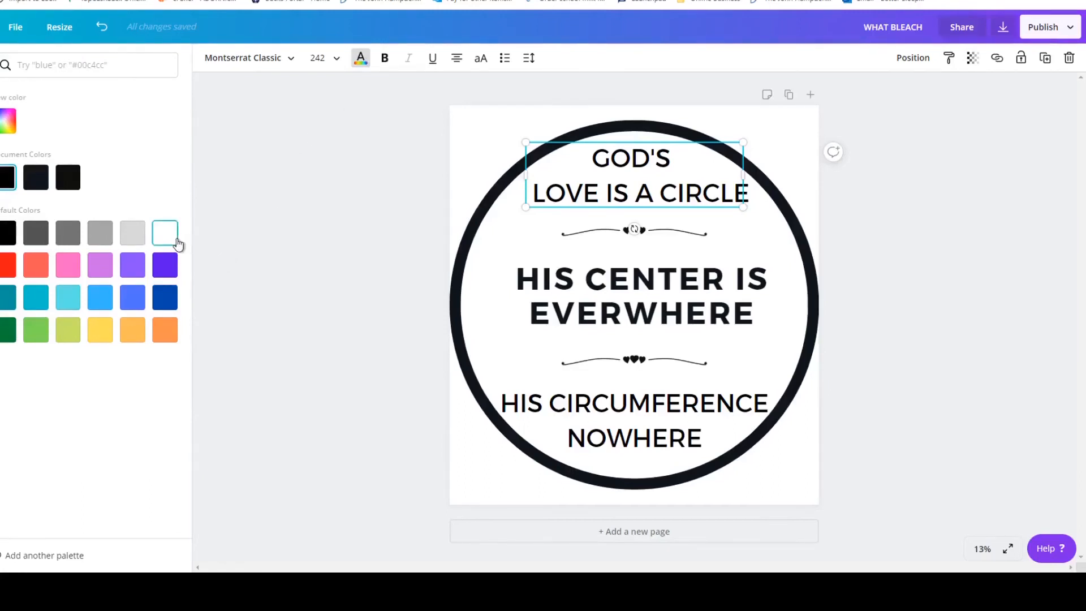
click(178, 243)
Change the "HIS CENTER IS EVERWHERE" and "HIS CIRCUMFERENCE NOWHERE" texts to white.
click(433, 274)
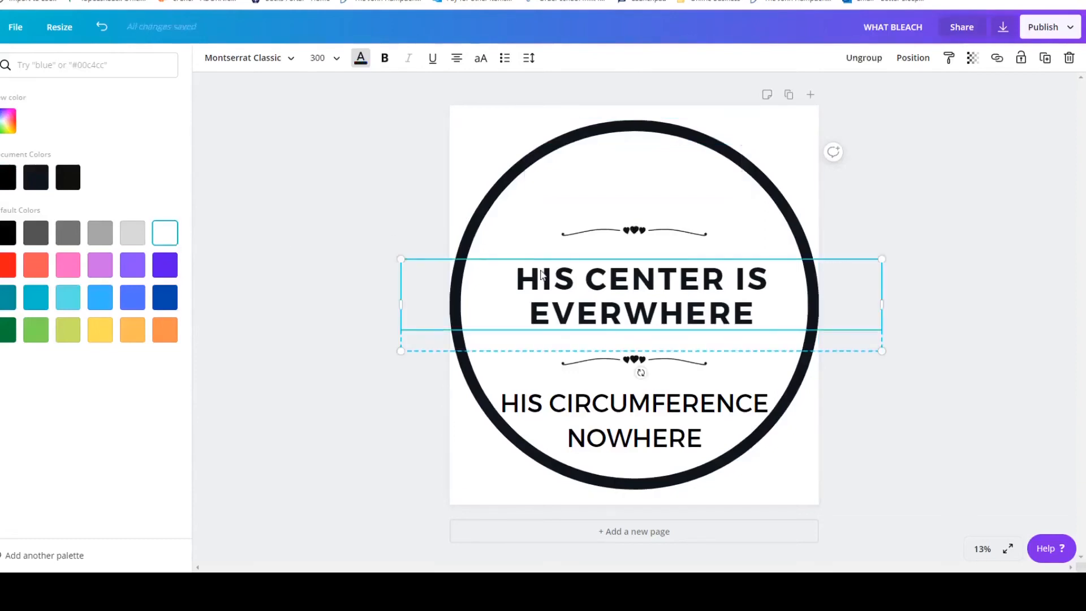
click(165, 232)
click(577, 417)
click(577, 417)
click(361, 57)
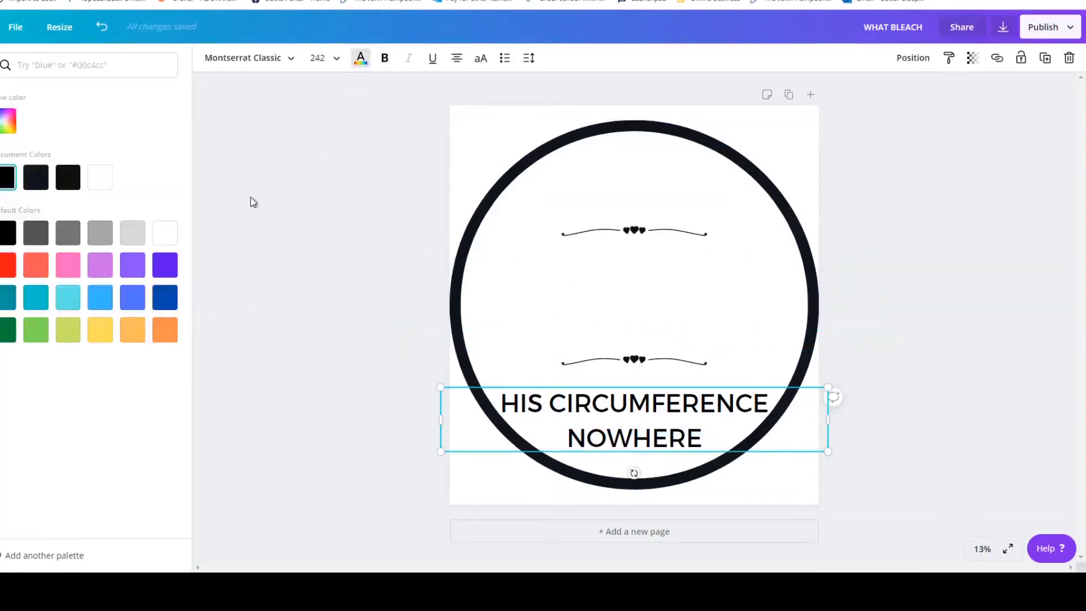
click(164, 233)
Recolour both heart divider lines inside the circle white.
click(676, 375)
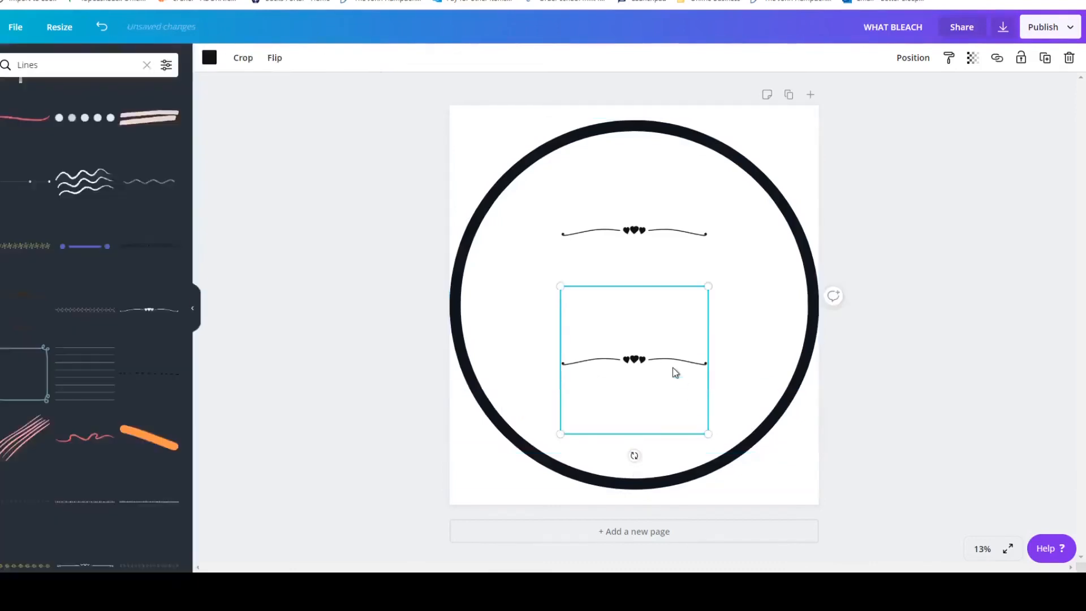
click(209, 61)
click(72, 181)
click(610, 233)
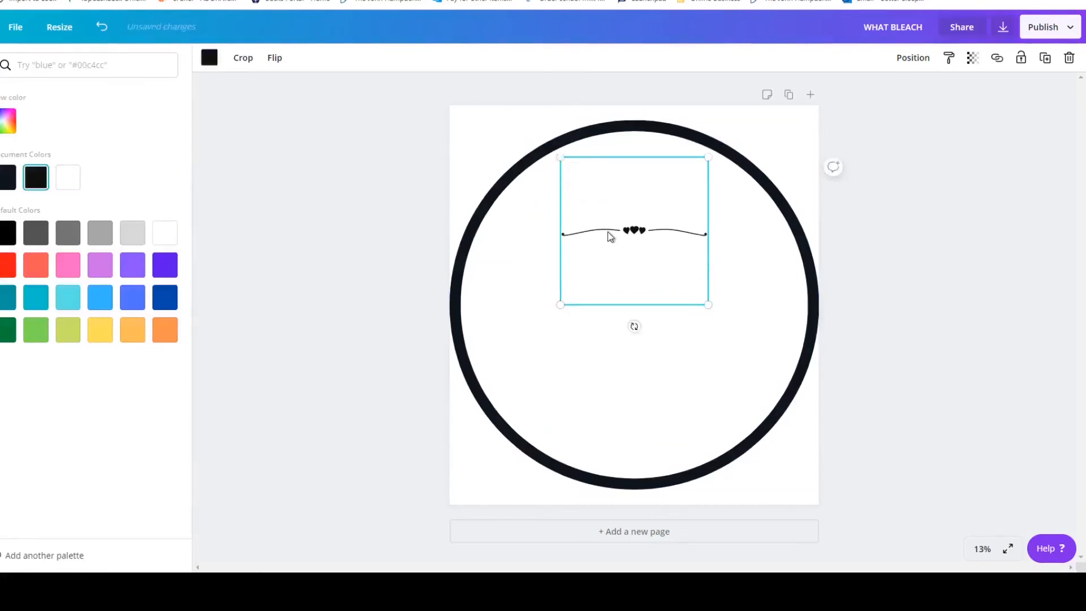
click(212, 65)
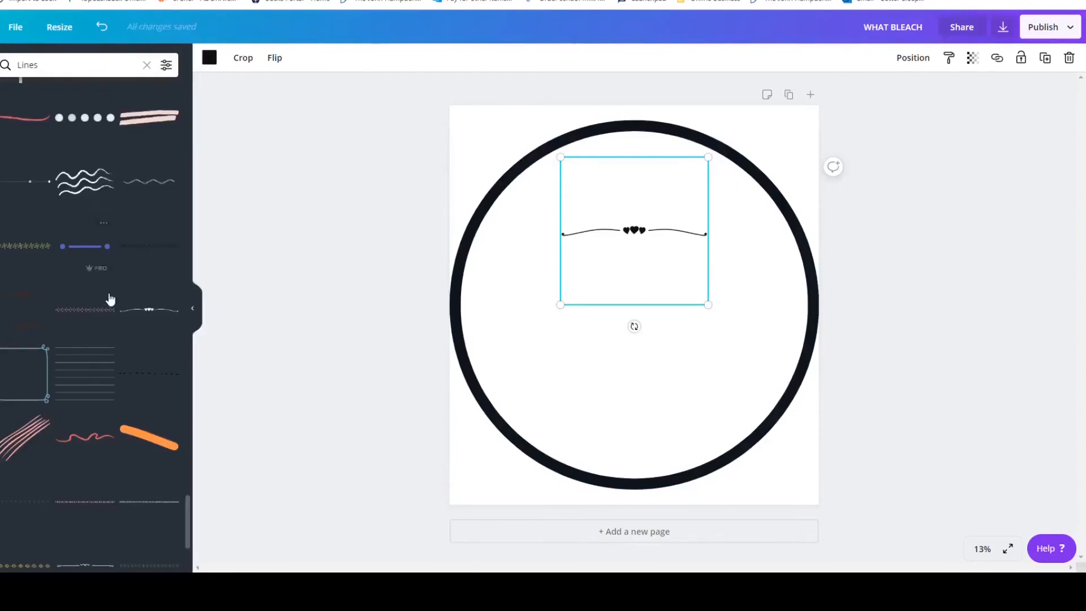
click(209, 59)
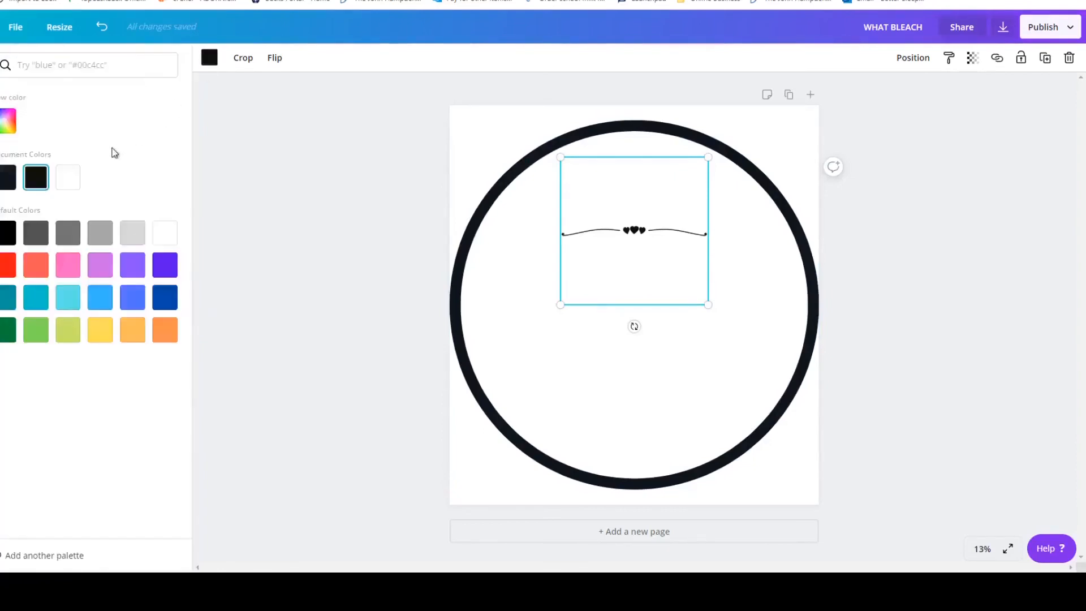
click(164, 232)
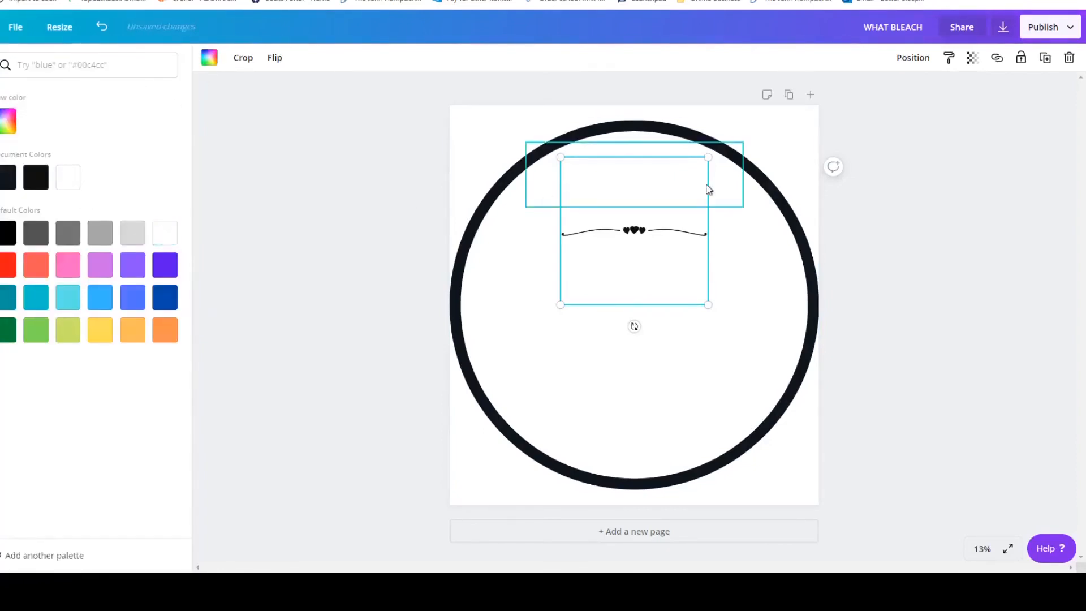
Change the large circle outline's colour to white.
click(682, 135)
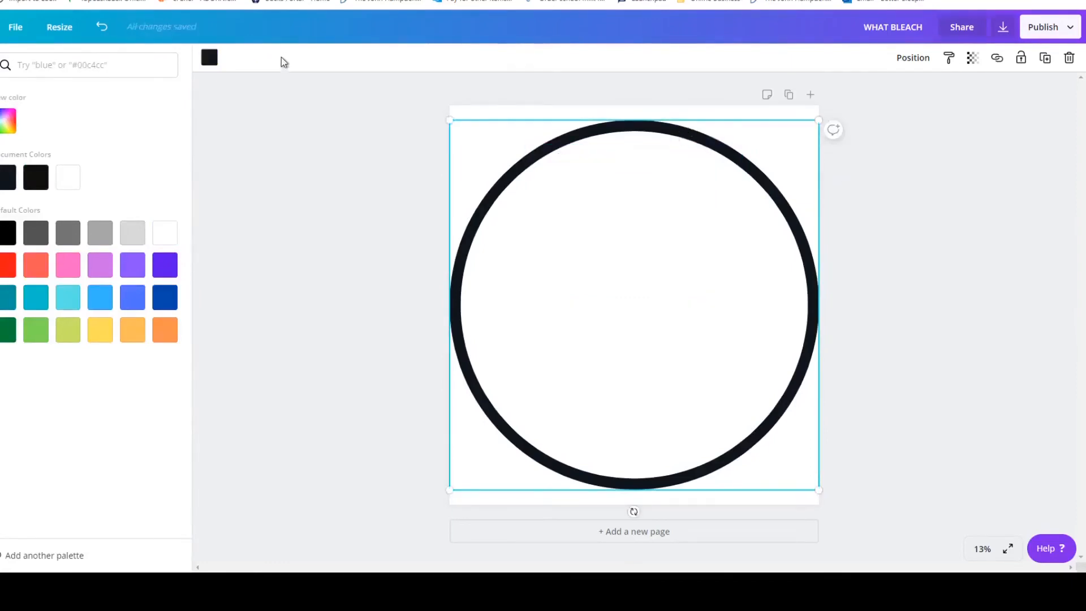
click(207, 60)
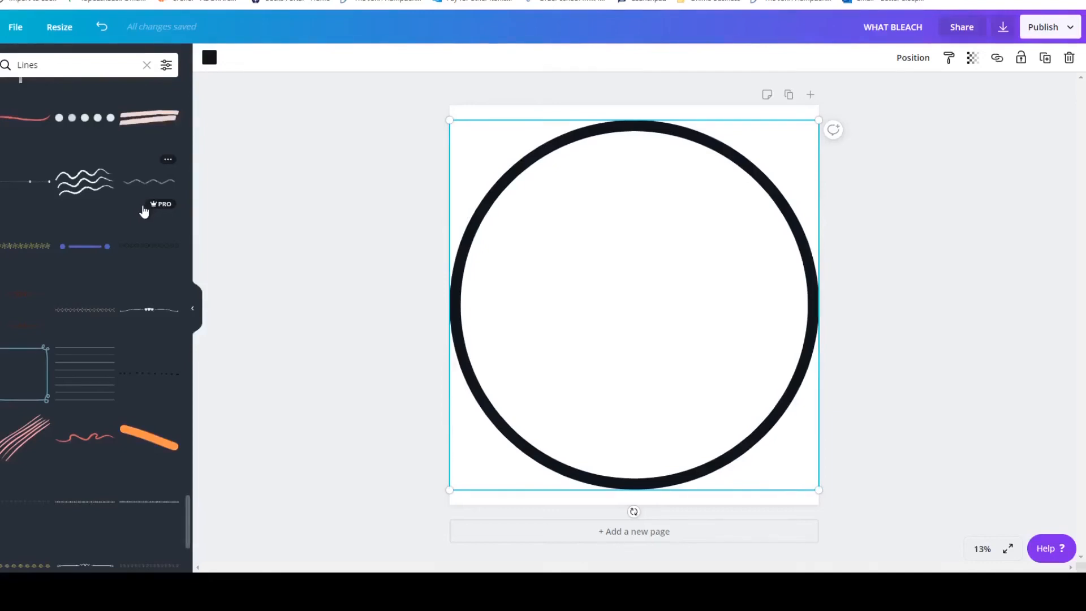
click(210, 61)
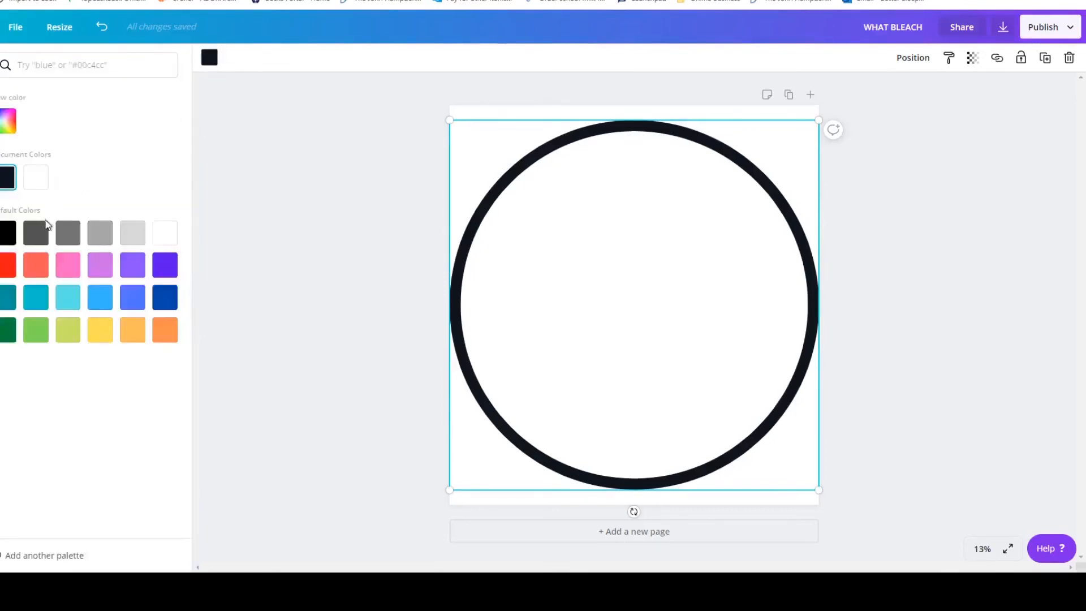
click(165, 233)
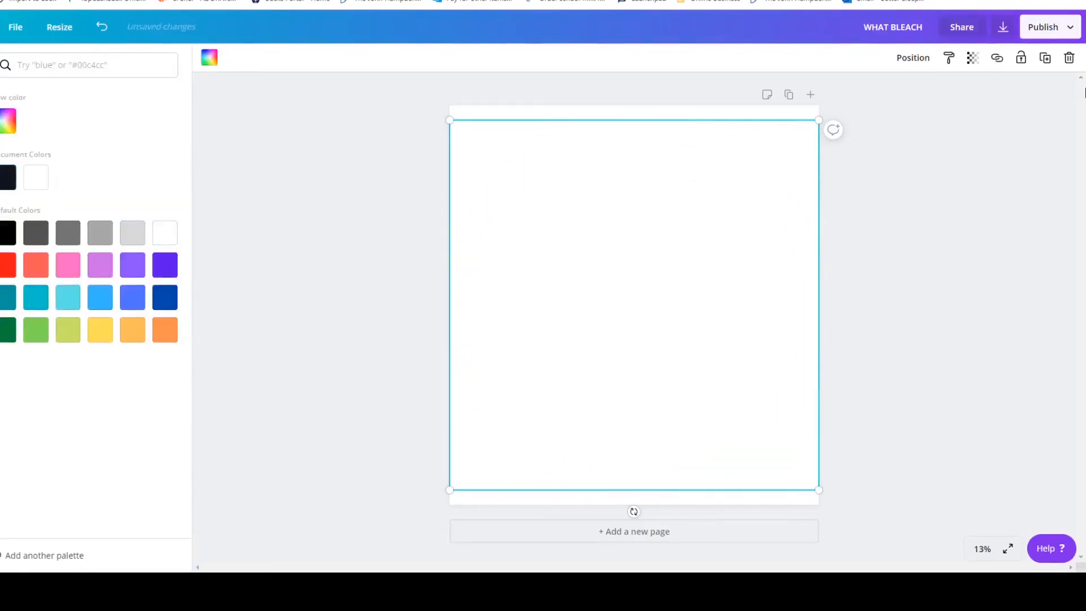
Download the all-white design as a PNG with a transparent background.
click(1066, 28)
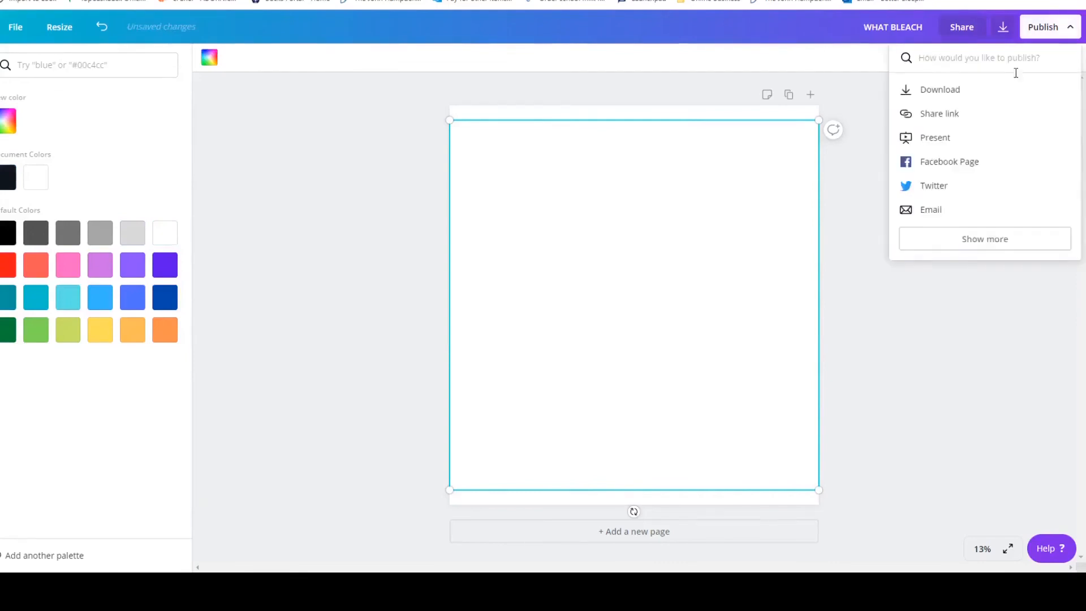
click(981, 100)
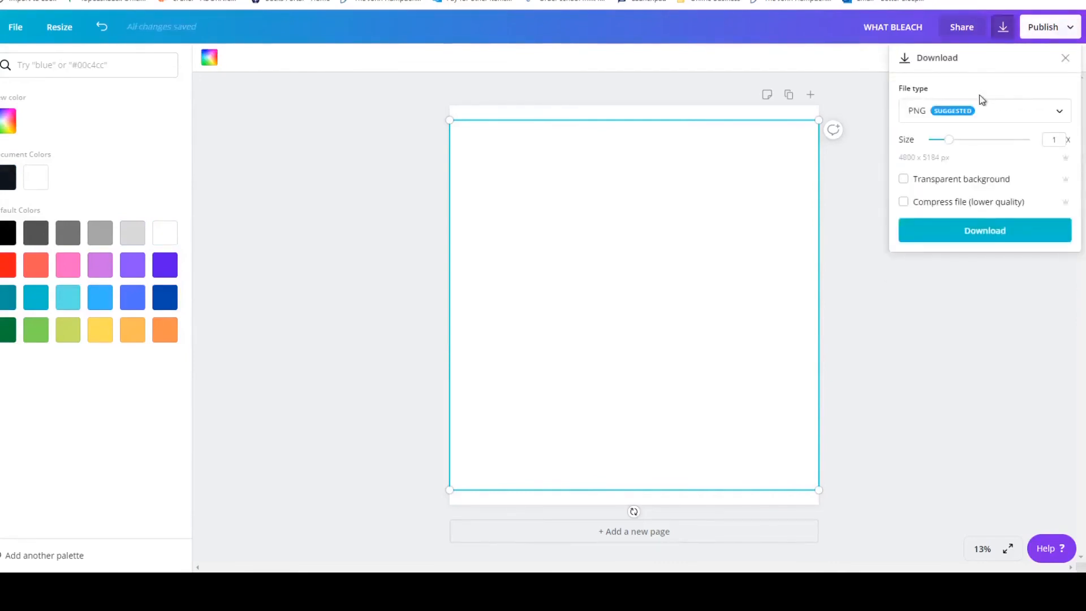
click(904, 179)
click(999, 240)
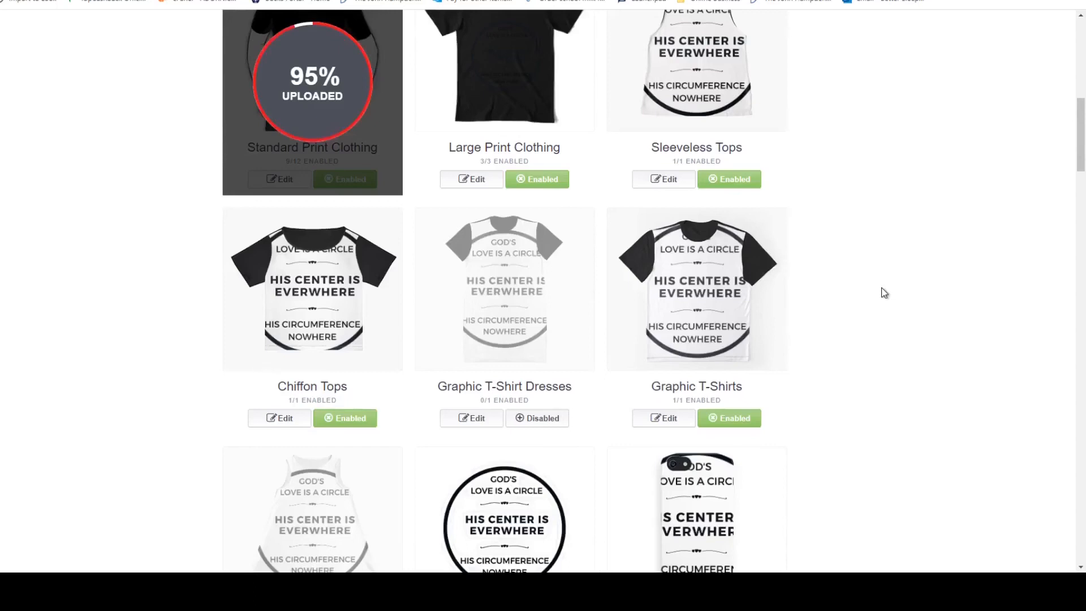
Switch to the Redbubble listing and replace the Large Print Clothing image with the white version of the design.
click(478, 180)
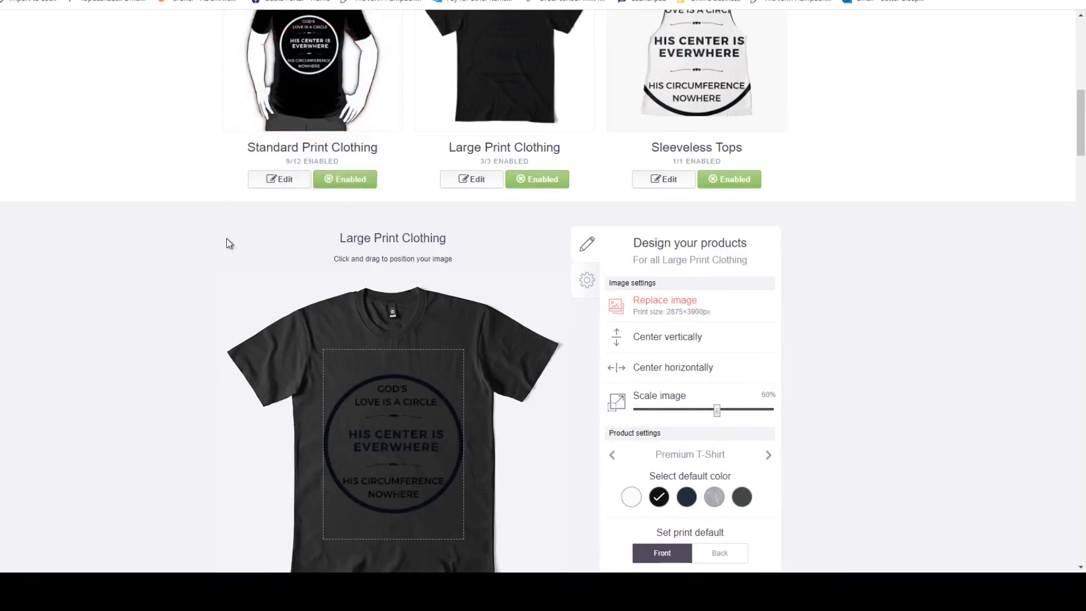
scroll(905, 276, up, 3)
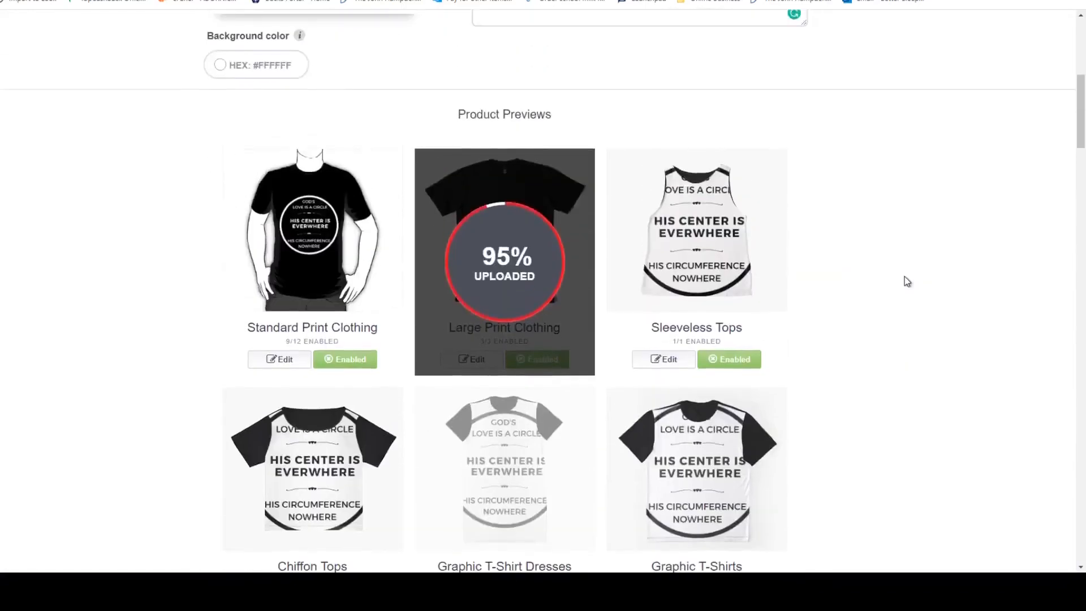
Enlarge the design on Standard Print Clothing to 64% and apply the changes.
click(283, 360)
scroll(362, 330, down, 4)
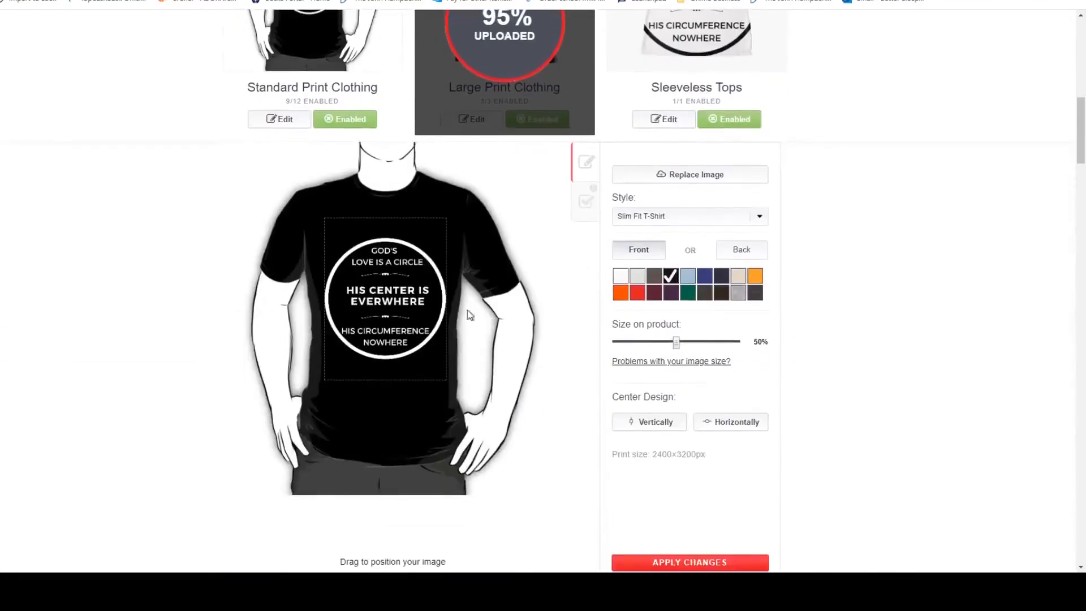
drag(676, 342, 700, 343)
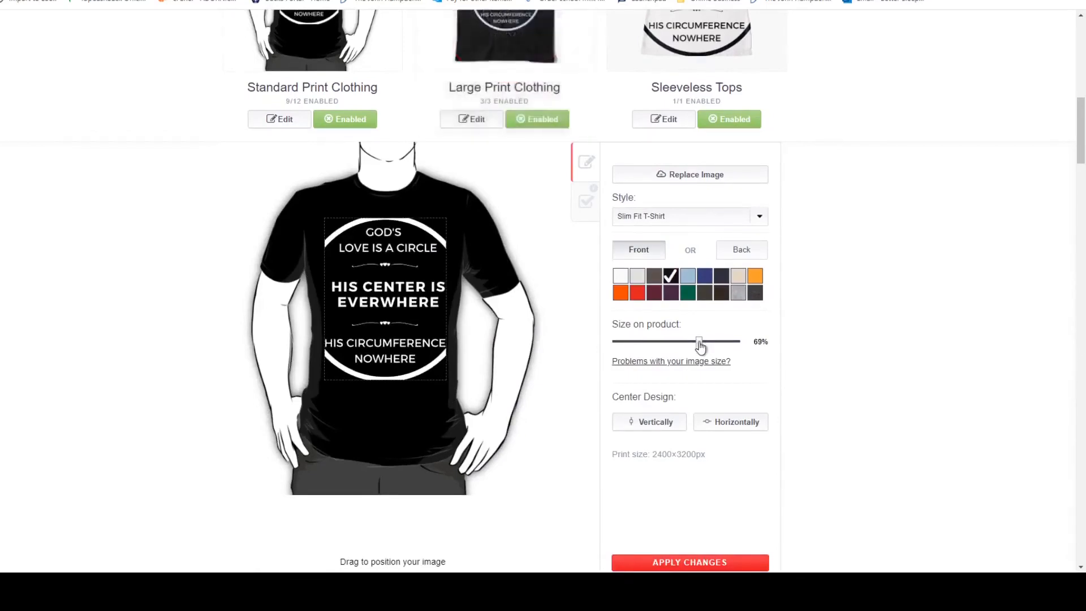
drag(698, 344, 693, 345)
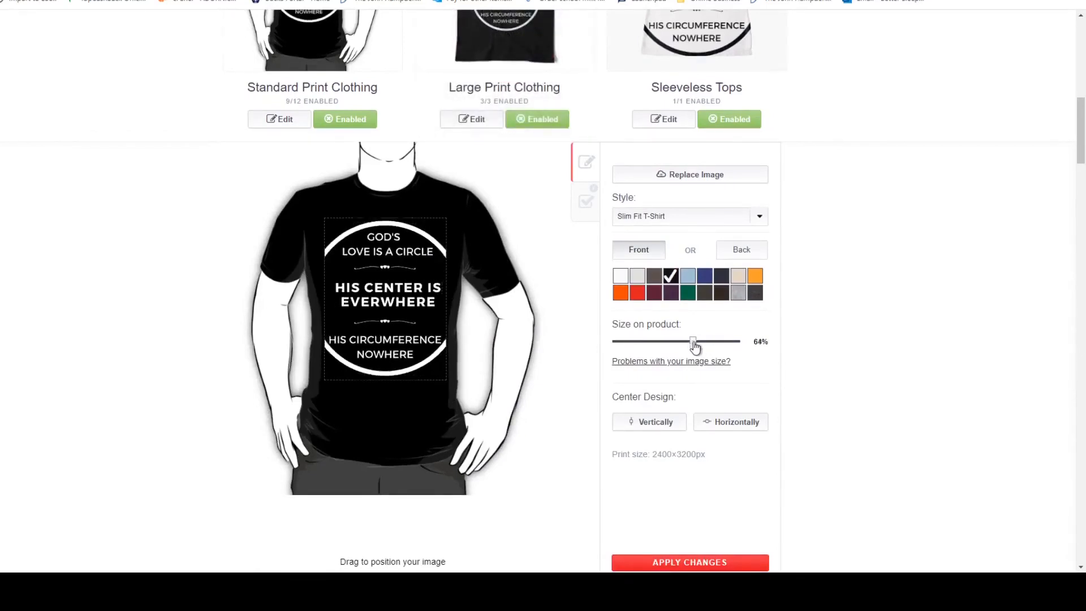
click(742, 559)
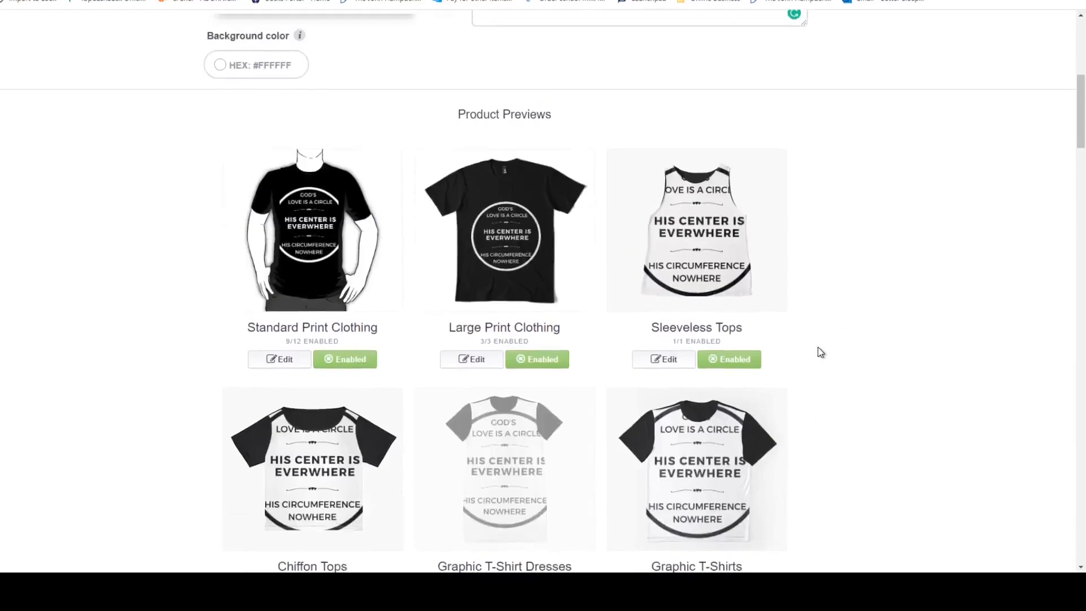
Scale the Large Print Clothing image to 78% and apply the changes.
click(473, 361)
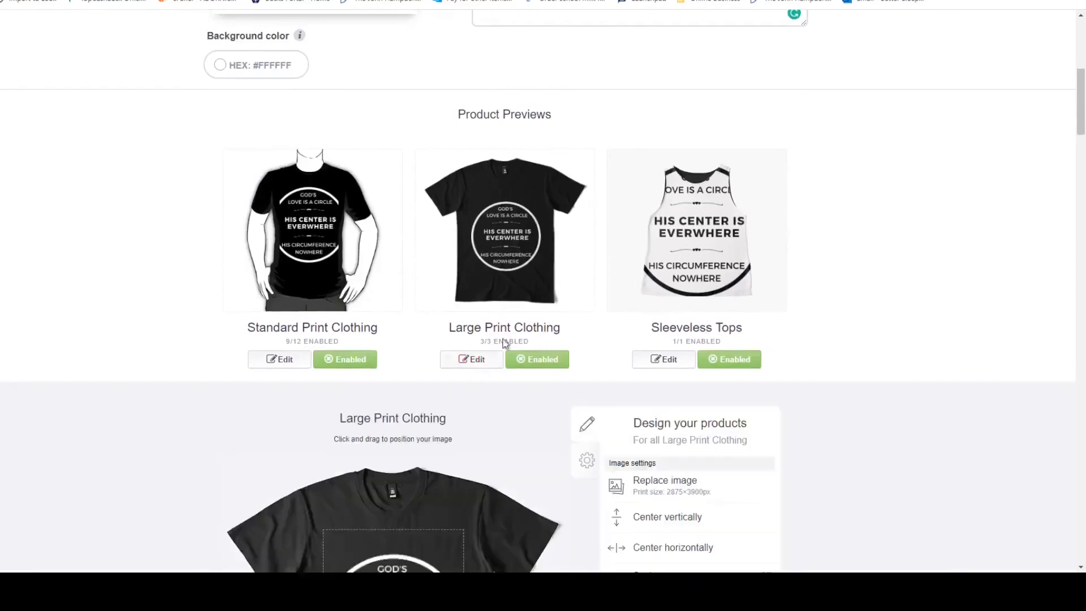
scroll(726, 251, down, 5)
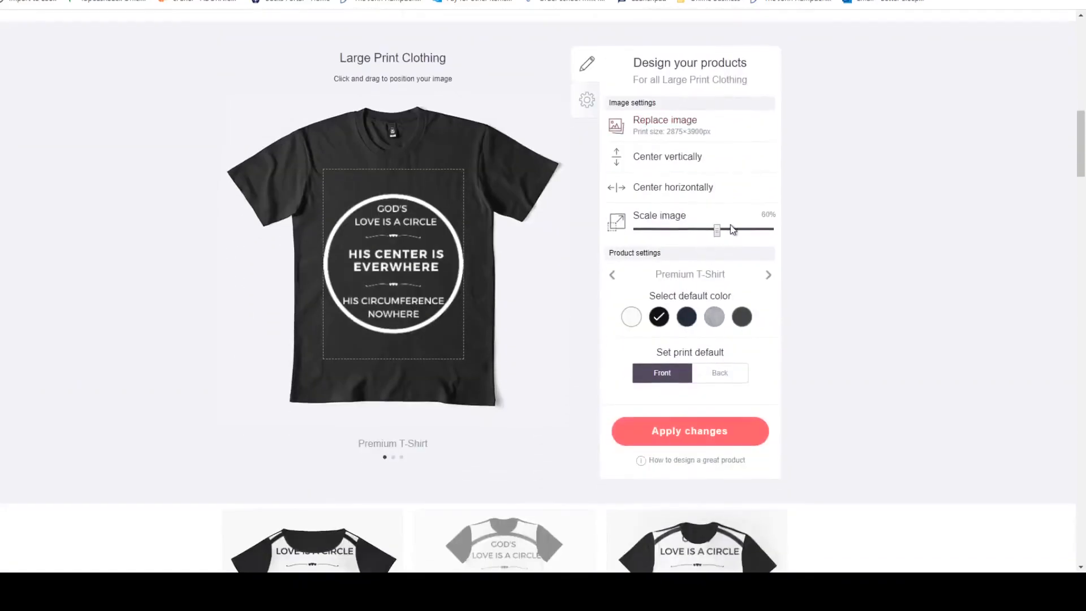
click(730, 229)
click(735, 230)
click(741, 229)
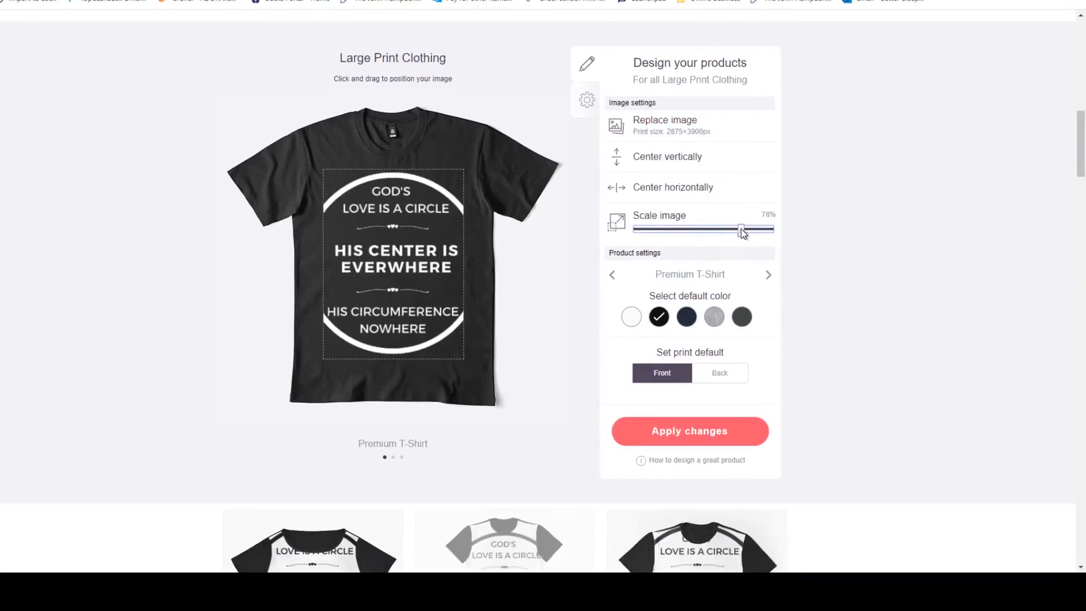
click(704, 429)
Reduce the design on Sleeveless Tops to 58% so the circle fits the garment, and apply the changes.
scroll(707, 428, down, 8)
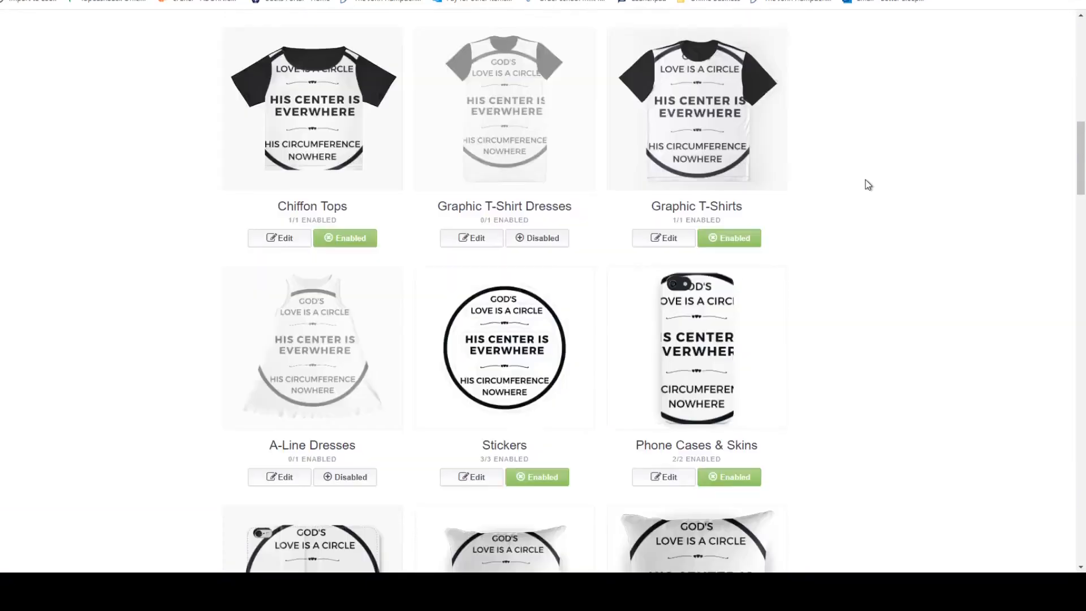
scroll(869, 185, up, 7)
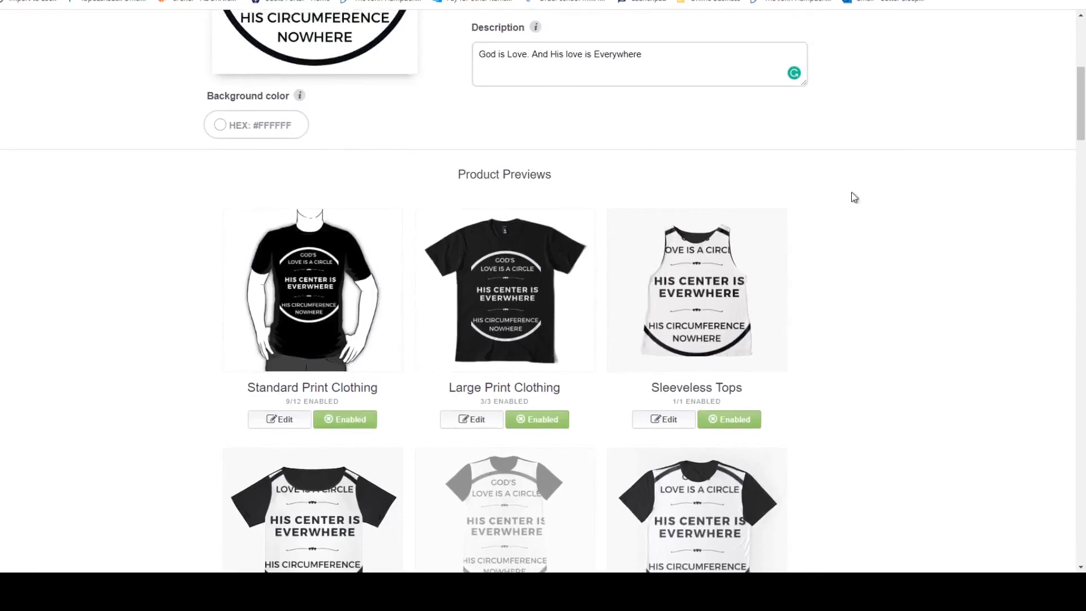
click(724, 261)
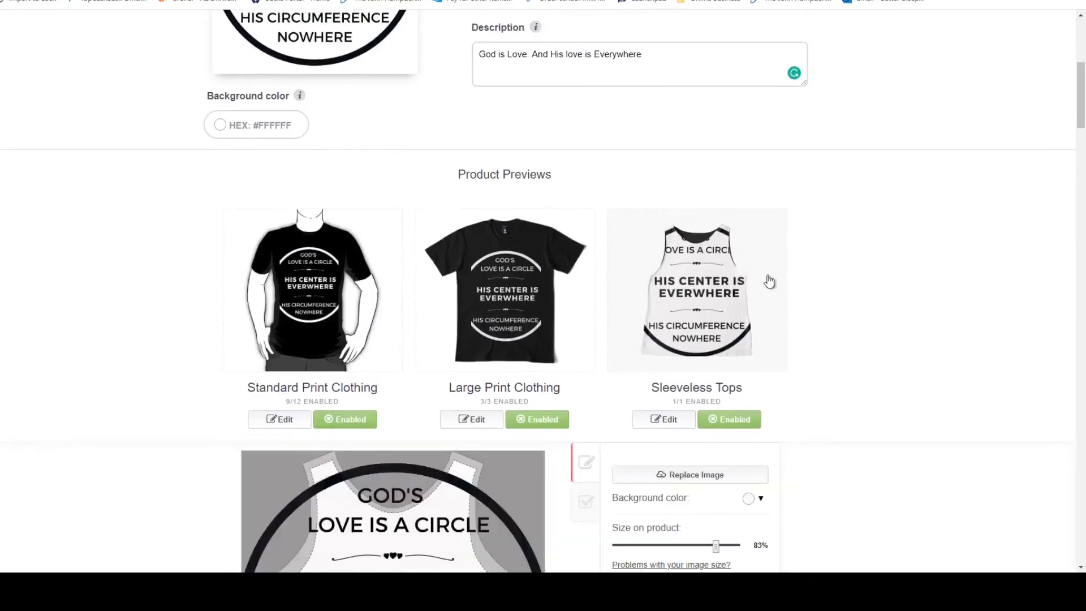
scroll(662, 316, down, 2)
scroll(747, 282, down, 3)
scroll(748, 282, down, 1)
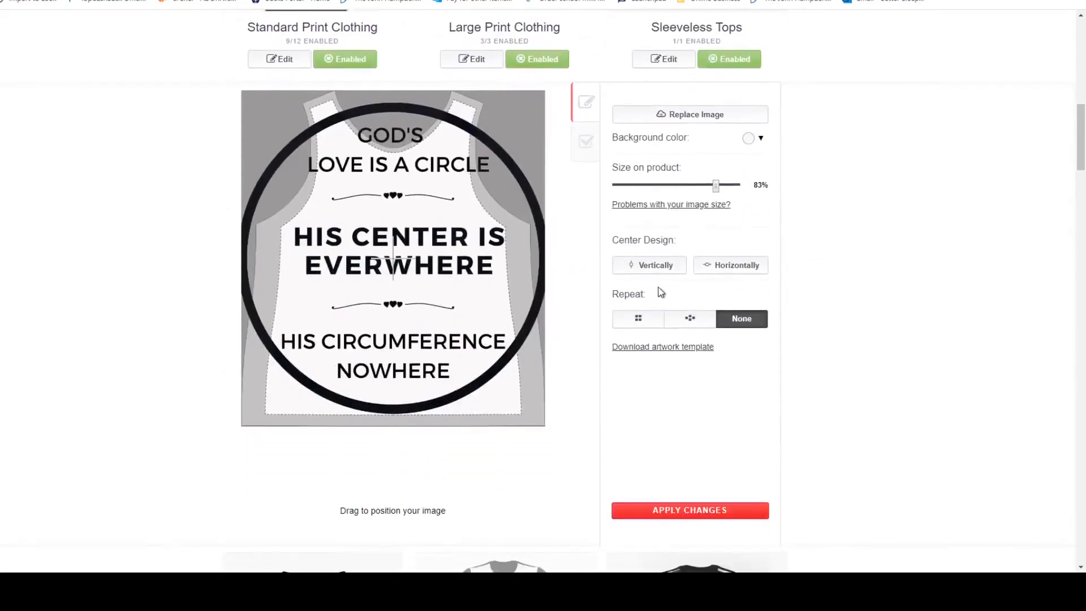
click(696, 185)
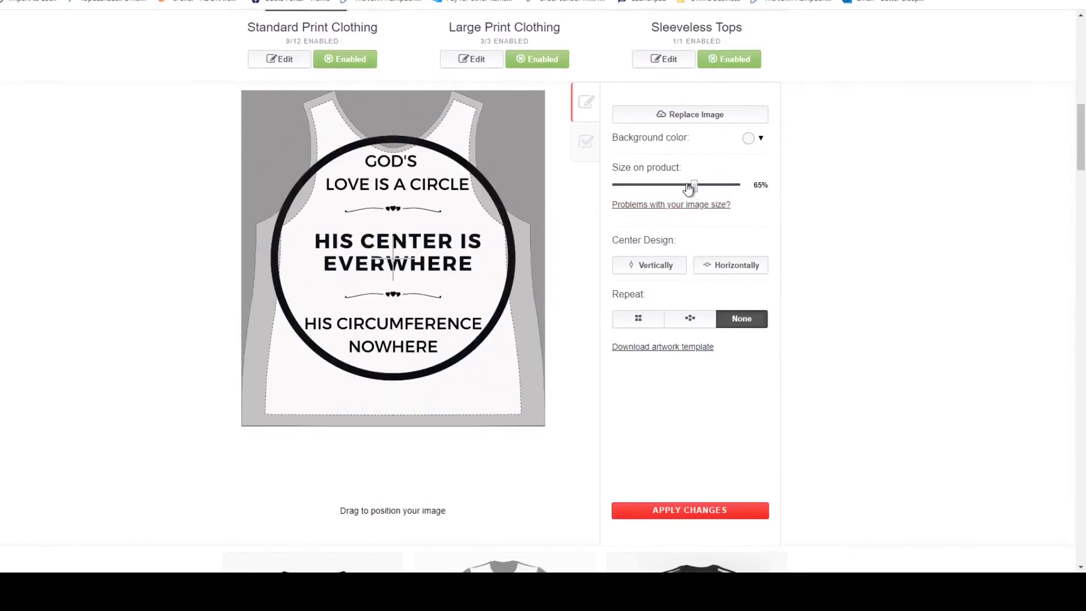
click(687, 185)
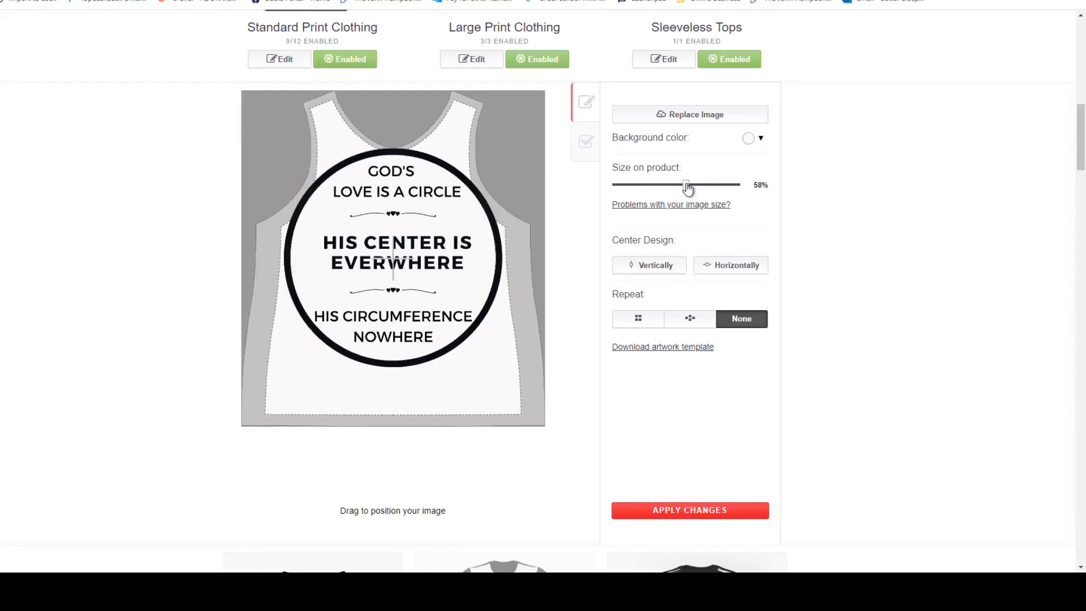
click(694, 507)
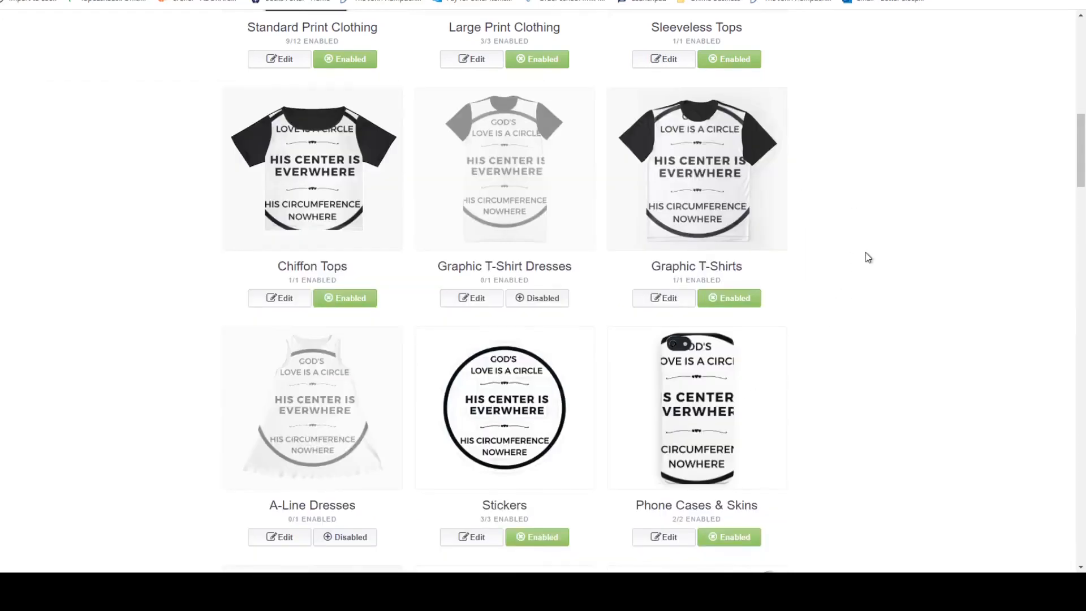
Open Chiffon Tops for editing and reduce the design's size on the product to 56%.
scroll(867, 258, up, 4)
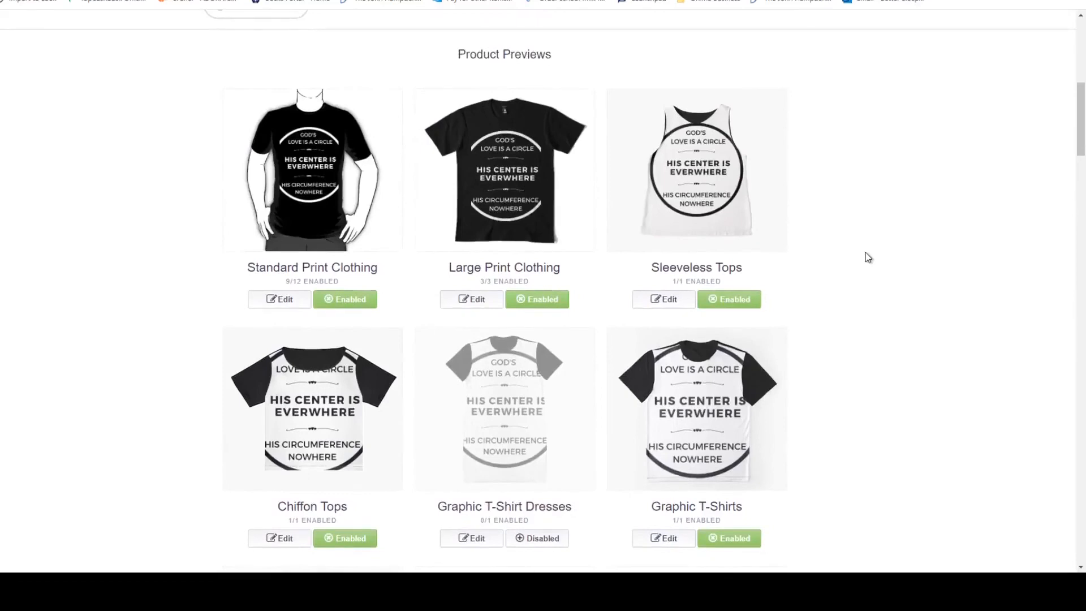
scroll(867, 258, down, 2)
scroll(867, 257, up, 1)
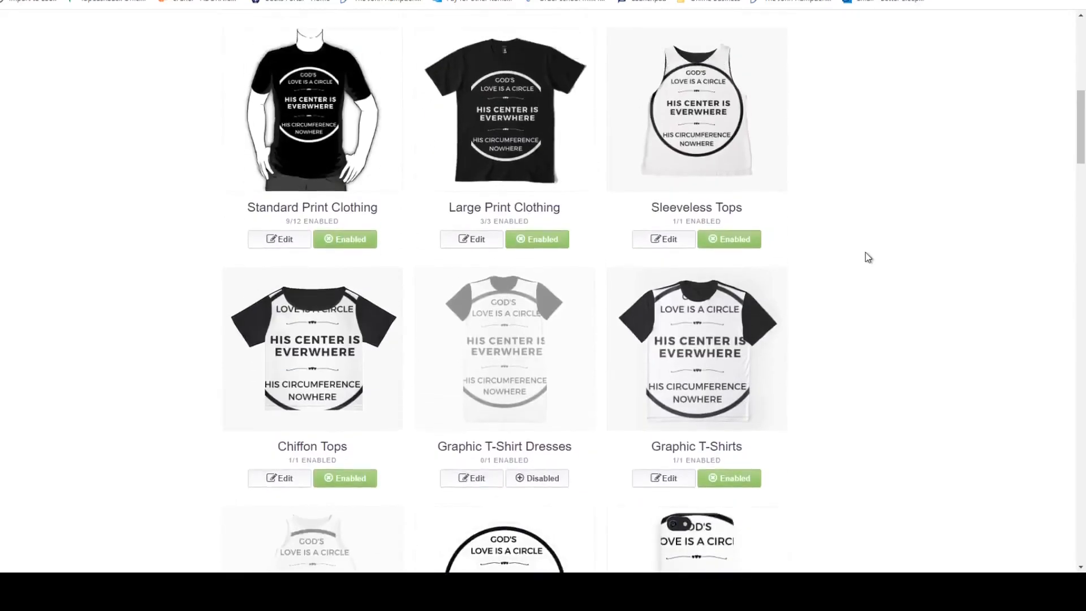
scroll(868, 257, up, 2)
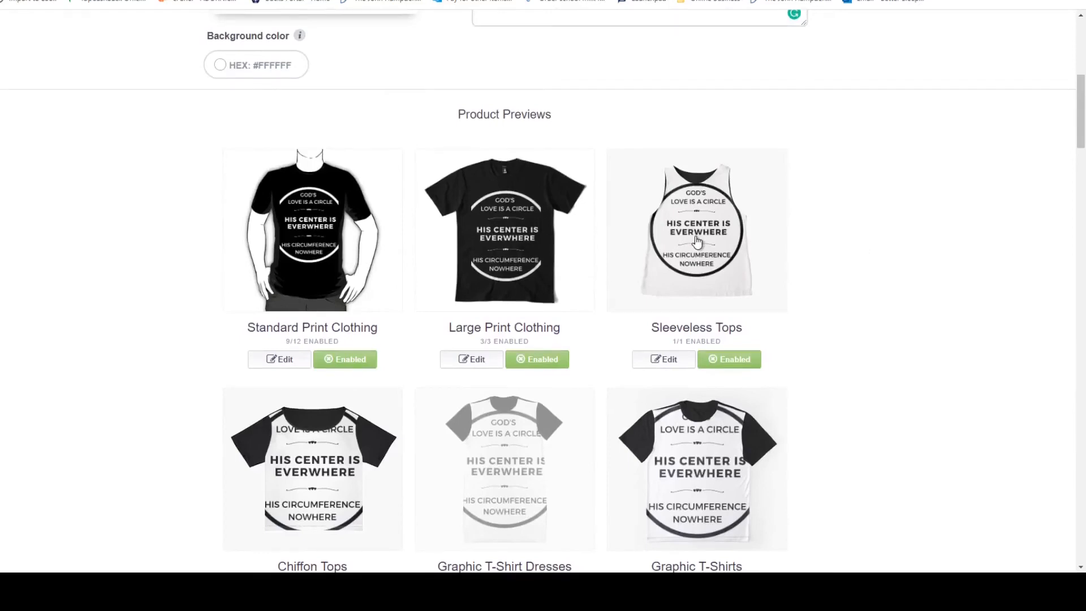
scroll(697, 242, down, 1)
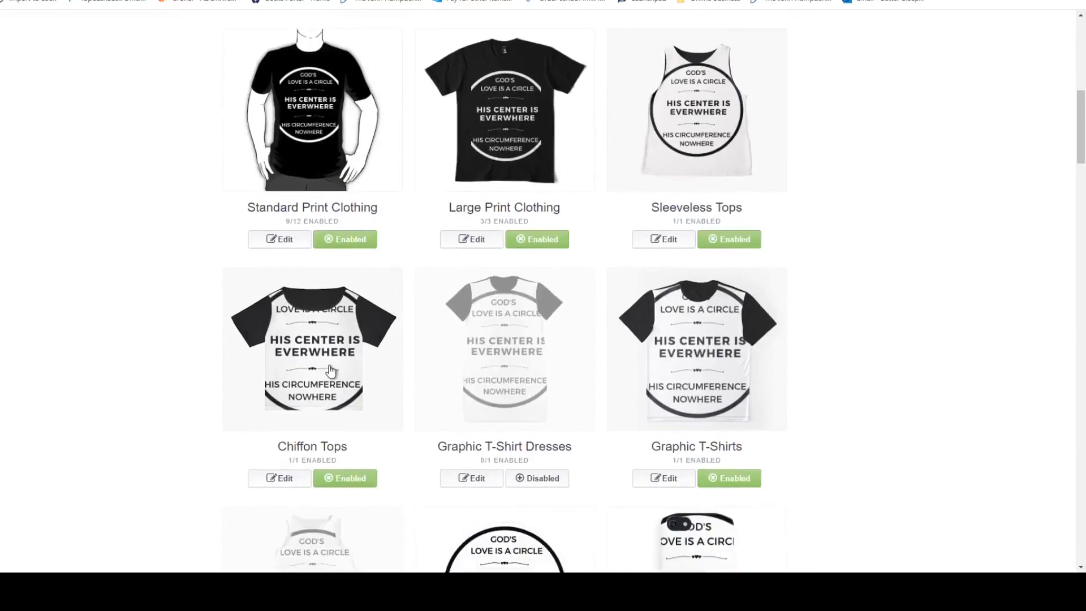
scroll(378, 346, down, 3)
click(279, 298)
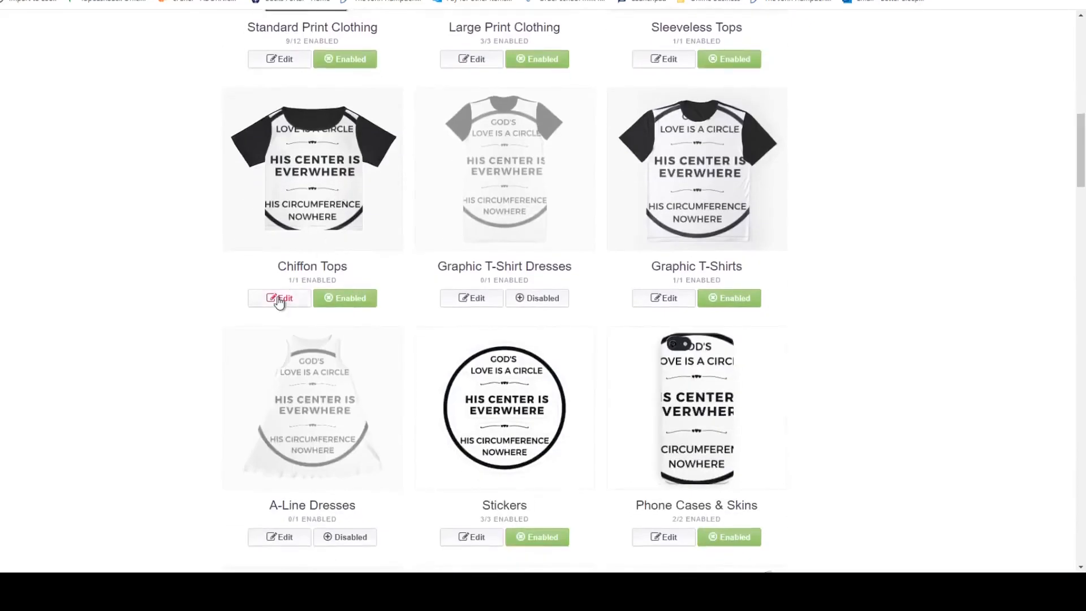
scroll(558, 305, down, 3)
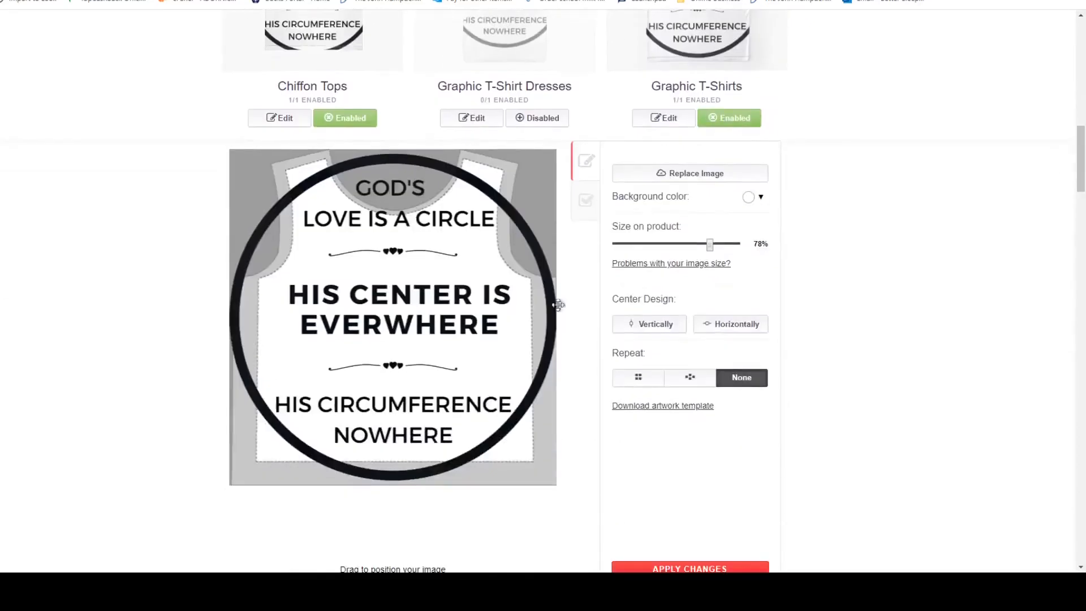
click(695, 244)
scroll(688, 245, up, 2)
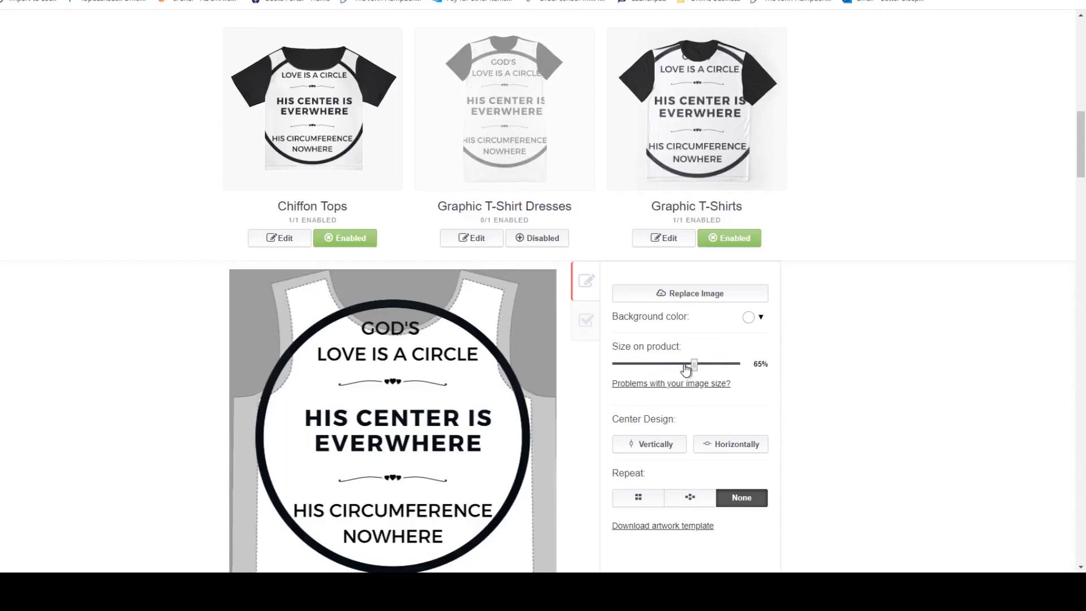
drag(686, 368, 683, 368)
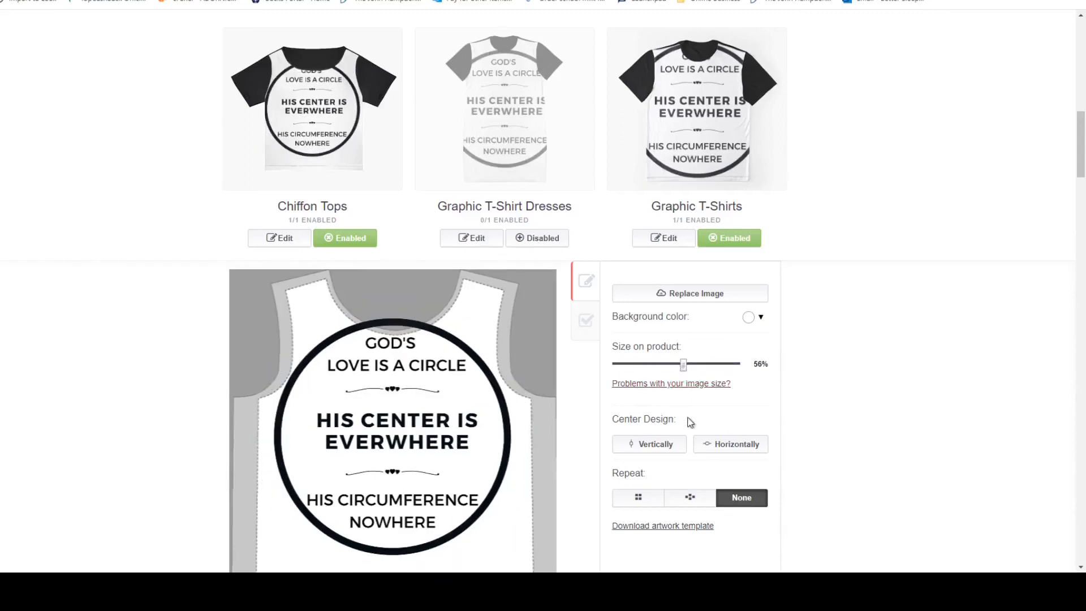
Move the design lower on the chiffon top below the neckline, centre it horizontally and nudge it slightly to the right.
drag(424, 374, 424, 388)
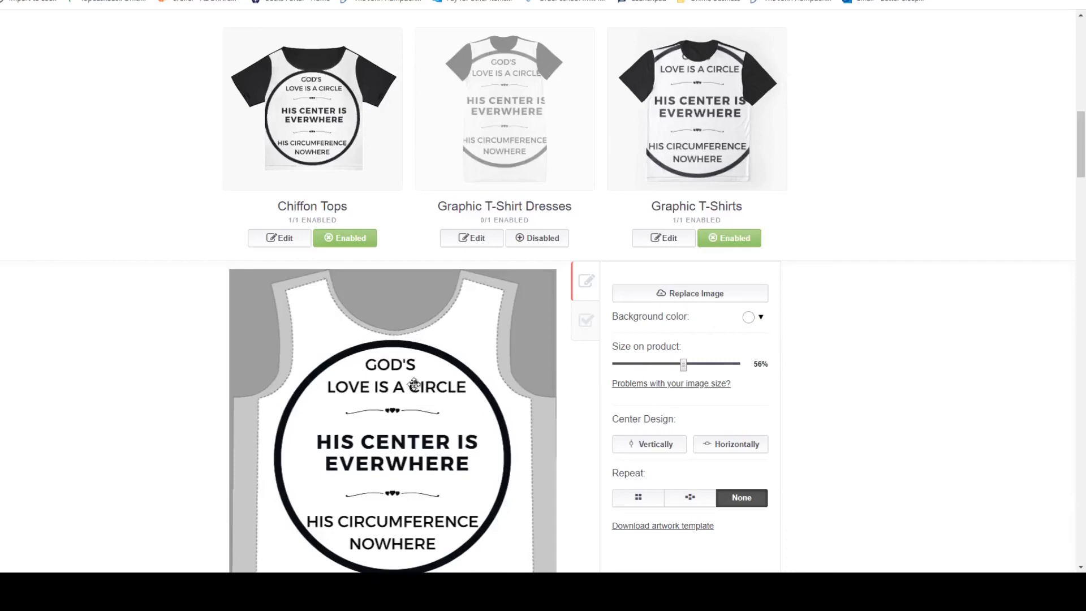
drag(405, 381, 413, 390)
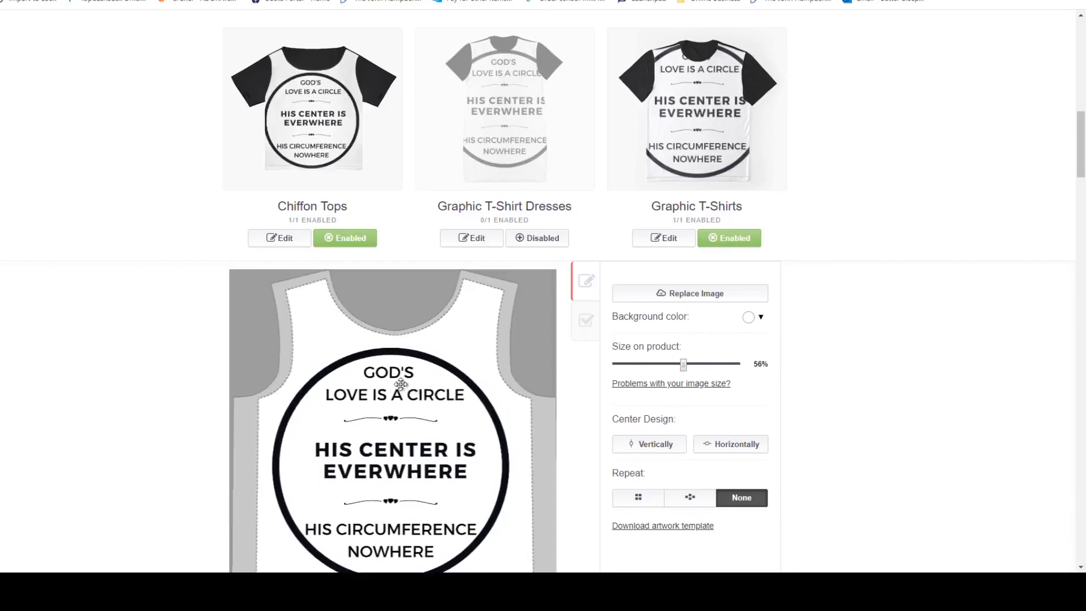
click(734, 447)
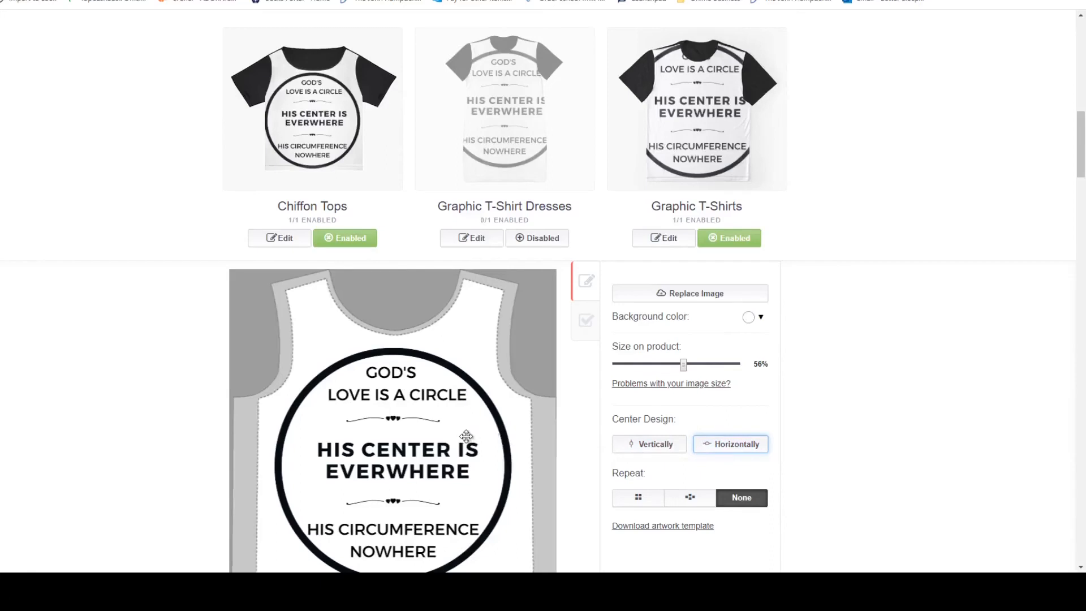
drag(417, 430, 419, 429)
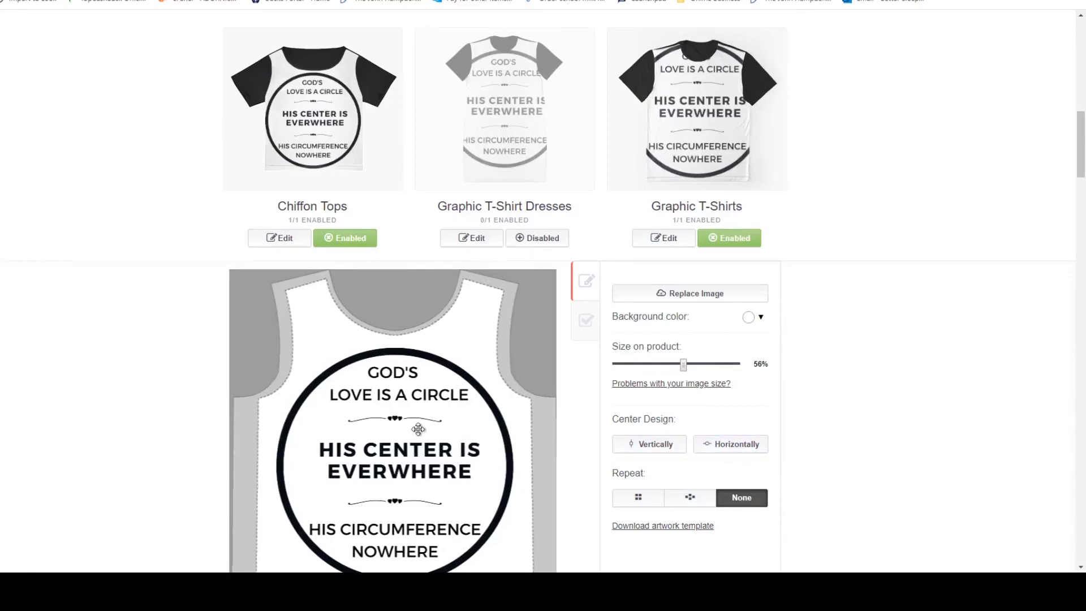
scroll(878, 368, up, 1)
scroll(826, 383, down, 2)
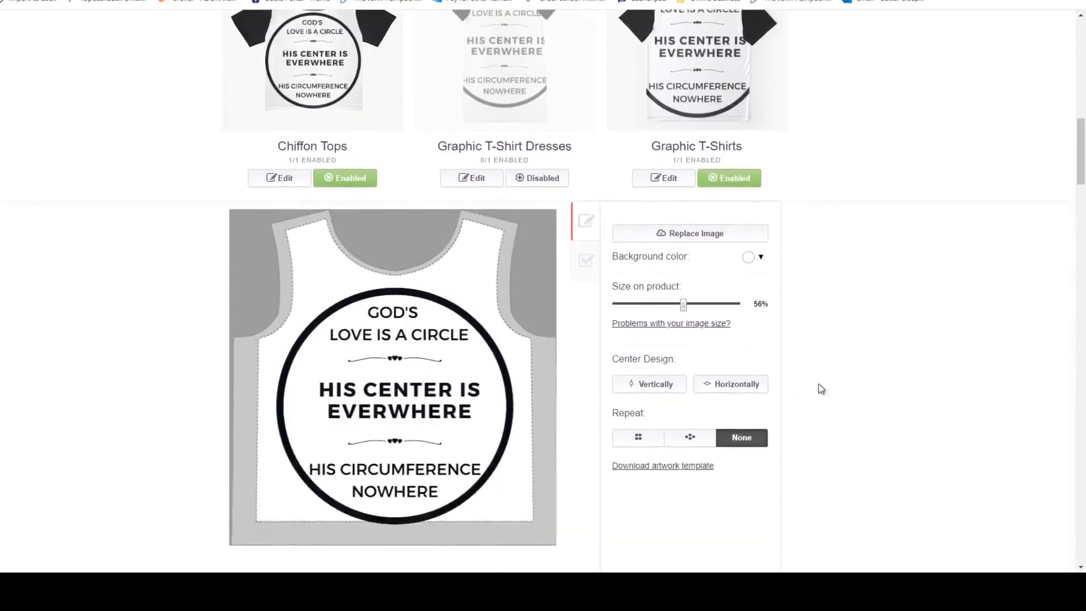
scroll(801, 384, up, 3)
scroll(809, 378, up, 3)
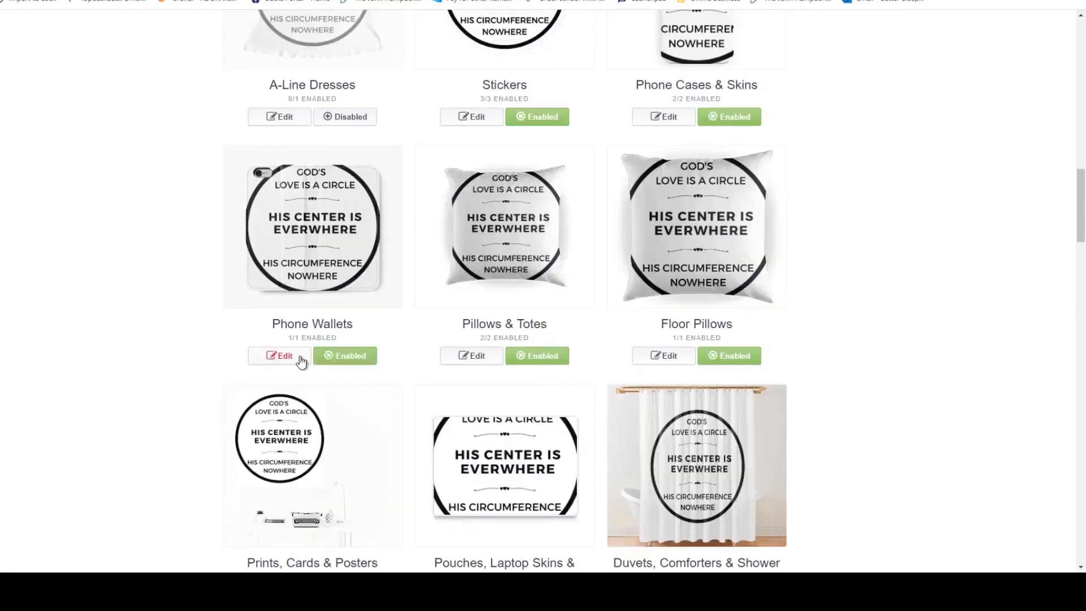
Open Phone Wallets for editing, repeat the black design in a regular grid and reduce its size on the product to 18%.
click(301, 359)
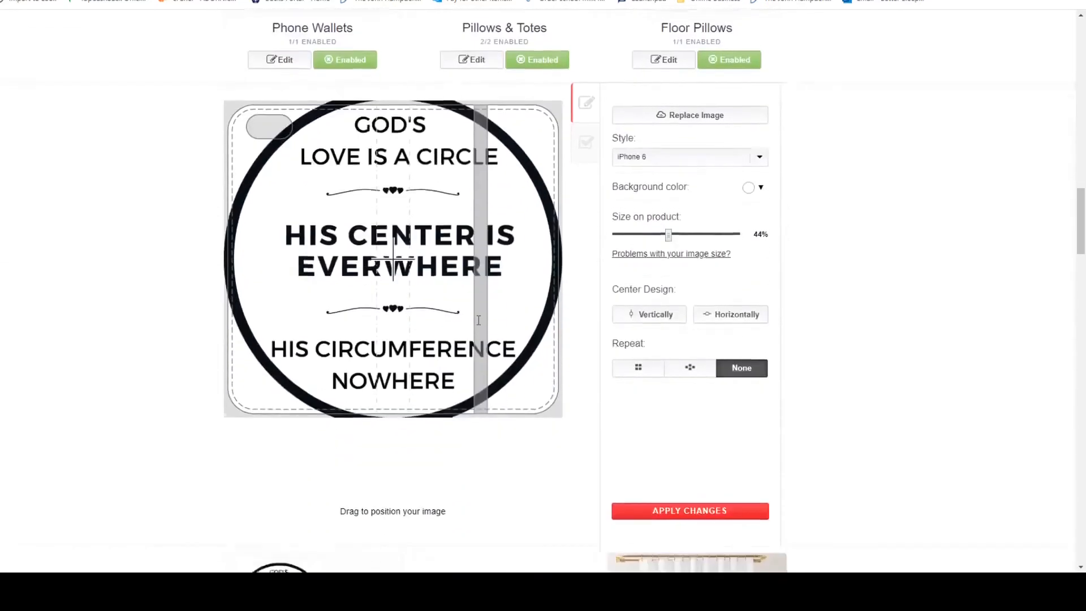
click(639, 365)
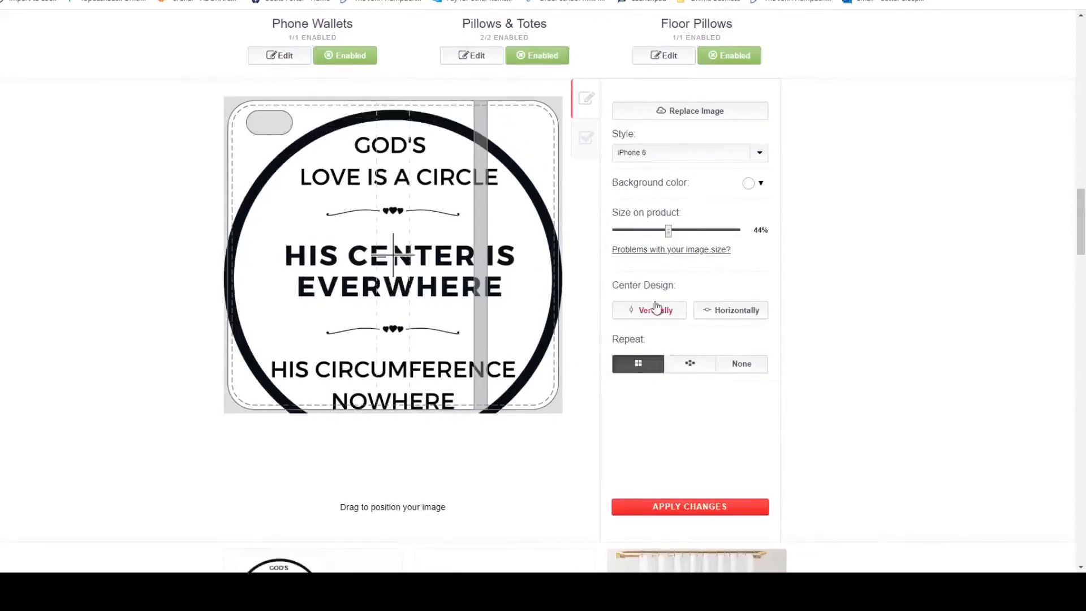
click(649, 230)
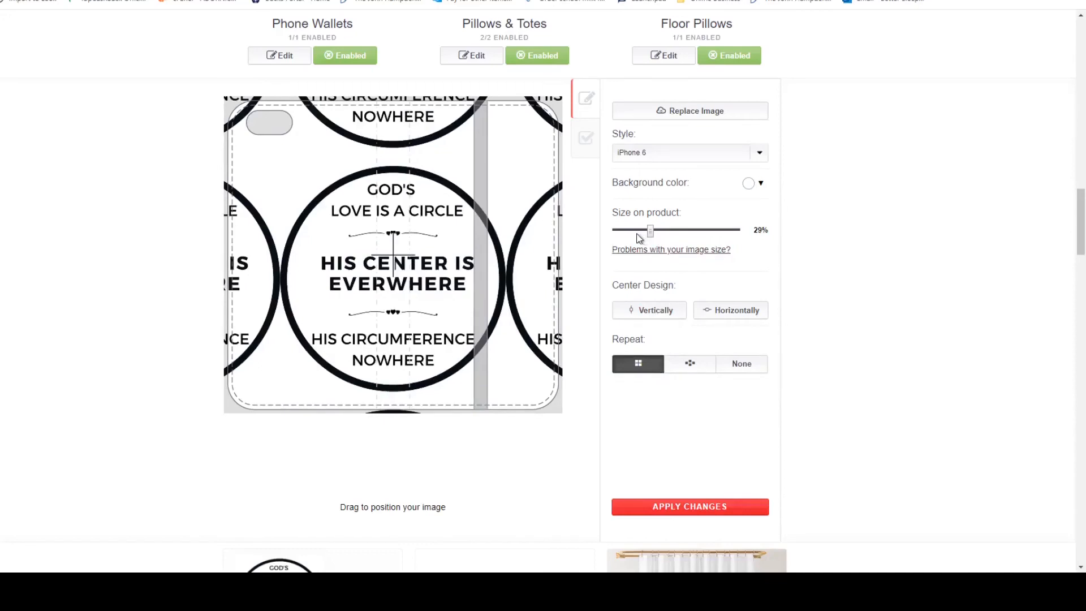
click(637, 231)
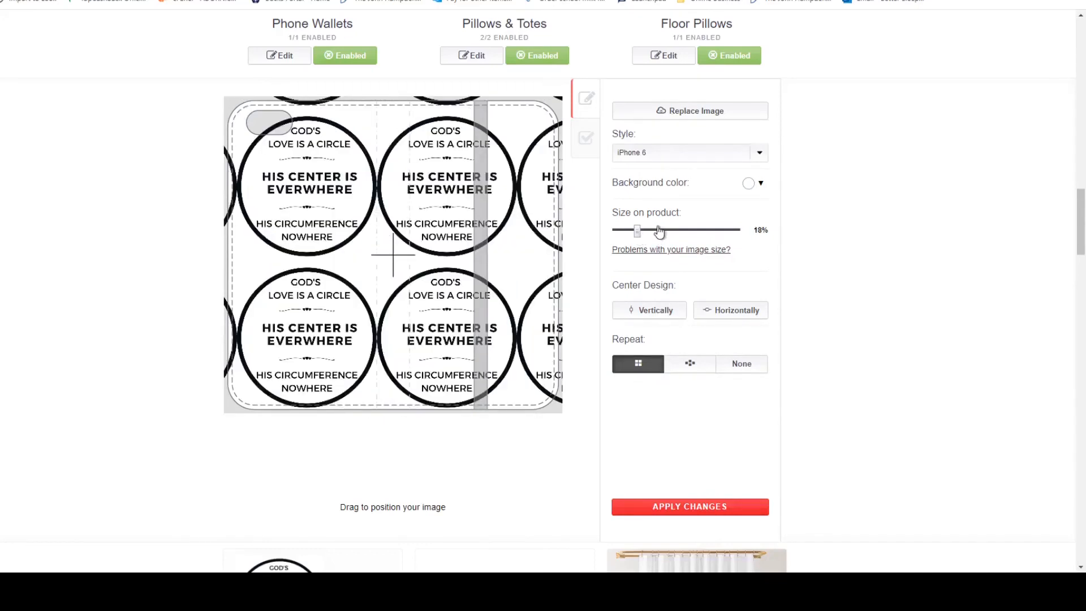
Reposition the black circles on the phone wallet, try the offset repeat, return to the regular grid and realign the pattern around the centre mark.
drag(445, 245, 472, 238)
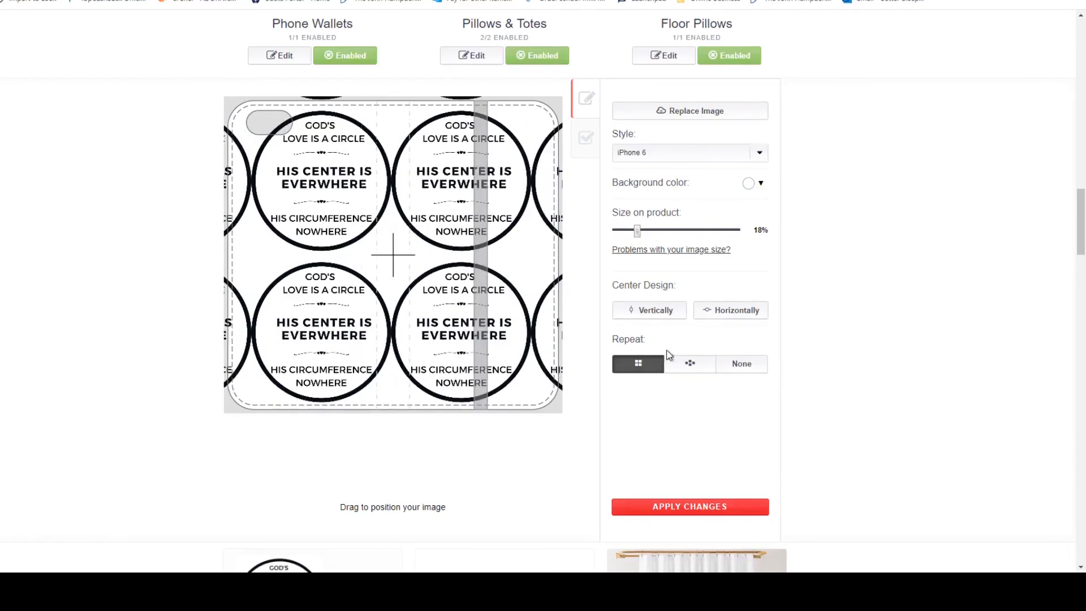
click(690, 363)
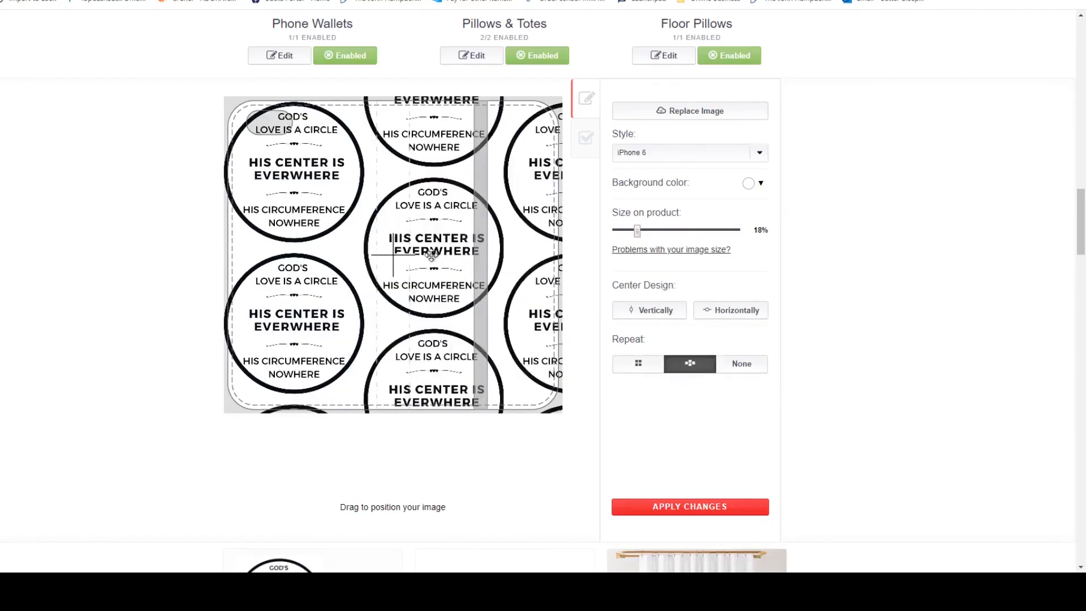
drag(431, 256, 383, 259)
click(639, 364)
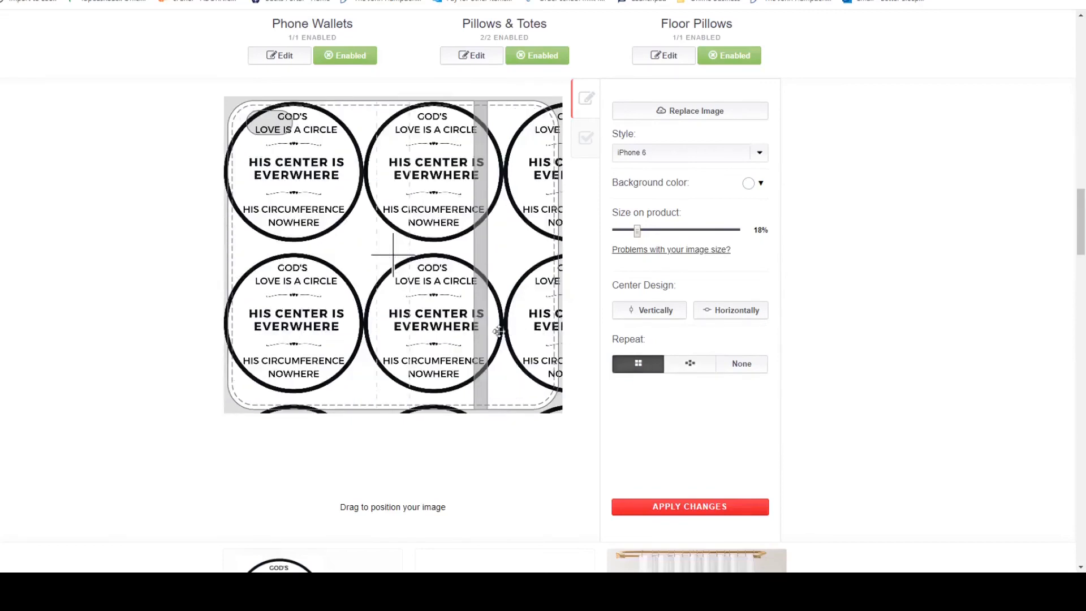
drag(438, 288, 468, 298)
Set the phone wallet's background colour to black (#010101).
scroll(712, 259, up, 2)
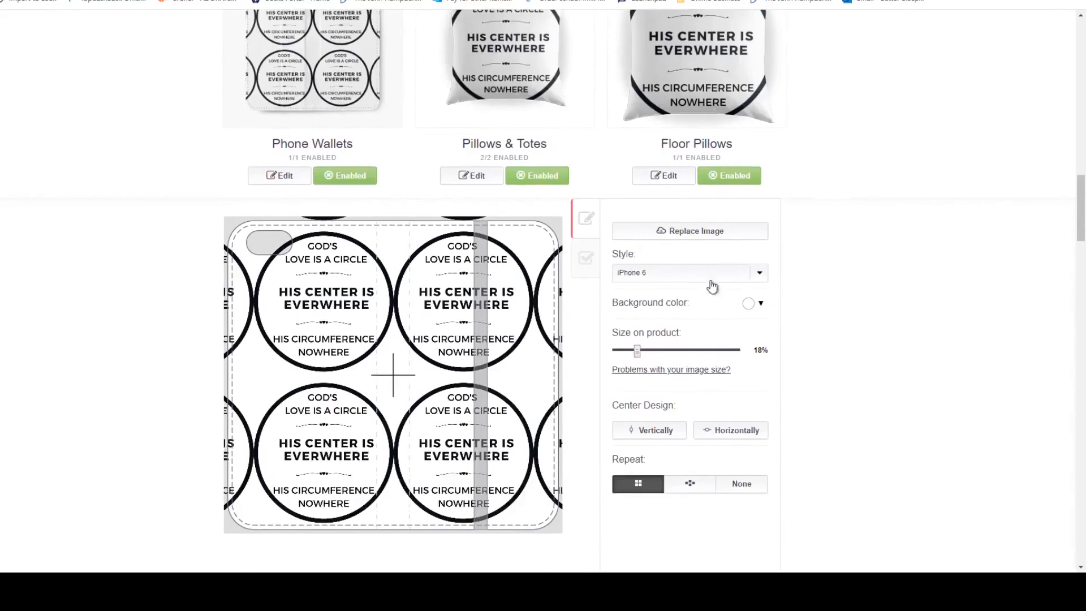
click(761, 308)
drag(764, 378, 747, 401)
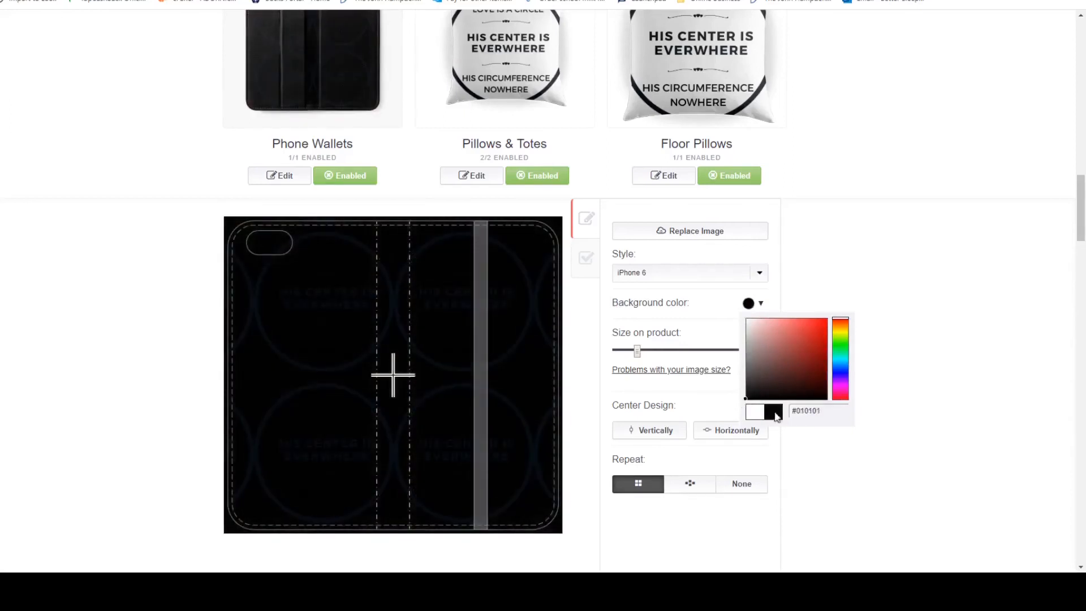
click(797, 283)
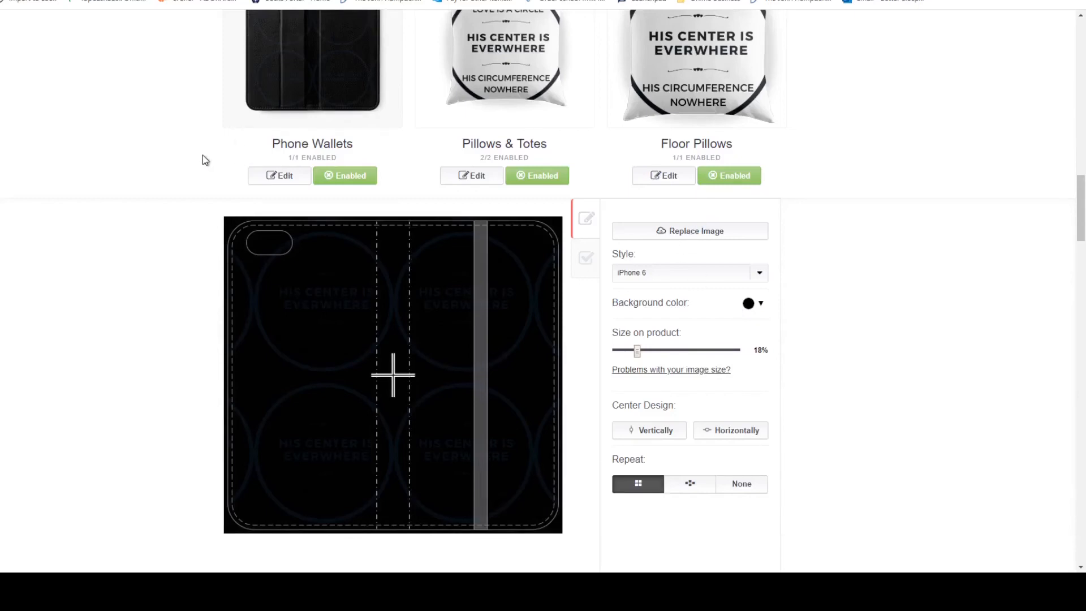
Switch the phone wallet to the white version of the design and reopen Phone Wallets for editing.
click(586, 258)
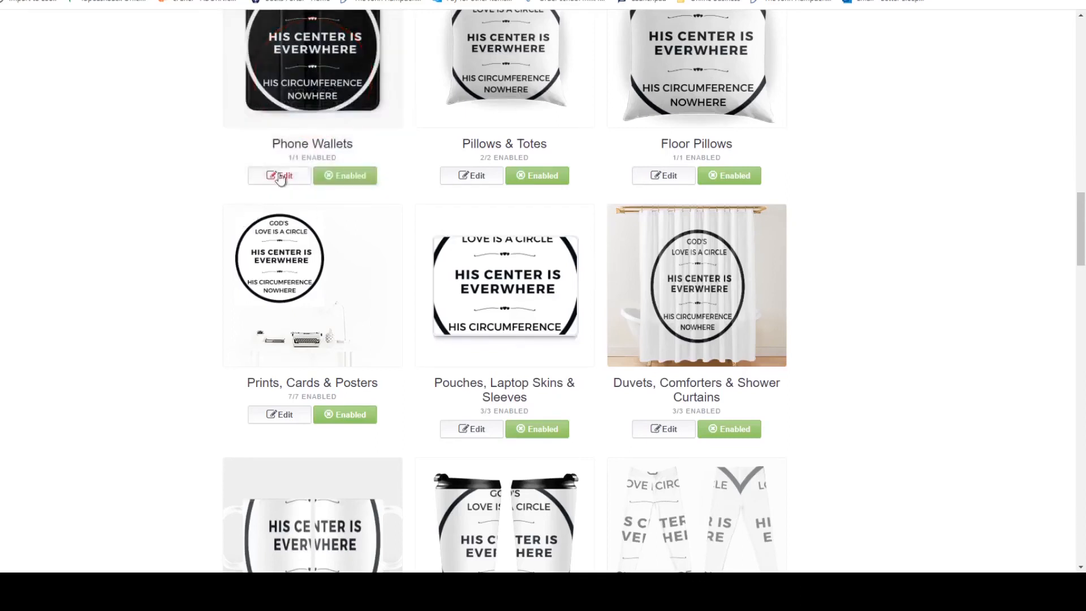
scroll(280, 175, up, 2)
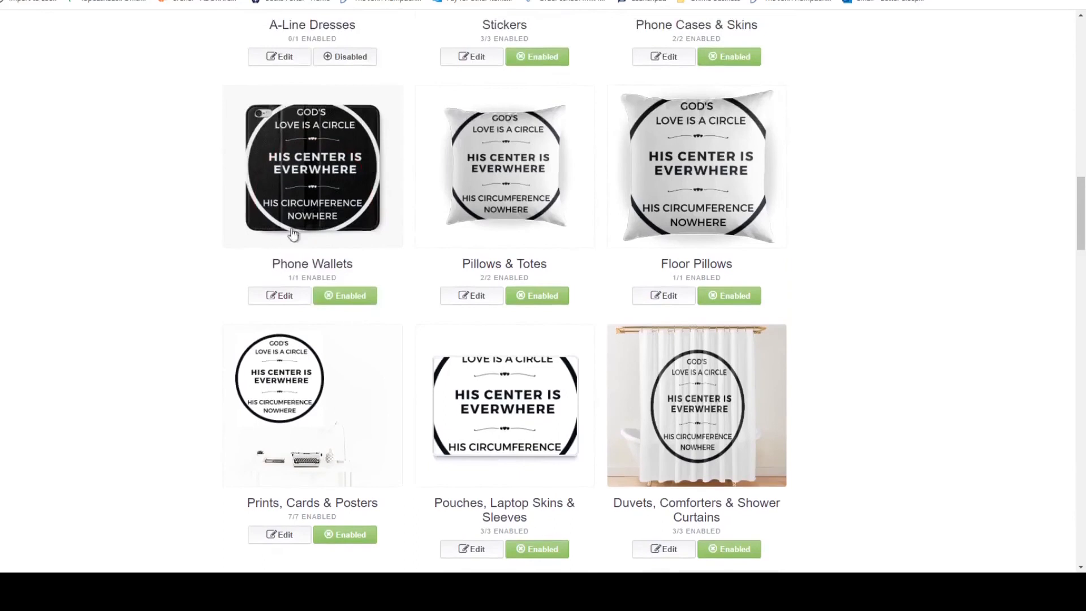
click(271, 296)
scroll(585, 299, down, 2)
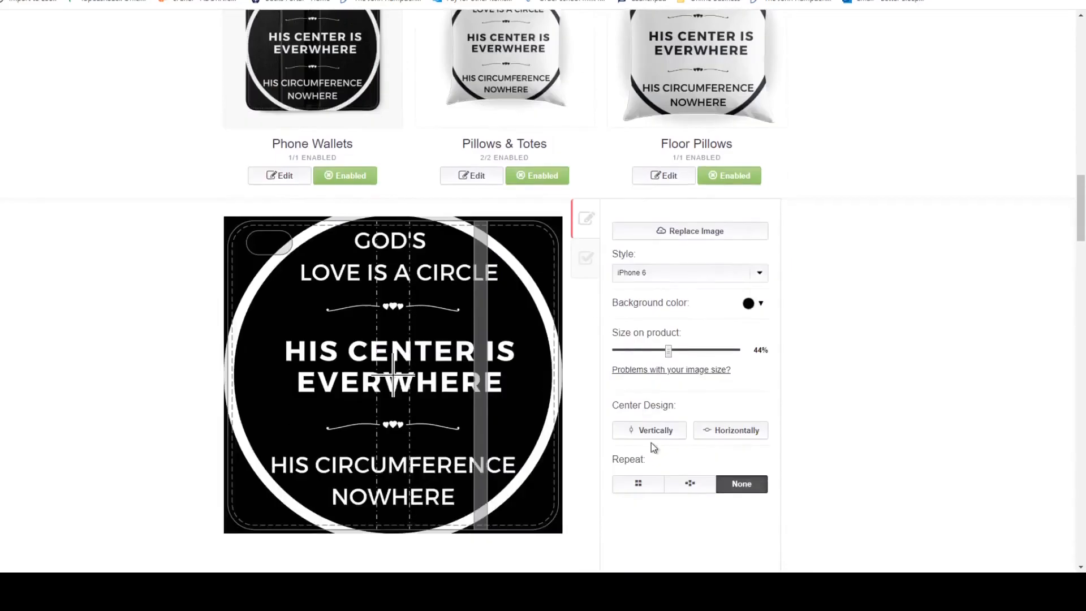
Repeat the white design on the phone wallet in a regular grid at 18%, align four full circles around the centre and apply the changes.
click(639, 485)
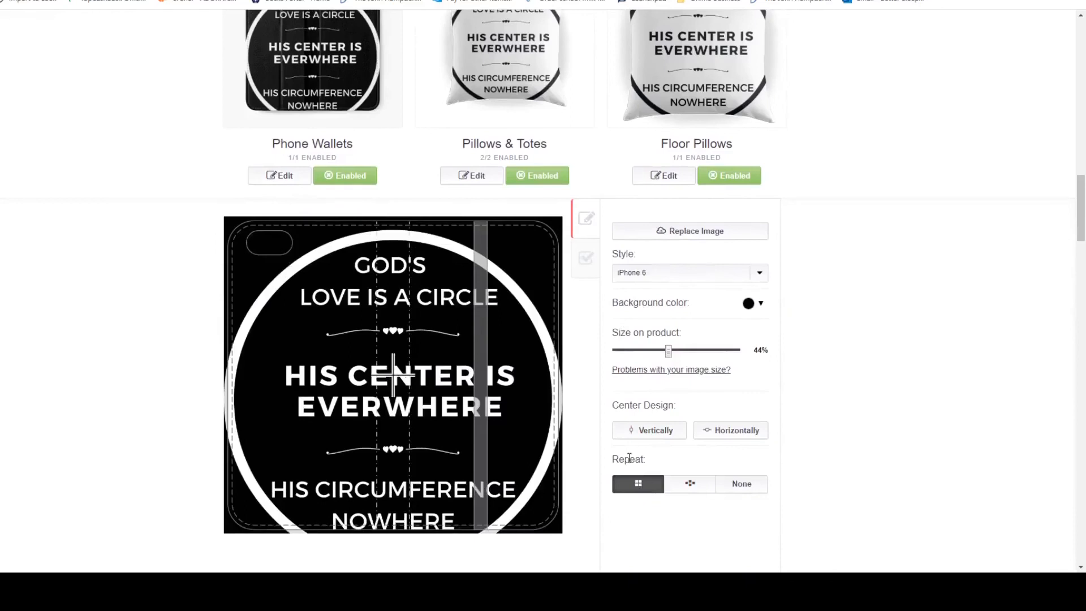
drag(668, 351, 638, 351)
drag(437, 391, 366, 442)
scroll(821, 439, down, 2)
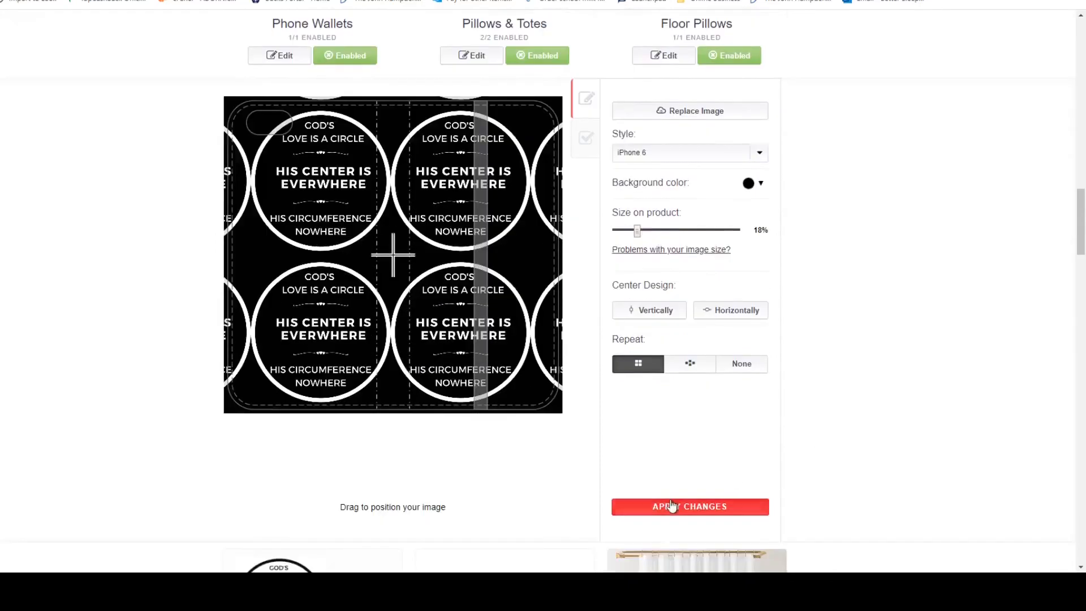
click(672, 507)
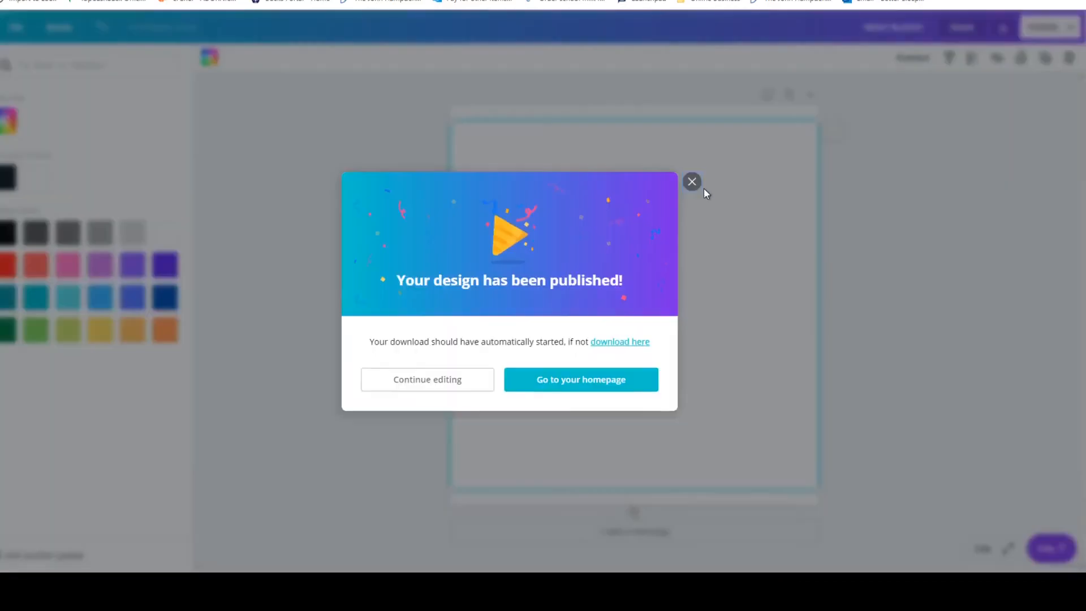
Switch to the Canva design, dismiss the published-design dialog and undo the recent white recolouring of the circle, dividers and text.
click(693, 181)
click(690, 196)
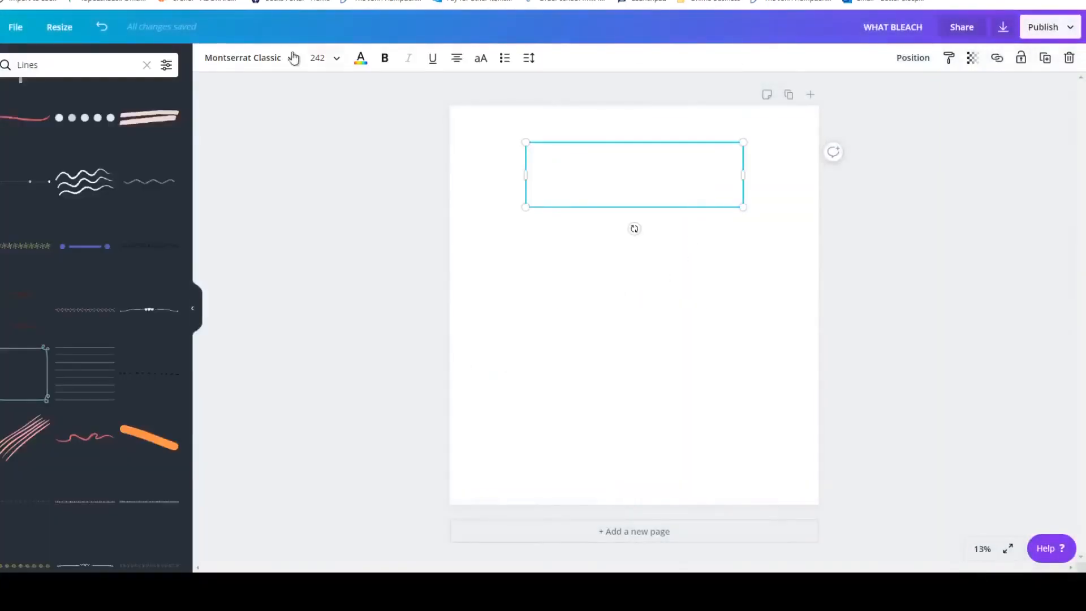
click(106, 33)
click(107, 34)
click(107, 33)
click(107, 34)
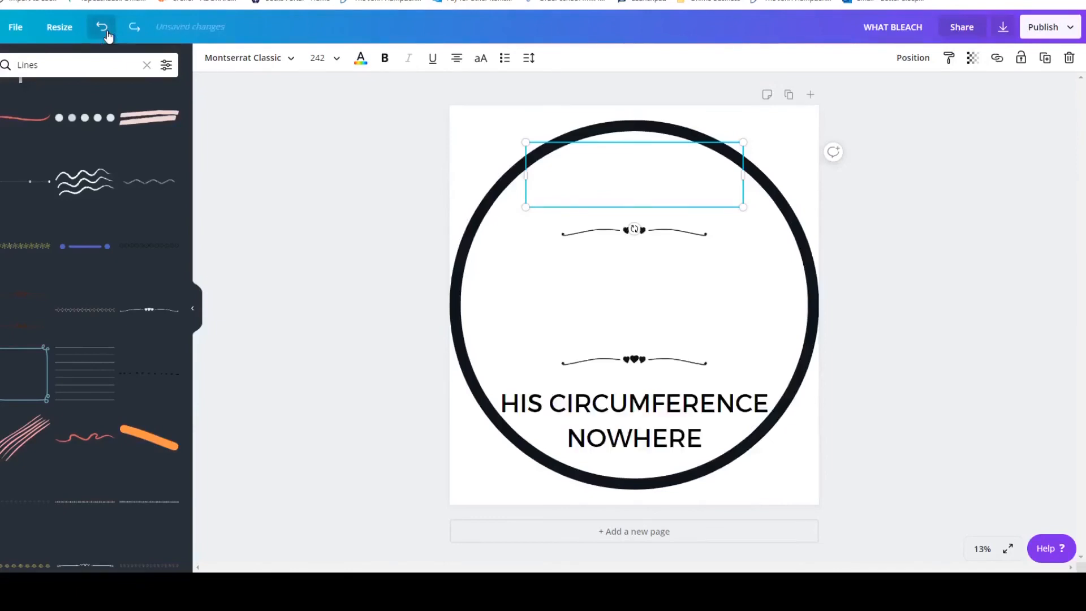
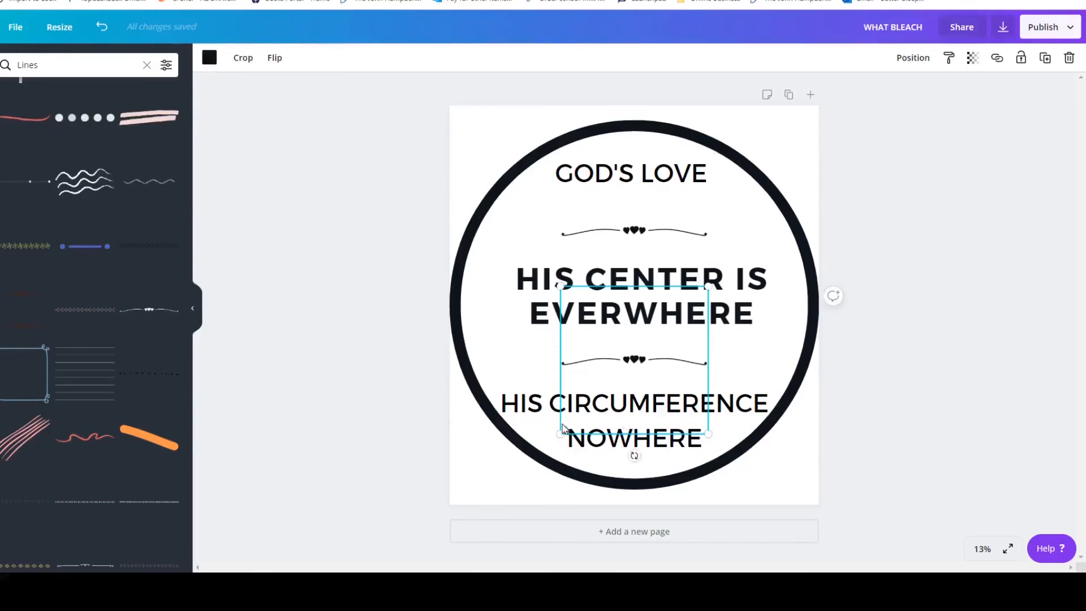
Remove the "HIS CIRCUMFERENCE NOWHERE" text and move the "HIS CENTER IS EVERWHERE" heading into its place below the lower divider.
click(534, 419)
right_click(586, 412)
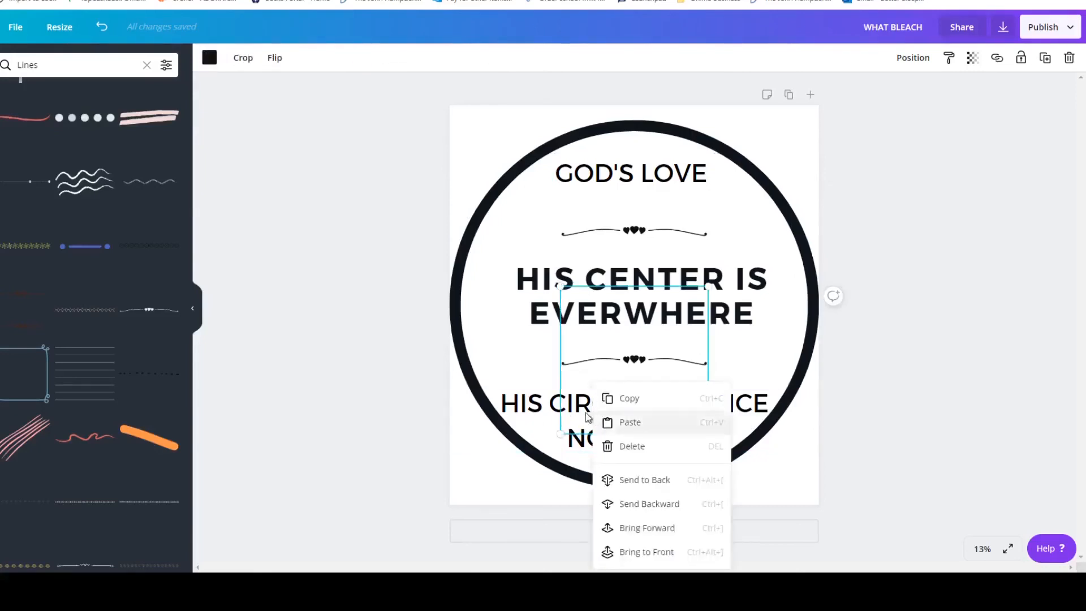
click(535, 417)
drag(534, 417, 954, 387)
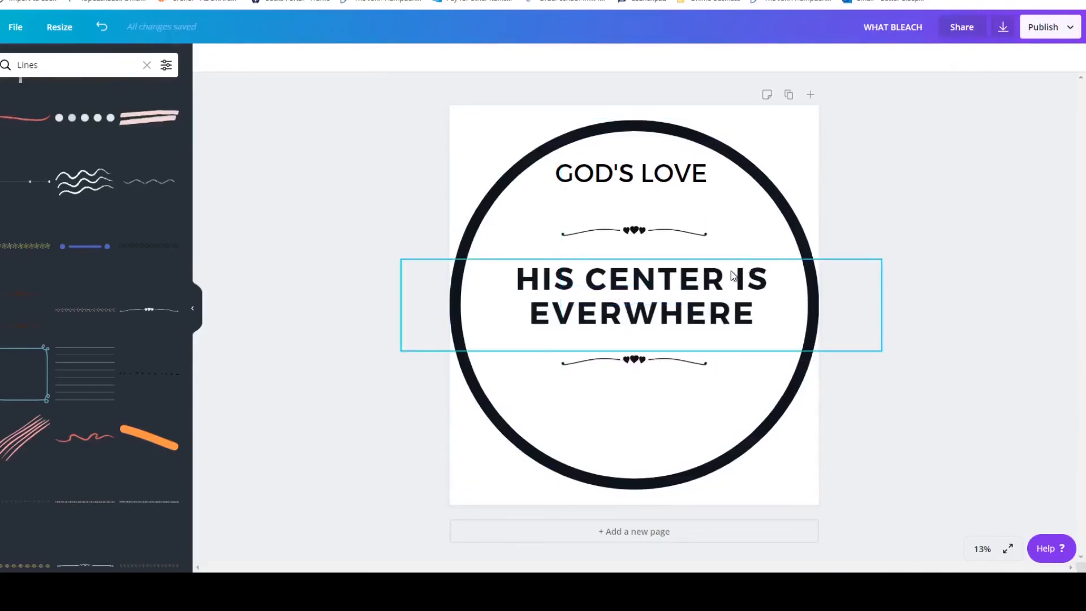
click(791, 307)
drag(791, 307, 783, 416)
Delete "HIS CENTER" from the moved heading so that it reads "IS EVERWHERE".
click(696, 412)
click(714, 400)
click(721, 395)
double_click(721, 395)
click(721, 395)
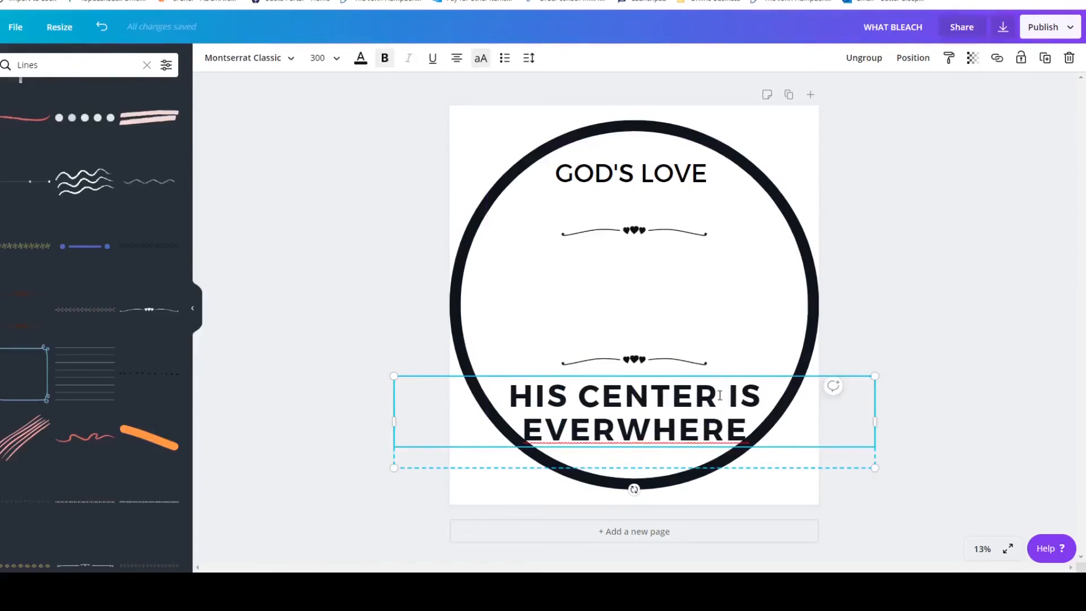
key(BackSpace)
key(BackSpace)
key(BackSpace)
key(BackSpace)
key(BackSpace)
key(BackSpace)
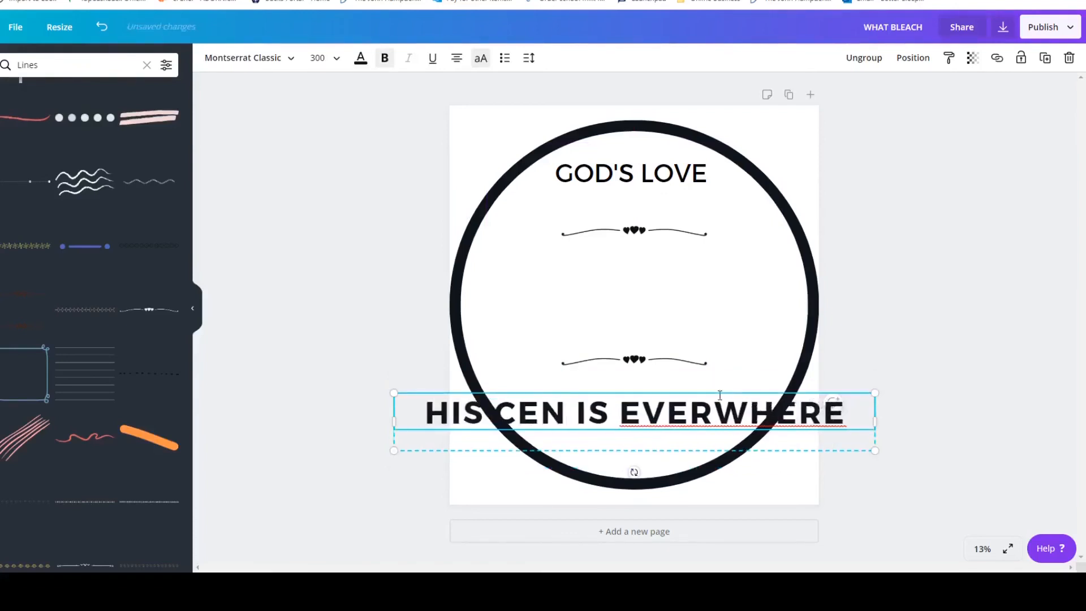
key(BackSpace)
key(BackSpace)
key(BackSpace)
key(BackSpace)
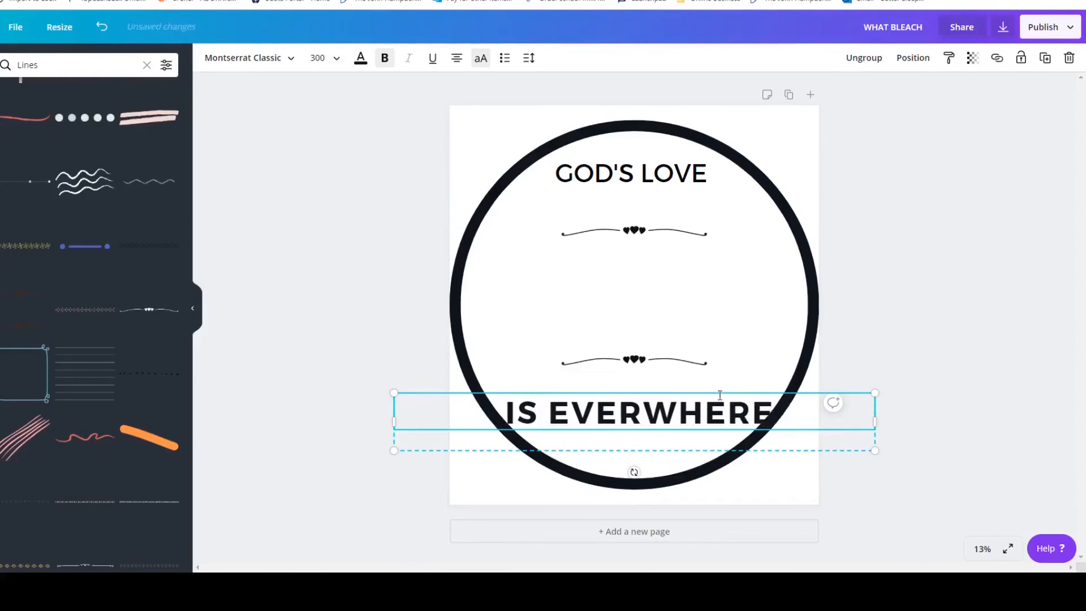
click(938, 314)
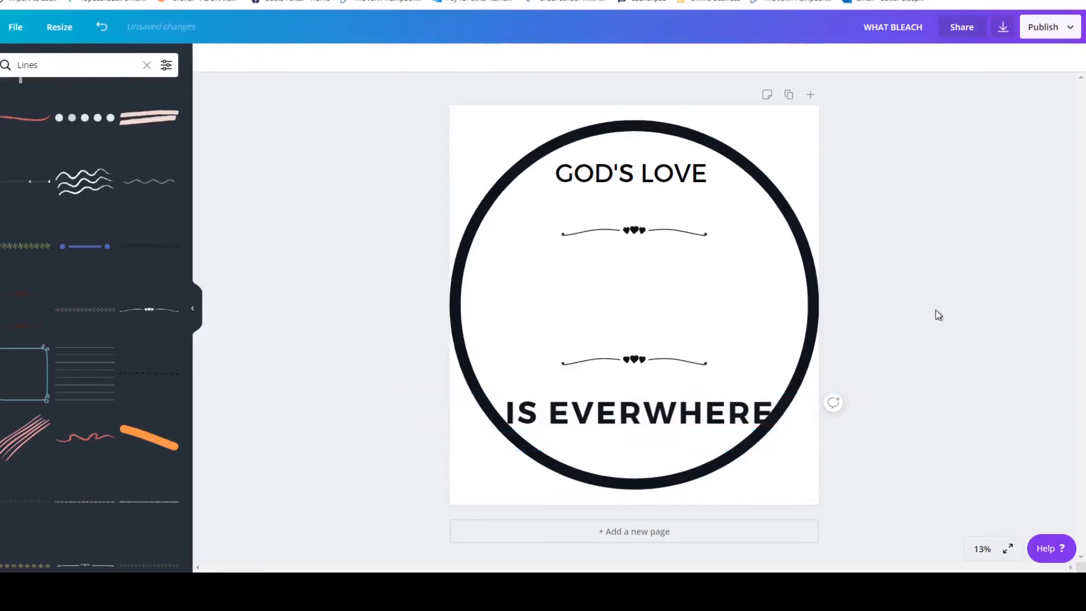
Shift the "IS EVERWHERE" text slightly up and left, inside the circle beneath the lower divider.
click(697, 428)
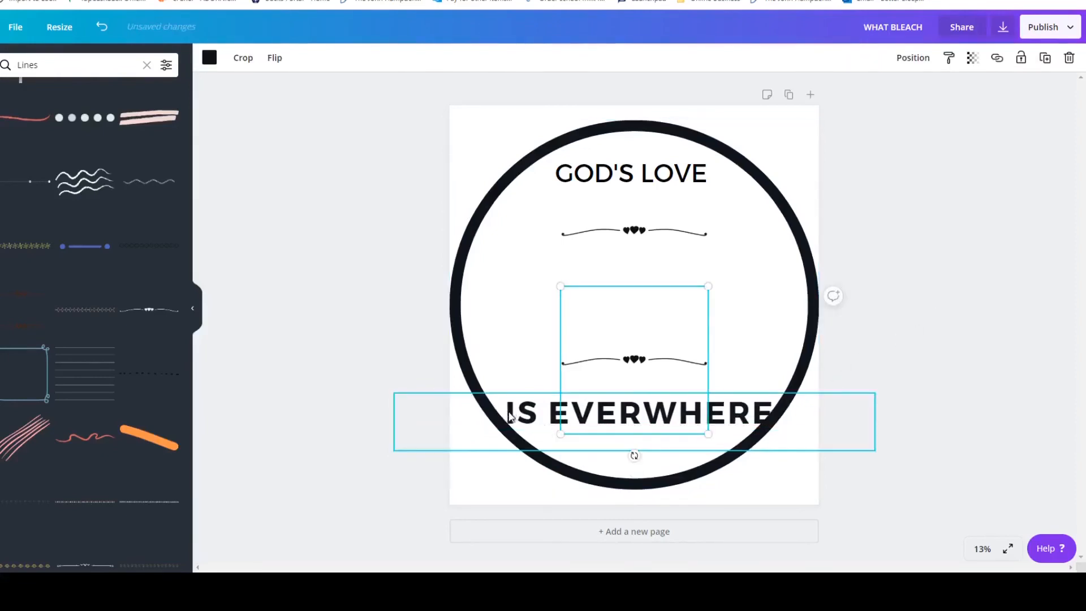
drag(536, 411, 530, 398)
click(954, 259)
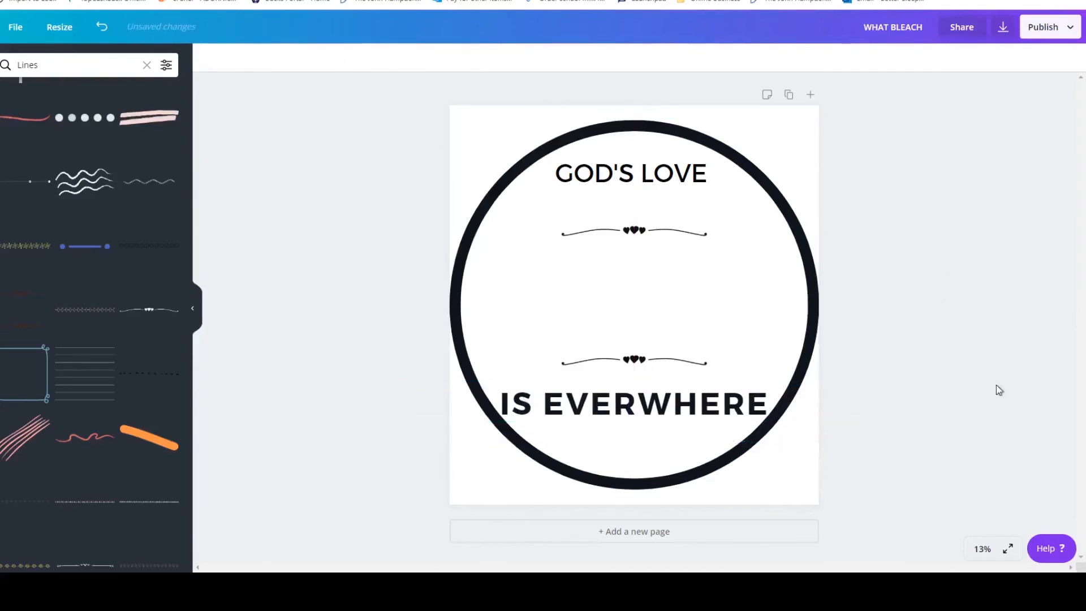
Clear the Lines search and look through the element categories for artwork to fill the middle of the circle.
click(660, 287)
click(527, 304)
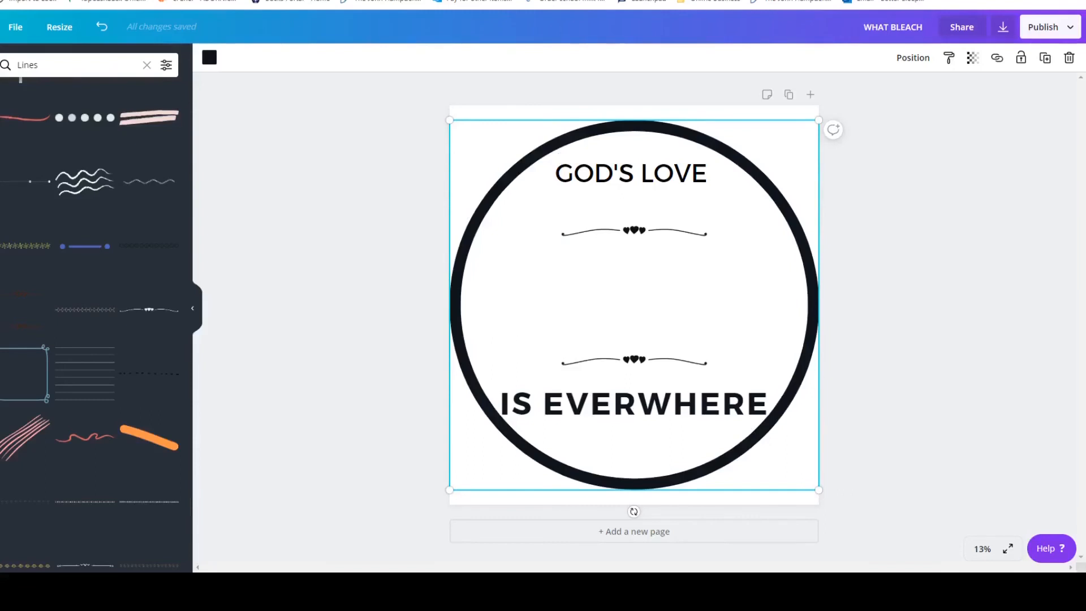
click(146, 65)
scroll(115, 182, up, 1)
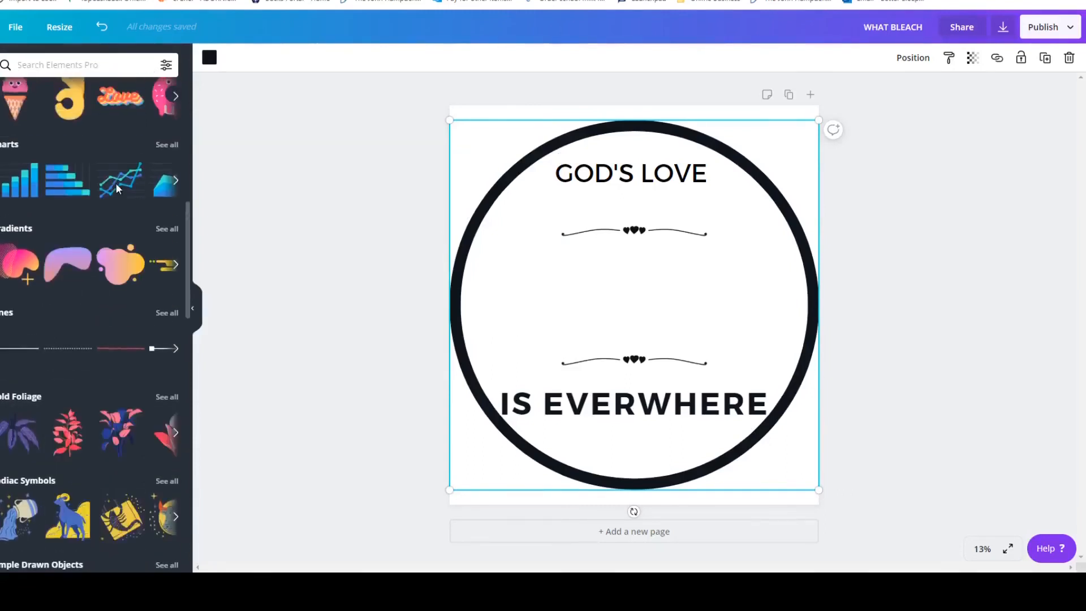
scroll(116, 182, up, 8)
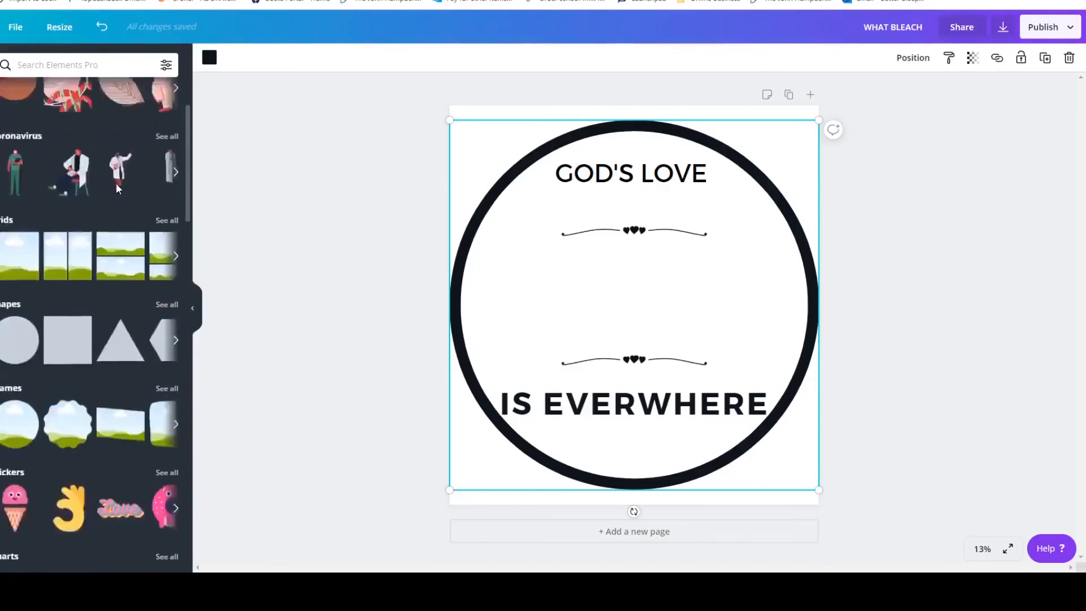
scroll(111, 181, down, 8)
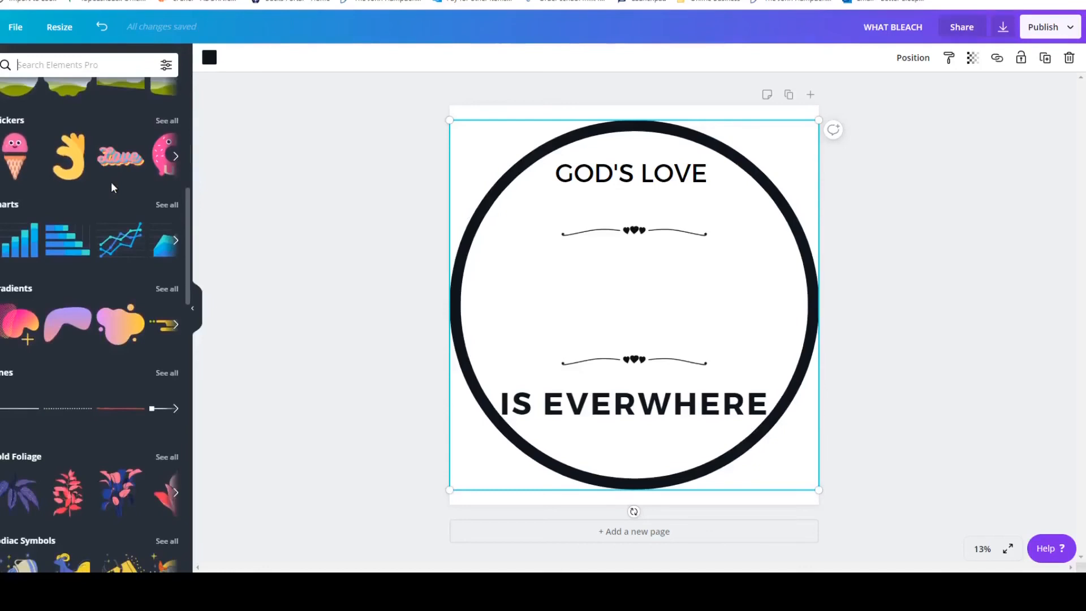
scroll(111, 182, down, 1)
scroll(111, 184, down, 4)
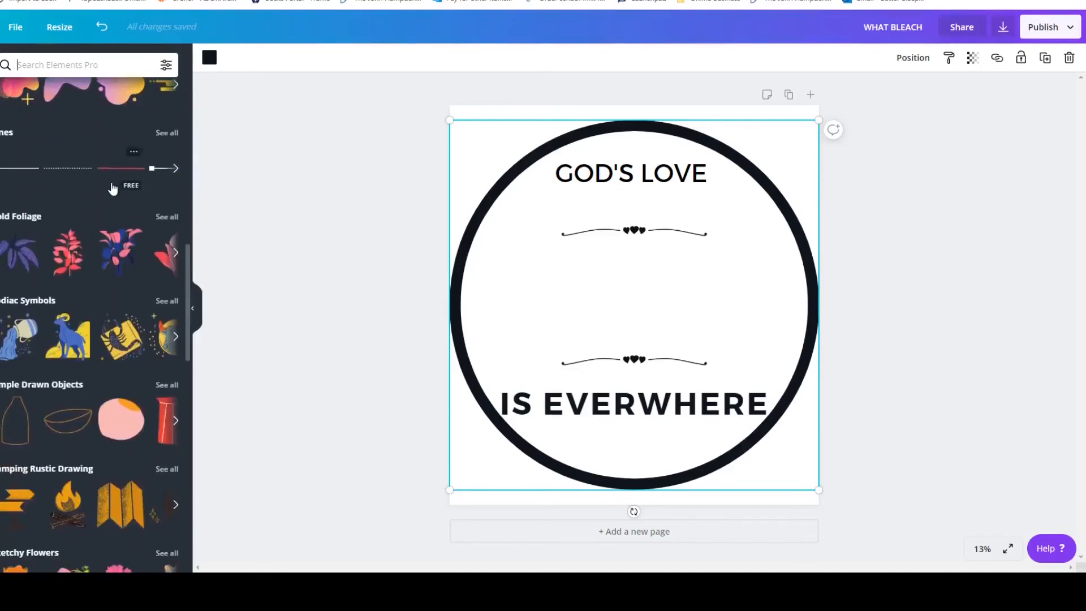
scroll(112, 188, down, 3)
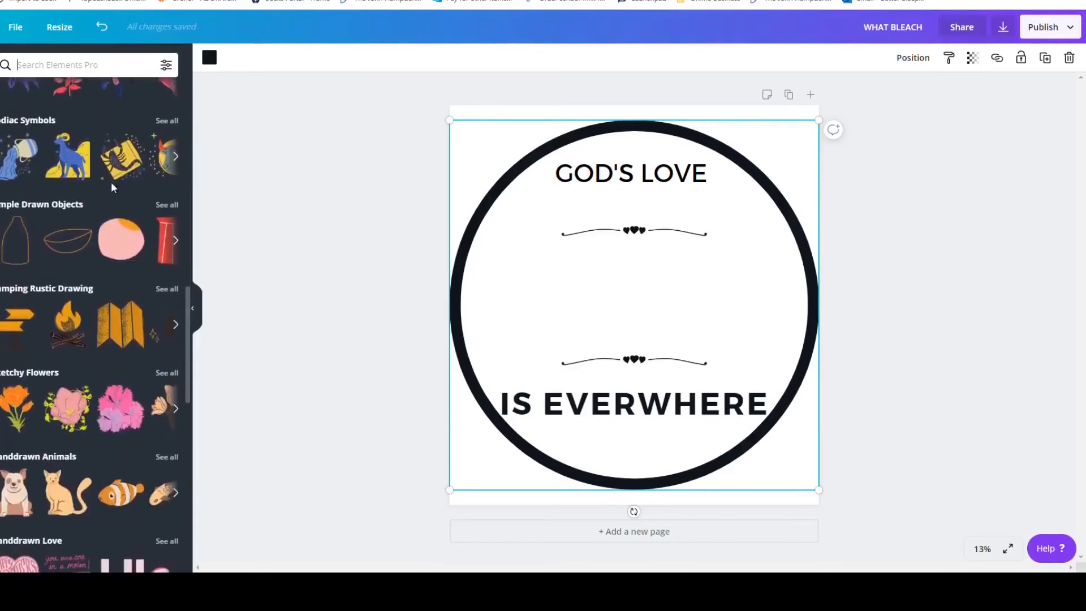
scroll(111, 182, down, 4)
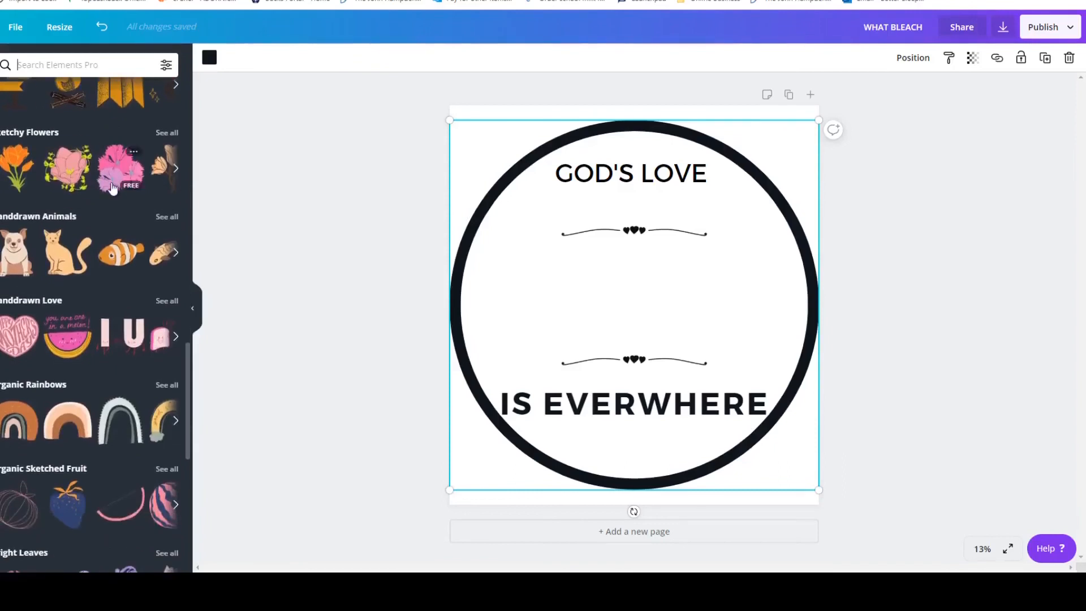
scroll(112, 189, down, 2)
scroll(112, 188, down, 3)
scroll(111, 181, down, 6)
scroll(112, 186, down, 3)
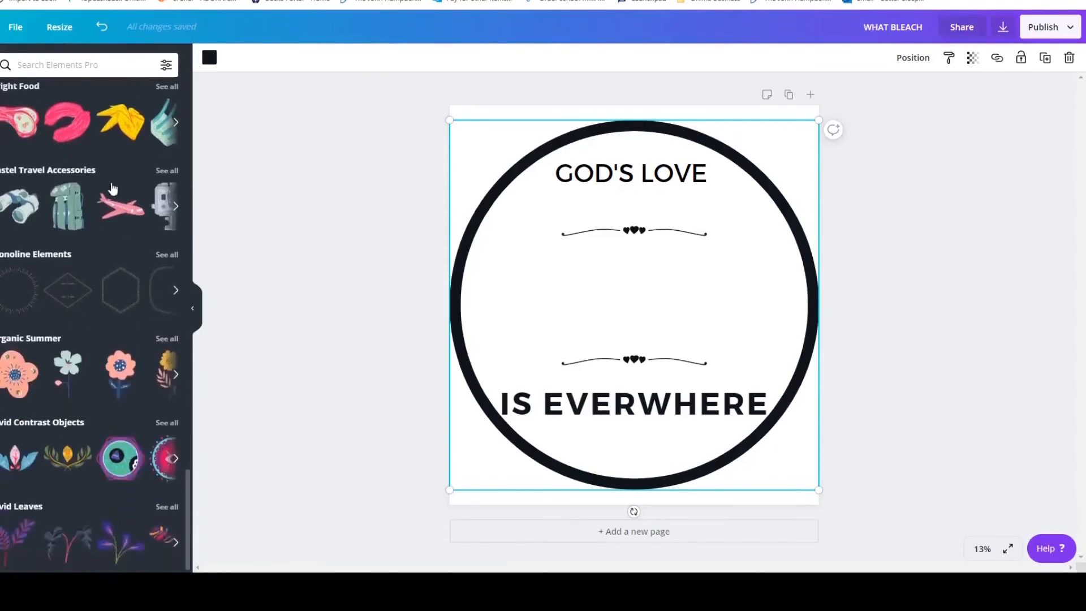
mouse_move(112, 189)
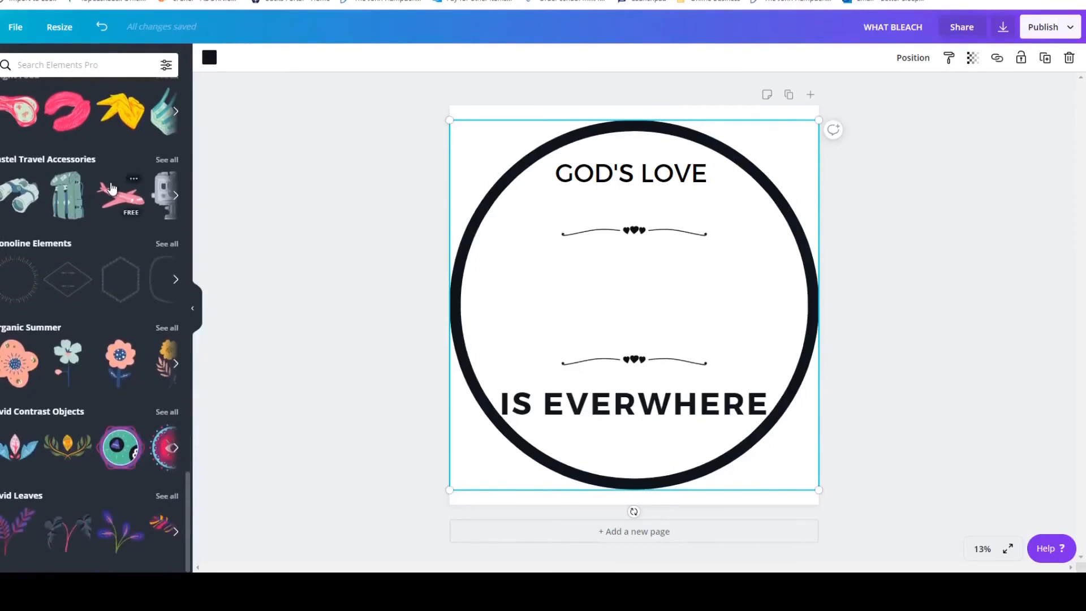
scroll(113, 193, up, 7)
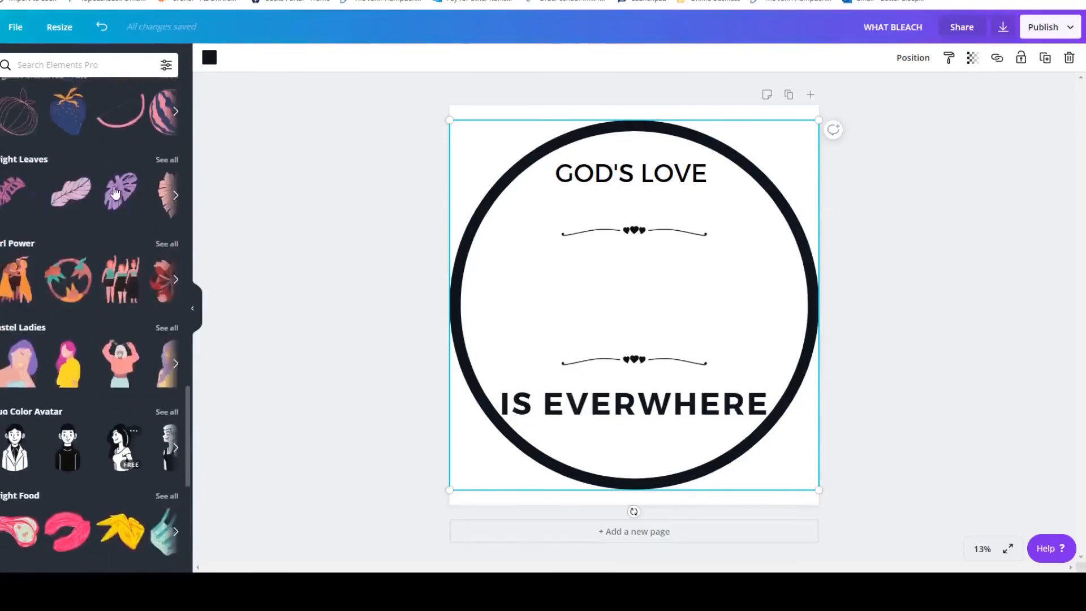
scroll(115, 192, up, 2)
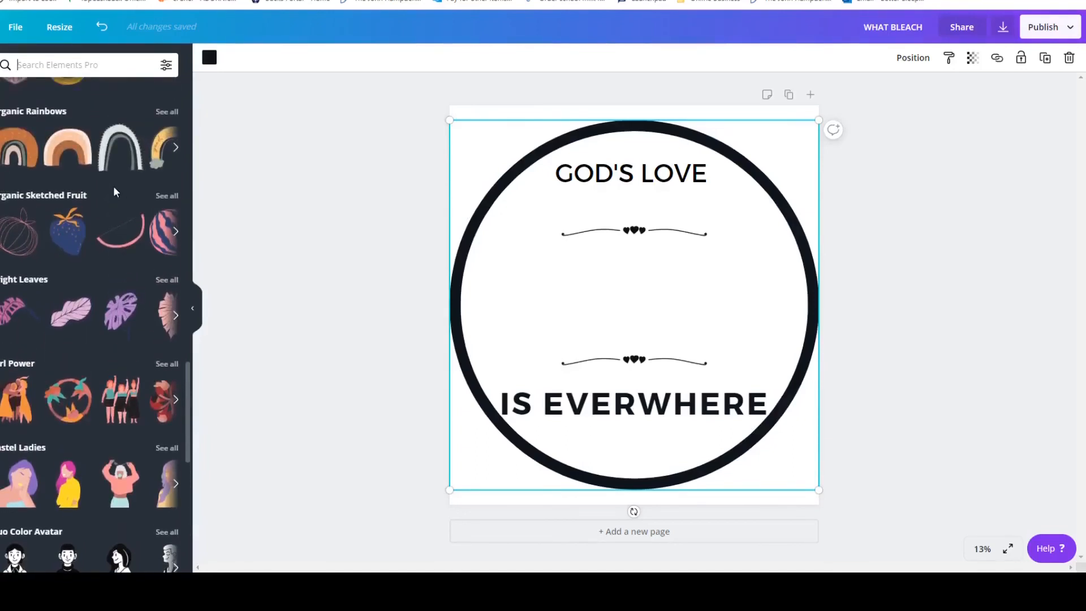
scroll(114, 193, up, 3)
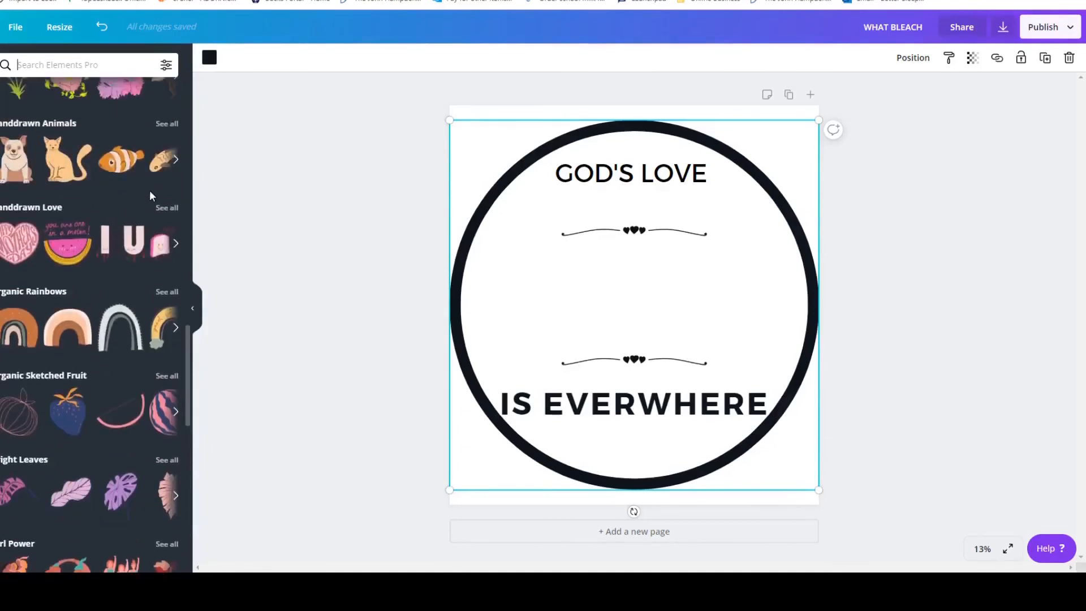
Insert the orange character hugging a heart from the Handdrawn Love collection and move it slightly up in the centre of the circle.
click(158, 208)
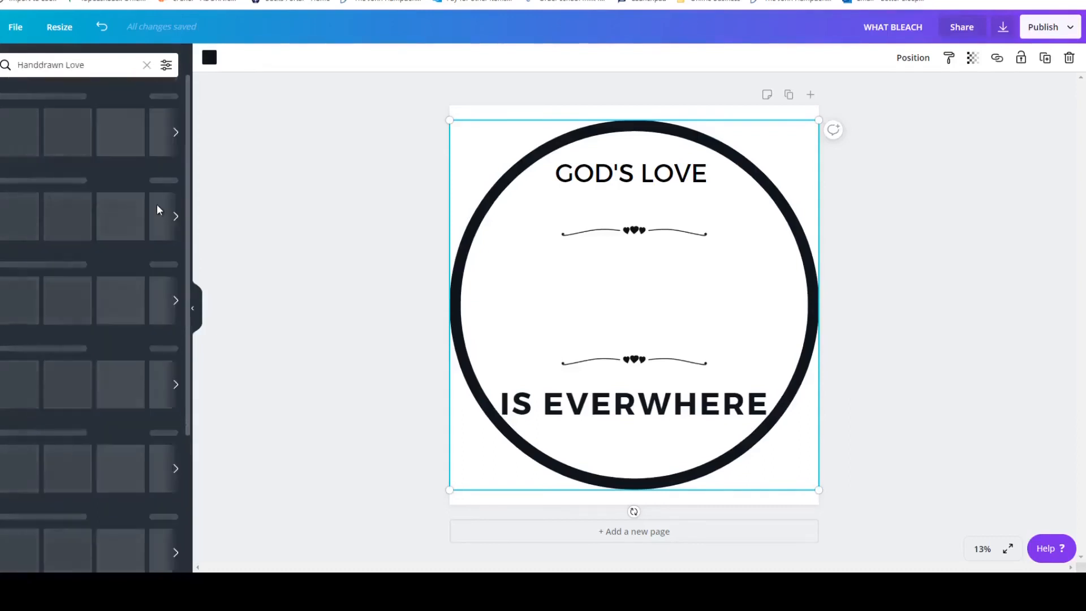
scroll(158, 198, down, 15)
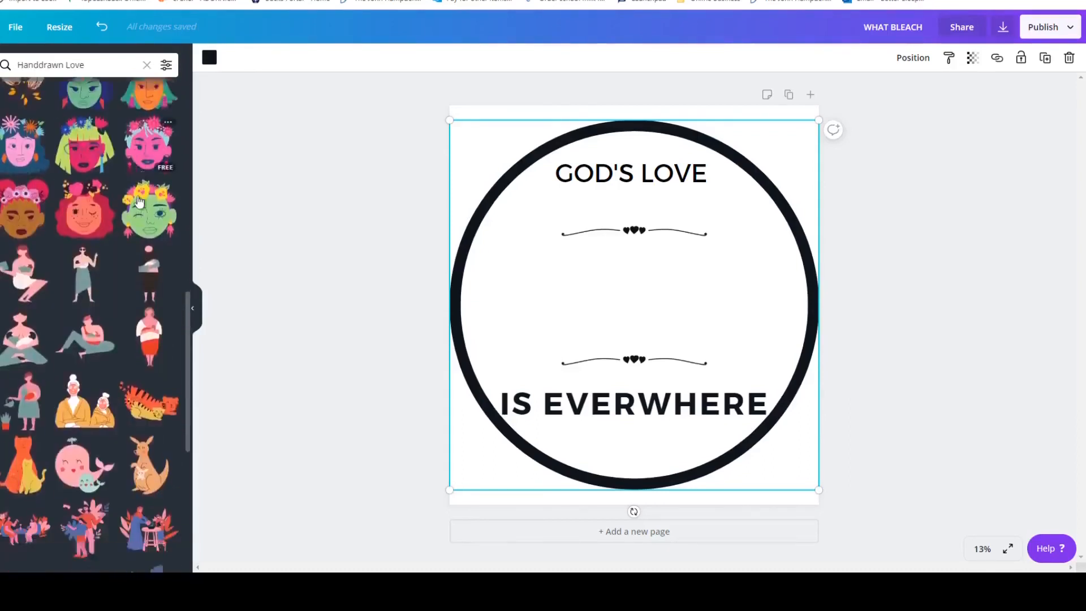
scroll(138, 201, down, 10)
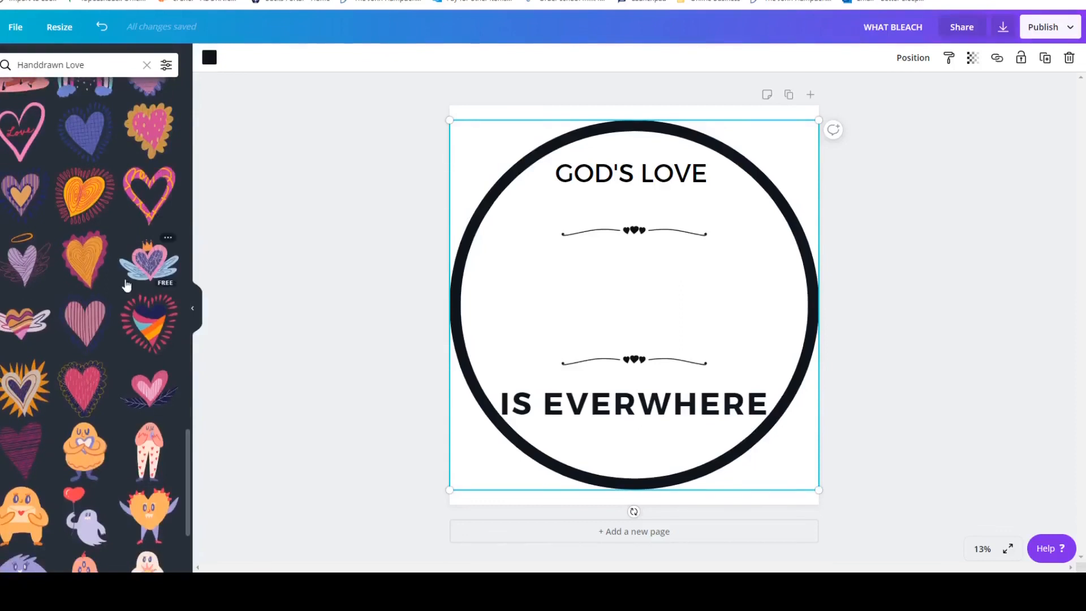
scroll(126, 285, up, 2)
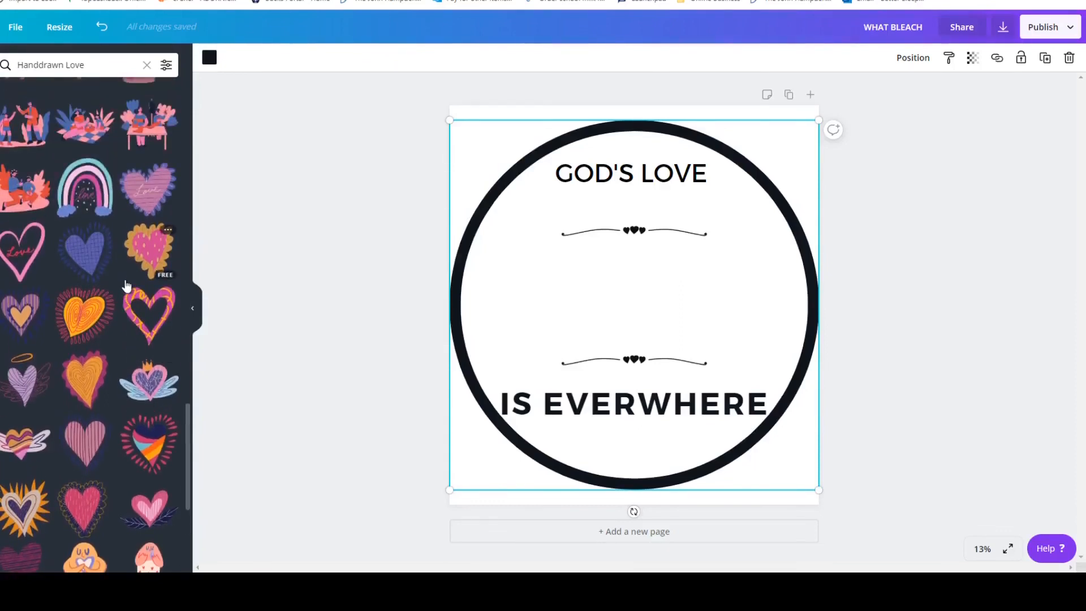
scroll(126, 284, down, 4)
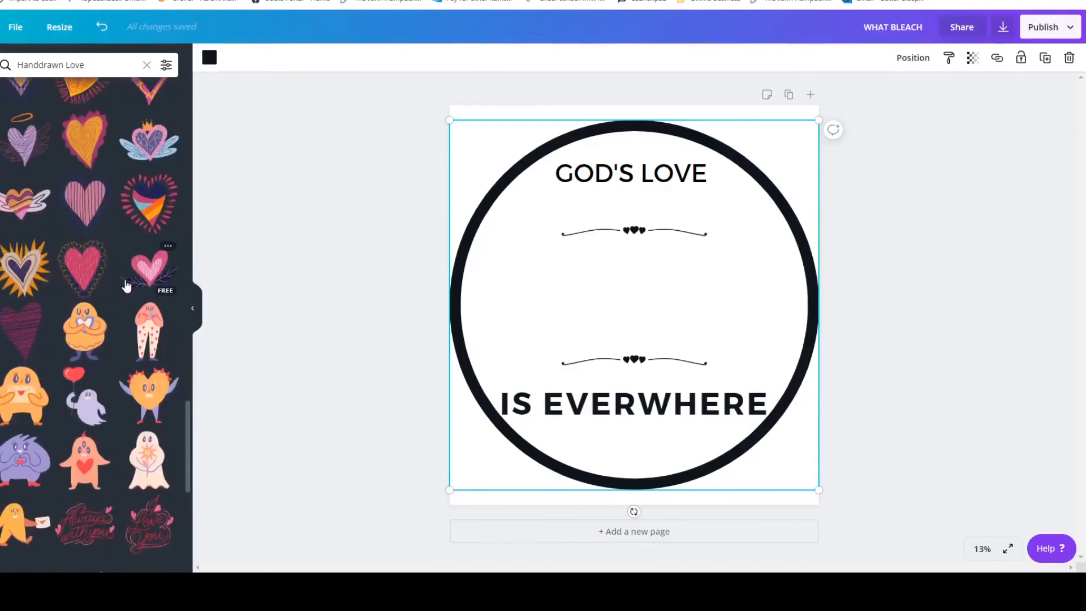
scroll(126, 284, up, 3)
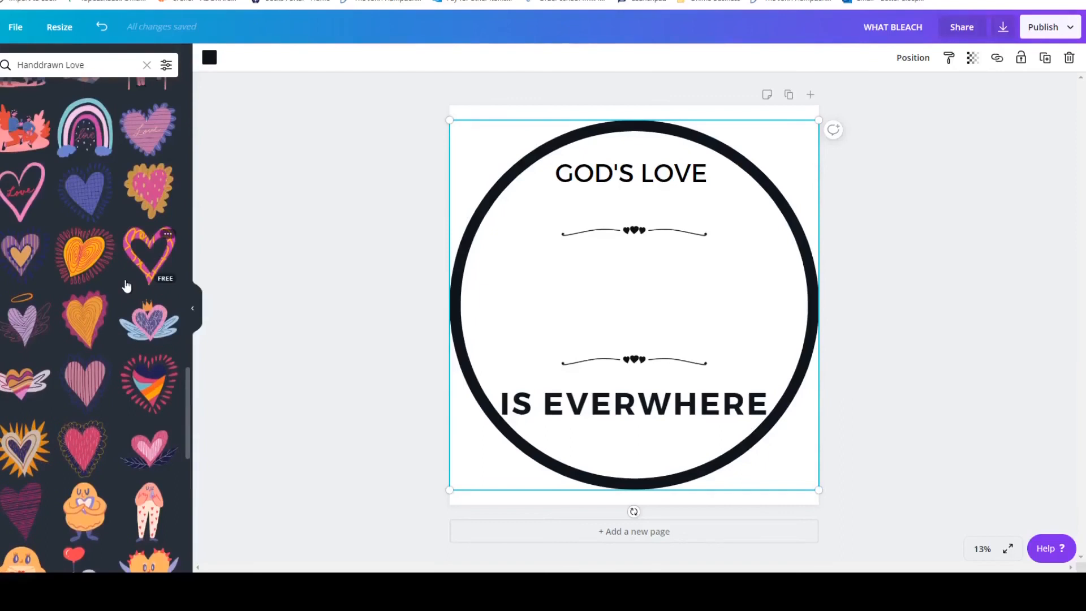
scroll(126, 284, down, 2)
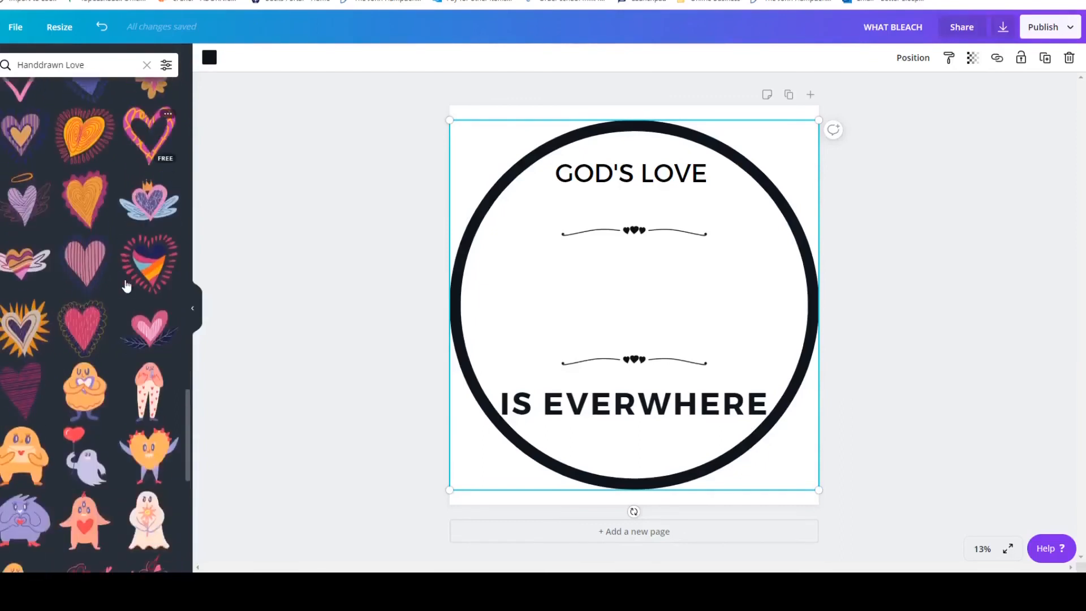
click(77, 375)
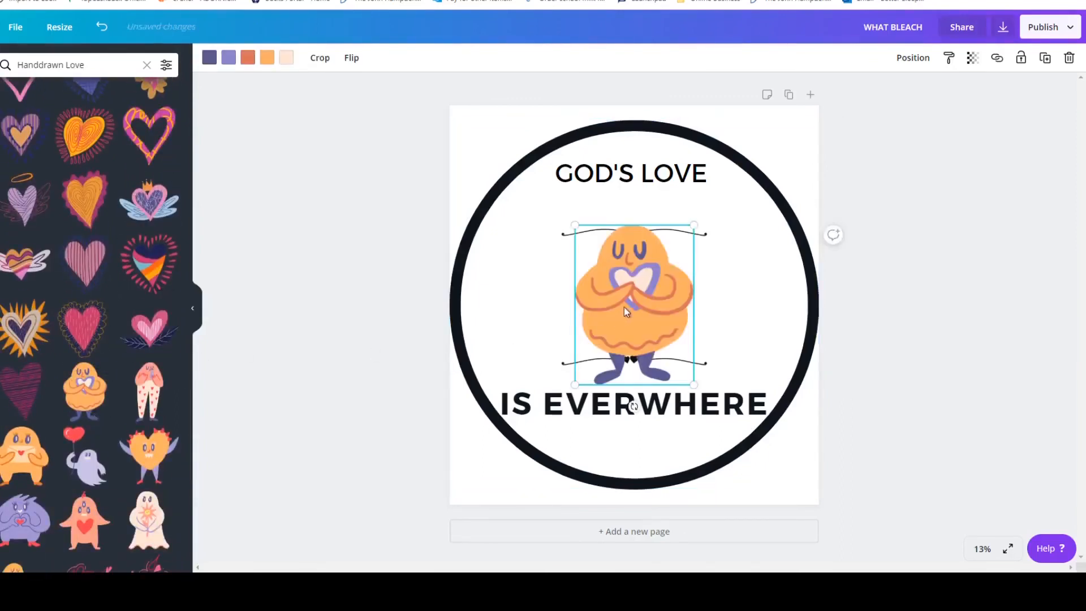
drag(638, 304, 639, 283)
click(871, 263)
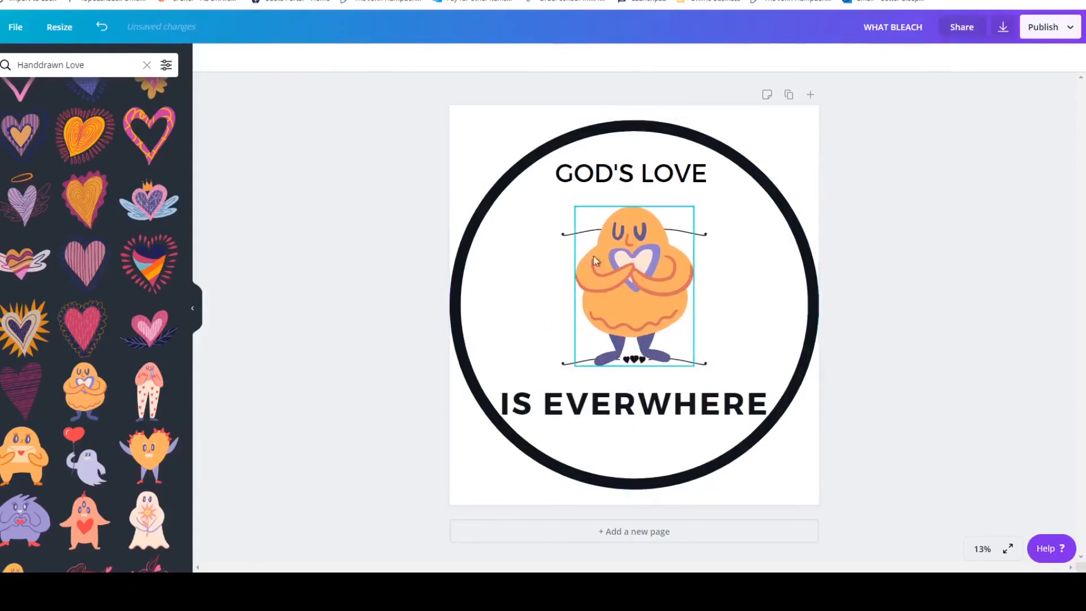
Move the upper heart divider up beneath "GOD'S LOVE" and the lower one down between the character's feet and "IS EVERWHERE".
click(563, 229)
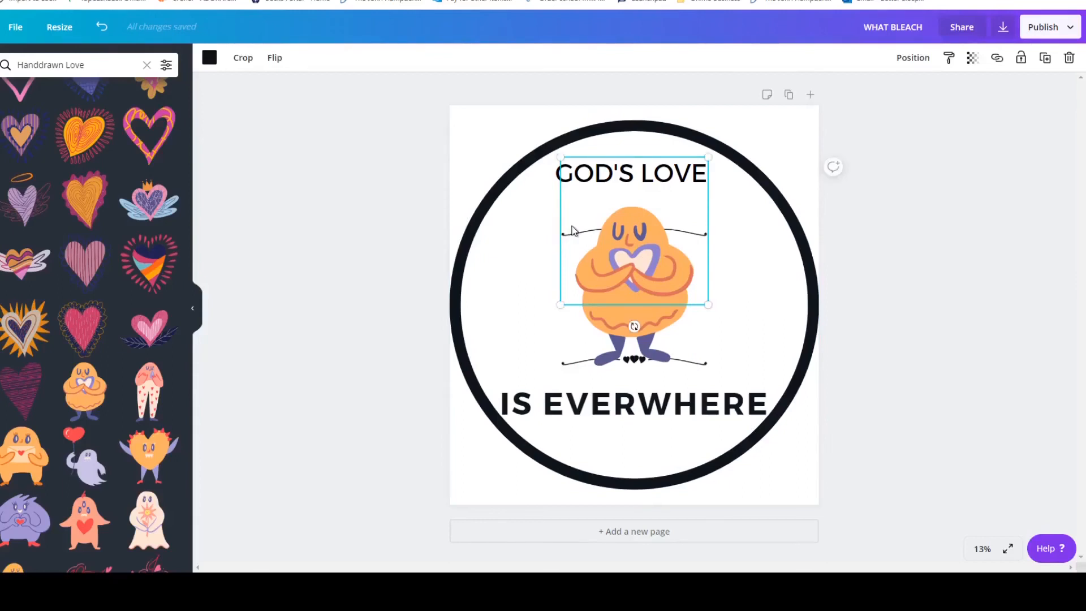
drag(573, 230, 570, 192)
click(908, 250)
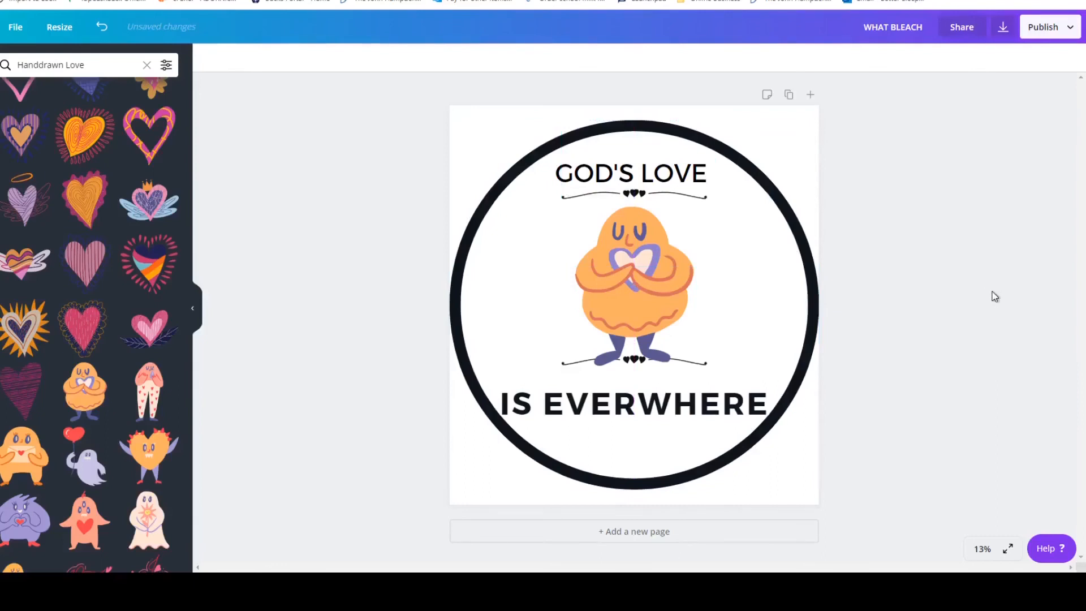
click(569, 367)
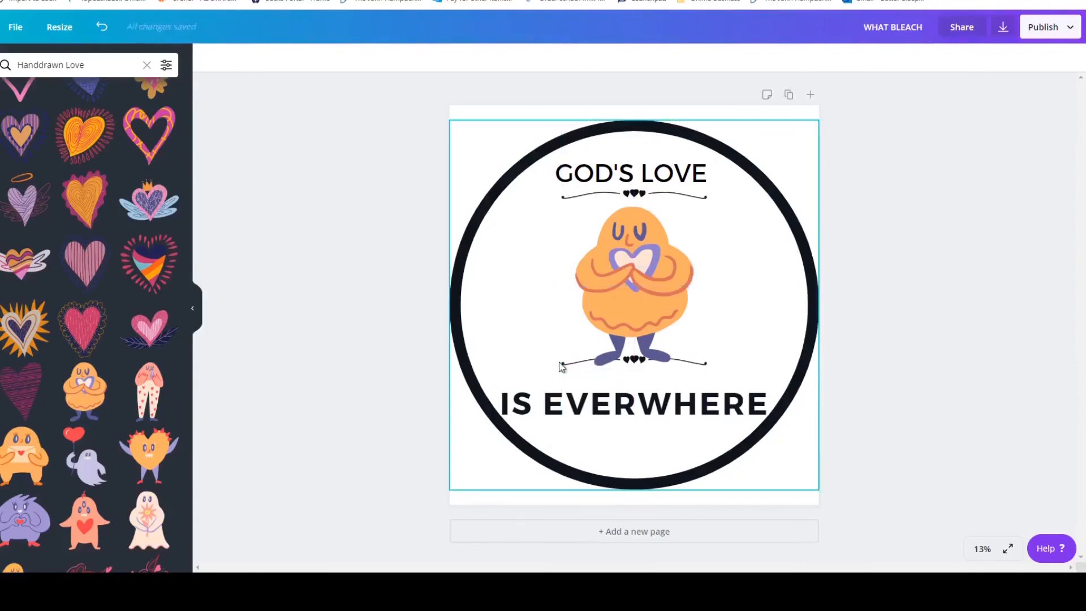
click(567, 371)
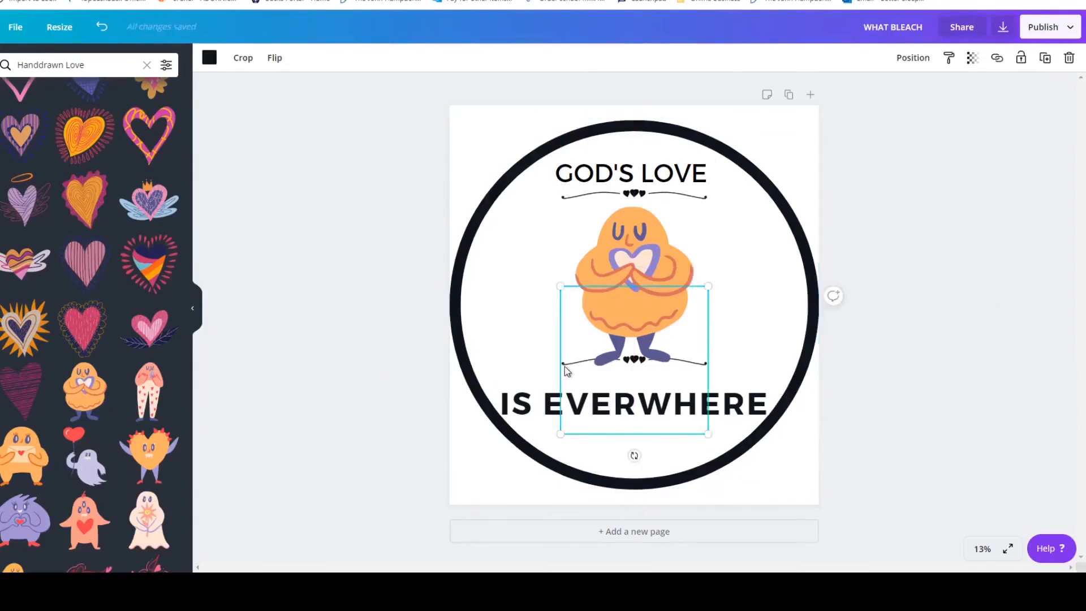
drag(567, 373, 565, 382)
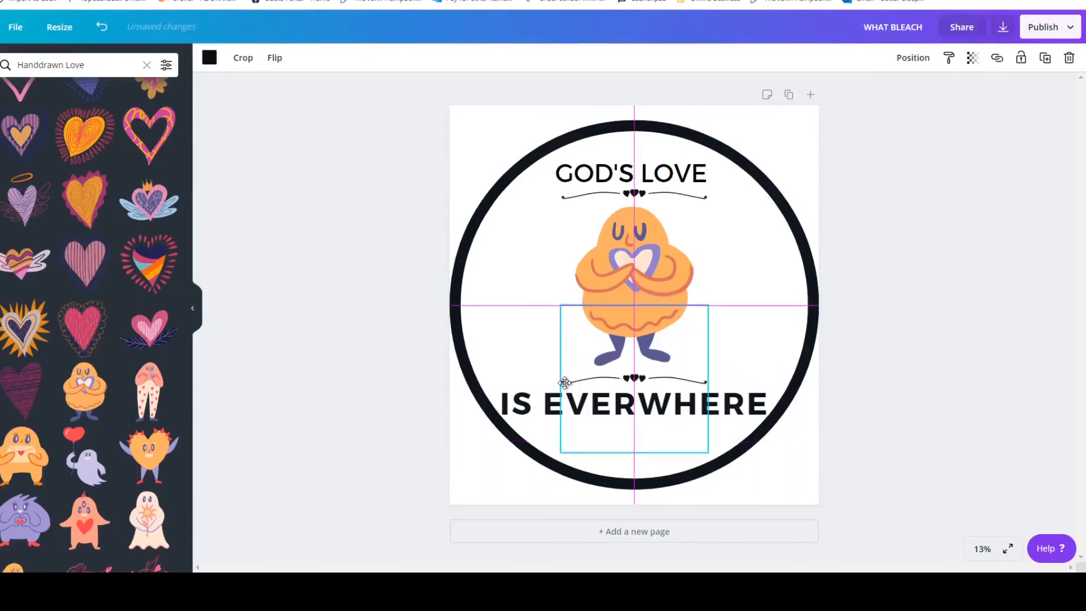
Enlarge the "GOD'S LOVE" text to font size 300 to match the "IS EVERWHERE" text.
click(577, 172)
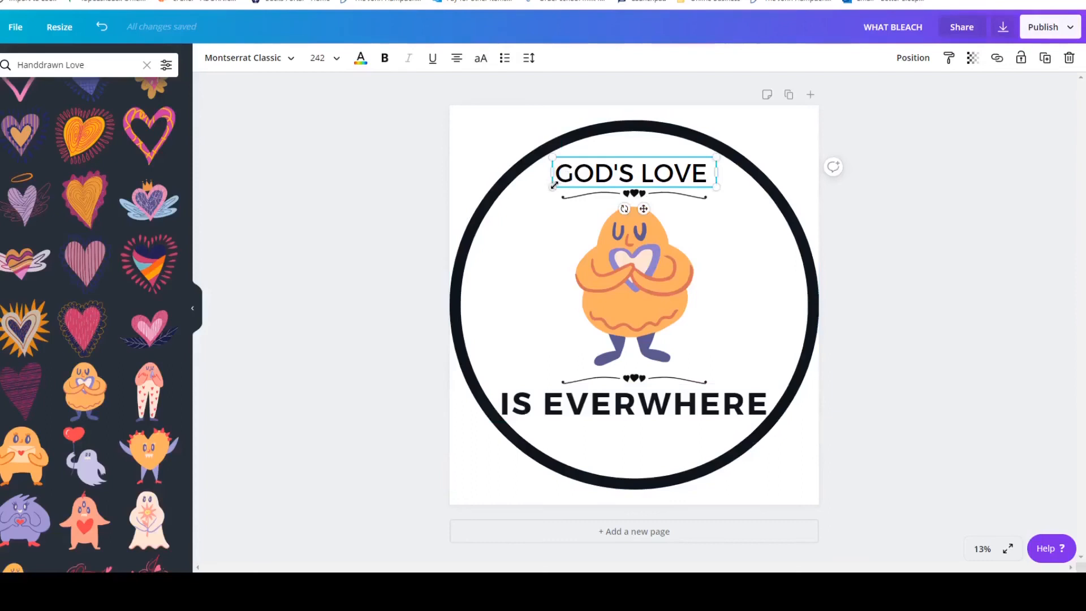
drag(554, 185, 513, 195)
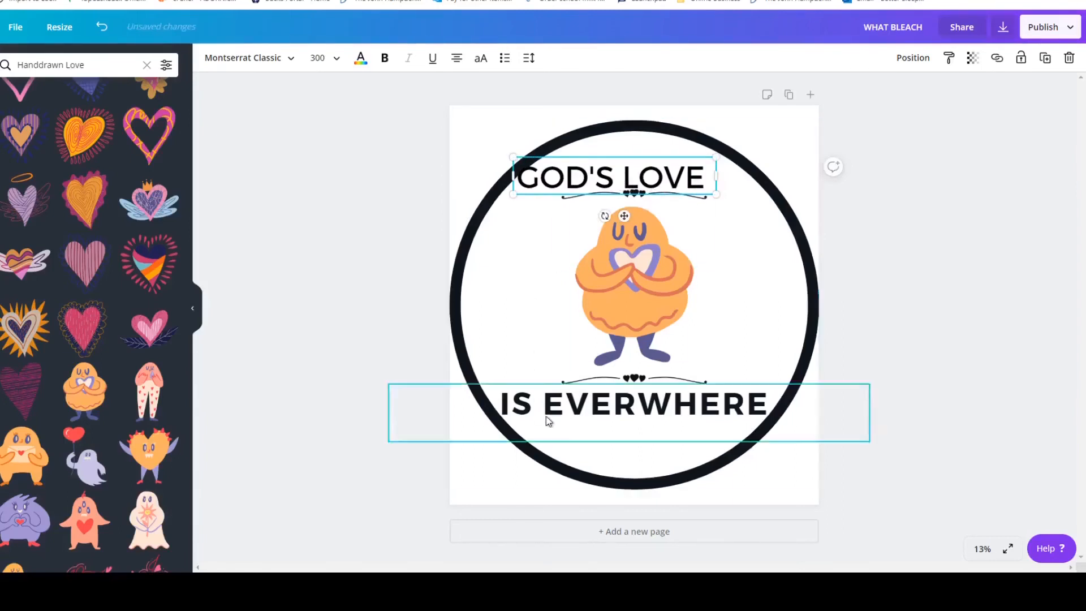
click(611, 402)
click(555, 428)
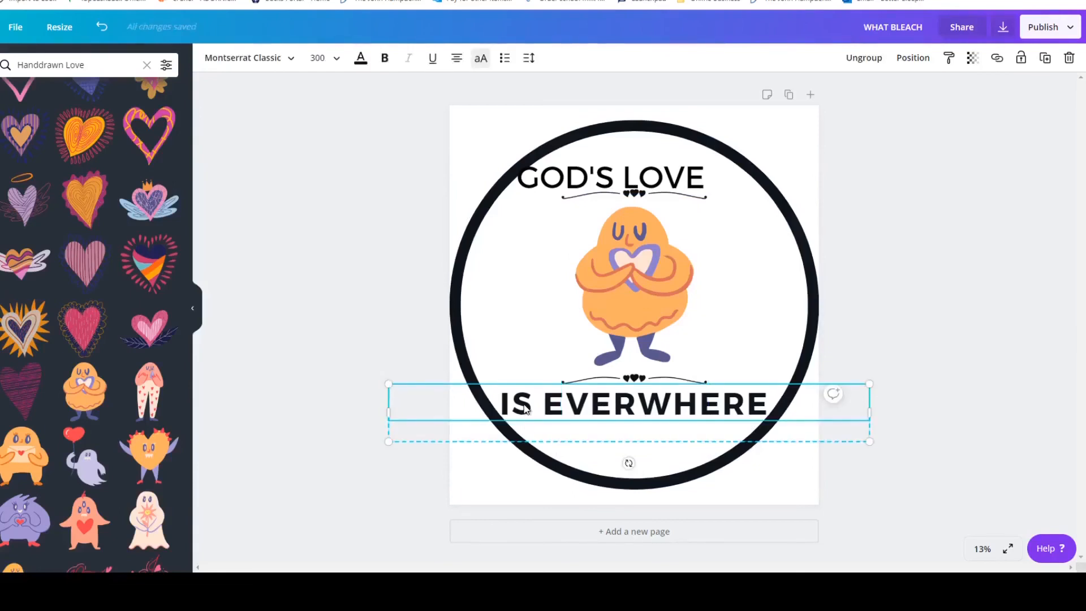
Make the "GOD'S LOVE" text bold and move it slightly up and right, centred above the upper heart divider.
click(565, 192)
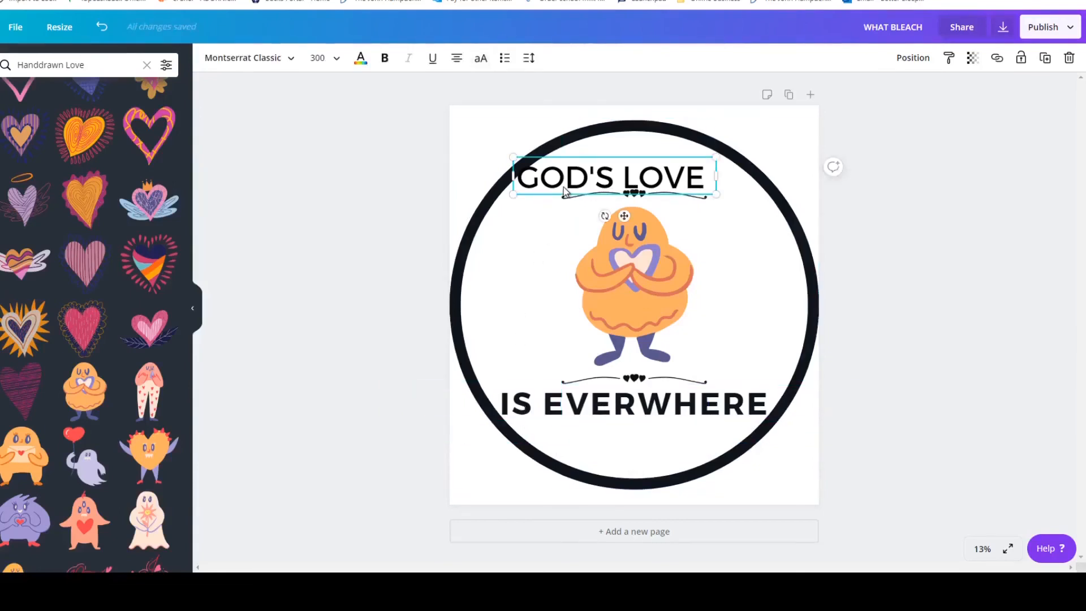
click(365, 62)
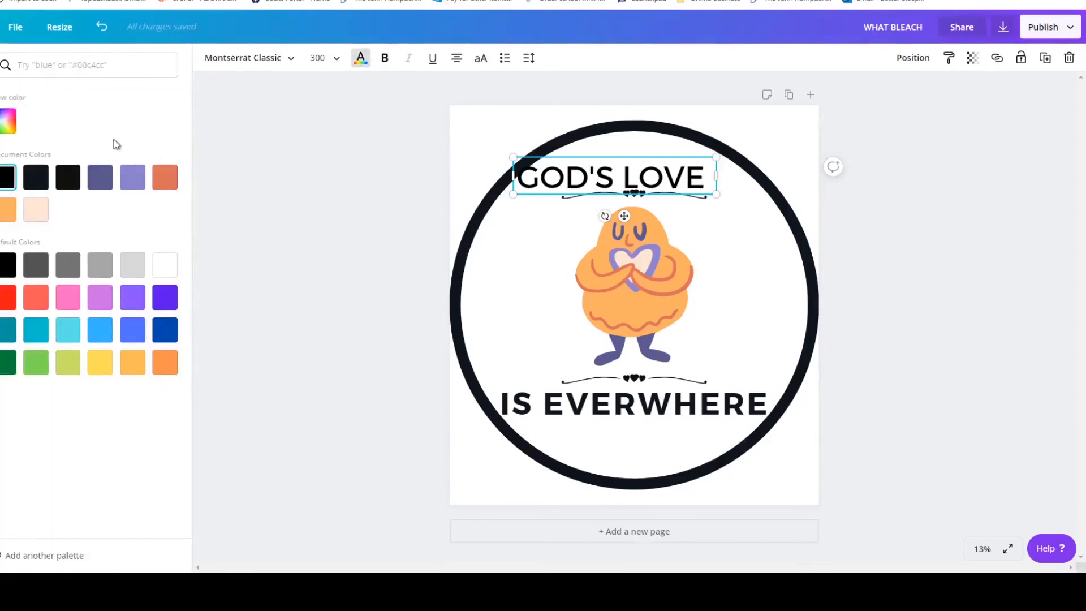
click(28, 181)
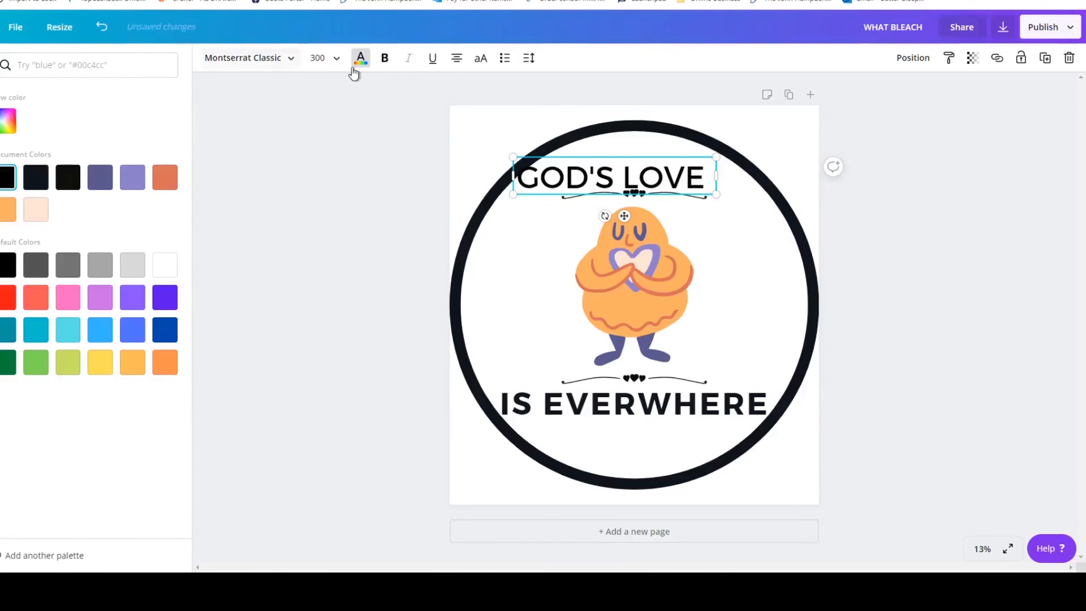
click(385, 59)
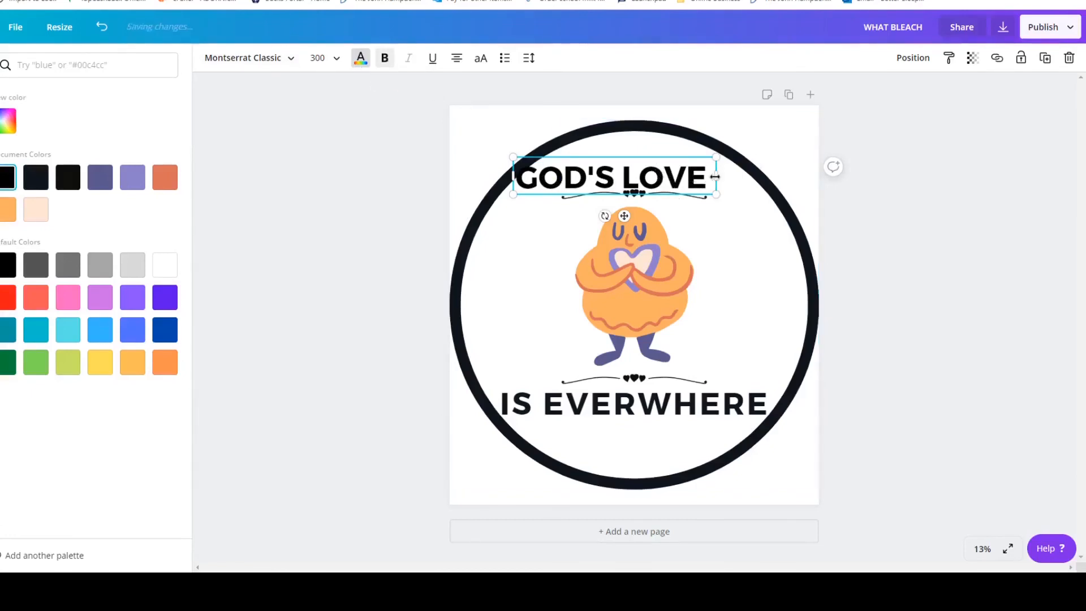
click(670, 138)
drag(623, 187, 643, 176)
click(1067, 177)
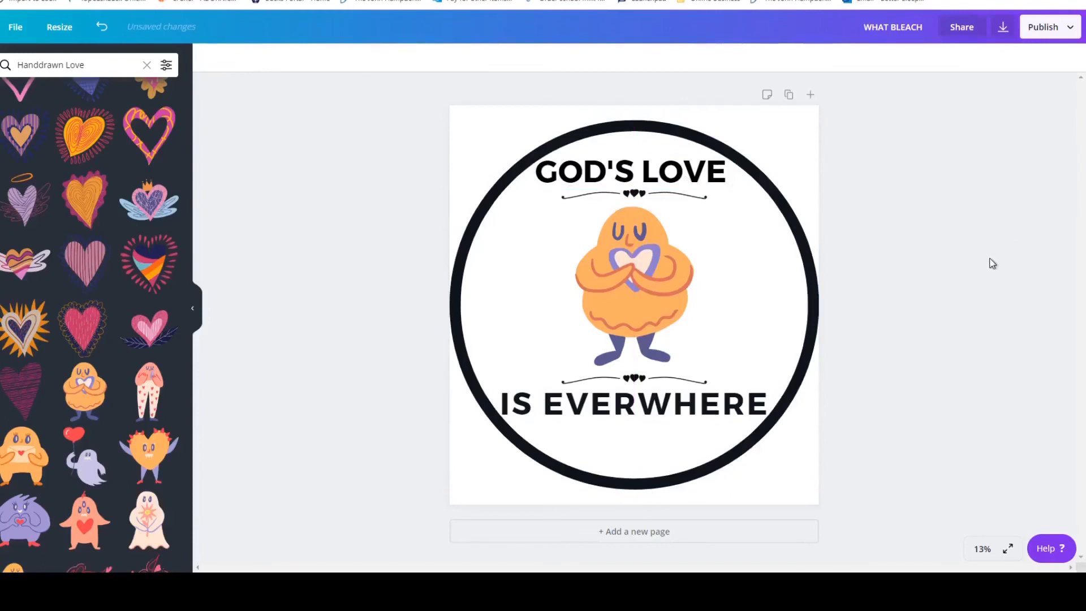
Download the black version of the design as a PNG with a transparent background and return to editing.
click(1044, 27)
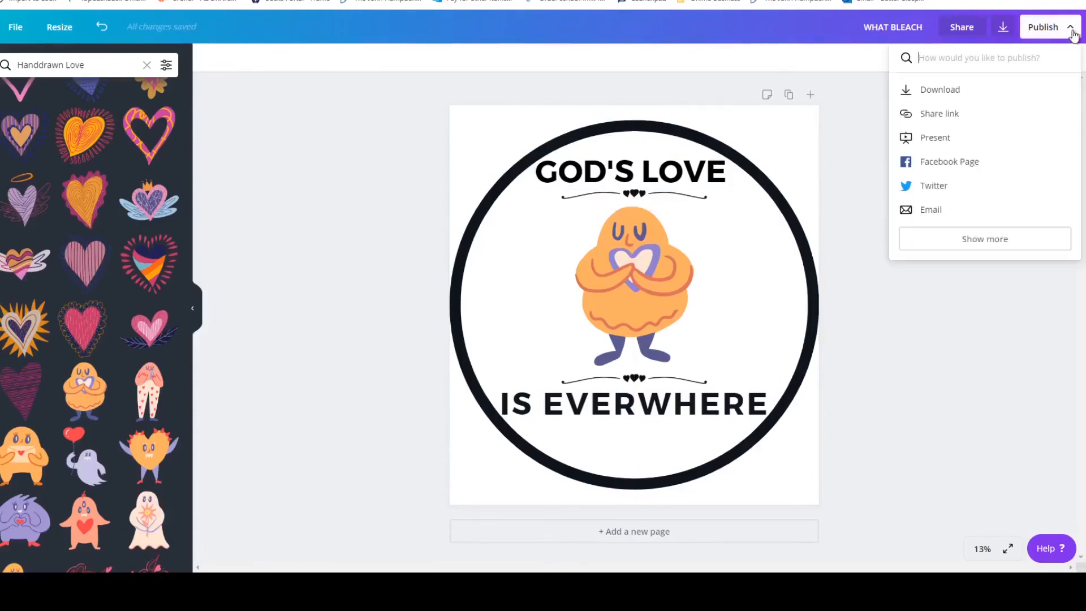
click(957, 91)
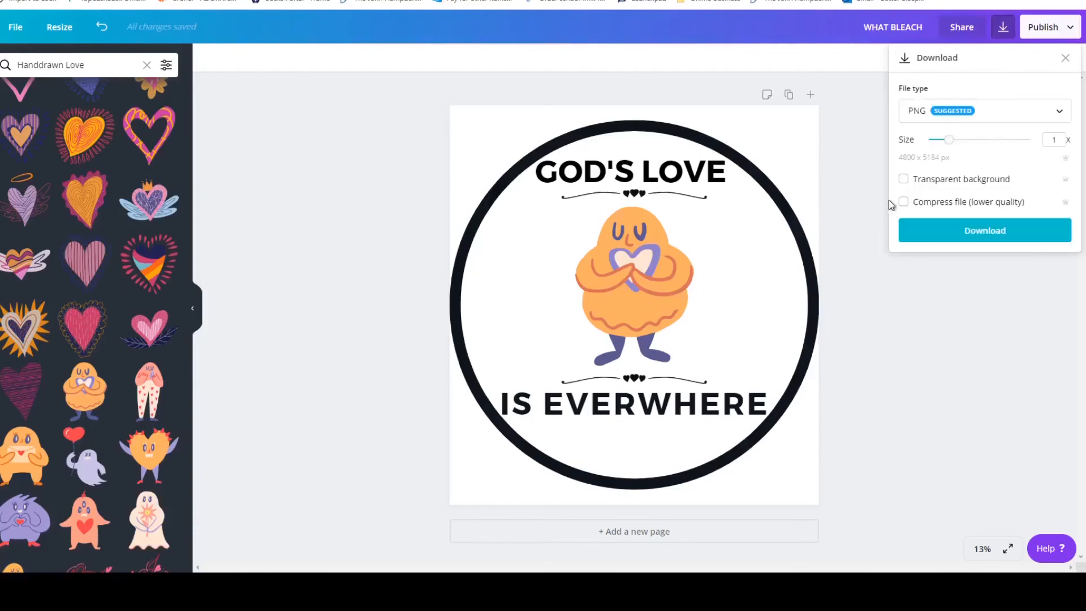
click(903, 179)
click(992, 237)
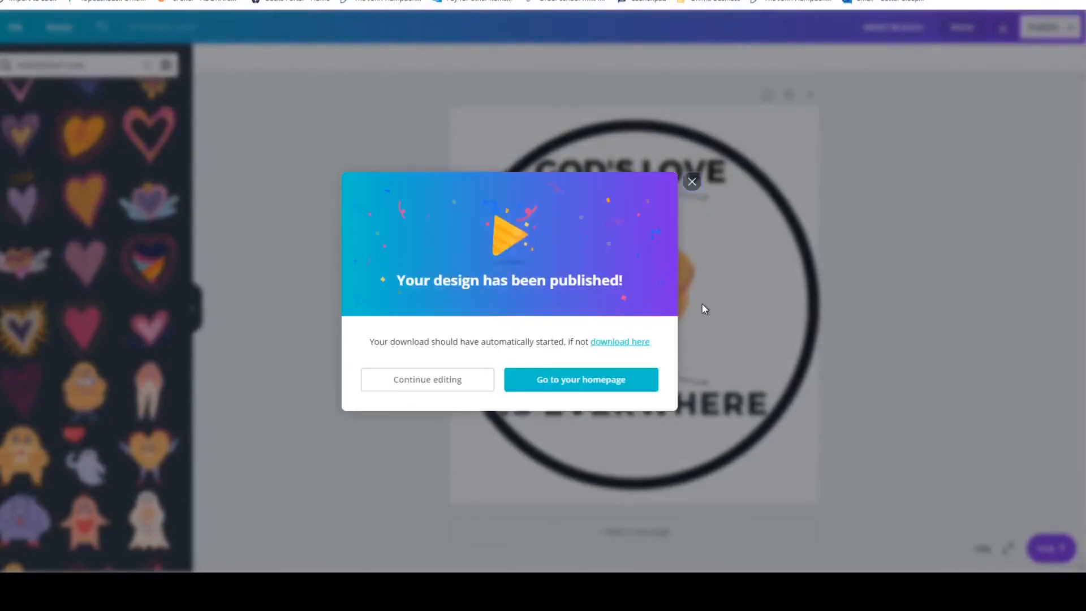
click(236, 146)
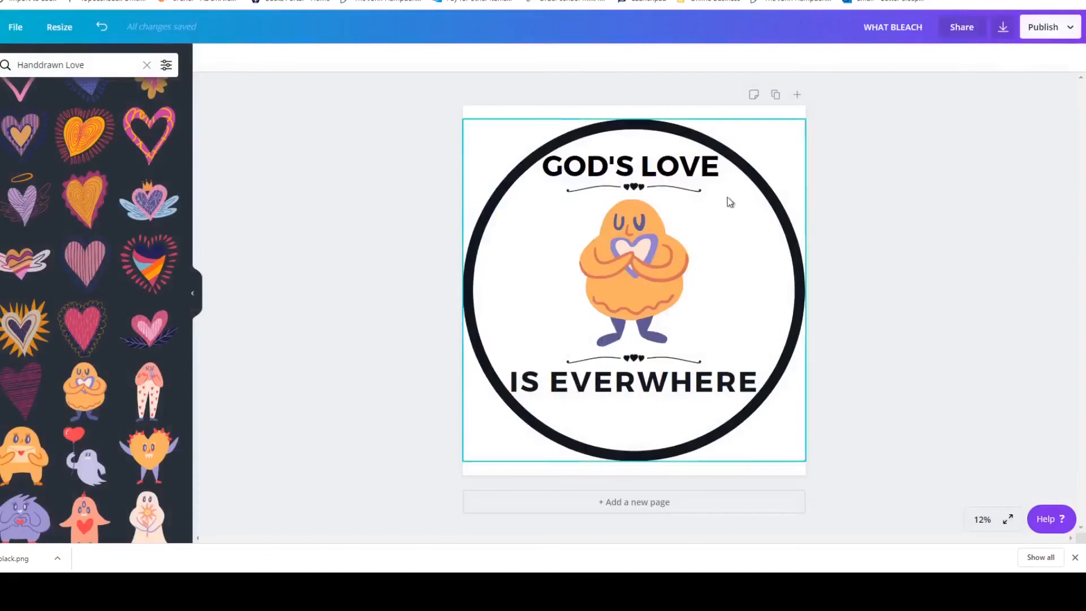
Change the colour of the circle outline to white.
click(615, 175)
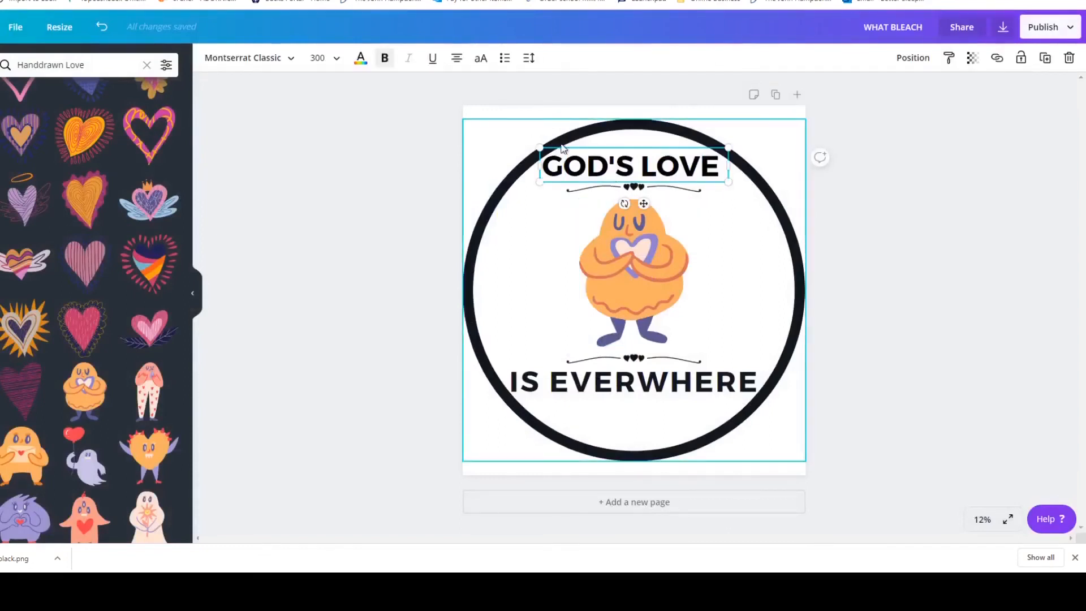
click(499, 138)
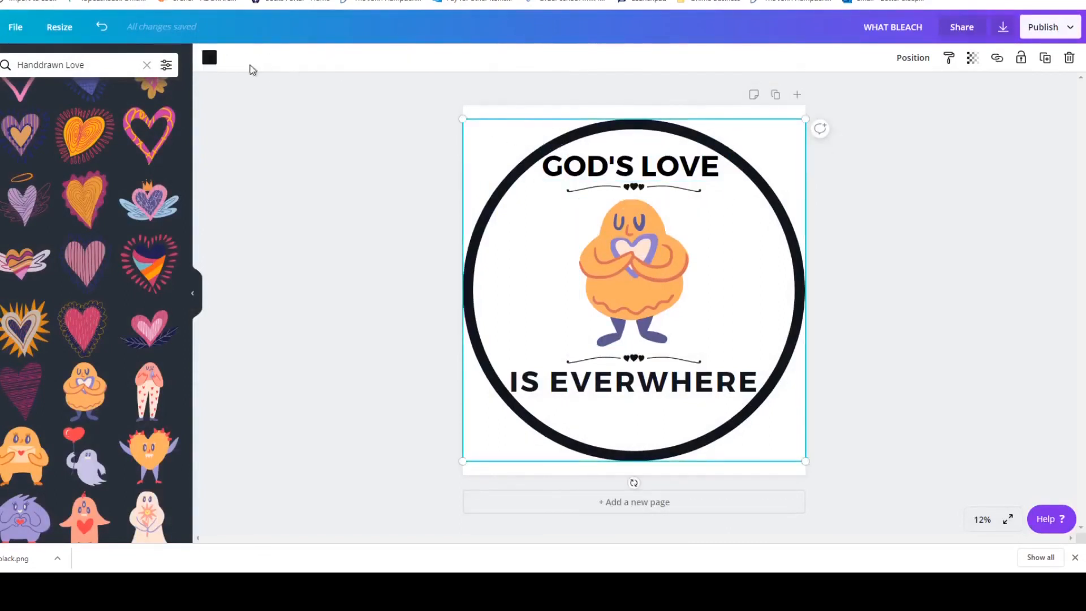
click(209, 57)
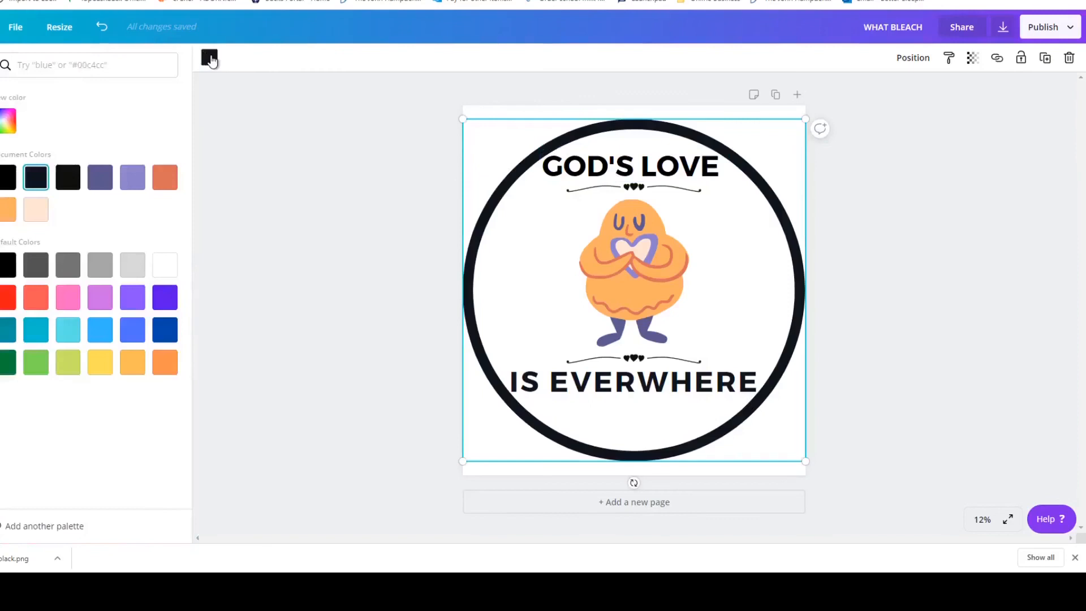
click(164, 266)
Recolour the "GOD'S LOVE" text and the heart divider beneath it white.
click(583, 177)
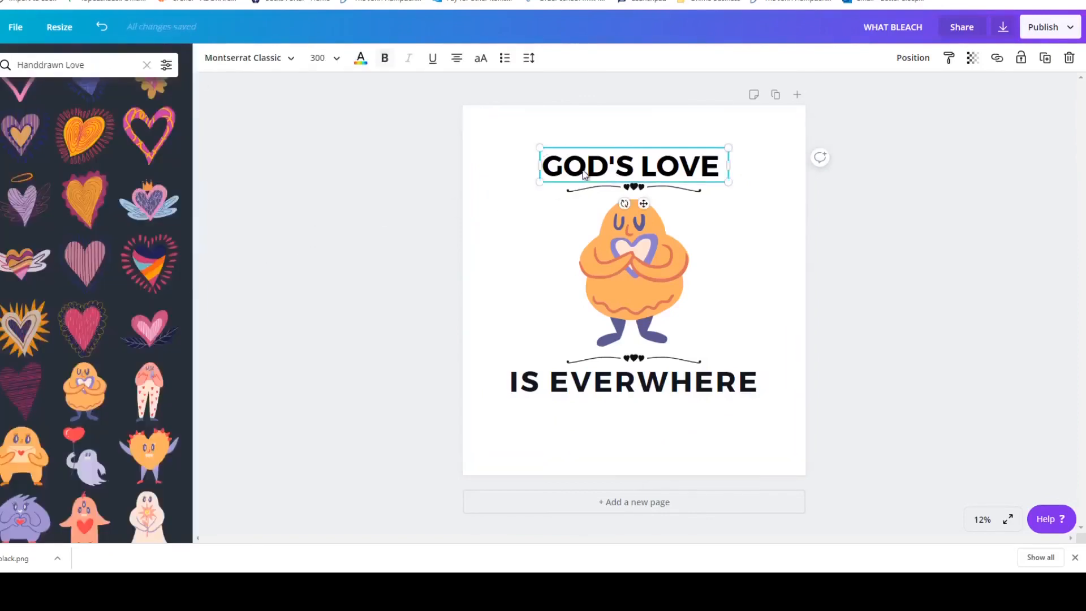
click(361, 60)
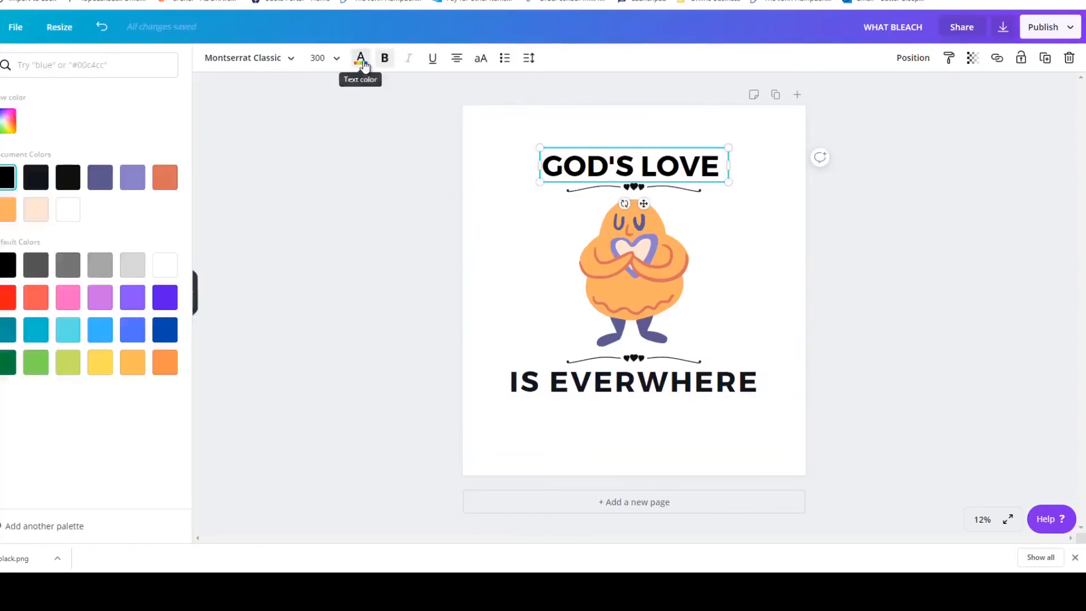
click(160, 272)
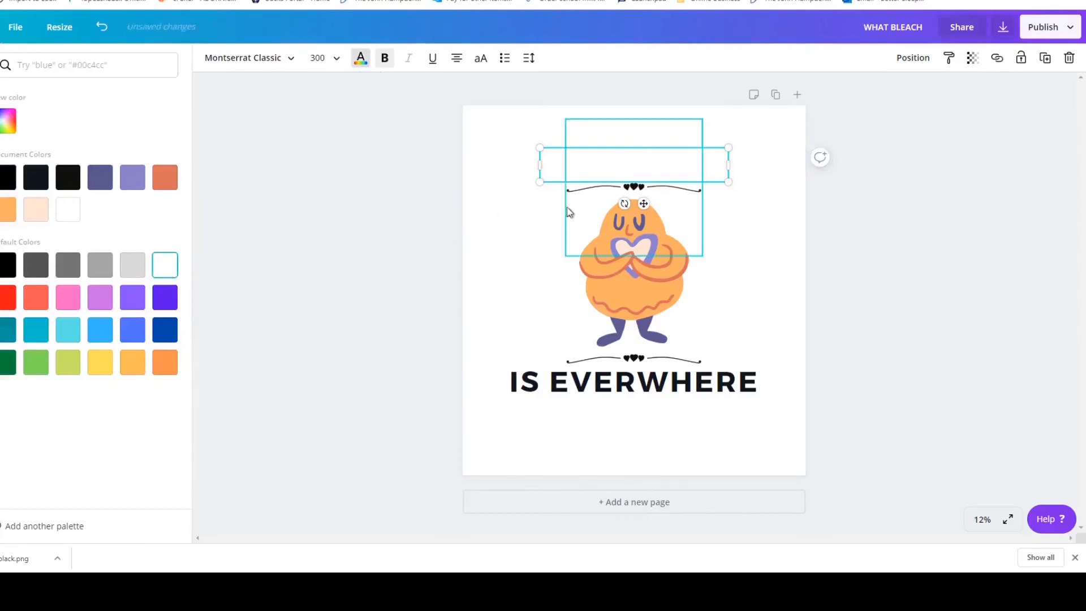
click(585, 195)
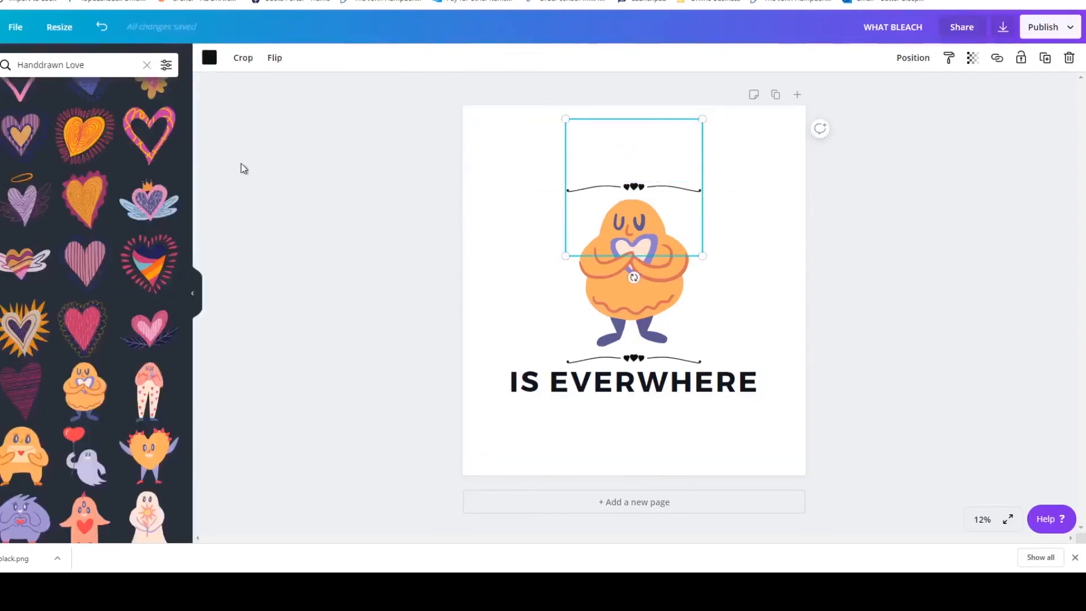
click(209, 59)
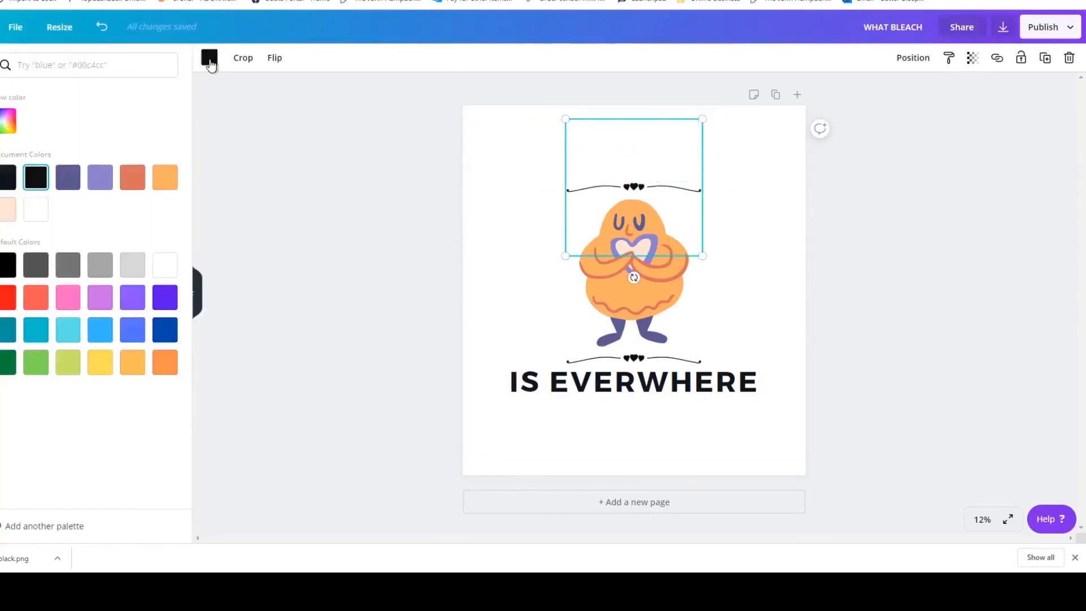
click(161, 264)
Recolour the "IS EVERWHERE" text and the heart divider above it white, and clear the selection.
click(540, 390)
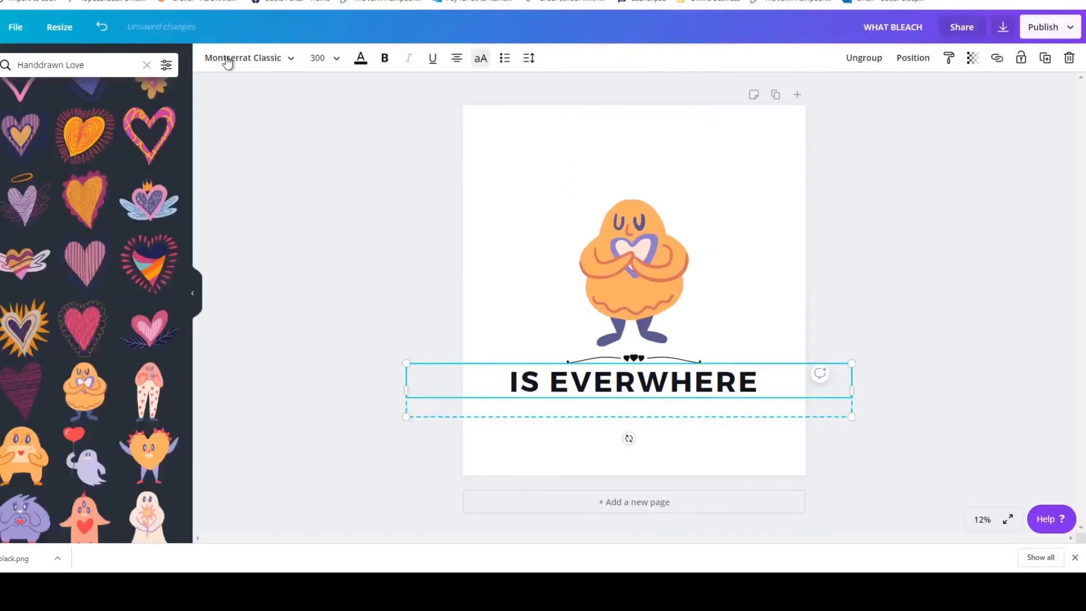
click(361, 60)
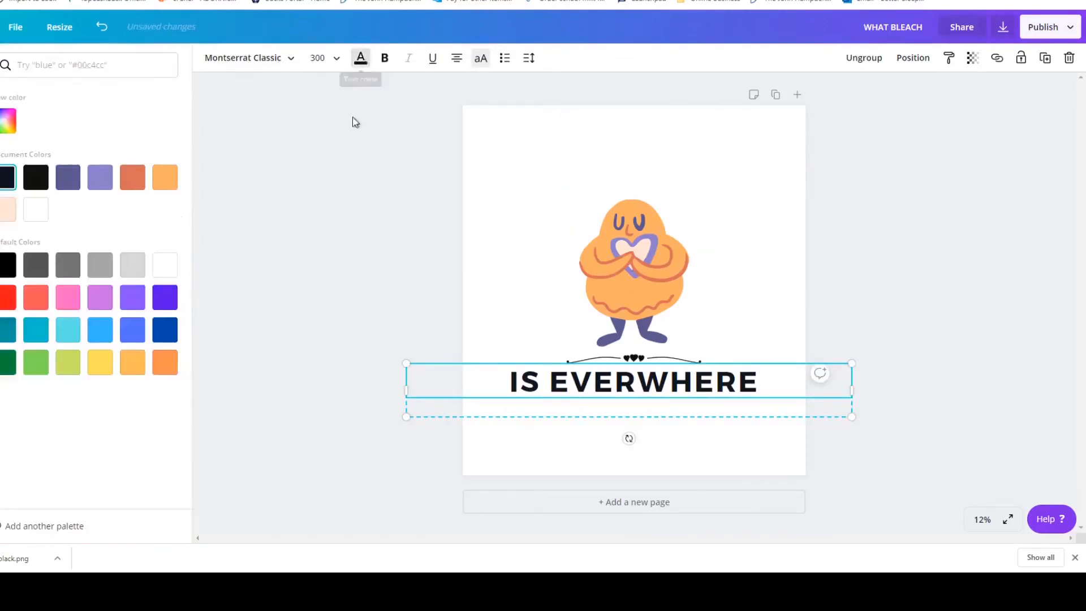
click(165, 265)
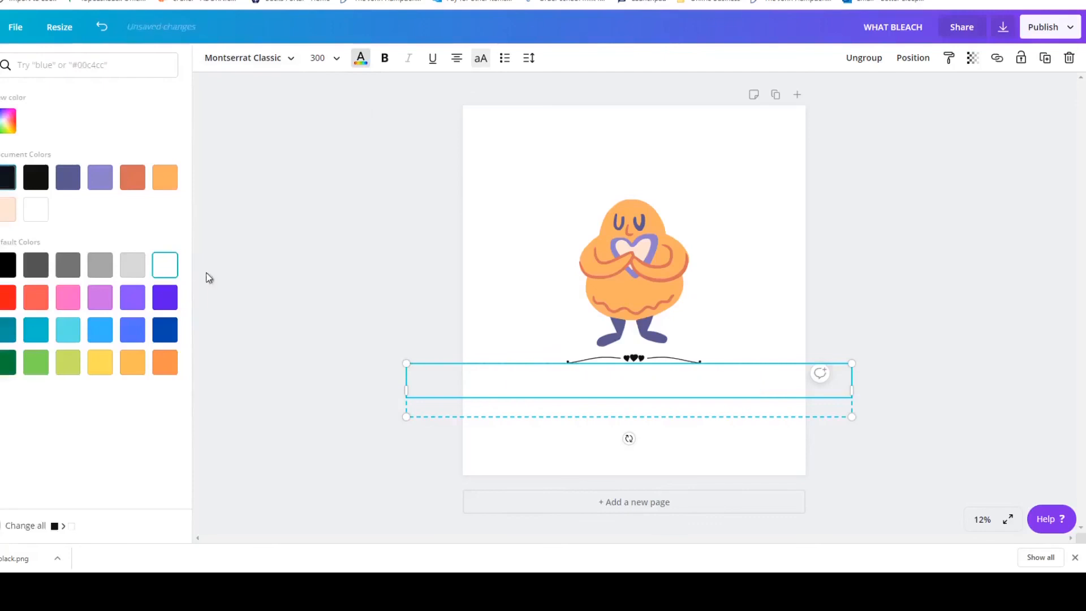
click(646, 365)
click(210, 58)
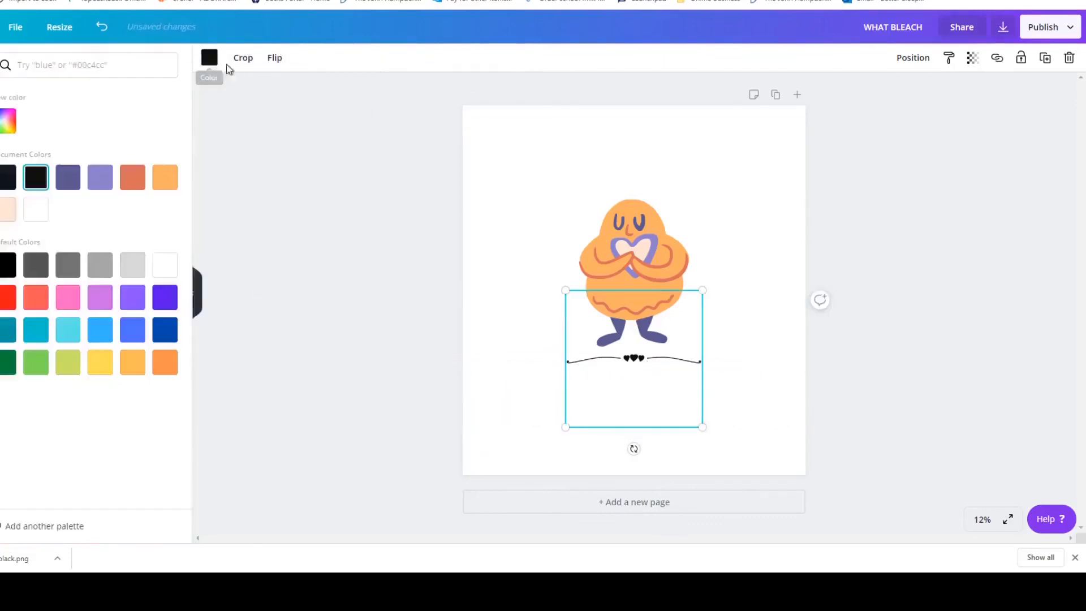
click(164, 265)
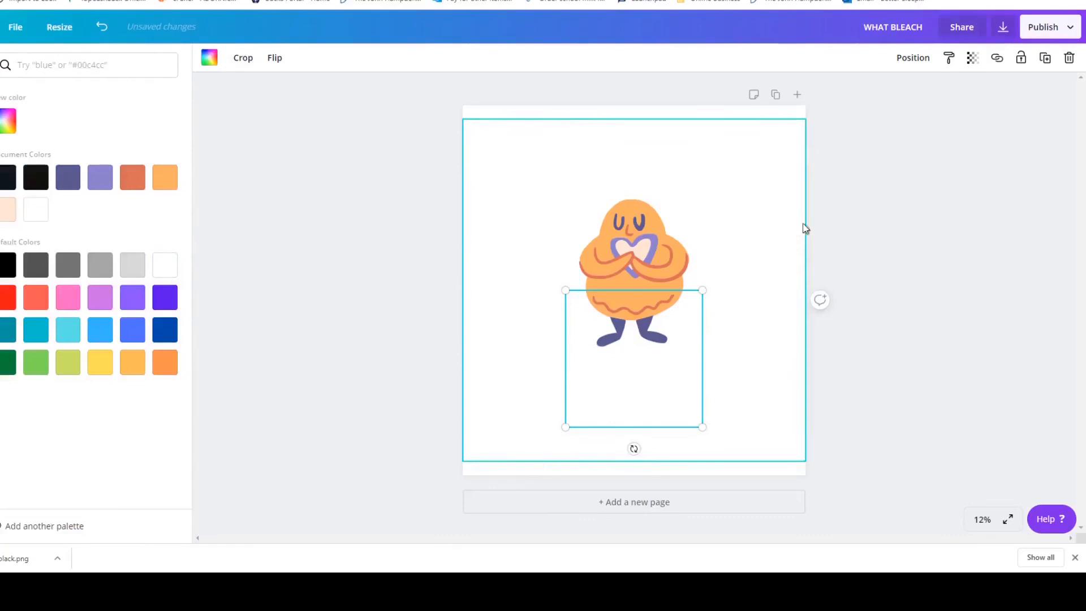
click(926, 213)
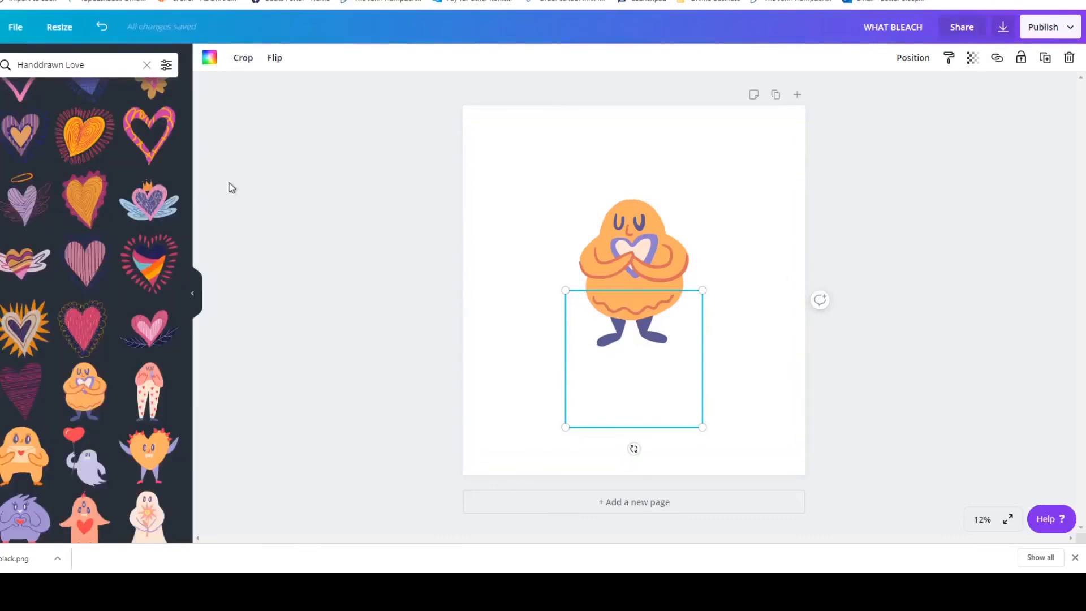
click(309, 164)
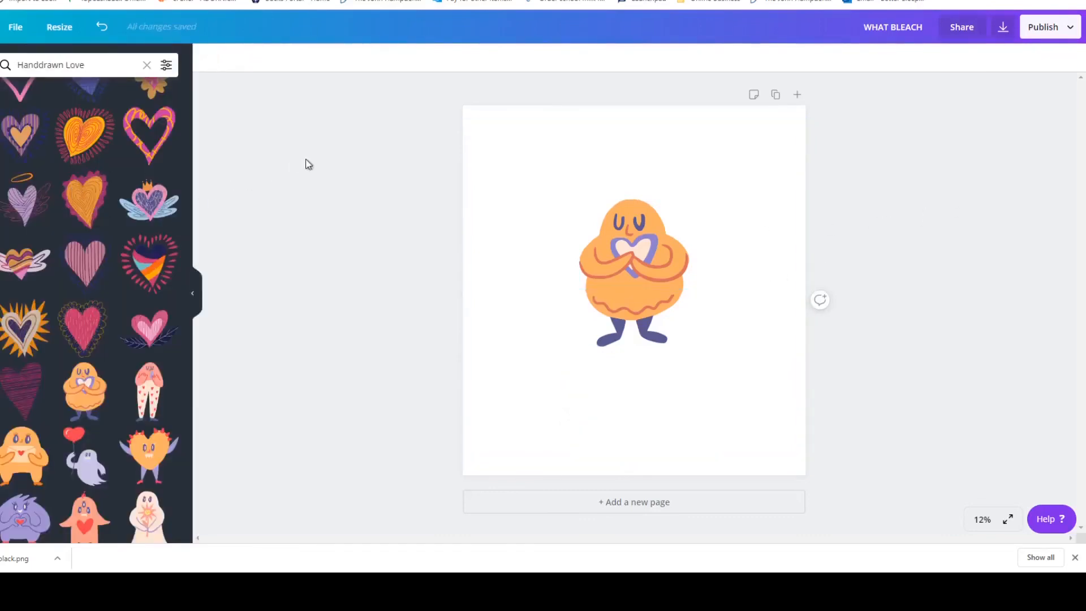
Download the white version of the design as a PNG with a transparent background.
click(1070, 30)
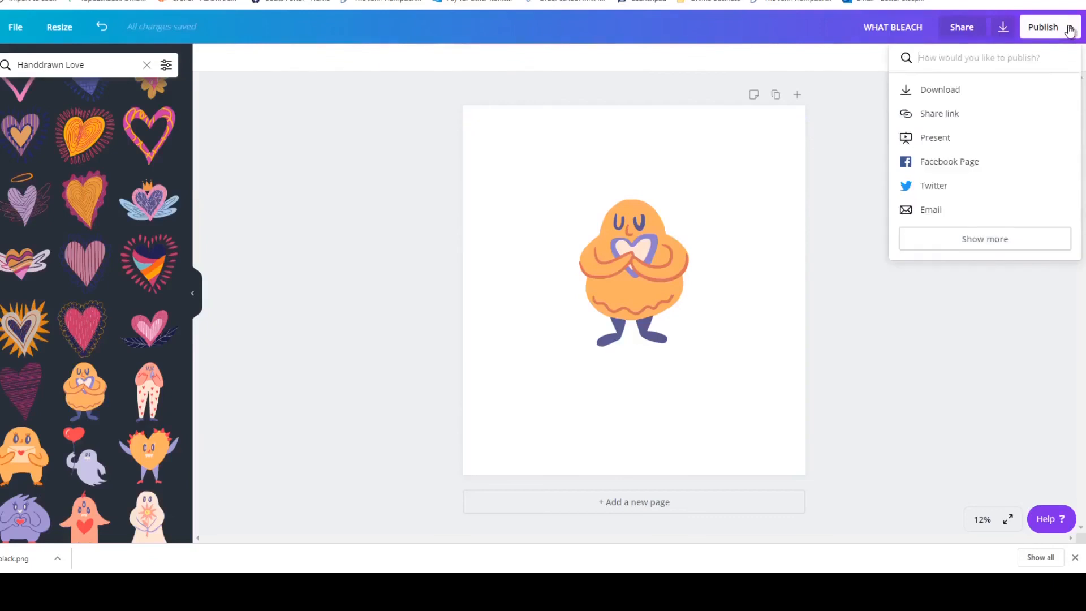
click(995, 91)
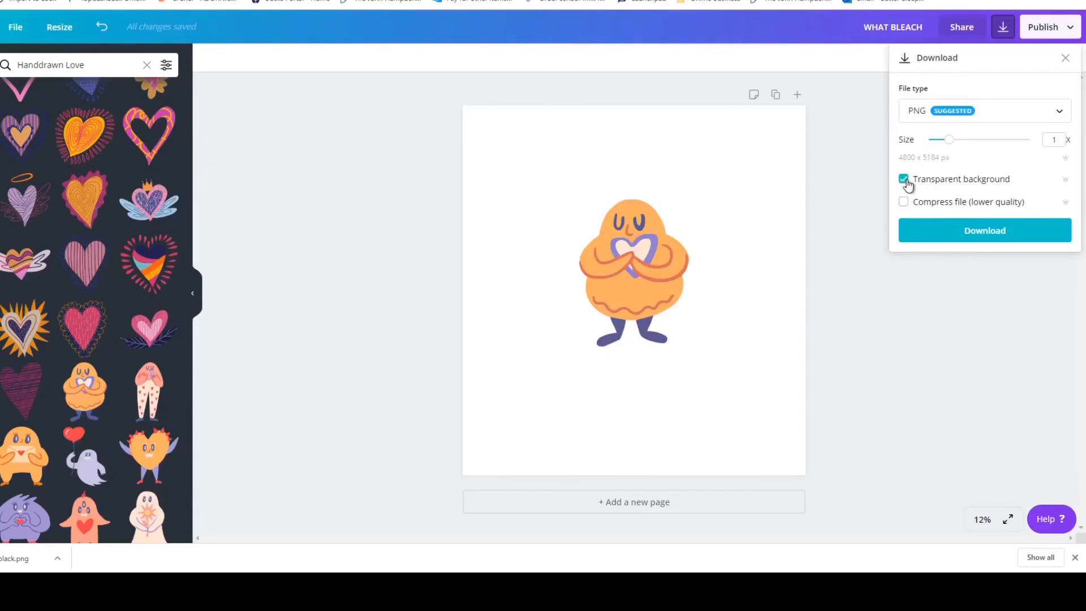
click(958, 232)
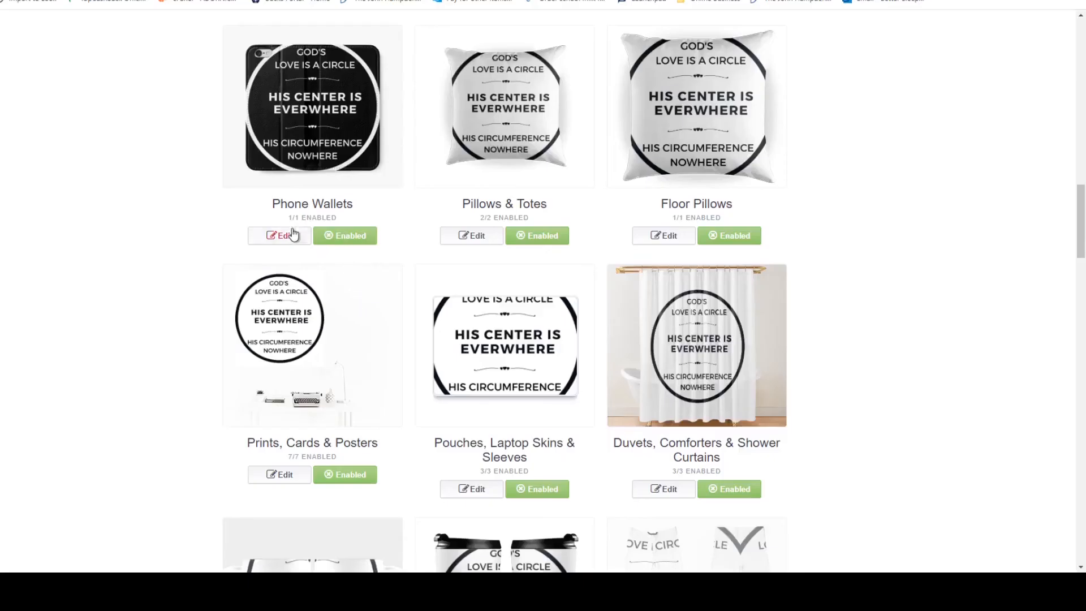
On the Redbubble product page, replace the Phone Wallets image with the downloaded white "God's Love Is Everwhere" design.
click(293, 234)
scroll(373, 278, down, 3)
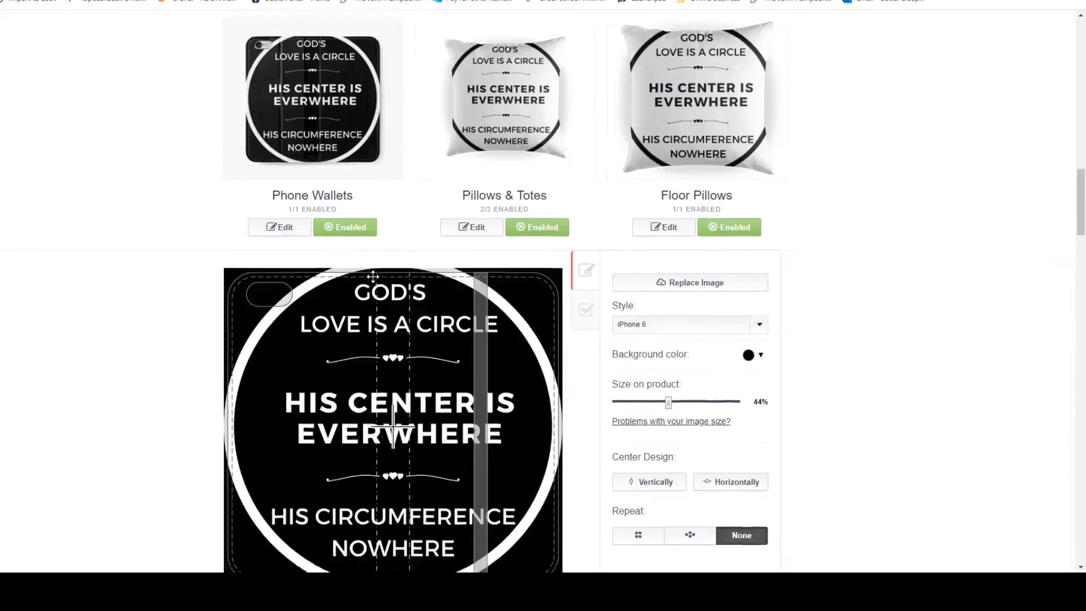
click(694, 112)
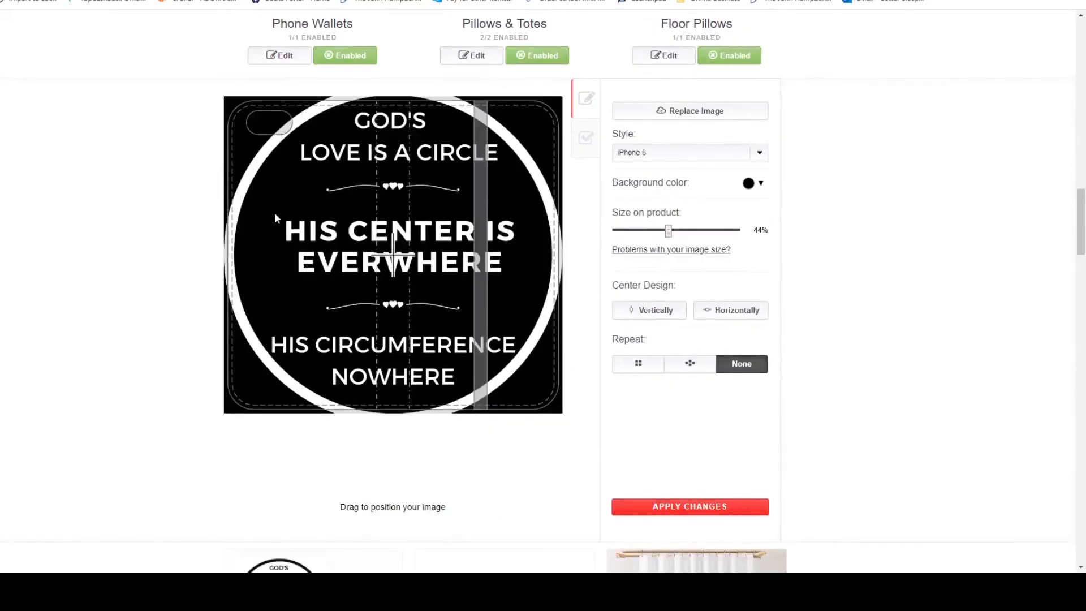
click(155, 137)
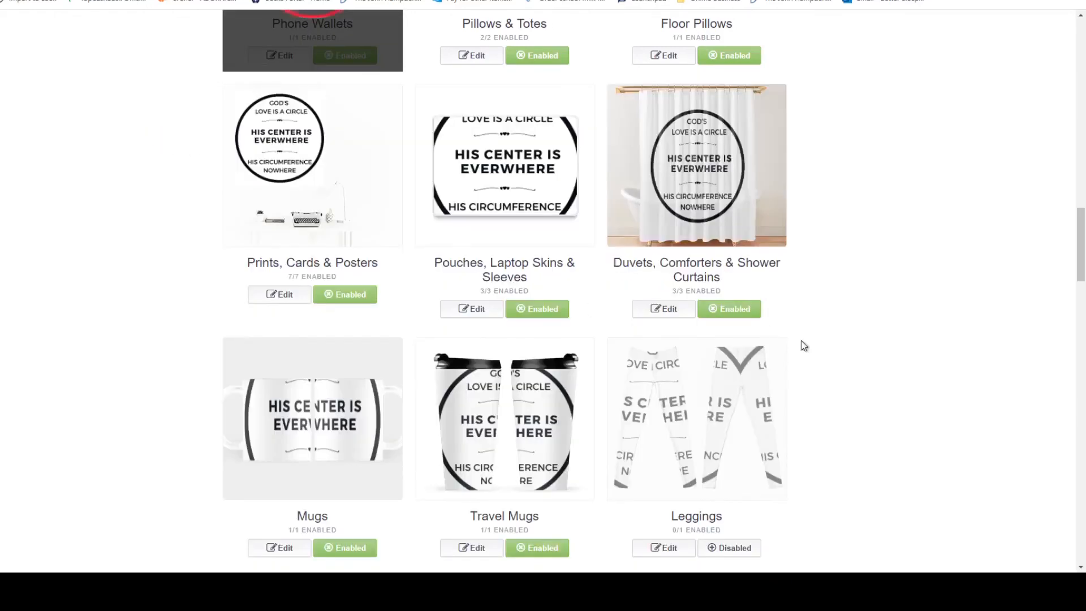
scroll(801, 345, up, 5)
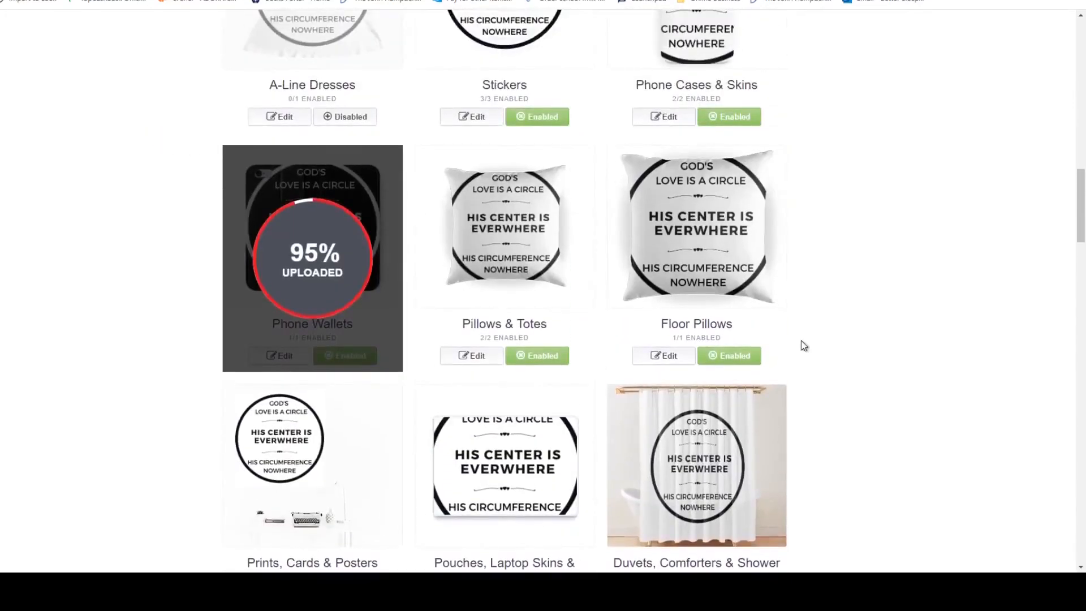
scroll(804, 345, down, 2)
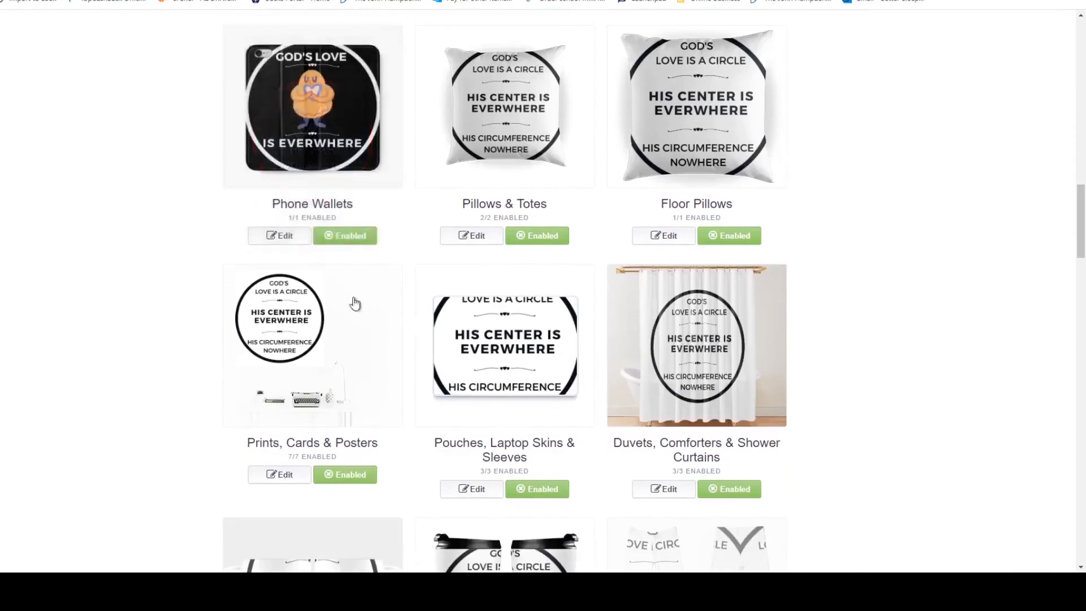
Repeat the Phone Wallets design in a regular grid at 24% size, reposition the pattern, and apply the changes.
click(279, 239)
scroll(538, 295, down, 3)
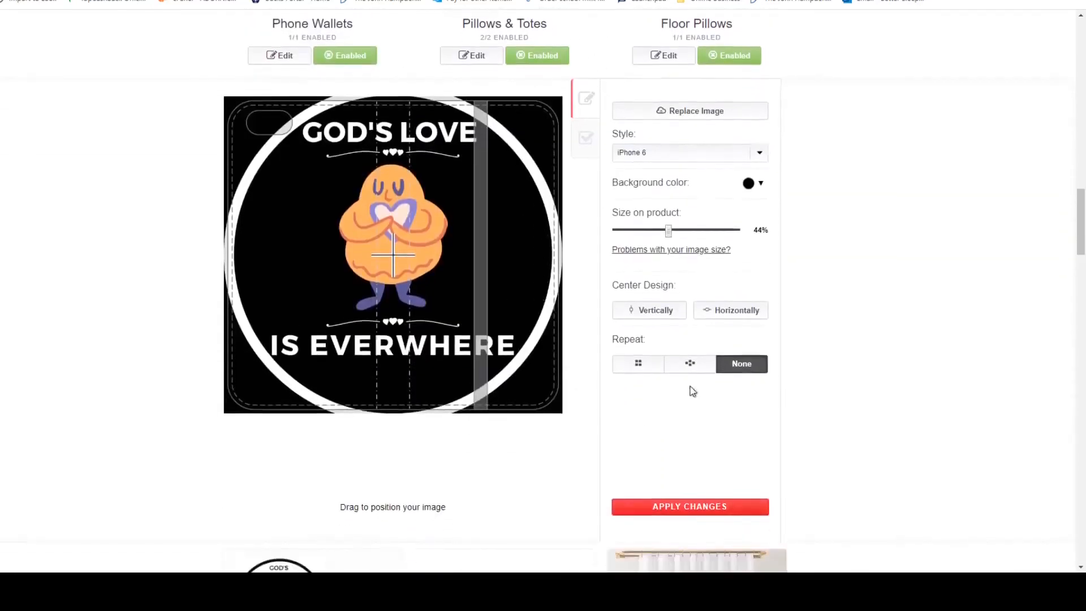
click(650, 366)
drag(657, 236, 638, 233)
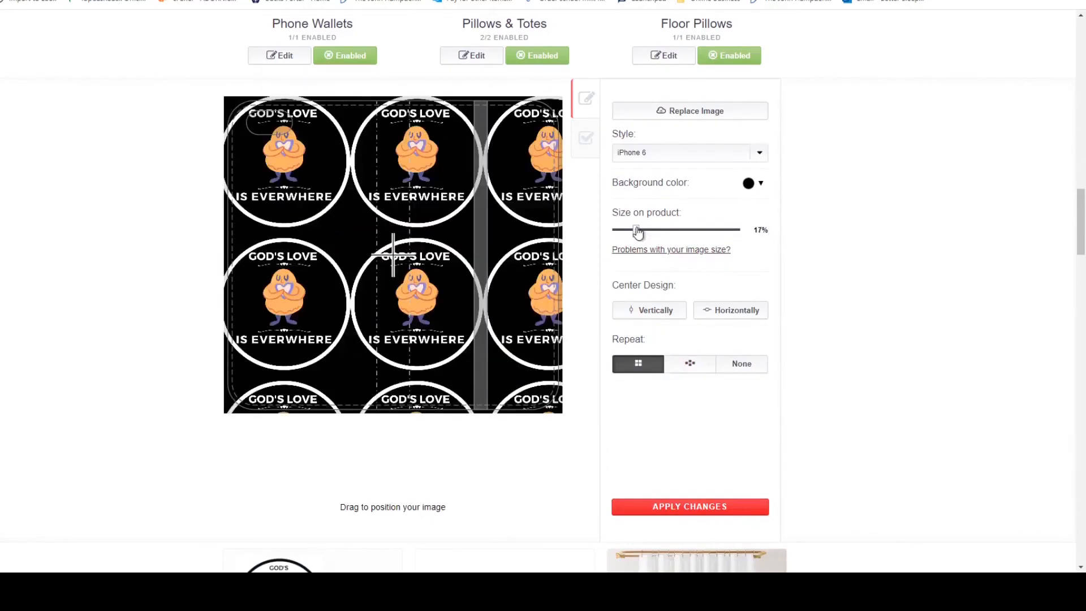
drag(493, 286, 398, 325)
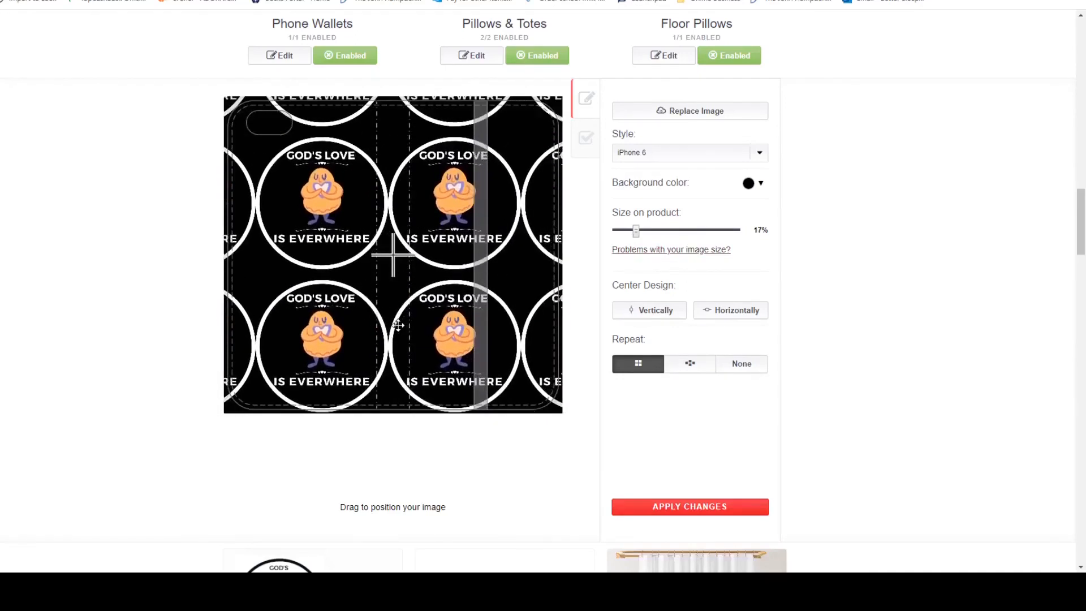
drag(637, 230, 644, 230)
drag(420, 307, 347, 306)
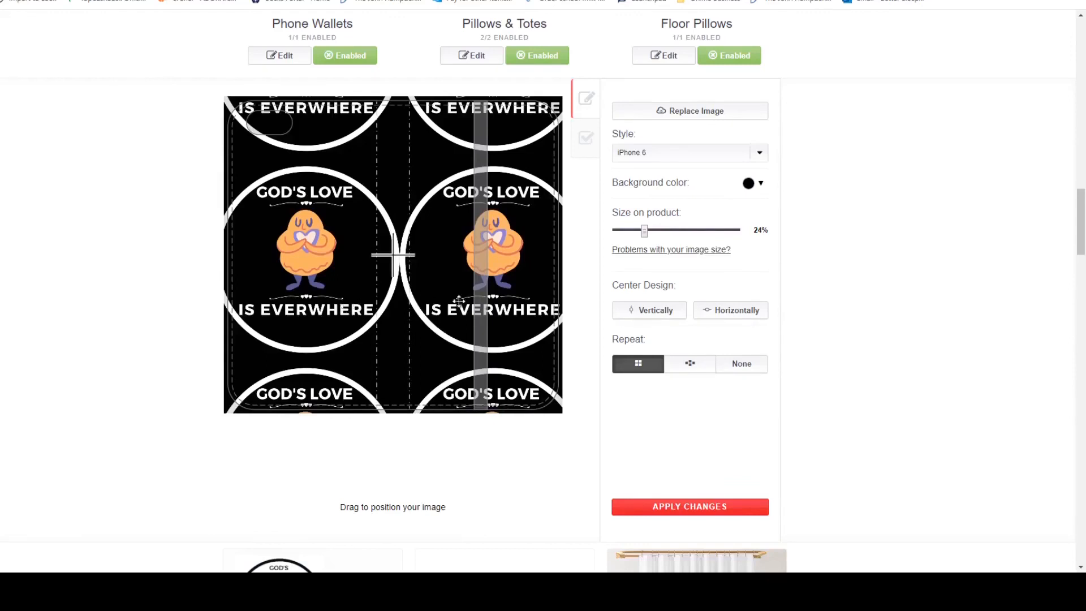
click(701, 506)
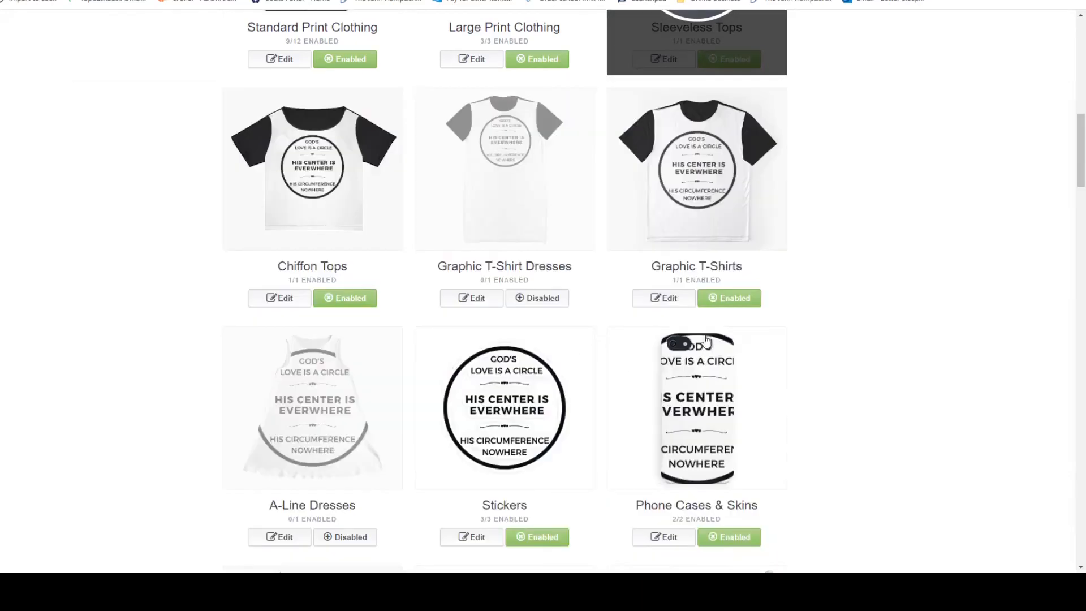
Shrink the Sleeveless Tops design so the whole circle fits on the chest, and apply the changes.
scroll(809, 305, up, 3)
scroll(808, 303, up, 1)
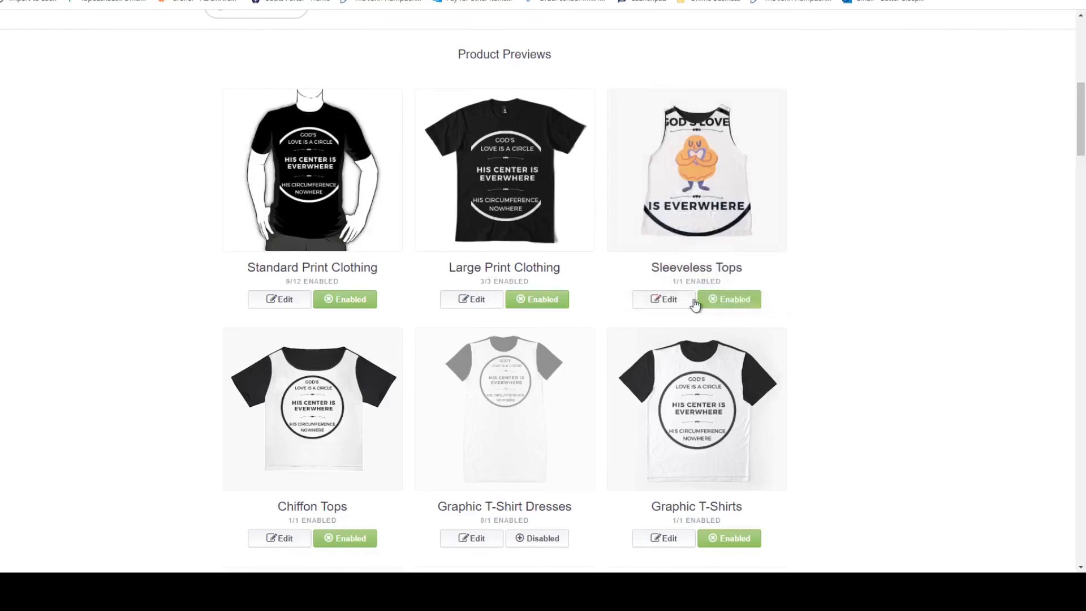
click(662, 299)
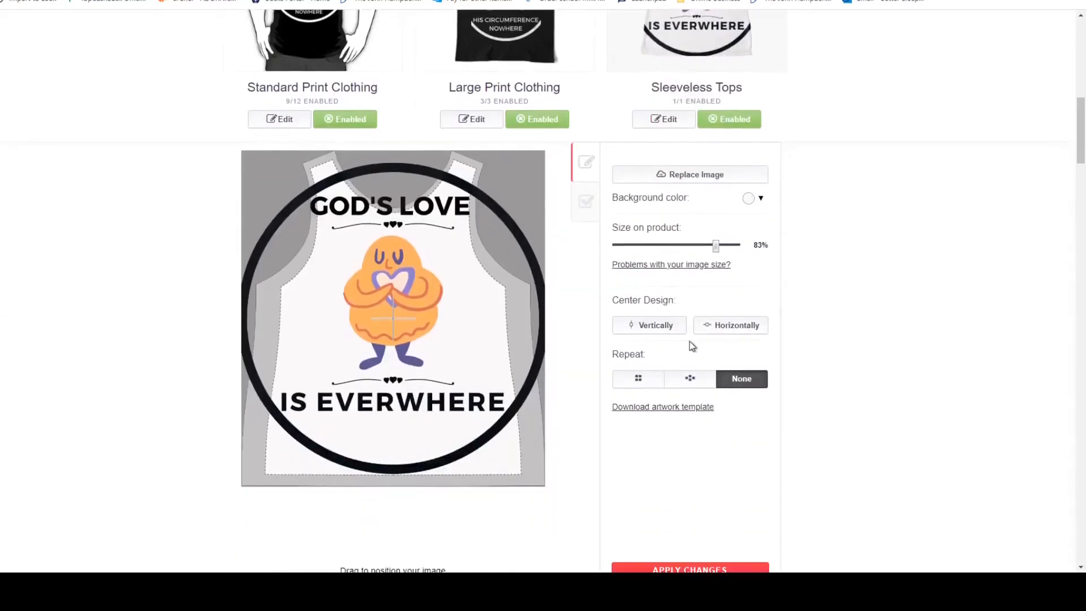
click(702, 323)
scroll(807, 330, down, 2)
click(686, 447)
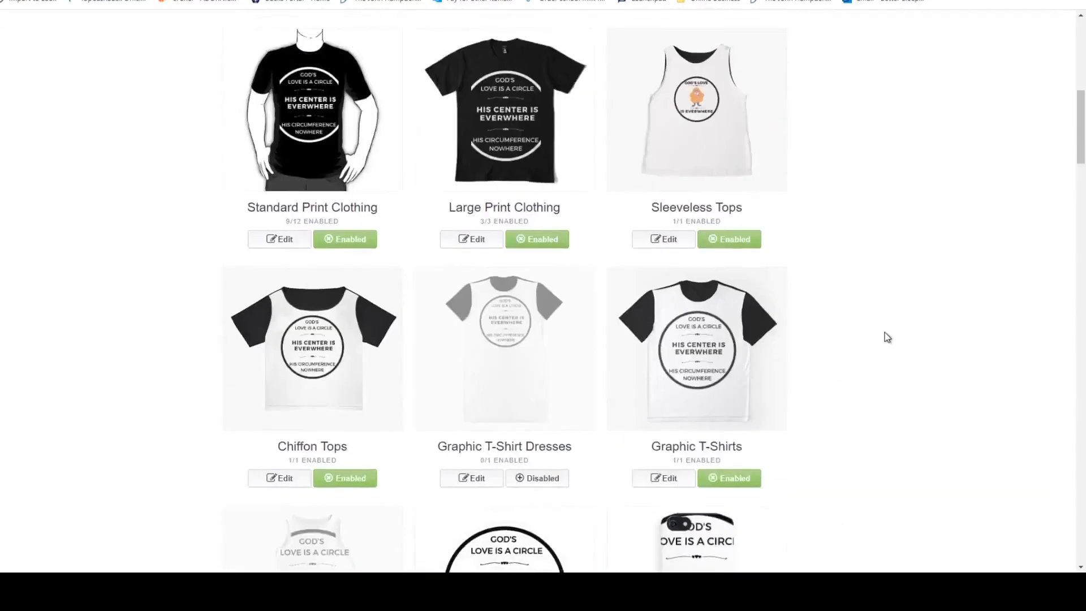
Replace the Chiffon Tops image with the black "God's Love Is Everwhere" design.
scroll(887, 337, down, 2)
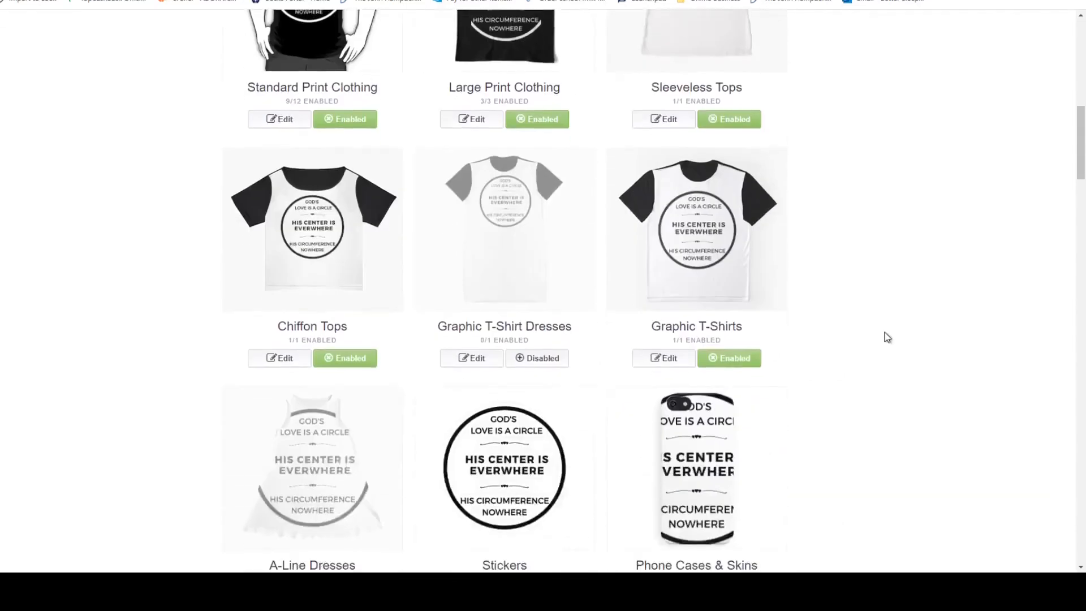
click(279, 367)
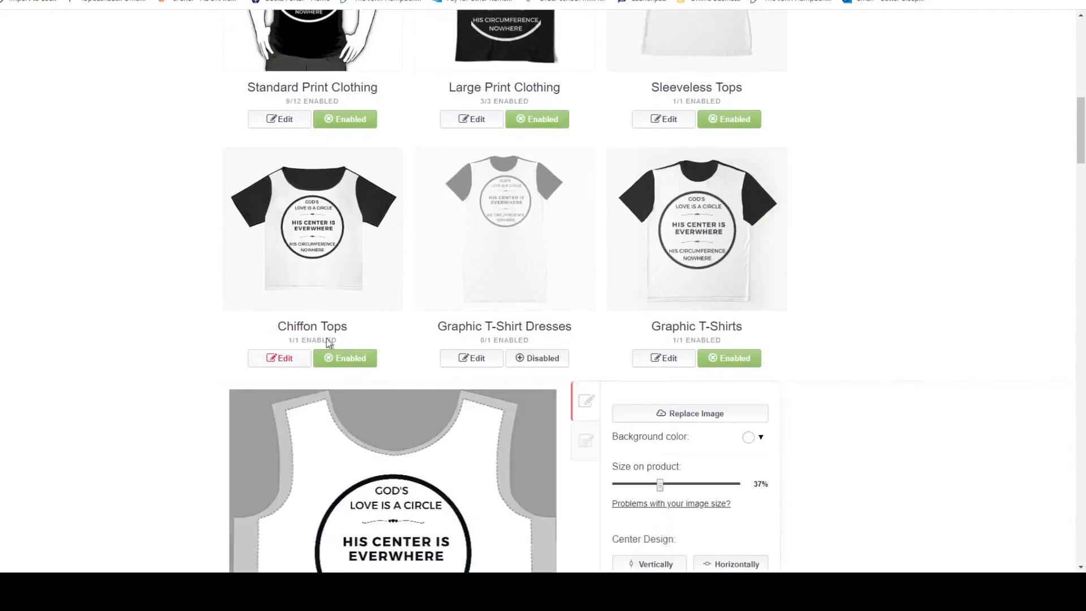
scroll(487, 287, down, 3)
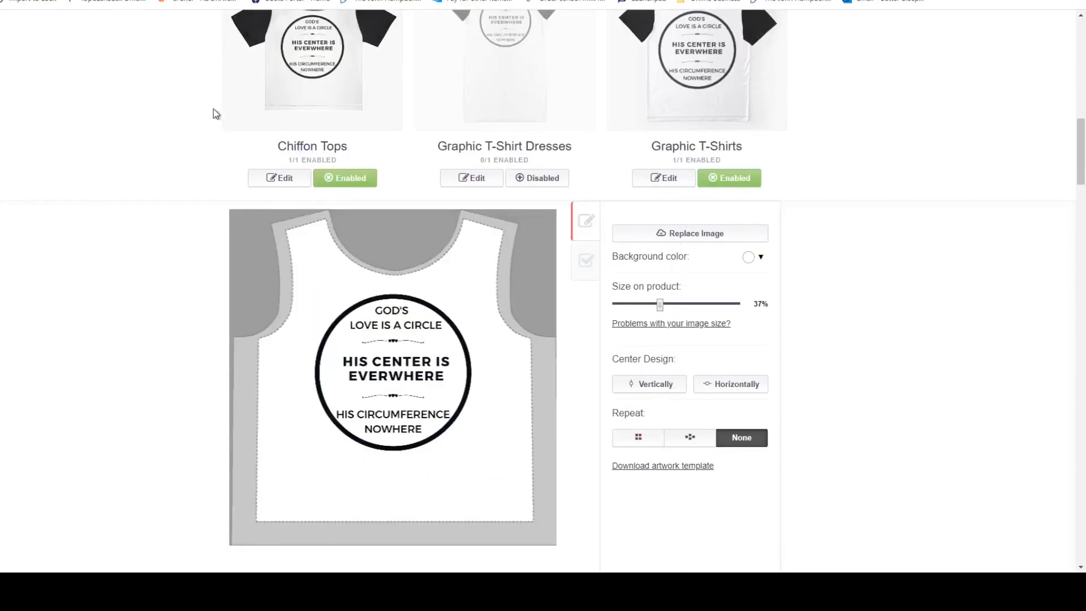
click(209, 163)
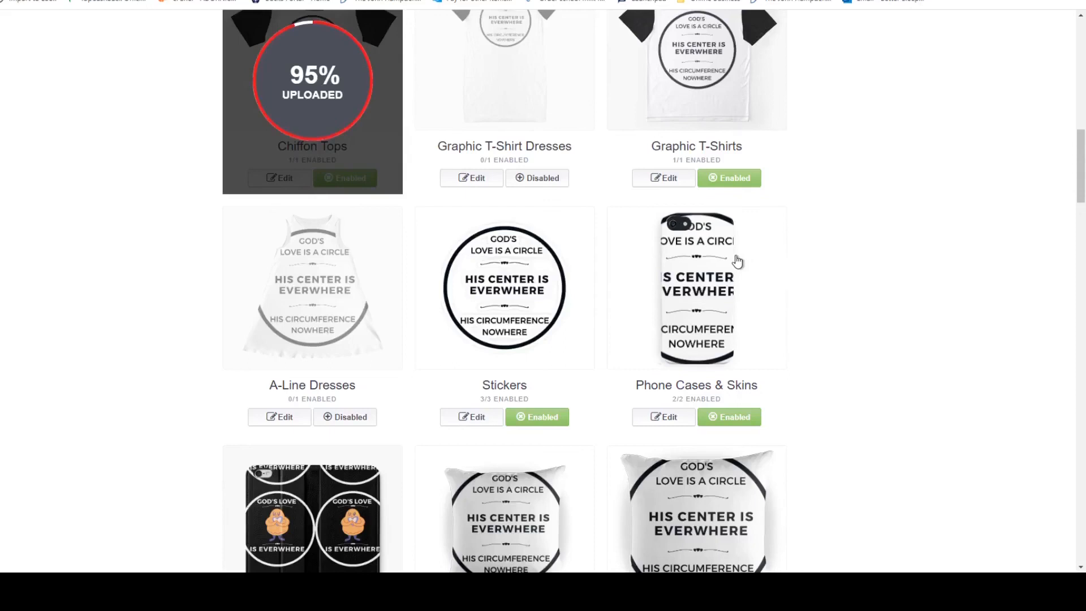
Set the size of the new design on the Chiffon Tops to 45%.
scroll(738, 260, up, 3)
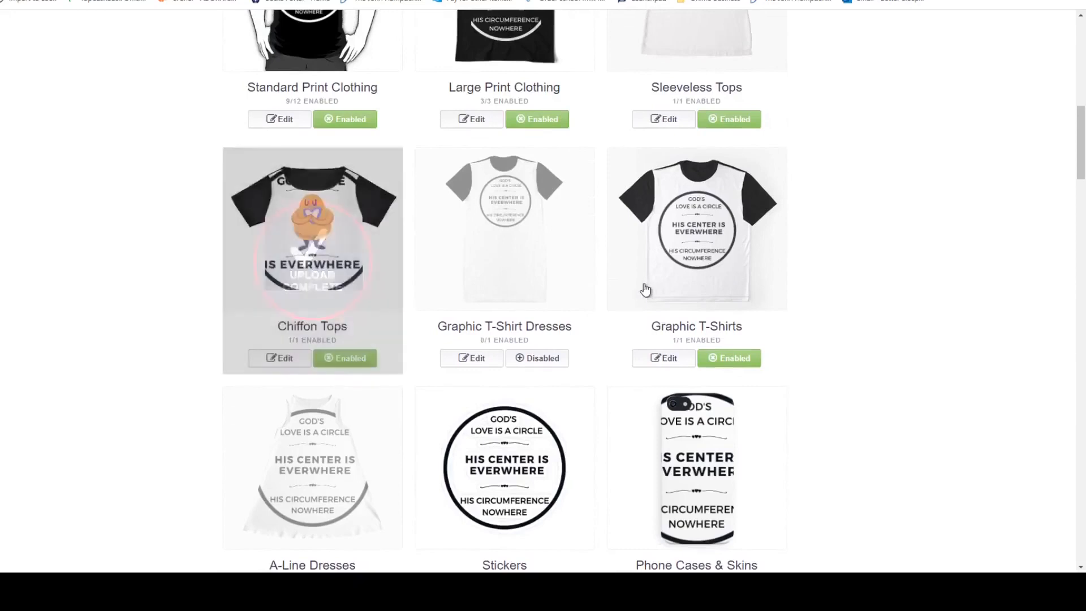
click(277, 358)
scroll(474, 321, down, 4)
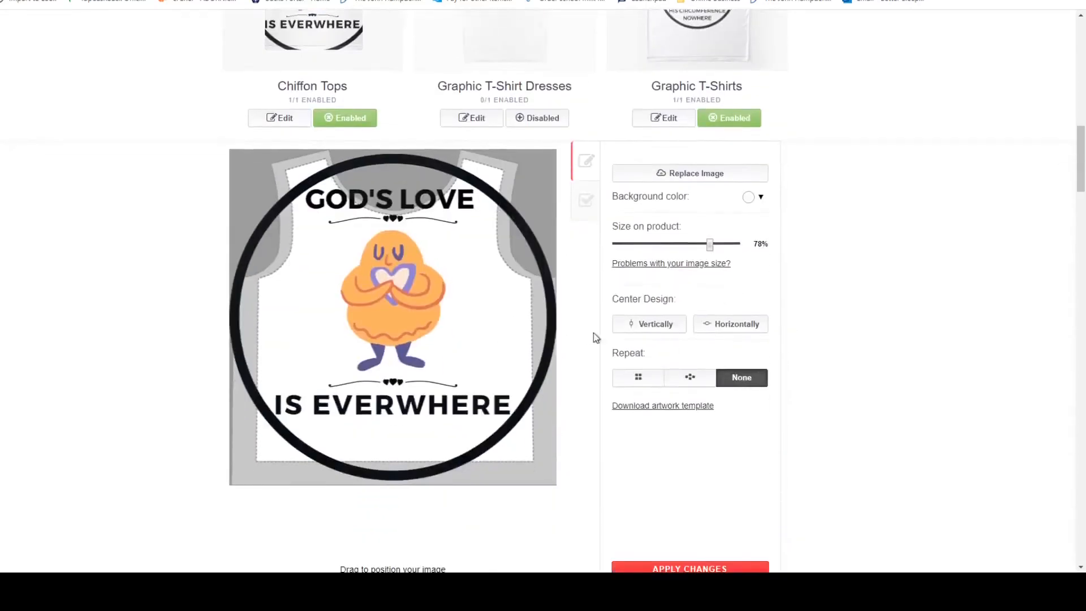
drag(692, 245, 695, 246)
scroll(696, 251, up, 2)
drag(714, 364, 671, 370)
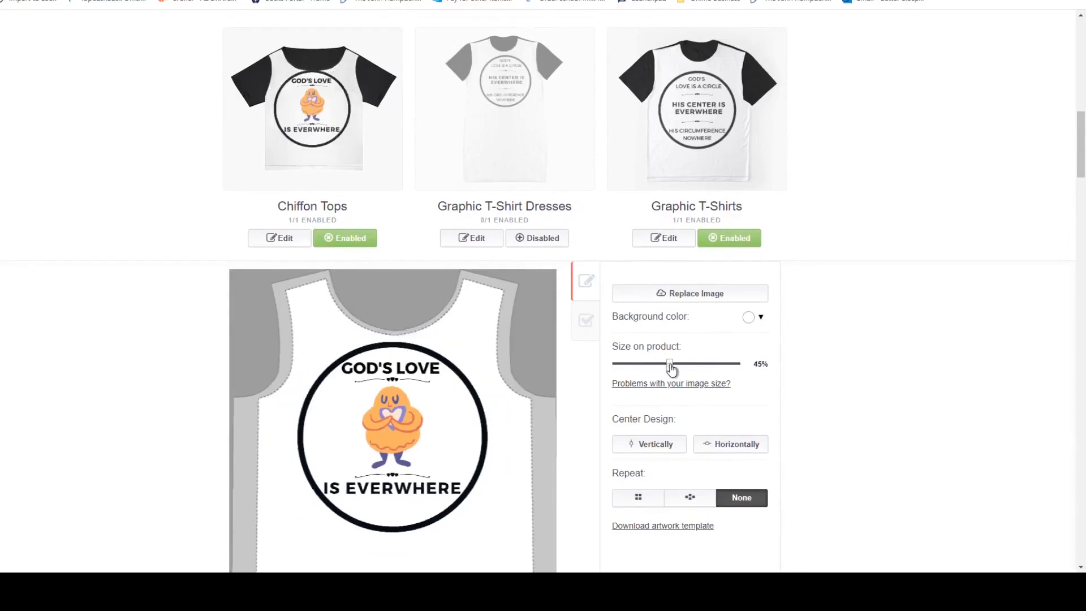
Replace the A-Line Dresses image with the black "God's Love Is Everwhere" design.
scroll(809, 304, down, 9)
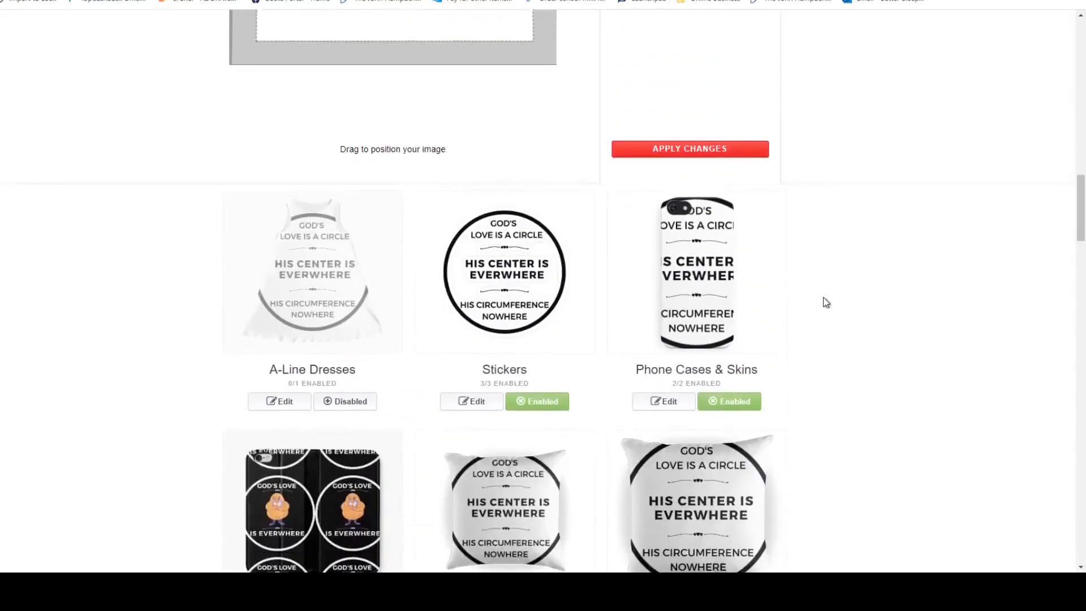
click(310, 283)
scroll(451, 264, down, 3)
scroll(452, 265, up, 4)
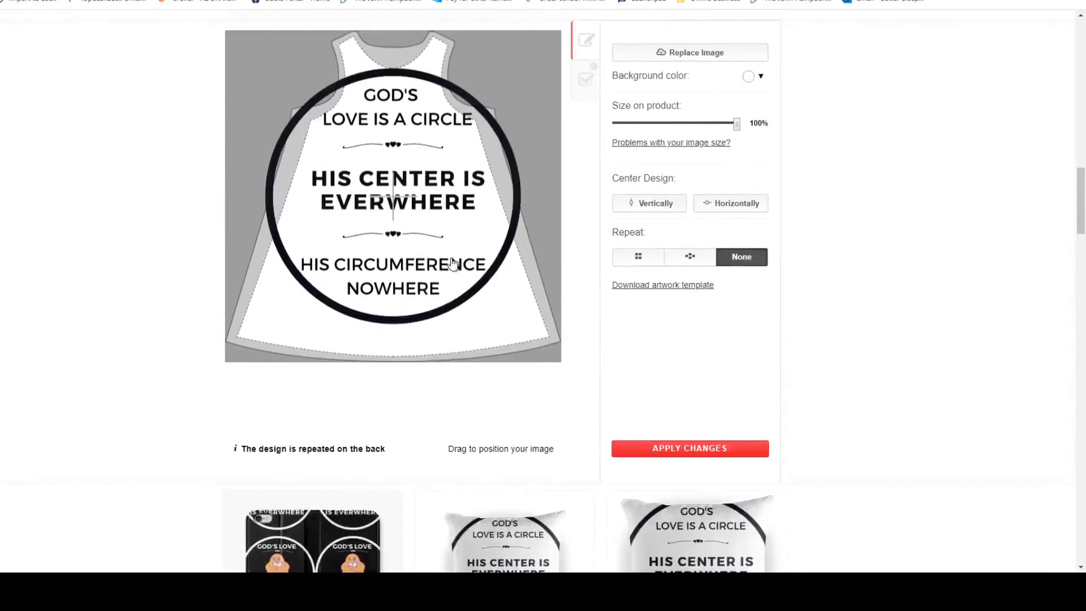
click(639, 126)
drag(397, 198, 417, 110)
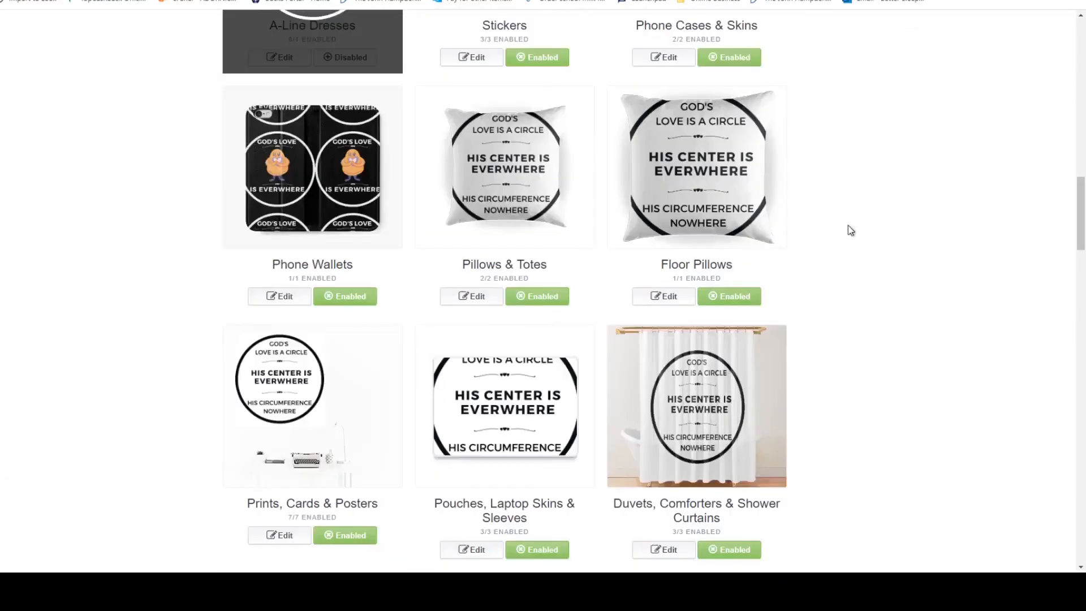
Reduce the A-Line Dresses design to 20% size and move it to the upper-right chest of the dress.
scroll(684, 239, up, 3)
scroll(684, 239, up, 3)
scroll(582, 269, down, 2)
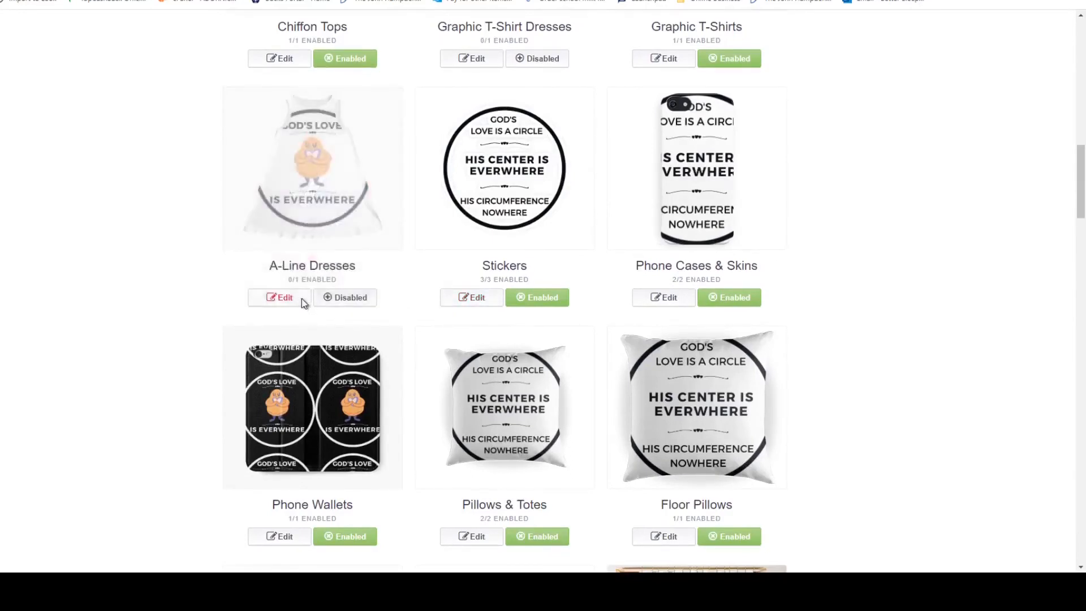
click(301, 299)
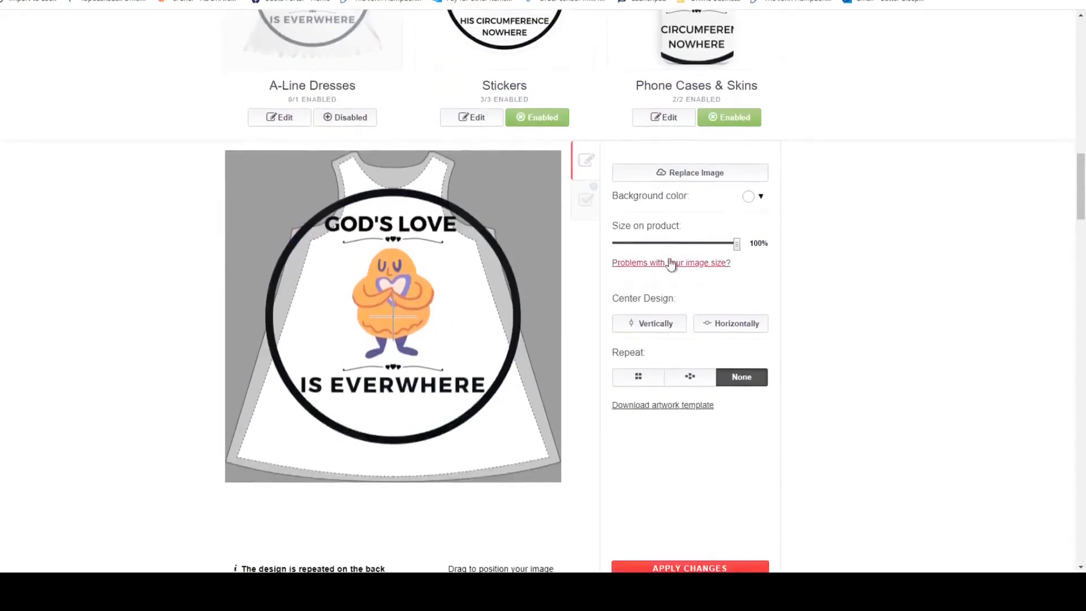
drag(622, 244, 649, 245)
drag(387, 313, 414, 216)
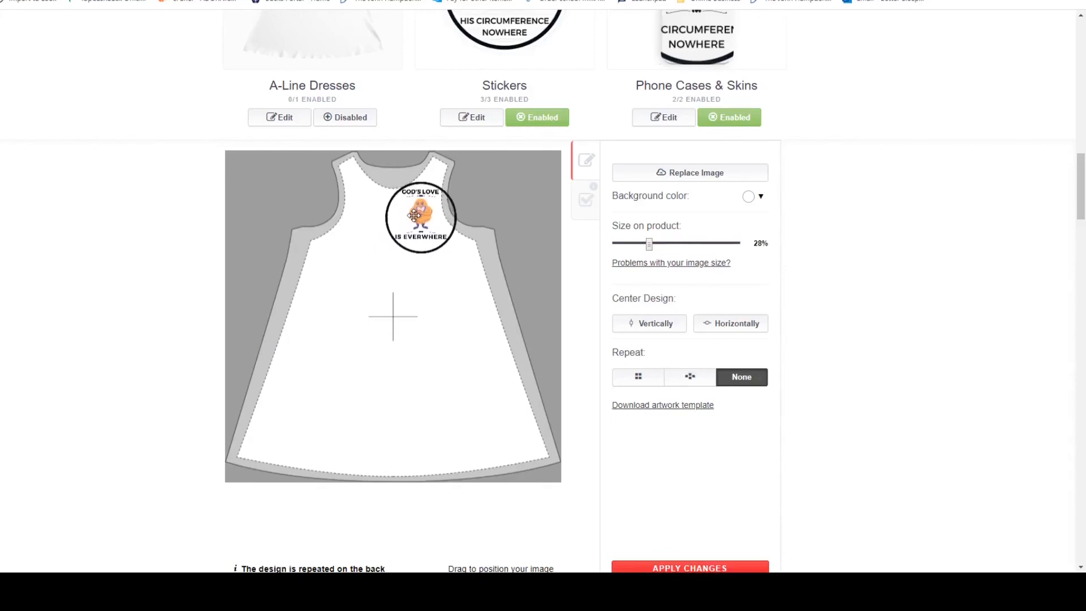
click(640, 243)
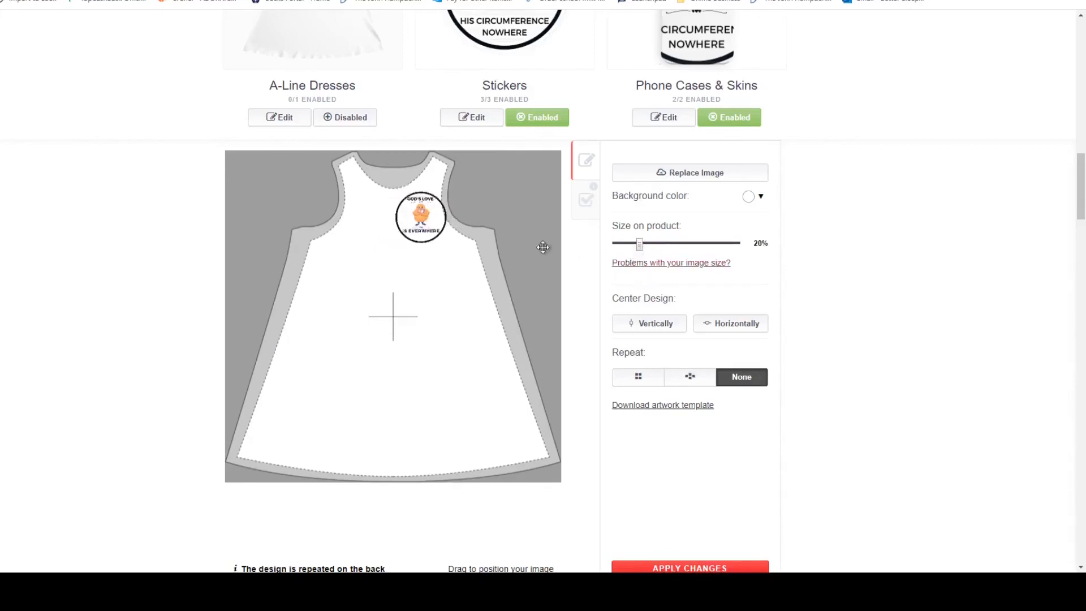
drag(429, 228, 428, 221)
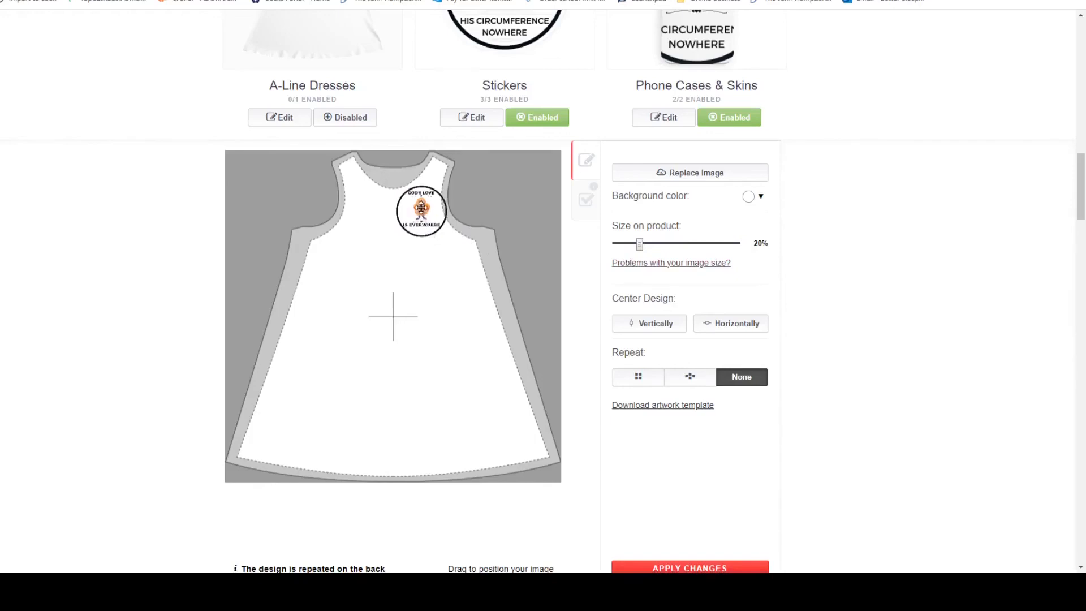
Try the staggered repeat pattern on the A-Line Dresses design and return it to no repeat.
click(691, 379)
drag(471, 337, 454, 350)
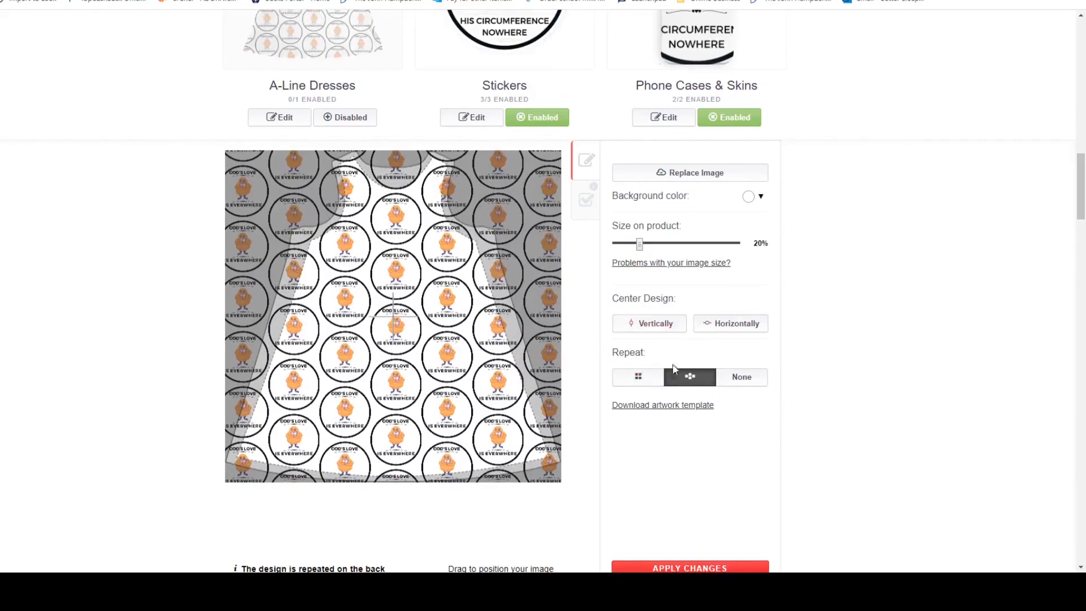
click(753, 379)
Place the single design on the upper-right chest of the A-Line Dresses and apply the changes.
drag(389, 327, 417, 211)
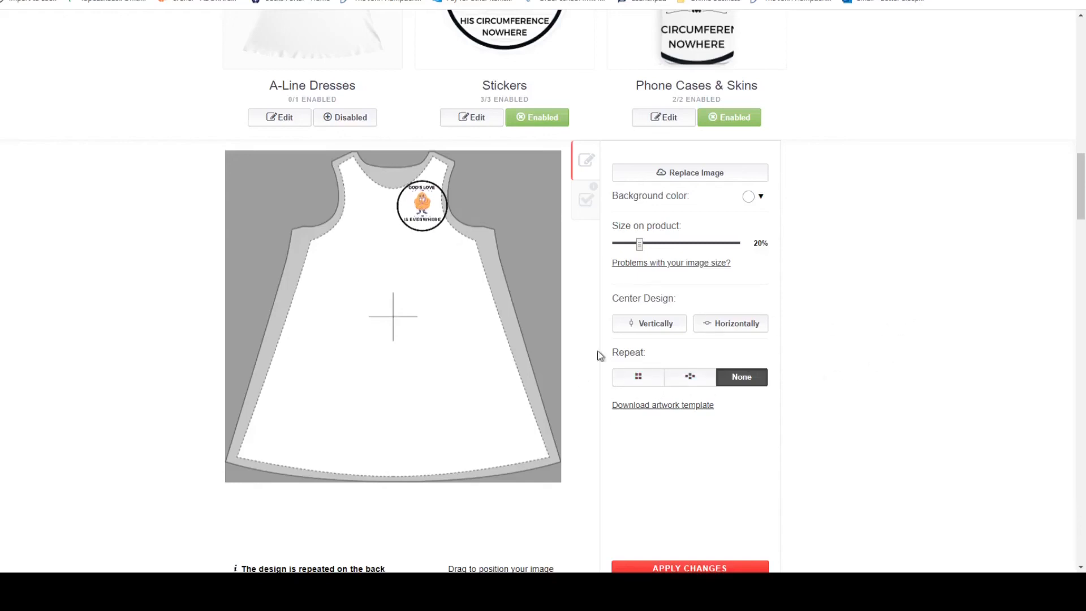
scroll(865, 346, down, 1)
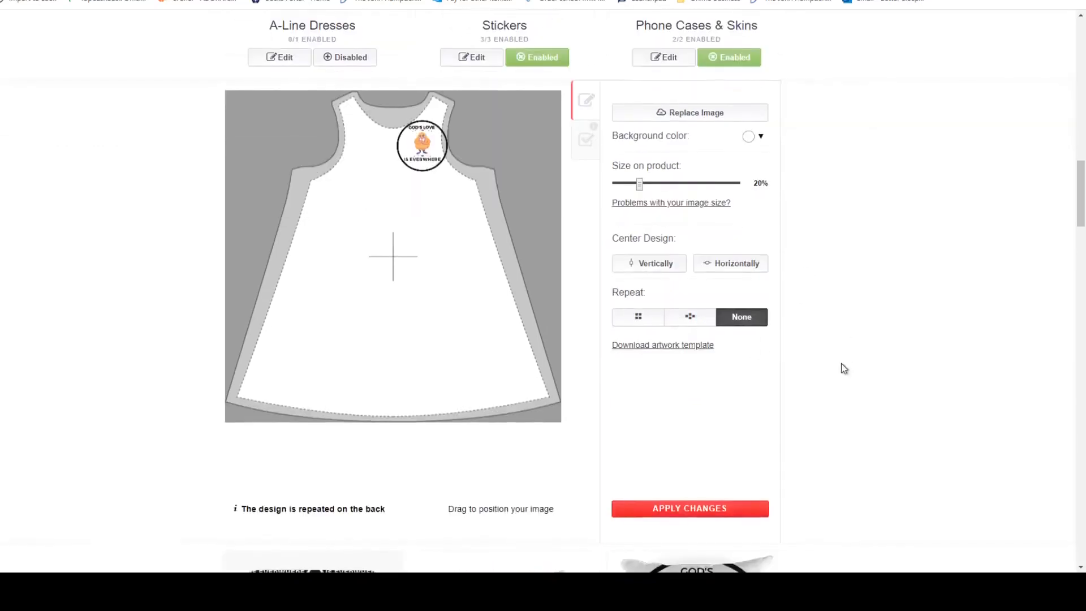
click(712, 510)
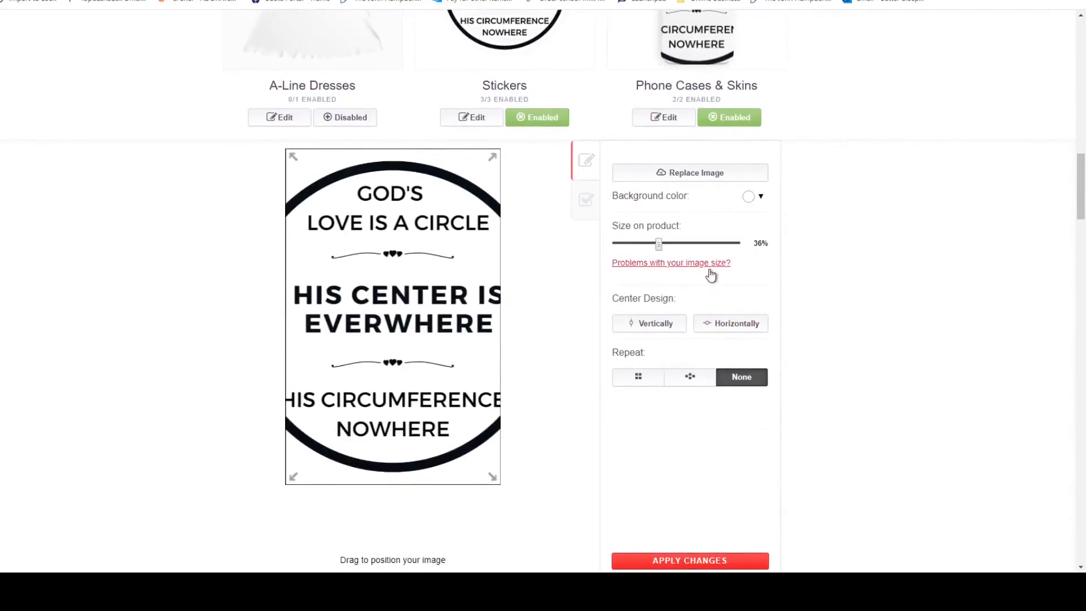
Set the Phone Cases & Skins design size to 24% so the full circle fits, and apply the changes.
scroll(711, 275, up, 1)
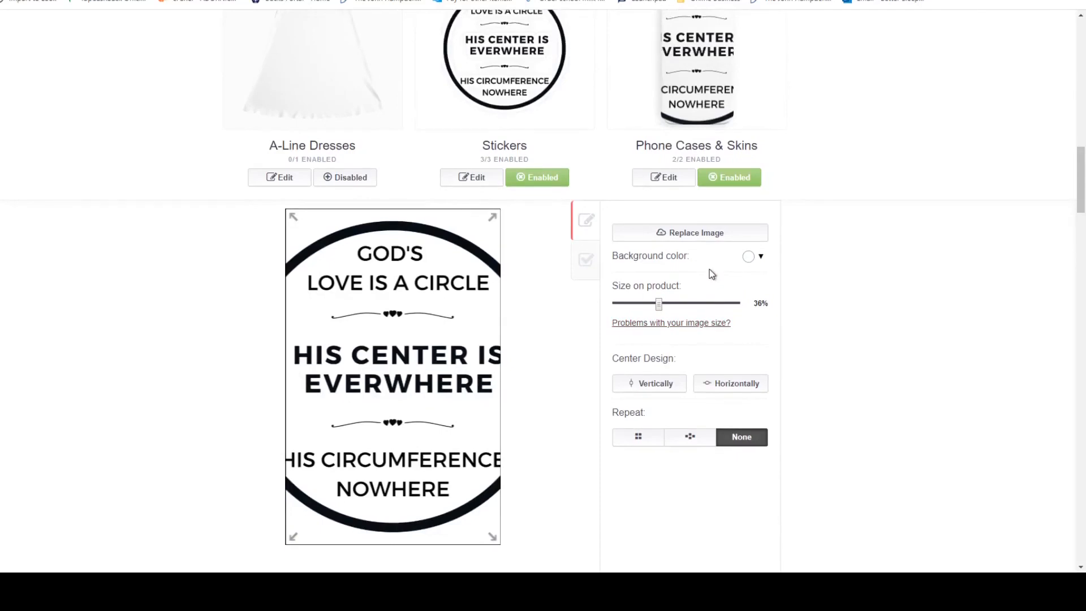
drag(659, 304, 645, 306)
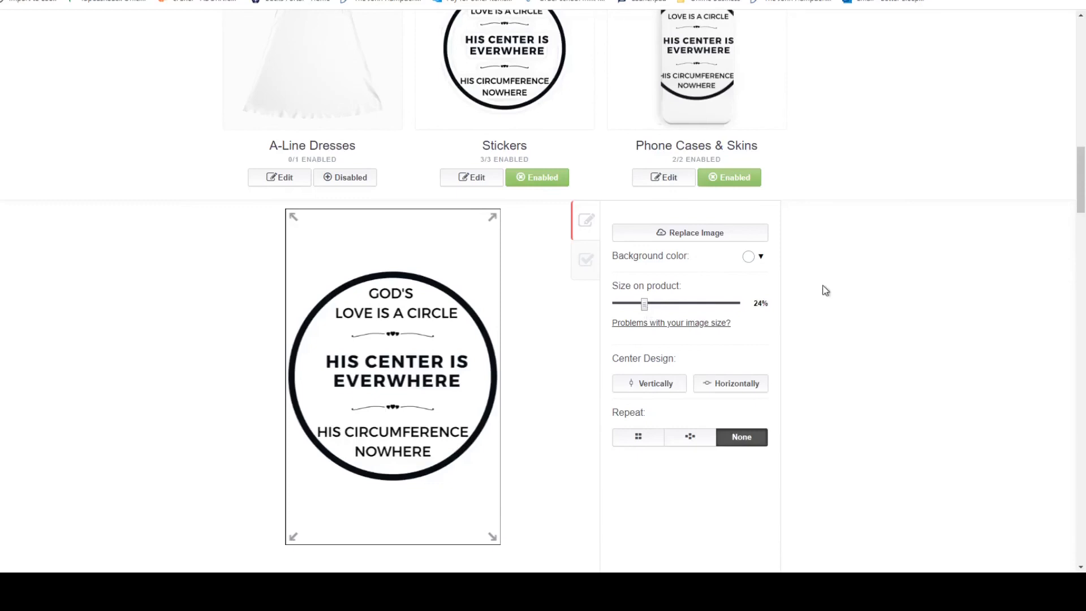
scroll(779, 364, down, 3)
scroll(779, 365, down, 3)
click(765, 317)
scroll(780, 312, up, 5)
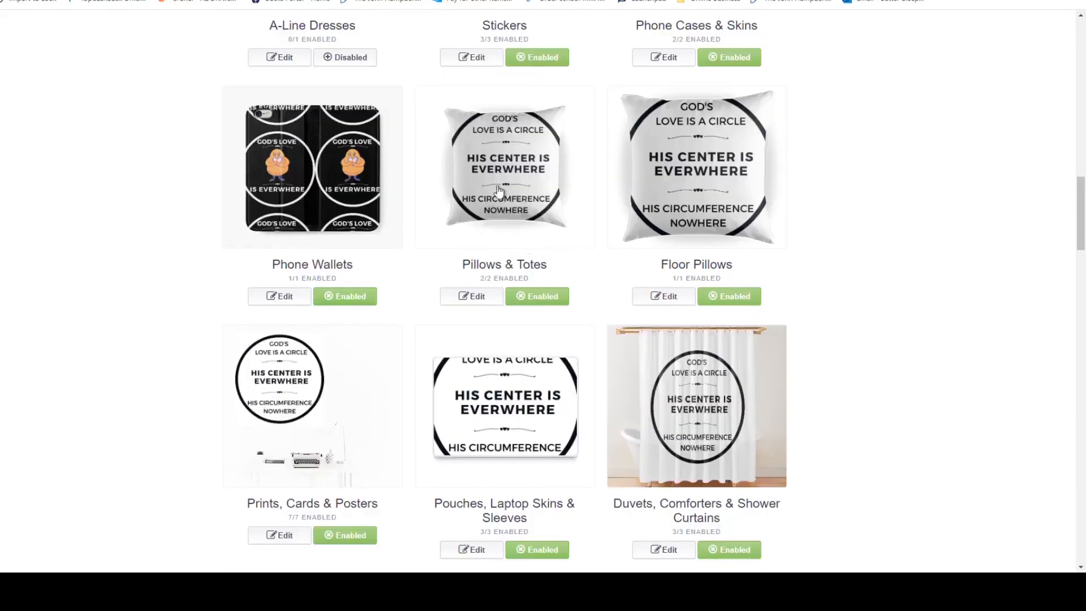
Replace the Pillows & Totes image with the white "God's Love Is A Circle" design.
click(491, 305)
scroll(494, 308, down, 3)
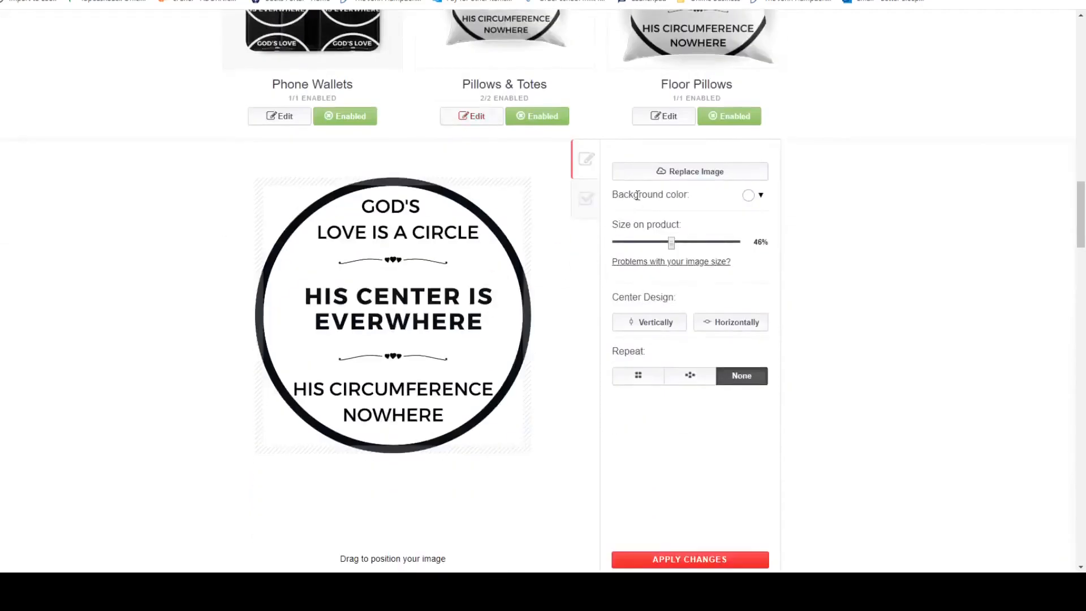
click(671, 176)
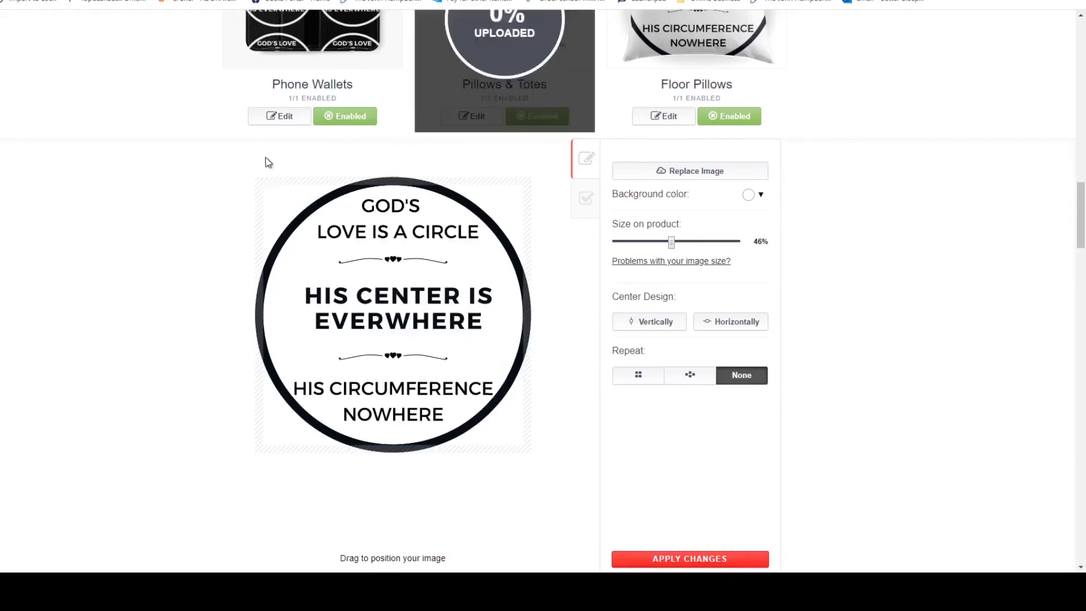
Set the Pillows & Totes background colour to black, #010101.
scroll(730, 203, up, 3)
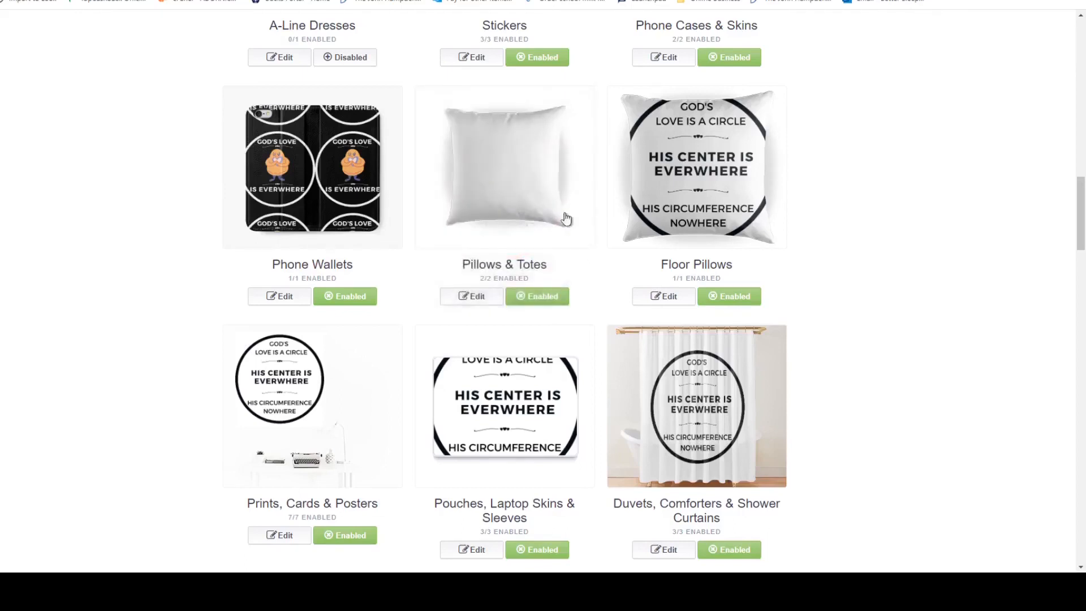
click(538, 177)
scroll(695, 307, down, 2)
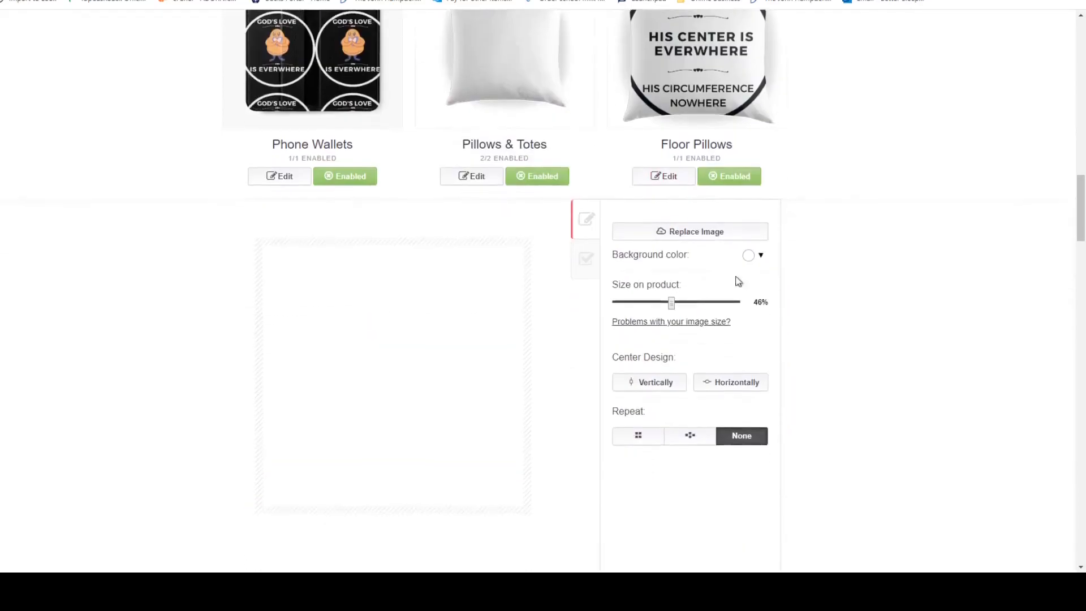
click(748, 255)
click(747, 350)
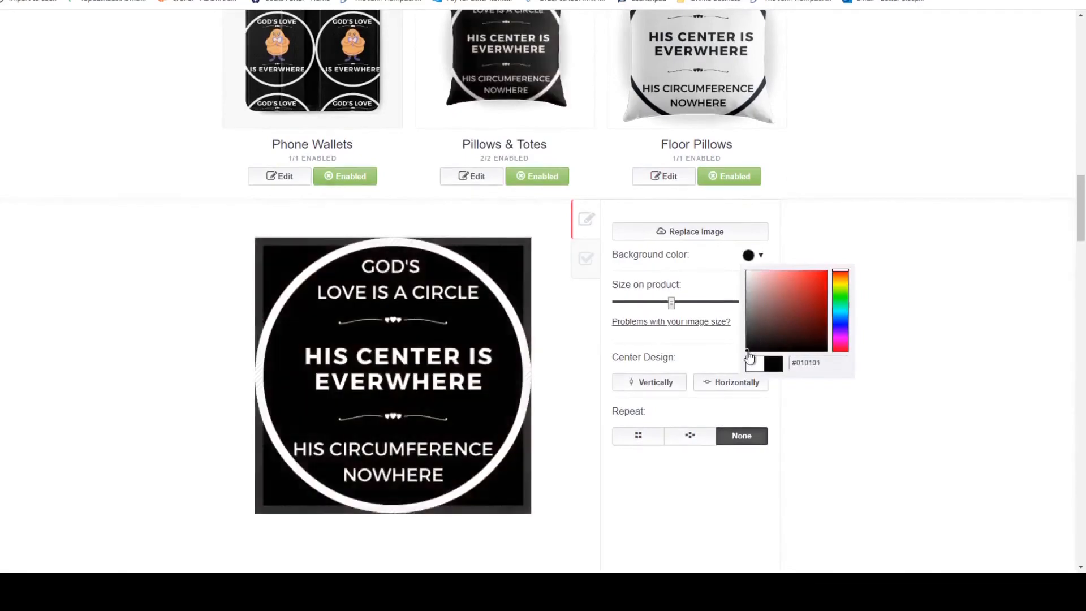
click(813, 385)
scroll(809, 378, down, 1)
scroll(797, 372, up, 1)
scroll(809, 364, up, 3)
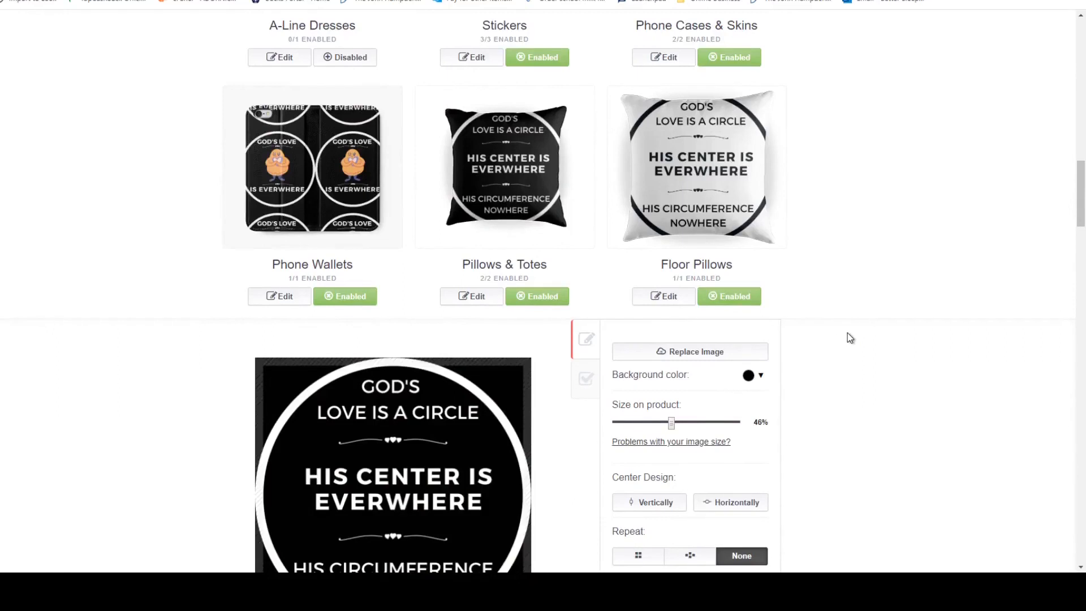
scroll(893, 296, down, 2)
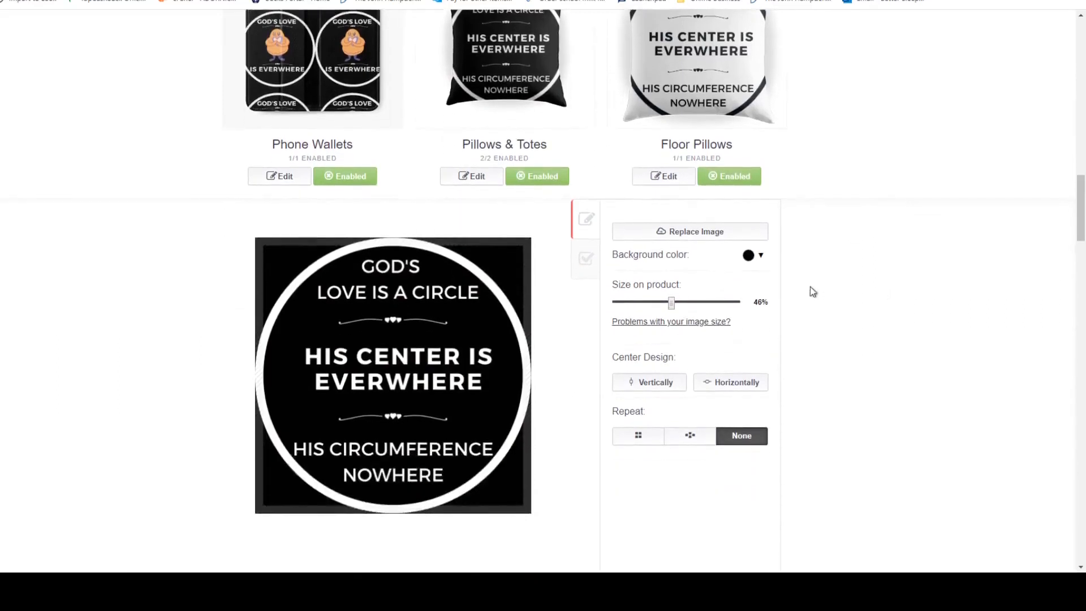
Change the Pillows & Totes background colour to grey, #948e8e, and apply the changes.
click(760, 258)
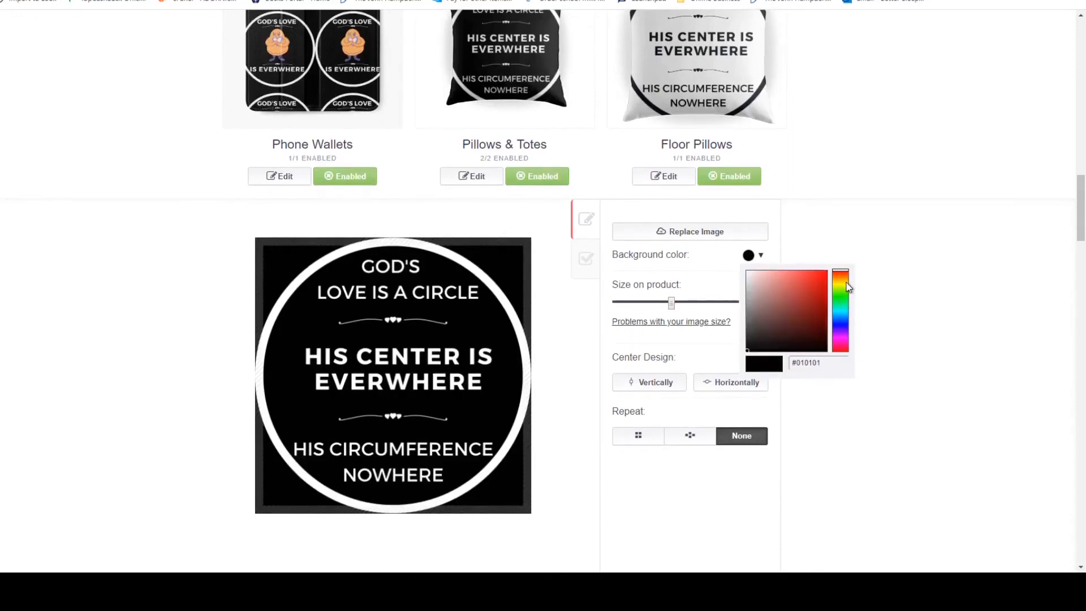
click(748, 309)
scroll(877, 291, up, 3)
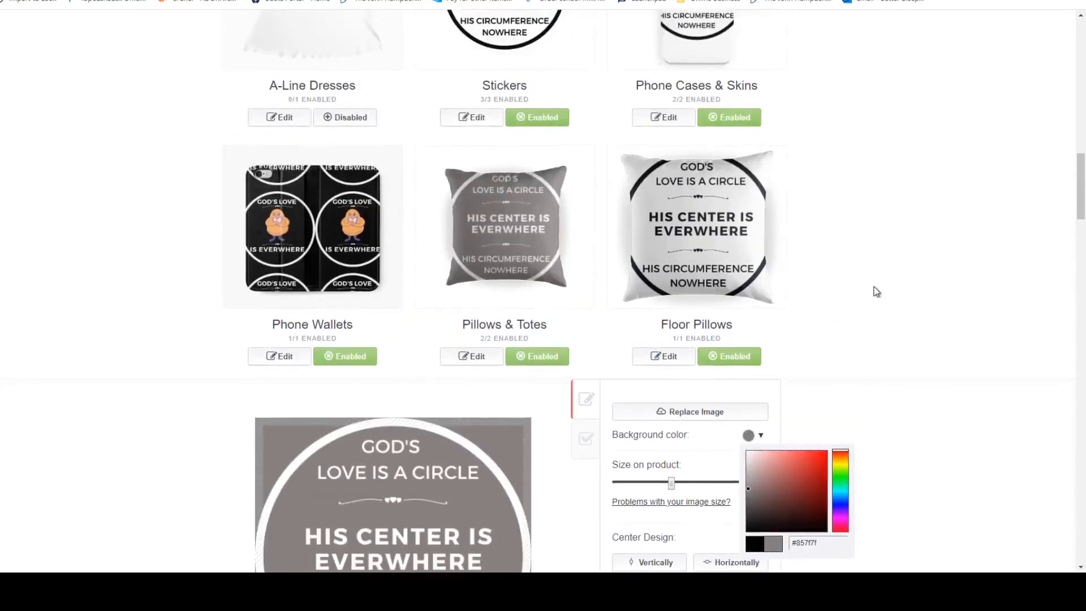
click(751, 481)
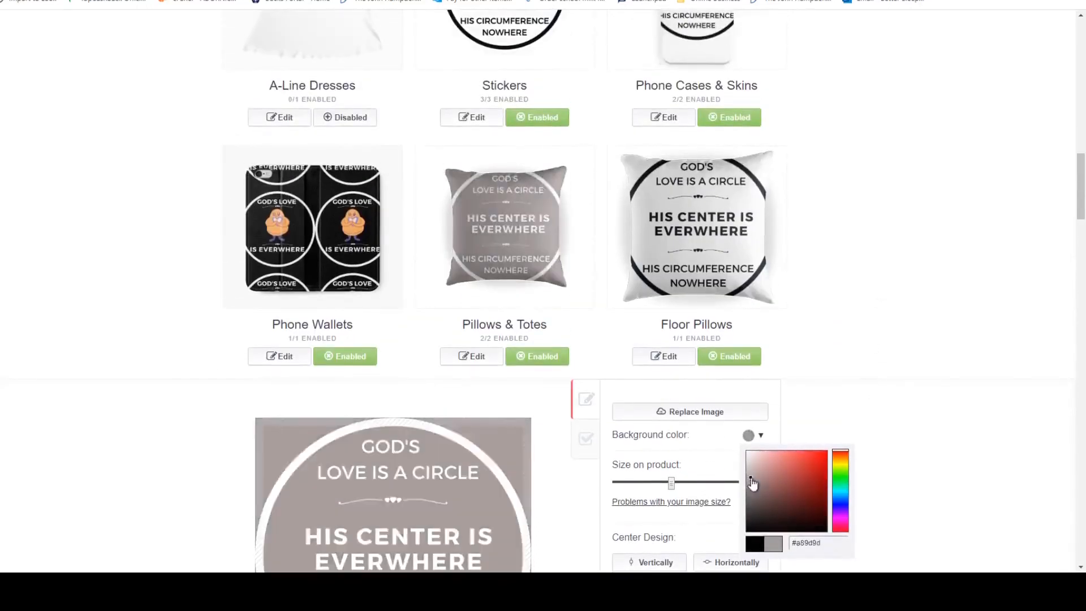
click(757, 479)
drag(772, 486, 781, 505)
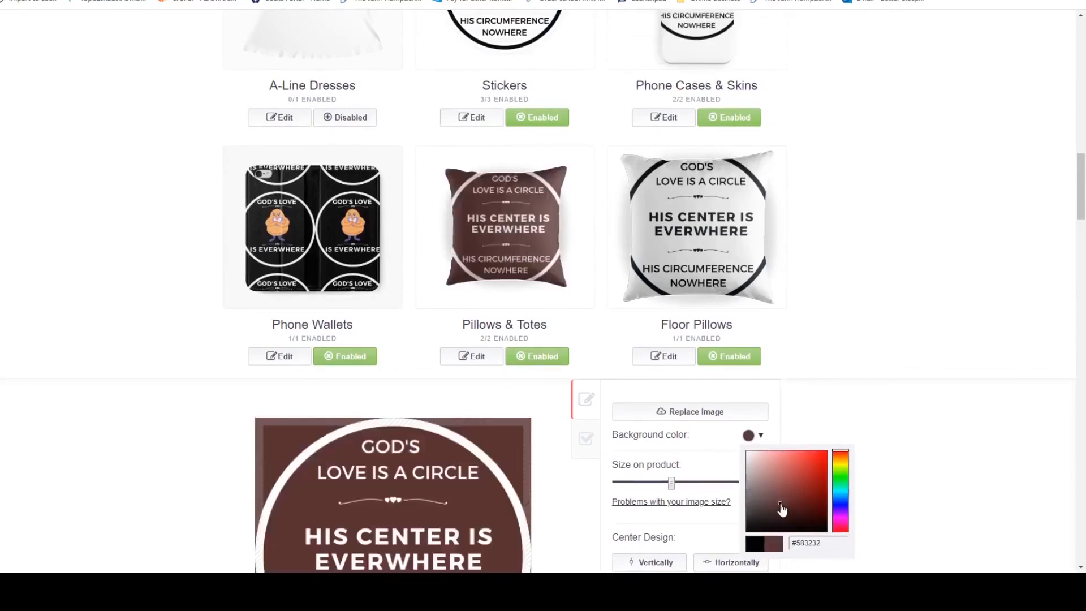
click(755, 479)
click(747, 483)
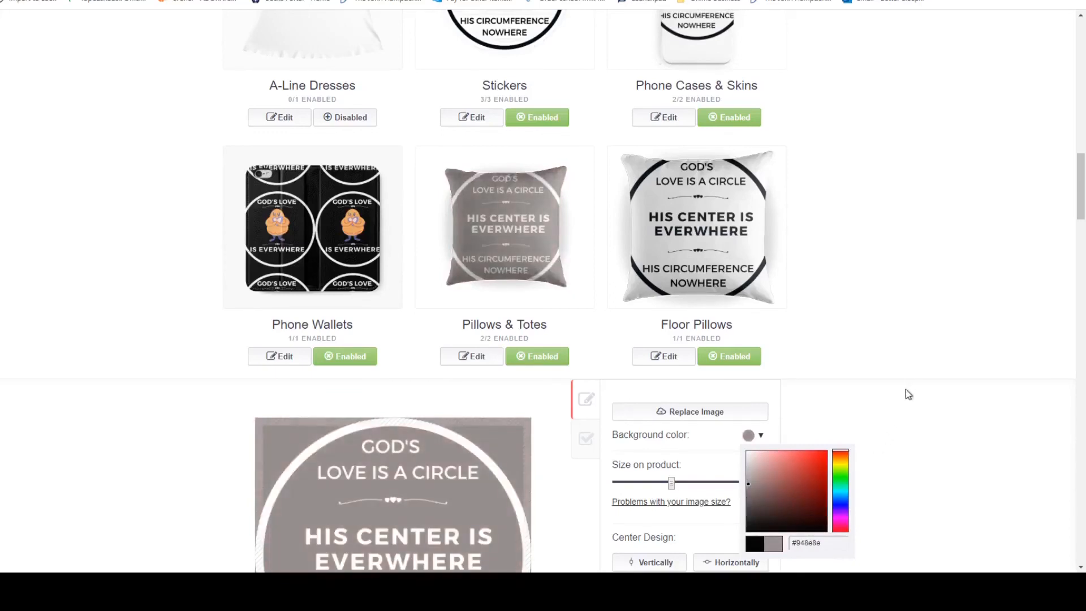
click(936, 396)
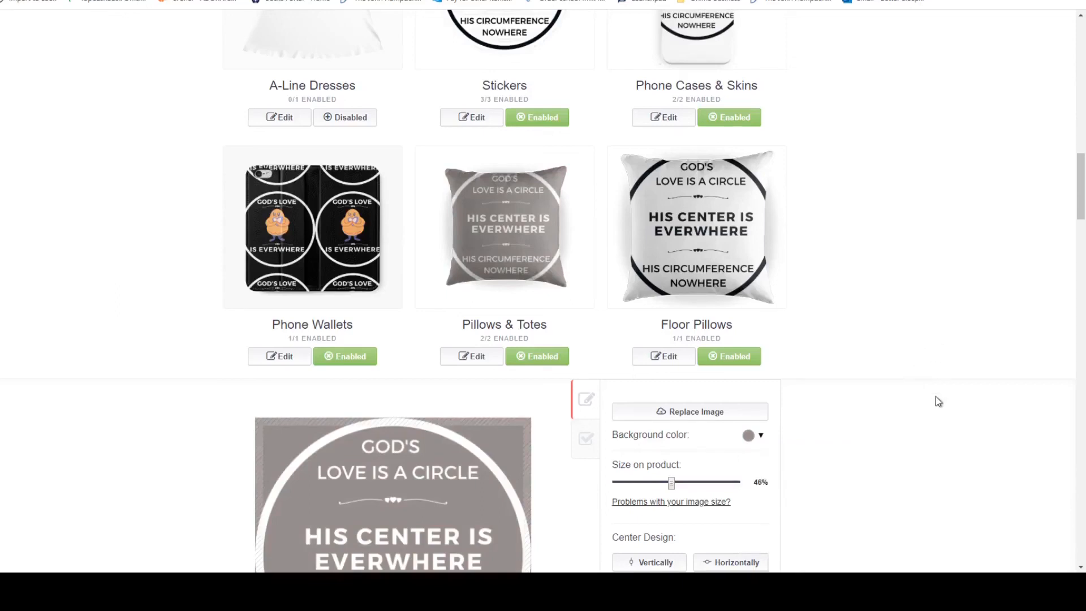
scroll(935, 396, down, 2)
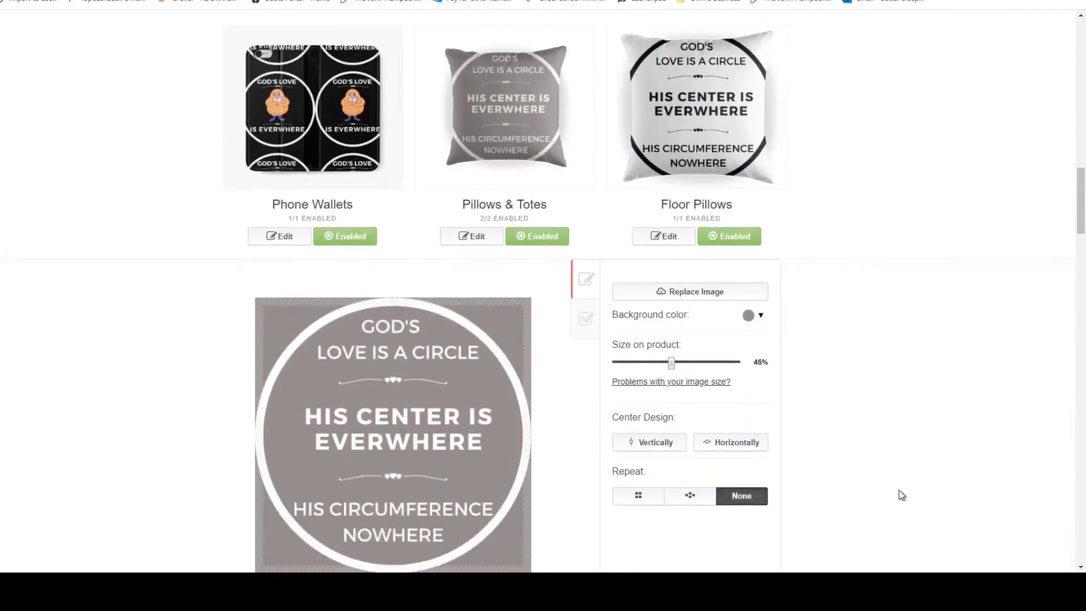
scroll(899, 475, down, 2)
click(690, 559)
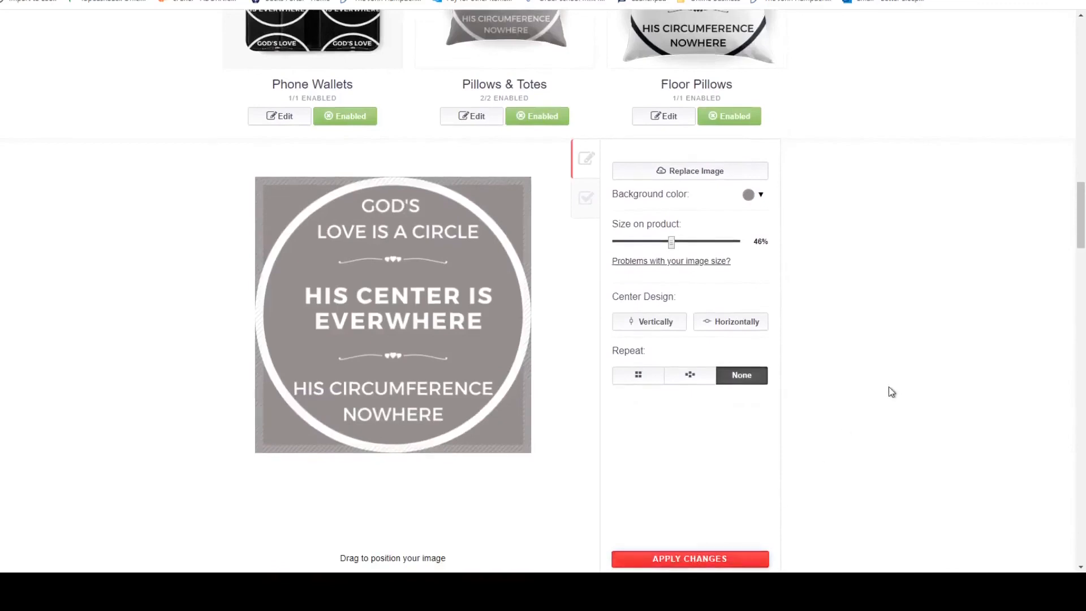
Open the Floor Pillows design and set its background colour to turquoise, #4acaca.
scroll(889, 386, up, 4)
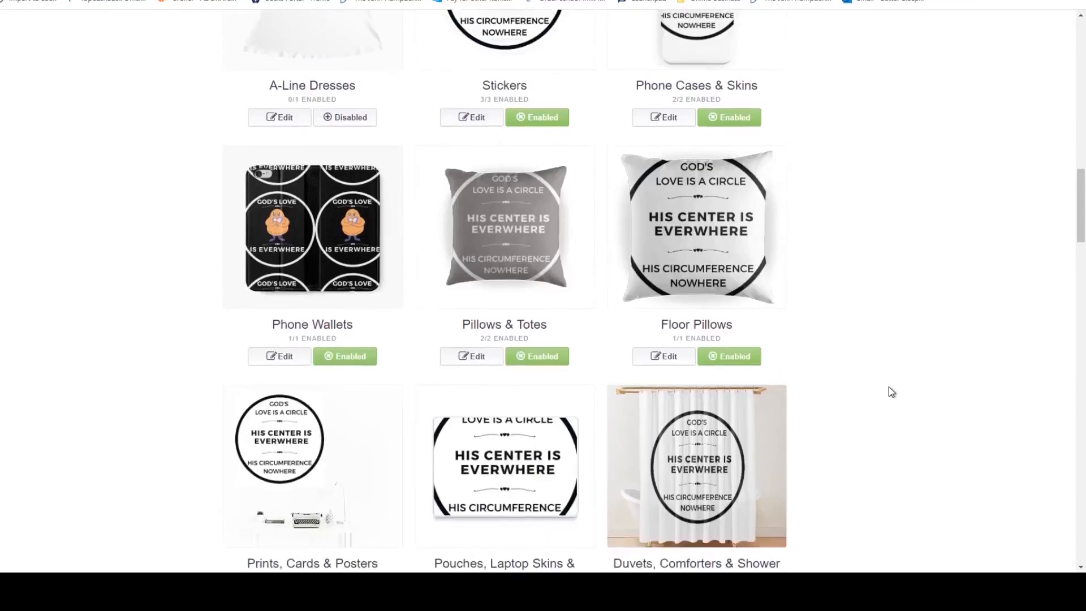
click(677, 362)
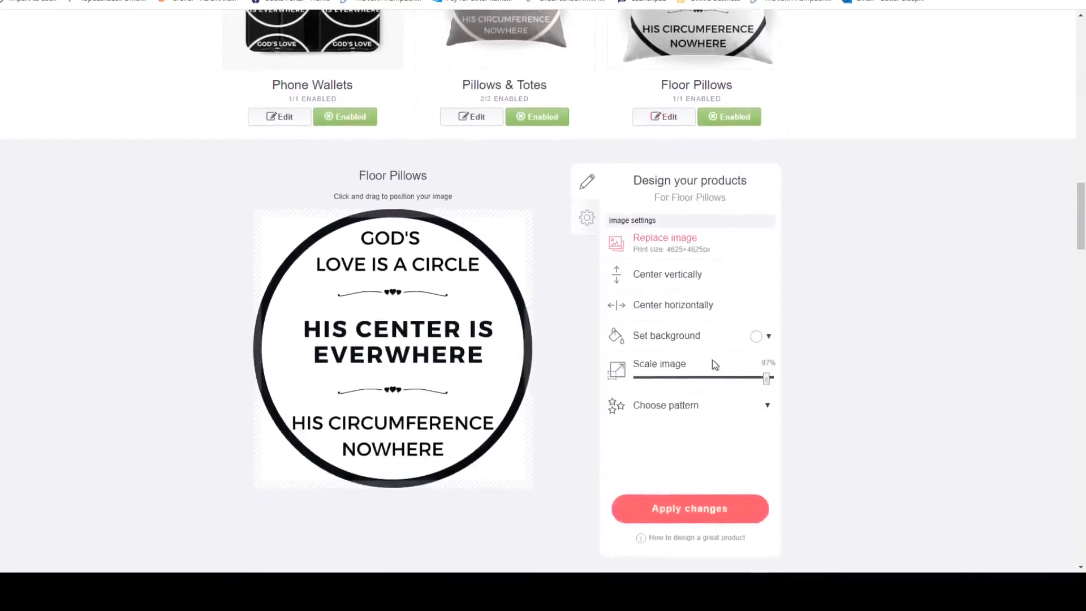
click(769, 336)
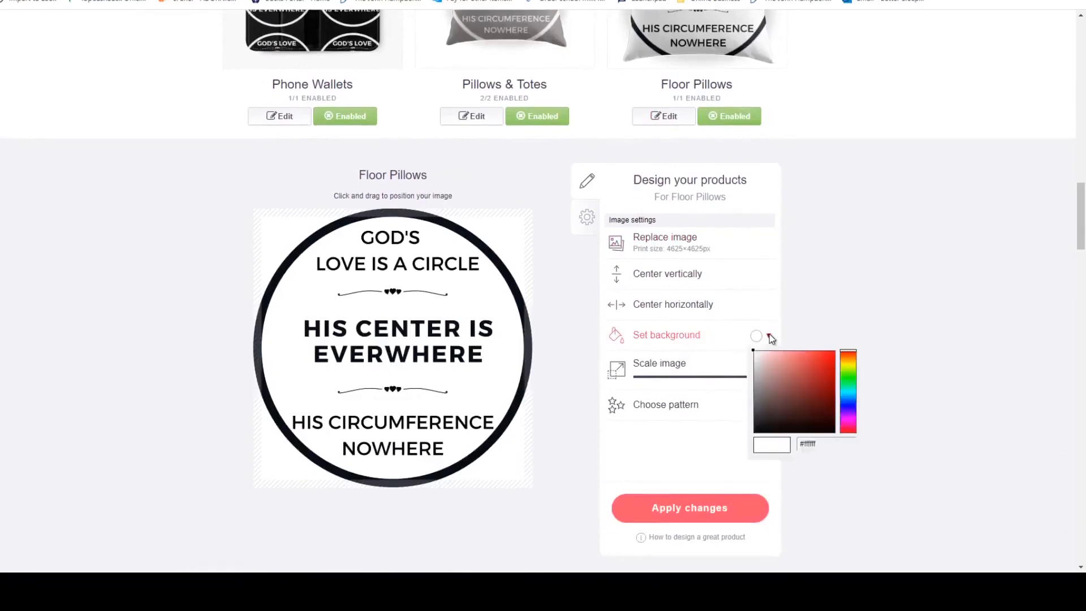
scroll(768, 334, down, 1)
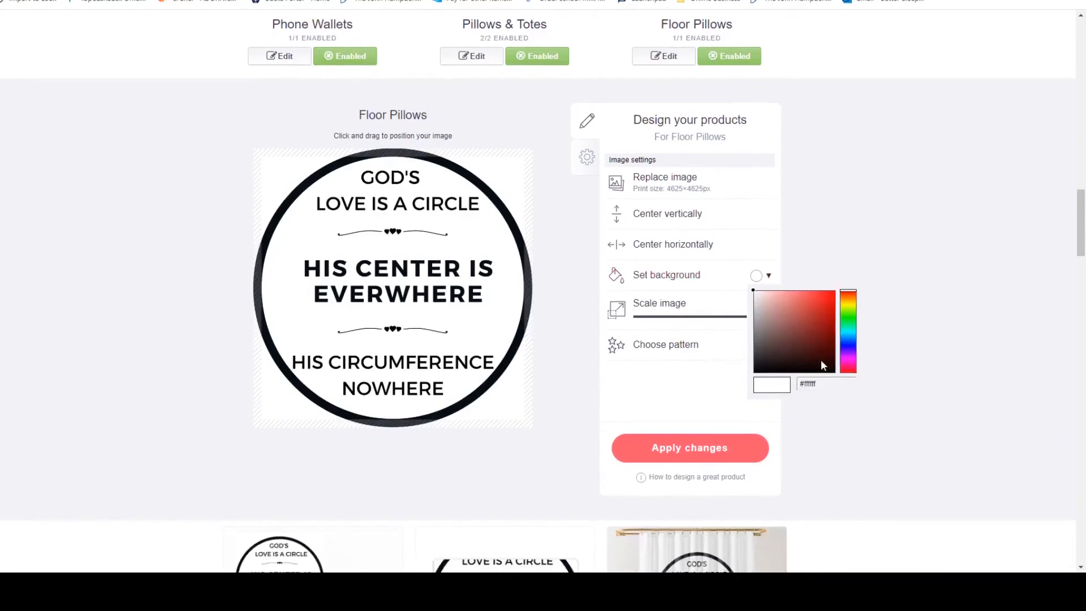
click(850, 333)
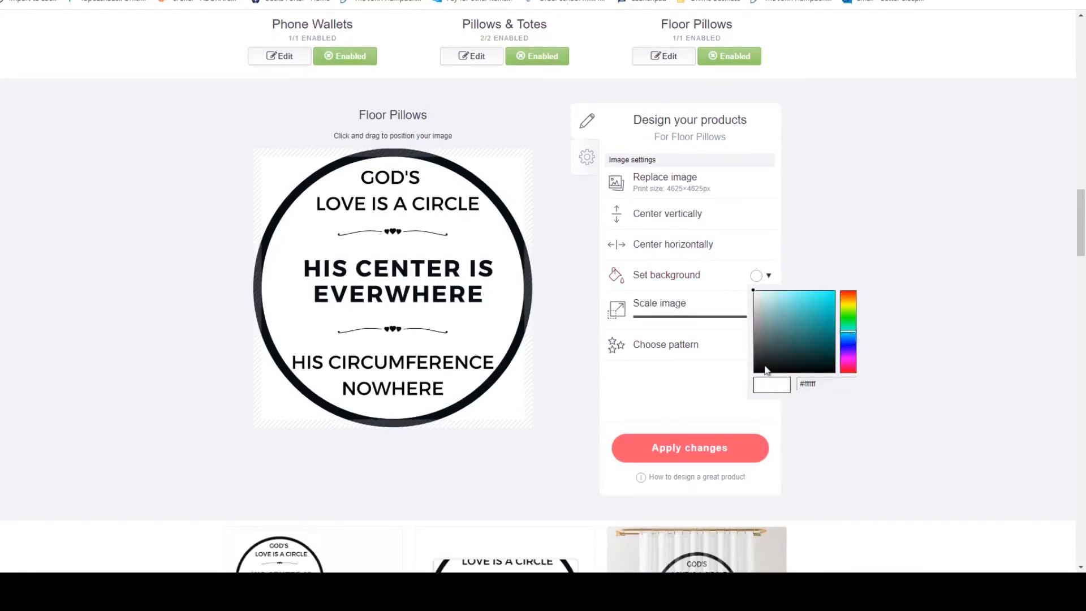
click(785, 310)
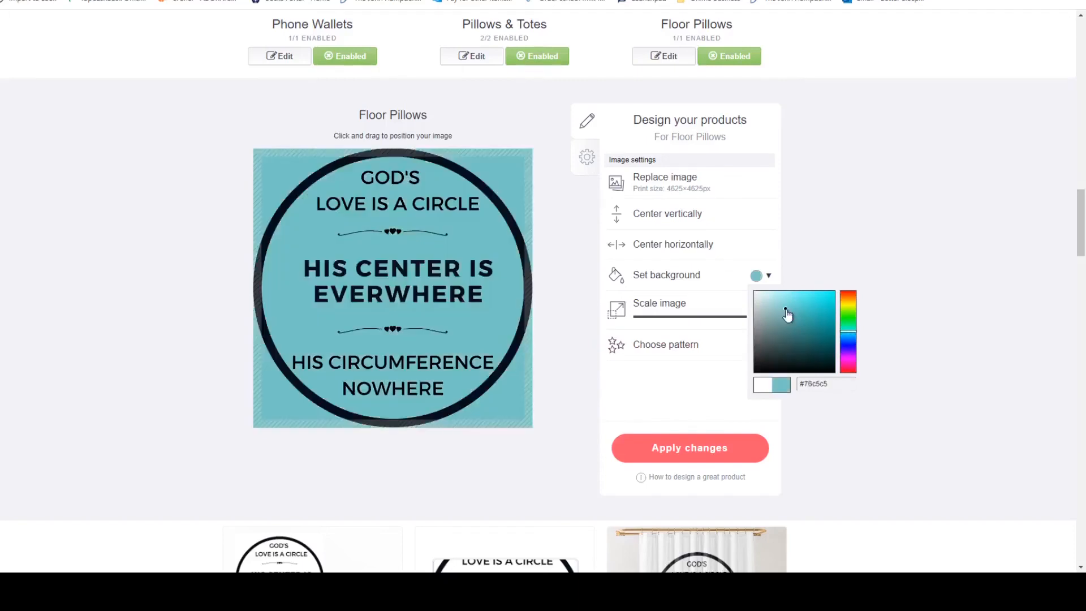
scroll(788, 315, up, 3)
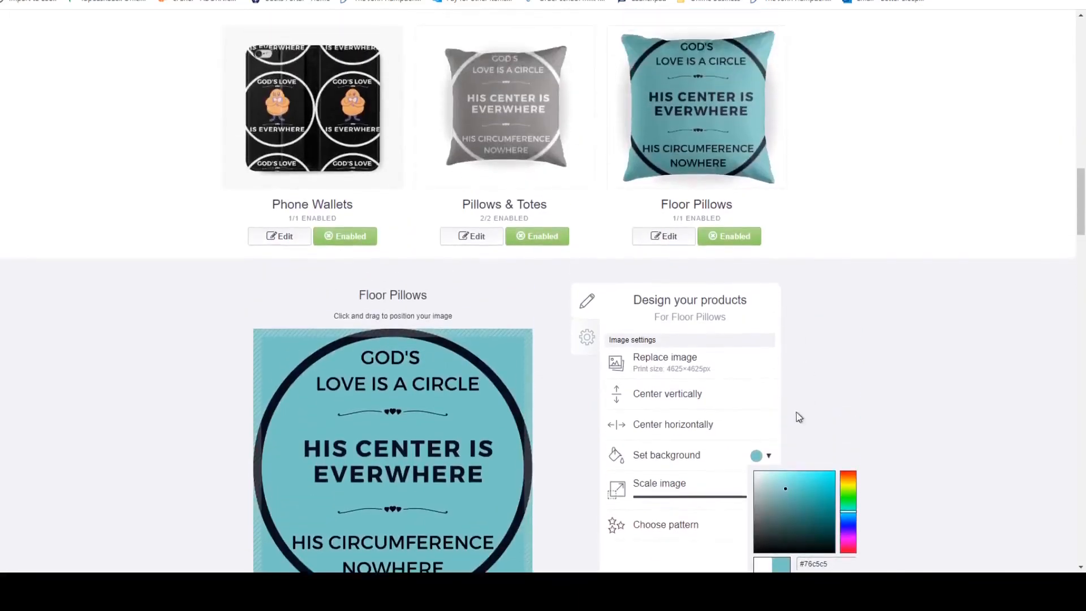
click(789, 509)
click(805, 489)
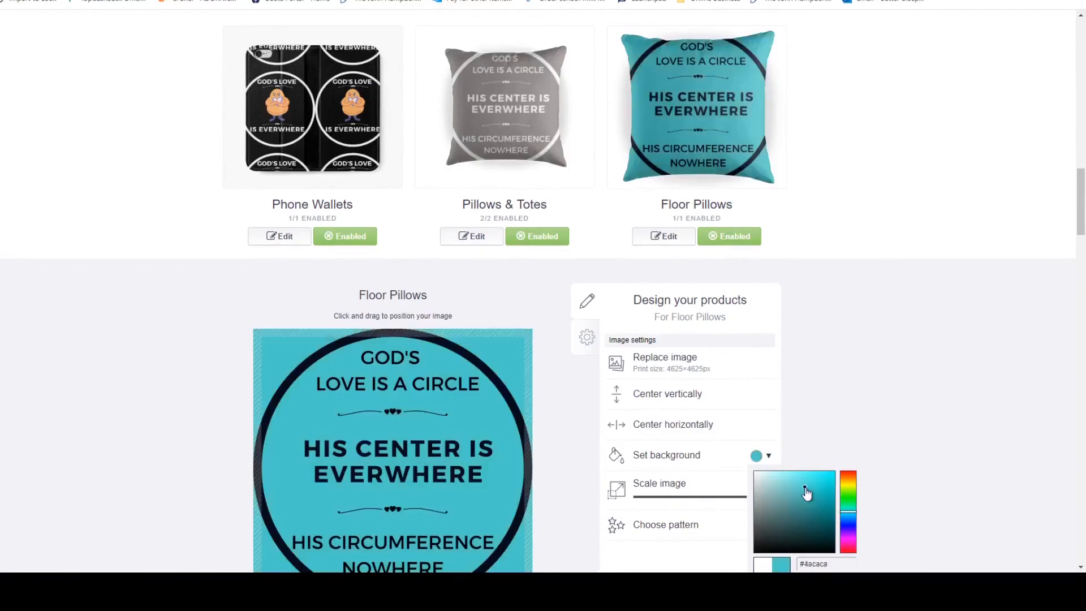
scroll(846, 452, down, 1)
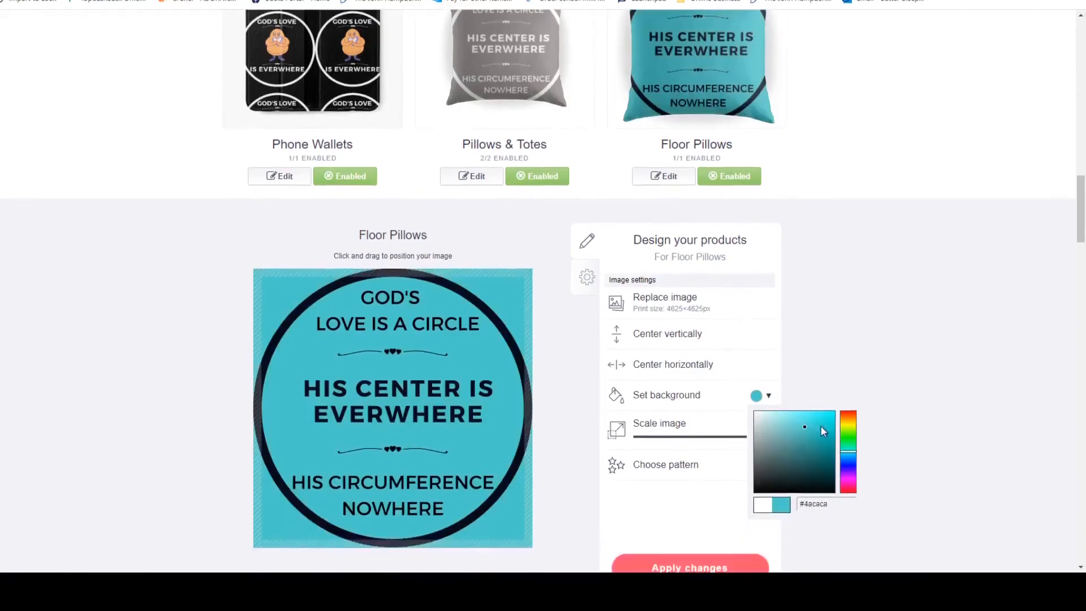
click(955, 400)
Open the Phone Wallets design and set its background colour to bright pink, #fd10d4.
scroll(955, 399, down, 2)
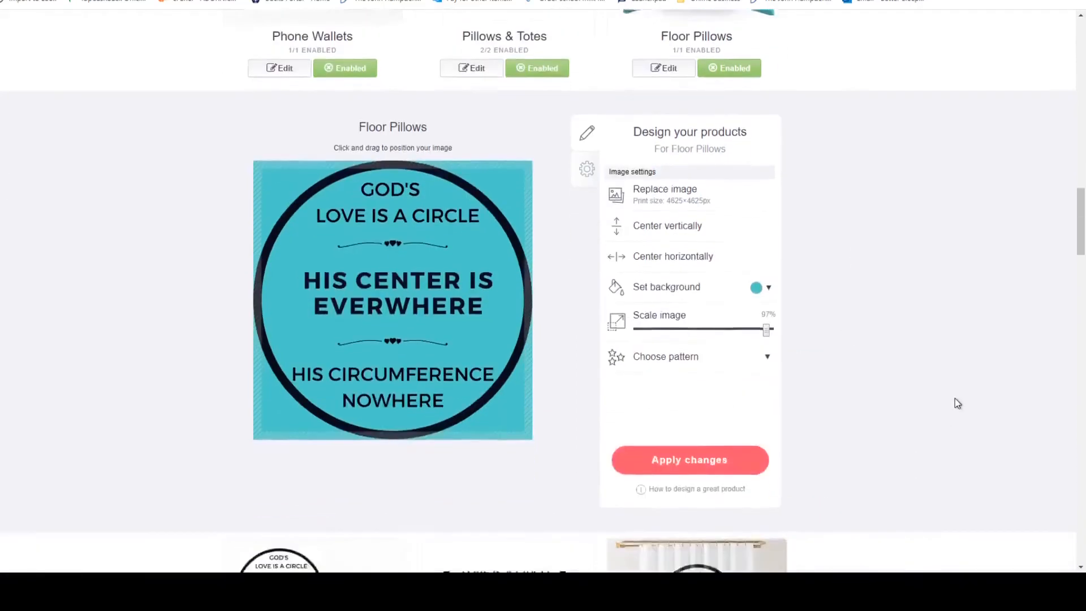
scroll(955, 399, up, 4)
scroll(953, 395, up, 1)
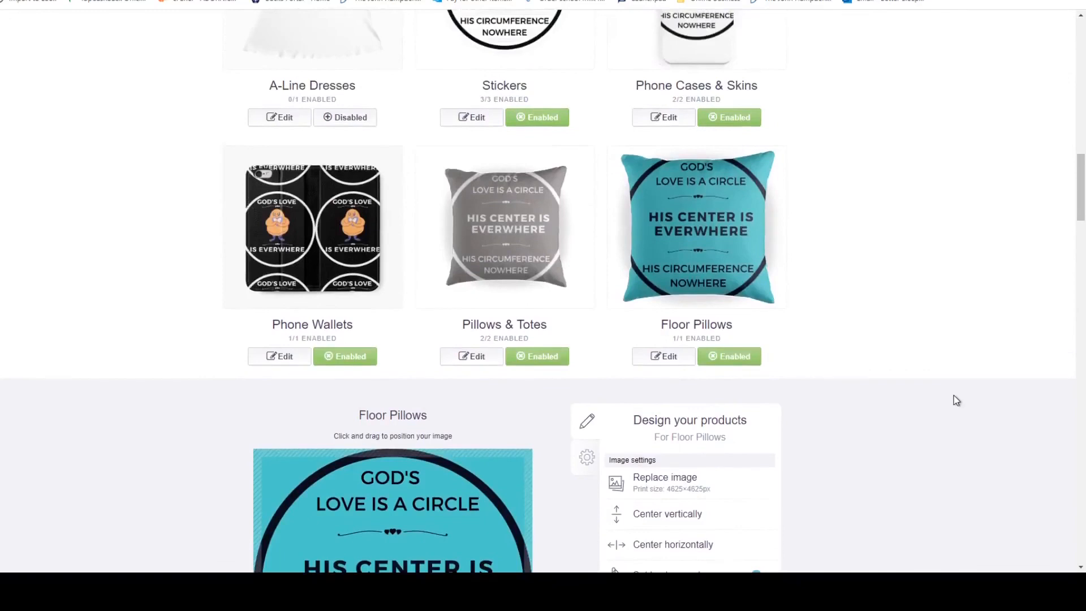
scroll(953, 395, up, 2)
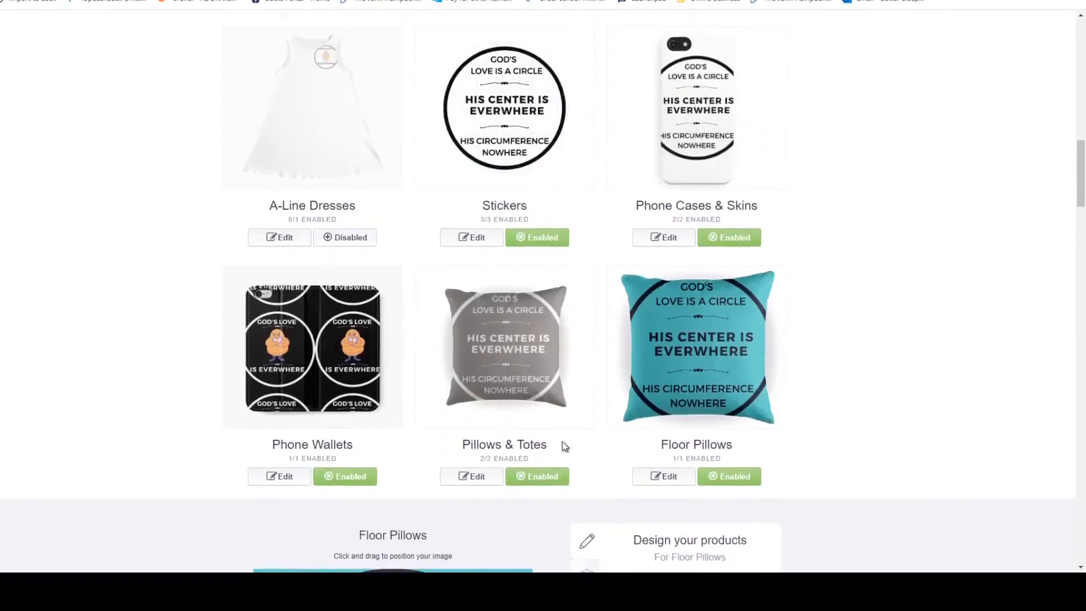
click(304, 478)
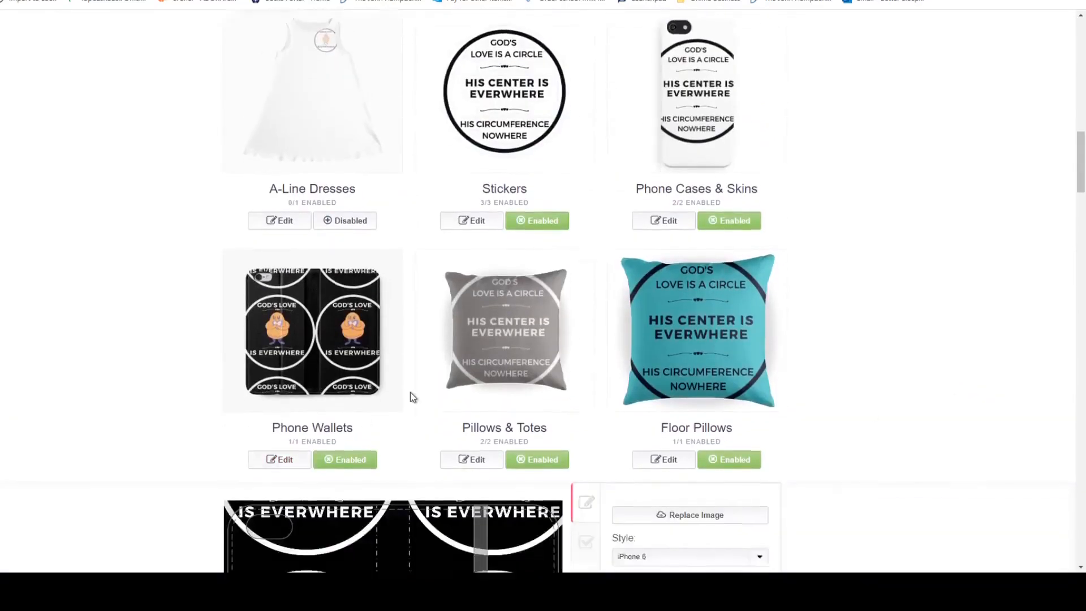
scroll(410, 392, down, 4)
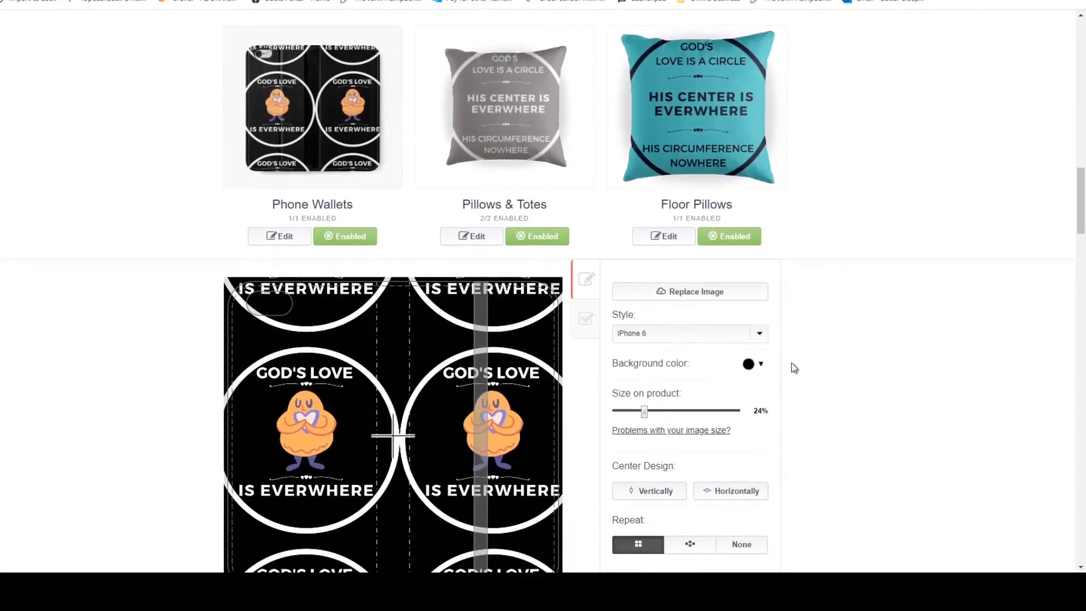
scroll(793, 367, down, 1)
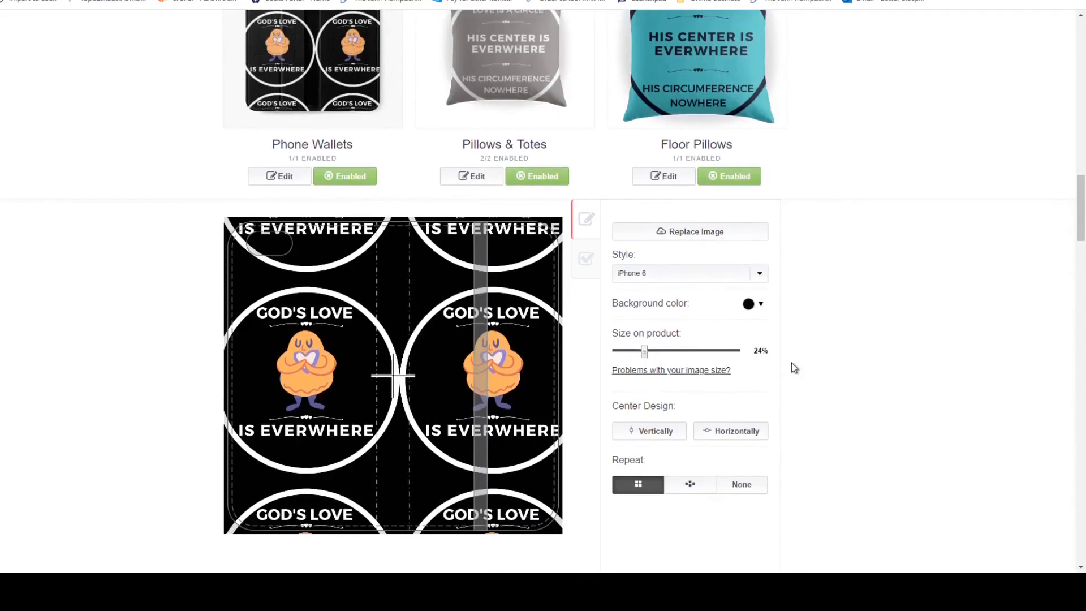
click(762, 305)
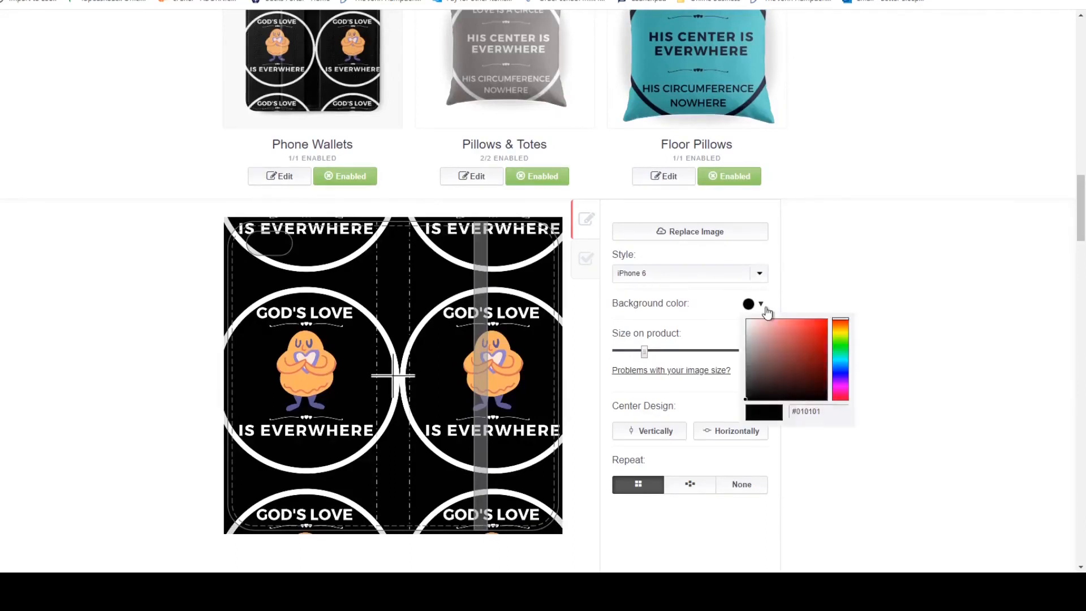
click(841, 387)
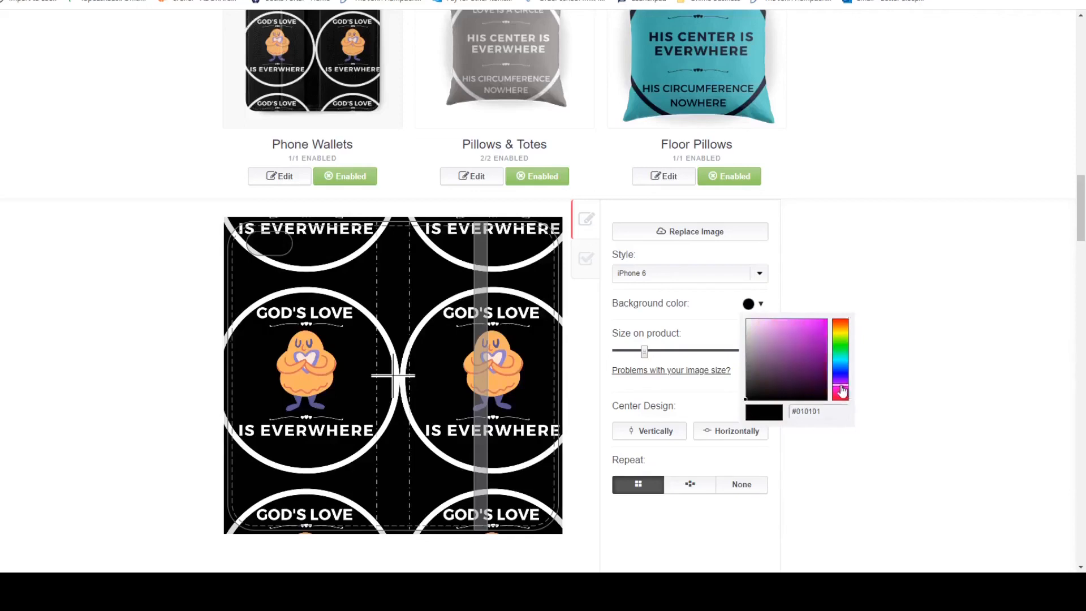
drag(842, 391, 841, 390)
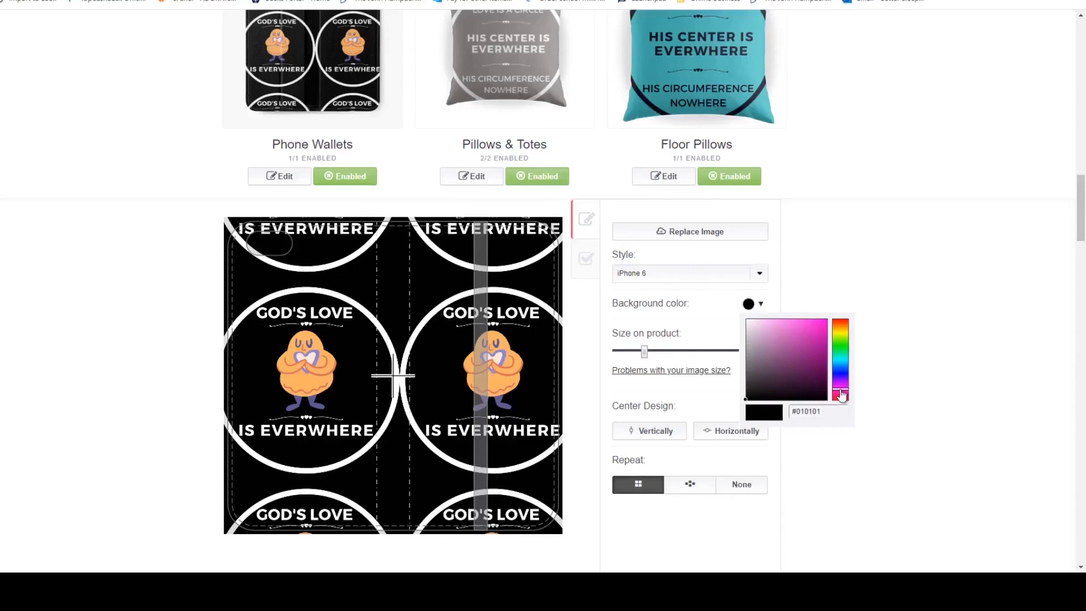
click(822, 320)
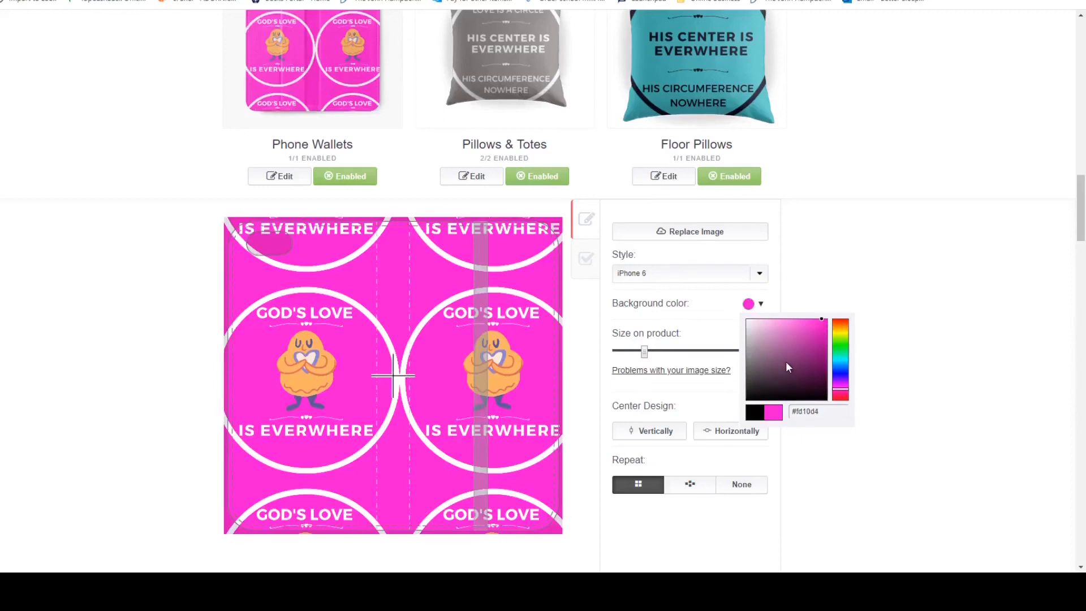
Shift the Phone Wallets background hue to orange-red, #fd3c10, and apply the changes.
click(840, 322)
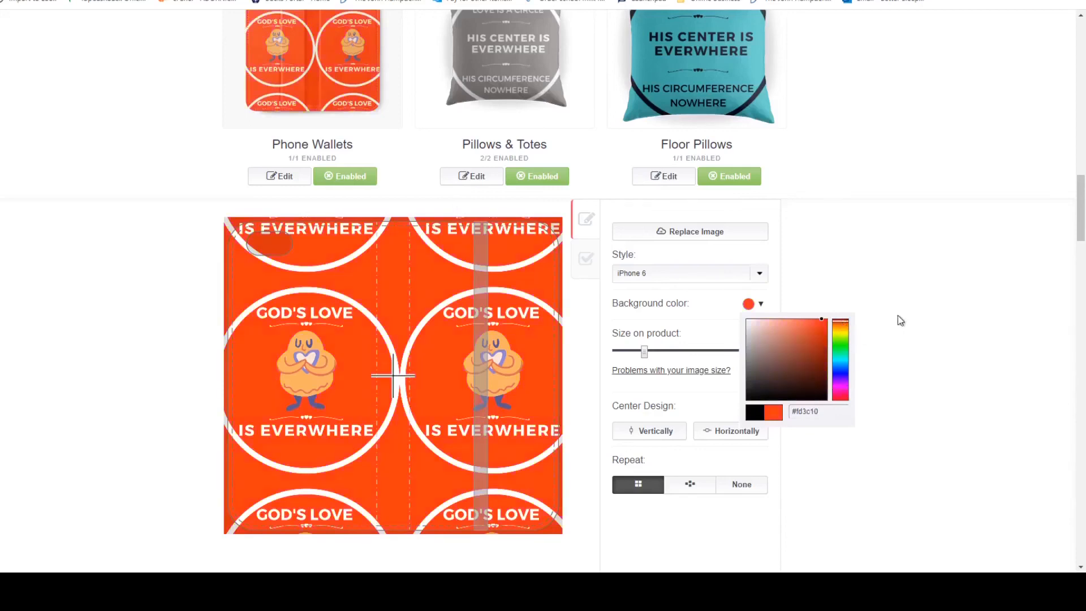
click(877, 348)
scroll(715, 485, down, 3)
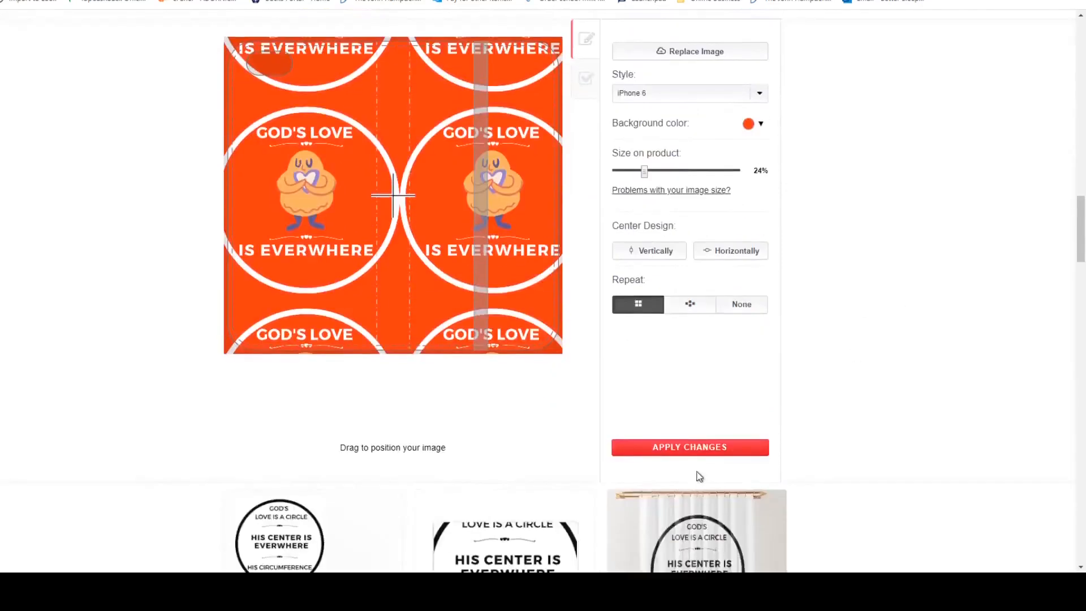
click(711, 448)
Review the designs and background colours across the product previews.
scroll(872, 344, up, 2)
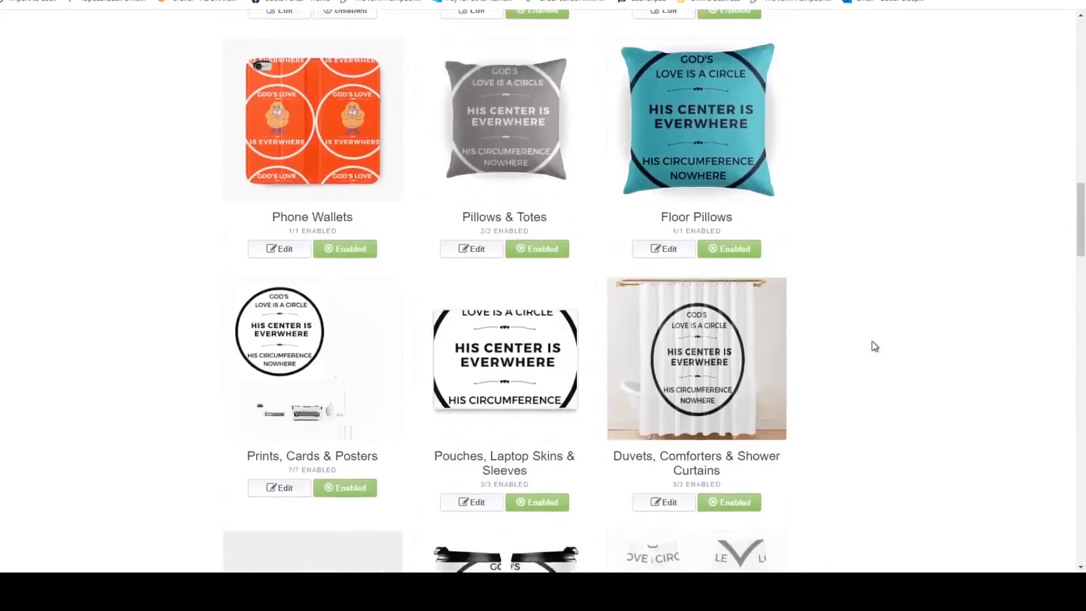
scroll(875, 346, up, 1)
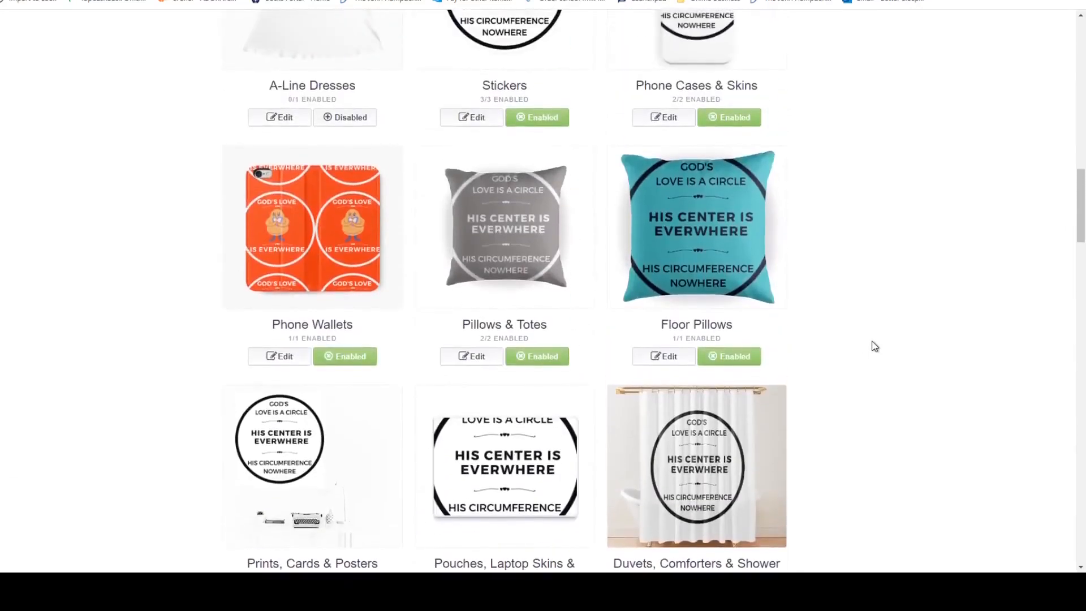
scroll(876, 346, up, 1)
scroll(875, 346, up, 4)
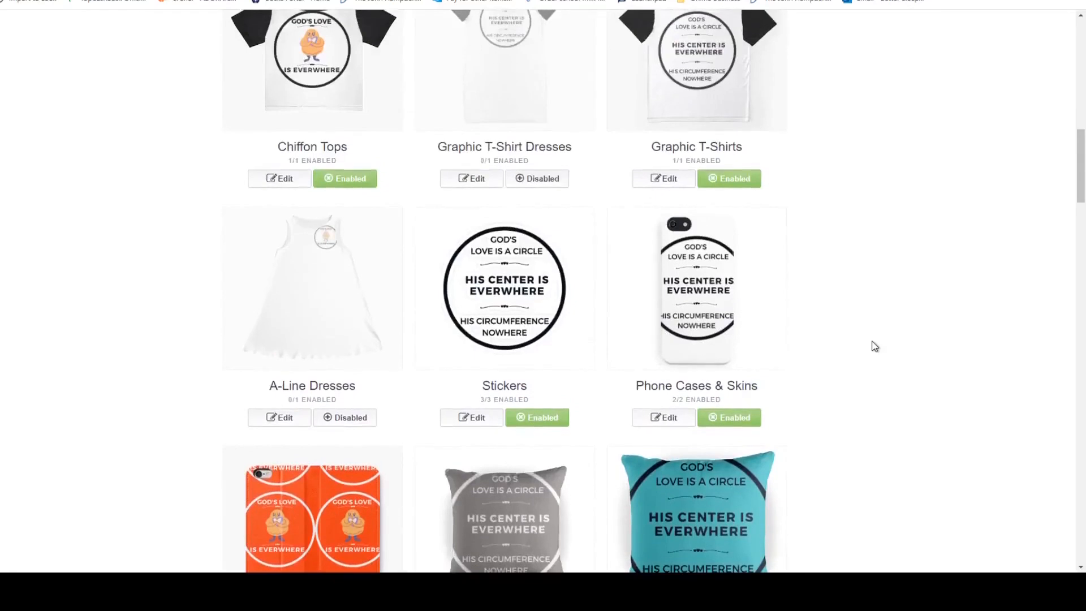
scroll(876, 346, up, 3)
scroll(875, 346, up, 3)
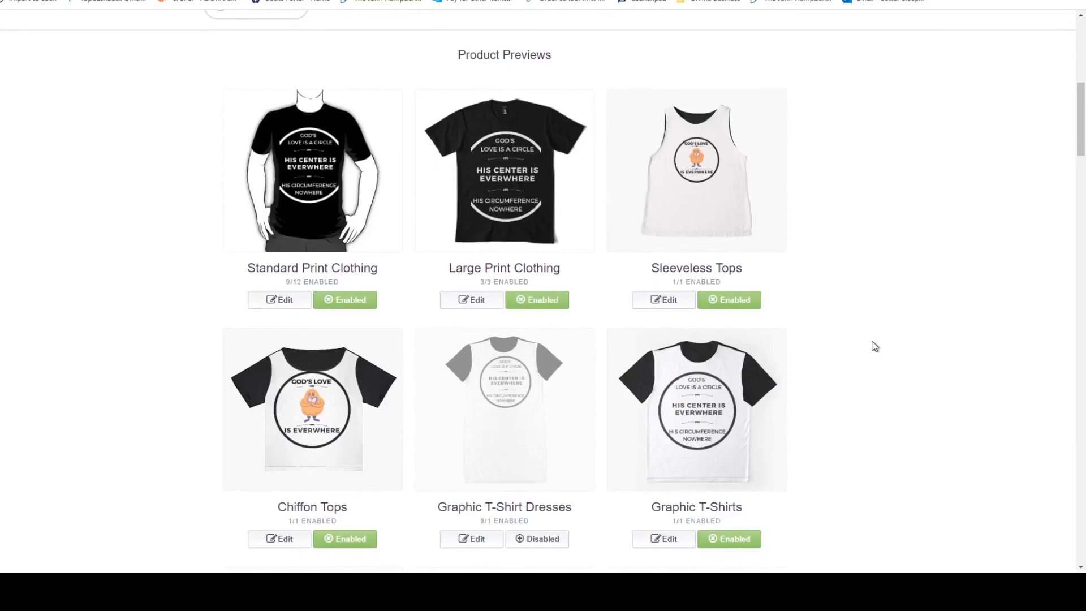
scroll(875, 347, down, 5)
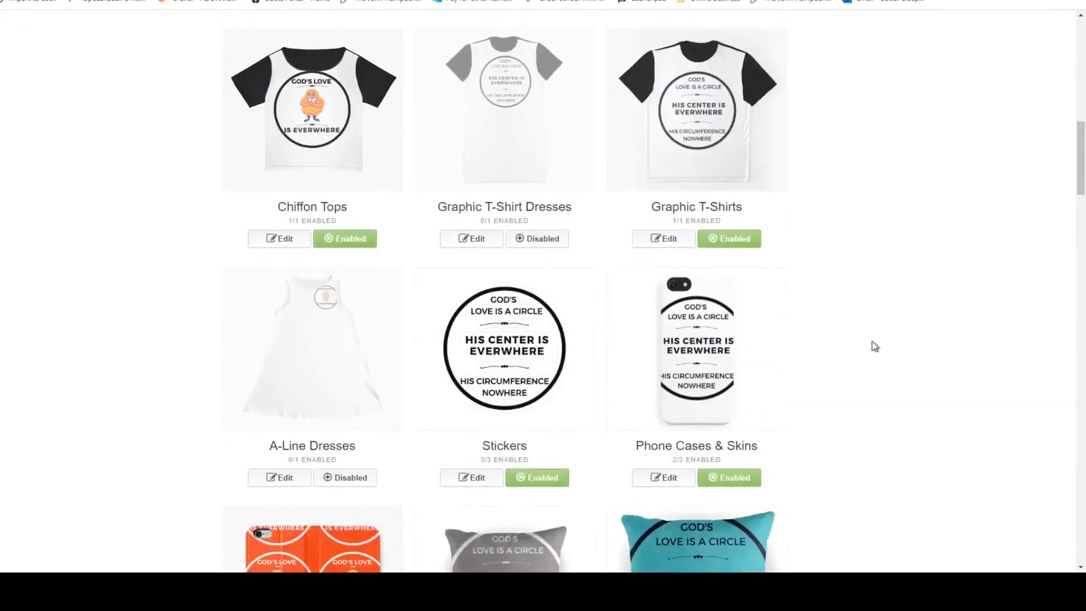
Open the Phone Cases & Skins design, set its background colour to bright red, #ee1b1b, and apply the changes.
scroll(875, 347, down, 3)
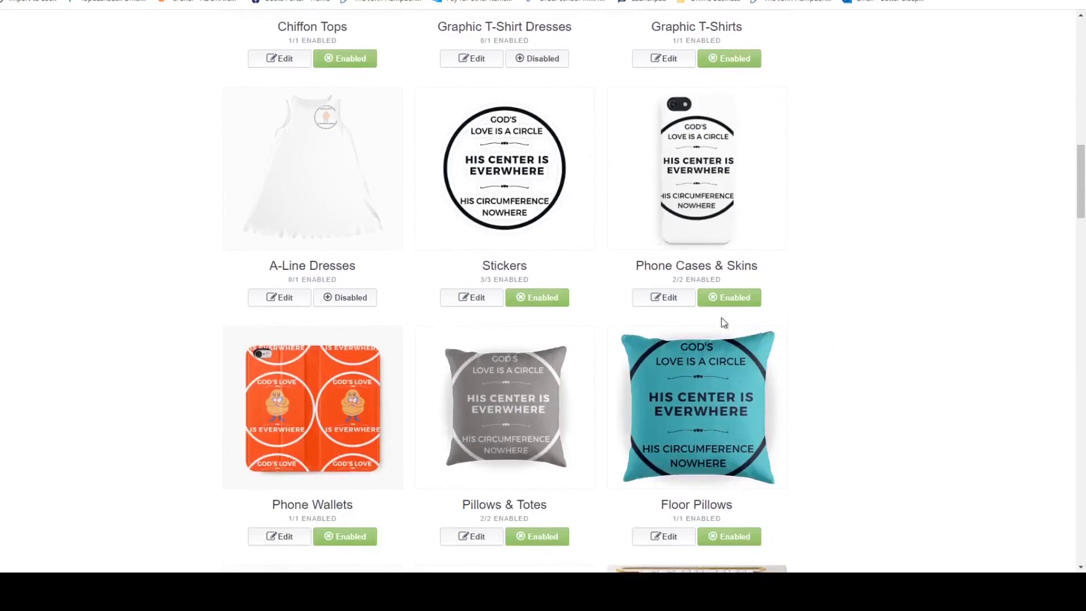
click(687, 301)
scroll(747, 345, down, 1)
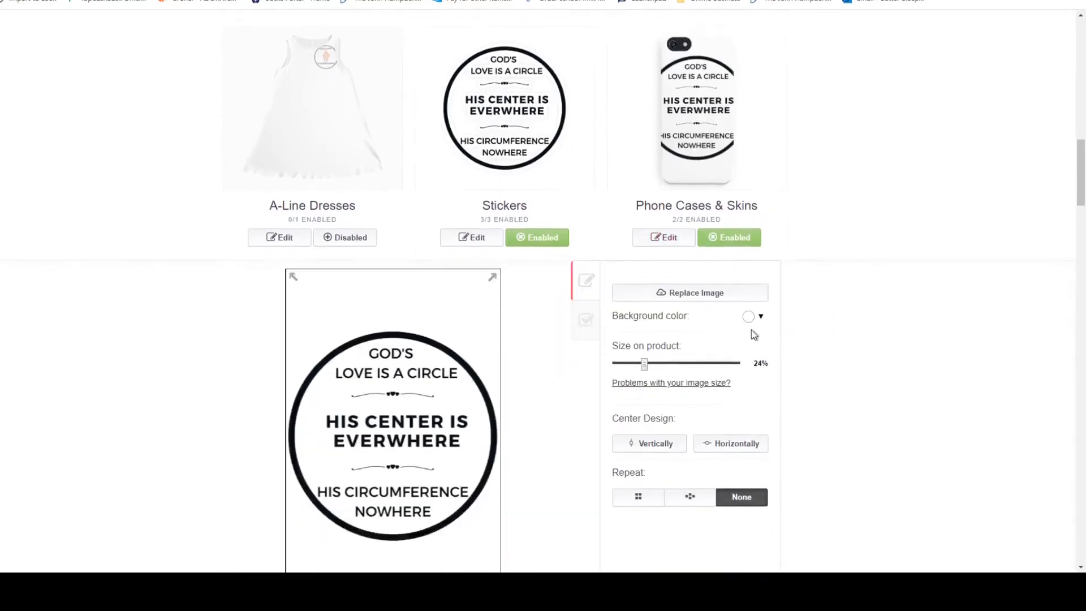
click(761, 319)
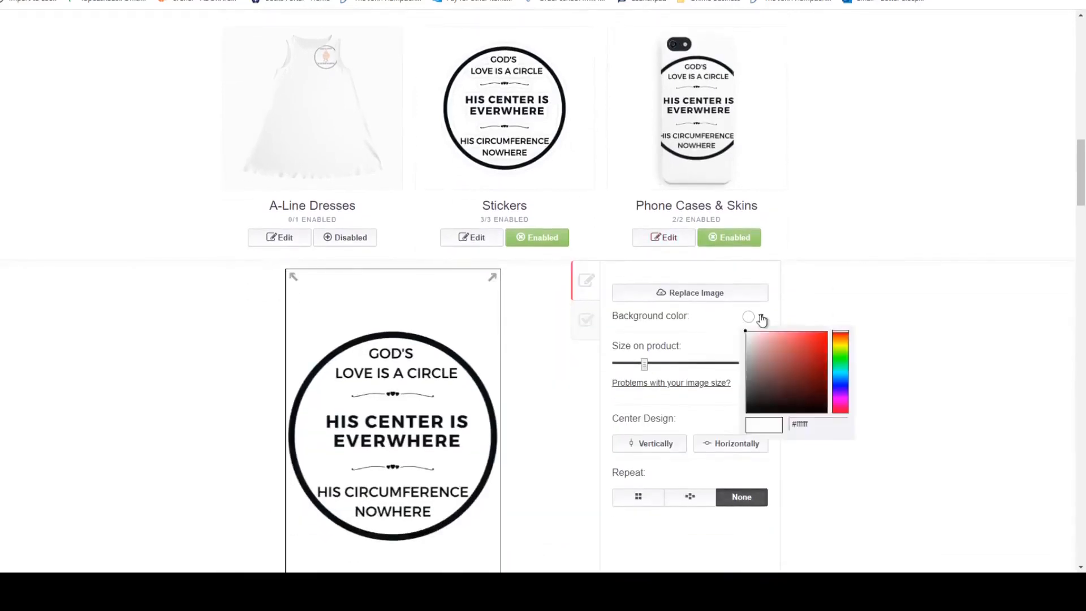
click(803, 353)
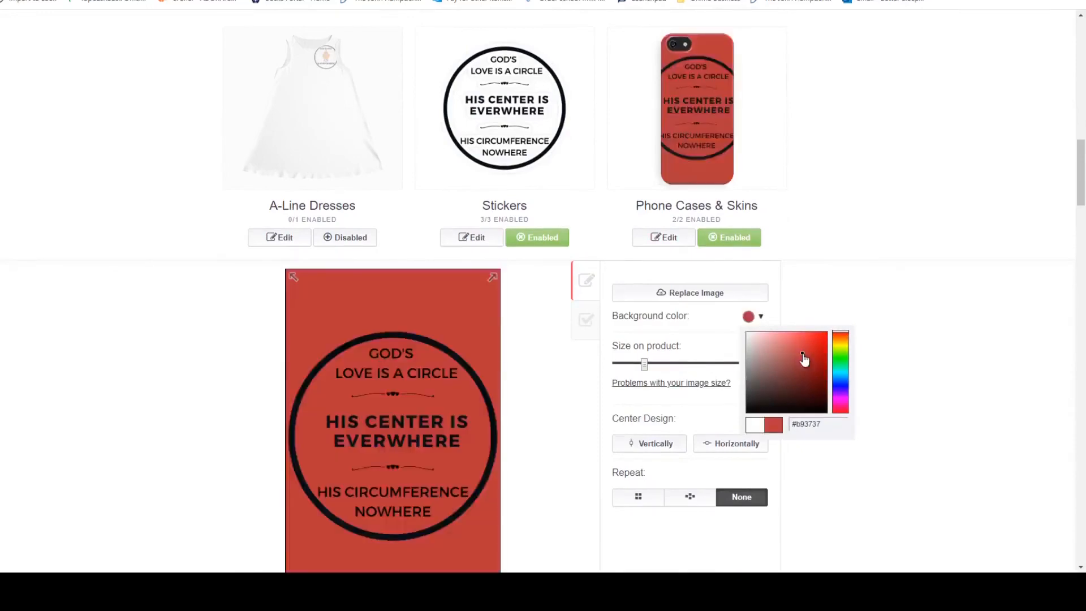
click(826, 347)
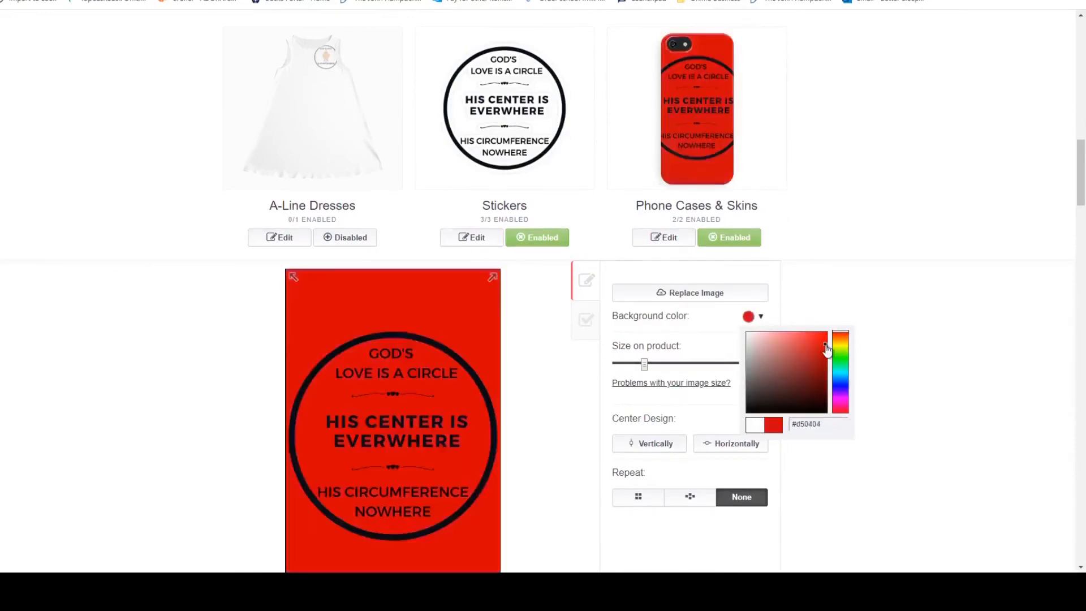
click(817, 338)
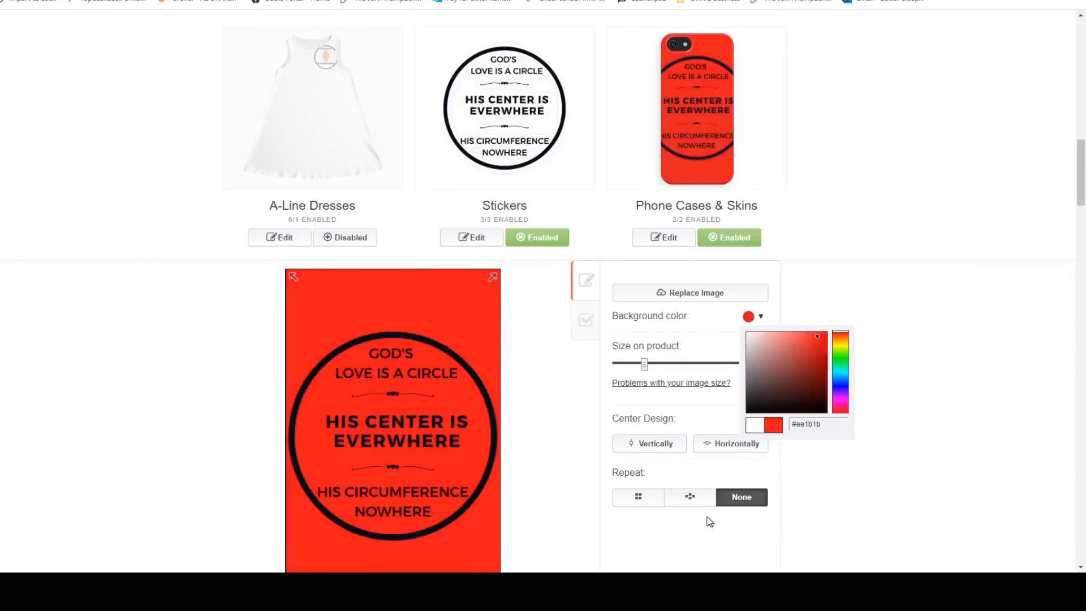
scroll(735, 509, down, 3)
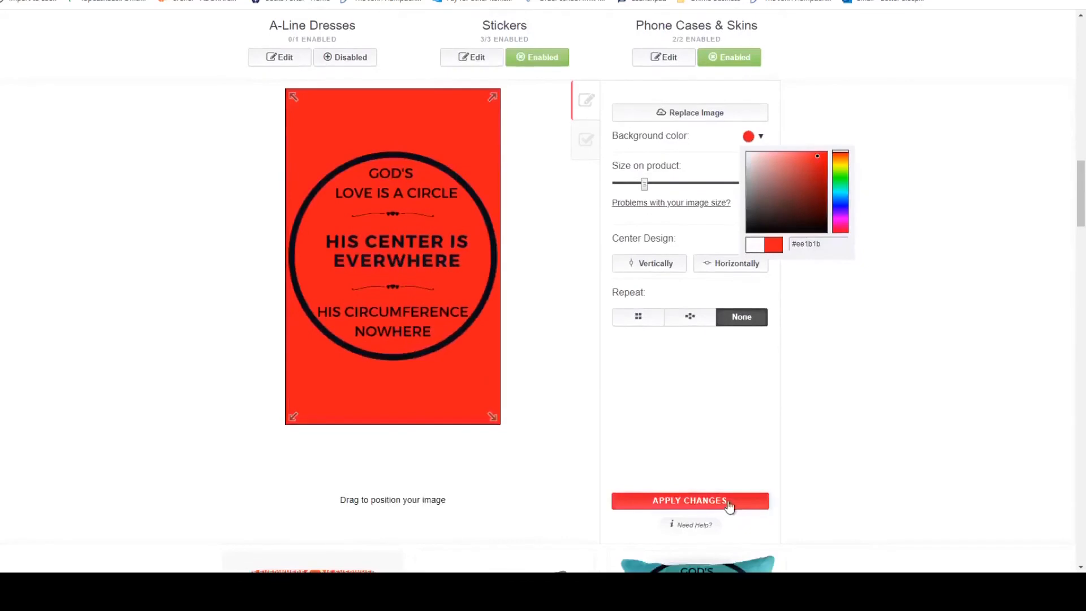
click(735, 507)
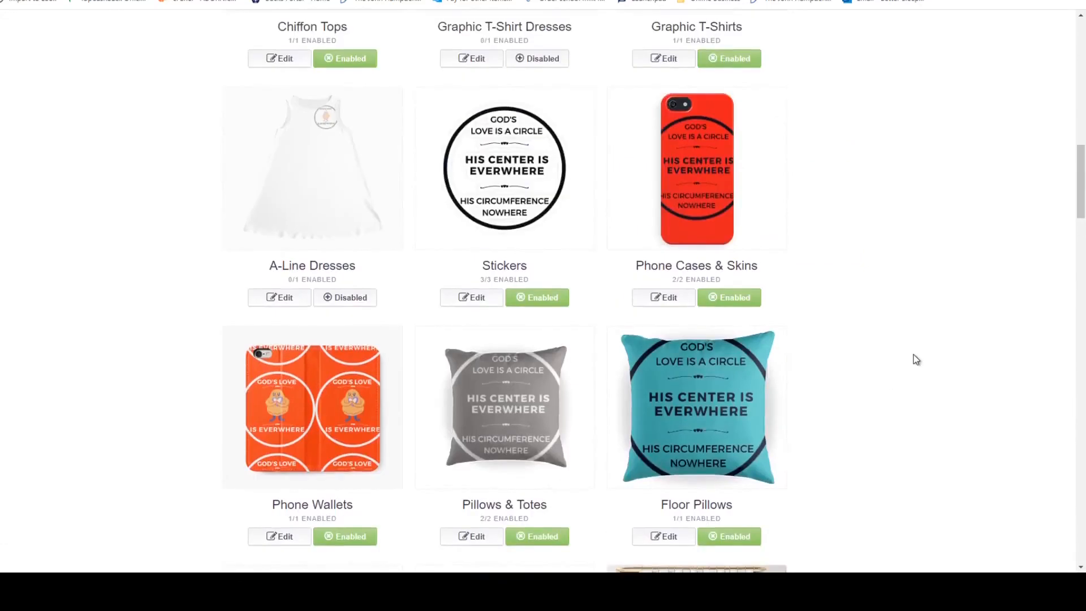
Check the designs and background colours across the product previews, from the clothing down to the clocks and coasters.
scroll(917, 360, up, 3)
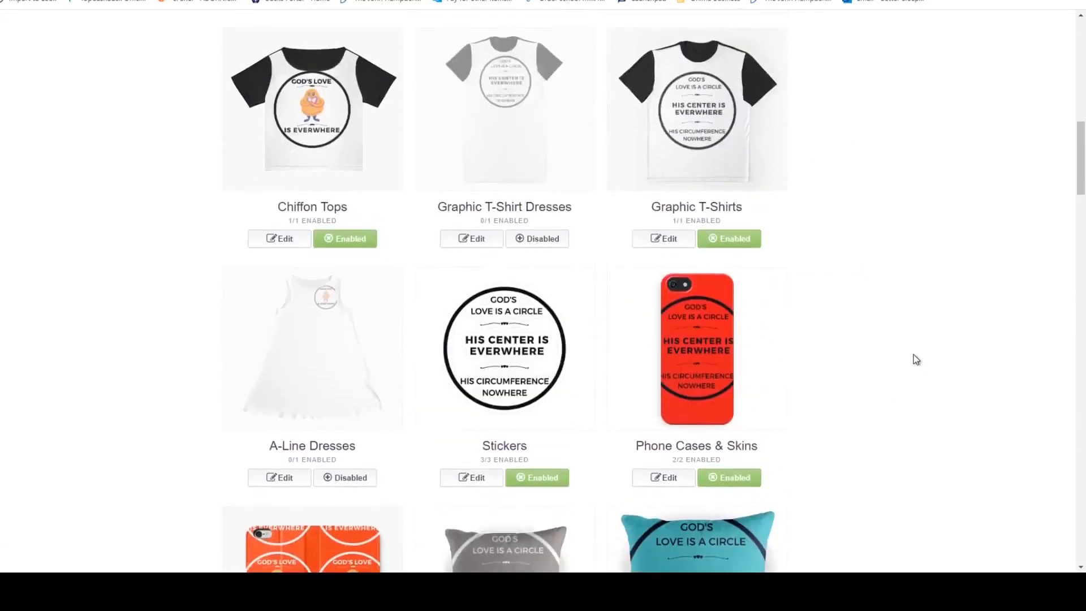
scroll(916, 359, up, 3)
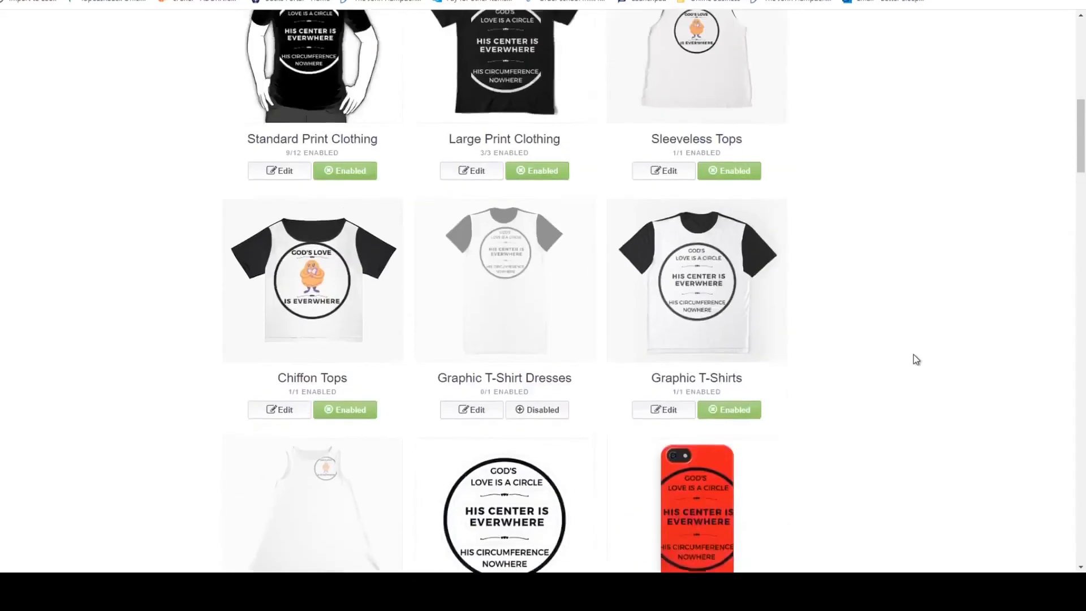
scroll(917, 360, down, 4)
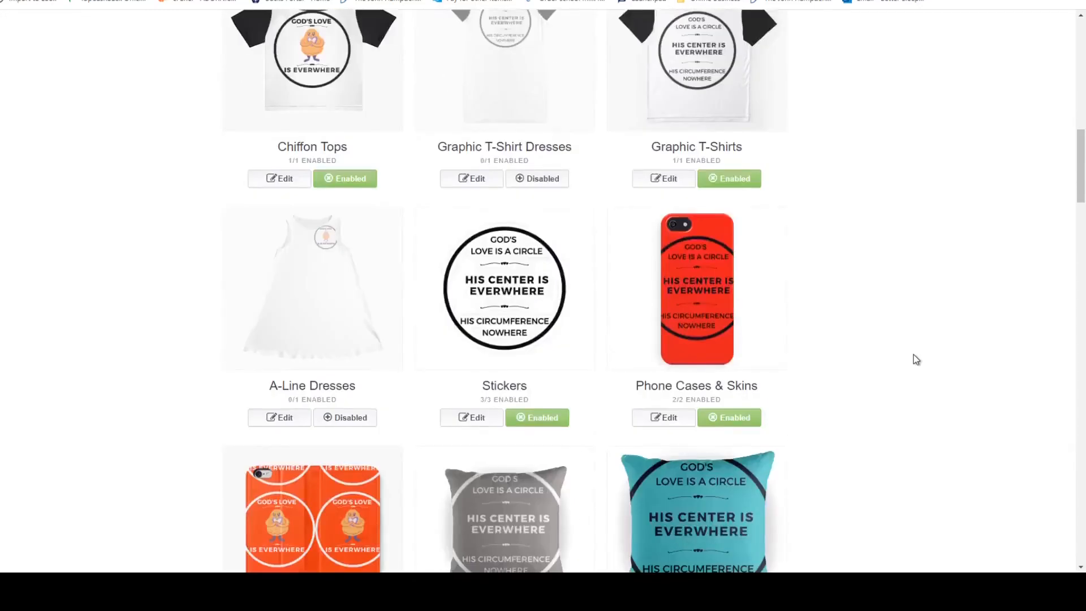
scroll(916, 360, down, 3)
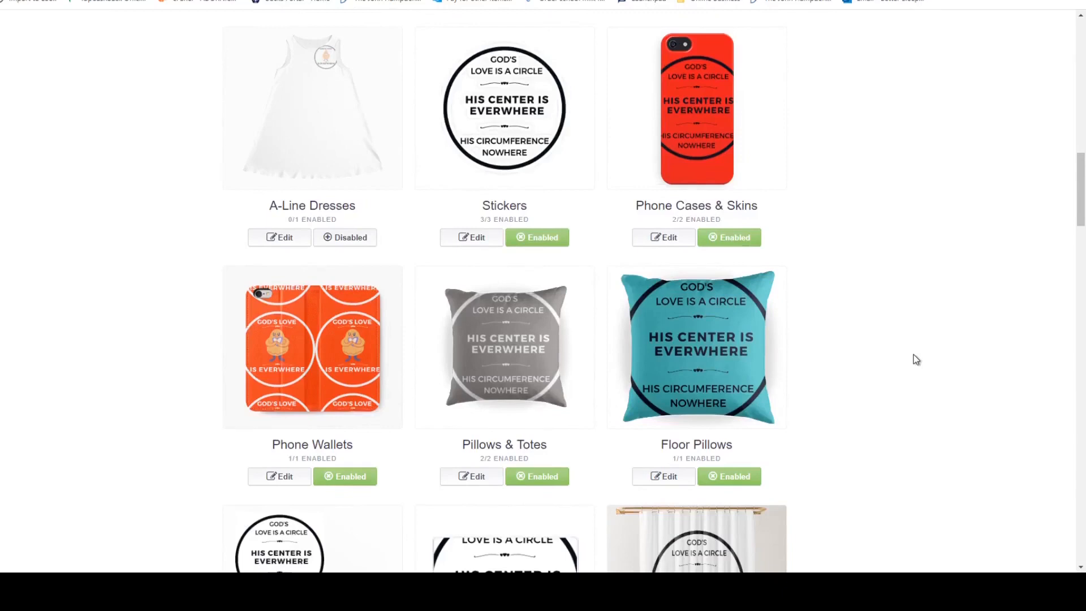
scroll(916, 359, down, 4)
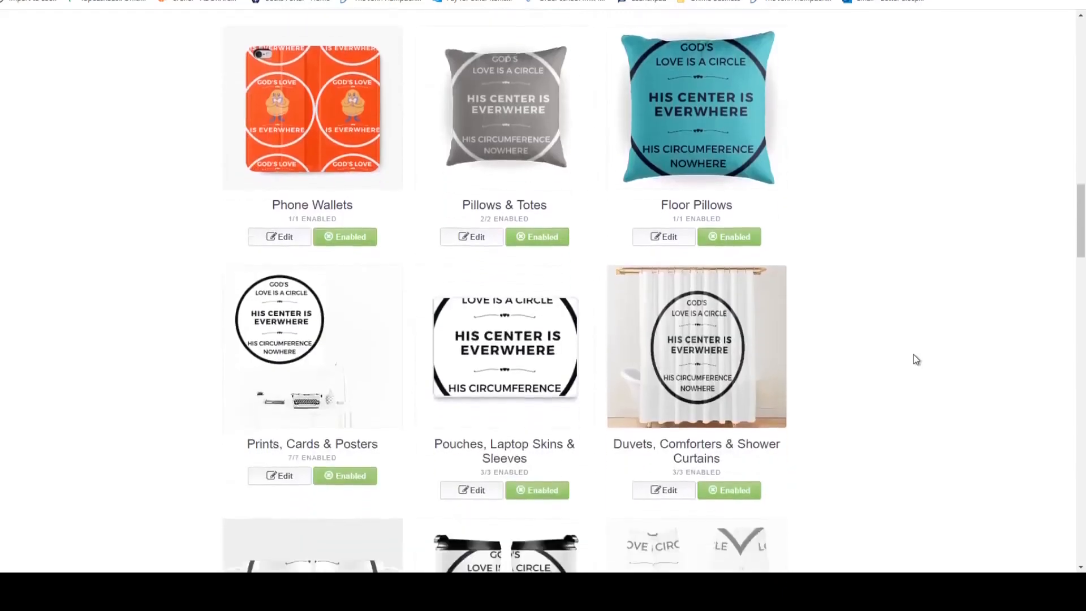
scroll(916, 360, down, 1)
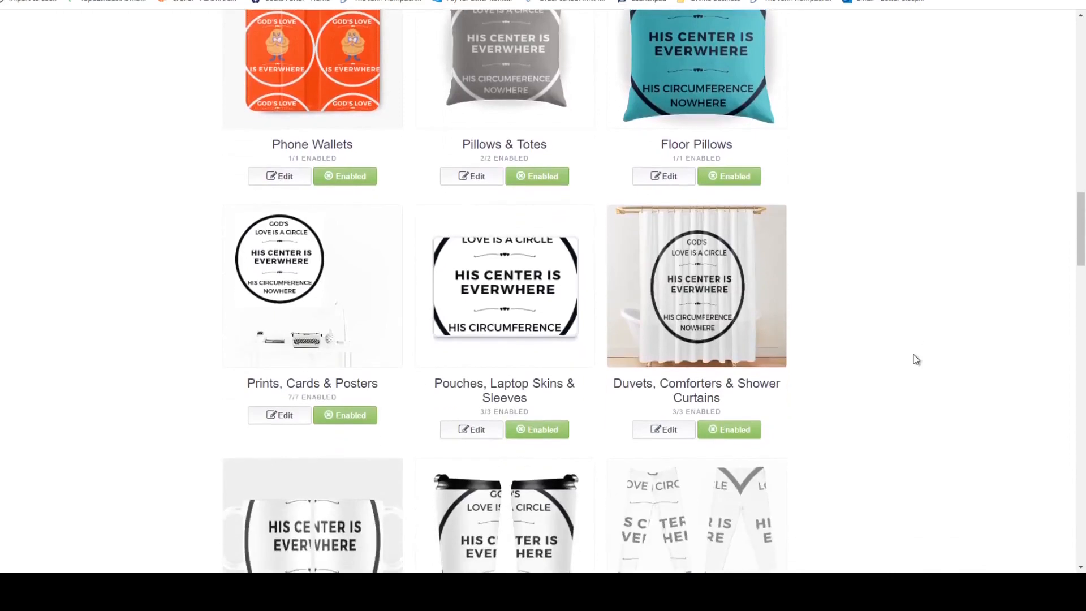
scroll(916, 360, down, 15)
scroll(917, 356, up, 4)
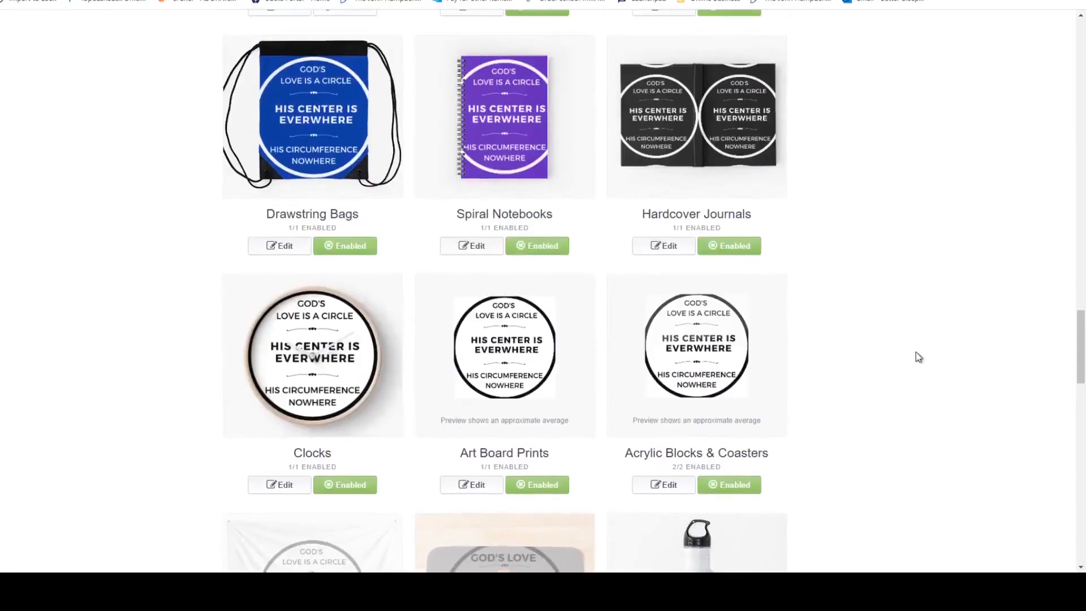
scroll(918, 356, up, 9)
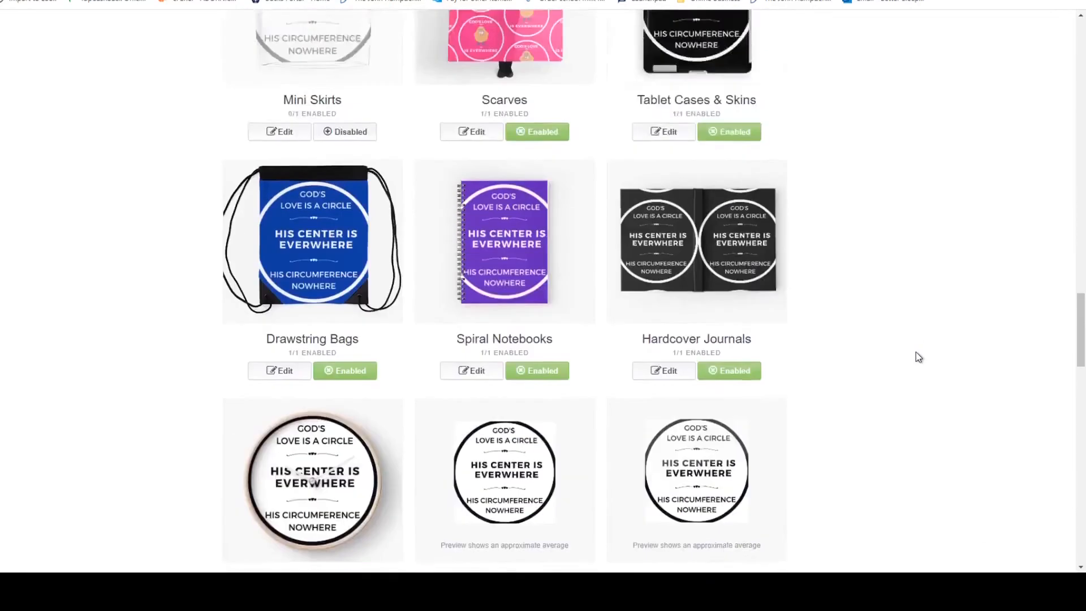
scroll(918, 357, up, 6)
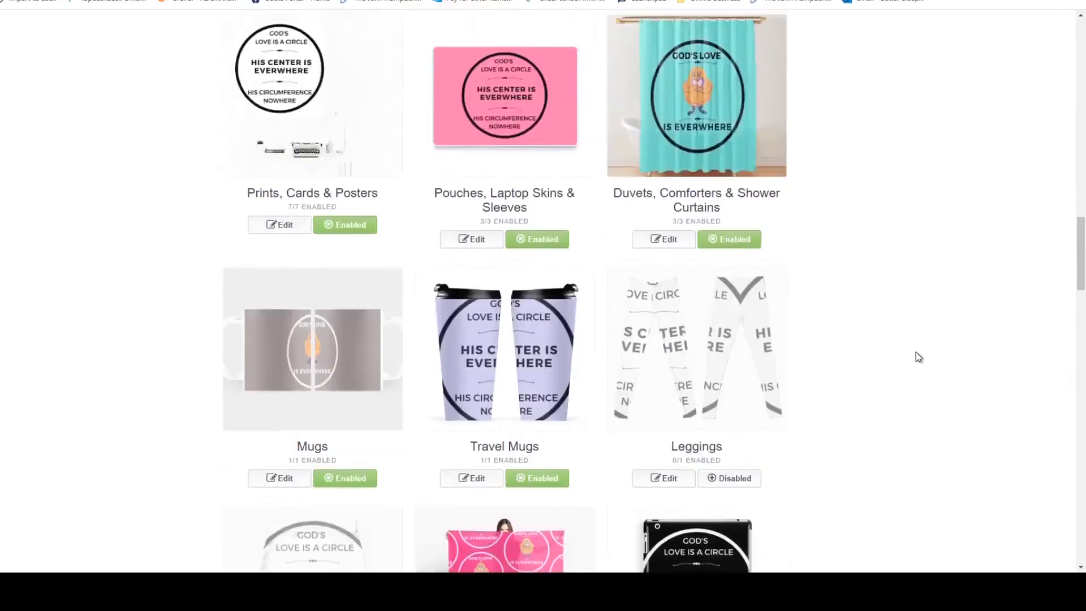
scroll(917, 356, up, 7)
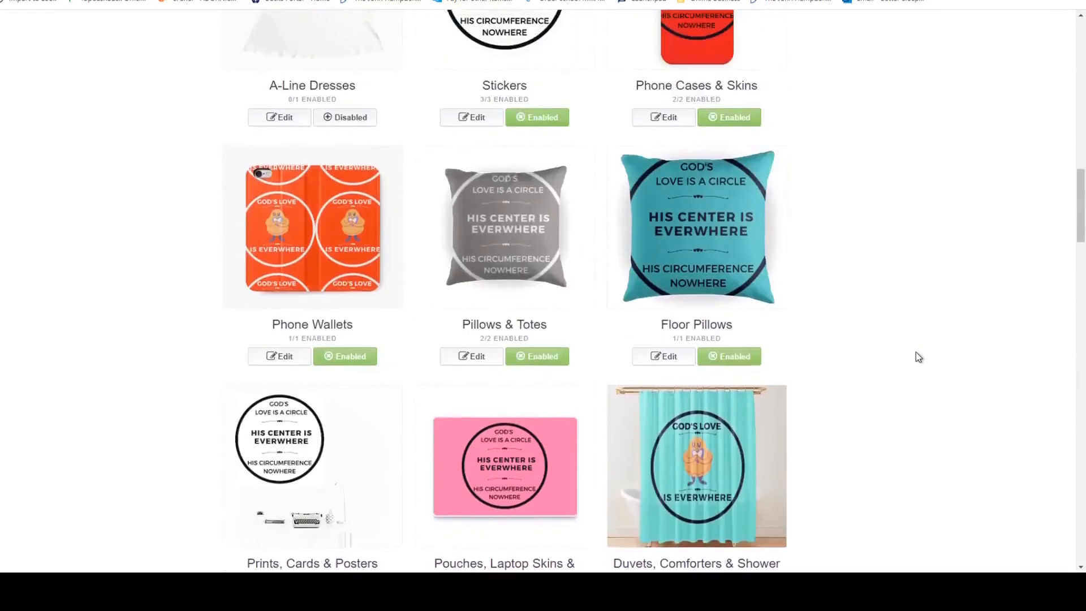
scroll(919, 357, up, 3)
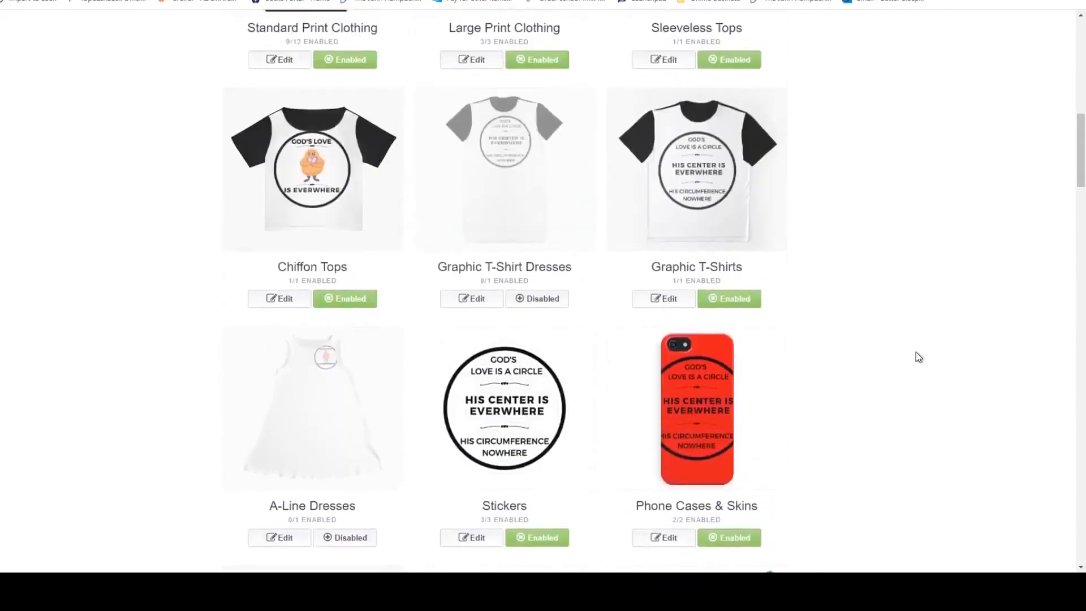
scroll(917, 357, up, 2)
scroll(916, 357, down, 6)
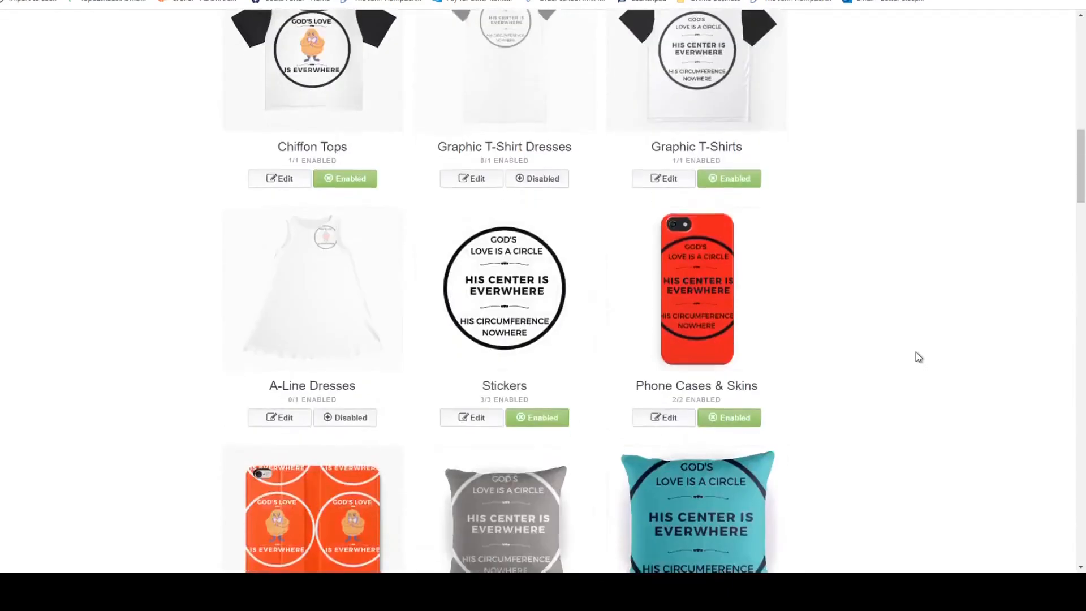
Open the A-Line Dresses design and set its background colour to turquoise, #5af7eb.
click(283, 298)
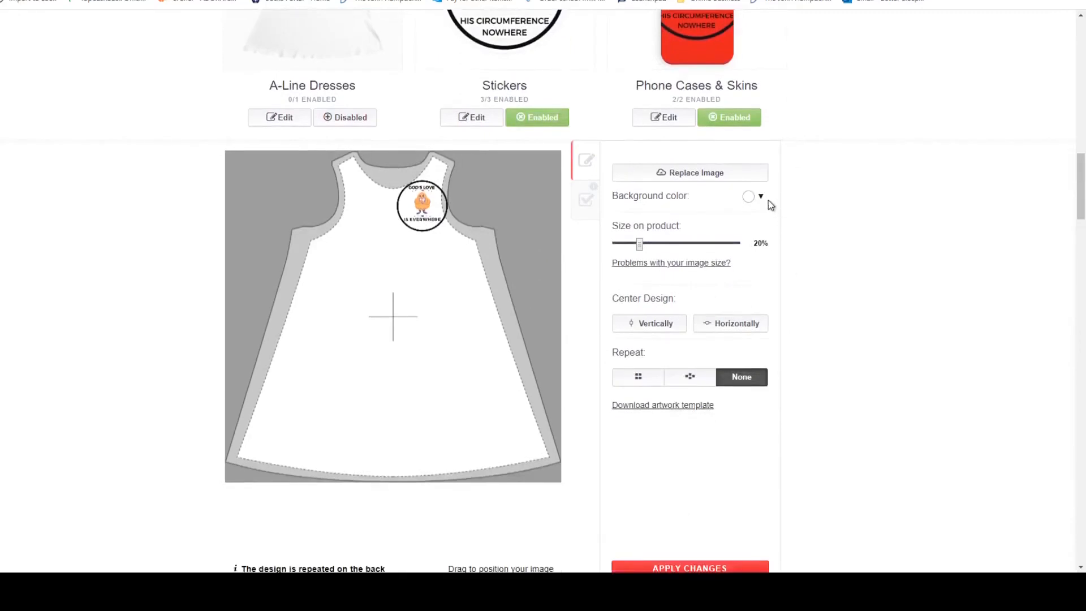
click(767, 201)
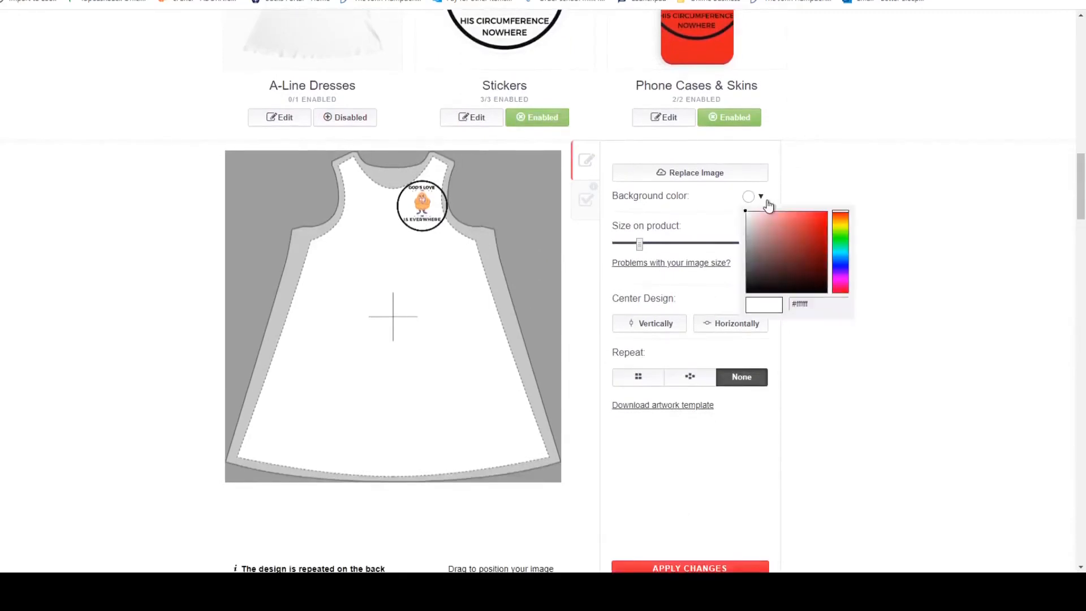
click(846, 253)
click(799, 216)
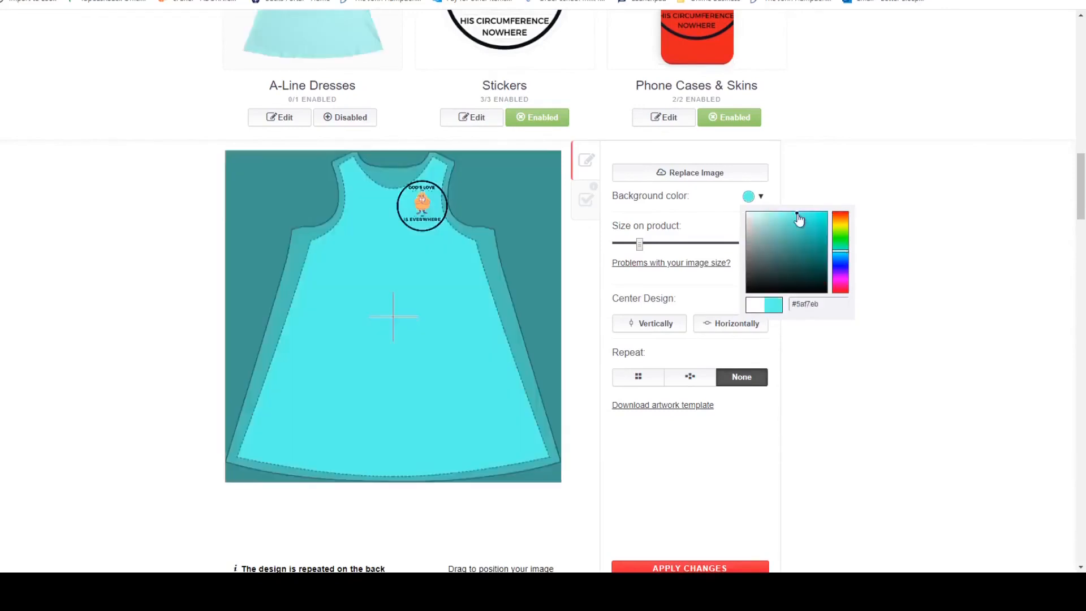
Try several light and dark blue shades for the A-Line Dresses background, ending on dark blue, #43708a.
scroll(905, 315, up, 2)
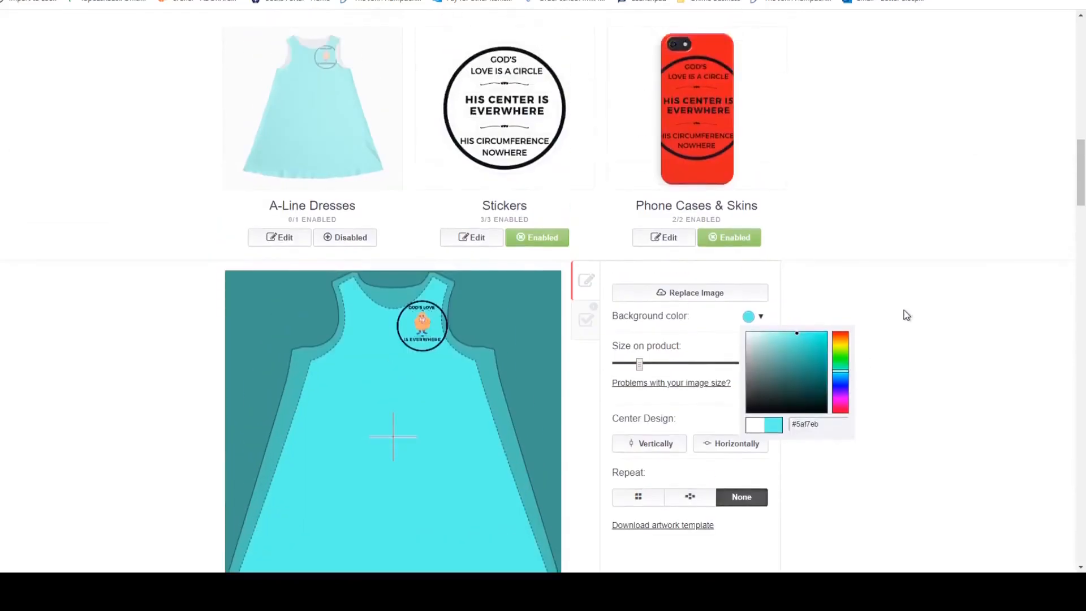
click(844, 377)
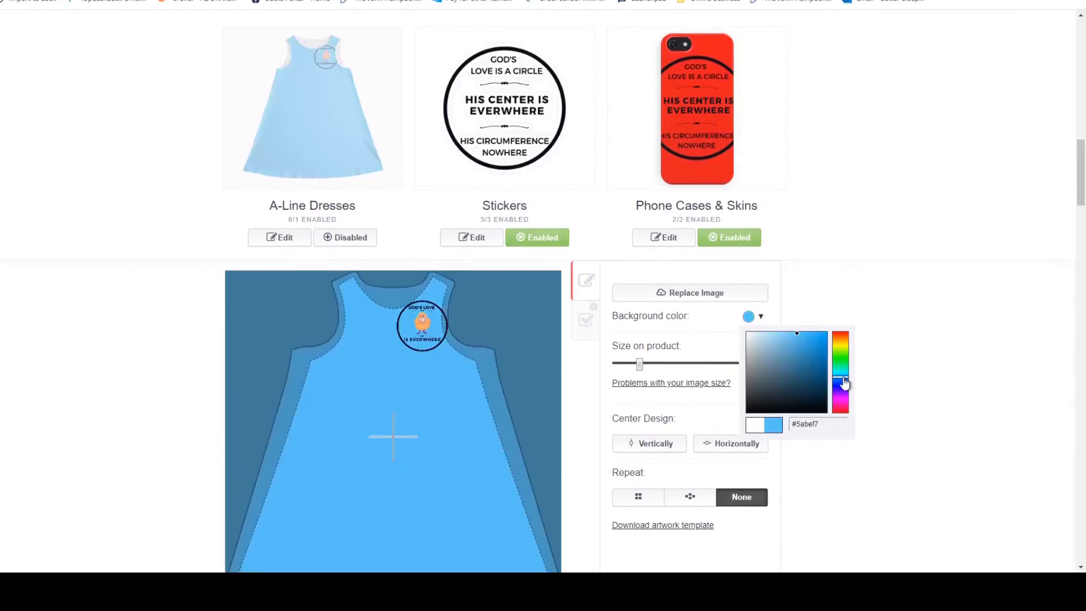
click(781, 333)
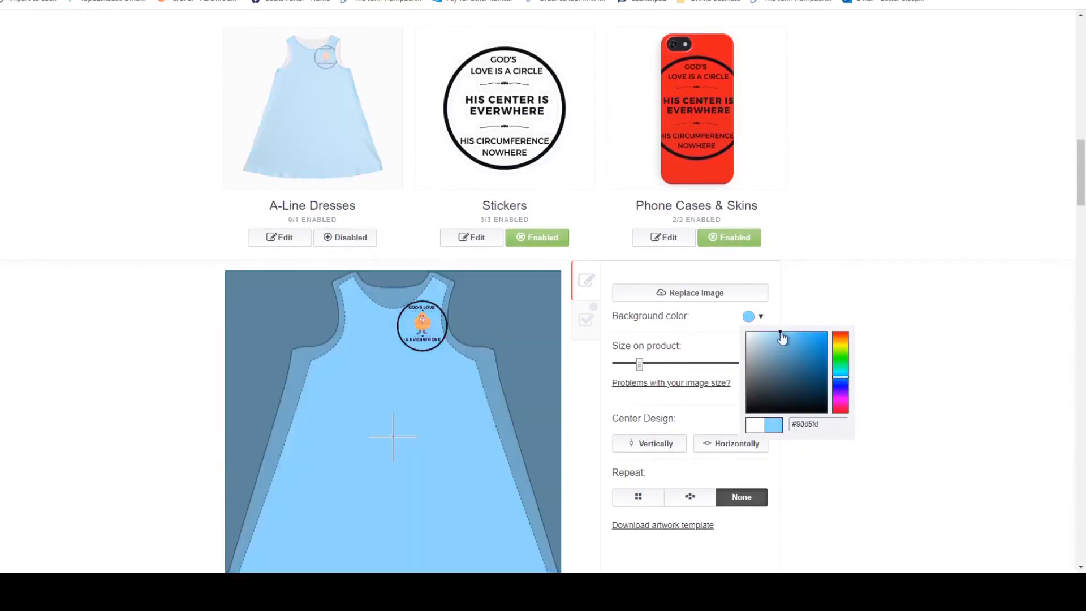
click(802, 338)
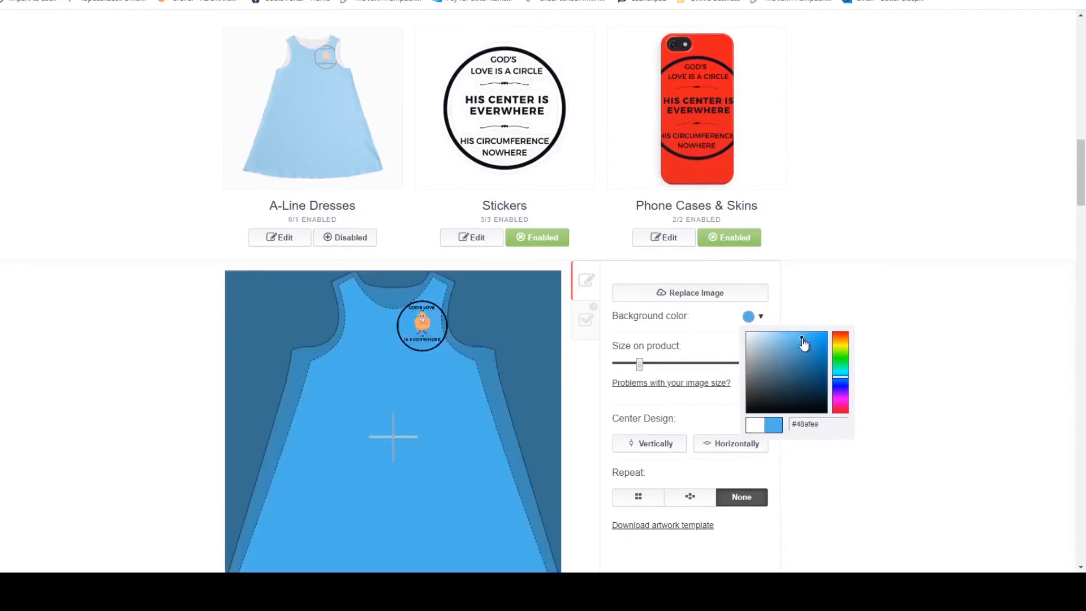
click(791, 355)
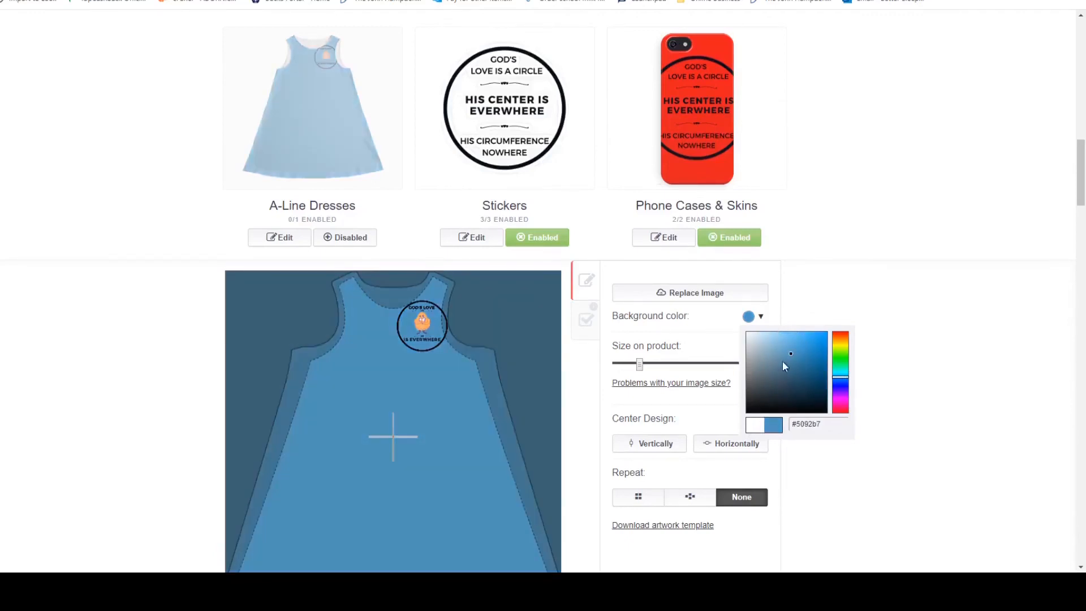
click(775, 349)
click(783, 344)
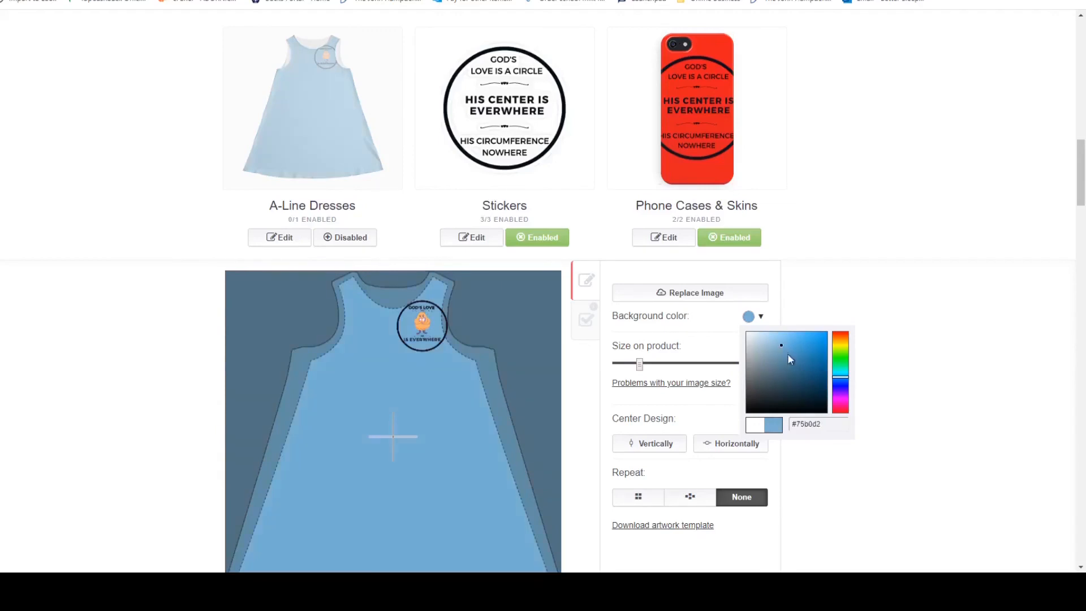
click(787, 362)
click(787, 368)
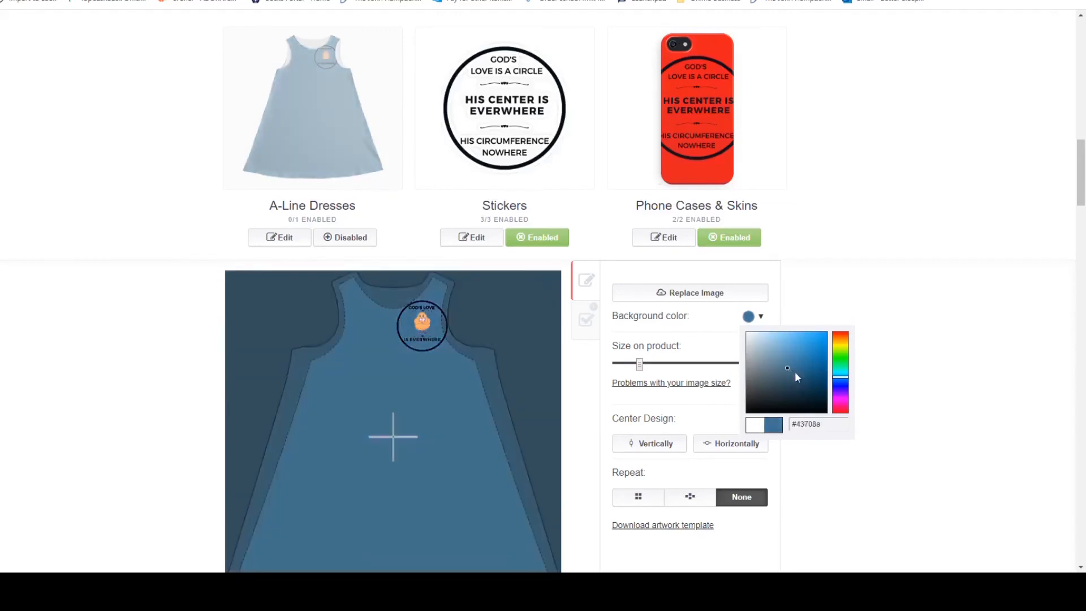
Try several teal shades for the A-Line Dresses background, ending on a muted grey-teal.
click(834, 372)
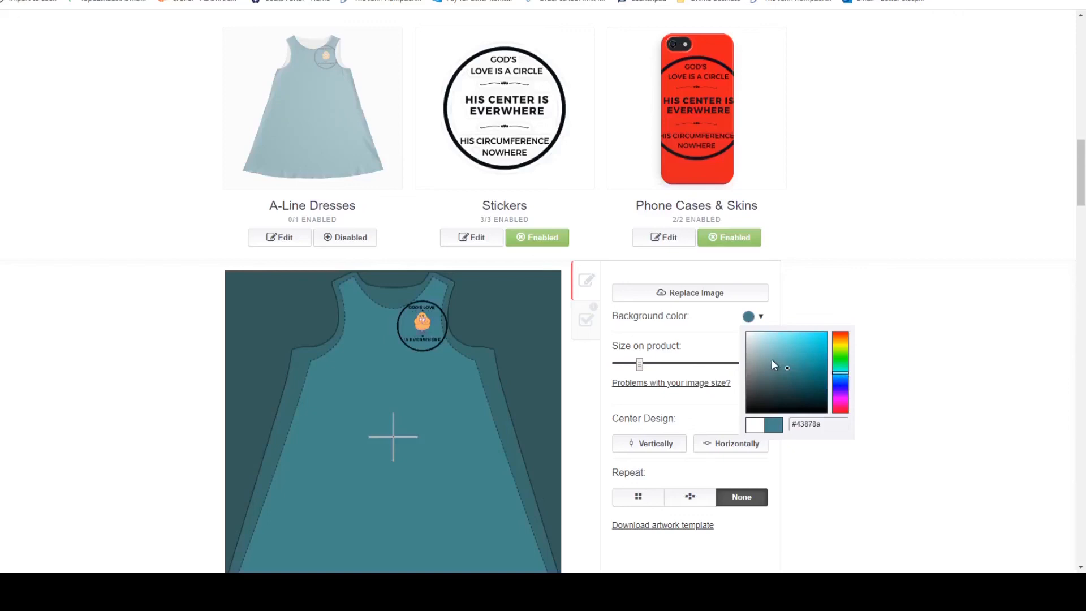
click(782, 338)
click(790, 345)
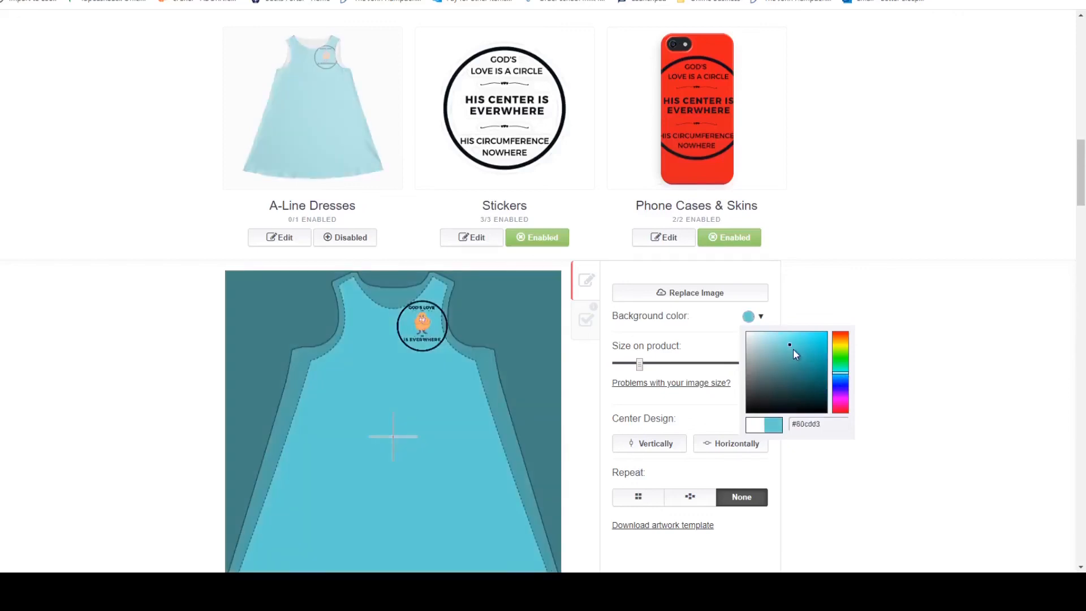
click(773, 359)
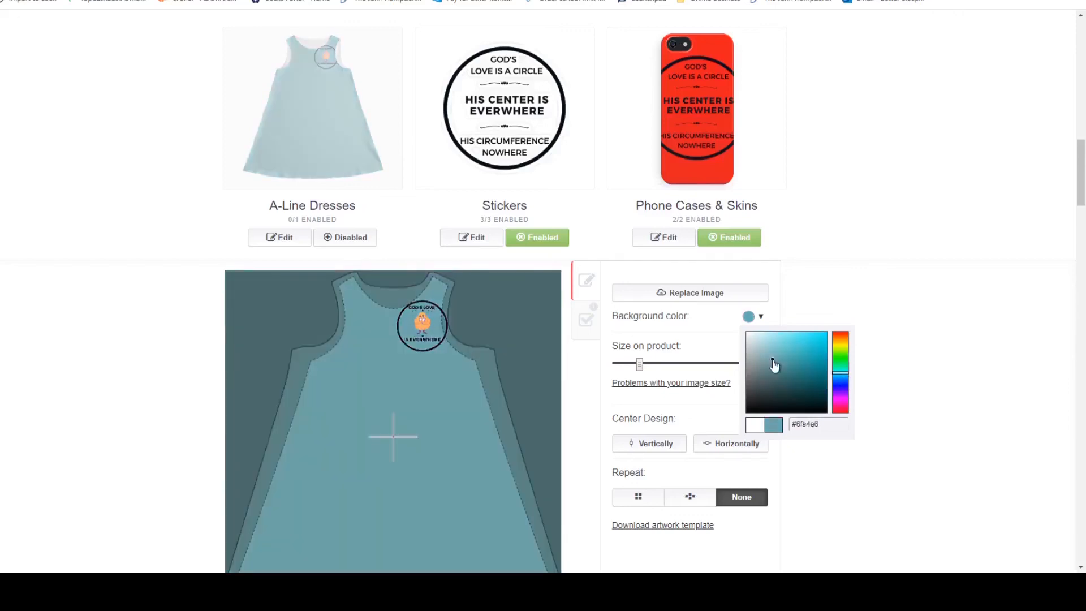
Shift the A-Line Dresses background hue to blue and settle on a bright sky blue.
click(844, 381)
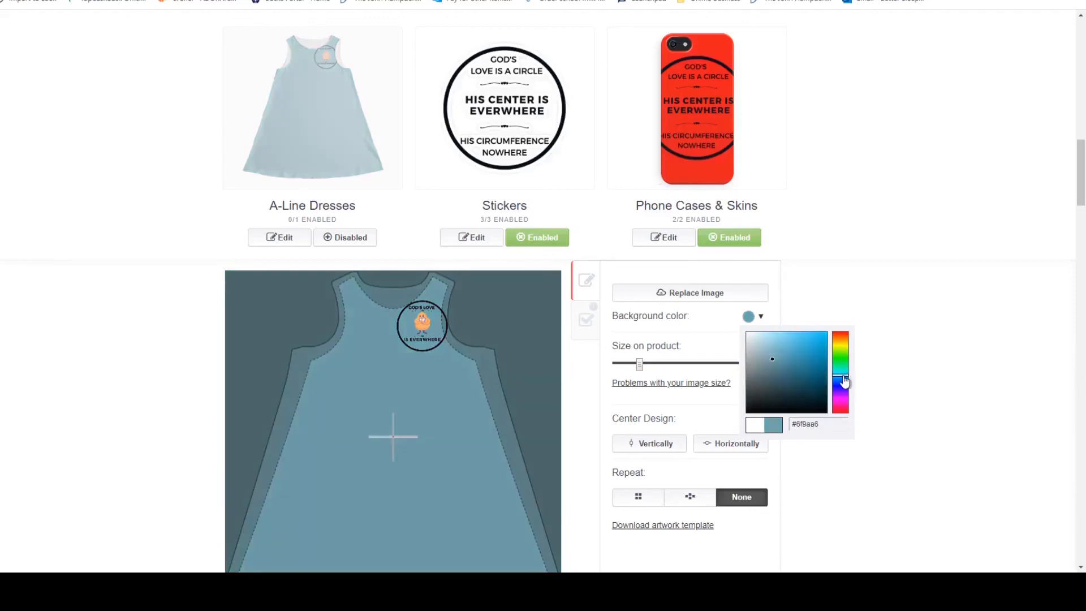
click(789, 340)
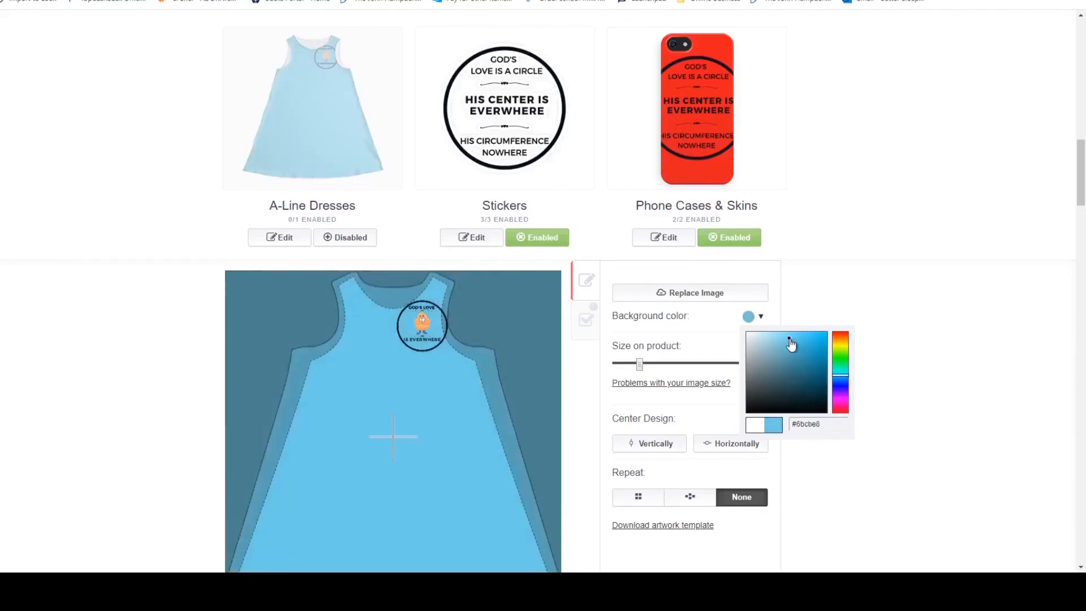
click(803, 342)
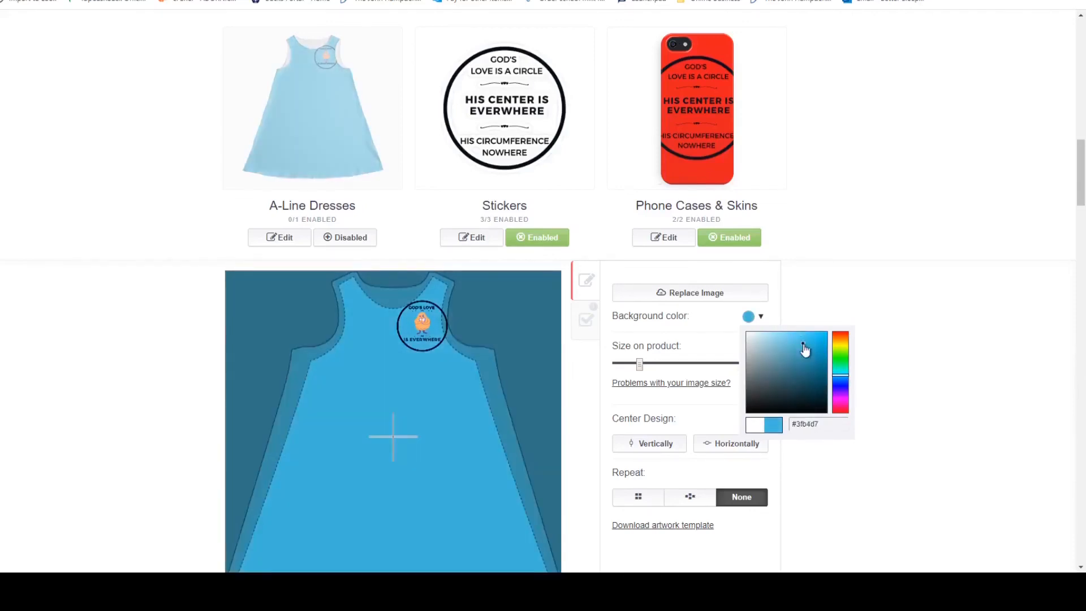
click(810, 337)
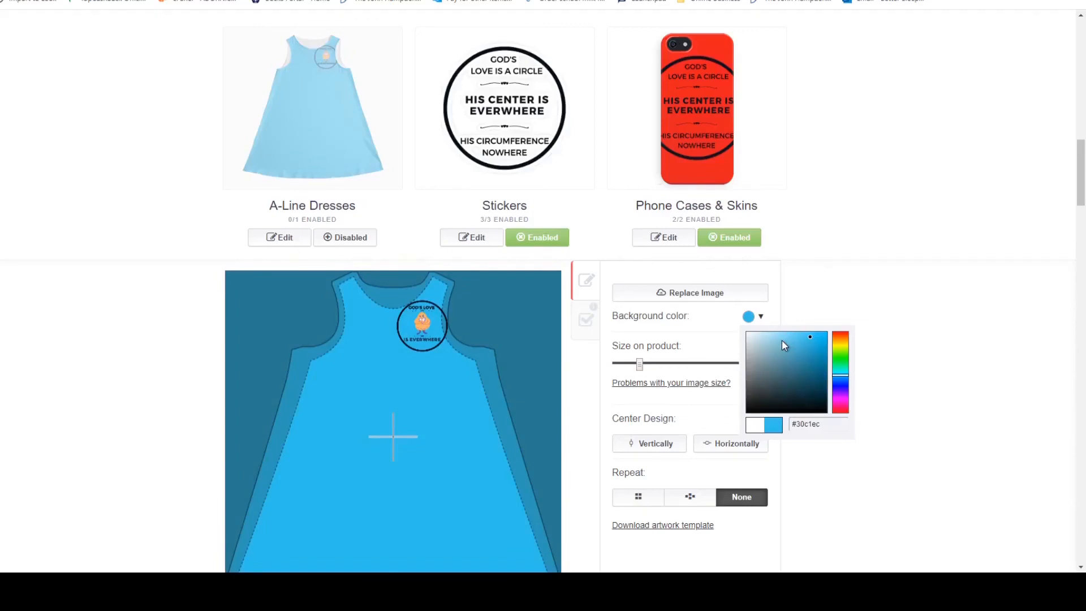
click(827, 472)
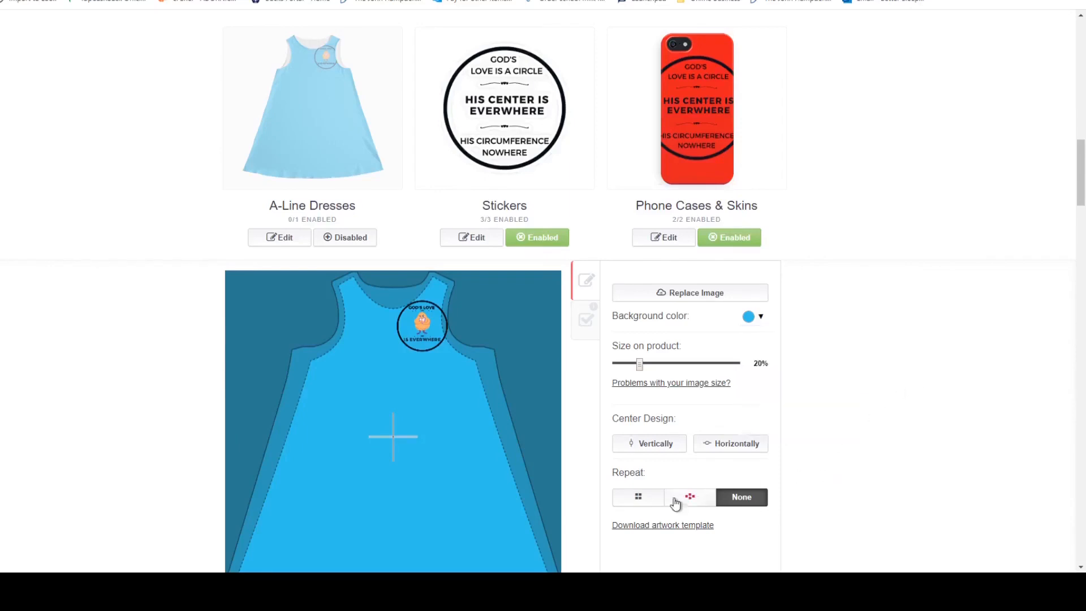
Try a staggered repeat at 35% size on the A-Line Dresses, return the repeat to None and apply the changes.
click(691, 499)
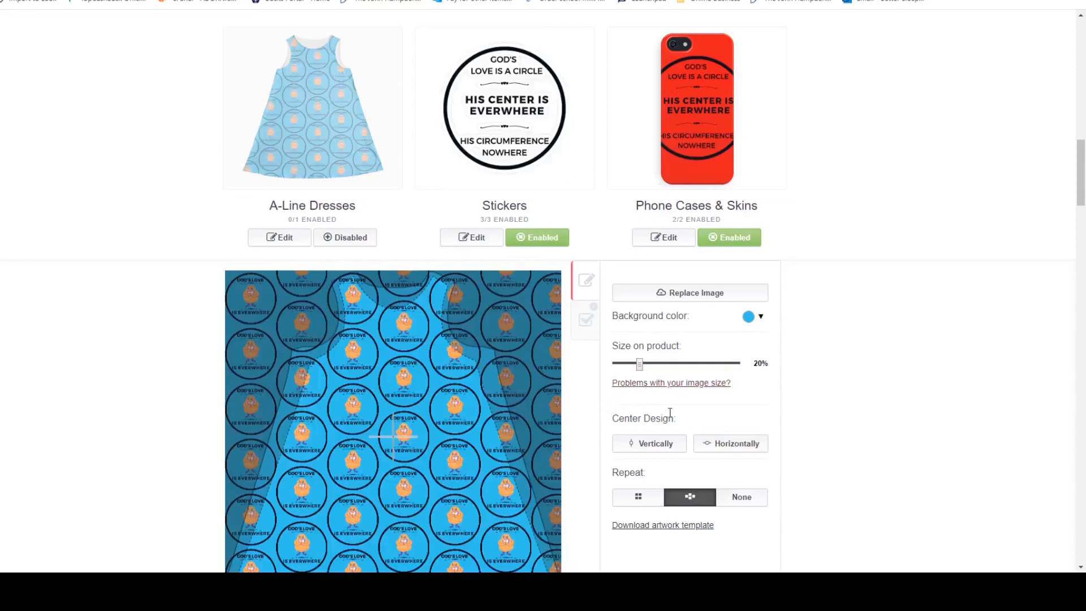
click(659, 364)
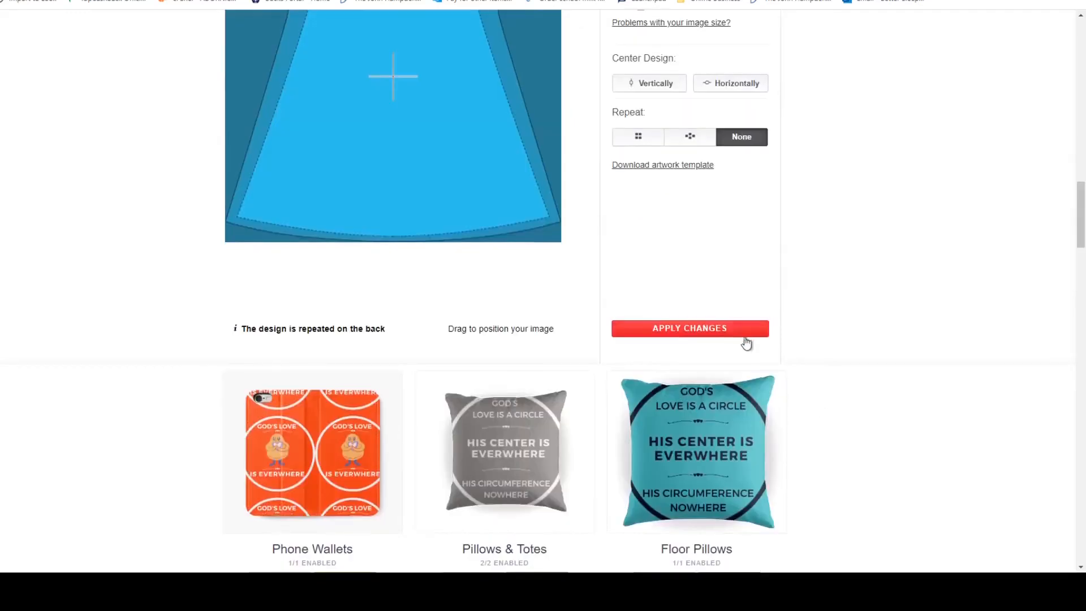
click(746, 332)
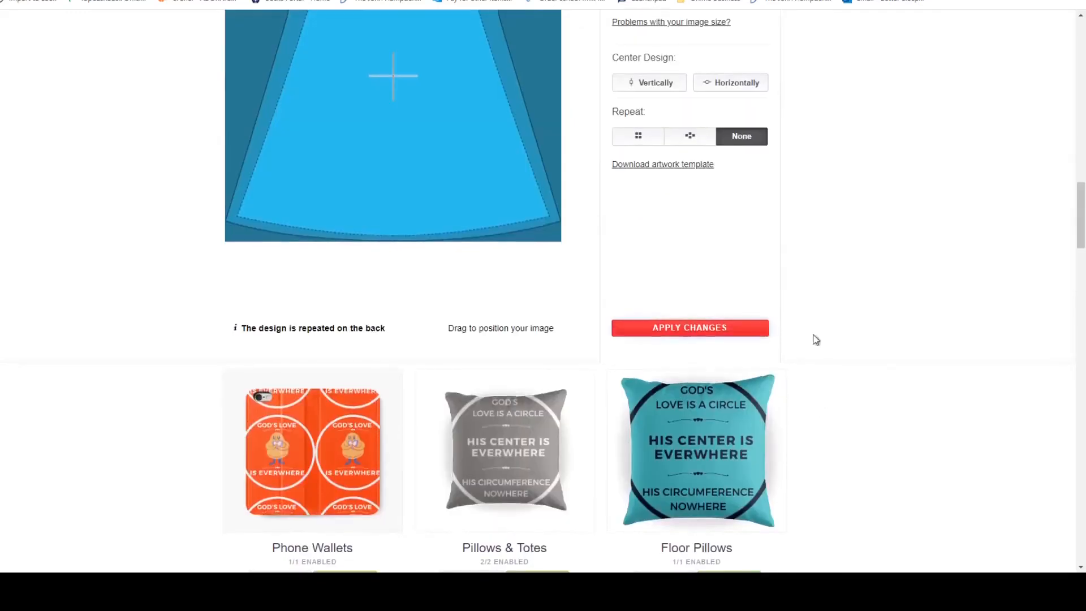
Mark the work as not mature content, confirm the right to sell products containing the artwork, and save the work.
scroll(880, 343, up, 10)
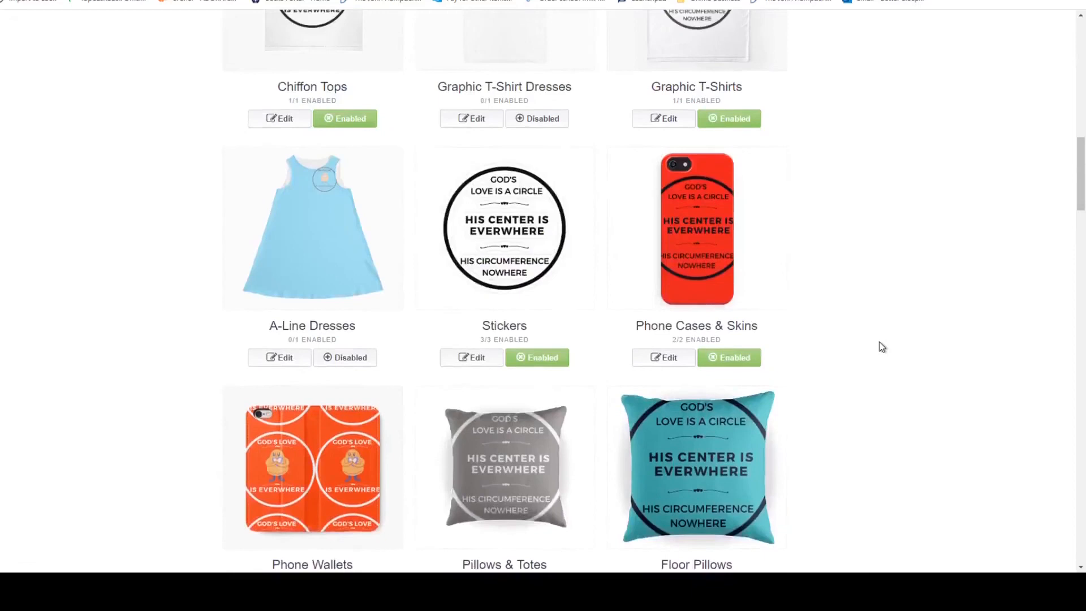
scroll(881, 346, down, 15)
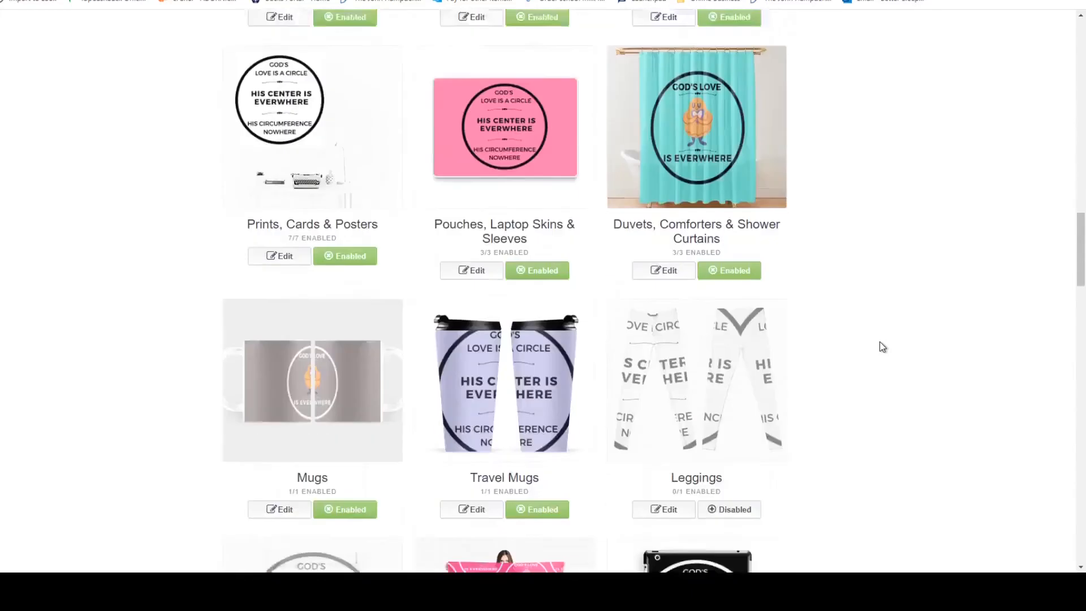
scroll(880, 342, down, 7)
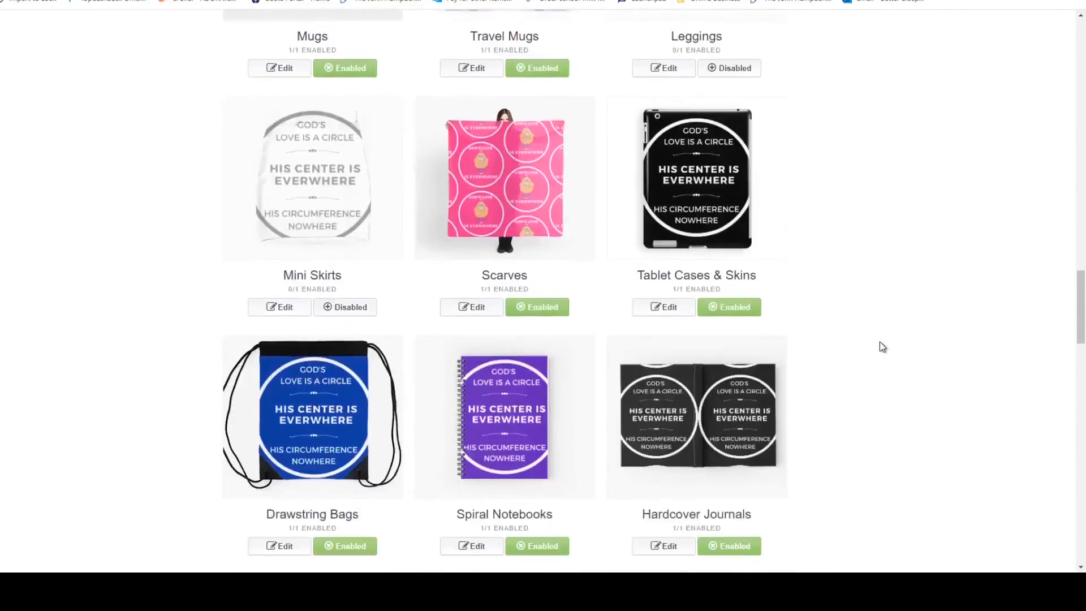
scroll(880, 343, down, 10)
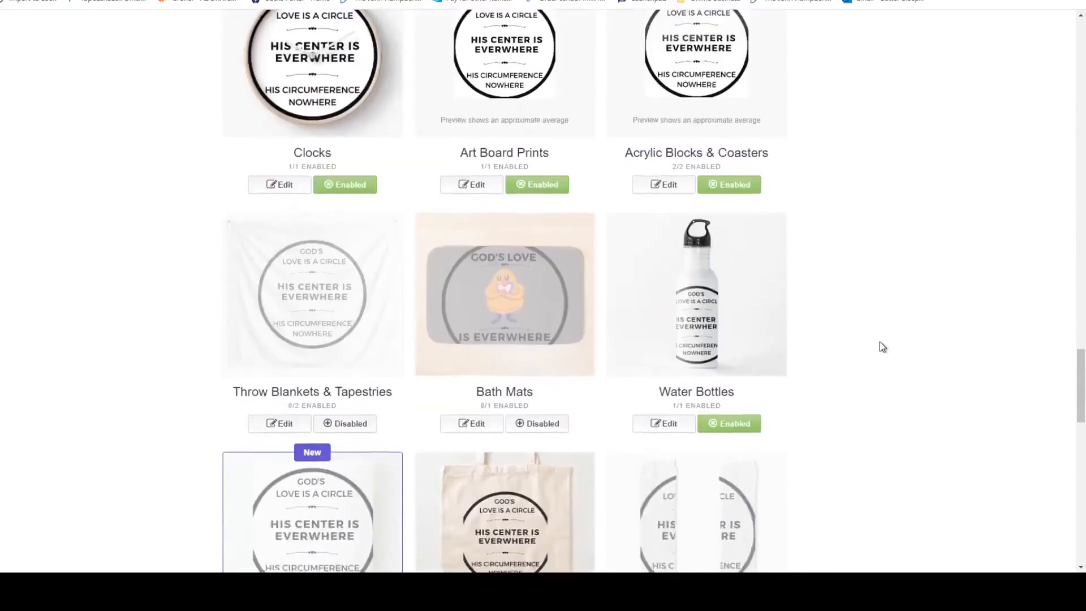
scroll(883, 346, down, 10)
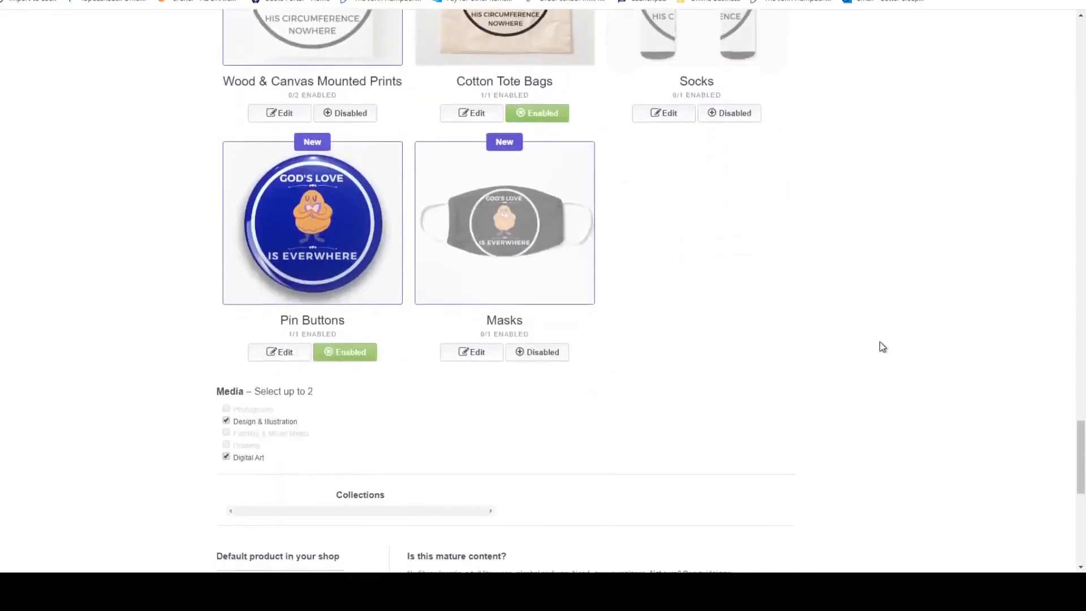
scroll(883, 346, down, 2)
scroll(883, 346, down, 2)
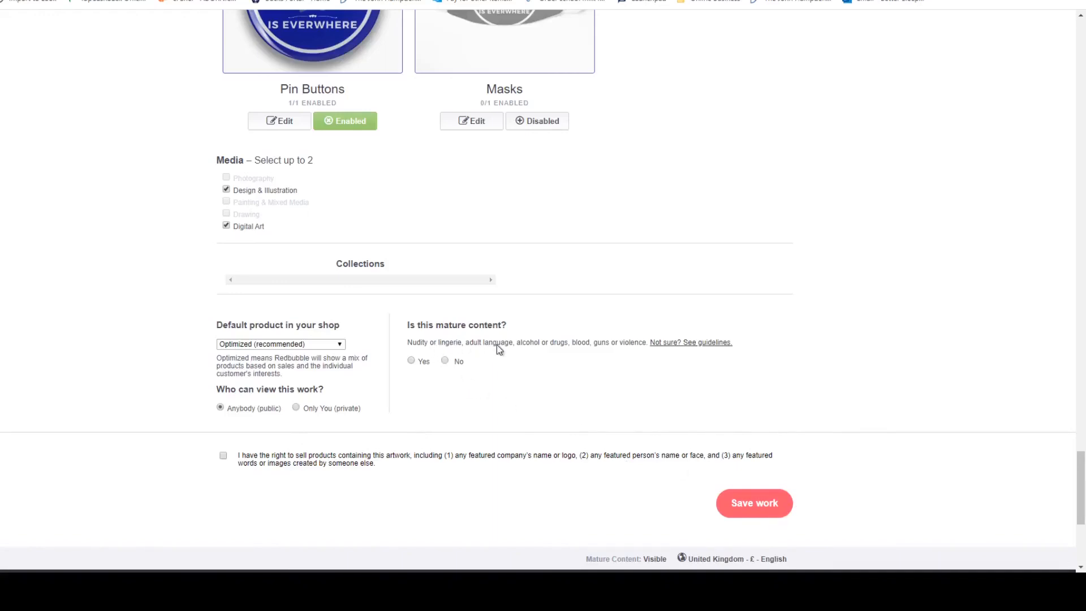
click(446, 361)
click(223, 457)
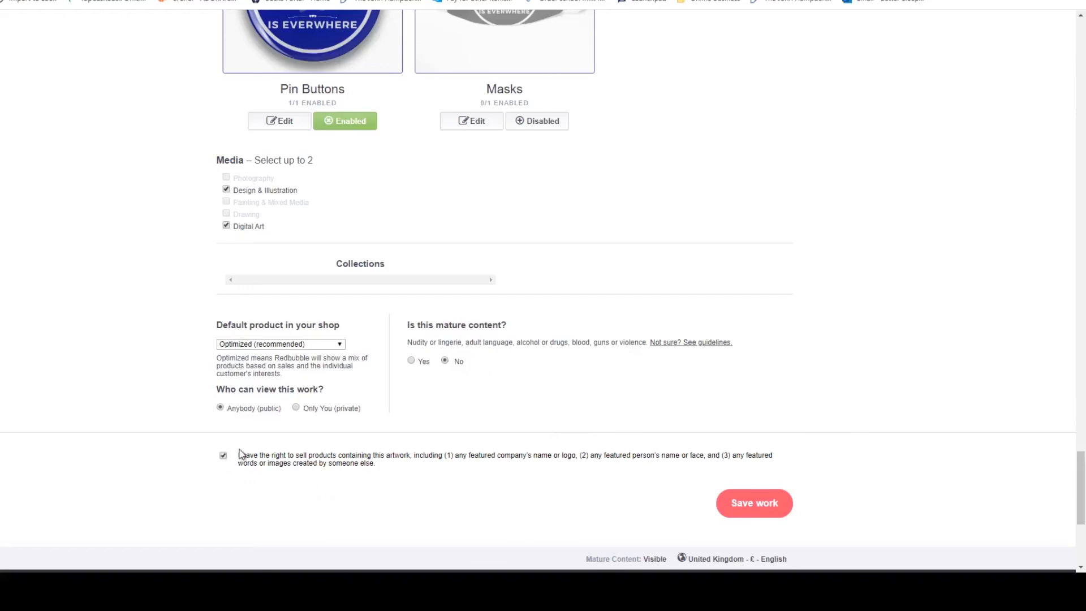
click(763, 513)
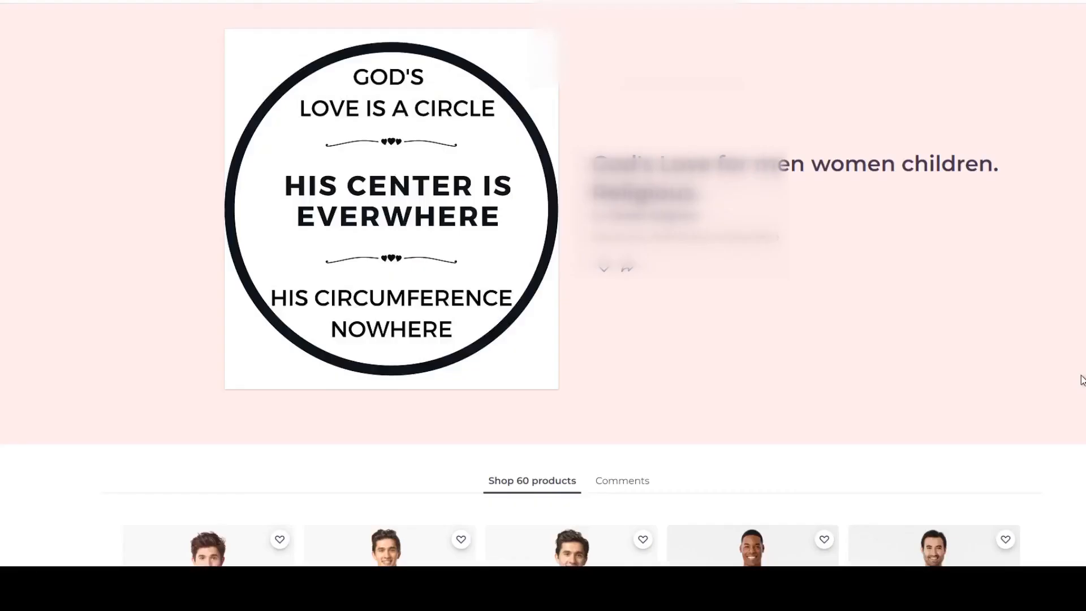
Review the published work's products from the T-shirts and hoodies down to the cases, prints, homeware, bags and stickers.
scroll(1082, 380, down, 3)
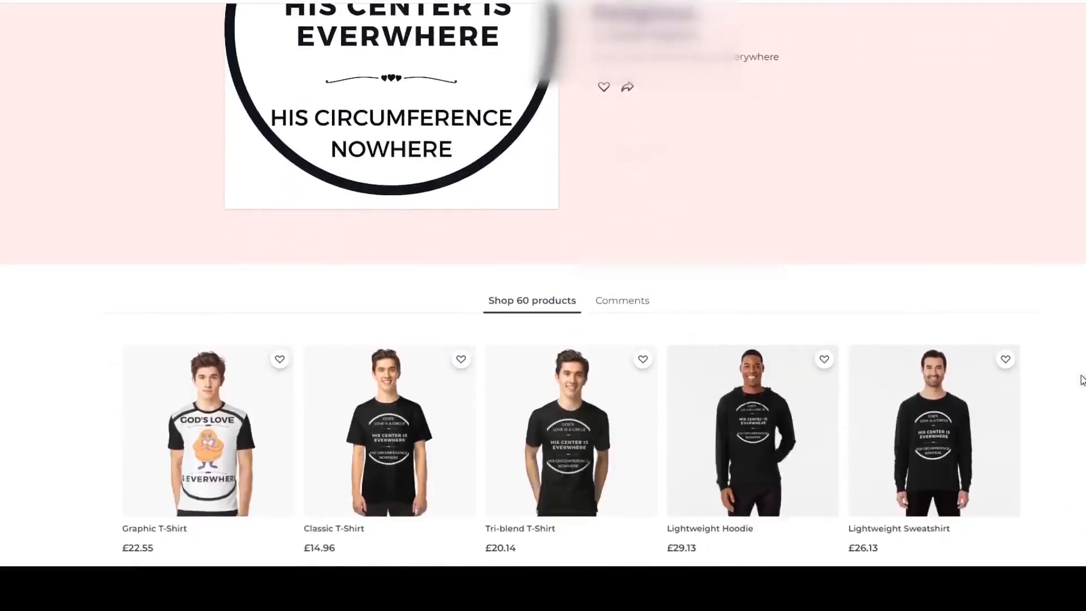
scroll(1082, 380, down, 3)
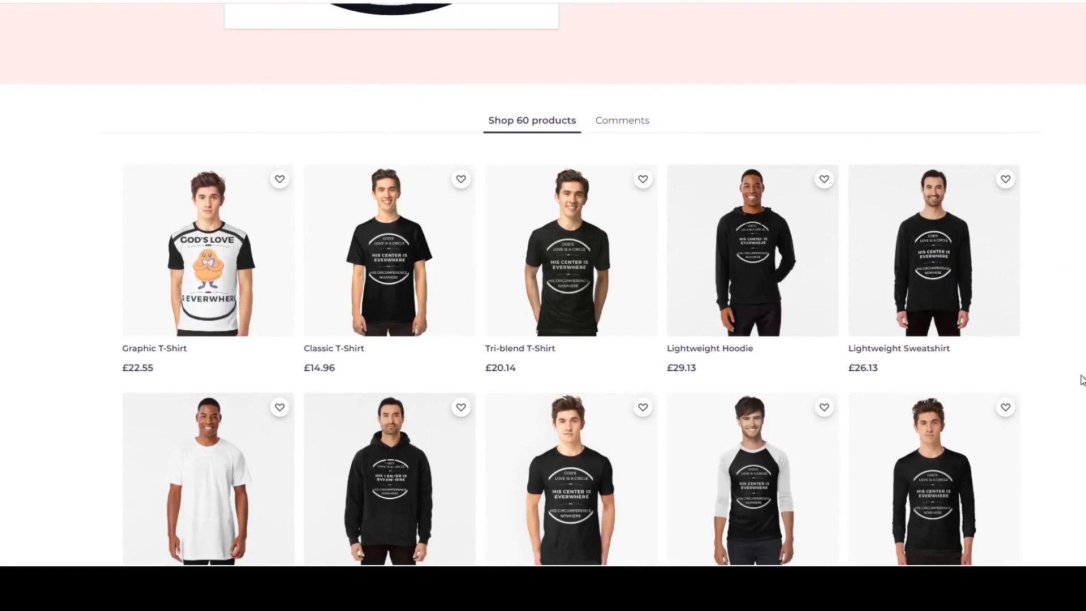
scroll(1082, 380, down, 3)
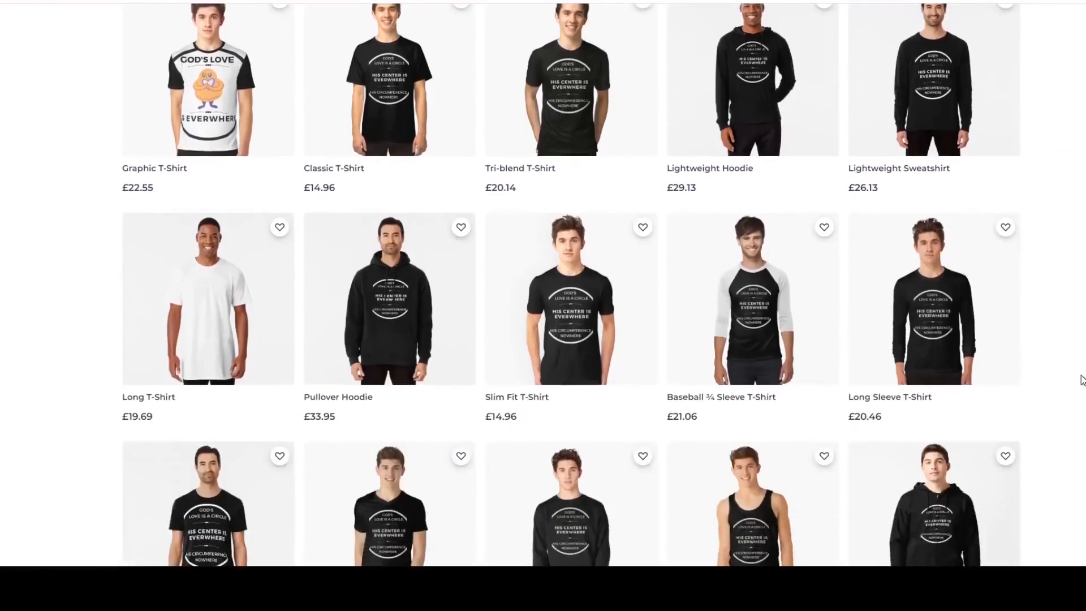
scroll(1082, 380, down, 3)
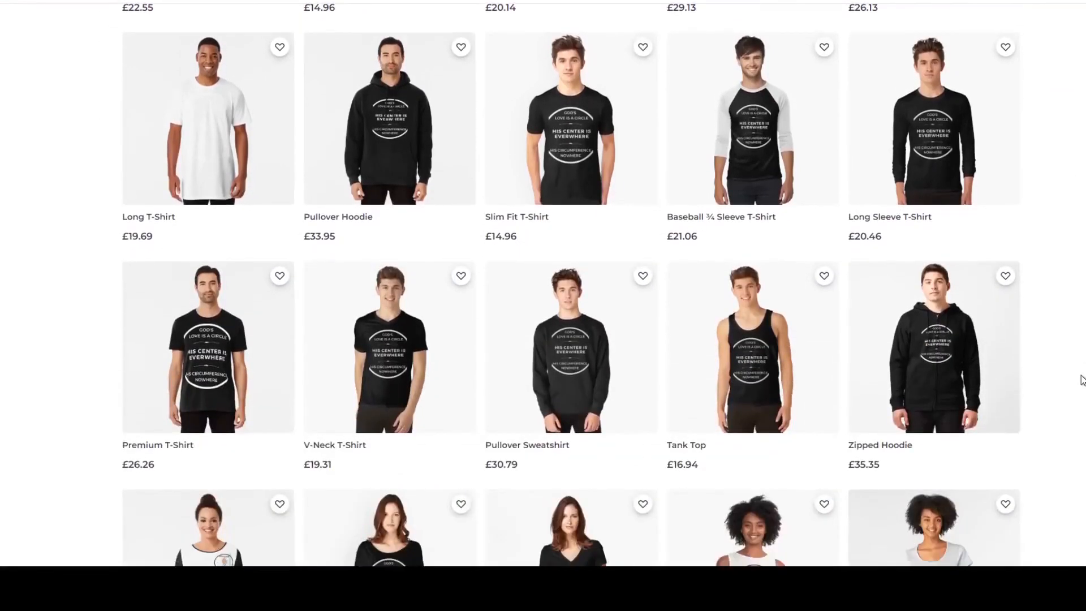
scroll(1082, 380, down, 3)
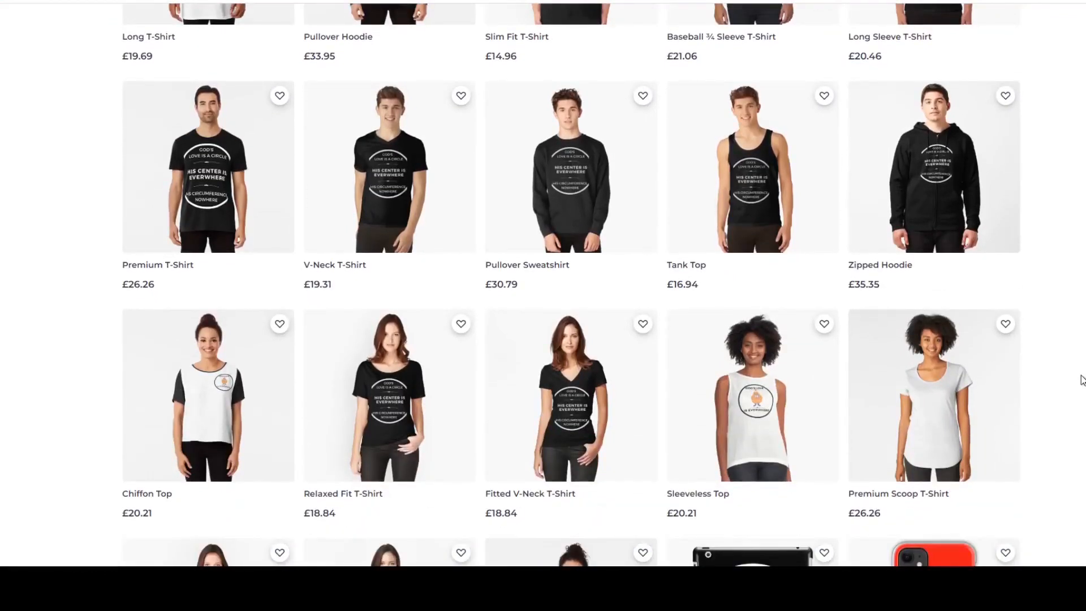
scroll(1082, 380, down, 2)
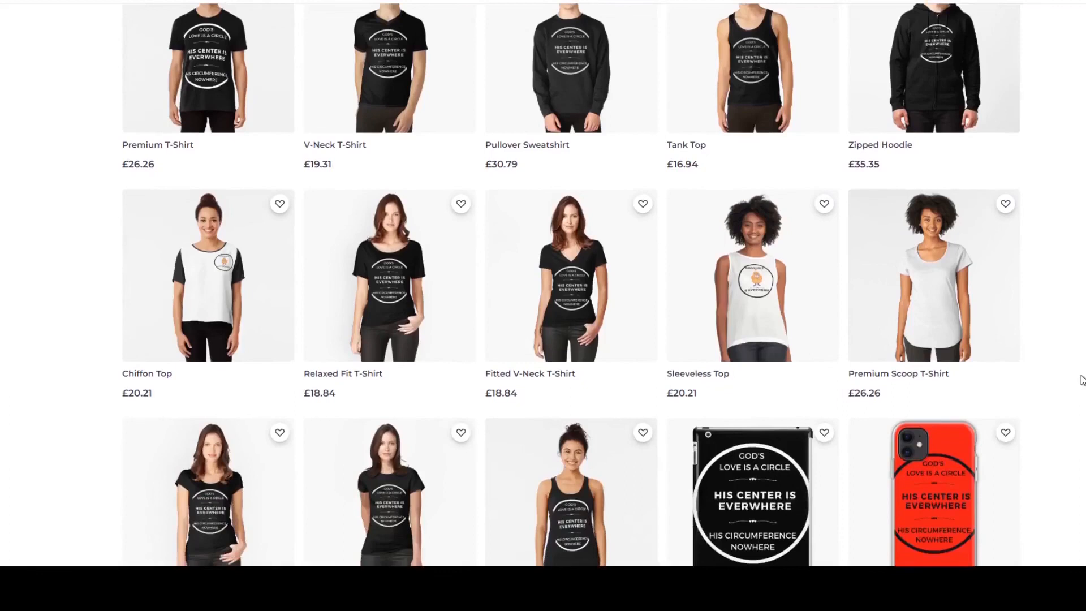
scroll(1082, 380, down, 2)
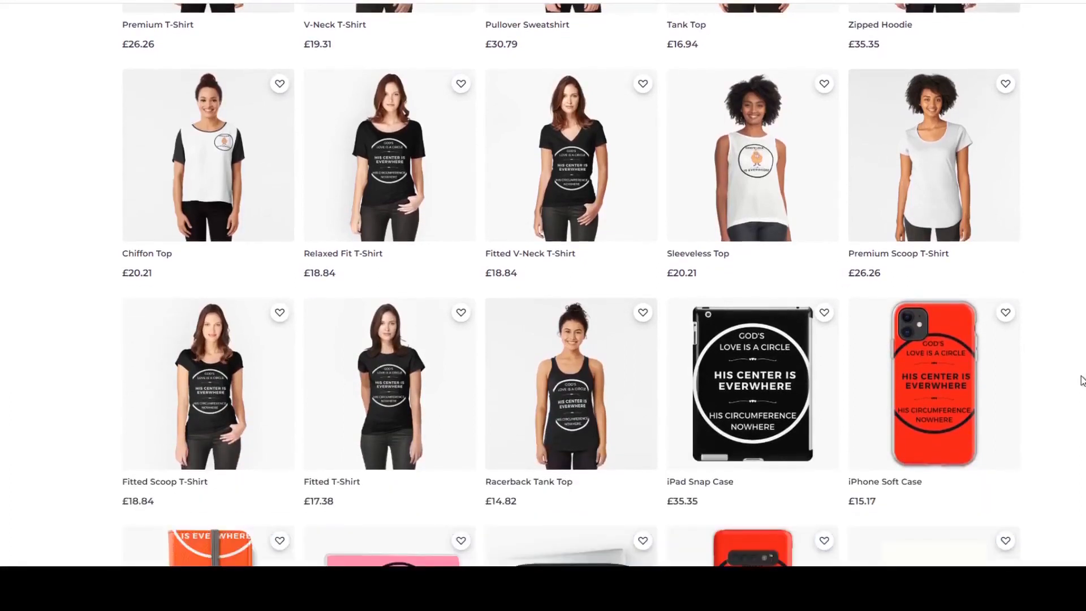
scroll(1082, 380, down, 2)
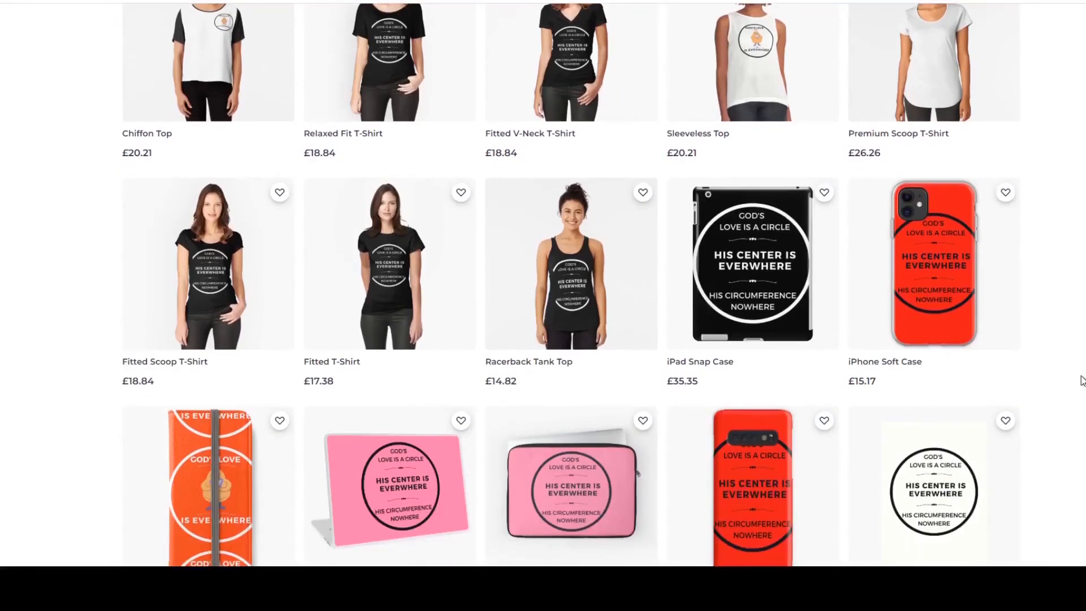
scroll(1082, 380, down, 2)
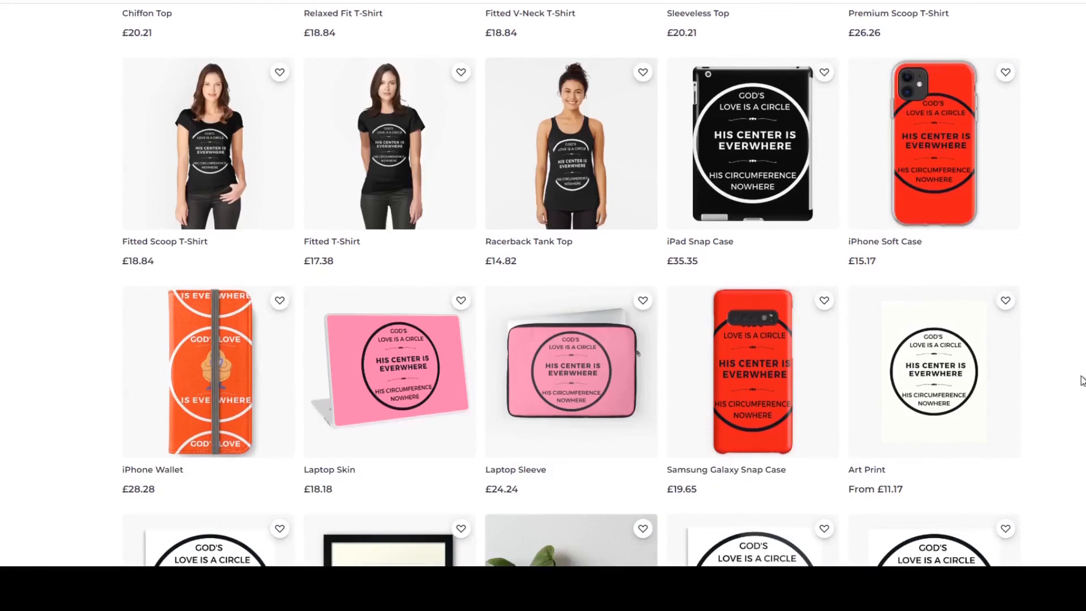
scroll(1082, 380, down, 4)
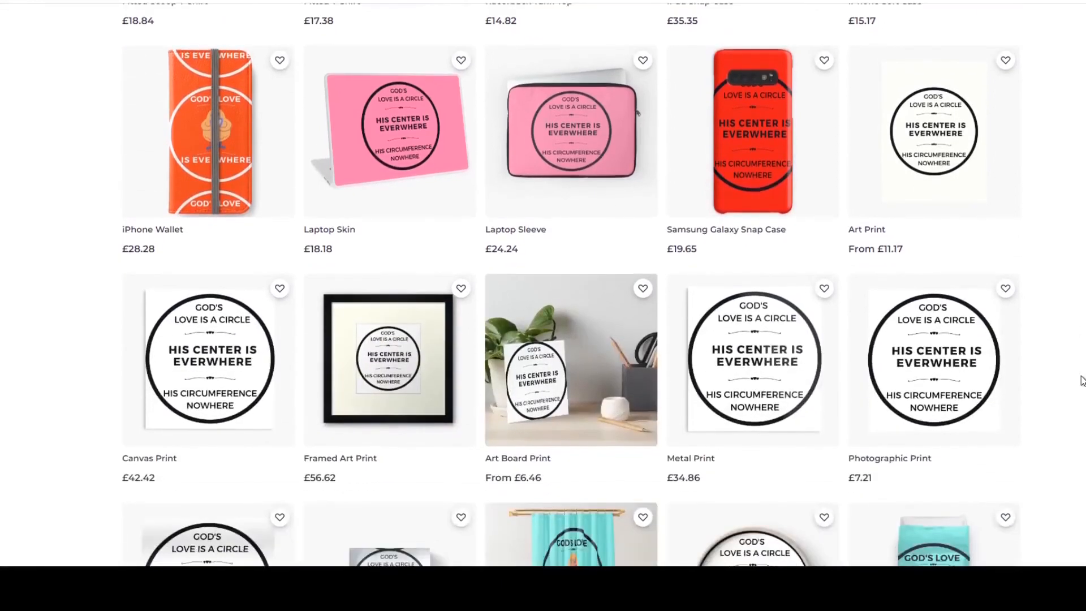
scroll(1082, 380, down, 2)
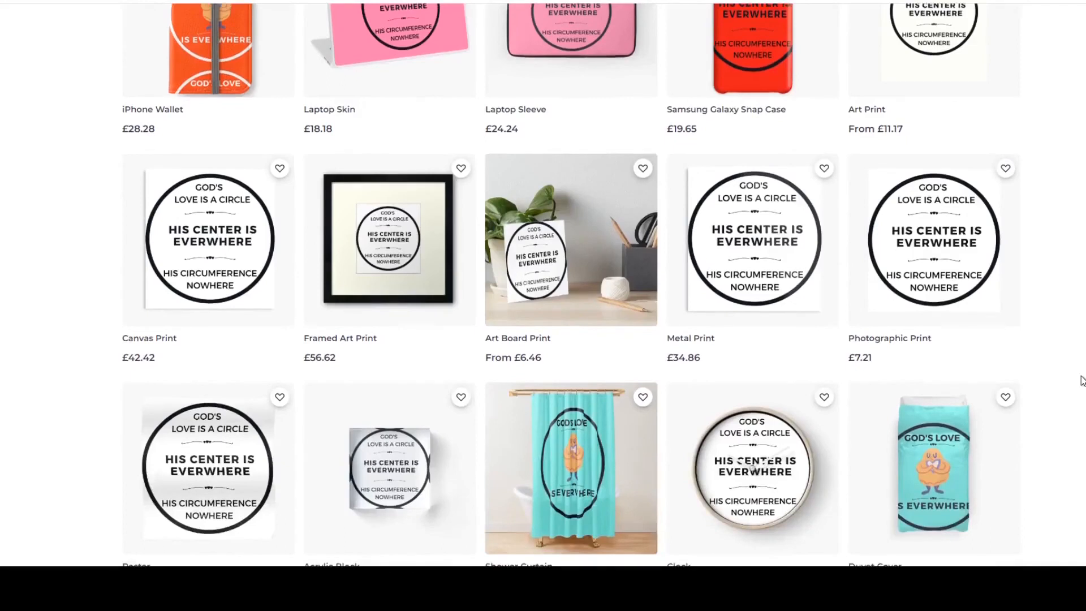
scroll(1082, 380, down, 1)
scroll(1082, 380, down, 4)
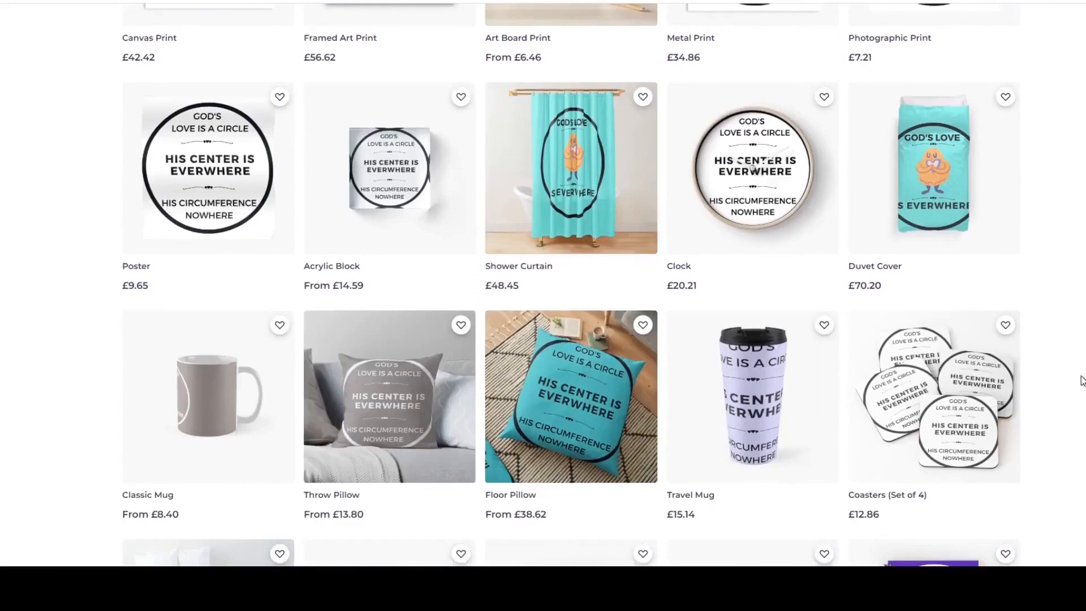
scroll(1082, 380, down, 1)
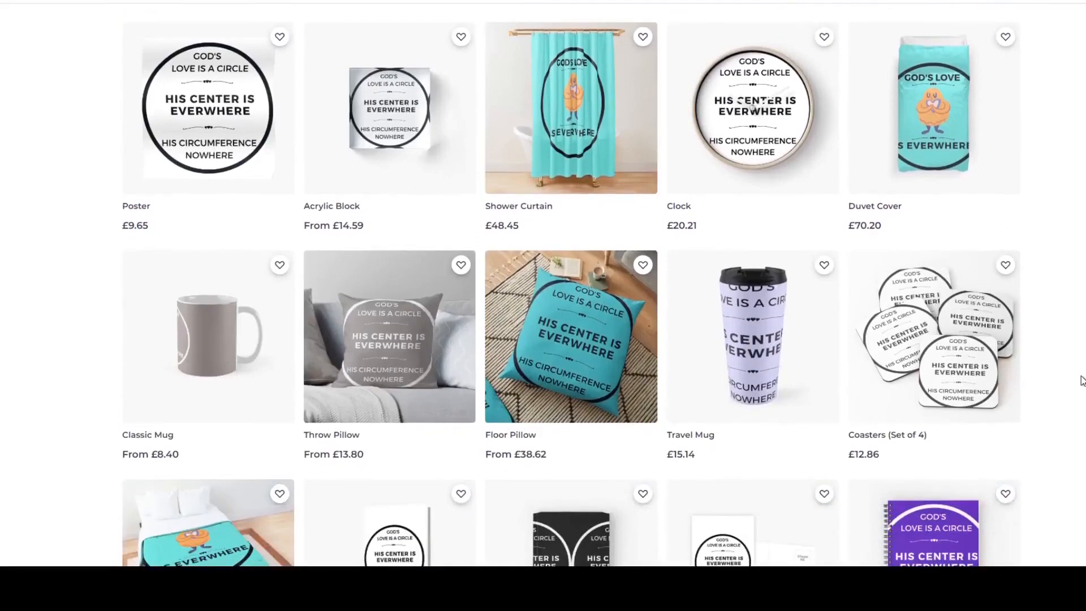
scroll(1082, 380, down, 3)
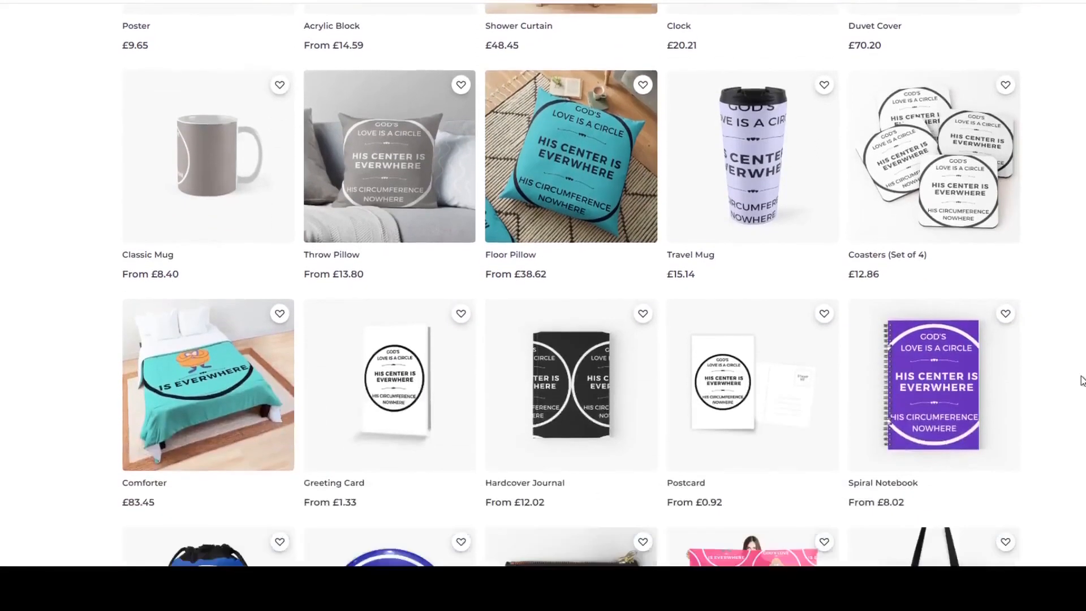
scroll(1083, 380, down, 1)
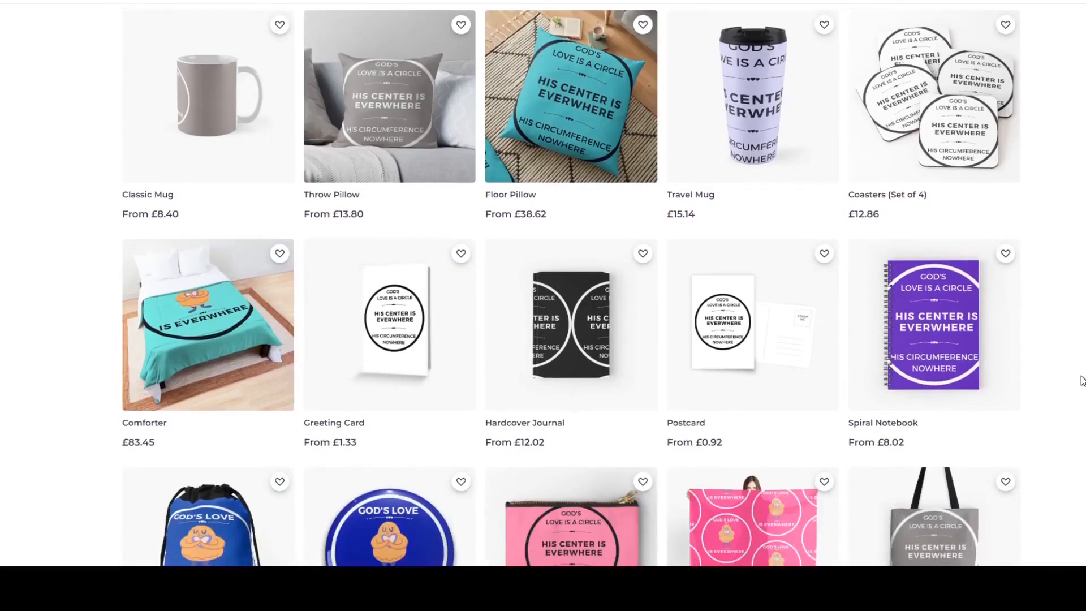
scroll(1083, 380, down, 3)
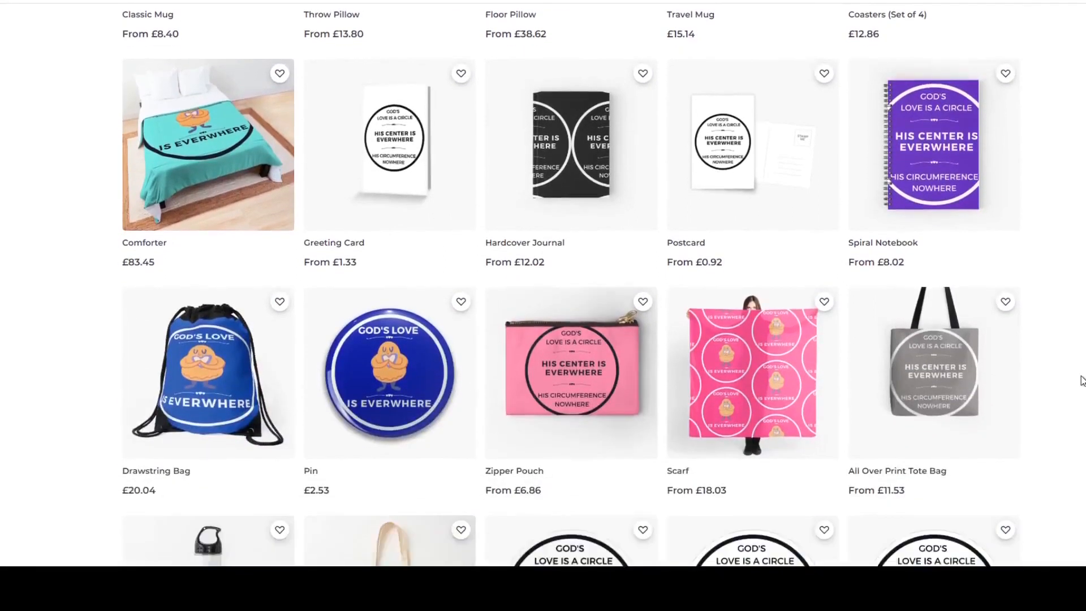
scroll(1082, 381, down, 4)
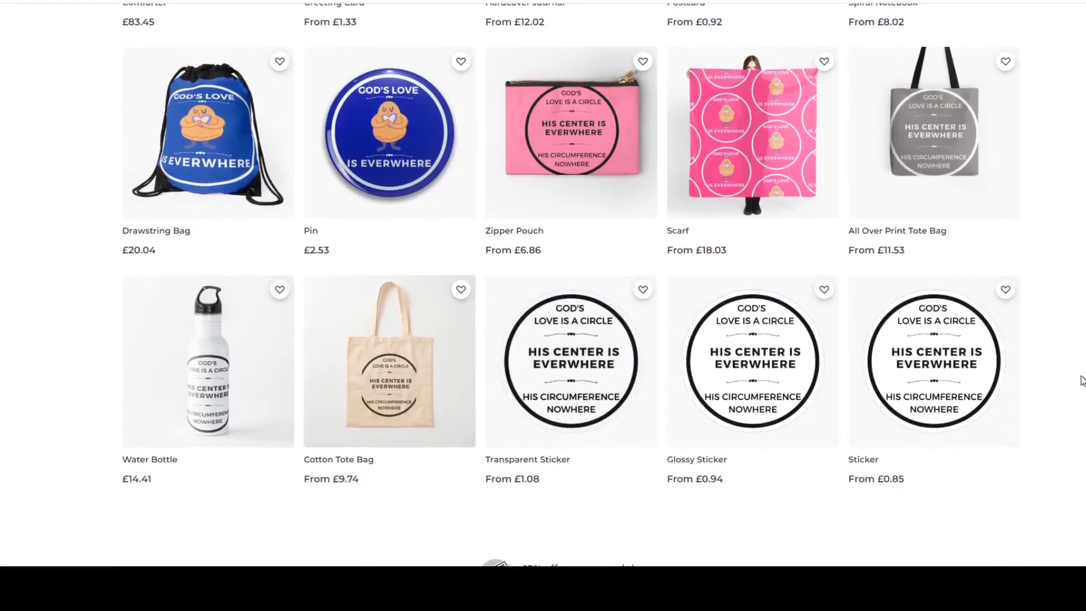
scroll(1082, 380, down, 3)
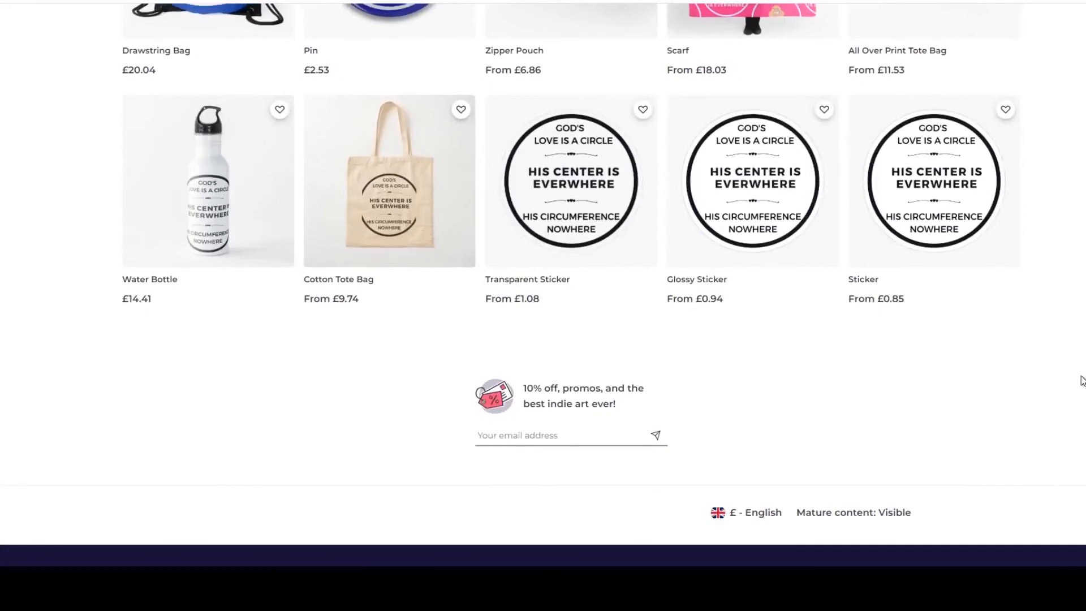